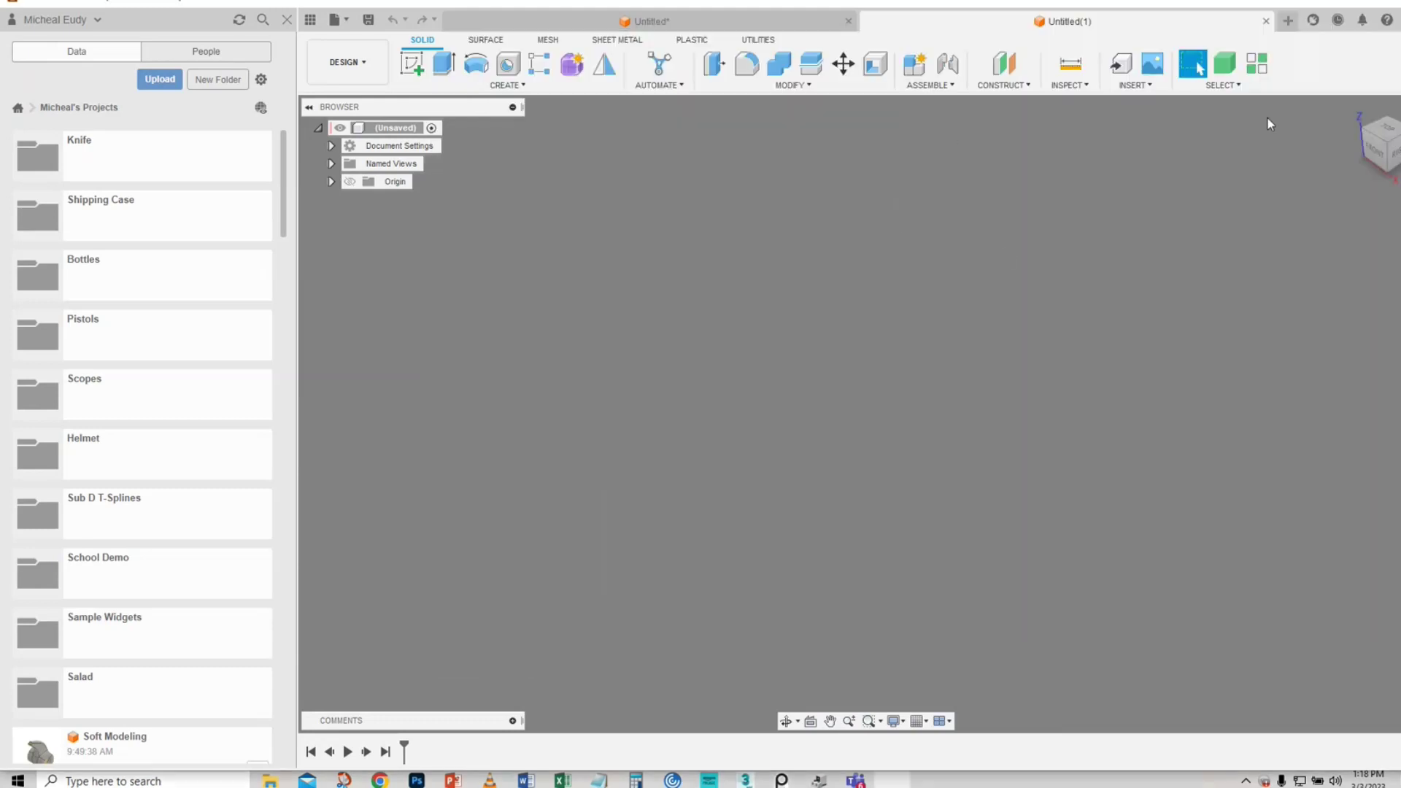
- Start a new sketch on the front origin plane and hide the project data listing
{"action": "left_click", "coordinate": [411, 65]}
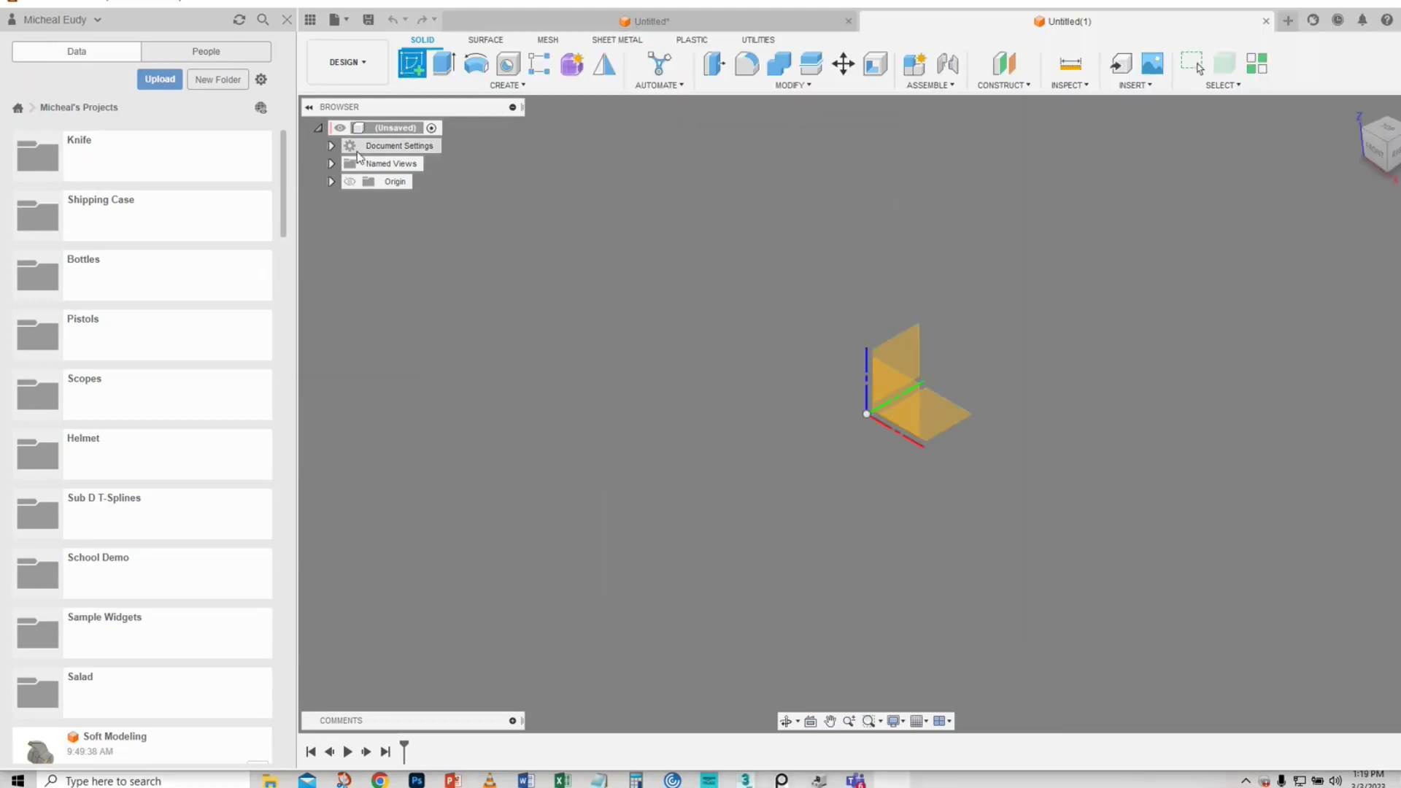
{"action": "left_click", "coordinate": [921, 413]}
{"action": "mouse_move", "coordinate": [1326, 207]}
{"action": "left_mouse_down"}
{"action": "mouse_move", "coordinate": [725, 225]}
{"action": "mouse_move", "coordinate": [1063, 209]}
{"action": "mouse_move", "coordinate": [1206, 175]}
{"action": "left_mouse_up"}
{"action": "left_click", "coordinate": [287, 19]}
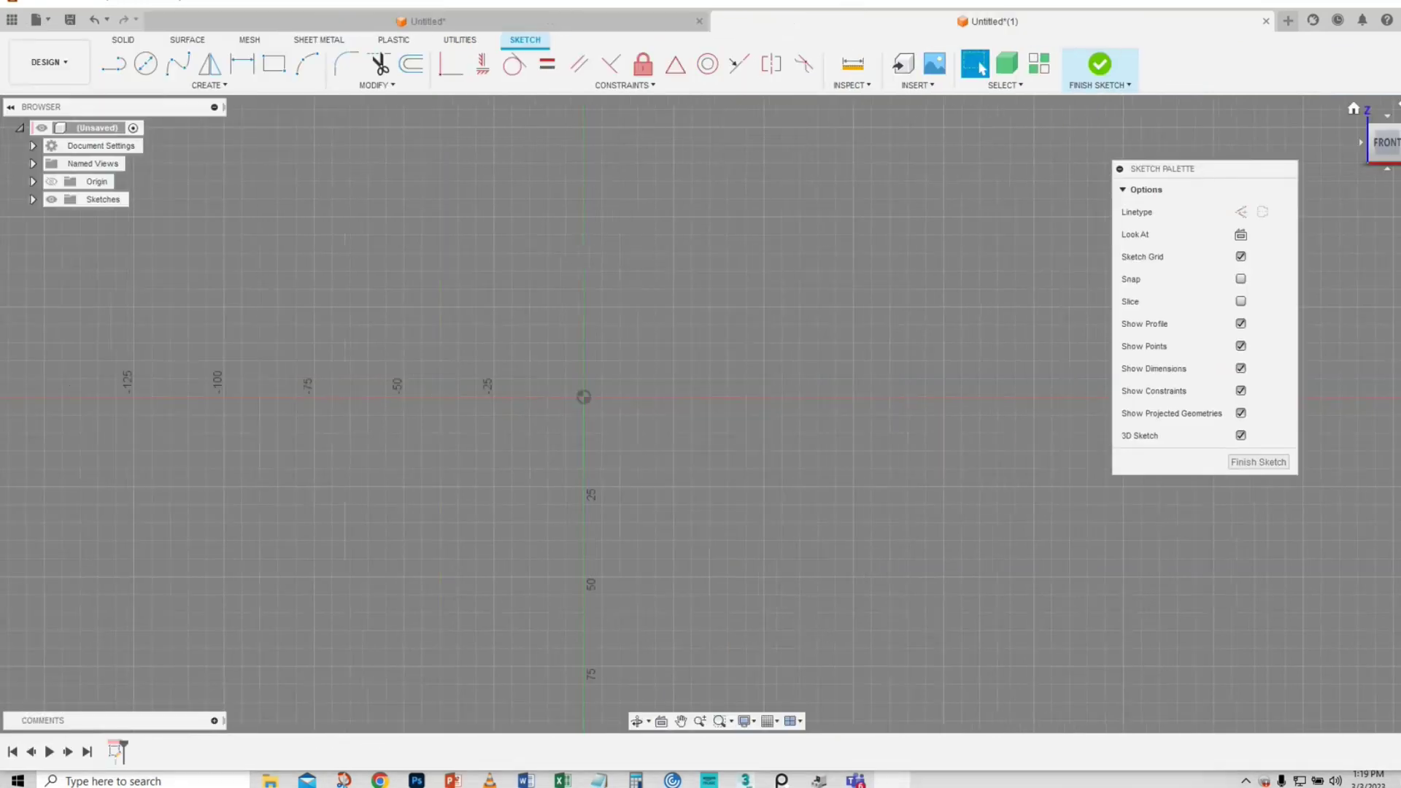
- Place the floating reference photo of the slotted plate beside the sketch origin so both stay in view
{"action": "right_click_drag", "start_coordinate": [302, 280], "coordinate": [269, 262]}
{"action": "middle_click_drag", "start_coordinate": [725, 411], "coordinate": [973, 427]}
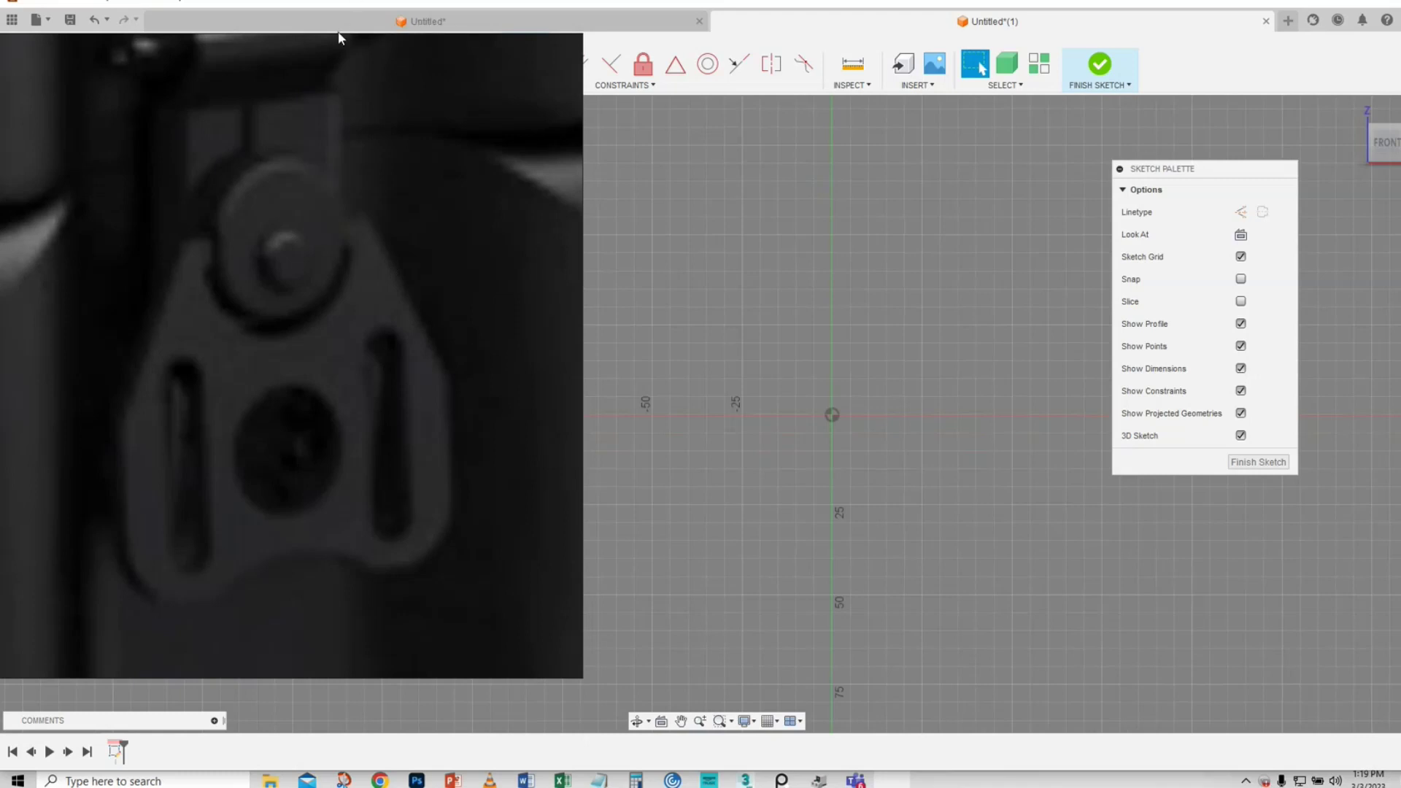
{"action": "right_click_drag", "start_coordinate": [275, 78], "coordinate": [214, 172]}
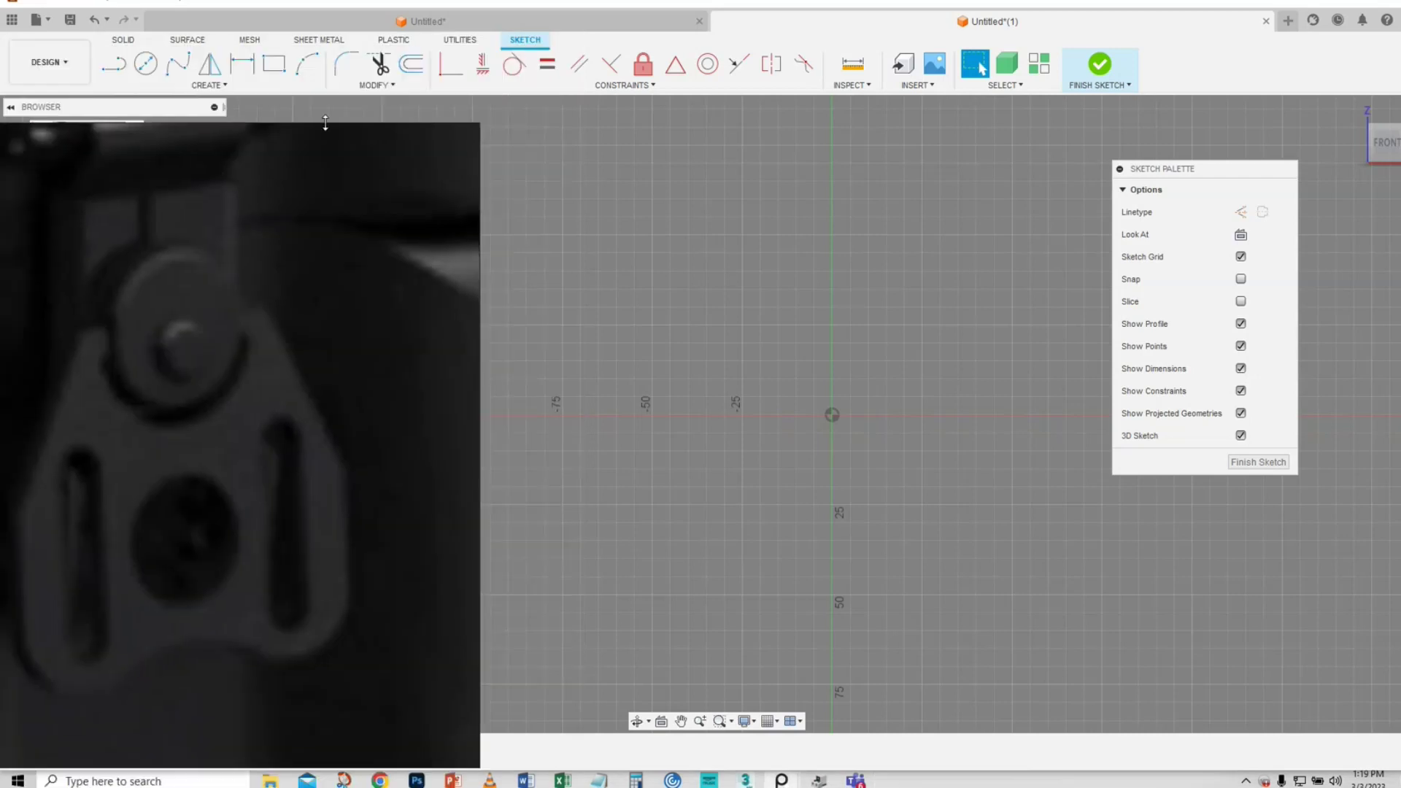
- With grid snapping on, sketch a two-point rectangle 50 mm wide and 75 mm tall, centred horizontally on the vertical axis
{"action": "left_click", "coordinate": [275, 67]}
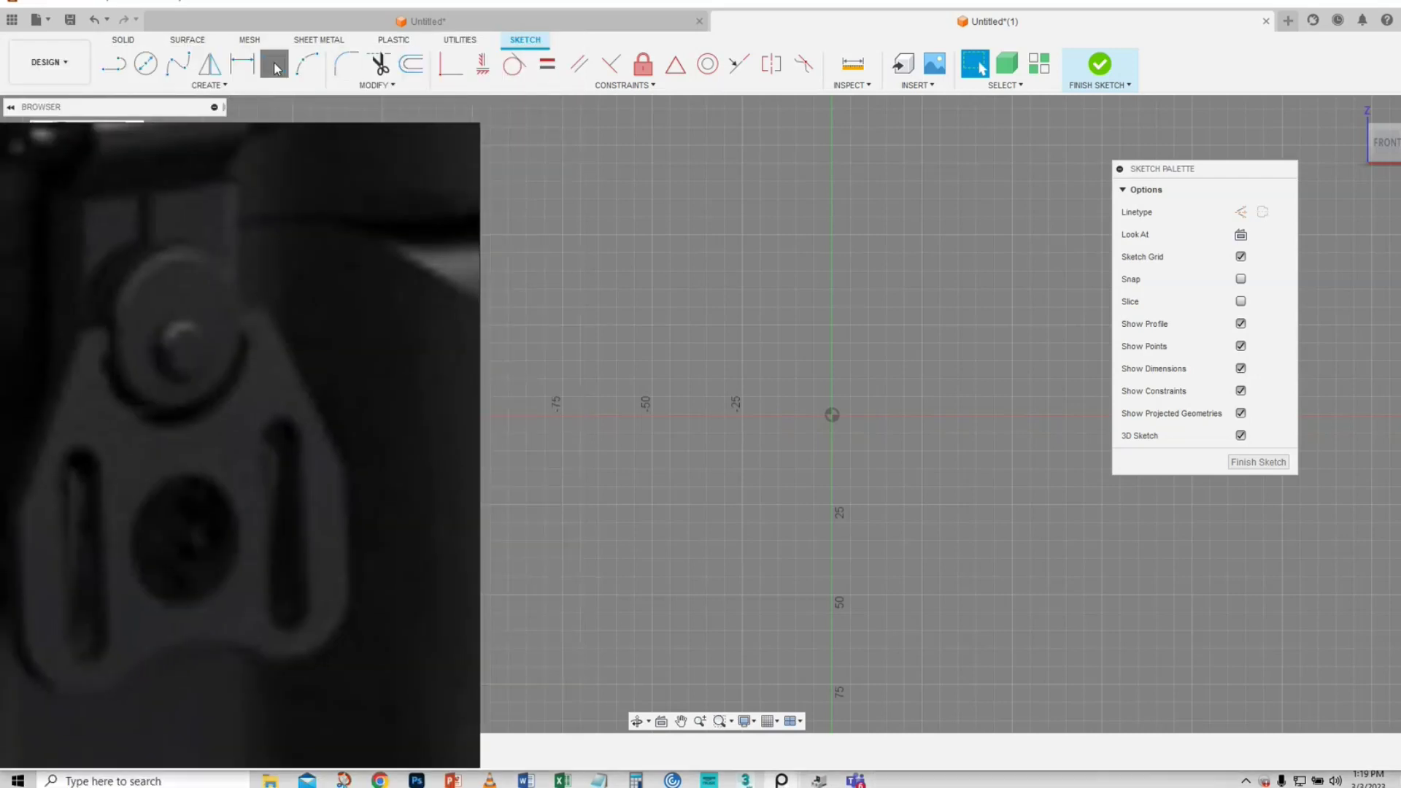
{"action": "left_click", "coordinate": [1241, 353]}
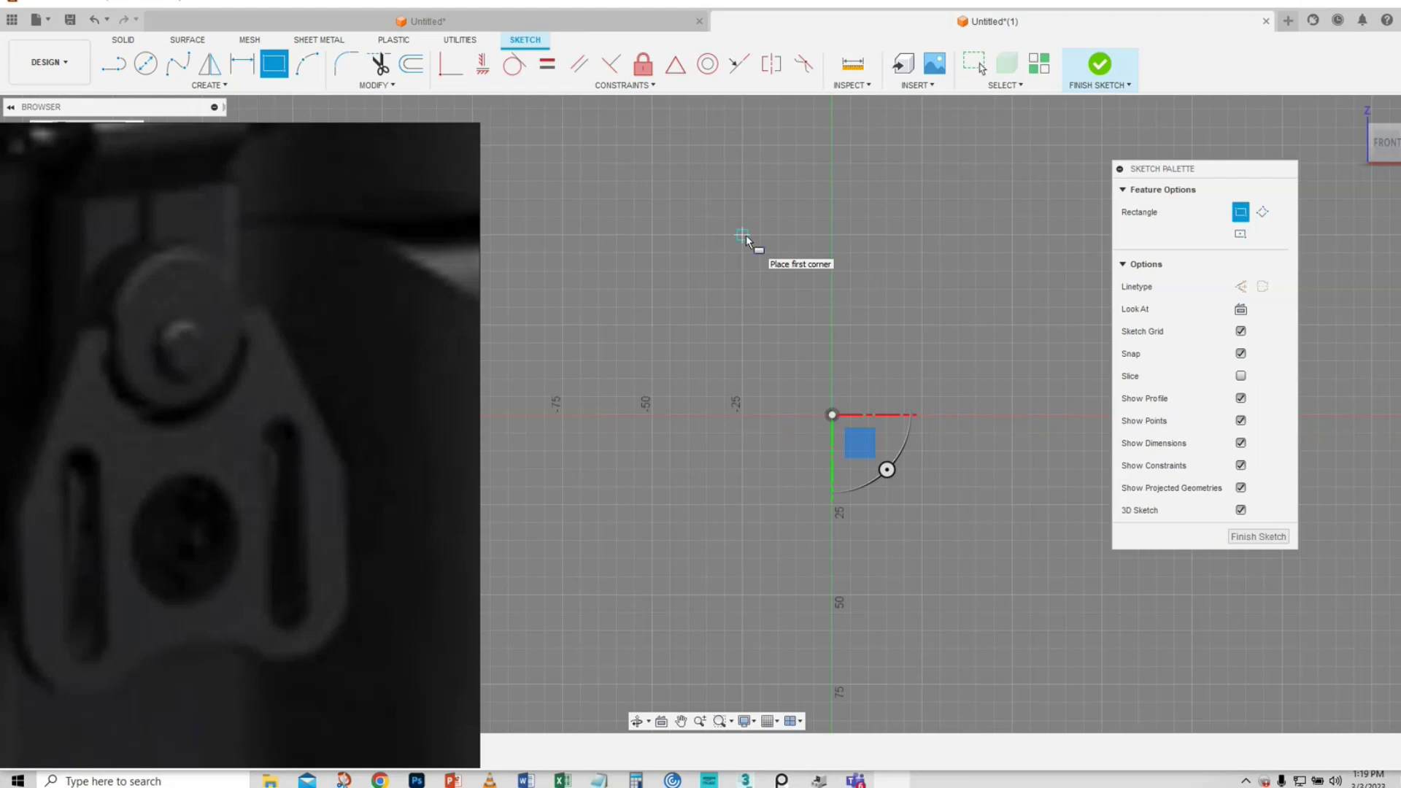
{"action": "left_click", "coordinate": [742, 235]}
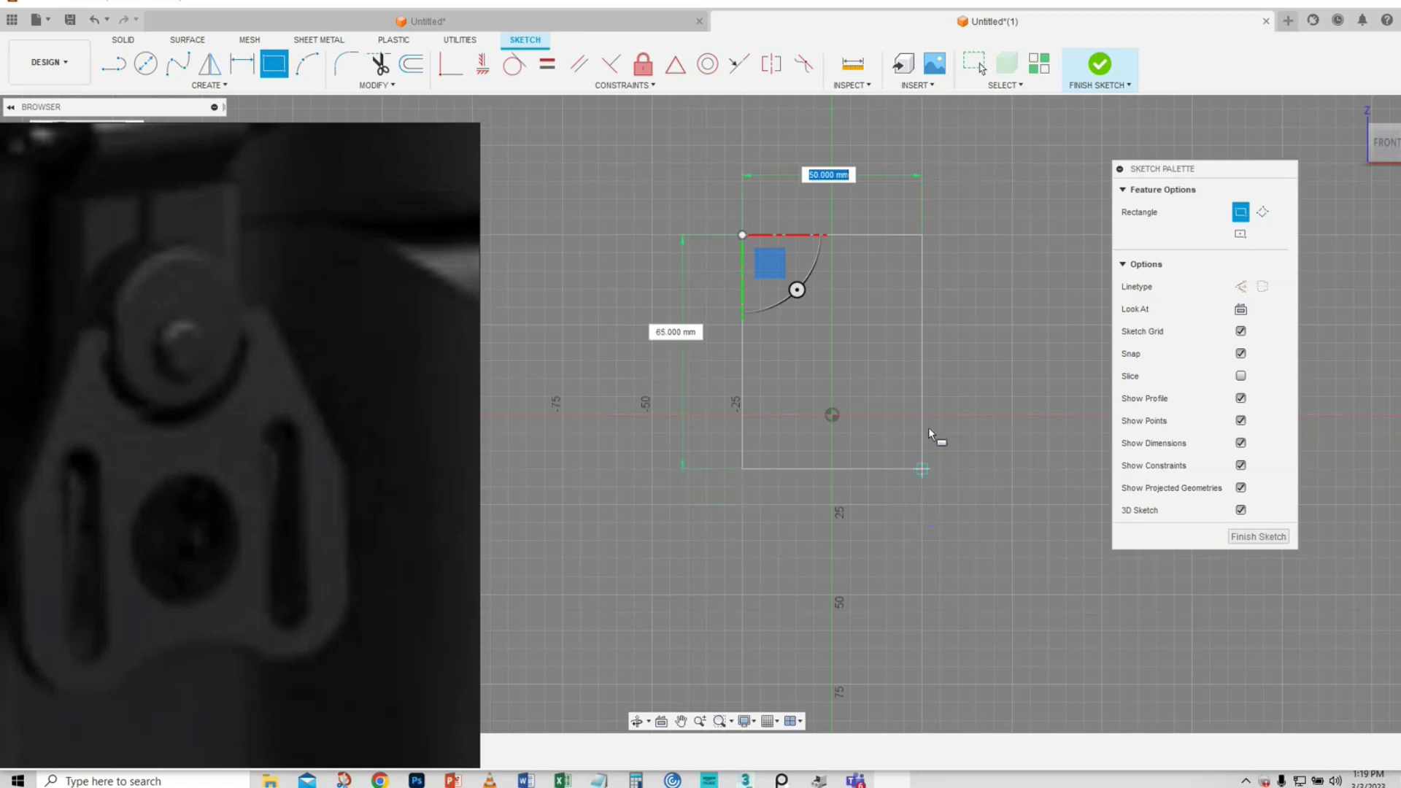
{"action": "left_click", "coordinate": [922, 504]}
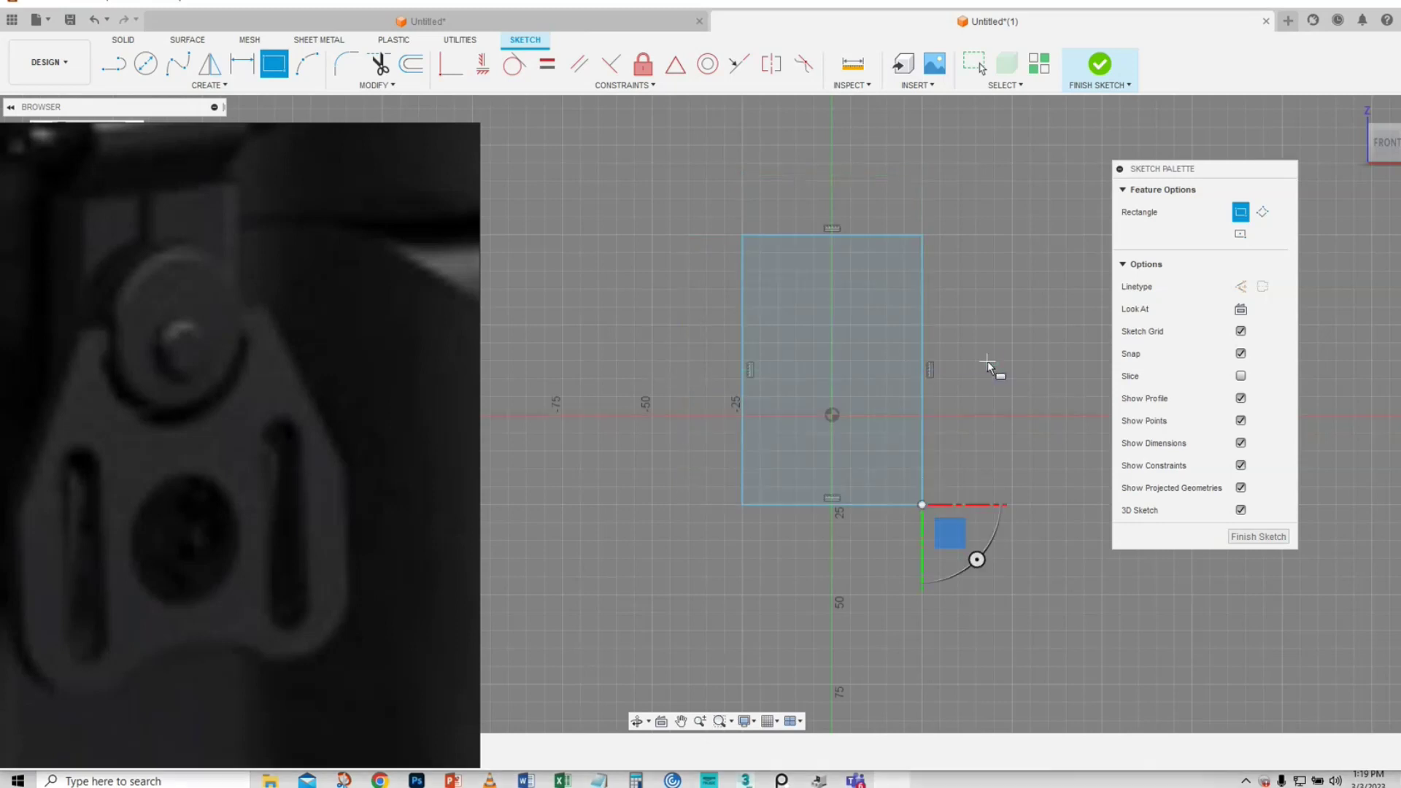
{"action": "key", "text": "Escape"}
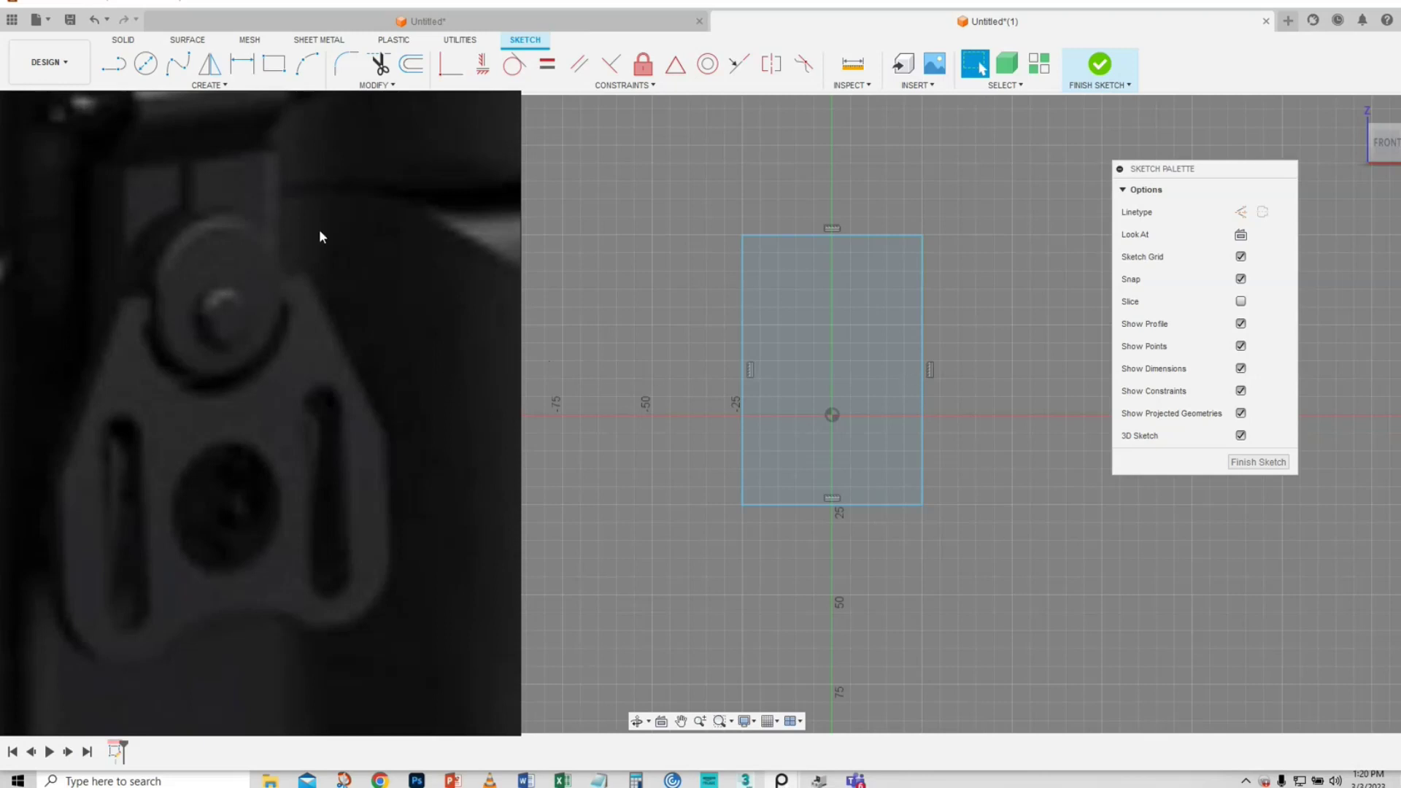
{"action": "left_click", "coordinate": [924, 433]}
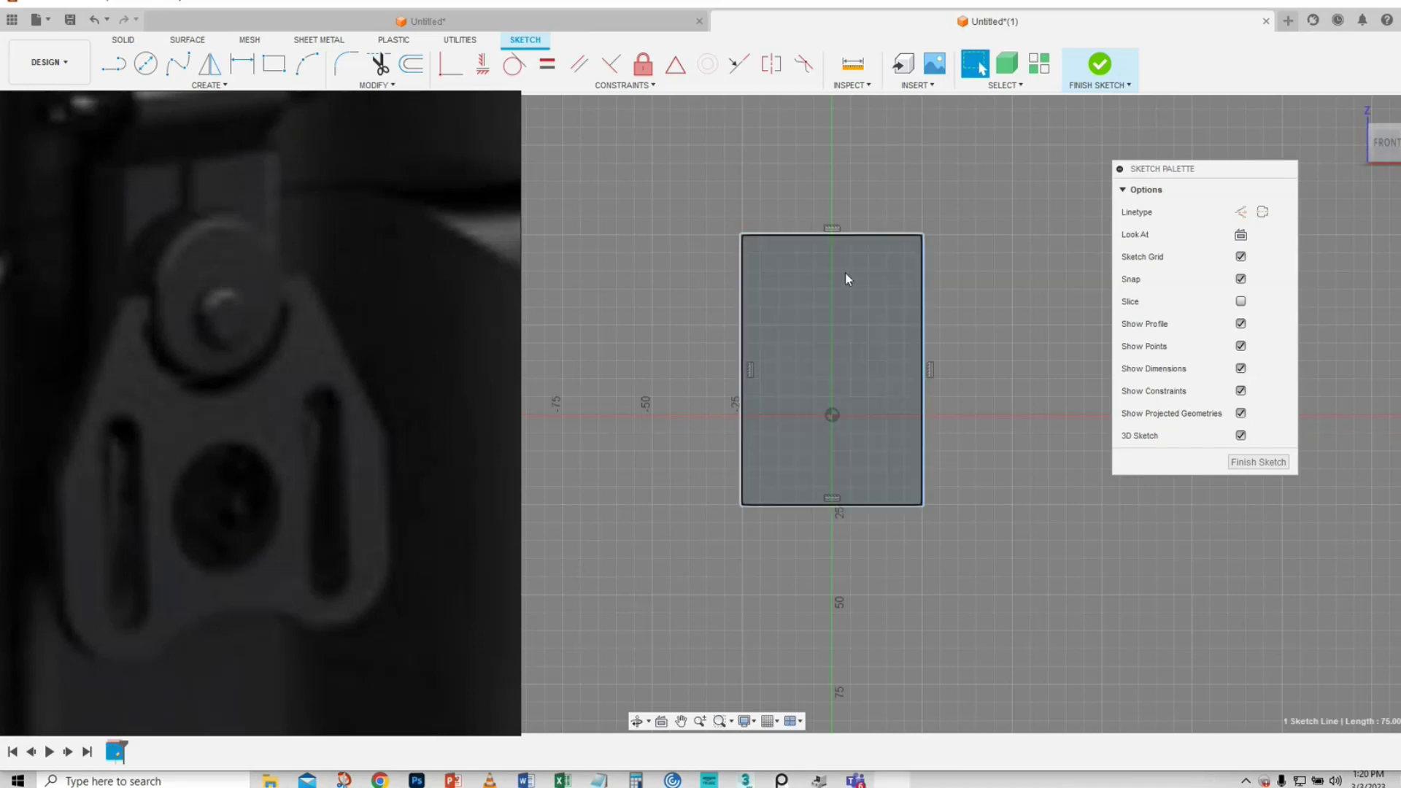
{"action": "left_click", "coordinate": [837, 505]}
{"action": "right_click", "coordinate": [831, 502]}
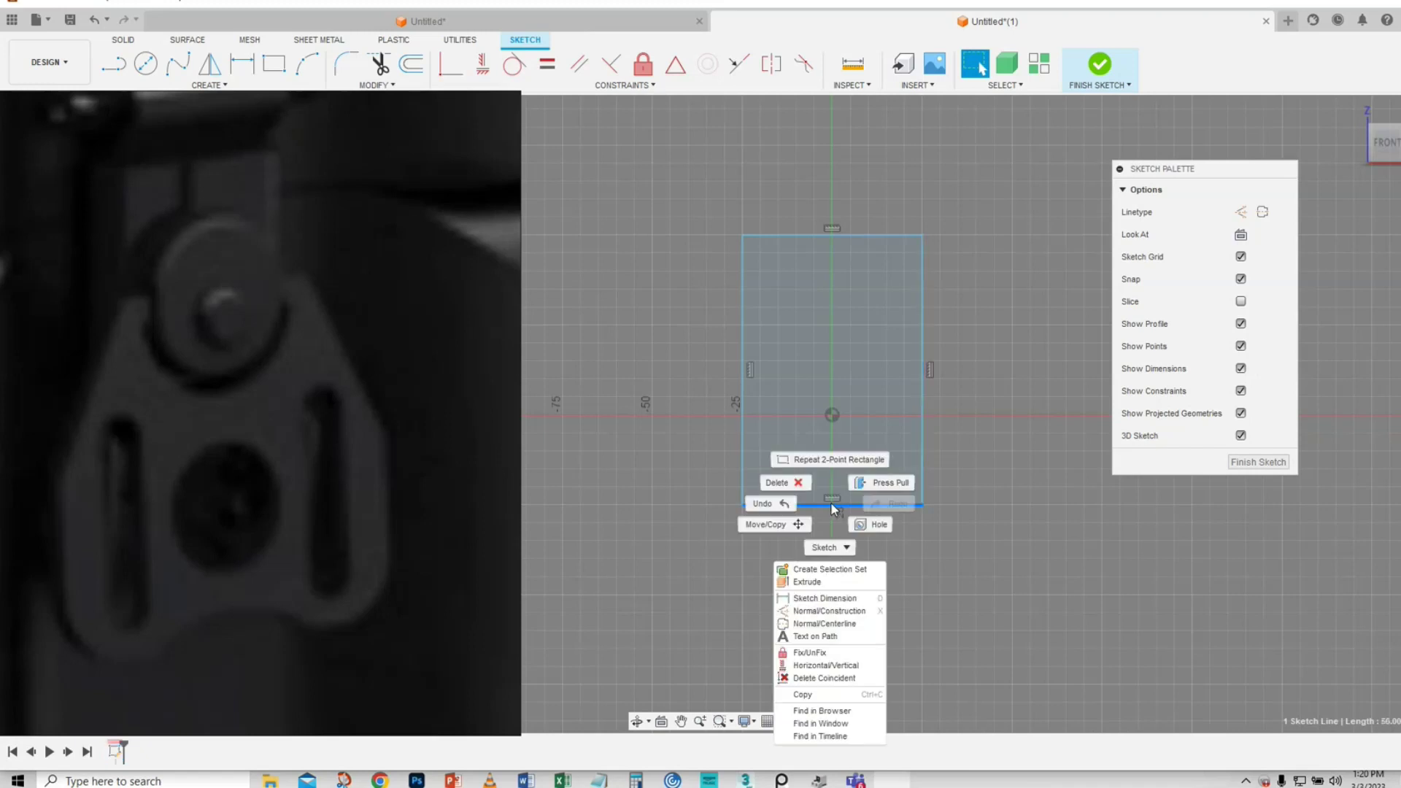
{"action": "key", "text": "Escape"}
{"action": "key", "text": "m"}
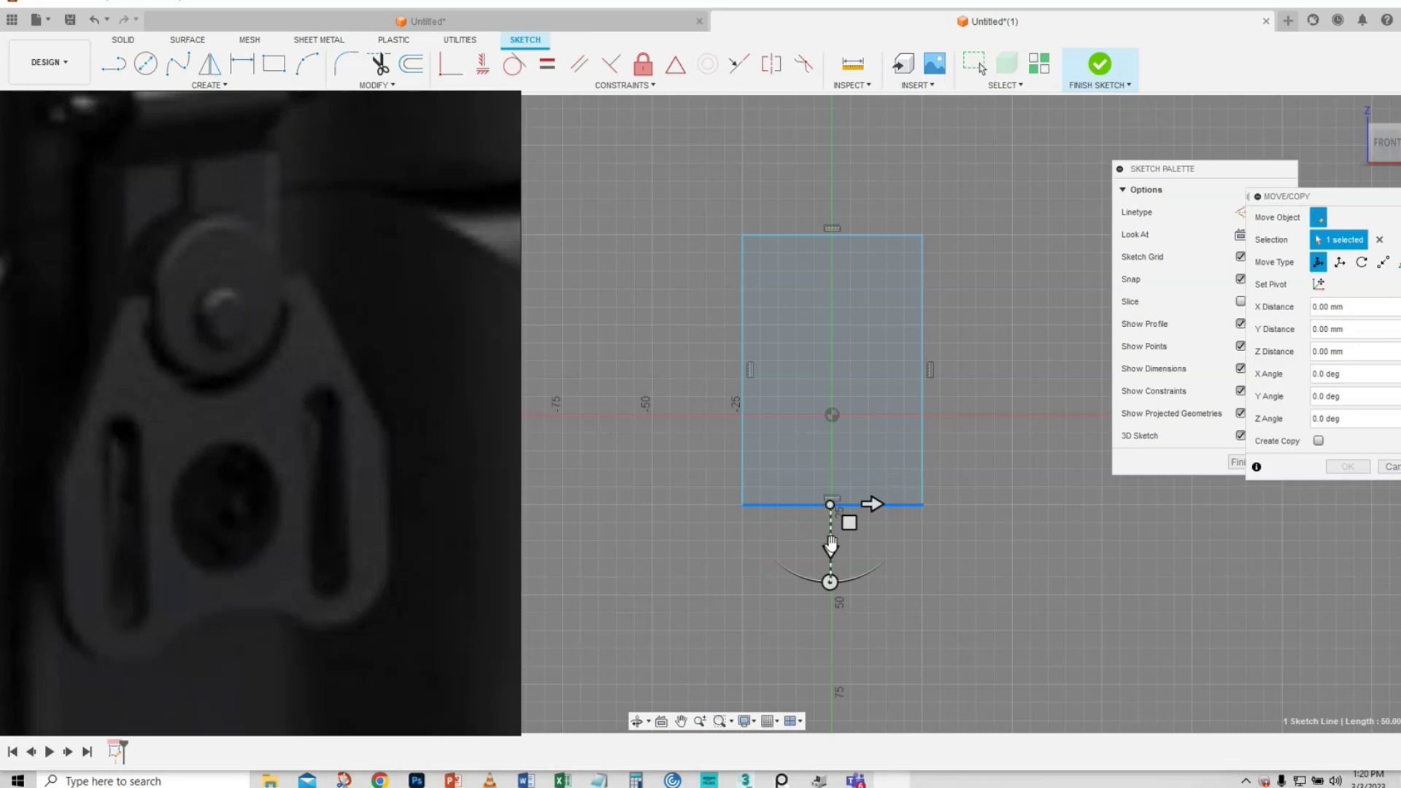
{"action": "left_click", "coordinate": [832, 234]}
{"action": "left_click", "coordinate": [899, 505]}
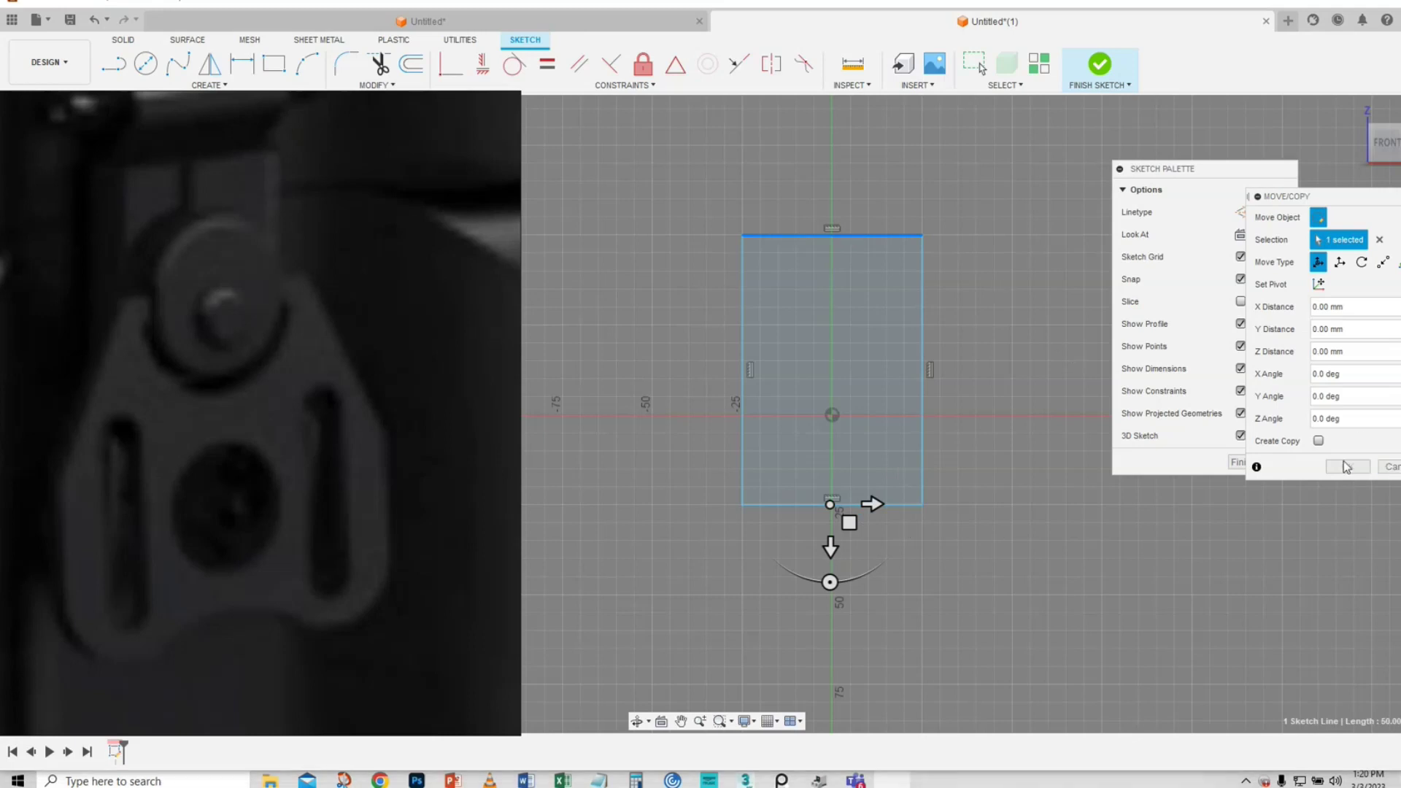
{"action": "left_click", "coordinate": [1390, 466]}
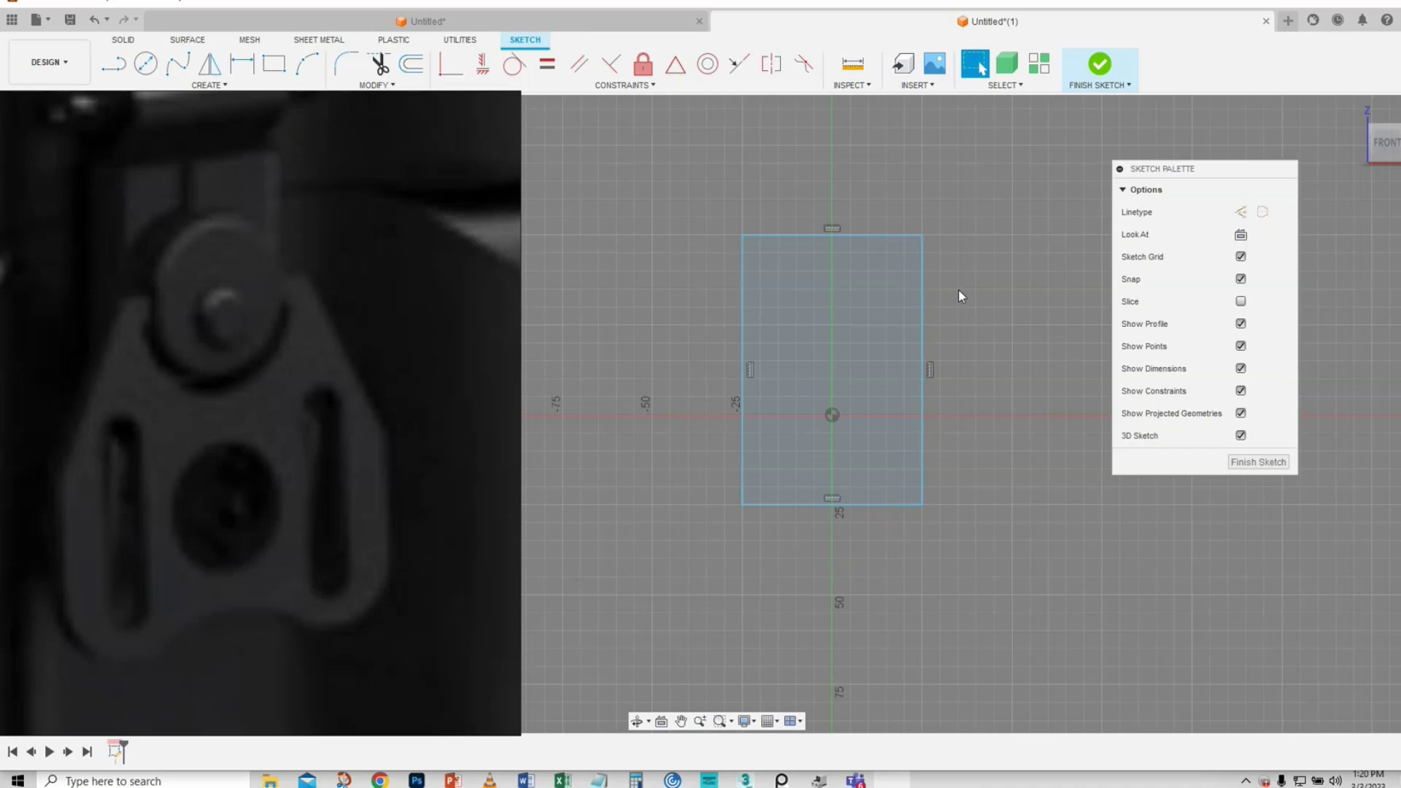
- Move the rectangle's upper edge down by about 15 mm to shorten the plate outline
{"action": "right_click", "coordinate": [957, 289]}
{"action": "left_click", "coordinate": [924, 312]}
{"action": "left_click", "coordinate": [844, 235]}
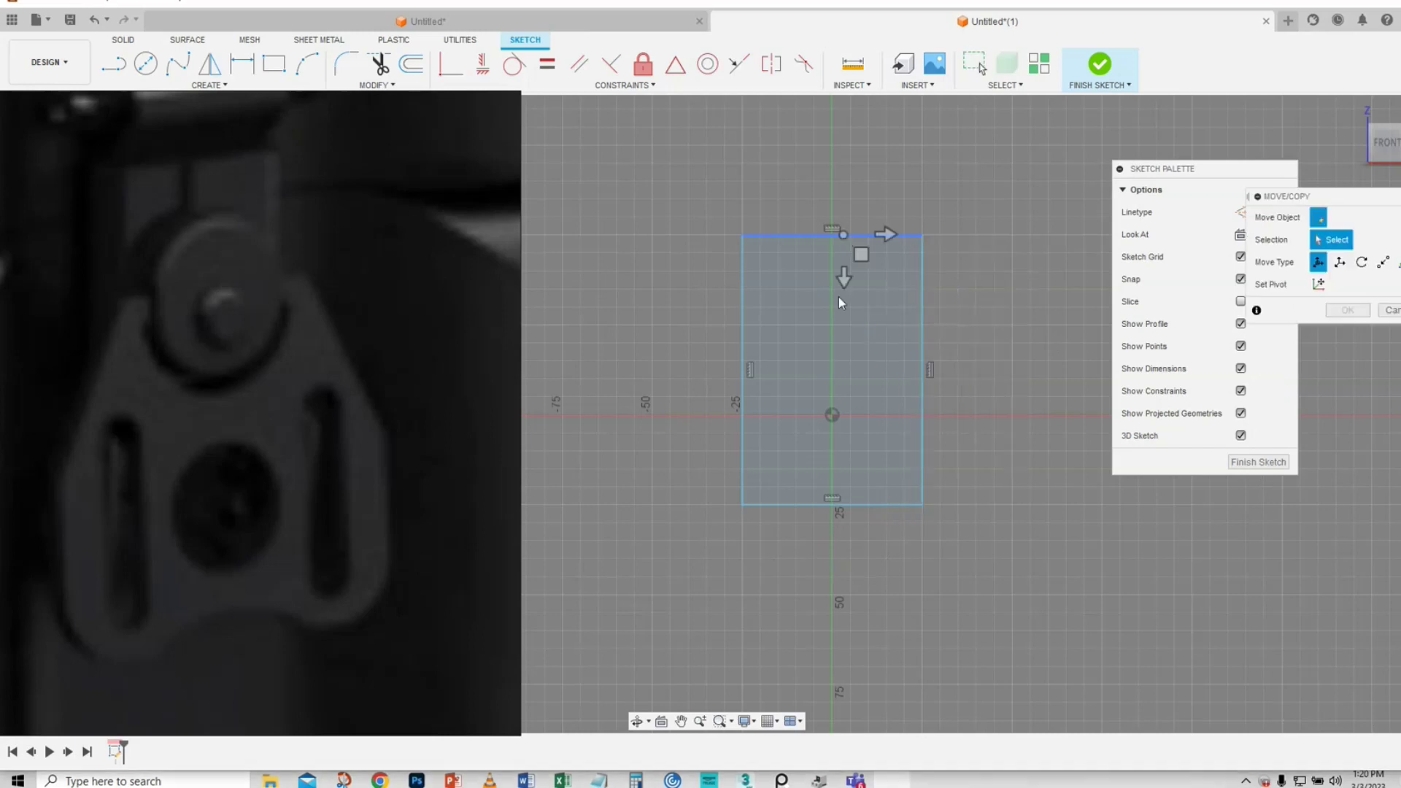
{"action": "left_click_drag", "start_coordinate": [844, 280], "coordinate": [837, 333]}
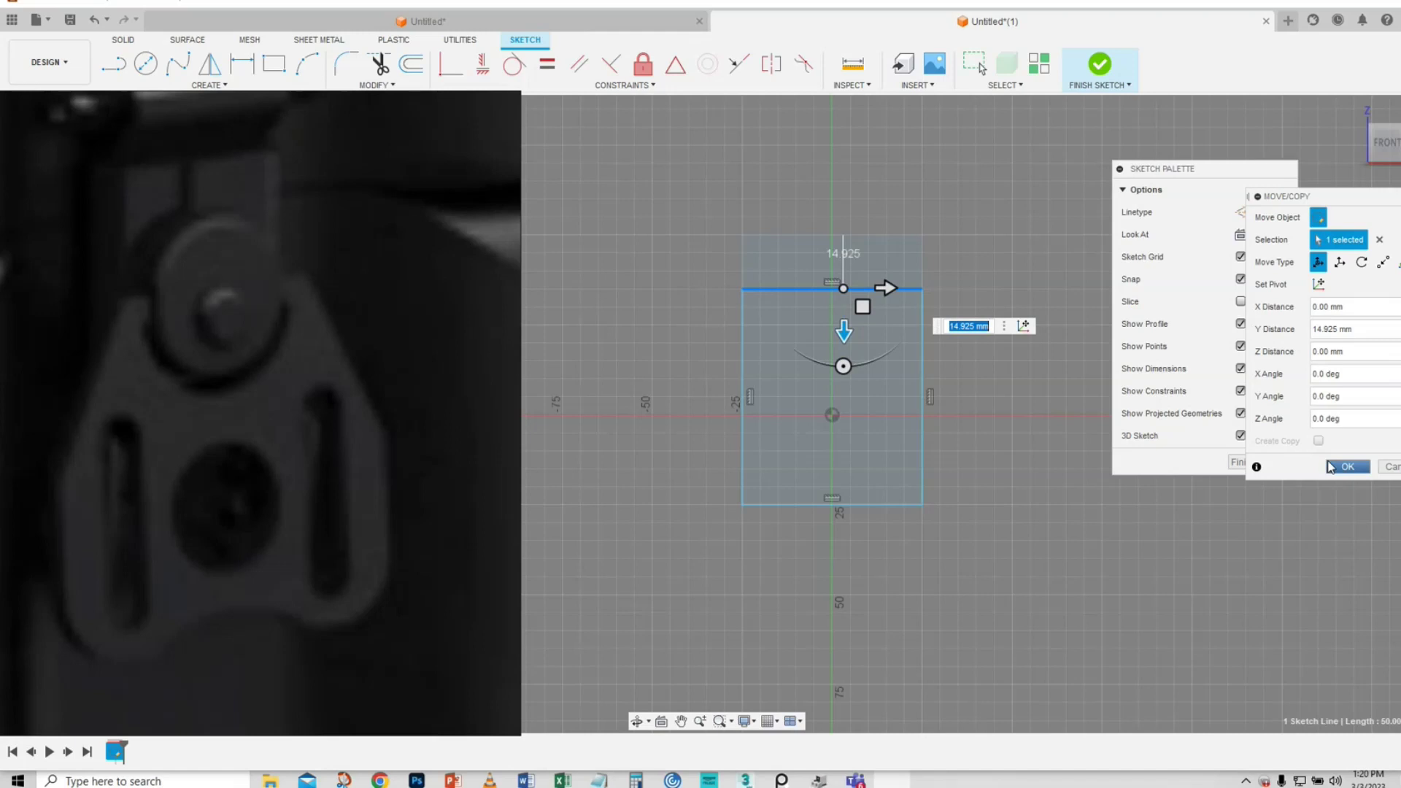
{"action": "left_click", "coordinate": [1348, 466]}
{"action": "middle_click_drag", "start_coordinate": [948, 309], "coordinate": [873, 281]}
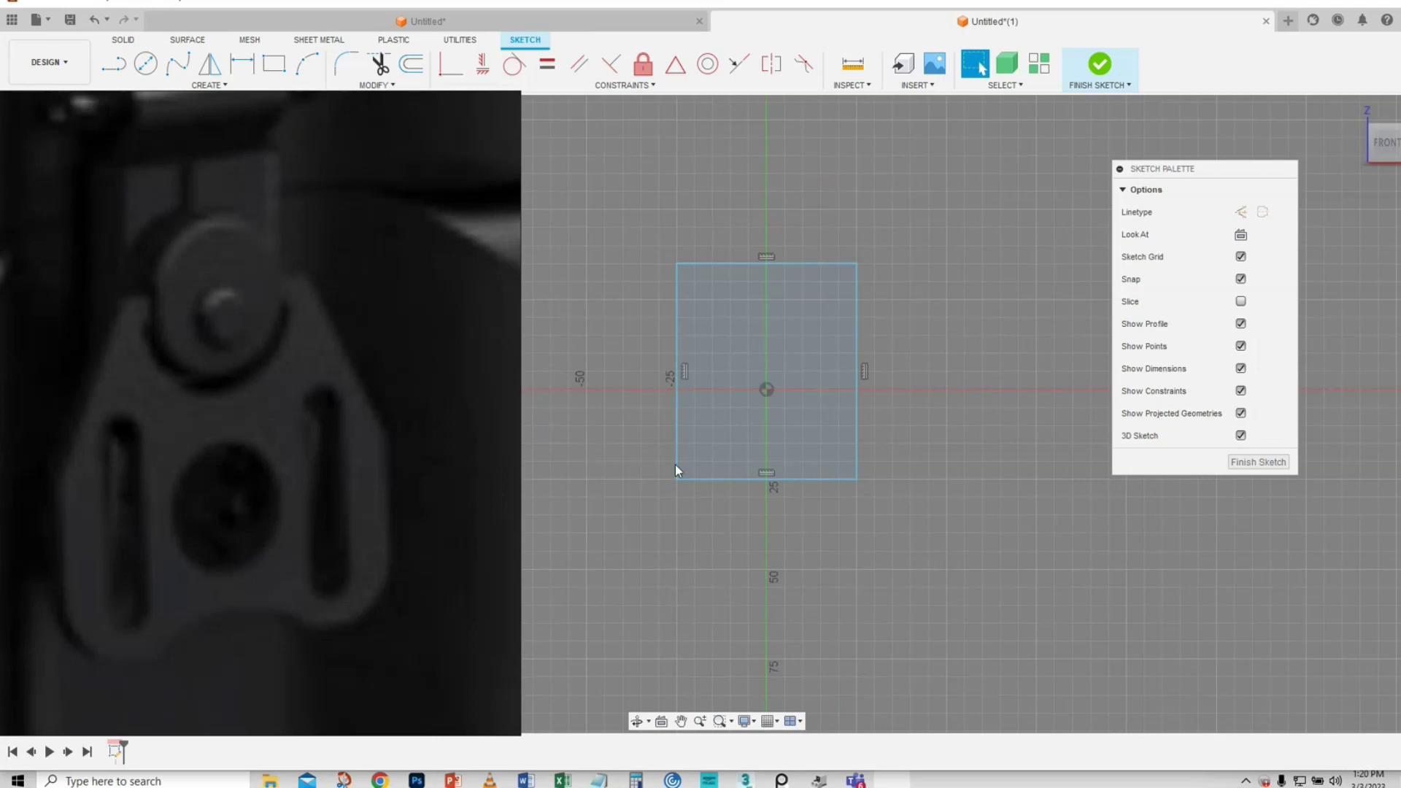
- Sketch a 20 by 10 mm rectangle centred on the vertical axis and straddling the plate outline's lower edge
{"action": "left_click", "coordinate": [271, 66]}
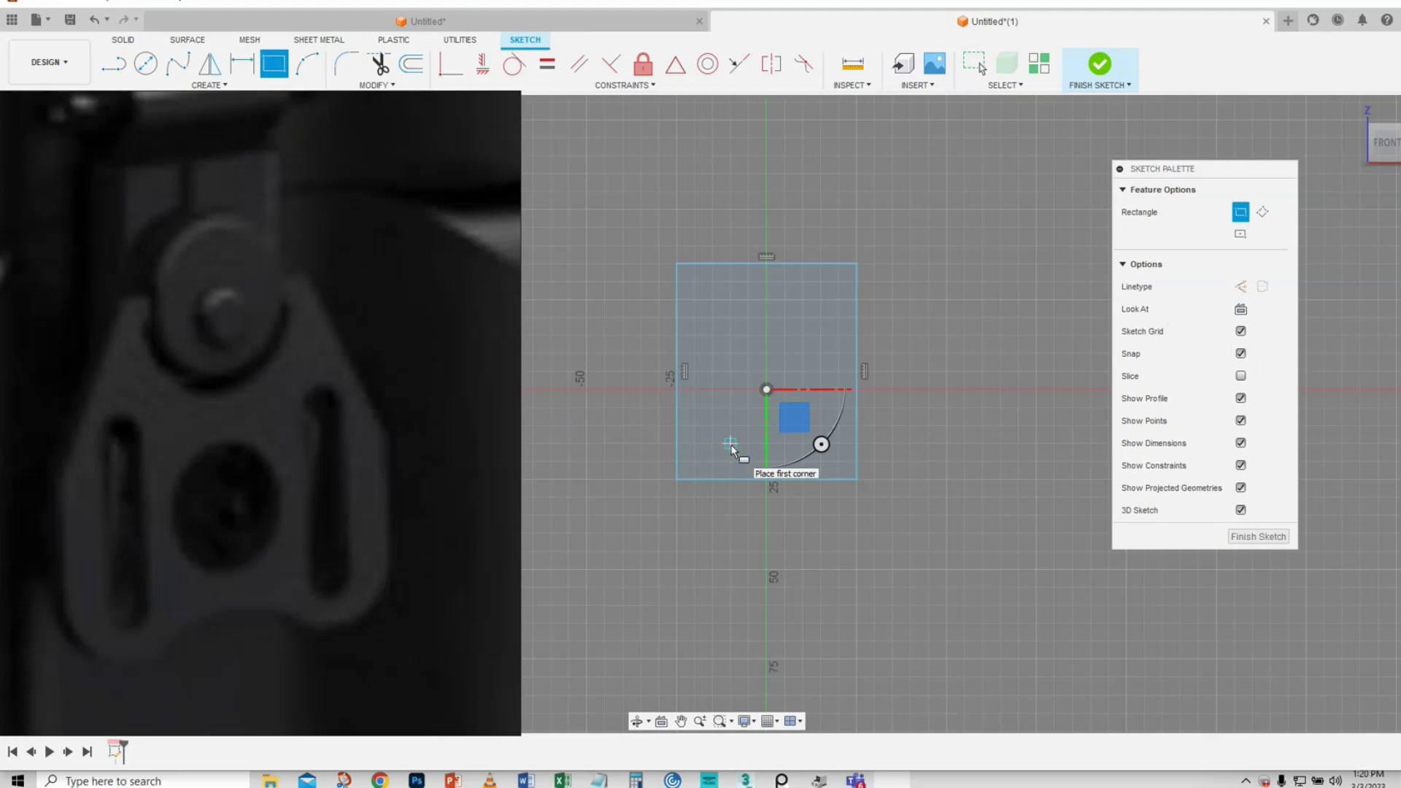
{"action": "left_click", "coordinate": [730, 461]}
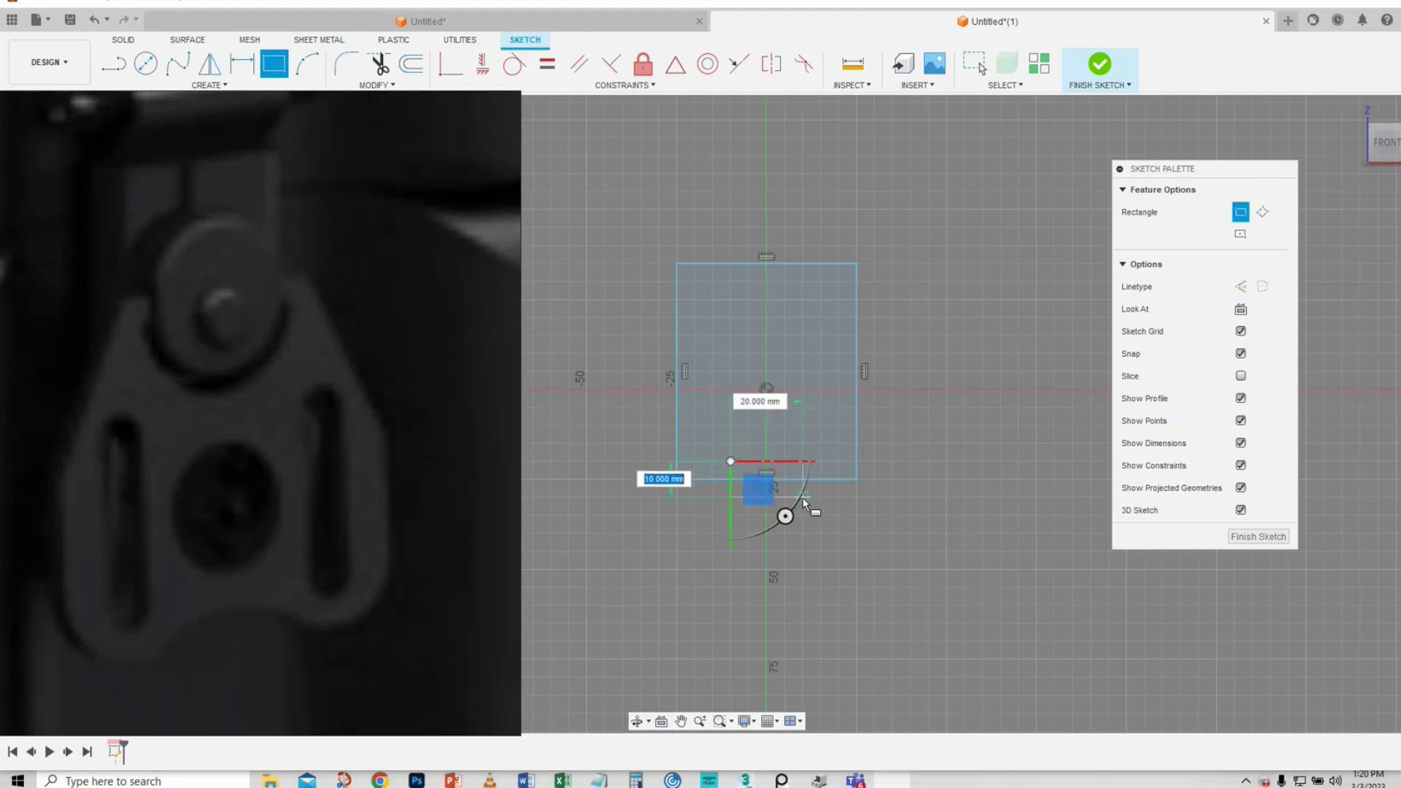
{"action": "left_click", "coordinate": [803, 498]}
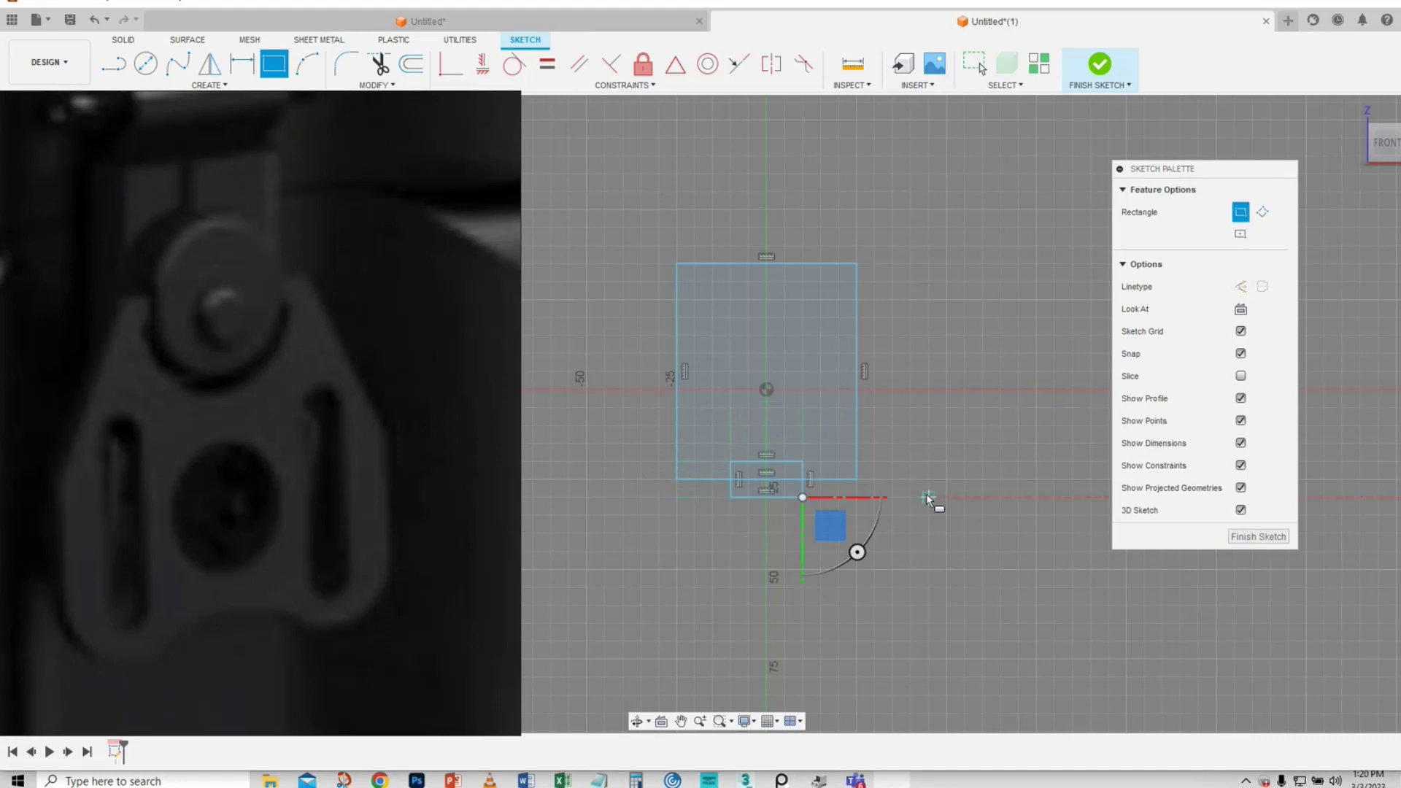
{"action": "right_click", "coordinate": [963, 495]}
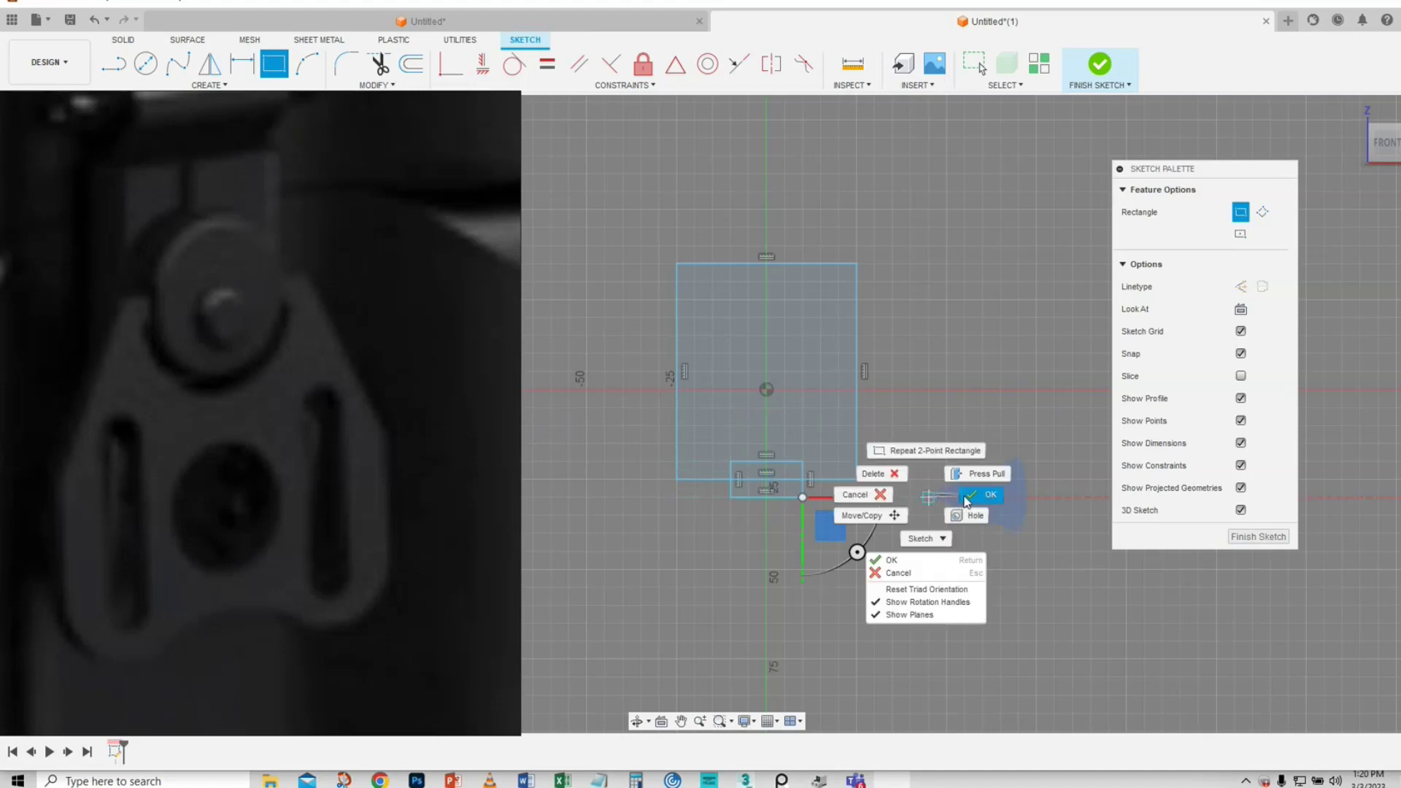
{"action": "left_click", "coordinate": [994, 494]}
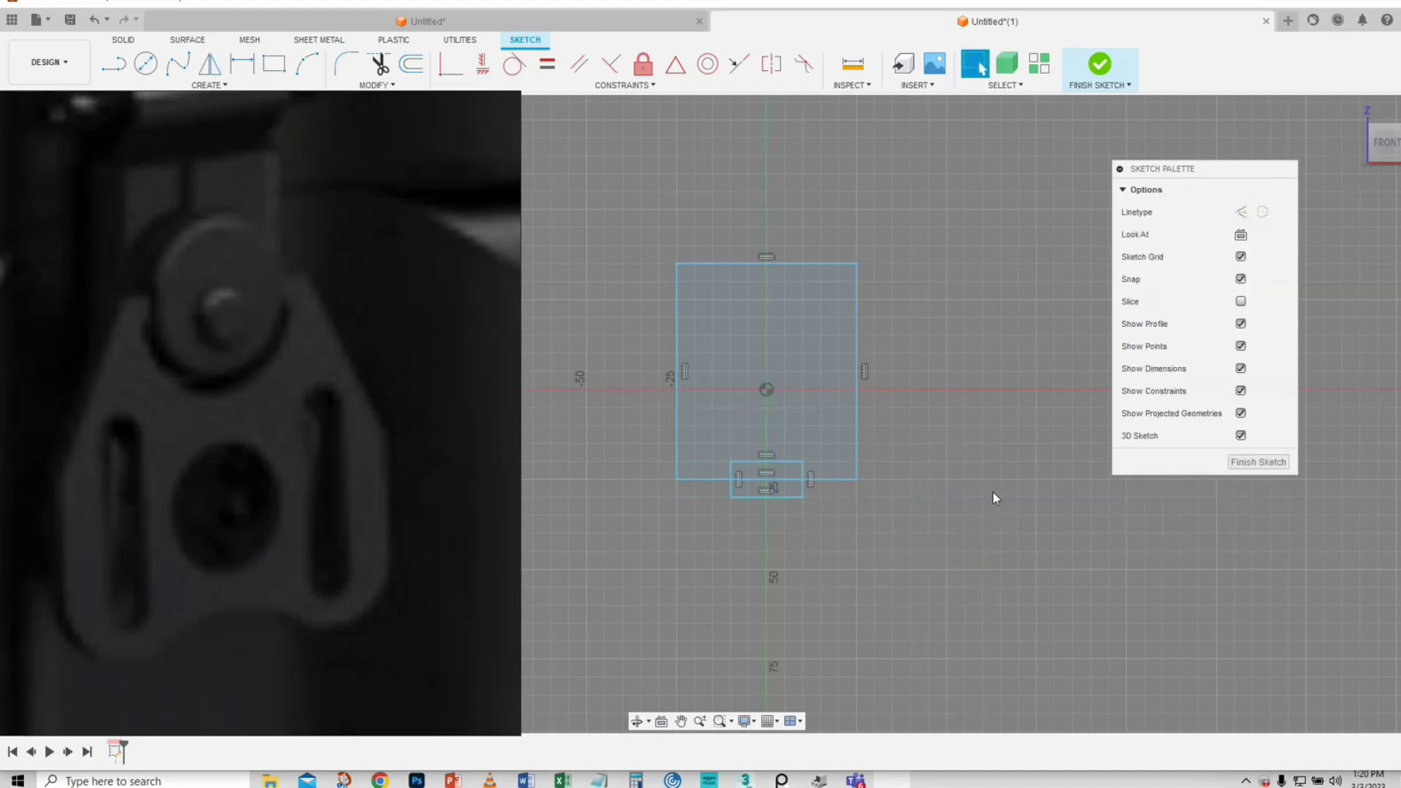
- Sketch a circle about 17 mm in diameter on the vertical axis in the upper half of the plate outline
{"action": "left_click", "coordinate": [145, 63]}
{"action": "left_click", "coordinate": [767, 389]}
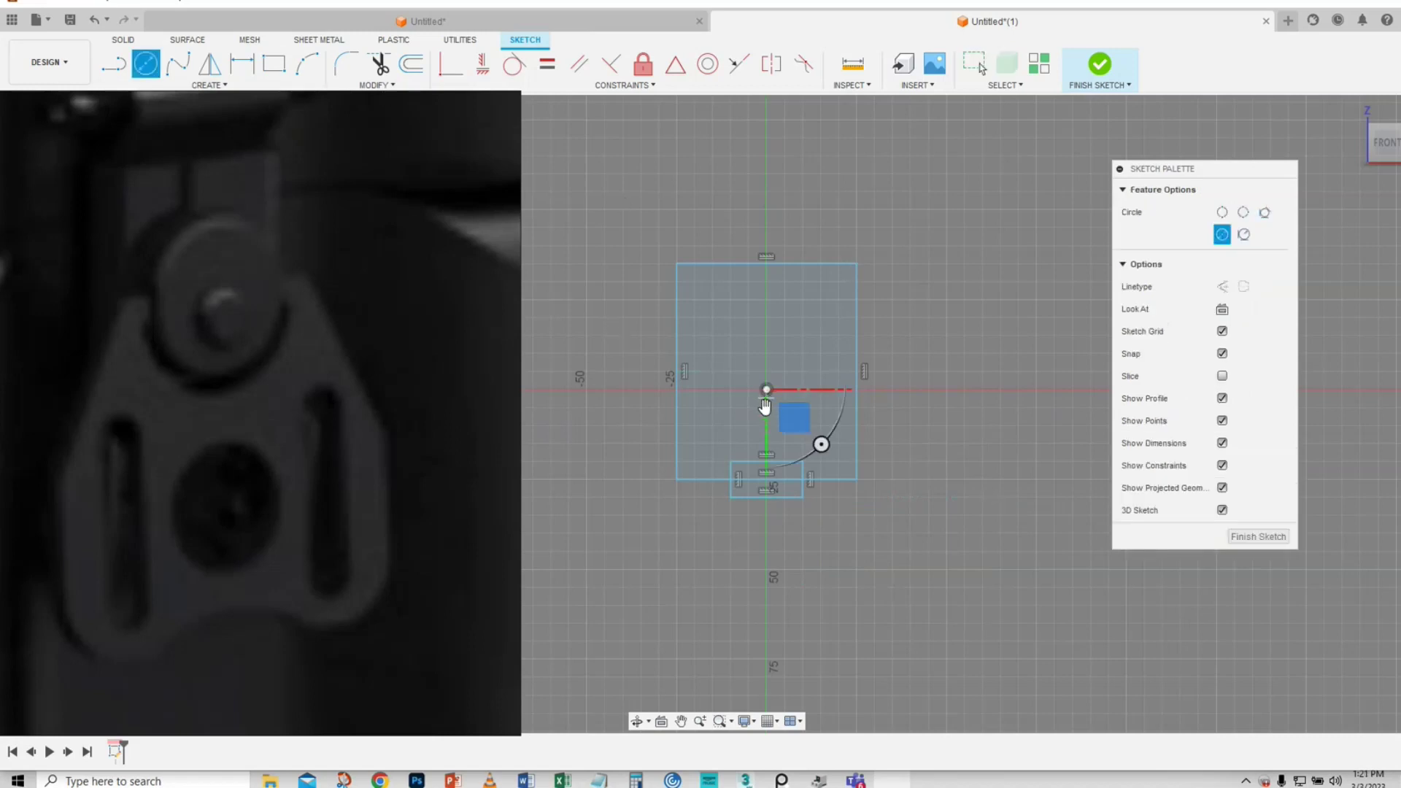
{"action": "left_click", "coordinate": [766, 319]}
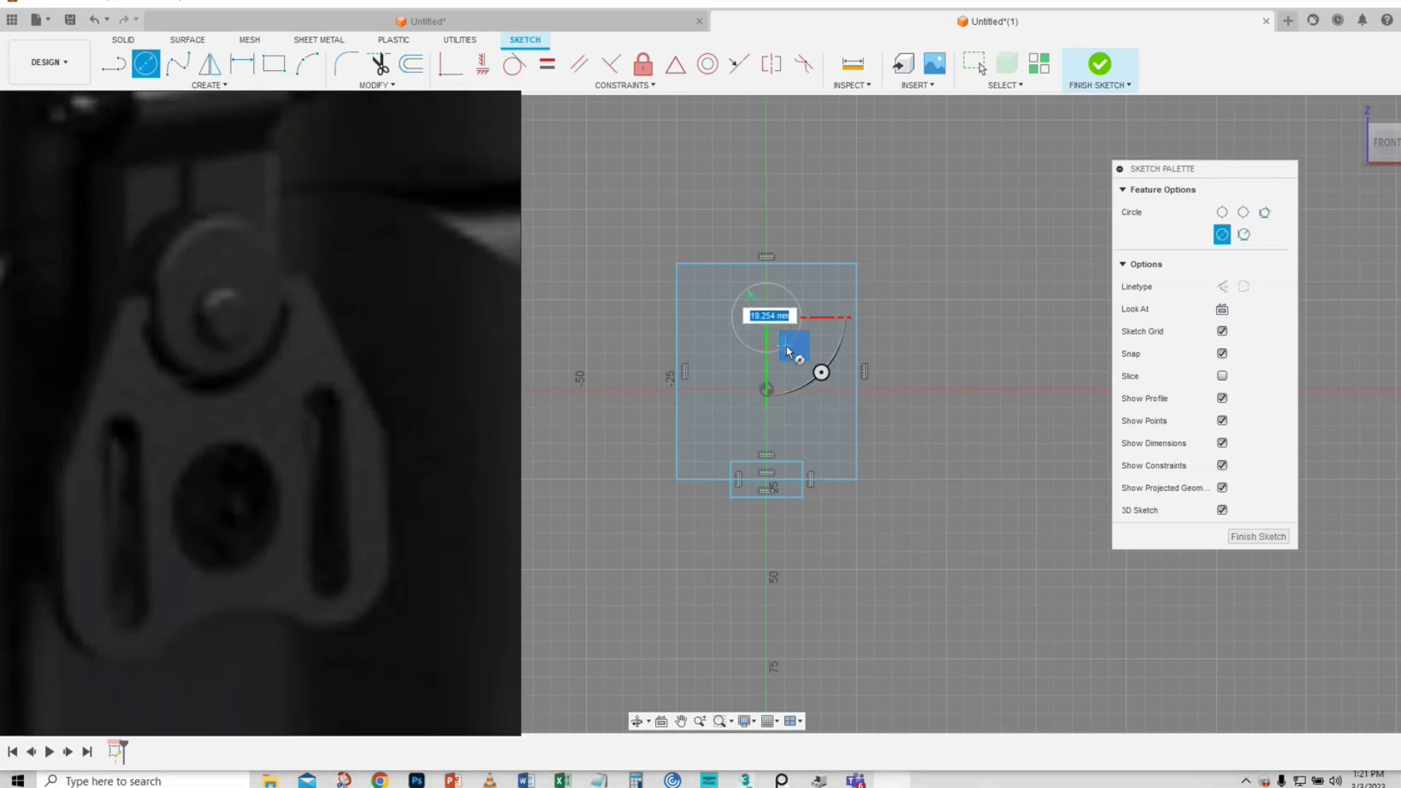
{"action": "left_click", "coordinate": [784, 343]}
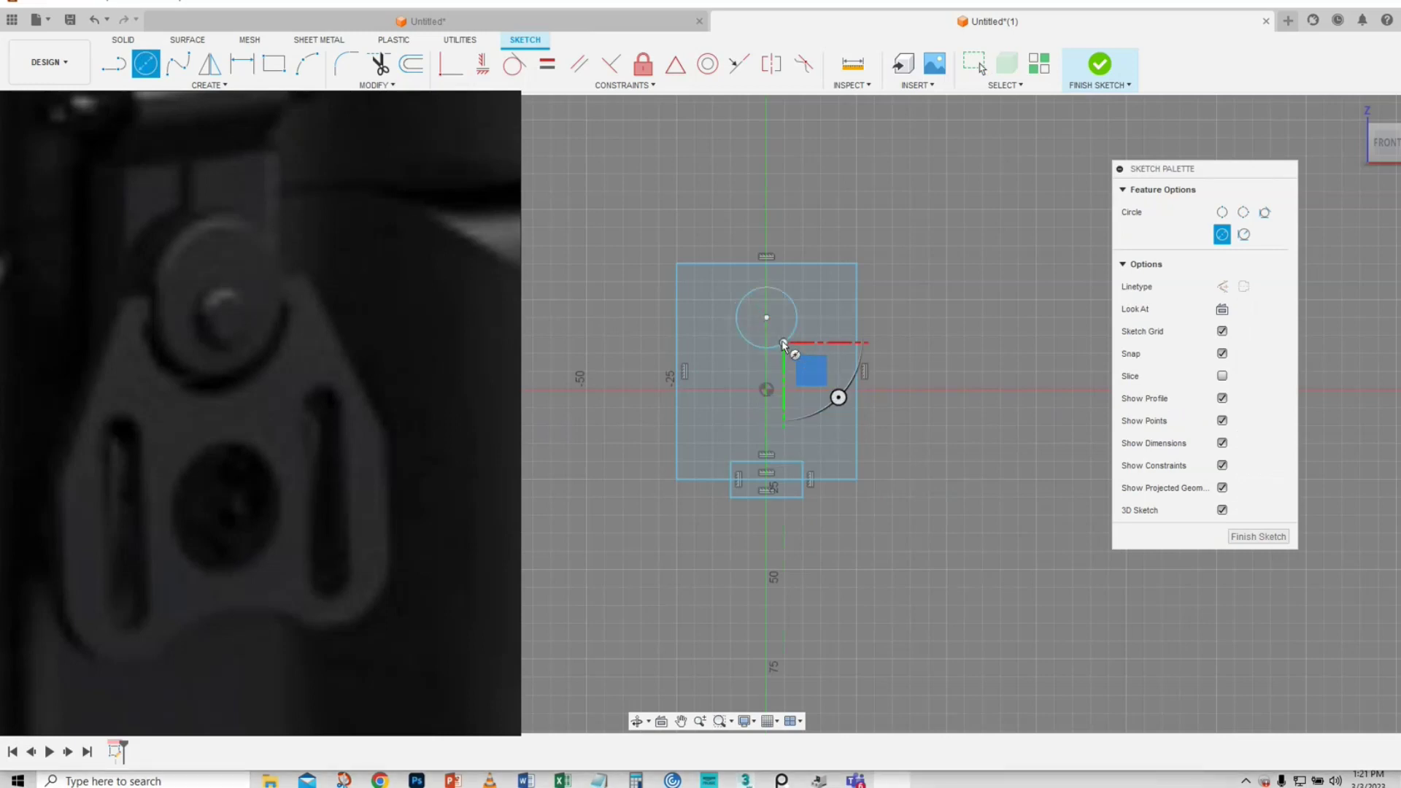
{"action": "right_click", "coordinate": [794, 345]}
{"action": "key", "text": "Escape"}
{"action": "key", "text": "Escape"}
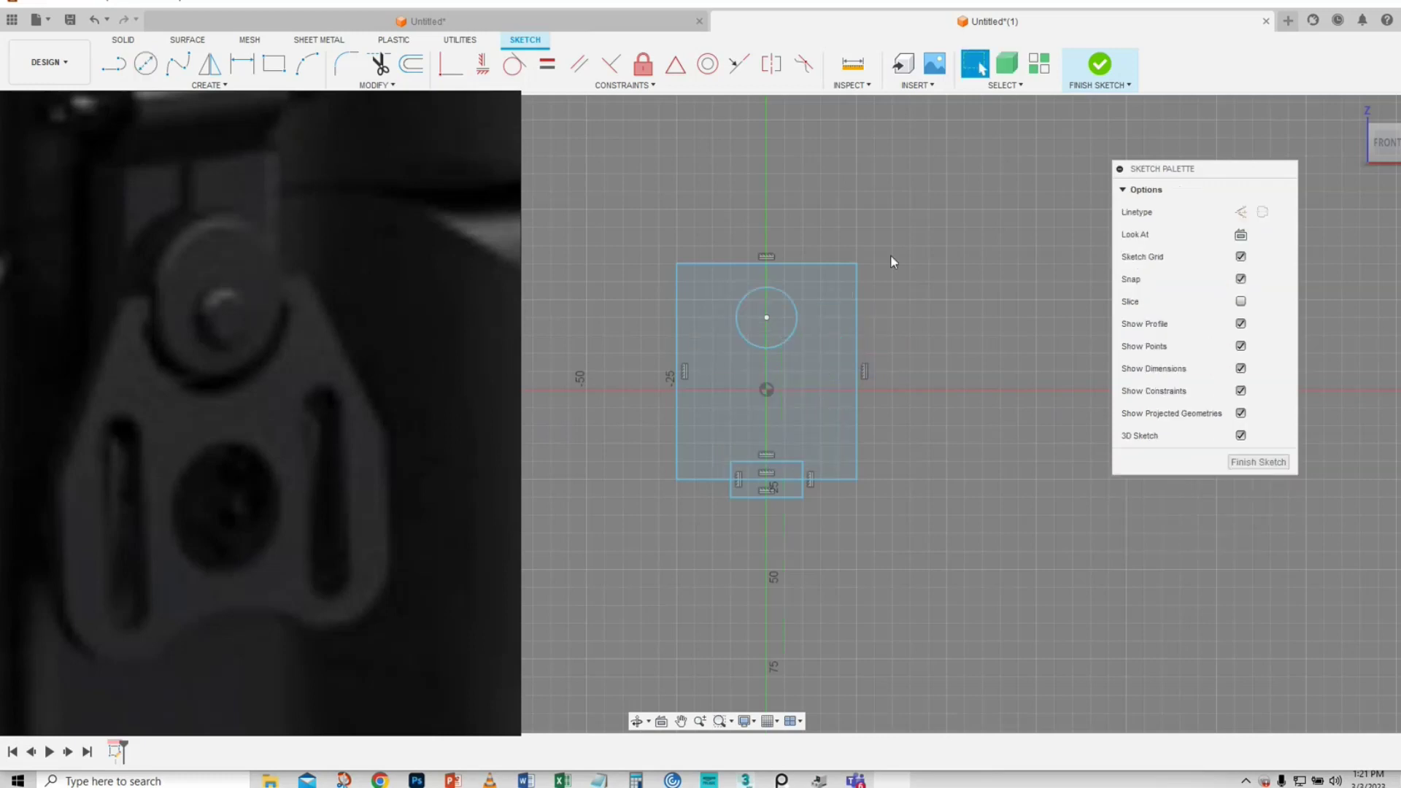
- Move the circle straight down by about 27 mm so it sits above the small notch rectangle
{"action": "right_click", "coordinate": [879, 238]}
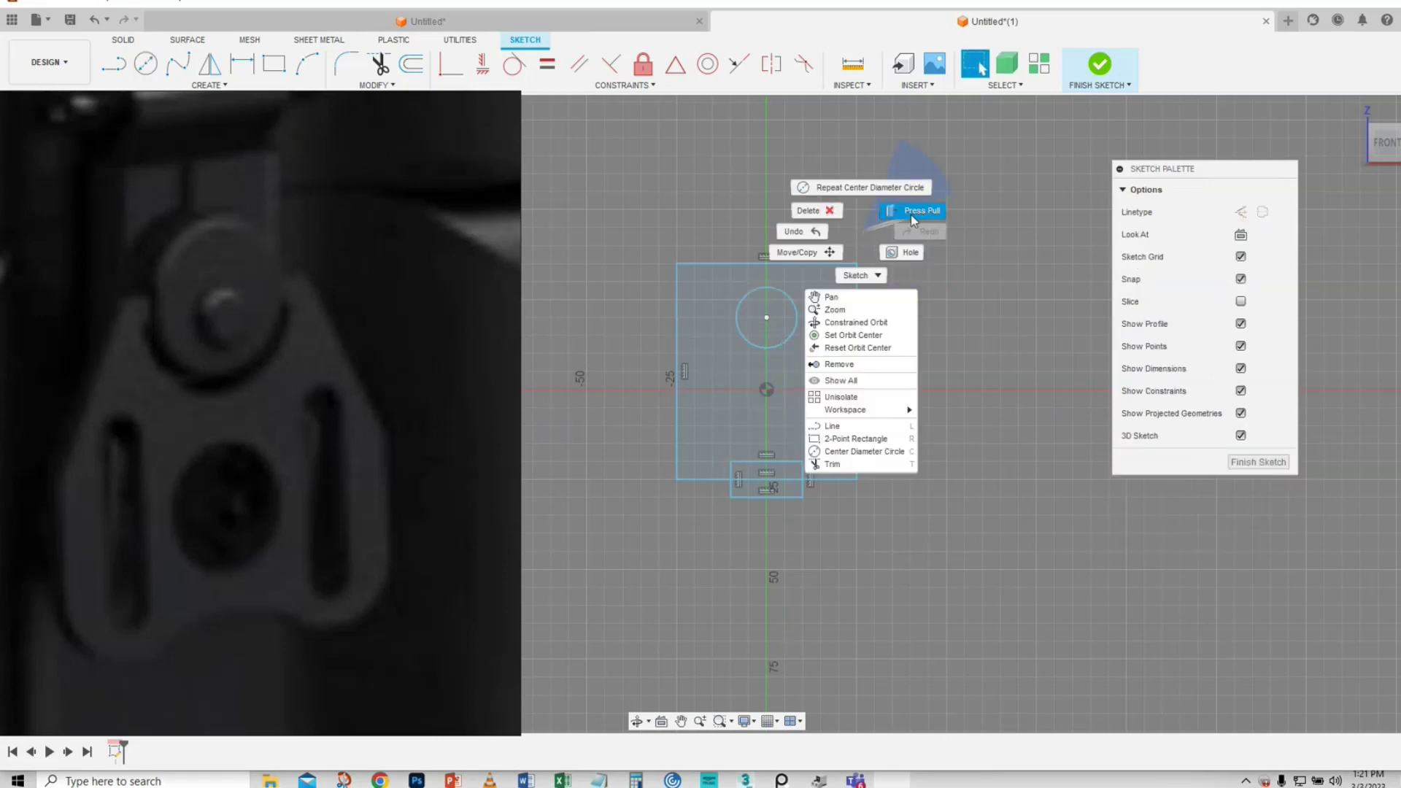
{"action": "left_click", "coordinate": [830, 252]}
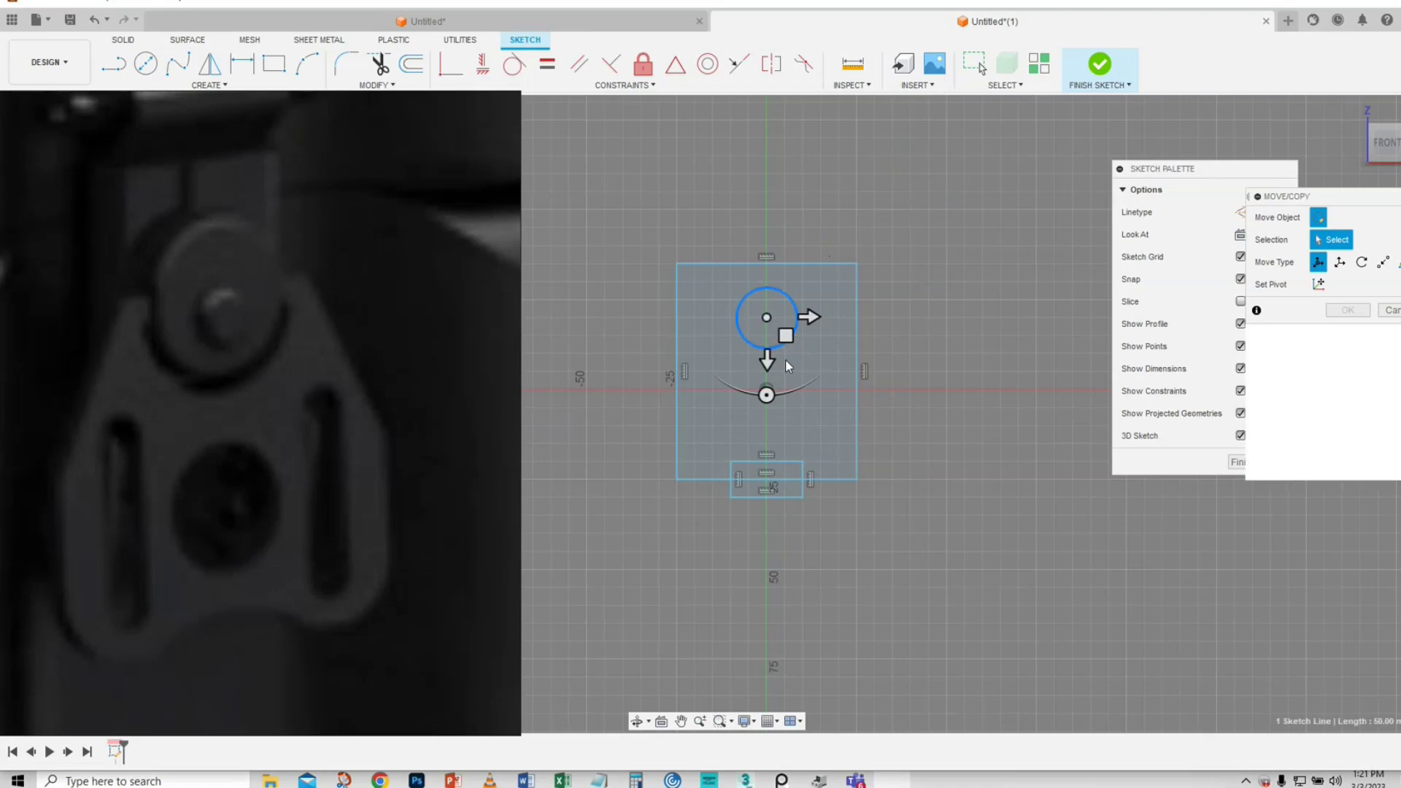
{"action": "left_click_drag", "start_coordinate": [766, 359], "coordinate": [772, 461]}
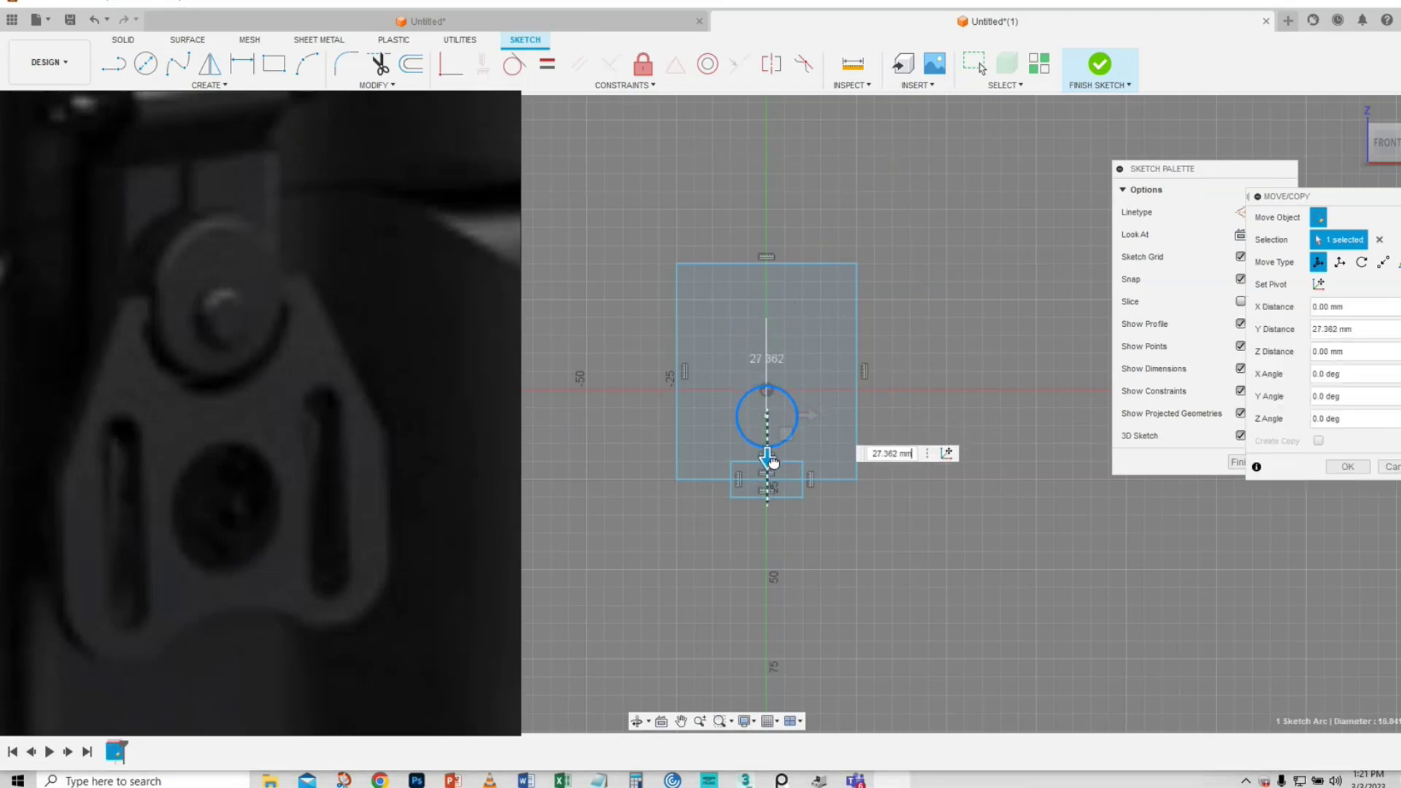
{"action": "left_click", "coordinate": [1348, 467]}
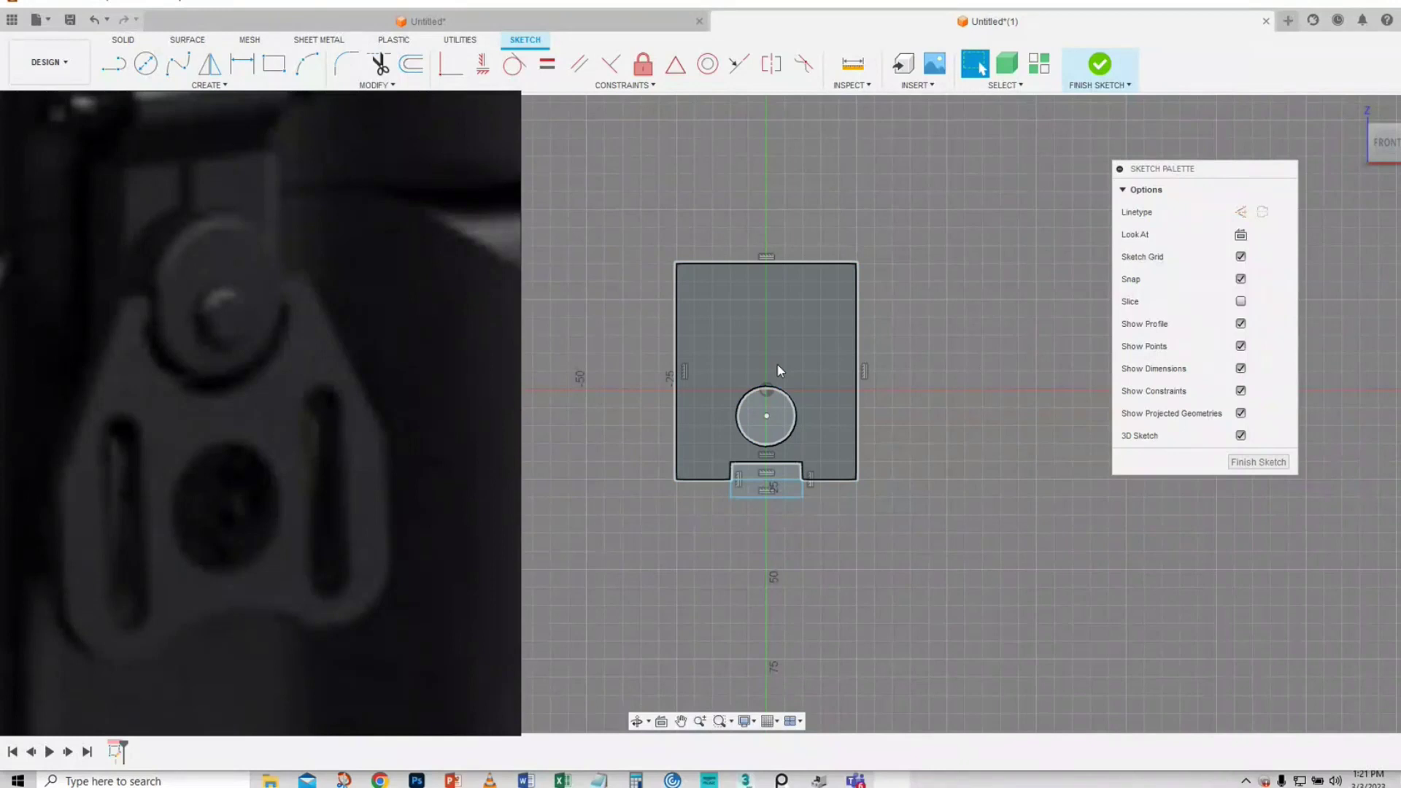
- Sketch a larger circle centred on the vertical axis just below the plate outline's upper edge, overlapping that edge
{"action": "left_click", "coordinate": [147, 65]}
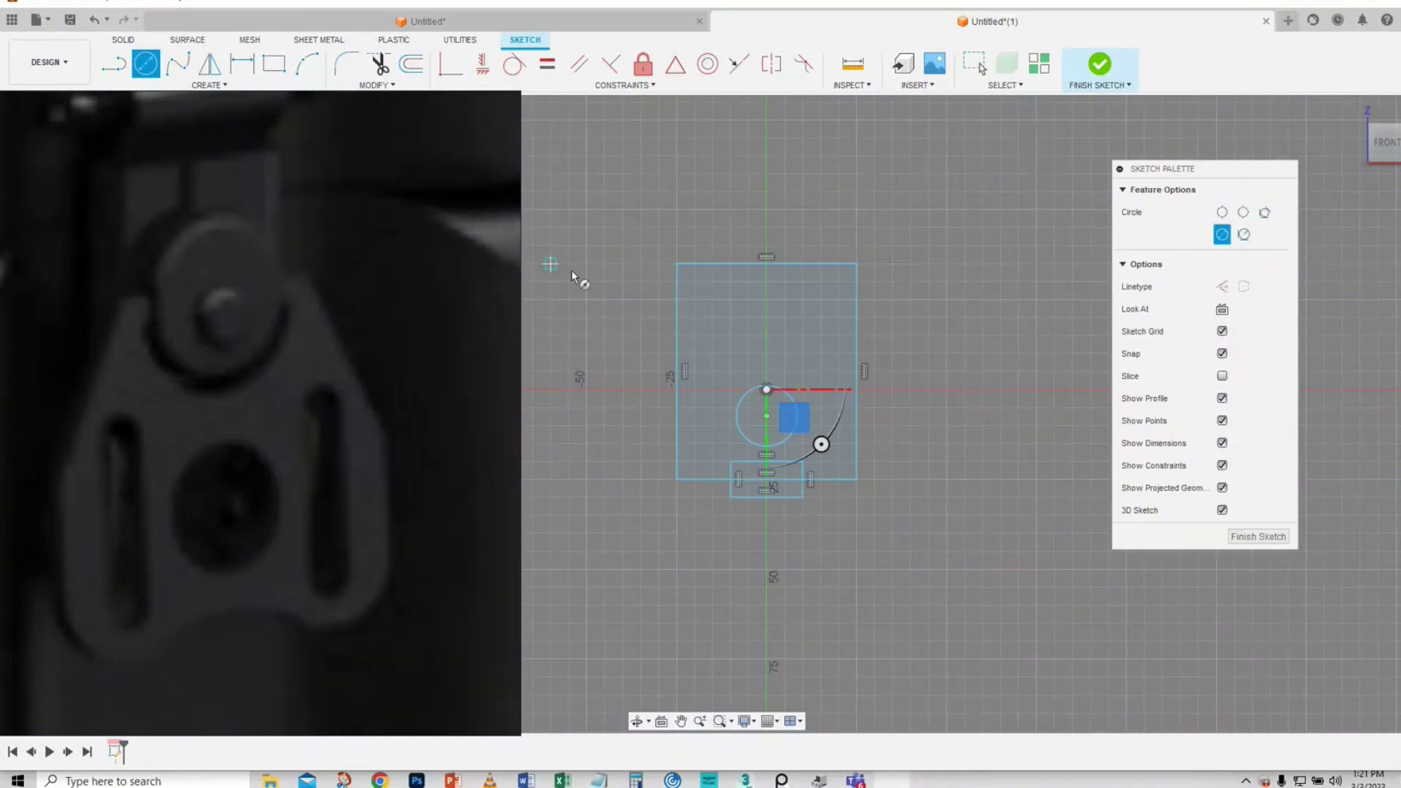
{"action": "left_click", "coordinate": [765, 281]}
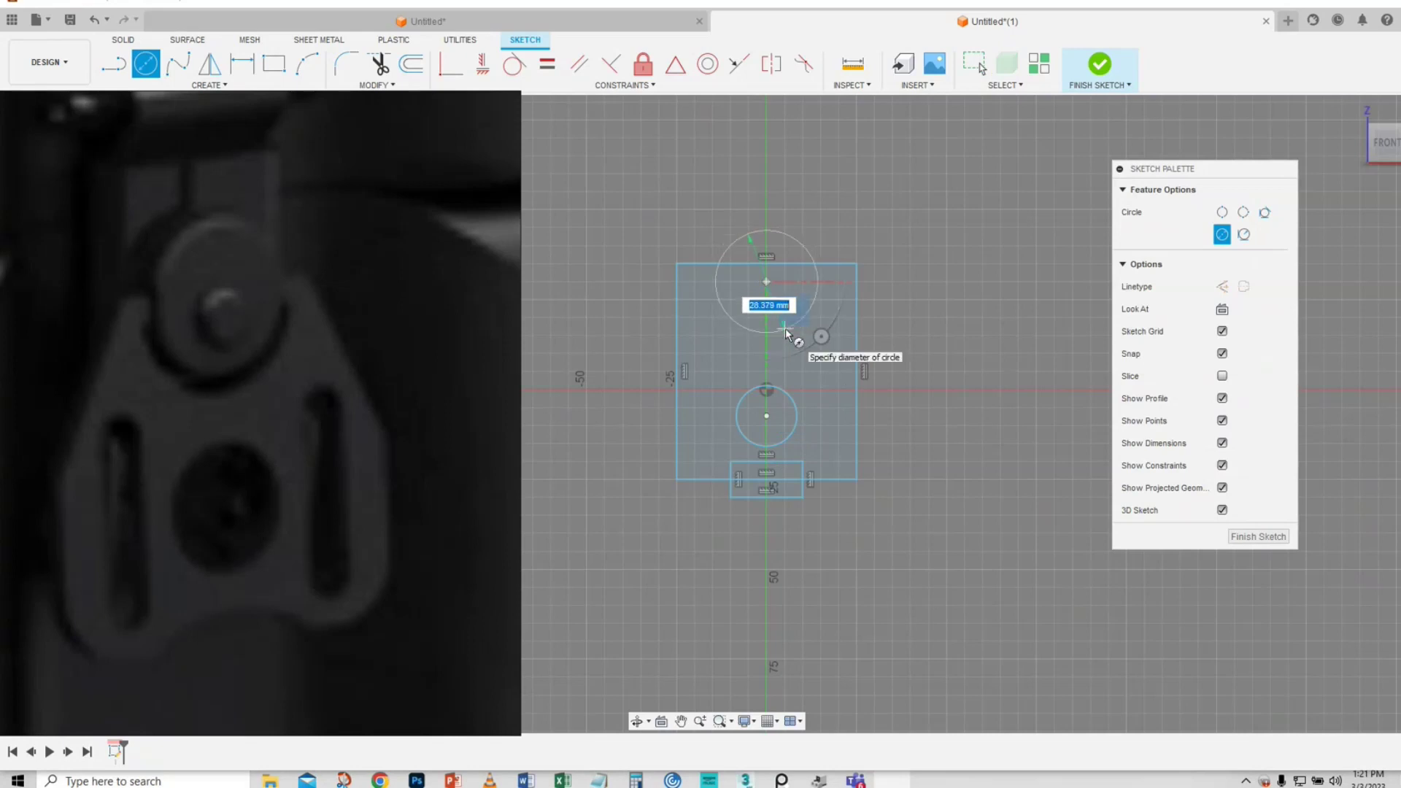
{"action": "left_click", "coordinate": [786, 327]}
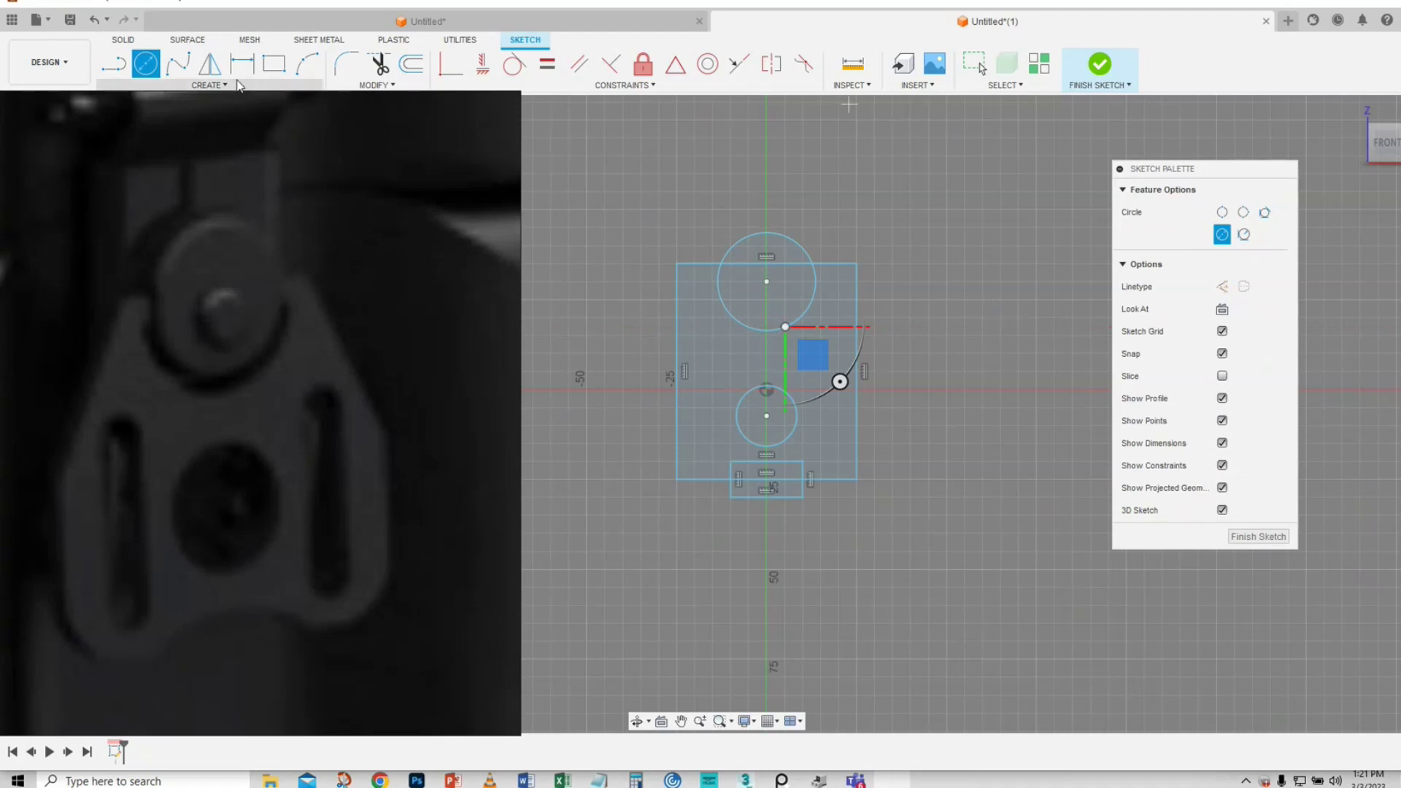
- Sketch a horizontal line through the large upper circle's centre, extending past both side edges of the plate outline
{"action": "left_click", "coordinate": [120, 68]}
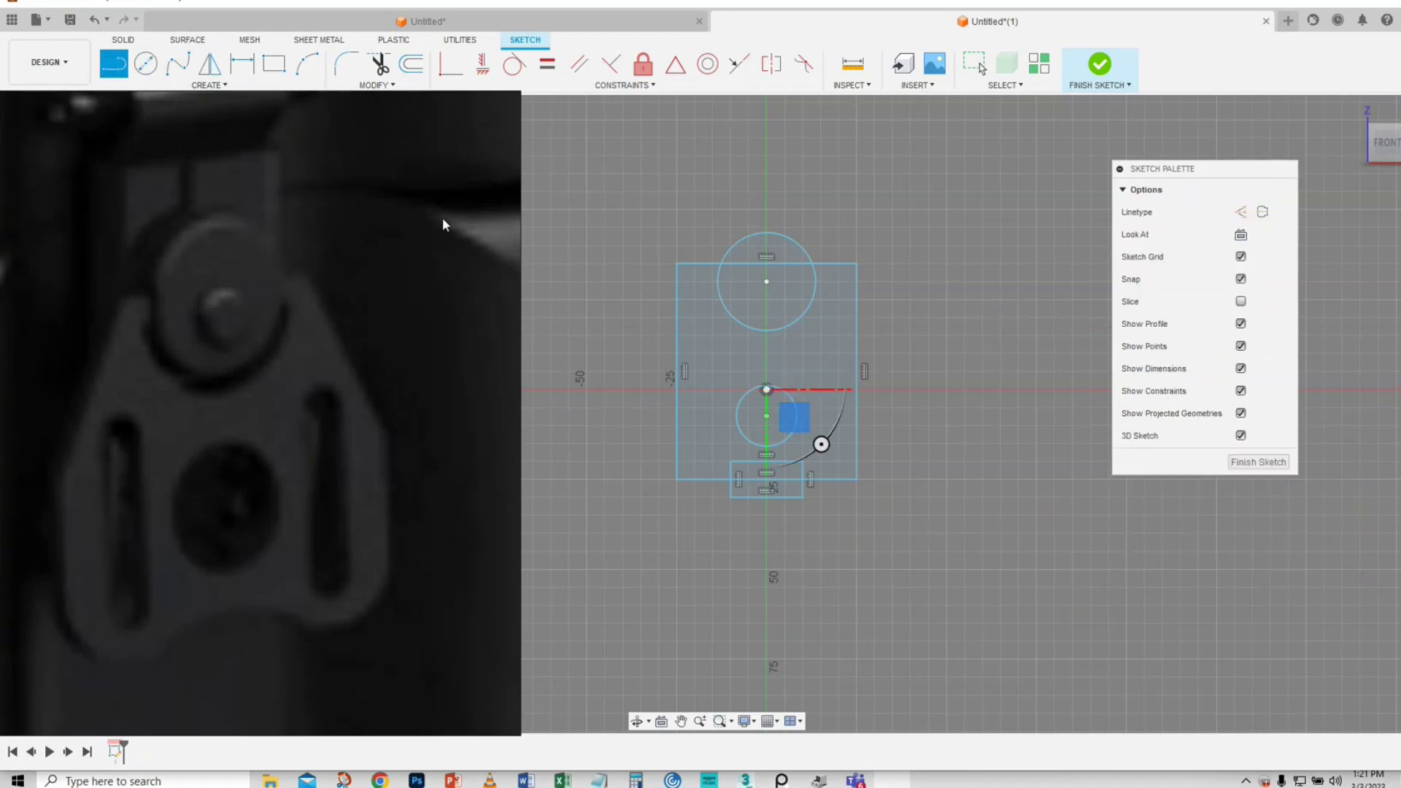
{"action": "left_click", "coordinate": [670, 281]}
{"action": "left_click", "coordinate": [894, 281]}
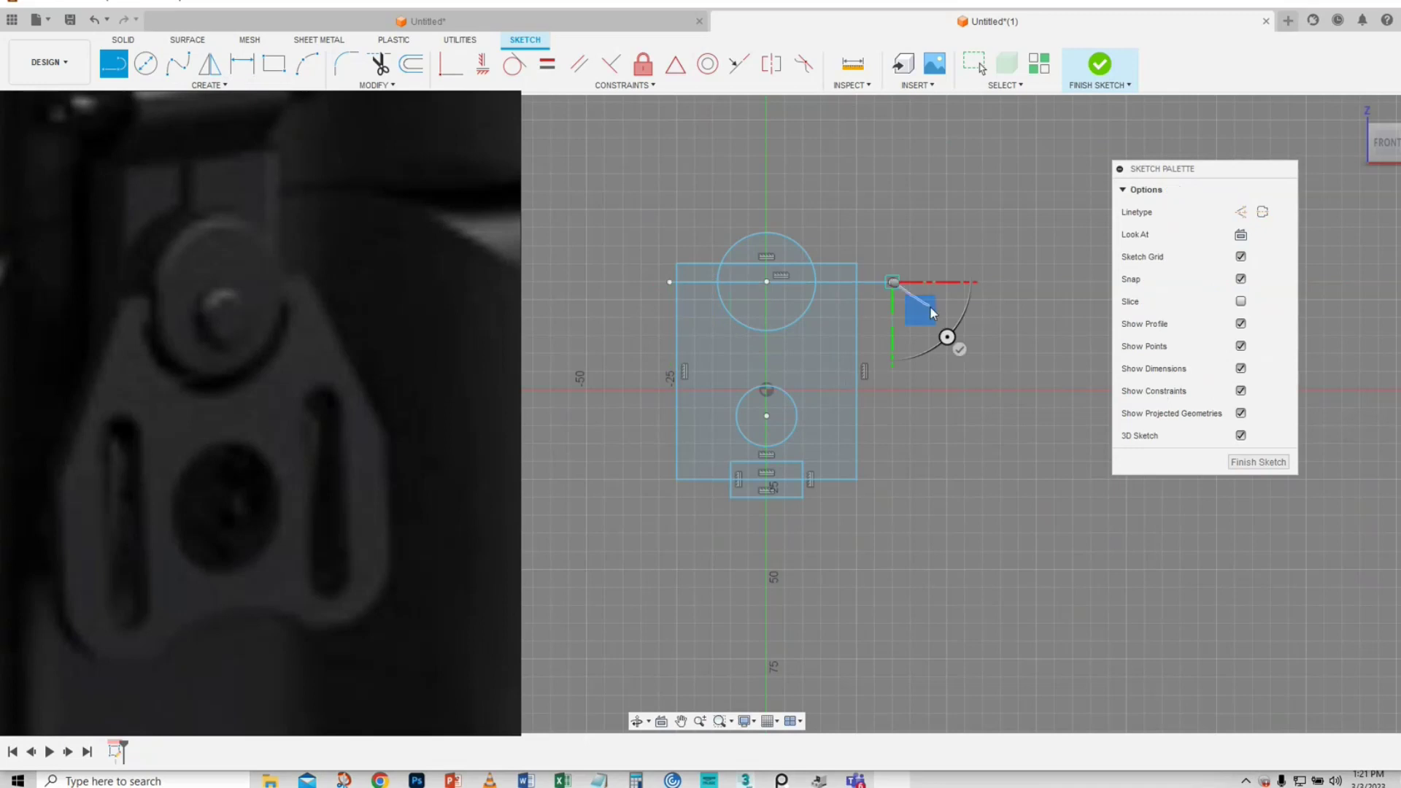
{"action": "right_click", "coordinate": [894, 282]}
{"action": "left_click", "coordinate": [951, 285]}
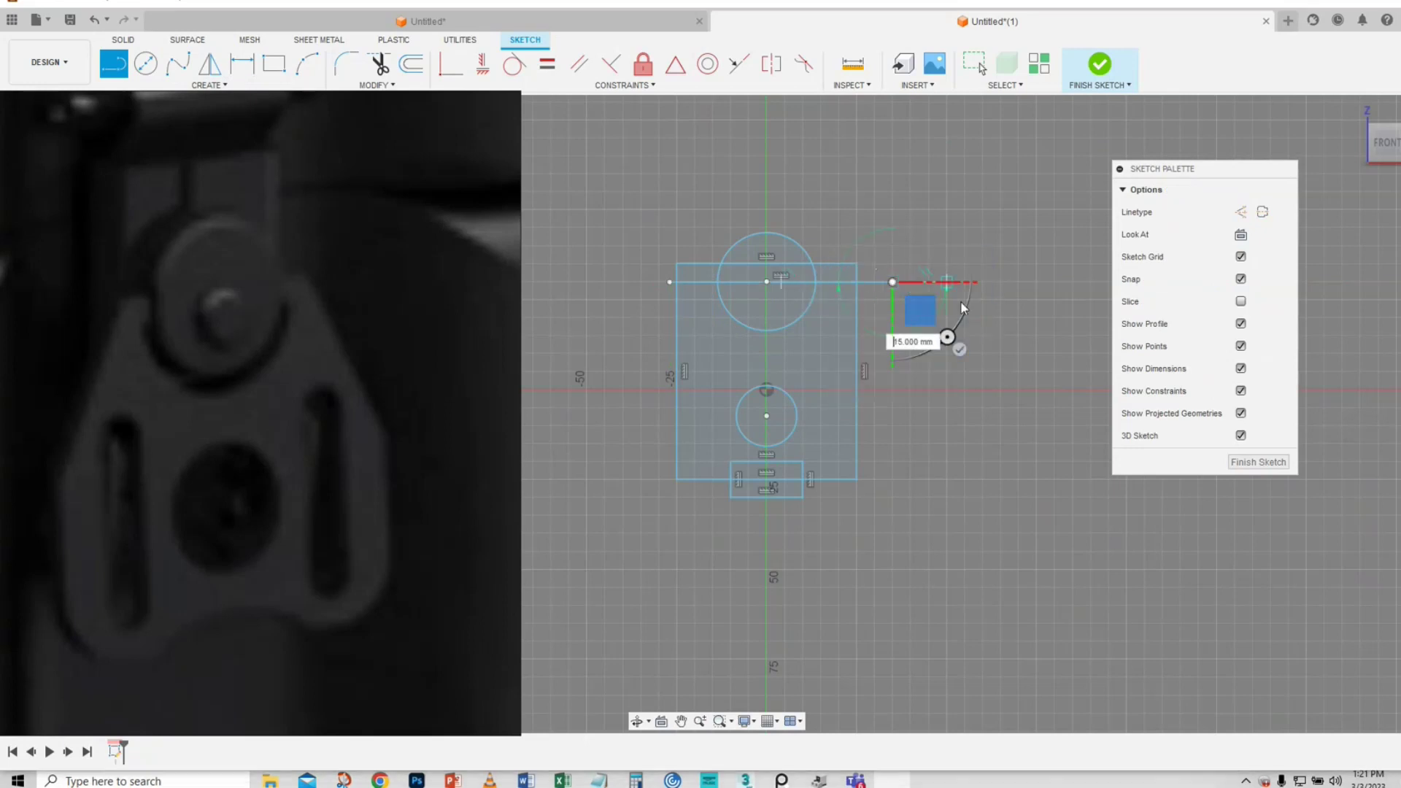
{"action": "key", "text": "Escape"}
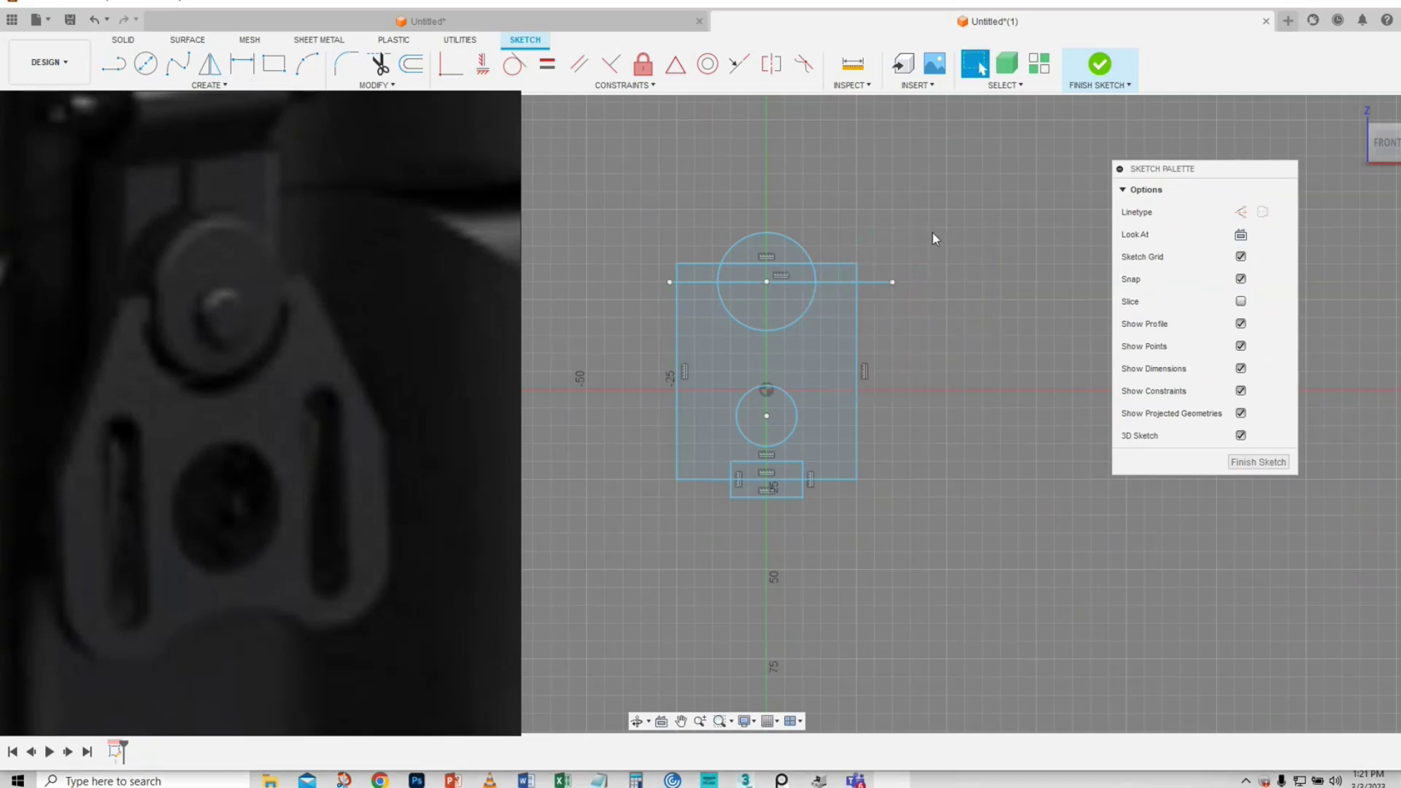
- Try to trim the plate's upper edge where it crosses the large circle, and undo the trim
{"action": "left_click", "coordinate": [379, 64]}
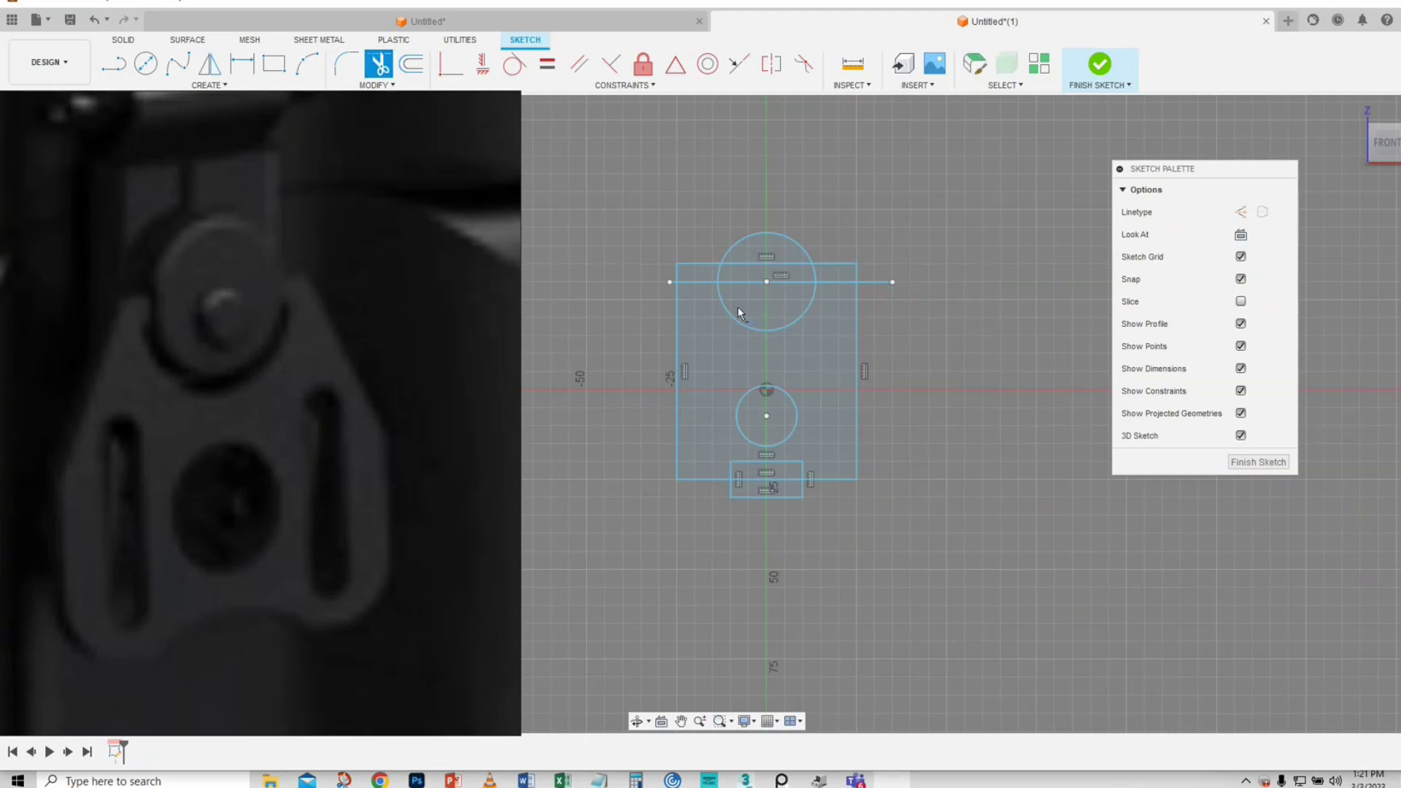
{"action": "left_click", "coordinate": [745, 263]}
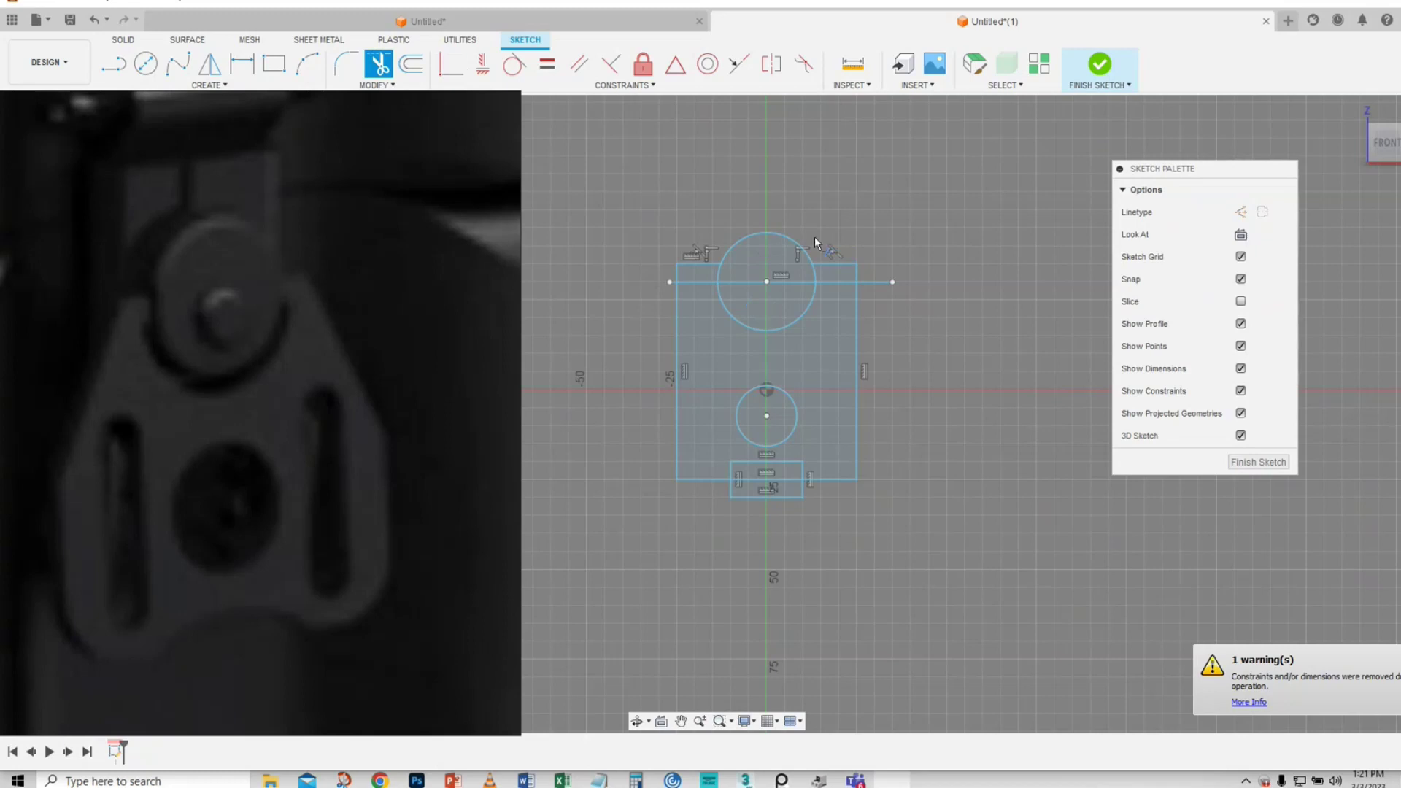
{"action": "left_click", "coordinate": [794, 248]}
{"action": "key", "text": "Escape"}
{"action": "key", "text": "ctrl+z"}
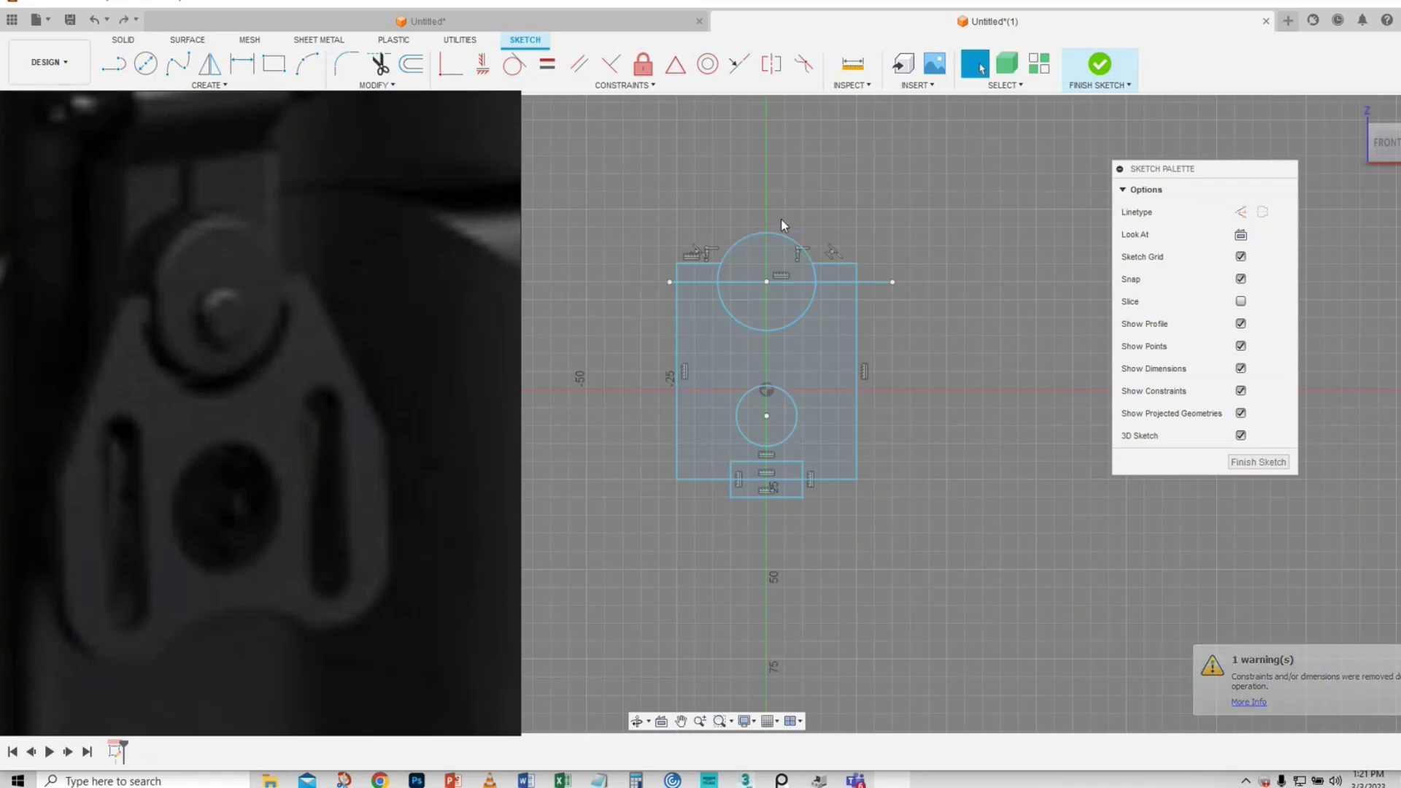
{"action": "key", "text": "ctrl+z"}
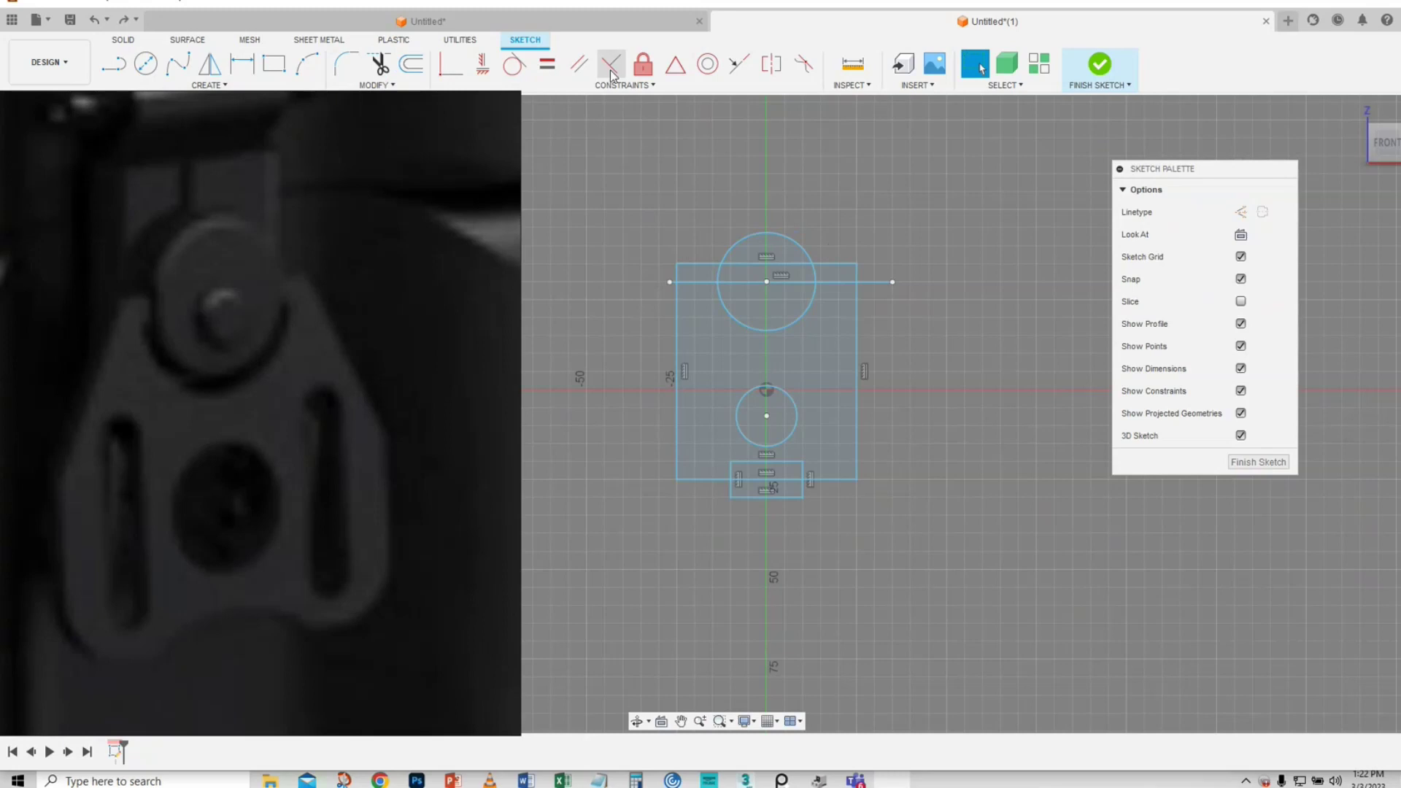
- Trim the large circle above the horizontal line and the line's ends outside the circle, leaving a closed half-circle below the plate's upper edge
{"action": "left_click", "coordinate": [379, 65]}
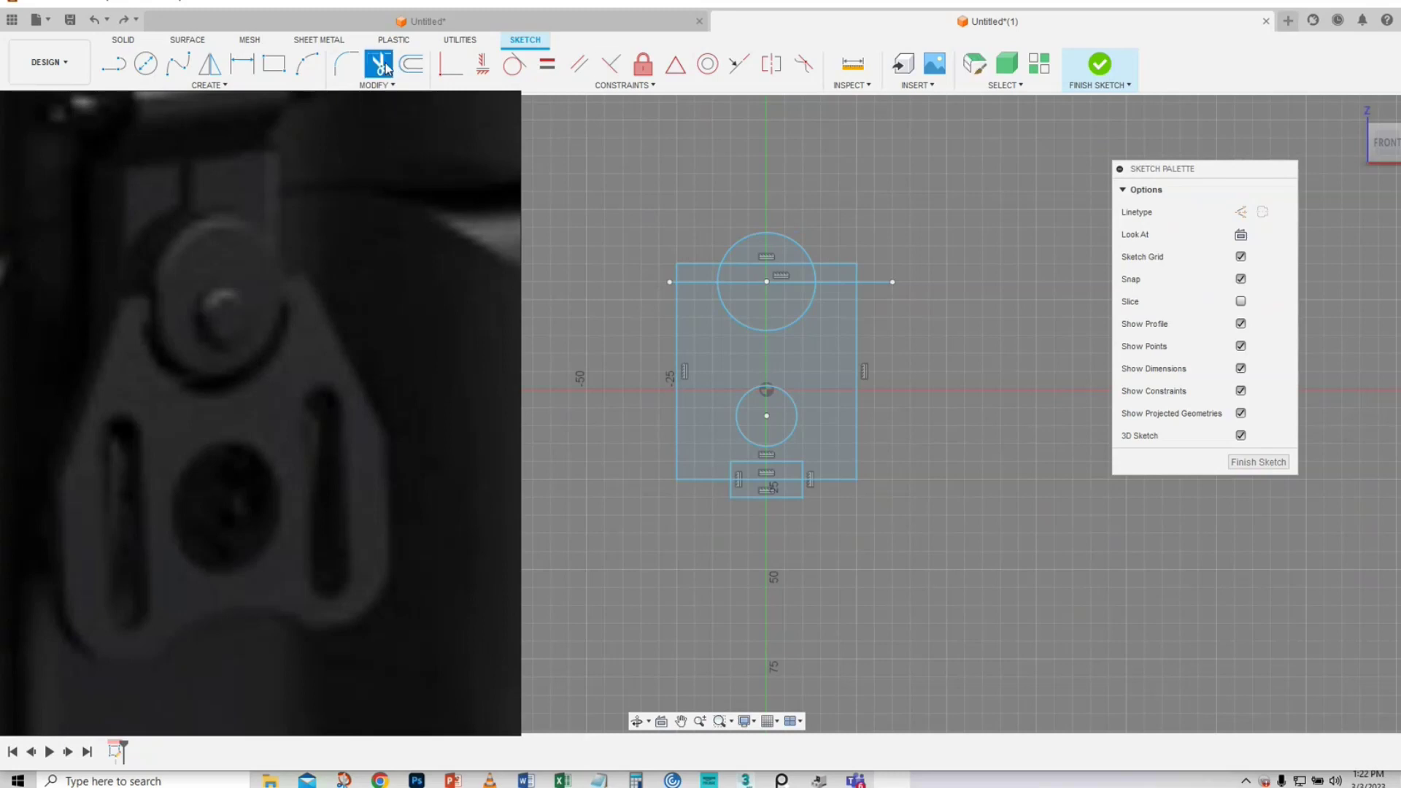
{"action": "left_click", "coordinate": [788, 239]}
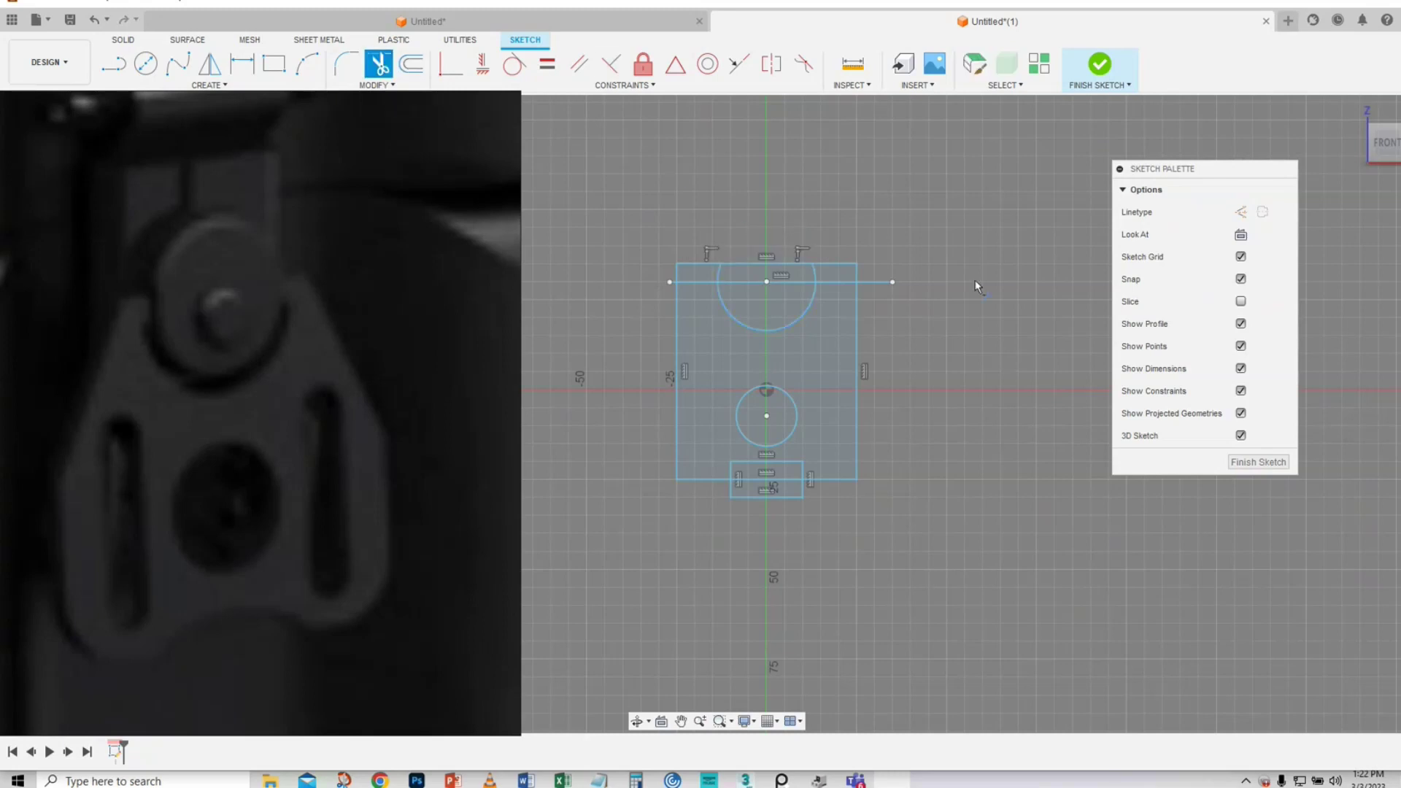
{"action": "left_click", "coordinate": [815, 273]}
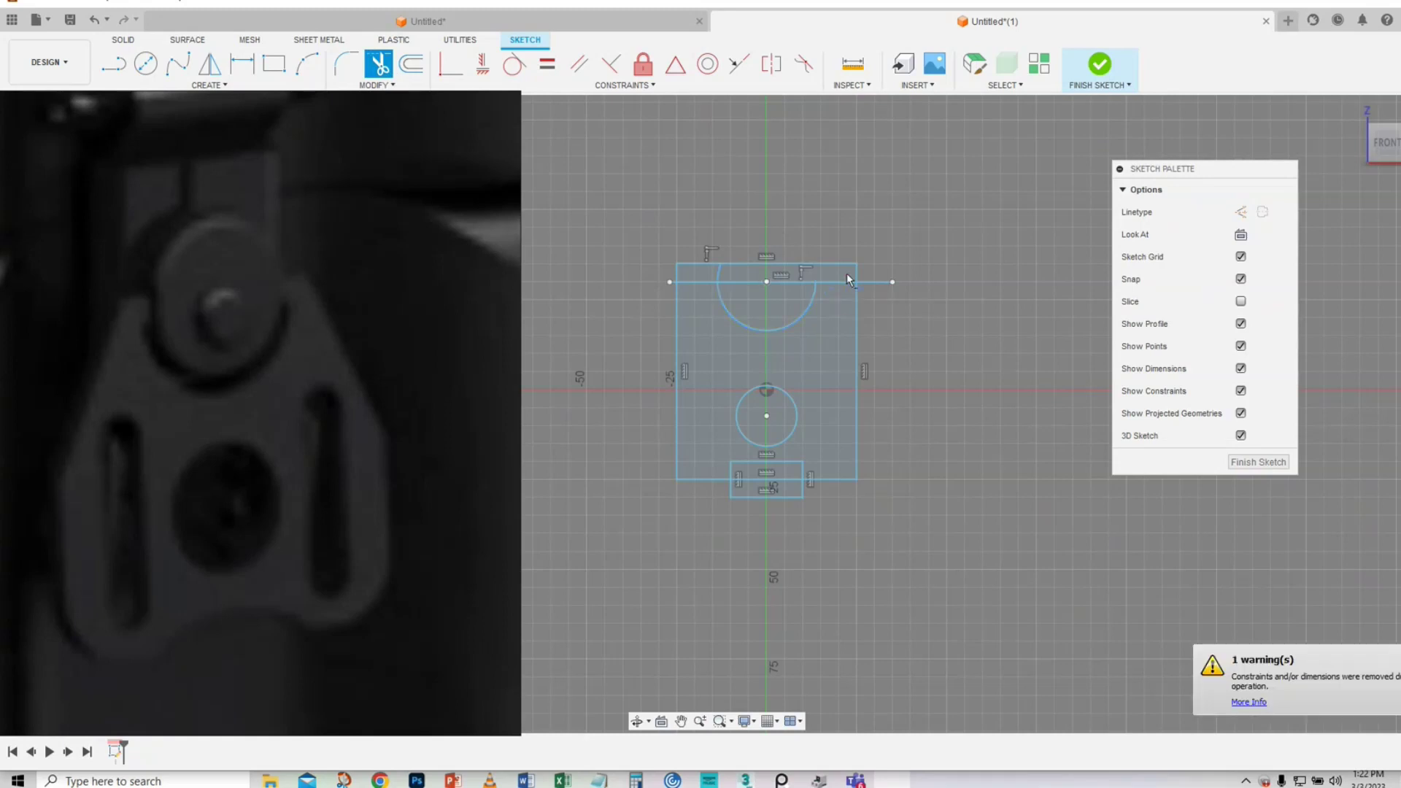
{"action": "left_click", "coordinate": [690, 283]}
{"action": "left_click", "coordinate": [834, 281]}
{"action": "left_click", "coordinate": [870, 283]}
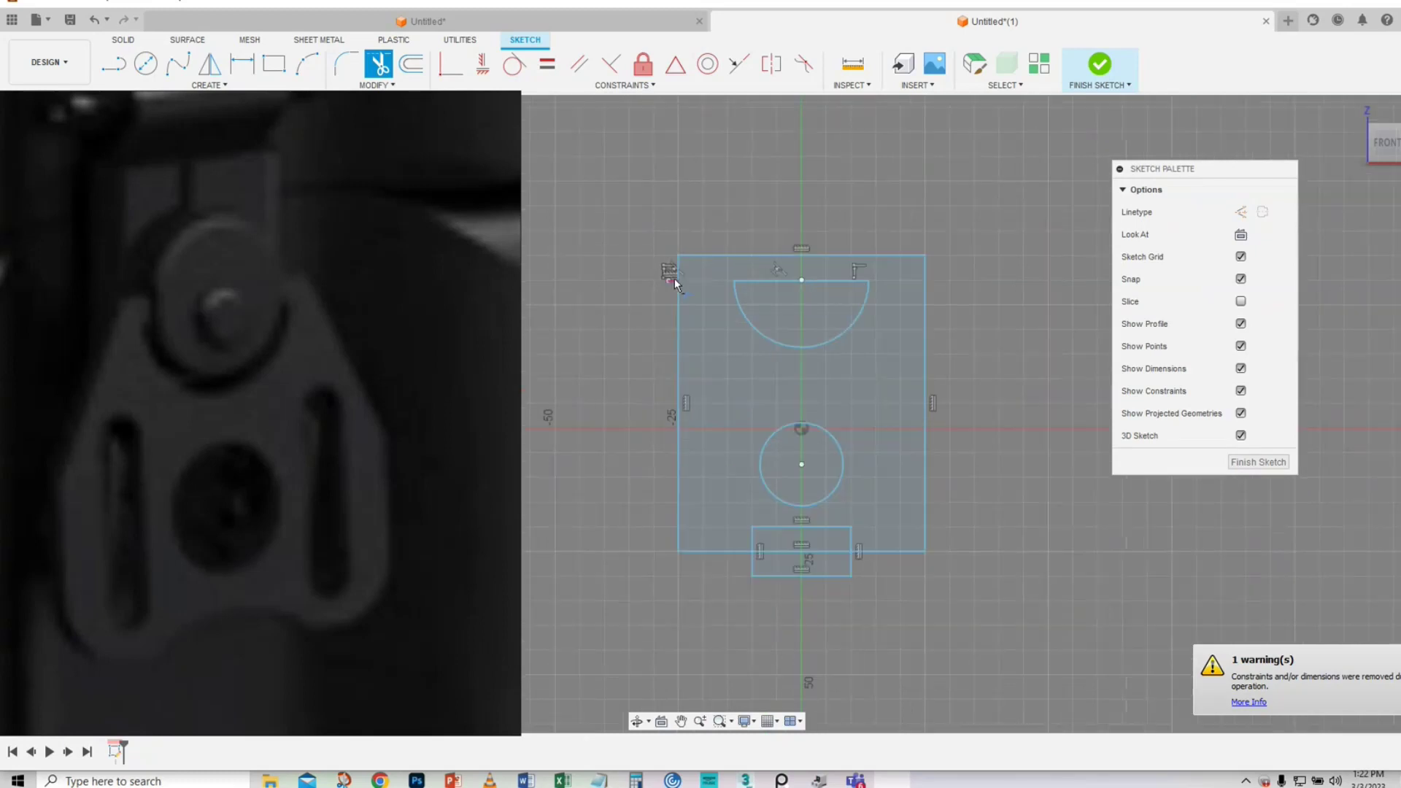
{"action": "scroll", "coordinate": [665, 292], "scroll_direction": "up", "scroll_amount": 3}
{"action": "scroll", "coordinate": [652, 346], "scroll_direction": "down", "scroll_amount": 2}
{"action": "left_click_drag", "start_coordinate": [979, 334], "coordinate": [922, 323]}
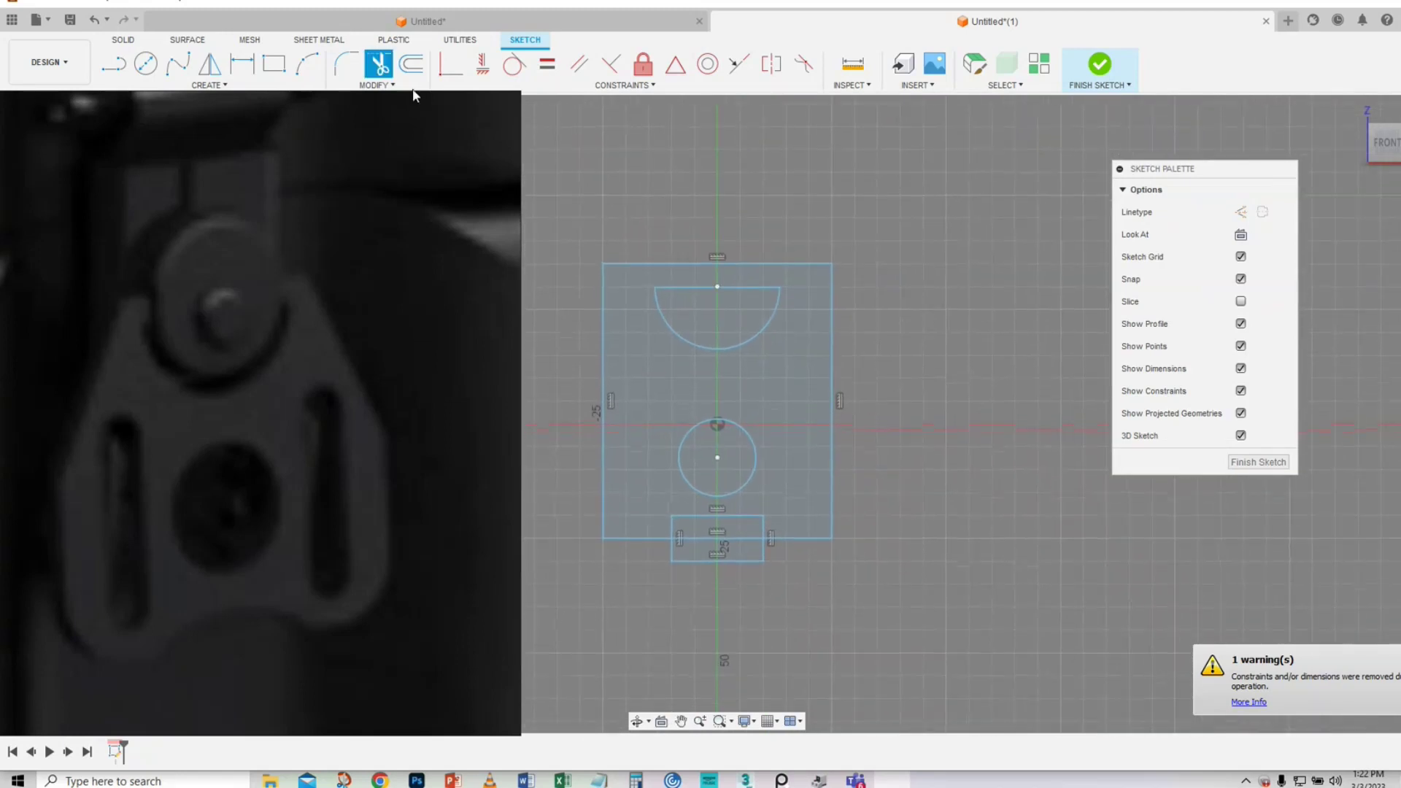
- Sketch a slanted line across the plate's upper right corner, from above the upper edge to the horizontal axis outside the right edge
{"action": "left_click", "coordinate": [113, 63]}
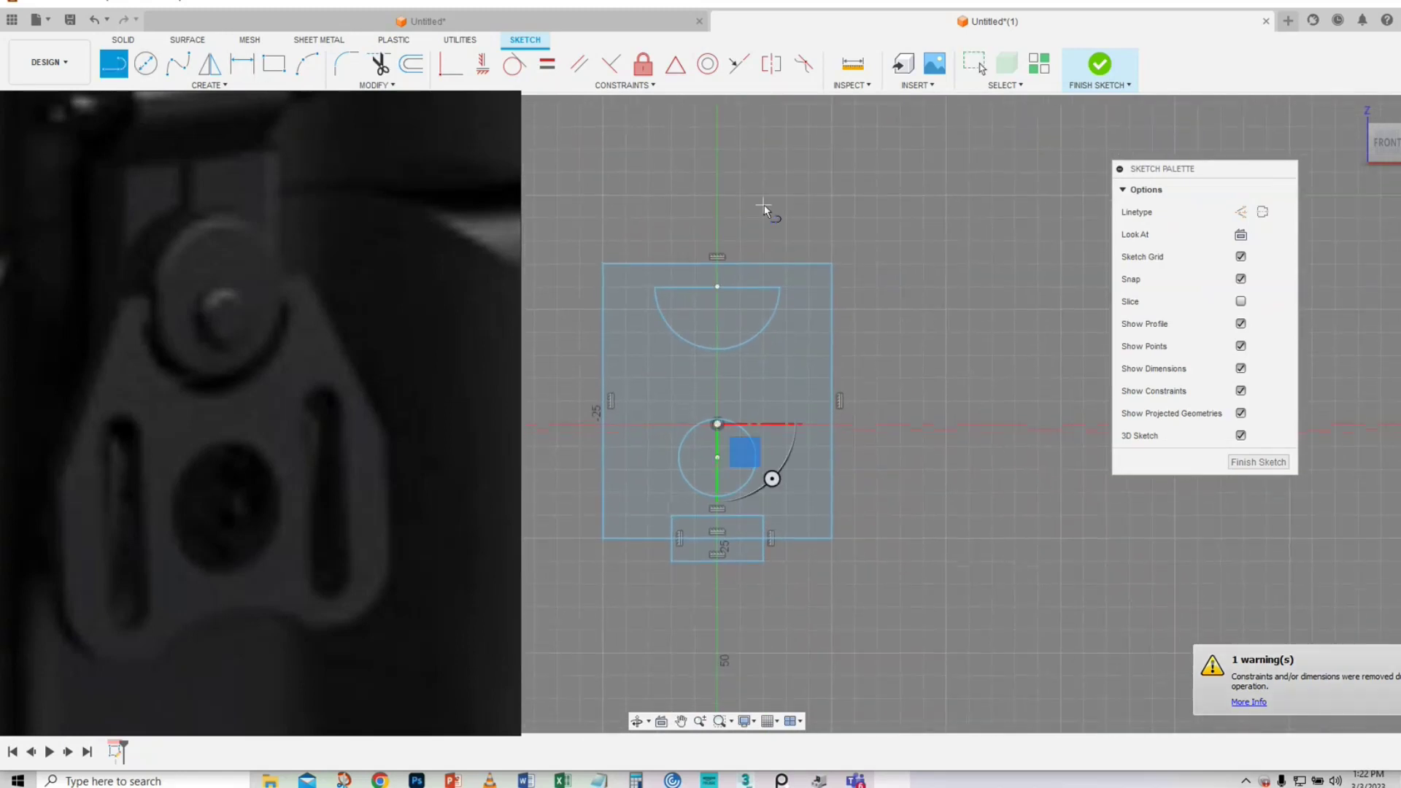
{"action": "left_click", "coordinate": [786, 241]}
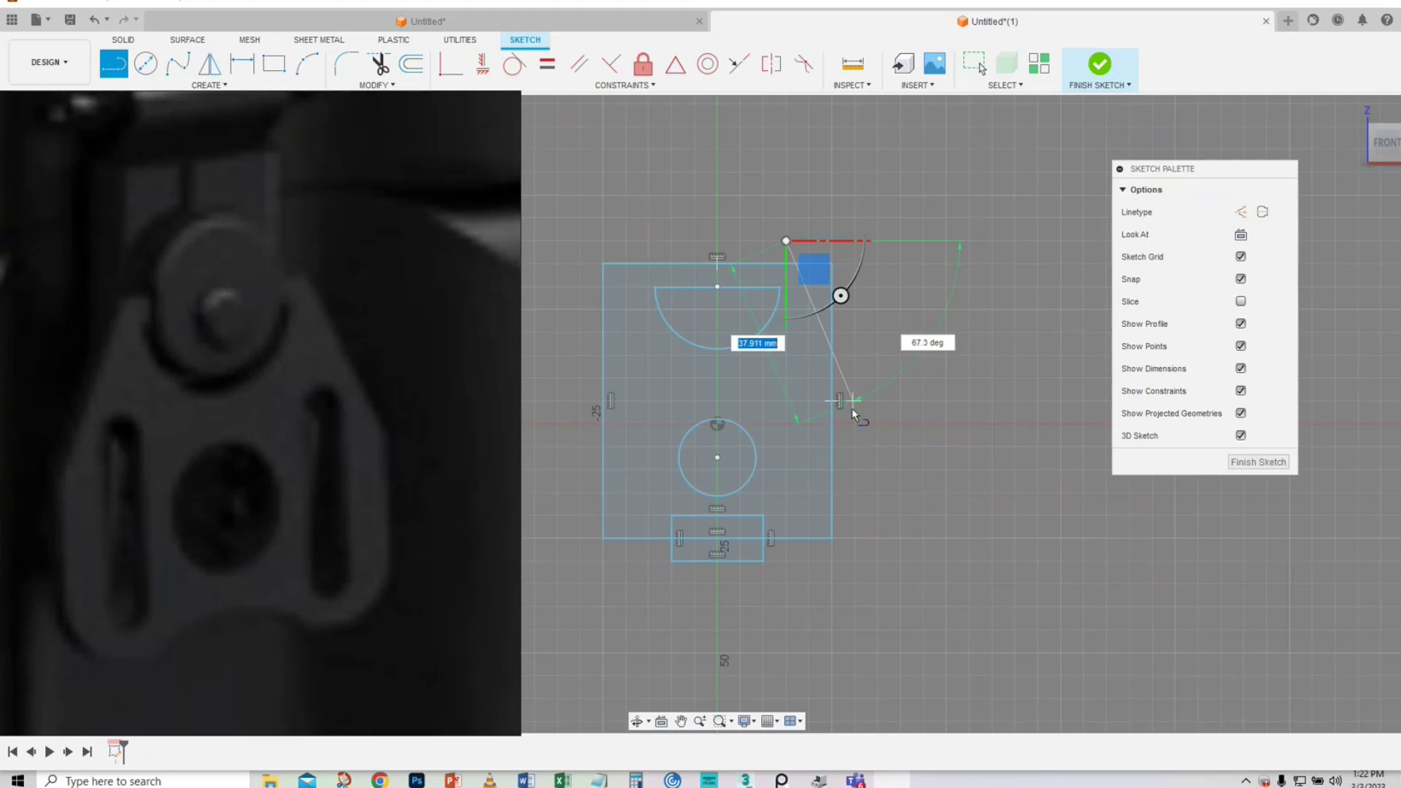
{"action": "left_click", "coordinate": [853, 425]}
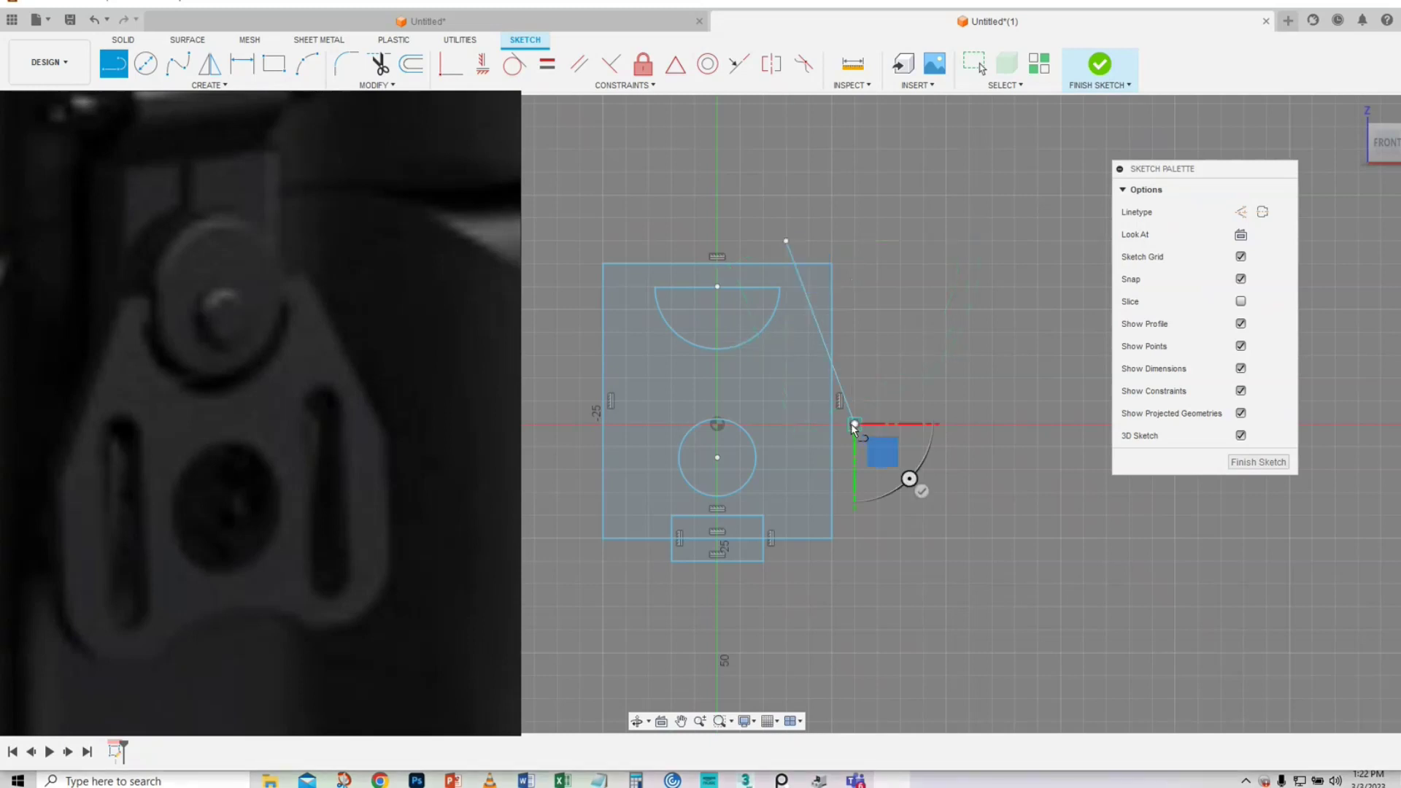
{"action": "right_click", "coordinate": [852, 427]}
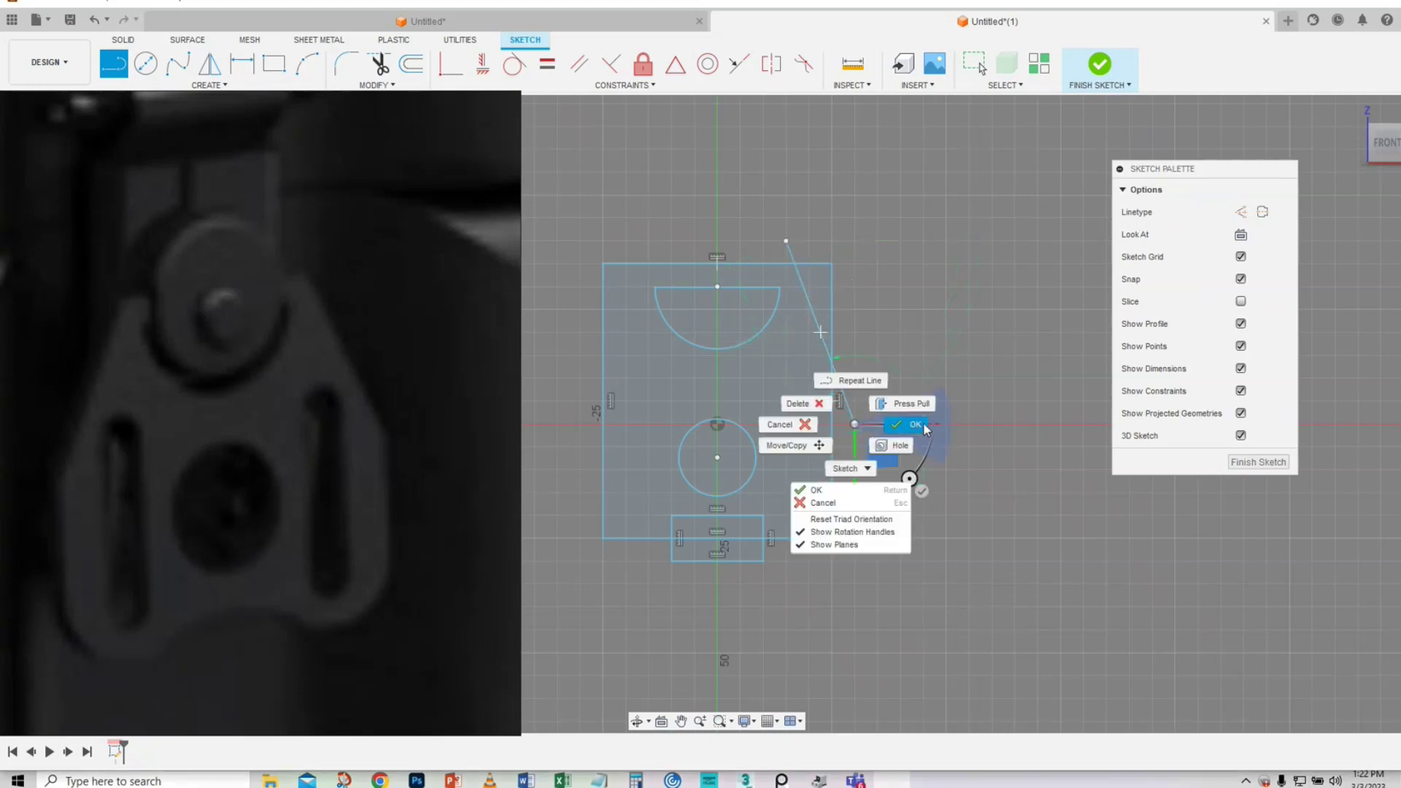
{"action": "left_click", "coordinate": [949, 442]}
- Sketch a vertical center-to-center slot between the small circle and the plate's right edge
{"action": "mouse_move", "coordinate": [931, 367]}
{"action": "middle_mouse_down"}
{"action": "mouse_move", "coordinate": [968, 341]}
{"action": "mouse_move", "coordinate": [952, 353]}
{"action": "middle_mouse_up"}
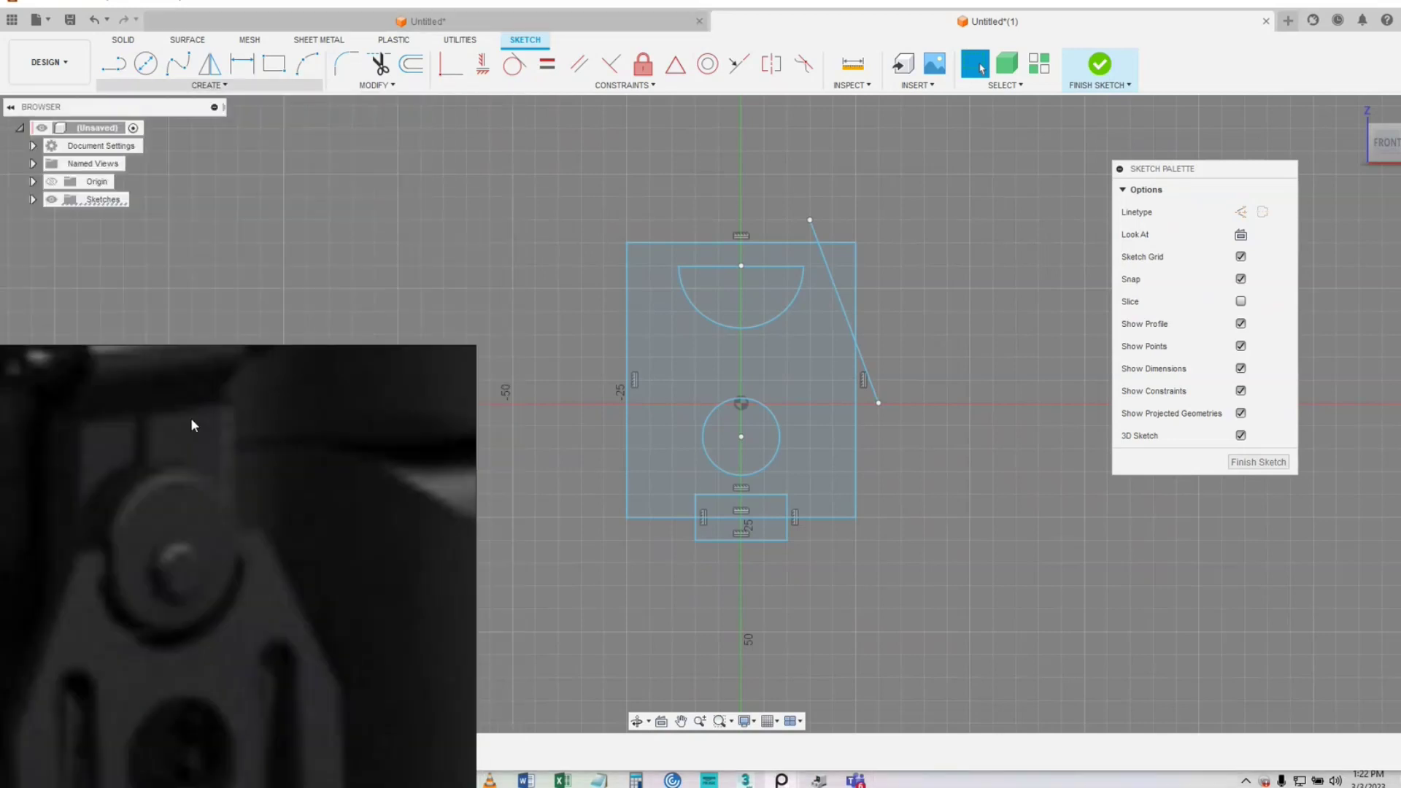
{"action": "left_click", "coordinate": [223, 85]}
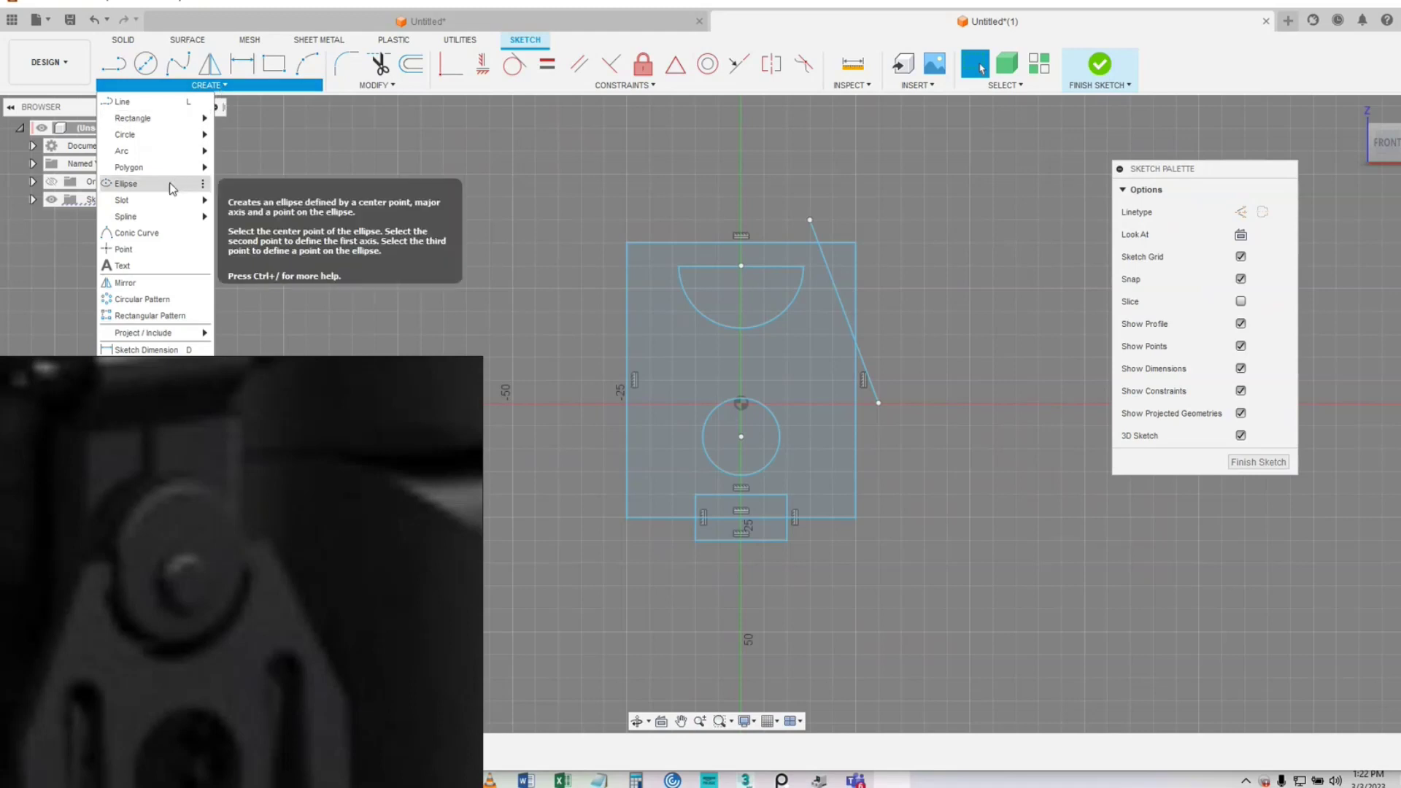
{"action": "mouse_move", "coordinate": [168, 207]}
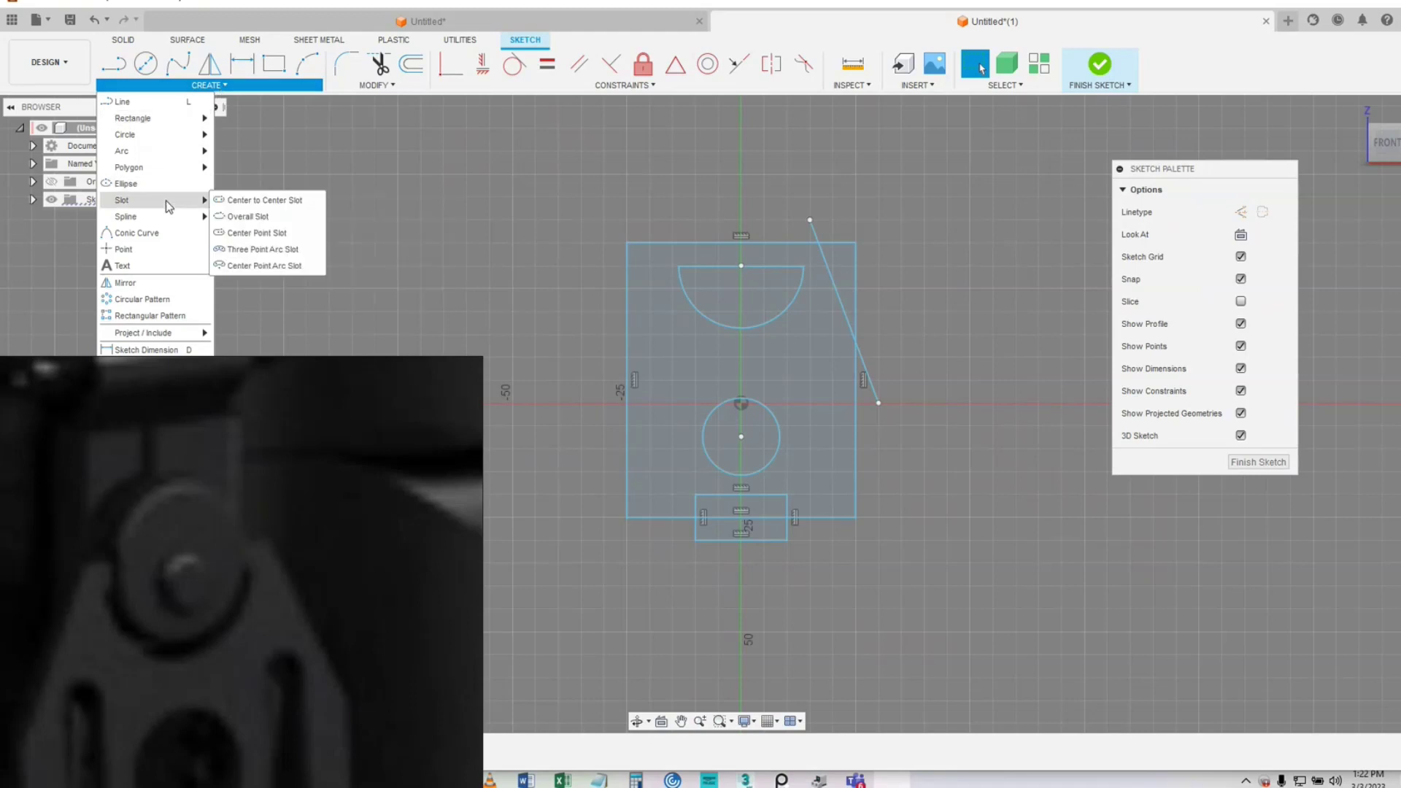
{"action": "left_click", "coordinate": [245, 202]}
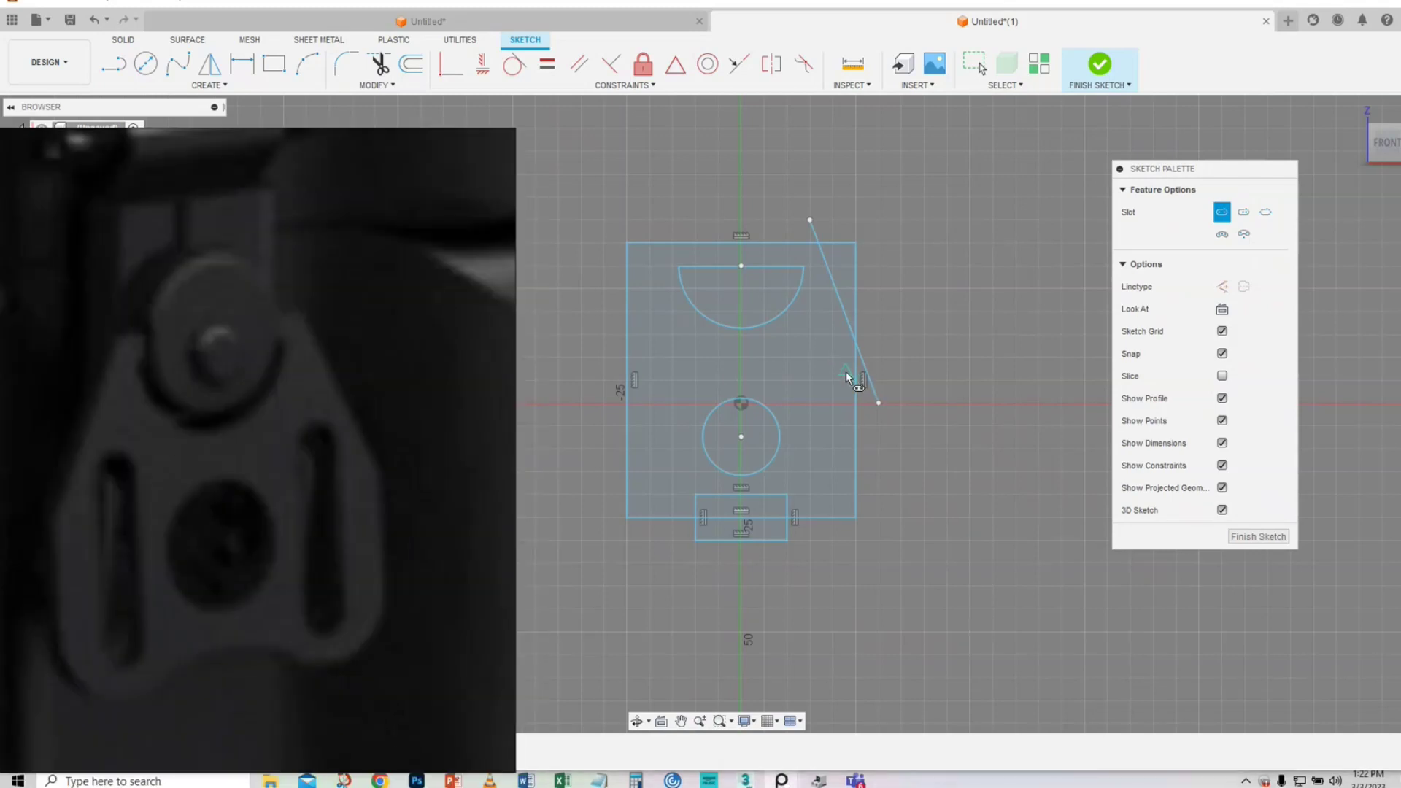
{"action": "left_click", "coordinate": [810, 357]}
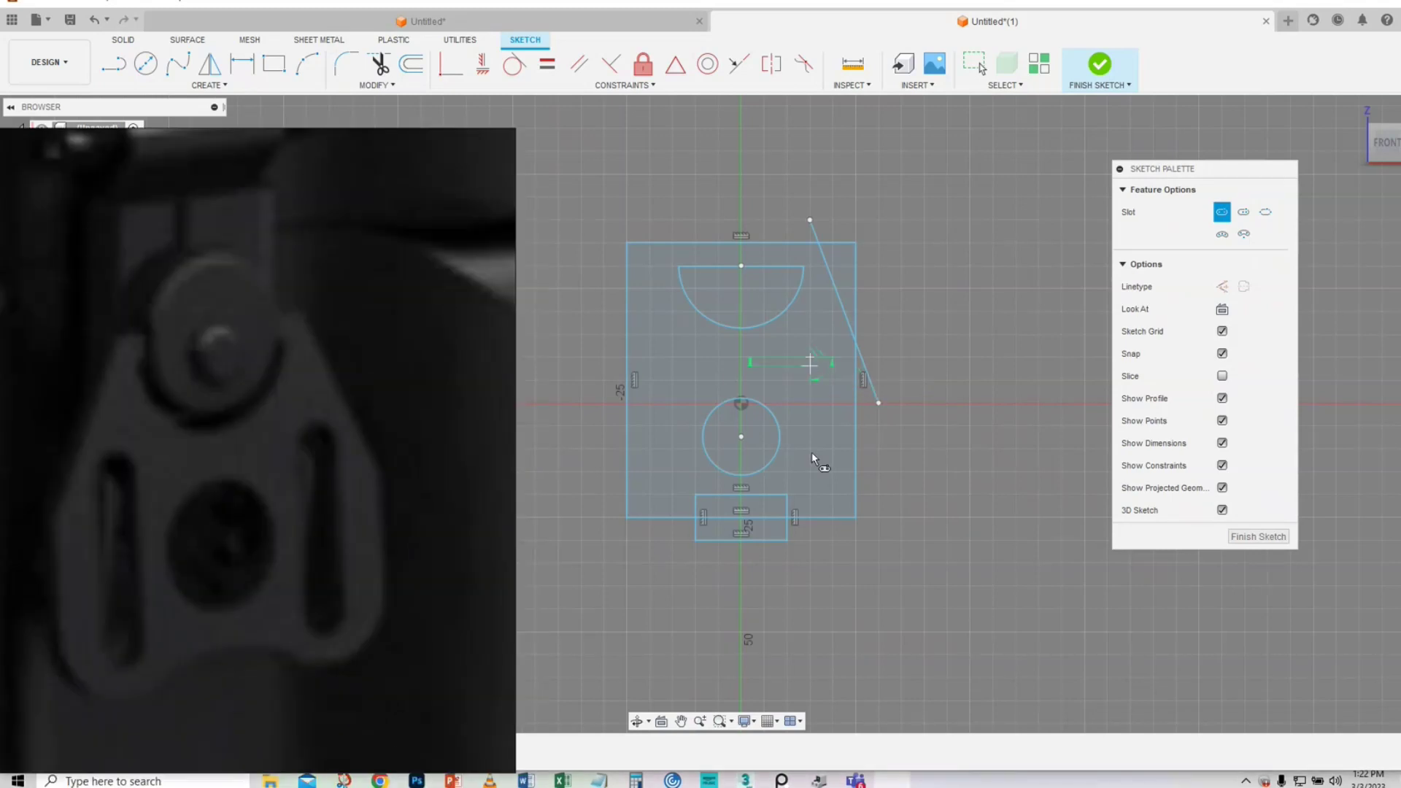
{"action": "left_click", "coordinate": [811, 491]}
{"action": "left_click", "coordinate": [825, 493]}
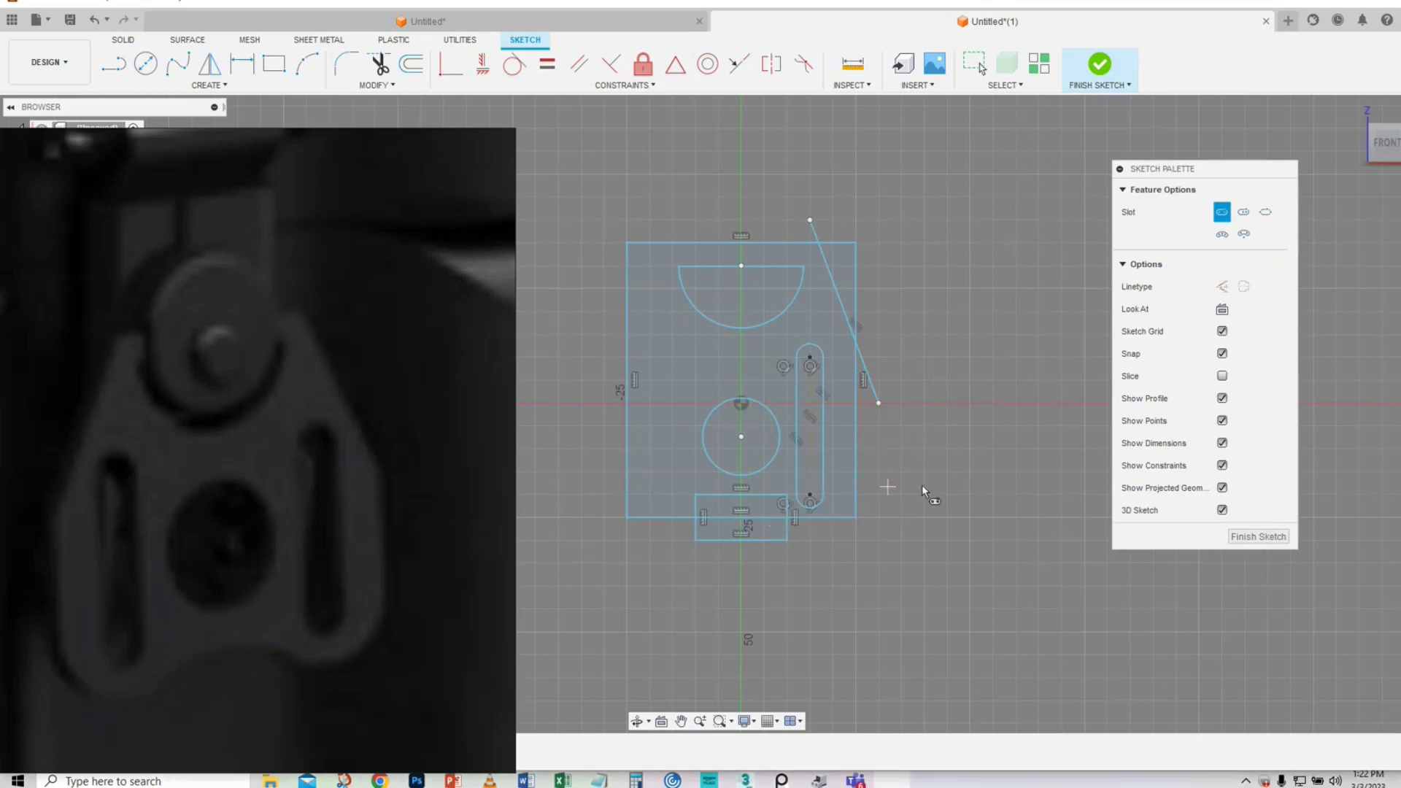
{"action": "right_click", "coordinate": [960, 474]}
{"action": "left_click", "coordinate": [983, 478]}
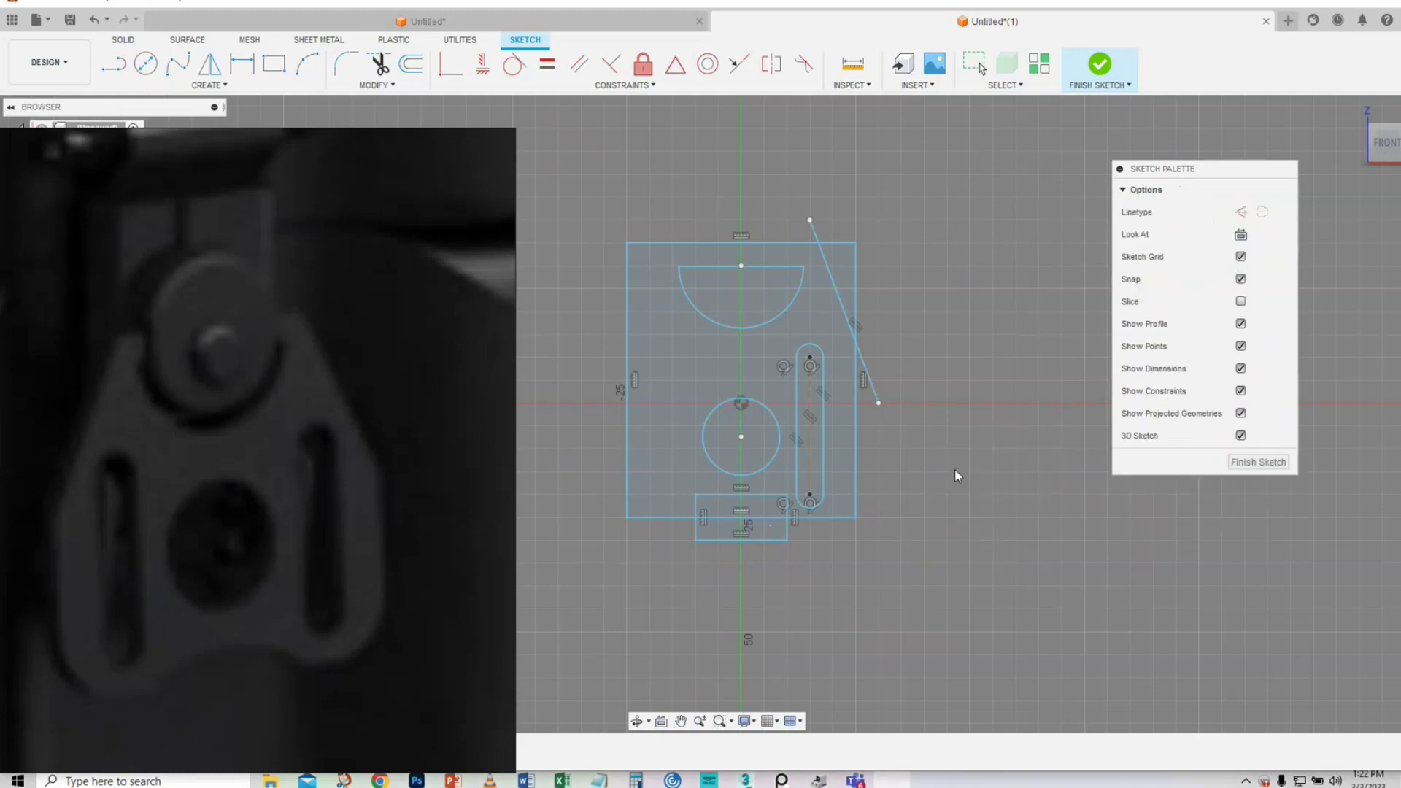
- Move the whole slot about 1.8 mm to the right and about 2.3 mm up
{"action": "double_click", "coordinate": [825, 434]}
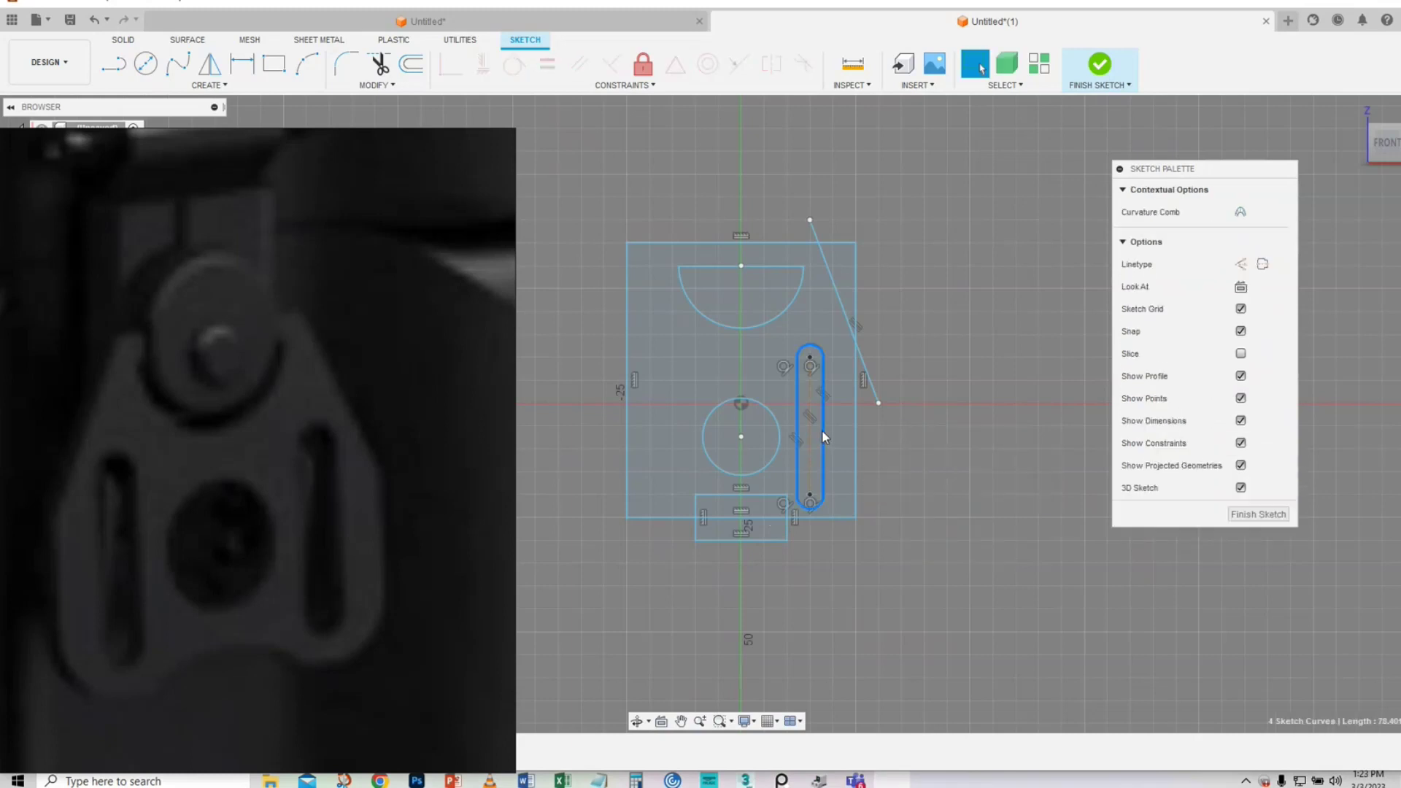
{"action": "right_click", "coordinate": [822, 432]}
{"action": "left_click", "coordinate": [803, 452]}
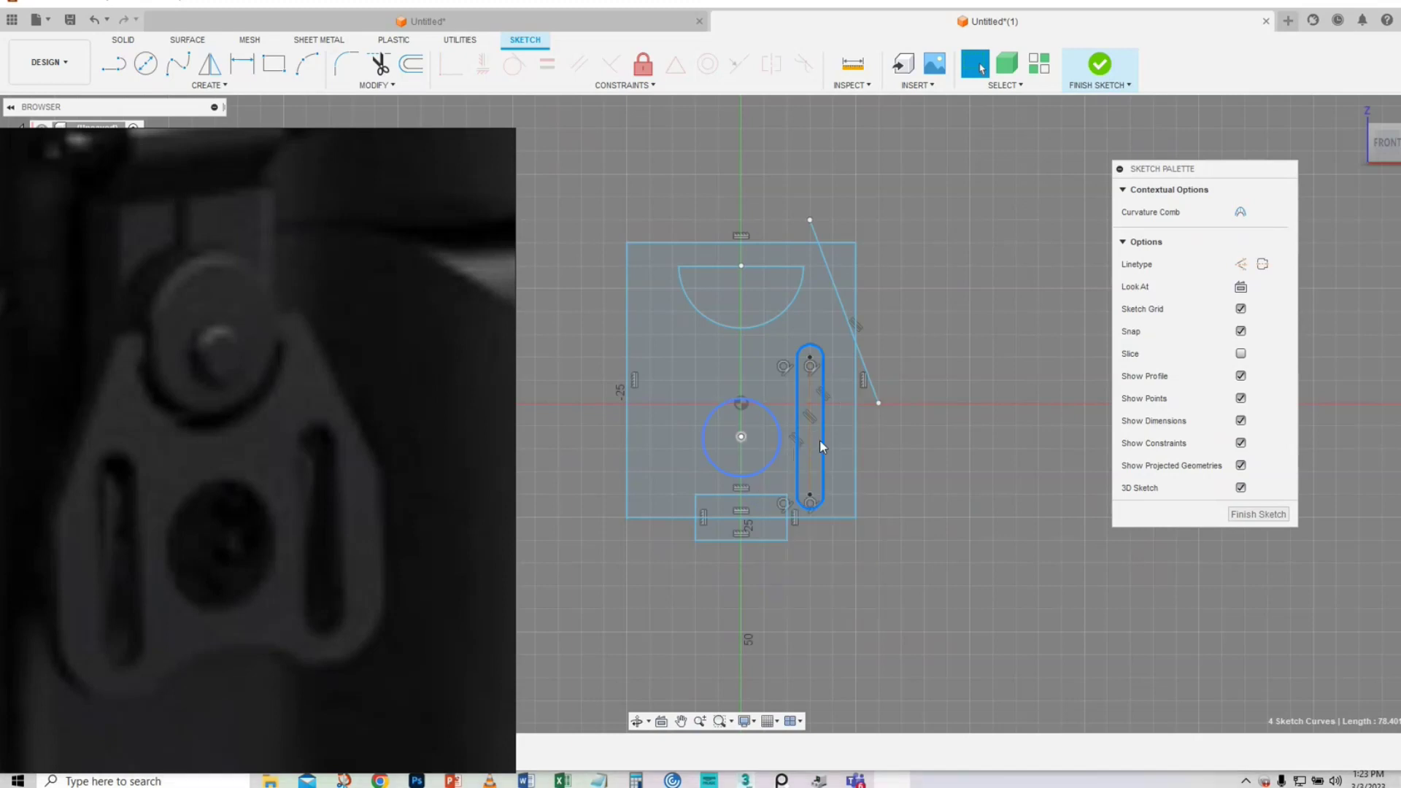
{"action": "left_click_drag", "start_coordinate": [817, 426], "coordinate": [824, 430]}
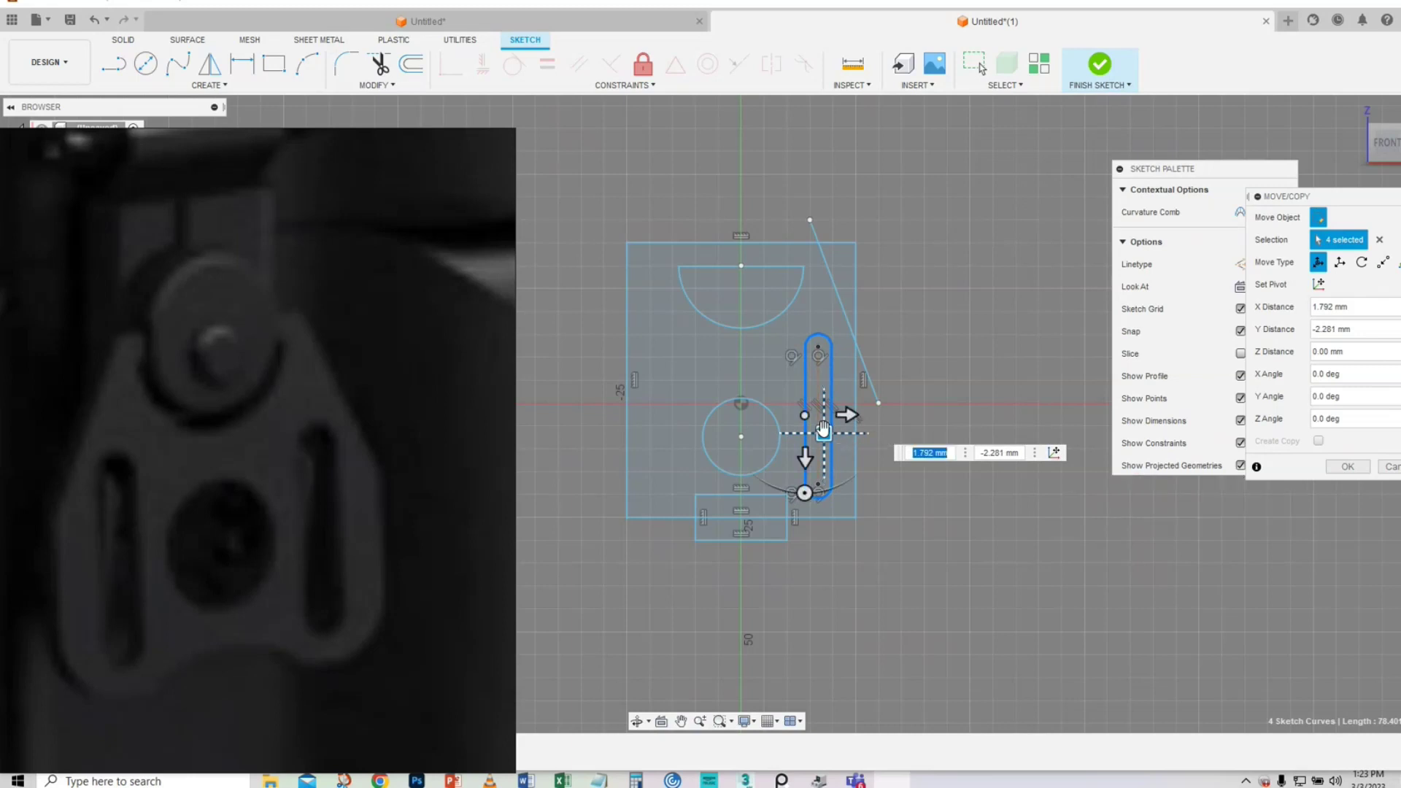
{"action": "key", "text": "Return"}
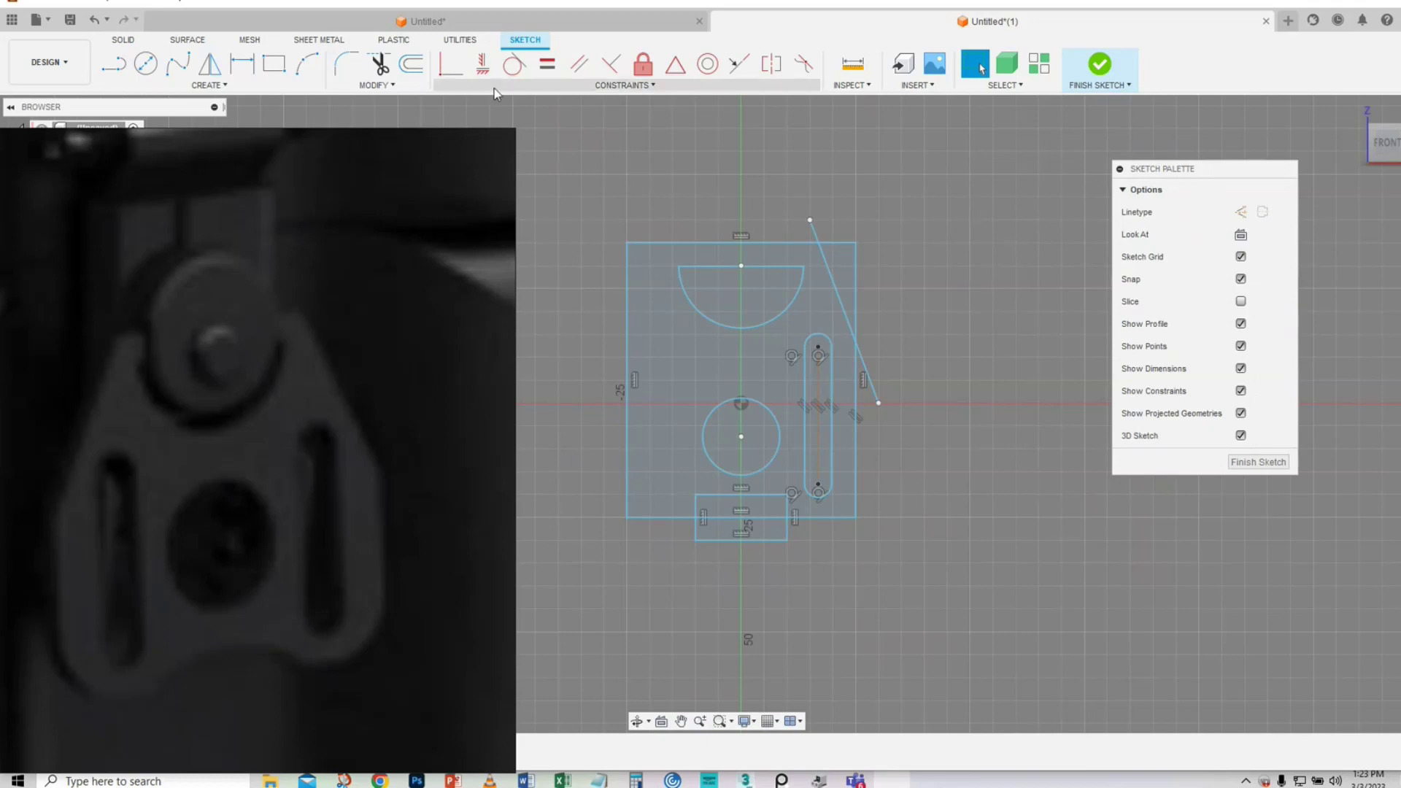
- Trim the small rectangle's parts below the plate and the plate's lower edge inside it to form an open bottom notch
{"action": "left_click", "coordinate": [380, 64]}
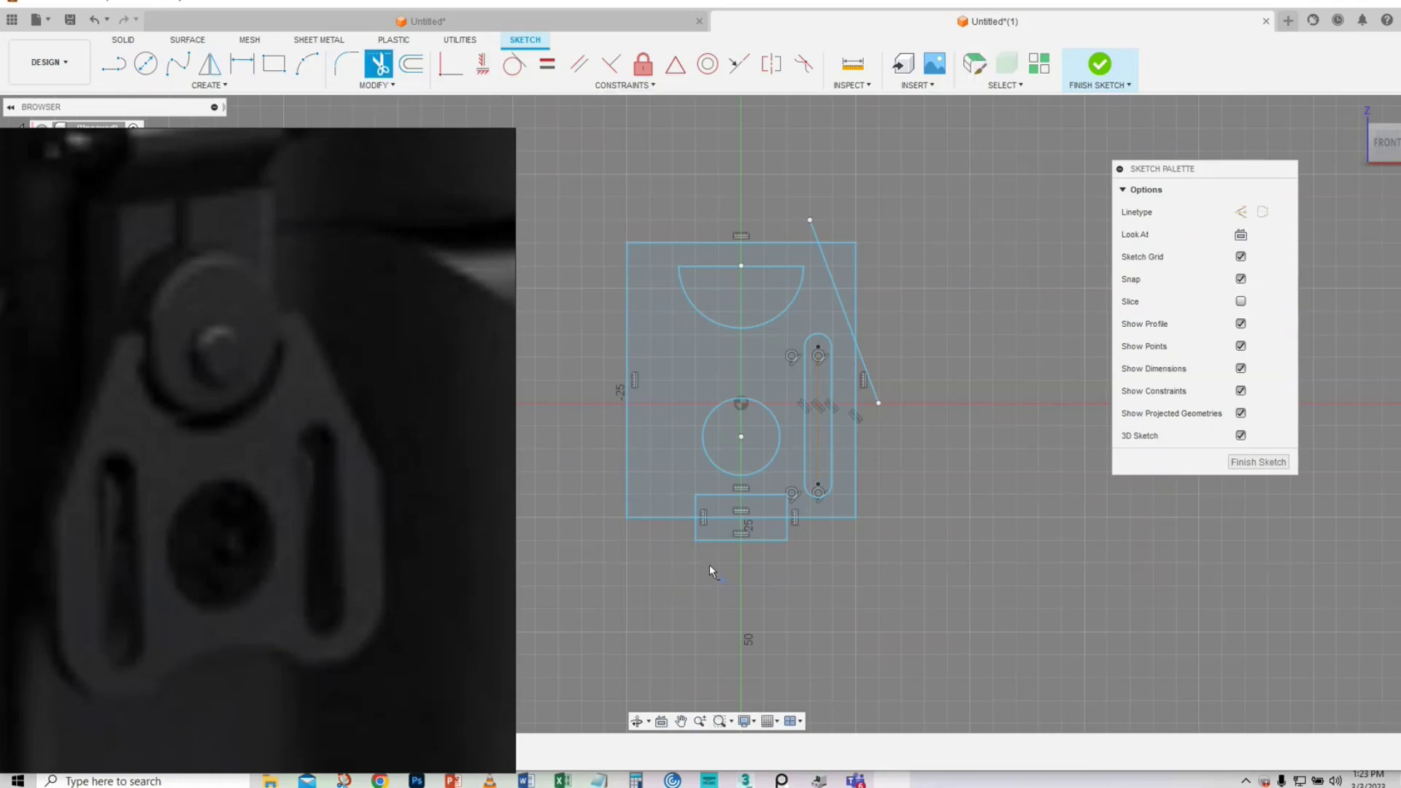
{"action": "left_click", "coordinate": [720, 540]}
{"action": "left_click", "coordinate": [718, 518]}
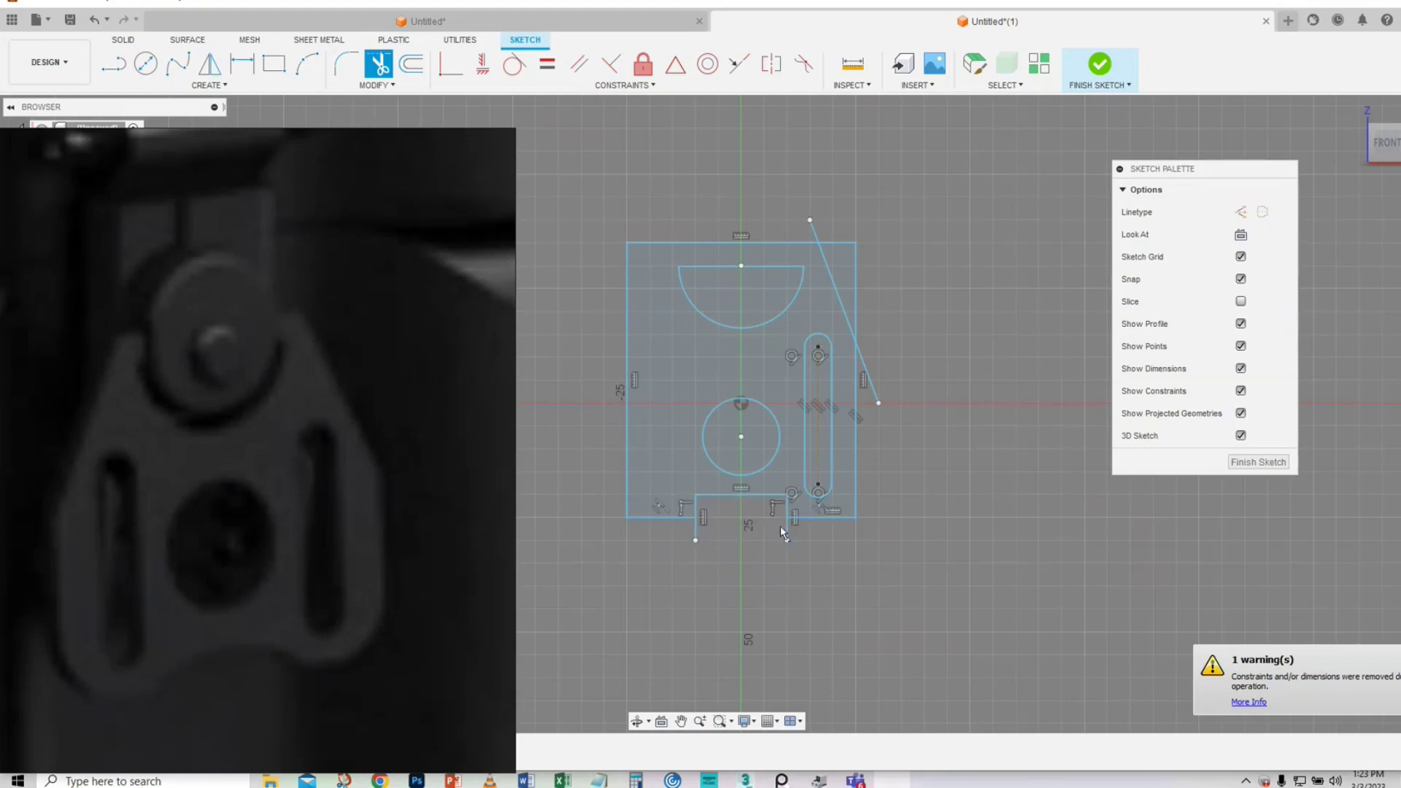
{"action": "left_click", "coordinate": [785, 527]}
- Trim the plate's upper right corner outside the slanted line and the line's overhanging ends, leaving a sloped corner
{"action": "left_click", "coordinate": [855, 275]}
{"action": "left_click", "coordinate": [868, 361]}
{"action": "left_click", "coordinate": [834, 241]}
{"action": "left_click", "coordinate": [814, 230]}
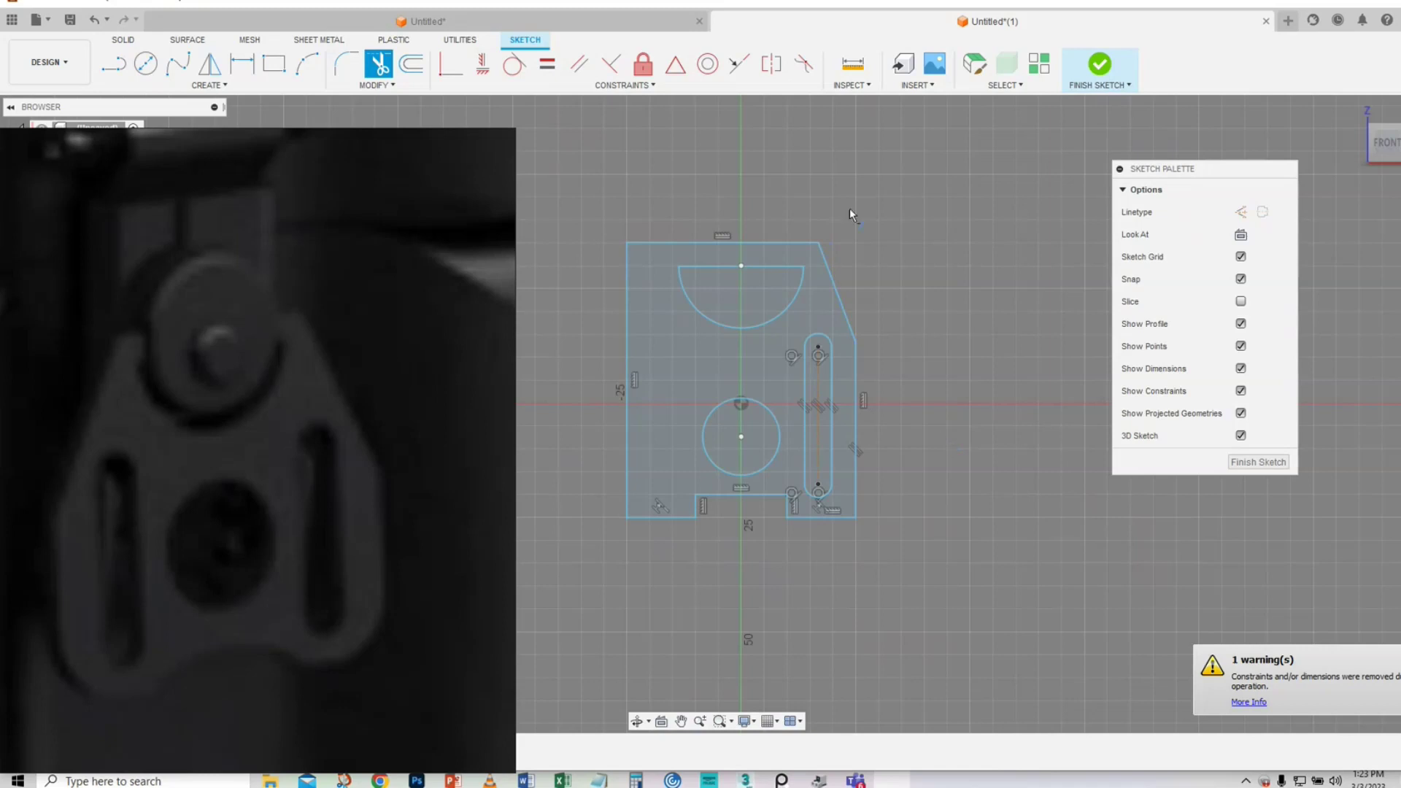
{"action": "right_click", "coordinate": [576, 154]}
{"action": "left_click", "coordinate": [607, 146]}
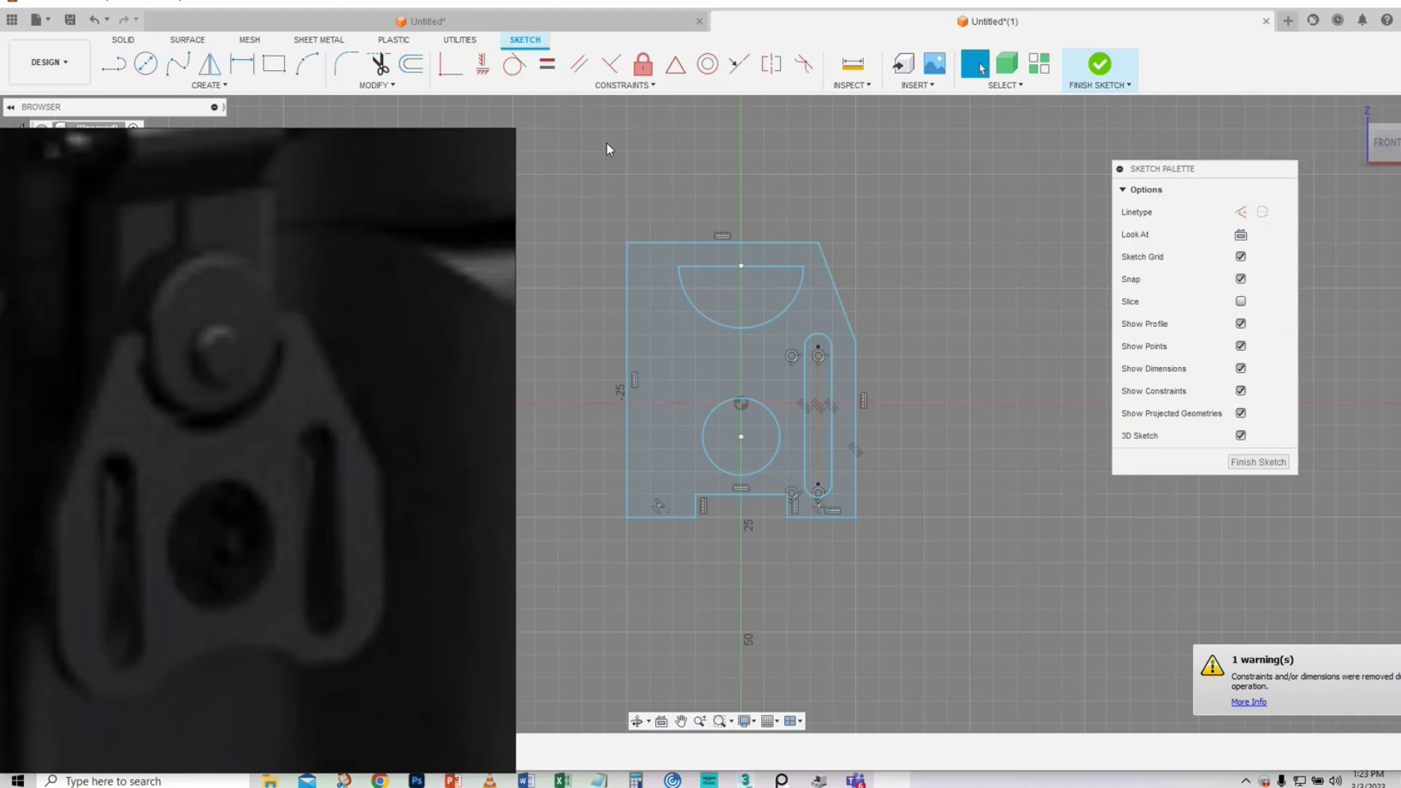
- Fillet the plate's lower right corner with a radius of about 7.8 mm
{"action": "left_click", "coordinate": [352, 59]}
{"action": "scroll", "coordinate": [879, 555], "scroll_direction": "up", "scroll_amount": 1}
{"action": "scroll", "coordinate": [878, 552], "scroll_direction": "up", "scroll_amount": 4}
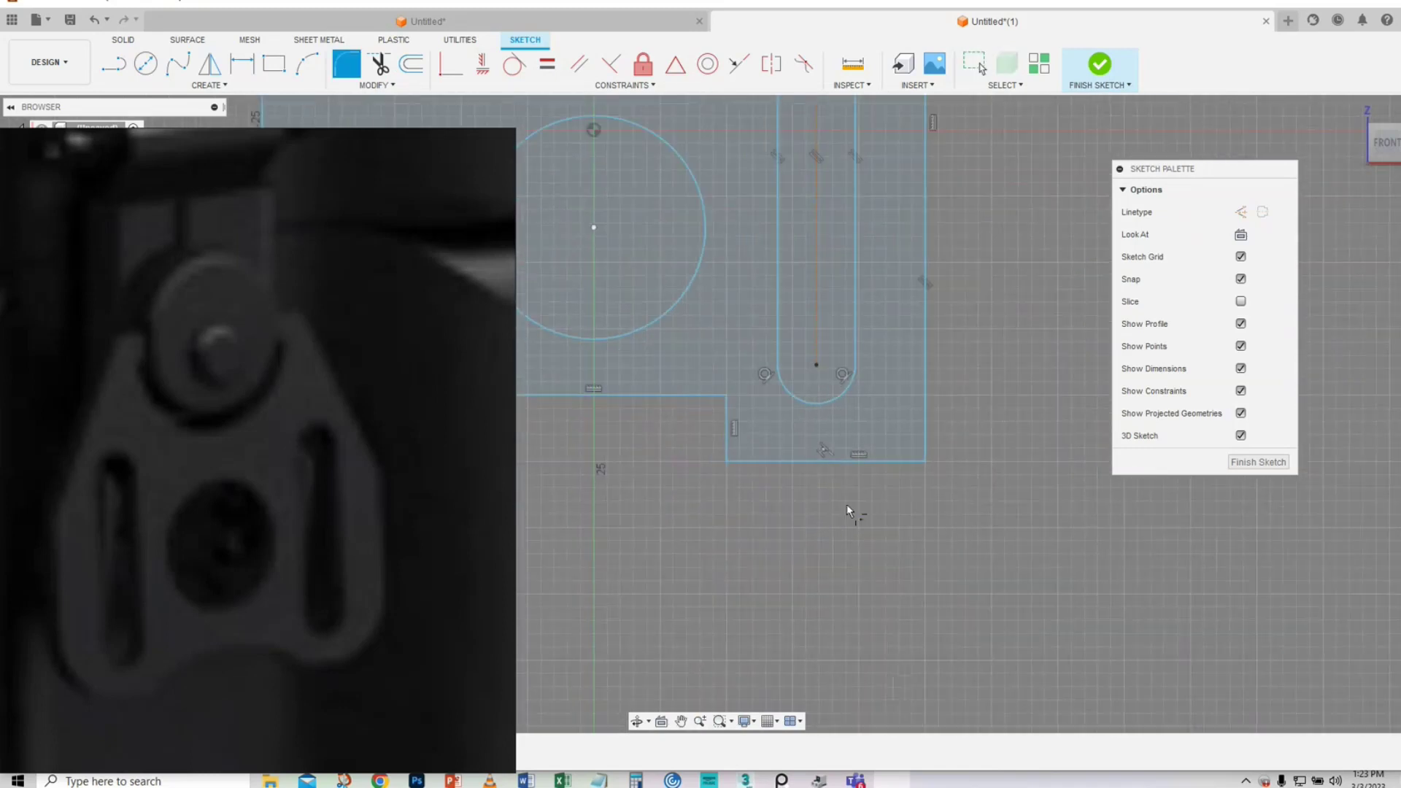
{"action": "left_click", "coordinate": [926, 462]}
{"action": "left_click_drag", "start_coordinate": [918, 457], "coordinate": [904, 441]}
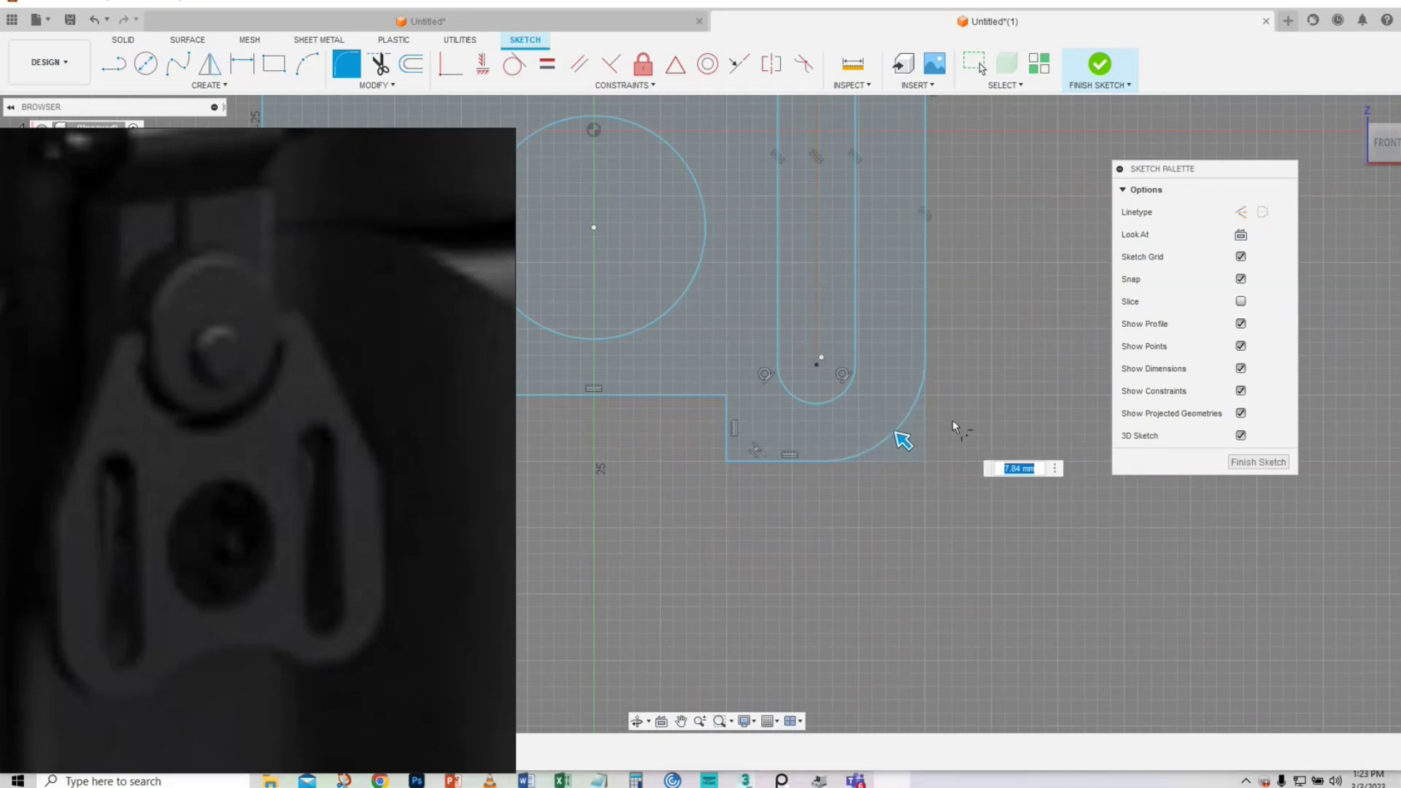
{"action": "right_click", "coordinate": [953, 418]}
{"action": "left_click", "coordinate": [1009, 418]}
{"action": "right_click", "coordinate": [999, 418]}
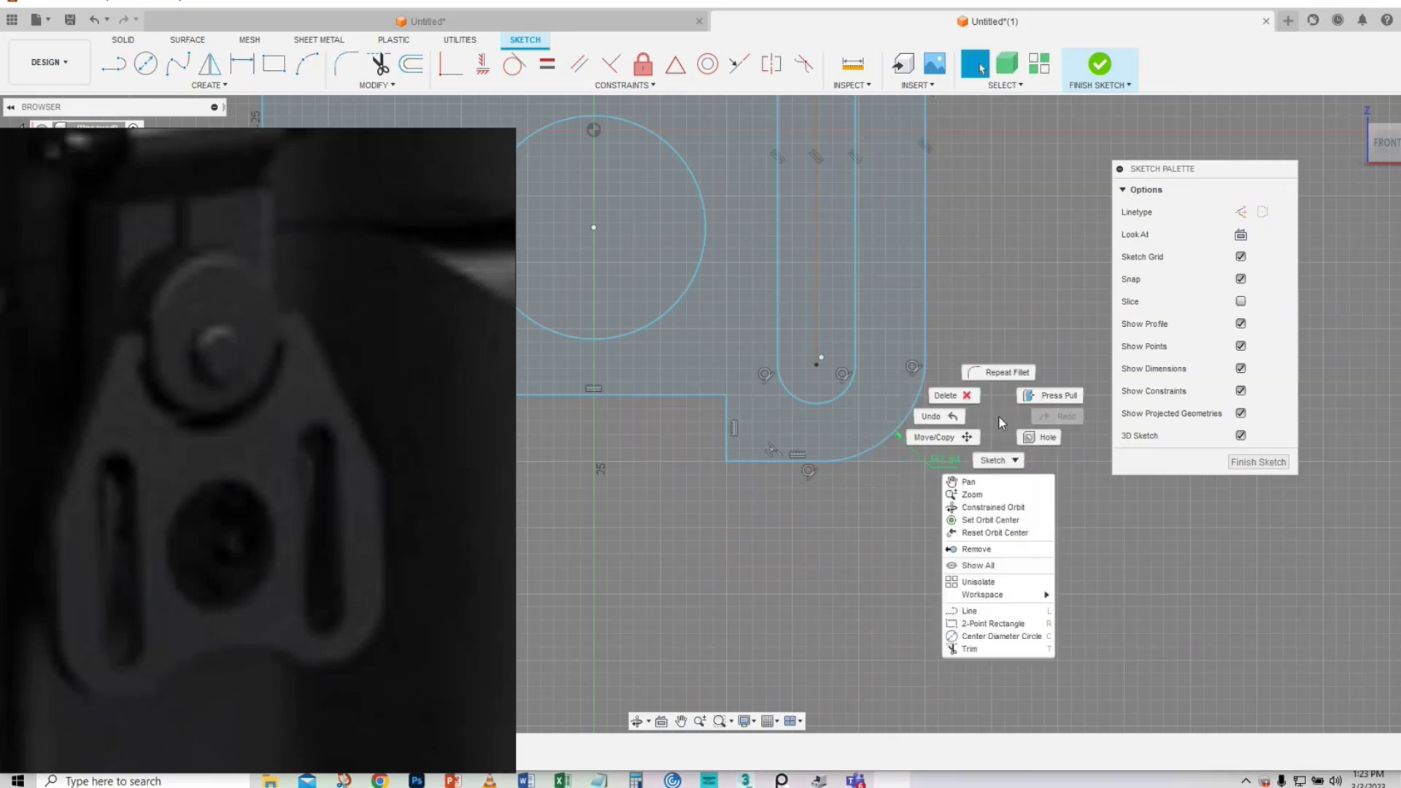
- Fillet the bottom notch's lower right corner with a radius of about 4.2 mm
{"action": "left_click", "coordinate": [1009, 372]}
{"action": "left_click", "coordinate": [722, 462]}
{"action": "left_click_drag", "start_coordinate": [721, 462], "coordinate": [745, 458]}
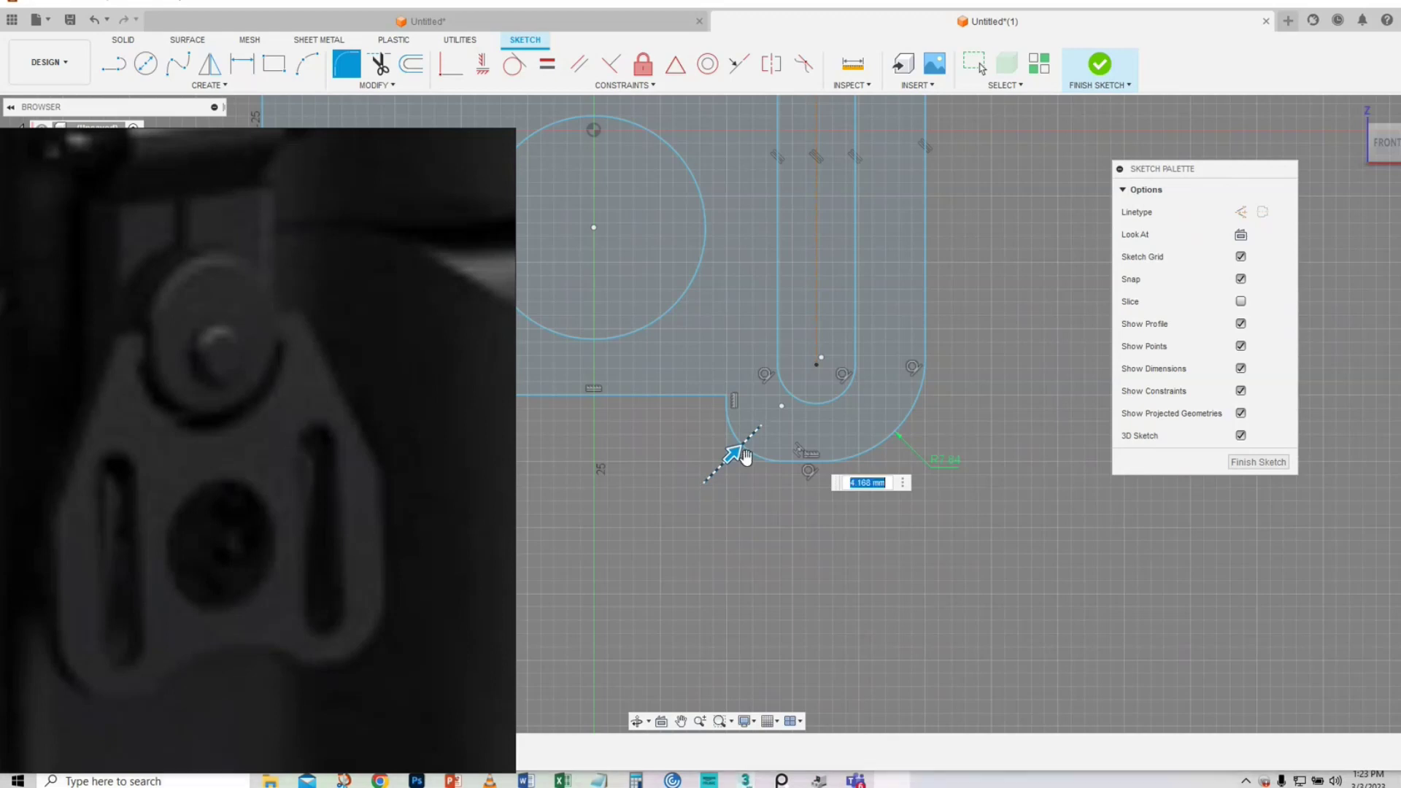
{"action": "key", "text": "Return"}
- Fillet the bottom notch's upper right inner corner with a radius of about 0.9 mm
{"action": "right_click", "coordinate": [966, 387]}
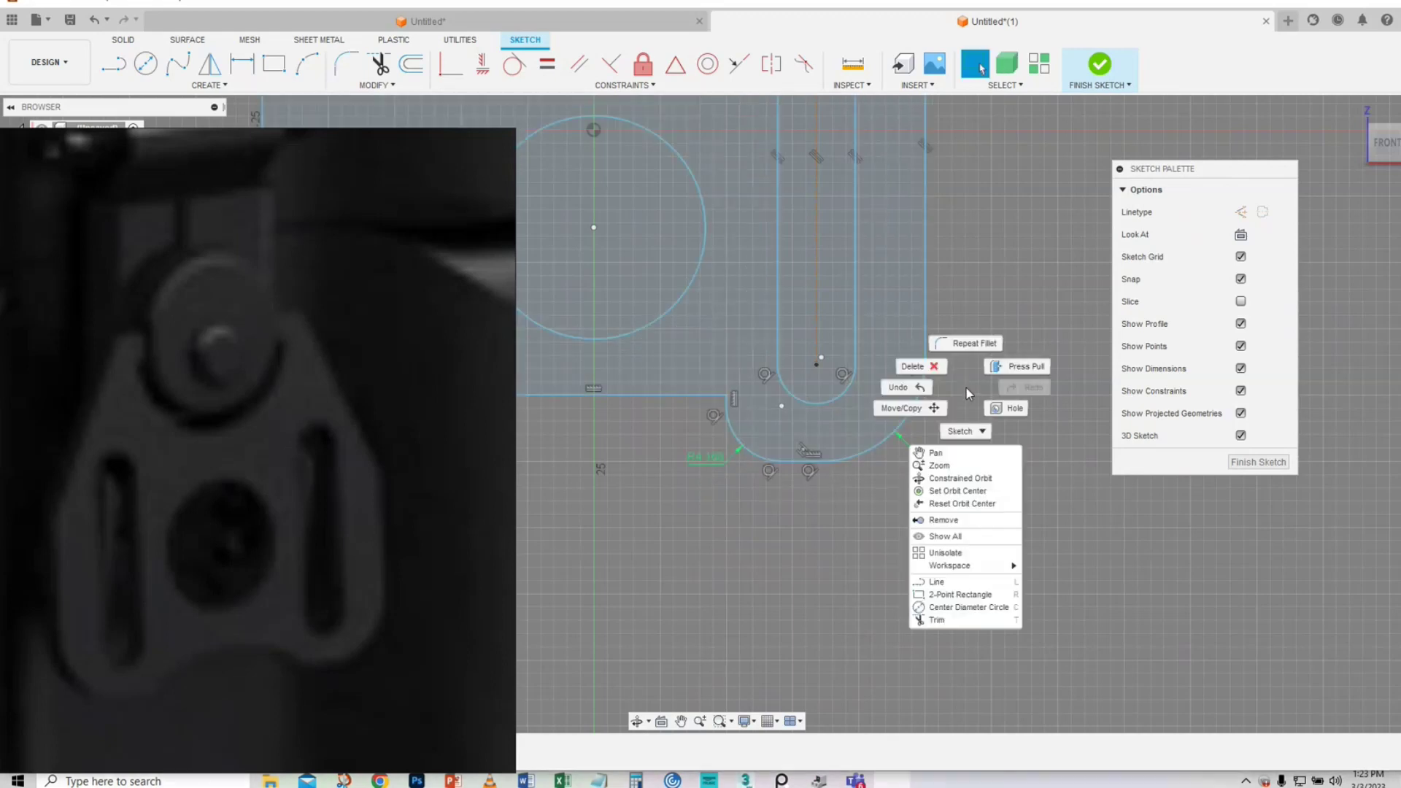
{"action": "left_click", "coordinate": [978, 358]}
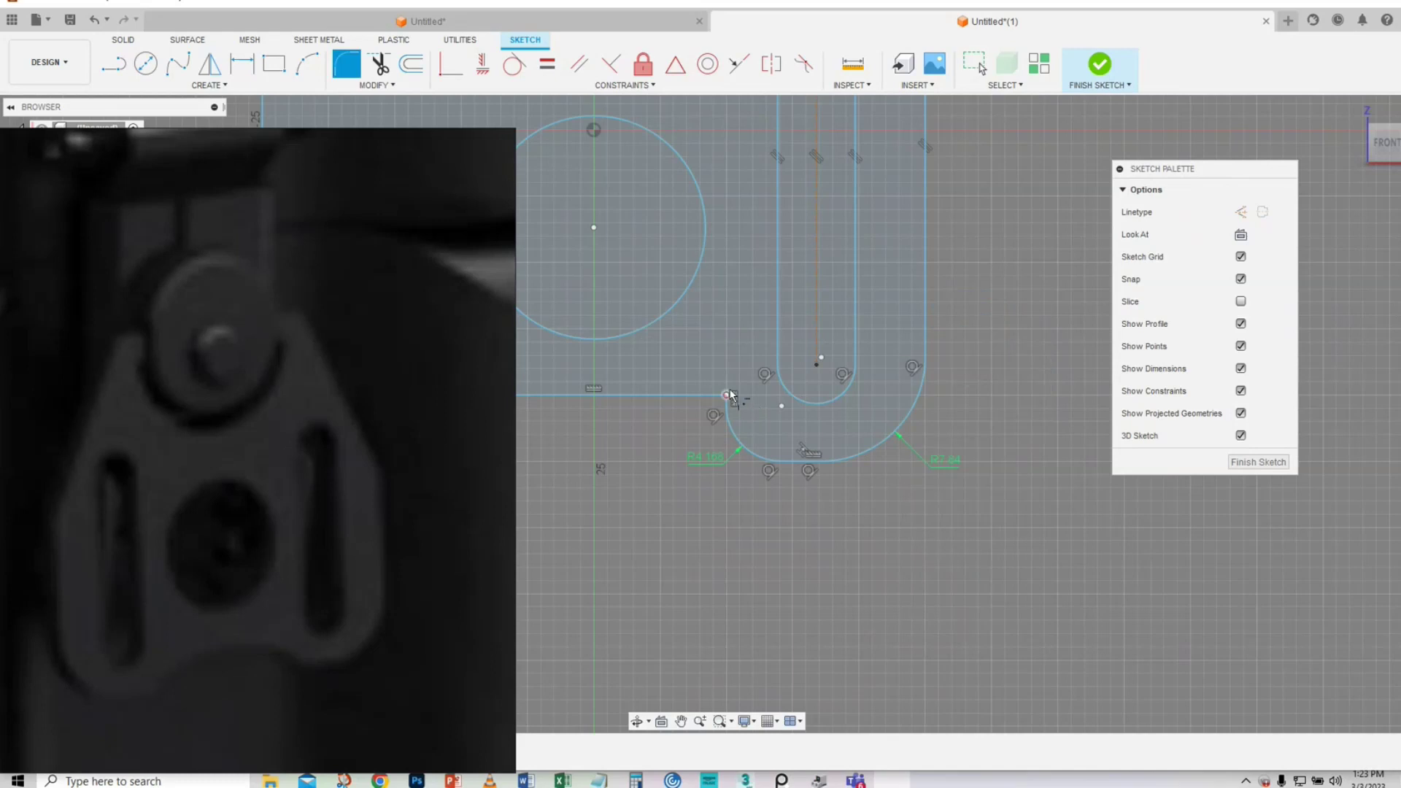
{"action": "left_click", "coordinate": [724, 395]}
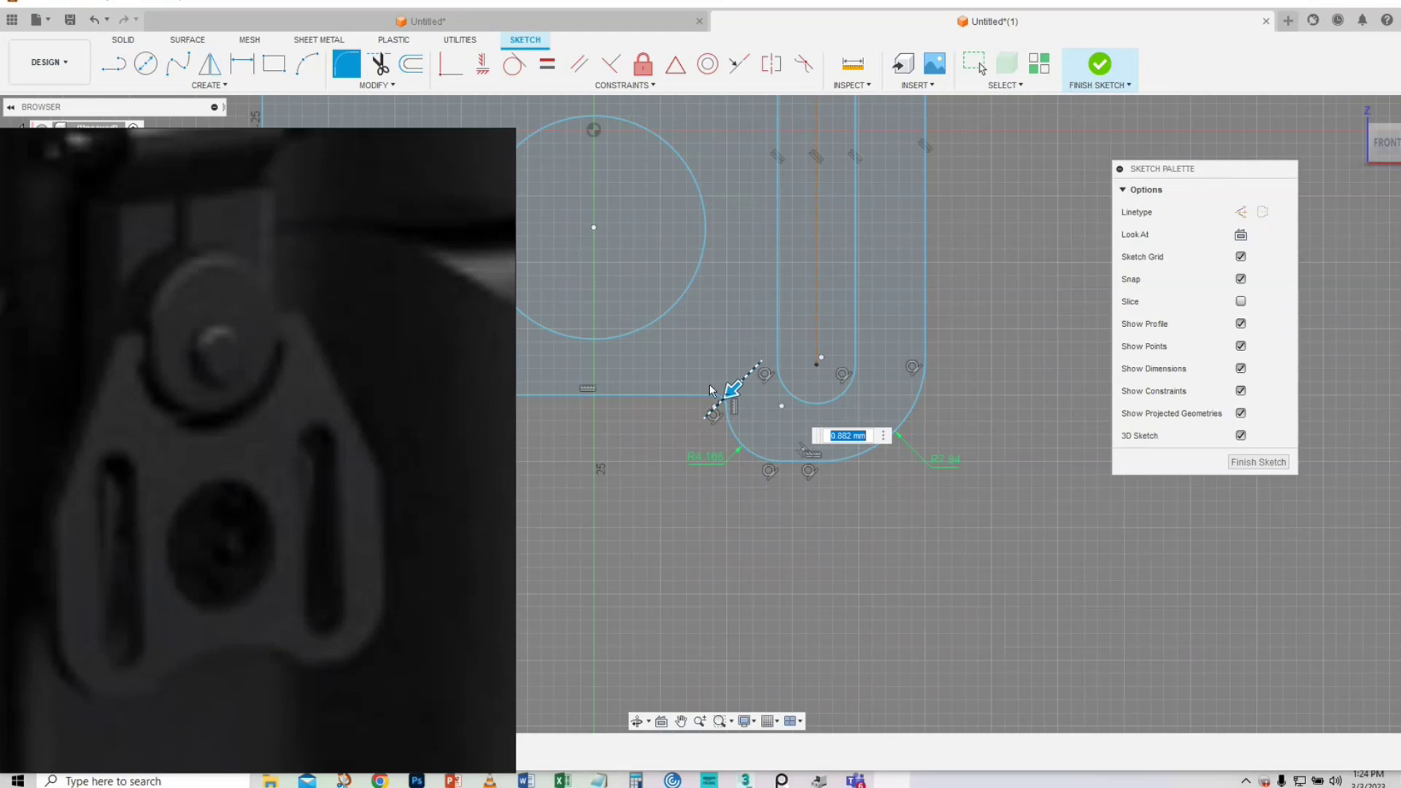
{"action": "key", "text": "Return"}
{"action": "scroll", "coordinate": [686, 428], "scroll_direction": "up", "scroll_amount": 5}
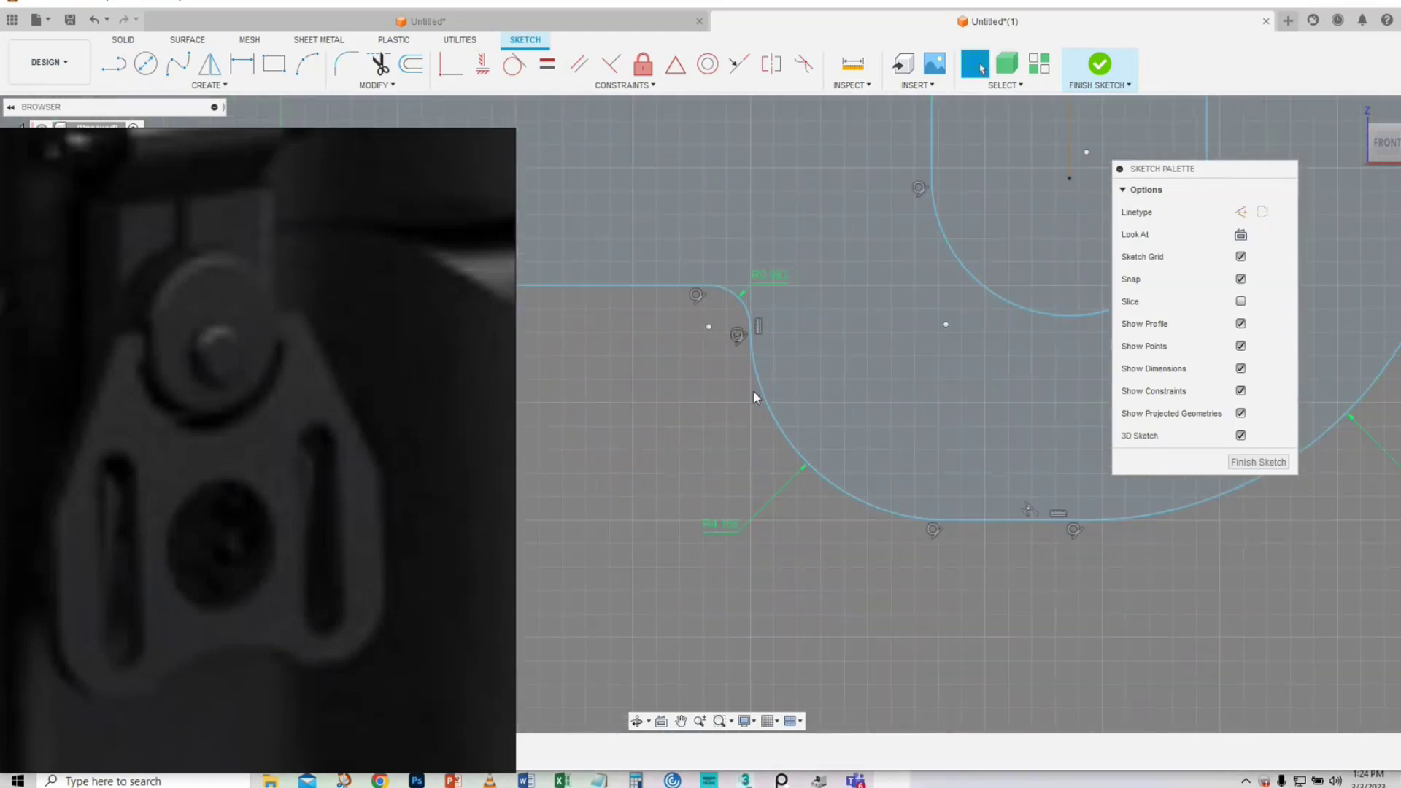
{"action": "scroll", "coordinate": [756, 398], "scroll_direction": "up", "scroll_amount": 3}
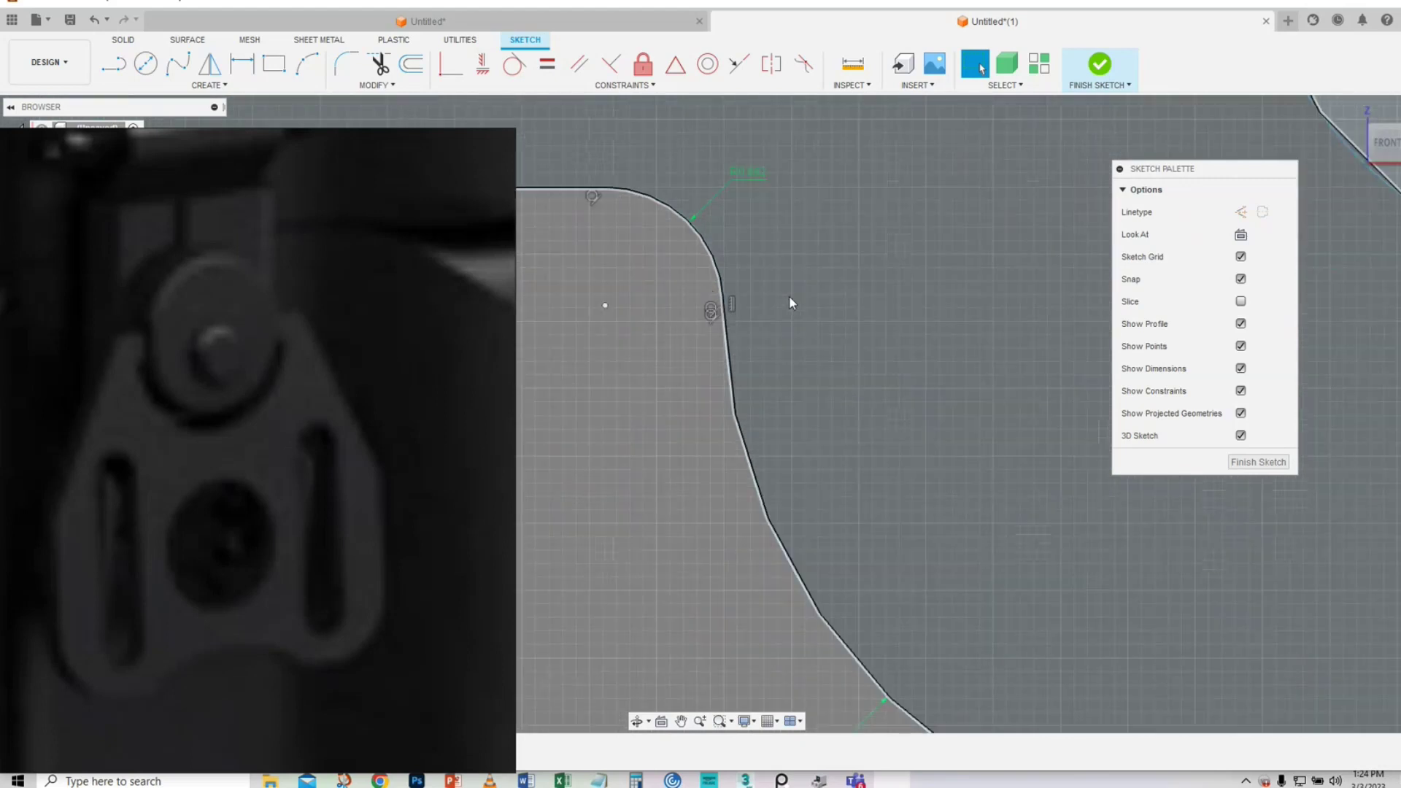
{"action": "scroll", "coordinate": [790, 297], "scroll_direction": "down", "scroll_amount": 4}
{"action": "scroll", "coordinate": [742, 394], "scroll_direction": "up", "scroll_amount": 2}
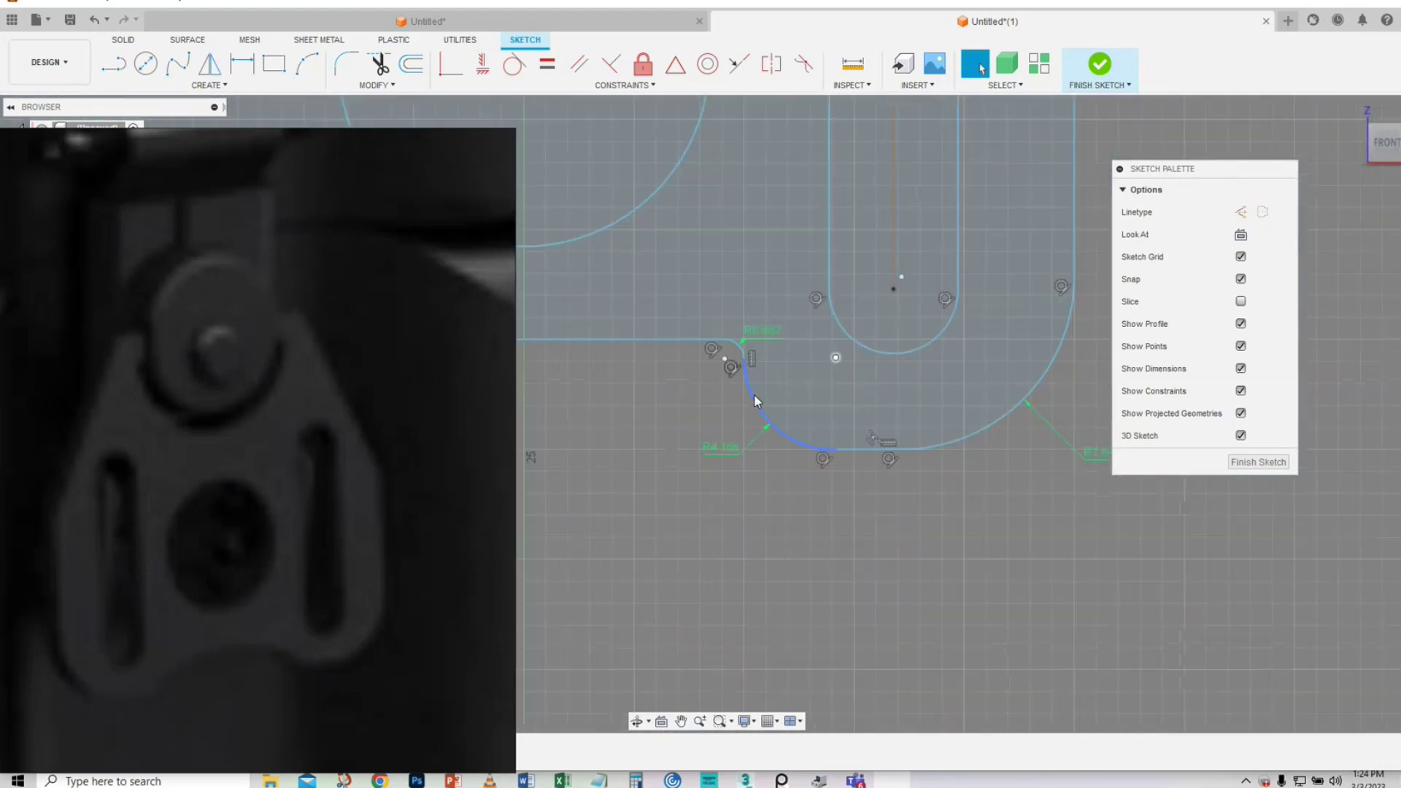
{"action": "scroll", "coordinate": [753, 401], "scroll_direction": "down", "scroll_amount": 5}
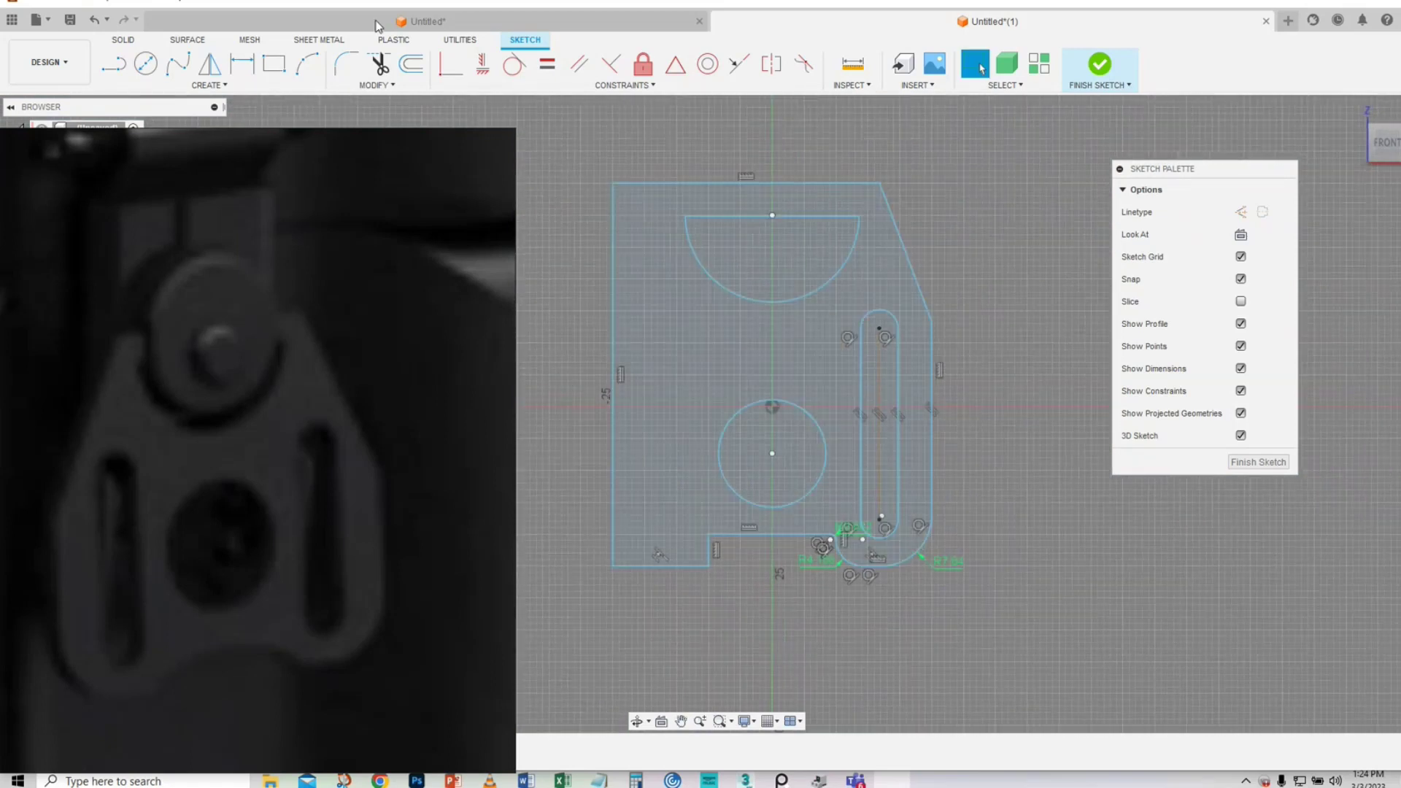
- Draw a vertical line about 76 mm long through the plate's centre and convert it to construction geometry
{"action": "left_click", "coordinate": [113, 64]}
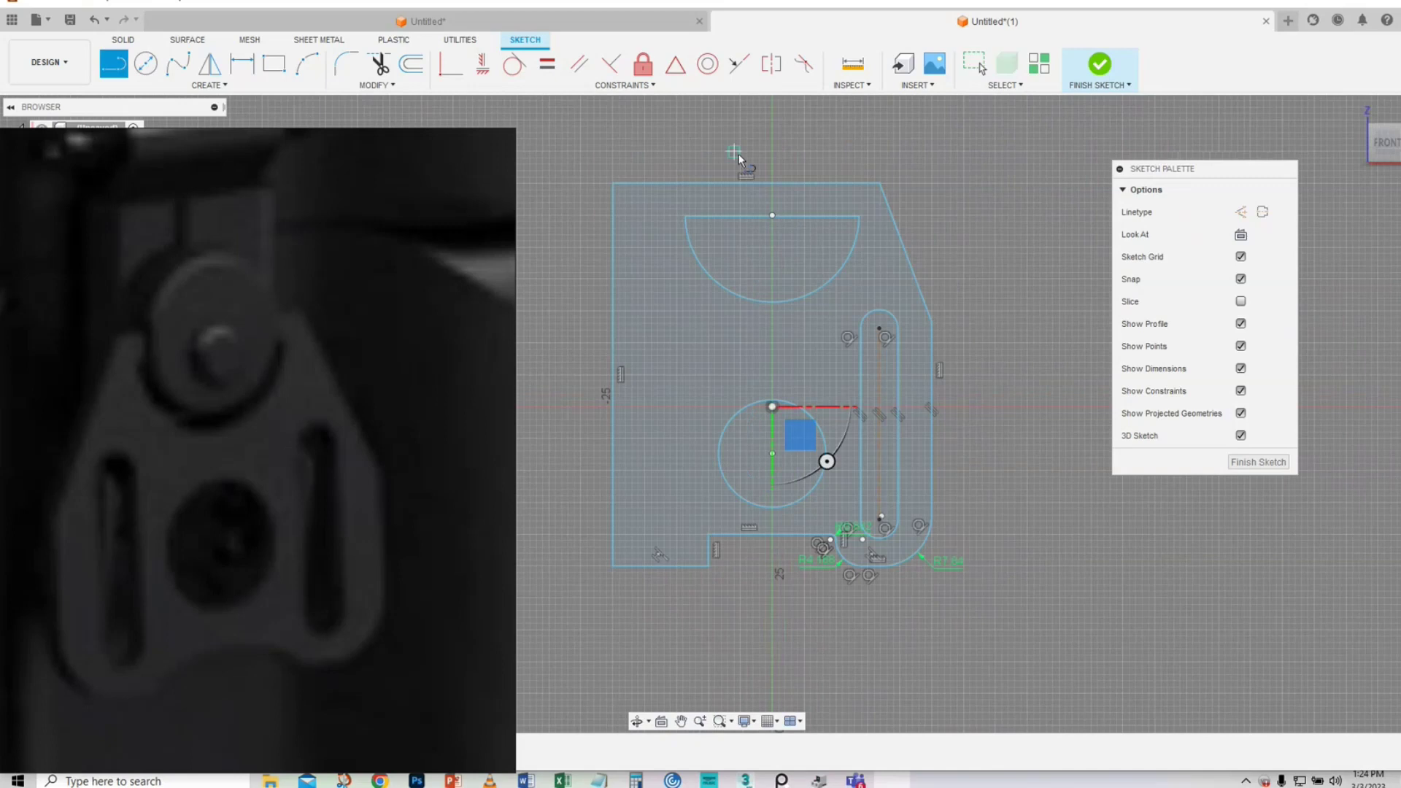
{"action": "left_click", "coordinate": [771, 130]}
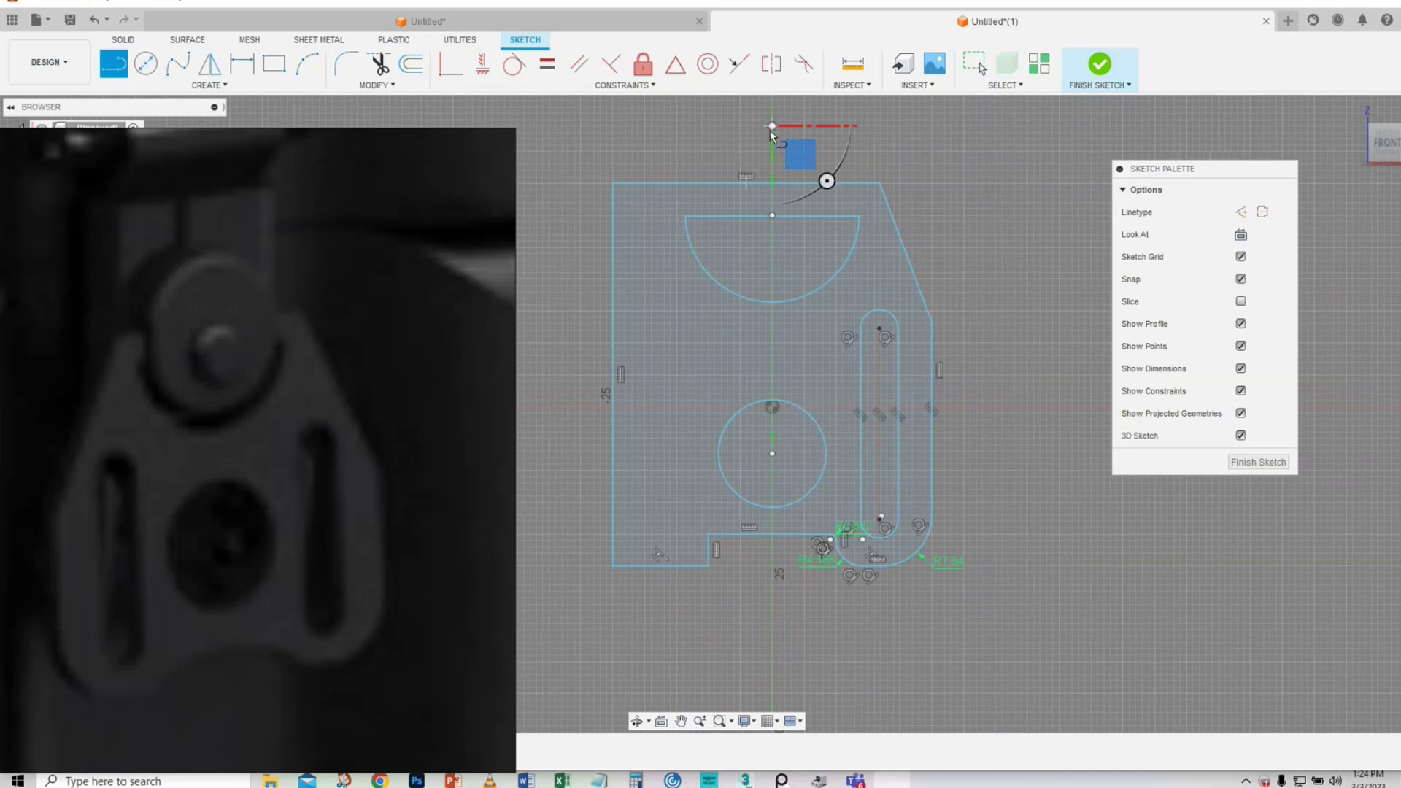
{"action": "left_click", "coordinate": [772, 611]}
{"action": "right_click", "coordinate": [773, 613]}
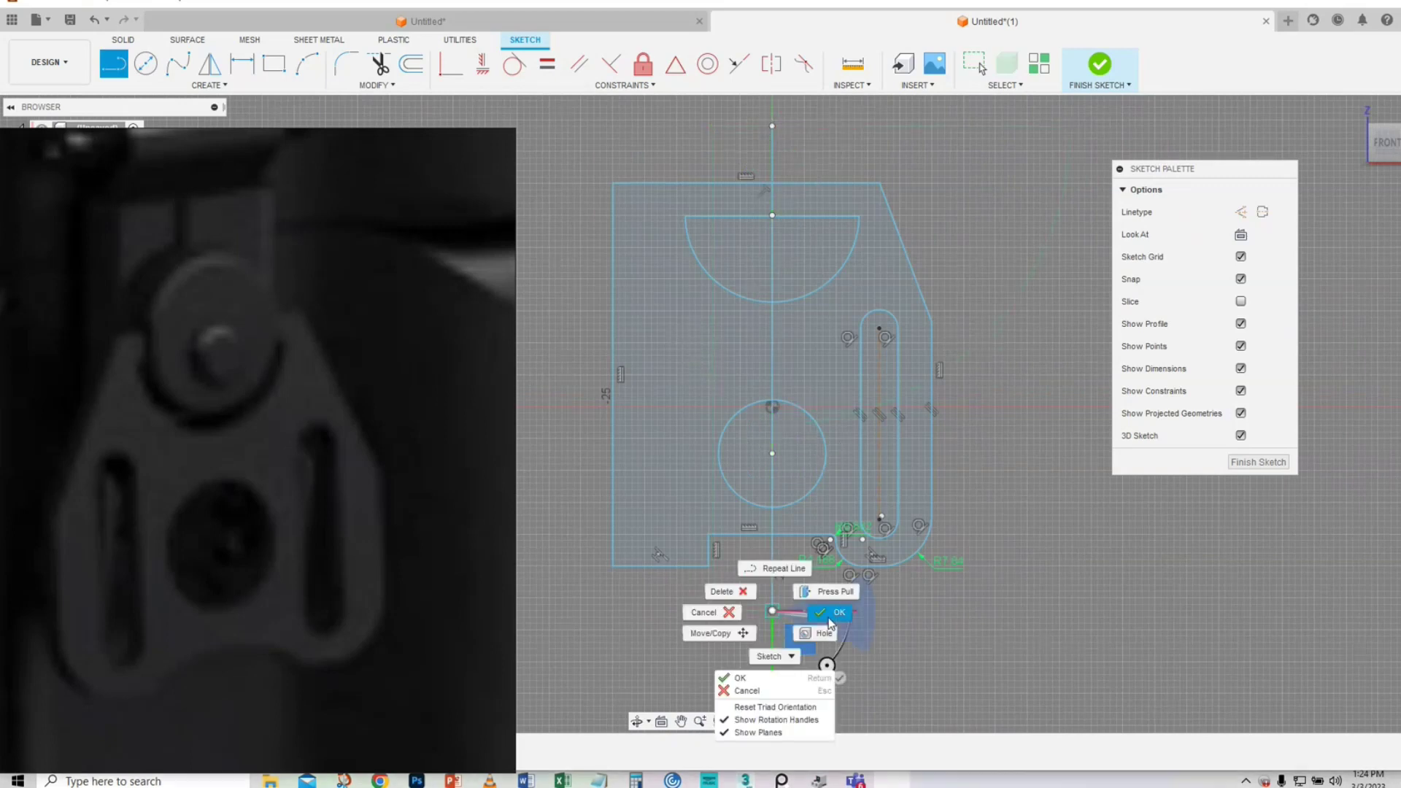
{"action": "left_click", "coordinate": [832, 616]}
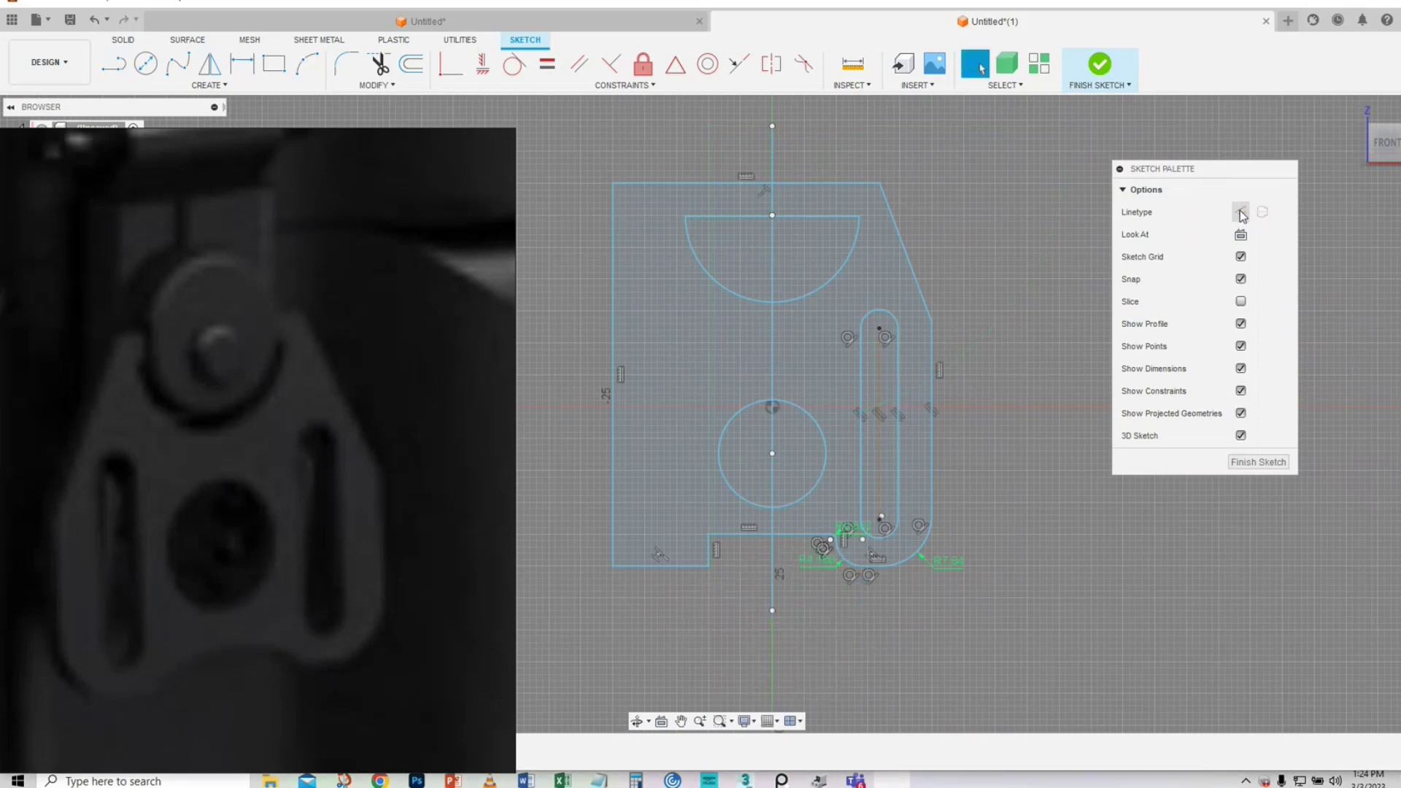
{"action": "left_click", "coordinate": [773, 158]}
{"action": "left_click", "coordinate": [1241, 211]}
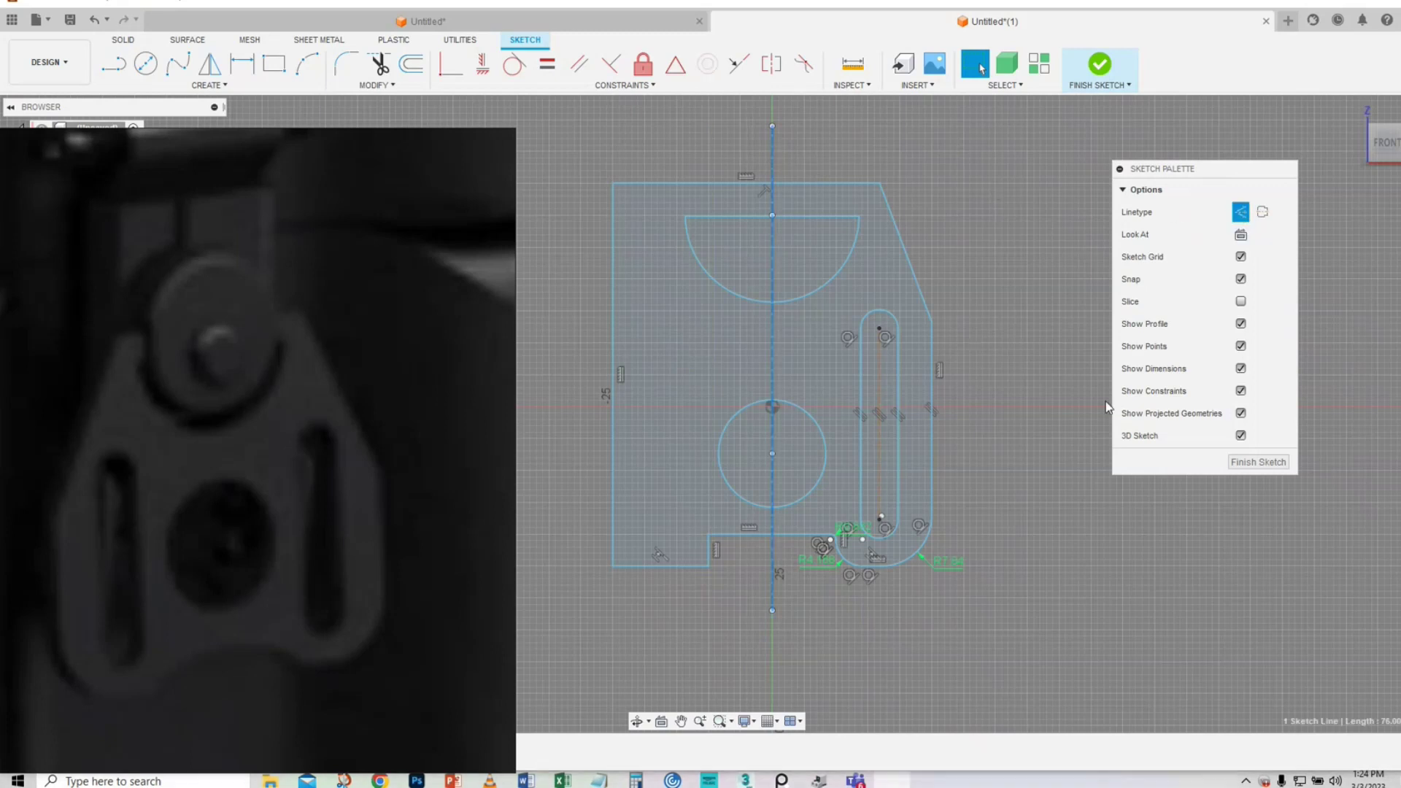
{"action": "left_click", "coordinate": [1000, 559]}
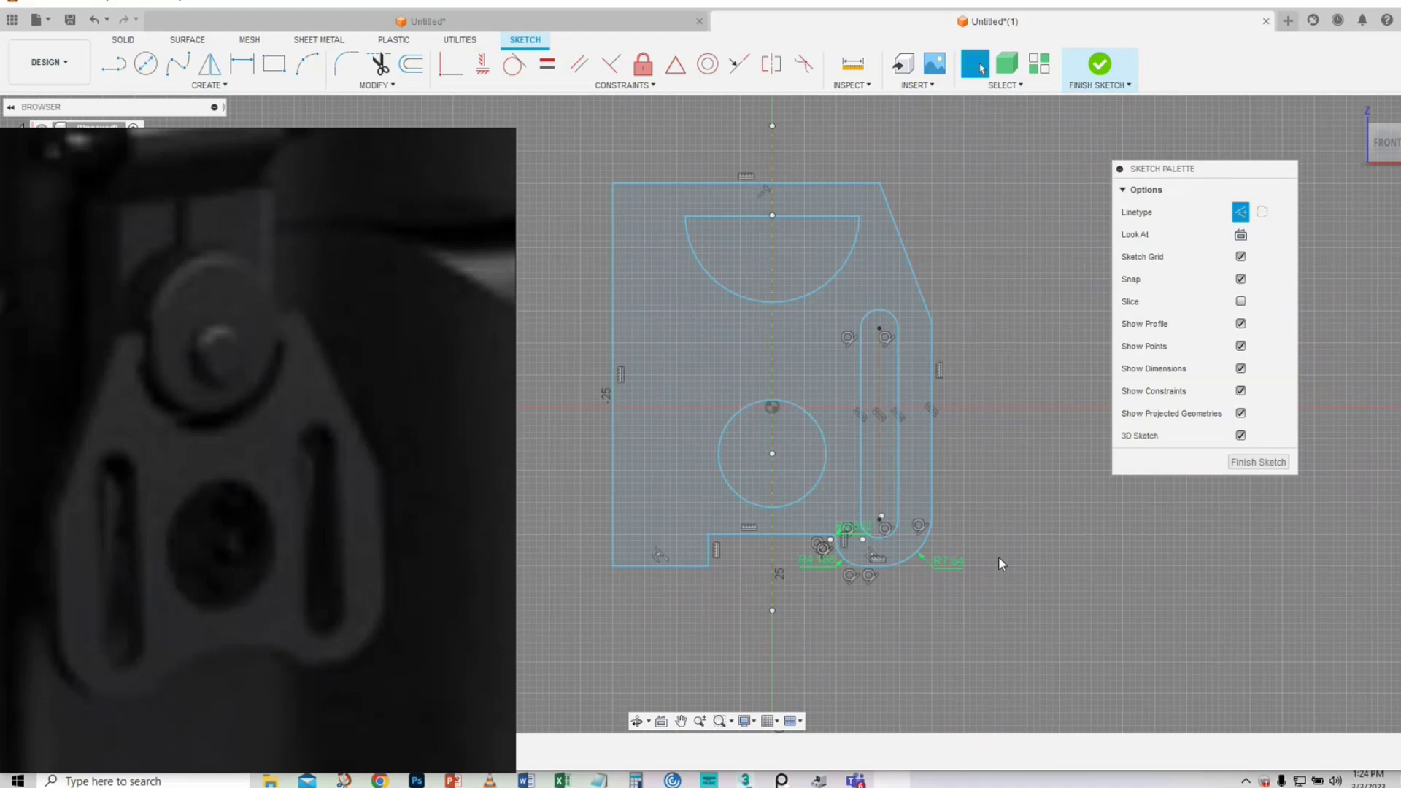
- Draw a second vertical construction line over the centreline, from above the plate to below it
{"action": "key", "text": "l"}
{"action": "left_click", "coordinate": [772, 152]}
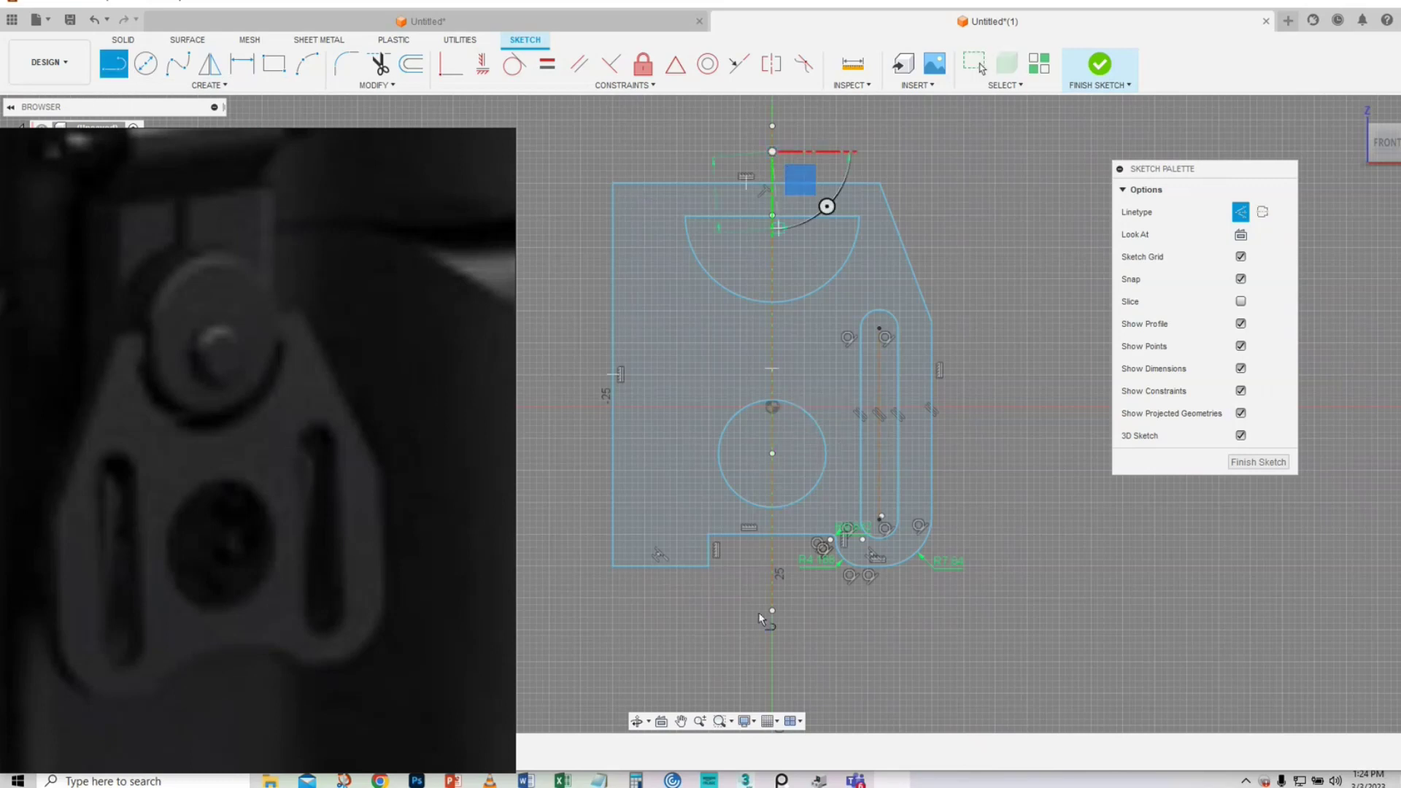
{"action": "left_click", "coordinate": [774, 599]}
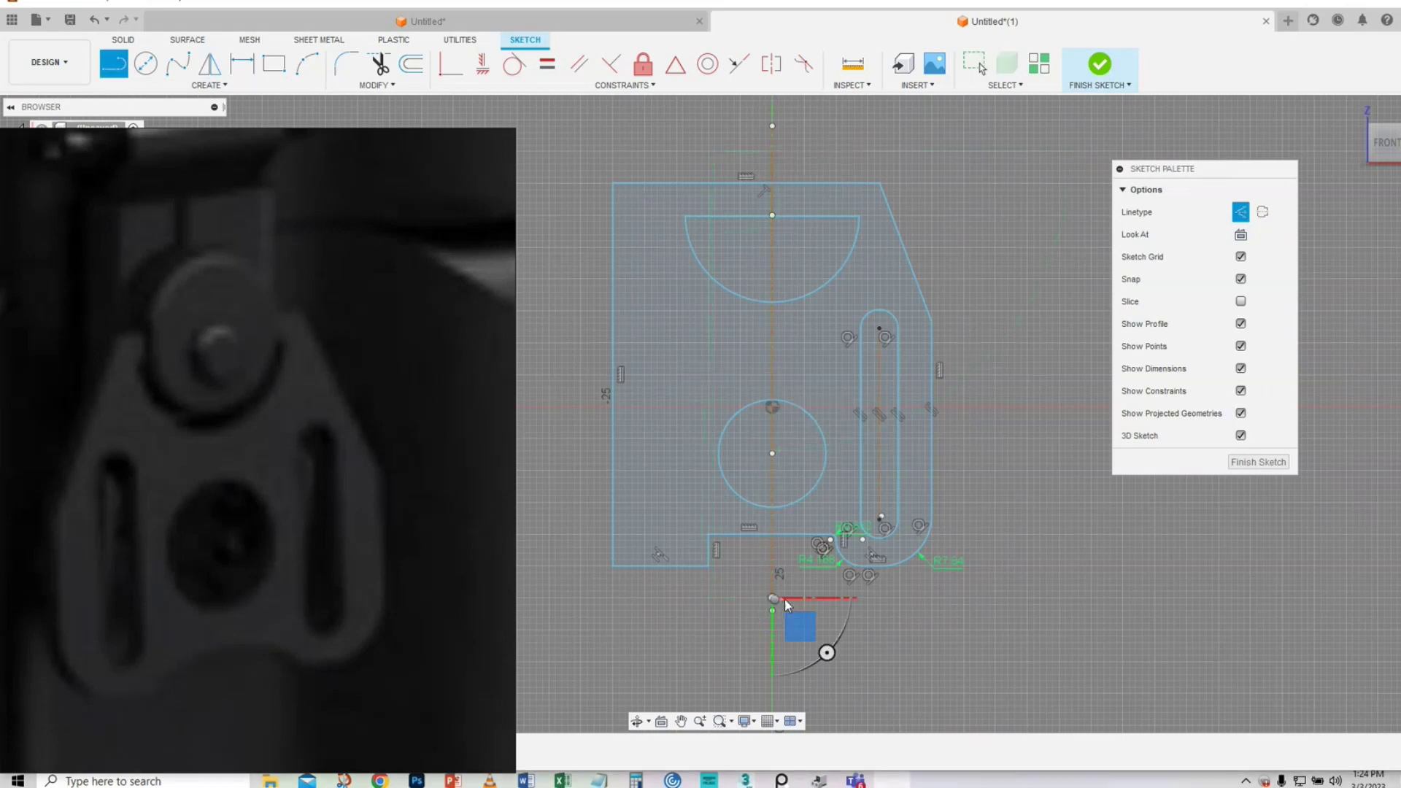
{"action": "right_click", "coordinate": [793, 601]}
{"action": "left_click", "coordinate": [835, 601]}
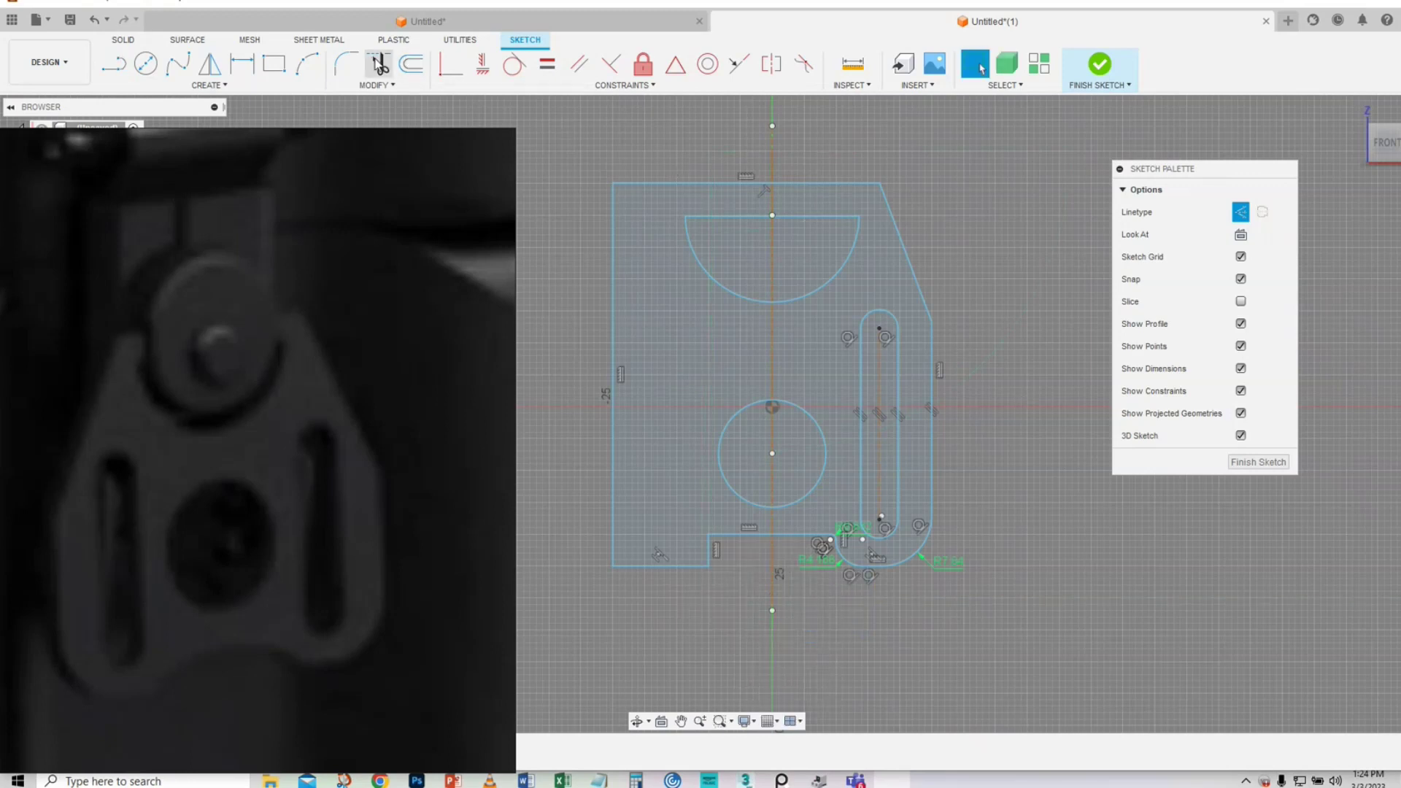
- Trim everything left of the centreline: the plate's outline, the half-disc, the round hole and the notch edges
{"action": "key", "text": "t"}
{"action": "left_click", "coordinate": [695, 183]}
{"action": "left_click", "coordinate": [712, 214]}
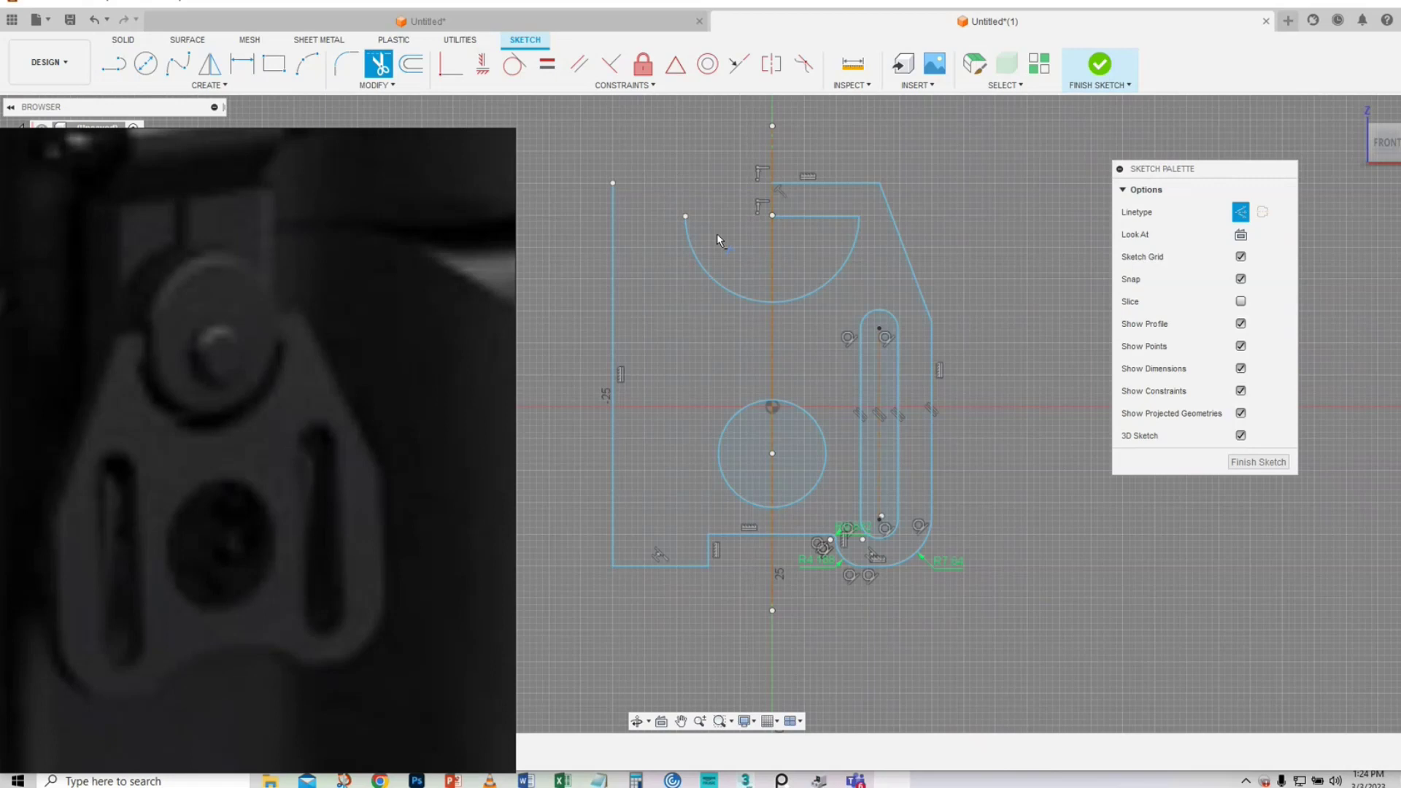
{"action": "left_click", "coordinate": [721, 283]}
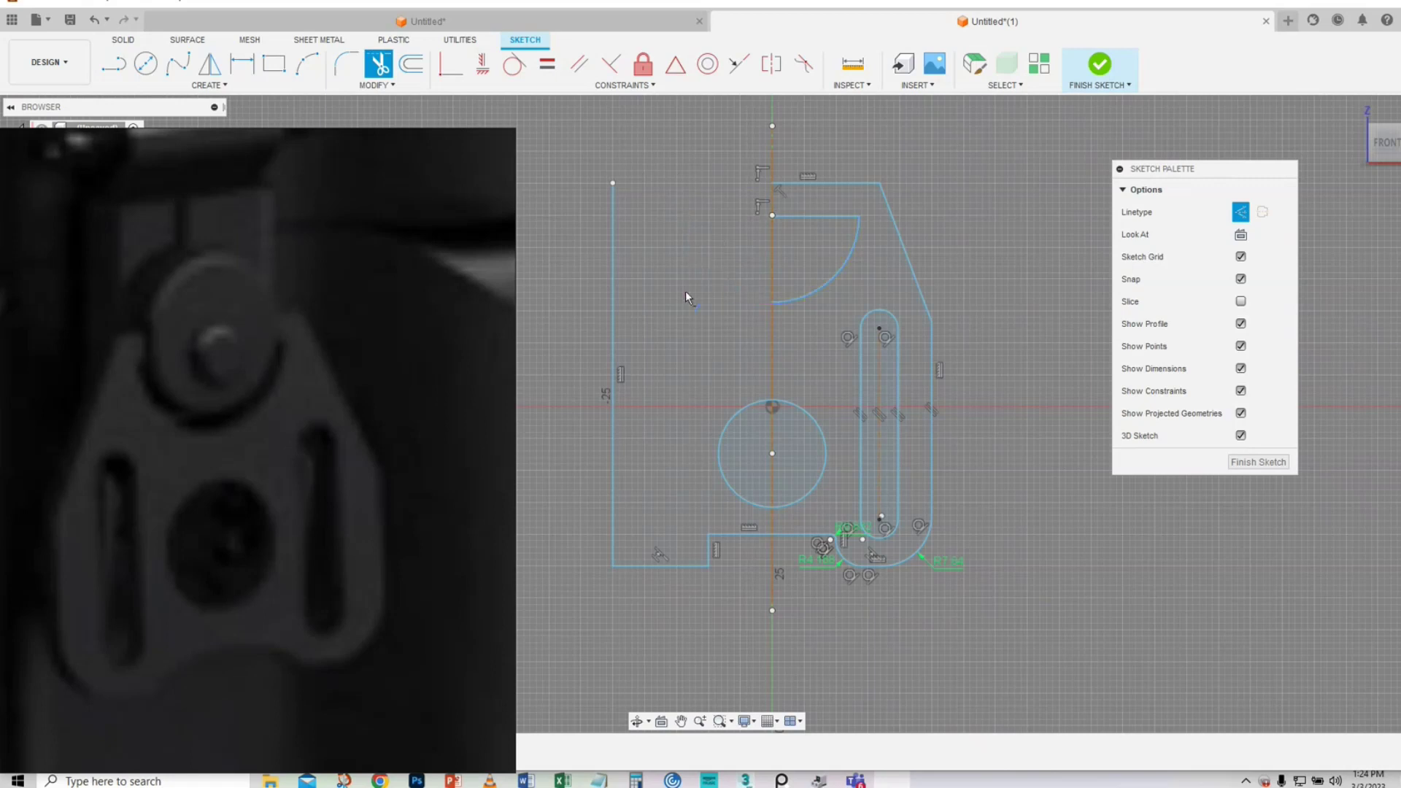
{"action": "left_click", "coordinate": [614, 288]}
{"action": "left_click", "coordinate": [732, 419]}
{"action": "left_click", "coordinate": [726, 536]}
{"action": "left_click", "coordinate": [708, 553]}
{"action": "left_click", "coordinate": [688, 566]}
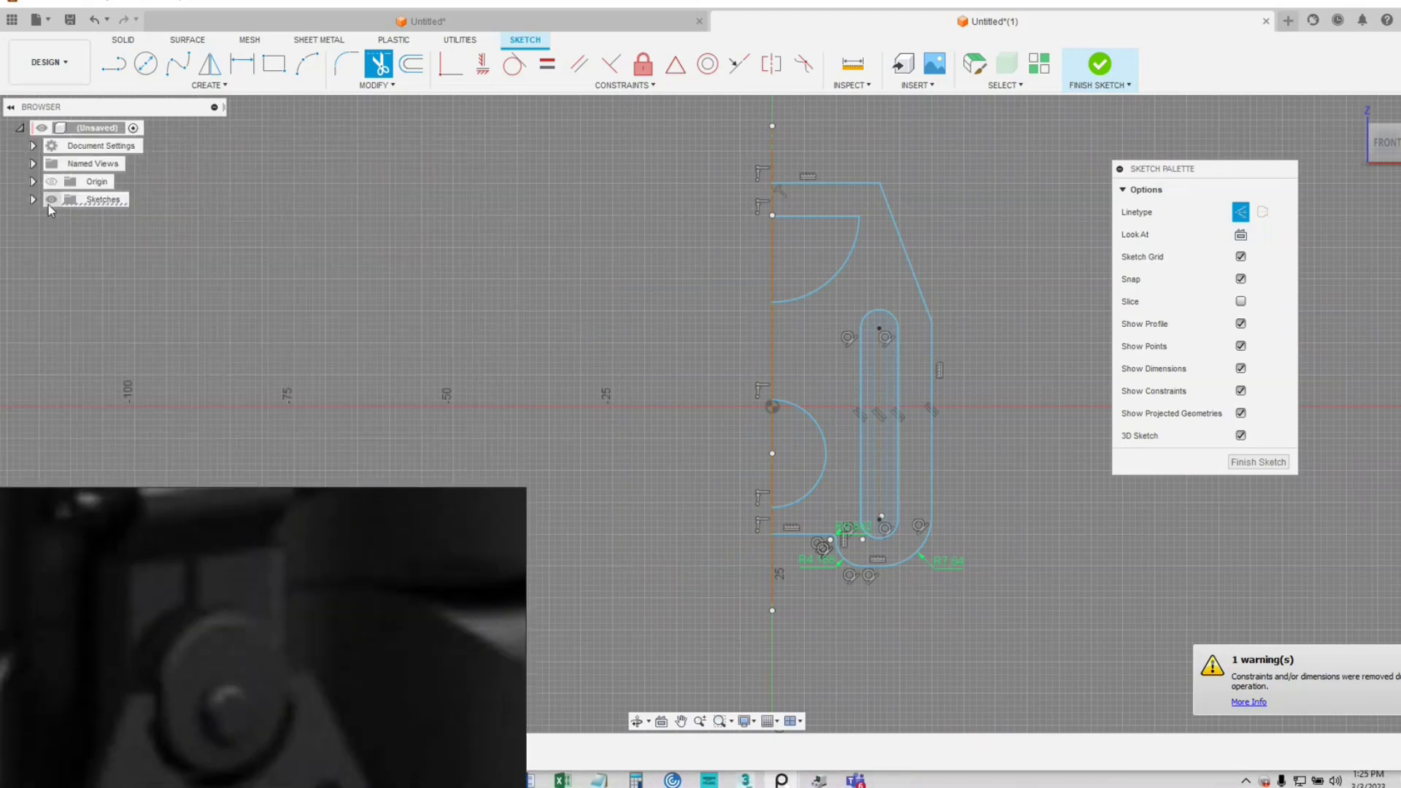
{"action": "left_click", "coordinate": [33, 200]}
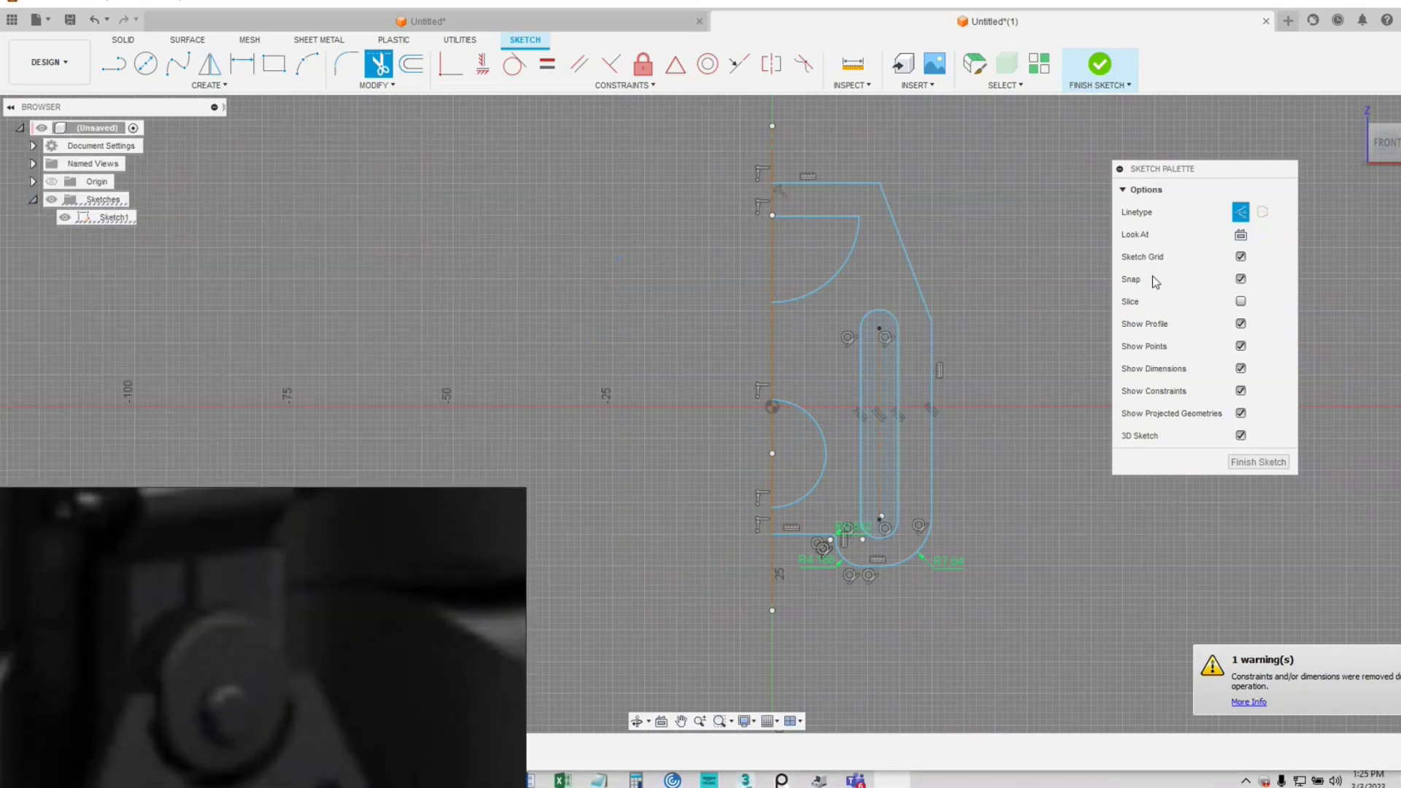
{"action": "right_click", "coordinate": [1033, 350]}
{"action": "left_click", "coordinate": [1056, 354]}
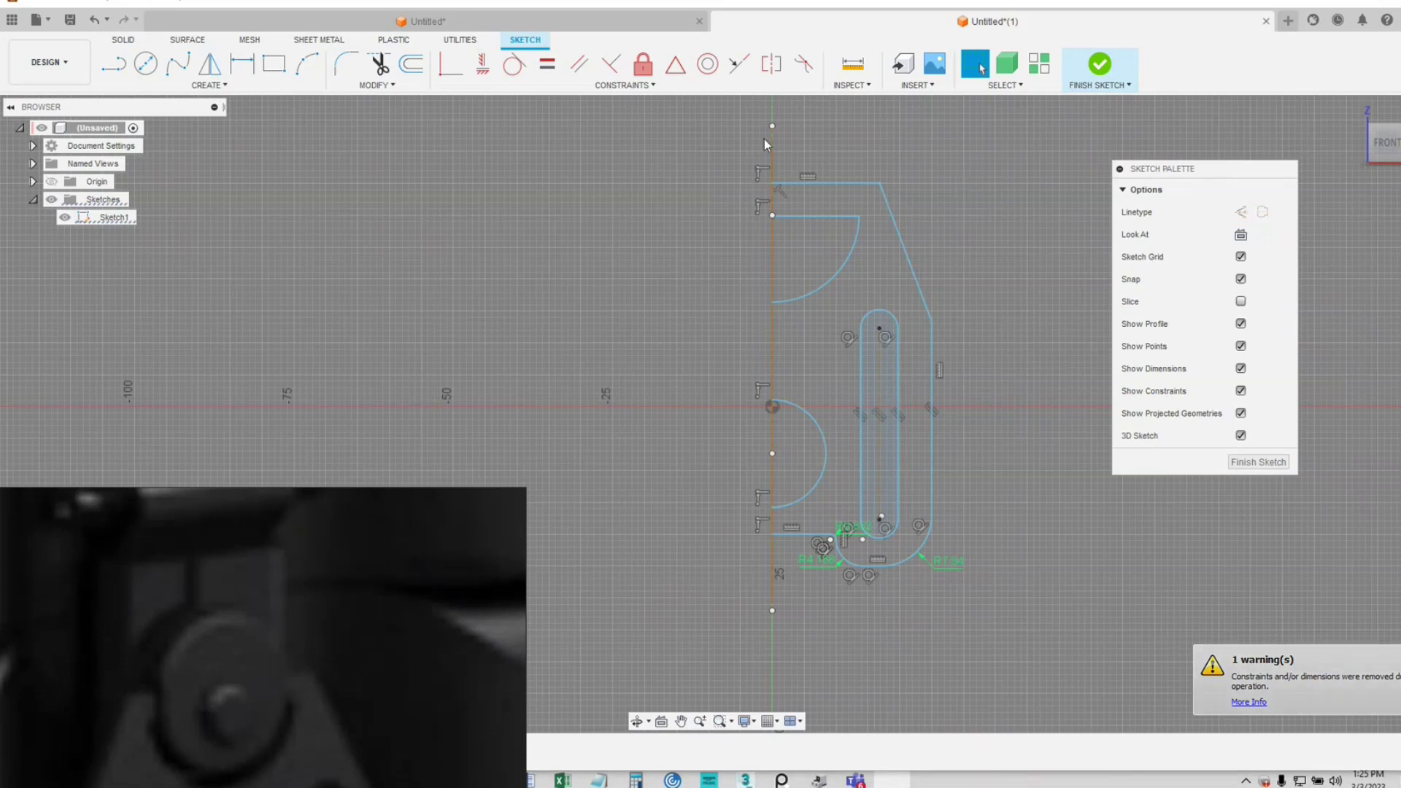
- Convert the centreline to a normal line and trim its parts outside the plate and across the half-disc and round hole
{"action": "left_click", "coordinate": [772, 163]}
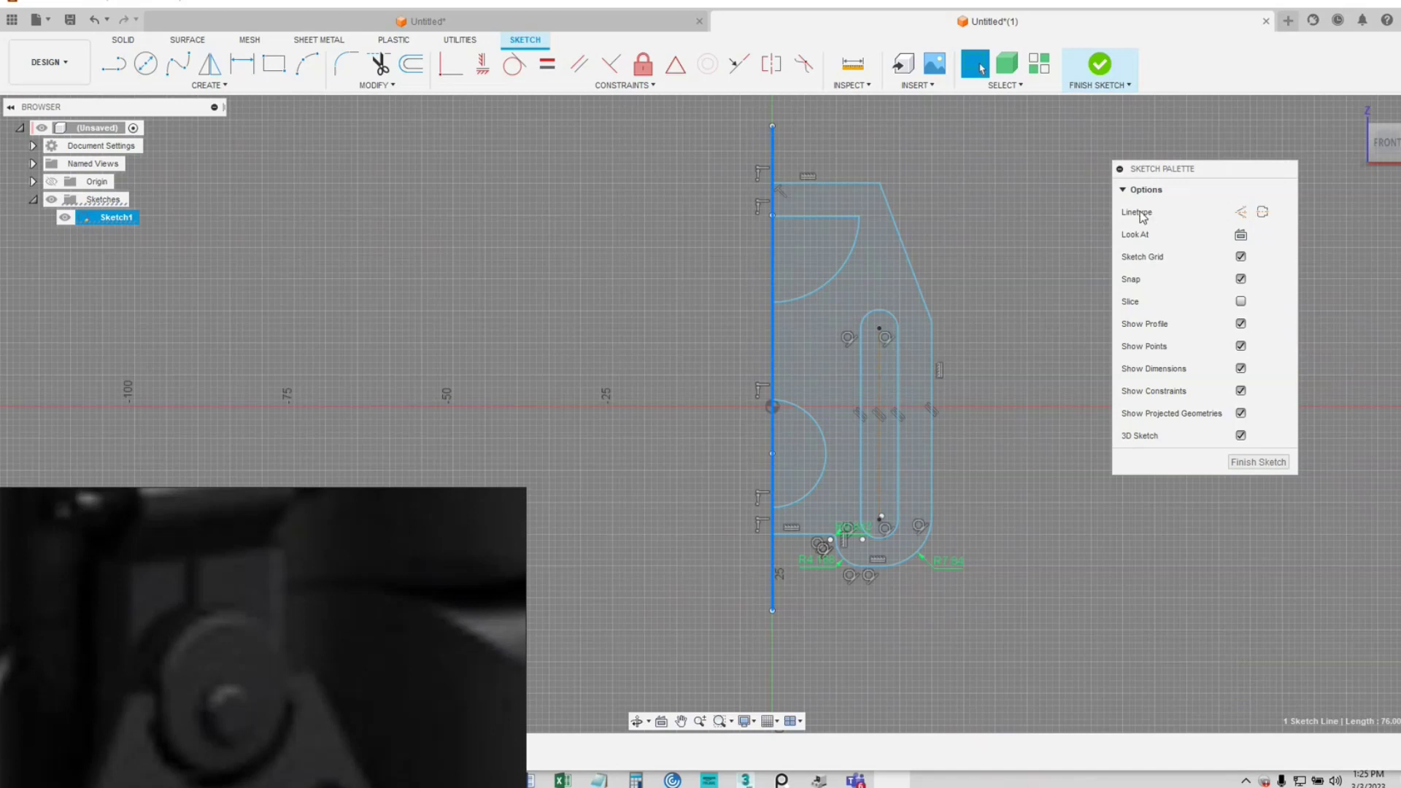
{"action": "left_click", "coordinate": [1052, 221]}
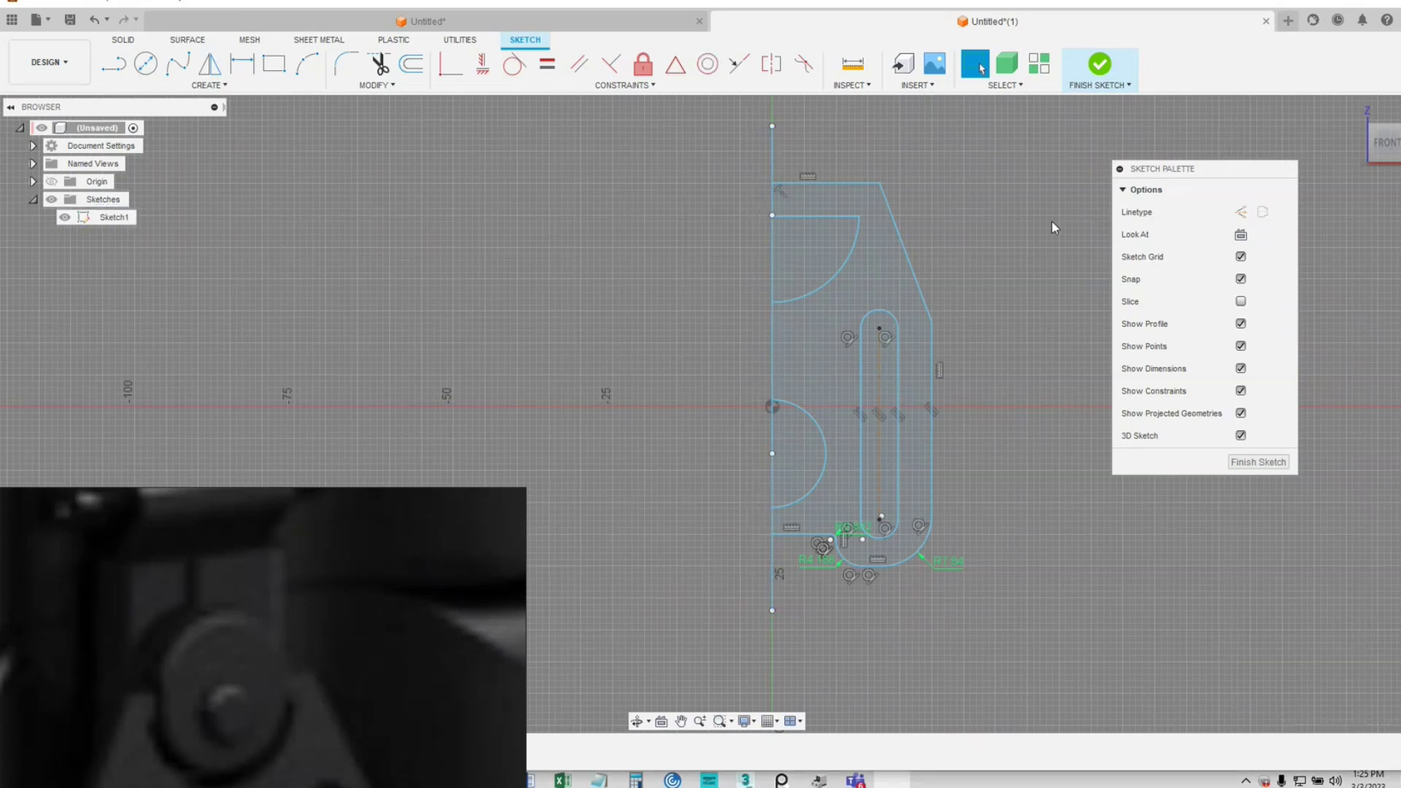
{"action": "left_click", "coordinate": [381, 66]}
{"action": "left_click", "coordinate": [769, 152]}
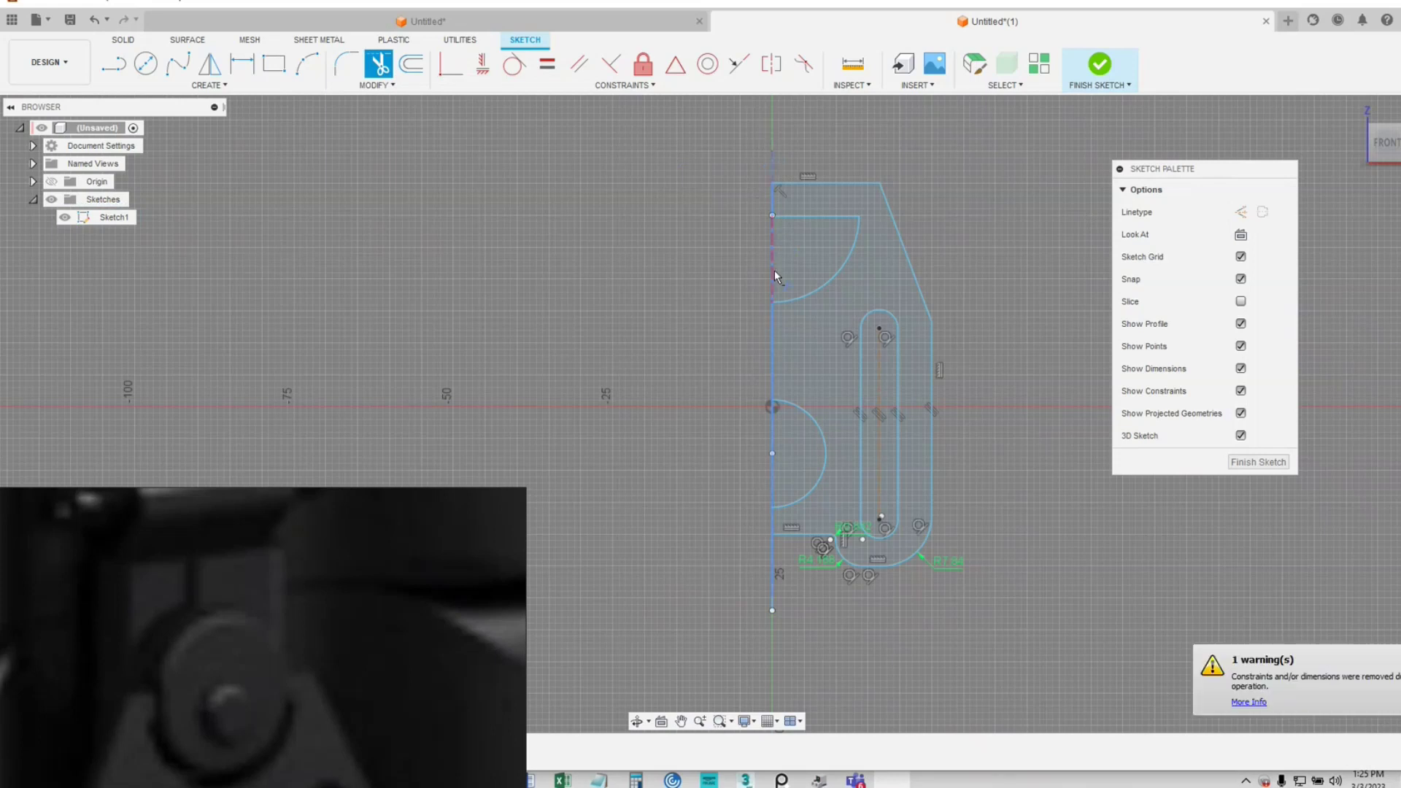
{"action": "left_click", "coordinate": [779, 426]}
{"action": "left_click", "coordinate": [773, 587]}
{"action": "middle_click_drag", "start_coordinate": [988, 439], "coordinate": [981, 394]}
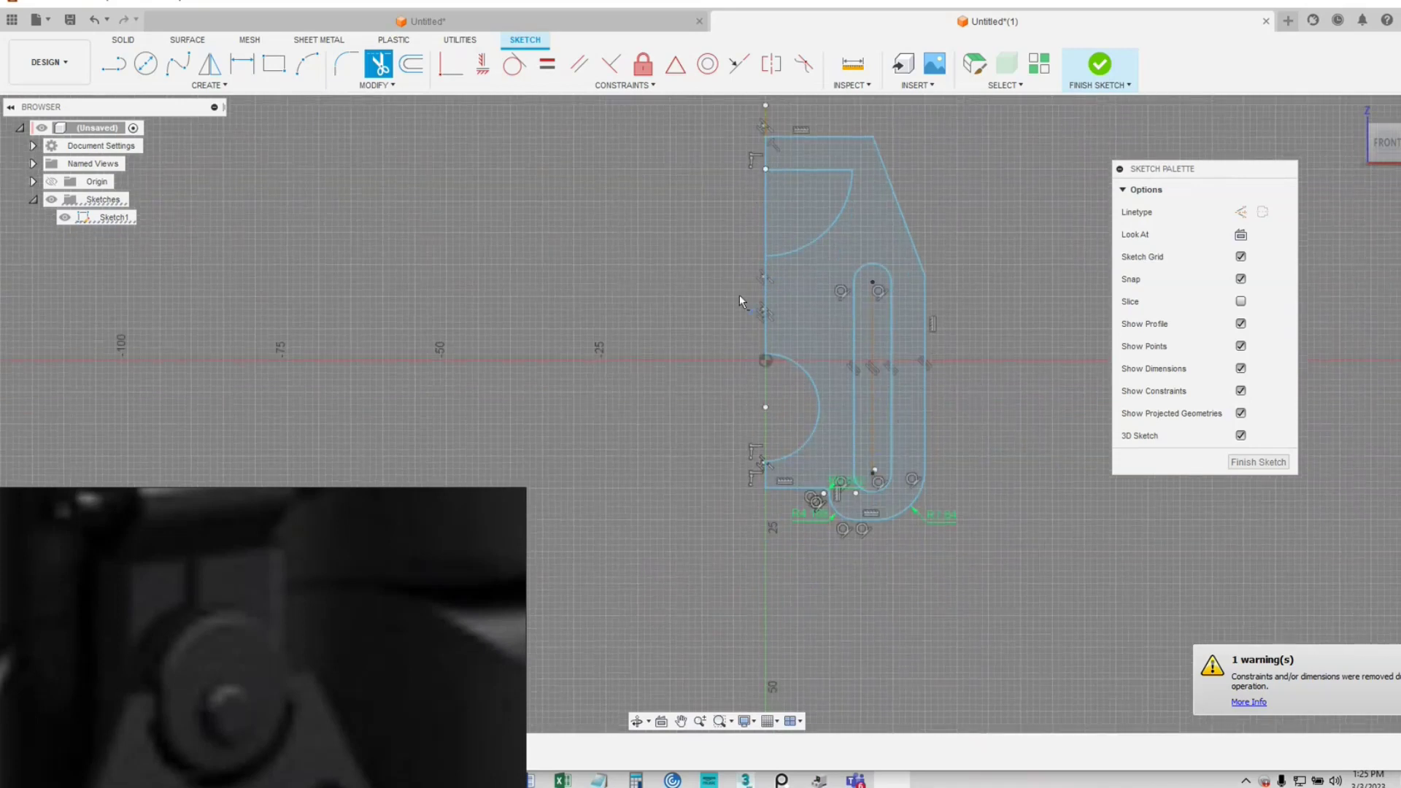
{"action": "left_click", "coordinate": [768, 222]}
{"action": "right_click_drag", "start_coordinate": [483, 315], "coordinate": [514, 321]}
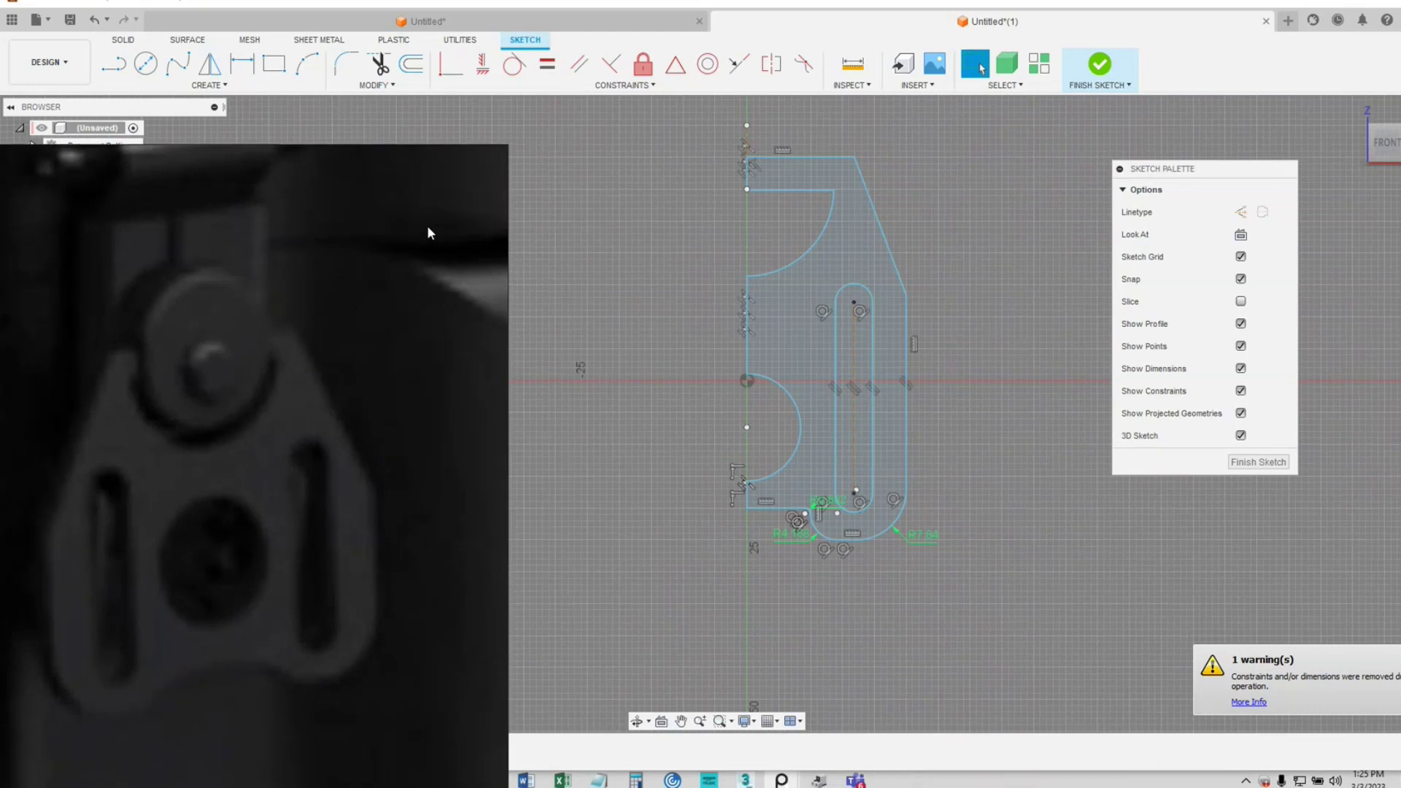
- Fillet the corner between the plate's top edge and the sloped edge with a 4 mm radius
{"action": "left_click", "coordinate": [347, 65]}
{"action": "left_click", "coordinate": [855, 158]}
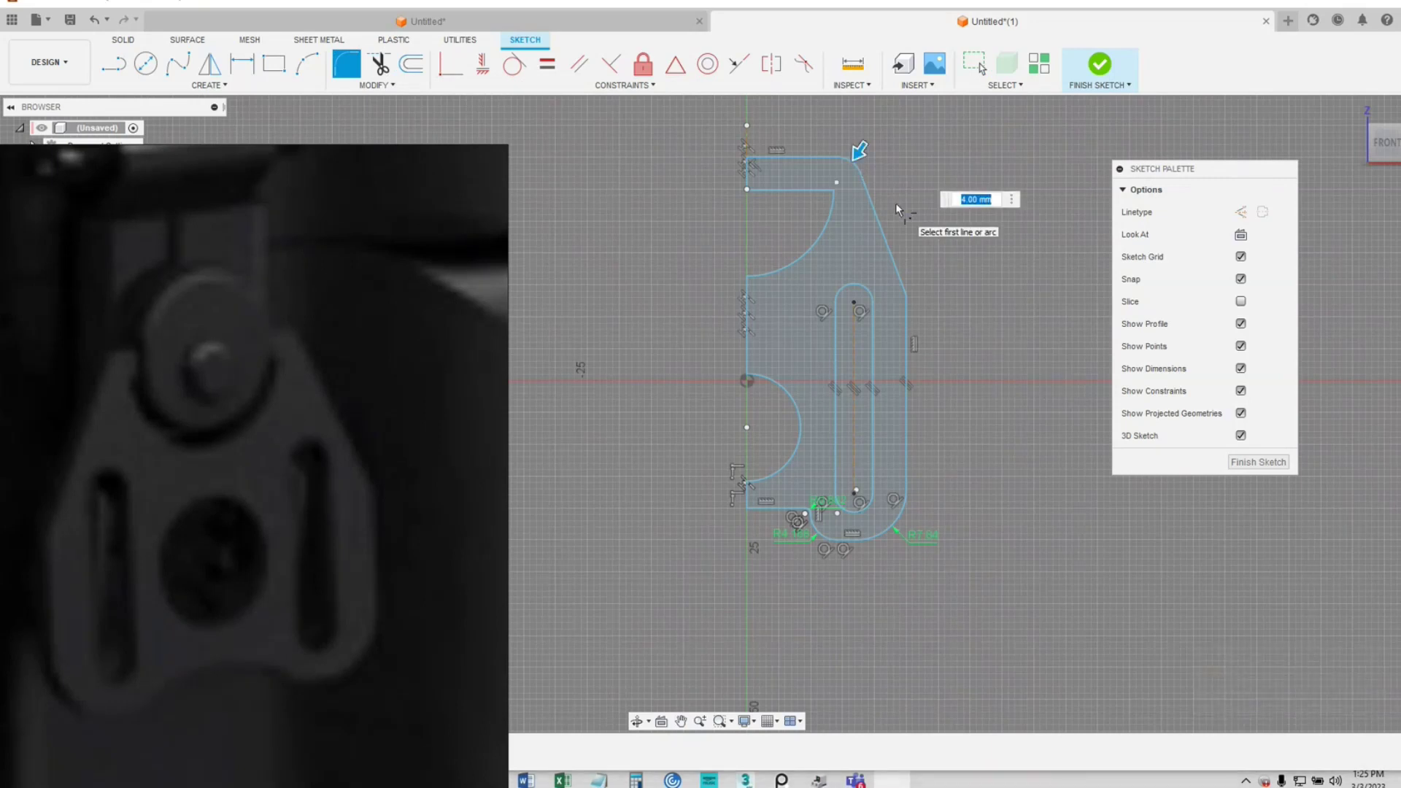
{"action": "key", "text": "Return"}
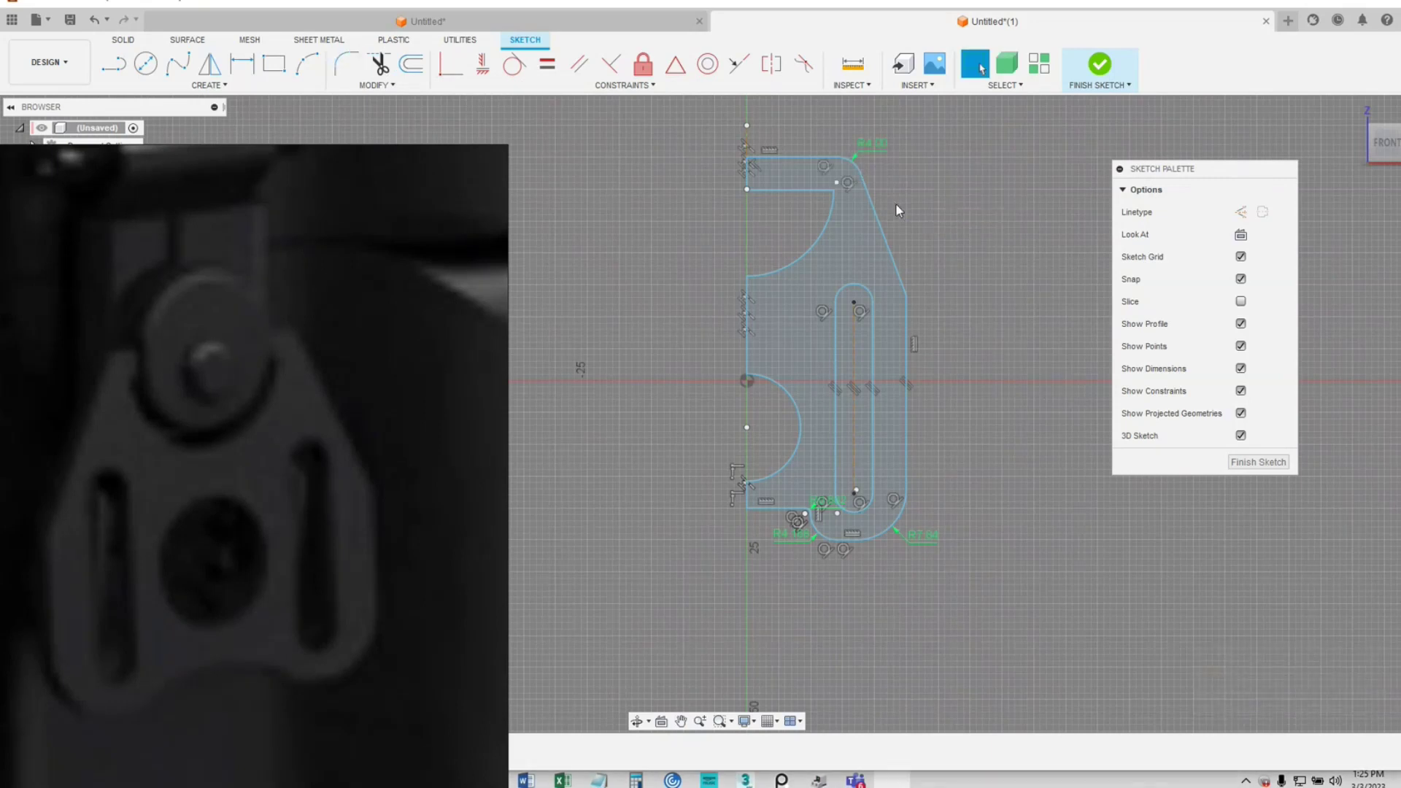
- Fillet the corner between the sloped edge and the plate's vertical right edge with a radius of about 13 mm
{"action": "right_click", "coordinate": [992, 213]}
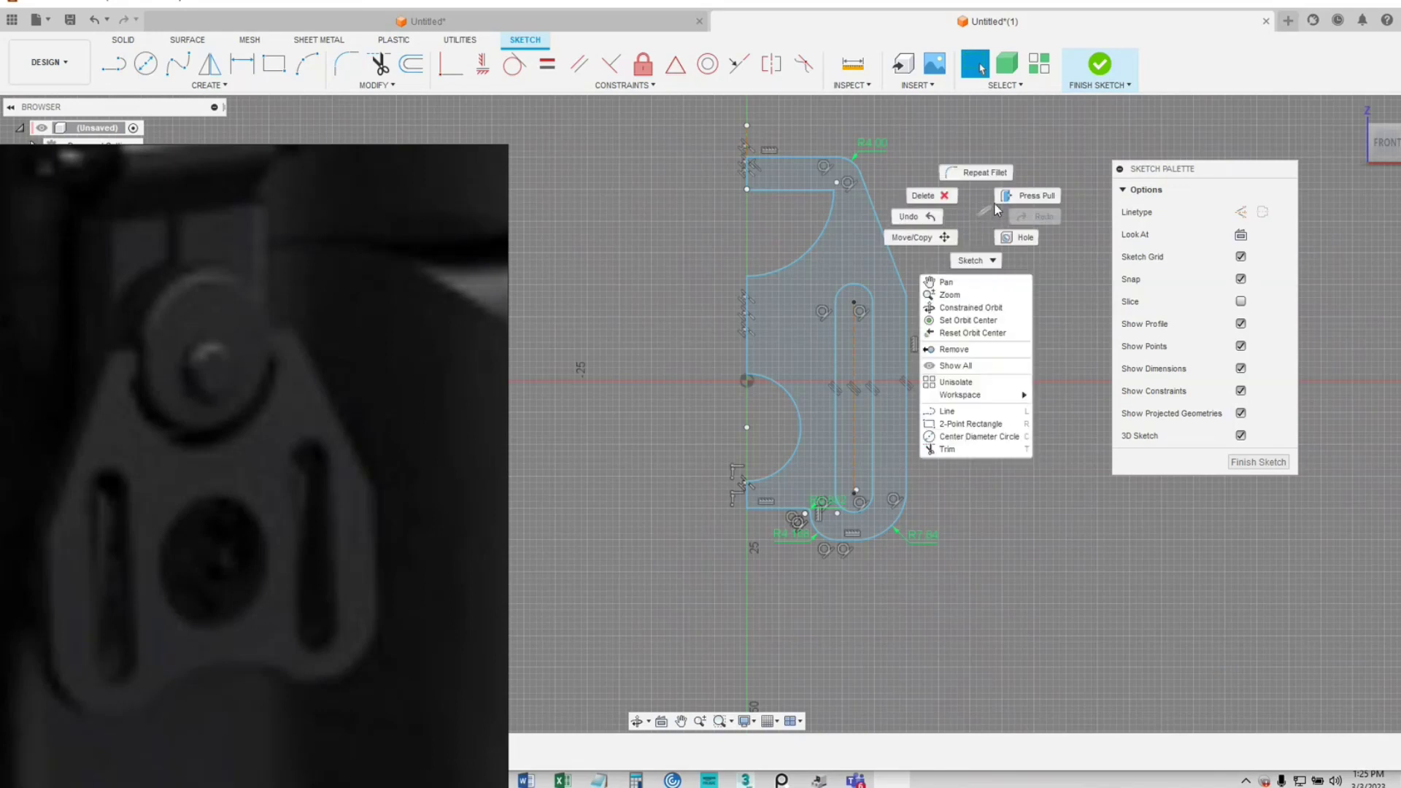
{"action": "left_click", "coordinate": [984, 172]}
{"action": "left_click", "coordinate": [907, 297]}
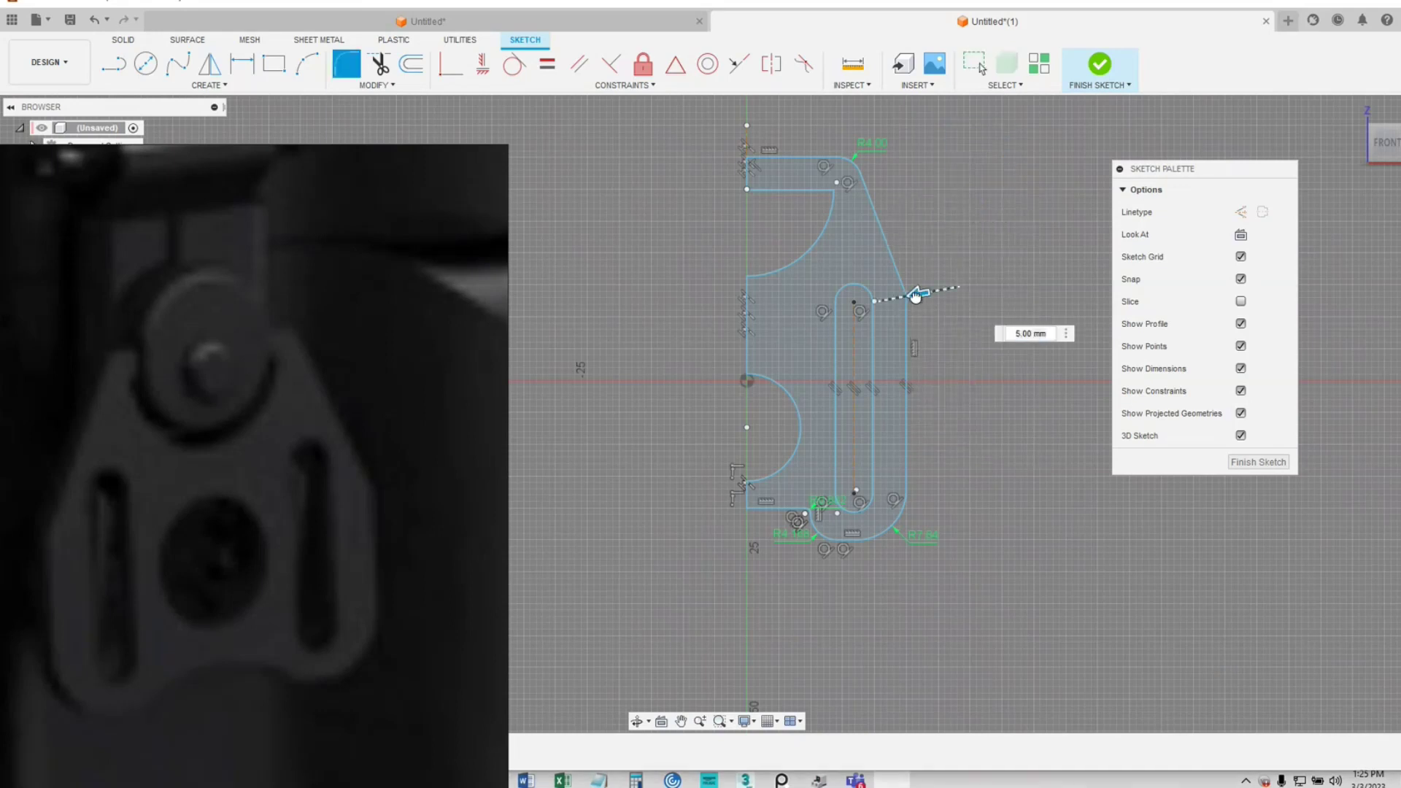
{"action": "type", "text": "4"}
{"action": "key", "text": "Return"}
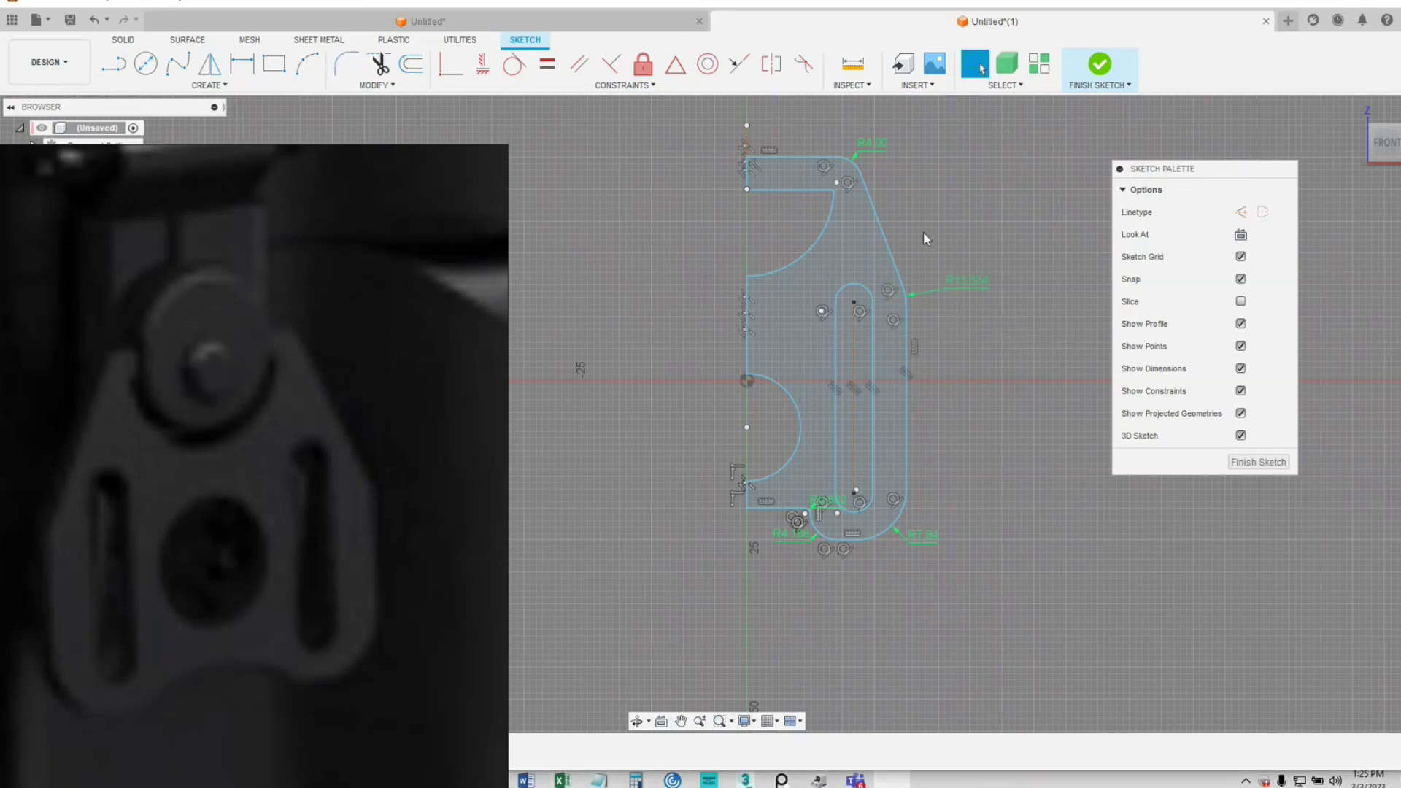
- Fillet the half-disc cut-out's upper right corner with a radius of about 2.2 mm
{"action": "right_click", "coordinate": [933, 235]}
{"action": "left_click", "coordinate": [928, 191]}
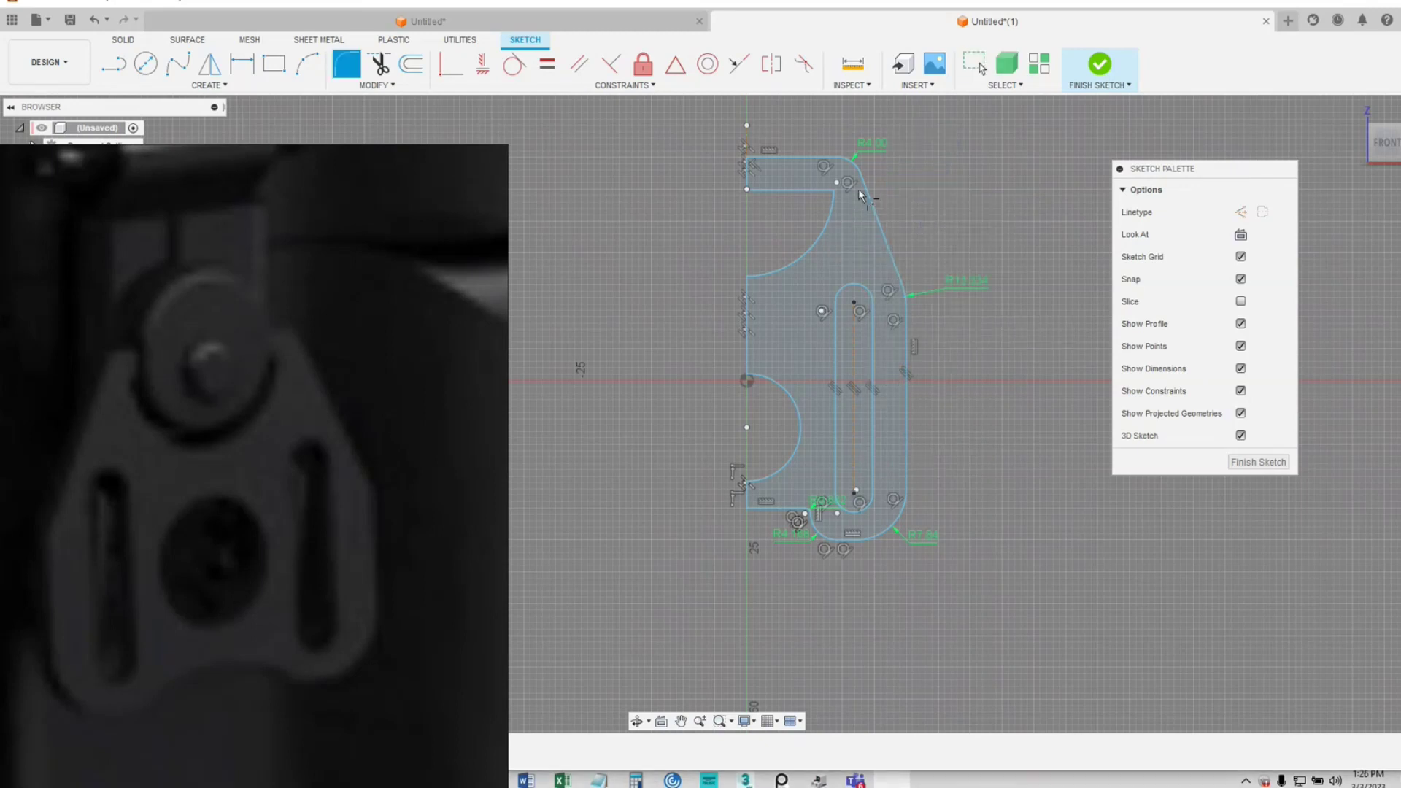
{"action": "left_click", "coordinate": [836, 195]}
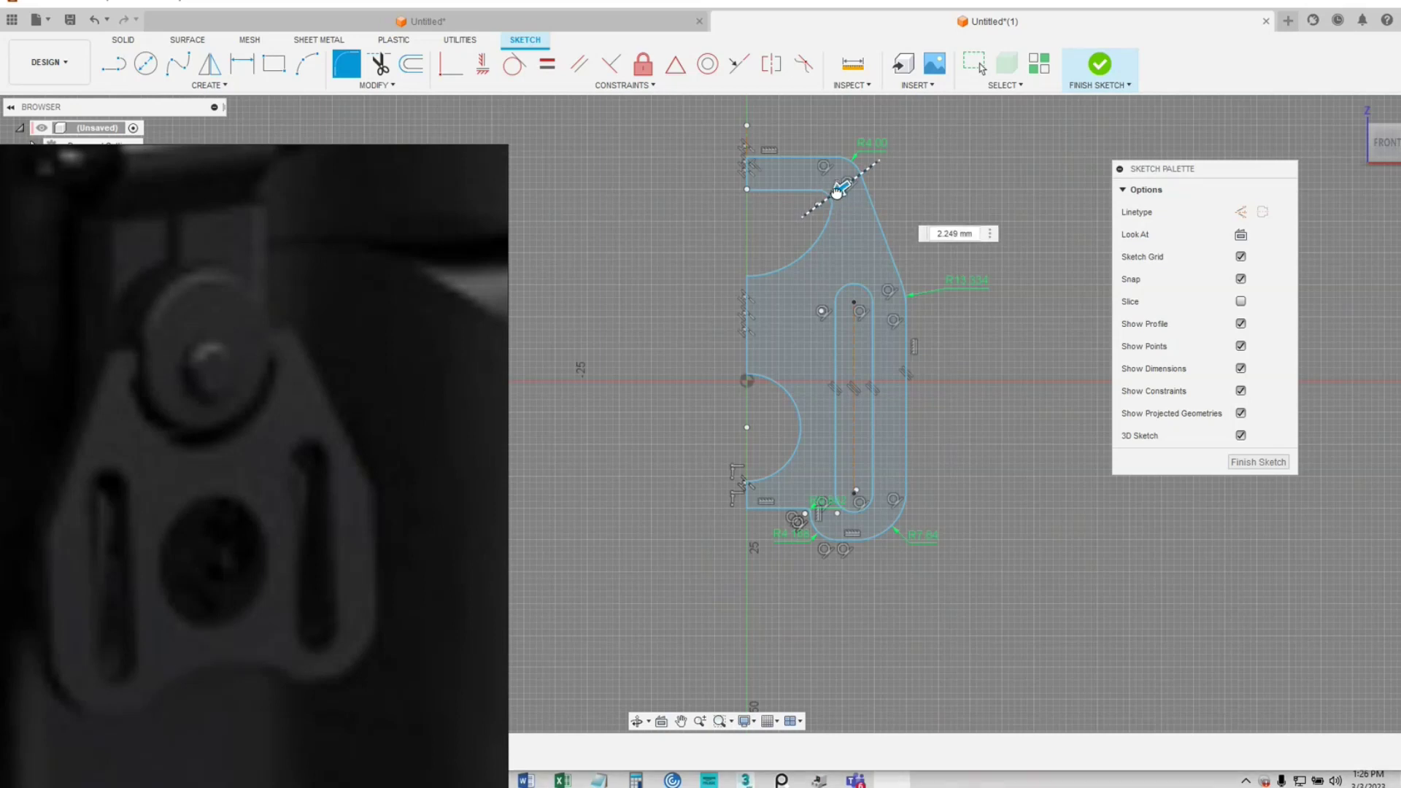
{"action": "type", "text": "4"}
{"action": "key", "text": "Return"}
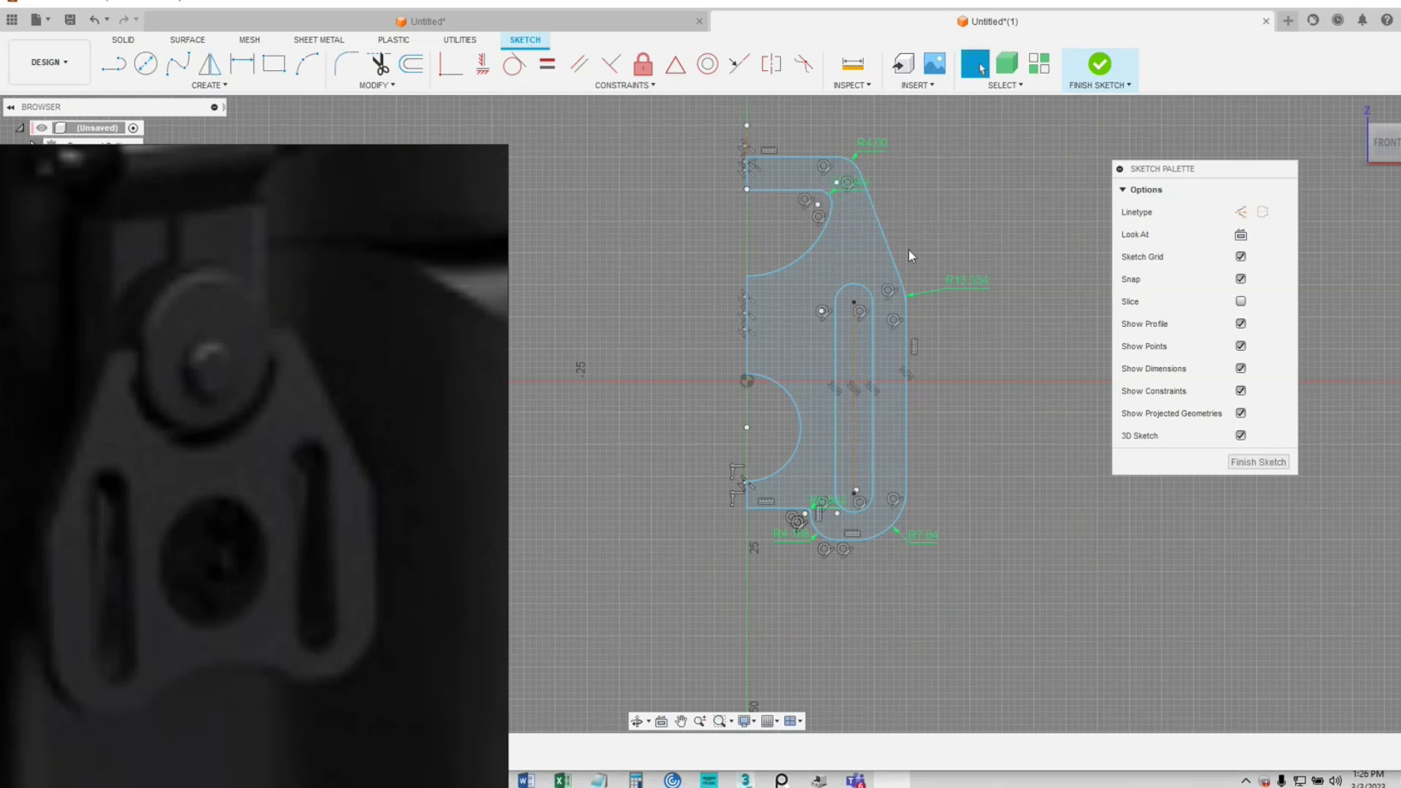
{"action": "middle_click_drag", "start_coordinate": [958, 502], "coordinate": [971, 500]}
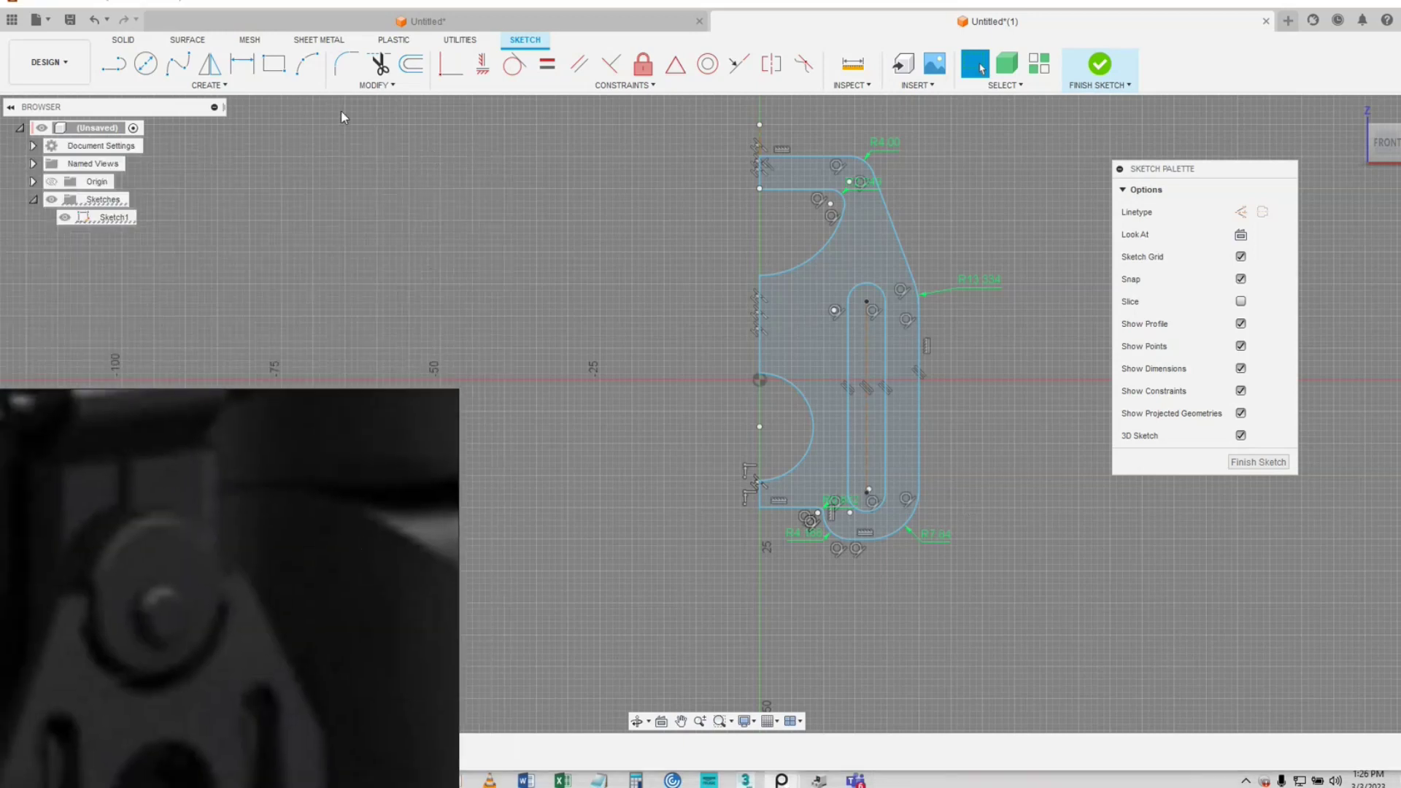
{"action": "left_click", "coordinate": [376, 86]}
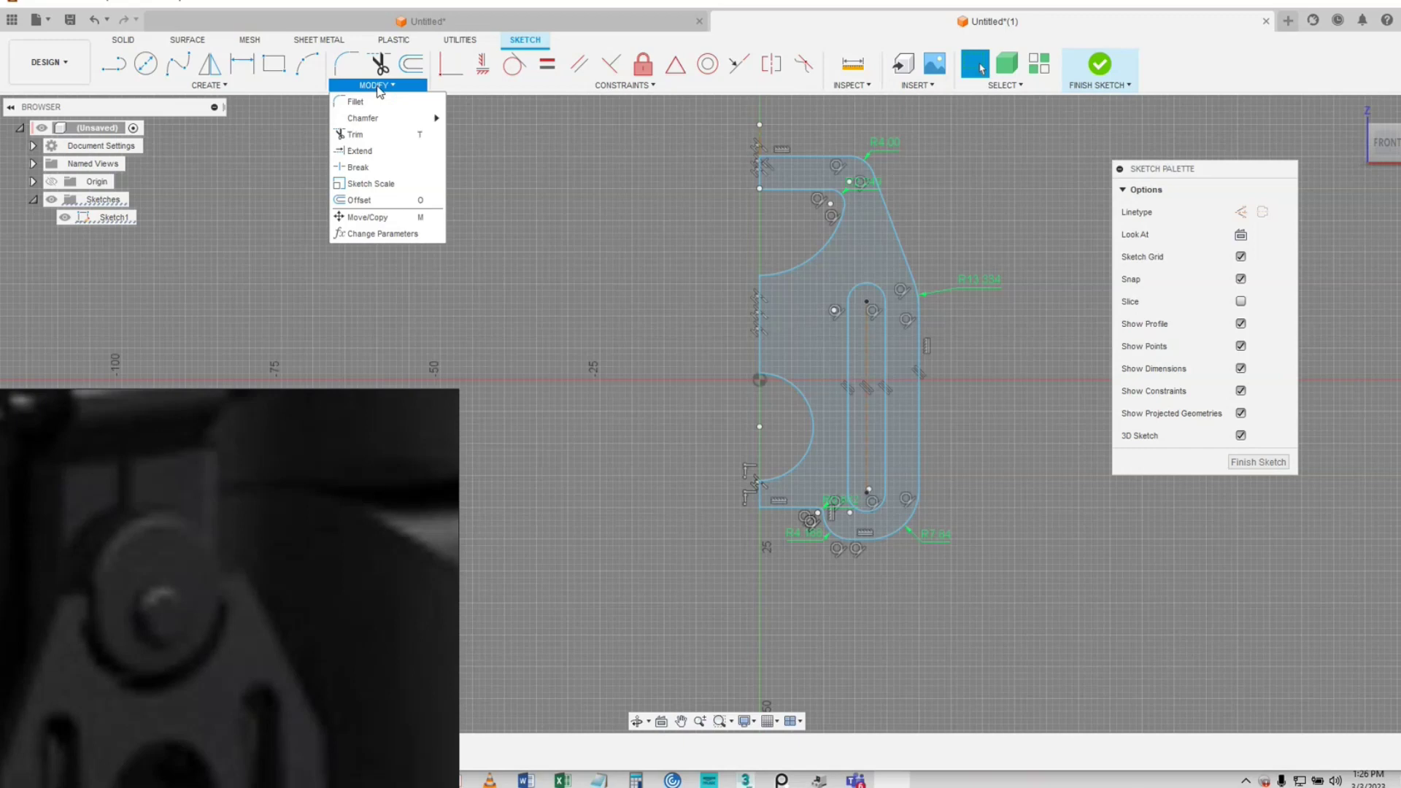
{"action": "left_click", "coordinate": [224, 87]}
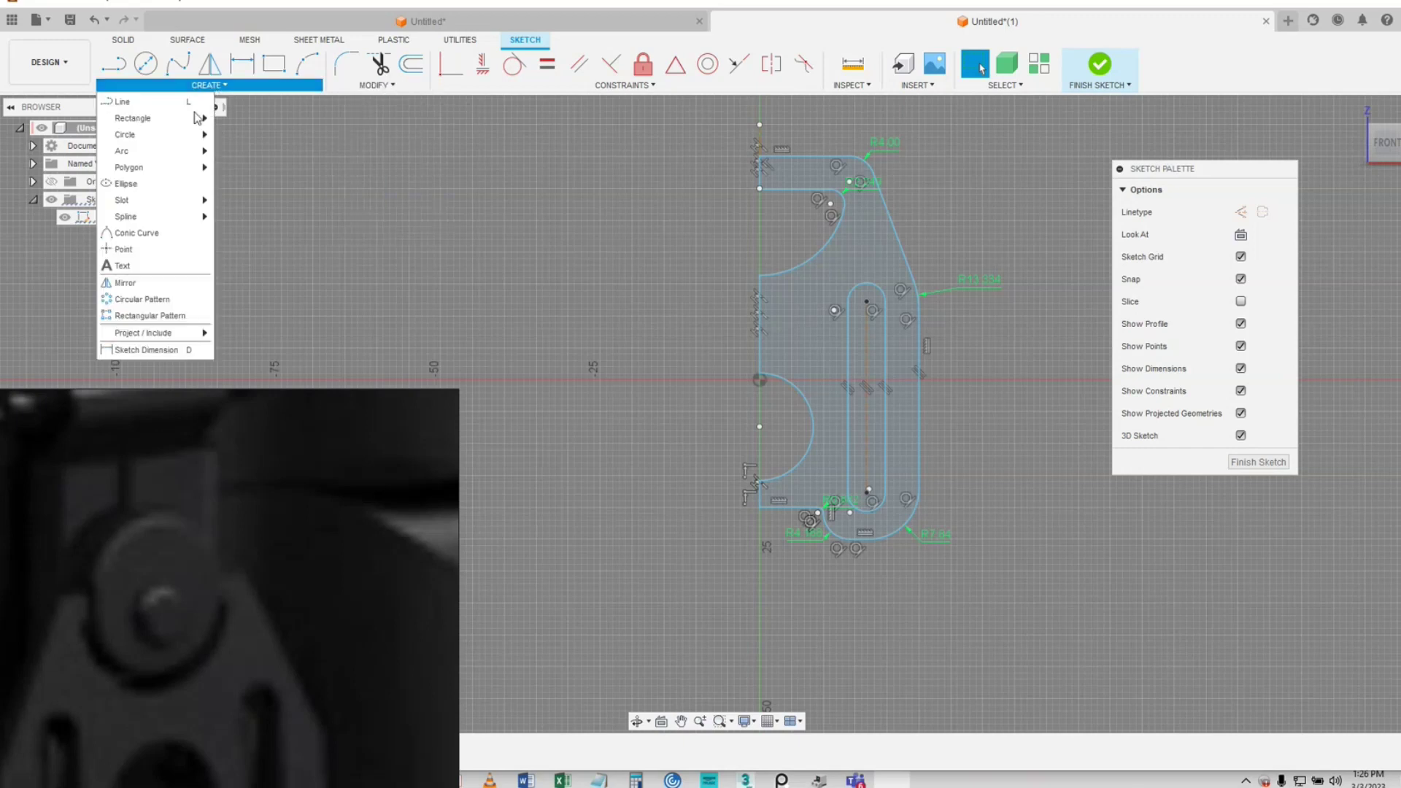
{"action": "left_click", "coordinate": [137, 283]}
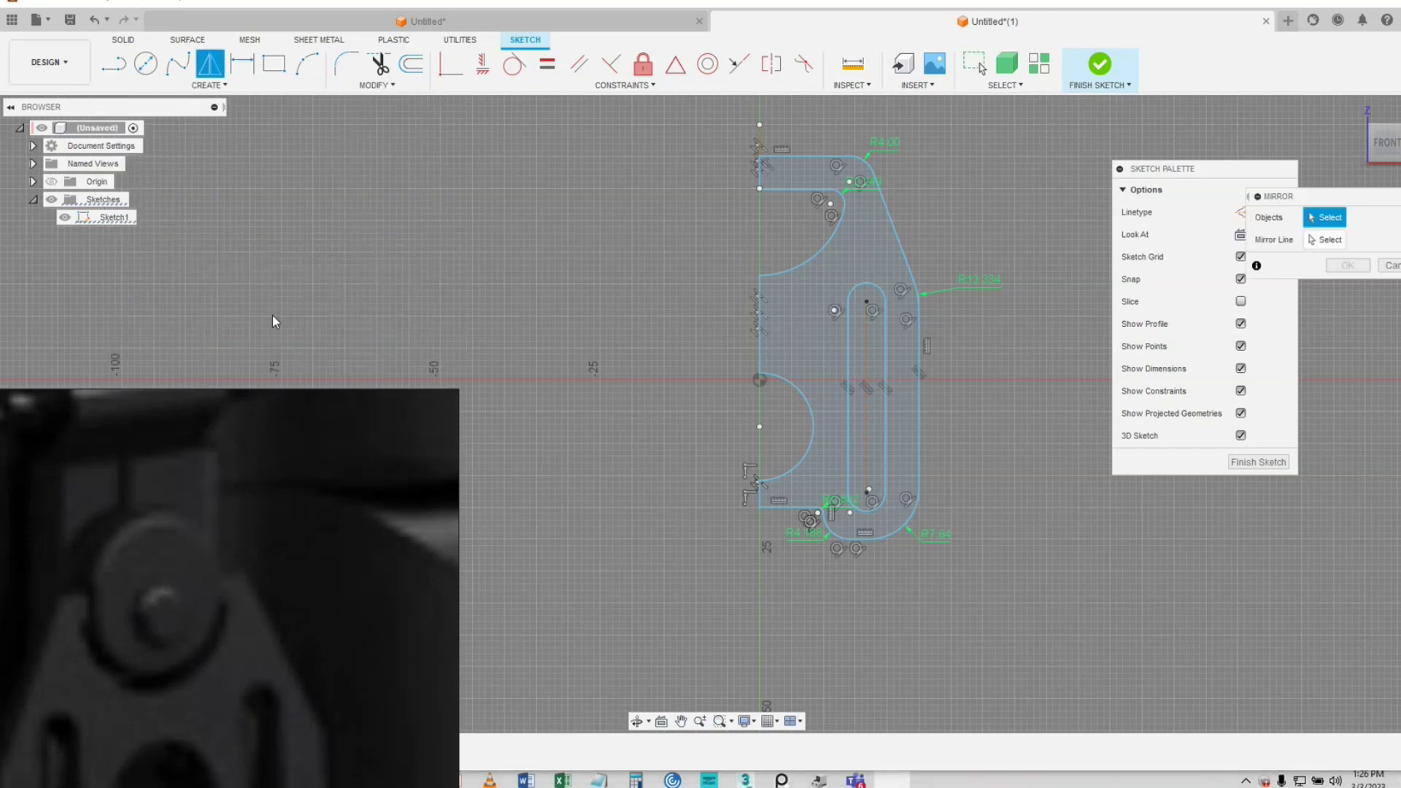
{"action": "double_click", "coordinate": [910, 269]}
{"action": "double_click", "coordinate": [888, 346]}
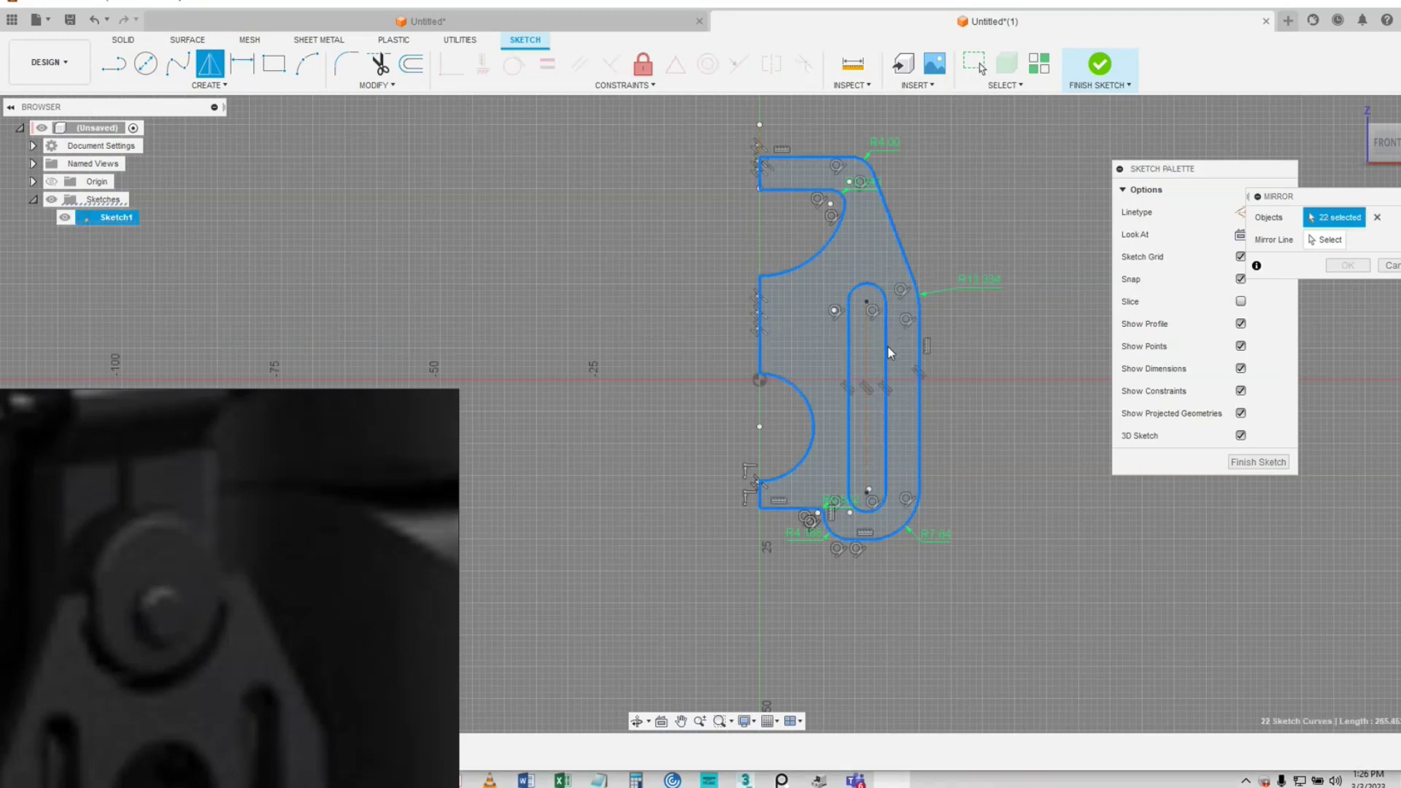
{"action": "left_click", "coordinate": [1338, 244]}
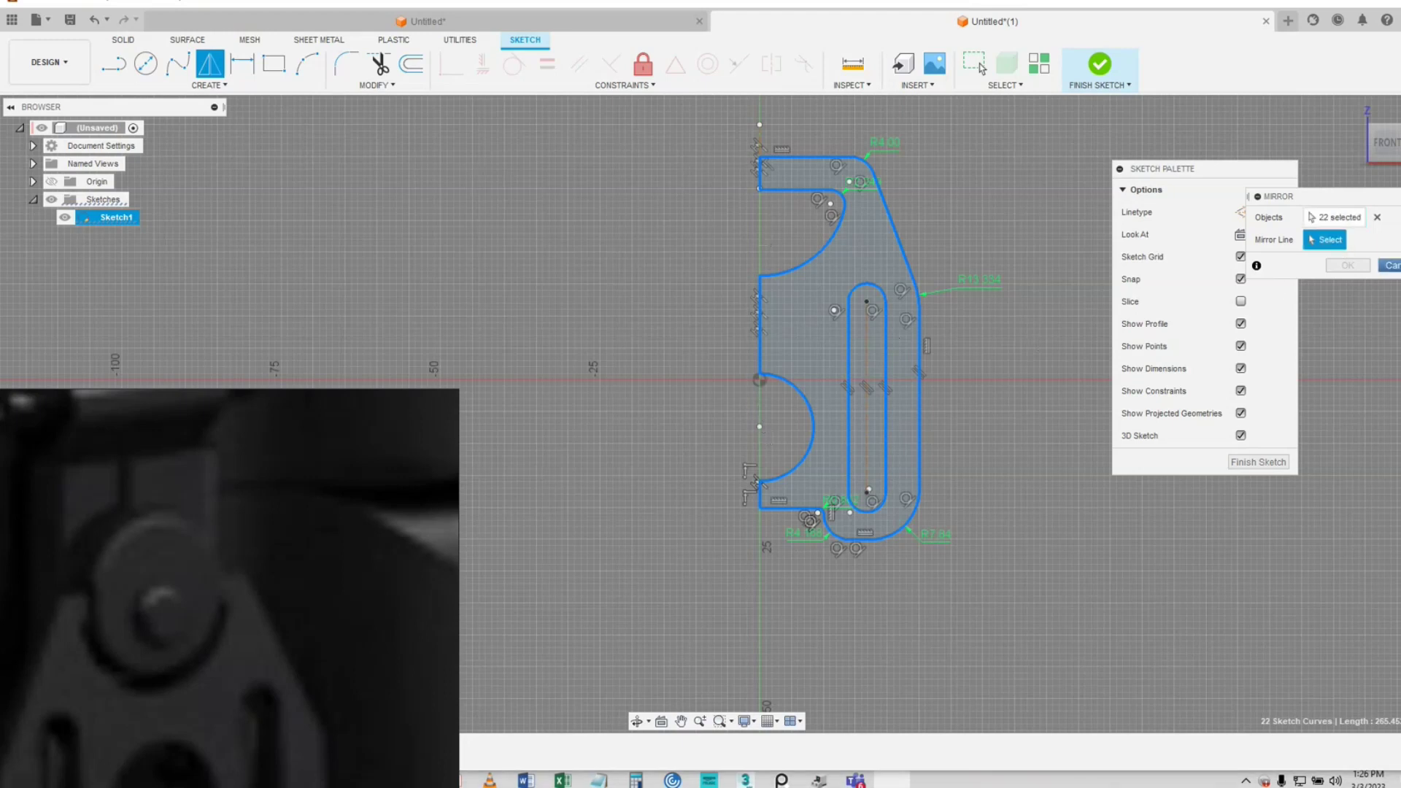
{"action": "left_click", "coordinate": [1391, 265]}
- Draw a vertical line along the half plate's centreline, extending past its top and bottom edges
{"action": "key", "text": "l"}
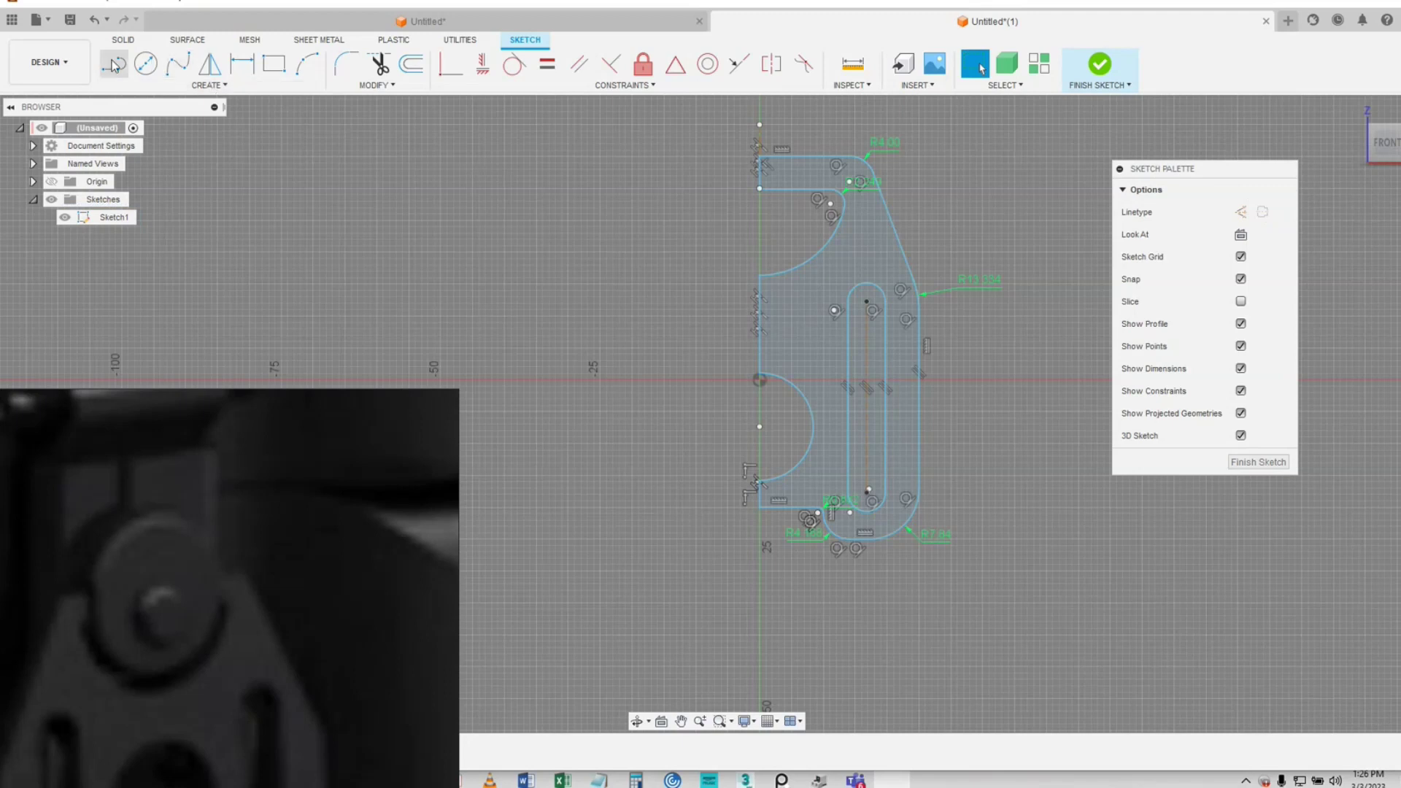
{"action": "left_click", "coordinate": [761, 104]}
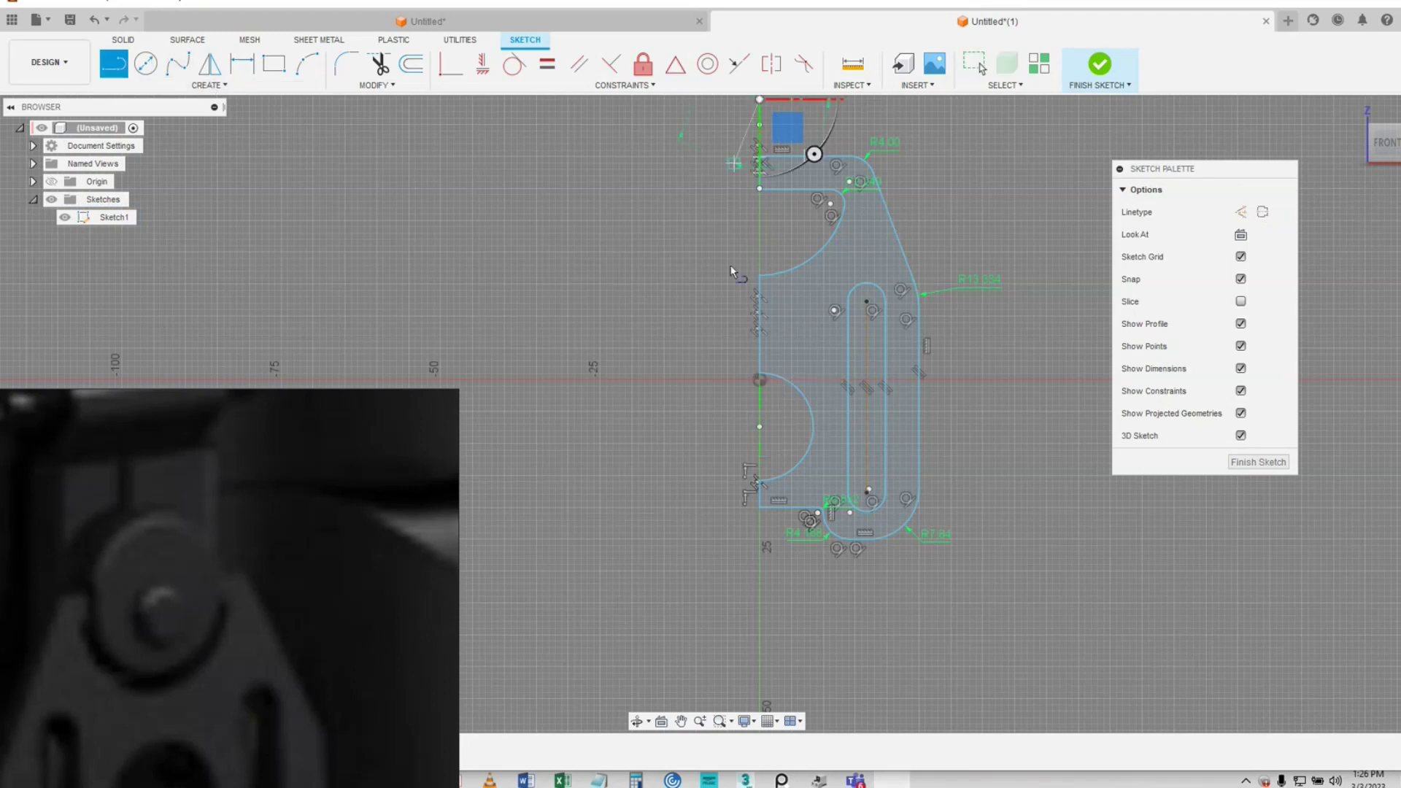
{"action": "left_click", "coordinate": [761, 588]}
{"action": "right_click", "coordinate": [761, 589]}
{"action": "left_click", "coordinate": [825, 591]}
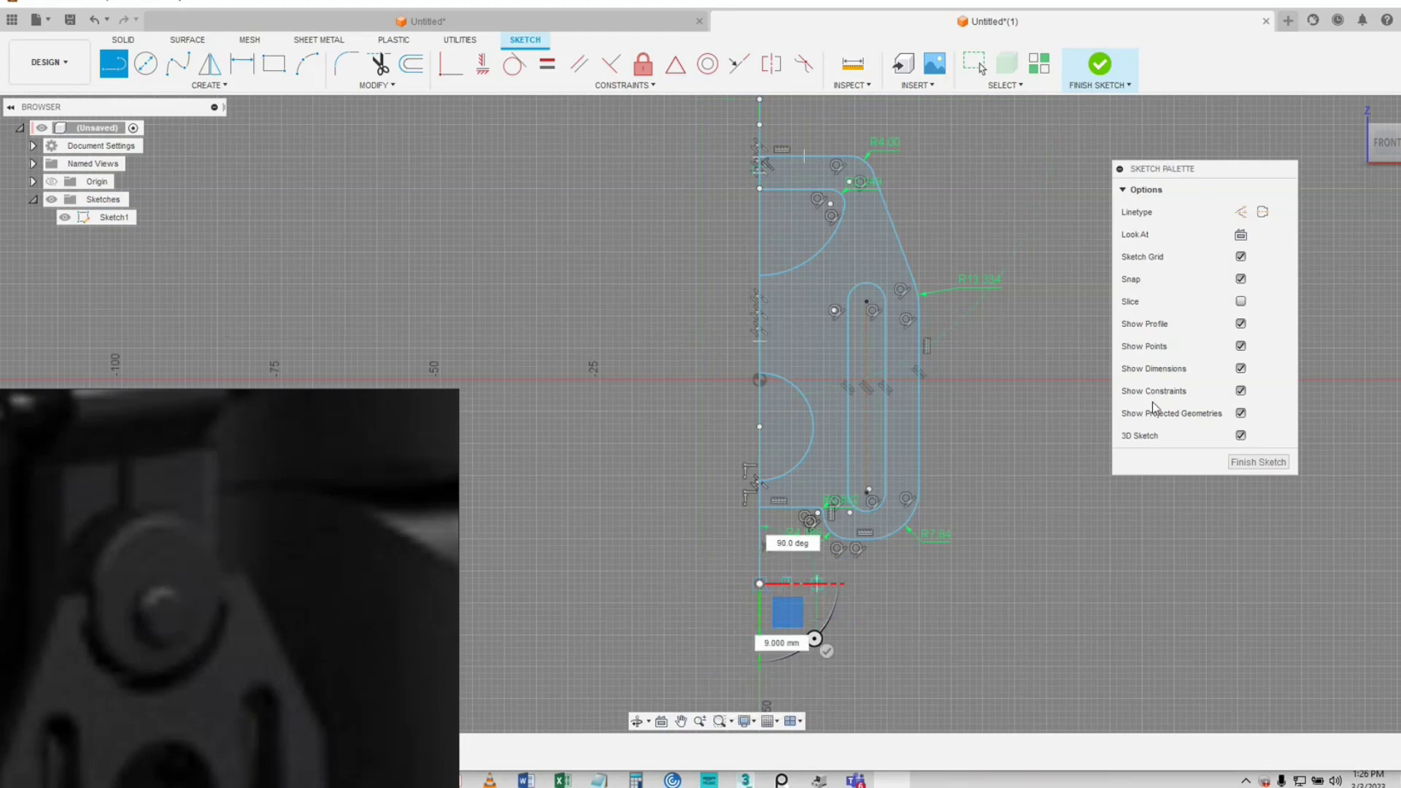
- Turn on the construction linetype and remove the newly drawn normal line along the centreline
{"action": "left_click", "coordinate": [1241, 212]}
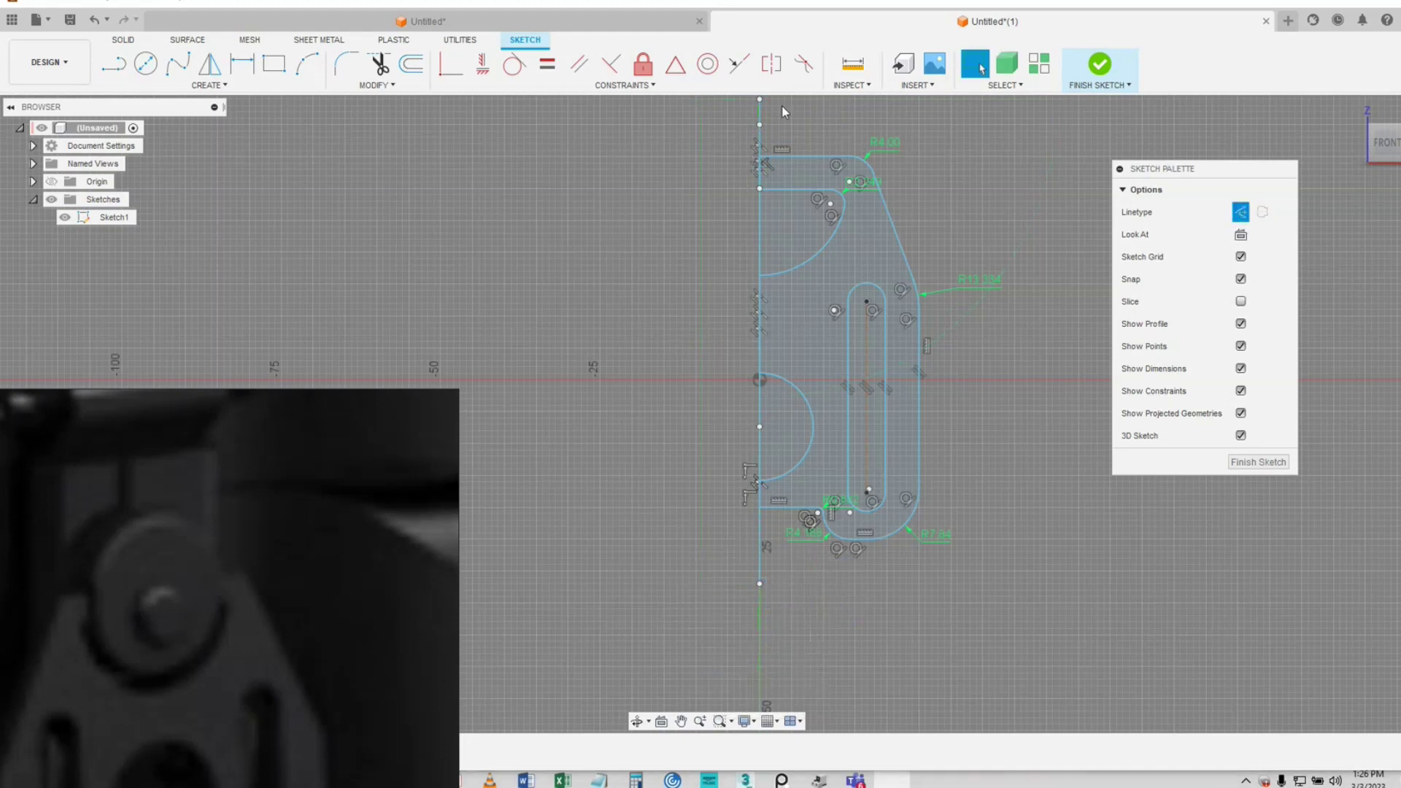
{"action": "left_click", "coordinate": [761, 138]}
{"action": "left_click", "coordinate": [1241, 212]}
{"action": "left_click", "coordinate": [1242, 213]}
{"action": "left_click", "coordinate": [1040, 214]}
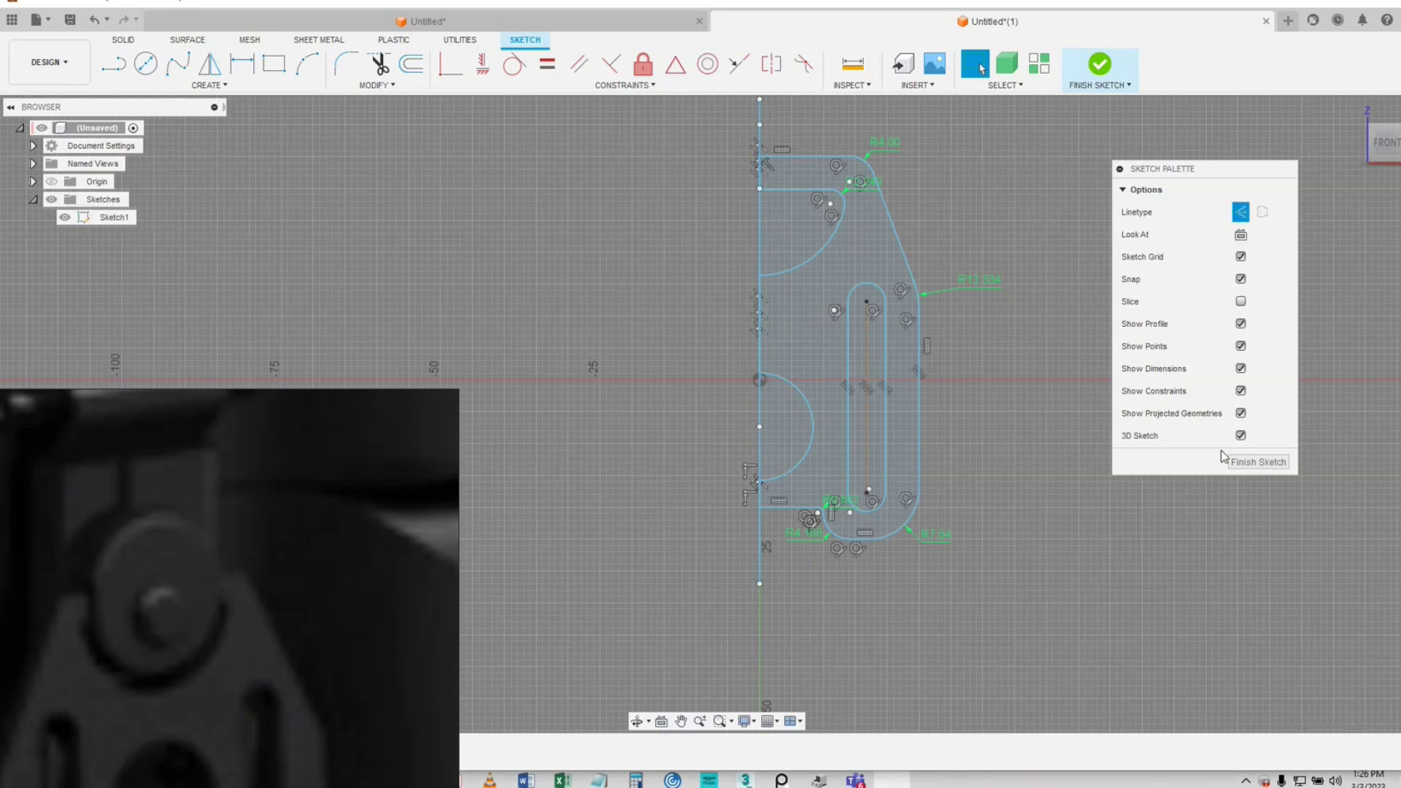
{"action": "left_click", "coordinate": [760, 140]}
{"action": "key", "text": "x"}
{"action": "scroll", "coordinate": [746, 160], "scroll_direction": "up", "scroll_amount": 10}
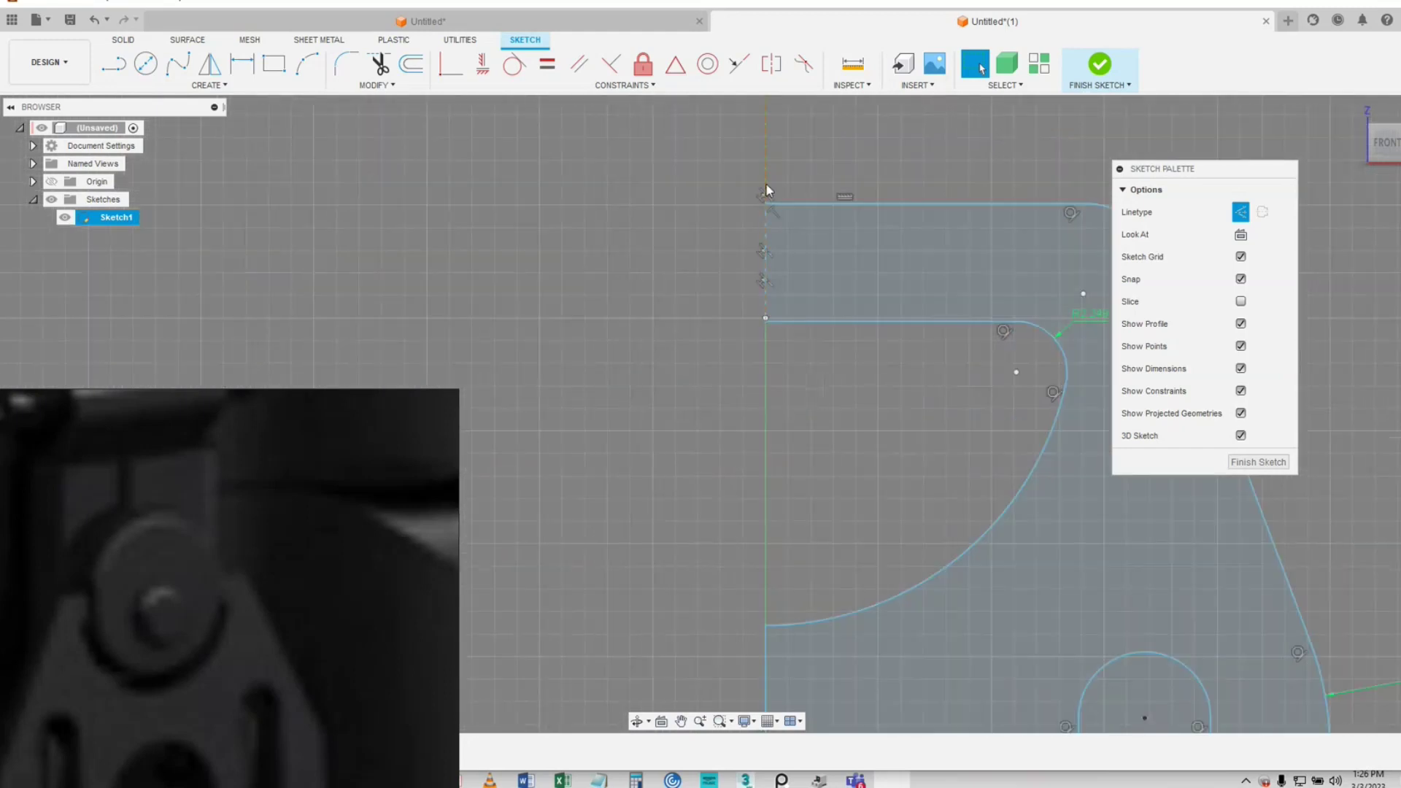
{"action": "scroll", "coordinate": [773, 187], "scroll_direction": "down", "scroll_amount": 2}
{"action": "scroll", "coordinate": [743, 339], "scroll_direction": "down", "scroll_amount": 3}
{"action": "mouse_move", "coordinate": [808, 592]}
{"action": "middle_mouse_down"}
{"action": "mouse_move", "coordinate": [737, 189]}
{"action": "mouse_move", "coordinate": [807, 361]}
{"action": "middle_mouse_up"}
{"action": "scroll", "coordinate": [672, 282], "scroll_direction": "up", "scroll_amount": 2}
{"action": "scroll", "coordinate": [672, 261], "scroll_direction": "down", "scroll_amount": 4}
{"action": "middle_click_drag", "start_coordinate": [657, 194], "coordinate": [686, 305]}
{"action": "scroll", "coordinate": [672, 283], "scroll_direction": "down", "scroll_amount": 1}
- Draw a vertical construction line about 76 mm long along the centreline, extending past the plate's top and bottom edges
{"action": "left_click", "coordinate": [113, 64]}
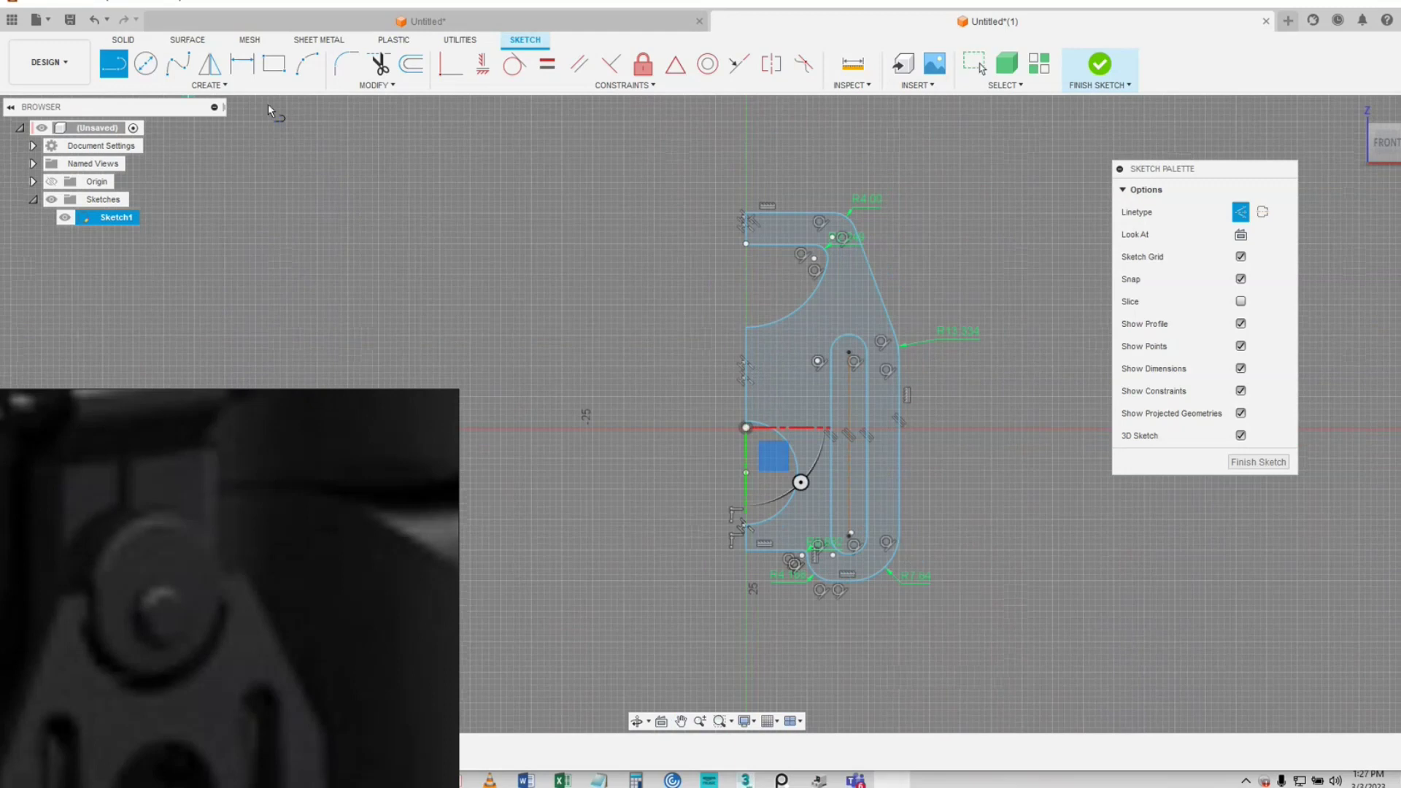
{"action": "left_click", "coordinate": [746, 146]}
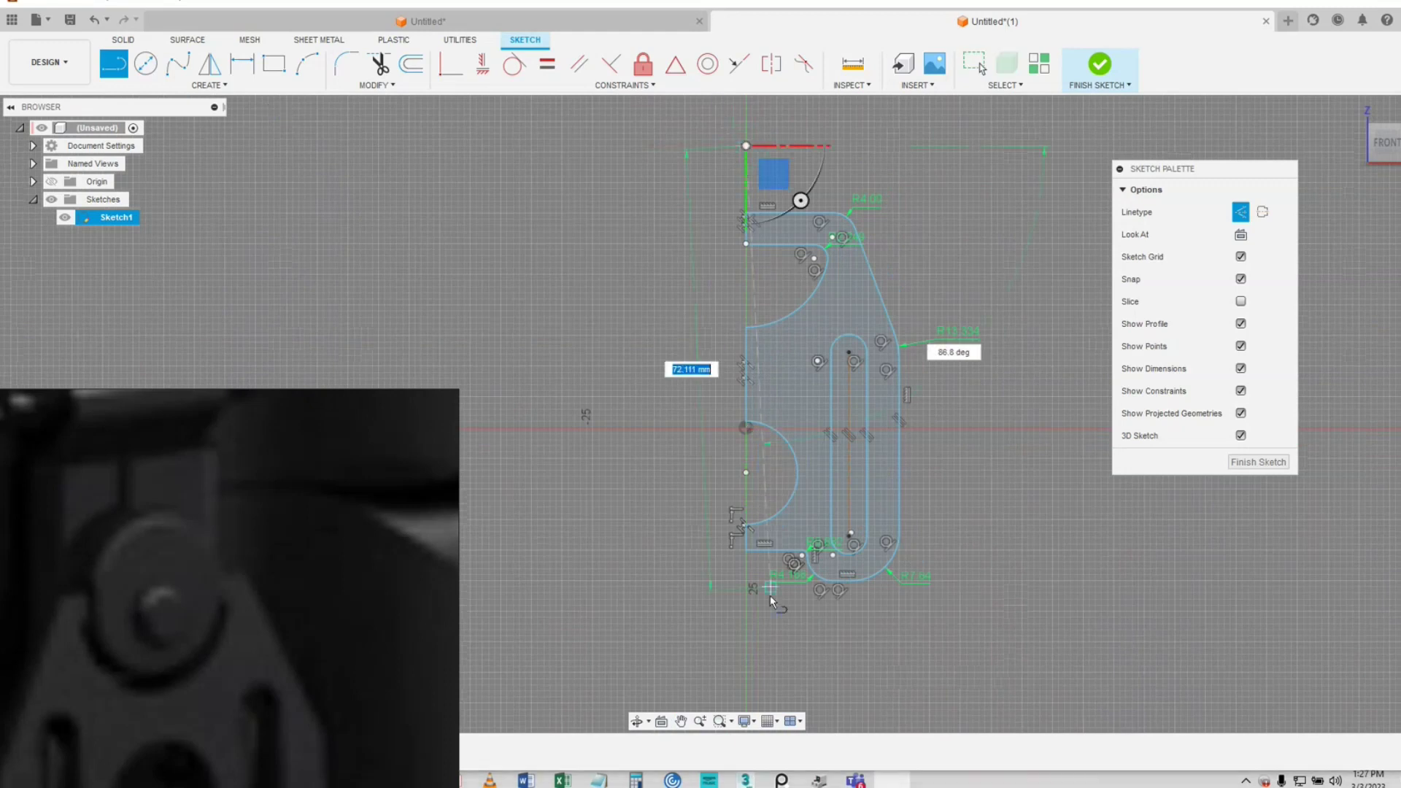
{"action": "left_click", "coordinate": [745, 614]}
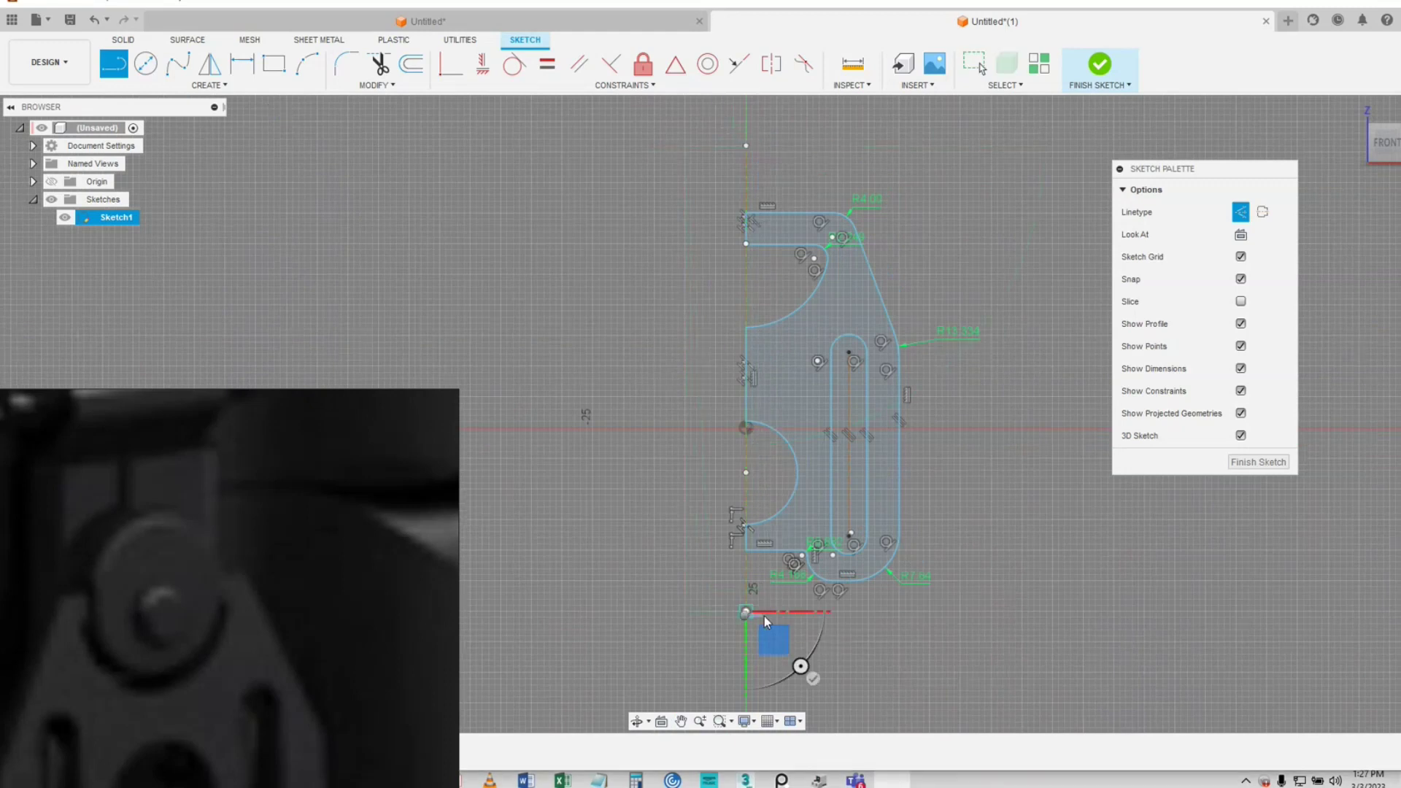
{"action": "right_click", "coordinate": [745, 615]}
{"action": "left_click", "coordinate": [813, 616]}
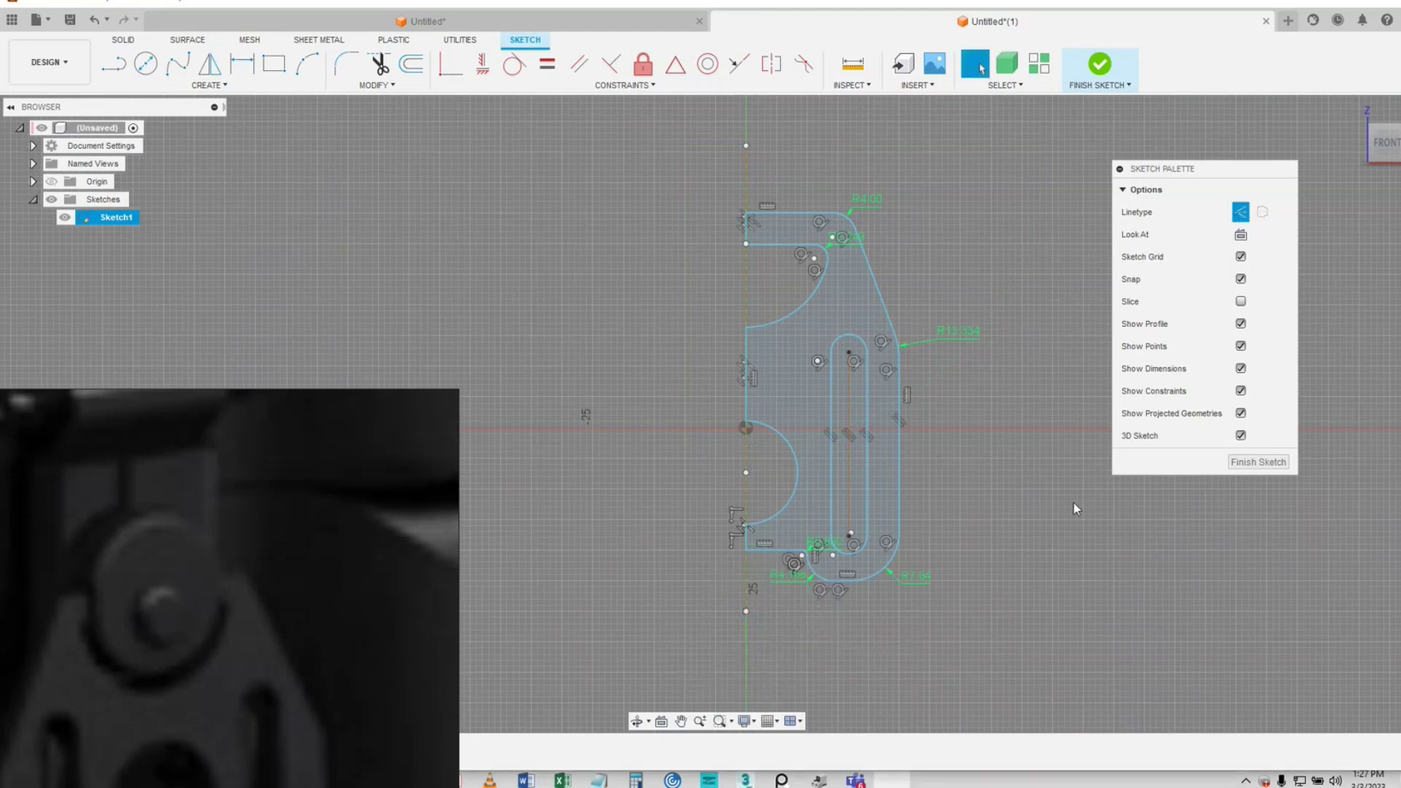
- Mirror the right half's outline and slot about the vertical construction line and finish the sketch
{"action": "left_click", "coordinate": [209, 85]}
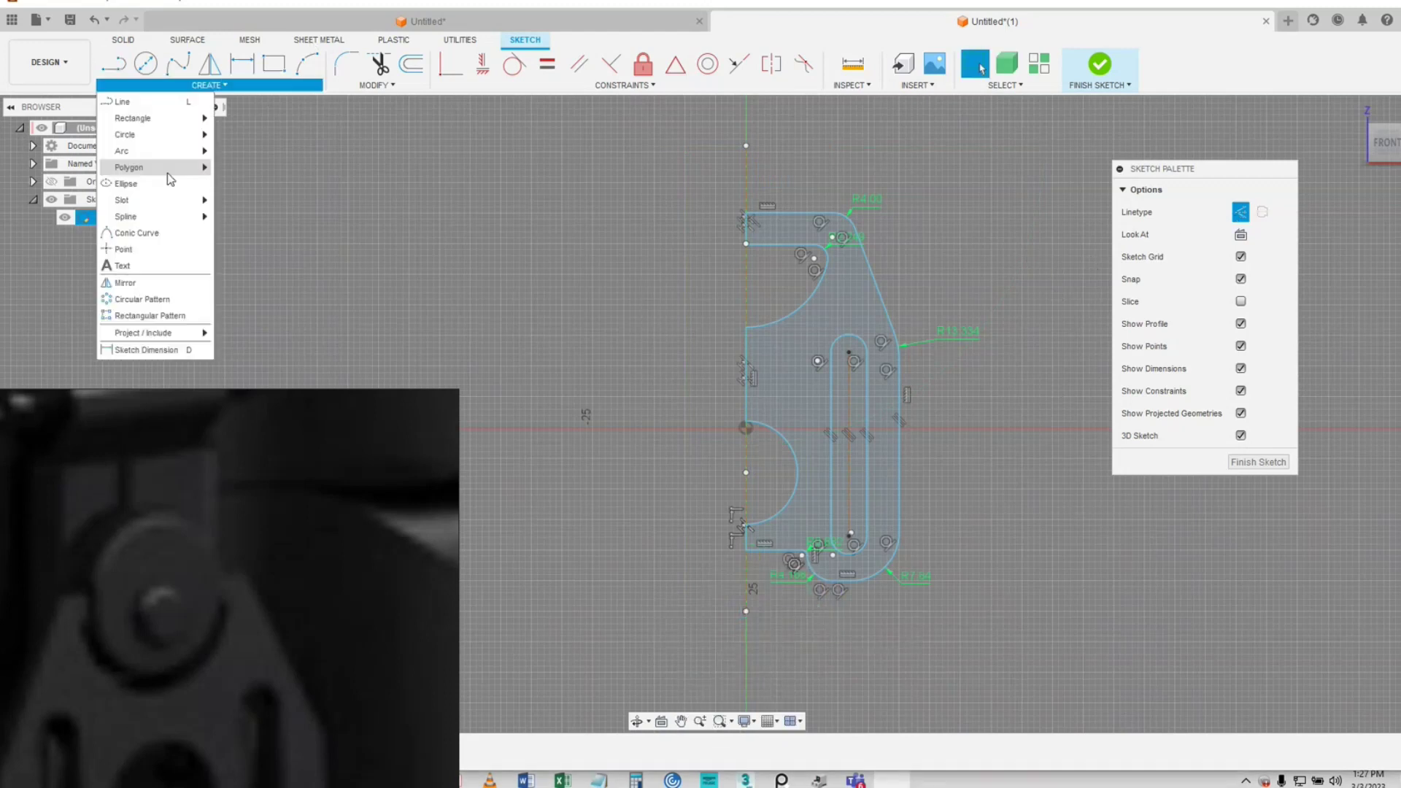
{"action": "left_click", "coordinate": [144, 284]}
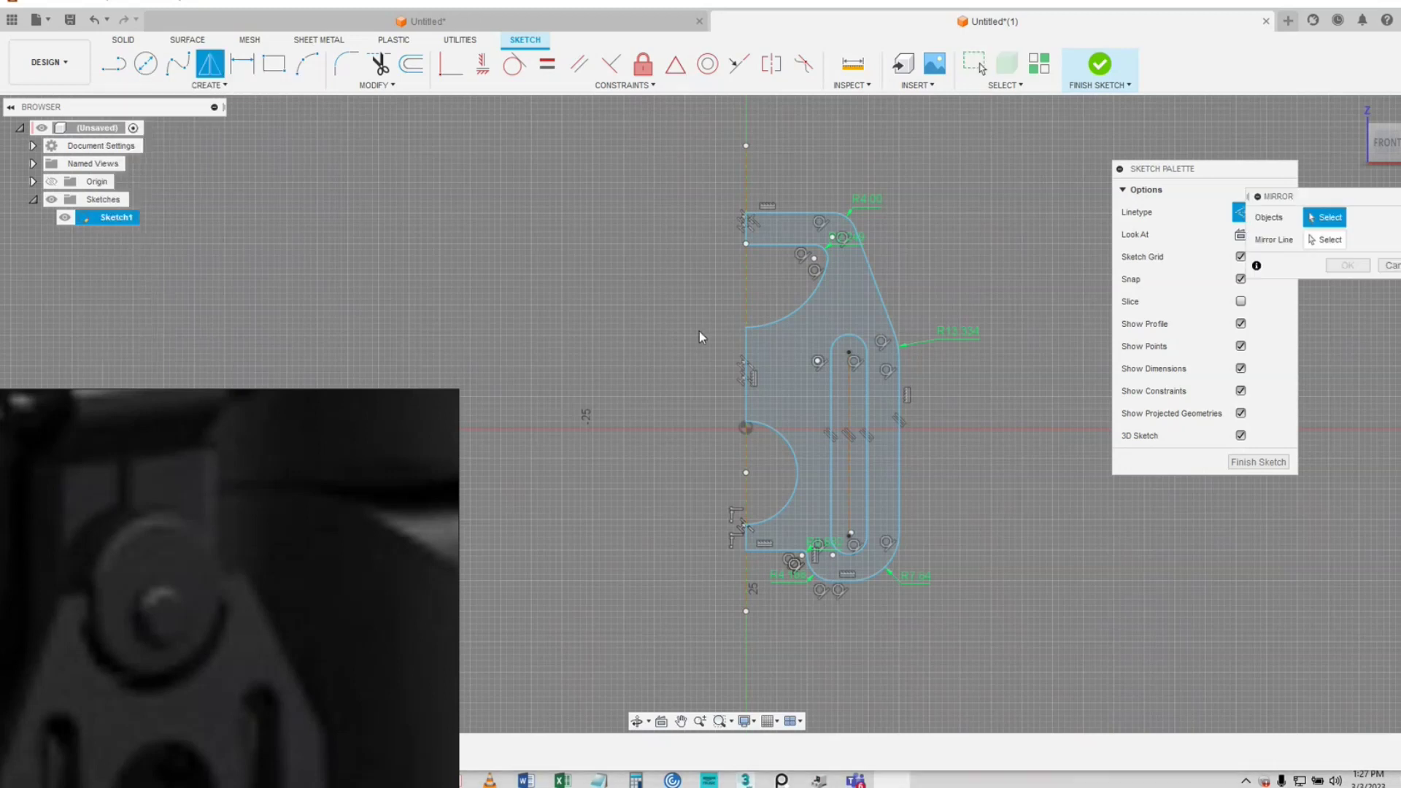
{"action": "double_click", "coordinate": [889, 327]}
{"action": "double_click", "coordinate": [862, 340]}
{"action": "left_click", "coordinate": [1327, 239]}
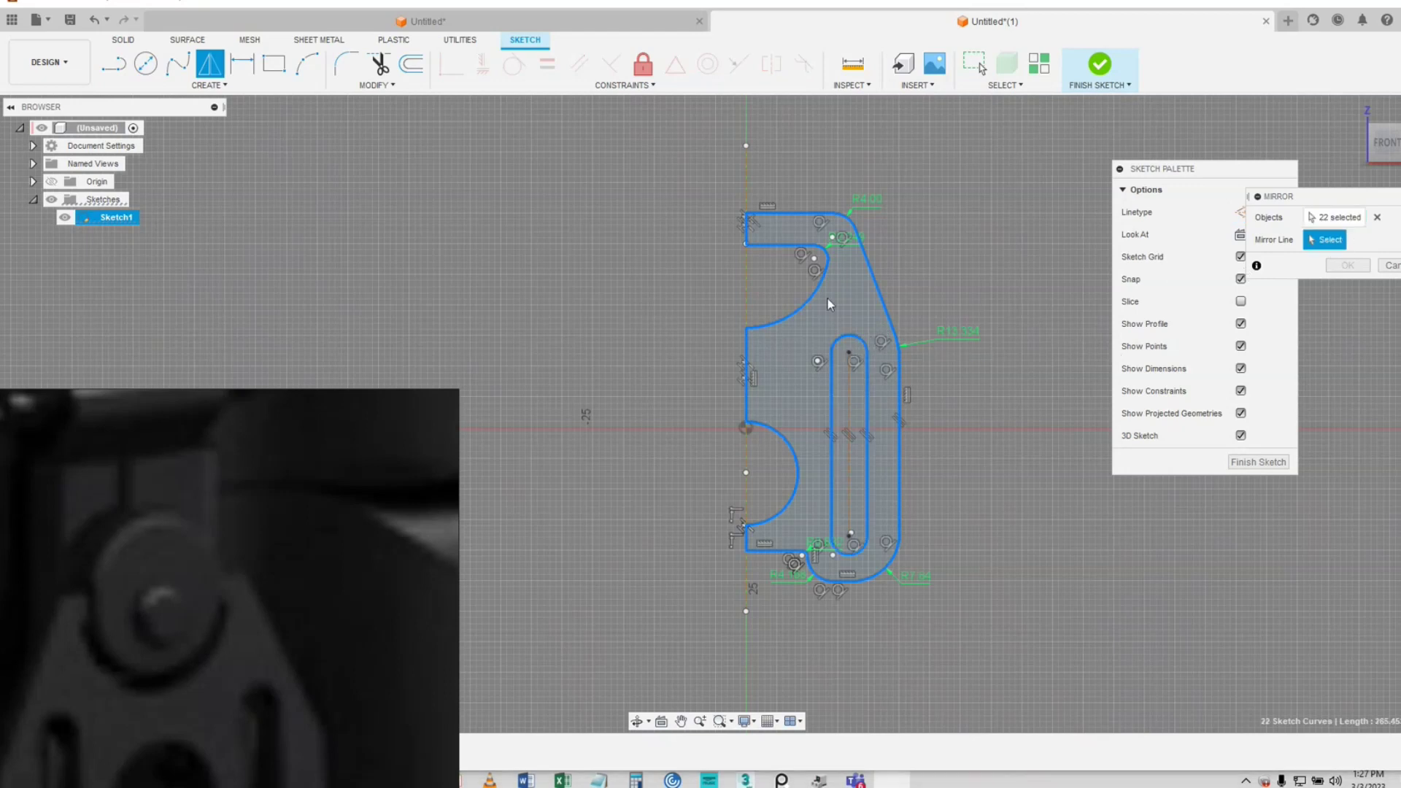
{"action": "left_click", "coordinate": [747, 292]}
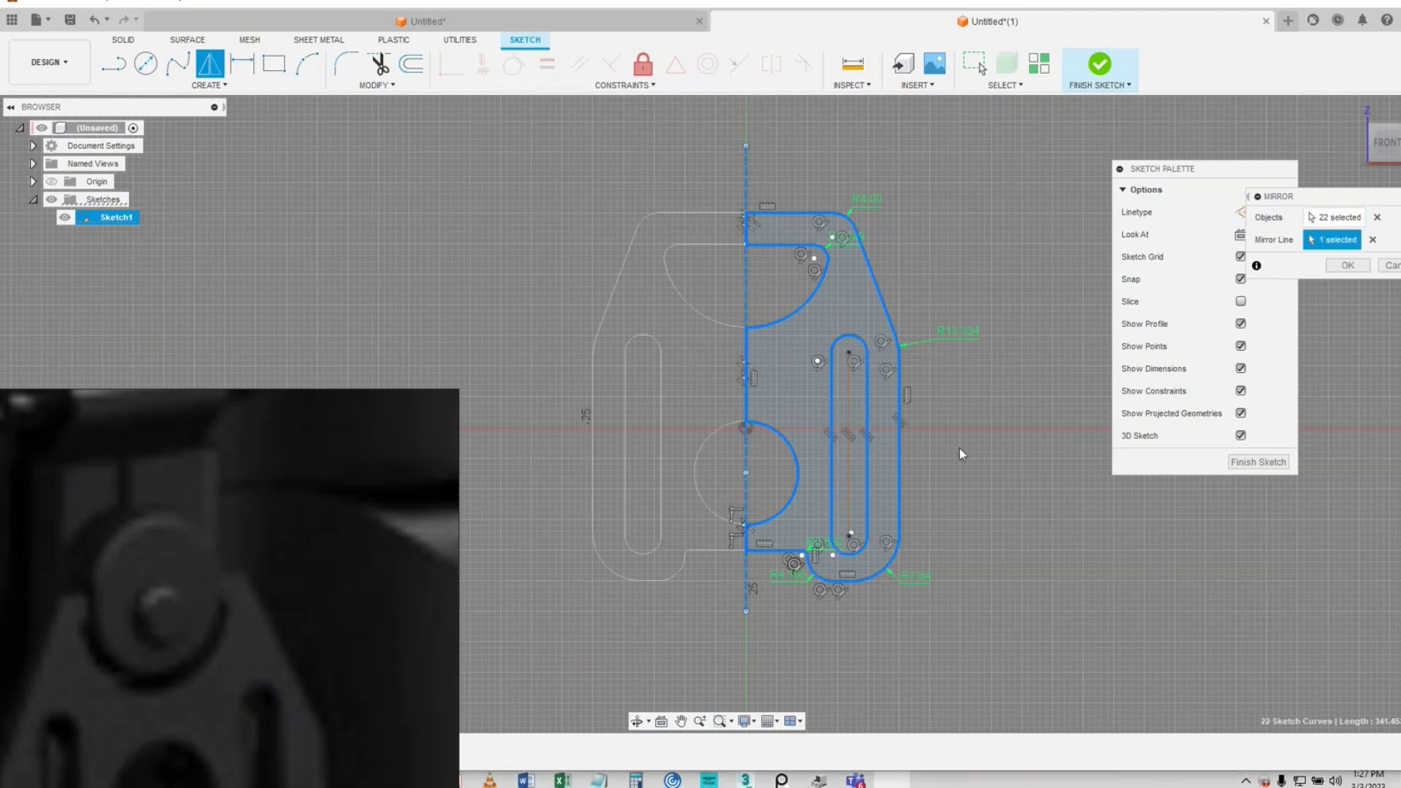
{"action": "left_click", "coordinate": [1241, 463]}
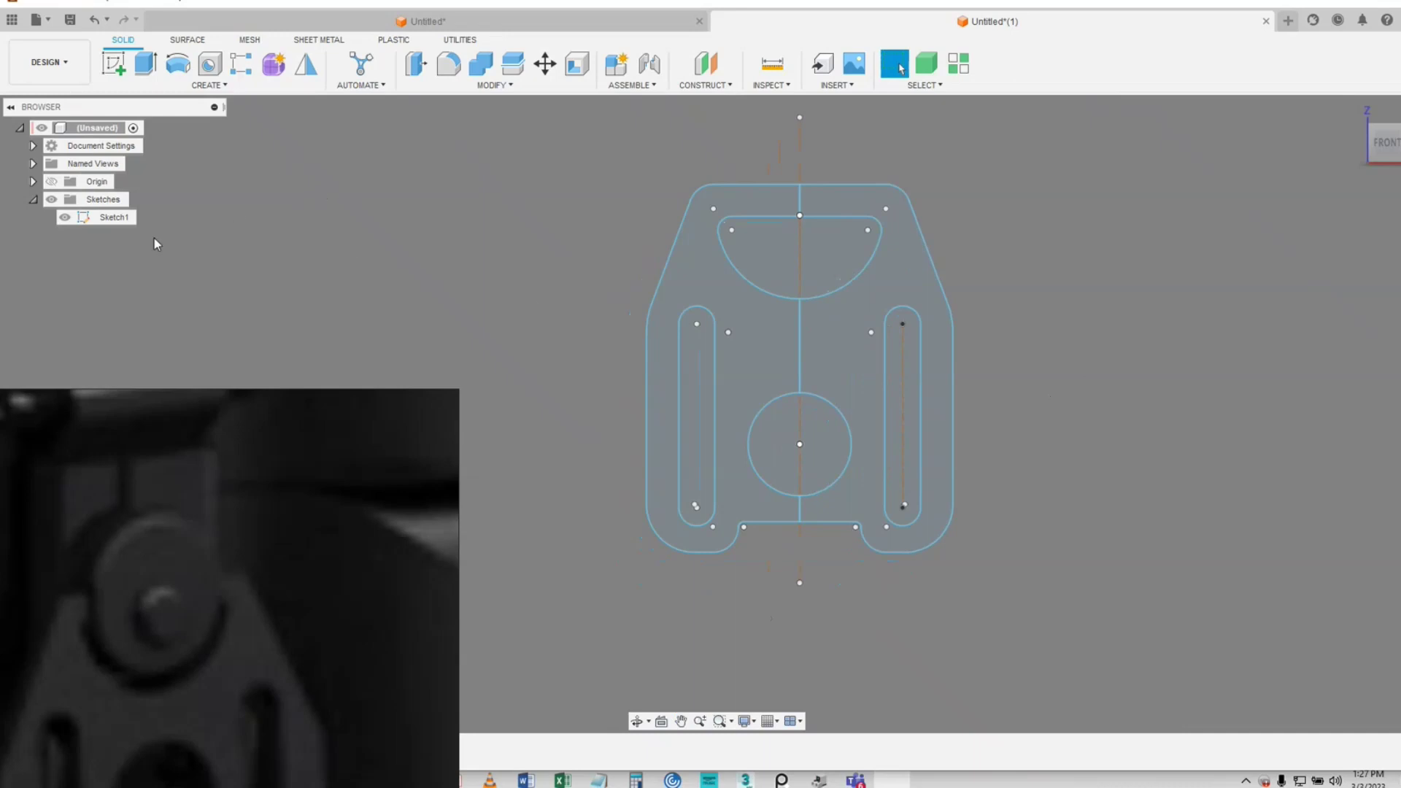
- Reopen the plate sketch for editing and delete the vertical construction line used for mirroring
{"action": "right_click", "coordinate": [111, 222]}
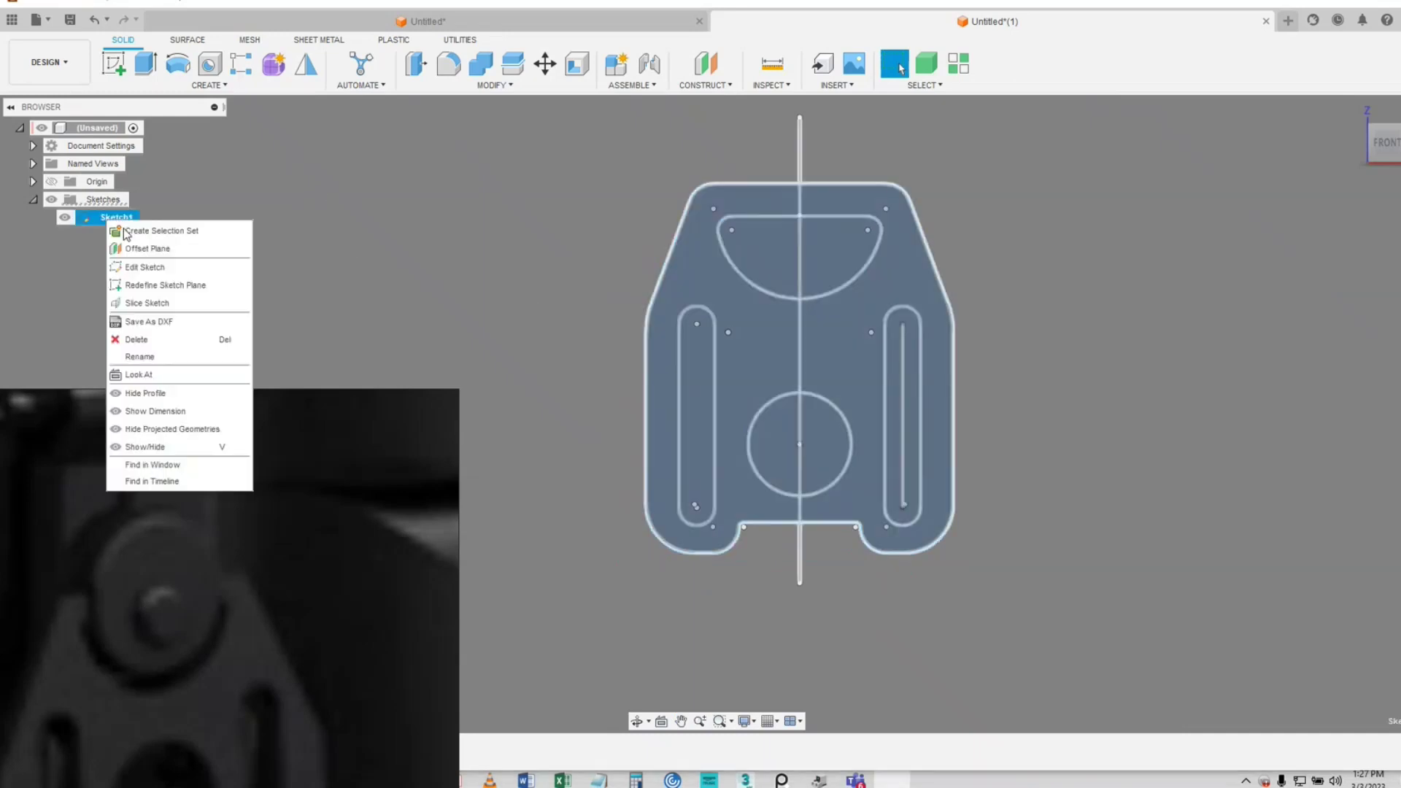
{"action": "left_click", "coordinate": [150, 268]}
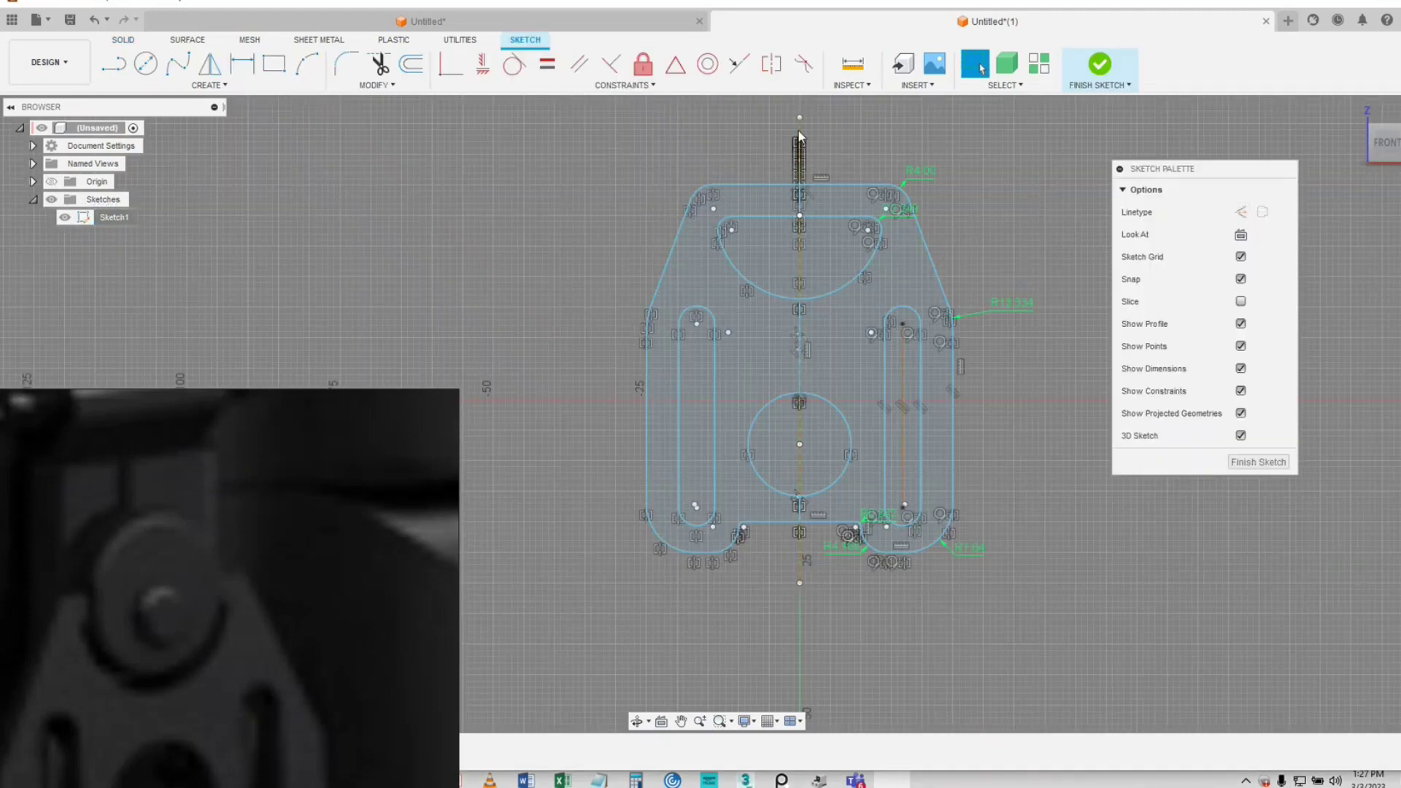
{"action": "scroll", "coordinate": [990, 422], "scroll_direction": "up", "scroll_amount": 3}
{"action": "scroll", "coordinate": [989, 422], "scroll_direction": "down", "scroll_amount": 1}
{"action": "left_click", "coordinate": [776, 370]}
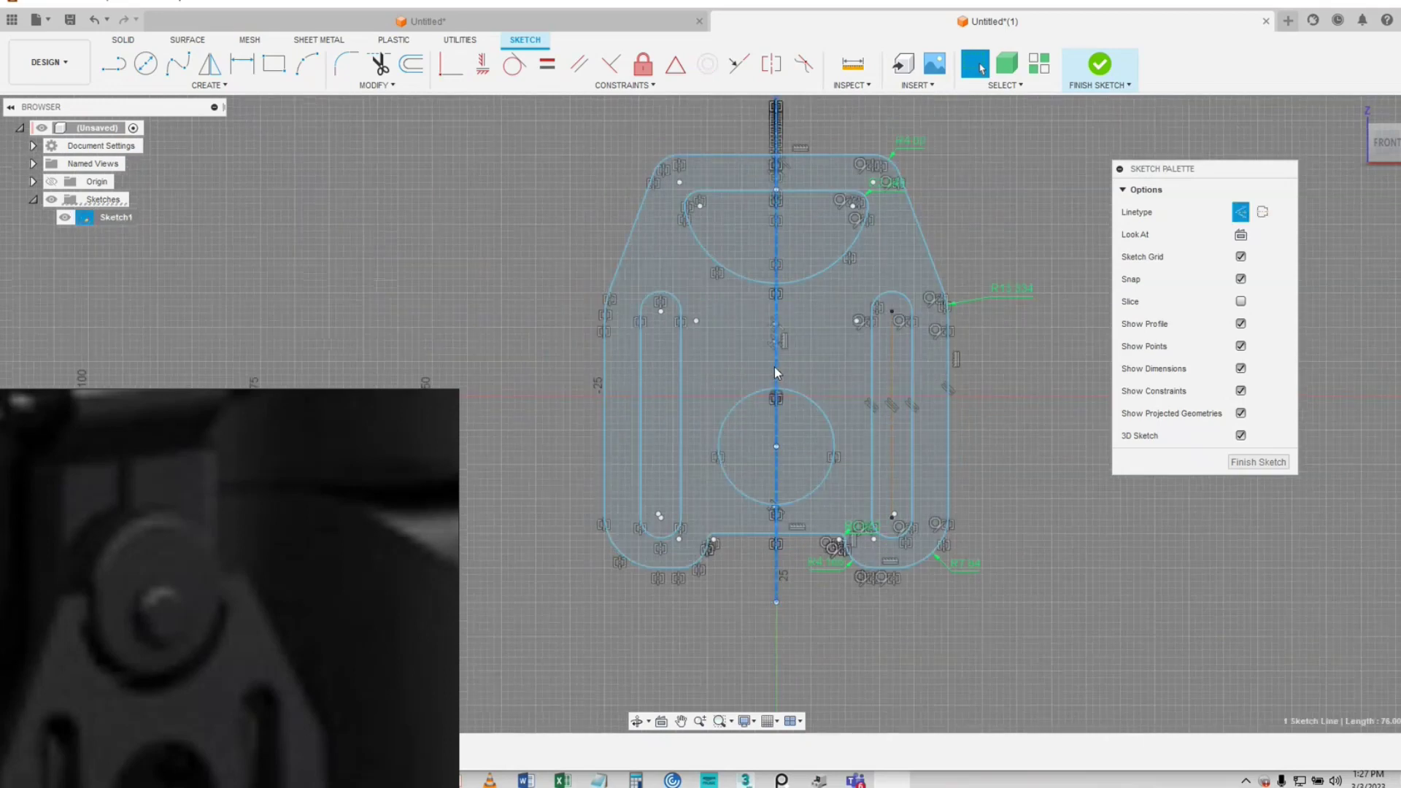
{"action": "key", "text": "Delete"}
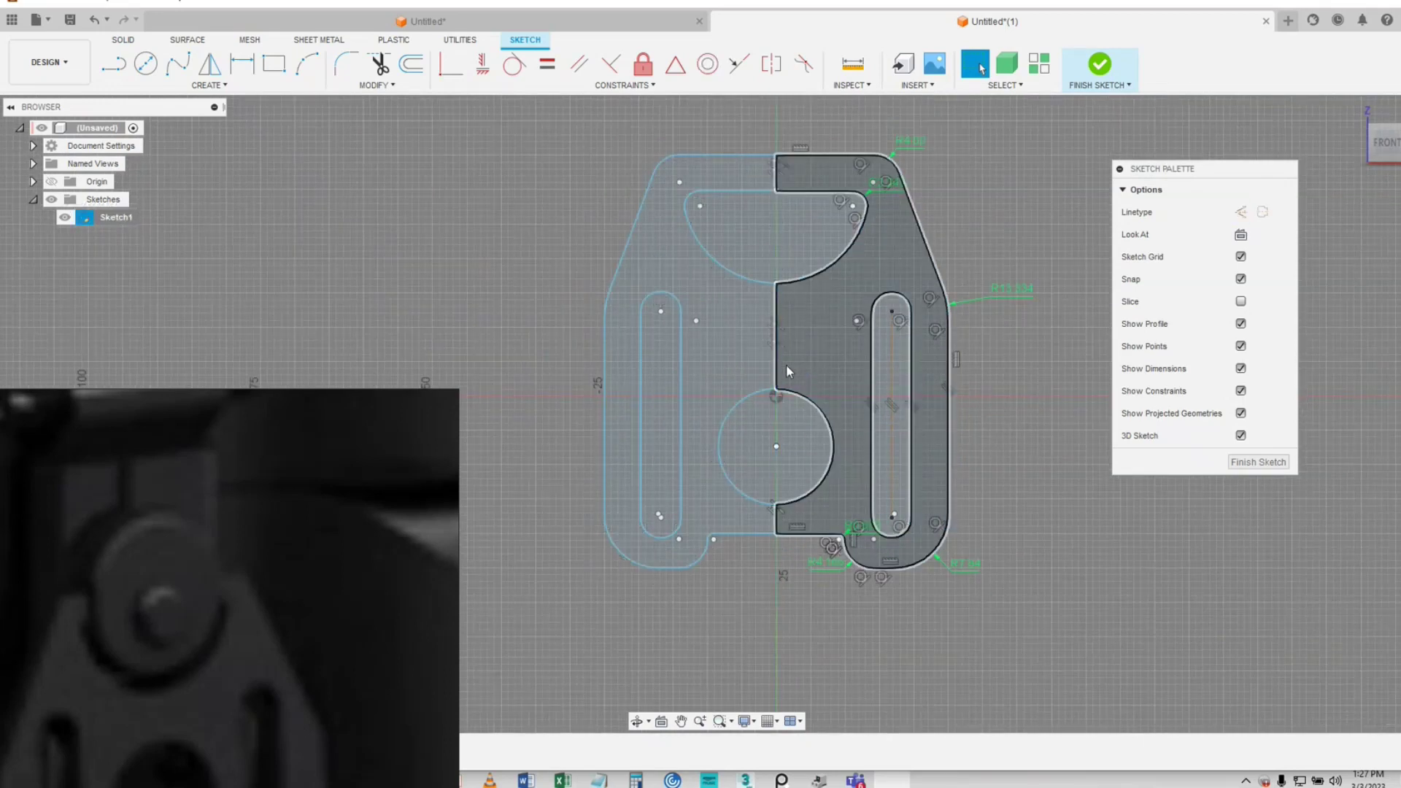
{"action": "key", "text": "ctrl+z"}
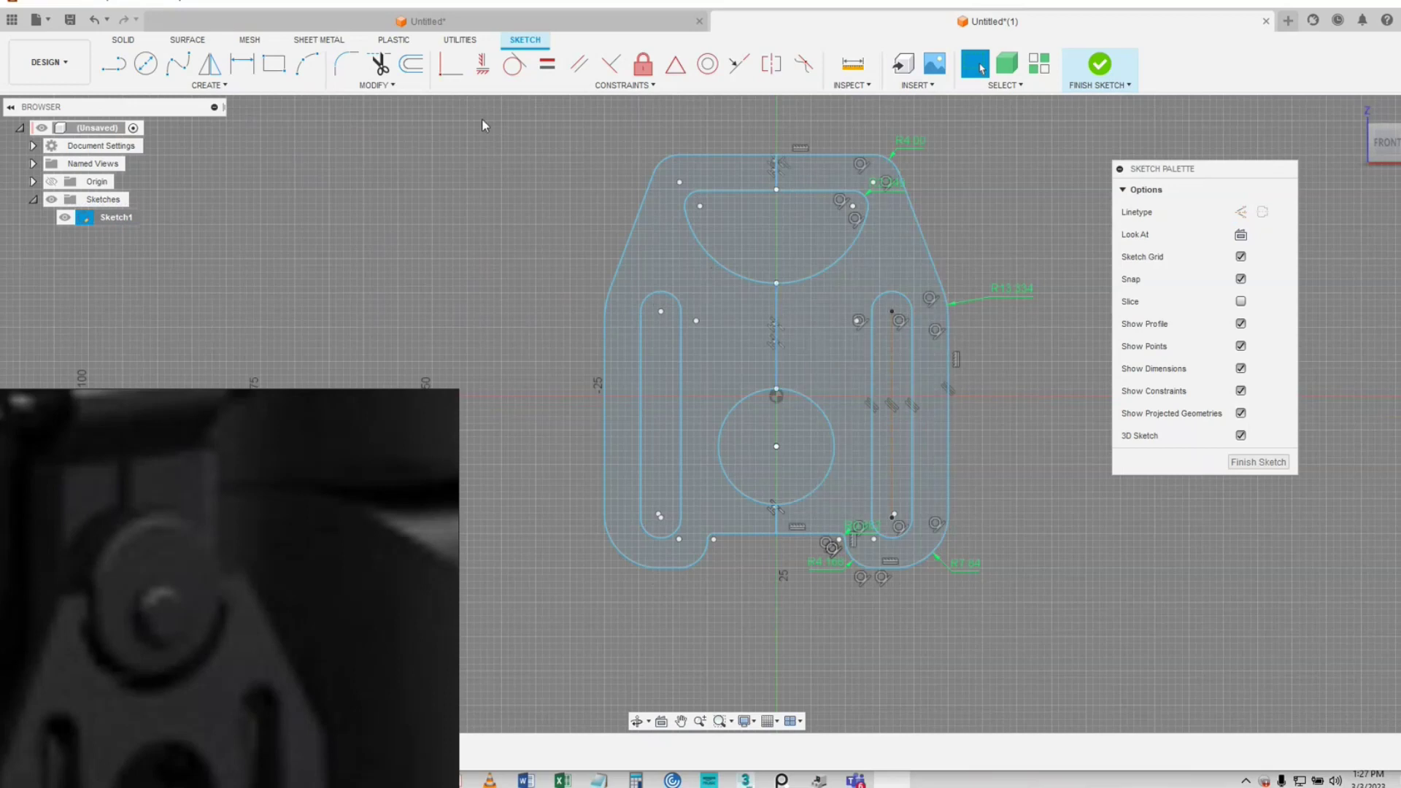
- Trim the remaining centreline segments above and below the half-disc cut-out and below the round hole, and finish the sketch
{"action": "left_click", "coordinate": [378, 65]}
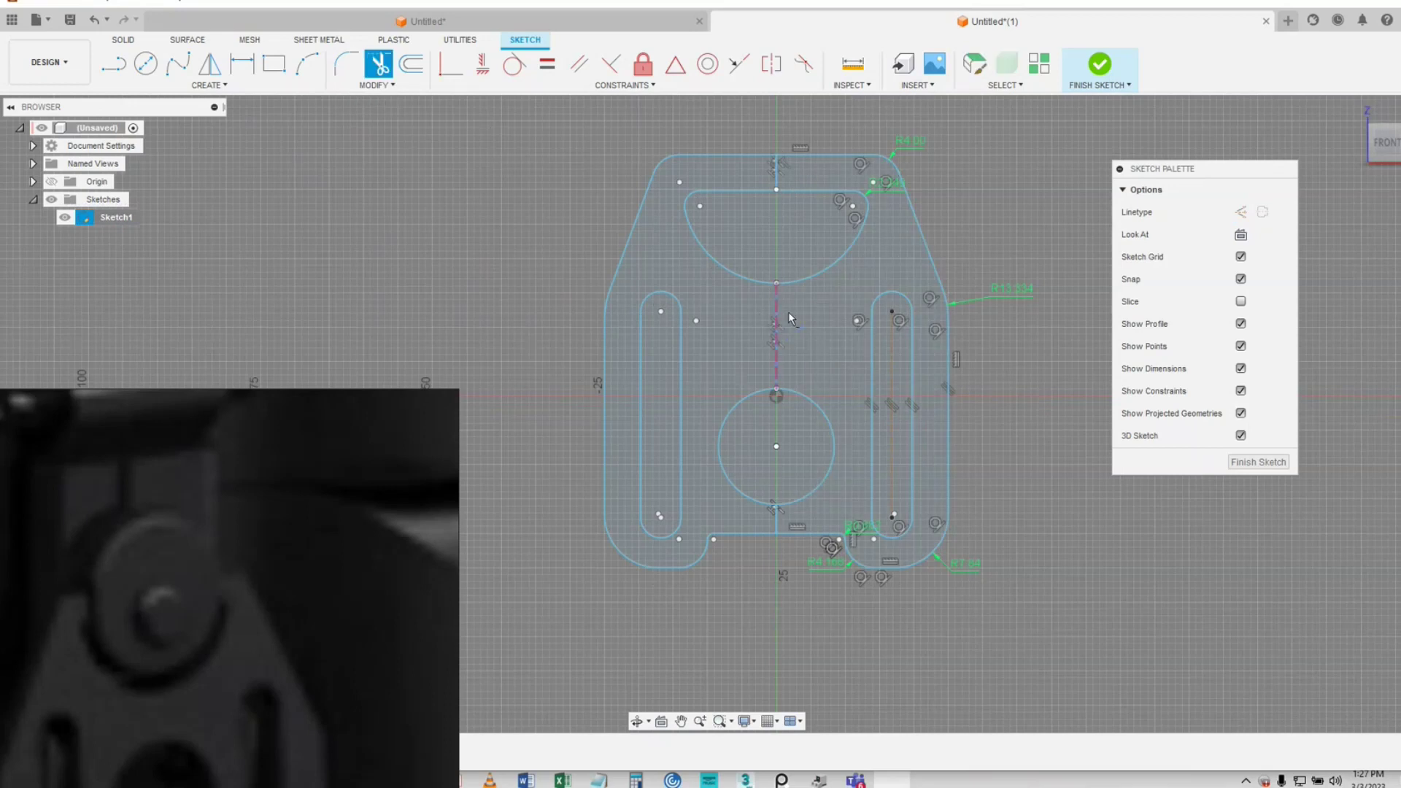
{"action": "left_click", "coordinate": [777, 321]}
{"action": "left_click", "coordinate": [778, 319]}
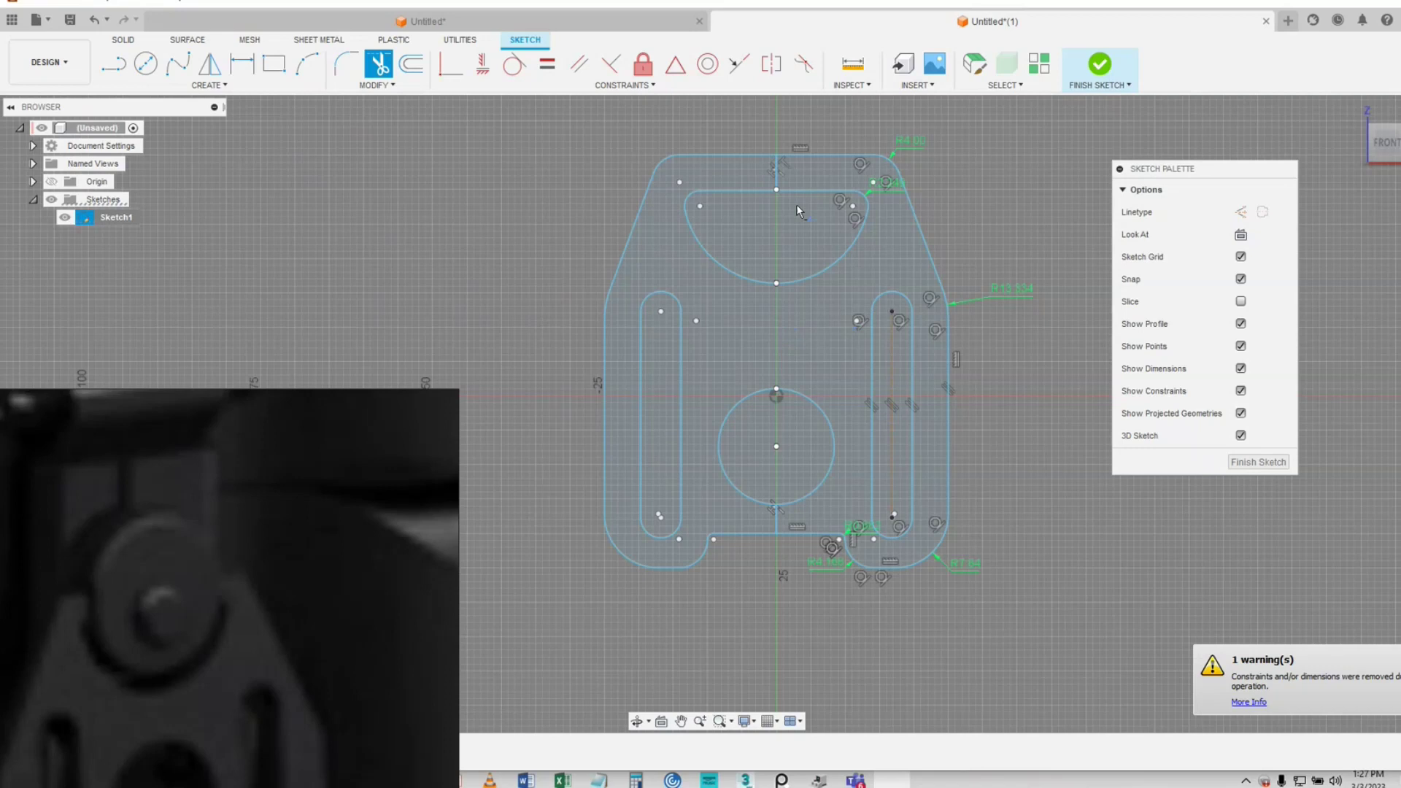
{"action": "left_click", "coordinate": [781, 180]}
{"action": "left_click", "coordinate": [783, 179]}
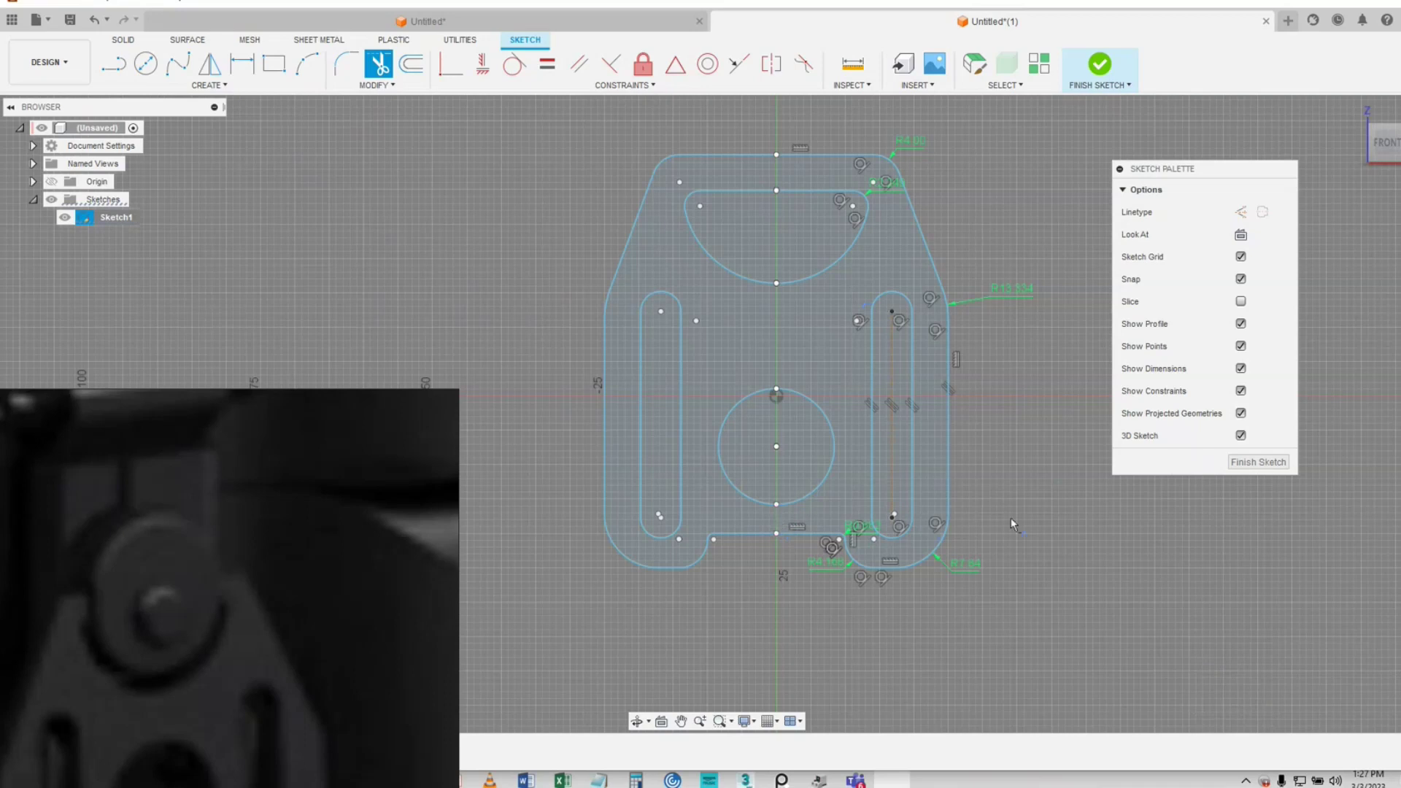
{"action": "middle_click_drag", "start_coordinate": [1014, 504], "coordinate": [1019, 495]}
{"action": "left_click", "coordinate": [1258, 462]}
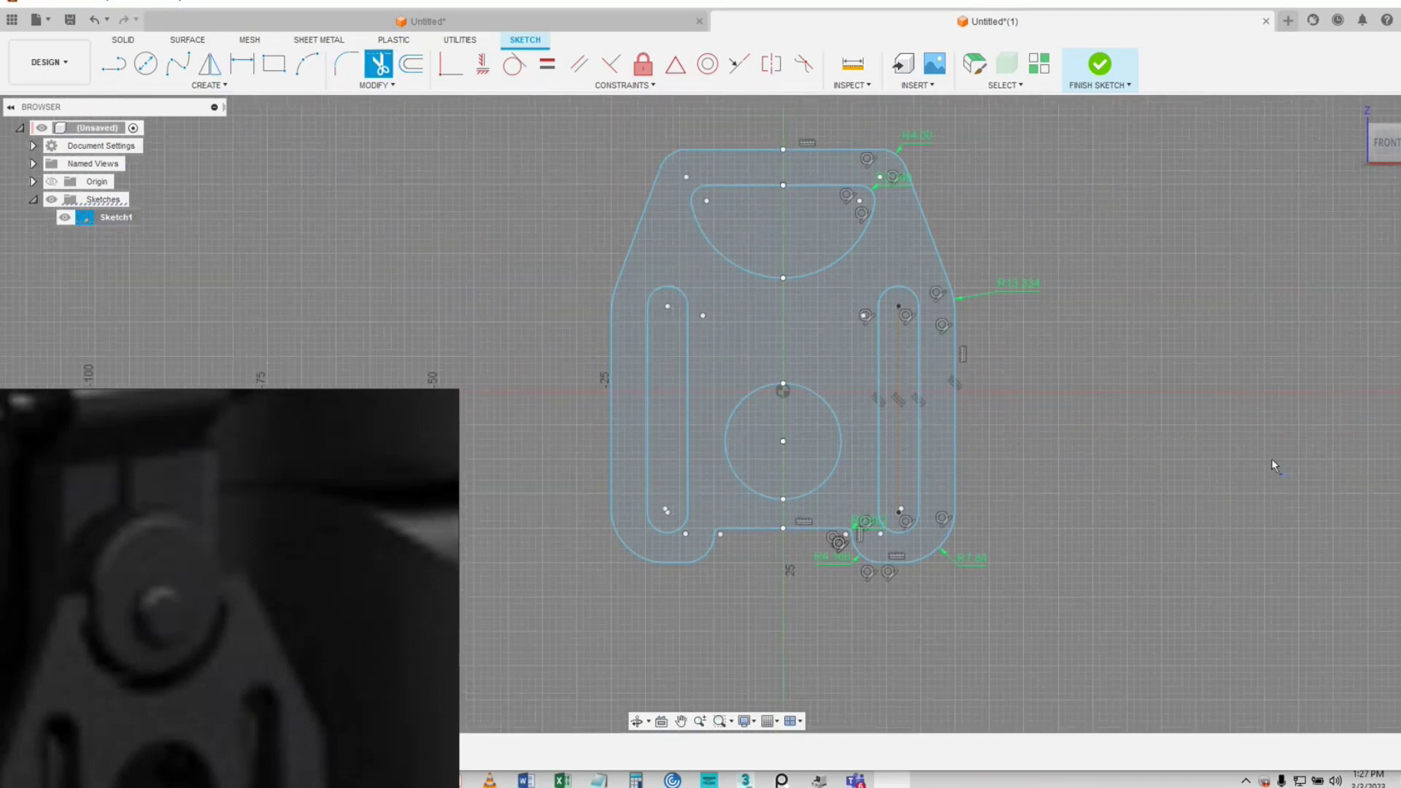
- Extrude the plate profile about 3.08 mm backward as a new body, leaving the slots, round hole and half-disc cut-out open
{"action": "scroll", "coordinate": [711, 549], "scroll_direction": "up", "scroll_amount": 2}
{"action": "scroll", "coordinate": [721, 538], "scroll_direction": "down", "scroll_amount": 2}
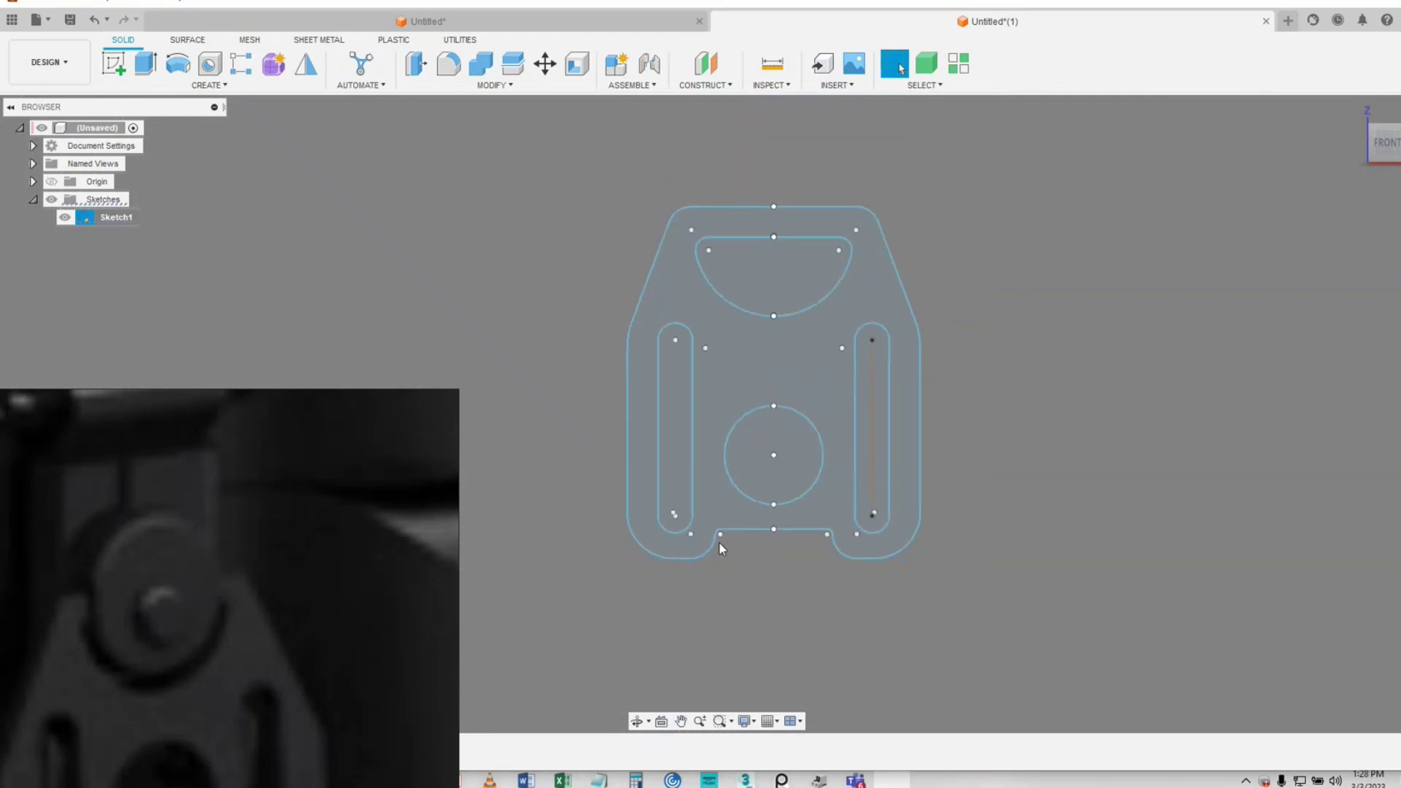
{"action": "middle_click_drag", "start_coordinate": [722, 549], "coordinate": [767, 564], "text": "shift"}
{"action": "middle_click_drag", "start_coordinate": [649, 519], "coordinate": [682, 539], "text": "shift"}
{"action": "left_click", "coordinate": [794, 394]}
{"action": "right_click", "coordinate": [795, 391]}
{"action": "left_click", "coordinate": [856, 375]}
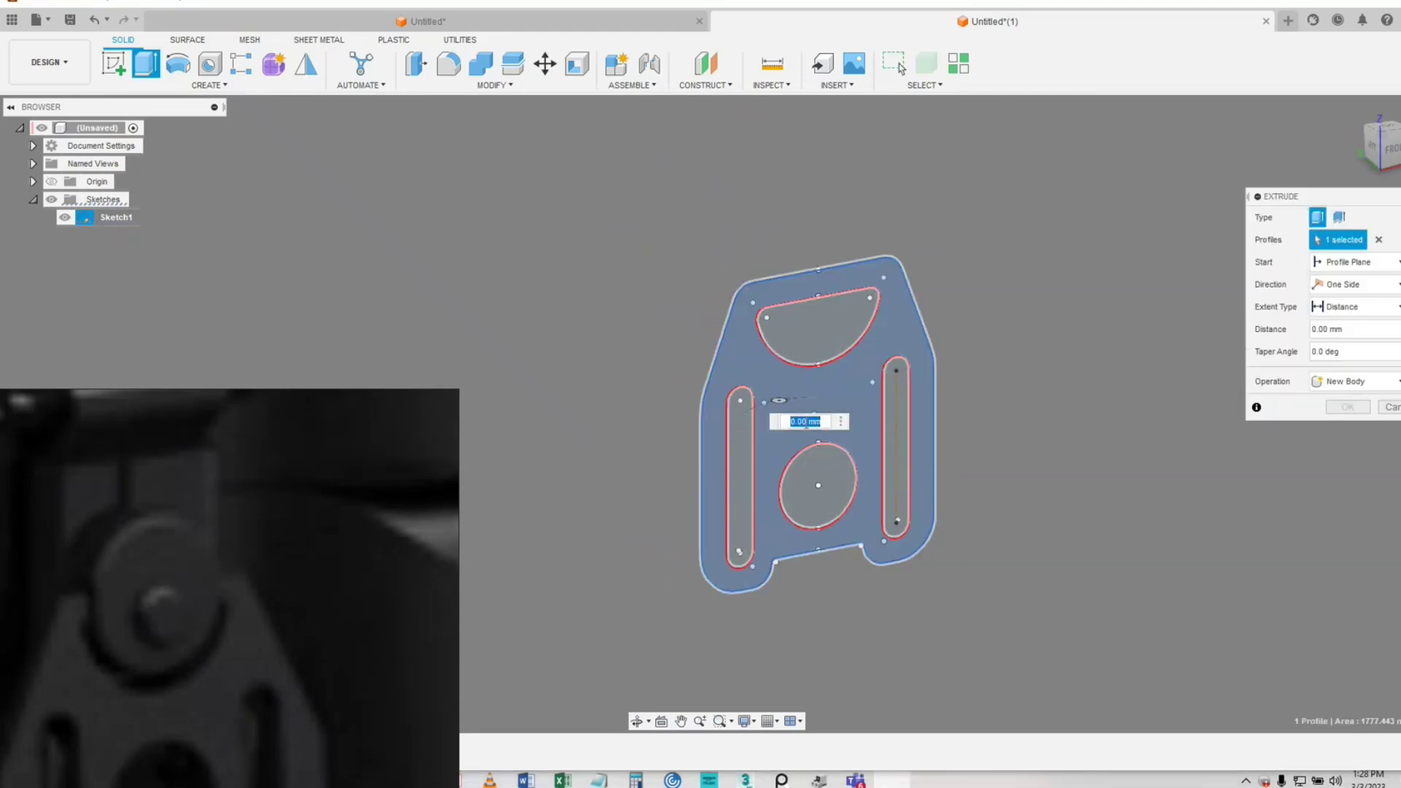
{"action": "middle_click_drag", "start_coordinate": [540, 543], "coordinate": [548, 543], "text": "shift"}
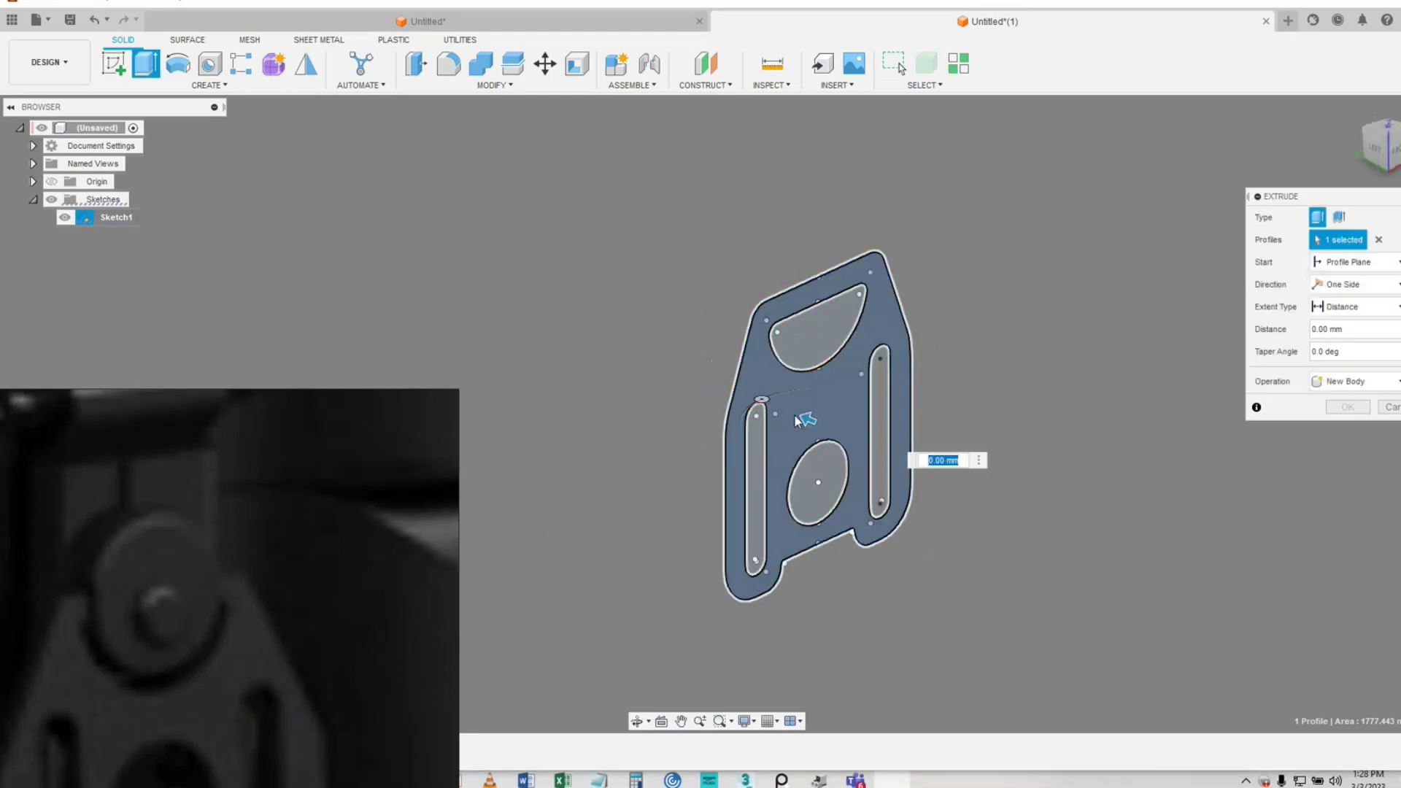
{"action": "left_click_drag", "start_coordinate": [801, 415], "coordinate": [810, 421]}
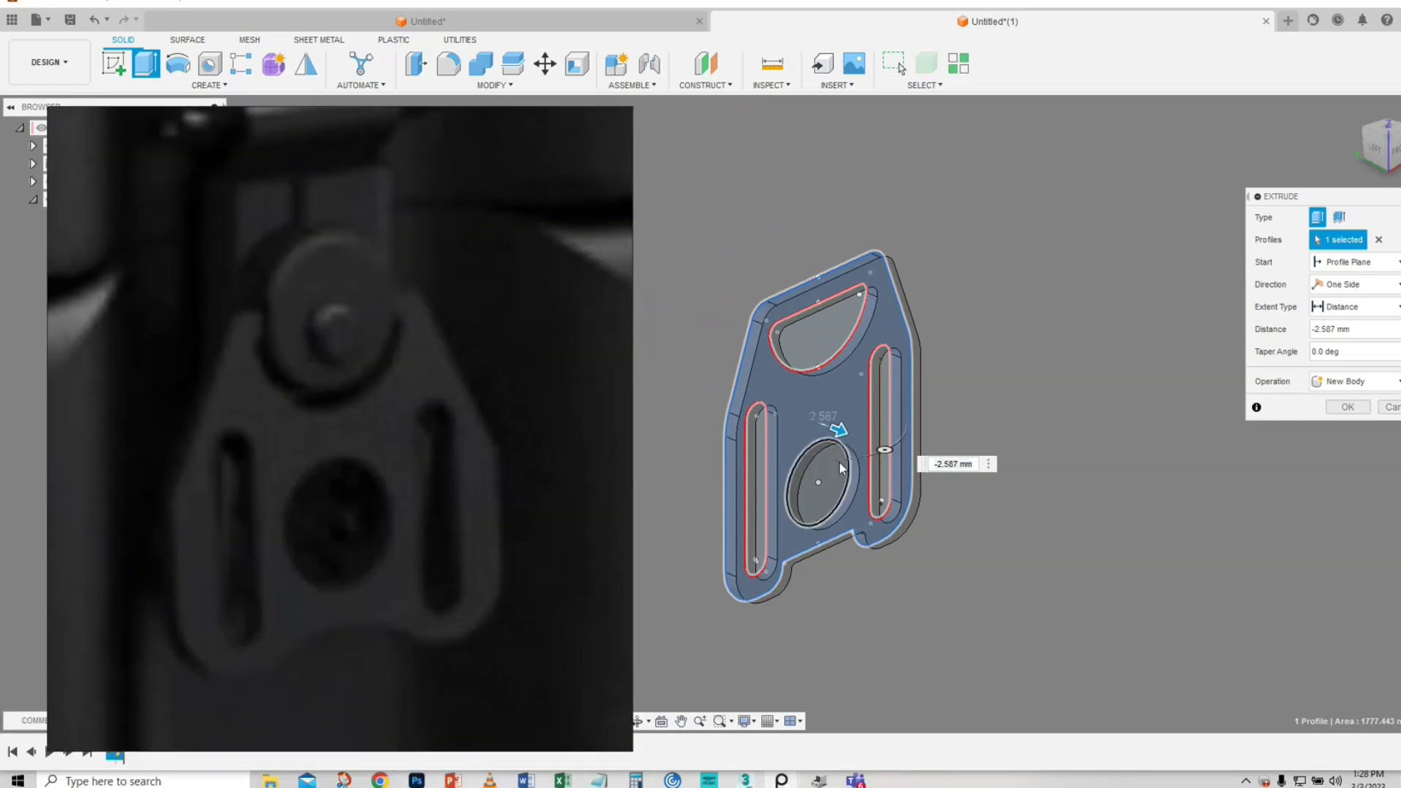
{"action": "left_click", "coordinate": [840, 433]}
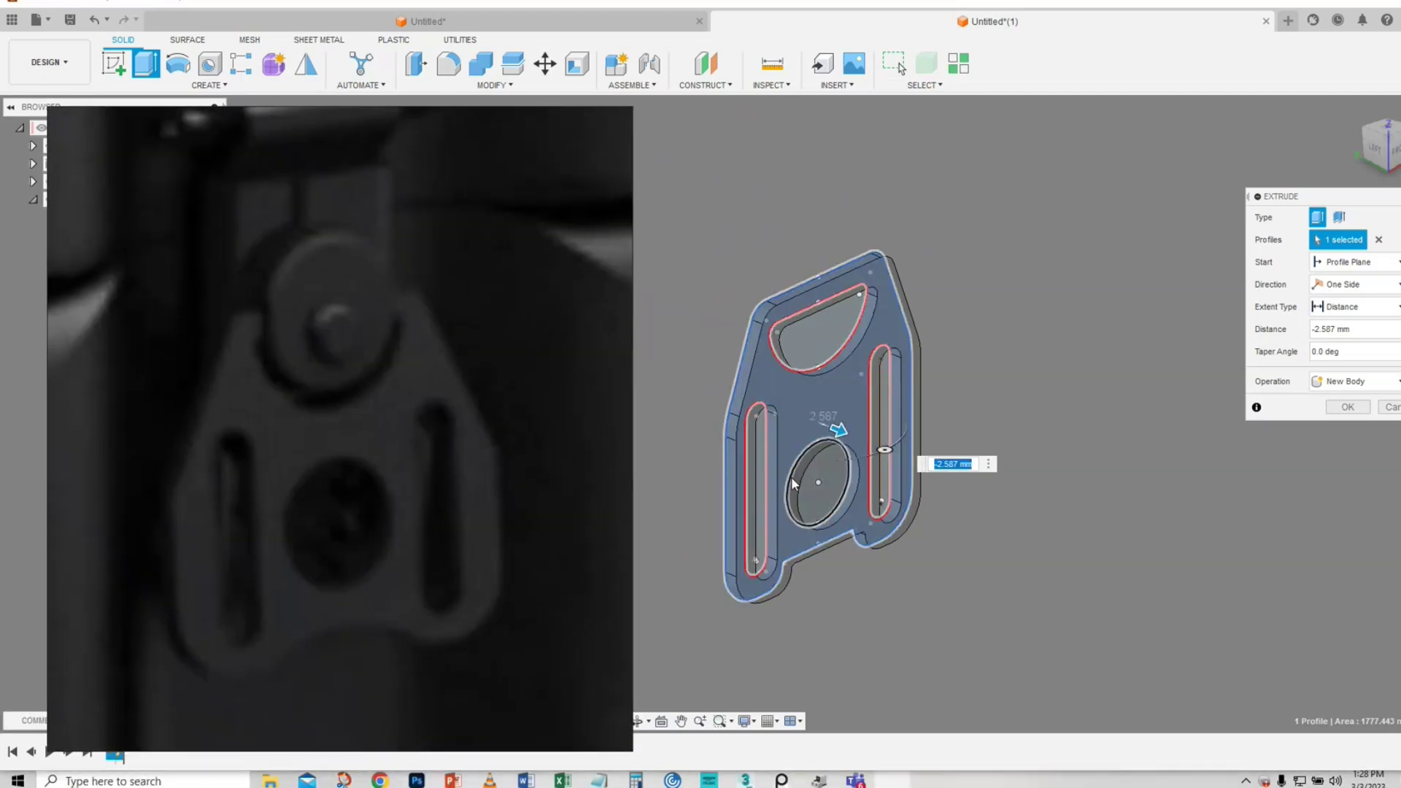
{"action": "mouse_move", "coordinate": [673, 502]}
{"action": "middle_mouse_down", "text": "shift"}
{"action": "mouse_move", "coordinate": [720, 470]}
{"action": "mouse_move", "coordinate": [677, 502]}
{"action": "middle_mouse_up", "text": "shift"}
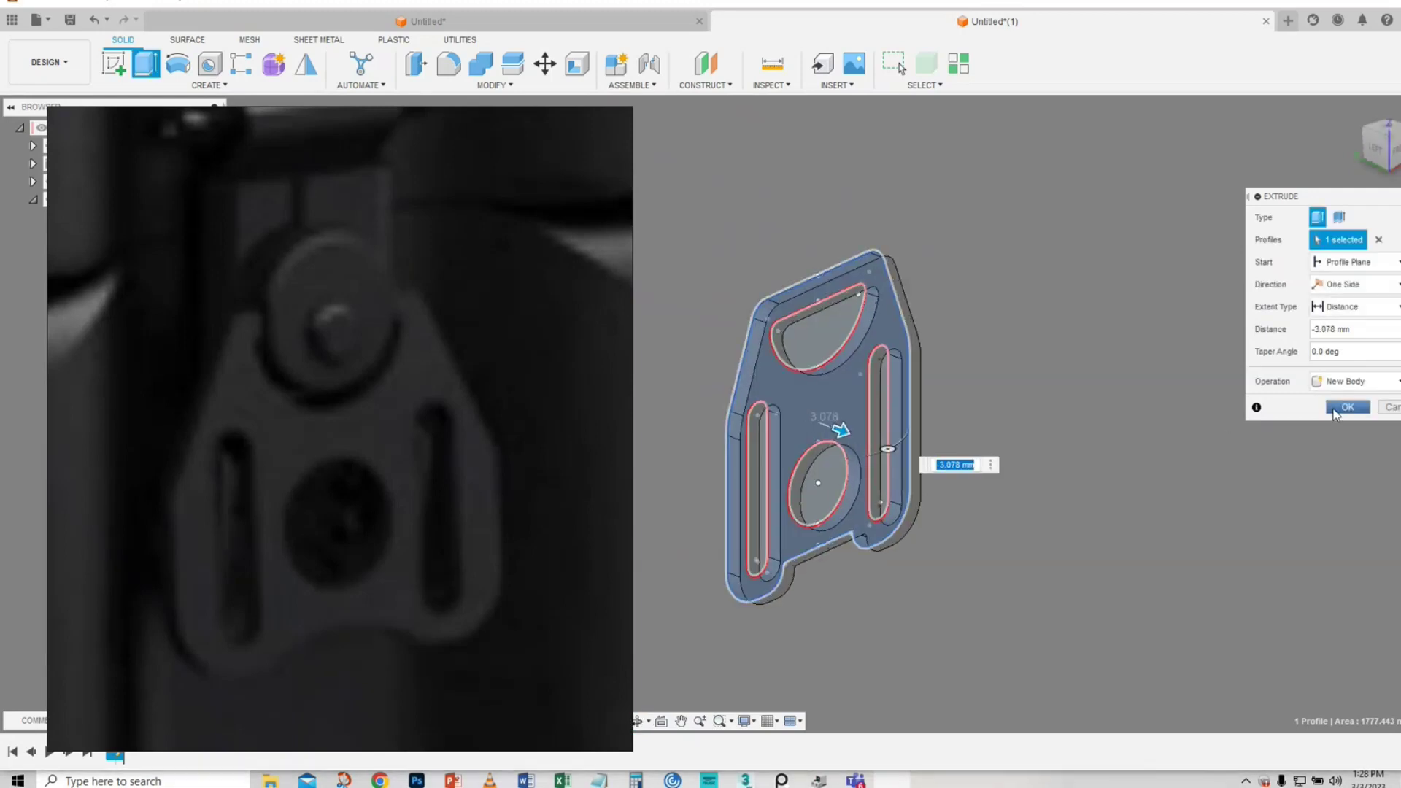
{"action": "left_click", "coordinate": [1348, 407]}
- Try to fillet the plate's front and back faces together
{"action": "middle_click_drag", "start_coordinate": [983, 425], "coordinate": [1096, 385]}
{"action": "middle_click_drag", "start_coordinate": [749, 475], "coordinate": [717, 479], "text": "shift"}
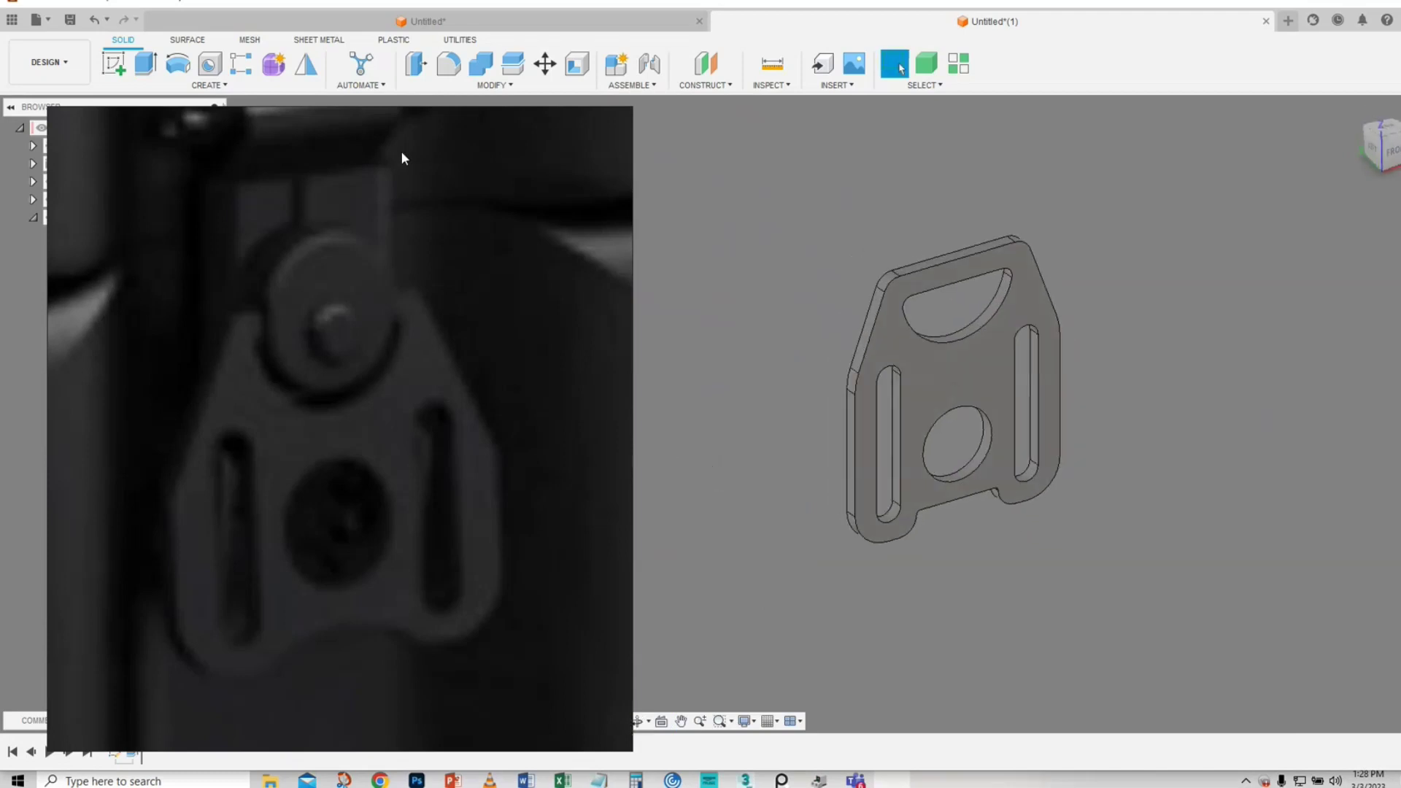
{"action": "left_click", "coordinate": [895, 338]}
{"action": "middle_click_drag", "start_coordinate": [736, 438], "coordinate": [869, 448], "text": "shift"}
{"action": "left_click", "coordinate": [893, 409], "text": "shift"}
{"action": "key", "text": "f"}
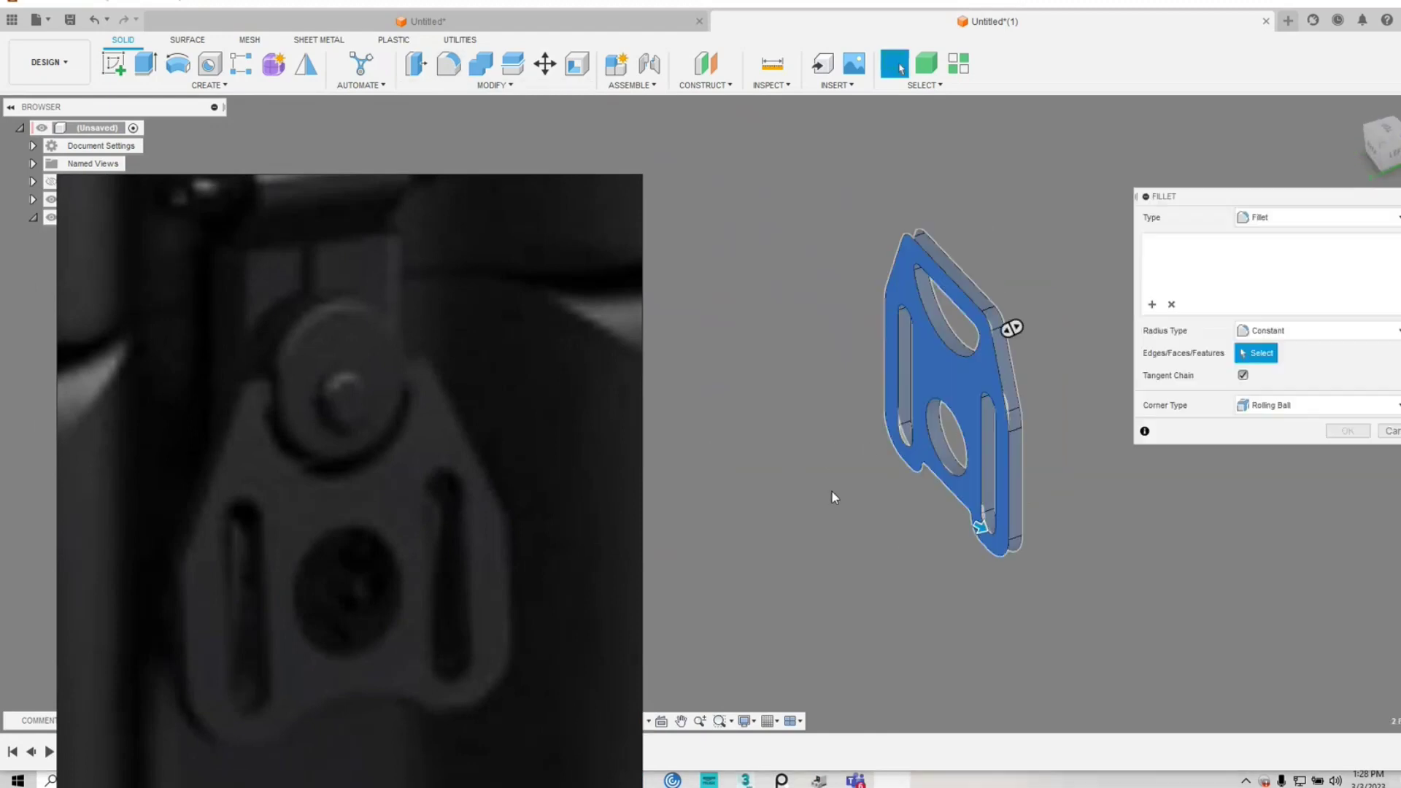
{"action": "middle_click_drag", "start_coordinate": [830, 489], "coordinate": [788, 511], "text": "shift"}
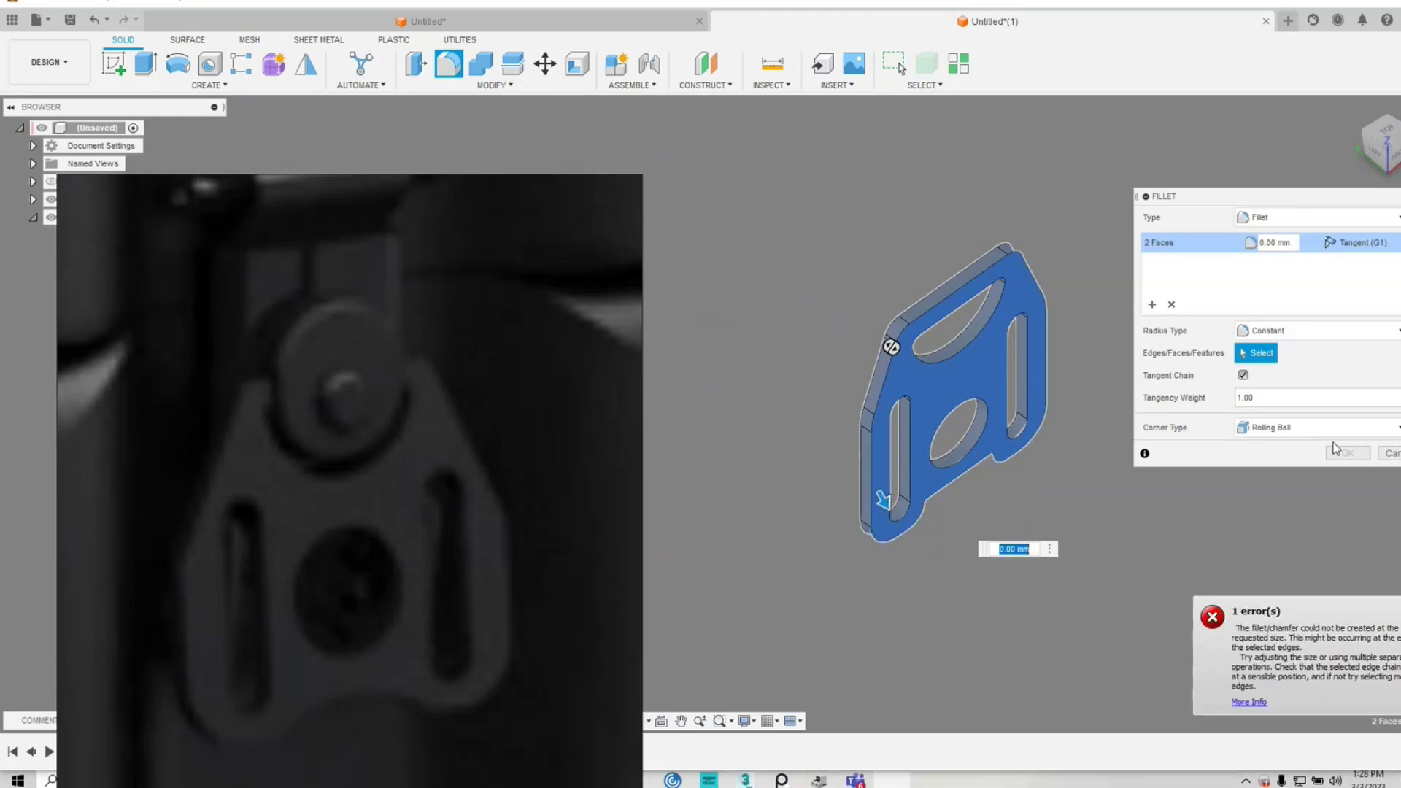
{"action": "key", "text": "Escape"}
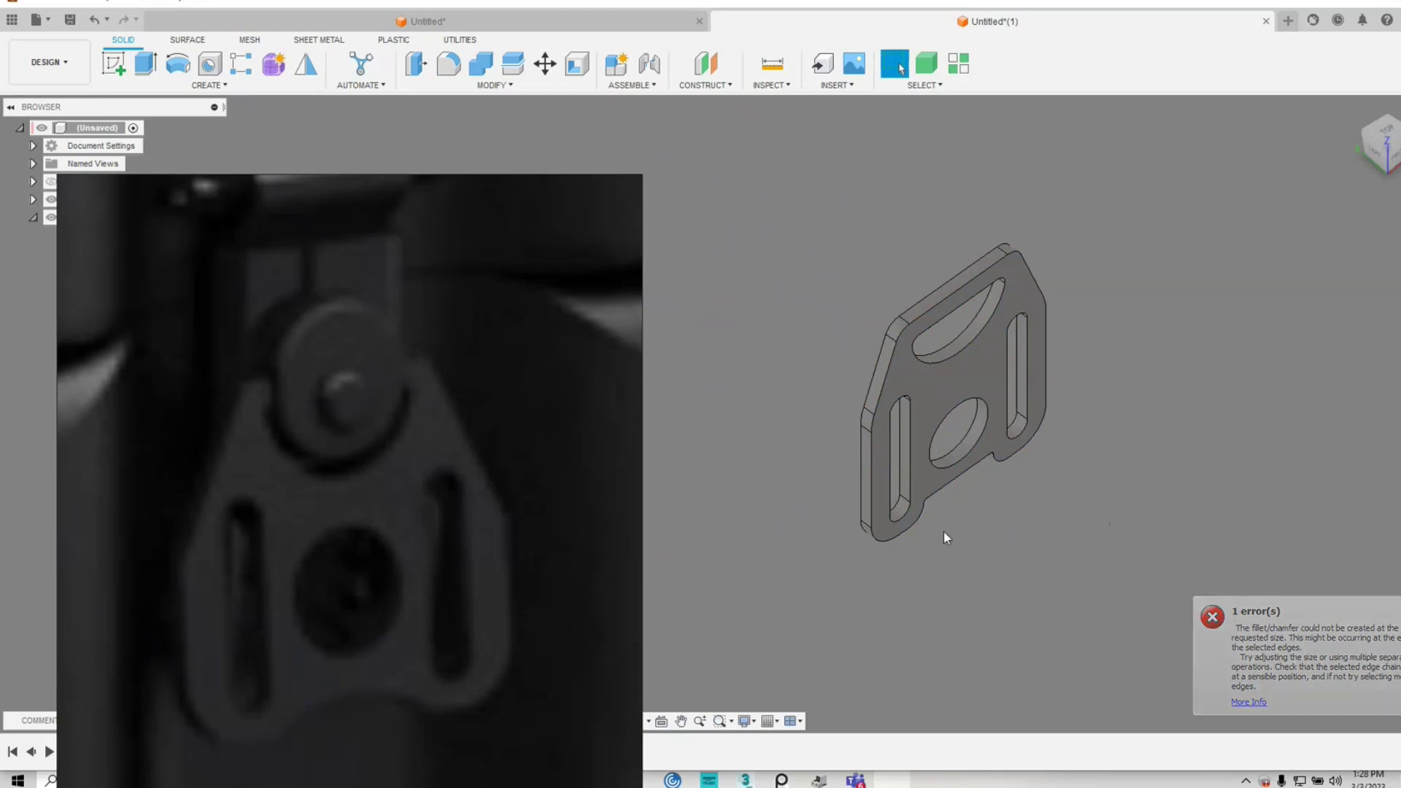
- Try to fillet all faces and edges of the plate body with a radius of about 0.7 mm
{"action": "key", "text": "f"}
{"action": "left_click_drag", "start_coordinate": [821, 209], "coordinate": [1082, 597]}
{"action": "scroll", "coordinate": [843, 460], "scroll_direction": "up", "scroll_amount": 5}
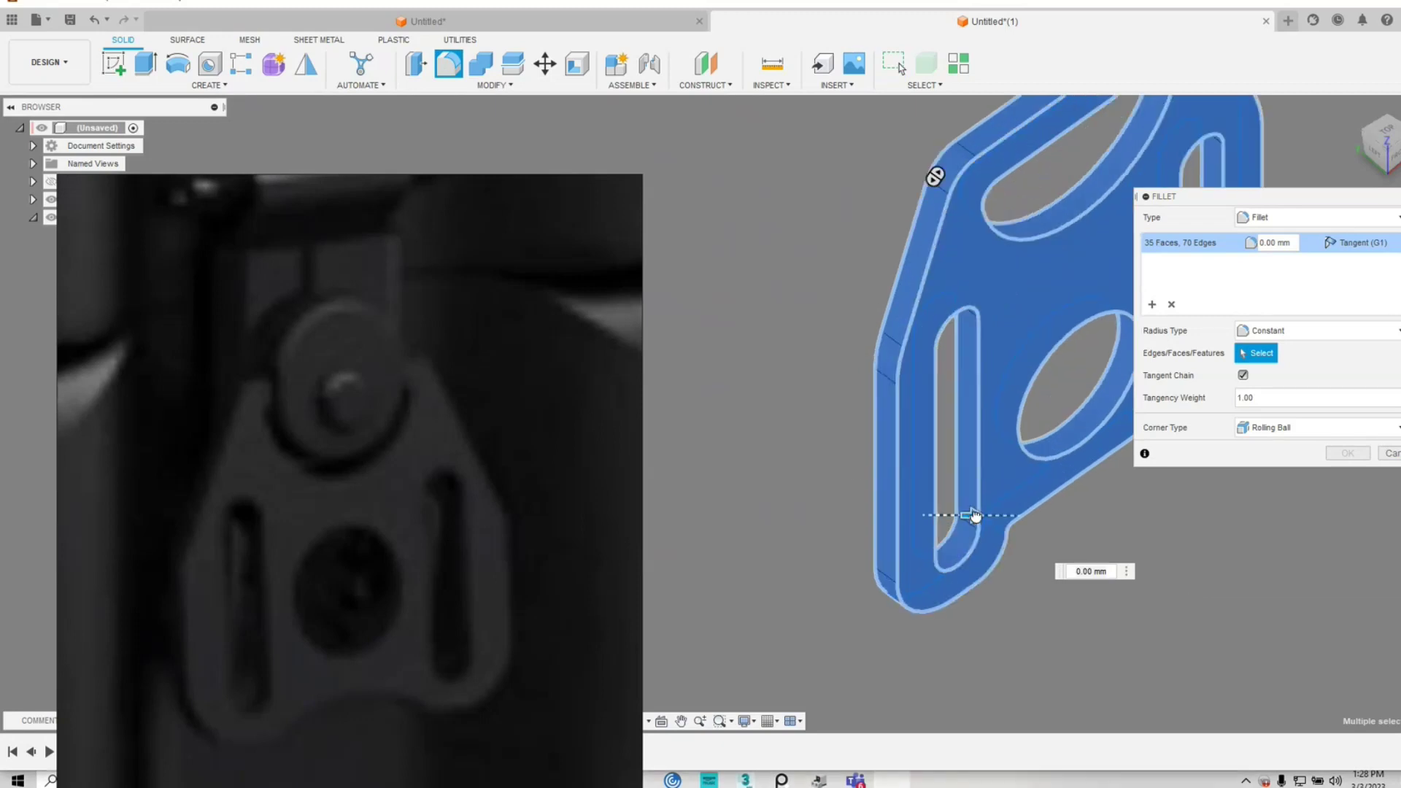
{"action": "left_click_drag", "start_coordinate": [976, 515], "coordinate": [978, 517]}
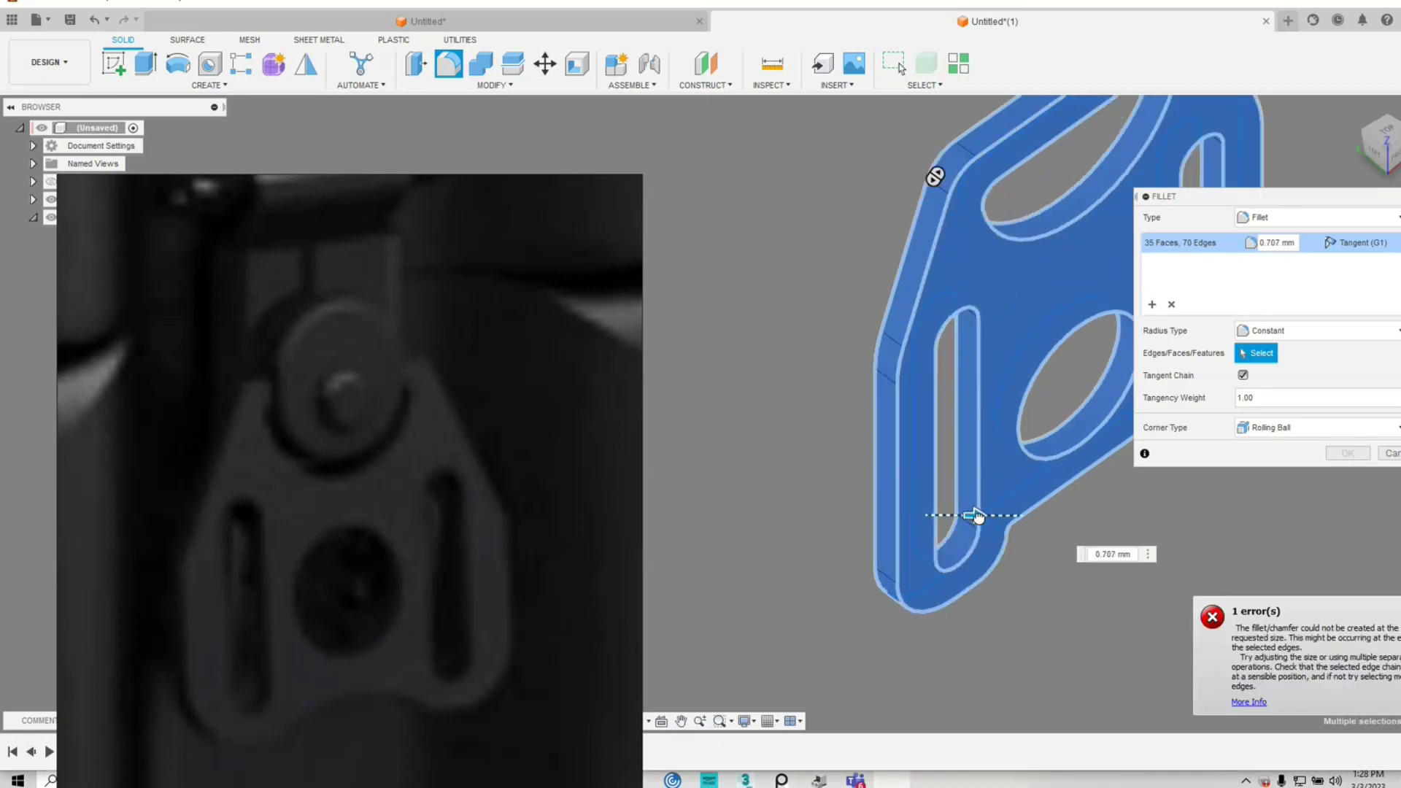
{"action": "left_click", "coordinate": [1386, 454]}
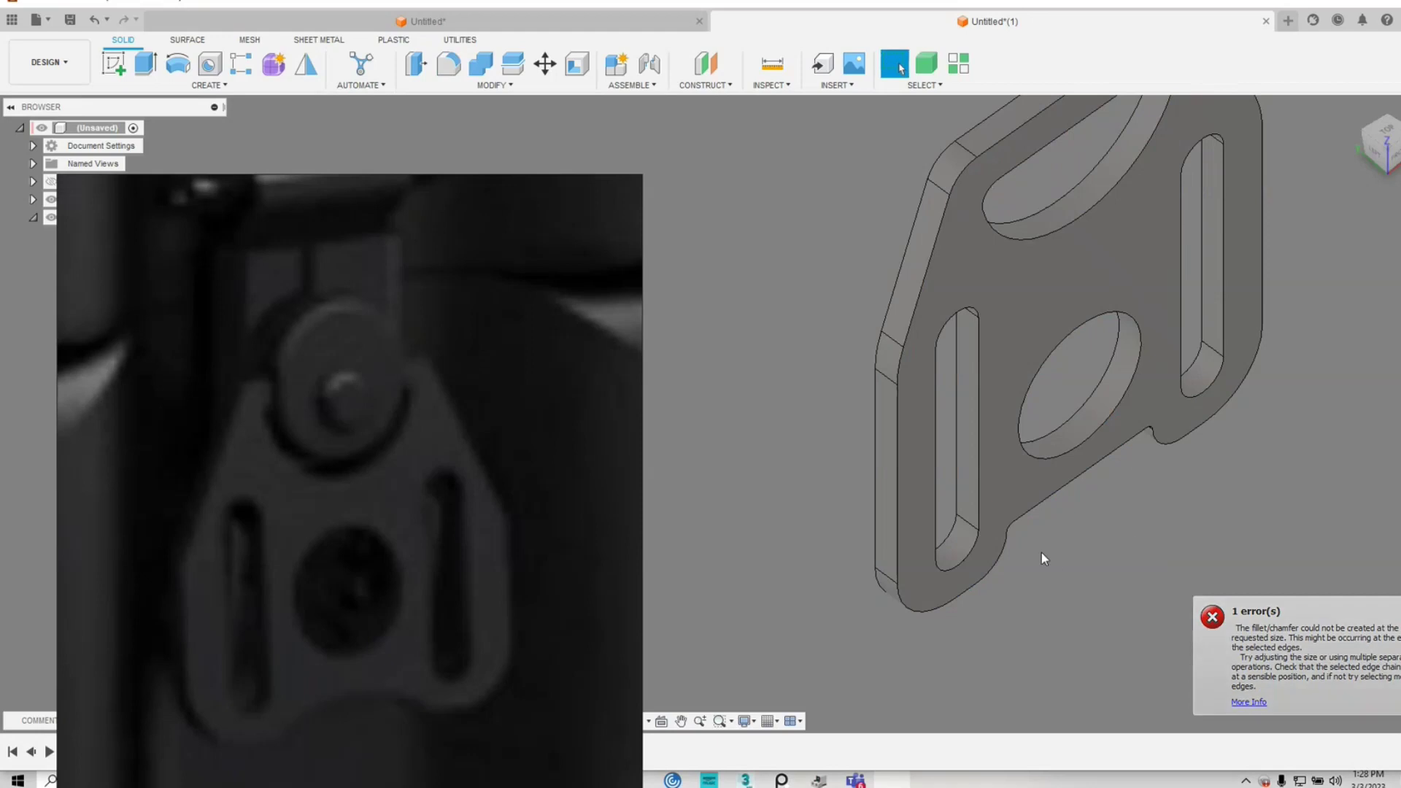
- Try to fillet the front outer perimeter edges, including the bottom notch edge, with a radius of about 0.21 mm
{"action": "scroll", "coordinate": [1038, 545], "scroll_direction": "down", "scroll_amount": 2}
{"action": "middle_click_drag", "start_coordinate": [1038, 545], "coordinate": [816, 522]}
{"action": "scroll", "coordinate": [816, 523], "scroll_direction": "down", "scroll_amount": 2}
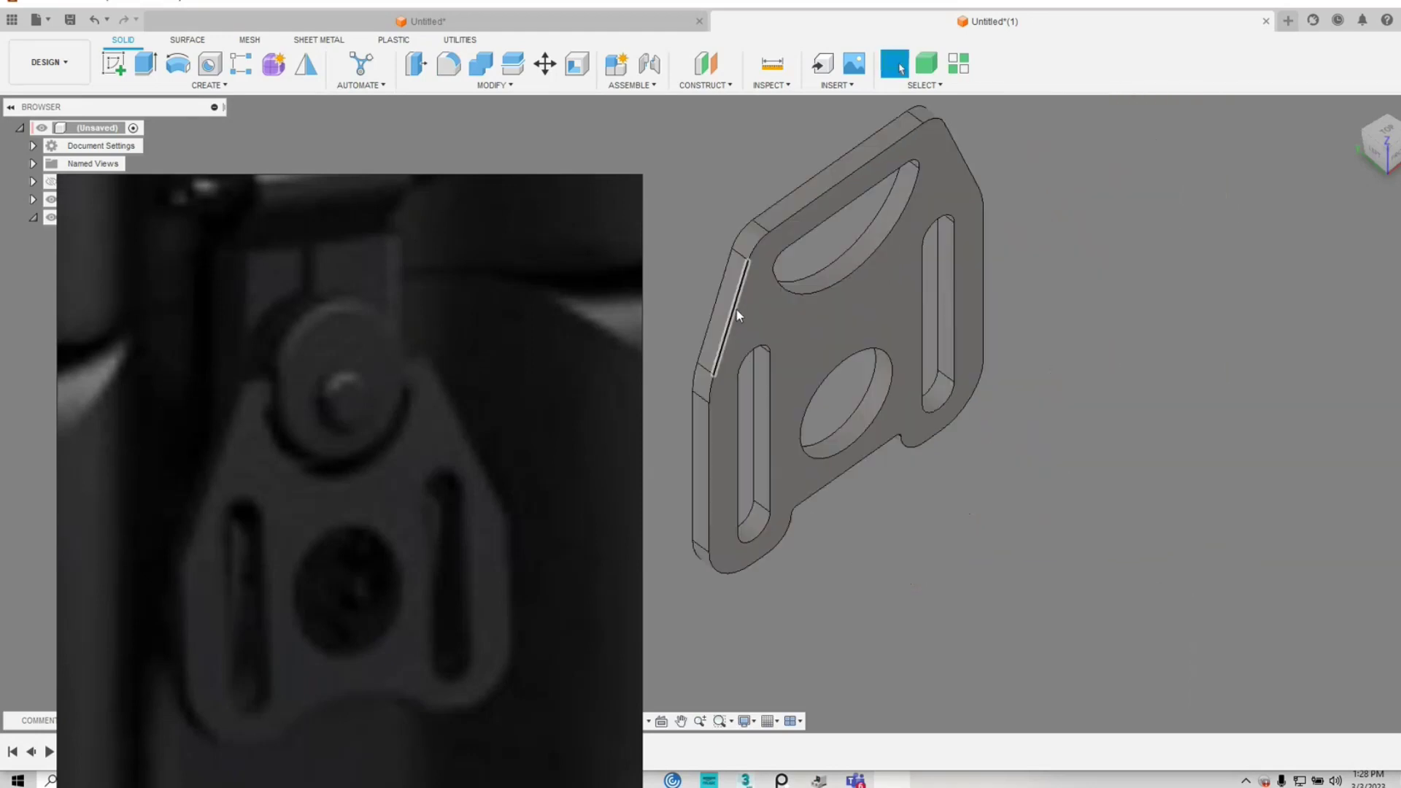
{"action": "double_click", "coordinate": [736, 310]}
{"action": "left_click", "coordinate": [1181, 502]}
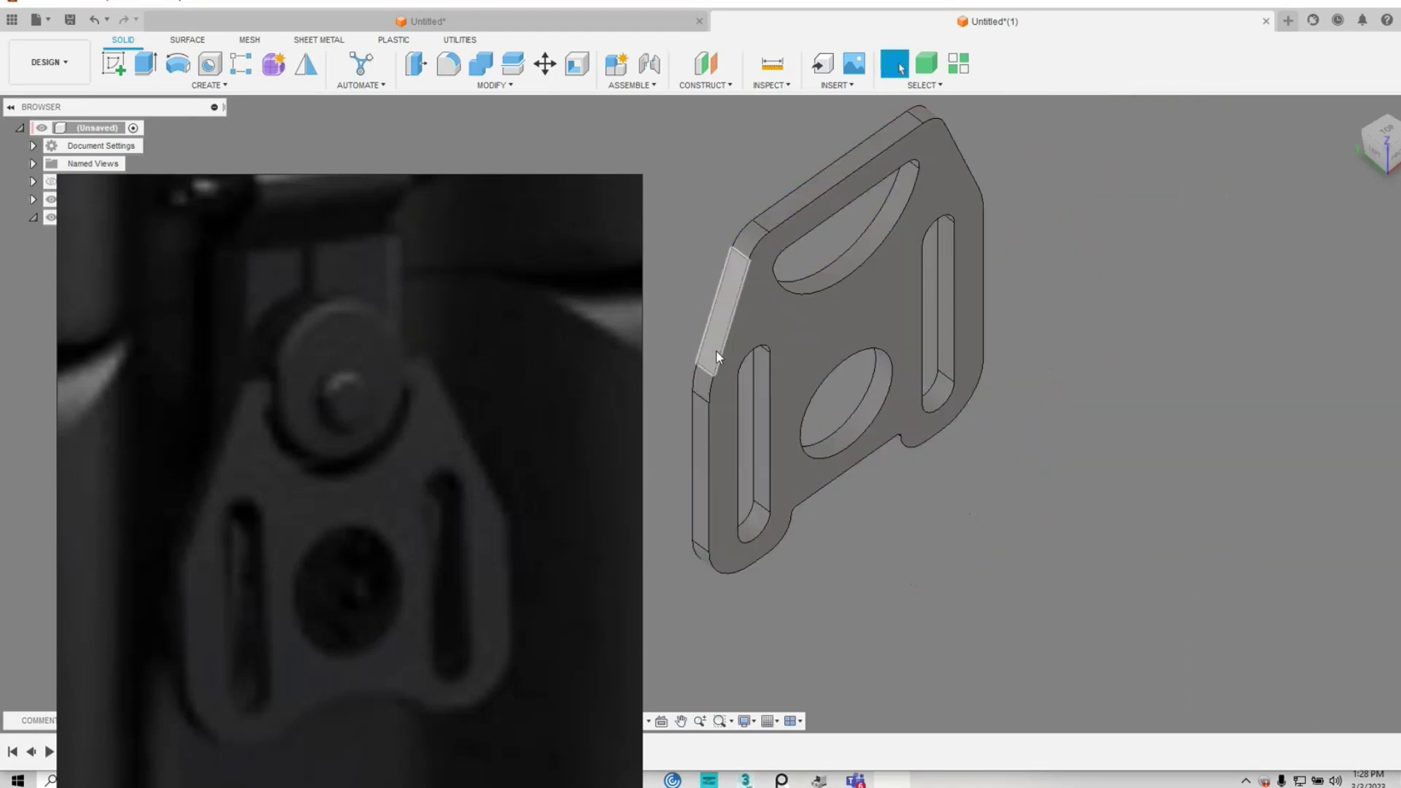
{"action": "left_click", "coordinate": [721, 351]}
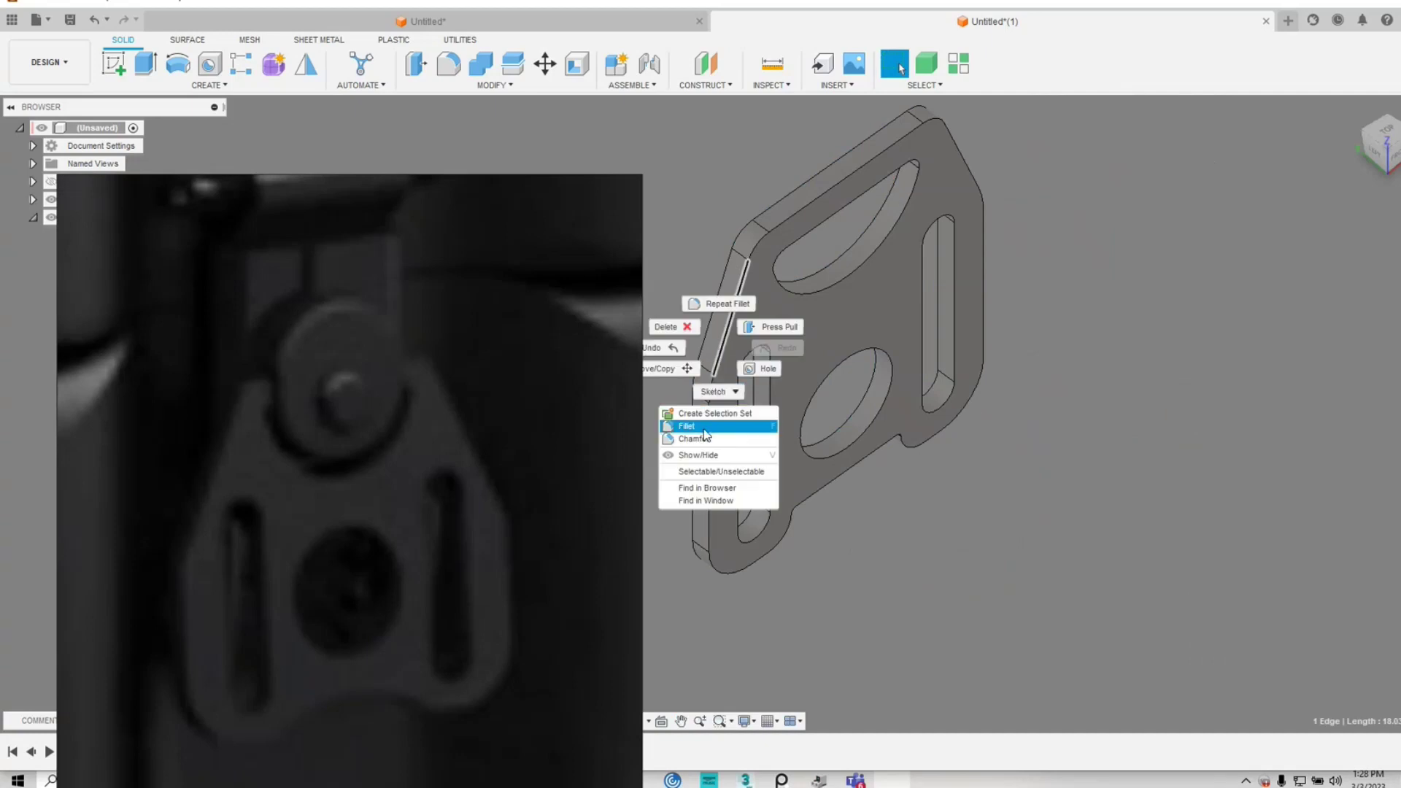
{"action": "left_click", "coordinate": [703, 426]}
{"action": "left_click", "coordinate": [823, 497]}
{"action": "scroll", "coordinate": [865, 543], "scroll_direction": "up", "scroll_amount": 2}
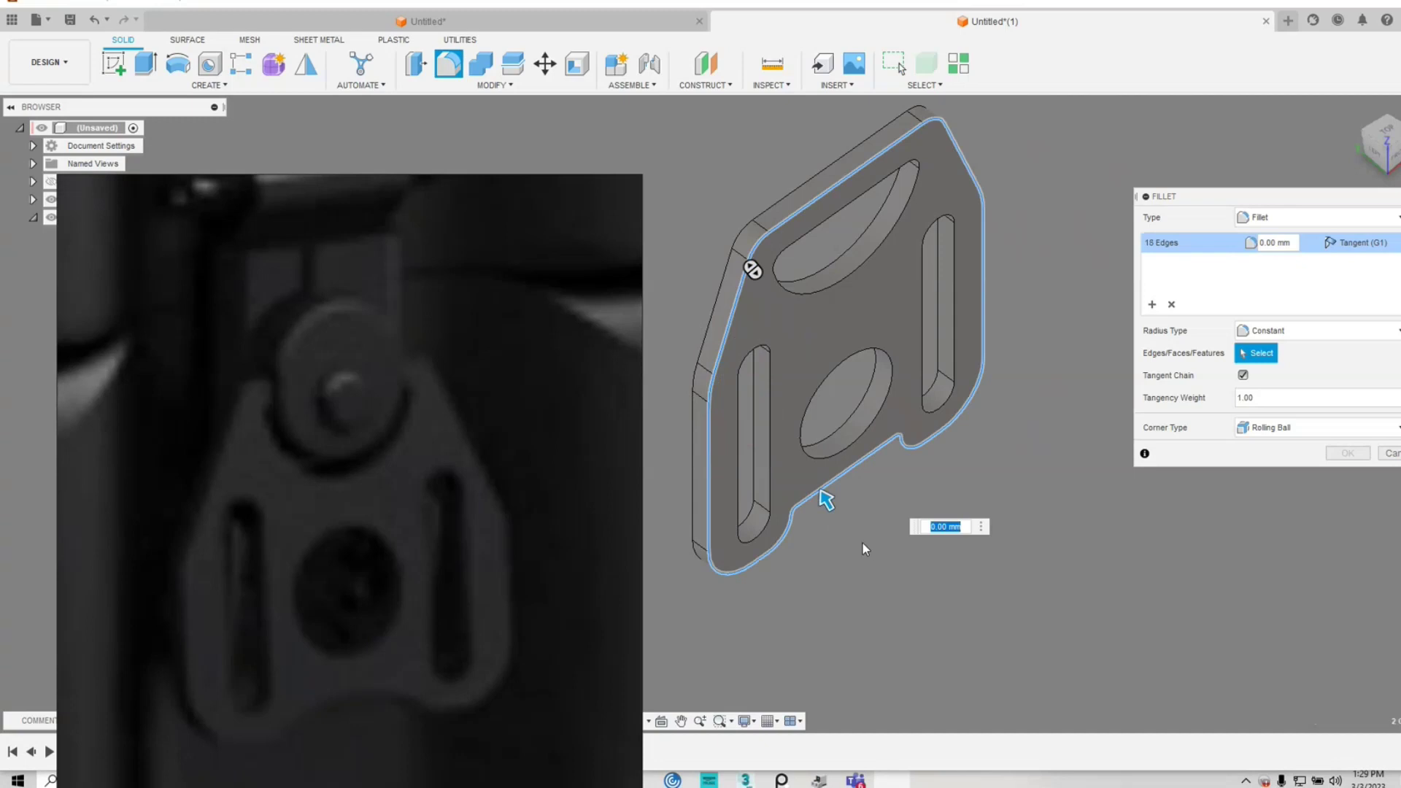
{"action": "left_click", "coordinate": [883, 237]}
{"action": "left_click_drag", "start_coordinate": [902, 489], "coordinate": [902, 487]}
{"action": "left_click", "coordinate": [1385, 454]}
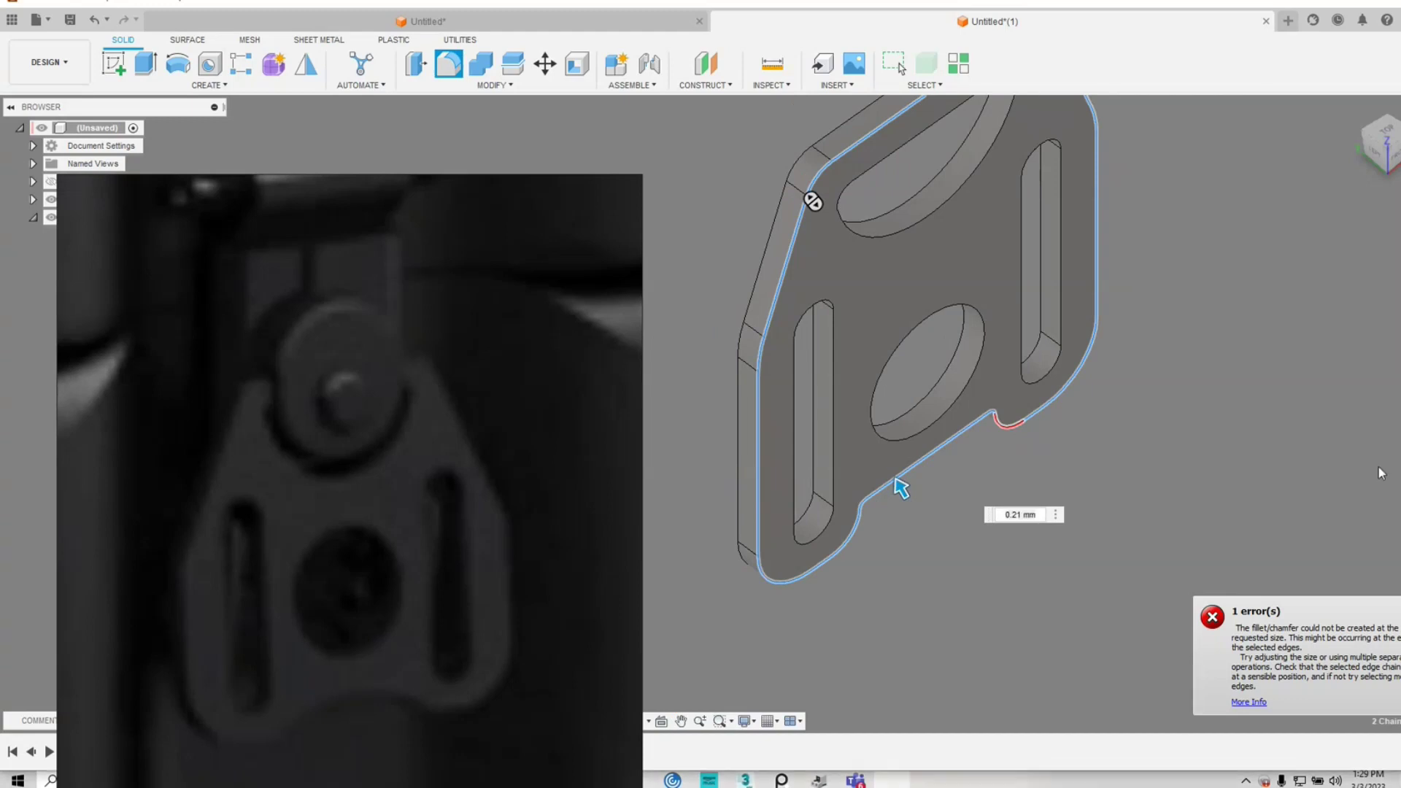
- Try to fillet the front outer edge chain from the rounded lower corner, reducing the radius to 0.1 mm
{"action": "middle_click_drag", "start_coordinate": [895, 498], "coordinate": [862, 504], "text": "shift"}
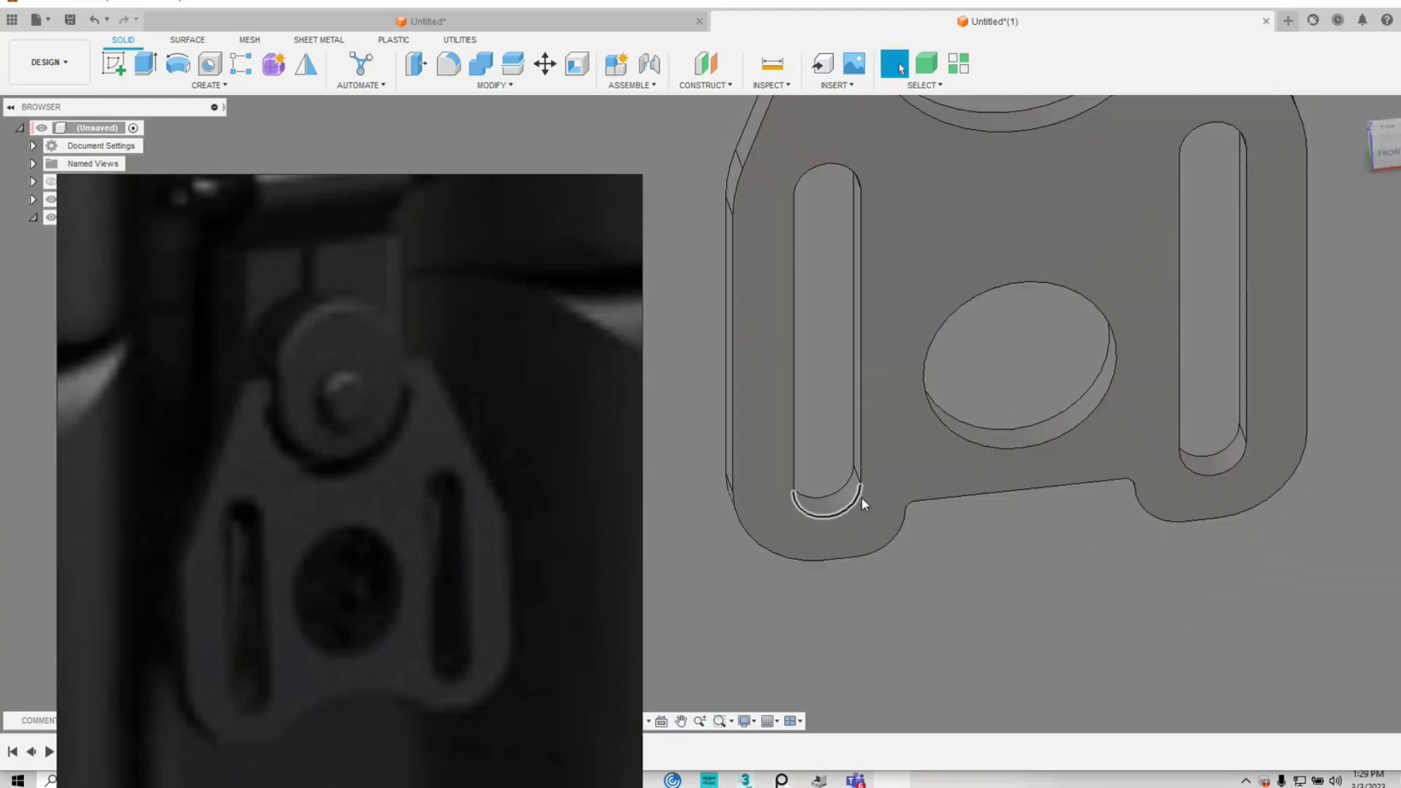
{"action": "left_click", "coordinate": [762, 553]}
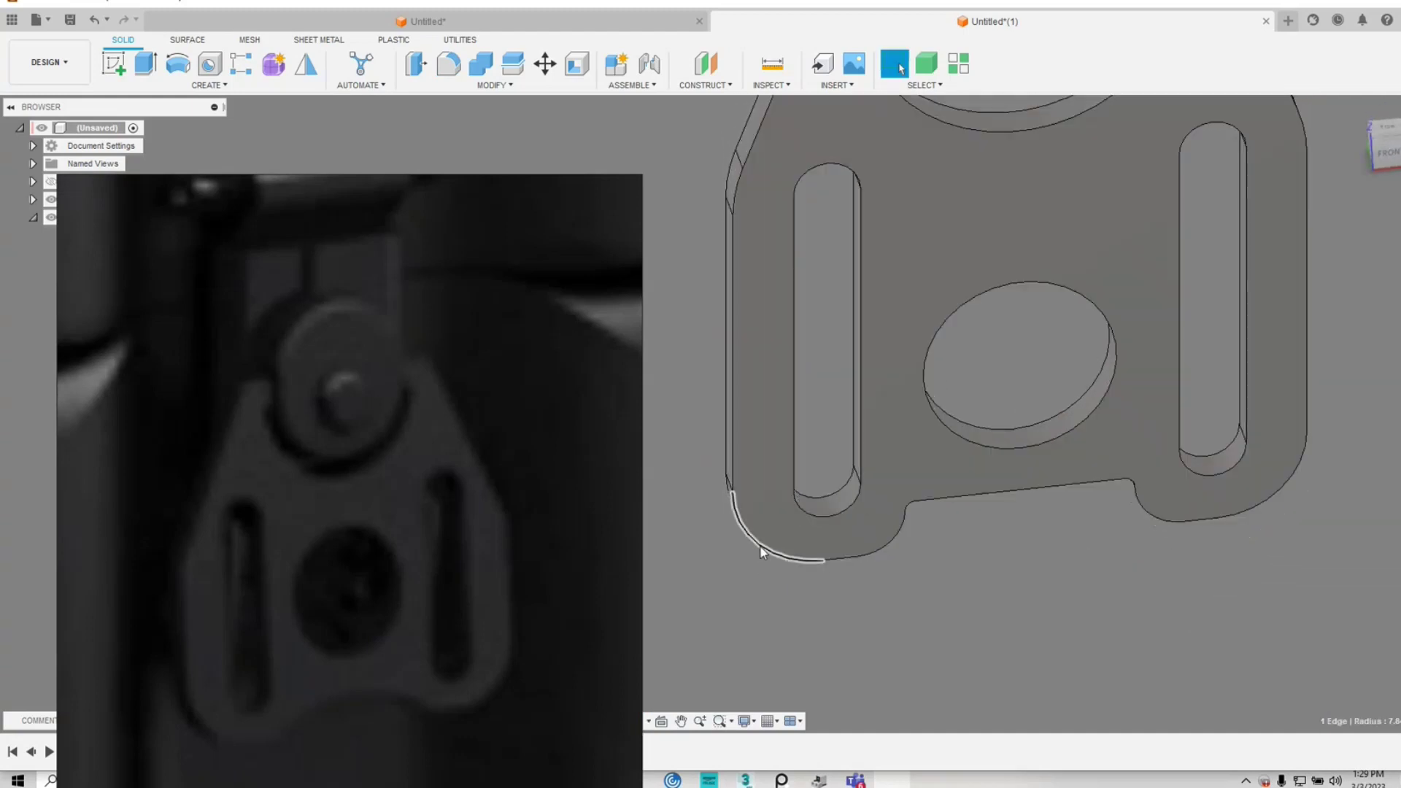
{"action": "right_click", "coordinate": [762, 552]}
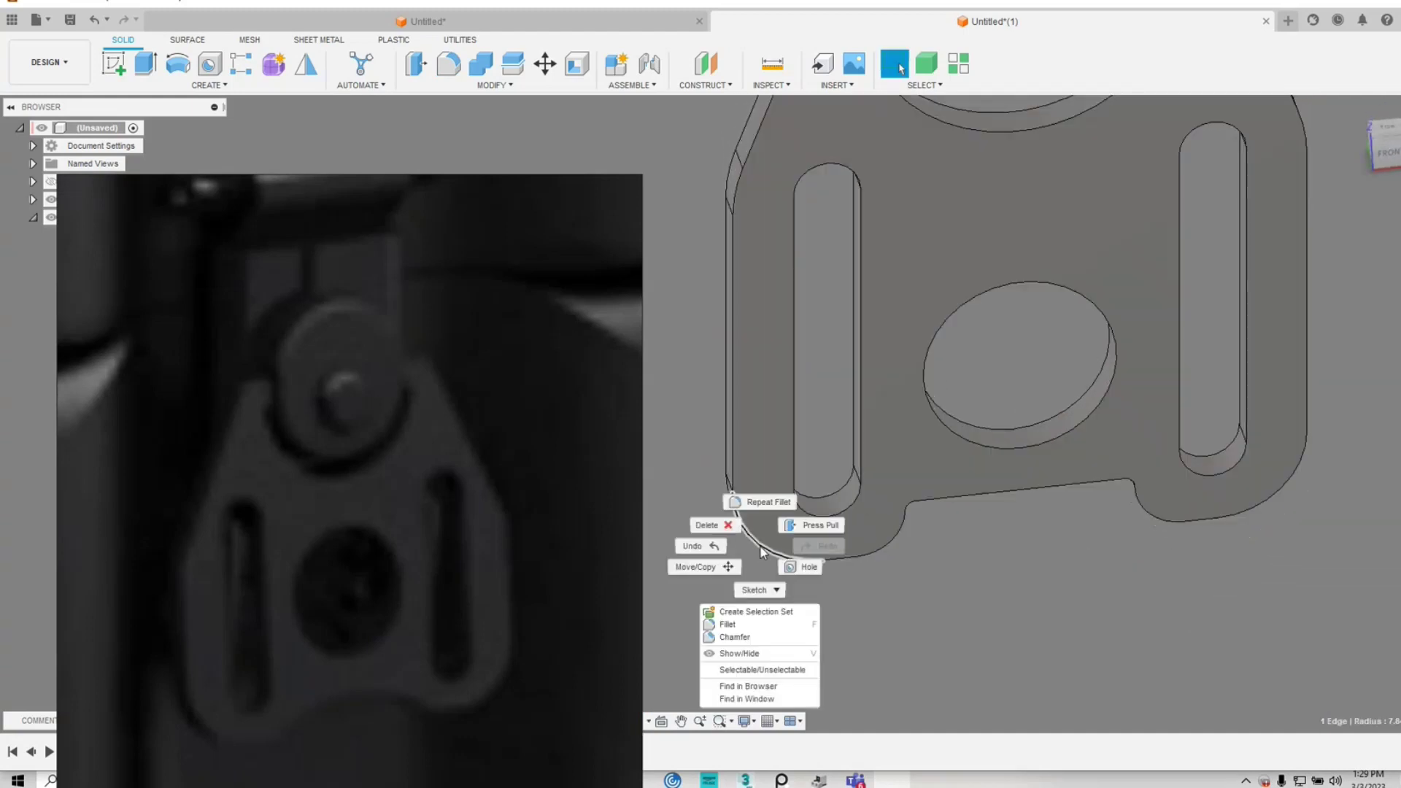
{"action": "left_click", "coordinate": [727, 624]}
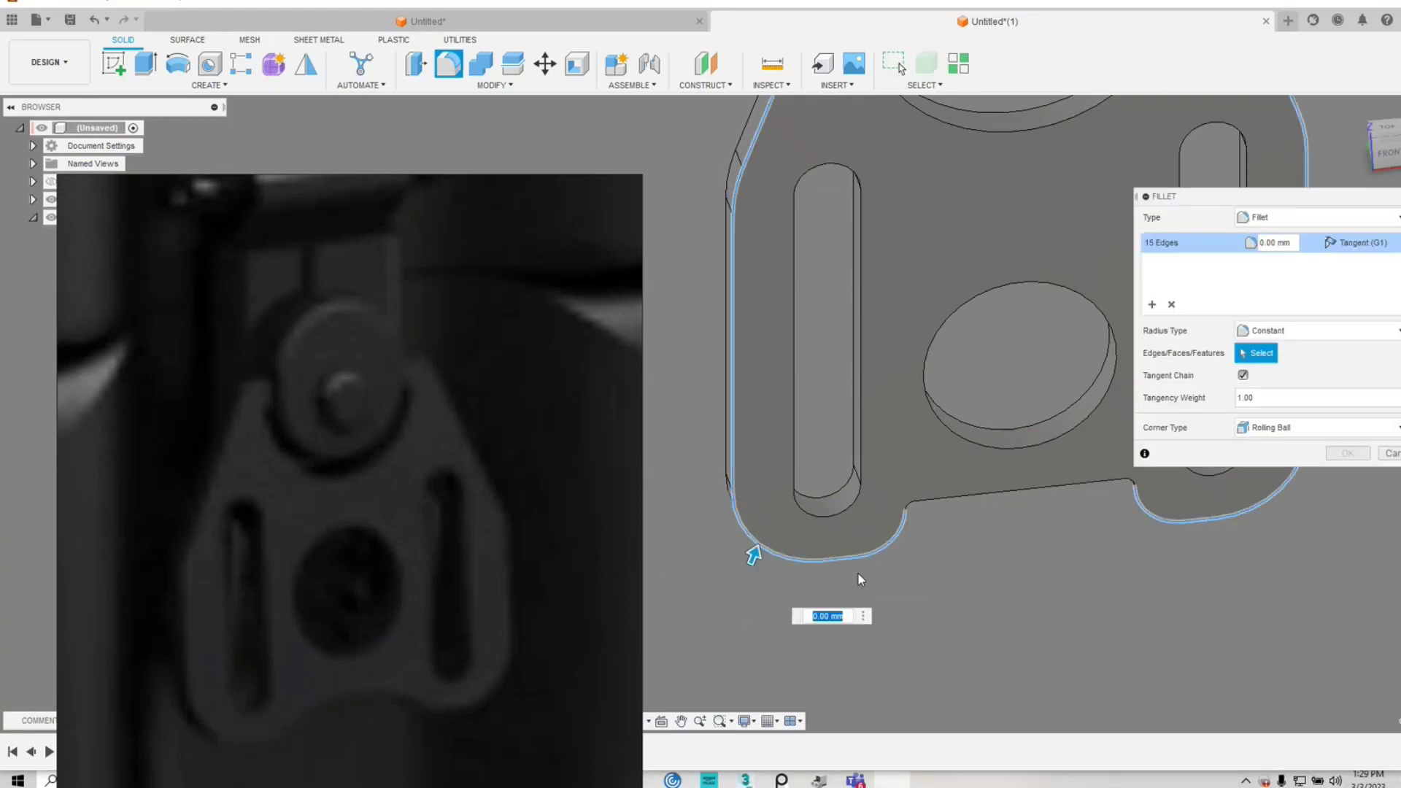
{"action": "left_click_drag", "start_coordinate": [750, 560], "coordinate": [757, 552]}
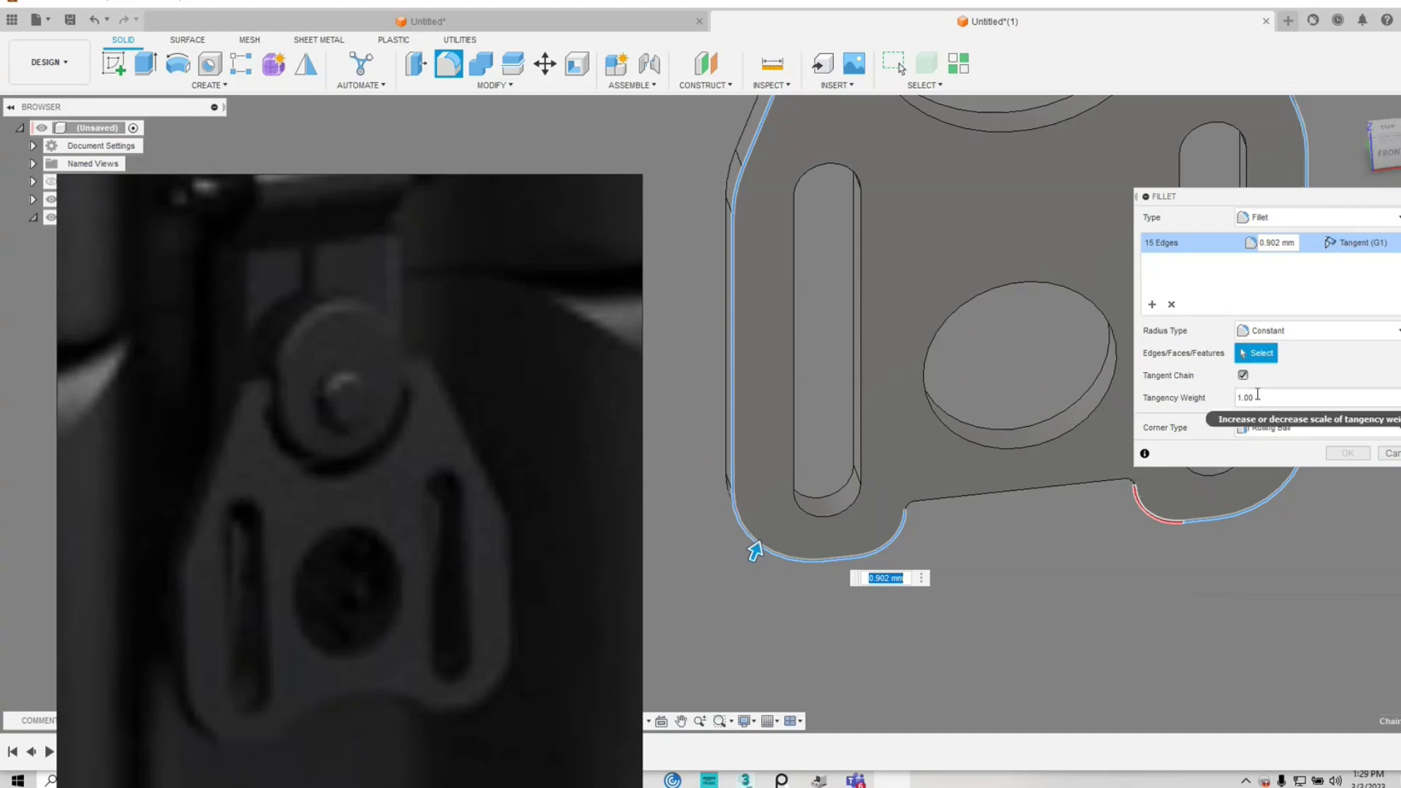
{"action": "type", "text": ".1"}
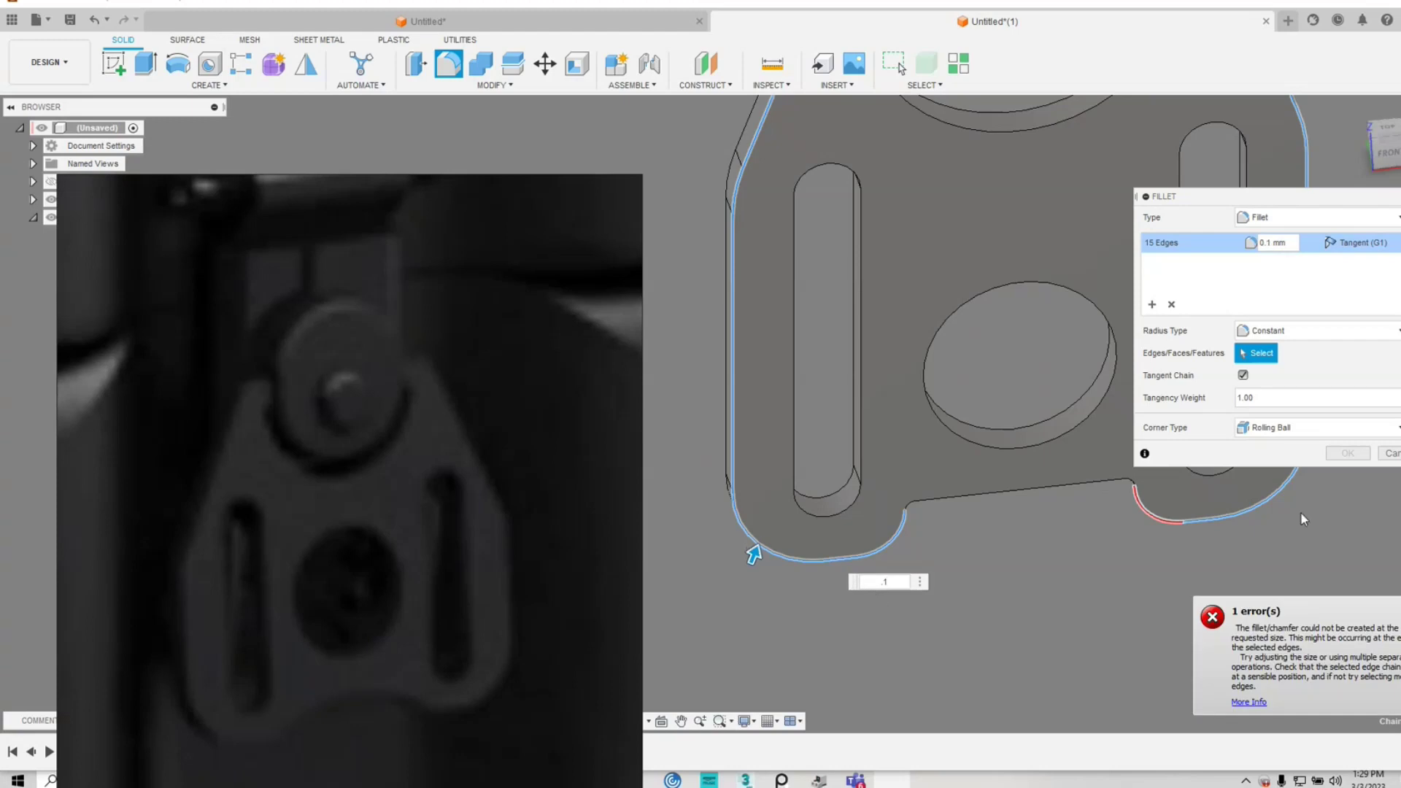
{"action": "key", "text": "Escape"}
- Reopen the plate sketch, Sketch1, for editing at the bottom notch
{"action": "scroll", "coordinate": [737, 292], "scroll_direction": "down", "scroll_amount": 2}
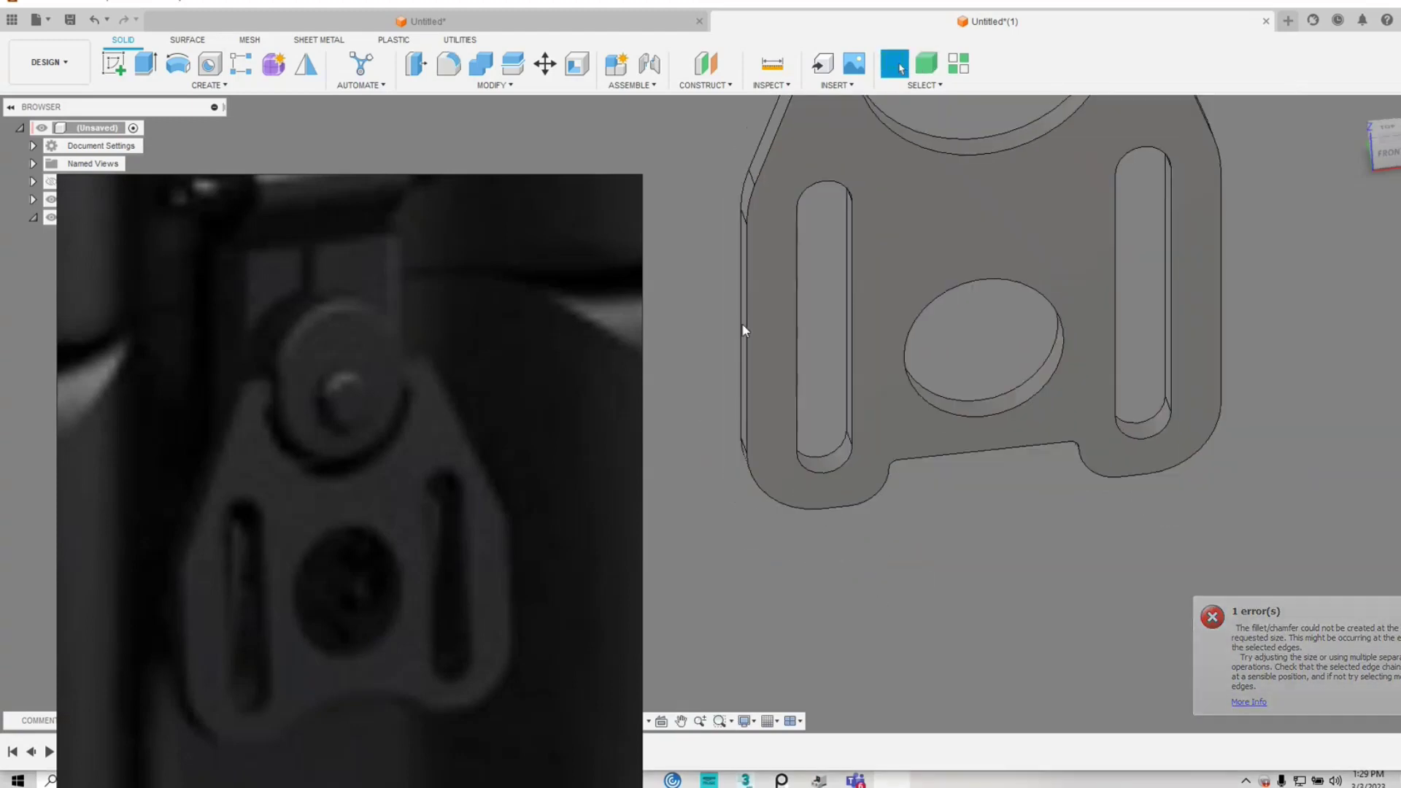
{"action": "scroll", "coordinate": [742, 387], "scroll_direction": "down", "scroll_amount": 2}
{"action": "middle_click_drag", "start_coordinate": [698, 471], "coordinate": [787, 462]}
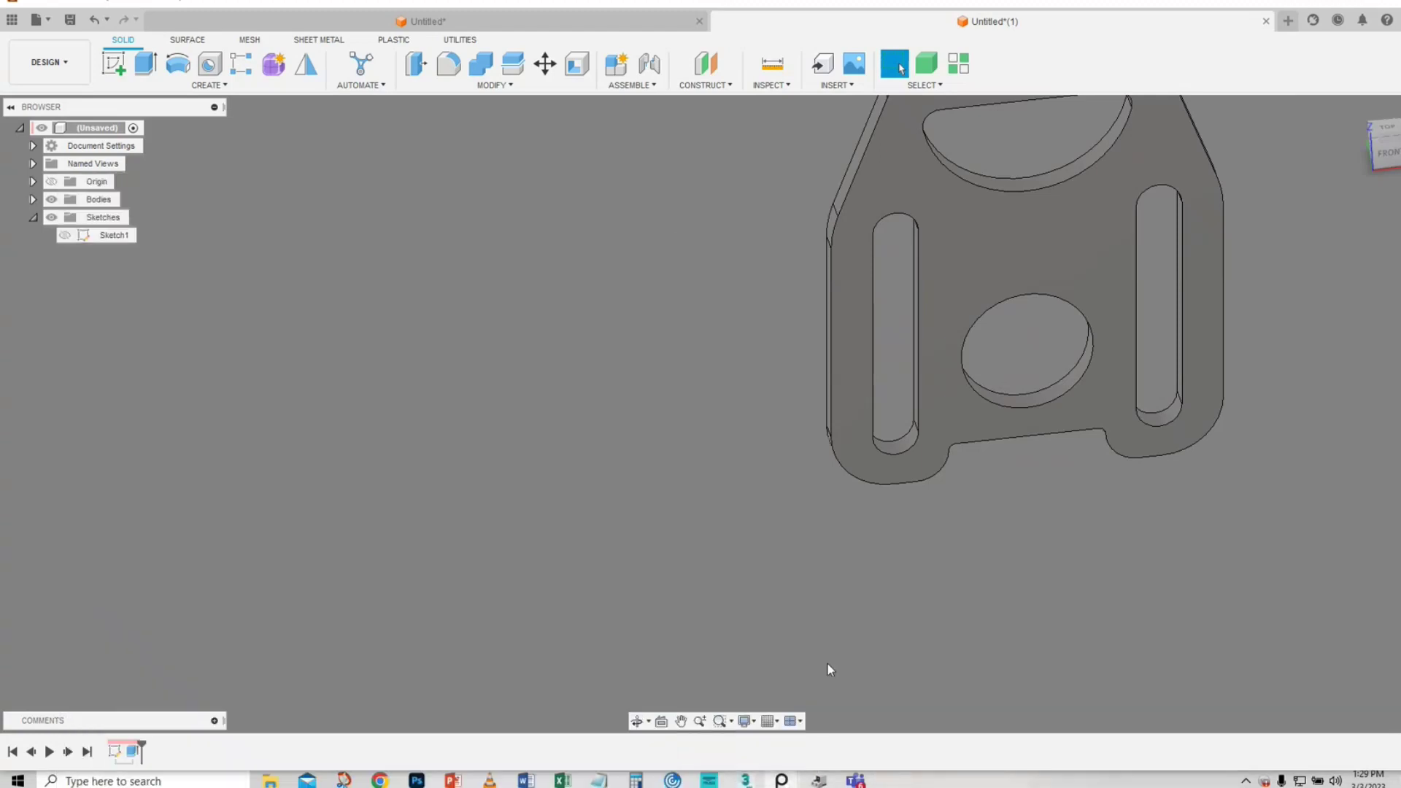
{"action": "right_click", "coordinate": [95, 237]}
{"action": "left_click", "coordinate": [146, 286]}
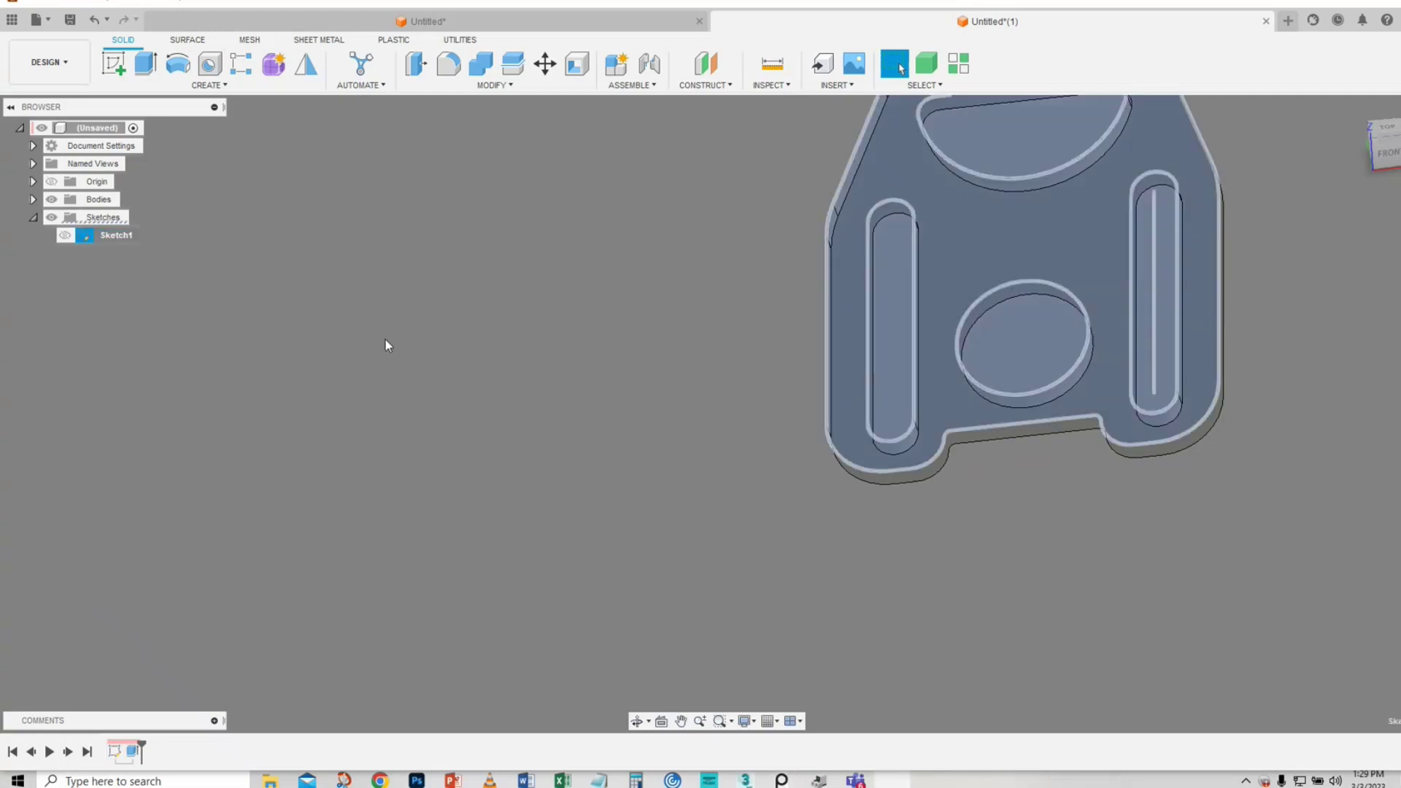
{"action": "scroll", "coordinate": [724, 520], "scroll_direction": "up", "scroll_amount": 1}
{"action": "mouse_move", "coordinate": [724, 520]}
{"action": "middle_mouse_down"}
{"action": "mouse_move", "coordinate": [519, 407]}
{"action": "mouse_move", "coordinate": [288, 373]}
{"action": "middle_mouse_up"}
{"action": "scroll", "coordinate": [635, 398], "scroll_direction": "up", "scroll_amount": 2}
{"action": "middle_click_drag", "start_coordinate": [705, 329], "coordinate": [731, 418]}
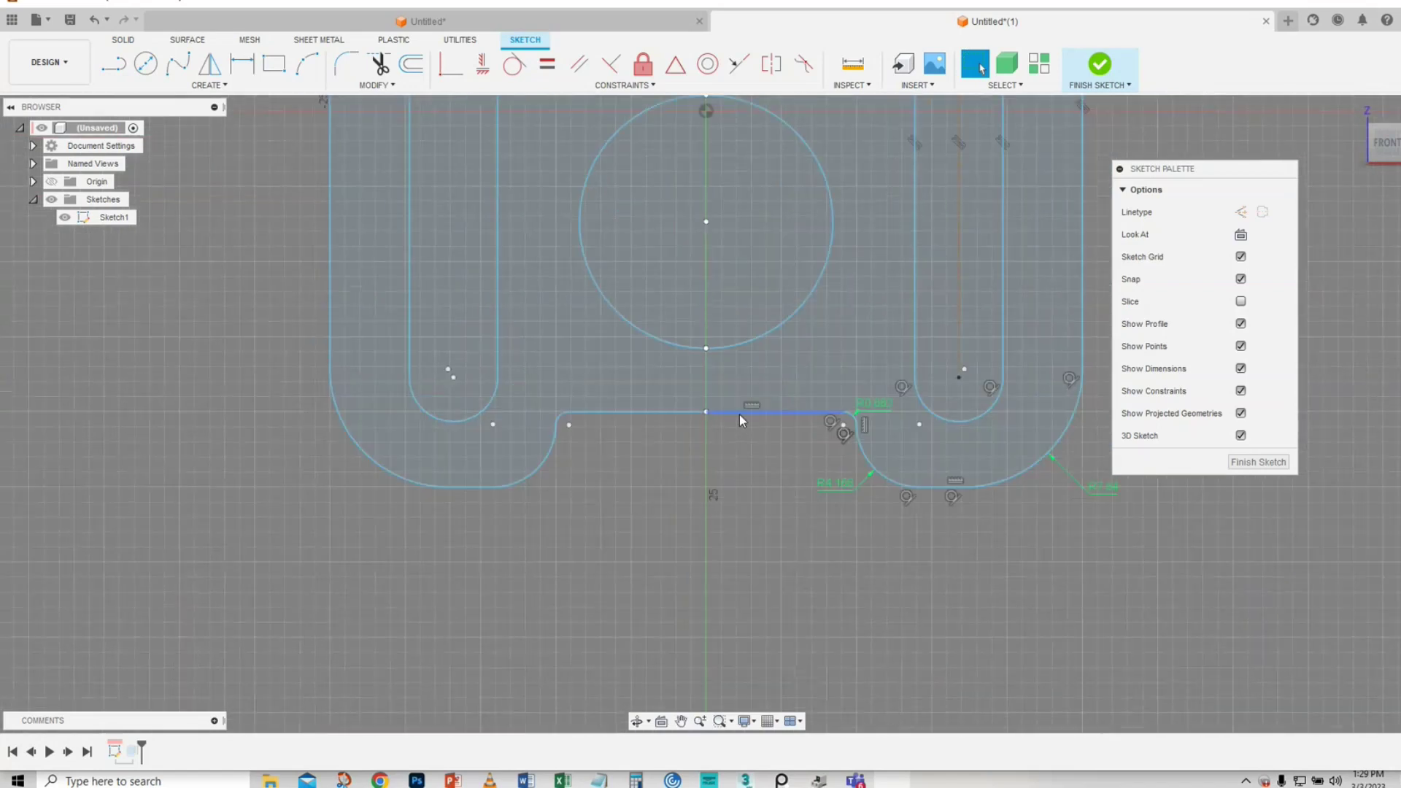
- Delete the two small corner arcs at the upper ends of the bottom notch
{"action": "left_click", "coordinate": [737, 416]}
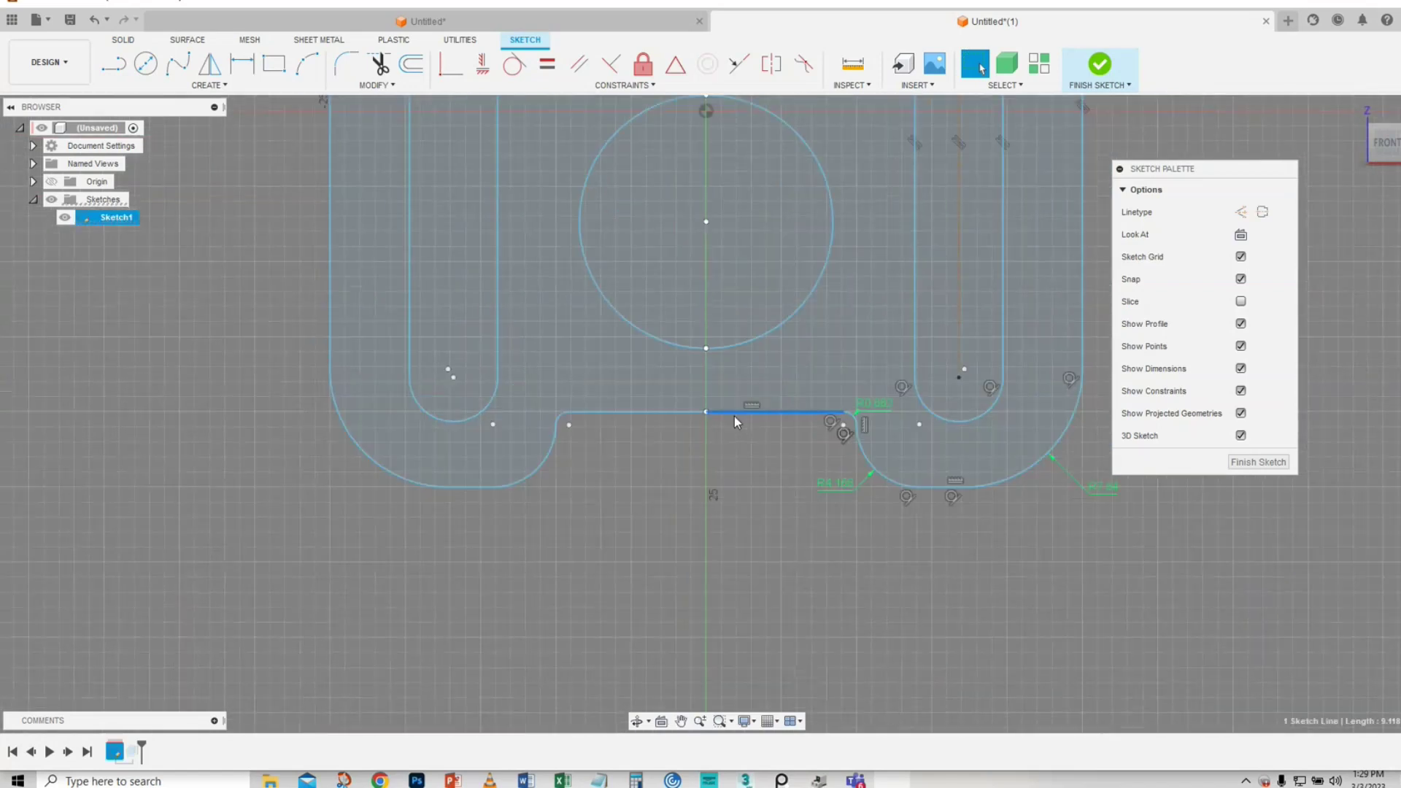
{"action": "left_click", "coordinate": [559, 420]}
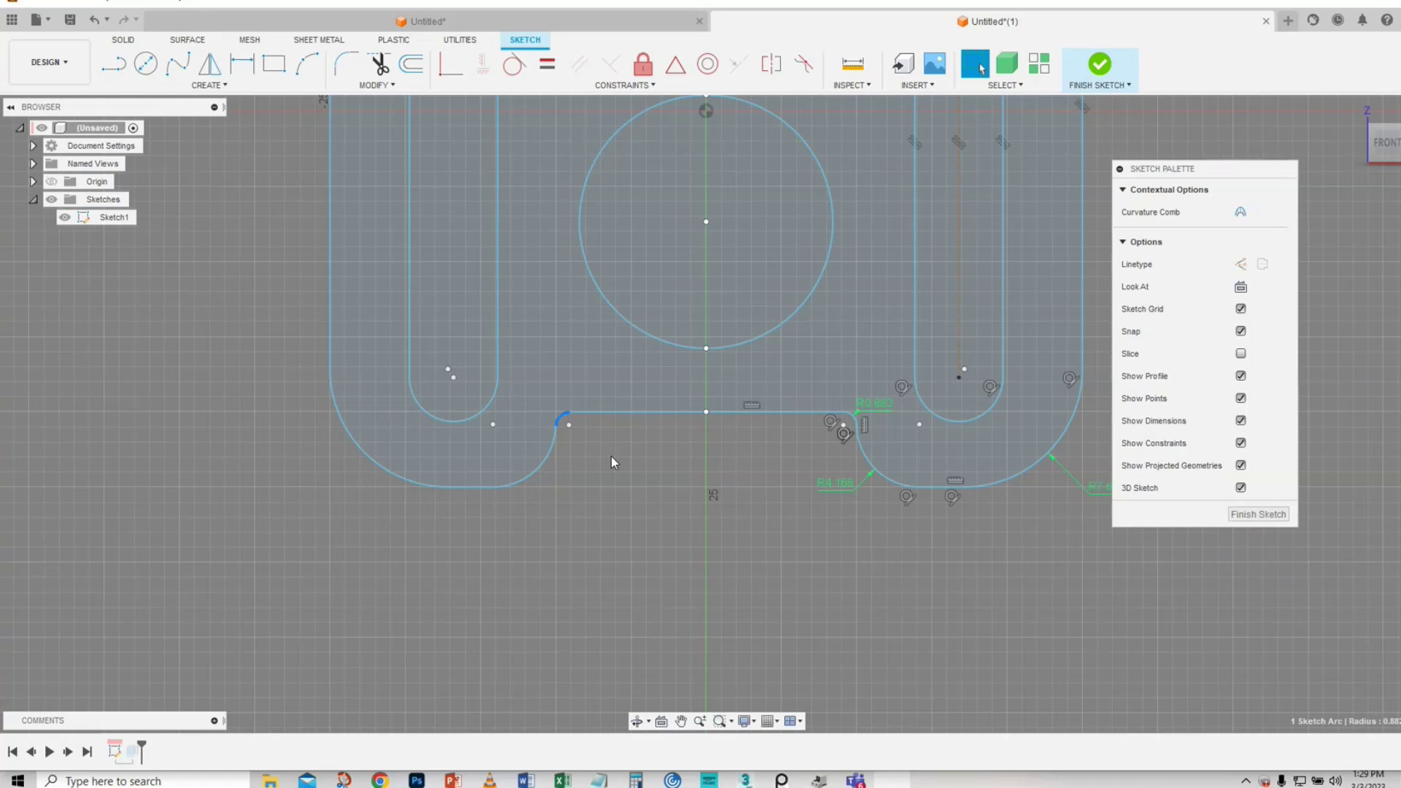
{"action": "key", "text": "Delete"}
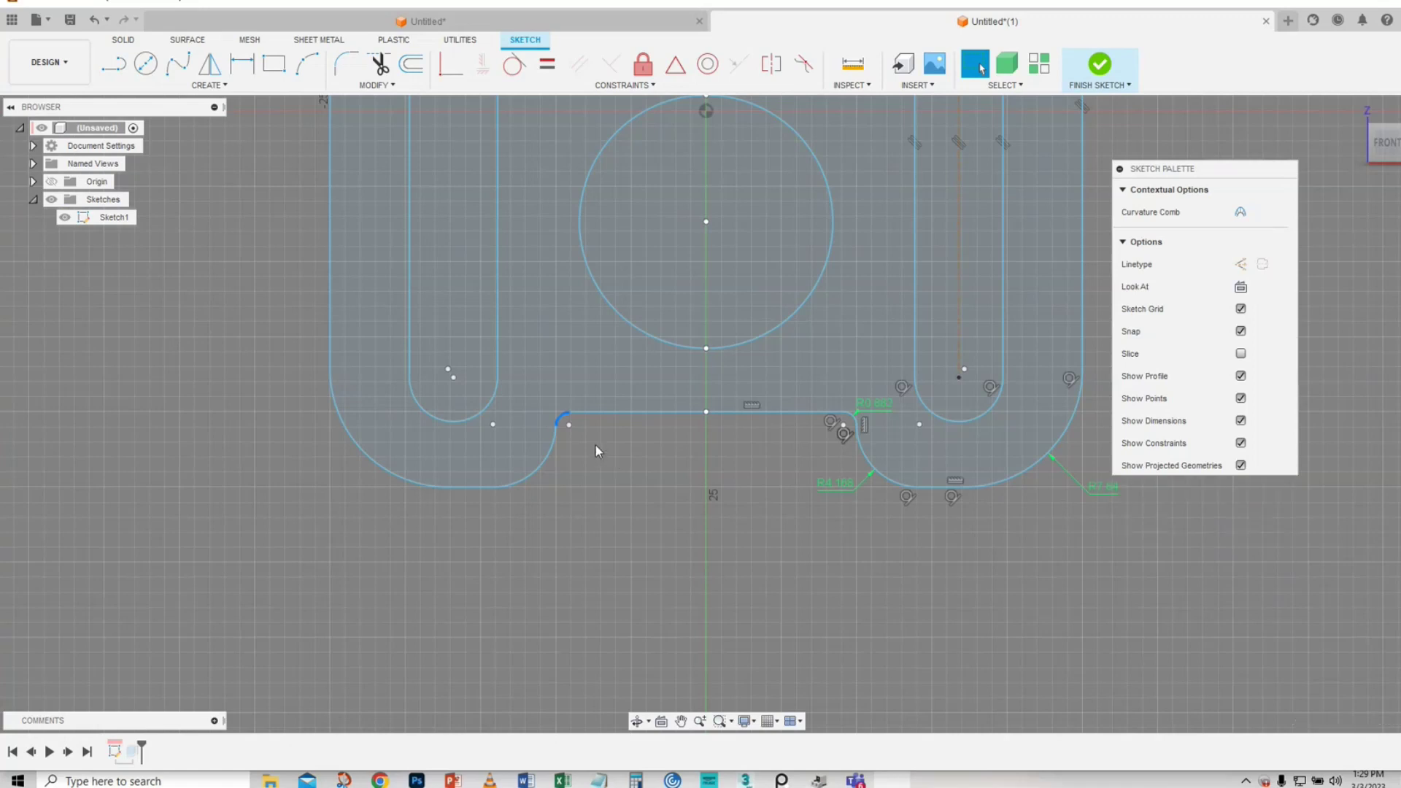
{"action": "left_click", "coordinate": [857, 427]}
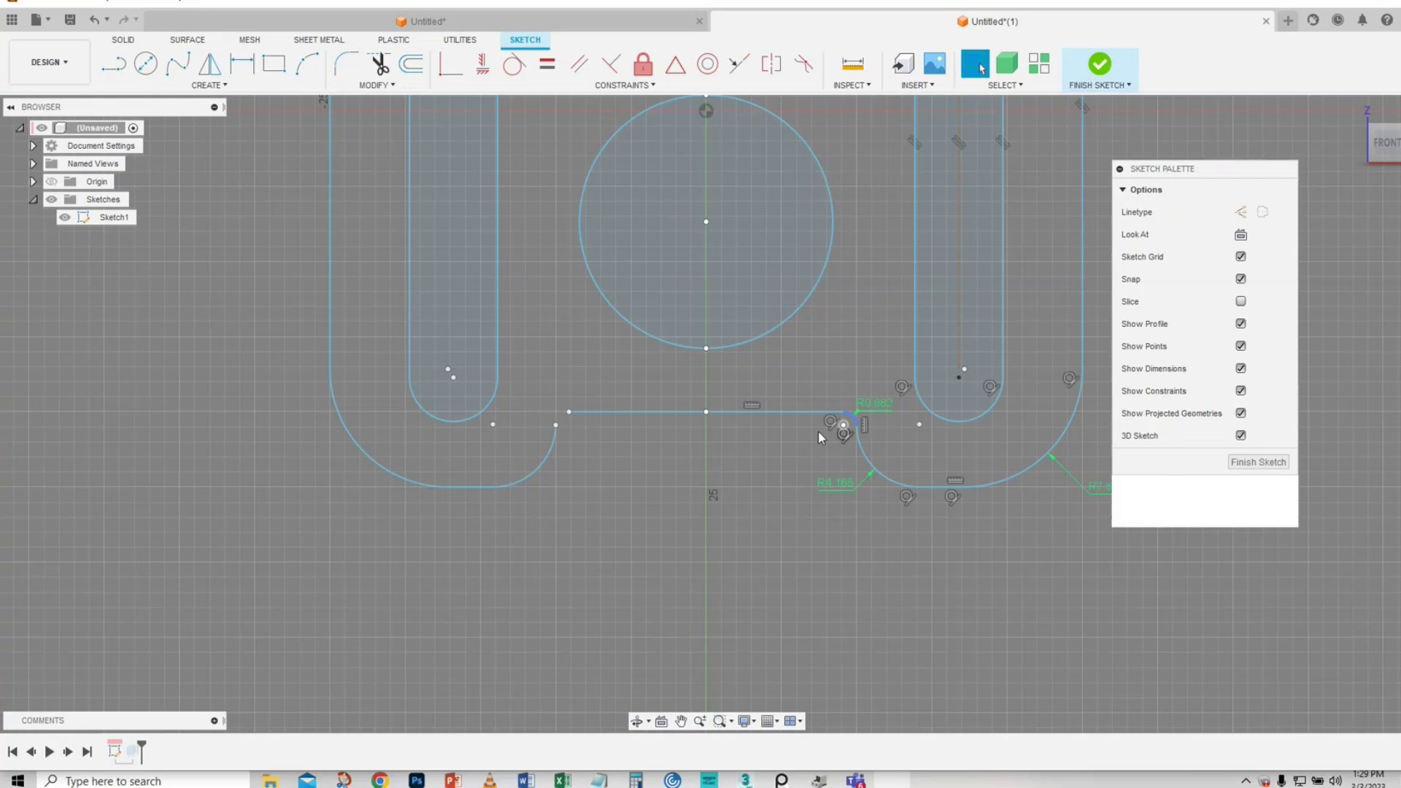
{"action": "key", "text": "Delete"}
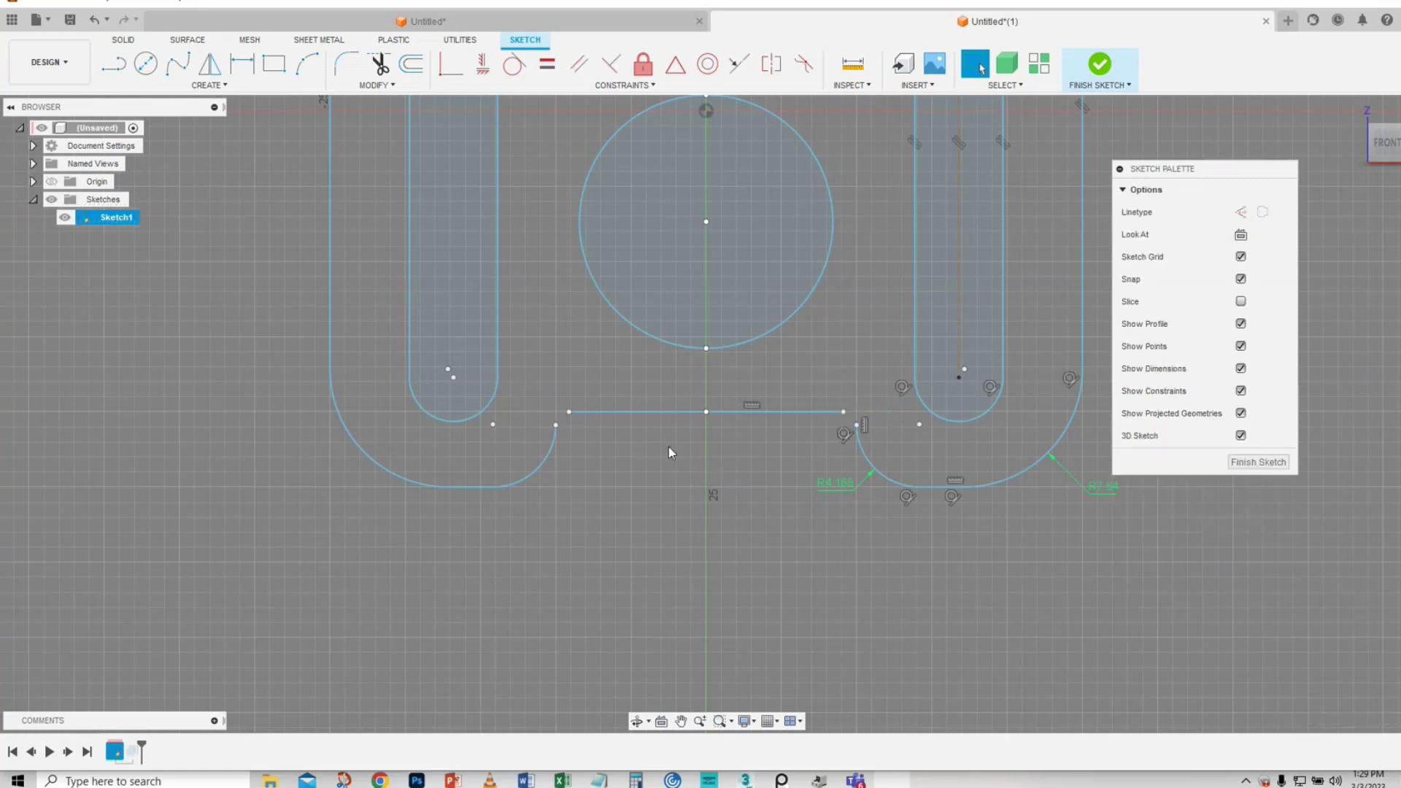
- Delete the horizontal line segments forming the upper edge of the bottom notch
{"action": "left_click", "coordinate": [674, 413]}
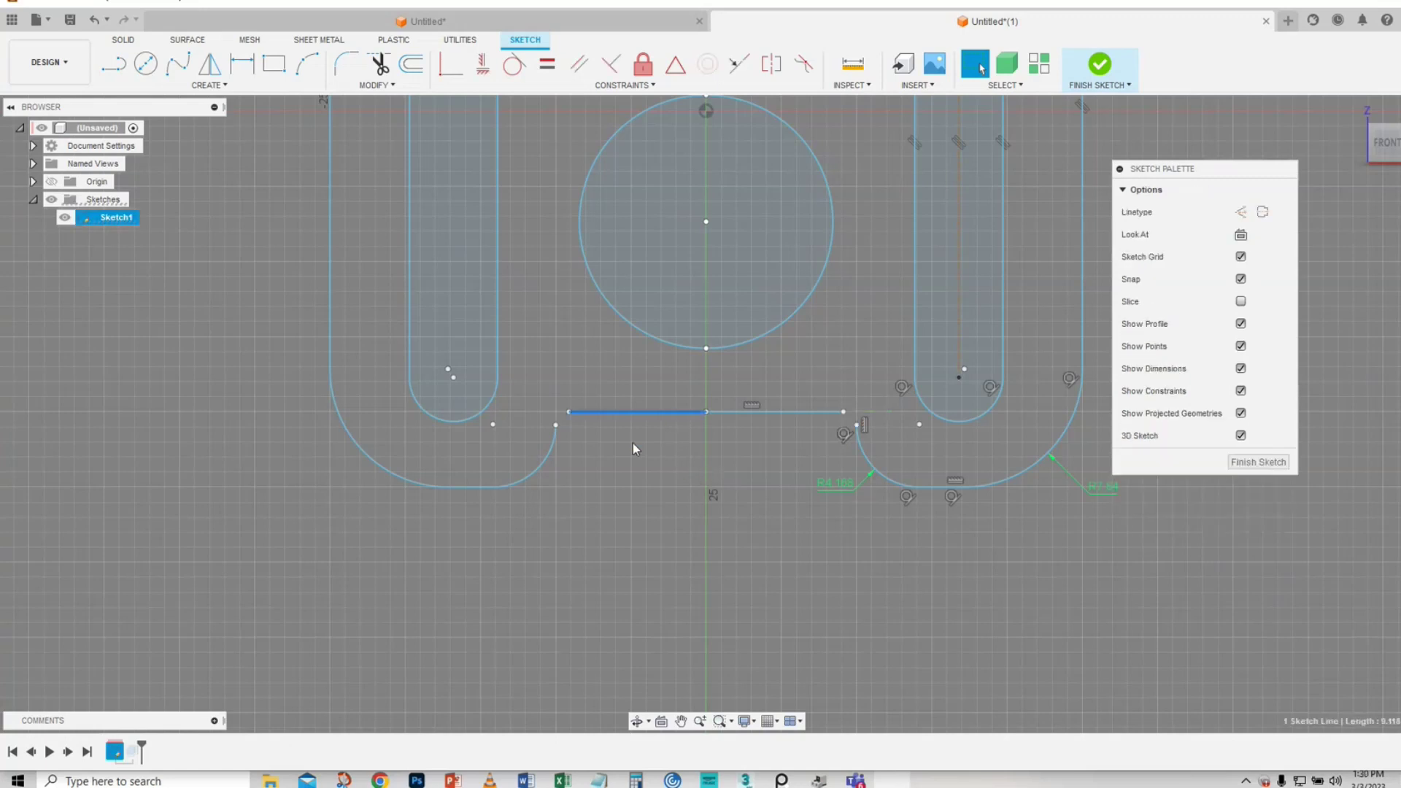
{"action": "key", "text": "Delete"}
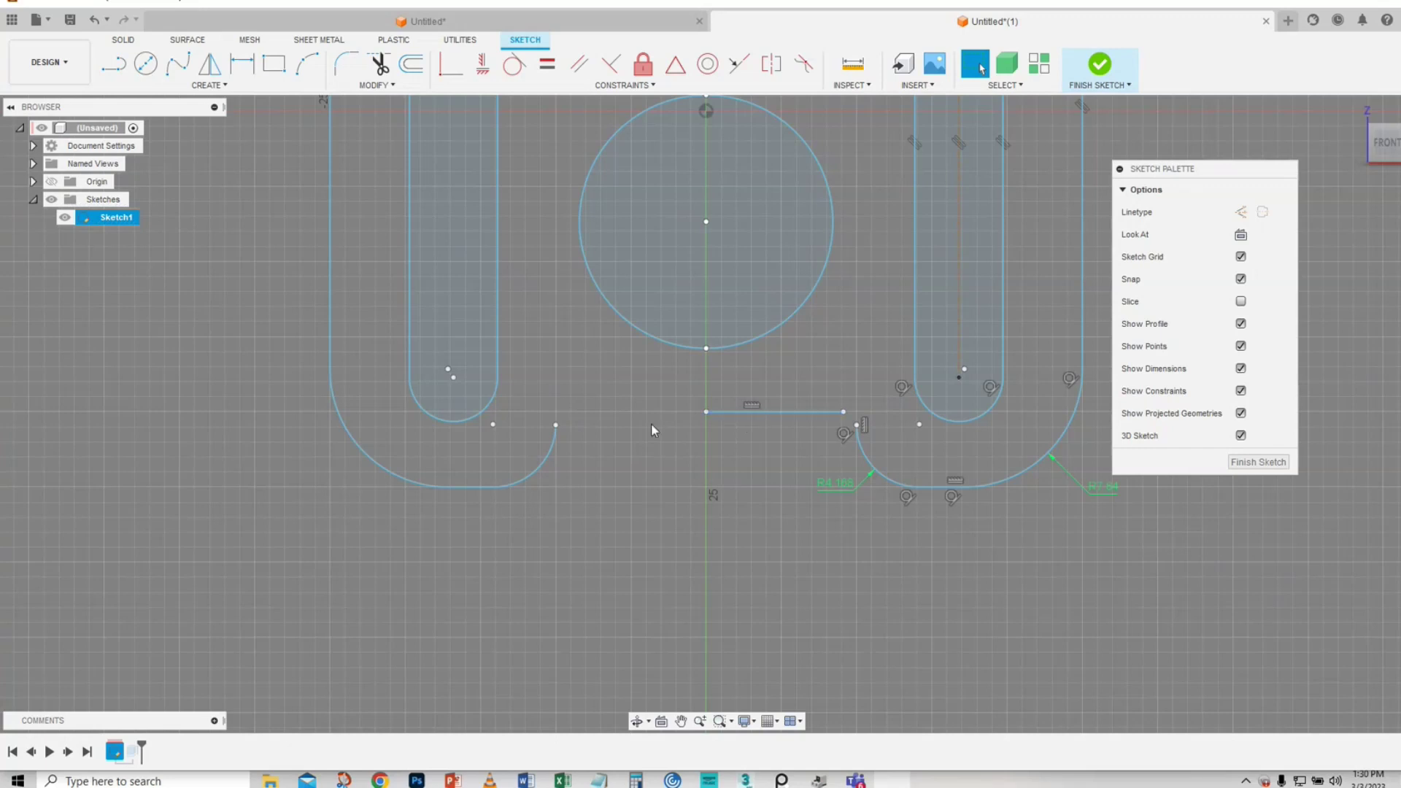
{"action": "key", "text": "ctrl+z"}
{"action": "left_click", "coordinate": [707, 412]}
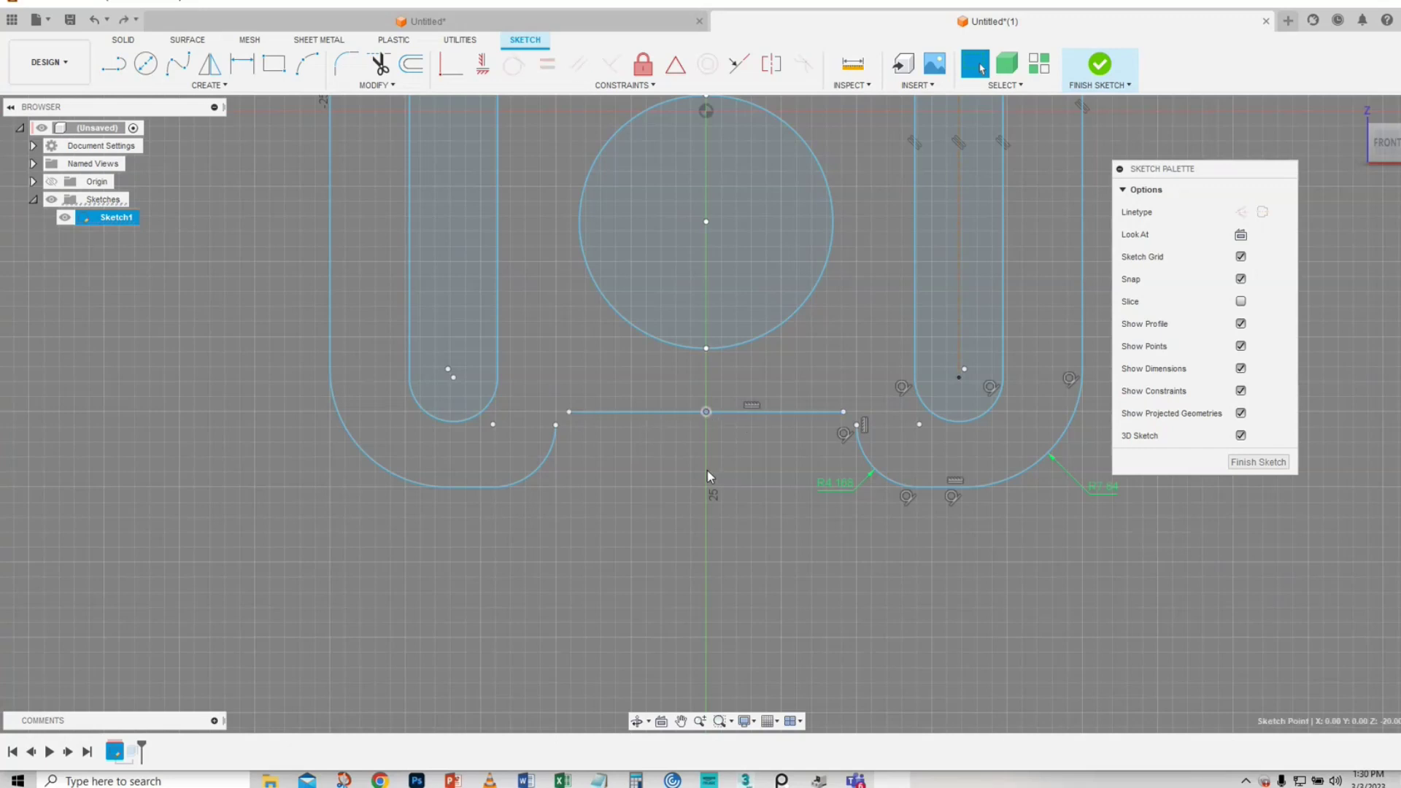
{"action": "key", "text": "Escape"}
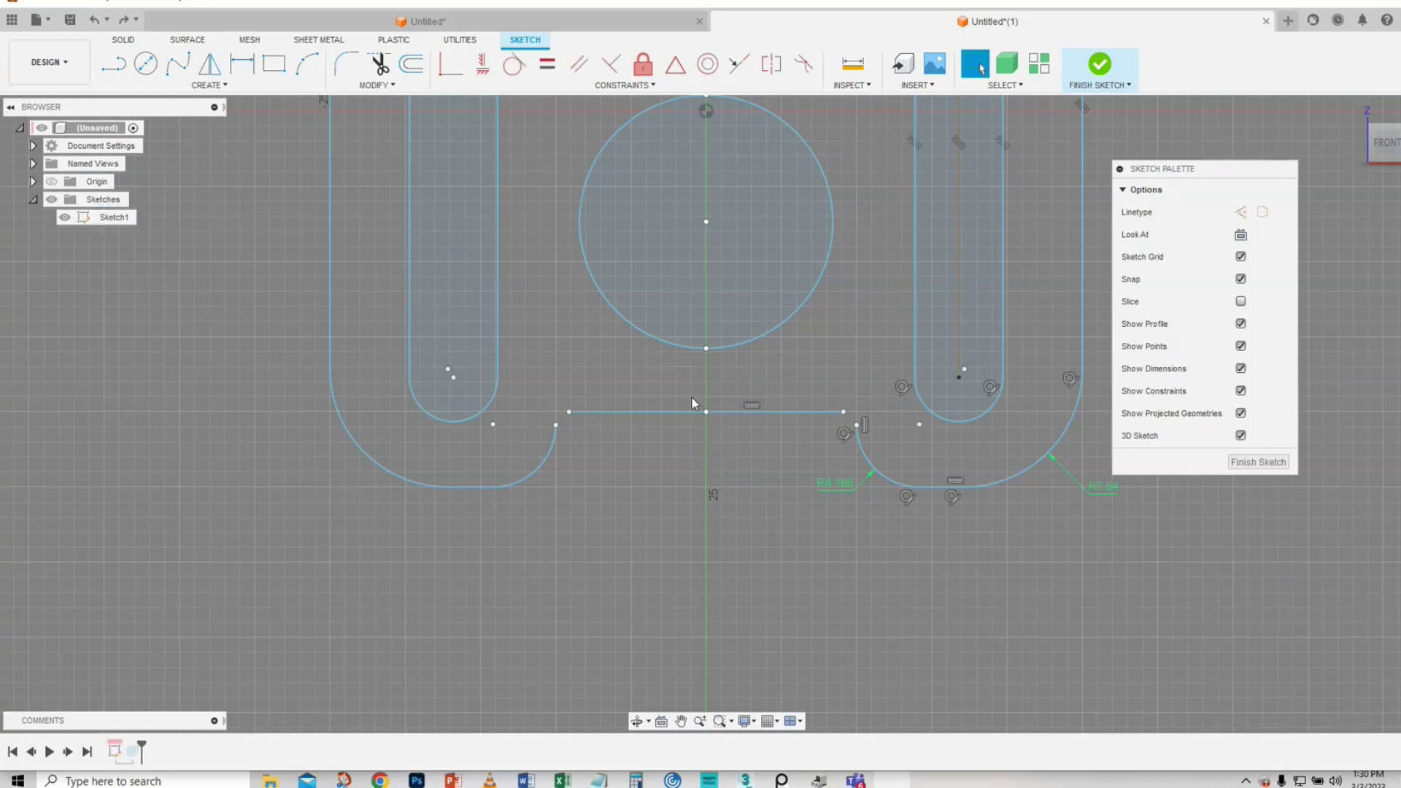
{"action": "scroll", "coordinate": [738, 440], "scroll_direction": "down", "scroll_amount": 1}
{"action": "left_click", "coordinate": [665, 414]}
{"action": "key", "text": "Delete"}
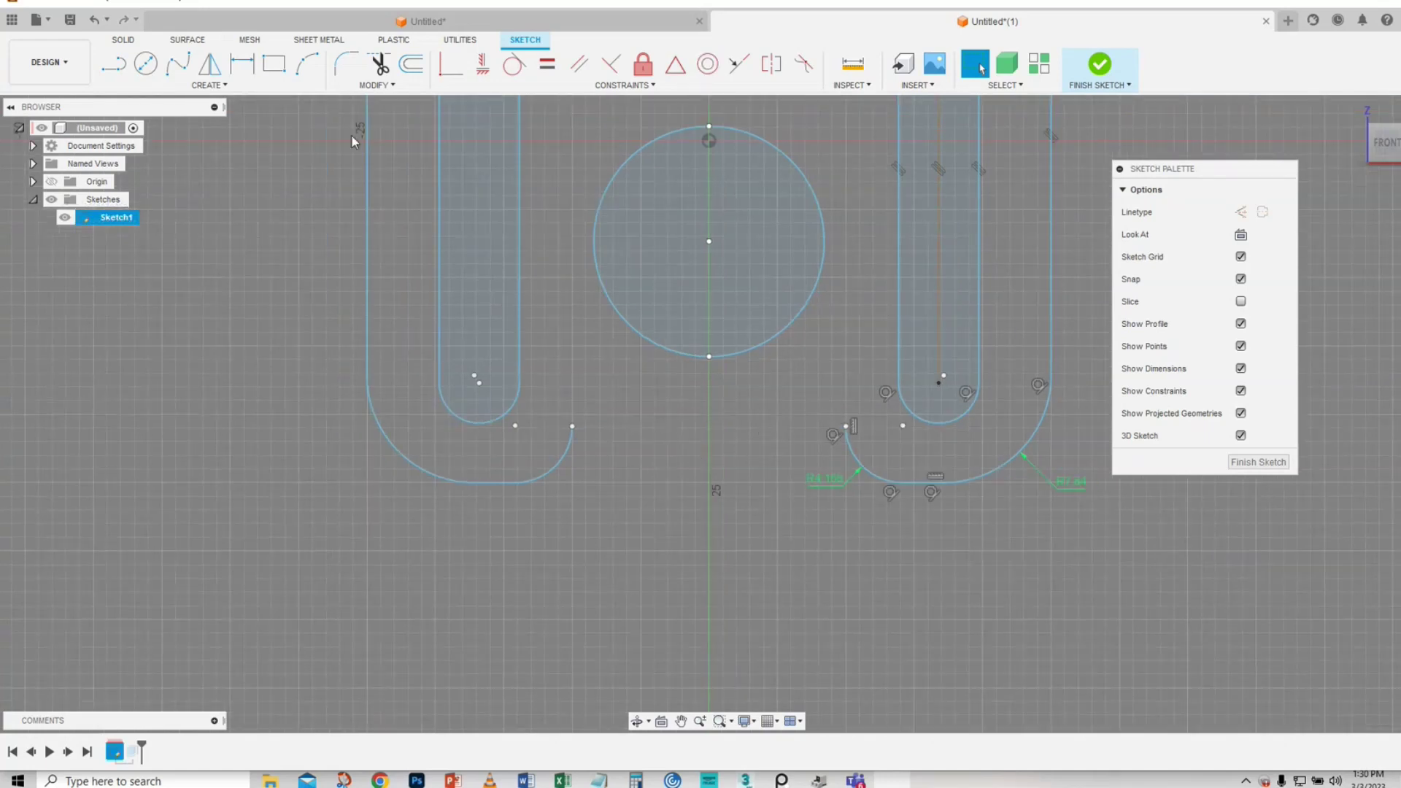
- Draw a straight line between the upper ends of the two notch arcs and finish the sketch
{"action": "left_click", "coordinate": [113, 64]}
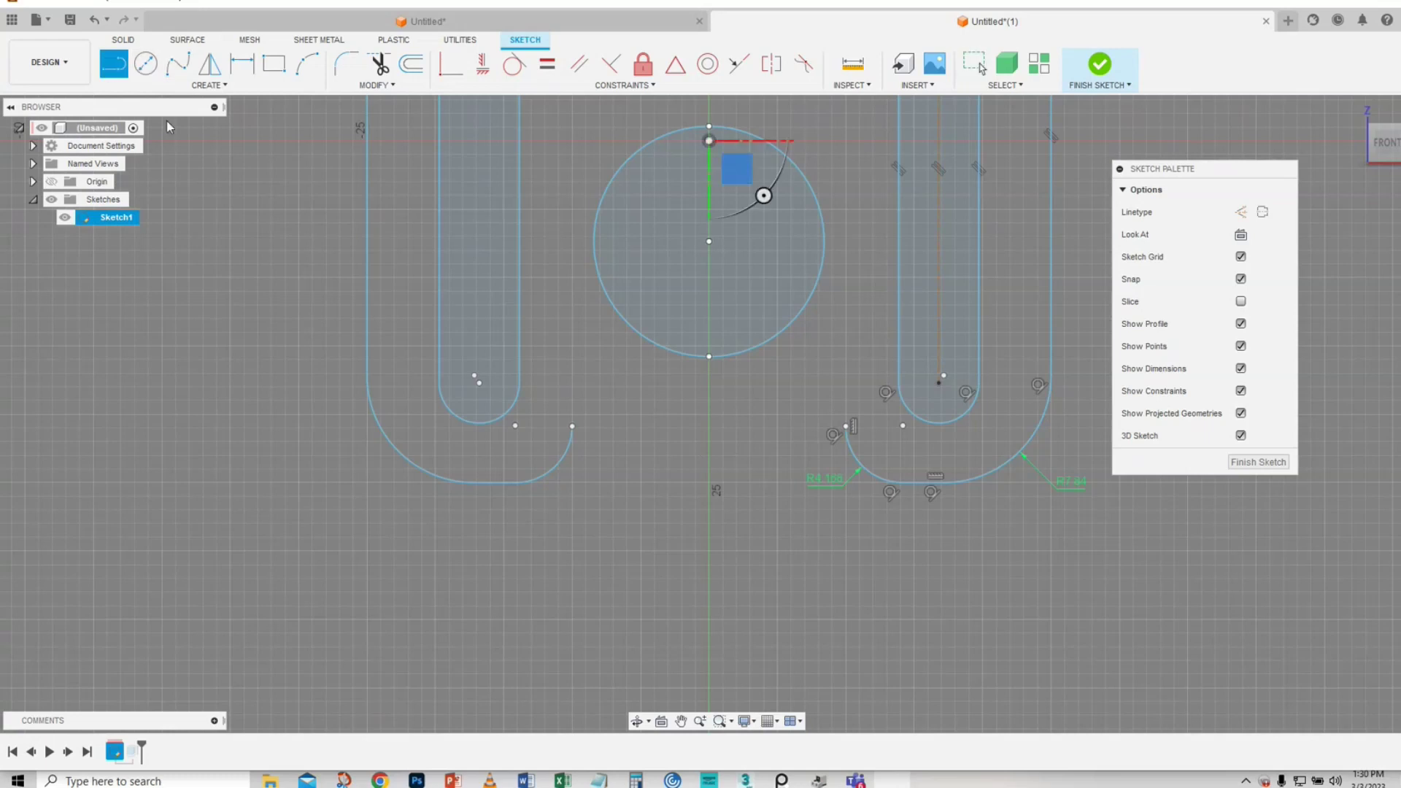
{"action": "left_click", "coordinate": [575, 426]}
{"action": "left_click", "coordinate": [847, 426]}
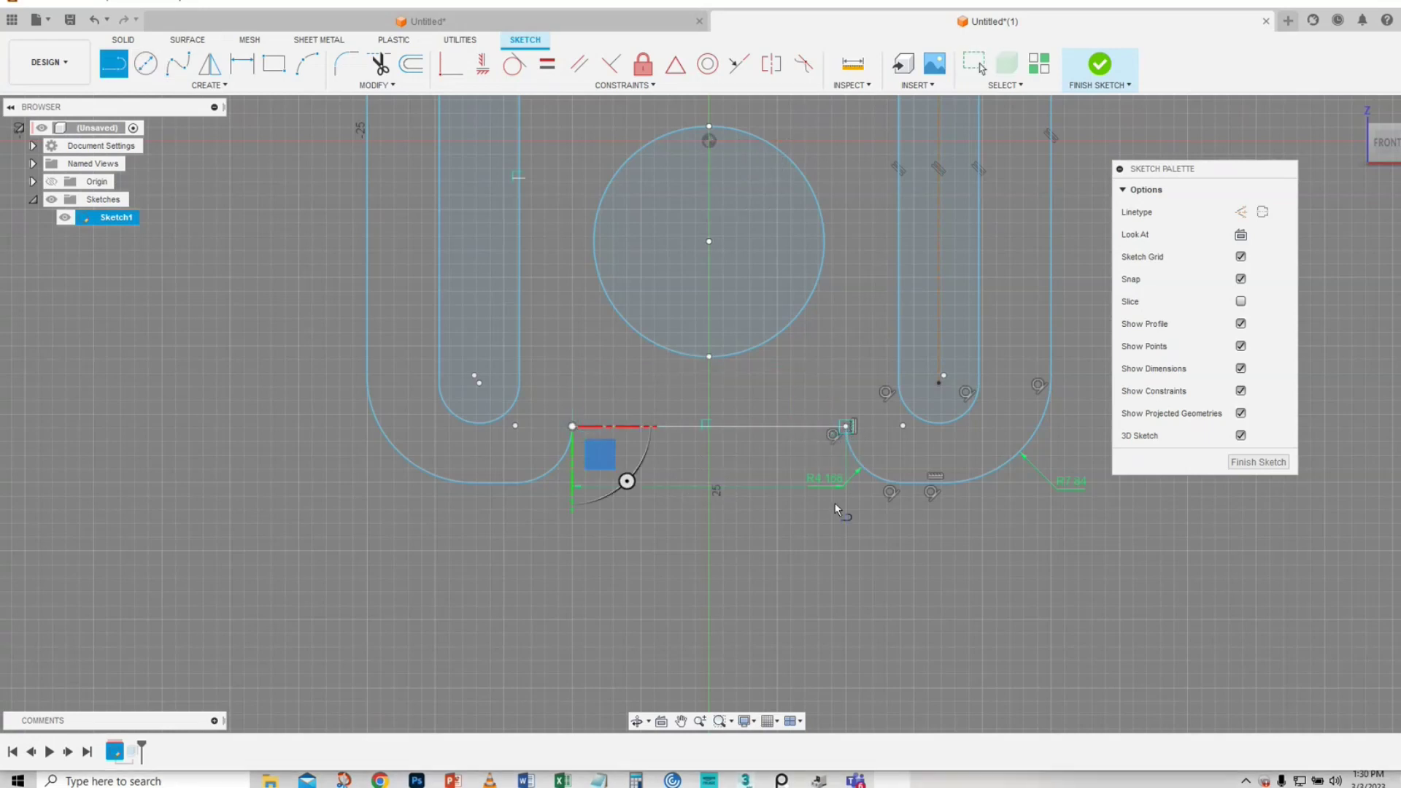
{"action": "right_click", "coordinate": [774, 551]}
{"action": "left_click", "coordinate": [836, 559]}
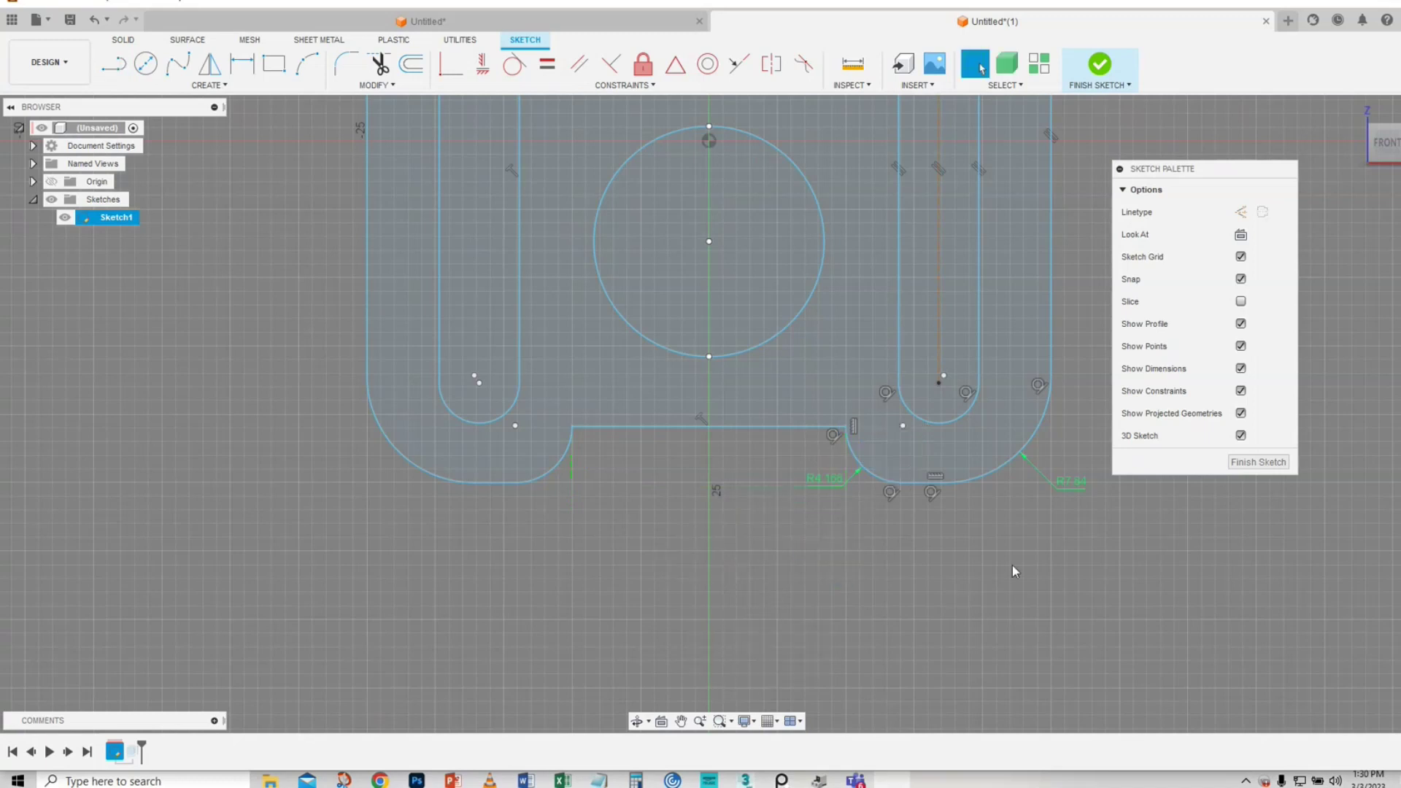
{"action": "left_click", "coordinate": [1260, 468]}
- Try to fillet the front outer perimeter from the plate's long left side edge with a radius of 0.1 mm
{"action": "middle_click_drag", "start_coordinate": [517, 509], "coordinate": [367, 463], "text": "shift"}
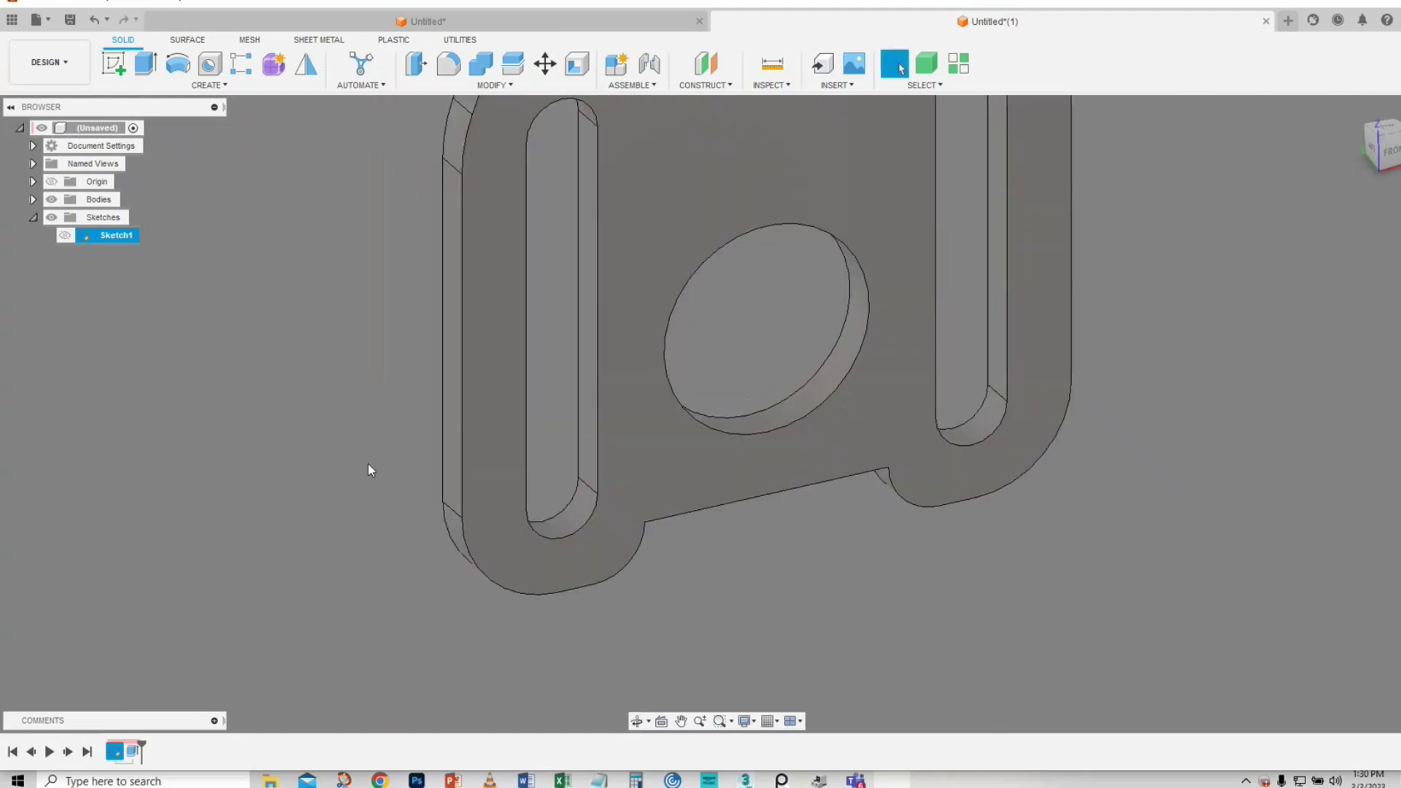
{"action": "left_click", "coordinate": [461, 470]}
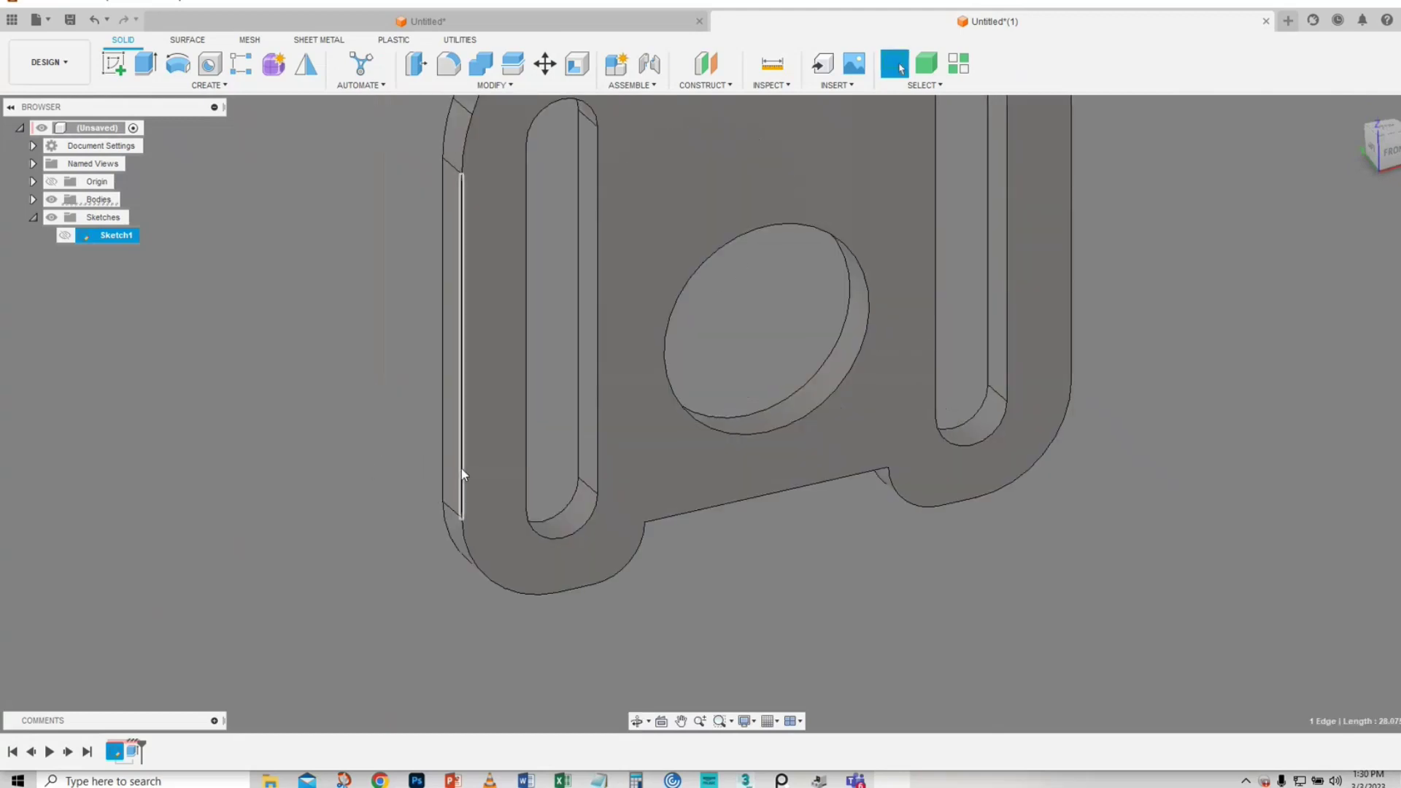
{"action": "right_click", "coordinate": [461, 468]}
{"action": "left_click", "coordinate": [439, 554]}
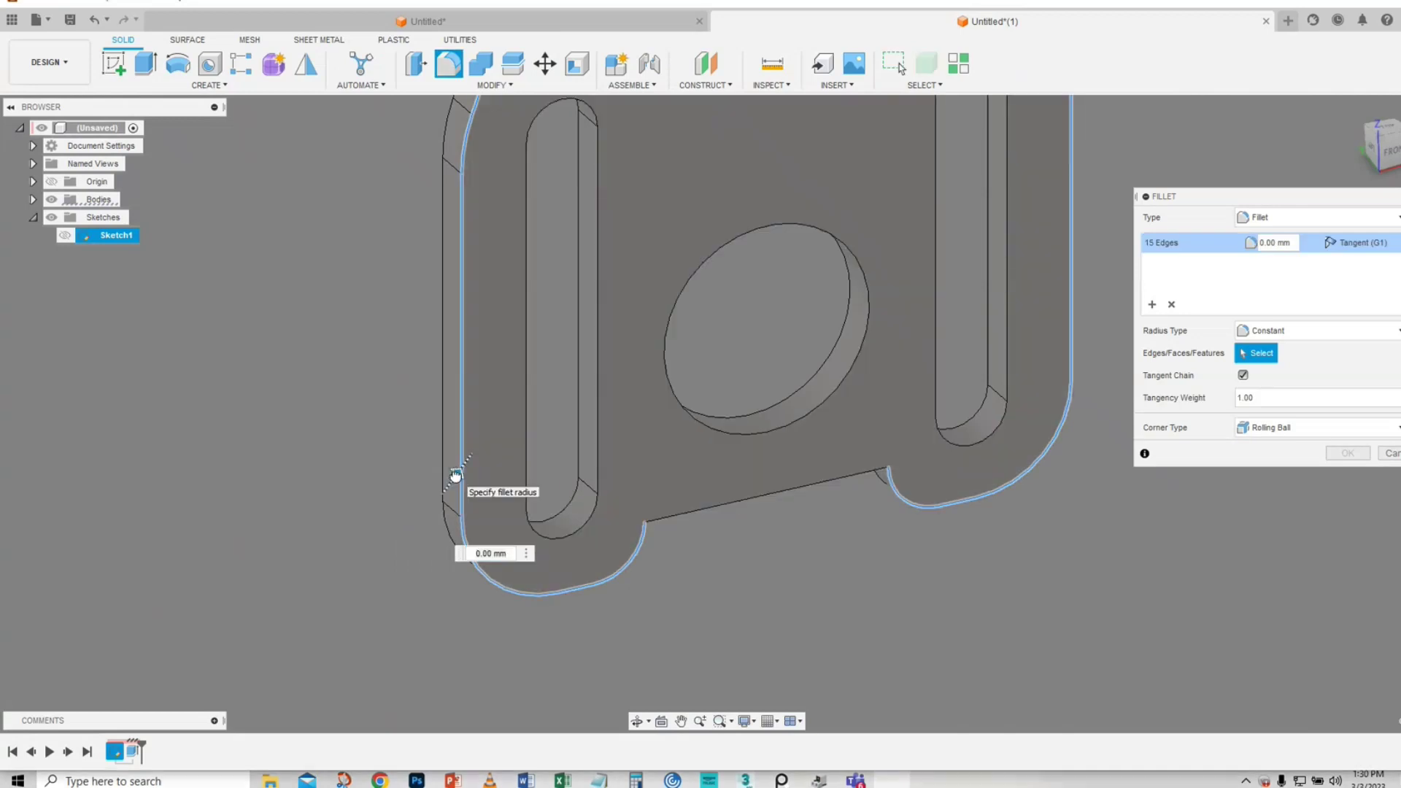
{"action": "left_click_drag", "start_coordinate": [455, 476], "coordinate": [459, 472]}
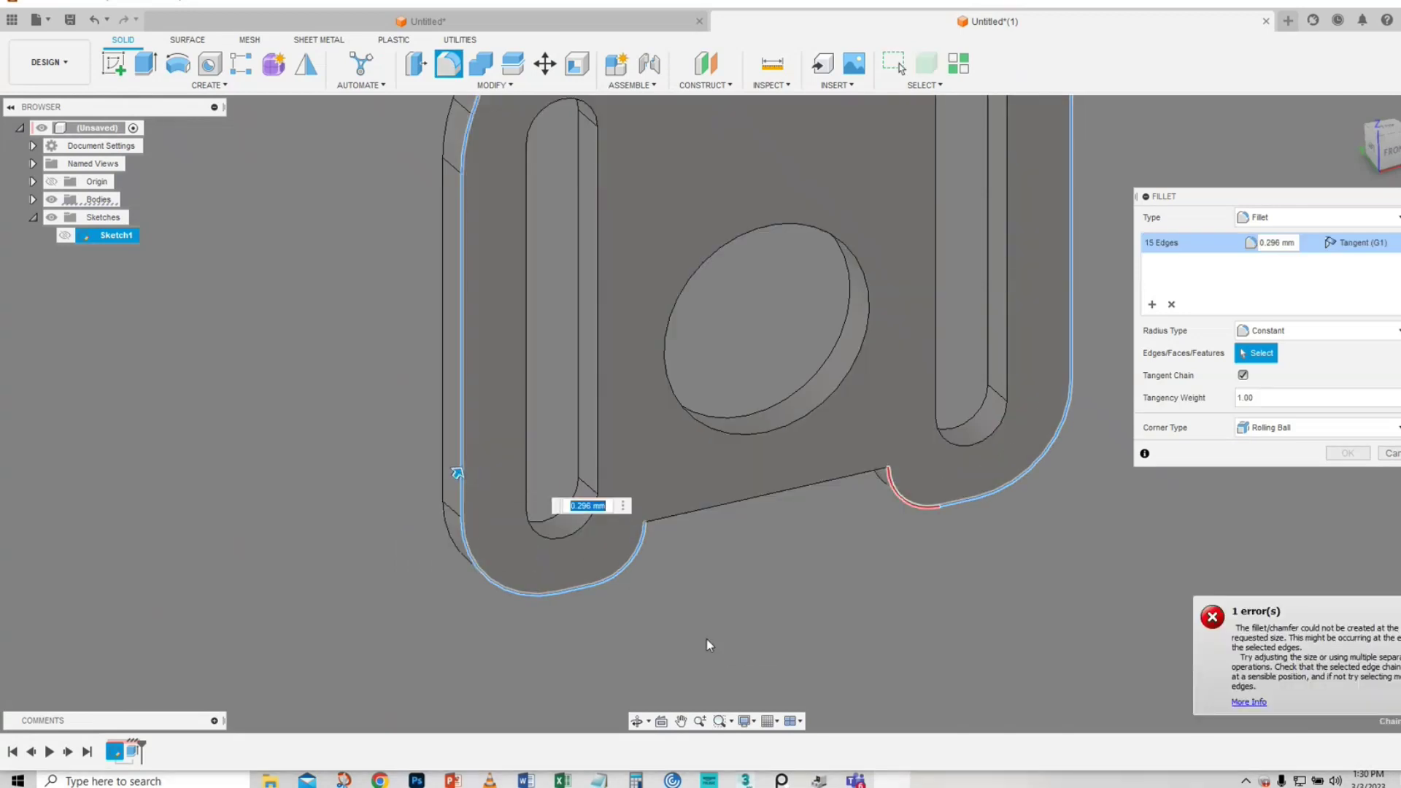
{"action": "type", "text": ".1"}
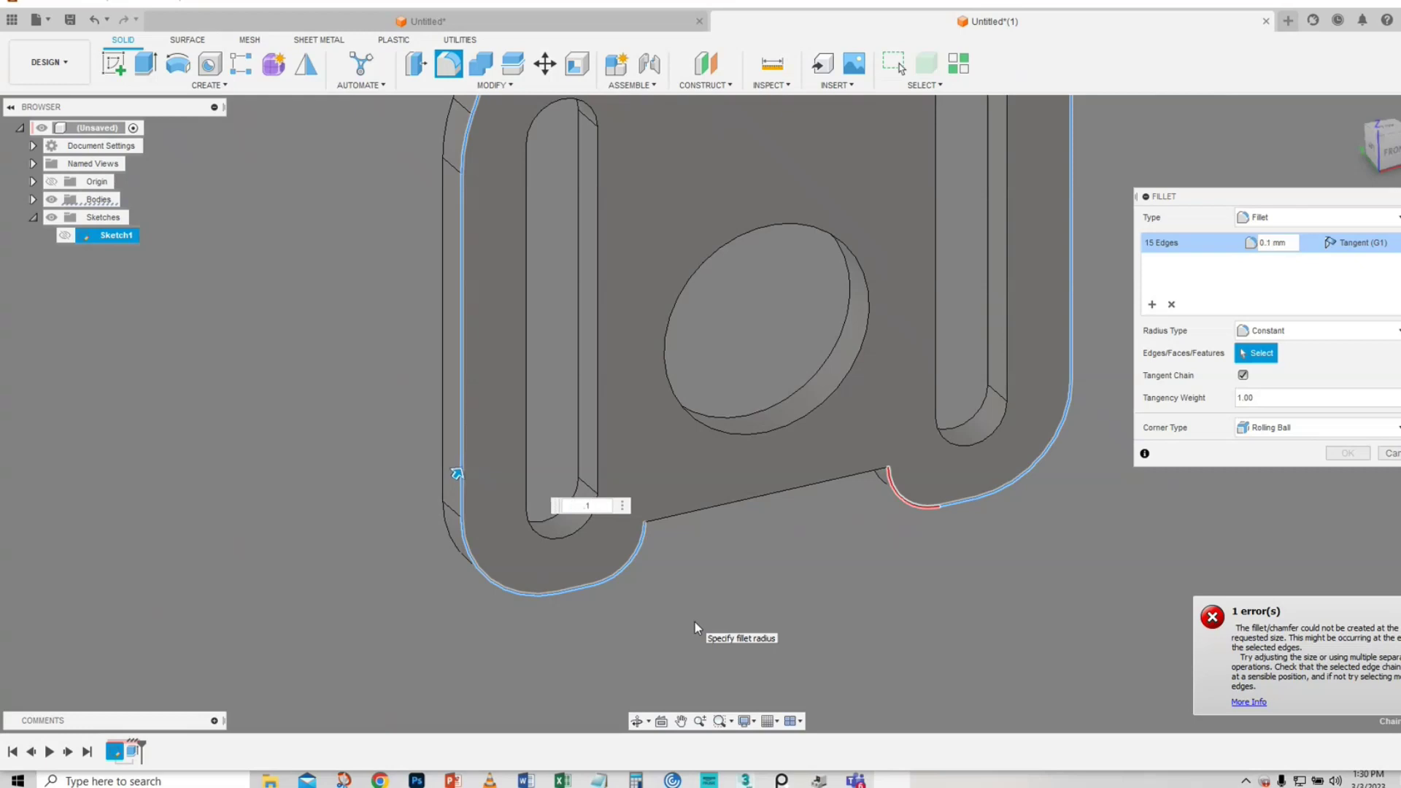
{"action": "middle_click_drag", "start_coordinate": [864, 623], "coordinate": [777, 635]}
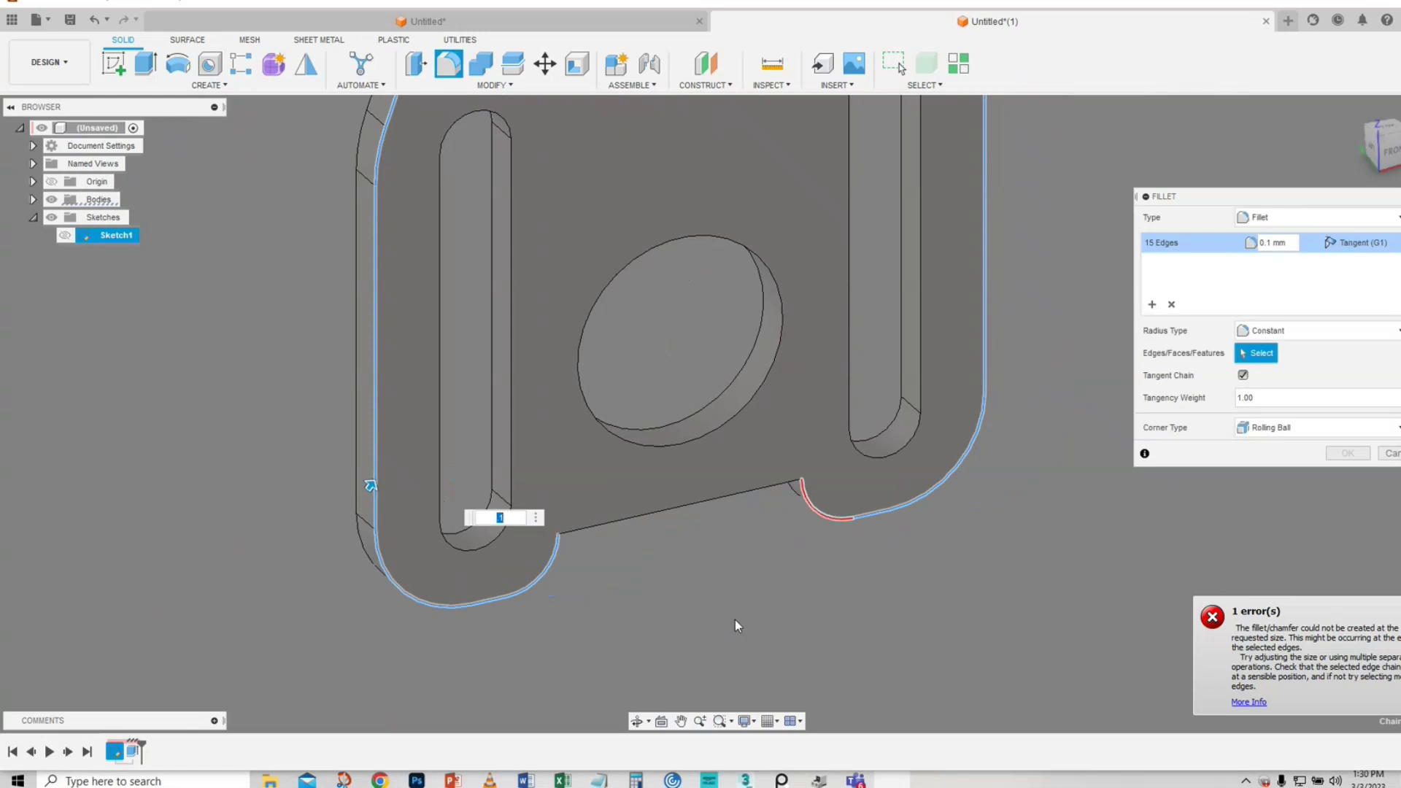
{"action": "left_click", "coordinate": [1243, 375]}
{"action": "left_click", "coordinate": [1390, 453]}
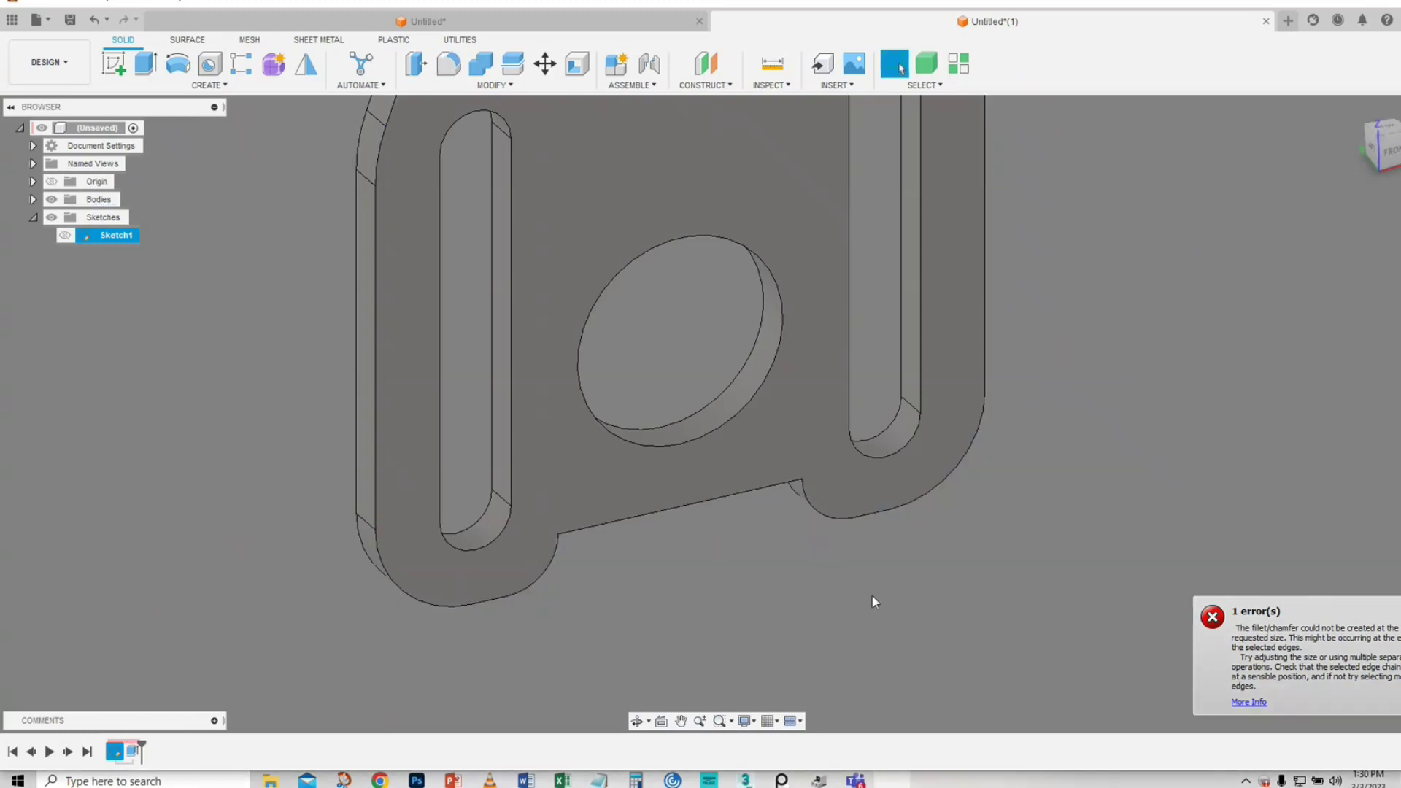
- Try to fillet the front edge chain from the notch's right arc with a radius of about 0.59 mm
{"action": "right_click", "coordinate": [829, 517]}
{"action": "left_click", "coordinate": [797, 594]}
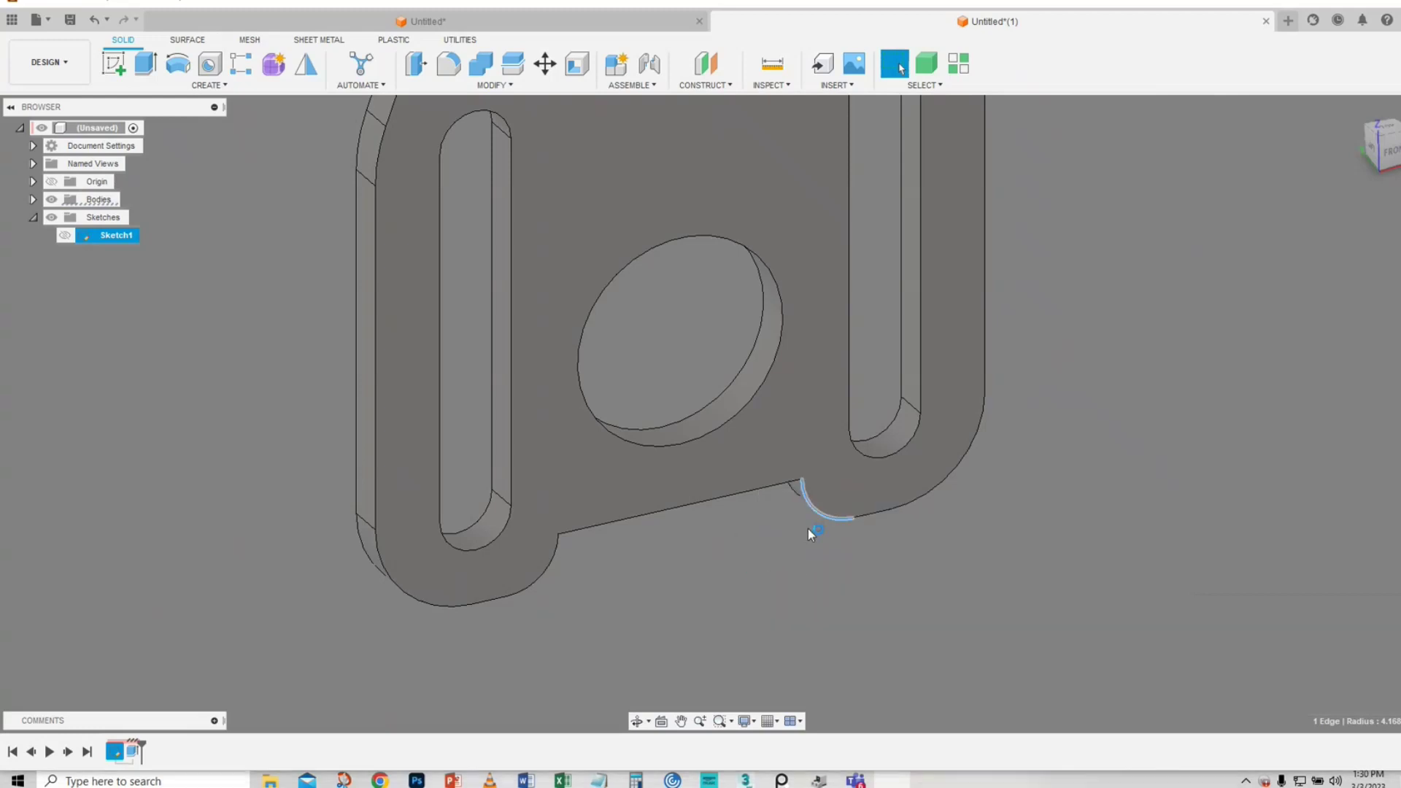
{"action": "left_click_drag", "start_coordinate": [822, 524], "coordinate": [823, 520]}
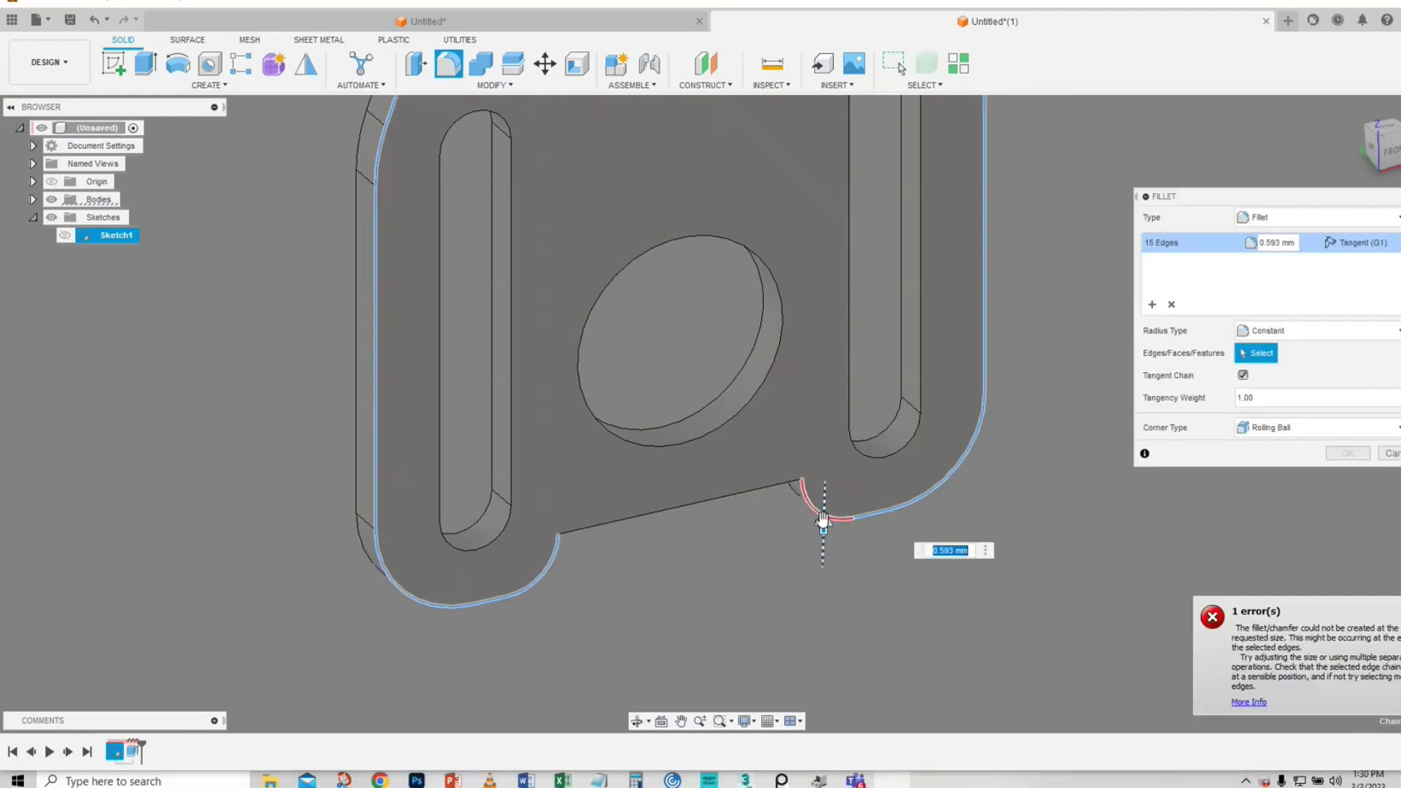
{"action": "left_click", "coordinate": [1392, 463]}
- Make Sketch1 visible and reopen it for editing
{"action": "middle_click_drag", "start_coordinate": [672, 569], "coordinate": [564, 547], "text": "shift"}
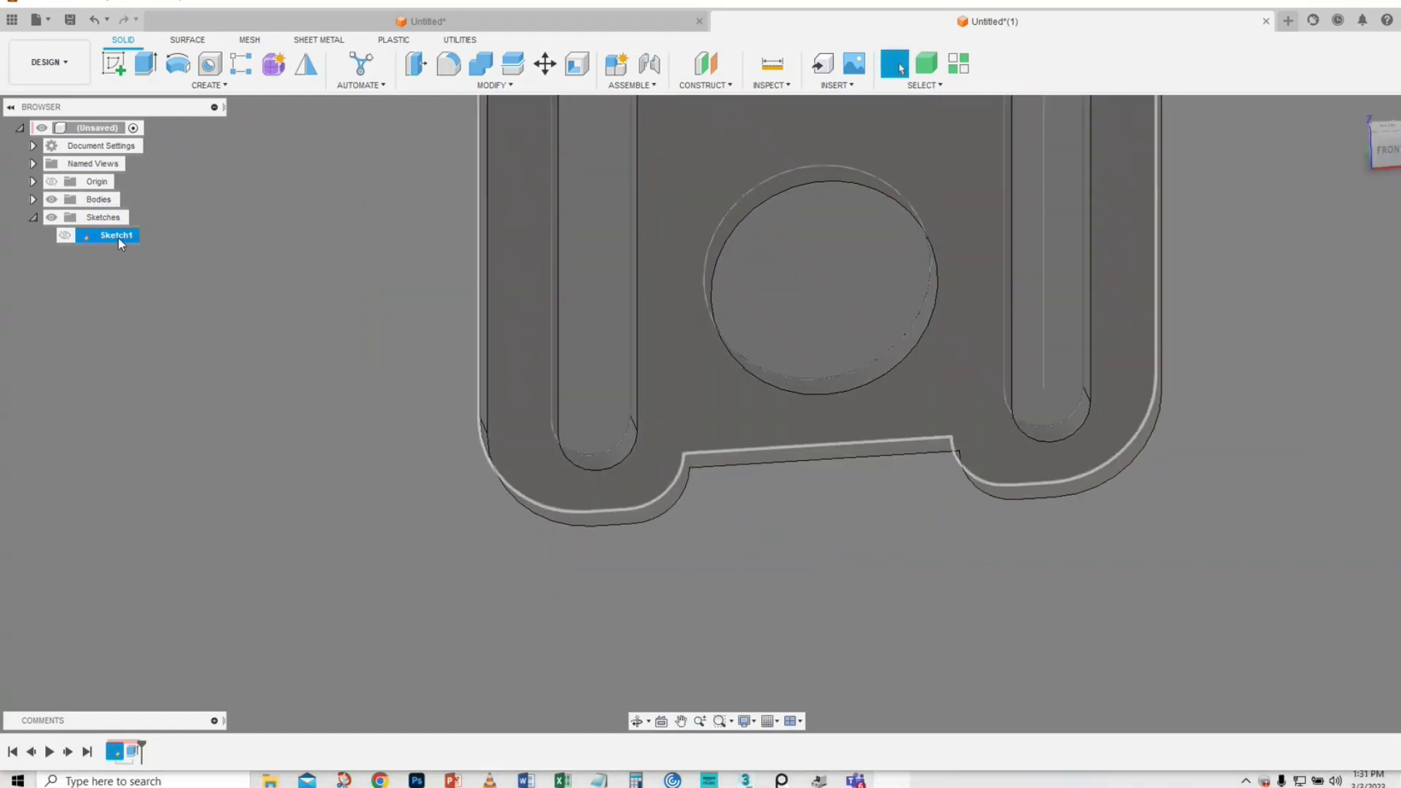
{"action": "right_click", "coordinate": [118, 238]}
{"action": "left_click", "coordinate": [47, 324]}
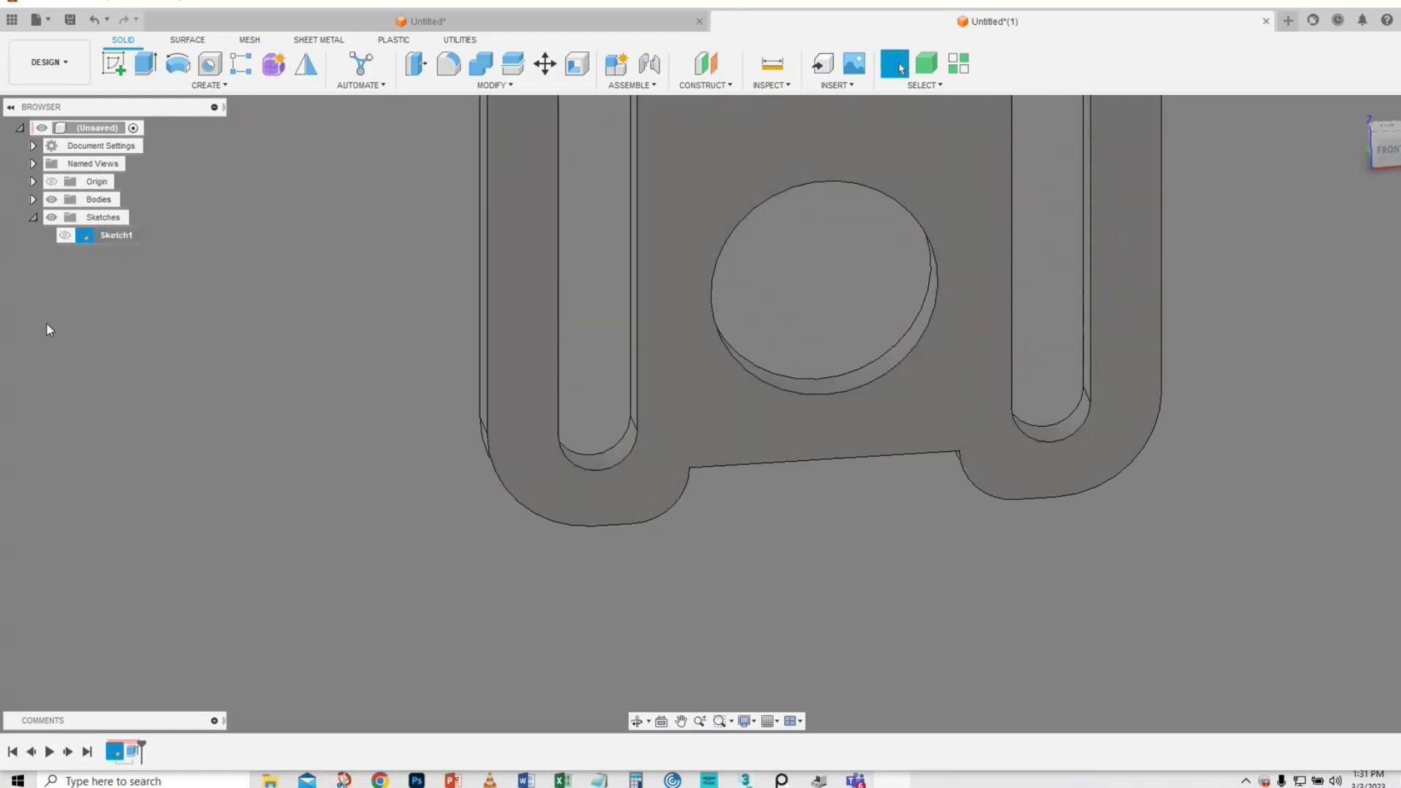
{"action": "left_click", "coordinate": [63, 234]}
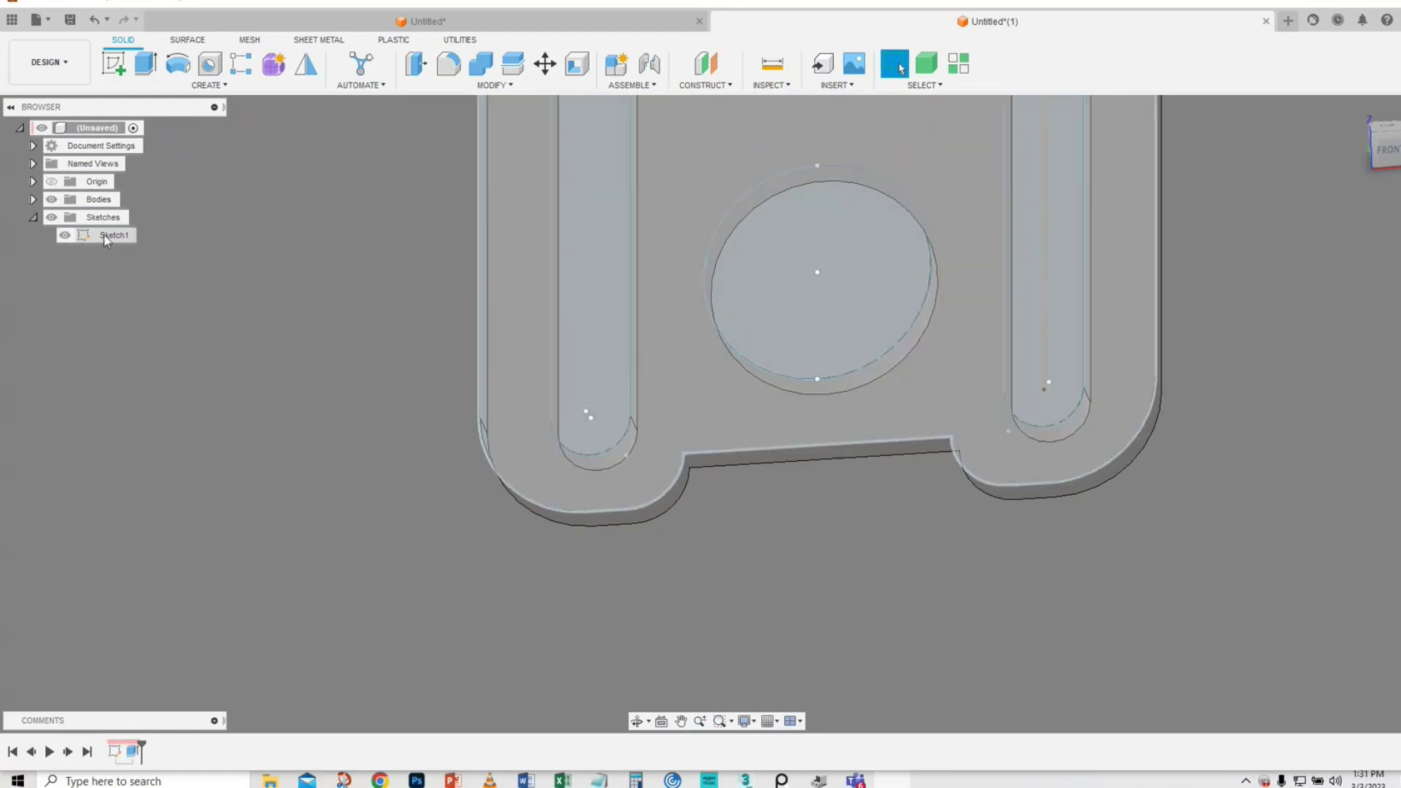
{"action": "right_click", "coordinate": [104, 235]}
{"action": "left_click", "coordinate": [149, 285]}
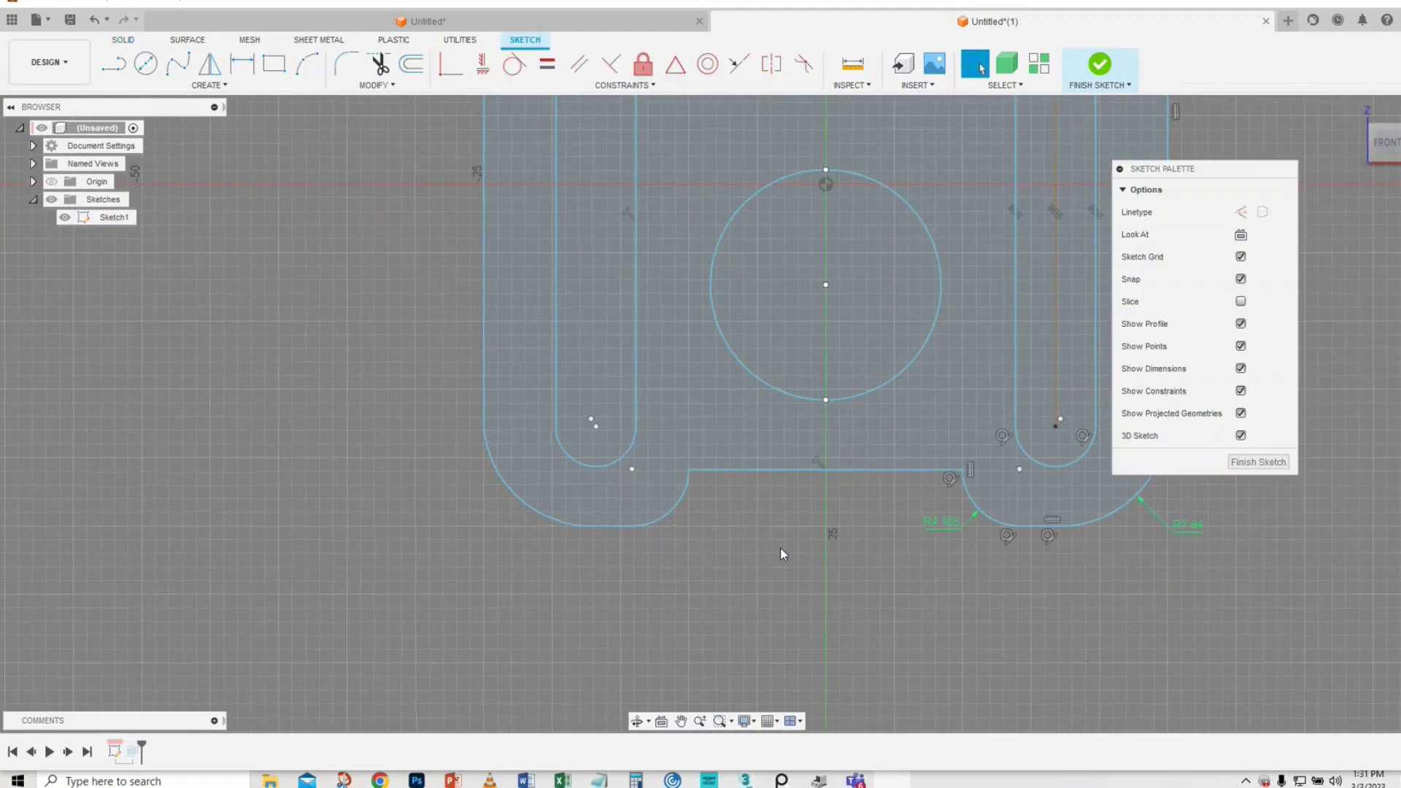
- Delete the bottom notch's horizontal line and both of its rounded side arcs
{"action": "middle_click_drag", "start_coordinate": [780, 549], "coordinate": [635, 564]}
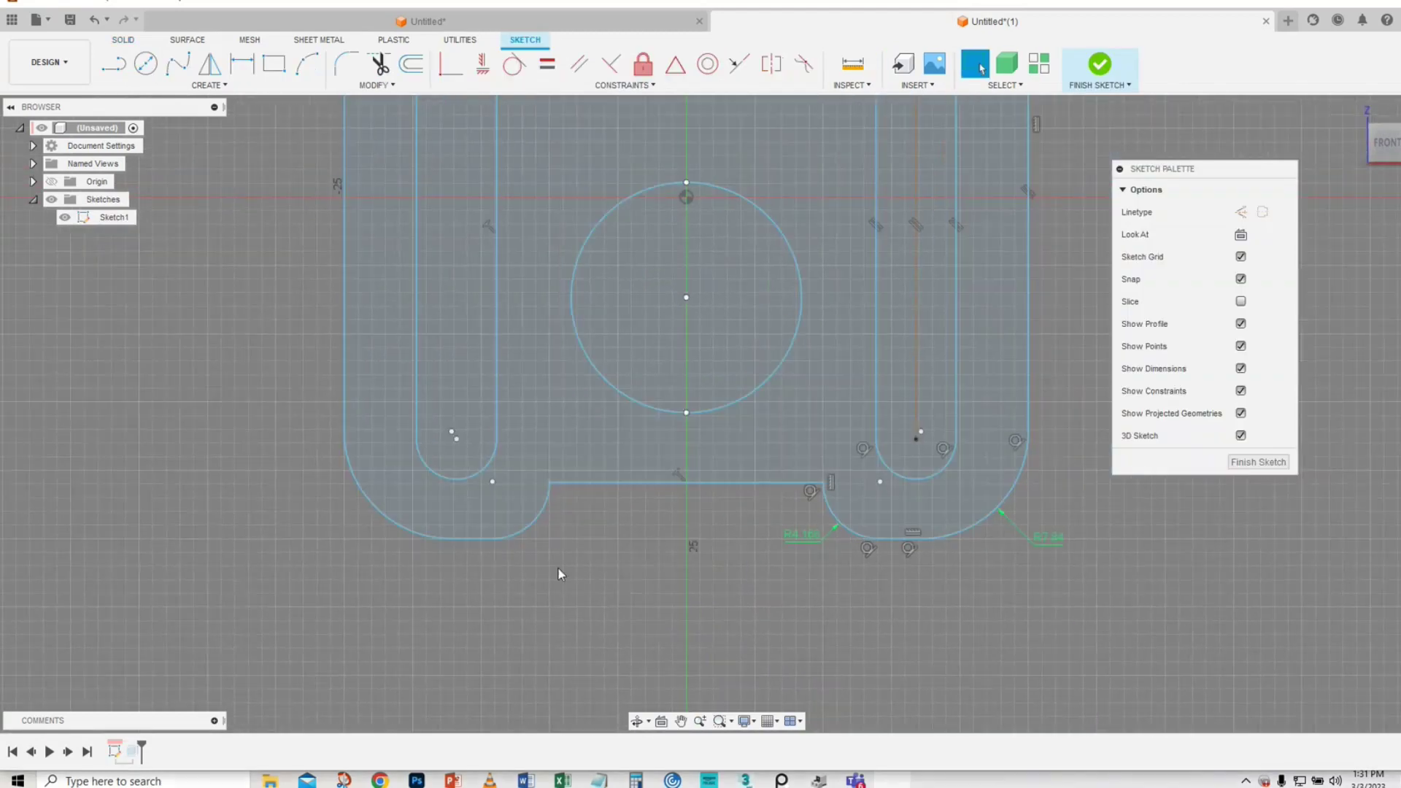
{"action": "scroll", "coordinate": [600, 555], "scroll_direction": "down", "scroll_amount": 2}
{"action": "scroll", "coordinate": [598, 562], "scroll_direction": "down", "scroll_amount": 1}
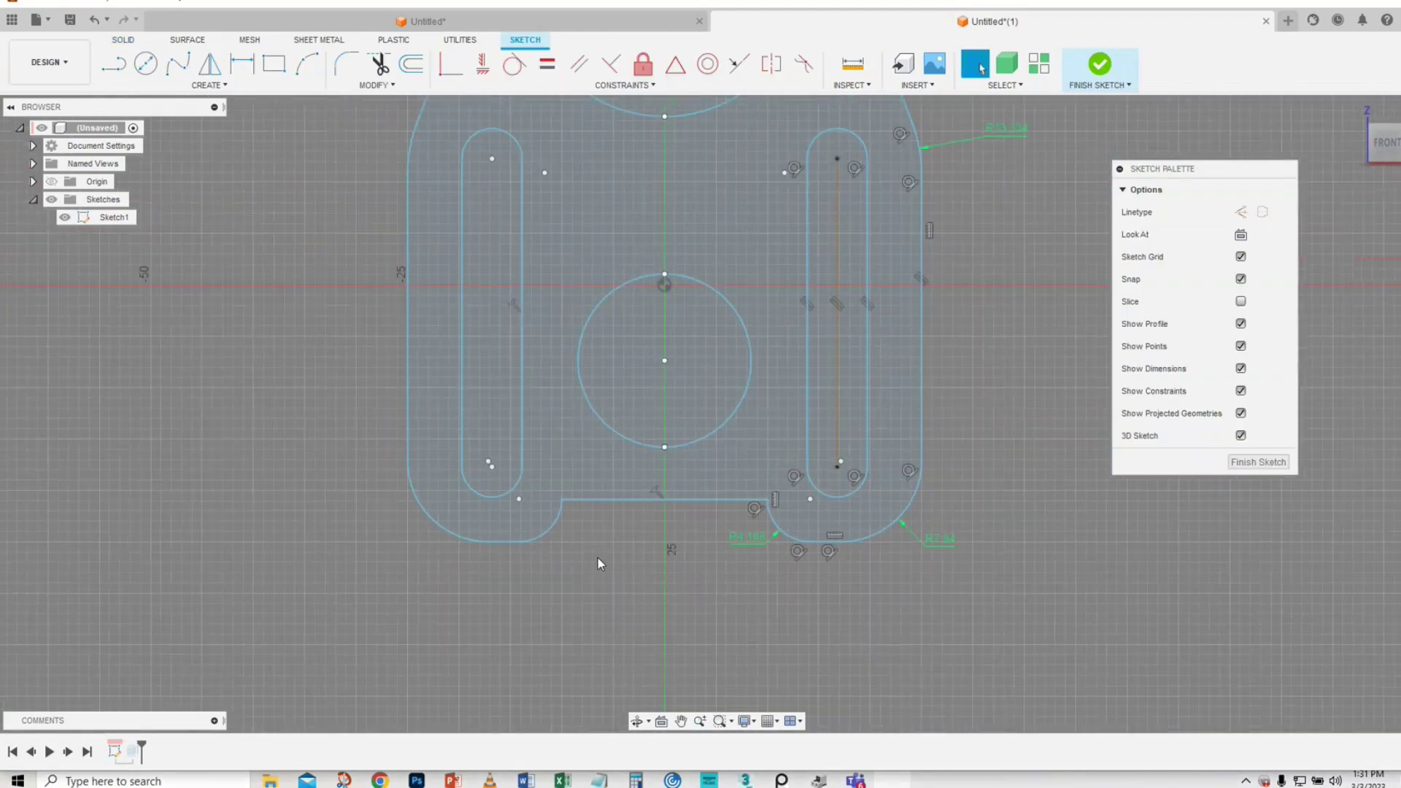
{"action": "scroll", "coordinate": [597, 558], "scroll_direction": "down", "scroll_amount": 1}
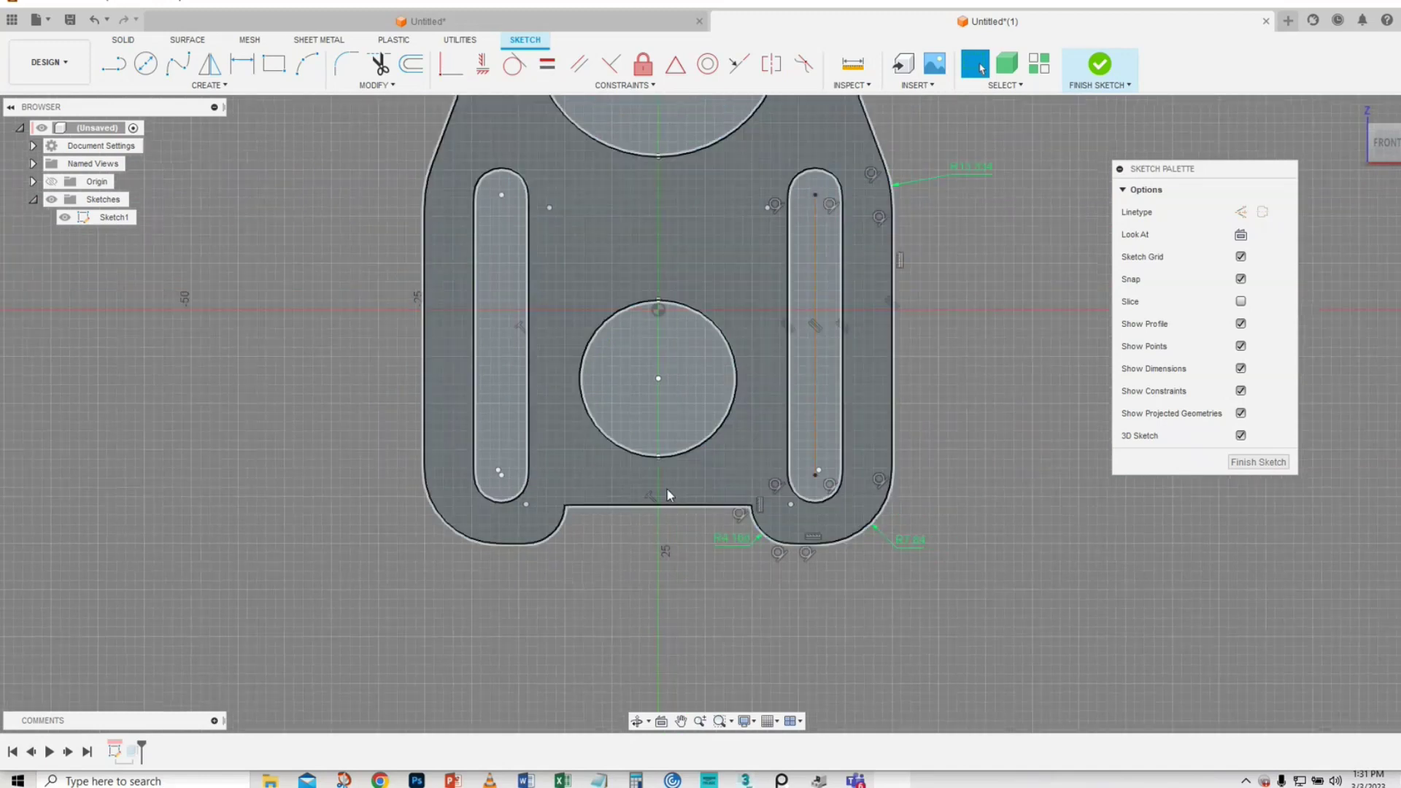
{"action": "left_click", "coordinate": [666, 505]}
{"action": "key", "text": "Delete"}
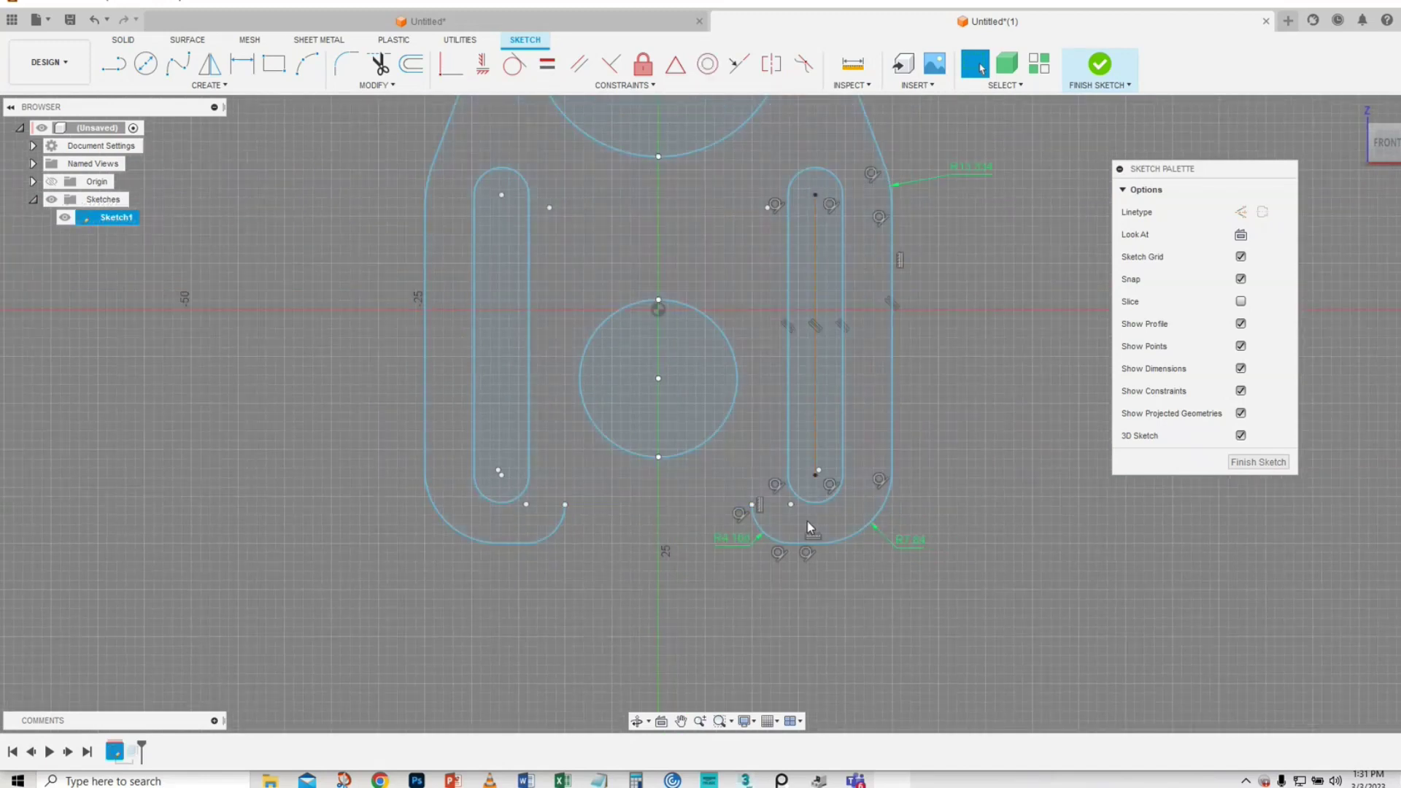
{"action": "left_click", "coordinate": [776, 546]}
{"action": "key", "text": "Delete"}
{"action": "left_click", "coordinate": [559, 538]}
{"action": "key", "text": "Delete"}
- Try to draw a line about 28.3 mm long closing the gap in the plate's bottom edge
{"action": "key", "text": "l"}
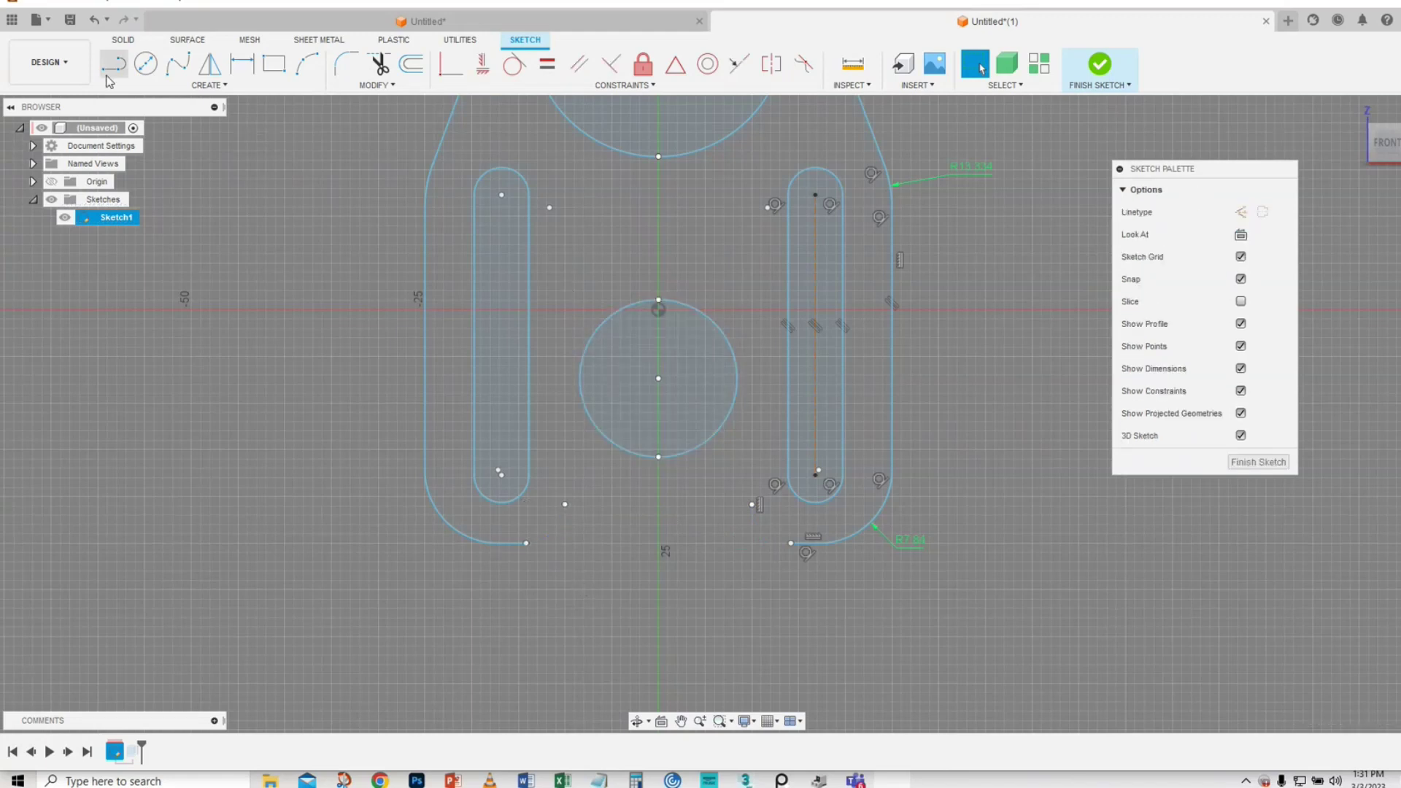
{"action": "left_click", "coordinate": [526, 543]}
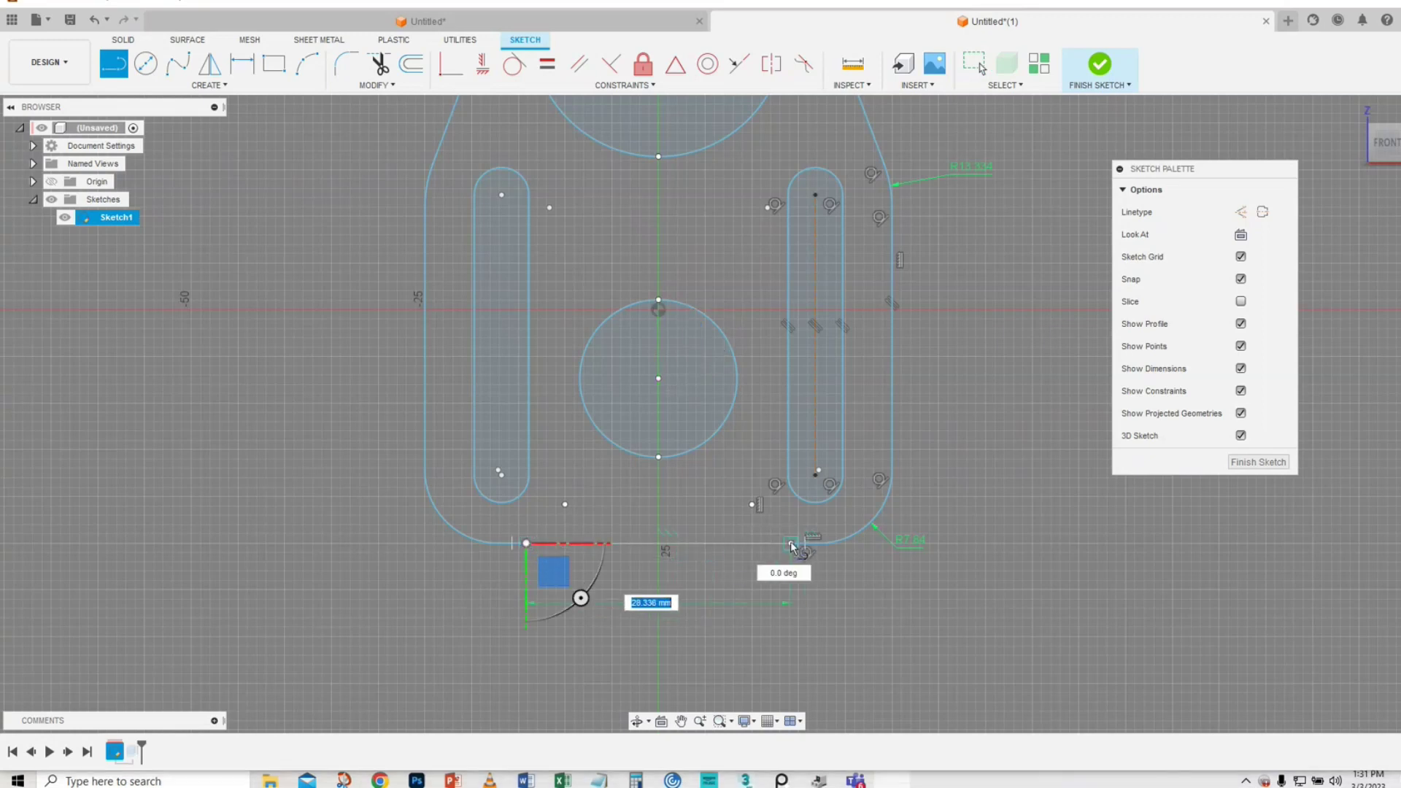
{"action": "left_click", "coordinate": [791, 549]}
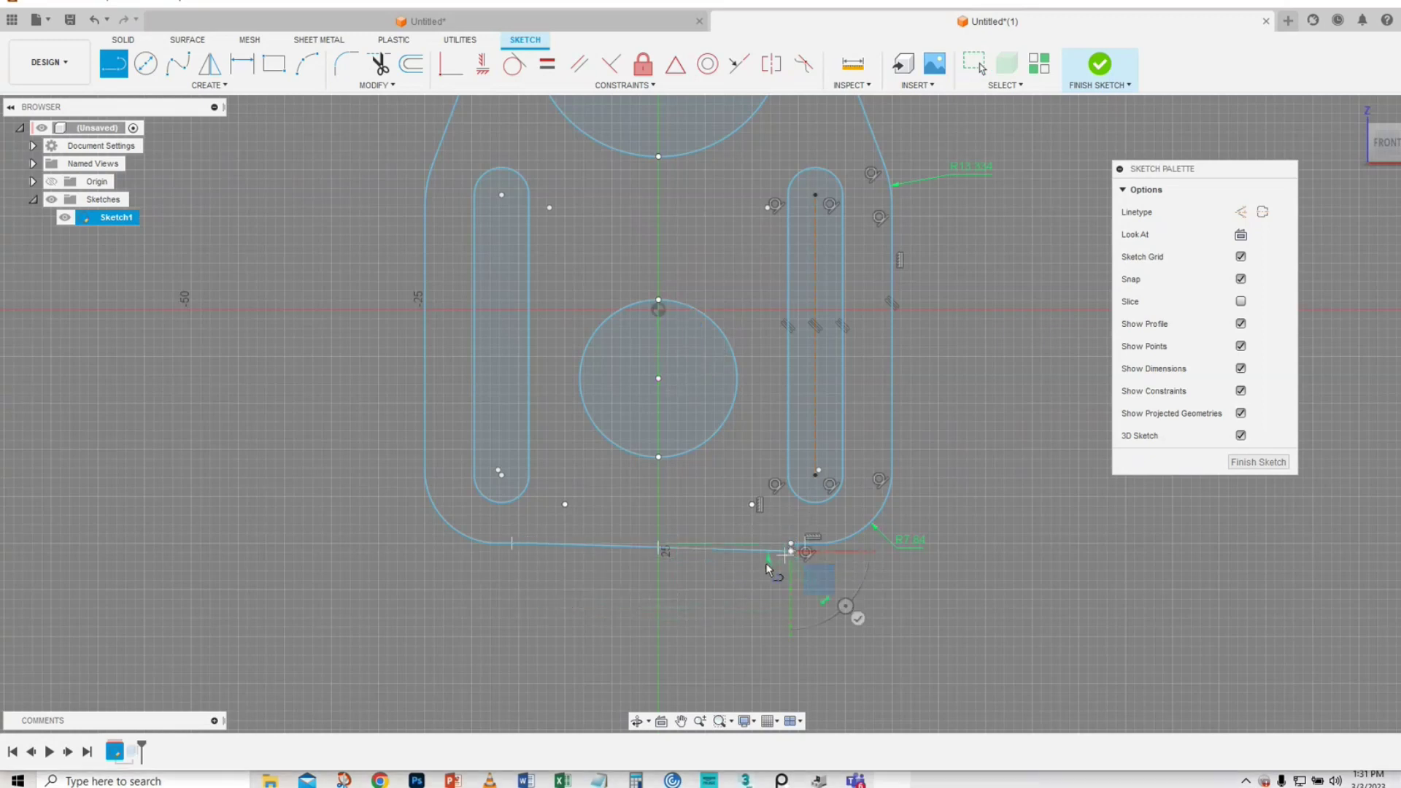
{"action": "key", "text": "Escape"}
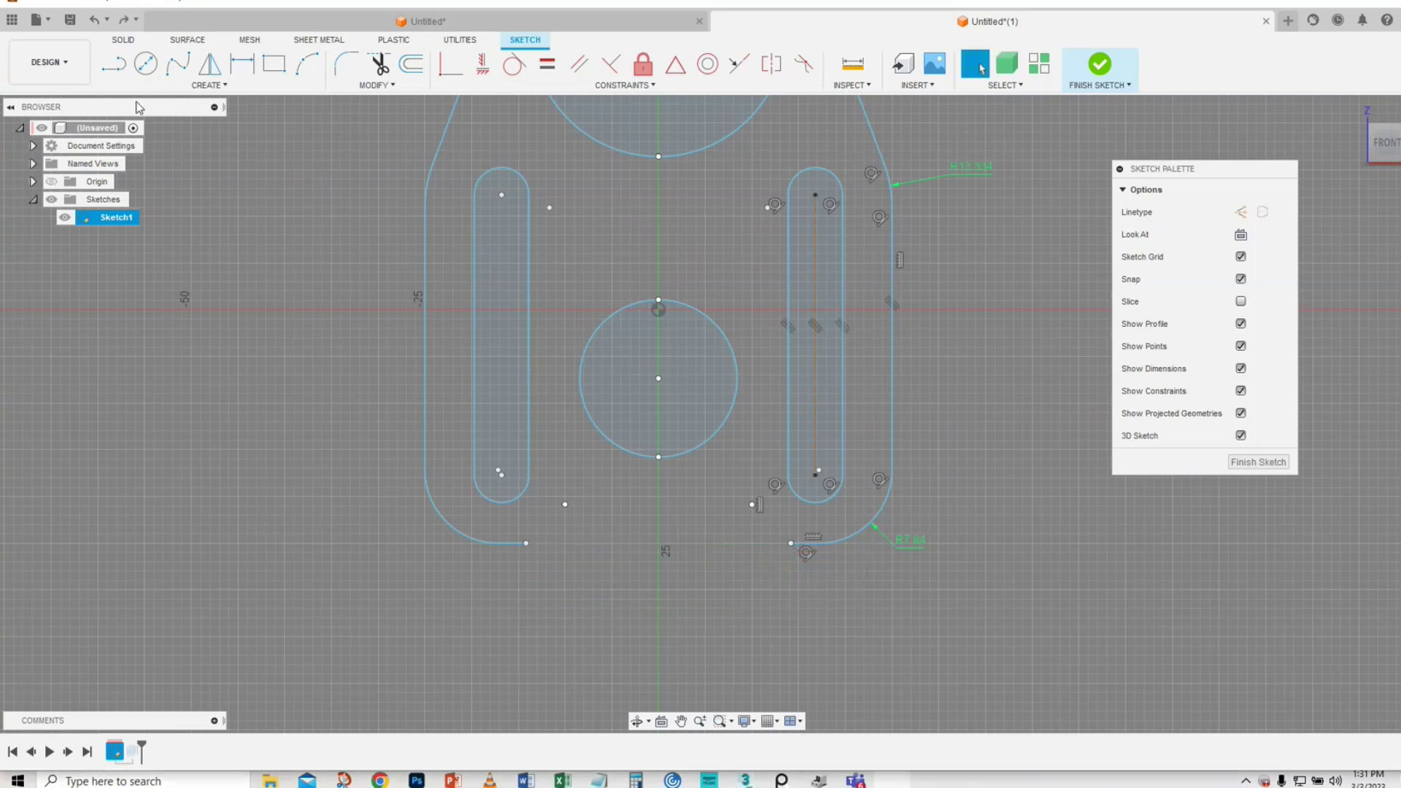
- Close the gap in the plate's bottom edge with a straight line between its two endpoints and finish the sketch
{"action": "left_click", "coordinate": [113, 65]}
{"action": "left_click", "coordinate": [525, 543]}
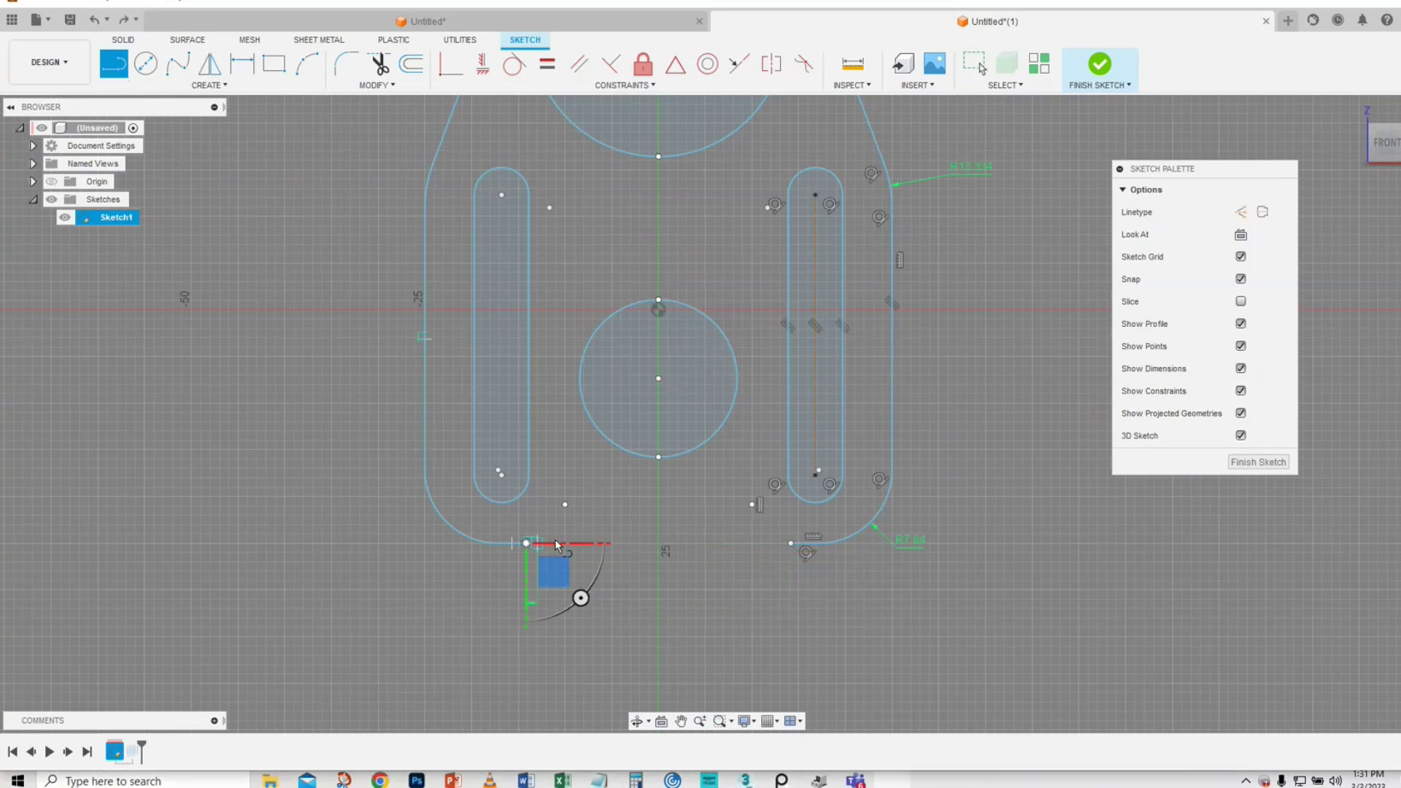
{"action": "left_click", "coordinate": [791, 543]}
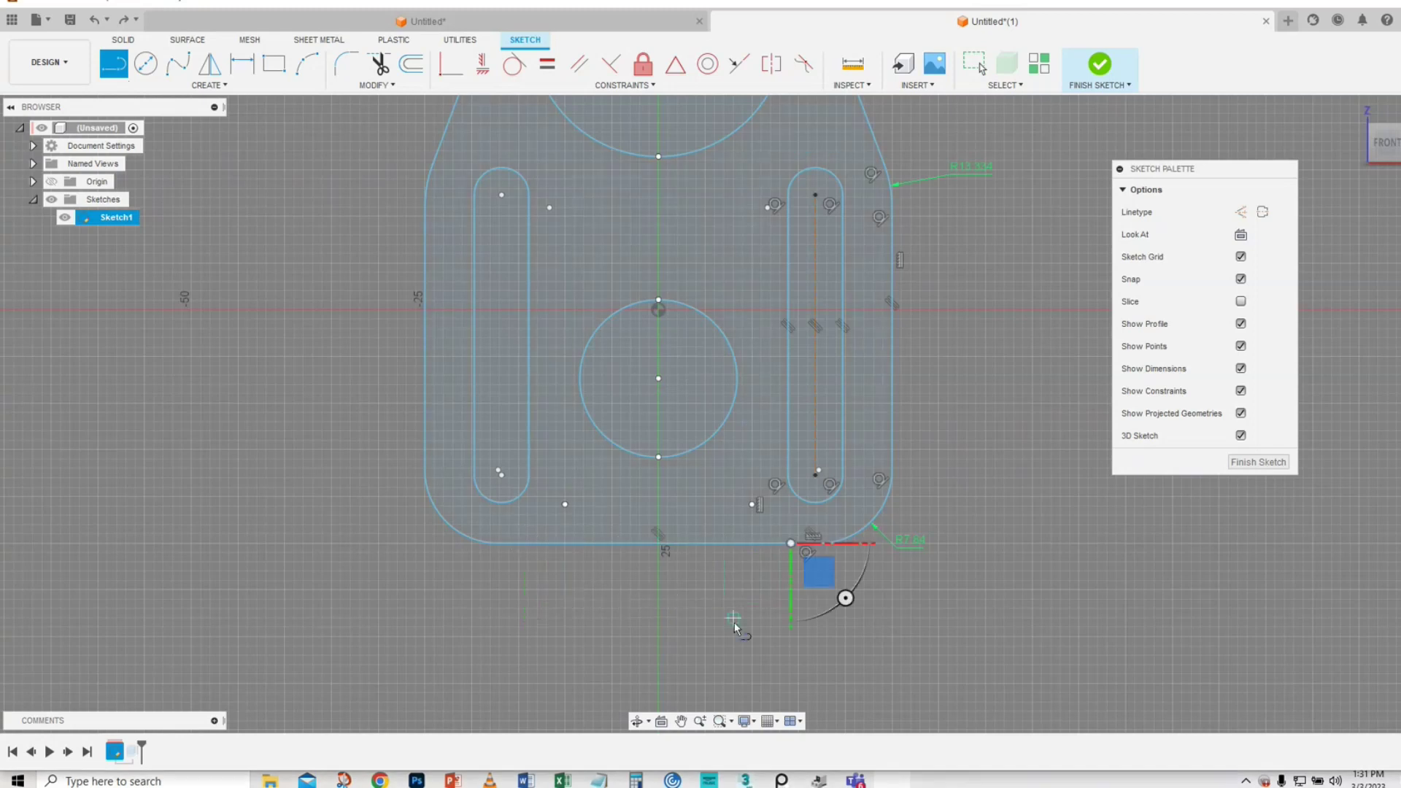
{"action": "right_click", "coordinate": [735, 632]}
{"action": "left_click", "coordinate": [784, 626]}
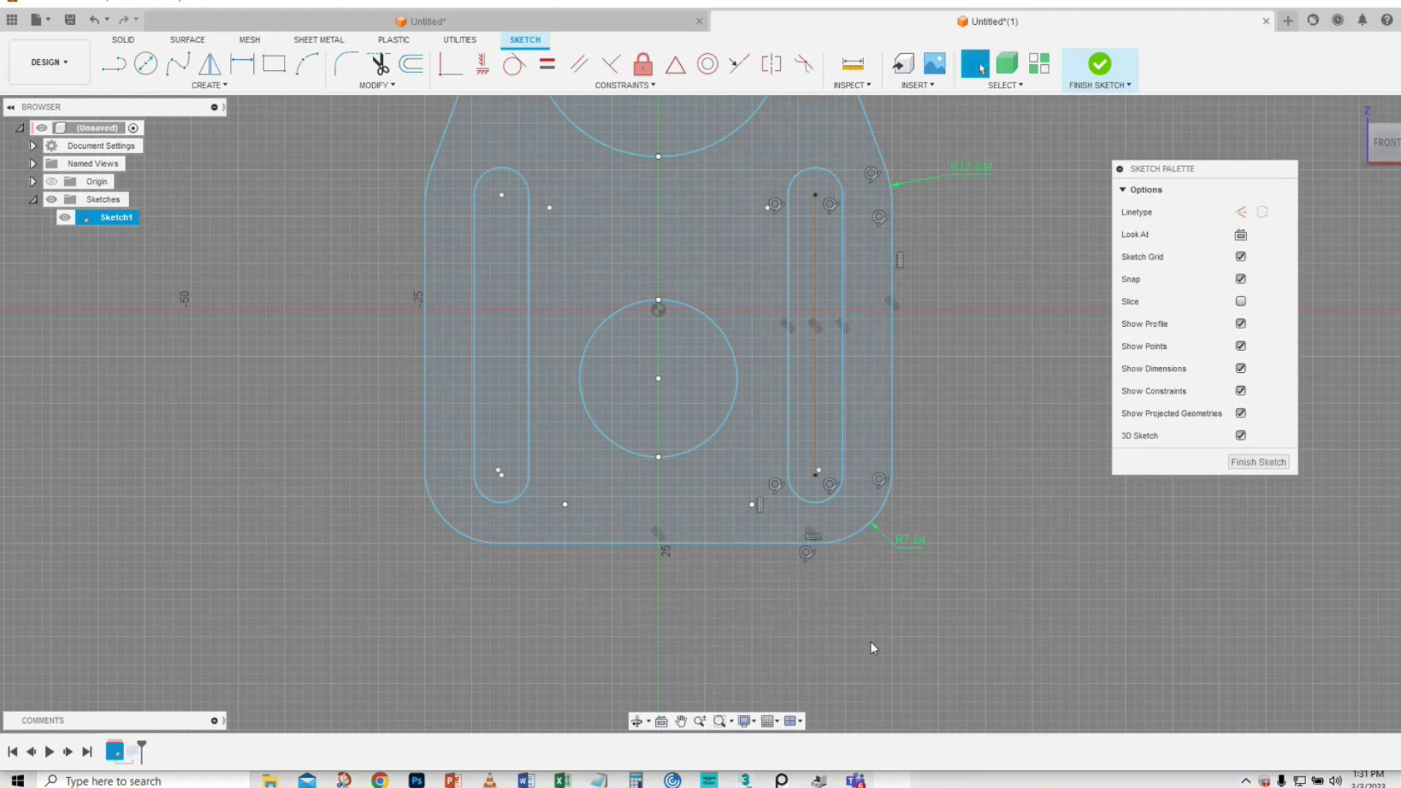
{"action": "mouse_move", "coordinate": [937, 607]}
{"action": "middle_mouse_down", "text": "shift"}
{"action": "mouse_move", "coordinate": [624, 663]}
{"action": "mouse_move", "coordinate": [660, 664]}
{"action": "middle_mouse_up", "text": "shift"}
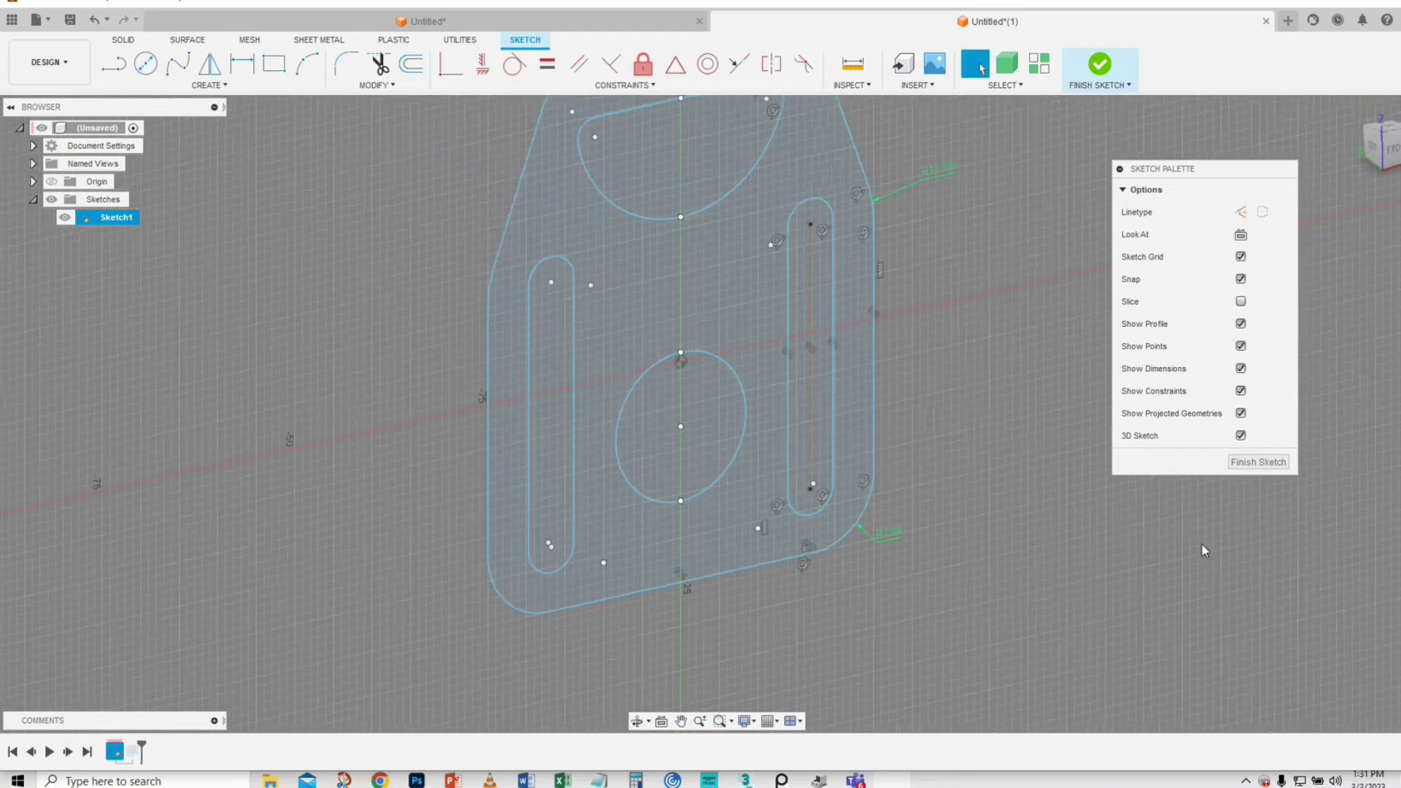
{"action": "left_click", "coordinate": [1245, 465]}
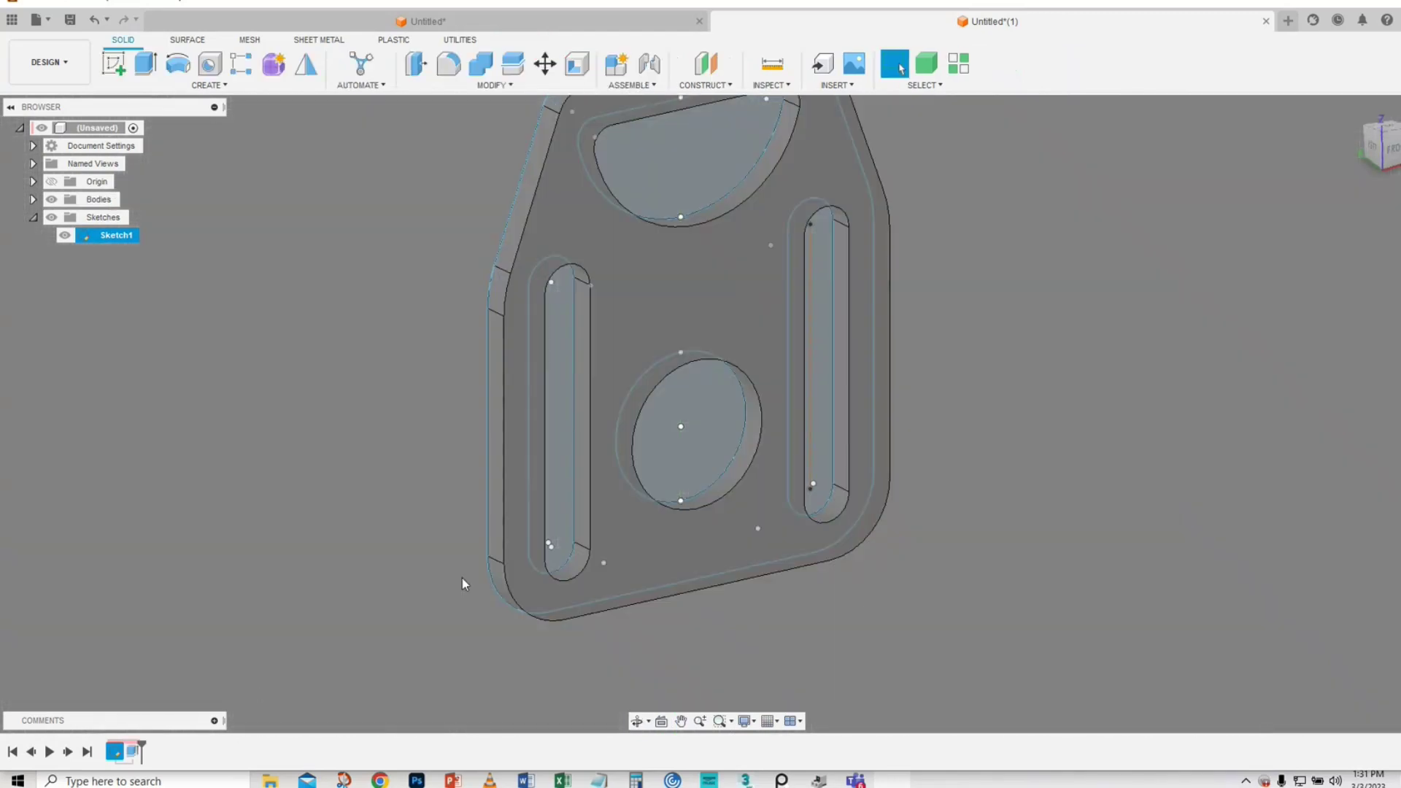
- Try to fillet the tangent edge chain around the outside of the plate's front face
{"action": "left_click", "coordinate": [509, 593]}
{"action": "right_click", "coordinate": [509, 593]}
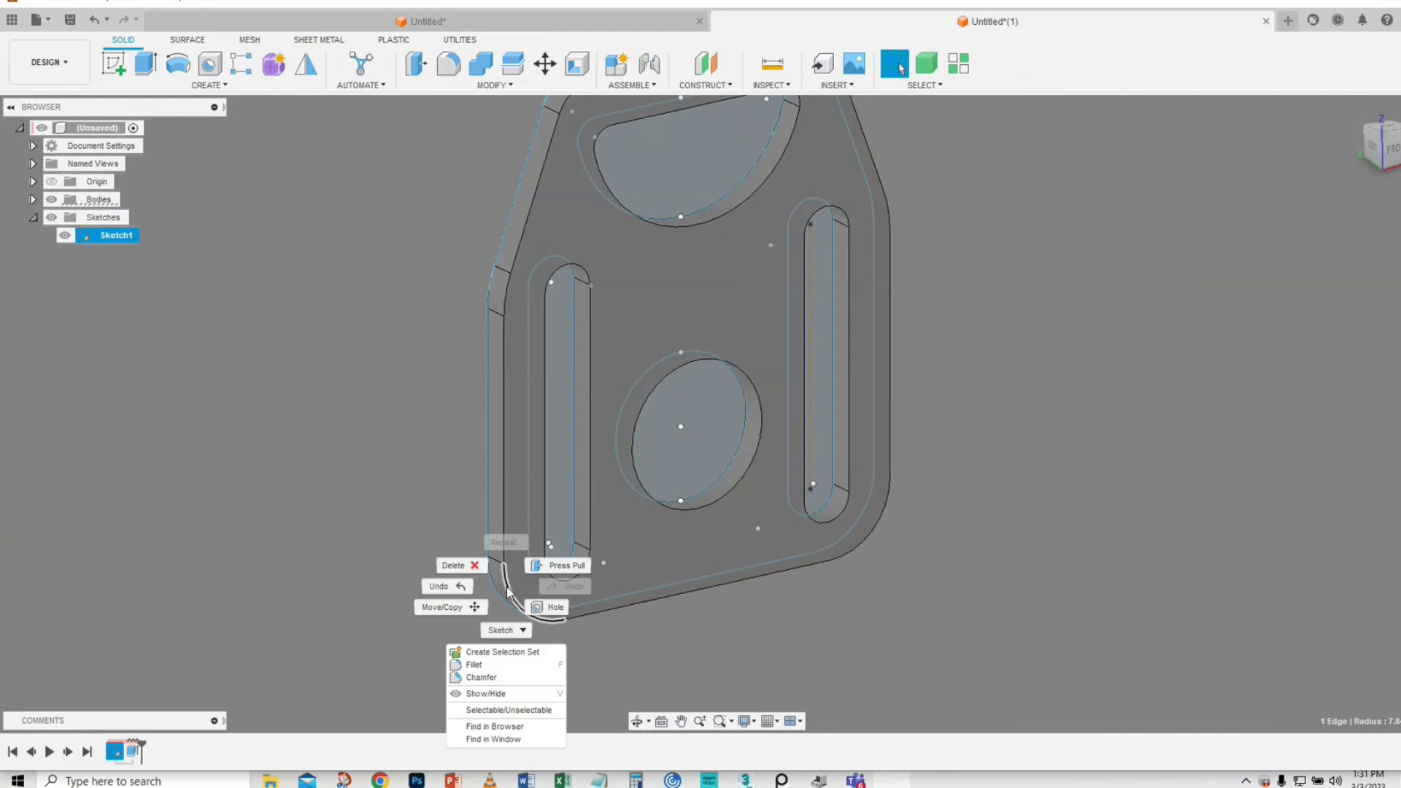
{"action": "left_click", "coordinate": [483, 666]}
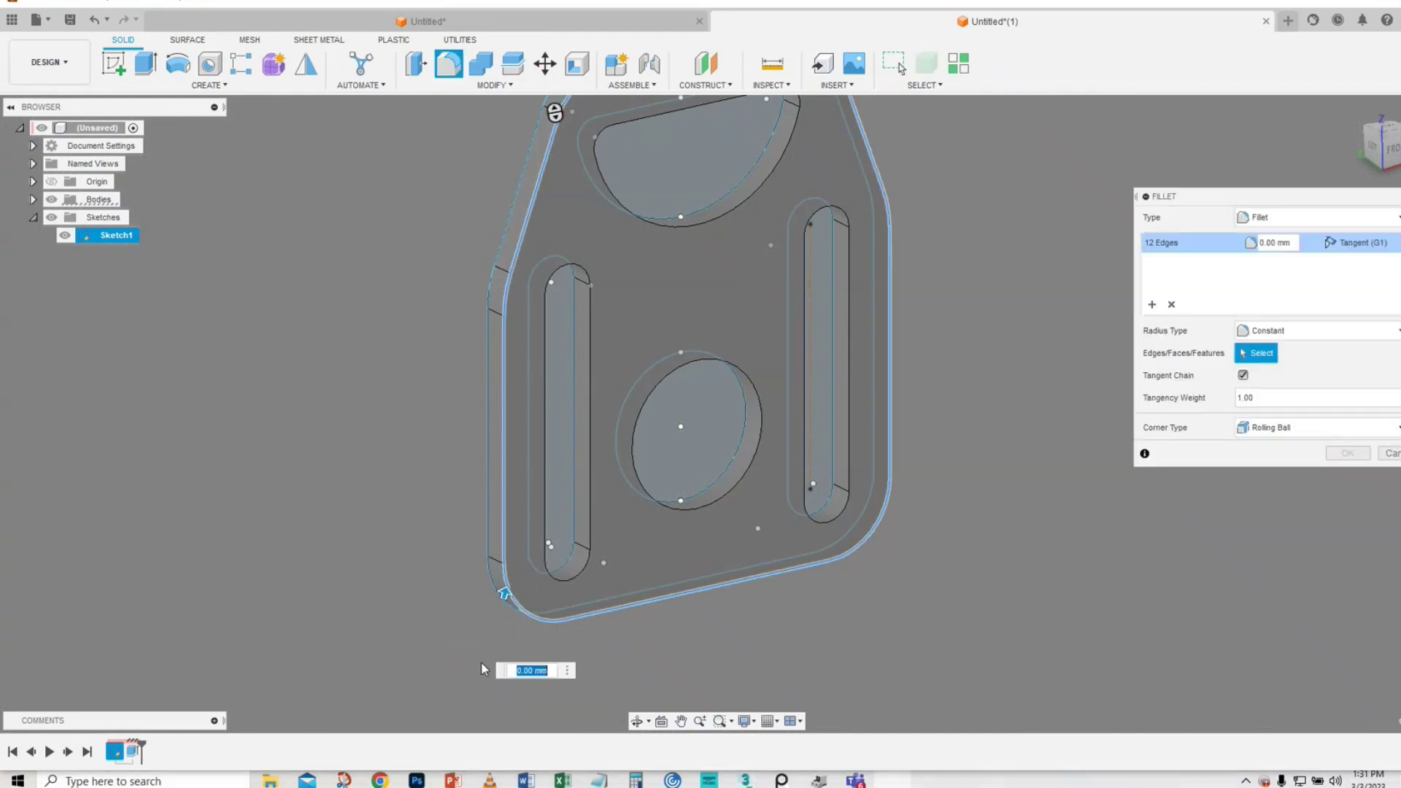
{"action": "left_click_drag", "start_coordinate": [504, 593], "coordinate": [505, 591]}
{"action": "middle_click_drag", "start_coordinate": [895, 587], "coordinate": [793, 628], "text": "shift"}
{"action": "key", "text": "Return"}
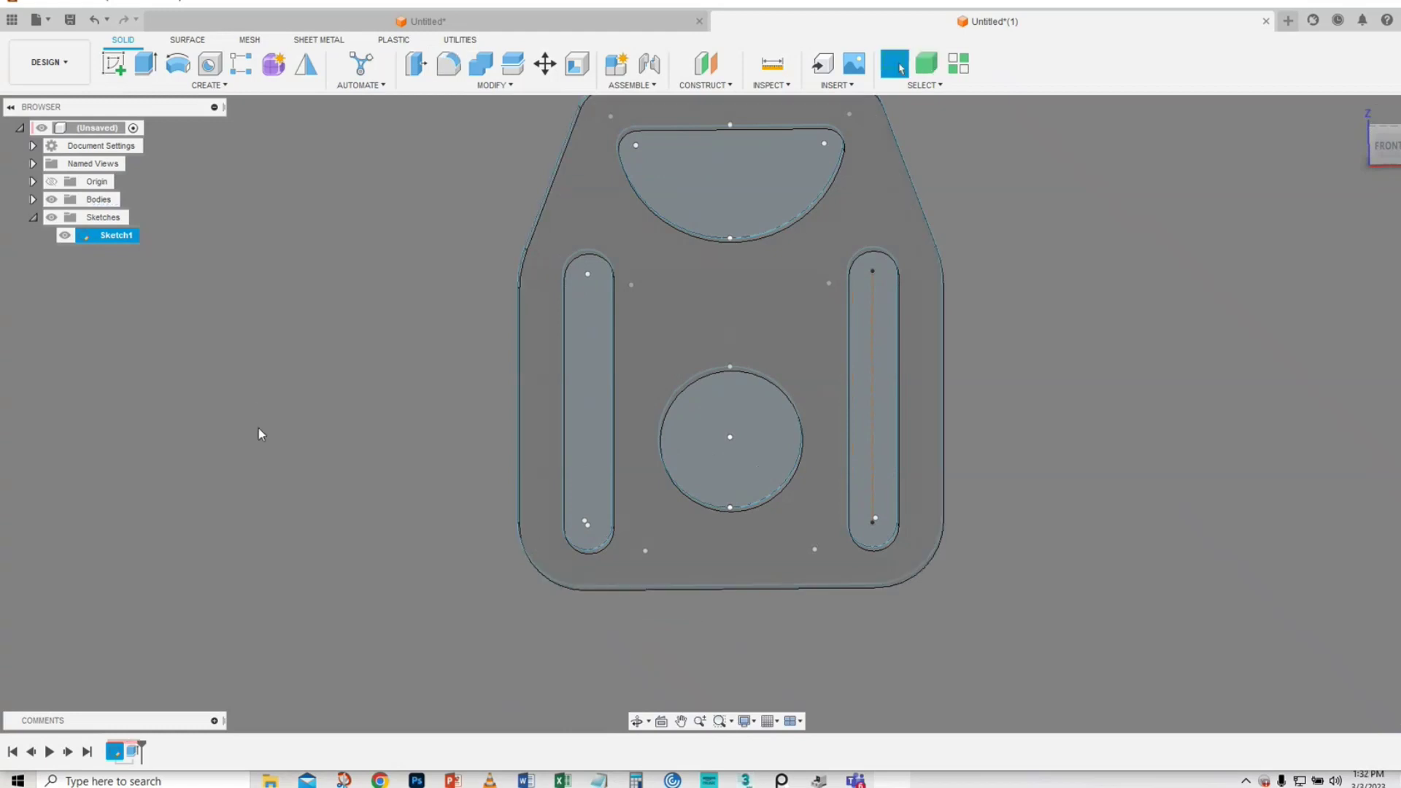
- Hide the bodies and start a new sketch on the front origin plane
{"action": "middle_click_drag", "start_coordinate": [549, 643], "coordinate": [584, 565]}
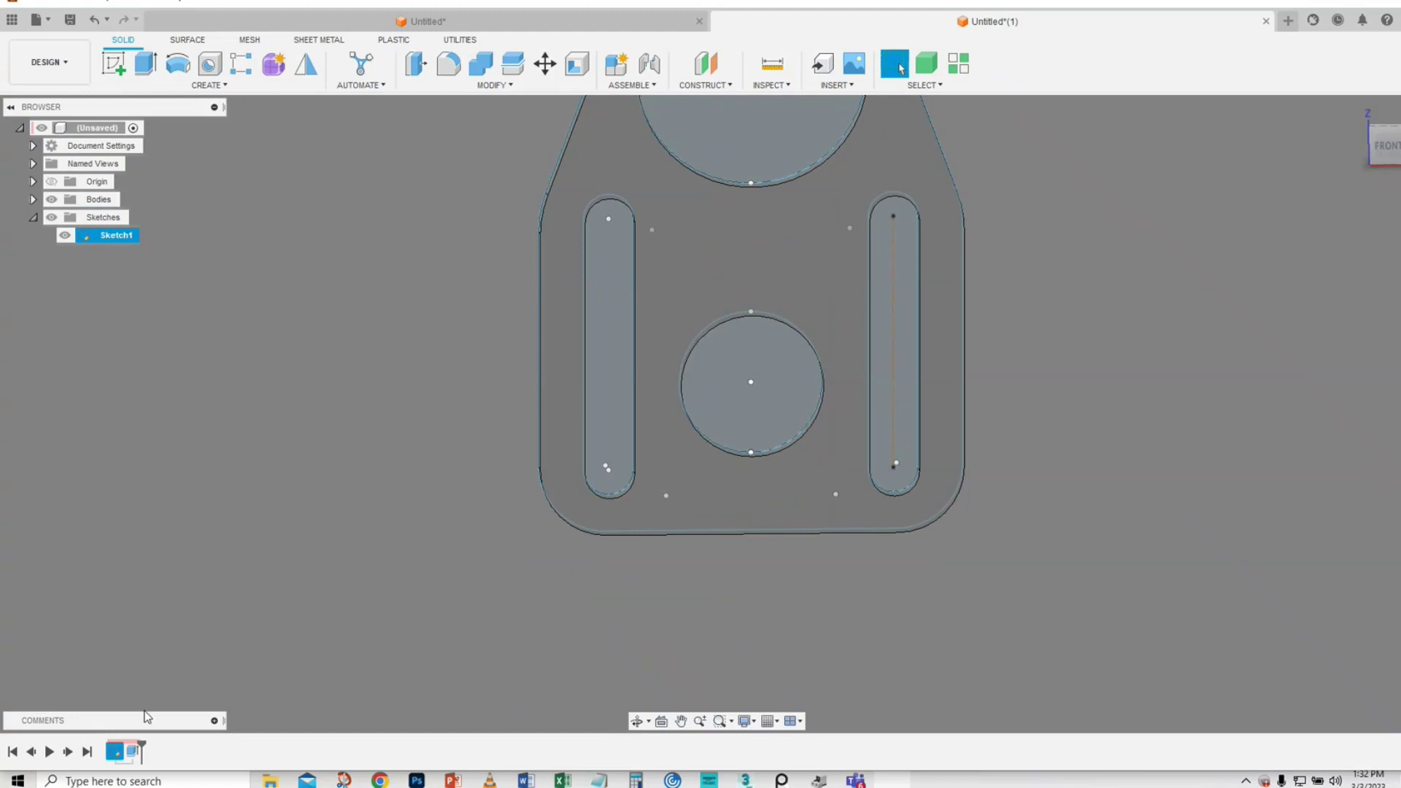
{"action": "left_click", "coordinate": [1382, 142]}
{"action": "middle_click_drag", "start_coordinate": [435, 446], "coordinate": [335, 453]}
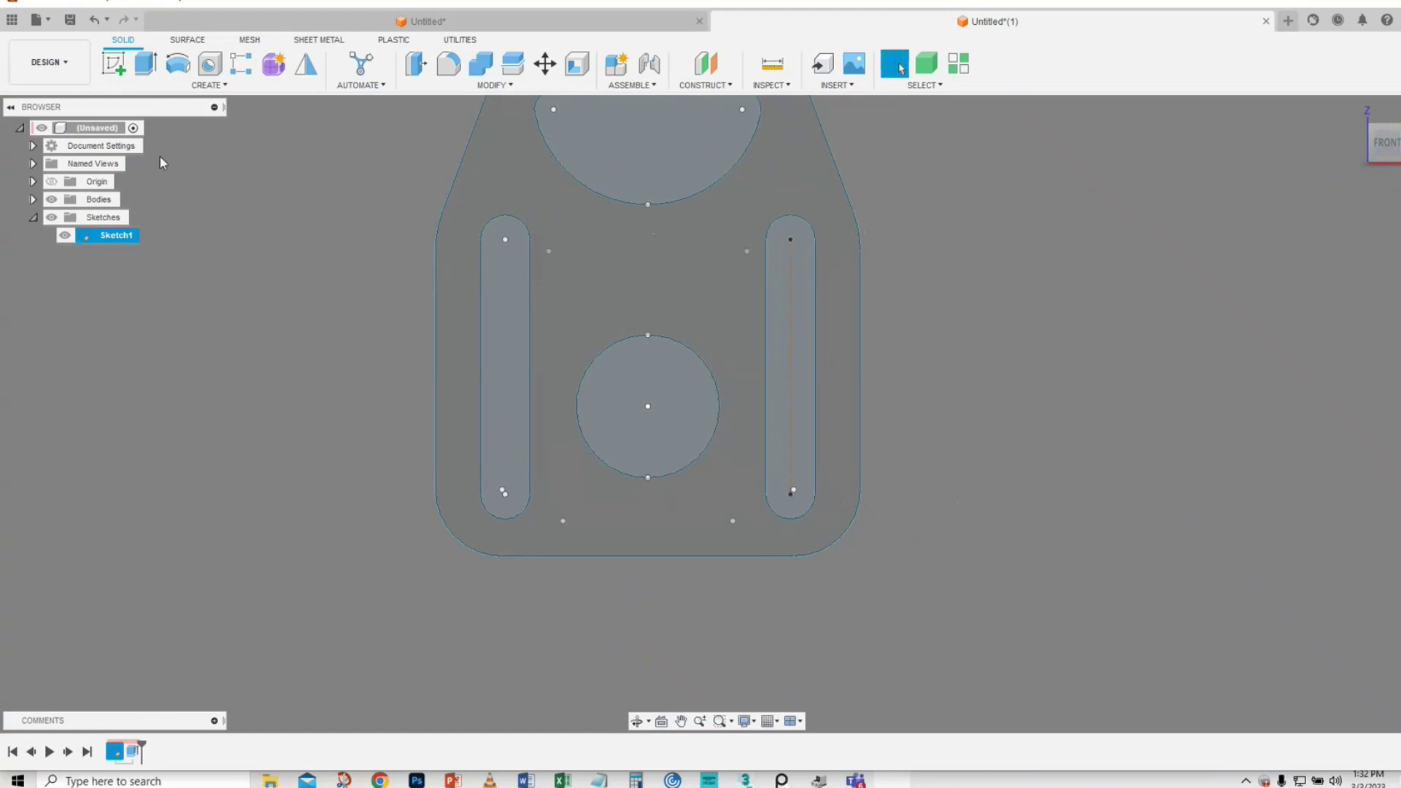
{"action": "left_click", "coordinate": [113, 67]}
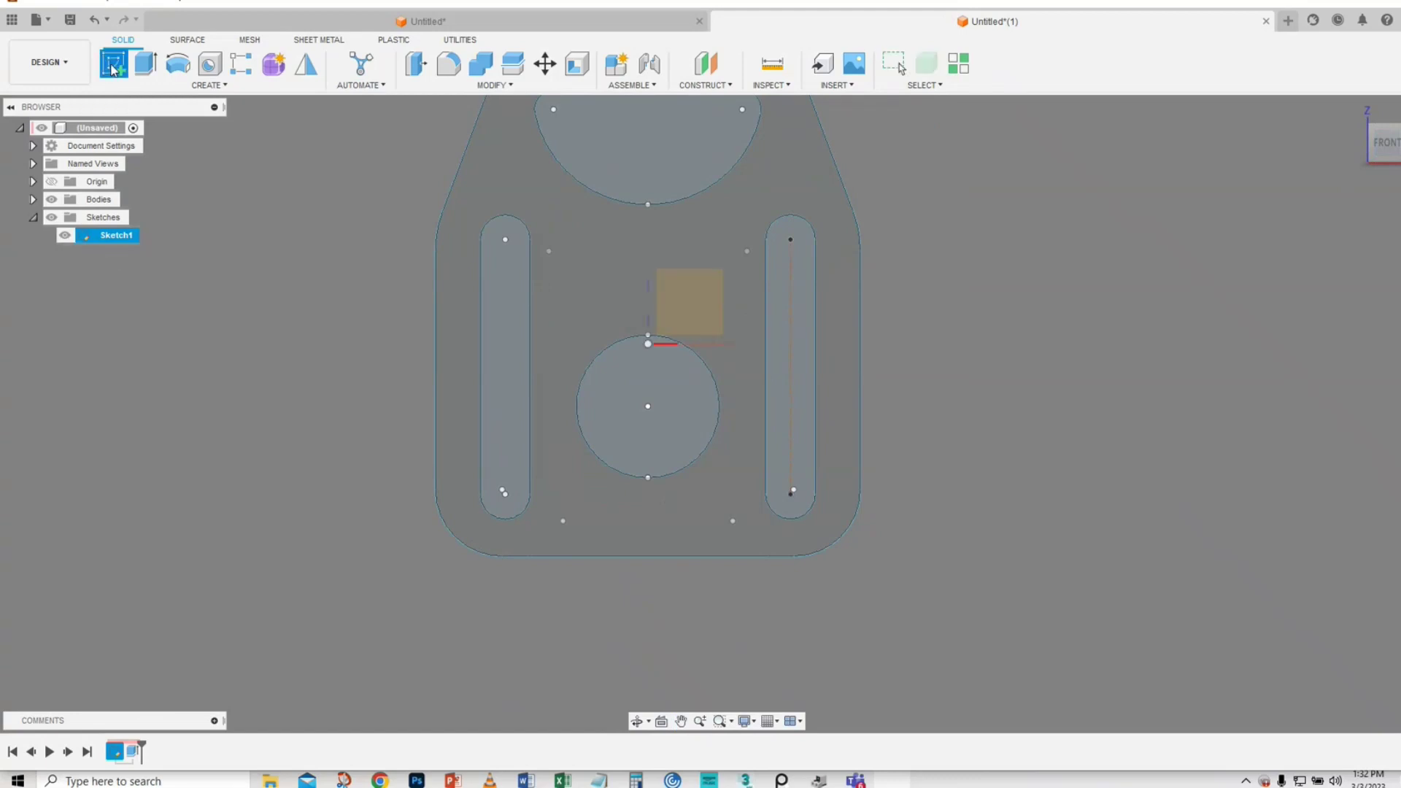
{"action": "scroll", "coordinate": [234, 444], "scroll_direction": "up", "scroll_amount": 1}
{"action": "scroll", "coordinate": [235, 444], "scroll_direction": "down", "scroll_amount": 1}
{"action": "scroll", "coordinate": [235, 444], "scroll_direction": "up", "scroll_amount": 1}
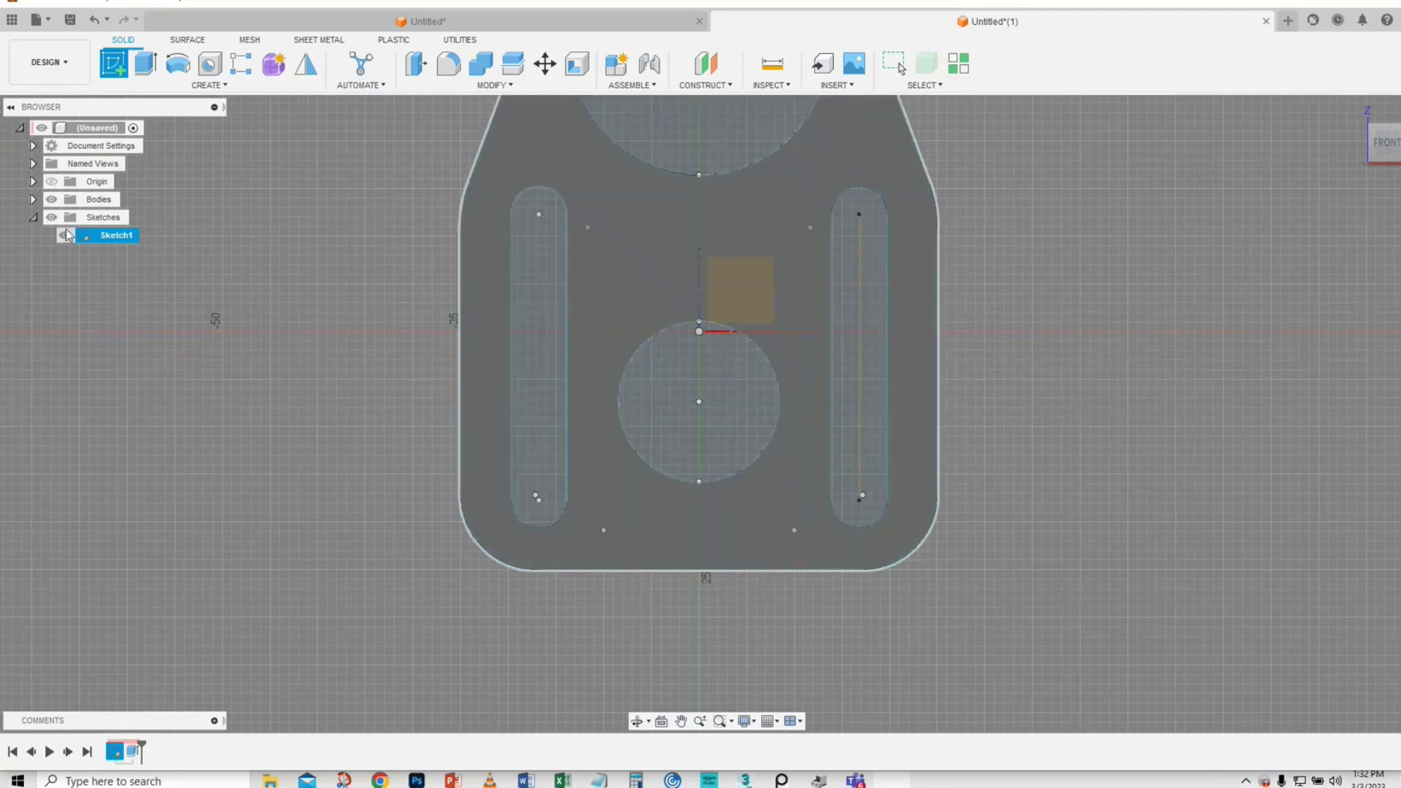
{"action": "left_click", "coordinate": [51, 199]}
{"action": "scroll", "coordinate": [714, 616], "scroll_direction": "up", "scroll_amount": 2}
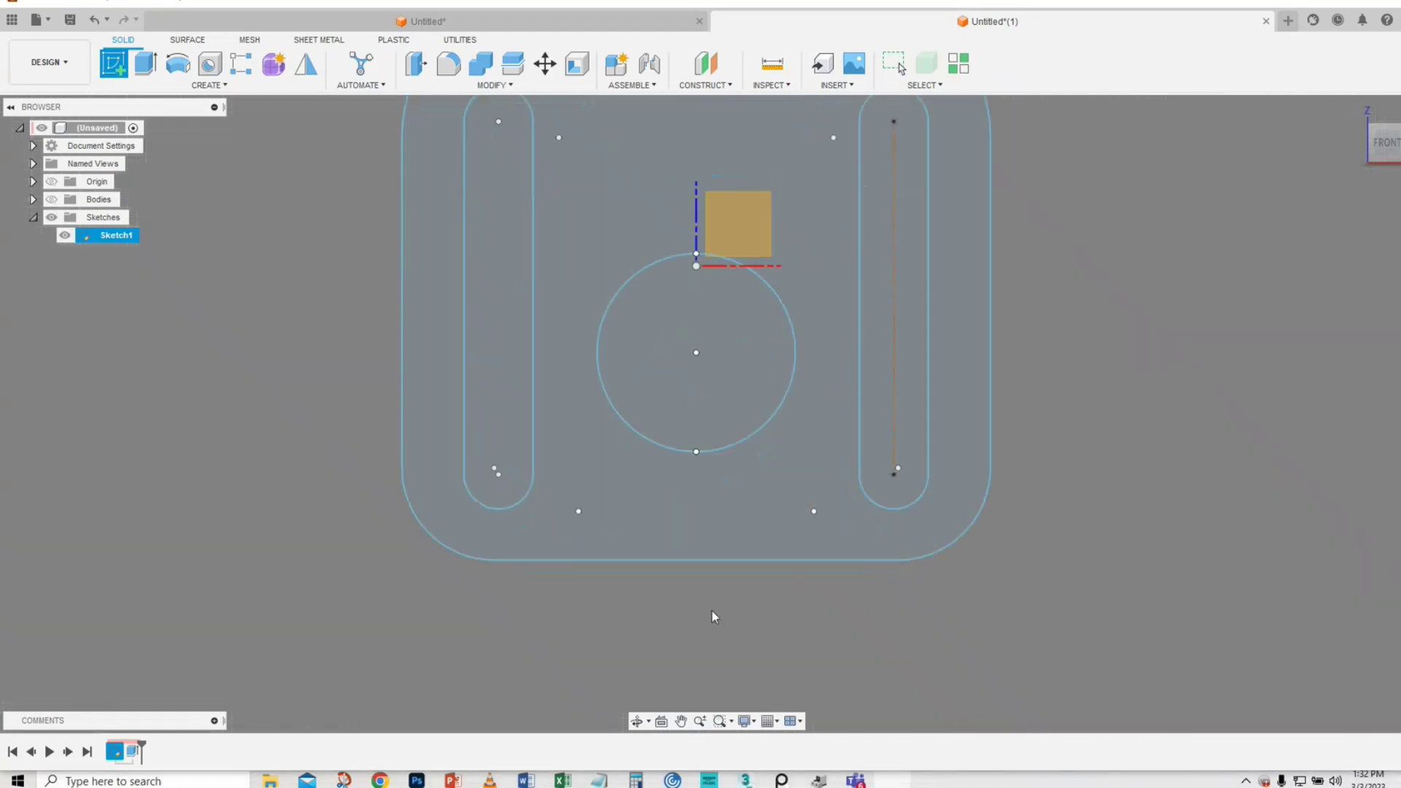
{"action": "left_click", "coordinate": [736, 224]}
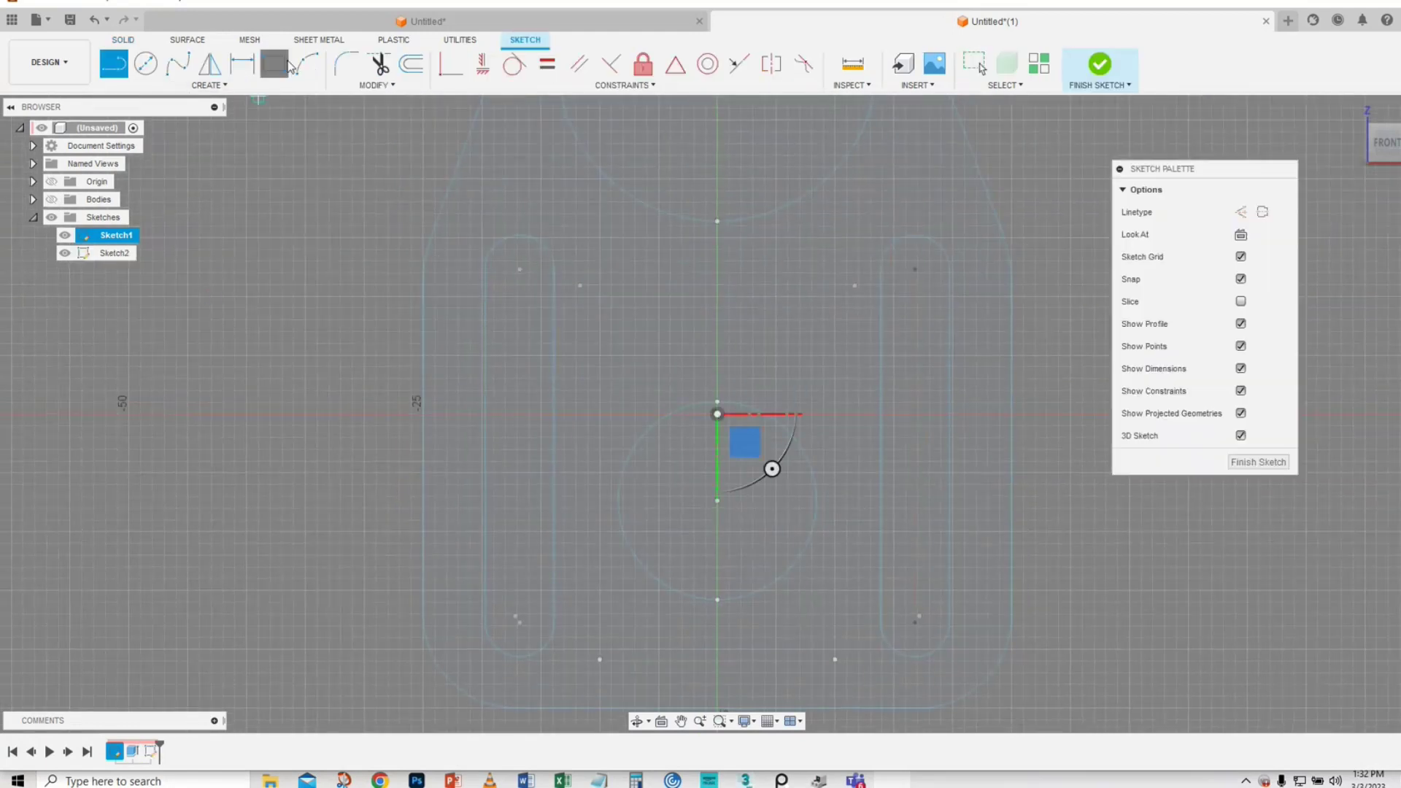
- Draw a two-point rectangle centred below the circular hole, straddling the plate's bottom edge, and finish the sketch
{"action": "left_click", "coordinate": [273, 63]}
{"action": "middle_click_drag", "start_coordinate": [703, 525], "coordinate": [603, 296]}
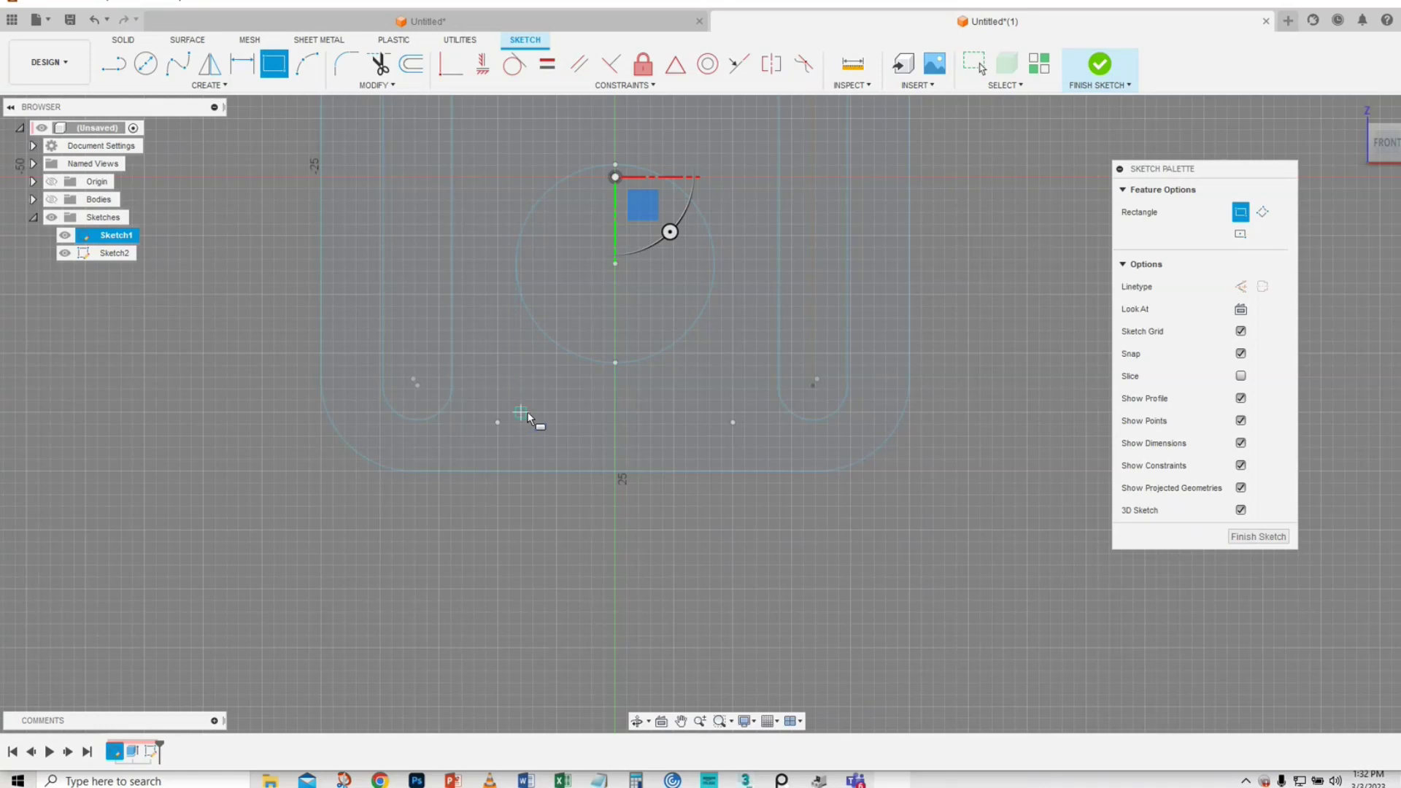
{"action": "left_click", "coordinate": [521, 413]}
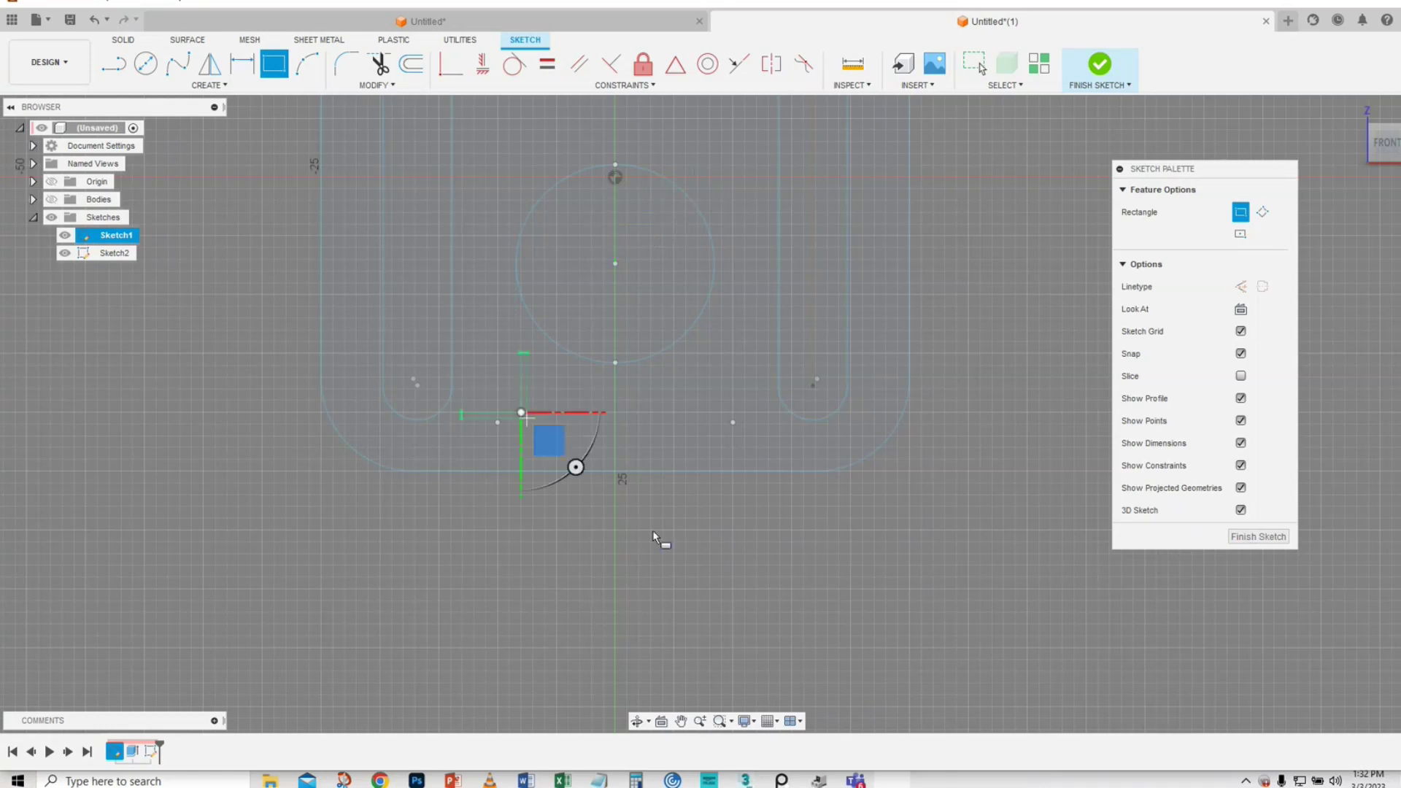
{"action": "left_click", "coordinate": [720, 535]}
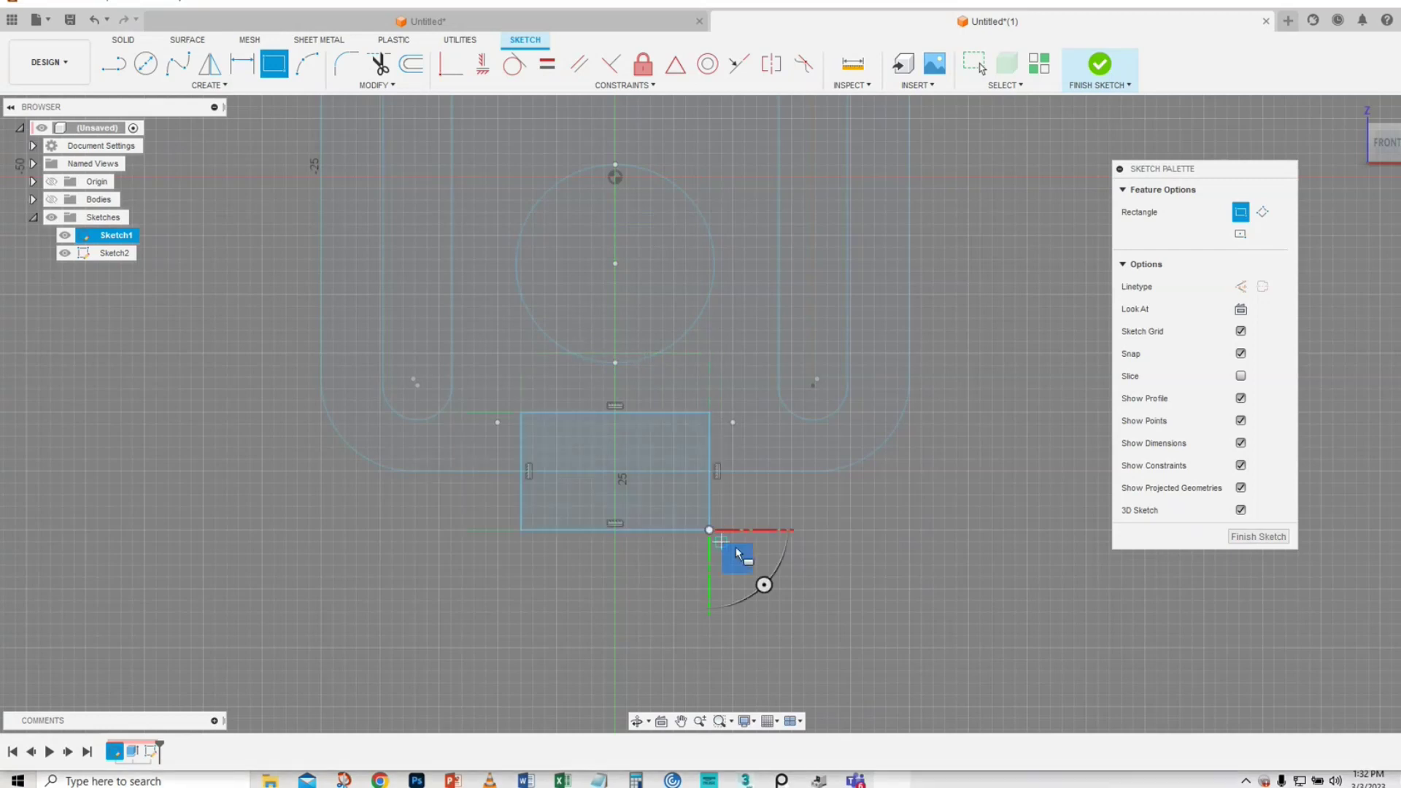
{"action": "left_click", "coordinate": [1259, 537]}
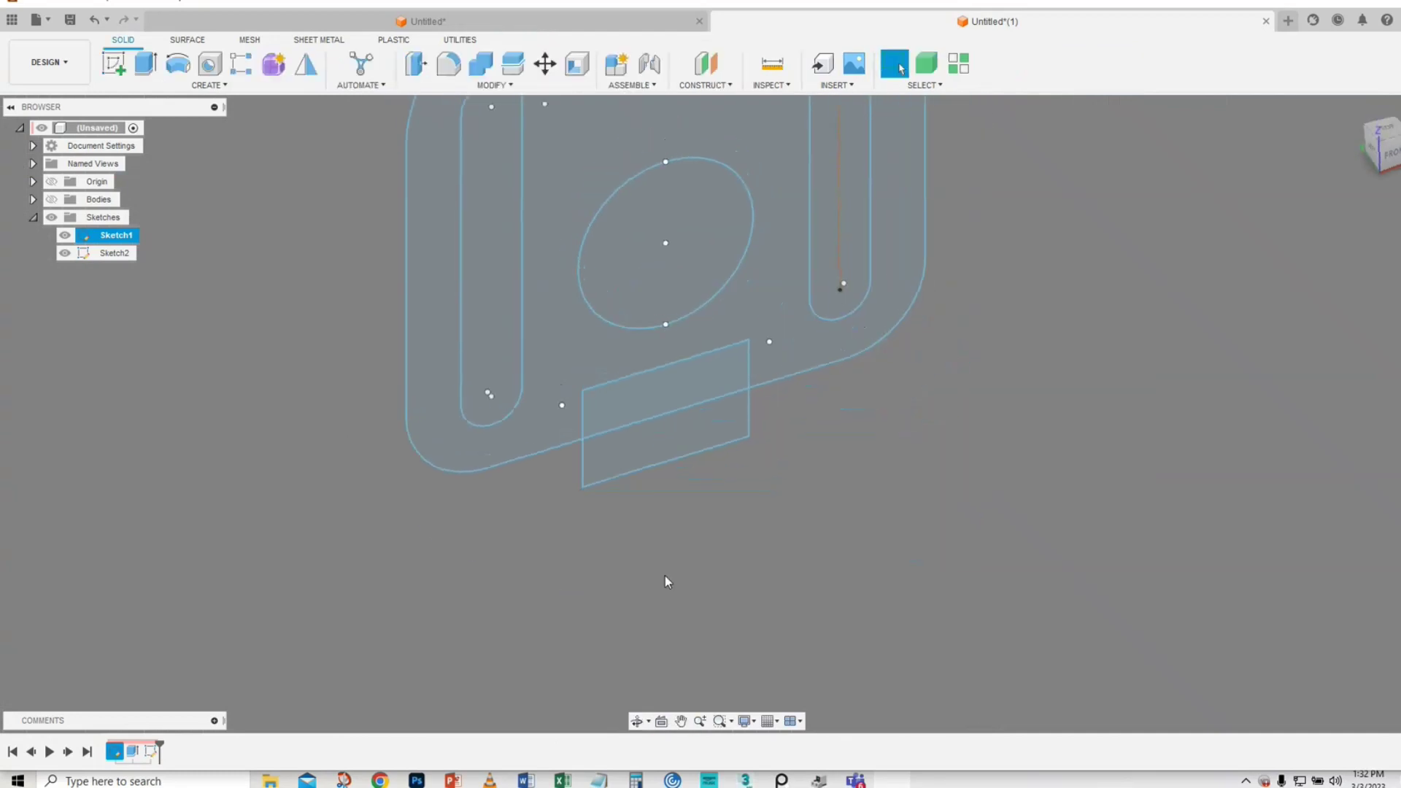
{"action": "left_click", "coordinate": [672, 452]}
{"action": "right_click", "coordinate": [676, 453]}
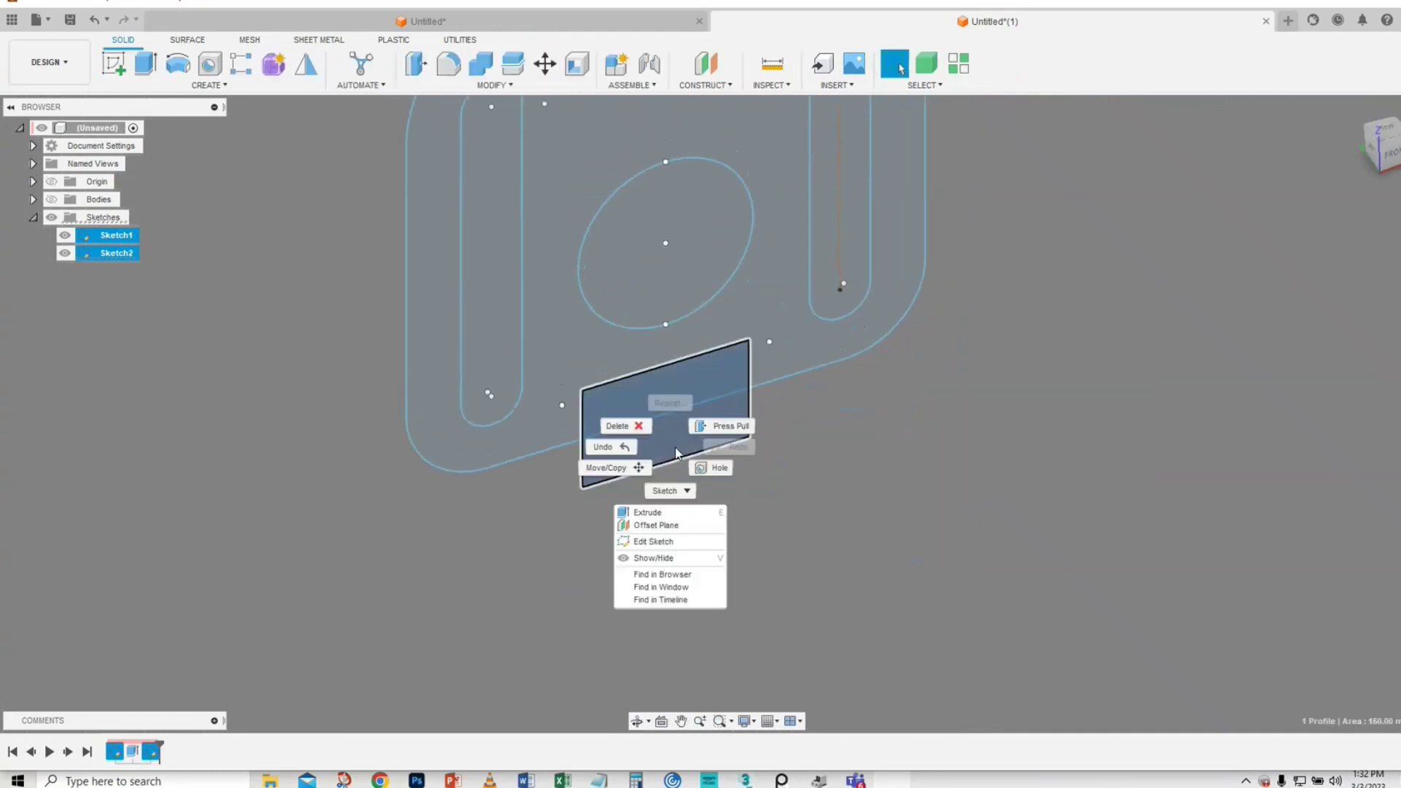
{"action": "key", "text": "Escape"}
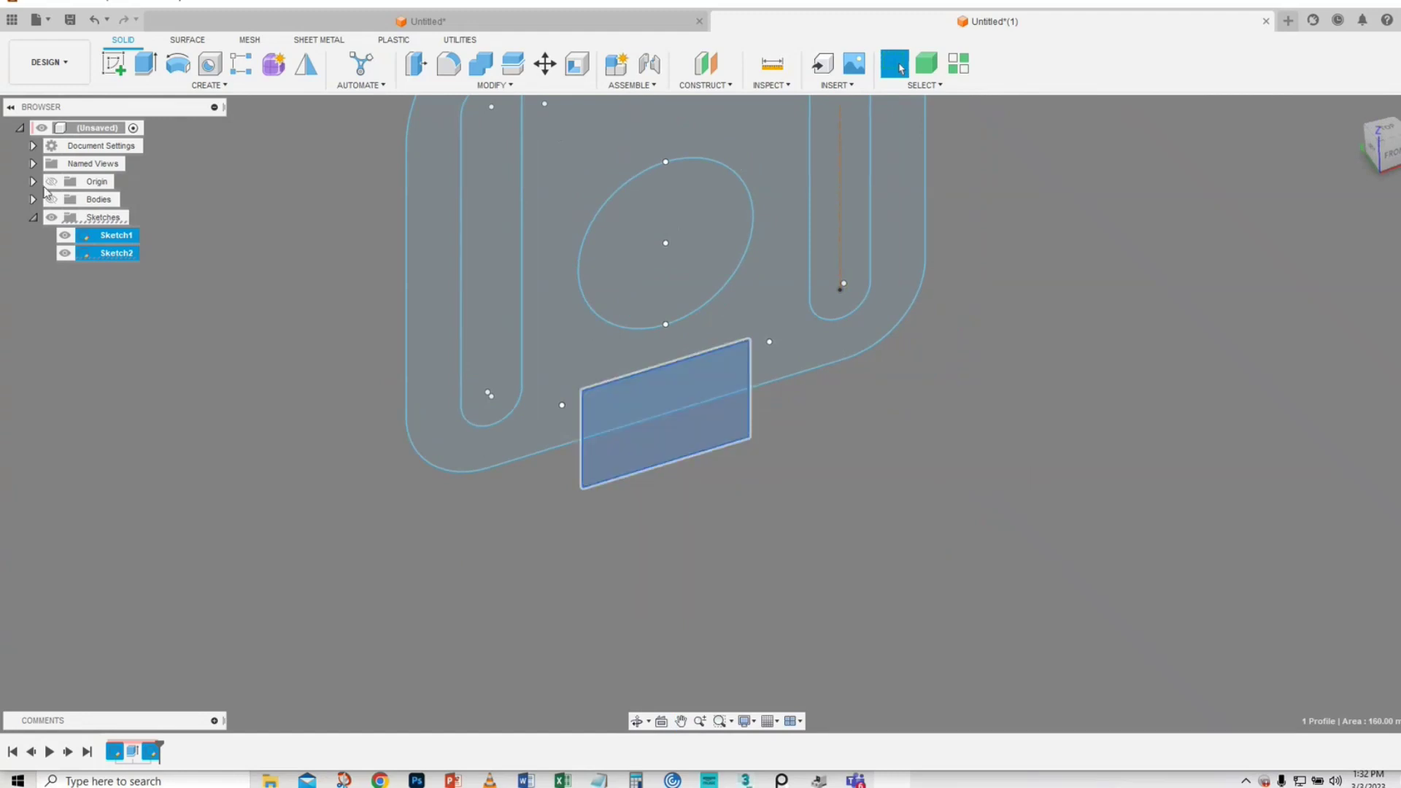
{"action": "key", "text": "Escape"}
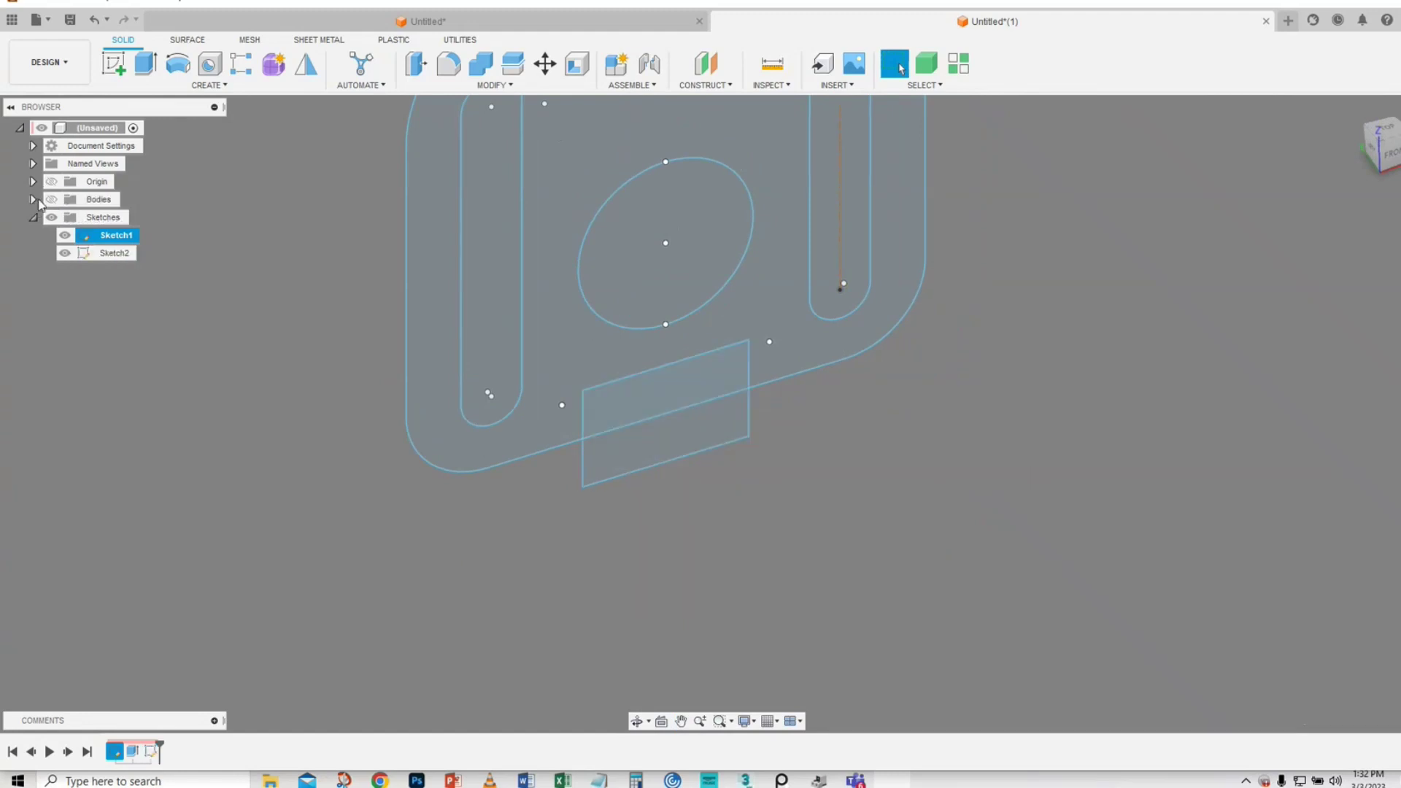
- Show the bodies again and extrude the rectangle through the plate as a cut with extent type All
{"action": "left_click", "coordinate": [32, 200]}
{"action": "left_click", "coordinate": [48, 201]}
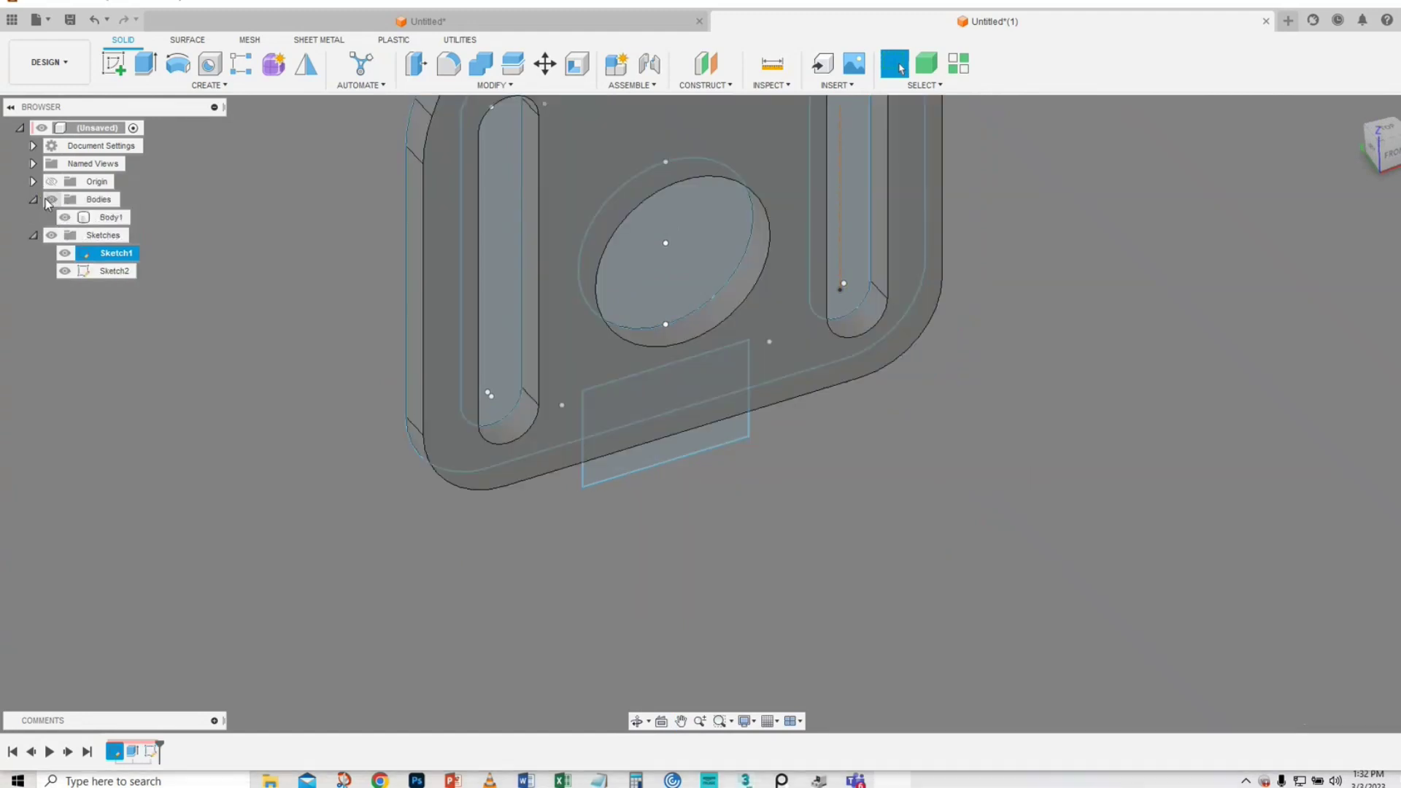
{"action": "left_click", "coordinate": [681, 447]}
{"action": "right_click", "coordinate": [685, 447]}
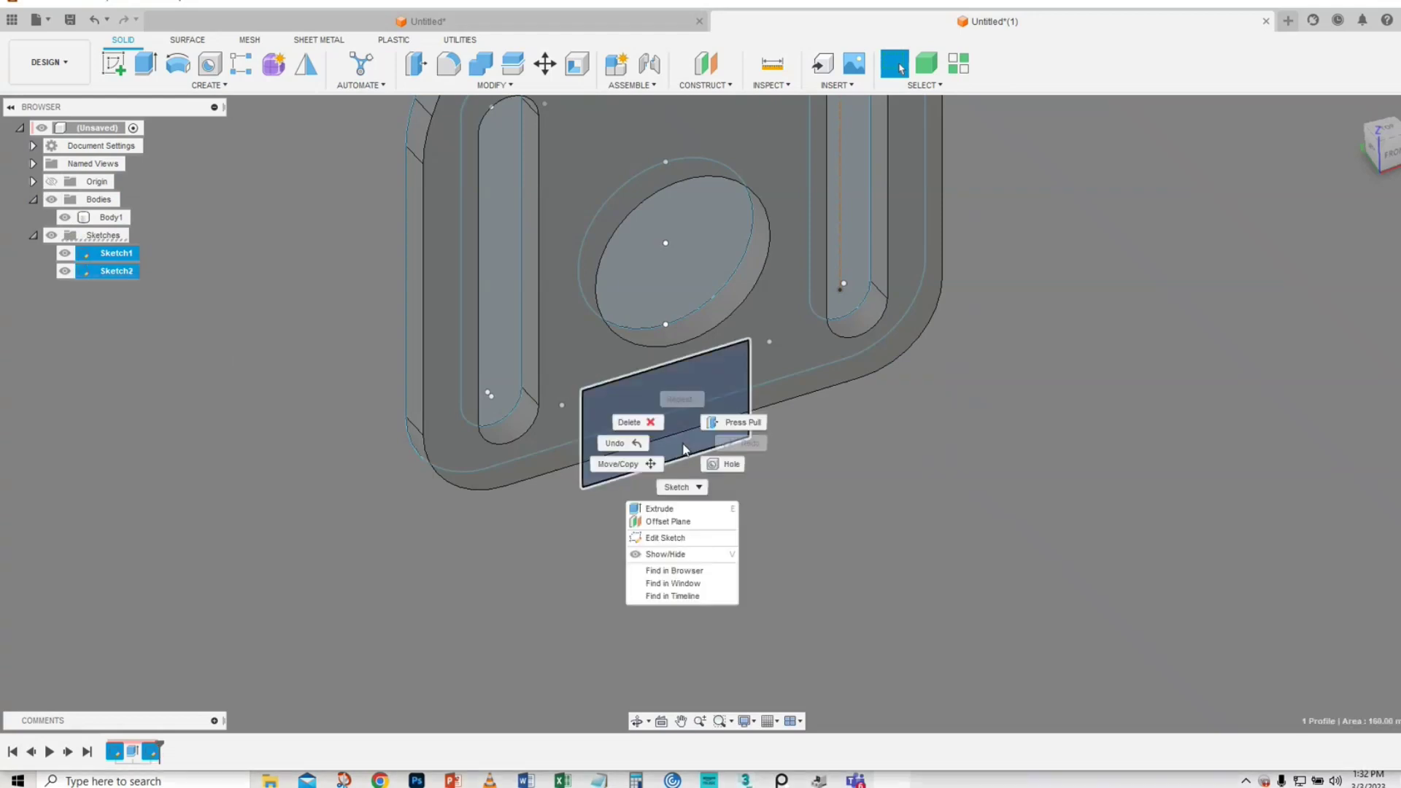
{"action": "left_click", "coordinate": [727, 432]}
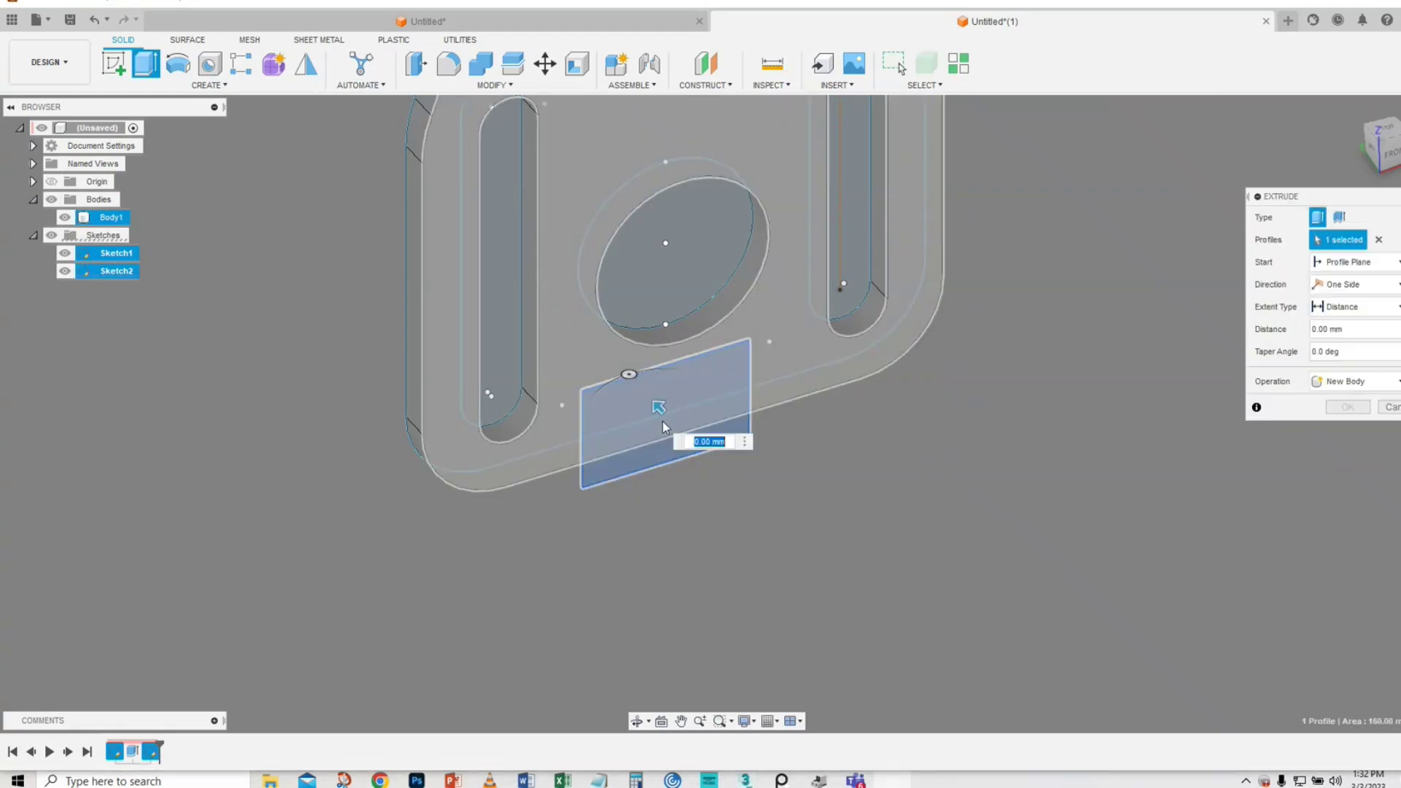
{"action": "left_click_drag", "start_coordinate": [662, 411], "coordinate": [701, 451]}
{"action": "left_click", "coordinate": [1359, 310]}
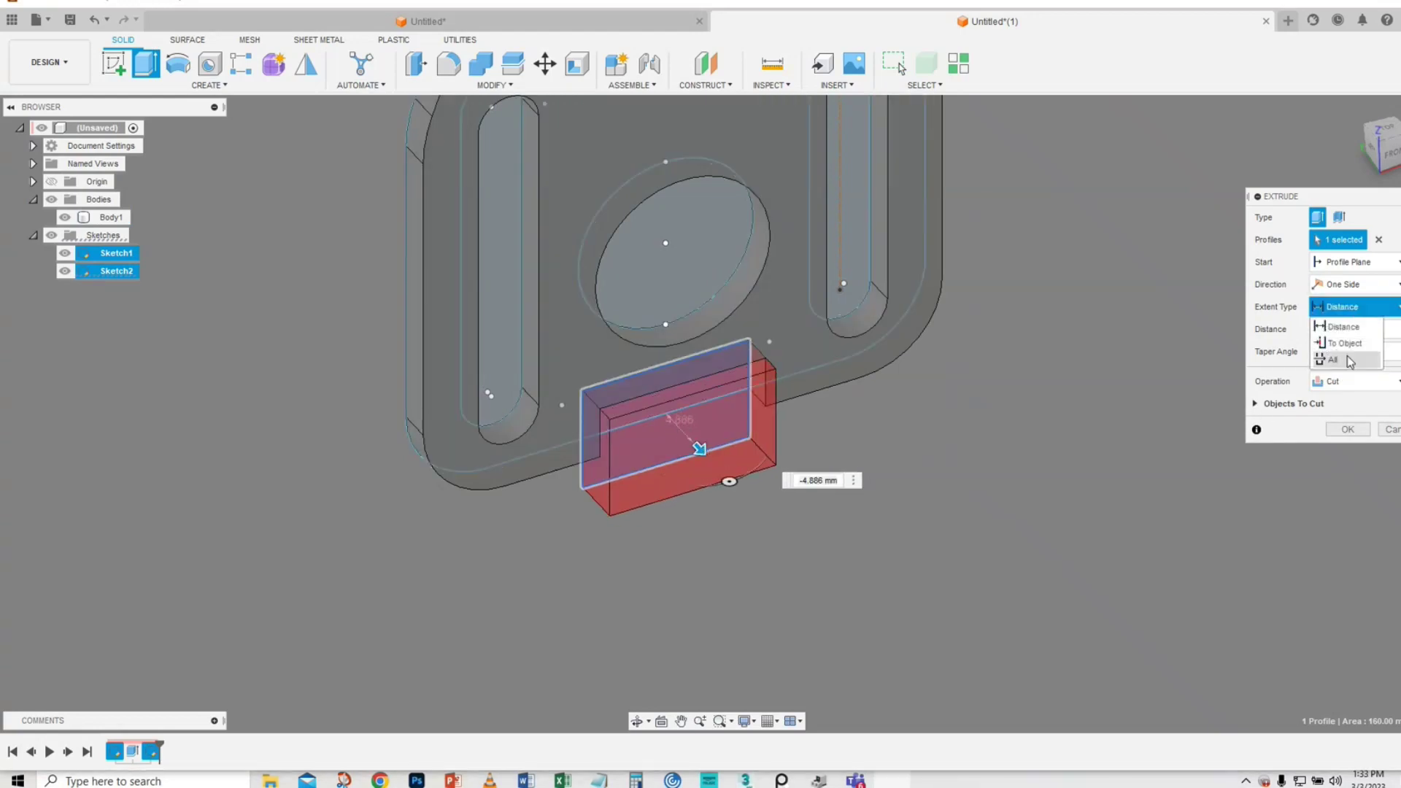
{"action": "left_click", "coordinate": [1347, 365]}
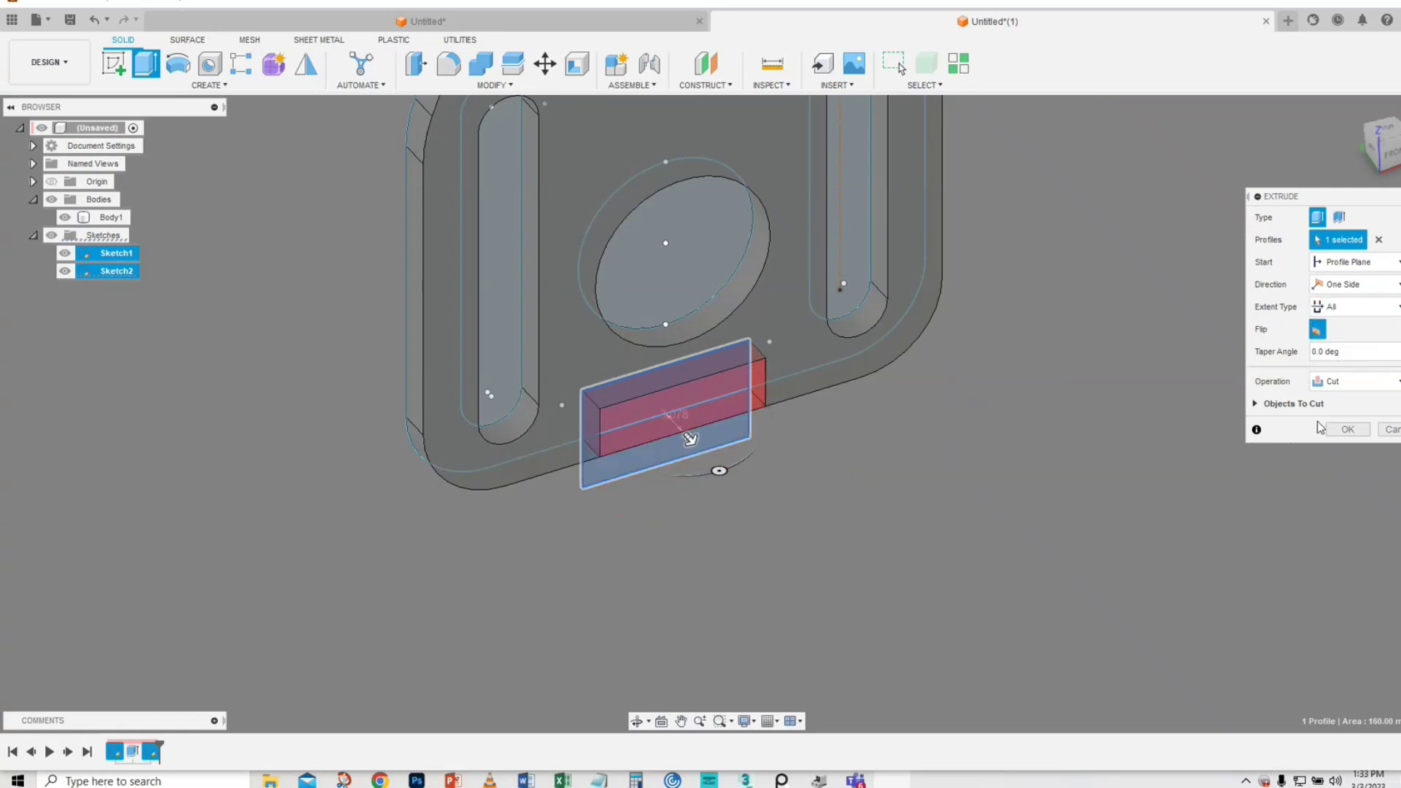
{"action": "left_click", "coordinate": [1348, 429]}
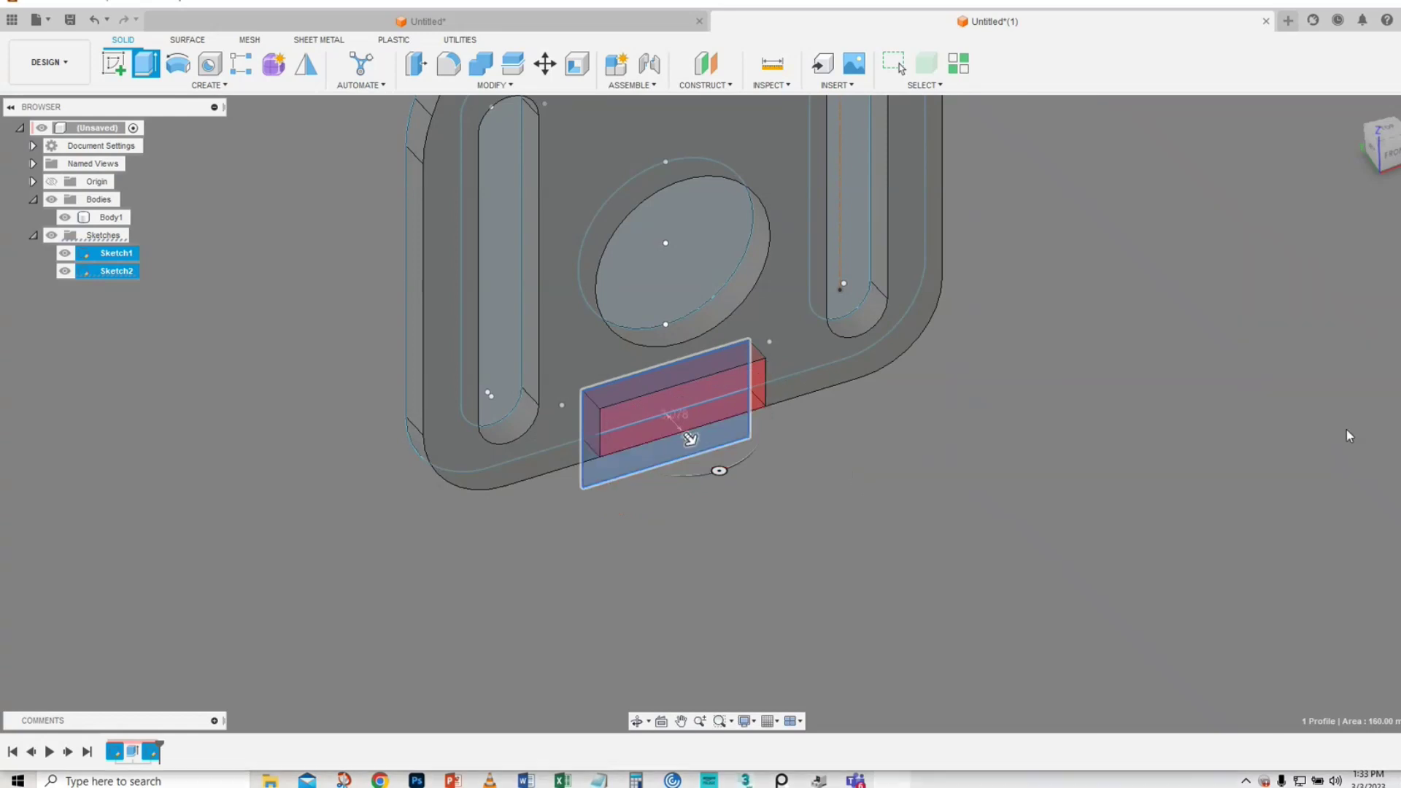
- Fillet the two outer corner edges of the bottom notch, where it meets the plate's bottom edge, with a radius of about 3.01 mm
{"action": "middle_click_drag", "start_coordinate": [541, 539], "coordinate": [699, 495], "text": "shift"}
{"action": "scroll", "coordinate": [699, 488], "scroll_direction": "up", "scroll_amount": 5}
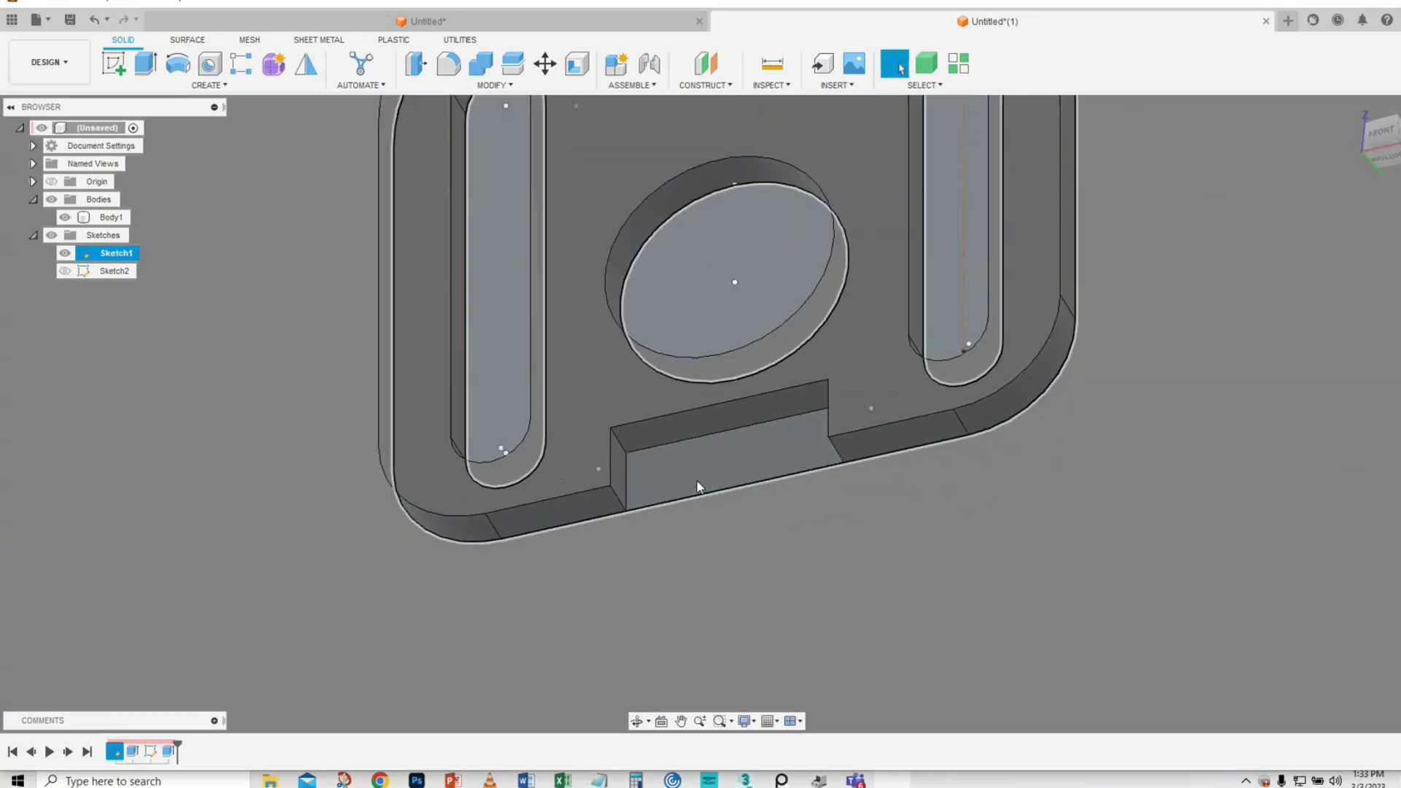
{"action": "left_click", "coordinate": [588, 504]}
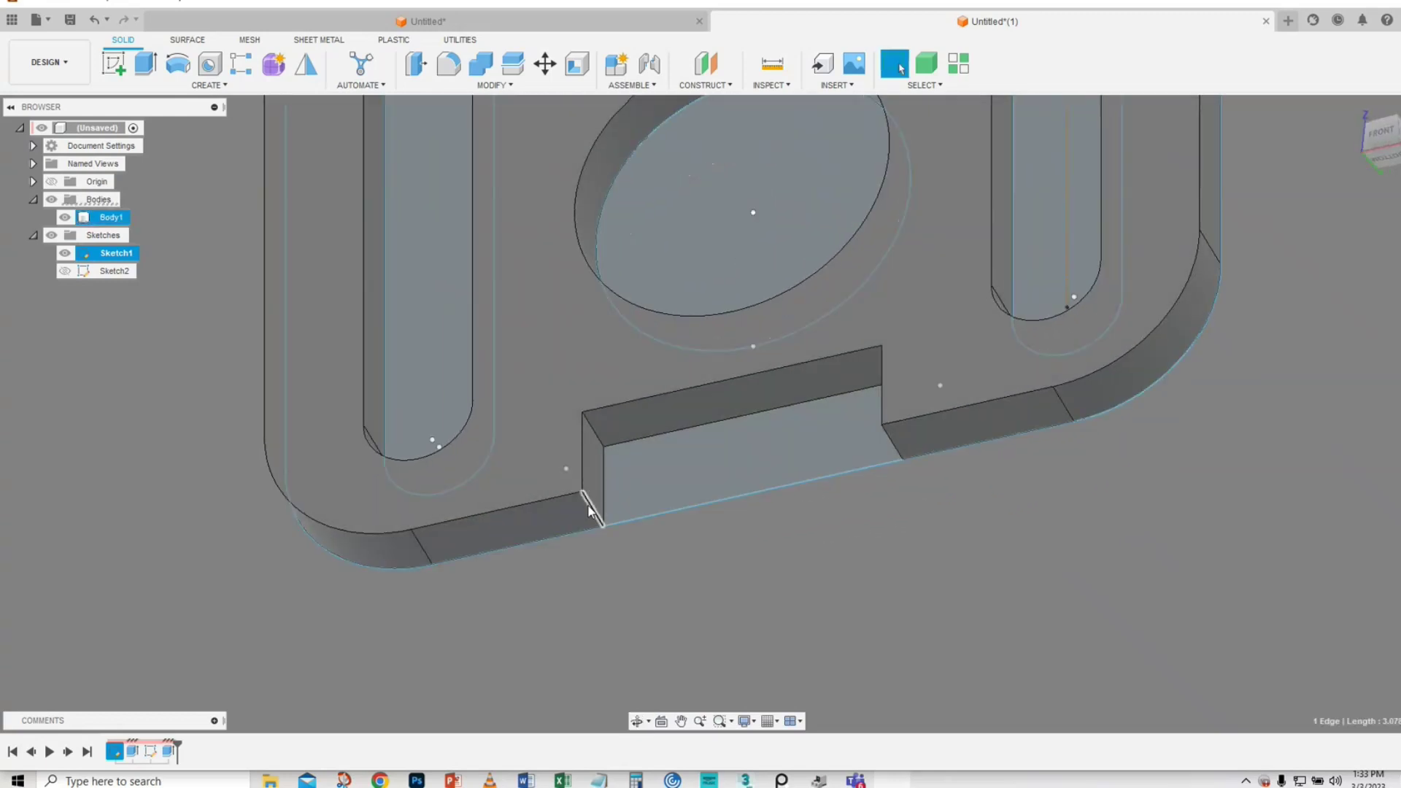
{"action": "right_click", "coordinate": [596, 511]}
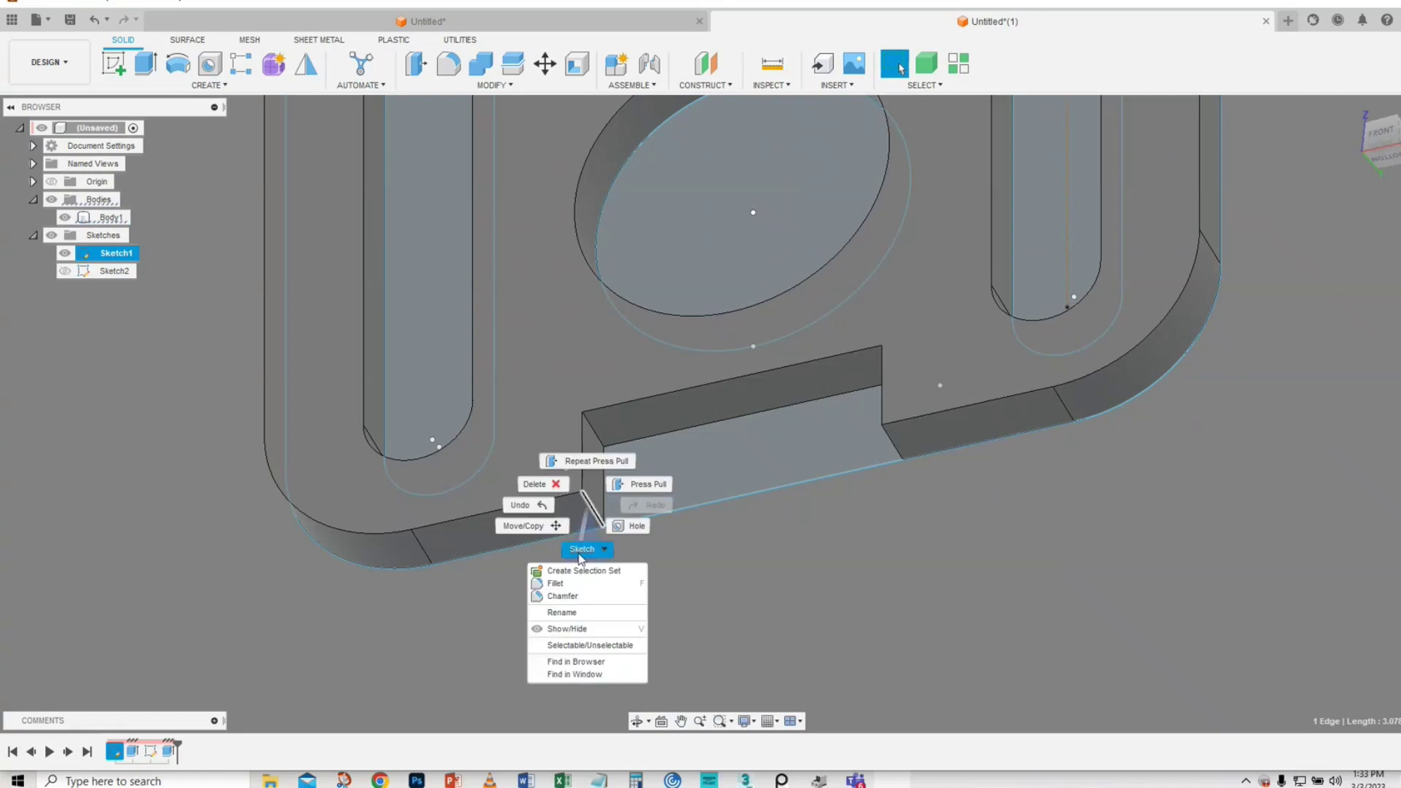
{"action": "left_click", "coordinate": [573, 579]}
{"action": "scroll", "coordinate": [664, 510], "scroll_direction": "down", "scroll_amount": 1}
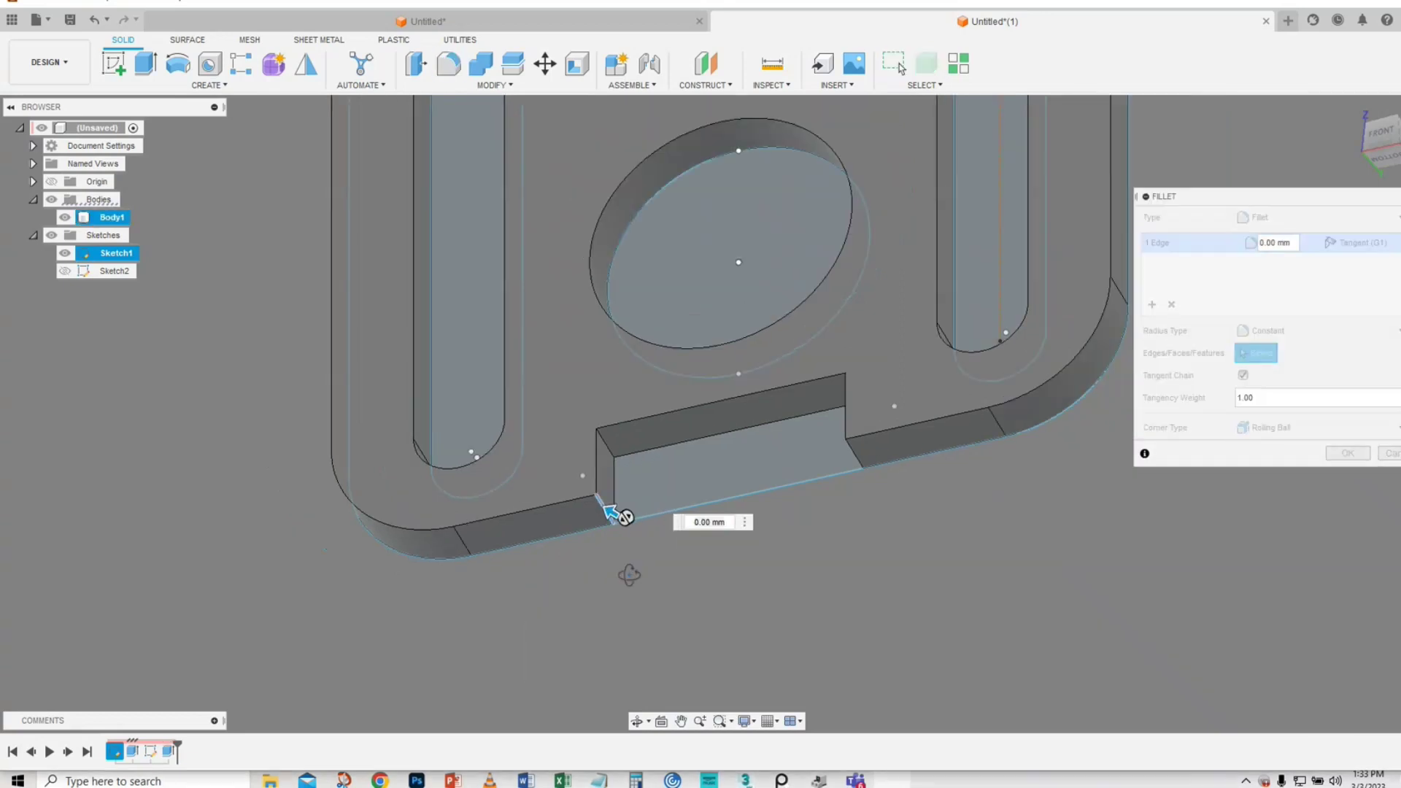
{"action": "middle_click_drag", "start_coordinate": [628, 576], "coordinate": [637, 609], "text": "shift"}
{"action": "left_click_drag", "start_coordinate": [621, 541], "coordinate": [608, 524]}
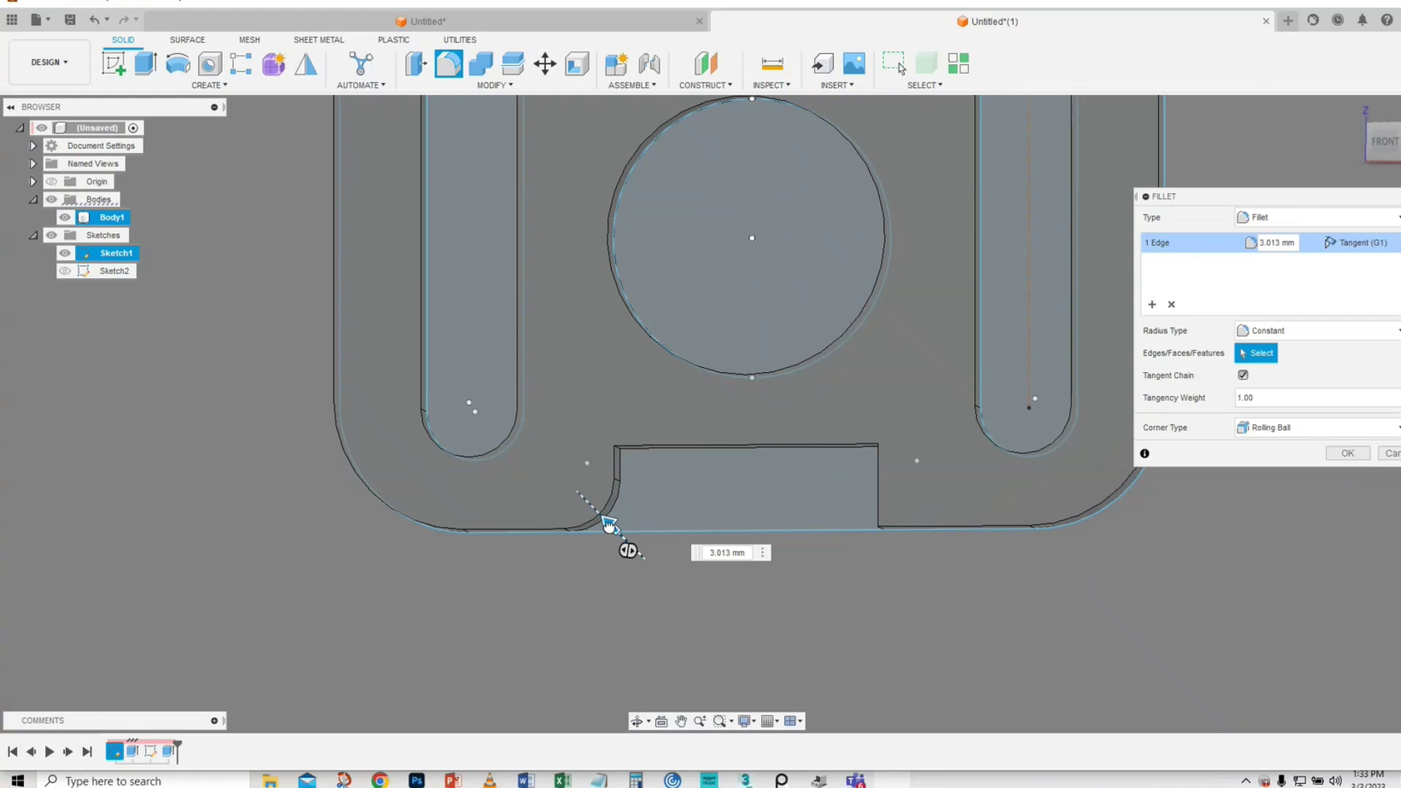
{"action": "middle_click_drag", "start_coordinate": [640, 601], "coordinate": [751, 625], "text": "shift"}
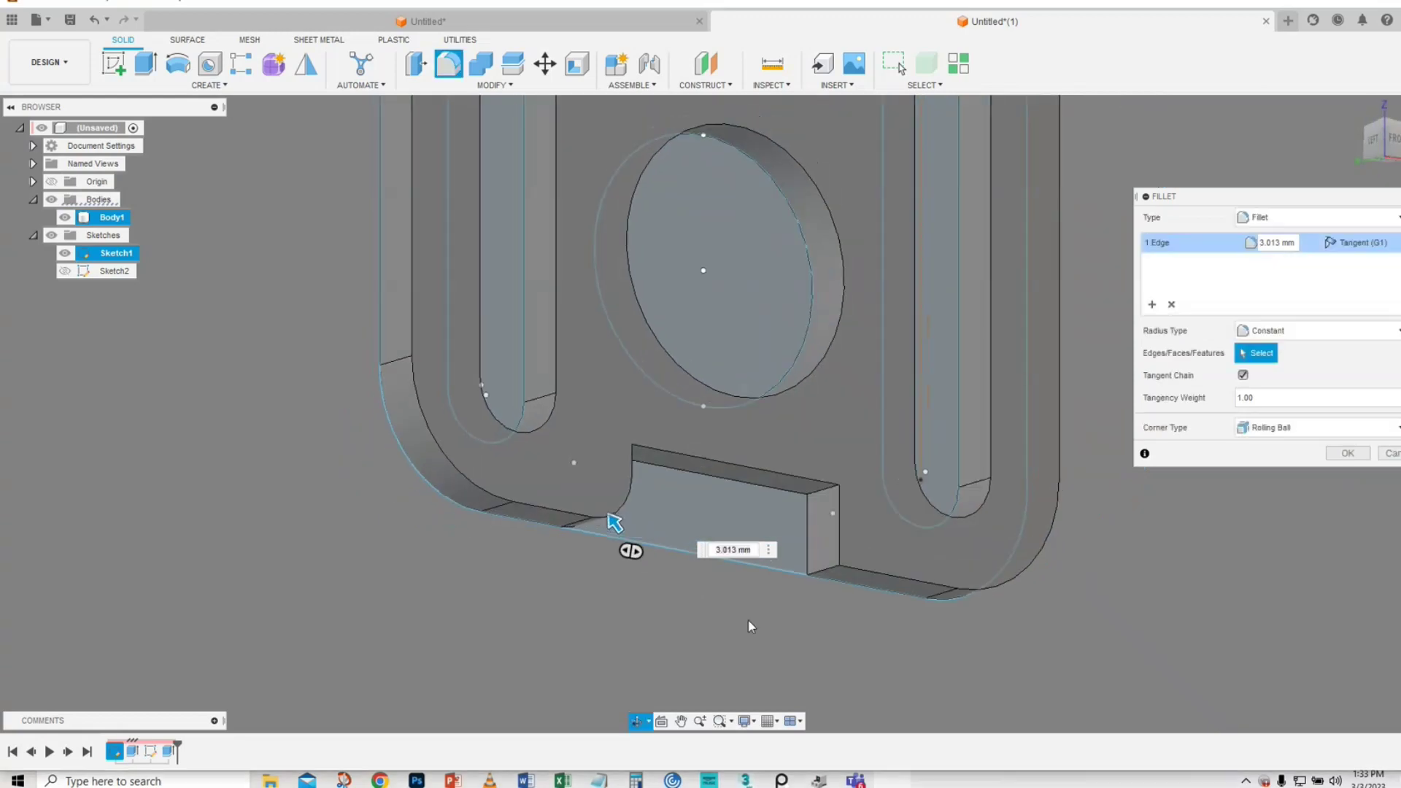
{"action": "left_click", "coordinate": [823, 574]}
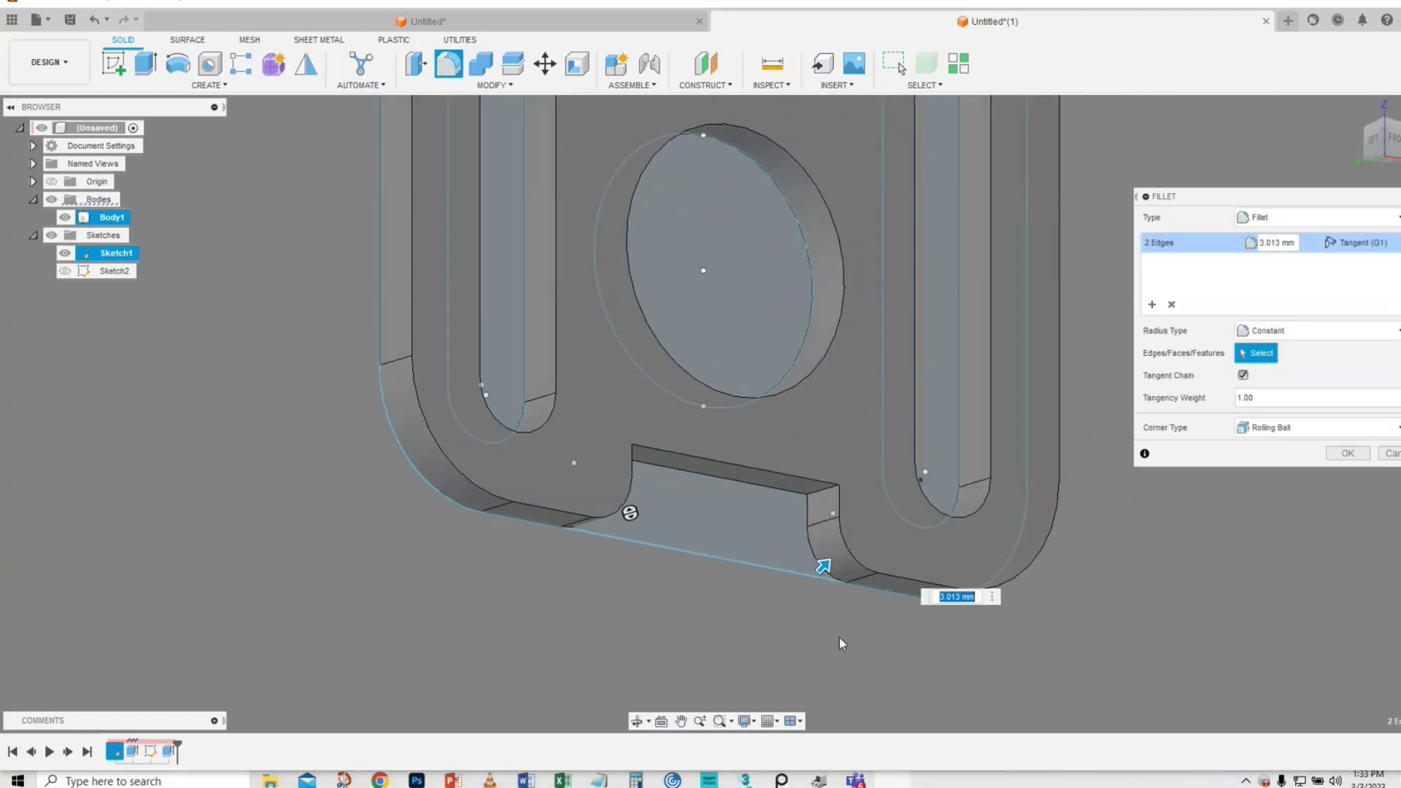
{"action": "left_click", "coordinate": [1348, 453]}
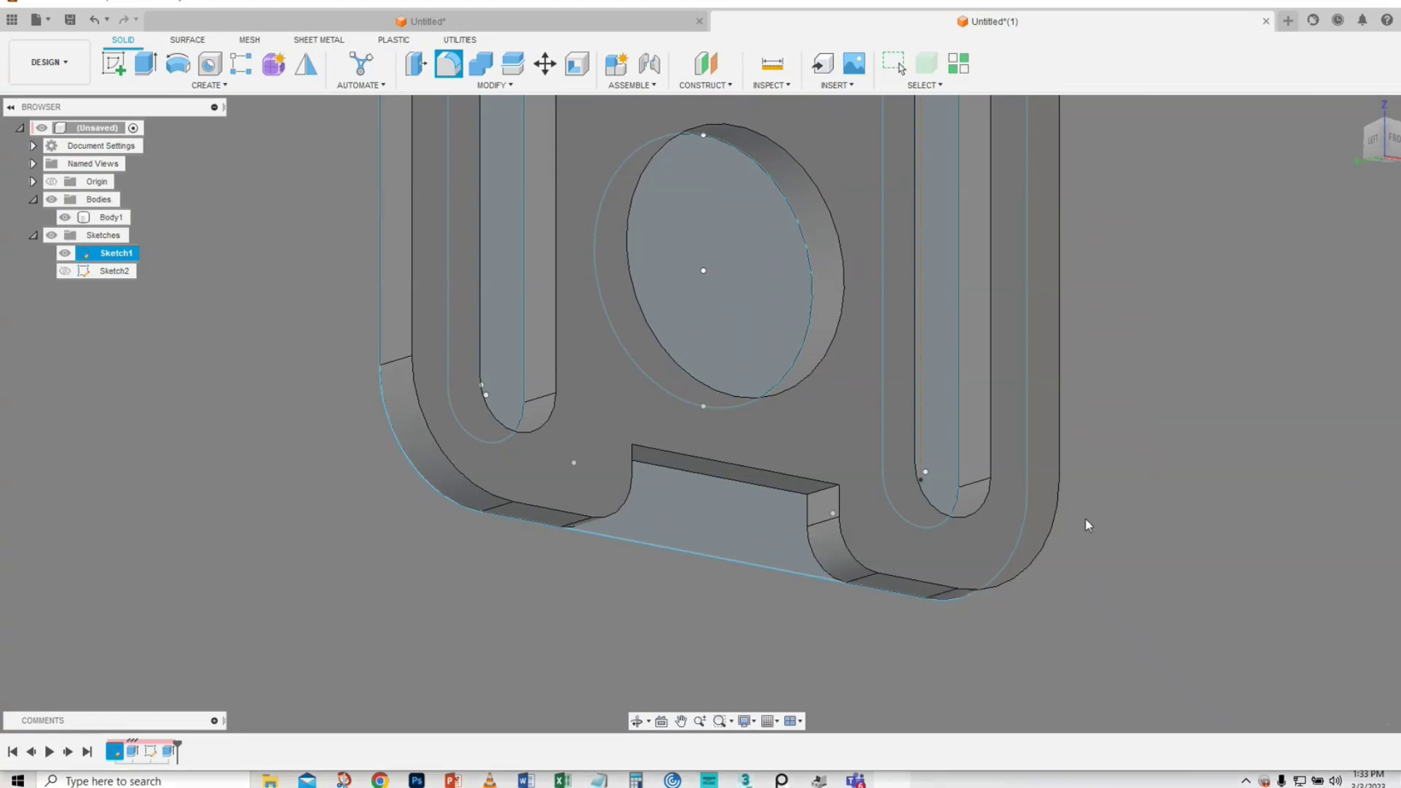
- Fillet the two inner corner edges of the bottom notch together with a constant radius
{"action": "right_click", "coordinate": [820, 498]}
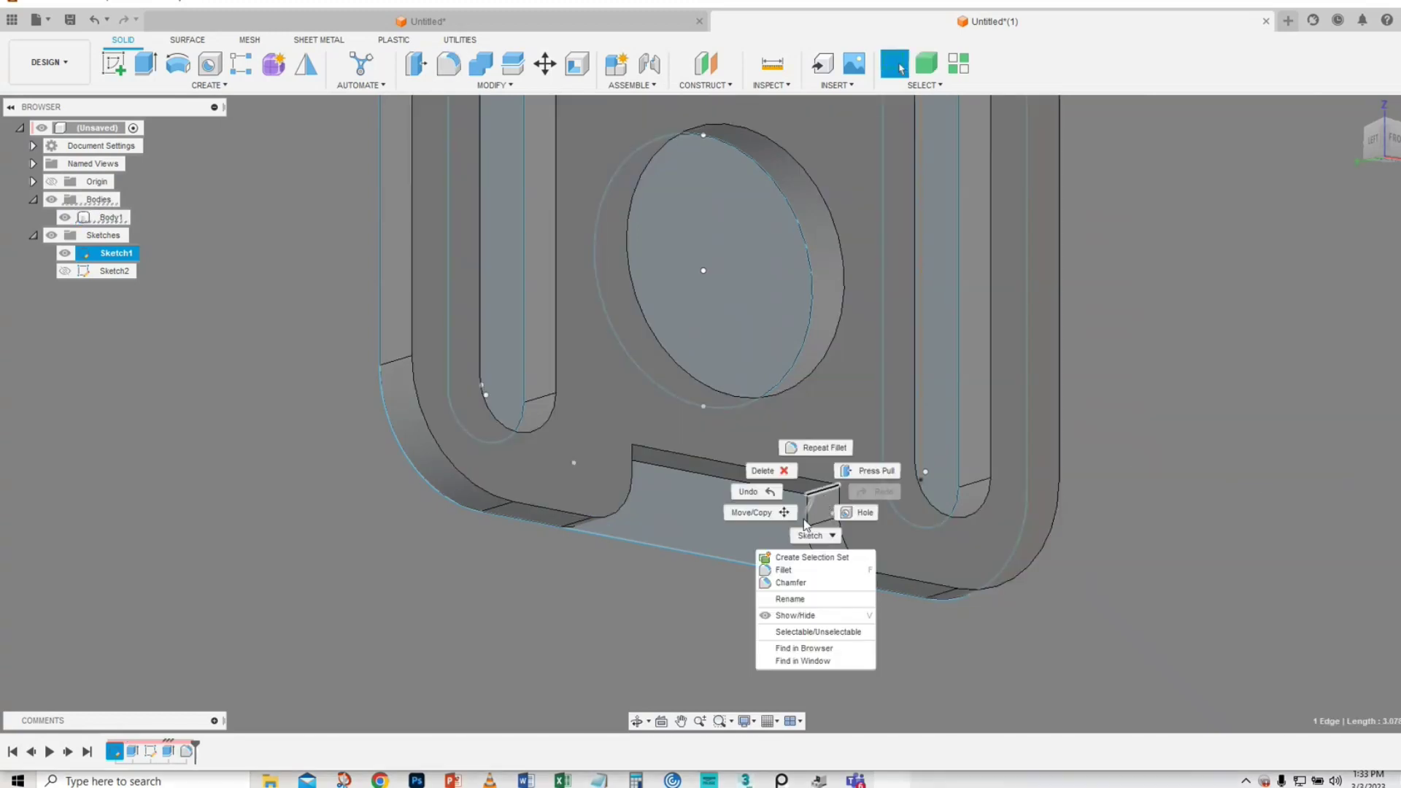
{"action": "left_click", "coordinate": [783, 570]}
{"action": "middle_click_drag", "start_coordinate": [754, 538], "coordinate": [619, 504], "text": "shift"}
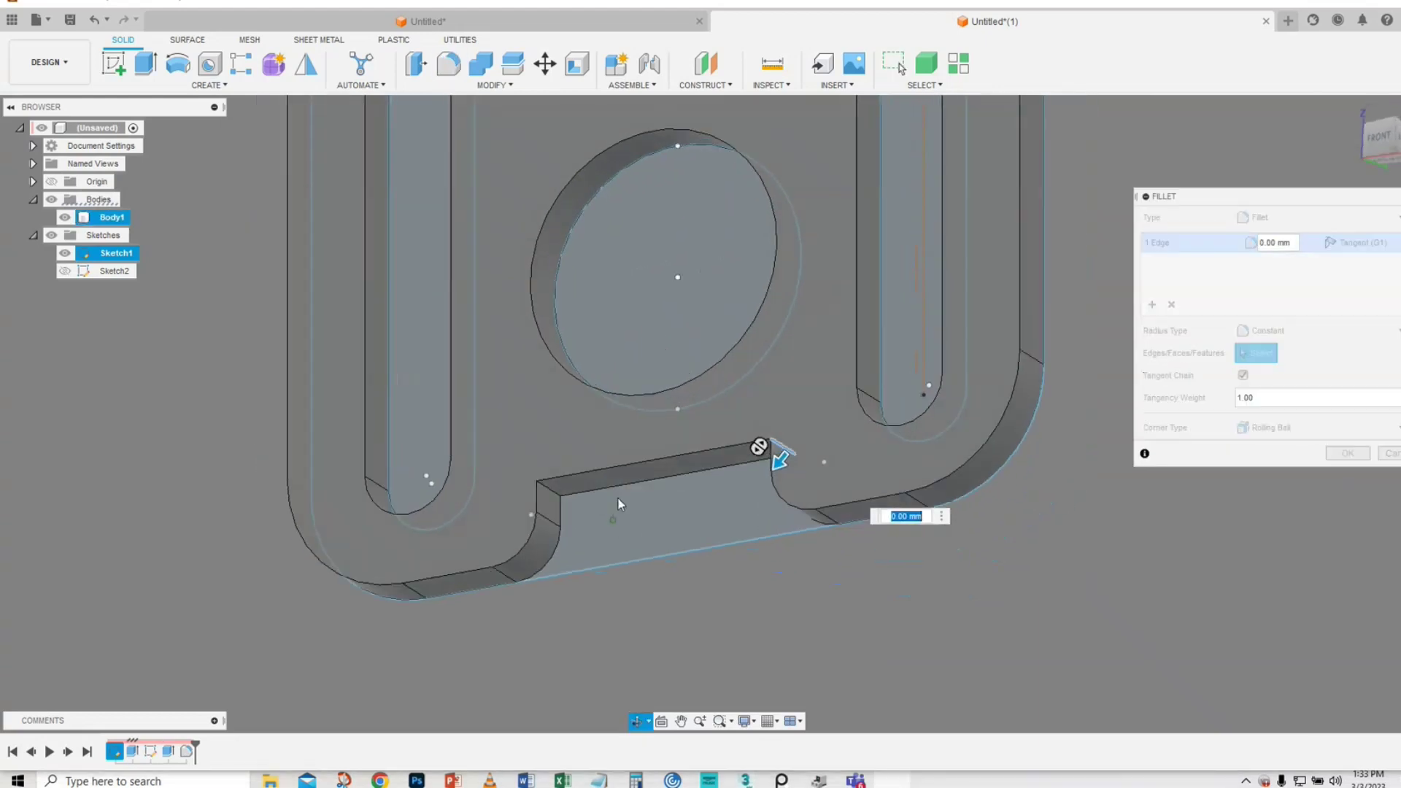
{"action": "left_click", "coordinate": [554, 492]}
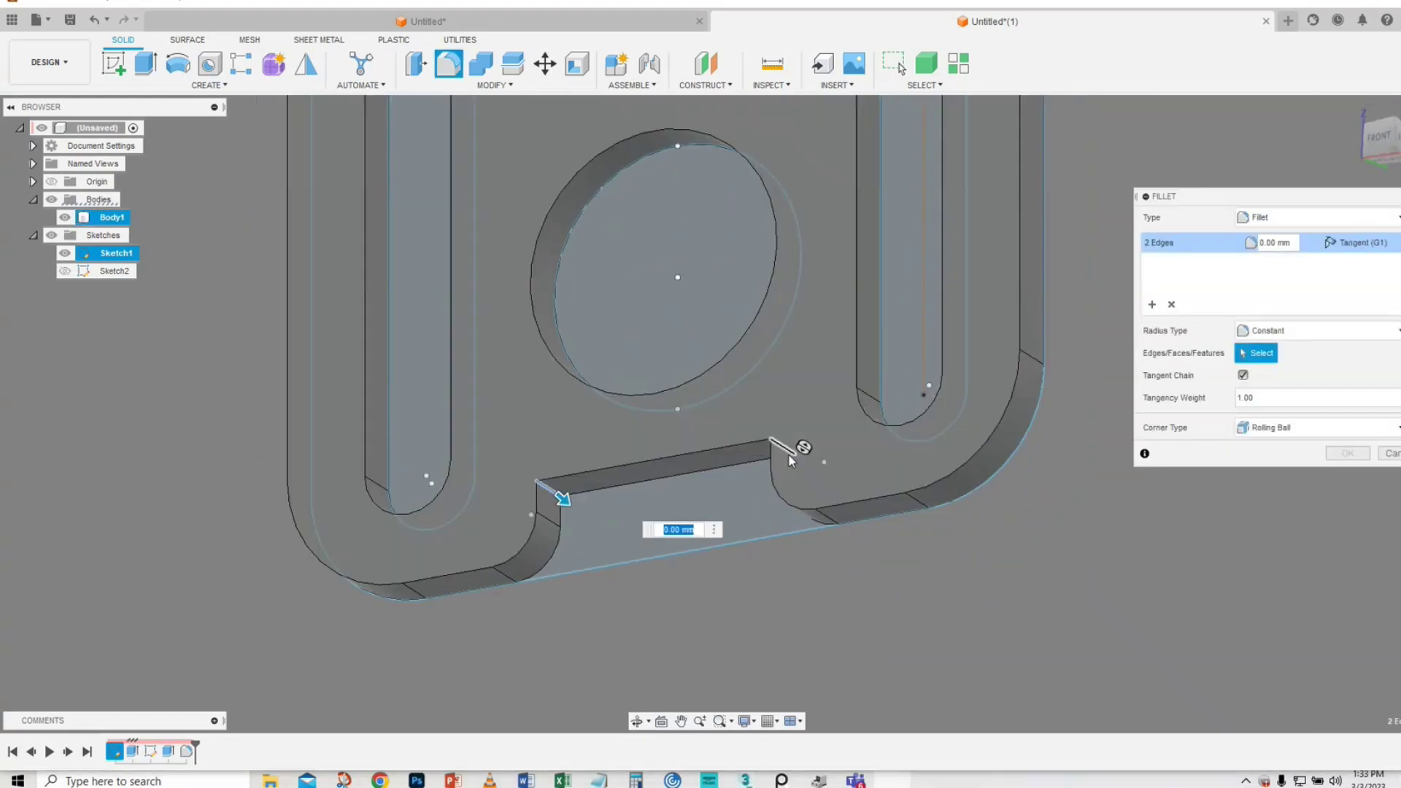
{"action": "left_click_drag", "start_coordinate": [558, 504], "coordinate": [571, 495]}
{"action": "left_click", "coordinate": [1348, 454]}
- Hide the first sketch so that only the plate body is displayed
{"action": "middle_click_drag", "start_coordinate": [384, 550], "coordinate": [269, 546], "text": "shift"}
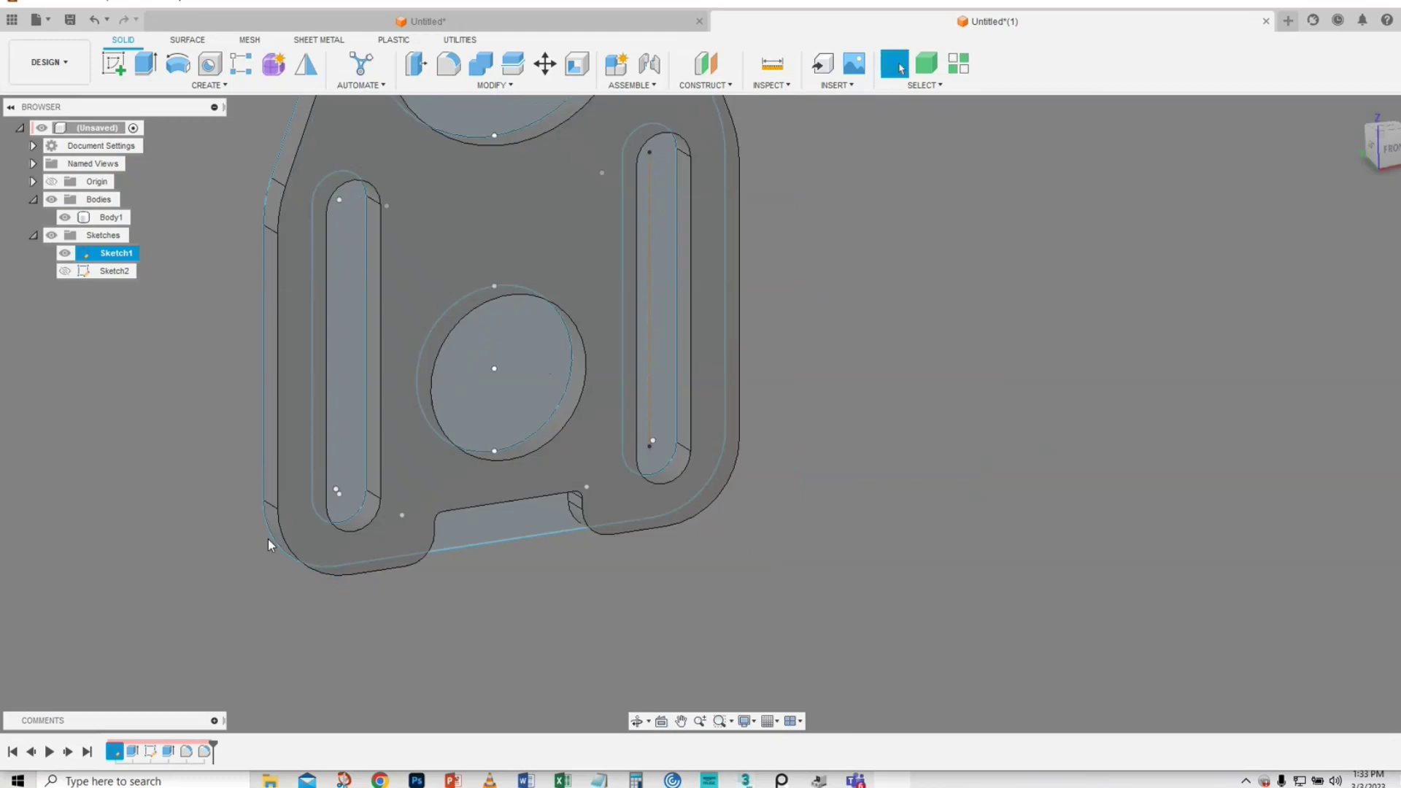
{"action": "left_click", "coordinate": [65, 254]}
{"action": "scroll", "coordinate": [336, 540], "scroll_direction": "down", "scroll_amount": 3}
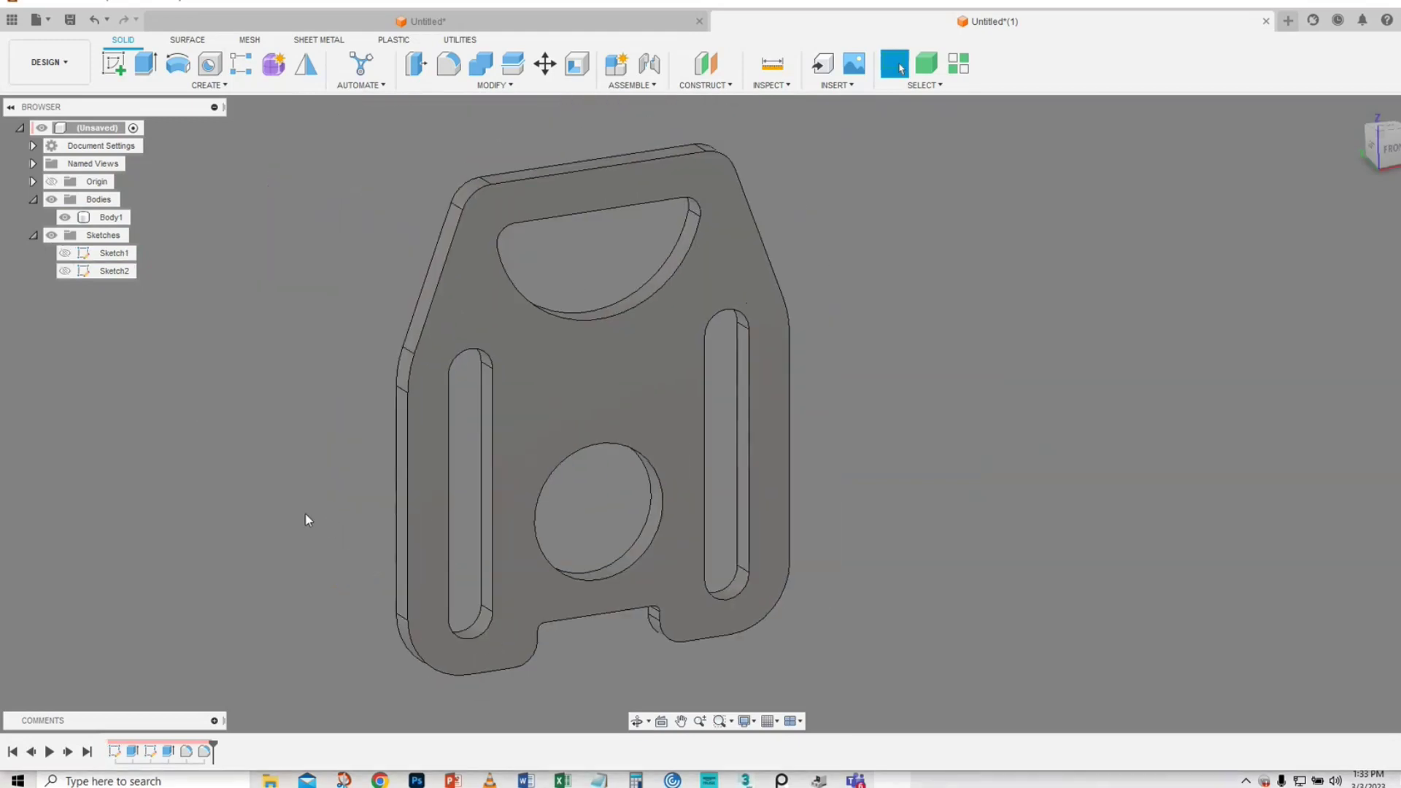
{"action": "middle_click_drag", "start_coordinate": [260, 469], "coordinate": [306, 431]}
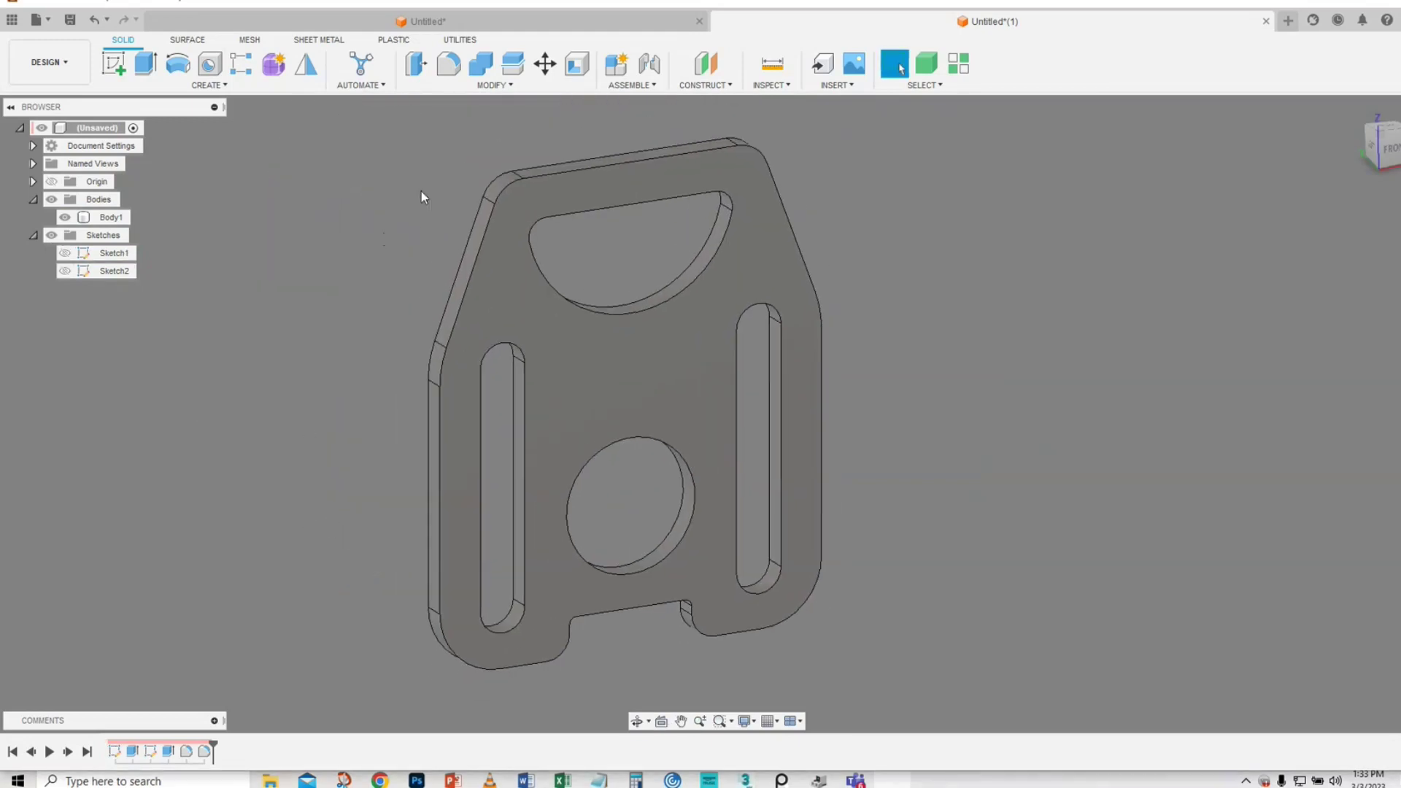
- Select the whole plate body and fillet all its edges with a radius of about 0.83 mm
{"action": "left_click_drag", "start_coordinate": [348, 138], "coordinate": [961, 734]}
{"action": "left_click", "coordinate": [448, 64]}
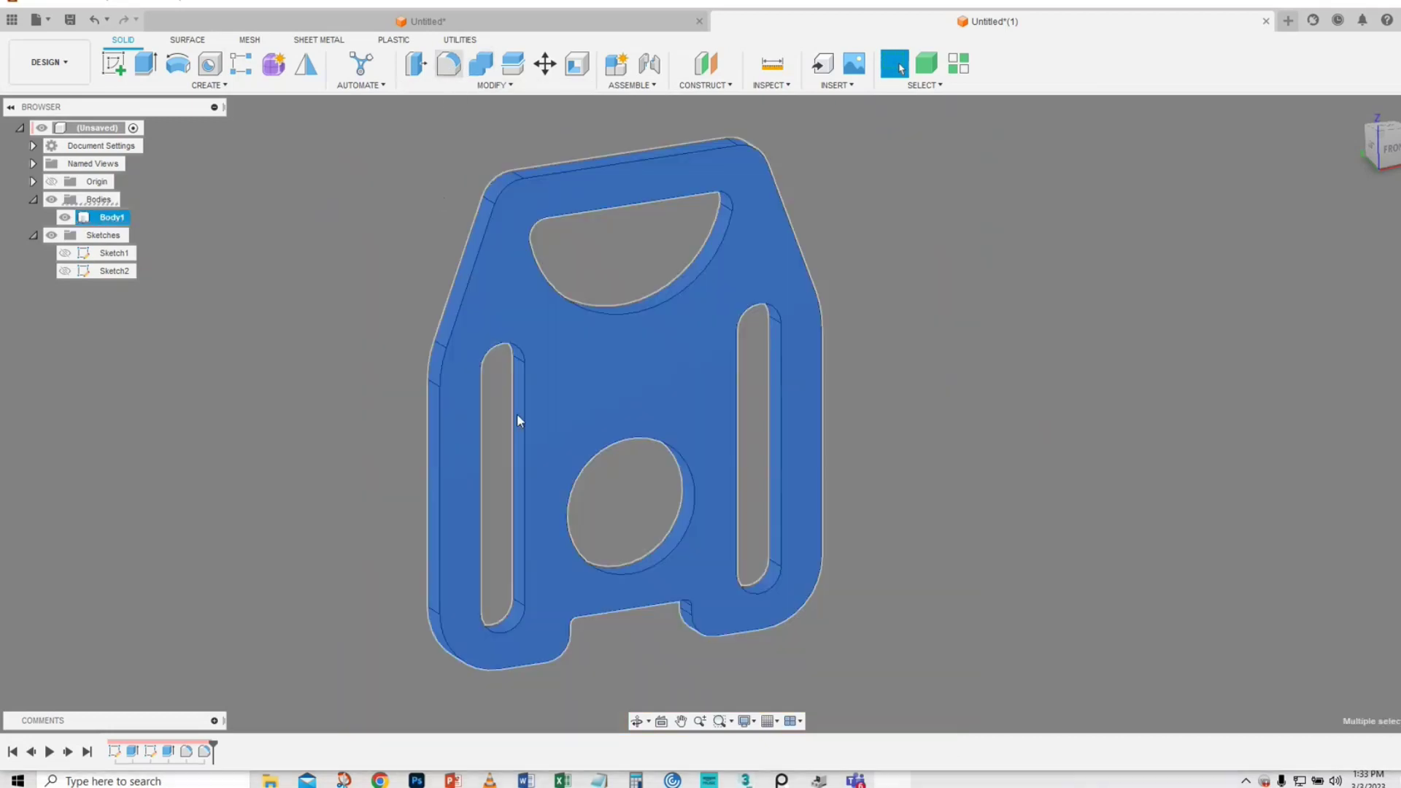
{"action": "left_click_drag", "start_coordinate": [695, 640], "coordinate": [695, 636]}
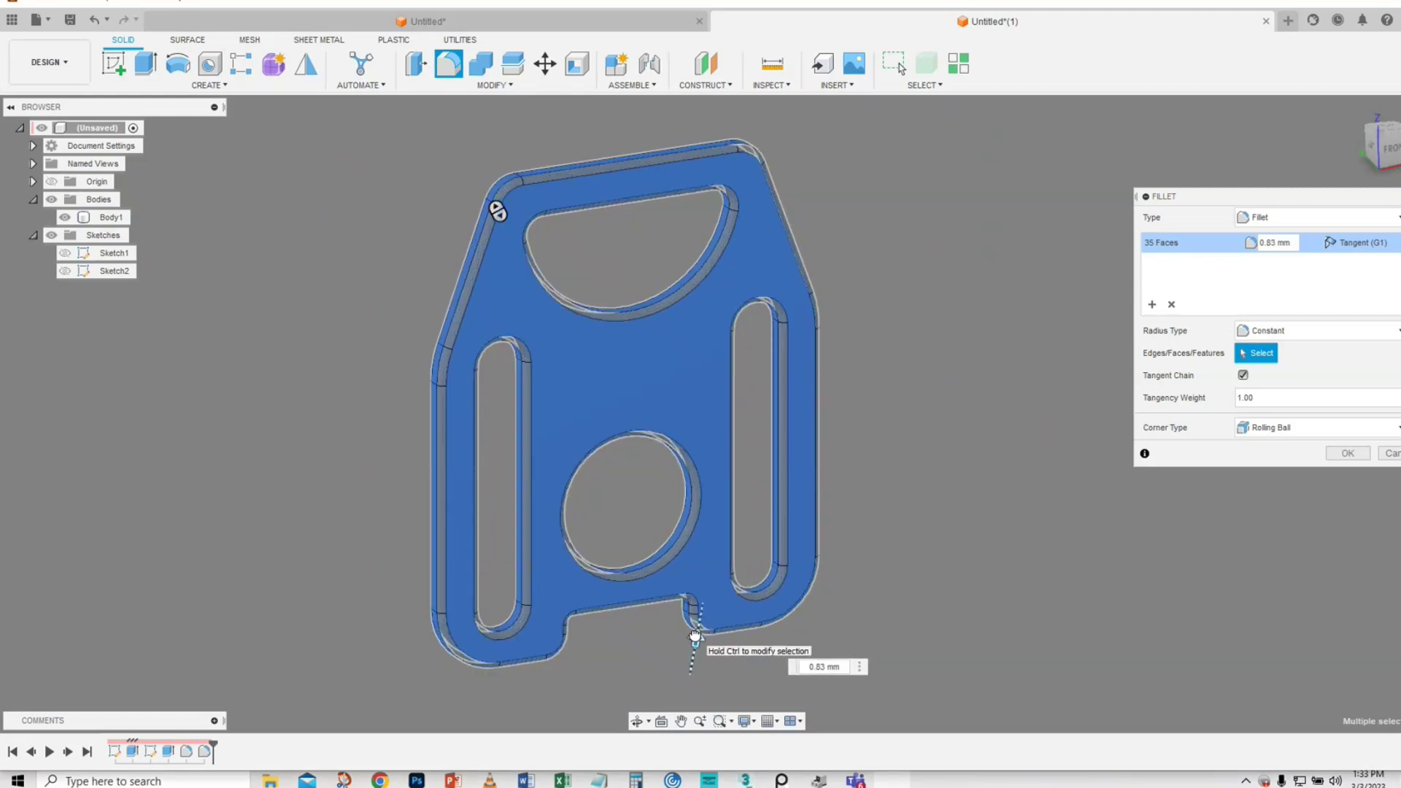
{"action": "mouse_move", "coordinate": [584, 657]}
{"action": "middle_mouse_down", "text": "shift"}
{"action": "mouse_move", "coordinate": [698, 596]}
{"action": "mouse_move", "coordinate": [695, 582]}
{"action": "mouse_move", "coordinate": [589, 654]}
{"action": "middle_mouse_up", "text": "shift"}
{"action": "left_click", "coordinate": [1355, 458]}
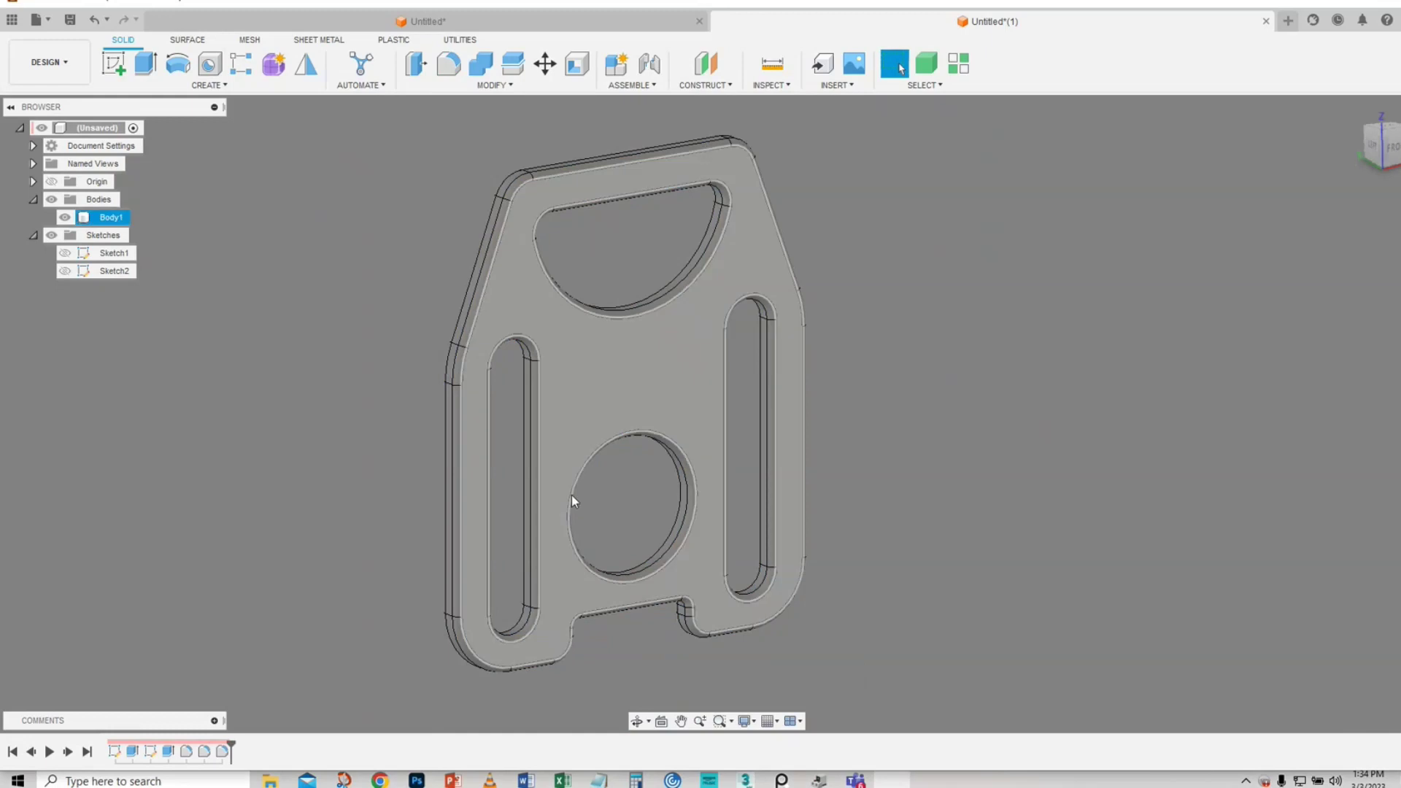
- Compare the plate with the reference photo, examining the round disc over the upper opening, and bring the model to the front view
{"action": "middle_click_drag", "start_coordinate": [573, 496], "coordinate": [690, 494]}
{"action": "middle_click_drag", "start_coordinate": [796, 517], "coordinate": [990, 497], "text": "shift"}
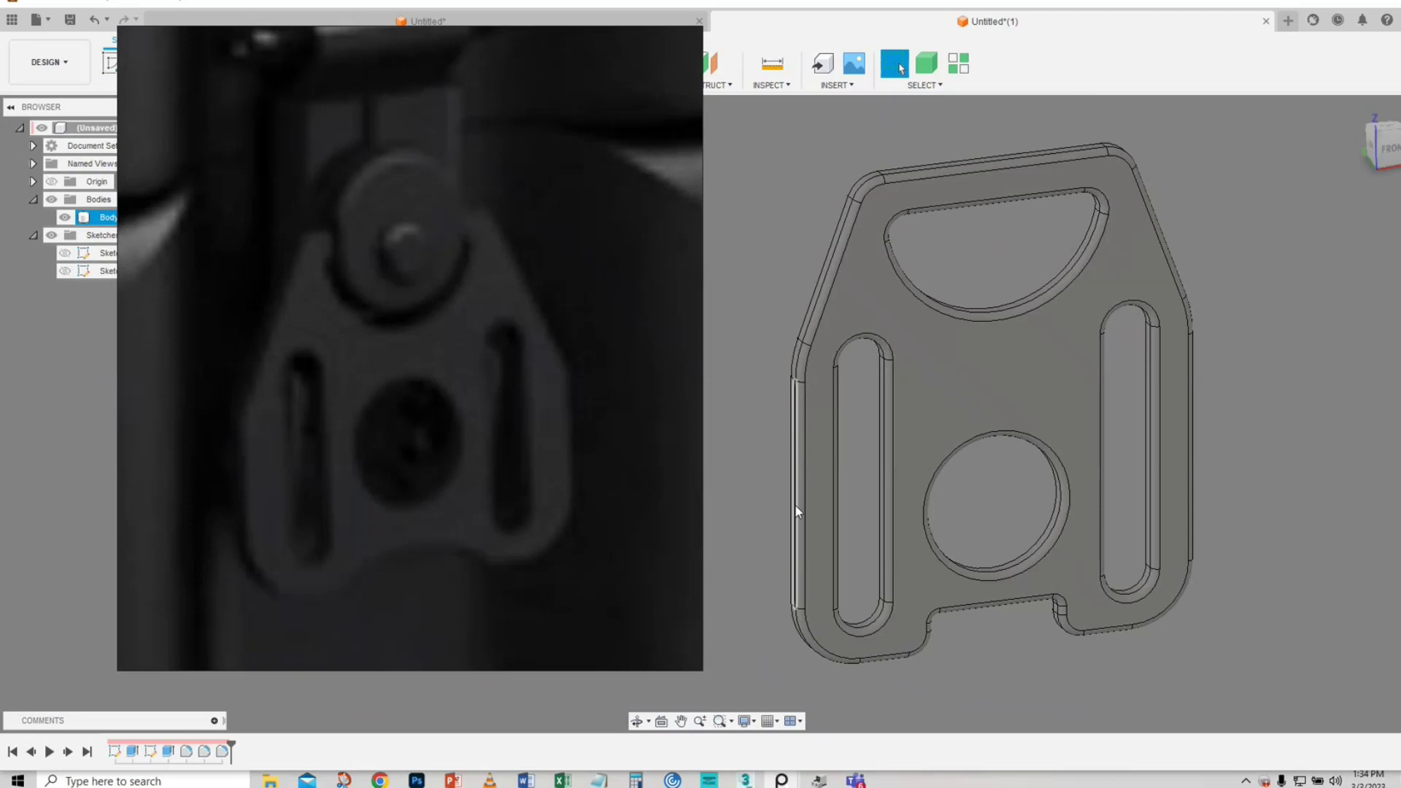
{"action": "middle_click_drag", "start_coordinate": [983, 519], "coordinate": [819, 566], "text": "shift"}
{"action": "middle_click_drag", "start_coordinate": [932, 556], "coordinate": [941, 545], "text": "shift"}
{"action": "key", "text": "Escape"}
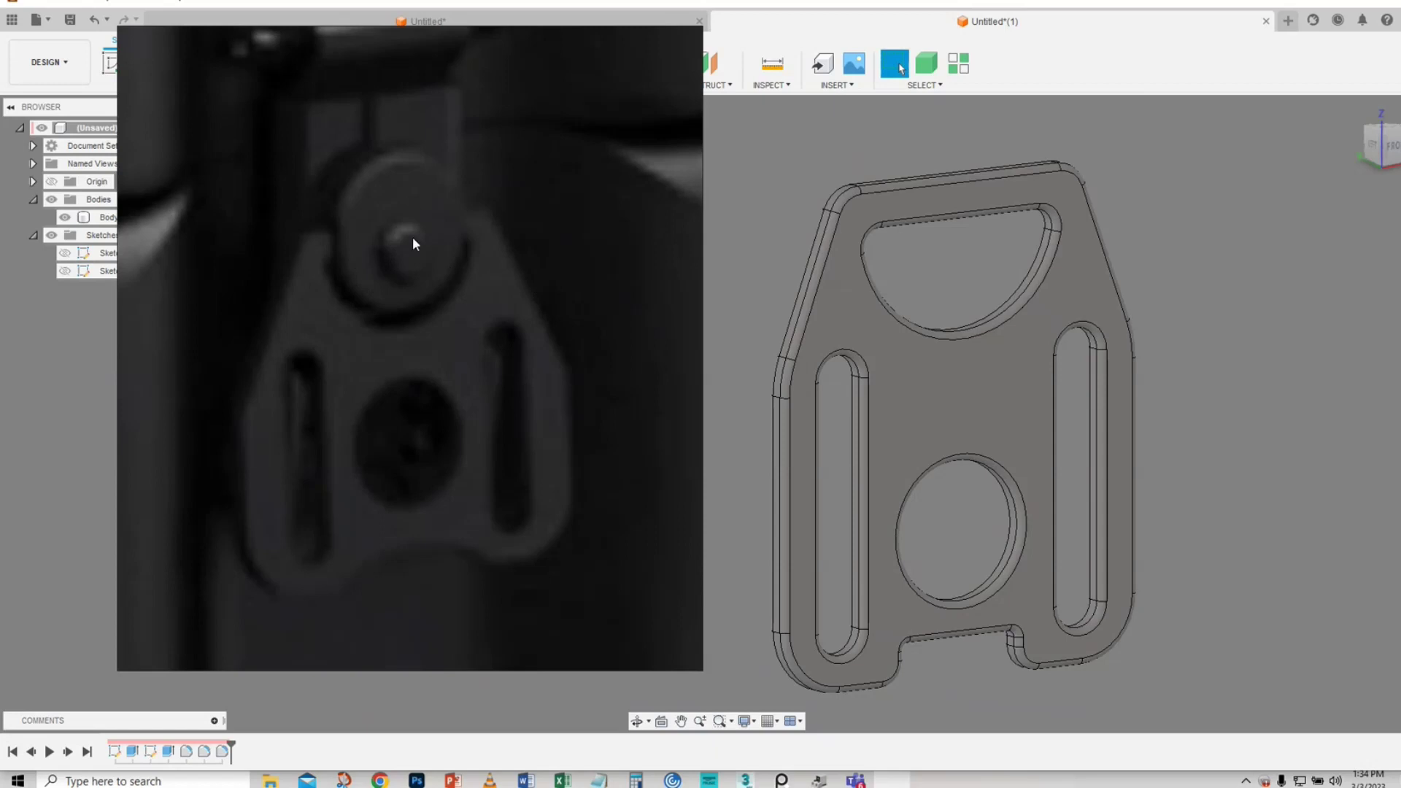
{"action": "middle_click_drag", "start_coordinate": [910, 287], "coordinate": [947, 328]}
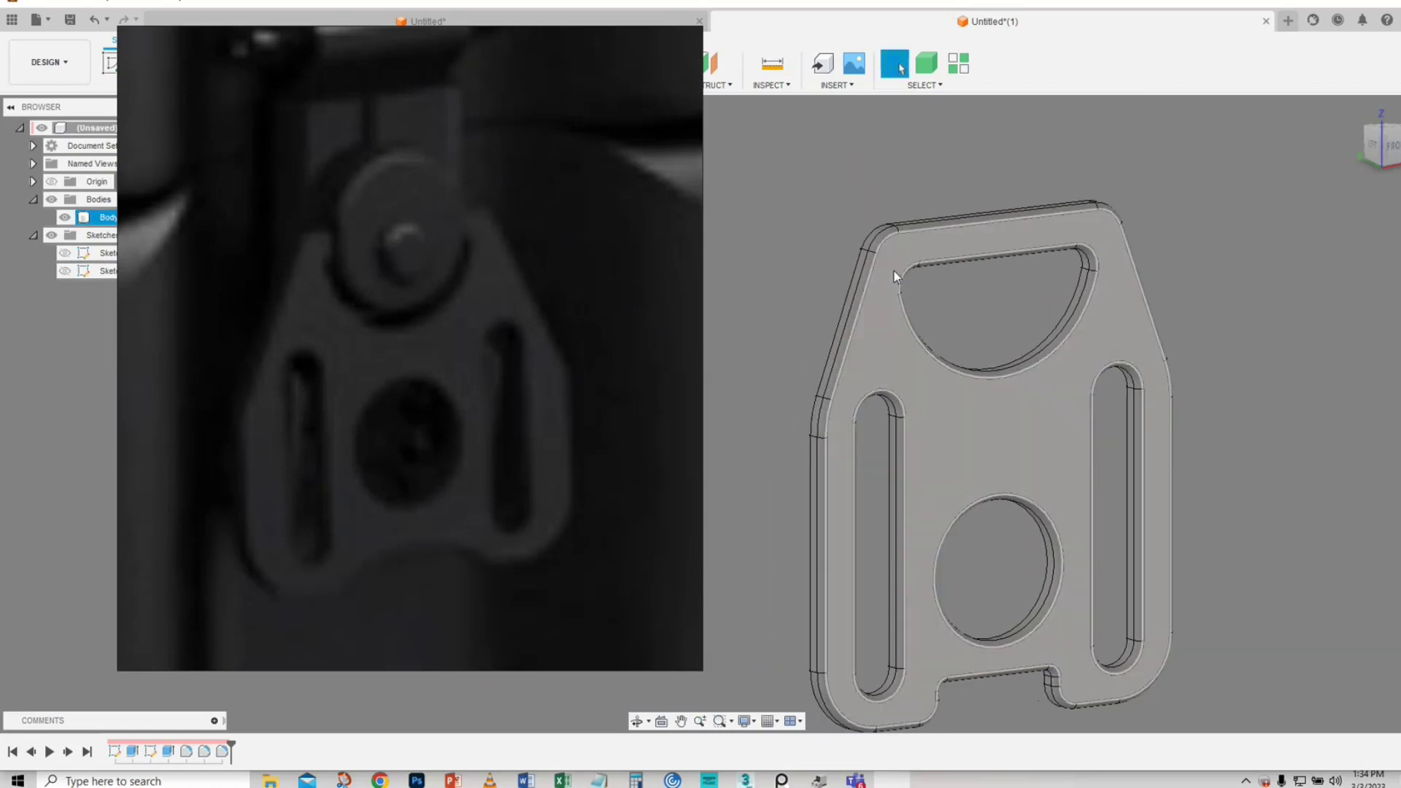
{"action": "left_click", "coordinate": [1389, 145]}
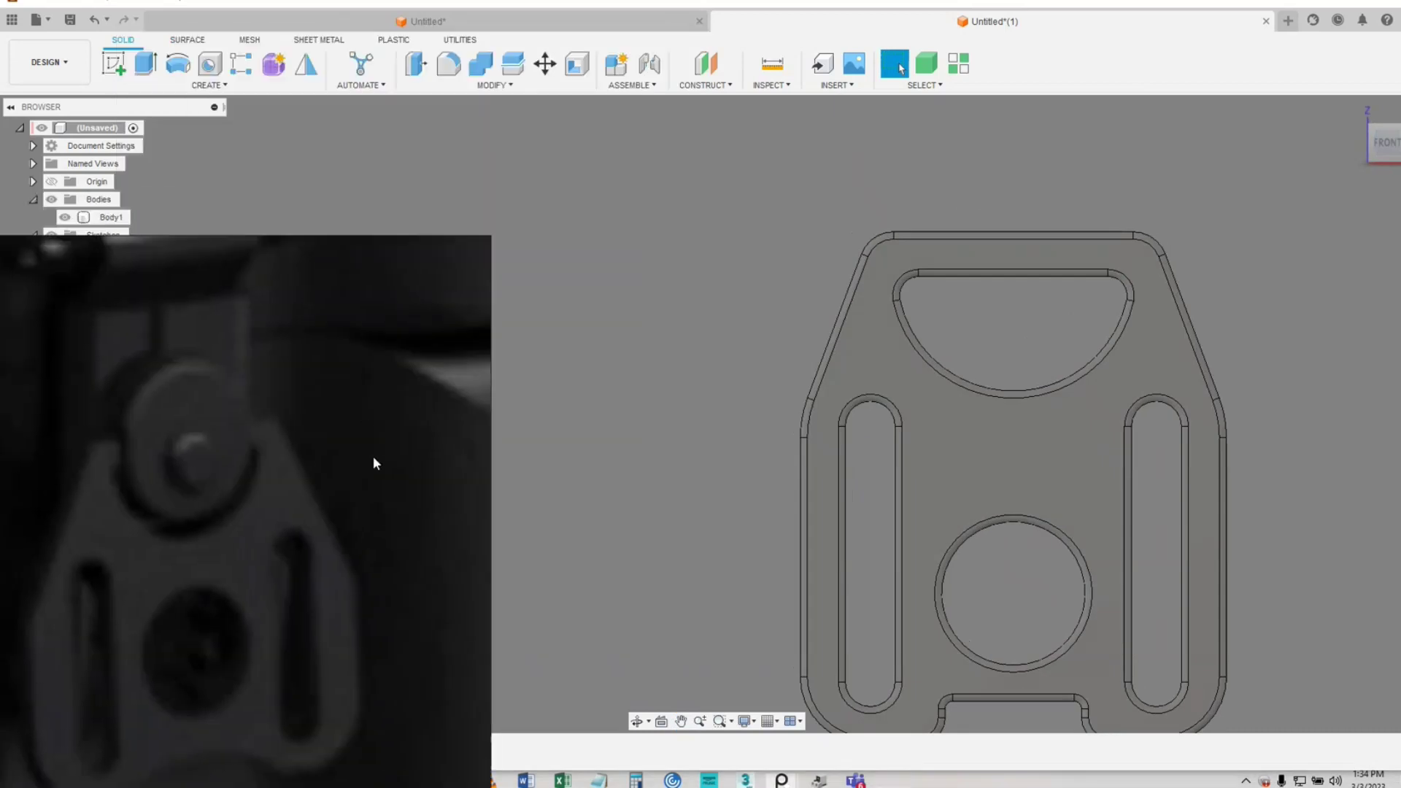
{"action": "left_click", "coordinate": [803, 414]}
{"action": "scroll", "coordinate": [803, 414], "scroll_direction": "down", "scroll_amount": 3}
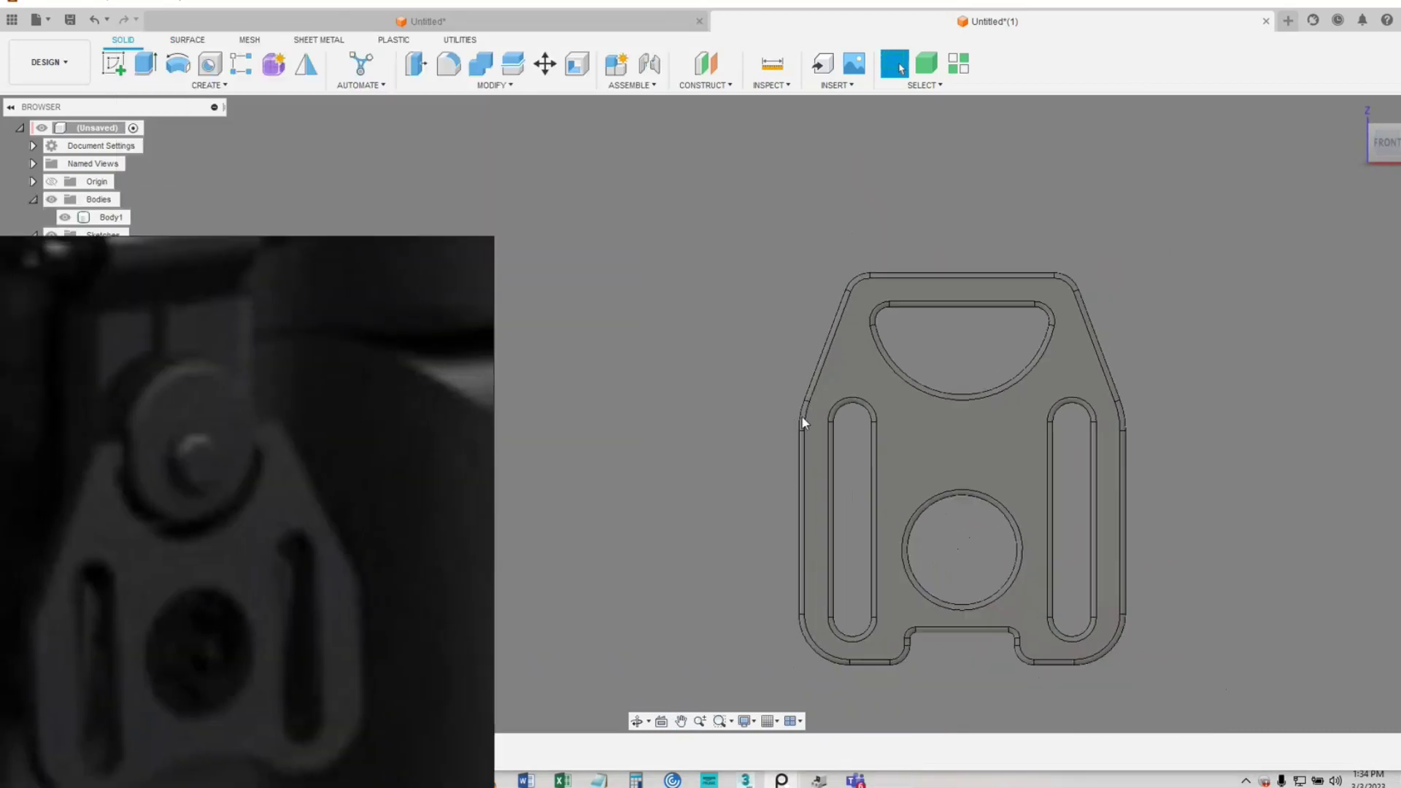
{"action": "middle_click_drag", "start_coordinate": [978, 431], "coordinate": [813, 419]}
{"action": "scroll", "coordinate": [813, 419], "scroll_direction": "down", "scroll_amount": 1}
{"action": "middle_click_drag", "start_coordinate": [585, 368], "coordinate": [603, 374]}
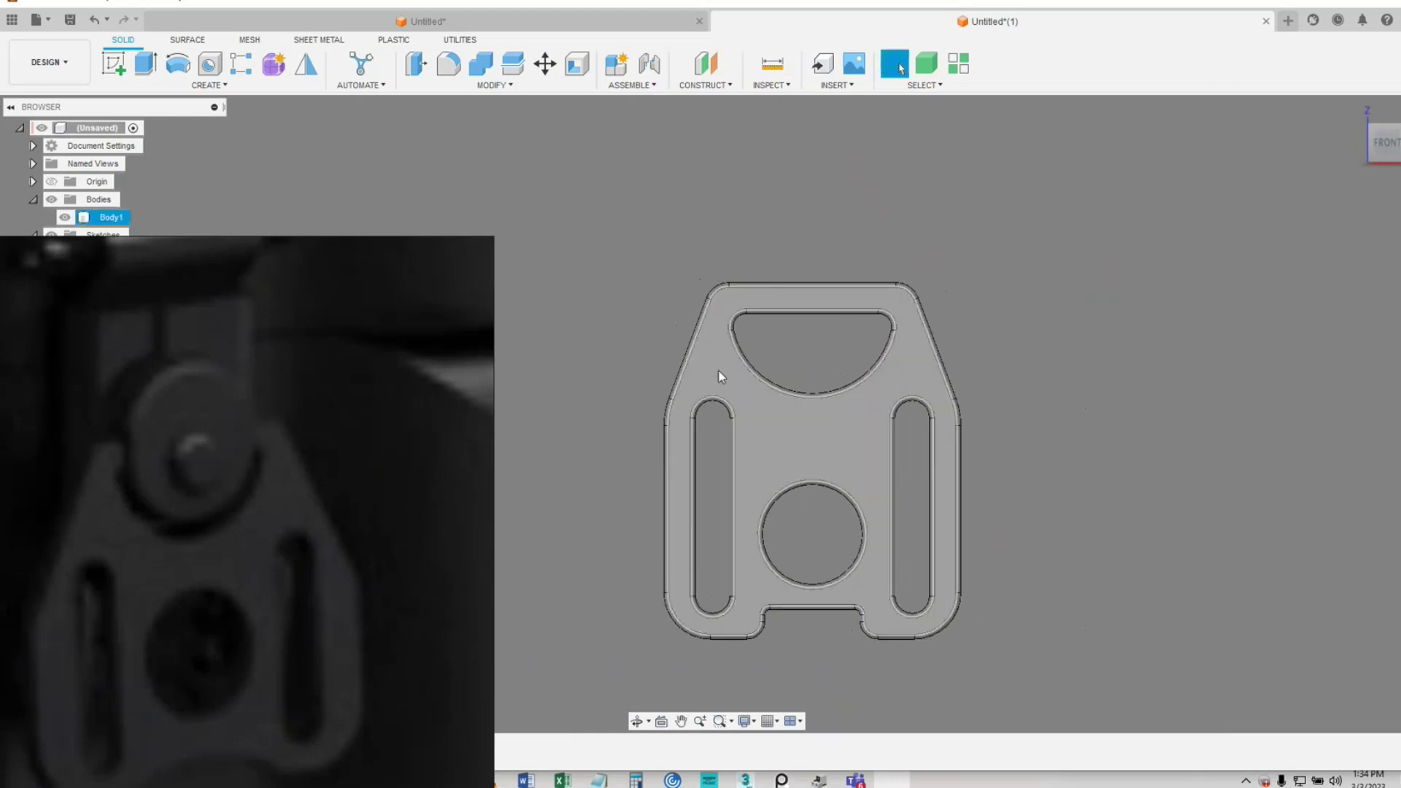
- Start a Cylinder primitive and place it on the front origin plane, hiding the plate body to reach the plane
{"action": "left_click", "coordinate": [198, 87]}
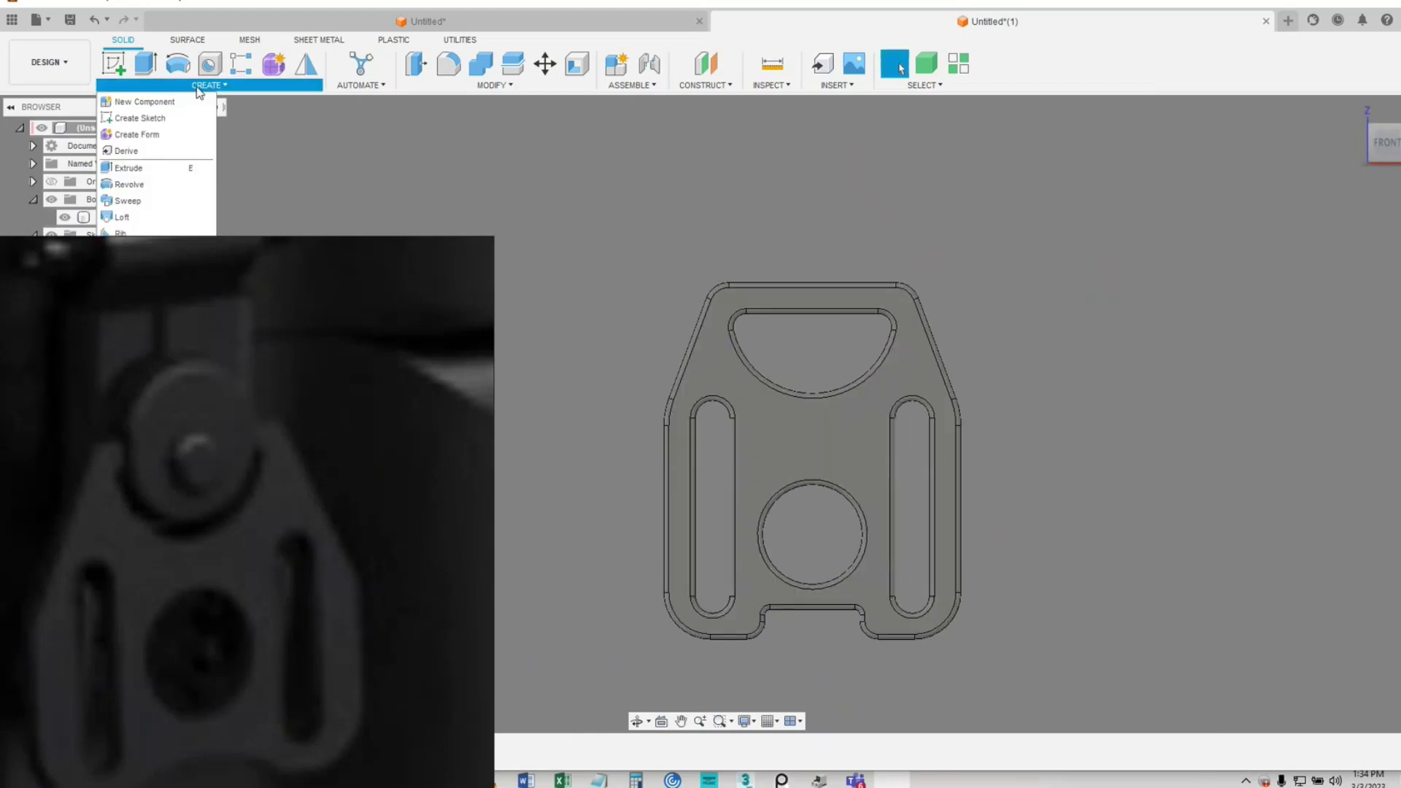
{"action": "right_click_drag", "start_coordinate": [229, 277], "coordinate": [215, 436]}
{"action": "left_click", "coordinate": [211, 86]}
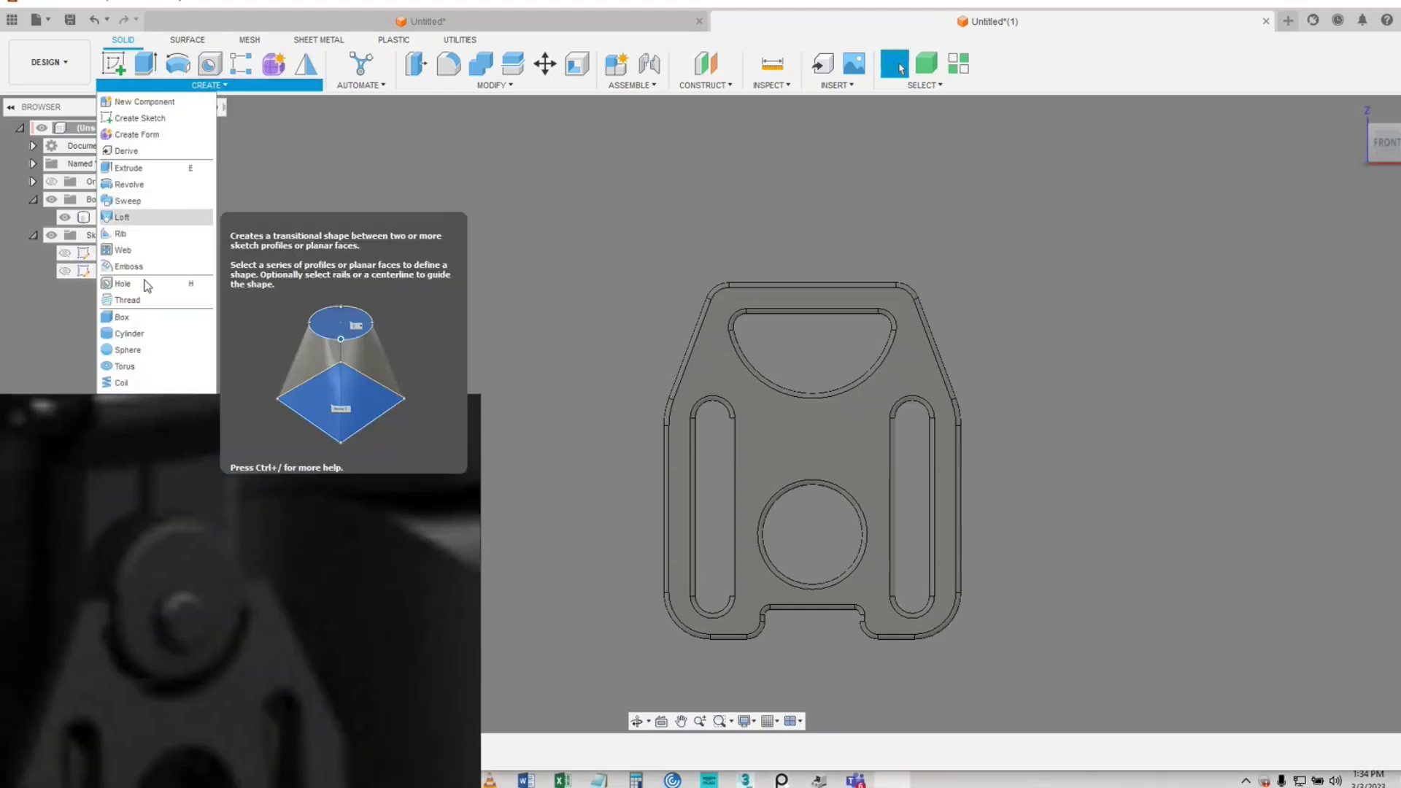
{"action": "left_click", "coordinate": [129, 334]}
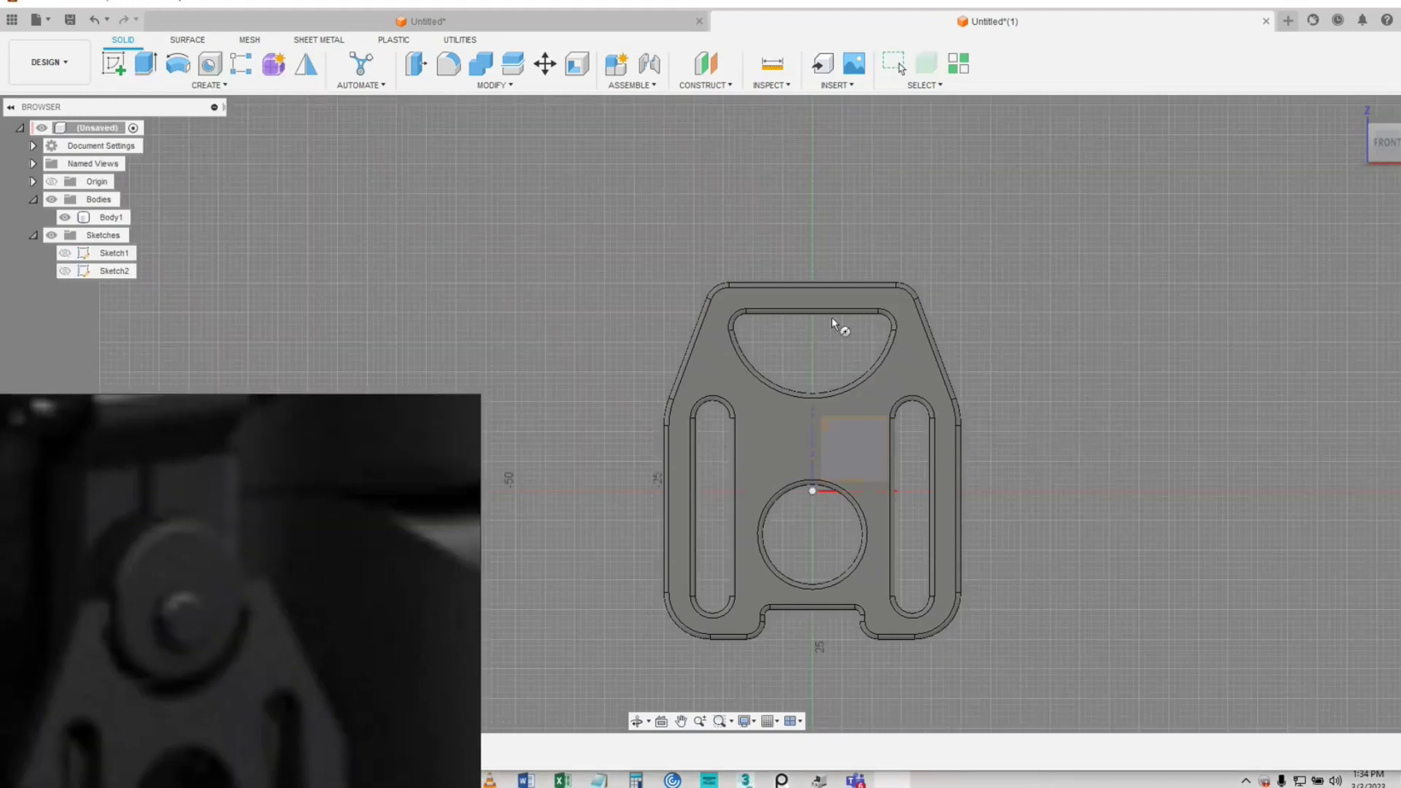
{"action": "left_click", "coordinate": [812, 314]}
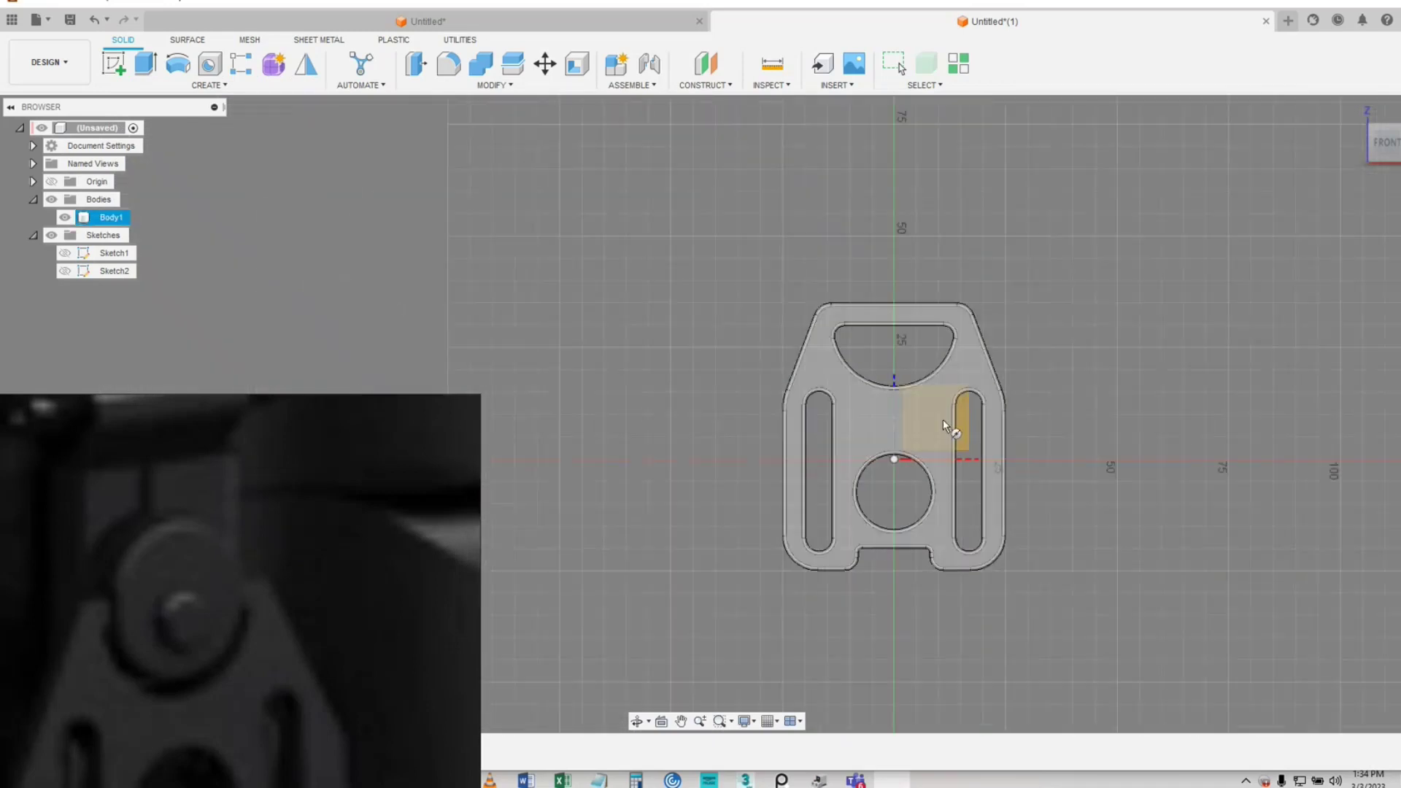
{"action": "left_click", "coordinate": [65, 217]}
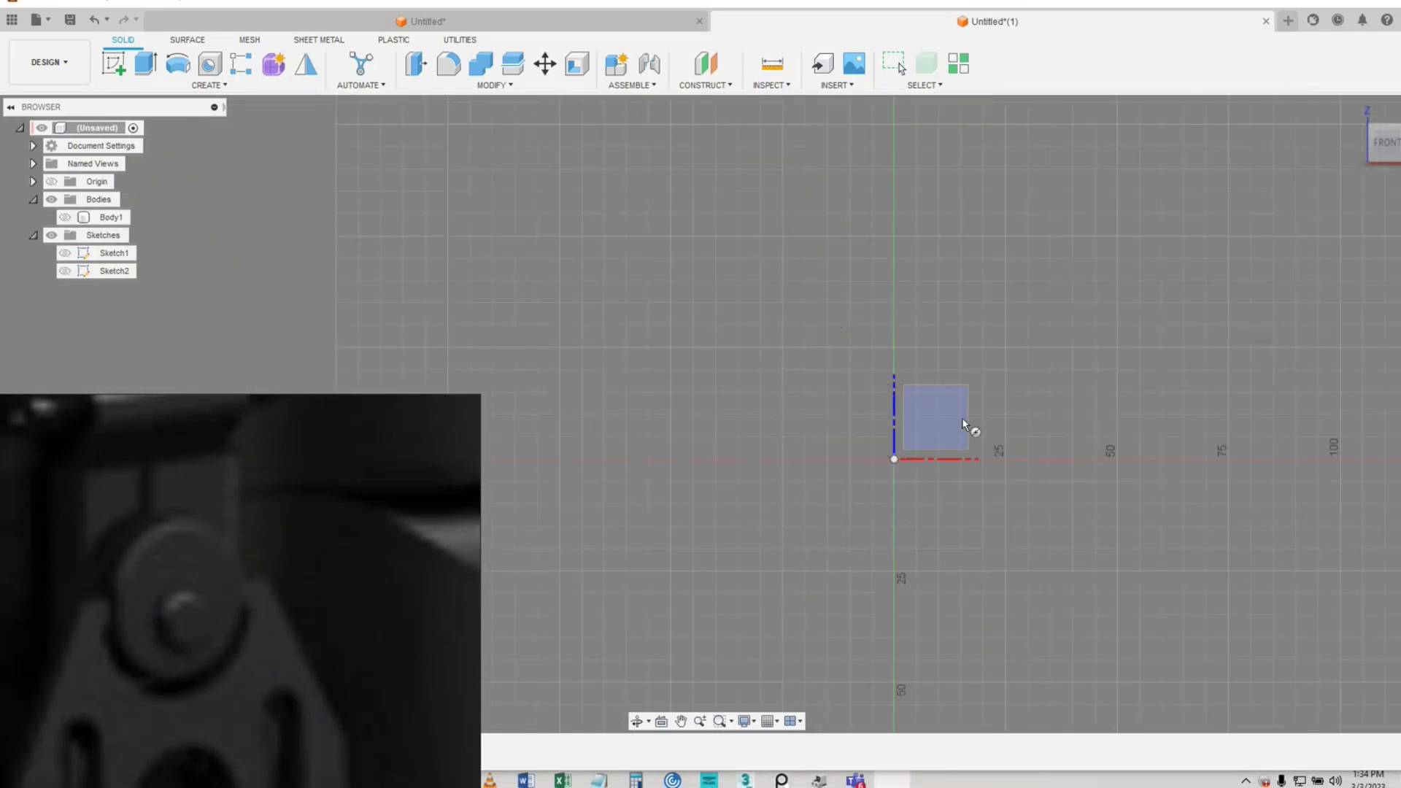
{"action": "left_click", "coordinate": [962, 418]}
- Show the plate again and draw the cylinder's base circle, about 25.3 mm in diameter, centred on the strip above the D-shaped opening
{"action": "left_click", "coordinate": [67, 217]}
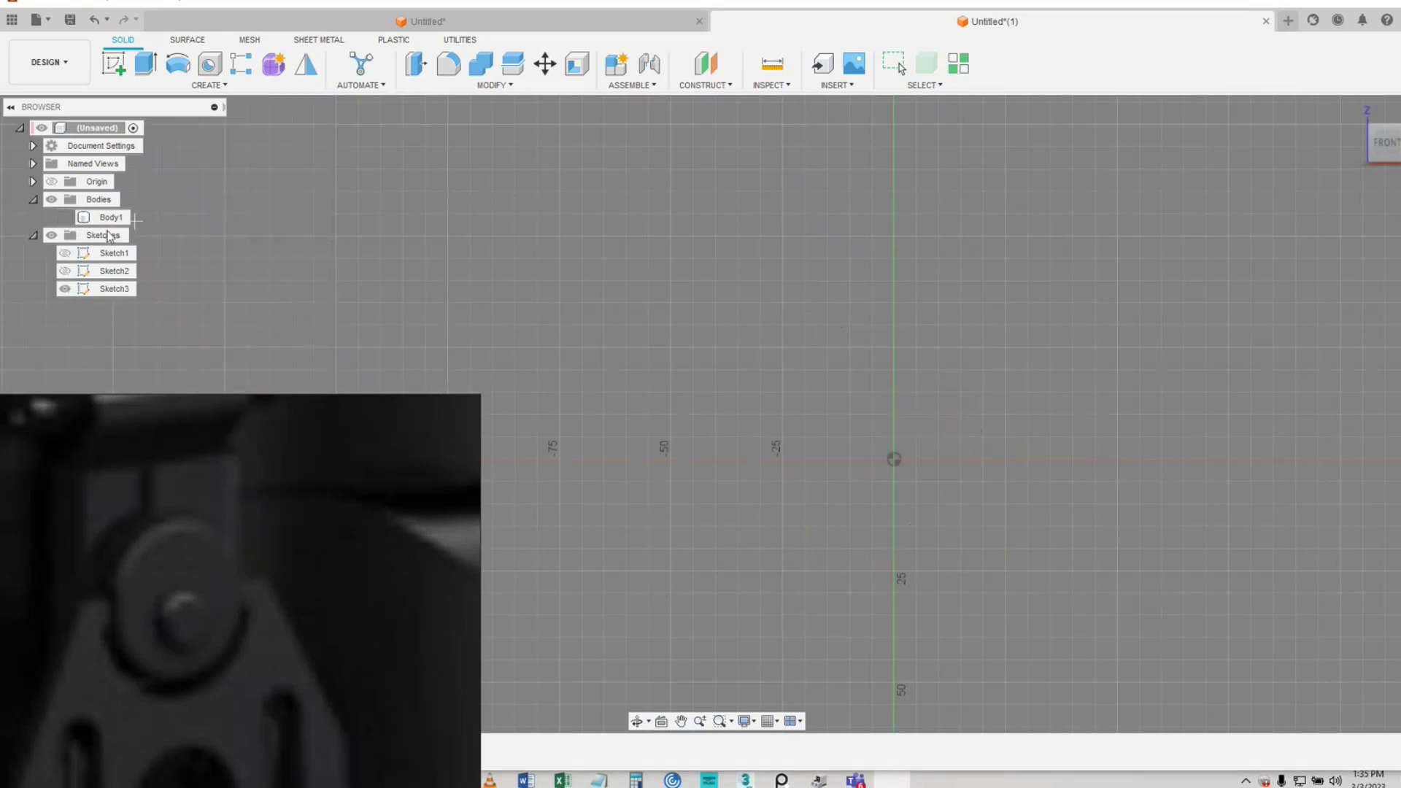
{"action": "scroll", "coordinate": [913, 332], "scroll_direction": "up", "scroll_amount": 5}
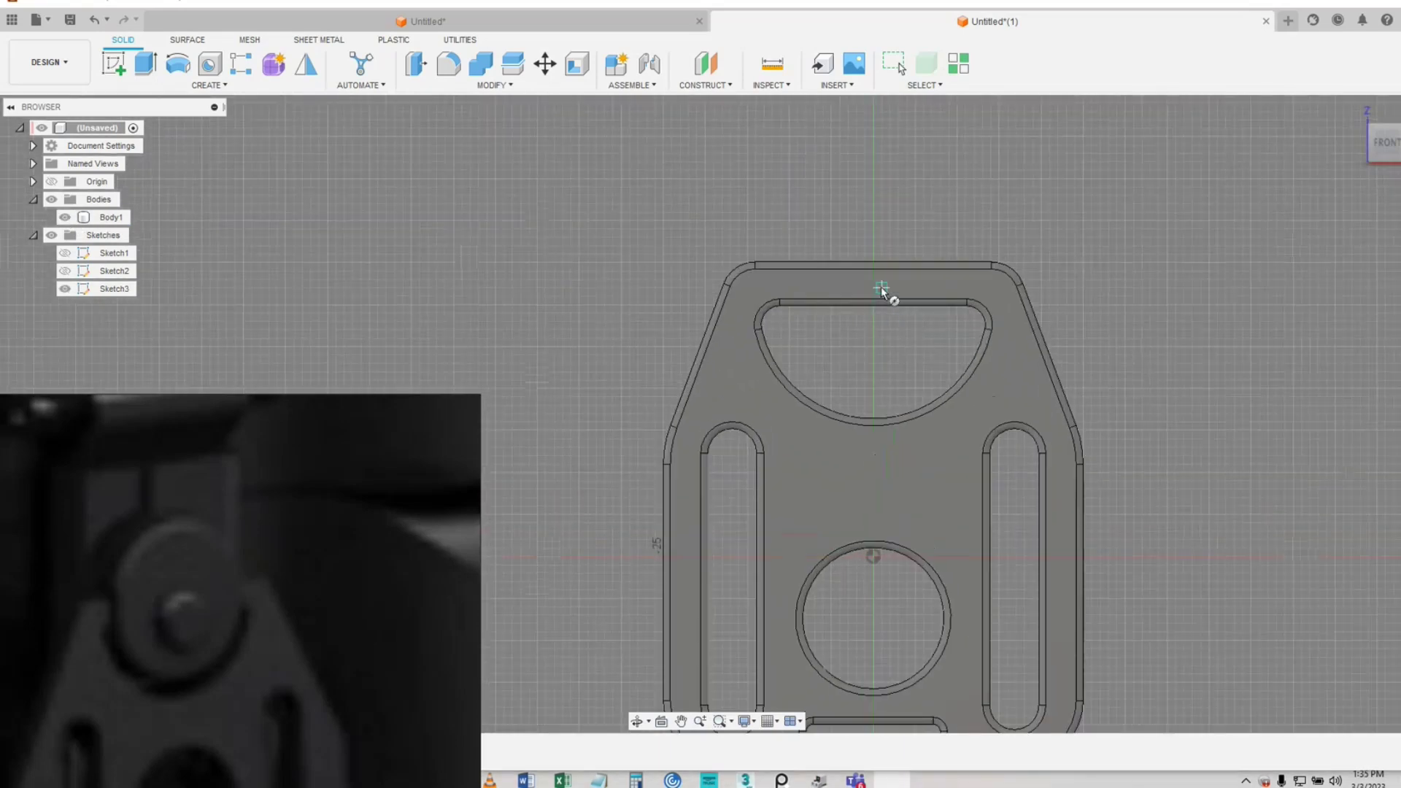
{"action": "left_click", "coordinate": [873, 280]}
{"action": "left_click", "coordinate": [909, 380]}
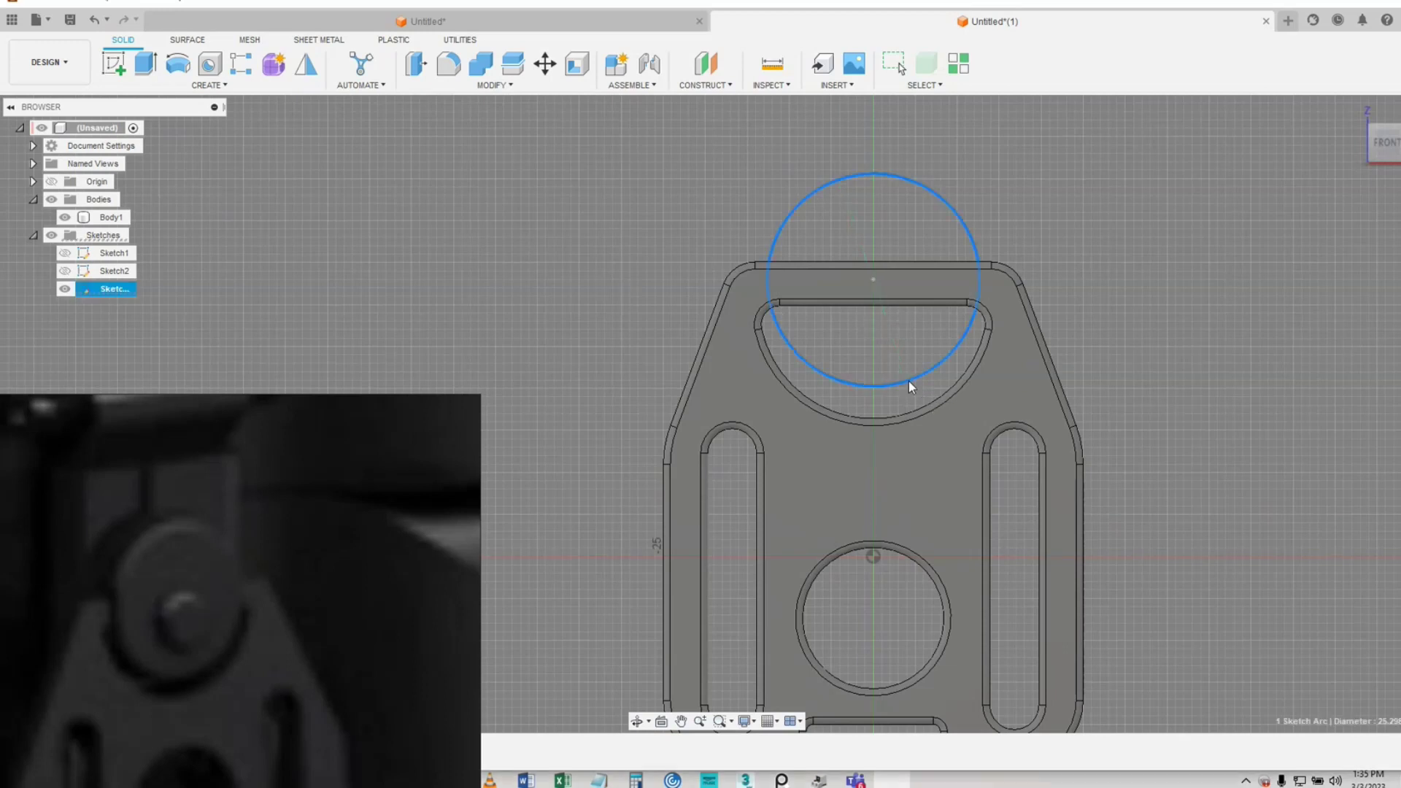
- Set the cylinder's height to about -7.64 mm and create it as a new body
{"action": "middle_click_drag", "start_coordinate": [851, 334], "coordinate": [944, 381], "text": "shift"}
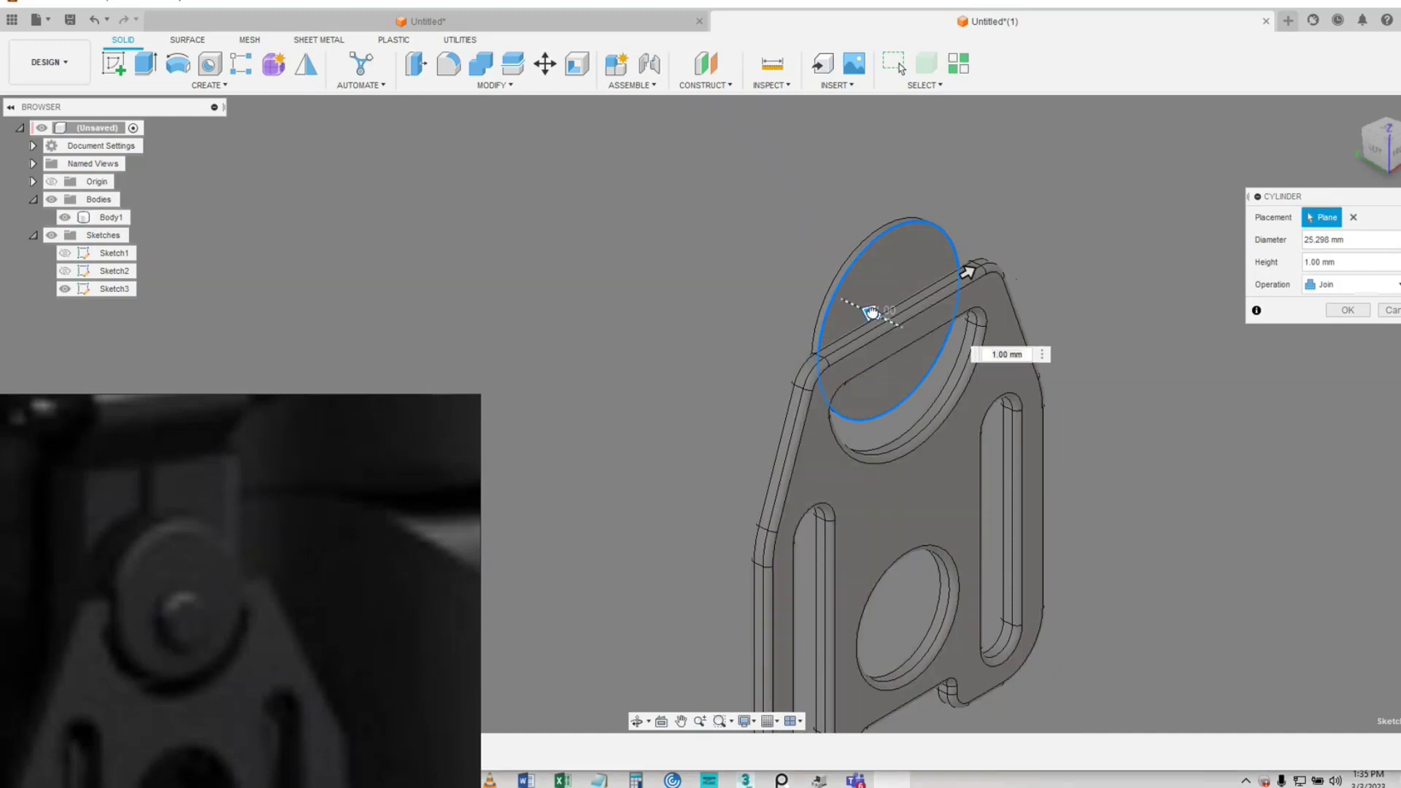
{"action": "left_click_drag", "start_coordinate": [872, 314], "coordinate": [925, 336]}
{"action": "left_click", "coordinate": [1351, 285]}
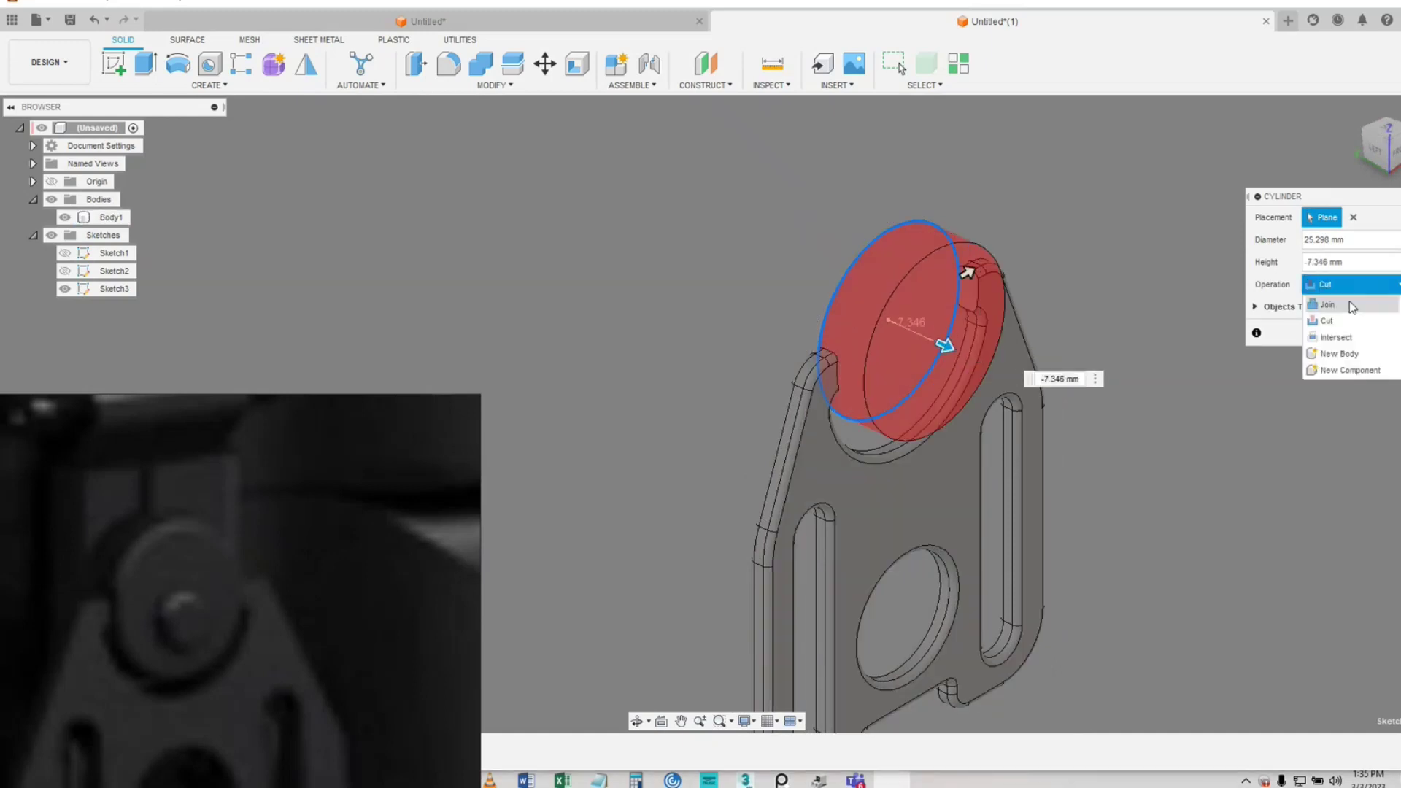
{"action": "left_click", "coordinate": [1335, 355]}
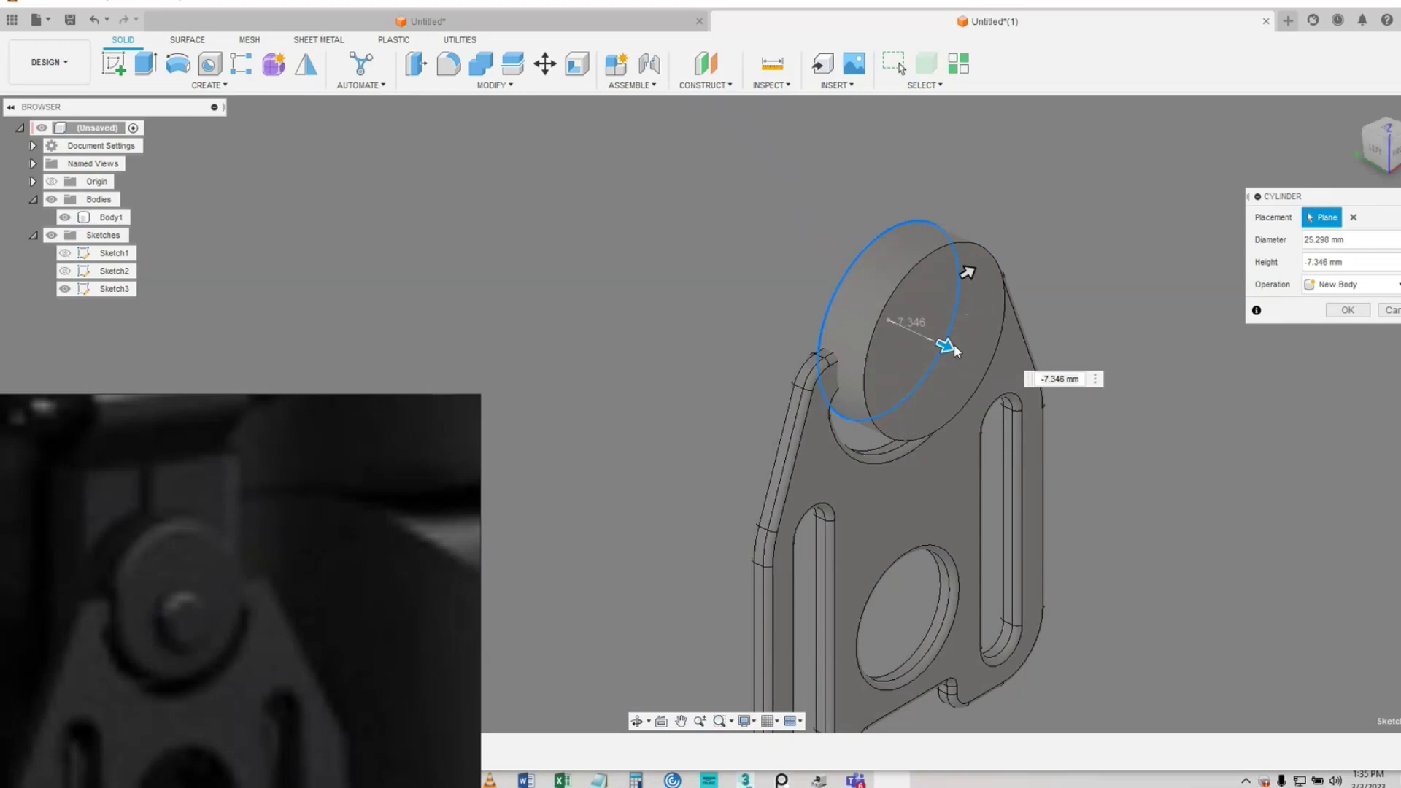
{"action": "left_click_drag", "start_coordinate": [944, 345], "coordinate": [947, 346]}
{"action": "left_click", "coordinate": [1396, 294]}
{"action": "left_click", "coordinate": [1396, 295]}
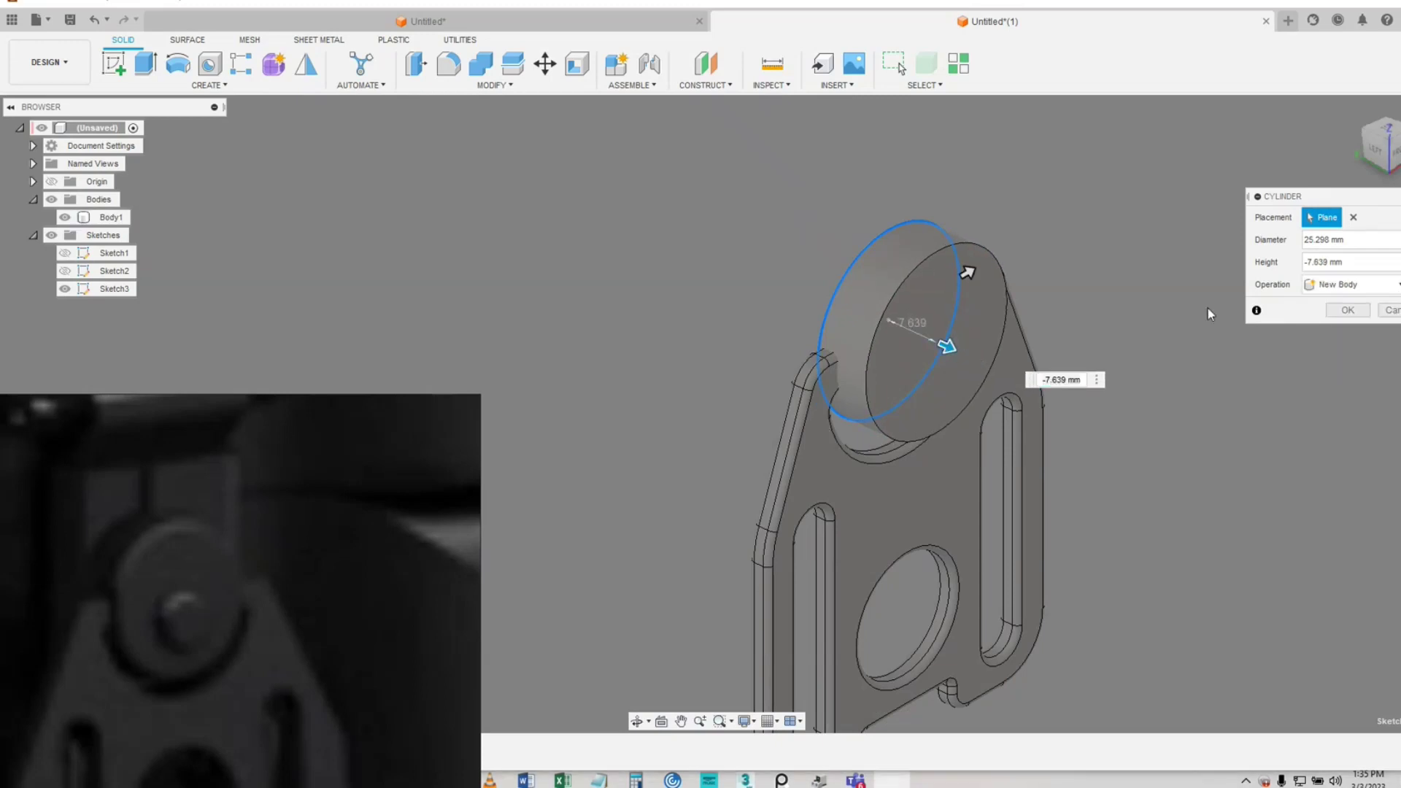
{"action": "mouse_move", "coordinate": [889, 403]}
{"action": "middle_mouse_down", "text": "shift"}
{"action": "mouse_move", "coordinate": [978, 401]}
{"action": "mouse_move", "coordinate": [905, 398]}
{"action": "middle_mouse_up", "text": "shift"}
{"action": "middle_click_drag", "start_coordinate": [951, 270], "coordinate": [976, 276], "text": "shift"}
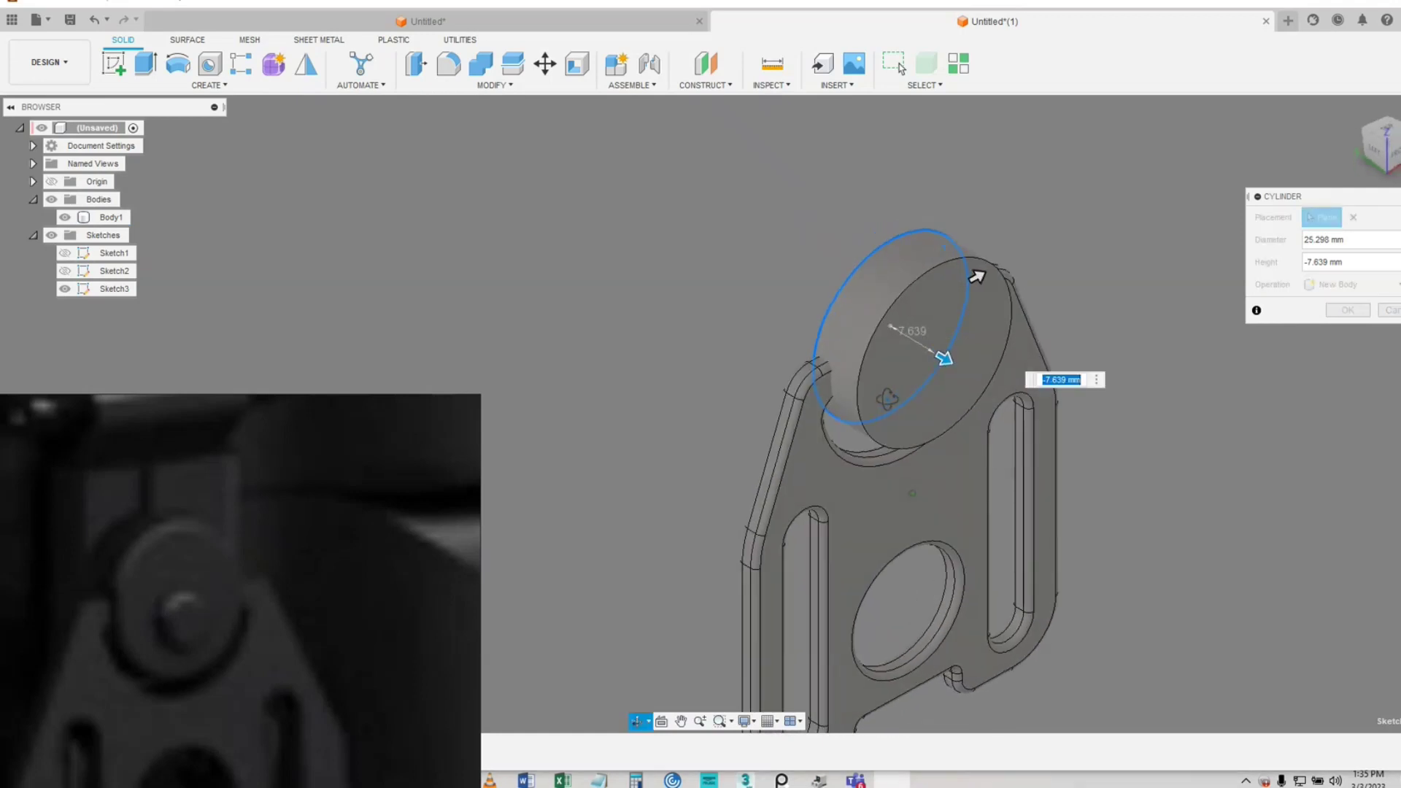
{"action": "left_click", "coordinate": [1348, 312]}
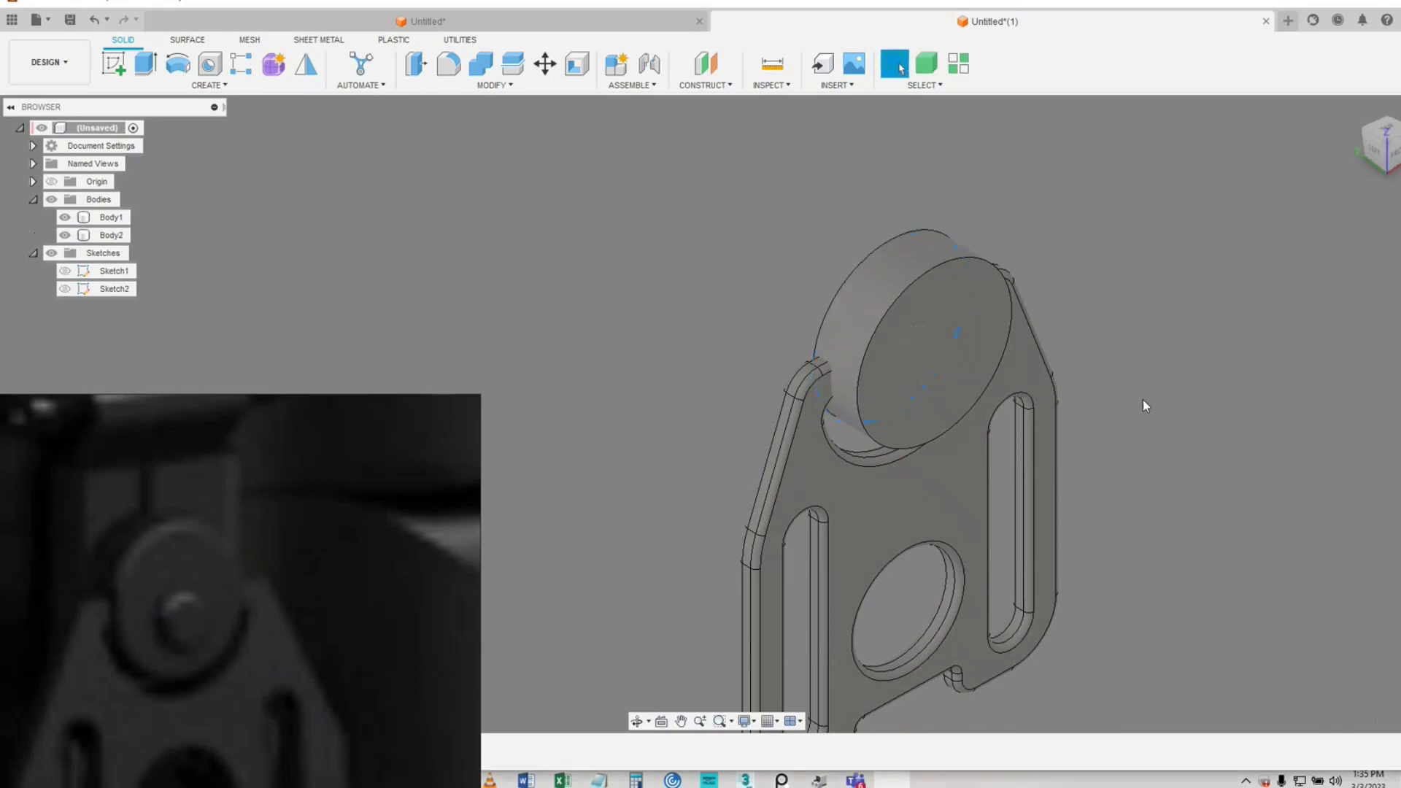
- Move the cylinder body about -1.1 mm along Z so it protrudes on both sides of the plate
{"action": "middle_click_drag", "start_coordinate": [861, 445], "coordinate": [558, 431], "text": "shift"}
{"action": "right_click", "coordinate": [621, 274]}
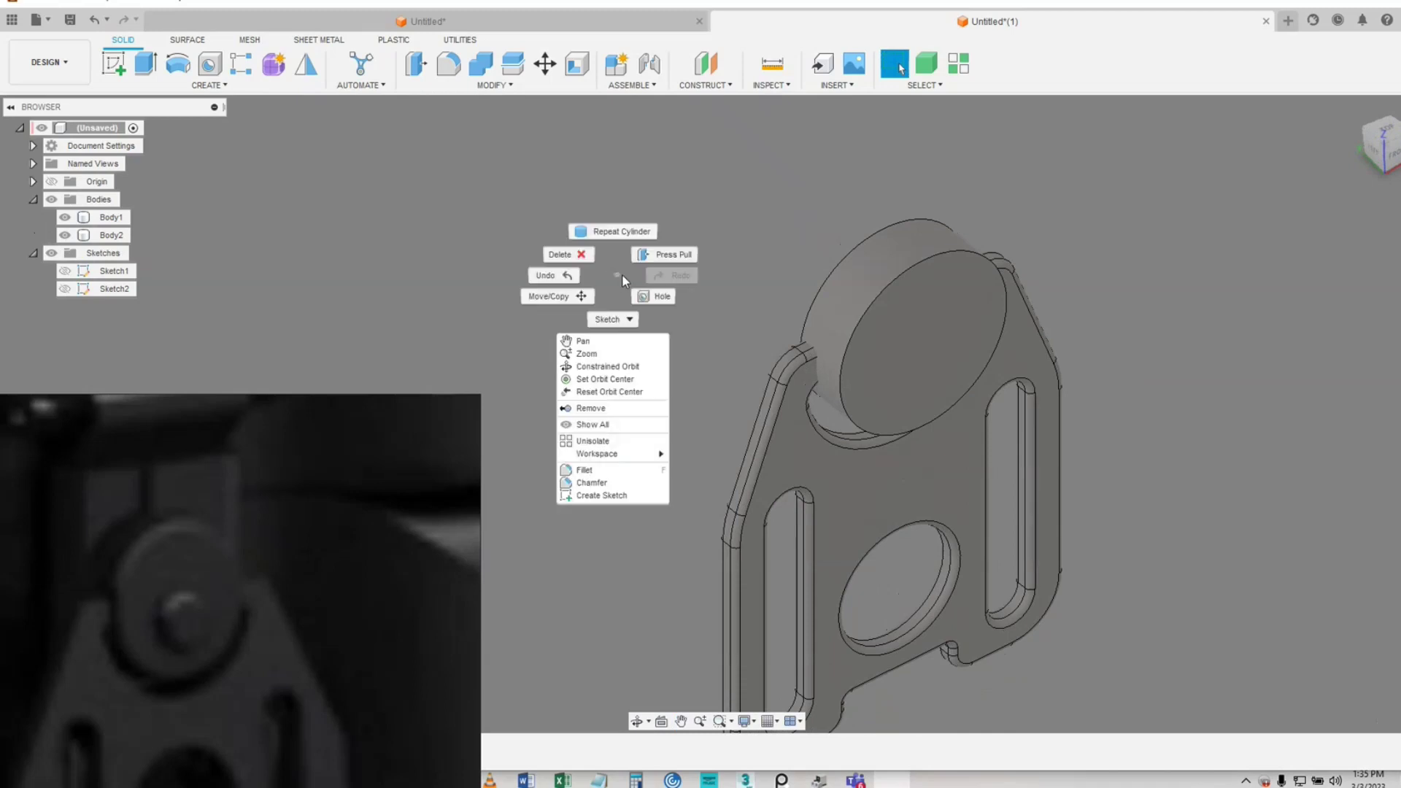
{"action": "left_click", "coordinate": [562, 299]}
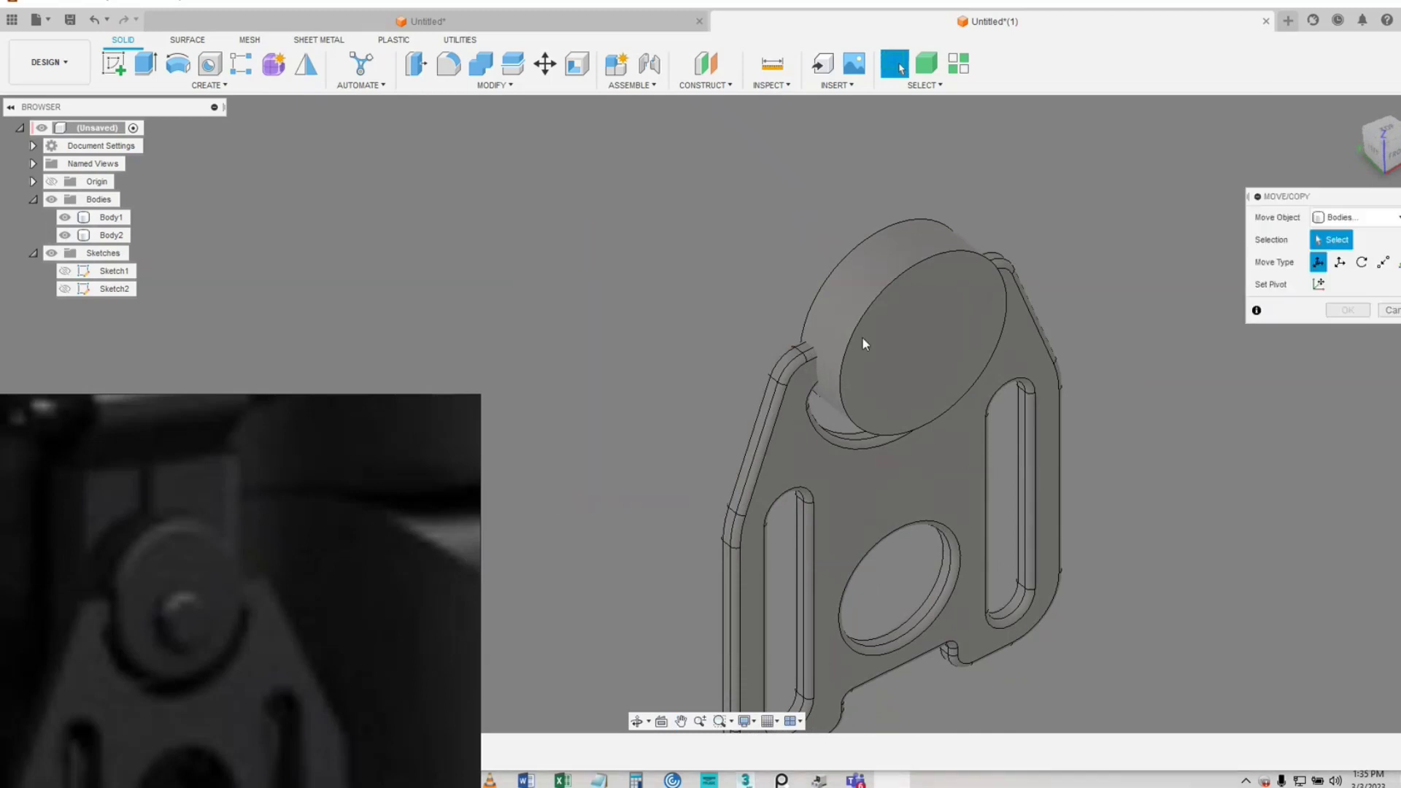
{"action": "left_click", "coordinate": [880, 332]}
{"action": "left_click_drag", "start_coordinate": [918, 327], "coordinate": [932, 342]}
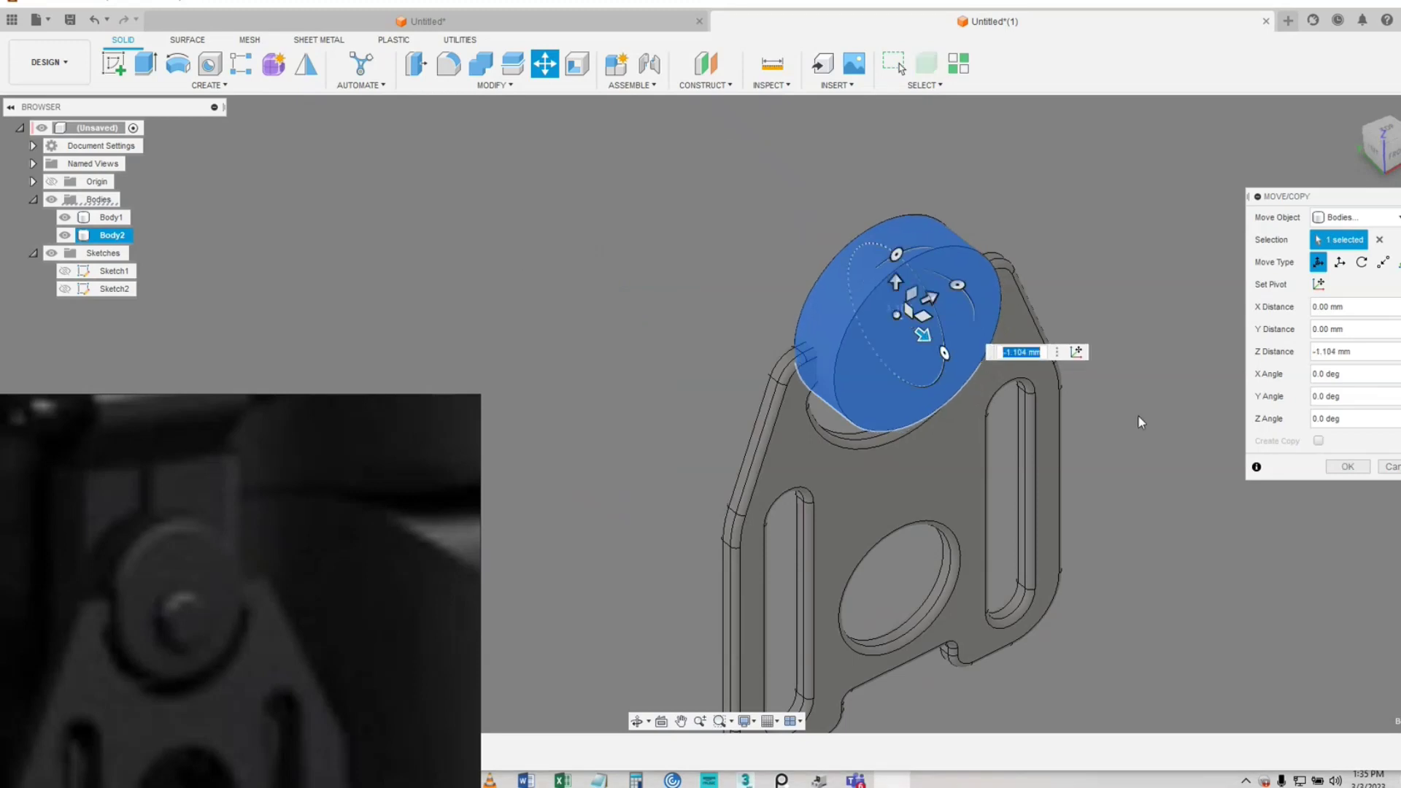
{"action": "left_click", "coordinate": [1369, 471]}
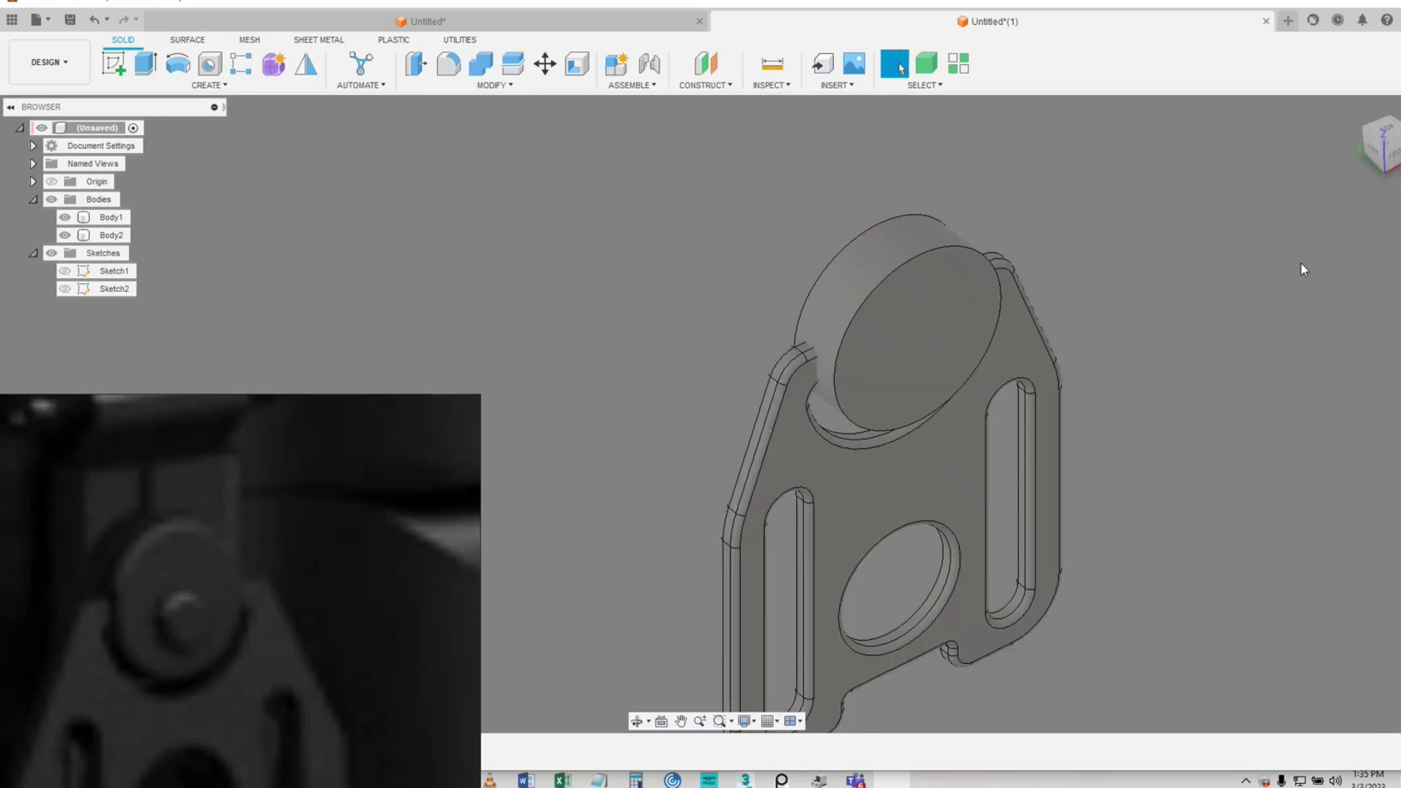
- Try to place a simple hole for the disc from the left view, using the YZ origin plane as its face
{"action": "left_click", "coordinate": [1376, 154]}
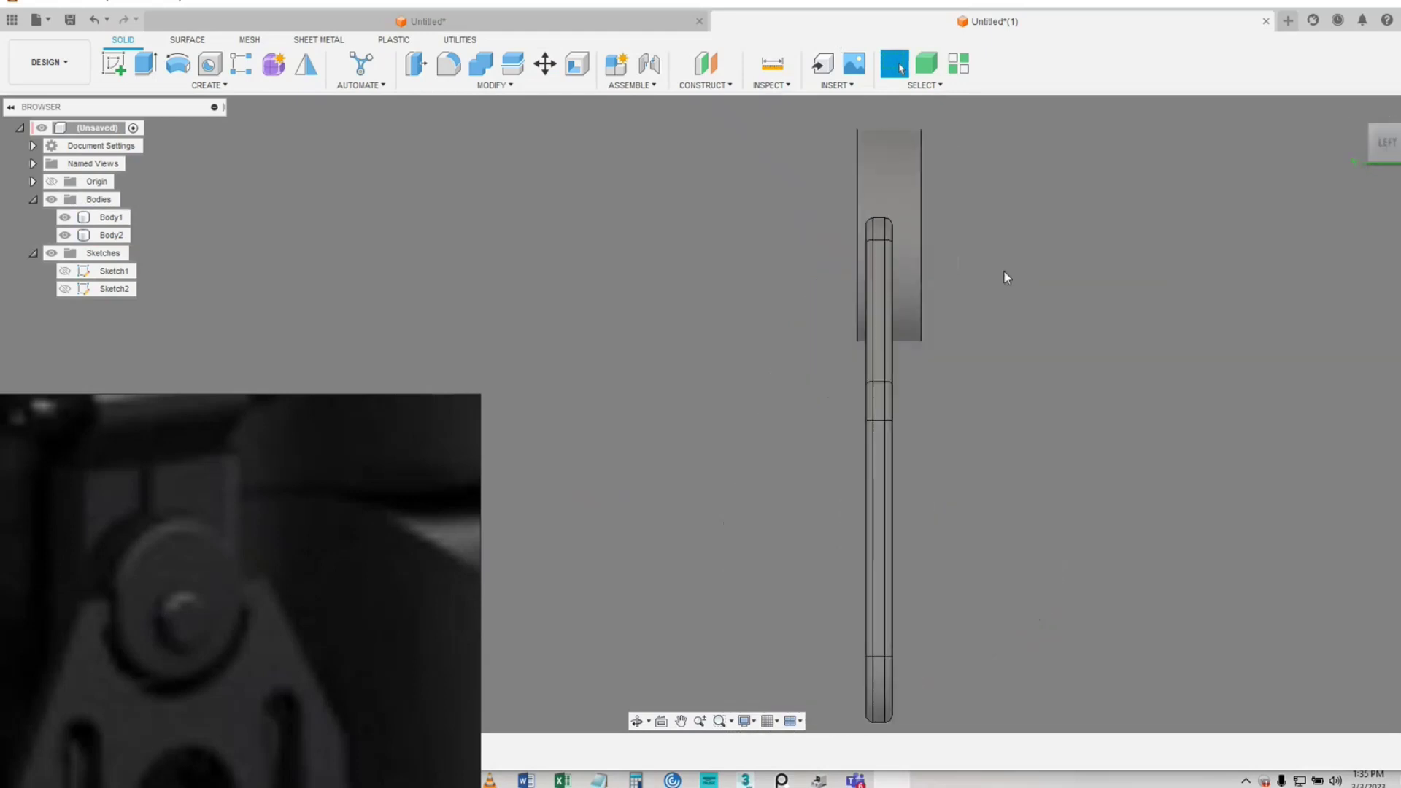
{"action": "scroll", "coordinate": [1004, 270], "scroll_direction": "up", "scroll_amount": 3}
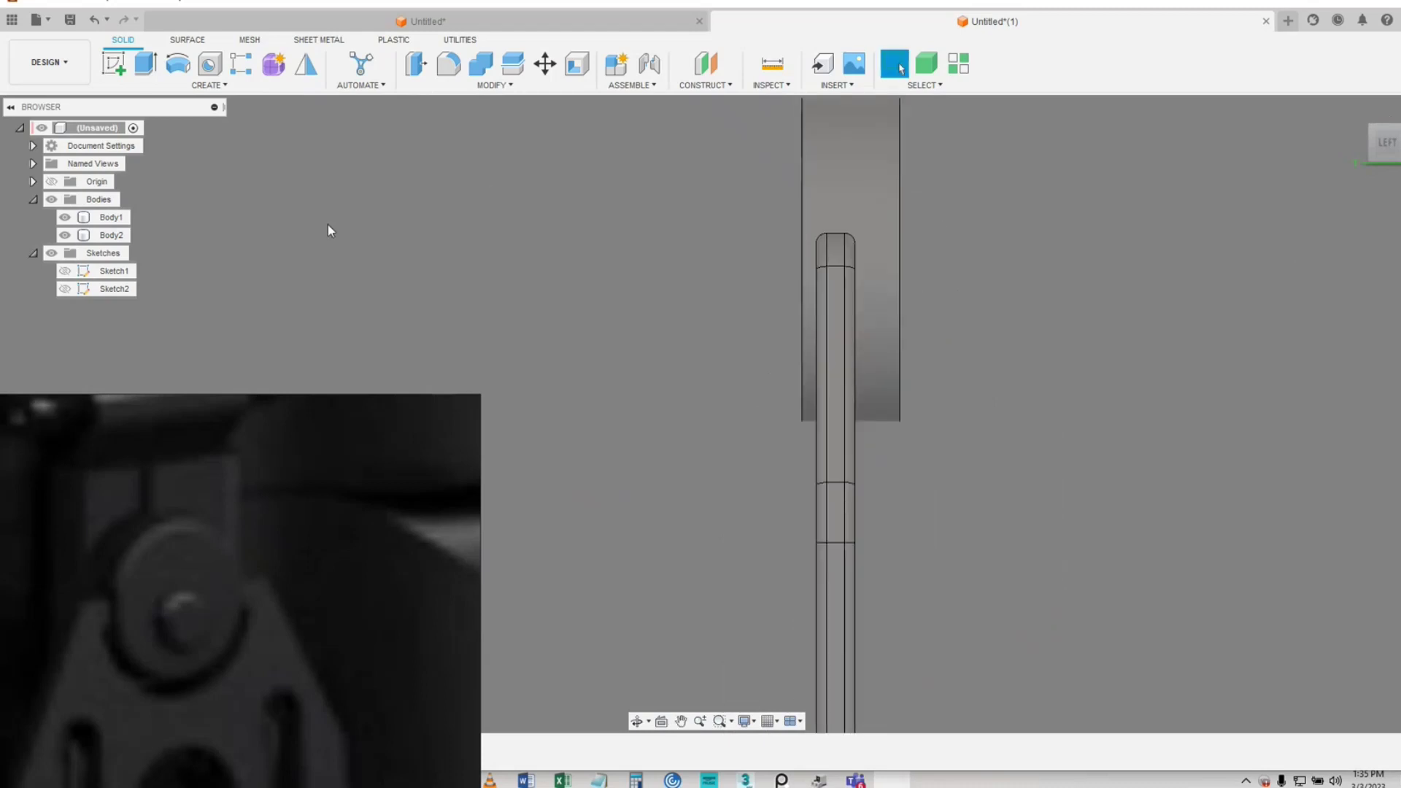
{"action": "left_click", "coordinate": [211, 67]}
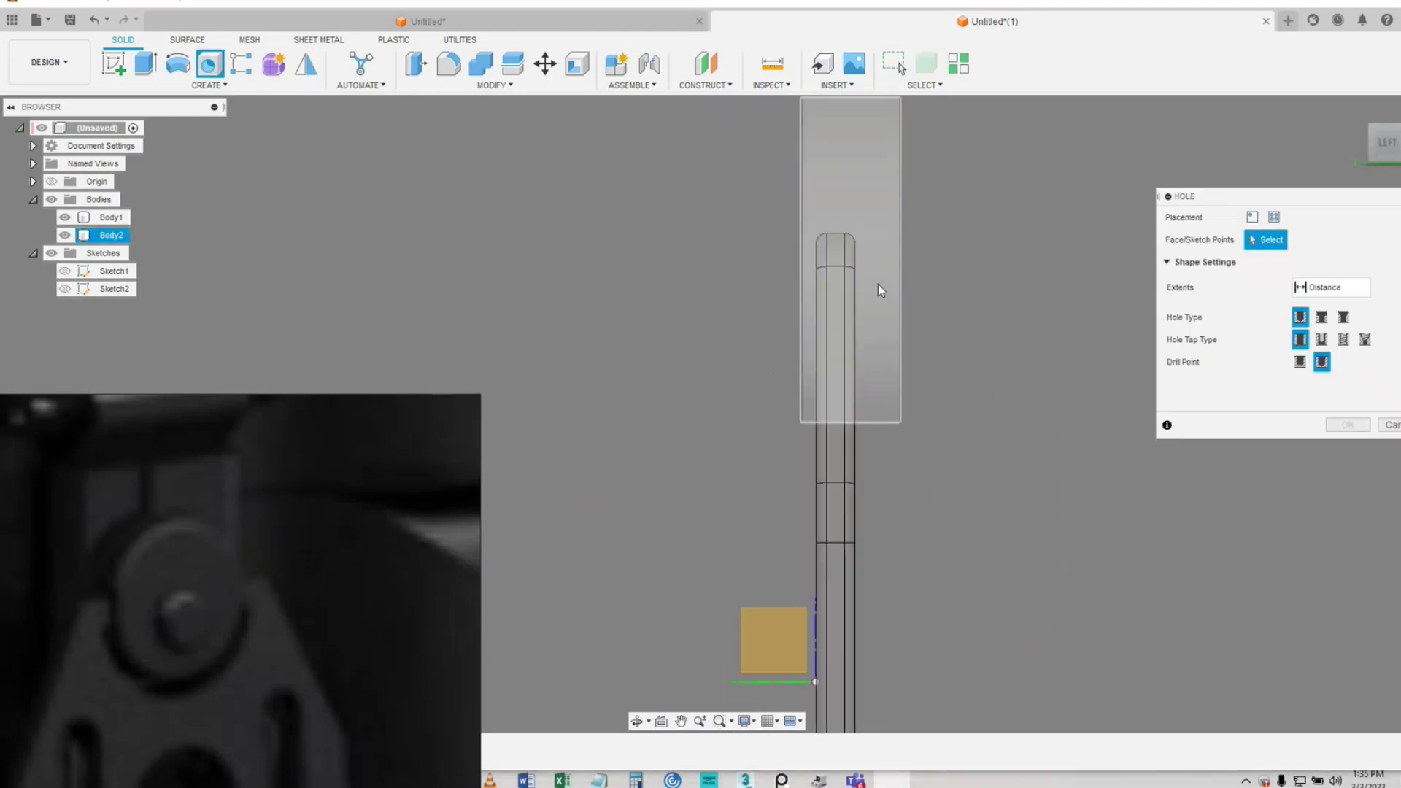
{"action": "left_click", "coordinate": [781, 629]}
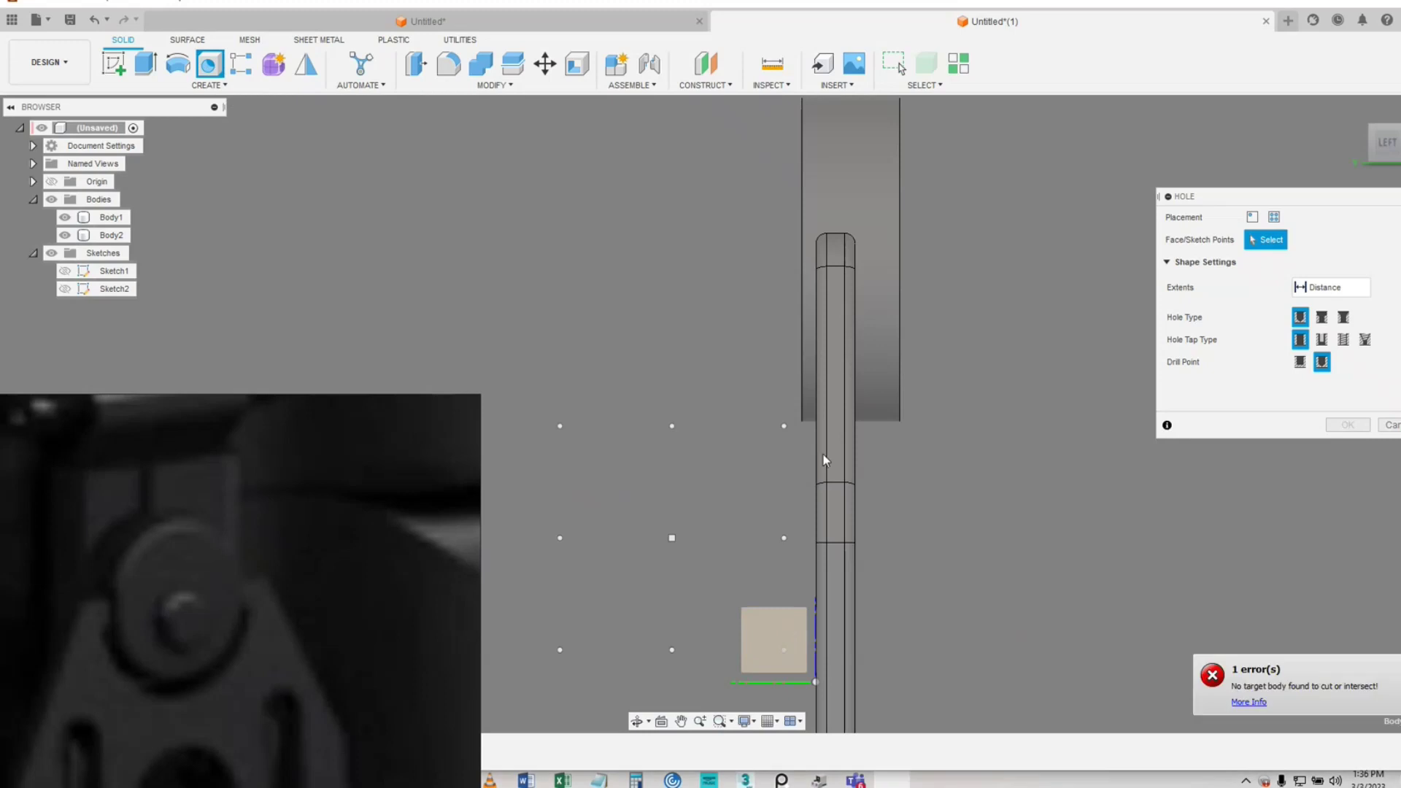
{"action": "left_click", "coordinate": [864, 236]}
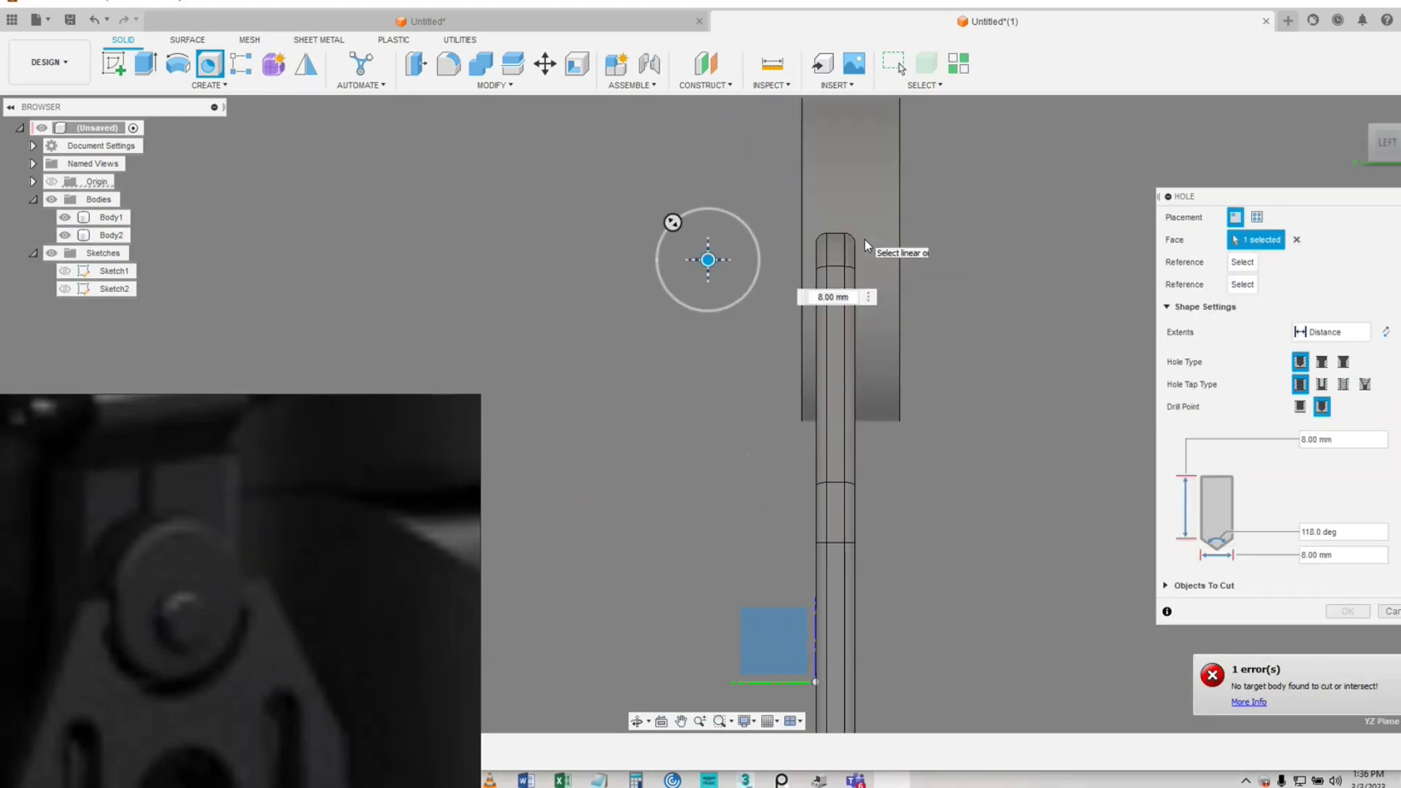
{"action": "left_click_drag", "start_coordinate": [708, 260], "coordinate": [849, 254]}
{"action": "middle_click_drag", "start_coordinate": [943, 352], "coordinate": [730, 489], "text": "shift"}
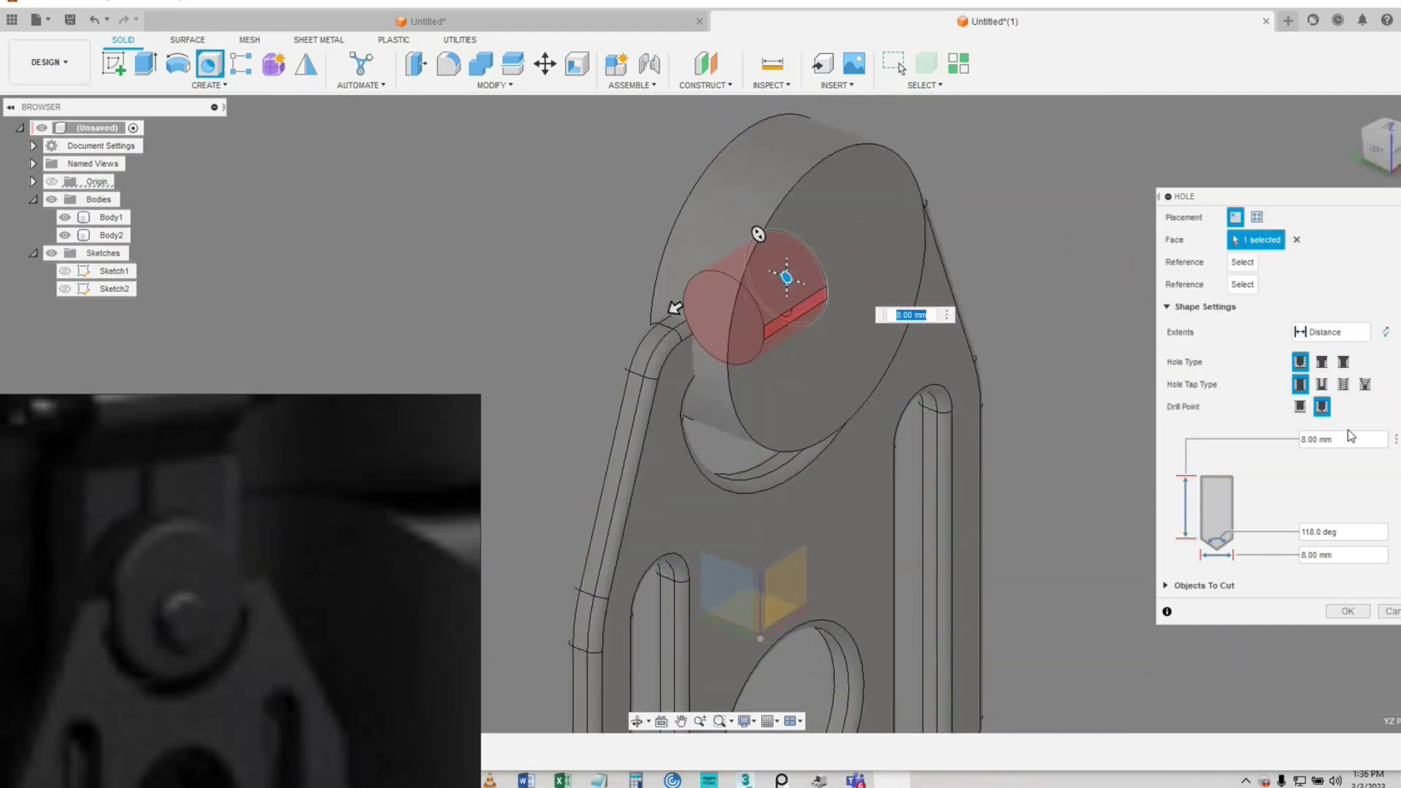
{"action": "left_click", "coordinate": [1347, 336]}
{"action": "left_click", "coordinate": [1322, 386]}
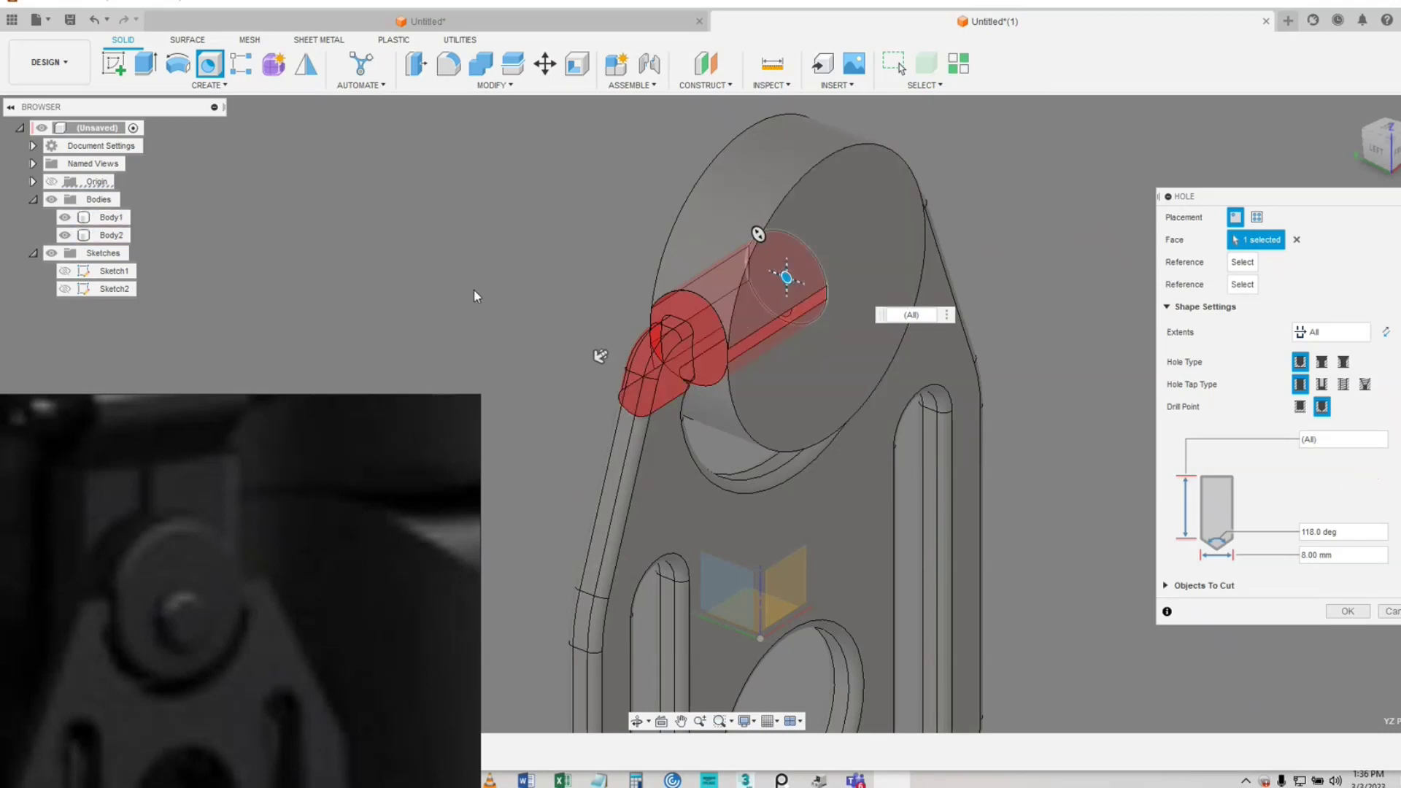
{"action": "left_click", "coordinate": [1390, 611]}
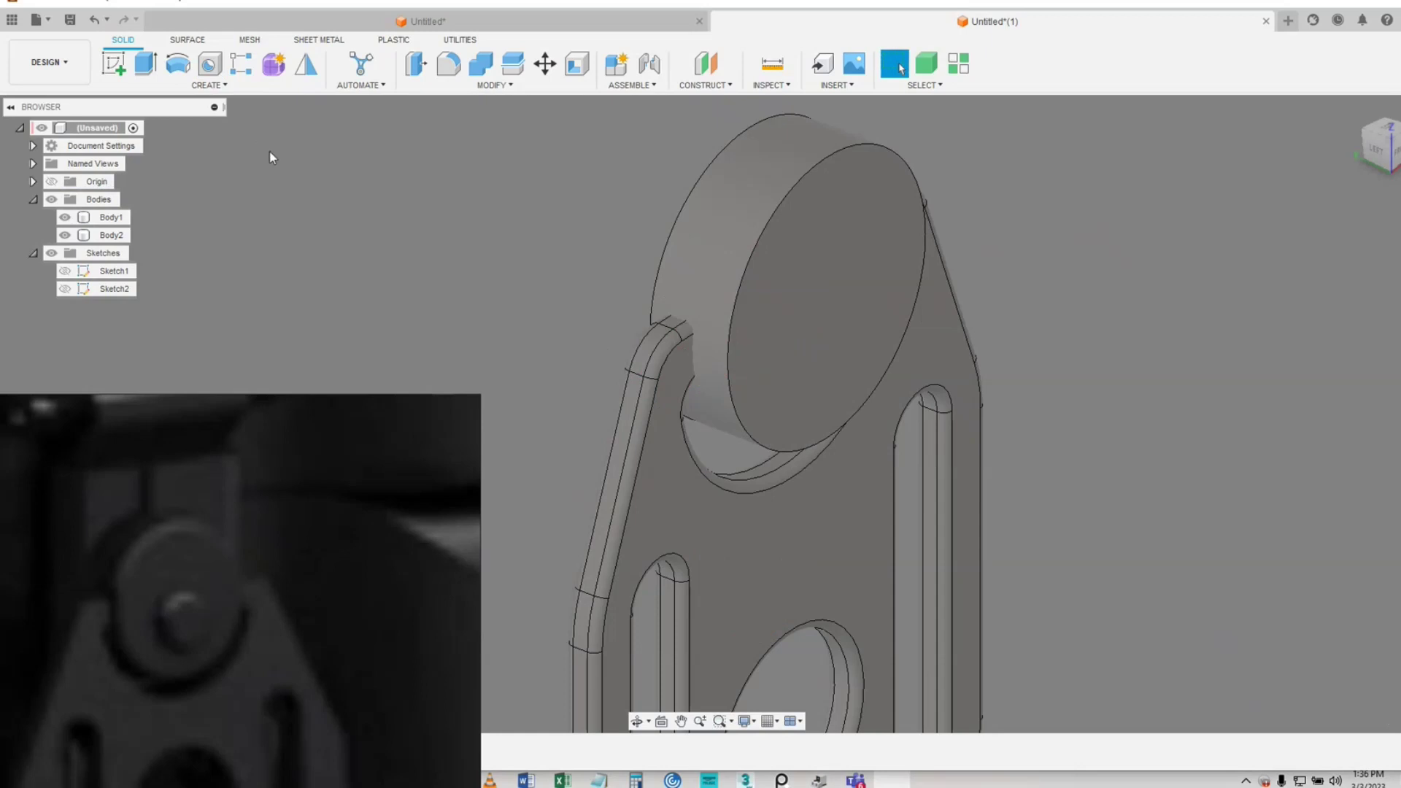
{"action": "key", "text": "ctrl+z"}
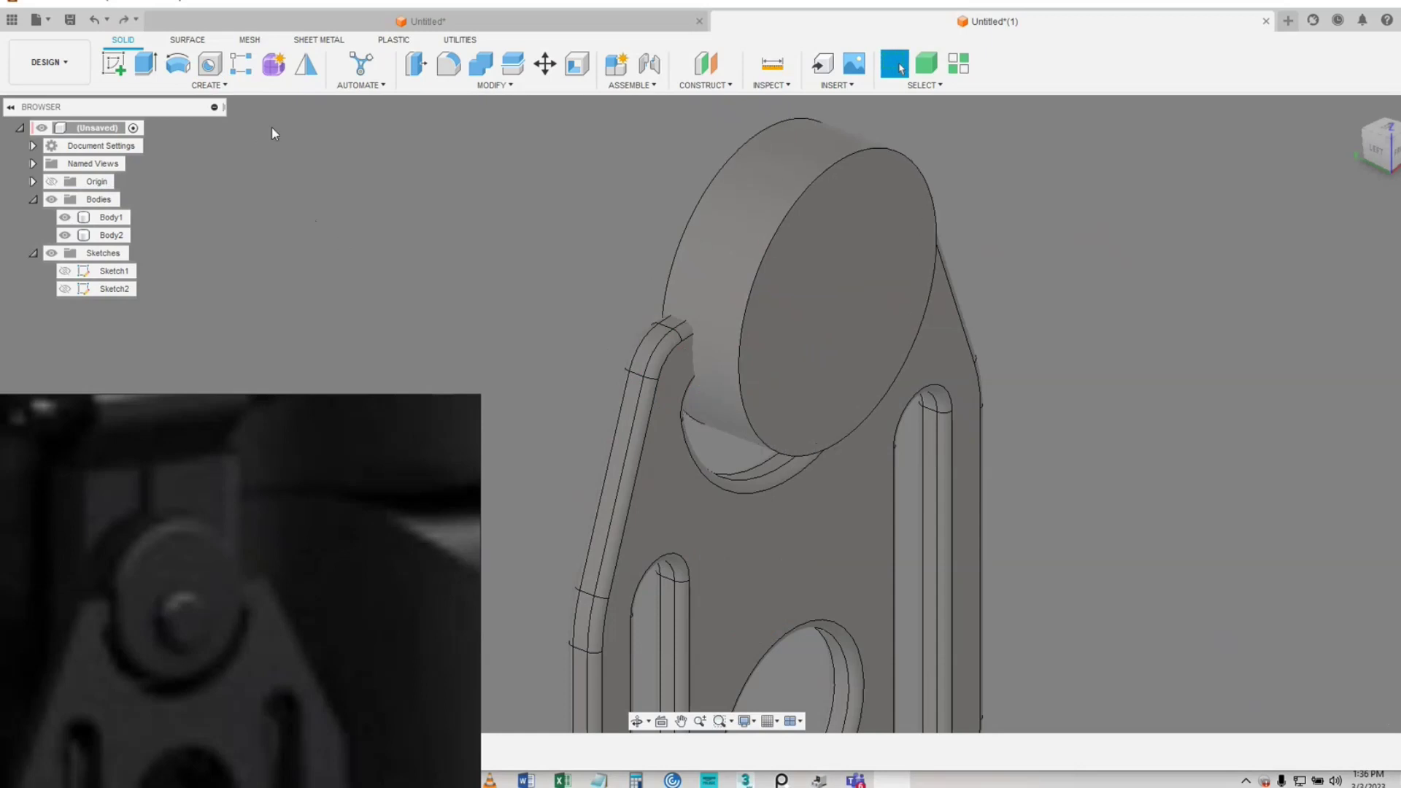
{"action": "key", "text": "ctrl+y"}
- Try to place an 8 mm hole on the YZ plane through the disc's centre, with the bracket body hidden
{"action": "left_click", "coordinate": [211, 65]}
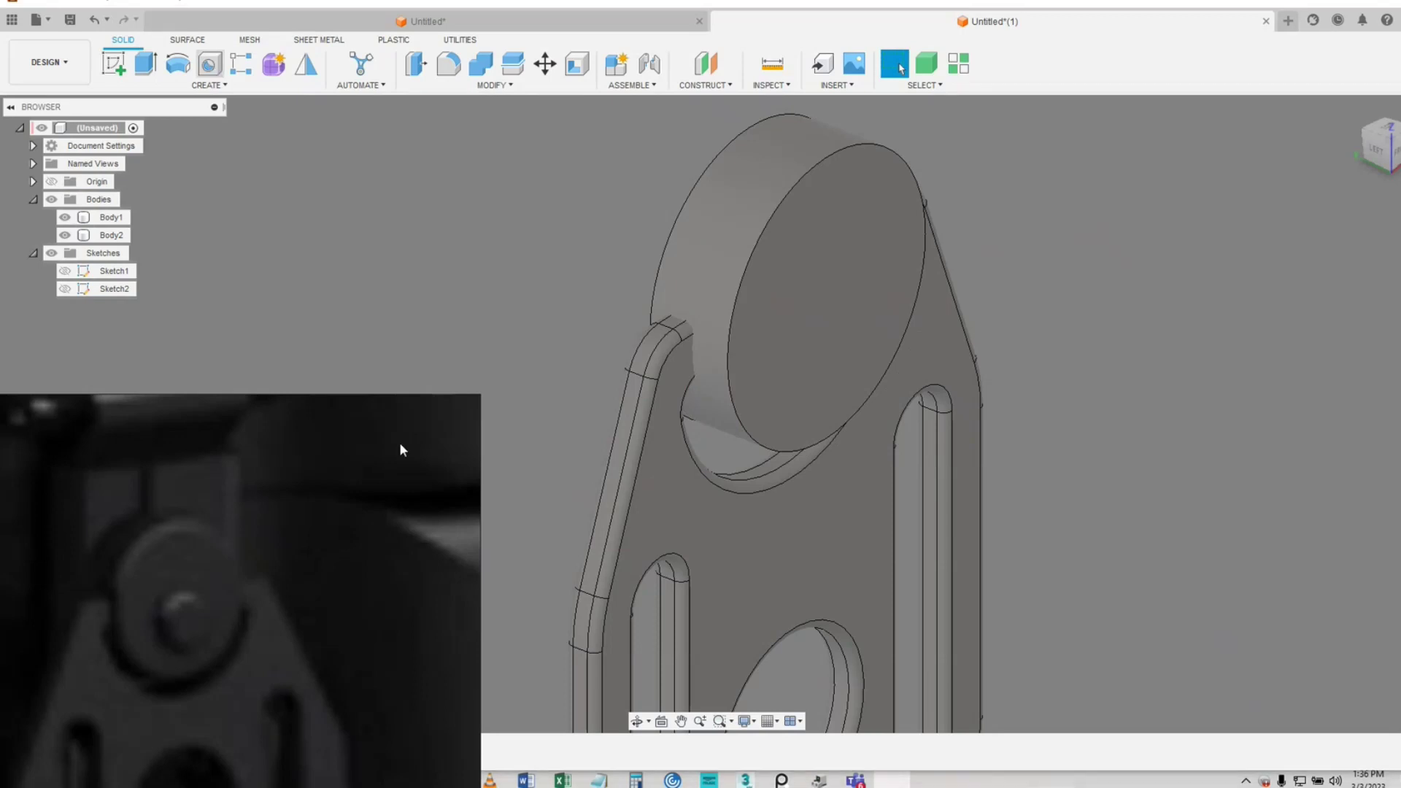
{"action": "scroll", "coordinate": [685, 418], "scroll_direction": "up", "scroll_amount": 2}
{"action": "middle_click_drag", "start_coordinate": [685, 418], "coordinate": [619, 228], "text": "shift"}
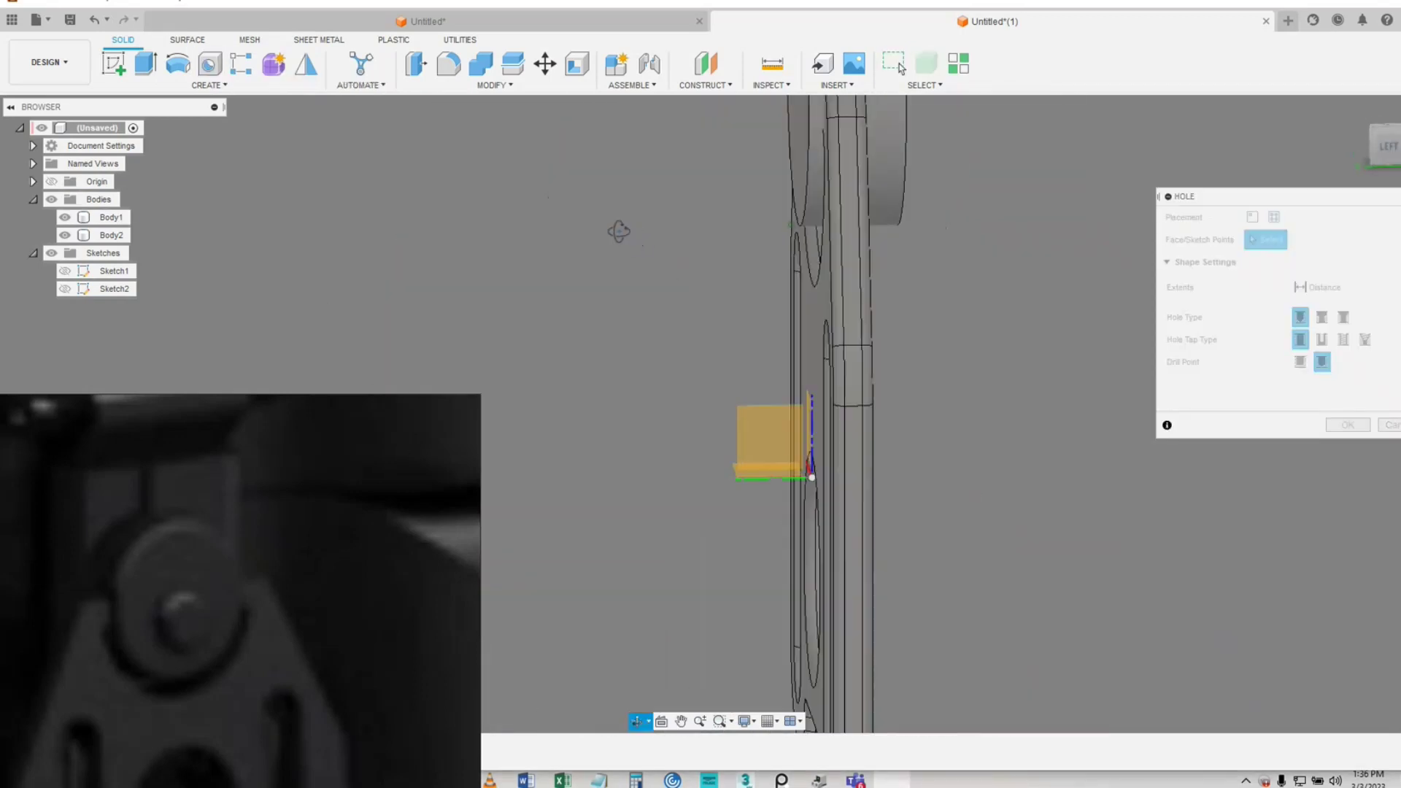
{"action": "left_click", "coordinate": [772, 440]}
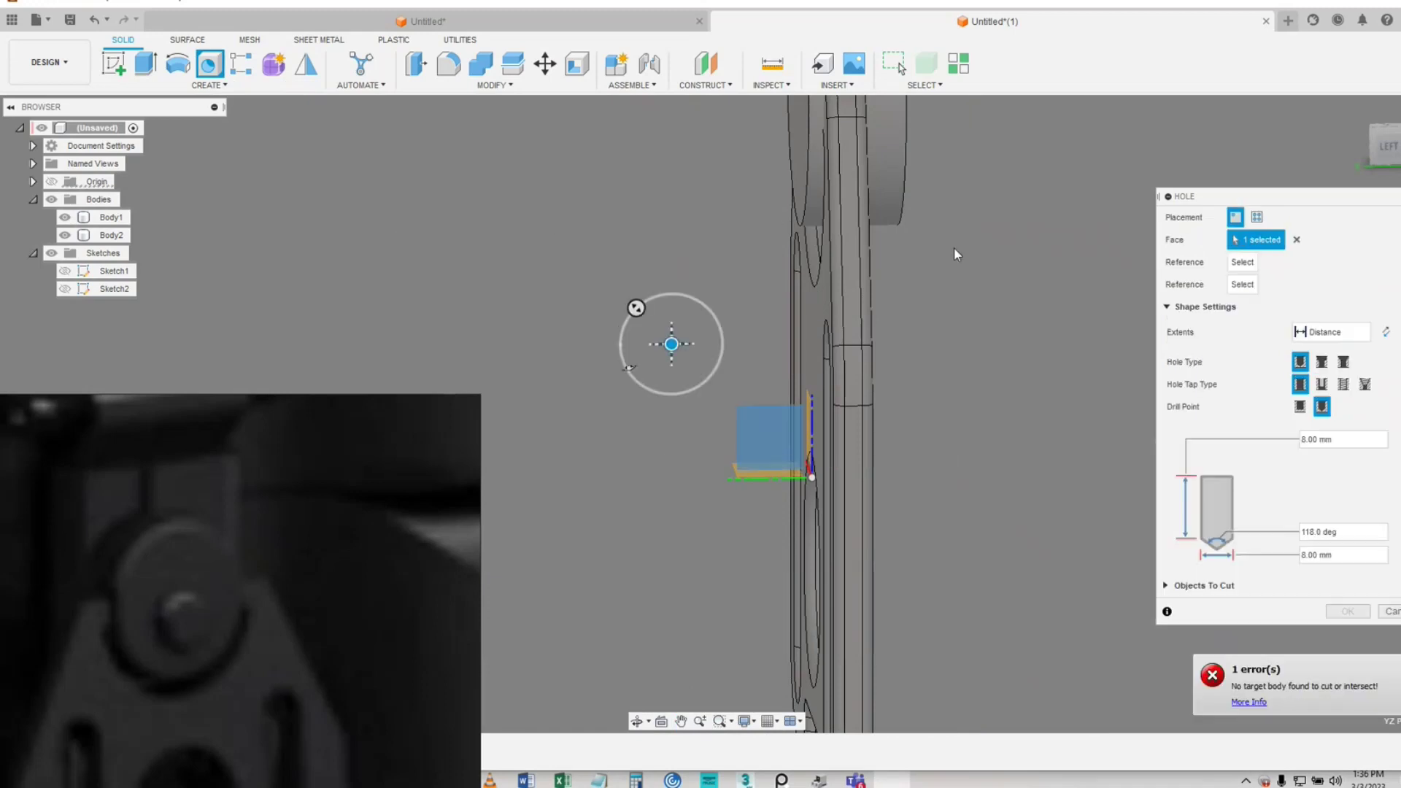
{"action": "middle_click_drag", "start_coordinate": [957, 253], "coordinate": [903, 403]}
{"action": "left_click", "coordinate": [1389, 147]}
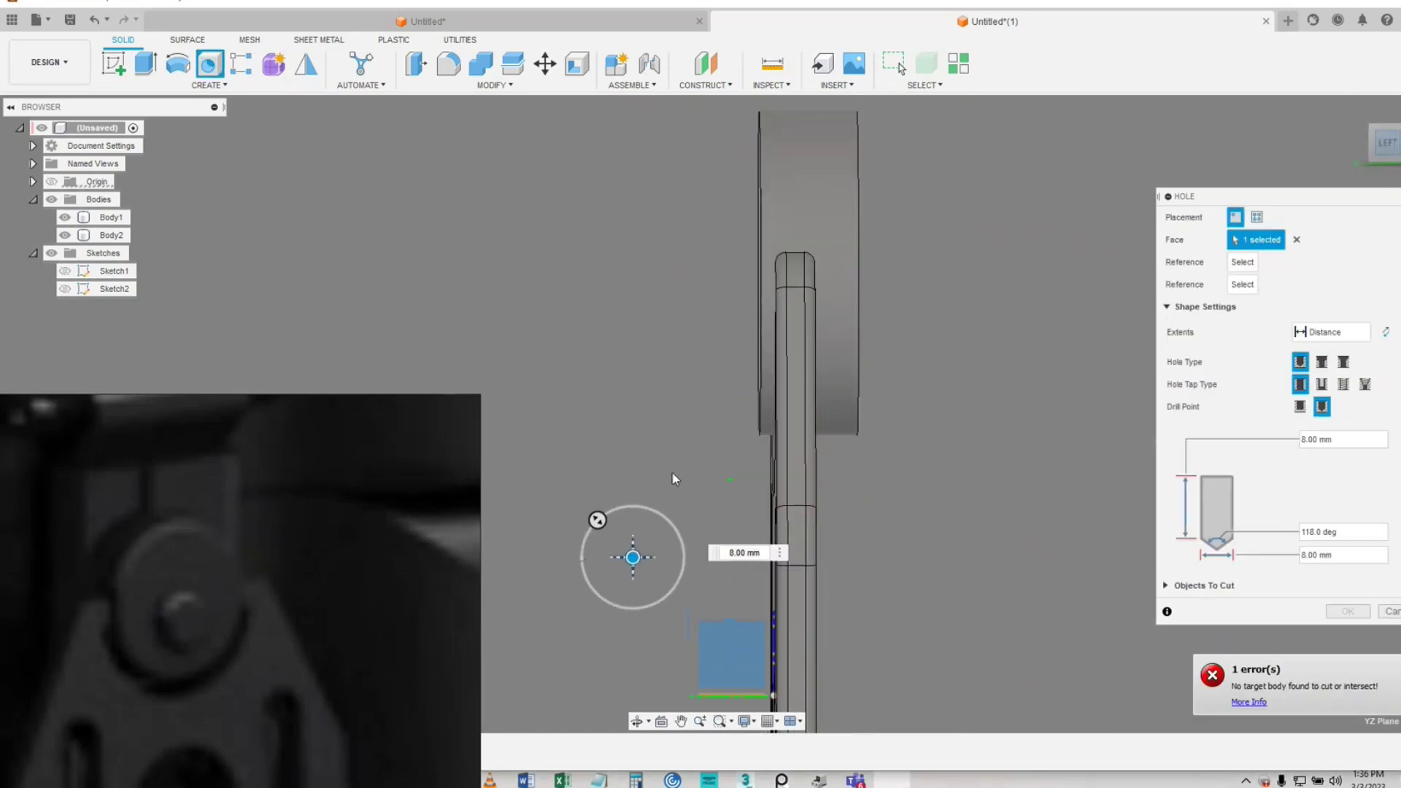
{"action": "left_click_drag", "start_coordinate": [635, 561], "coordinate": [784, 272]}
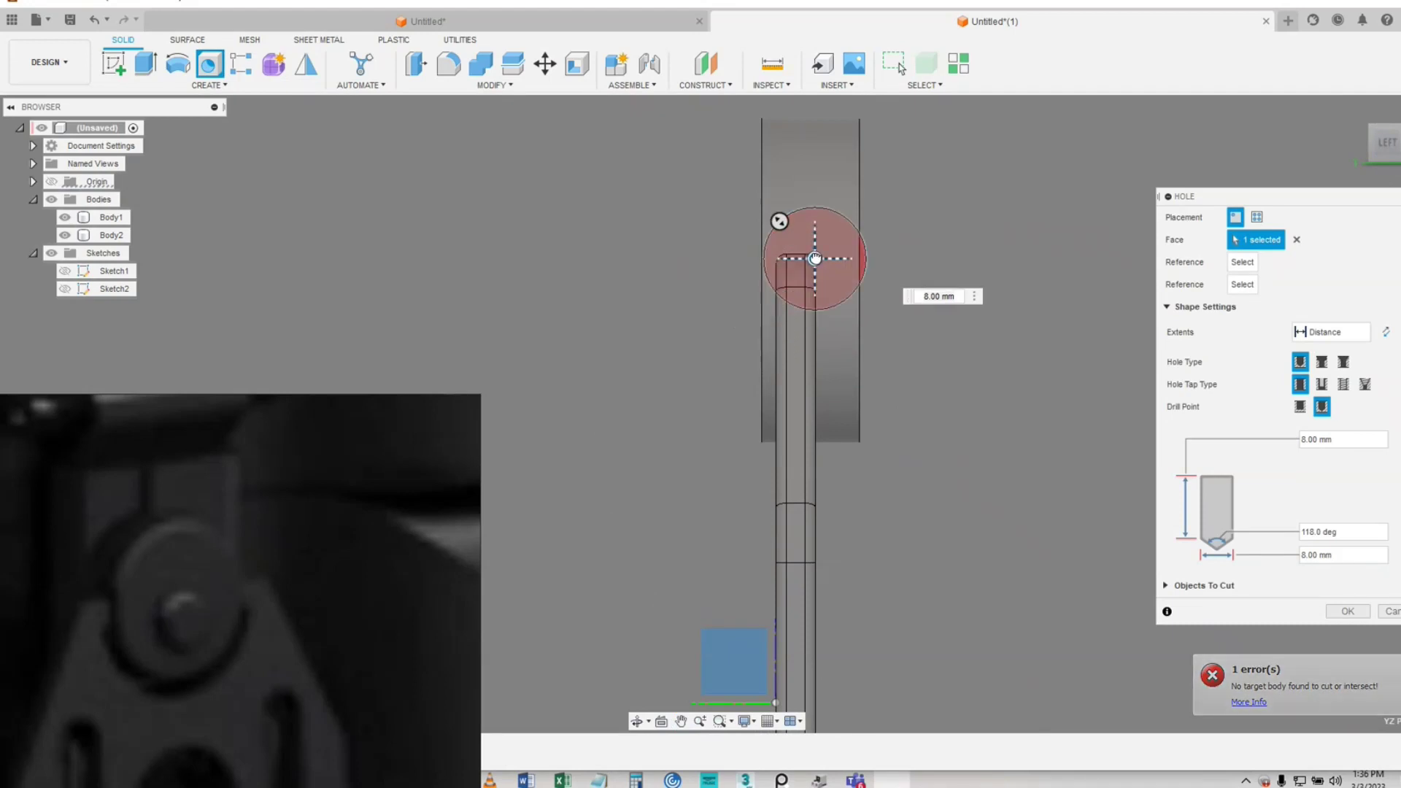
{"action": "middle_click_drag", "start_coordinate": [905, 335], "coordinate": [865, 359], "text": "shift"}
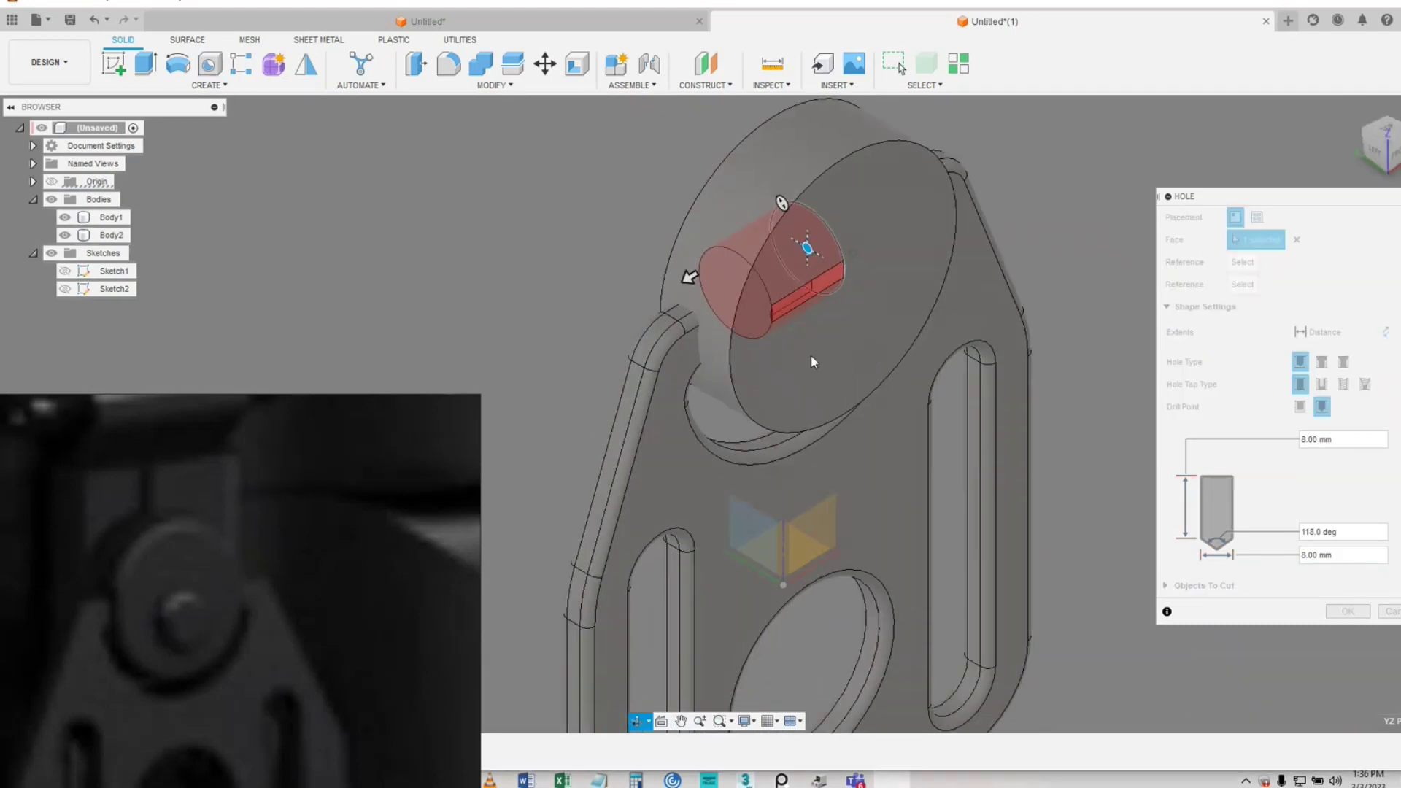
{"action": "left_click", "coordinate": [66, 232]}
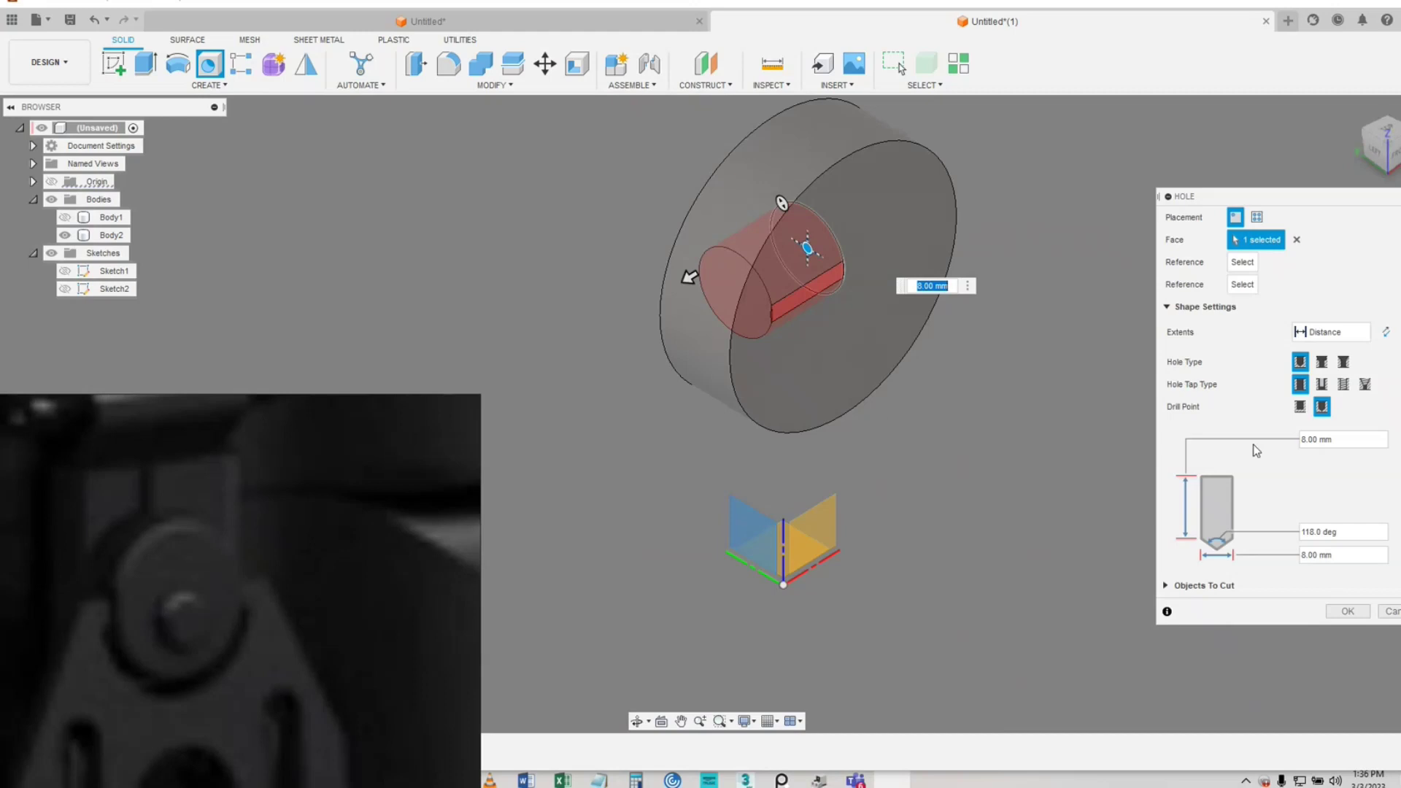
- Try the hole with extents All, a diameter of about 5.35 mm and a flat drill point
{"action": "left_click", "coordinate": [1370, 337]}
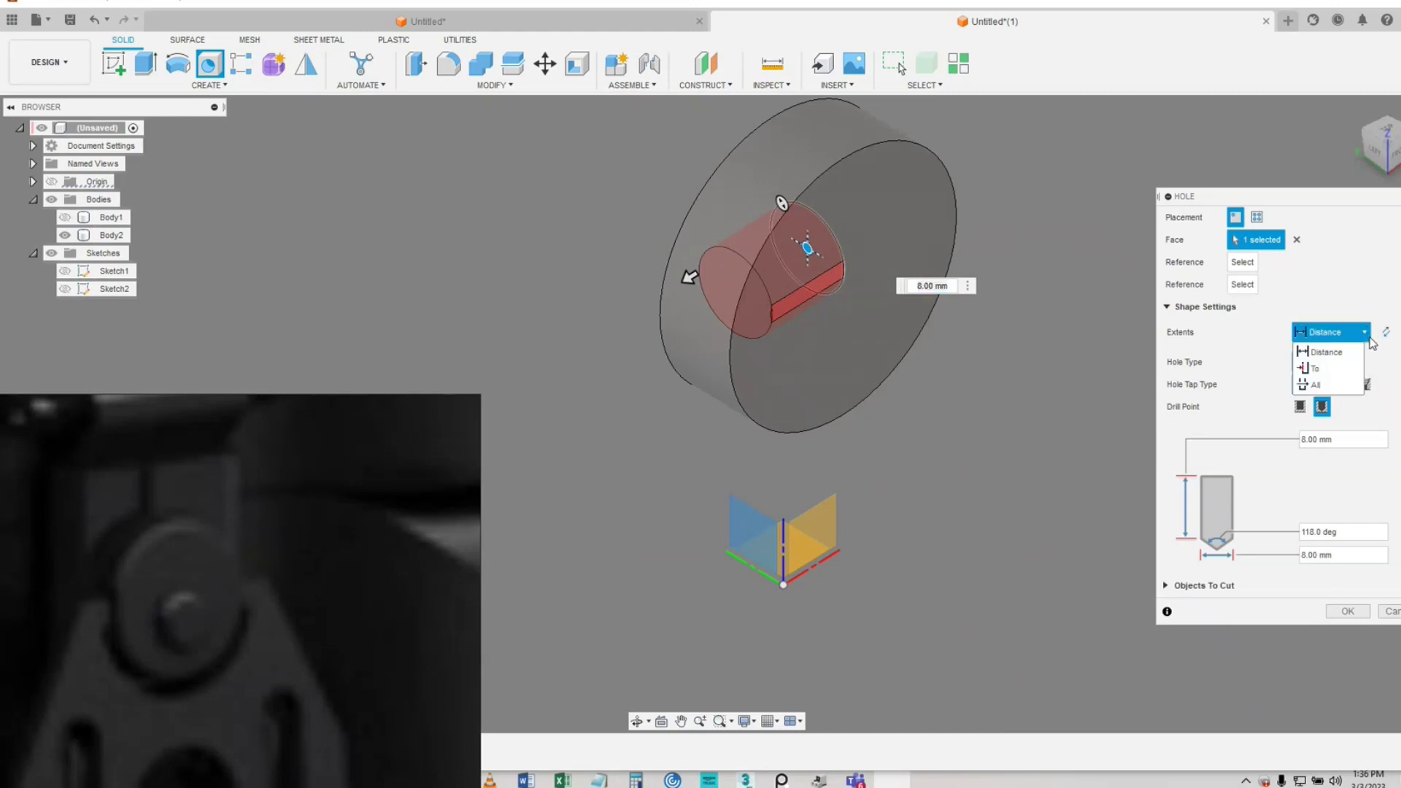
{"action": "left_click", "coordinate": [1316, 385]}
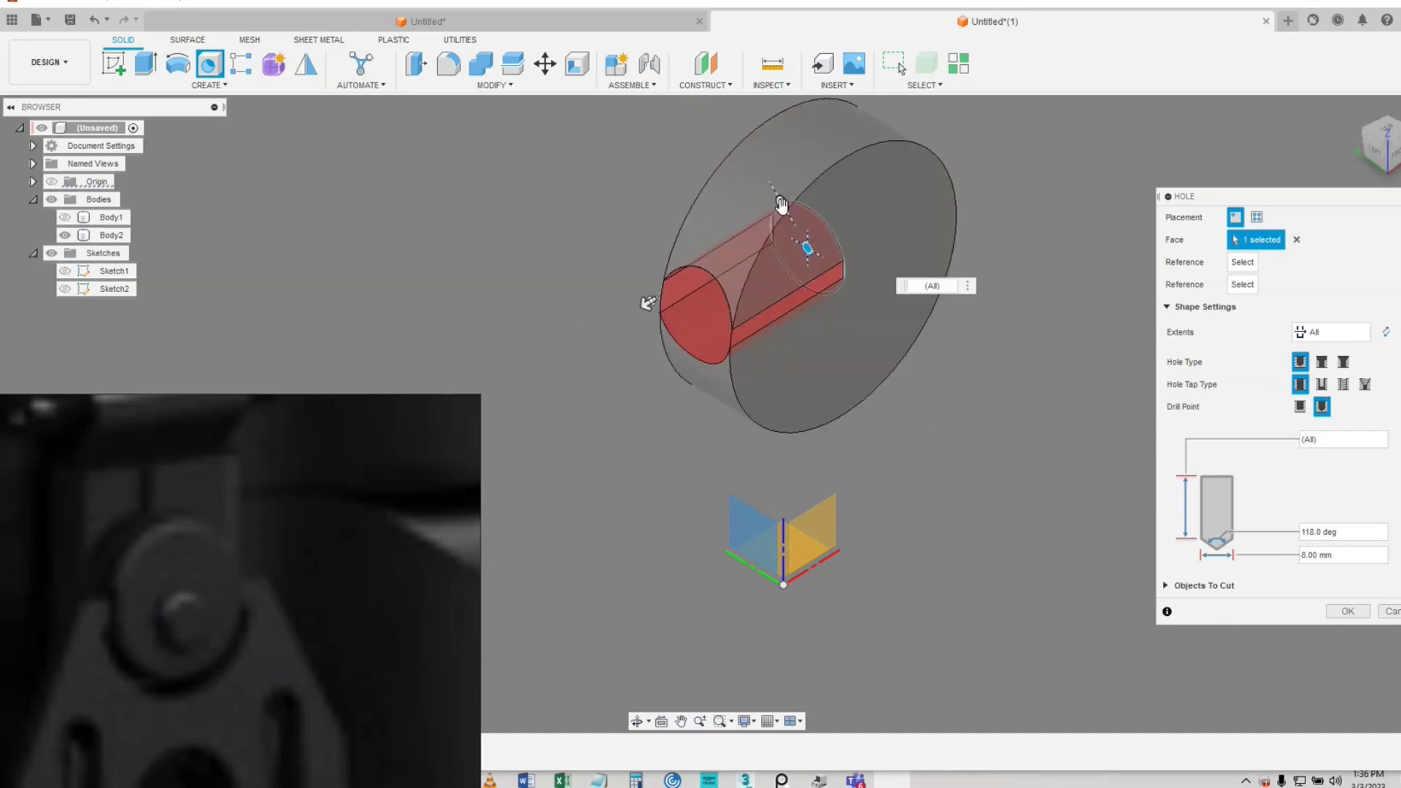
{"action": "left_click_drag", "start_coordinate": [781, 204], "coordinate": [785, 225]}
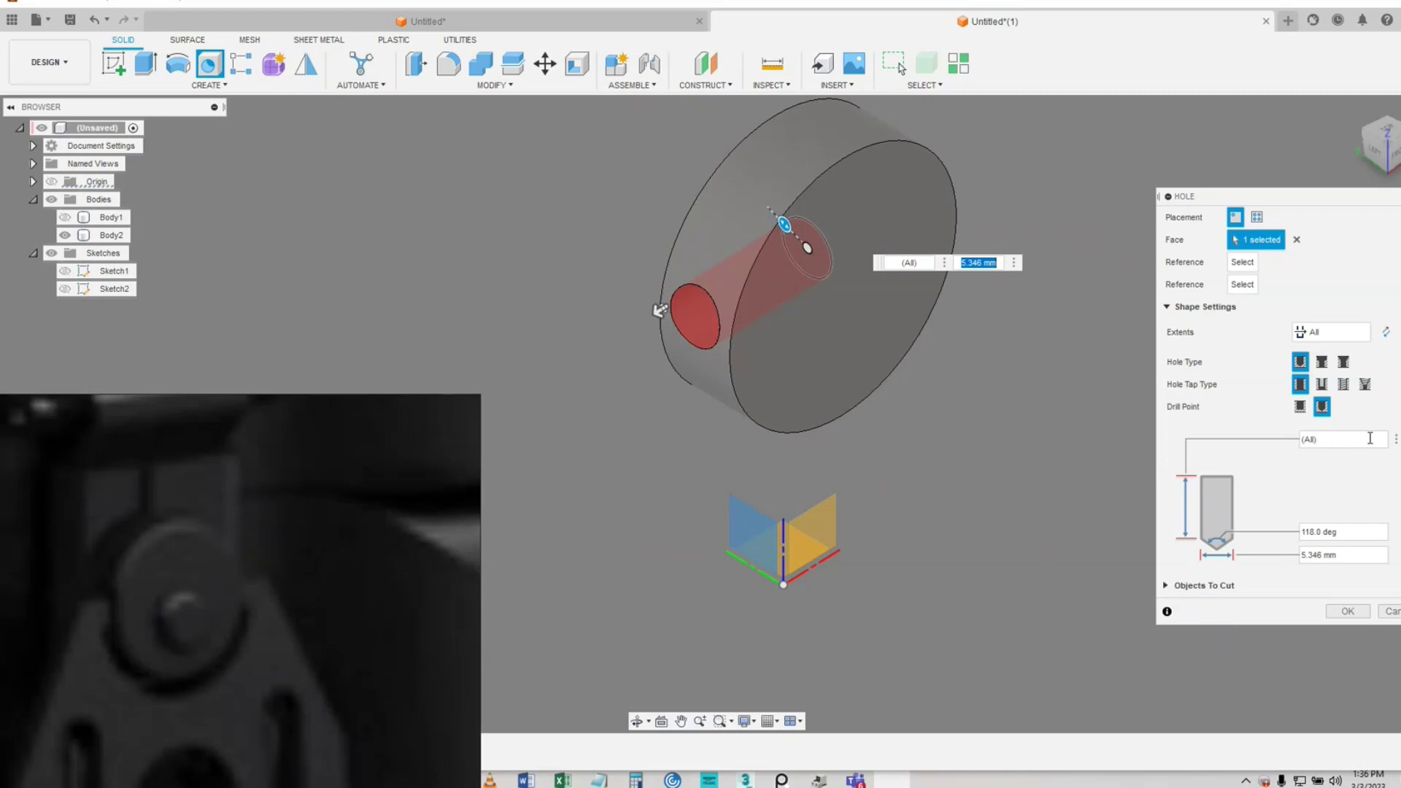
{"action": "left_click", "coordinate": [1306, 384]}
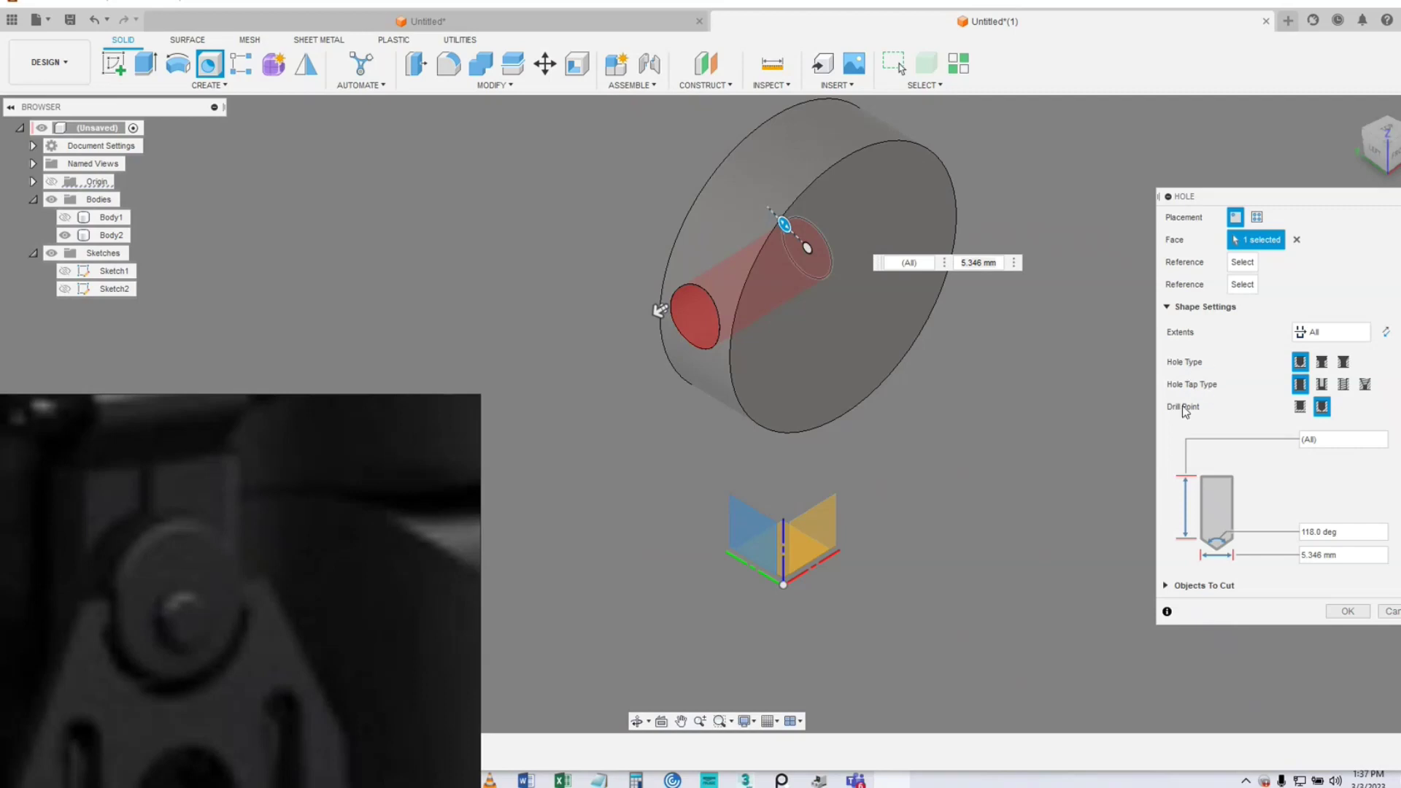
{"action": "left_click", "coordinate": [1301, 407]}
- Try the hole's Distance and To extents with a depth of about 19.4 mm, ending by cancelling the hole
{"action": "left_click", "coordinate": [1338, 335]}
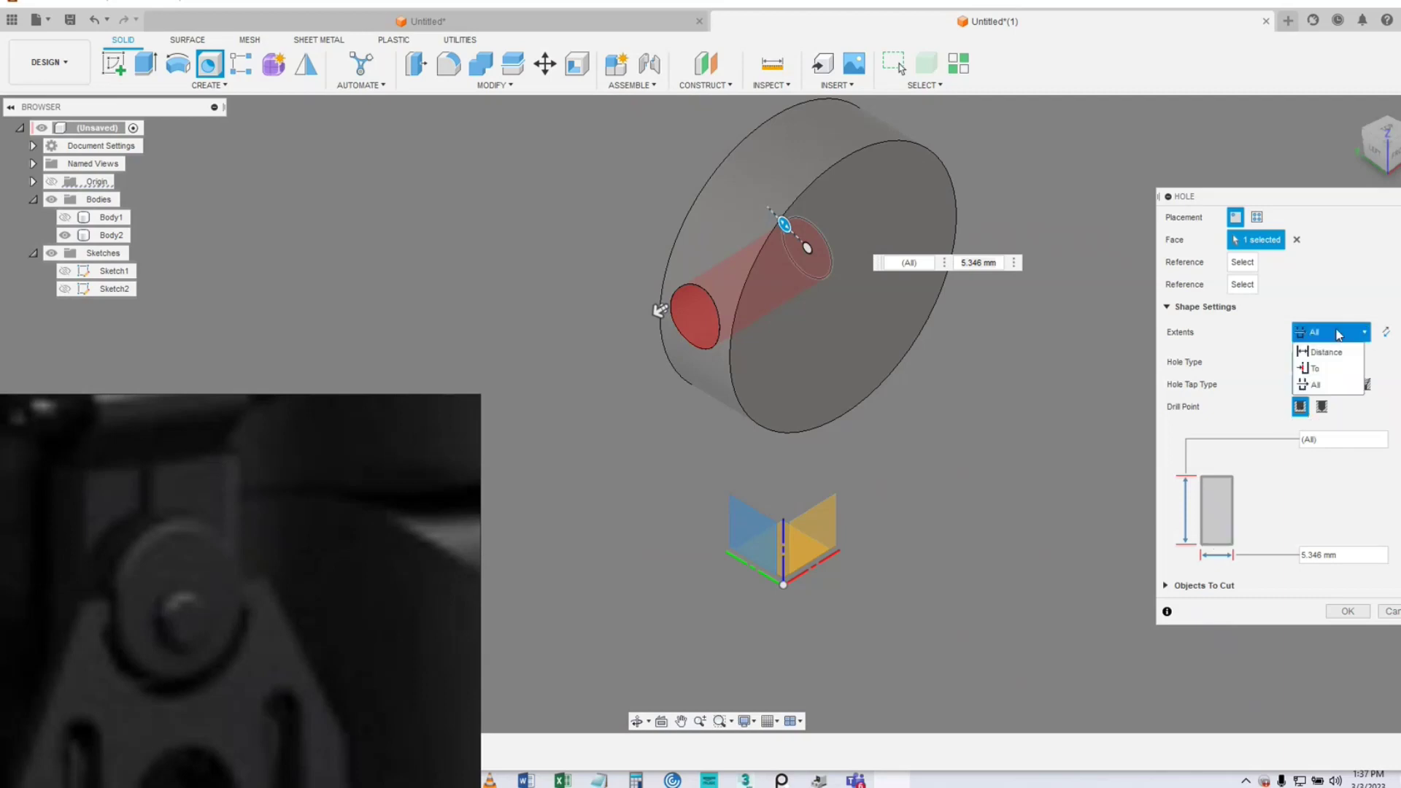
{"action": "left_click", "coordinate": [1327, 352]}
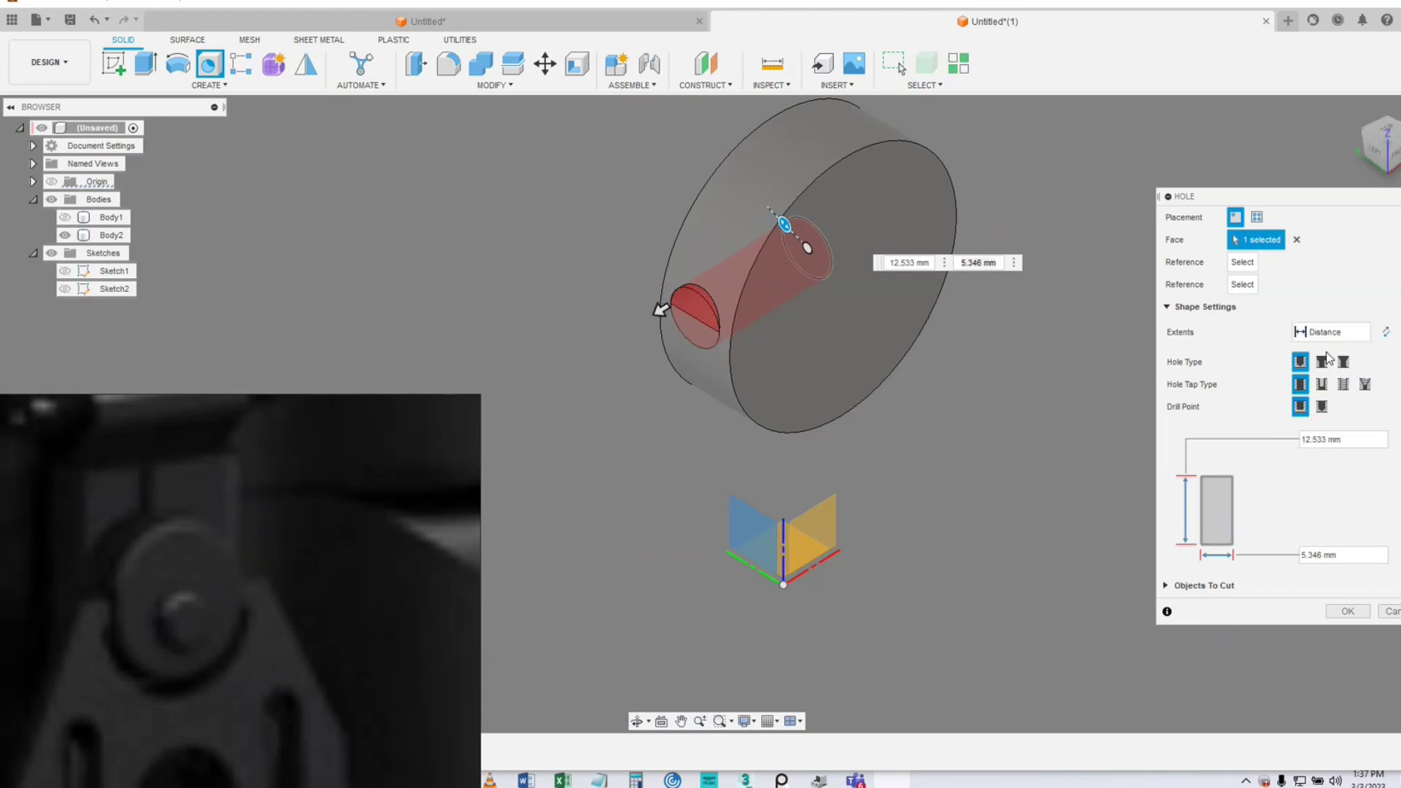
{"action": "left_click", "coordinate": [1333, 333]}
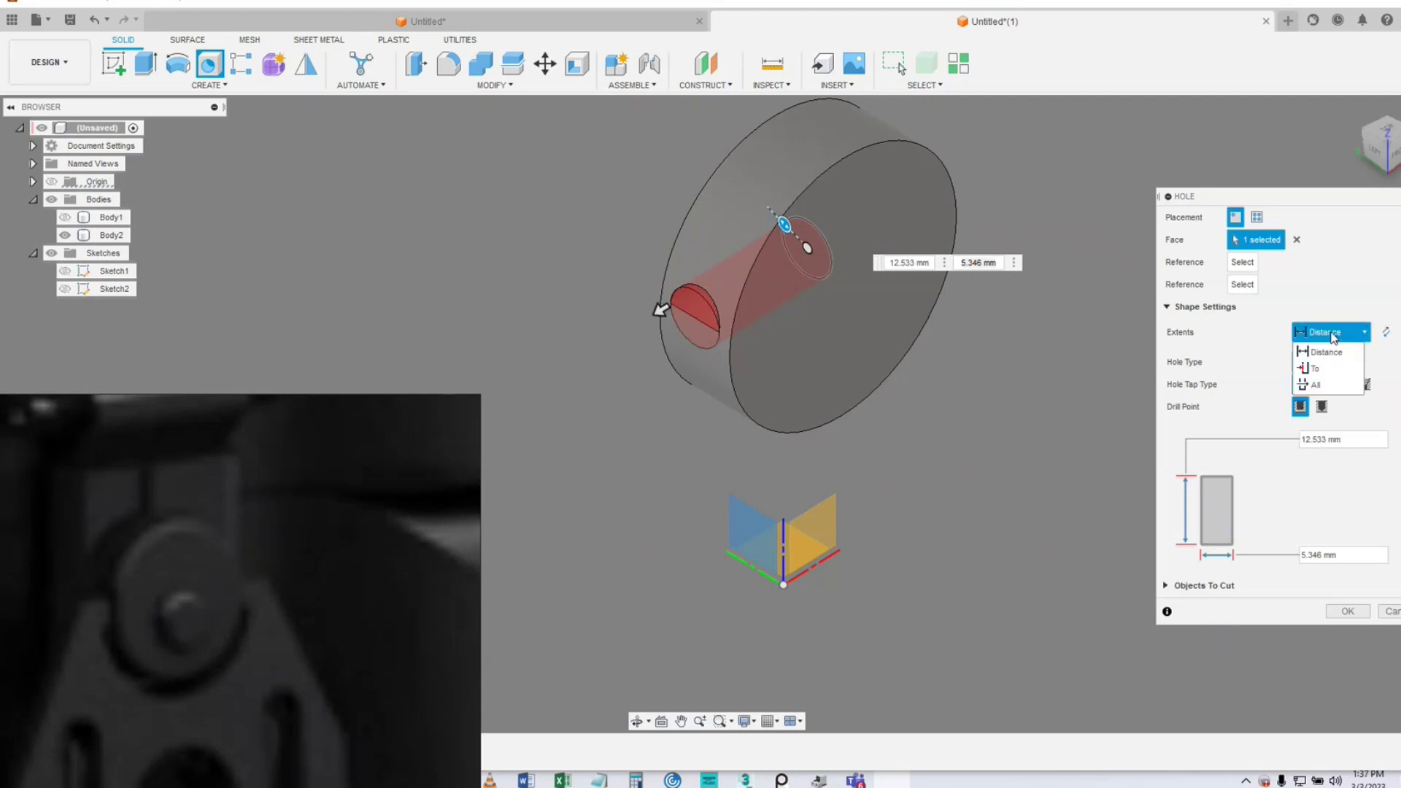
{"action": "left_click", "coordinate": [1321, 370]}
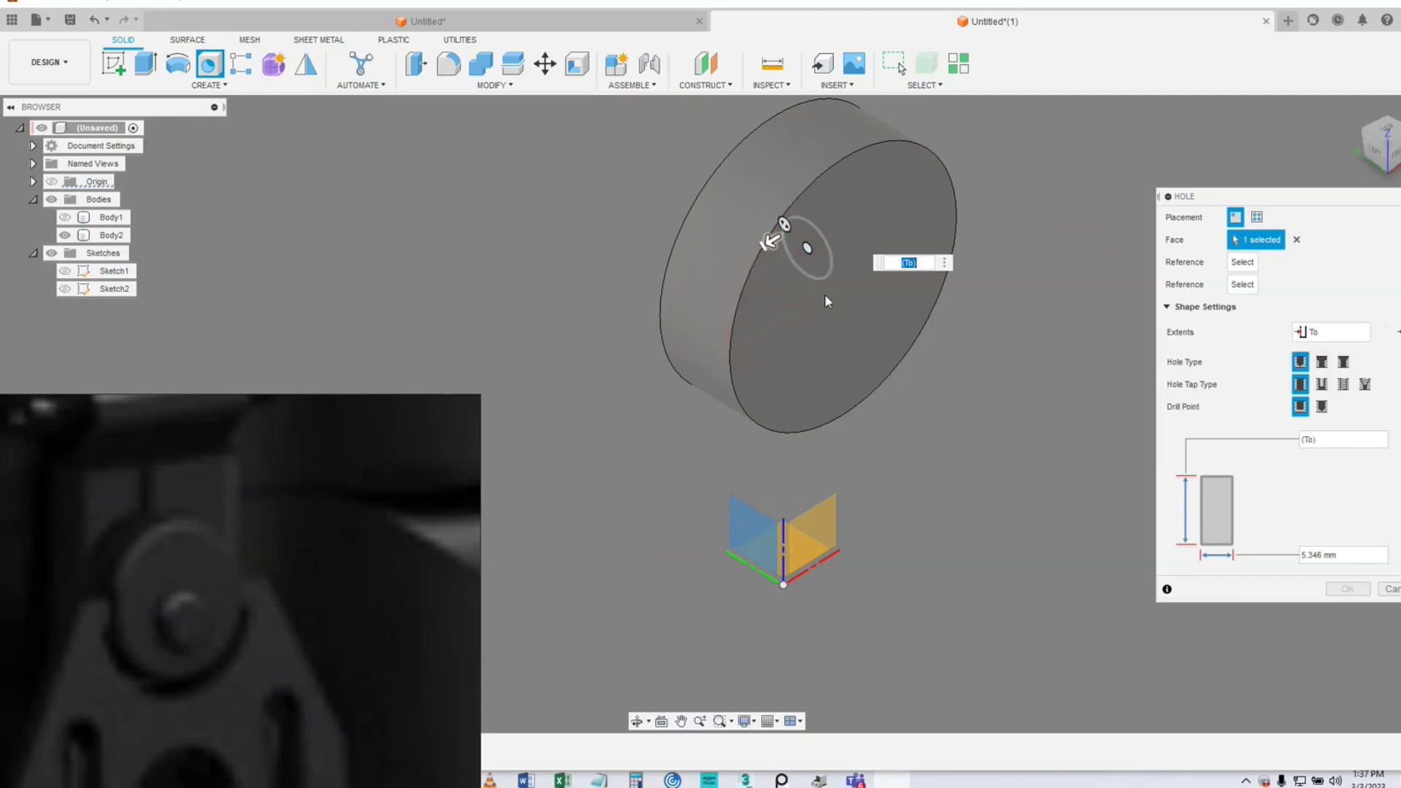
{"action": "left_click_drag", "start_coordinate": [770, 239], "coordinate": [621, 320]}
{"action": "middle_click_drag", "start_coordinate": [922, 363], "coordinate": [828, 355], "text": "shift"}
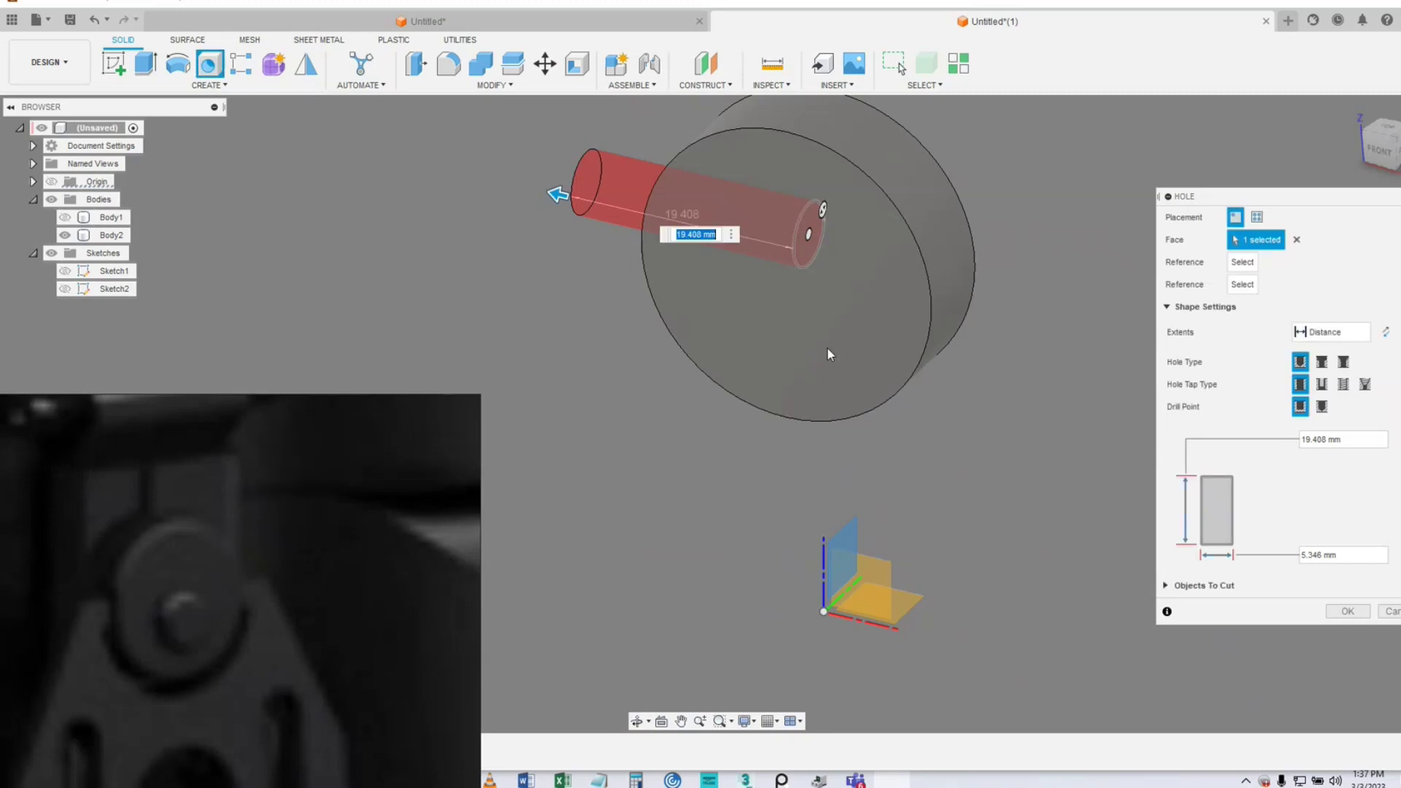
{"action": "left_click", "coordinate": [1393, 614]}
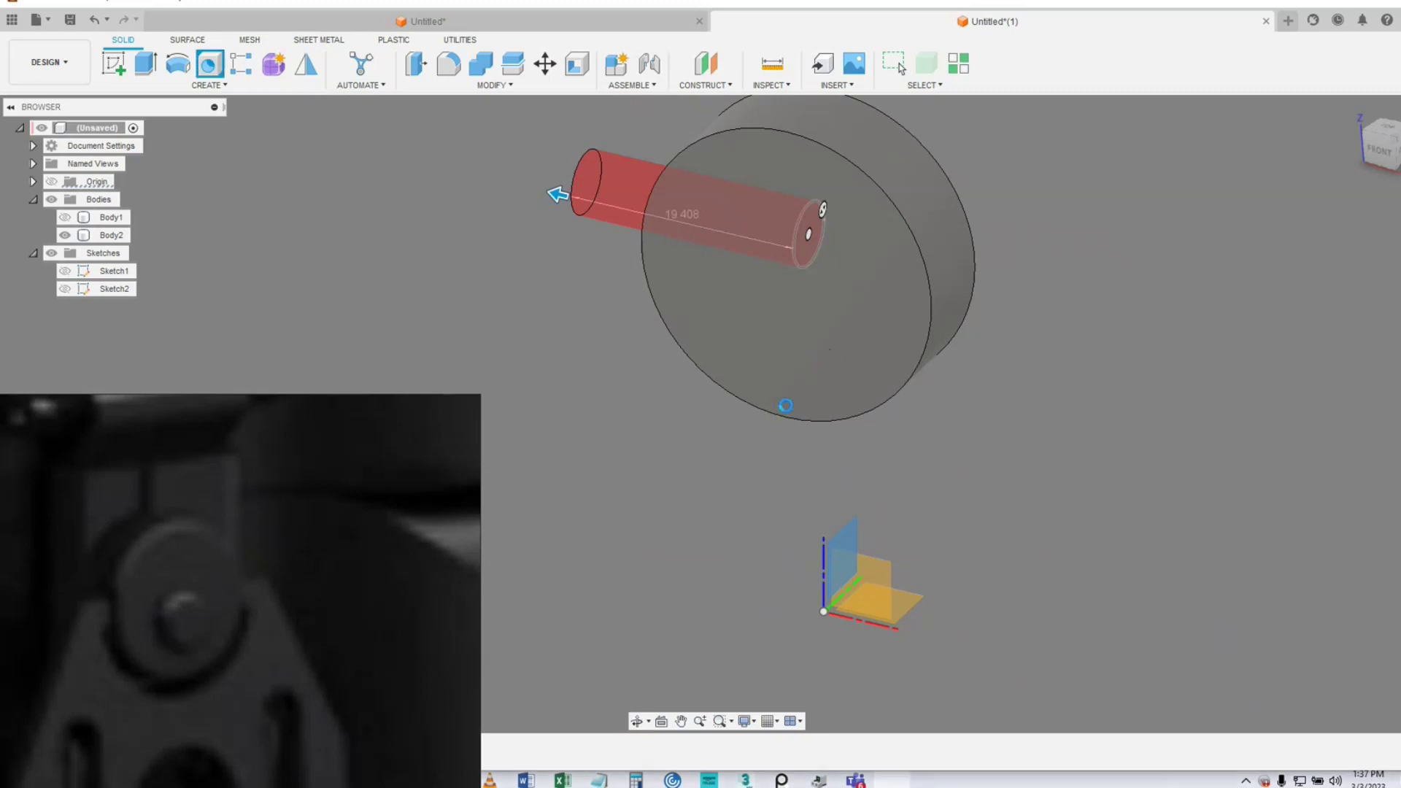
- Start a cylinder on the YZ plane with a base circle about 5.3 mm in diameter, centred near the bracket's upper end
{"action": "middle_click_drag", "start_coordinate": [682, 400], "coordinate": [829, 391], "text": "shift"}
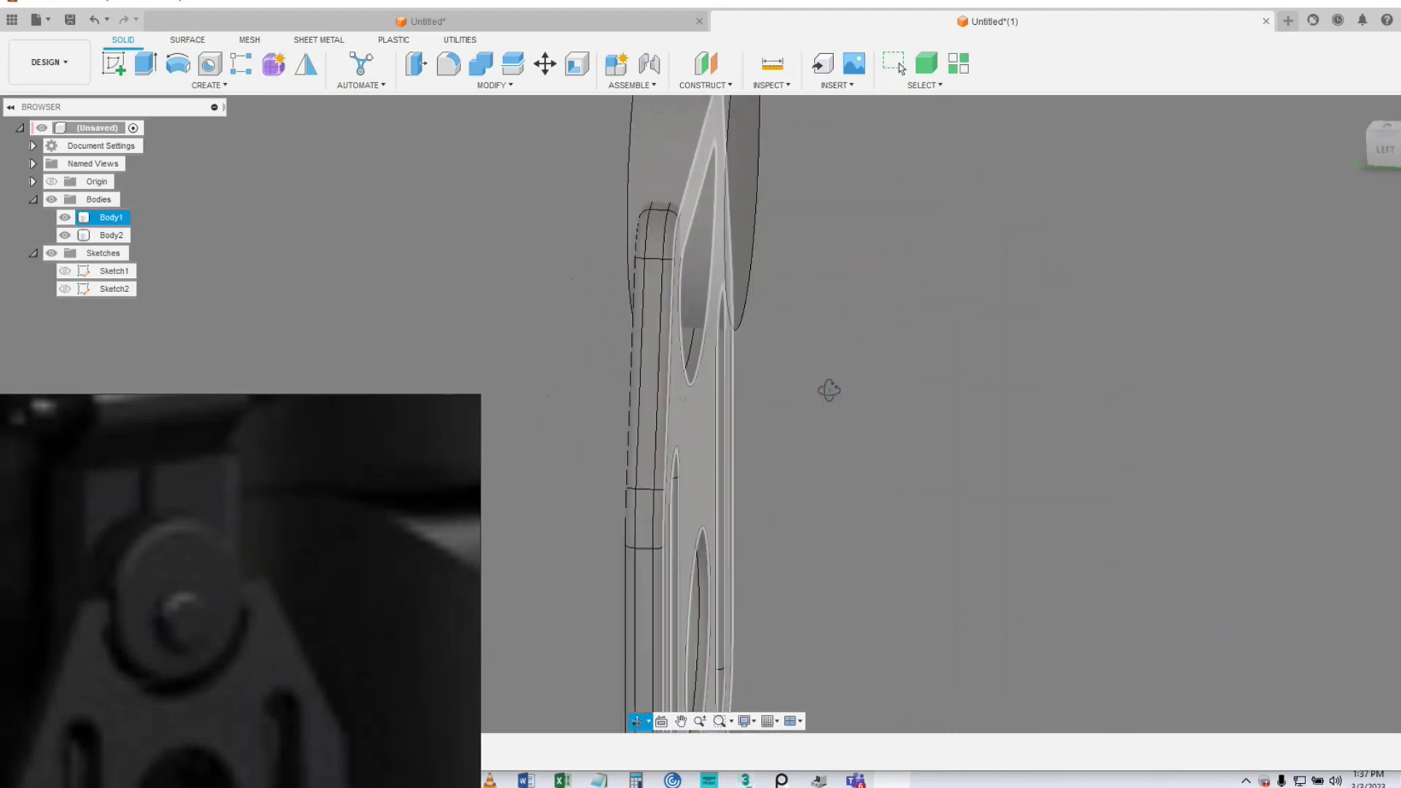
{"action": "left_click", "coordinate": [209, 85]}
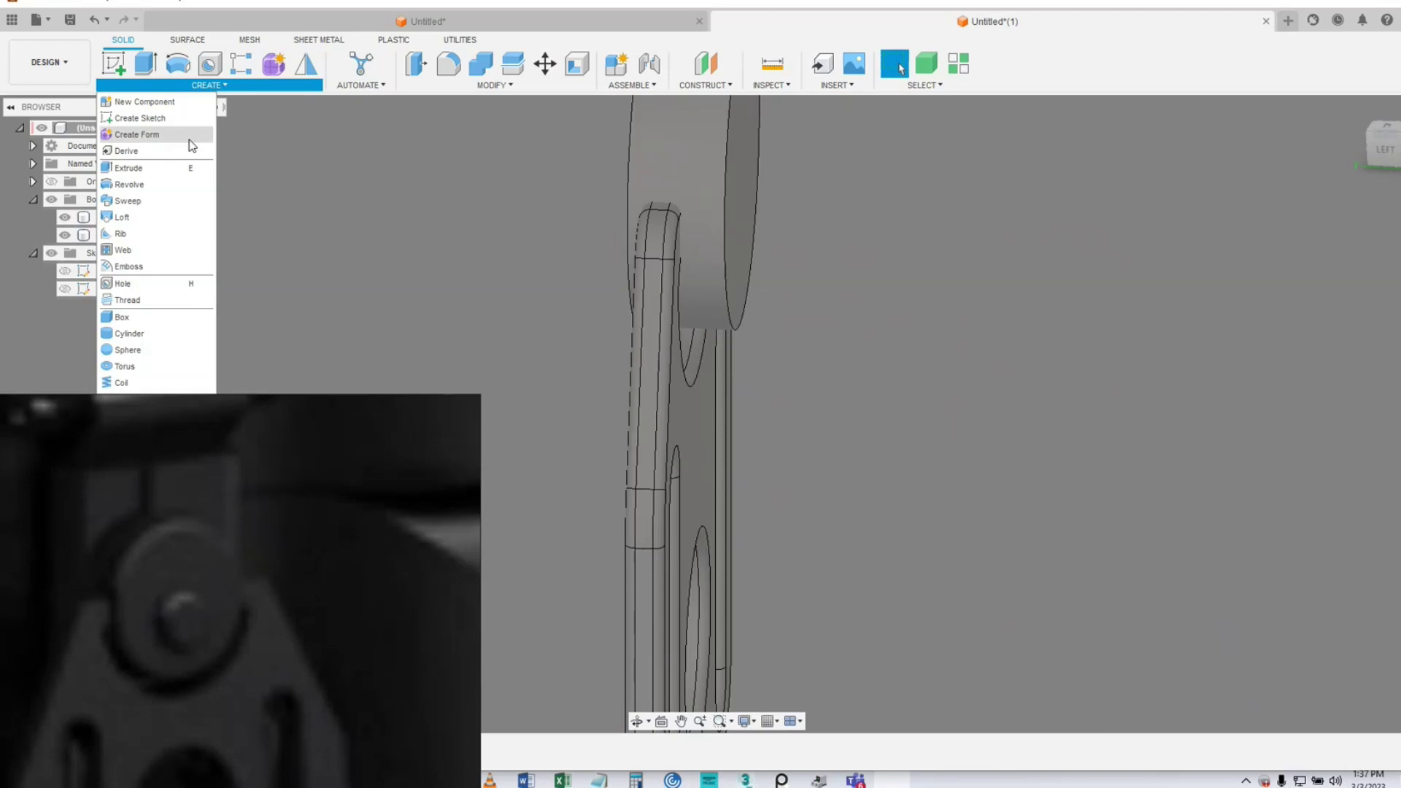
{"action": "left_click", "coordinate": [135, 340]}
{"action": "left_click", "coordinate": [593, 492]}
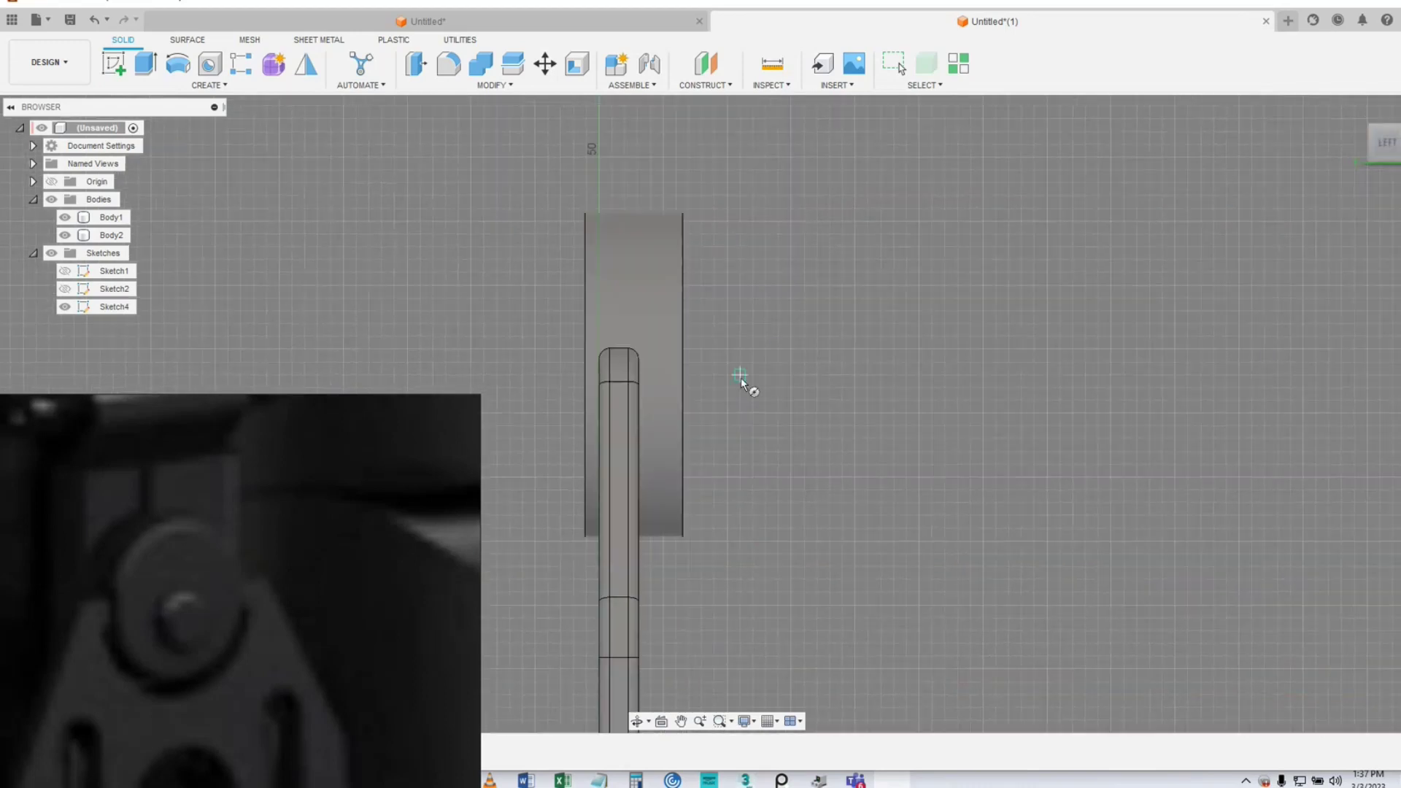
{"action": "middle_click_drag", "start_coordinate": [740, 376], "coordinate": [829, 304]}
{"action": "scroll", "coordinate": [733, 287], "scroll_direction": "up", "scroll_amount": 3}
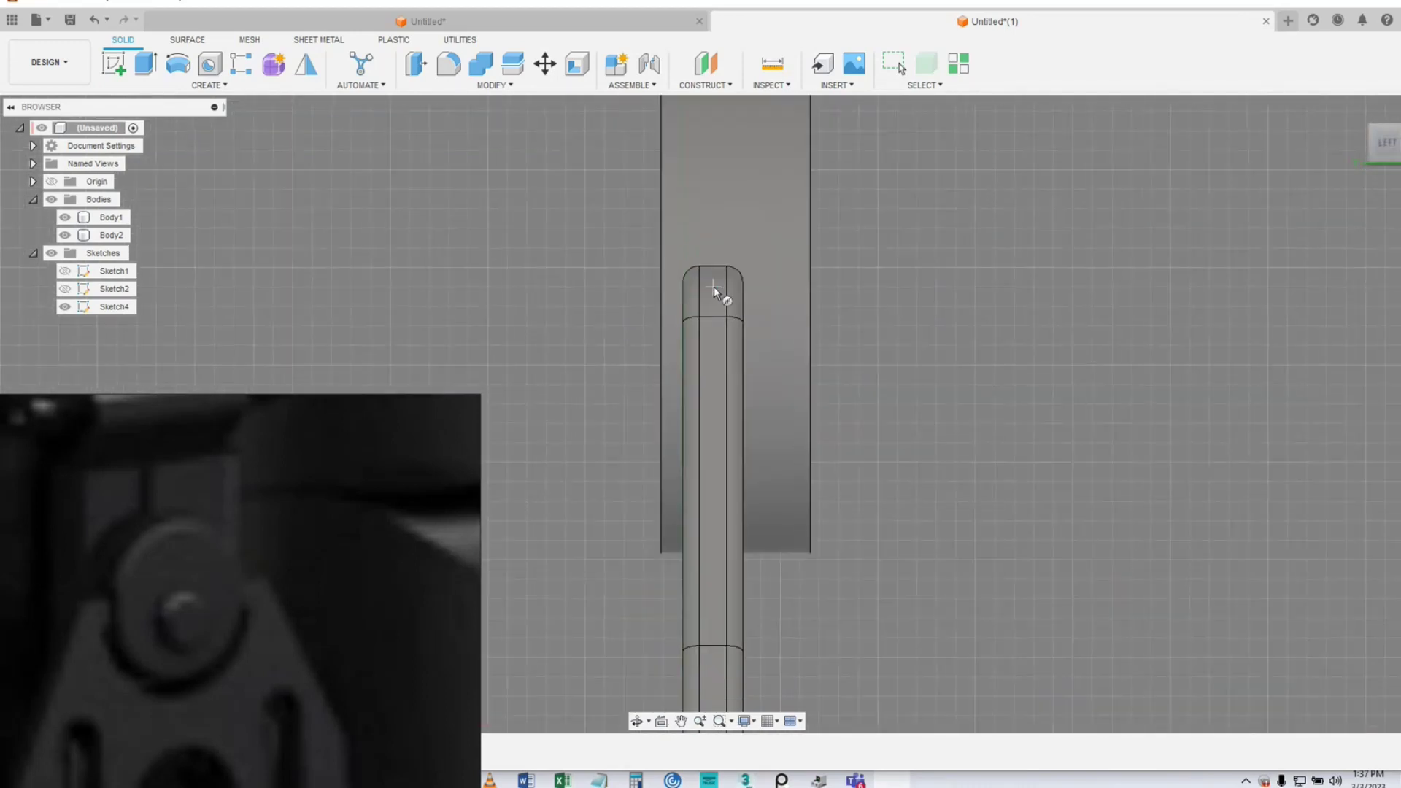
{"action": "left_click", "coordinate": [713, 289]}
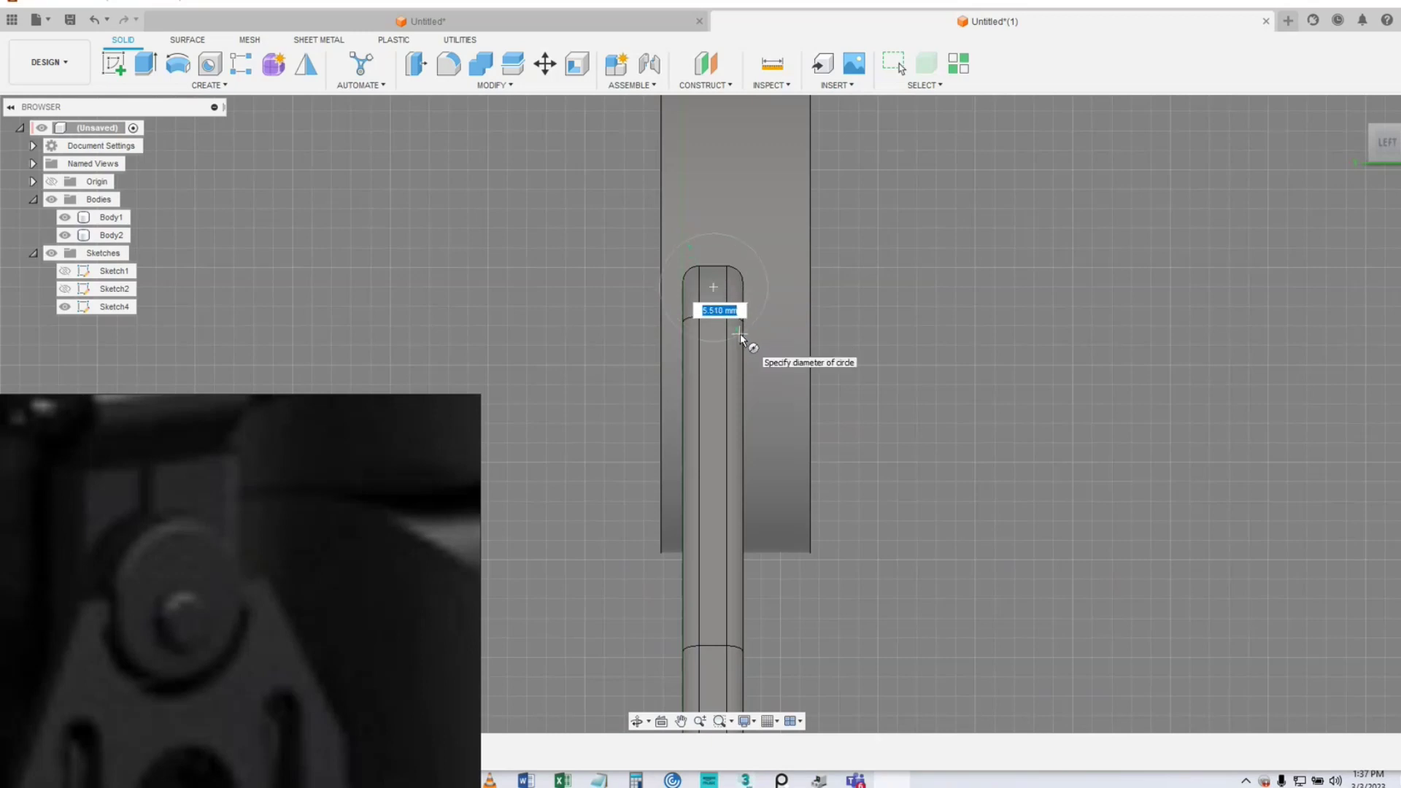
{"action": "left_click", "coordinate": [740, 334]}
- Hide the bracket body so that only the disc remains among the cylinder's objects to cut
{"action": "middle_click_drag", "start_coordinate": [899, 346], "coordinate": [854, 310], "text": "shift"}
{"action": "left_click", "coordinate": [1349, 285]}
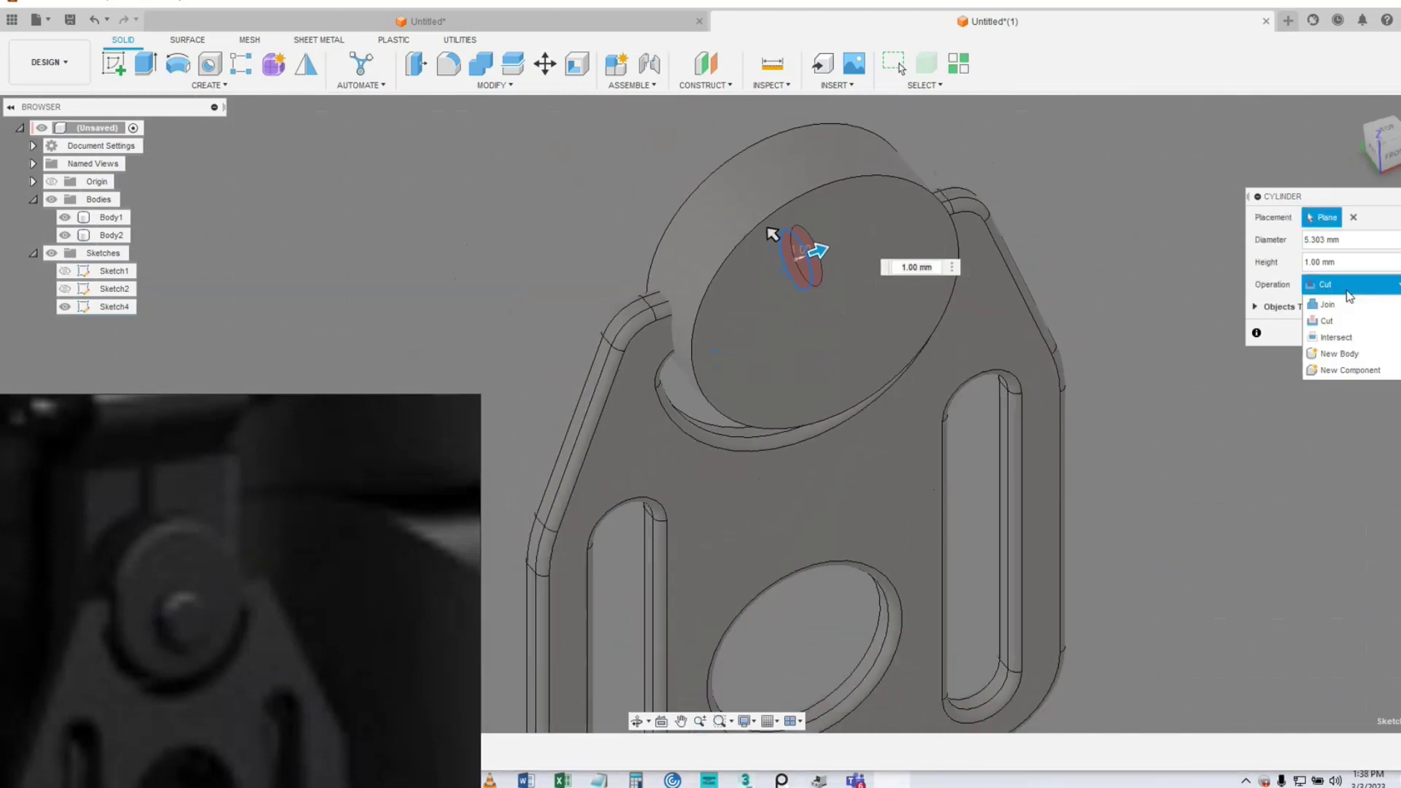
{"action": "left_click", "coordinate": [1333, 281]}
{"action": "left_click", "coordinate": [1256, 307]}
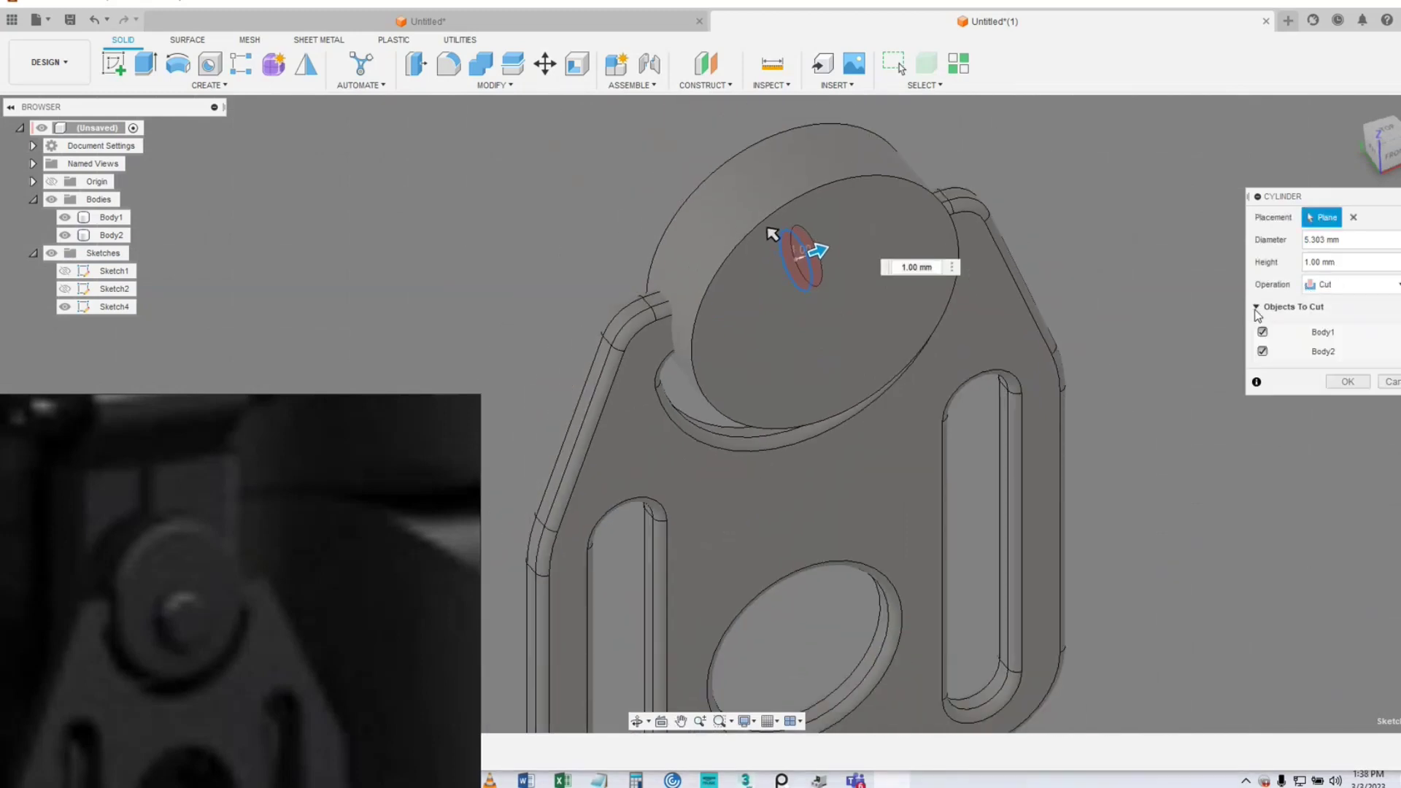
{"action": "left_click", "coordinate": [65, 235]}
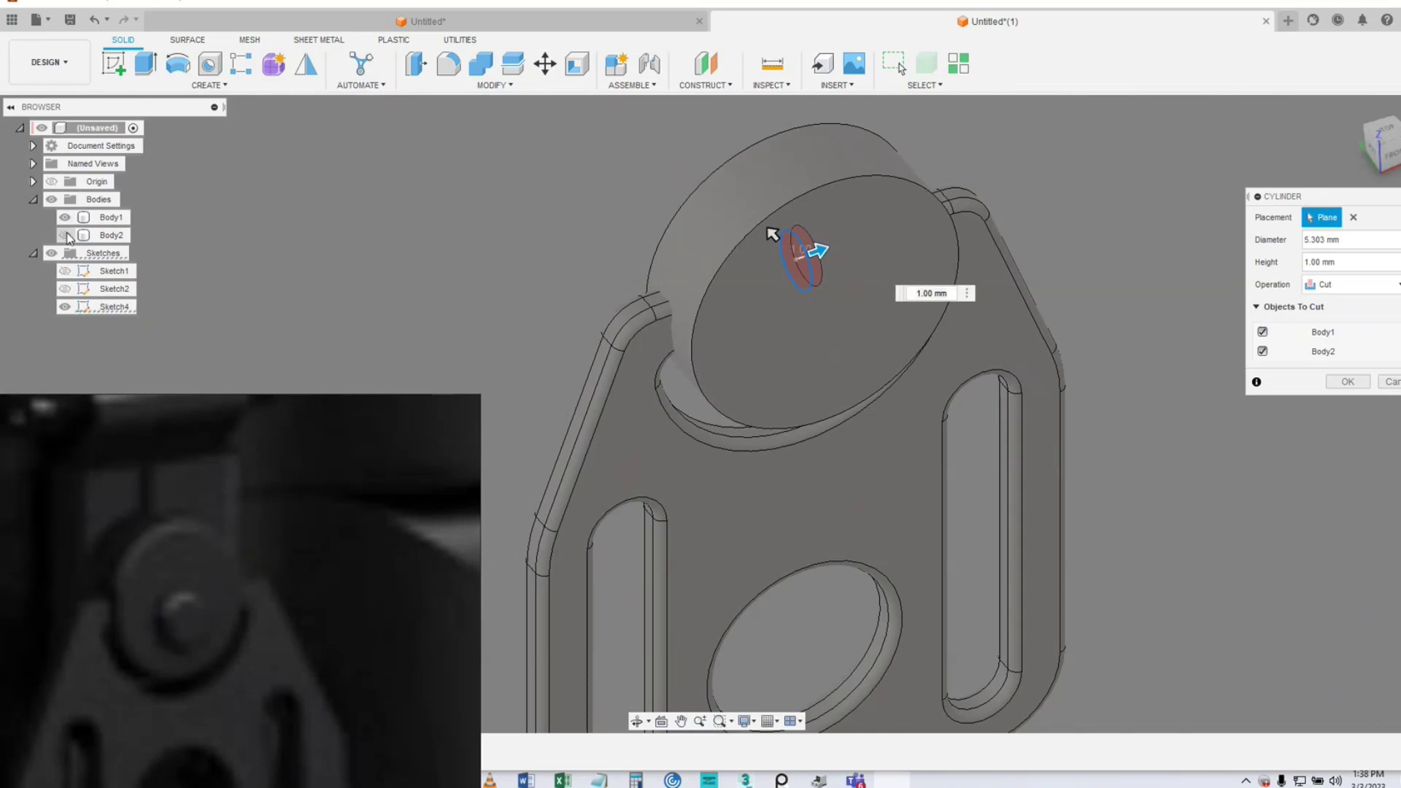
{"action": "left_click", "coordinate": [65, 235]}
{"action": "left_click", "coordinate": [65, 218]}
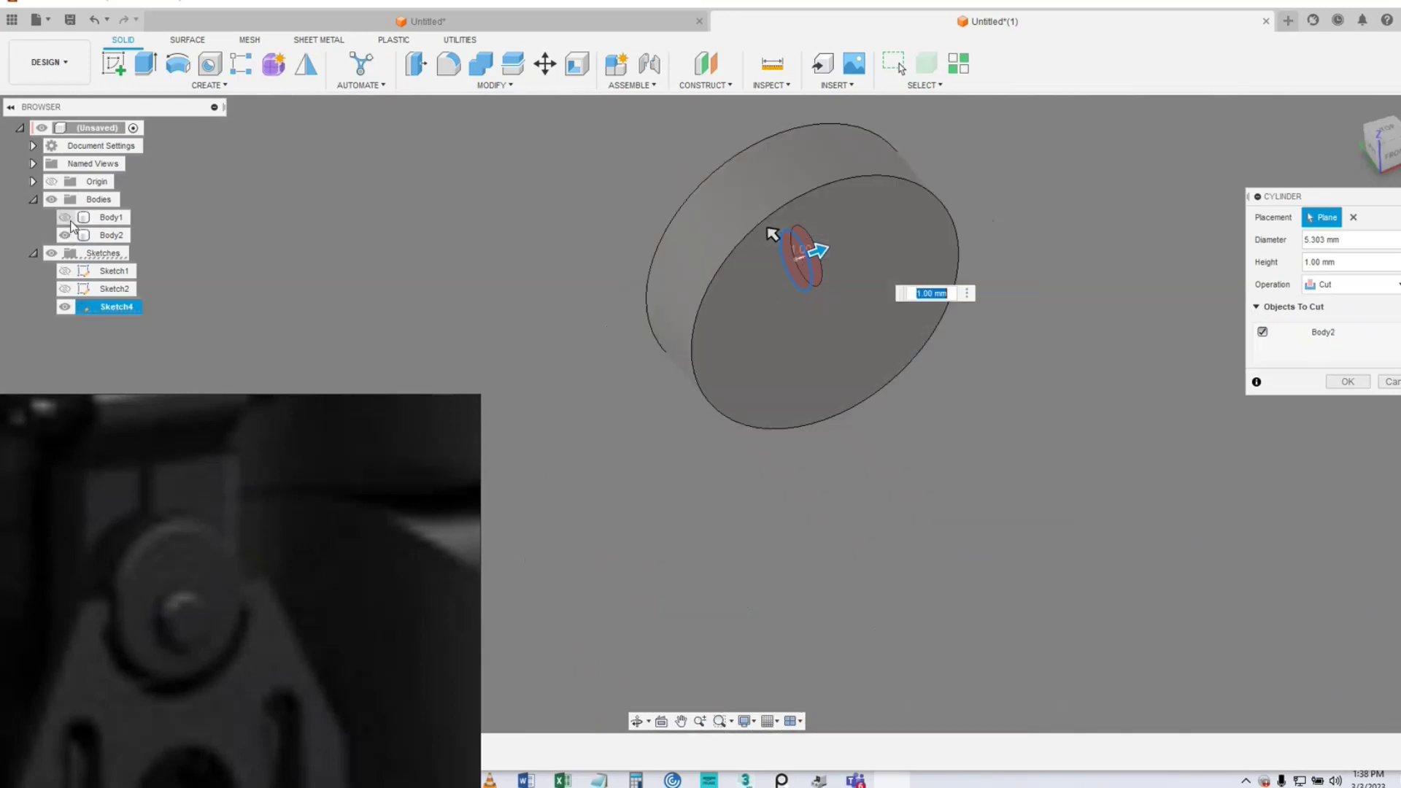
- Extend the cylinder through the disc to a height of about 19.1 mm and create it as a new body
{"action": "left_click_drag", "start_coordinate": [804, 256], "coordinate": [1042, 219]}
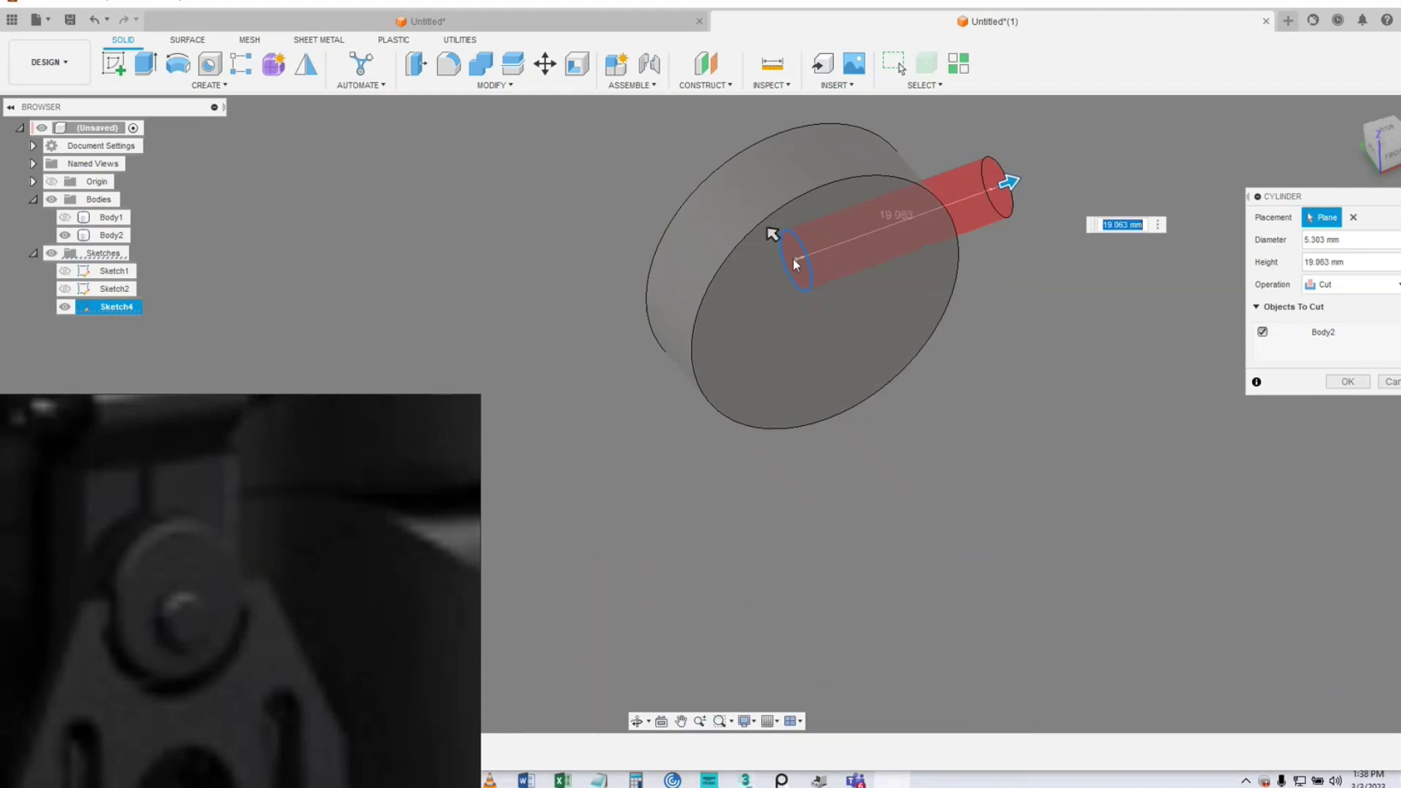
{"action": "left_click", "coordinate": [1349, 286]}
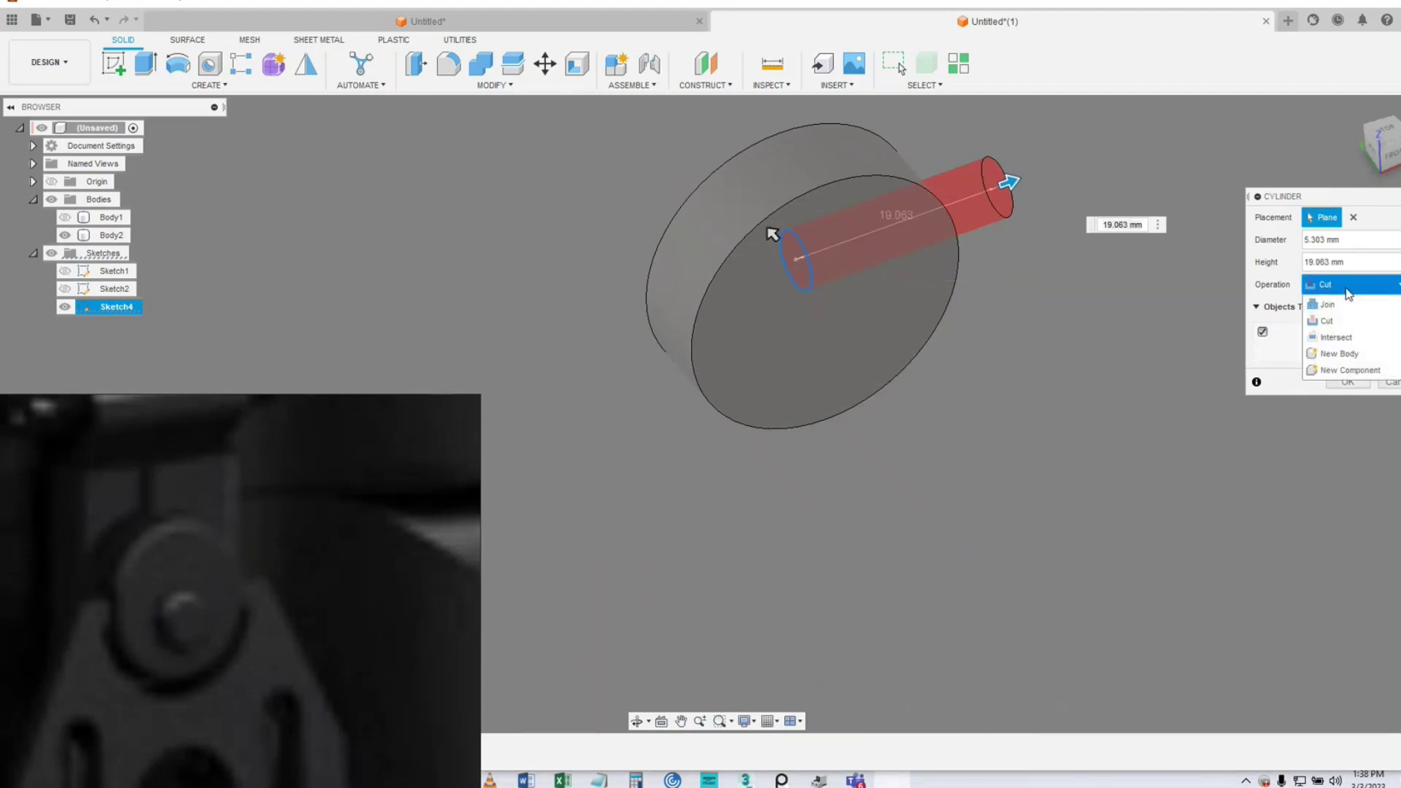
{"action": "left_click", "coordinate": [1337, 354]}
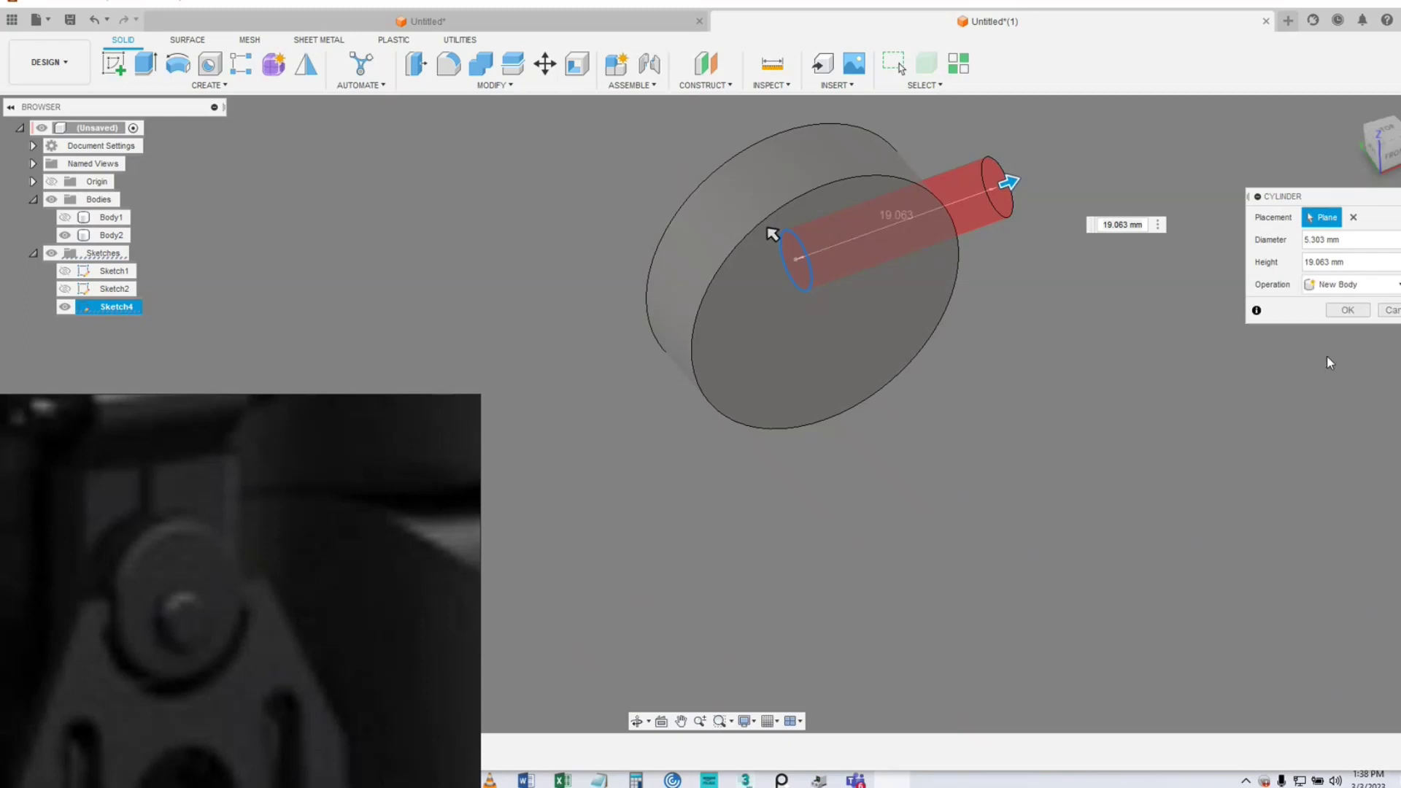
{"action": "left_click", "coordinate": [1346, 311]}
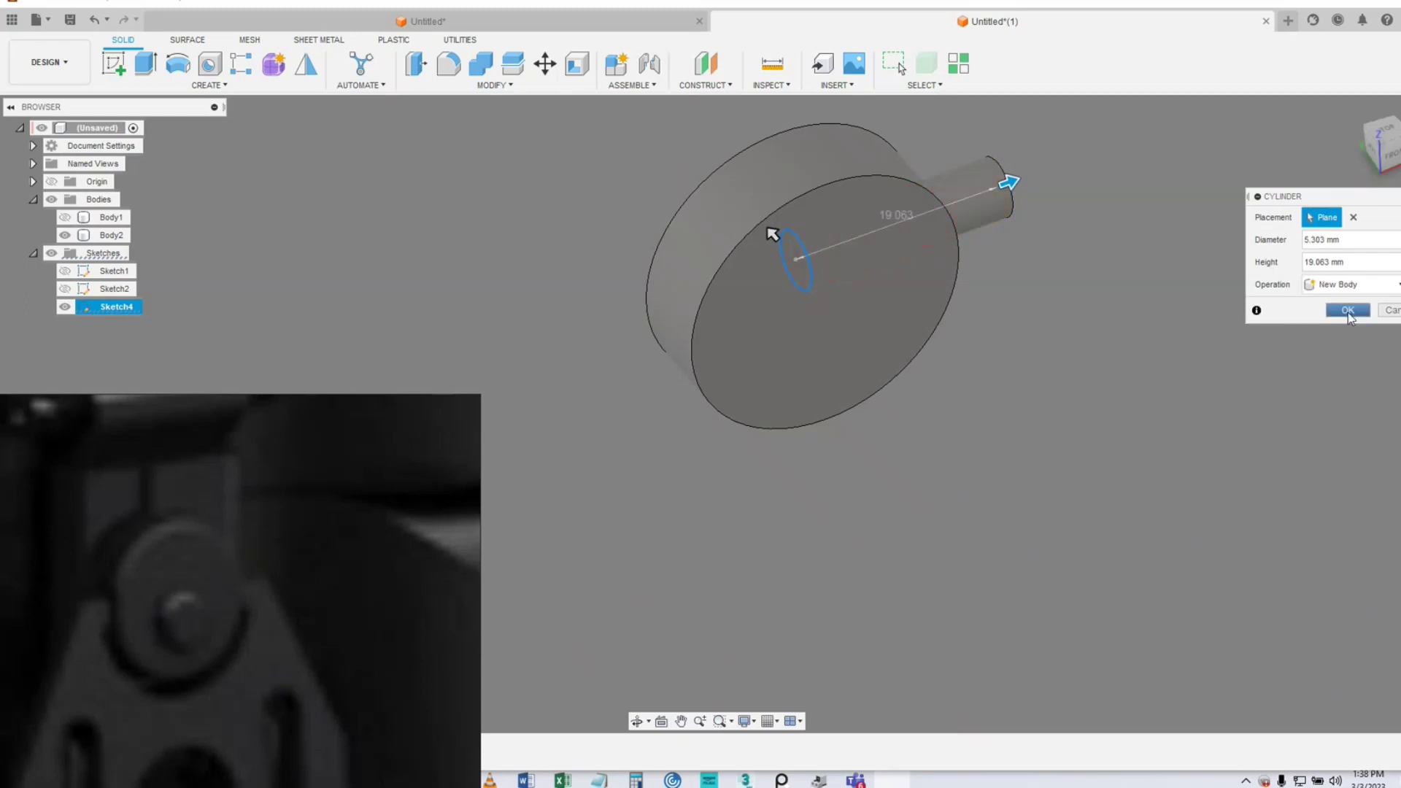
- Hide the disc, extend the pin's end face by about 23.4 mm with Press Pull, and show the disc again
{"action": "left_click", "coordinate": [65, 235]}
{"action": "left_click", "coordinate": [795, 261]}
{"action": "right_click", "coordinate": [795, 261]}
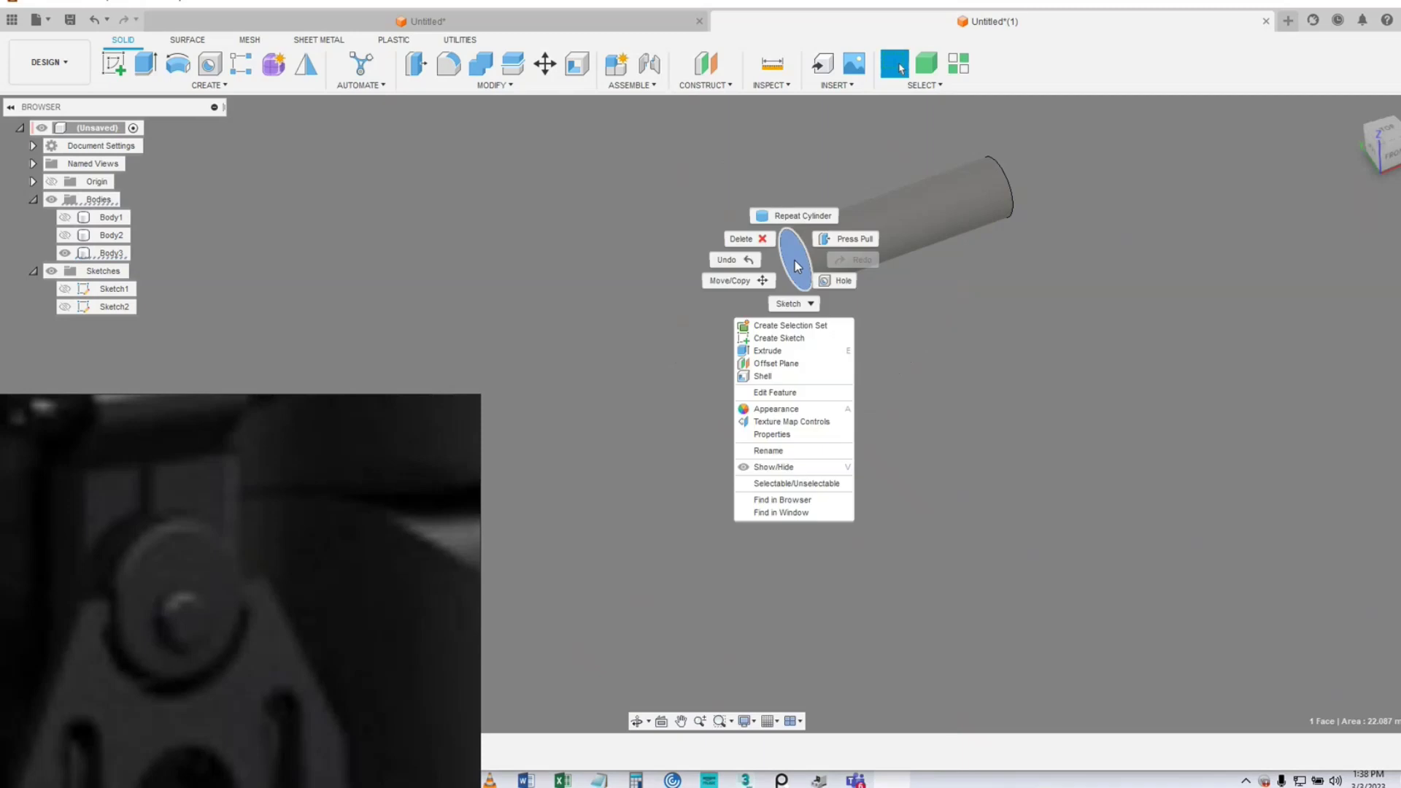
{"action": "left_click", "coordinate": [845, 241]}
{"action": "left_click_drag", "start_coordinate": [785, 272], "coordinate": [78, 247]}
{"action": "left_click", "coordinate": [65, 235]}
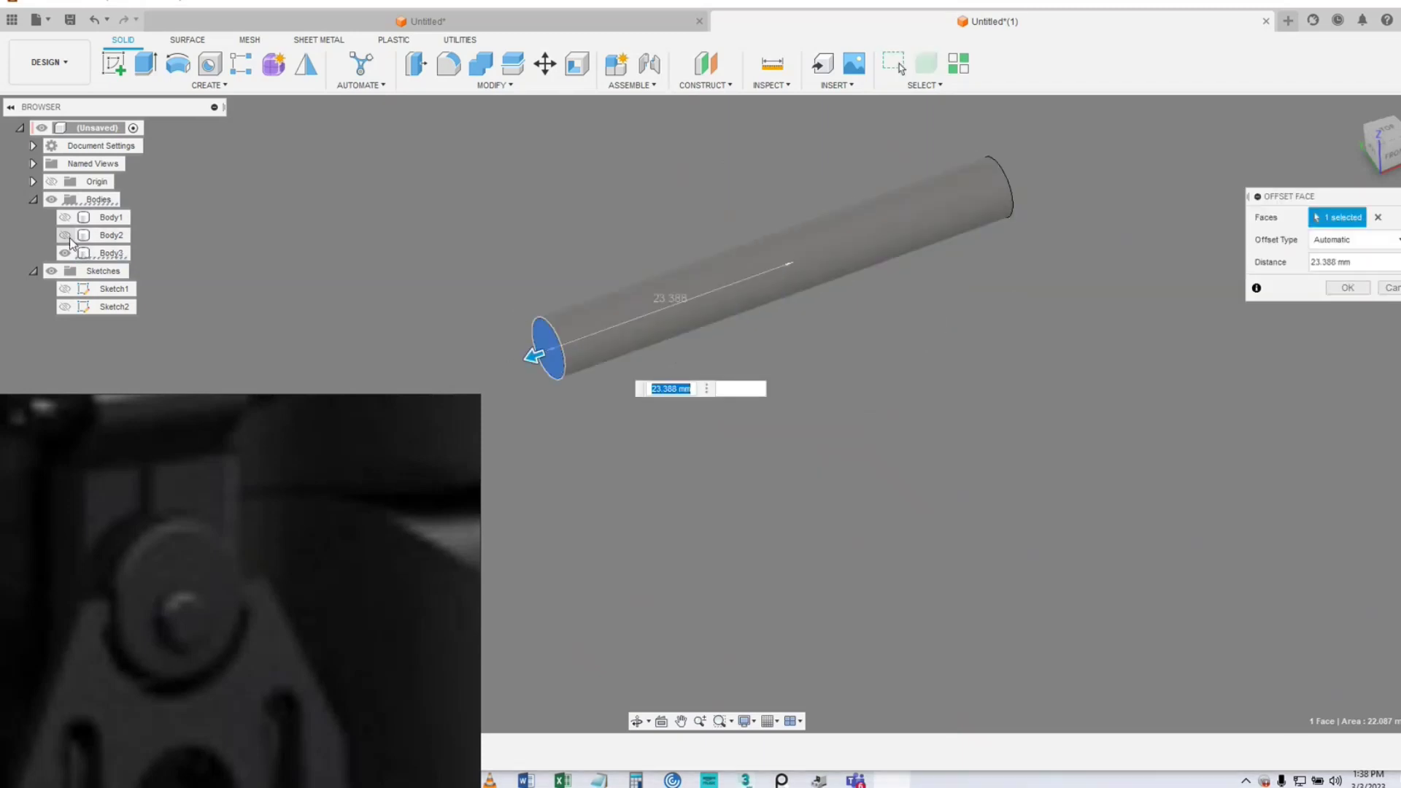
{"action": "left_click", "coordinate": [1348, 288]}
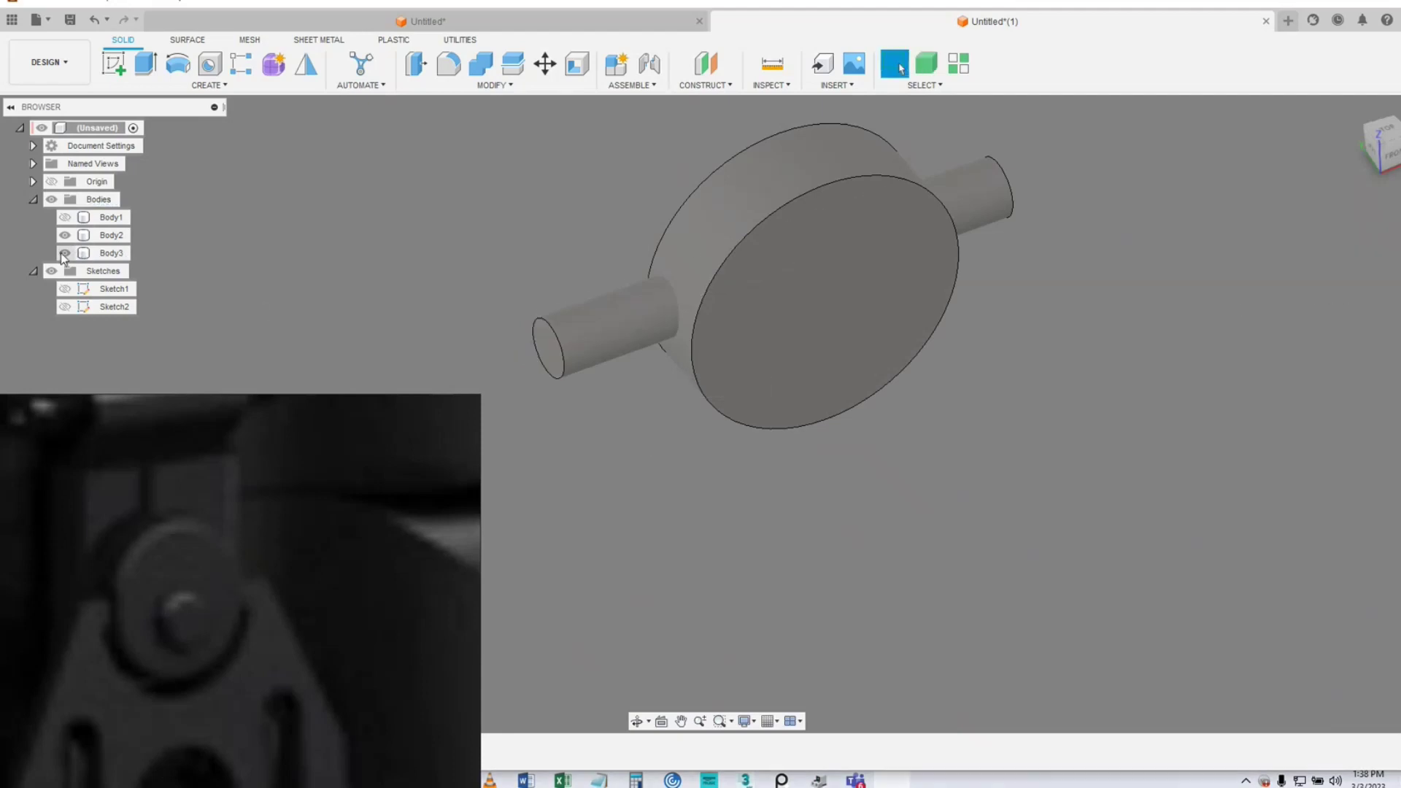
- Show the bracket body again together with the disc and the pin
{"action": "left_click", "coordinate": [62, 253]}
{"action": "left_click", "coordinate": [61, 253]}
{"action": "left_click", "coordinate": [65, 217]}
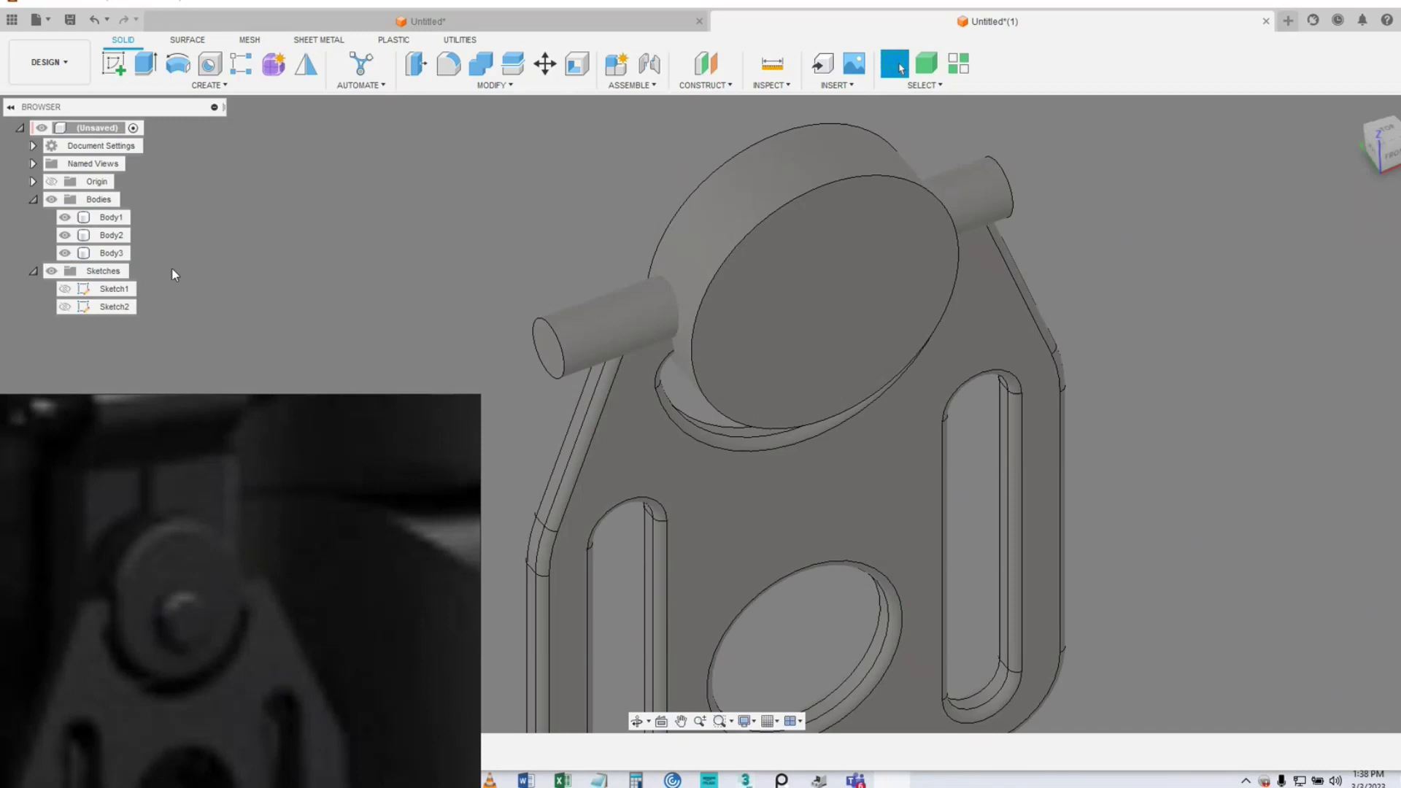
{"action": "left_click", "coordinate": [109, 217]}
{"action": "middle_click_drag", "start_coordinate": [730, 337], "coordinate": [807, 314], "text": "shift"}
{"action": "left_click", "coordinate": [398, 305]}
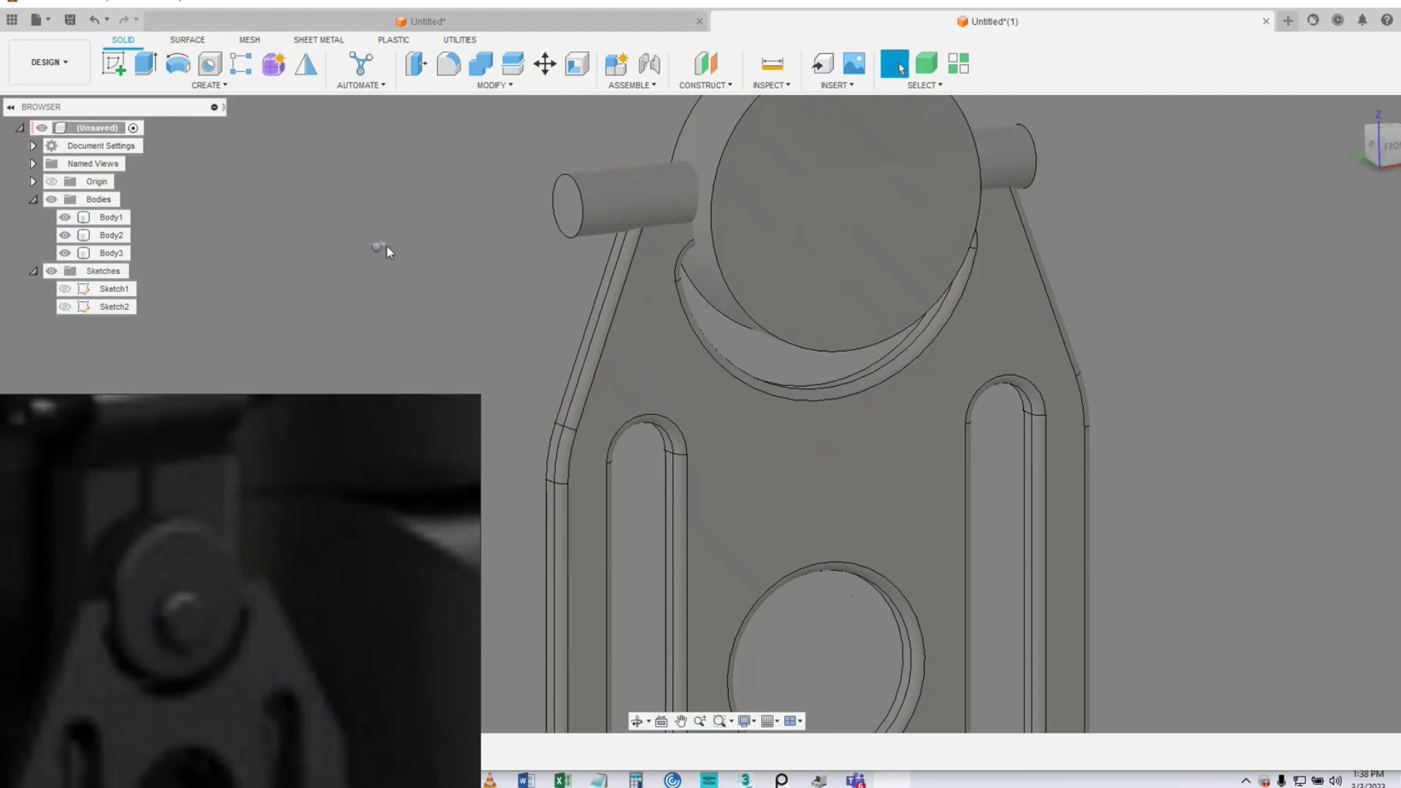
{"action": "right_click", "coordinate": [384, 261]}
{"action": "left_click", "coordinate": [686, 312]}
{"action": "middle_click_drag", "start_coordinate": [686, 312], "coordinate": [813, 386], "text": "shift"}
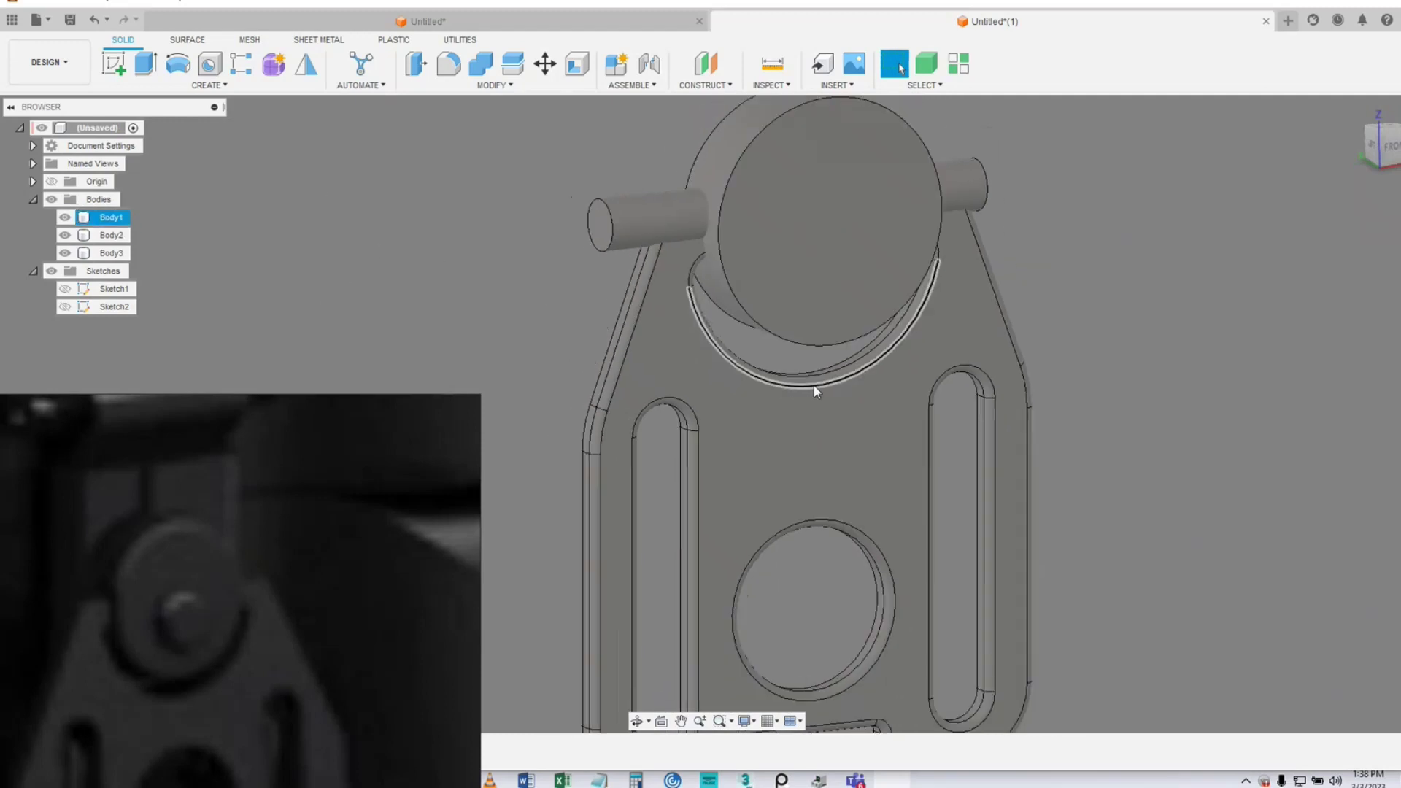
{"action": "scroll", "coordinate": [816, 394], "scroll_direction": "down", "scroll_amount": 4}
{"action": "left_click", "coordinate": [887, 164]}
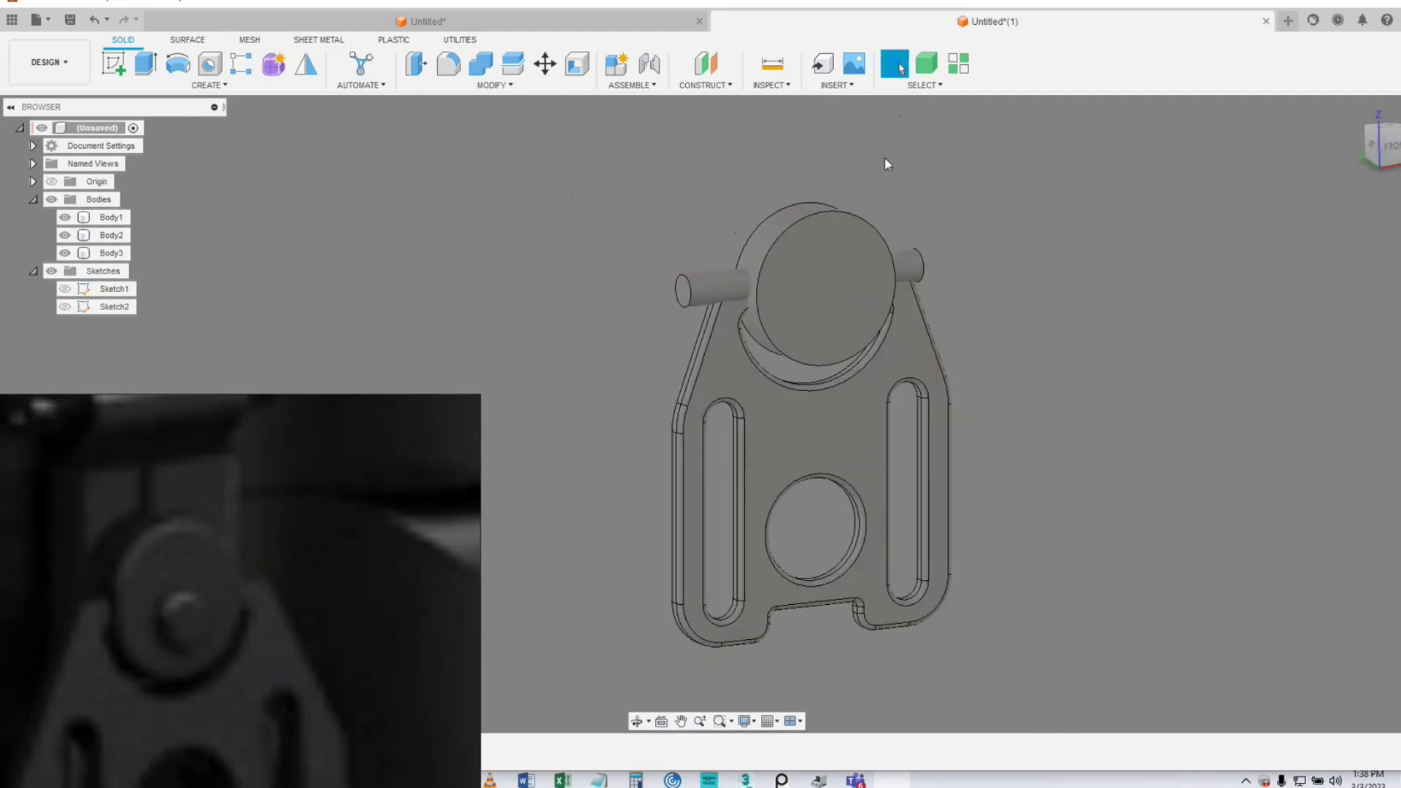
- Create a section analysis parallel to the disc's front face at a distance of -5.70 mm
{"action": "left_click", "coordinate": [770, 87]}
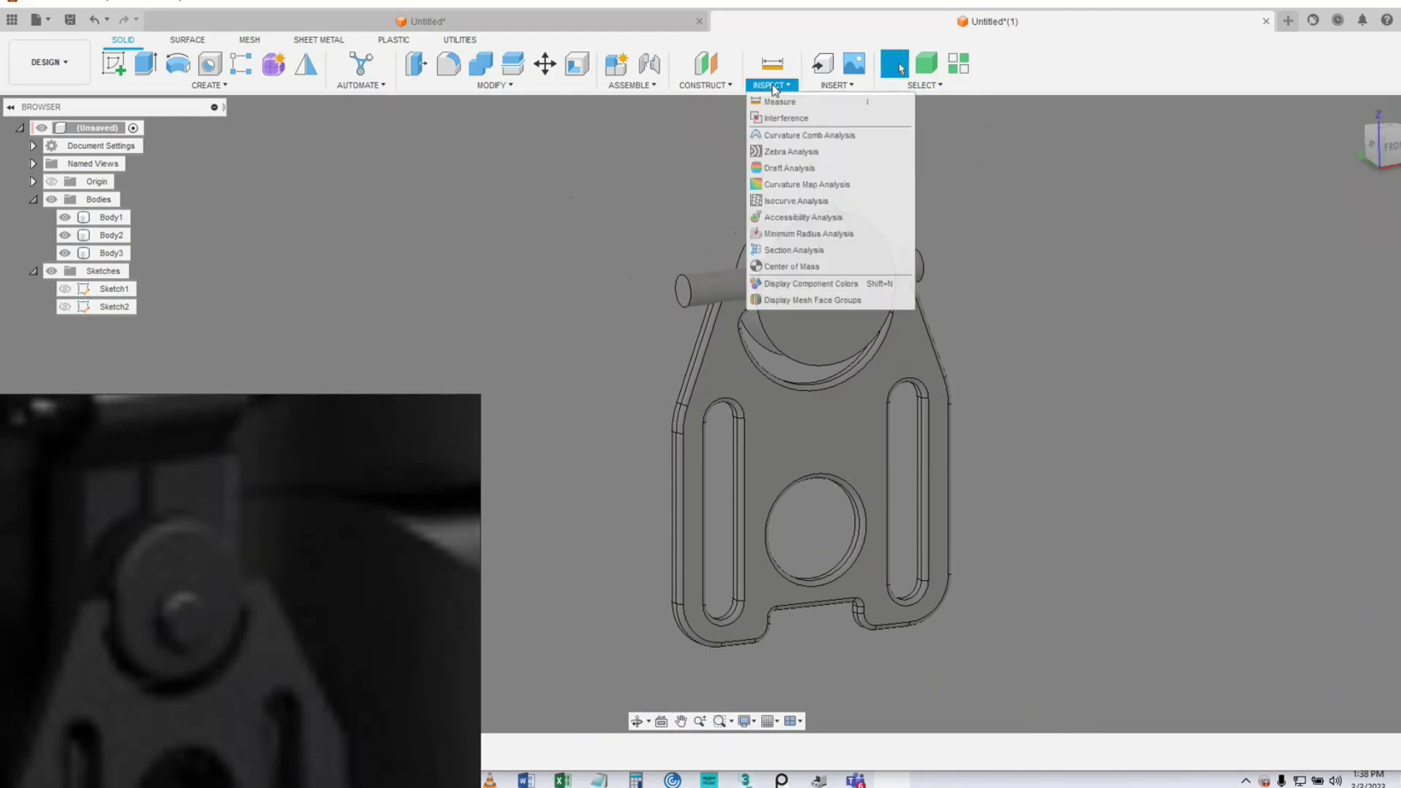
{"action": "left_click", "coordinate": [823, 252]}
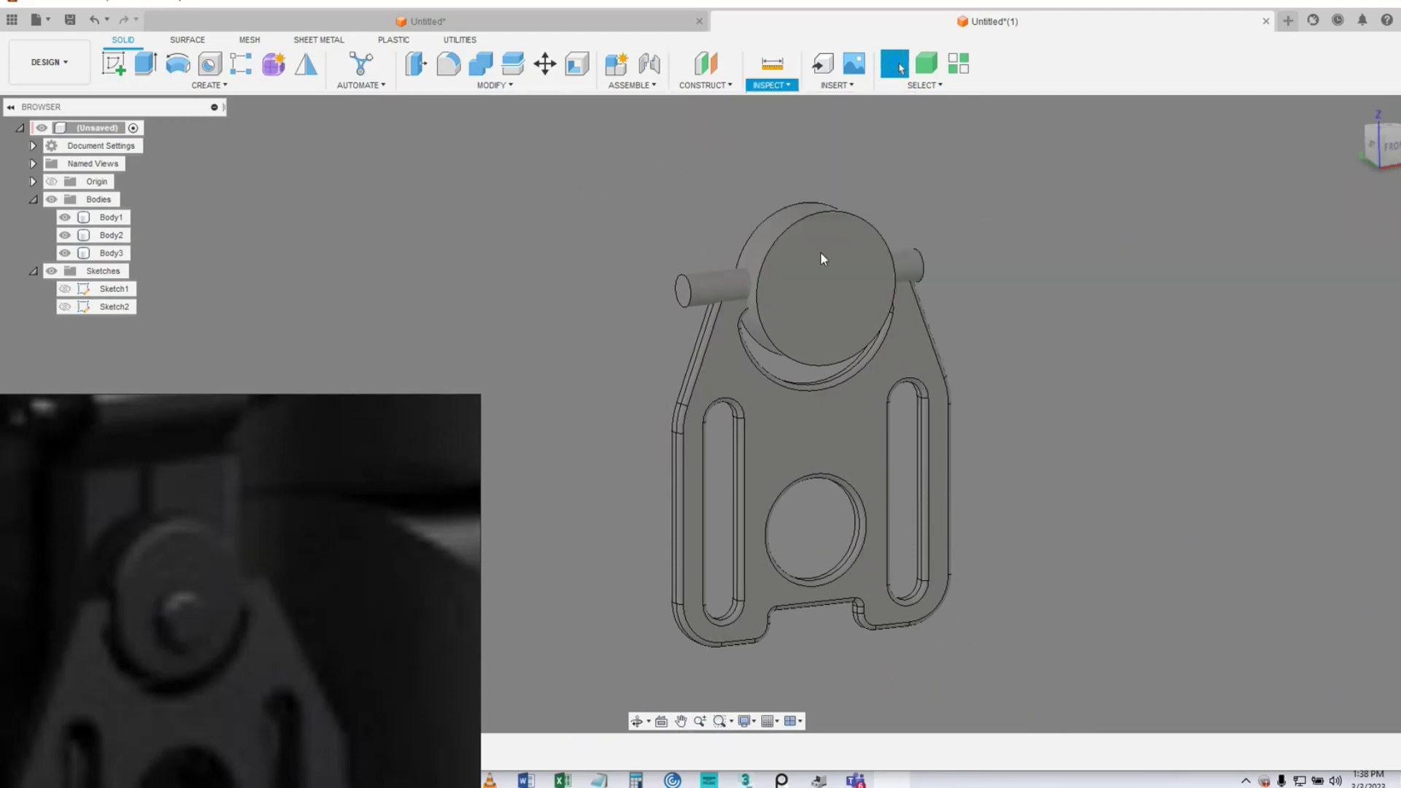
{"action": "left_click", "coordinate": [815, 358]}
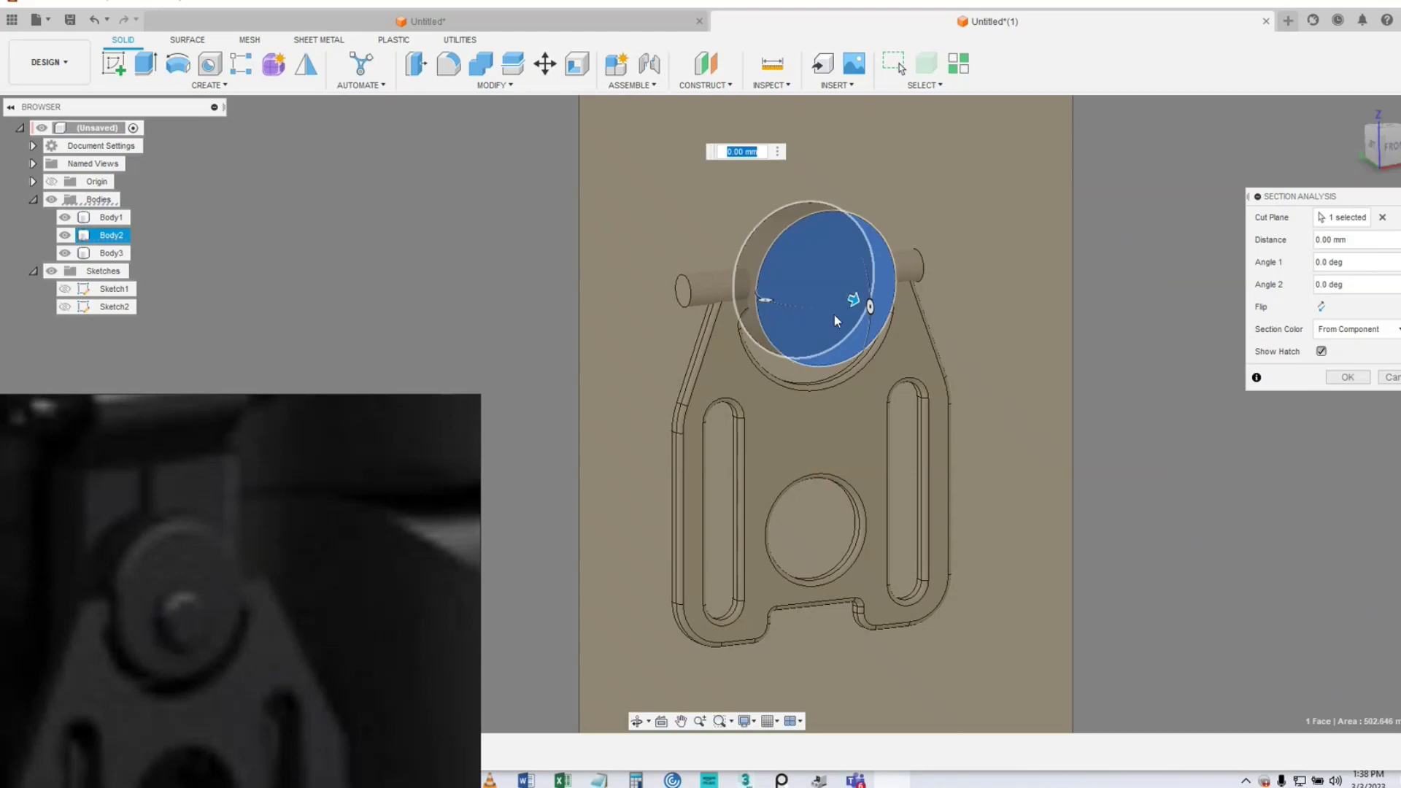
{"action": "left_click_drag", "start_coordinate": [854, 298], "coordinate": [837, 293]}
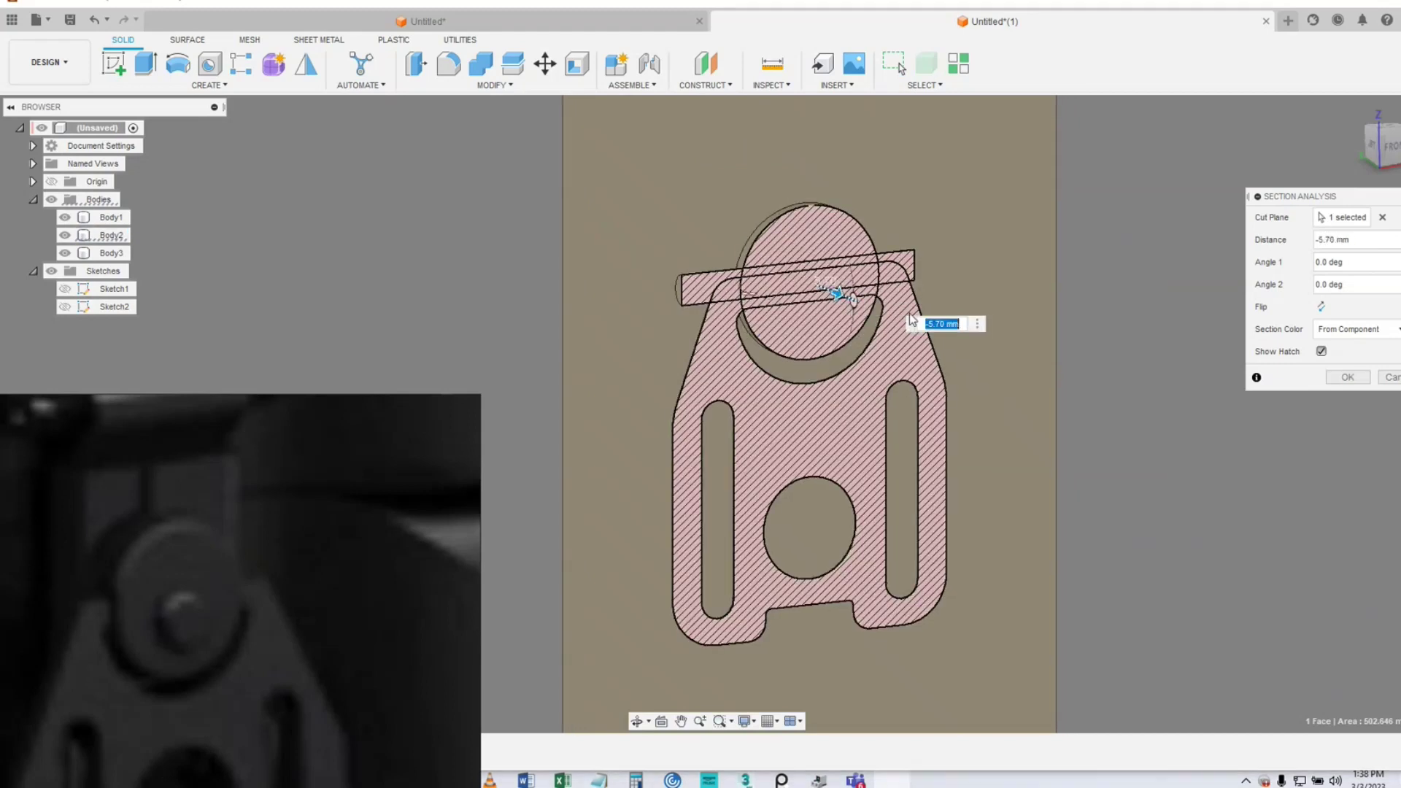
{"action": "left_click", "coordinate": [1333, 379]}
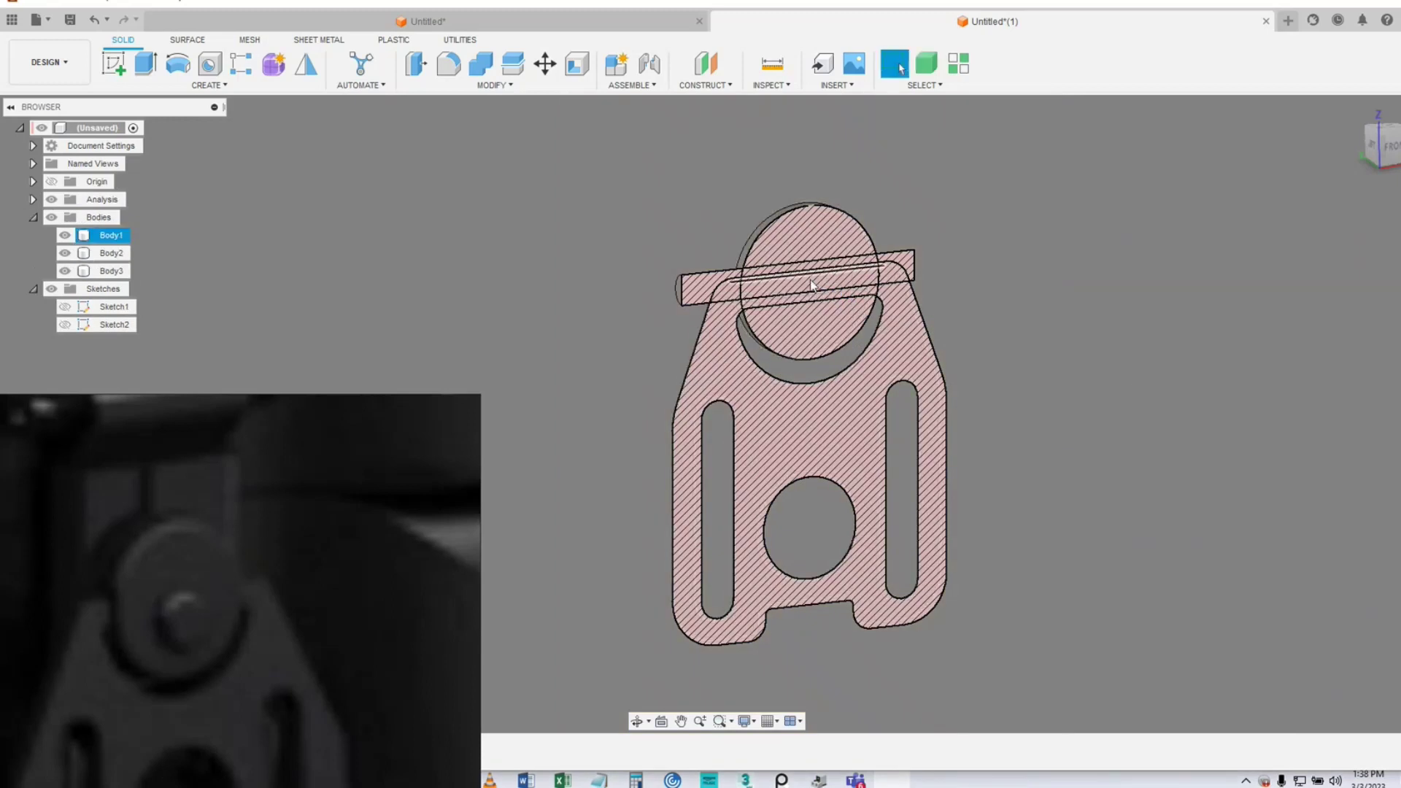
- Move the pin body about 1.55 mm downward along Z using a translate move
{"action": "scroll", "coordinate": [529, 341], "scroll_direction": "up", "scroll_amount": 5}
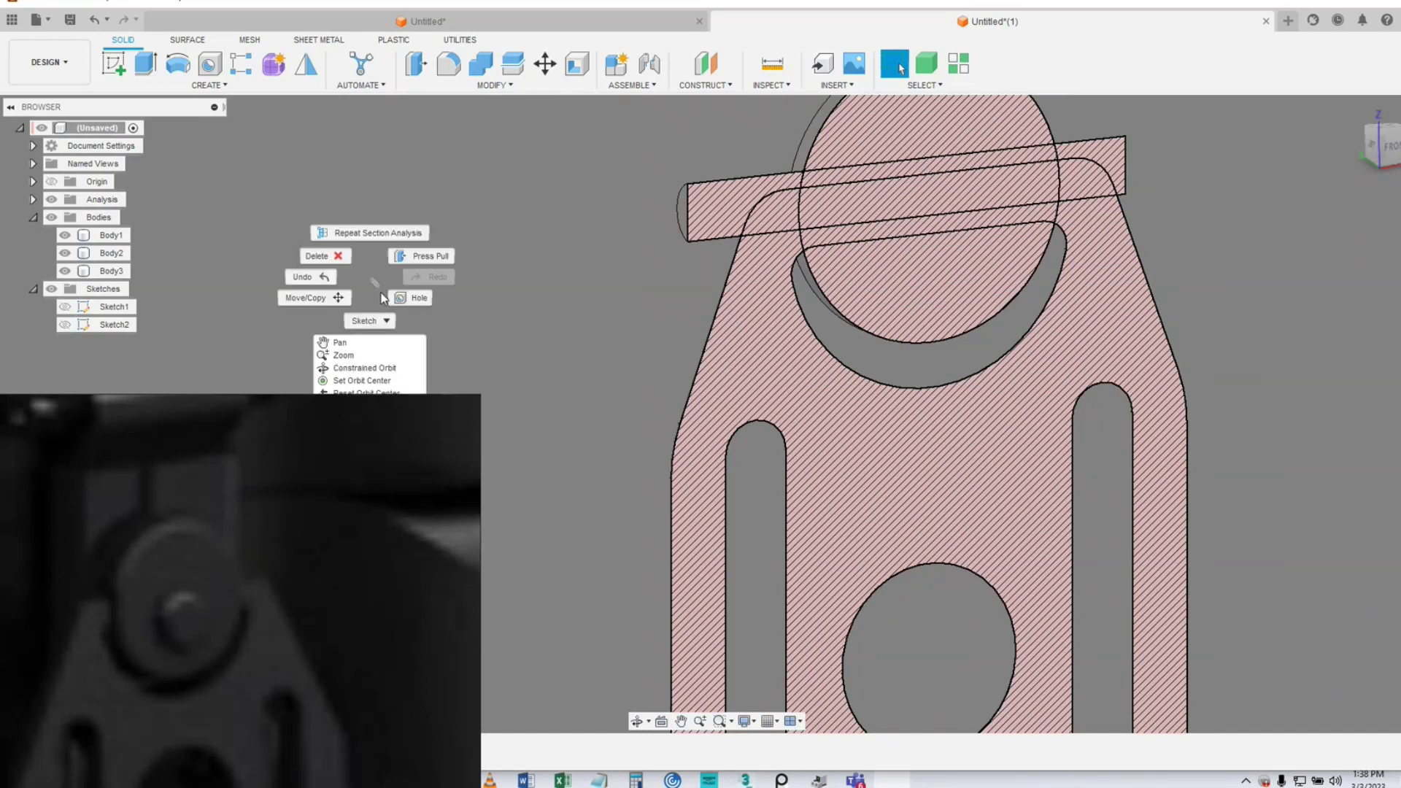
{"action": "left_click", "coordinate": [331, 304]}
{"action": "middle_click_drag", "start_coordinate": [584, 301], "coordinate": [704, 278], "text": "shift"}
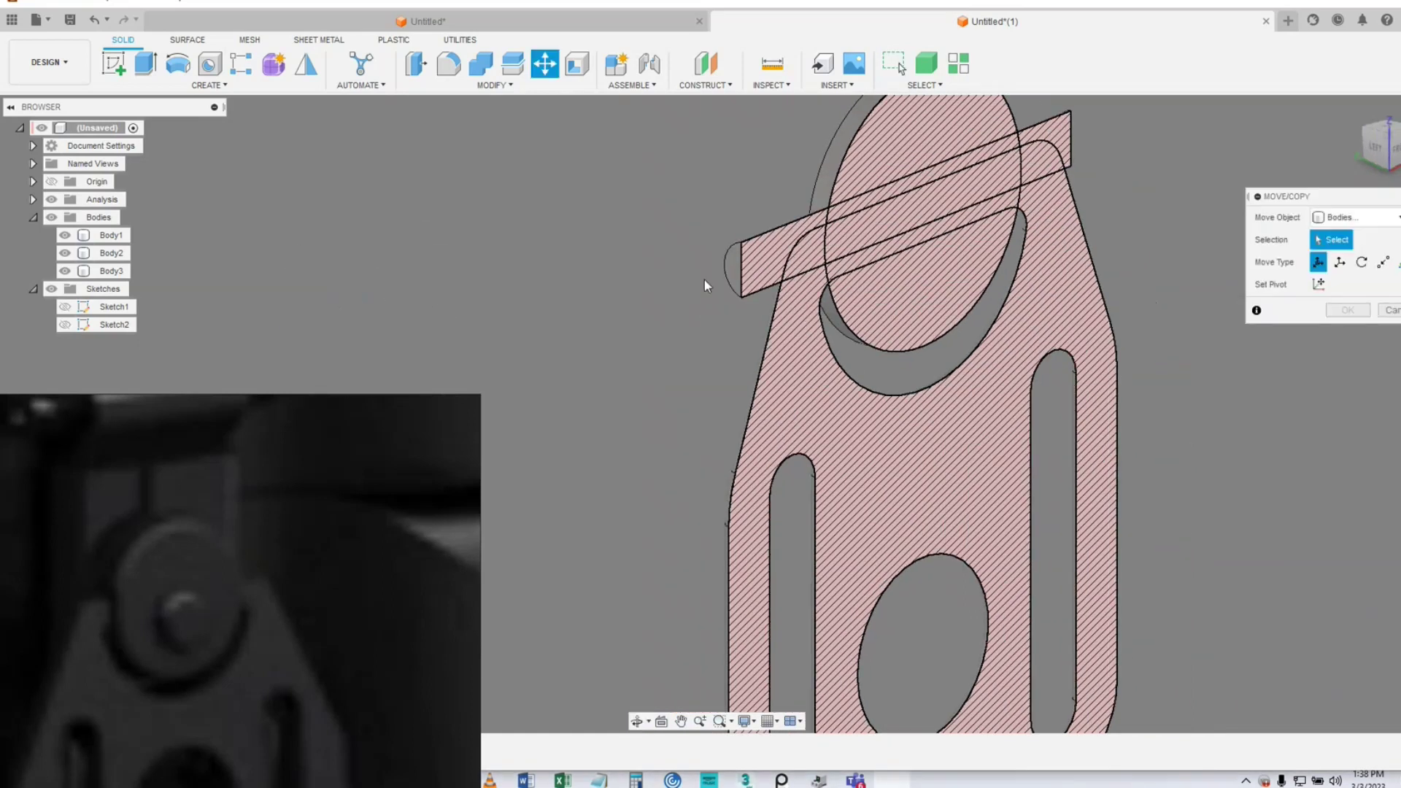
{"action": "left_click", "coordinate": [759, 264]}
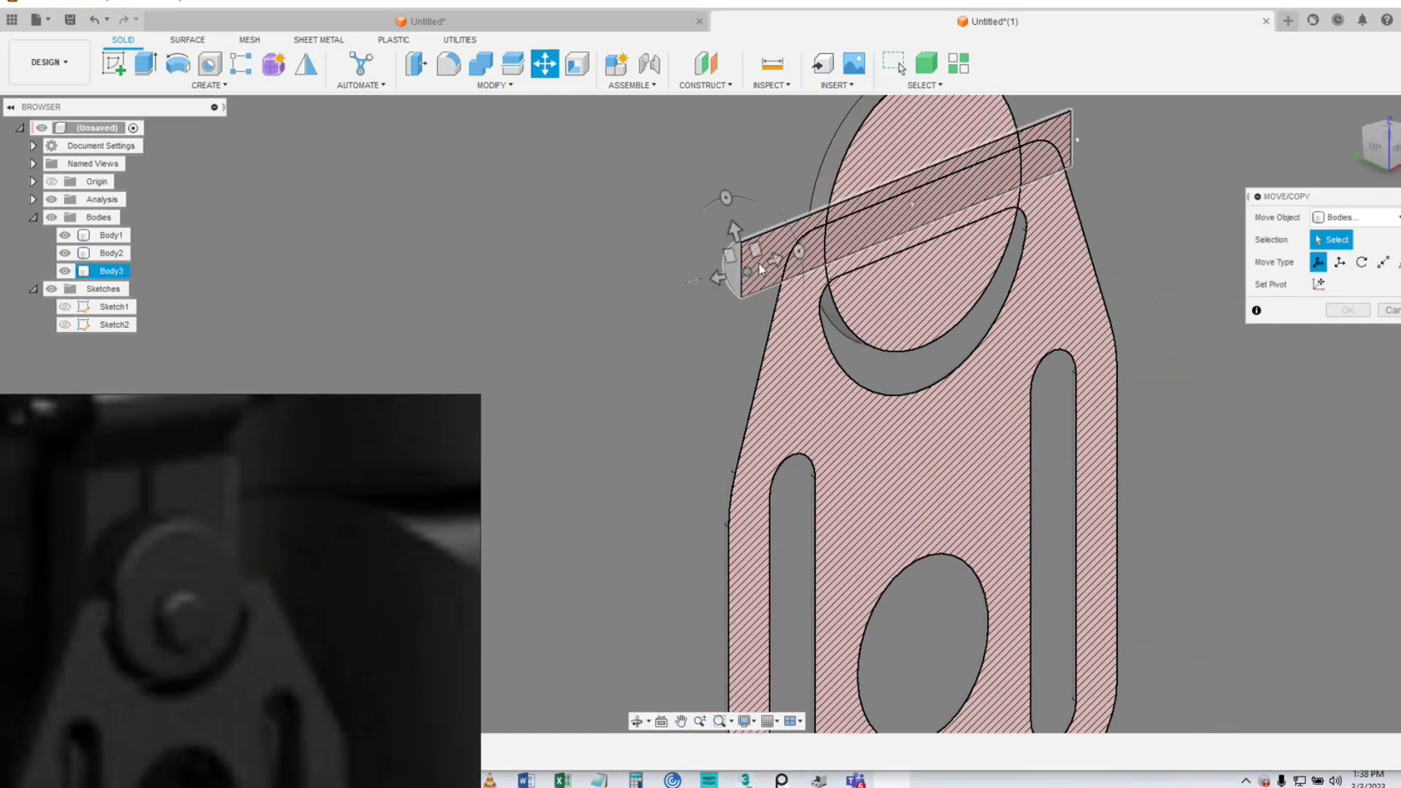
{"action": "left_click", "coordinate": [1340, 262]}
{"action": "middle_click_drag", "start_coordinate": [773, 358], "coordinate": [717, 320], "text": "shift"}
{"action": "left_click_drag", "start_coordinate": [976, 217], "coordinate": [975, 236]}
{"action": "middle_click_drag", "start_coordinate": [576, 376], "coordinate": [628, 405], "text": "shift"}
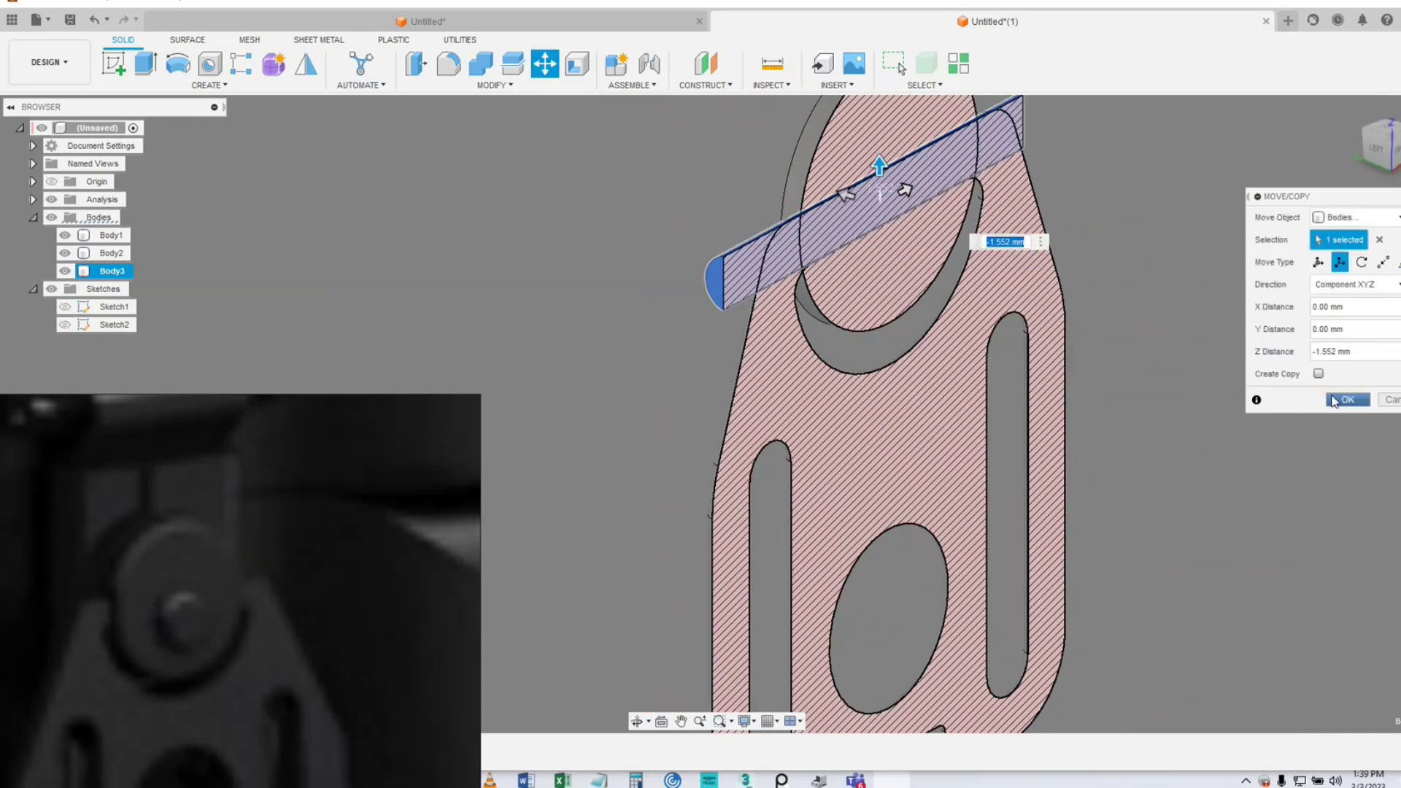
{"action": "left_click", "coordinate": [1338, 400]}
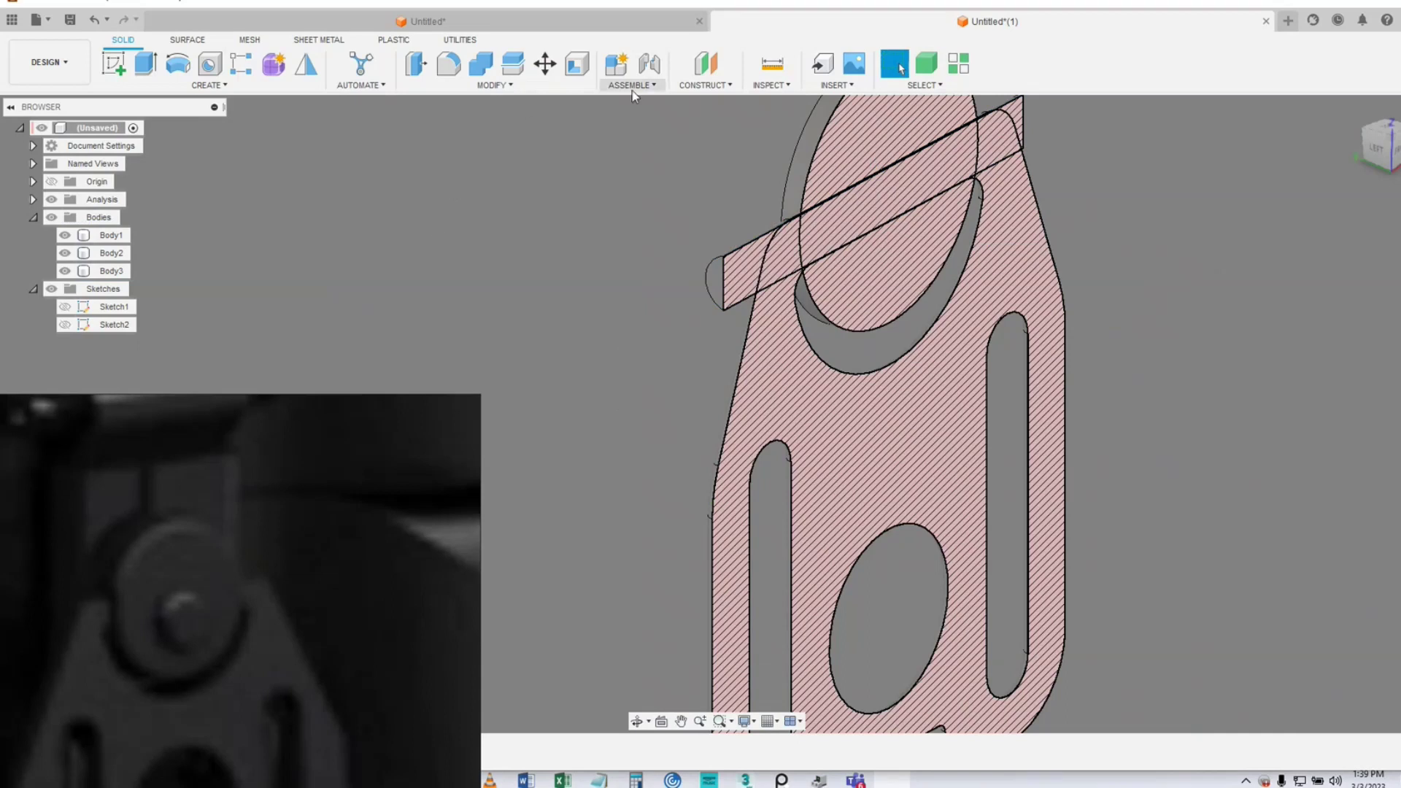
- Thicken the pin by offsetting its cylindrical face outward by about 0.6 mm
{"action": "left_click", "coordinate": [525, 87]}
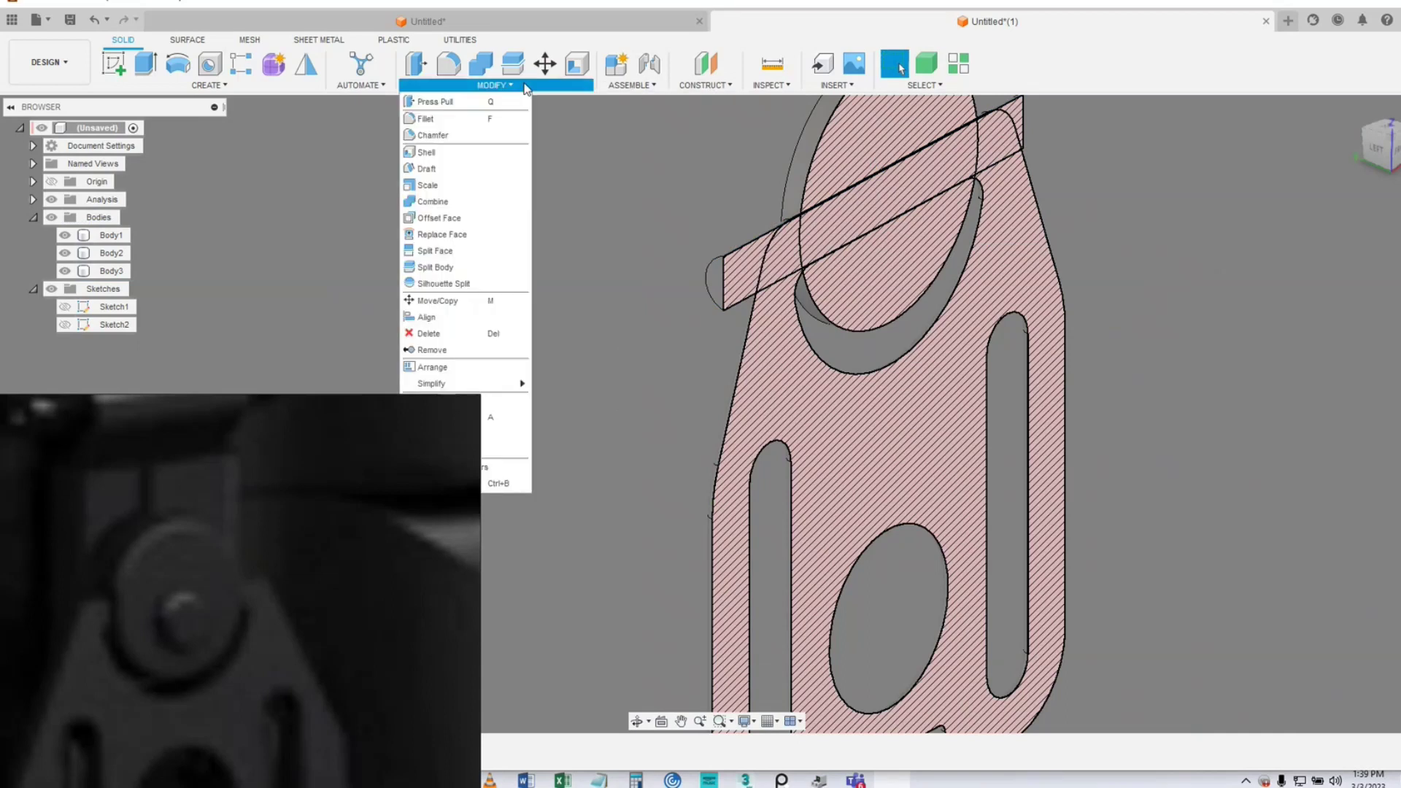
{"action": "left_click", "coordinate": [452, 218]}
{"action": "middle_click_drag", "start_coordinate": [586, 315], "coordinate": [891, 360], "text": "shift"}
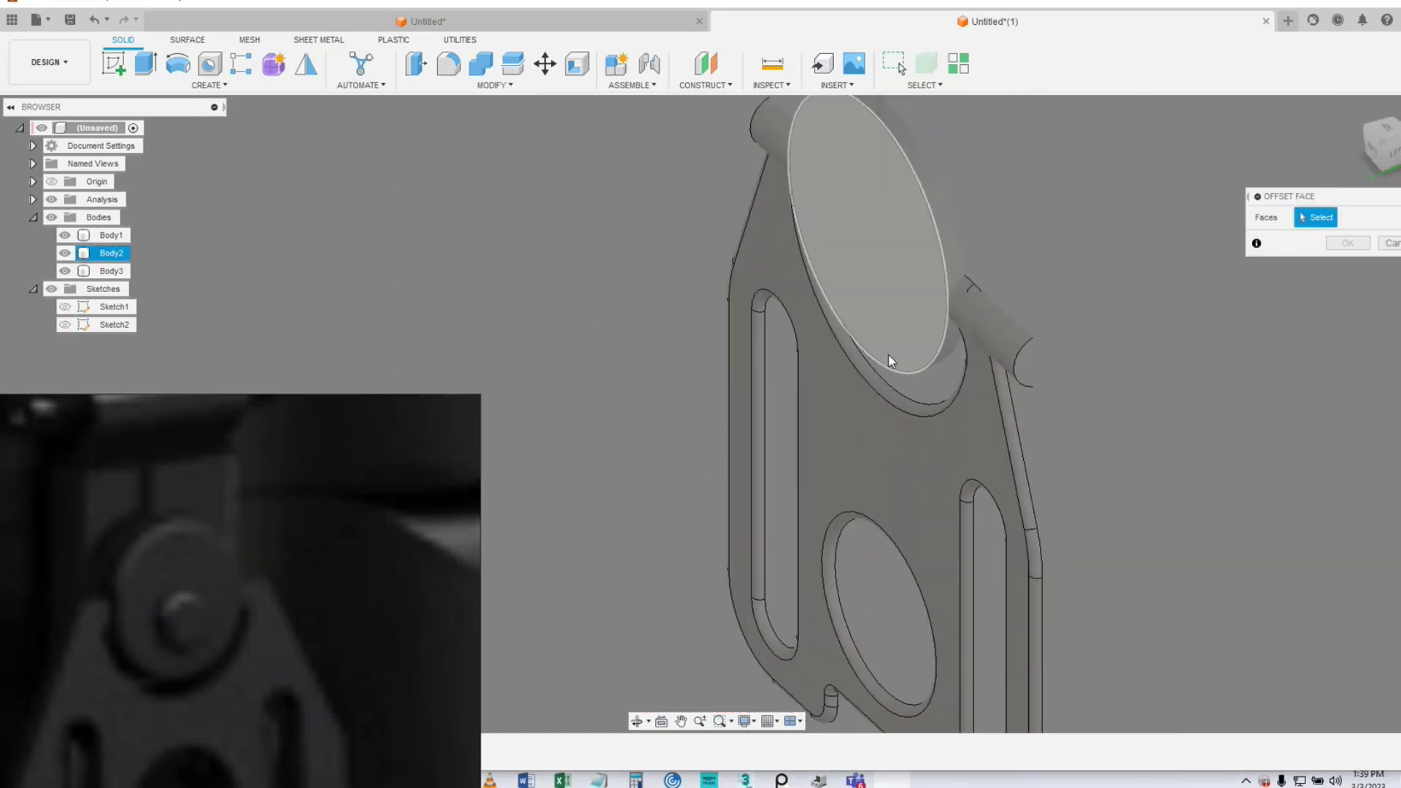
{"action": "left_click", "coordinate": [986, 333]}
{"action": "middle_click_drag", "start_coordinate": [985, 333], "coordinate": [883, 345], "text": "shift"}
{"action": "left_click_drag", "start_coordinate": [883, 344], "coordinate": [892, 332]}
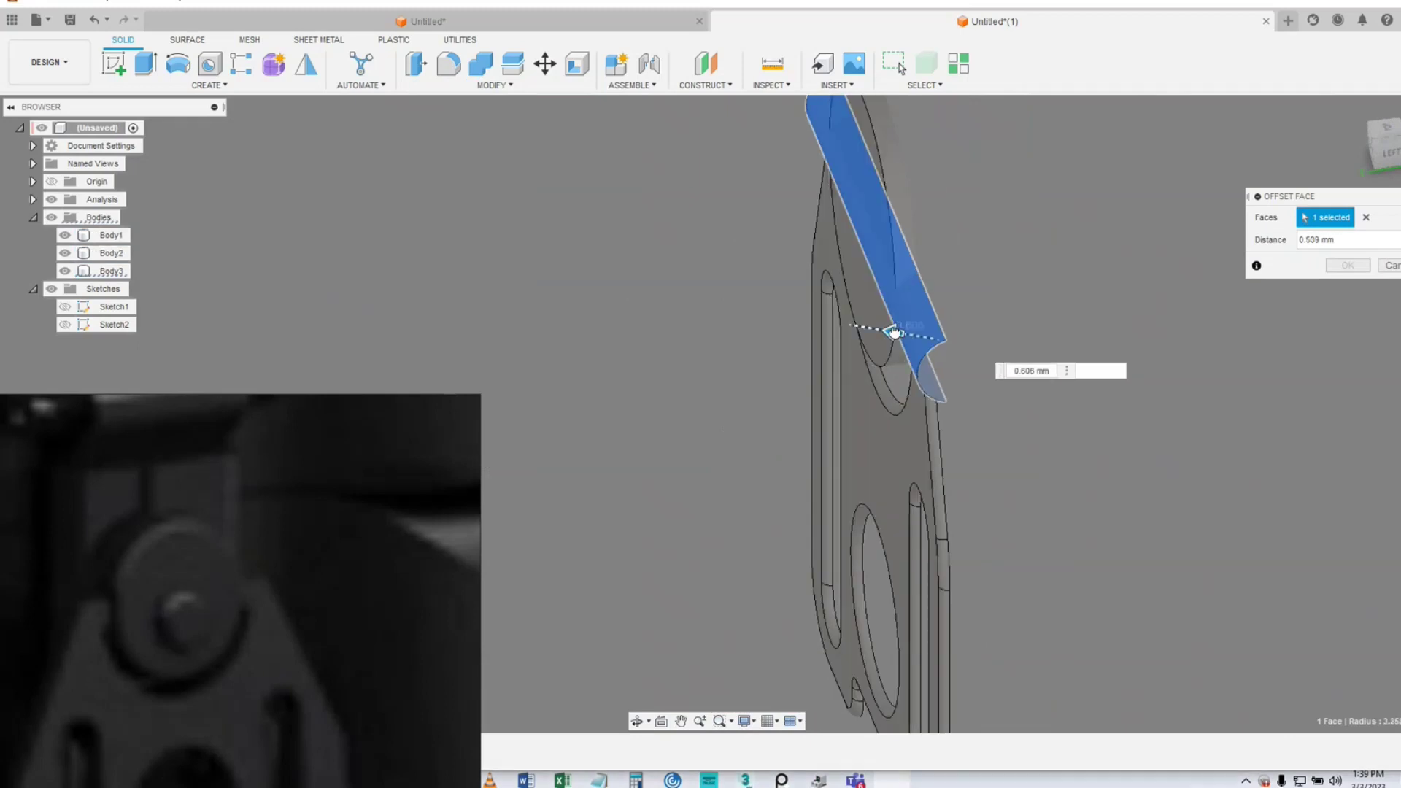
{"action": "mouse_move", "coordinate": [1013, 430]}
{"action": "middle_mouse_down", "text": "shift"}
{"action": "mouse_move", "coordinate": [994, 412]}
{"action": "mouse_move", "coordinate": [747, 370]}
{"action": "middle_mouse_up", "text": "shift"}
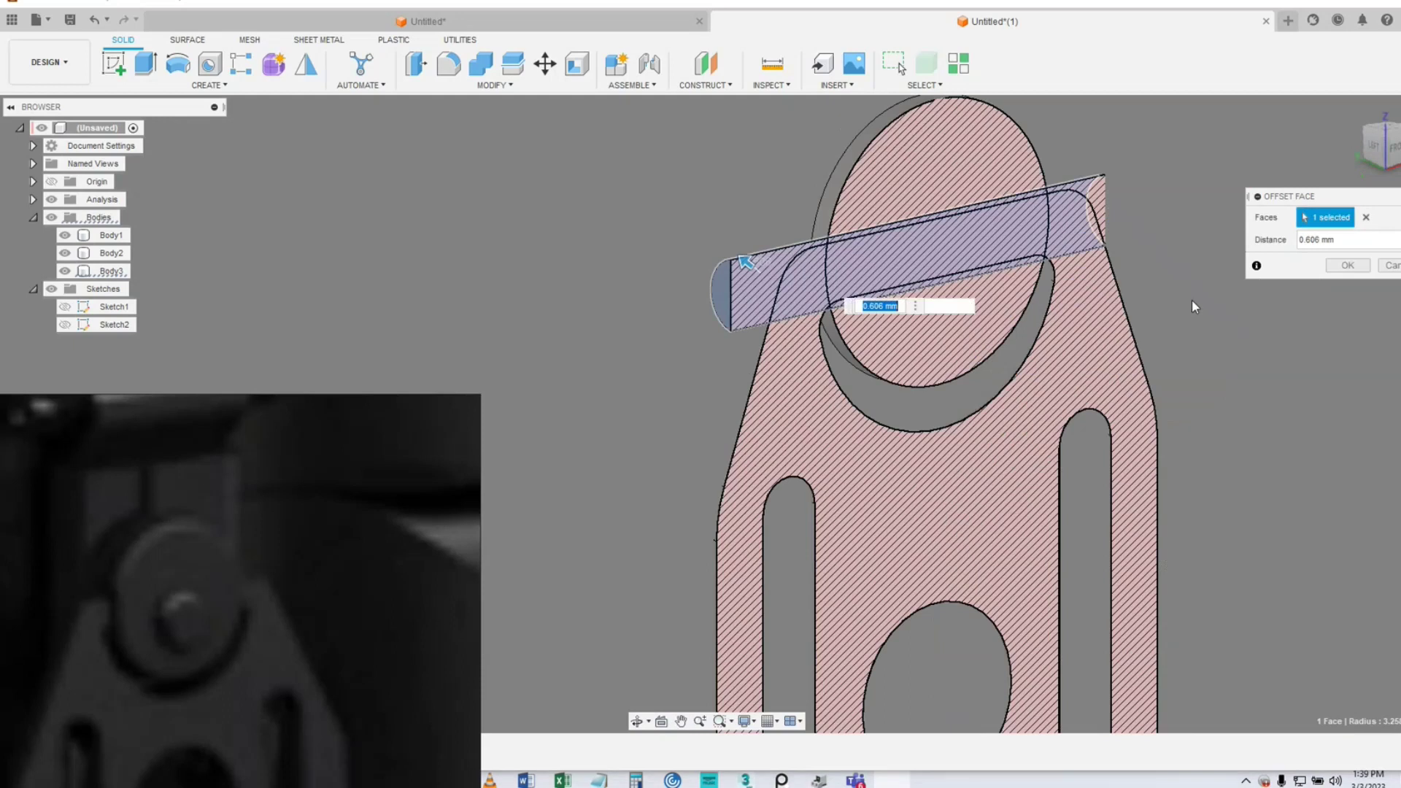
{"action": "left_click", "coordinate": [1349, 265]}
- Offset the disc's front face outward by about 1.1 mm with Press Pull
{"action": "scroll", "coordinate": [576, 409], "scroll_direction": "down", "scroll_amount": 1}
{"action": "middle_click_drag", "start_coordinate": [576, 393], "coordinate": [690, 387], "text": "shift"}
{"action": "left_click", "coordinate": [881, 207]}
{"action": "right_click", "coordinate": [880, 209]}
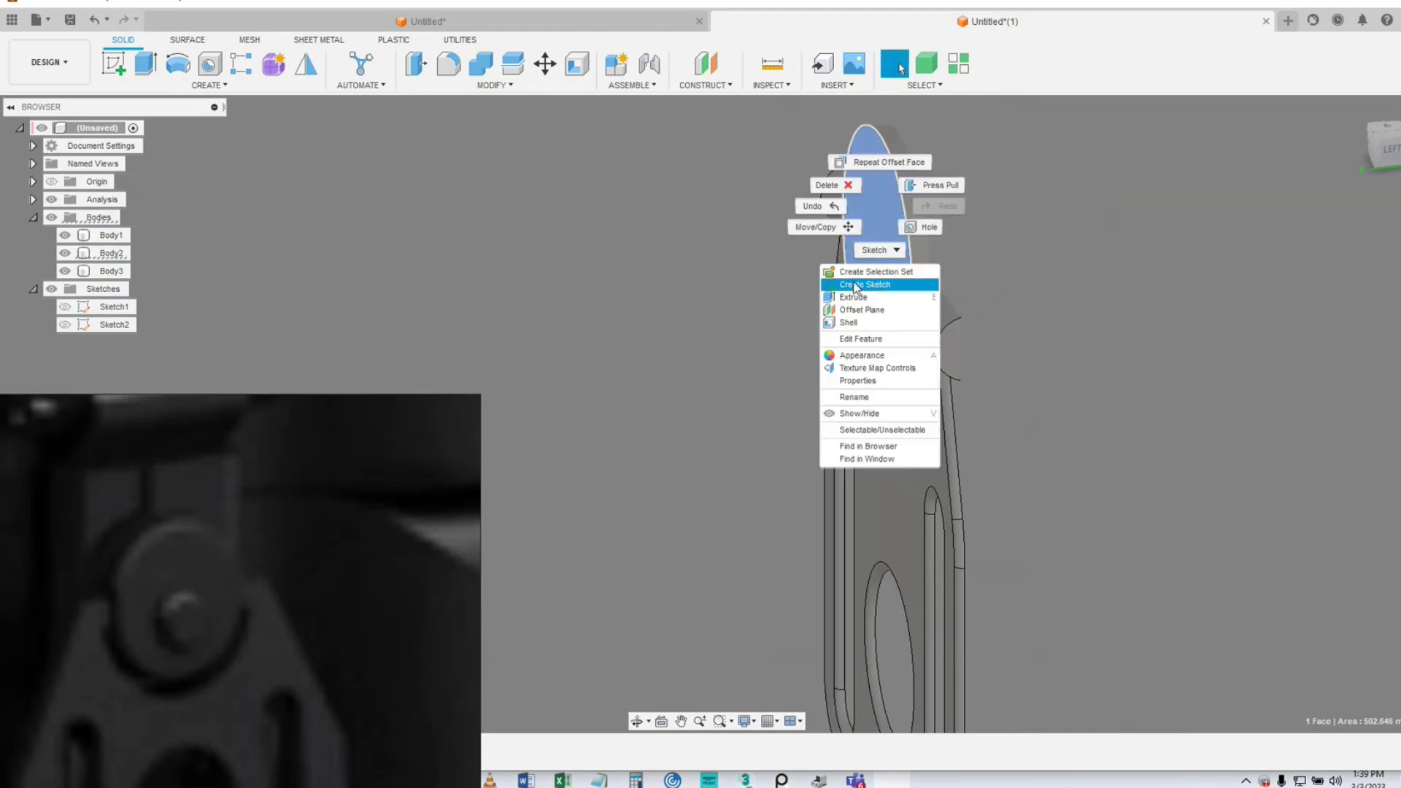
{"action": "left_click", "coordinate": [935, 191]}
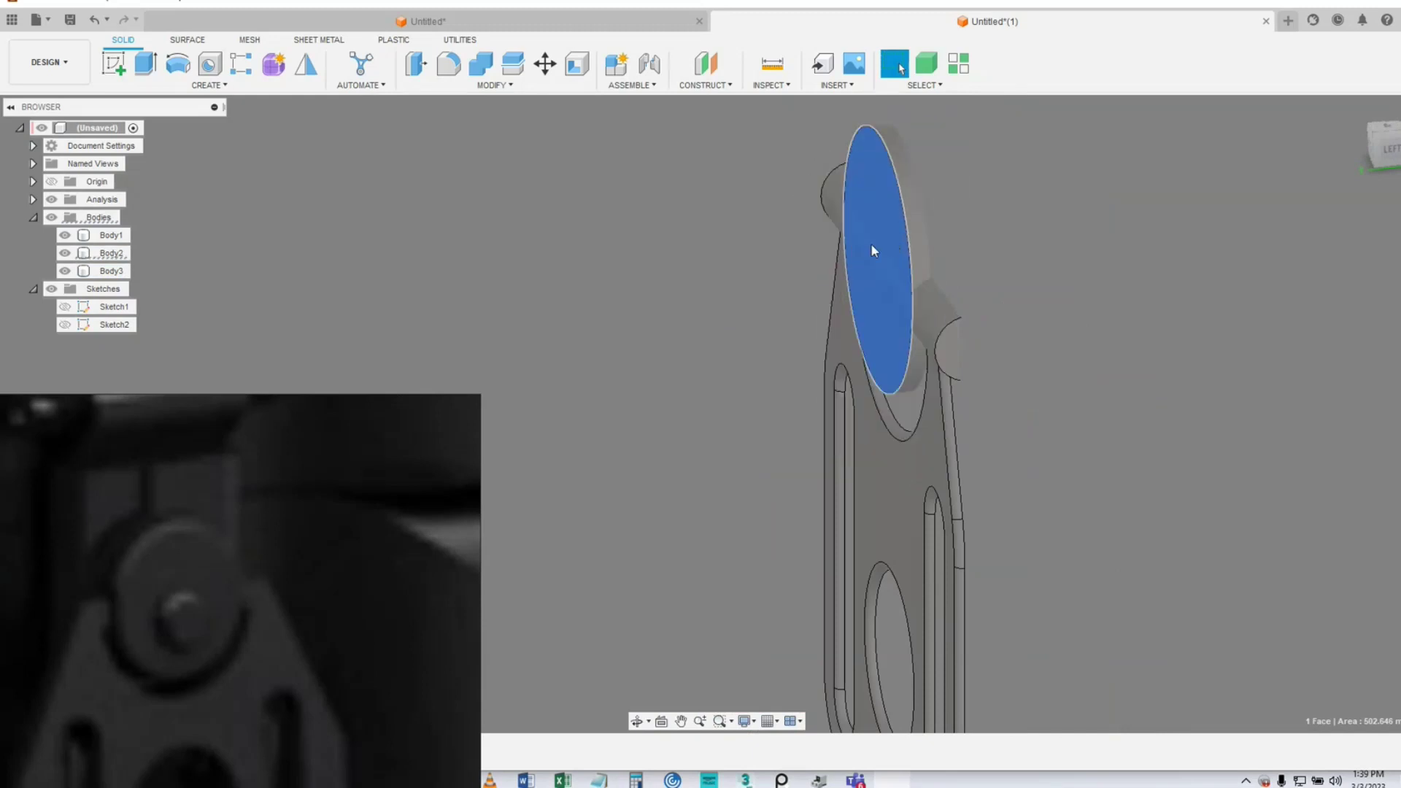
{"action": "left_click_drag", "start_coordinate": [867, 208], "coordinate": [853, 212]}
{"action": "middle_click_drag", "start_coordinate": [1023, 410], "coordinate": [954, 406], "text": "shift"}
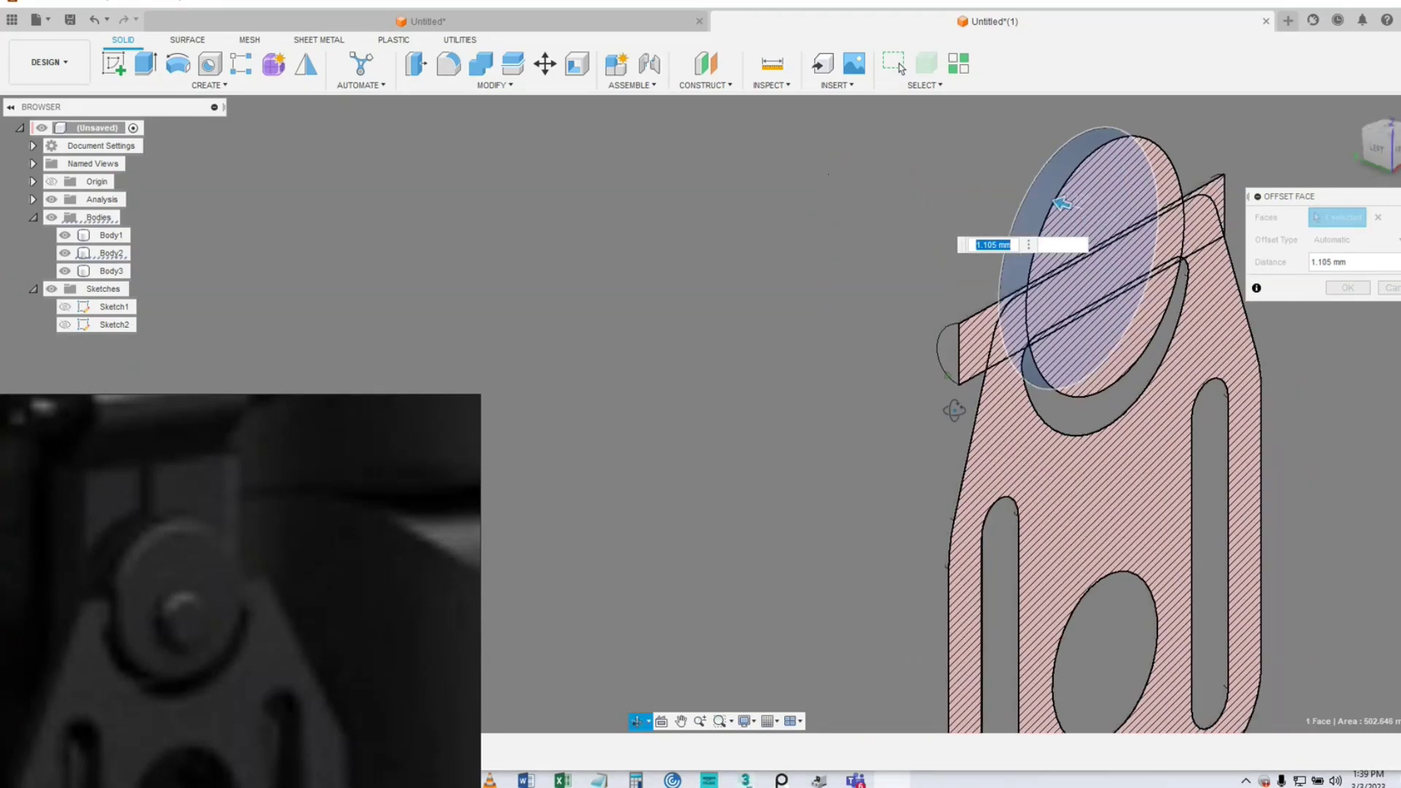
- Hide the section analysis, pull the disc face's offset slightly further outward and accept it
{"action": "left_click", "coordinate": [51, 199]}
{"action": "mouse_move", "coordinate": [679, 448]}
{"action": "middle_mouse_down"}
{"action": "mouse_move", "coordinate": [486, 390]}
{"action": "mouse_move", "coordinate": [567, 387]}
{"action": "mouse_move", "coordinate": [610, 353]}
{"action": "middle_mouse_up"}
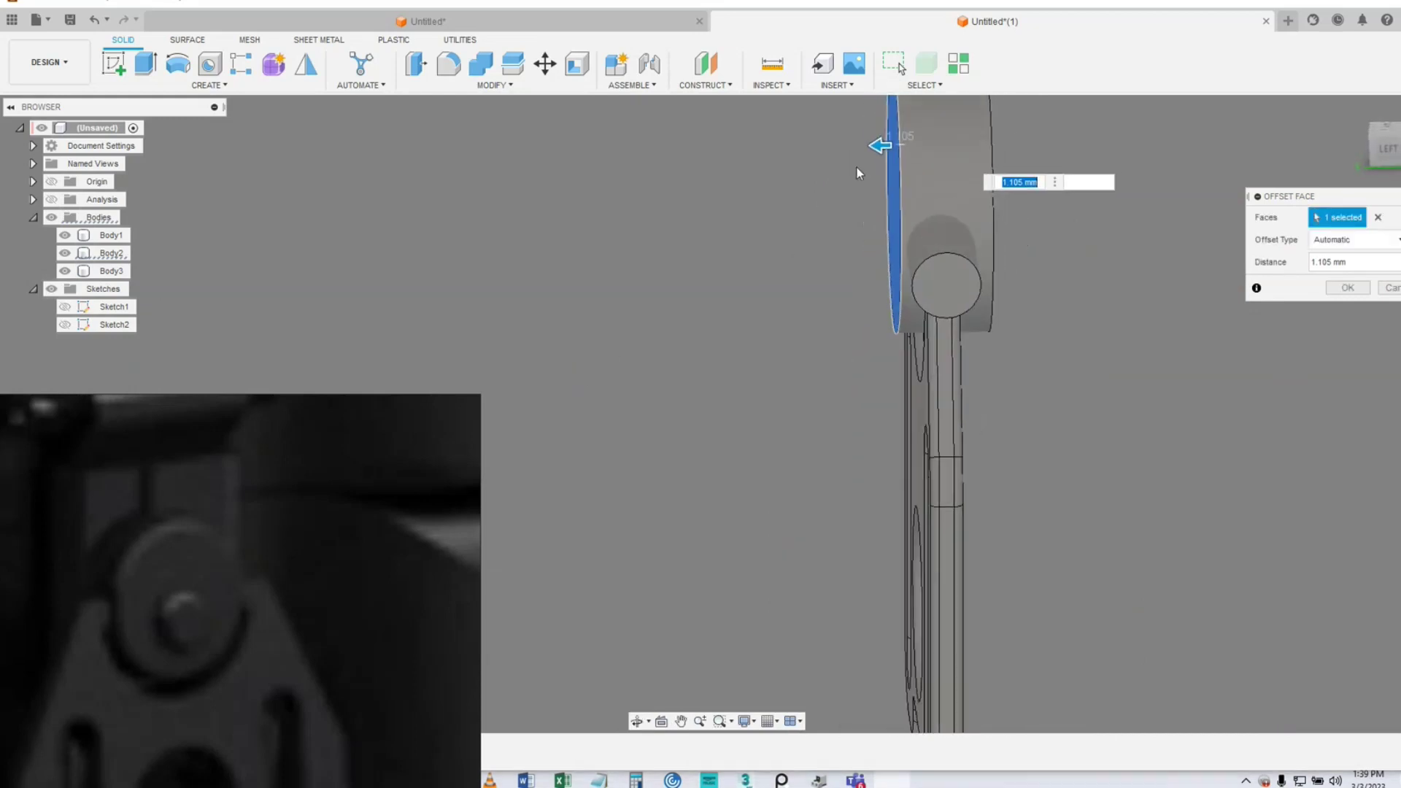
{"action": "left_click_drag", "start_coordinate": [877, 146], "coordinate": [872, 145]}
{"action": "middle_click_drag", "start_coordinate": [1042, 334], "coordinate": [983, 352], "text": "shift"}
{"action": "key", "text": "Return"}
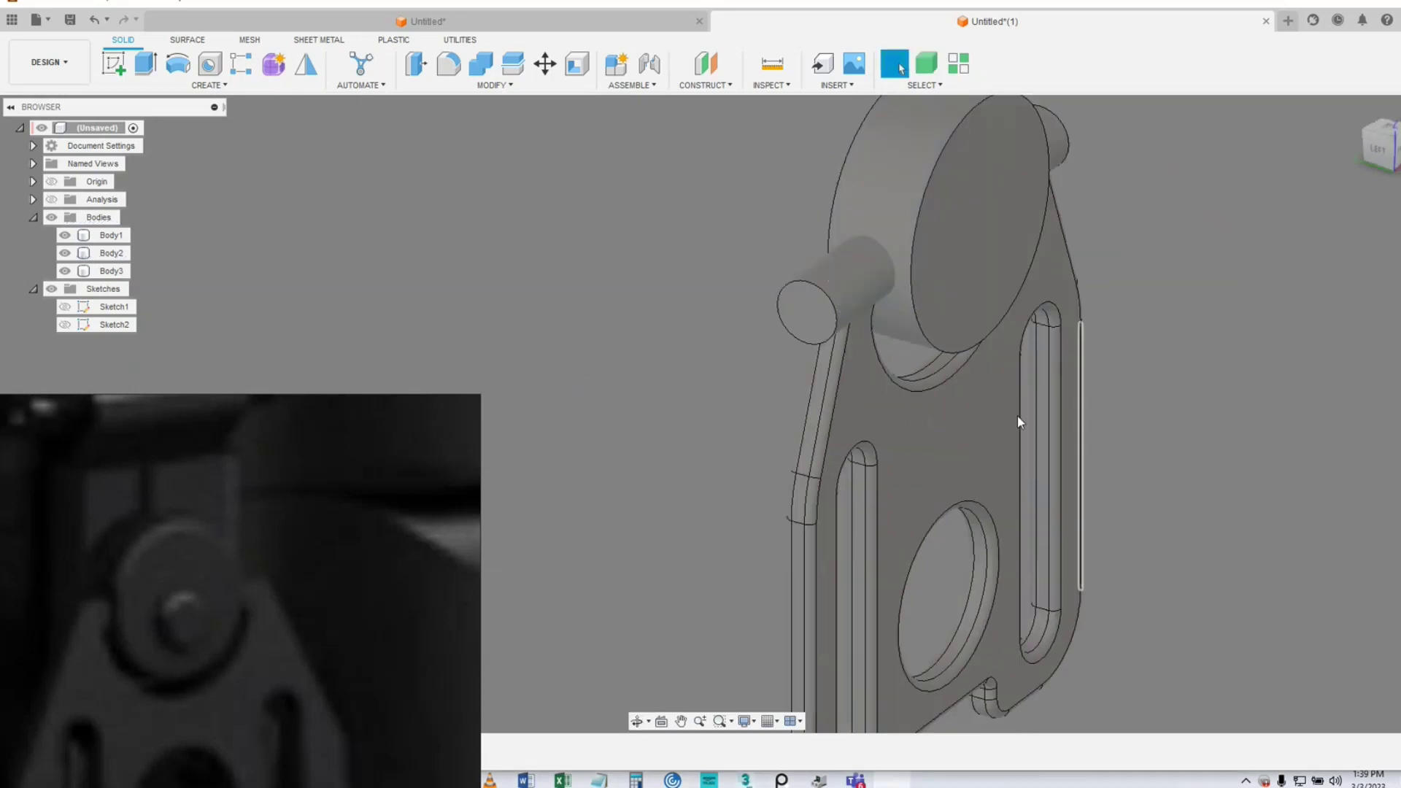
- Hide the bracket body so that only the disc and the pin are displayed
{"action": "middle_click_drag", "start_coordinate": [740, 443], "coordinate": [638, 297], "text": "shift"}
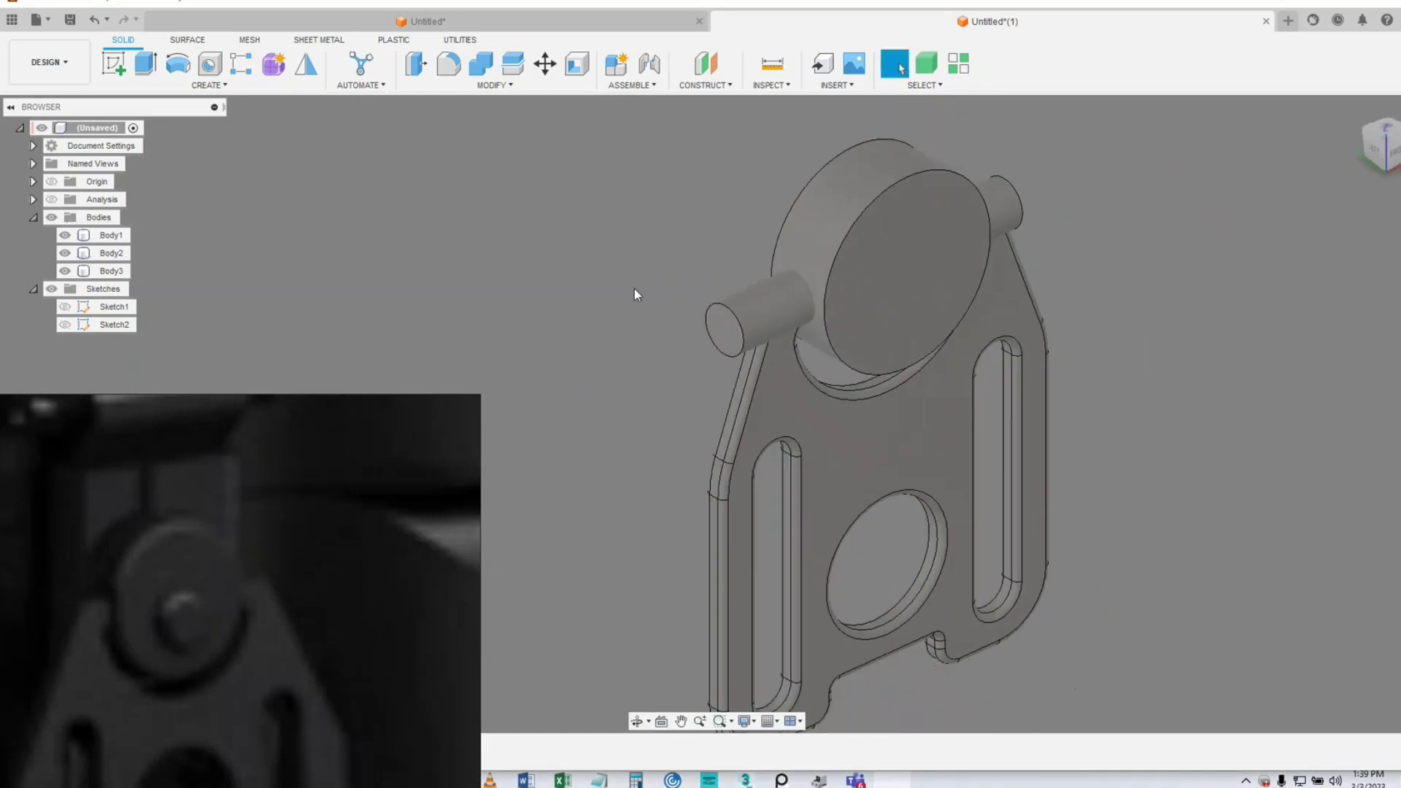
{"action": "left_click", "coordinate": [65, 271]}
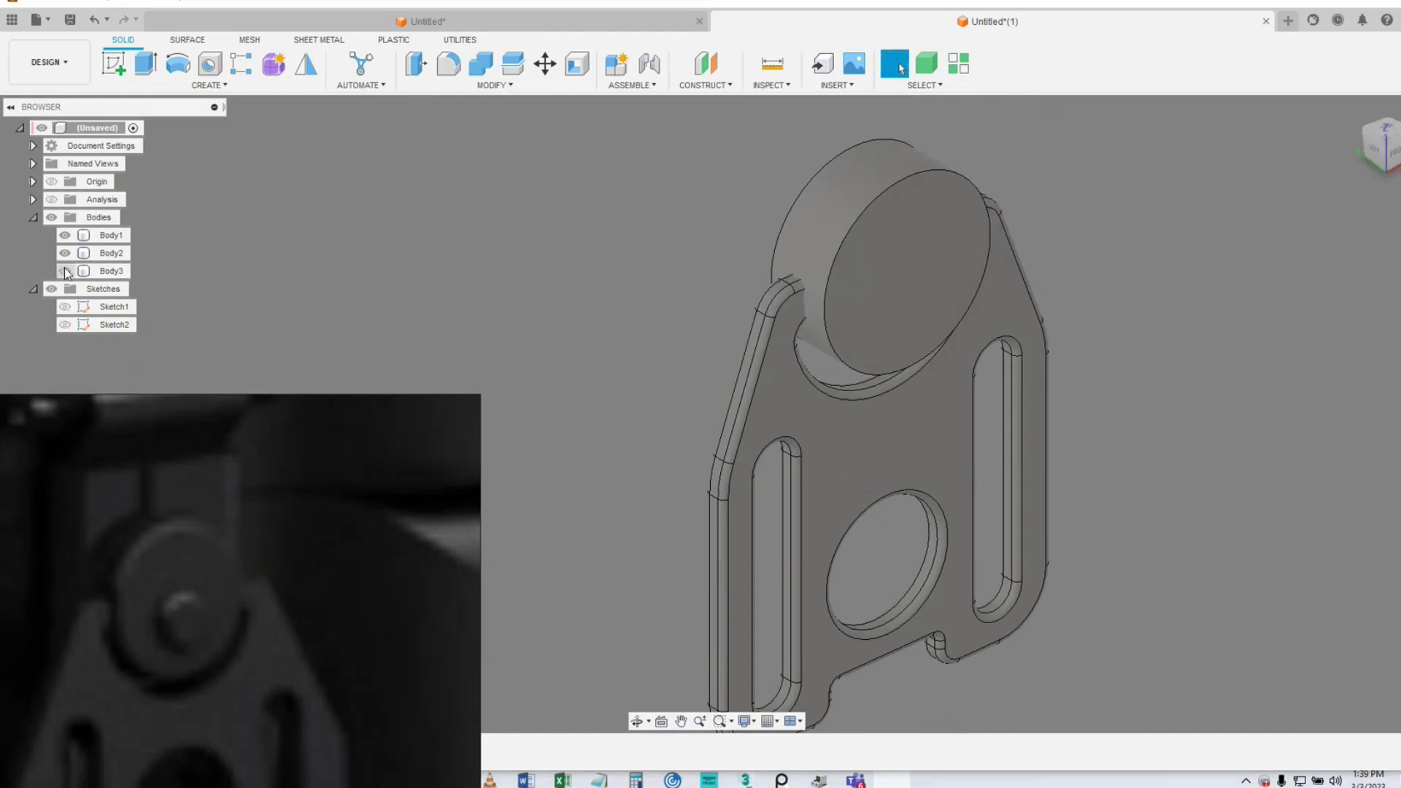
{"action": "left_click", "coordinate": [65, 235]}
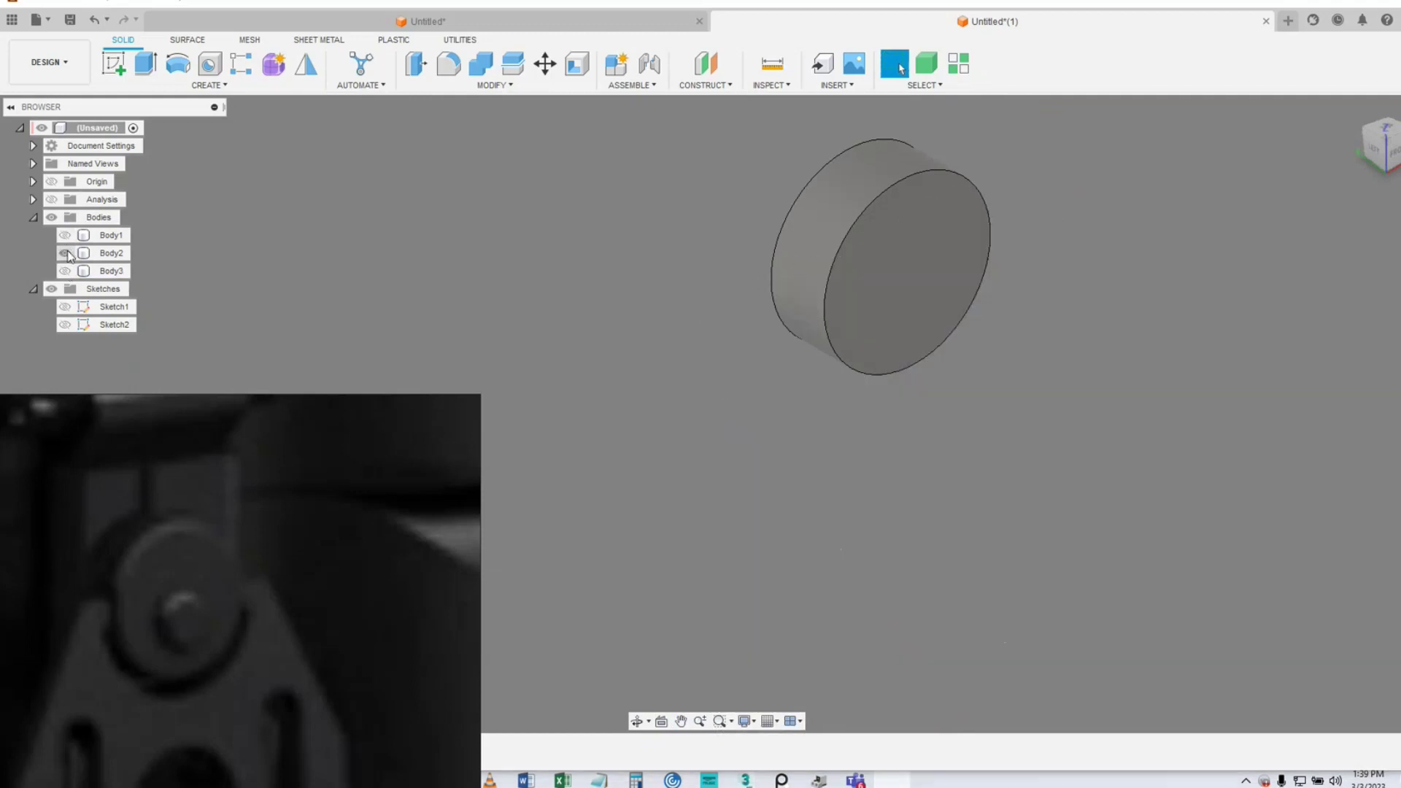
{"action": "left_click", "coordinate": [65, 271]}
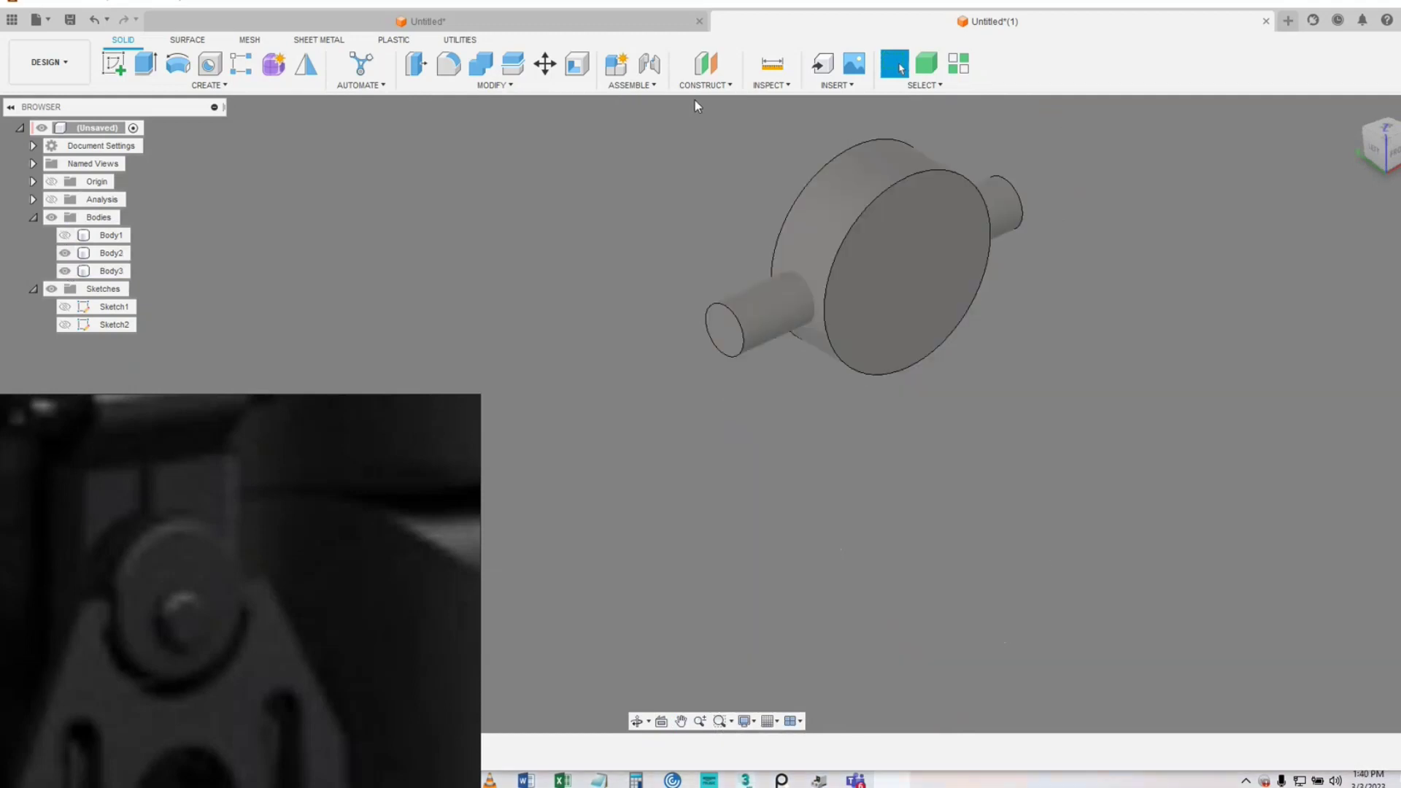
- Combine with the Cut operation, using the disc as target and the pin as tool body, without keeping the tool
{"action": "left_click", "coordinate": [483, 64]}
{"action": "left_click", "coordinate": [848, 210]}
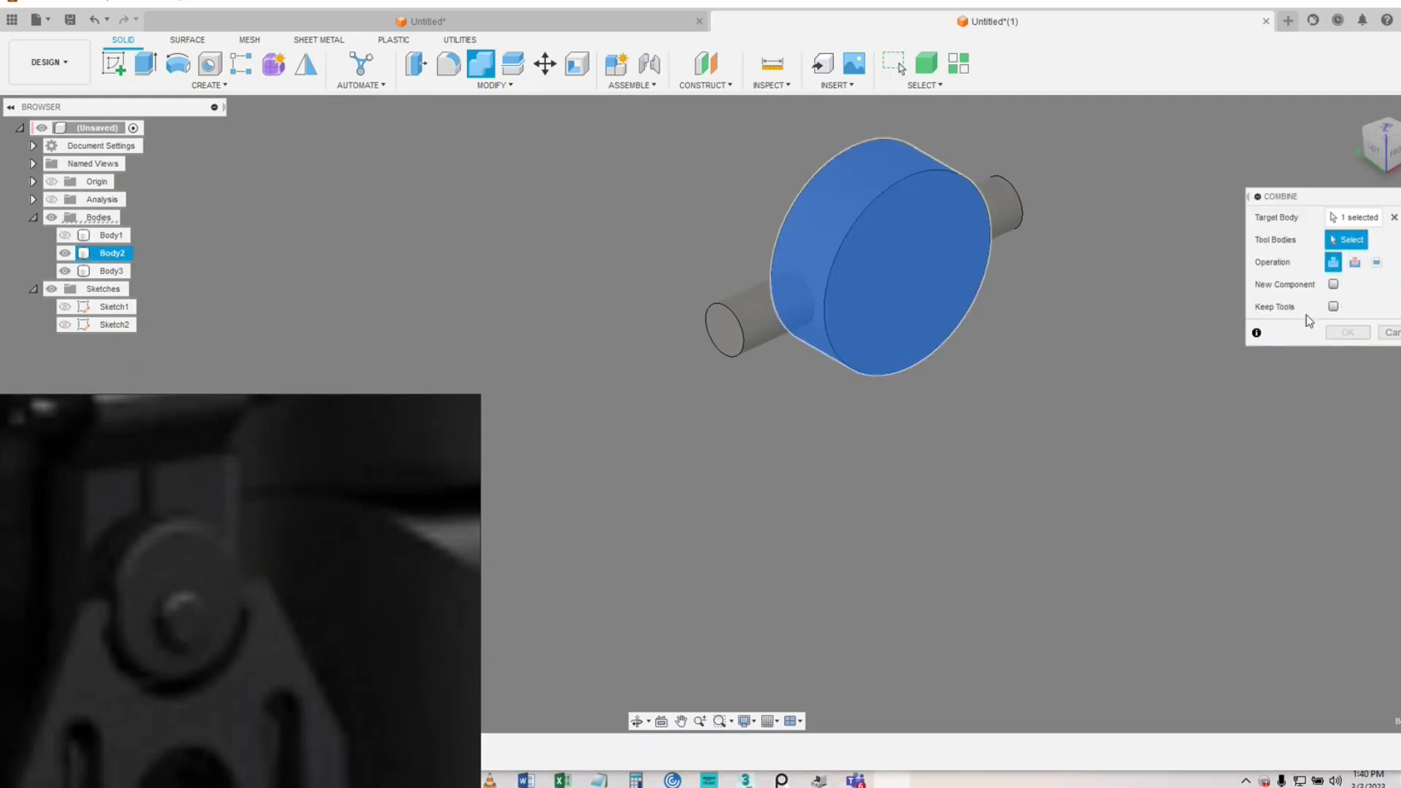
{"action": "left_click", "coordinate": [1356, 263]}
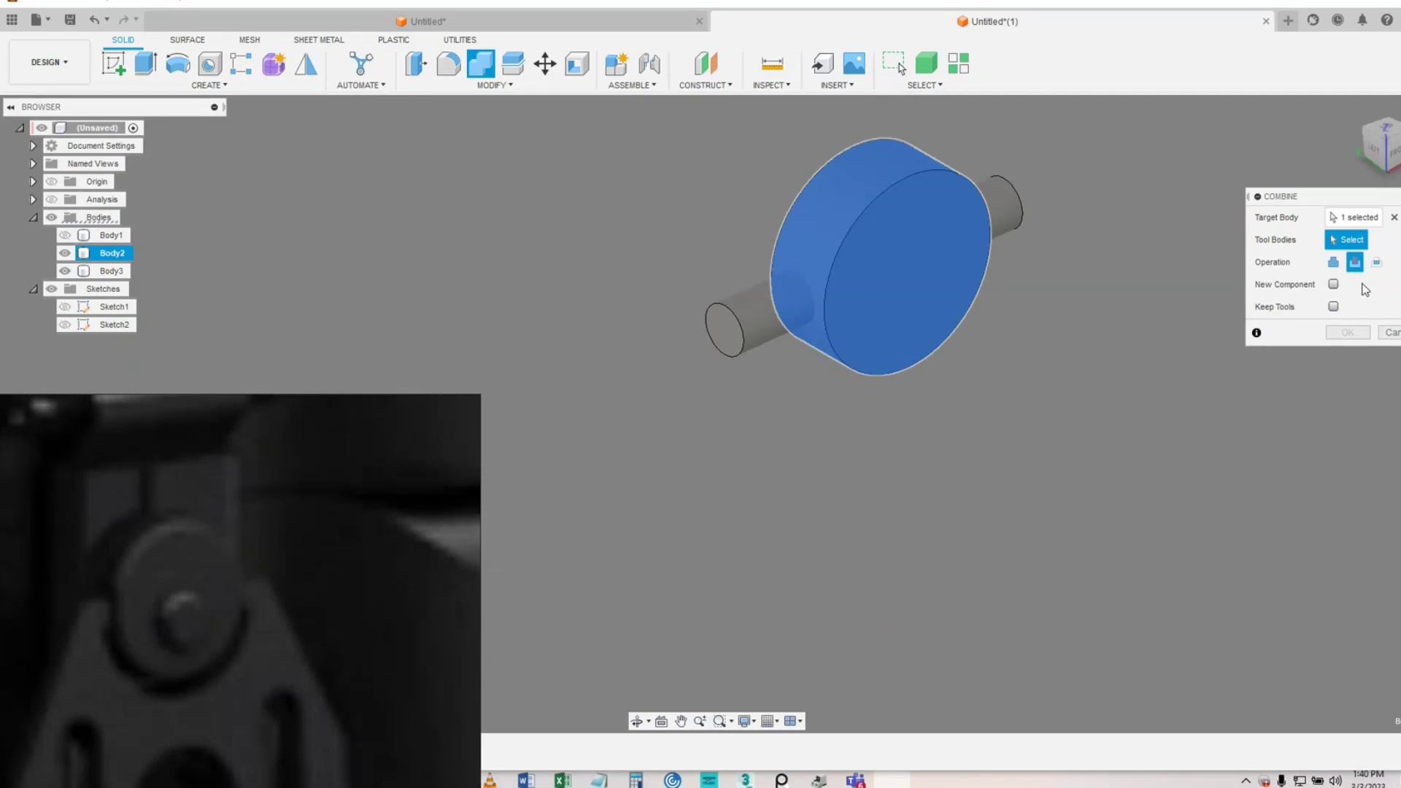
{"action": "left_click", "coordinate": [786, 350]}
{"action": "left_click", "coordinate": [1349, 333]}
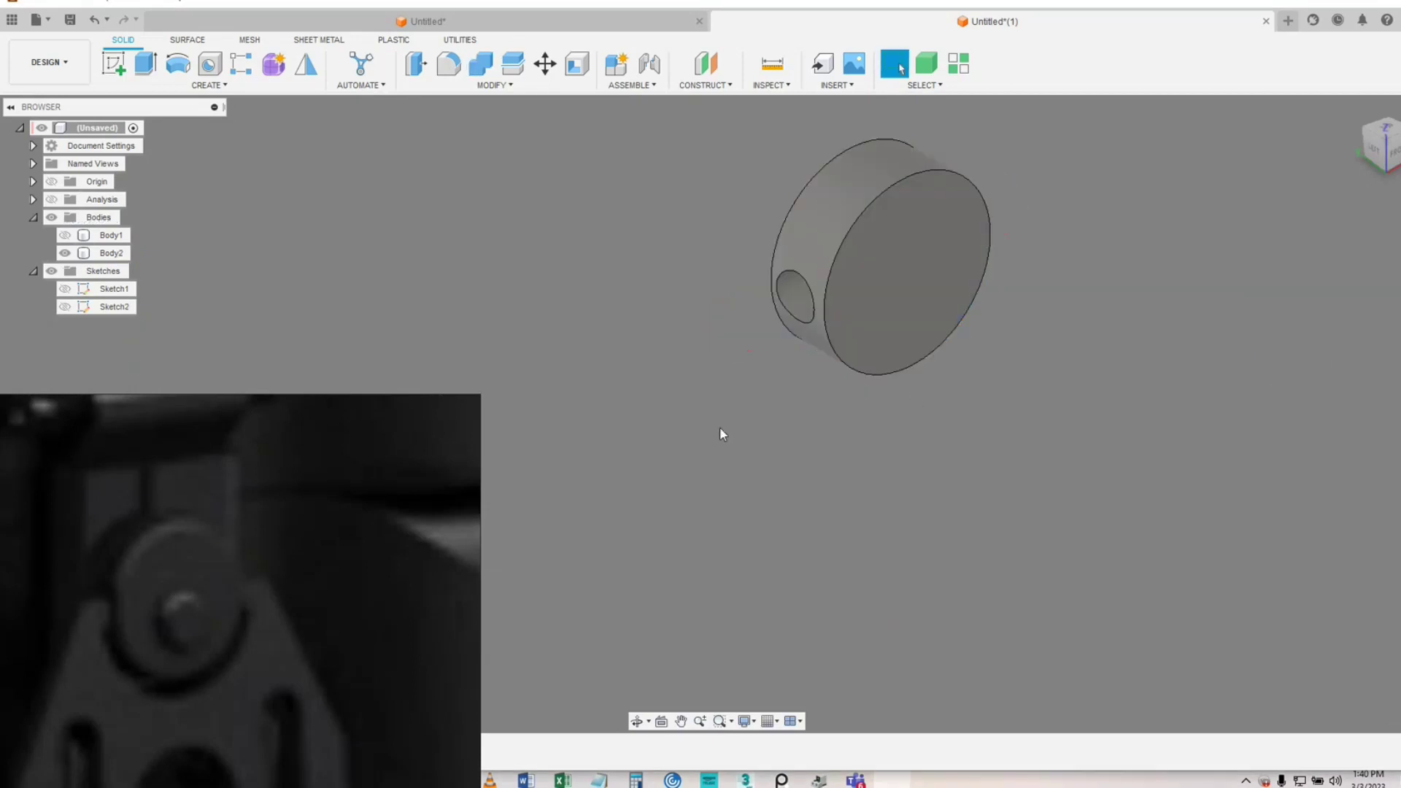
- Fillet the outer edge of the disc's front face with a radius of about 0.75 mm
{"action": "middle_click_drag", "start_coordinate": [720, 426], "coordinate": [687, 429]}
{"action": "scroll", "coordinate": [688, 429], "scroll_direction": "up", "scroll_amount": 1}
{"action": "middle_click_drag", "start_coordinate": [726, 346], "coordinate": [694, 407]}
{"action": "left_click", "coordinate": [782, 334]}
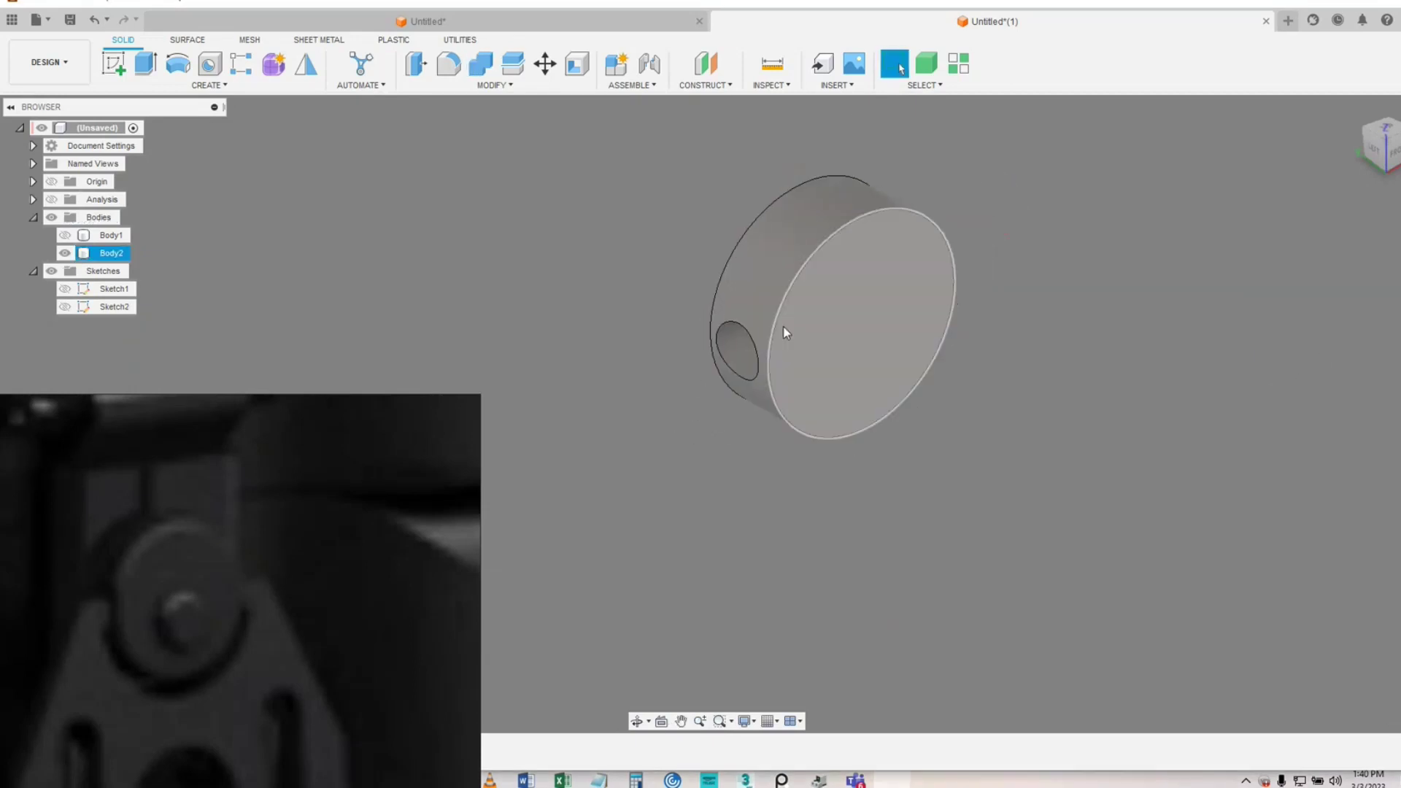
{"action": "left_click", "coordinate": [778, 328]}
{"action": "right_click", "coordinate": [776, 326]}
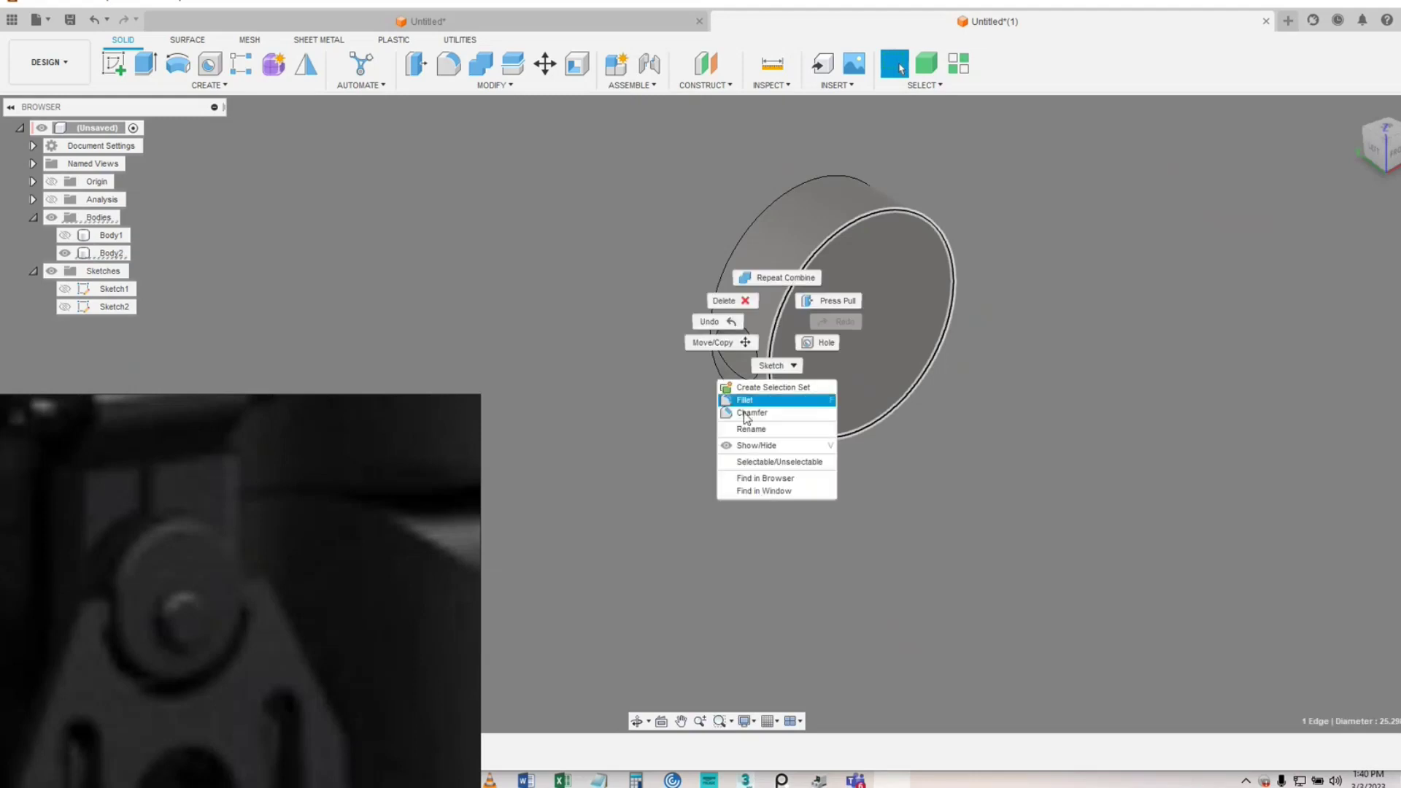
{"action": "left_click", "coordinate": [744, 401]}
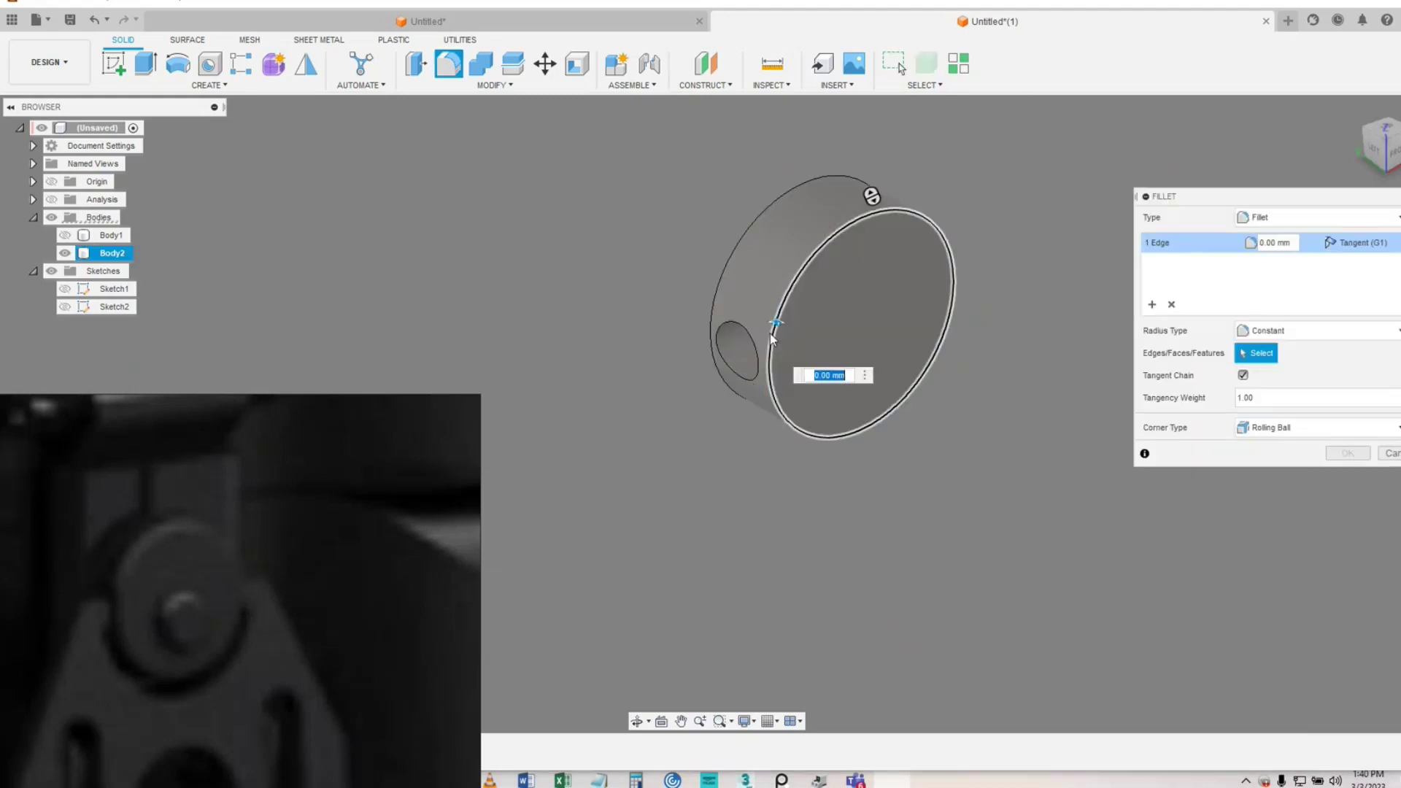
{"action": "left_click_drag", "start_coordinate": [777, 321], "coordinate": [778, 322]}
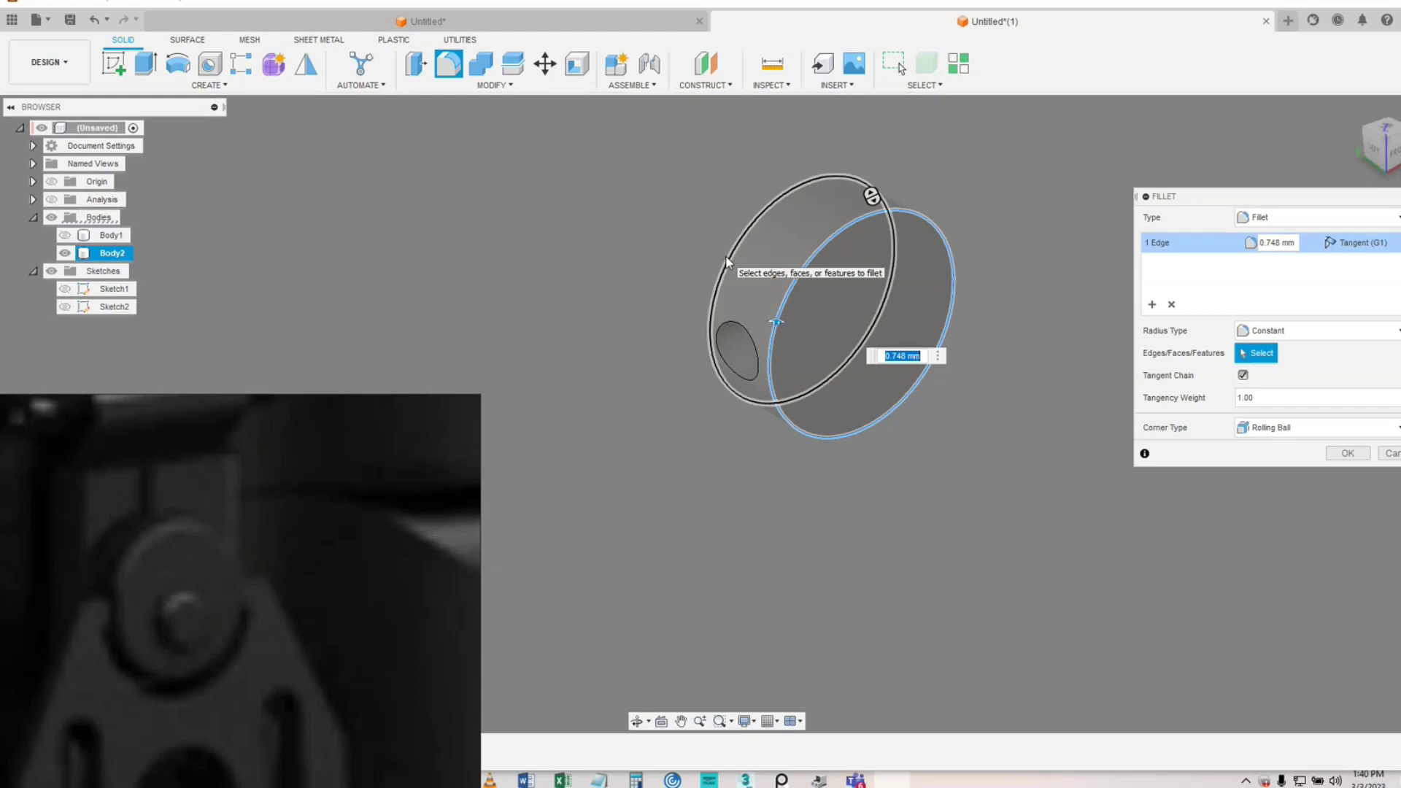
{"action": "left_click", "coordinate": [1348, 453]}
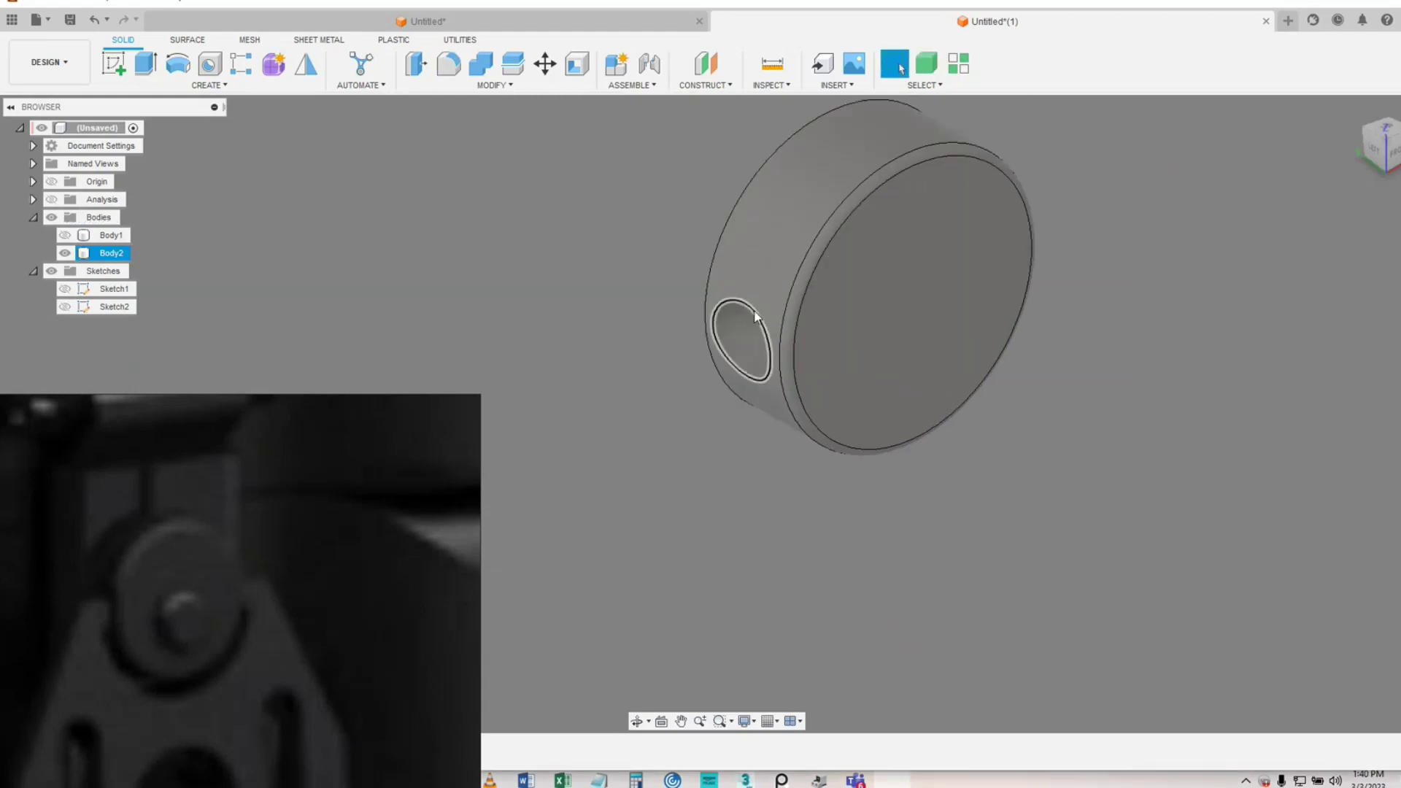
- Fillet both edges of the disc's cross hole and the disc's rear rim together with a radius of about 0.23 mm
{"action": "right_click", "coordinate": [756, 316]}
{"action": "left_click", "coordinate": [721, 381]}
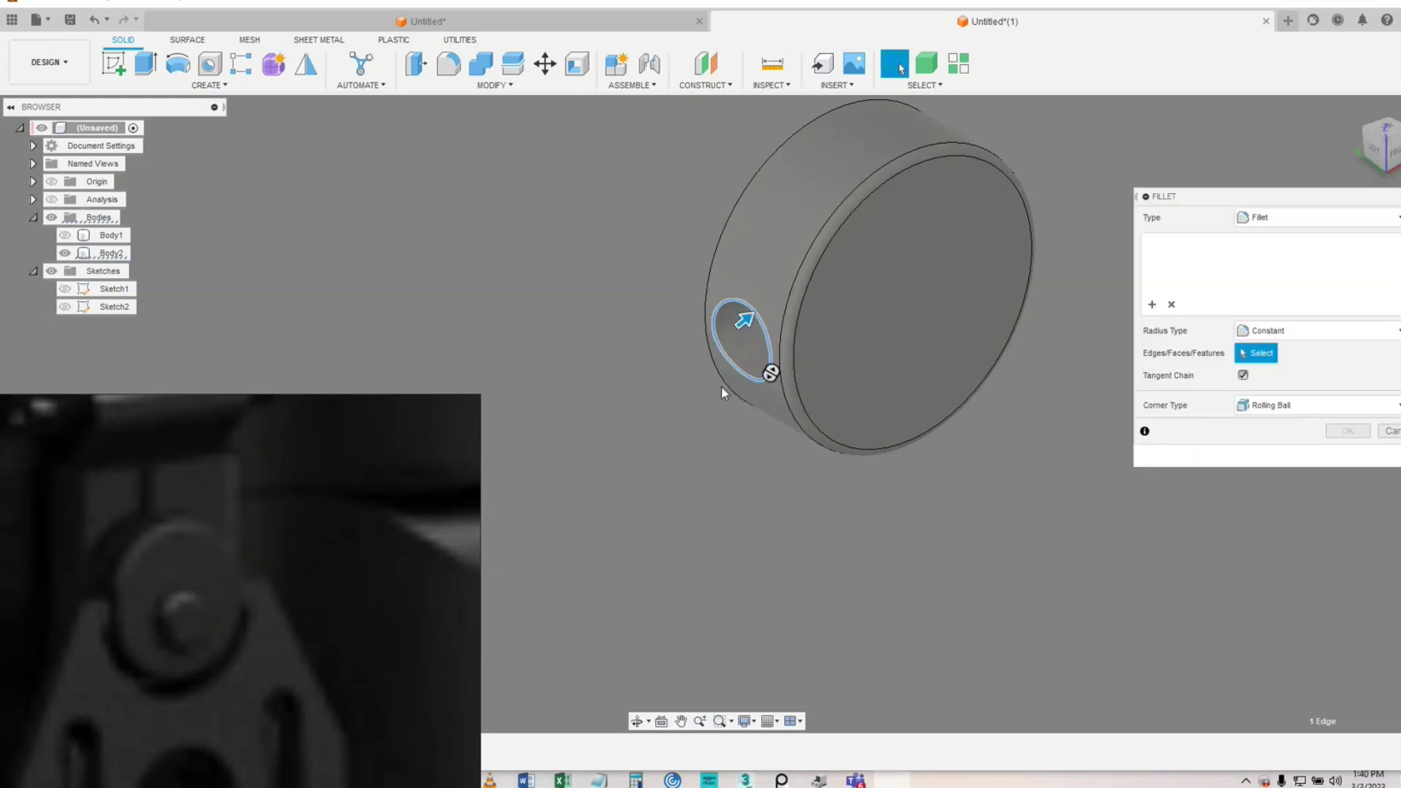
{"action": "left_click_drag", "start_coordinate": [738, 321], "coordinate": [742, 319]}
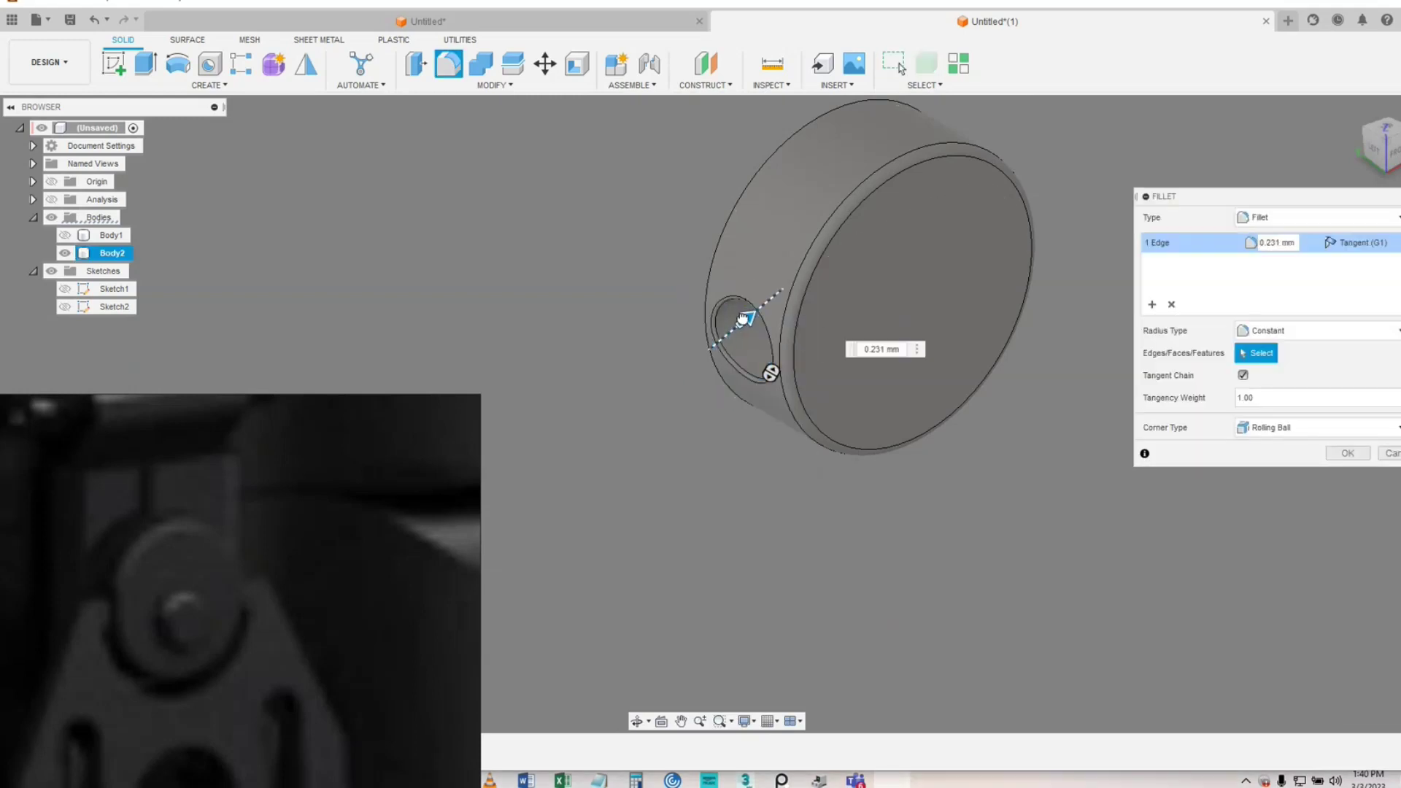
{"action": "middle_click_drag", "start_coordinate": [996, 387], "coordinate": [976, 257], "text": "shift"}
{"action": "left_click", "coordinate": [940, 399]}
{"action": "left_click", "coordinate": [725, 296]}
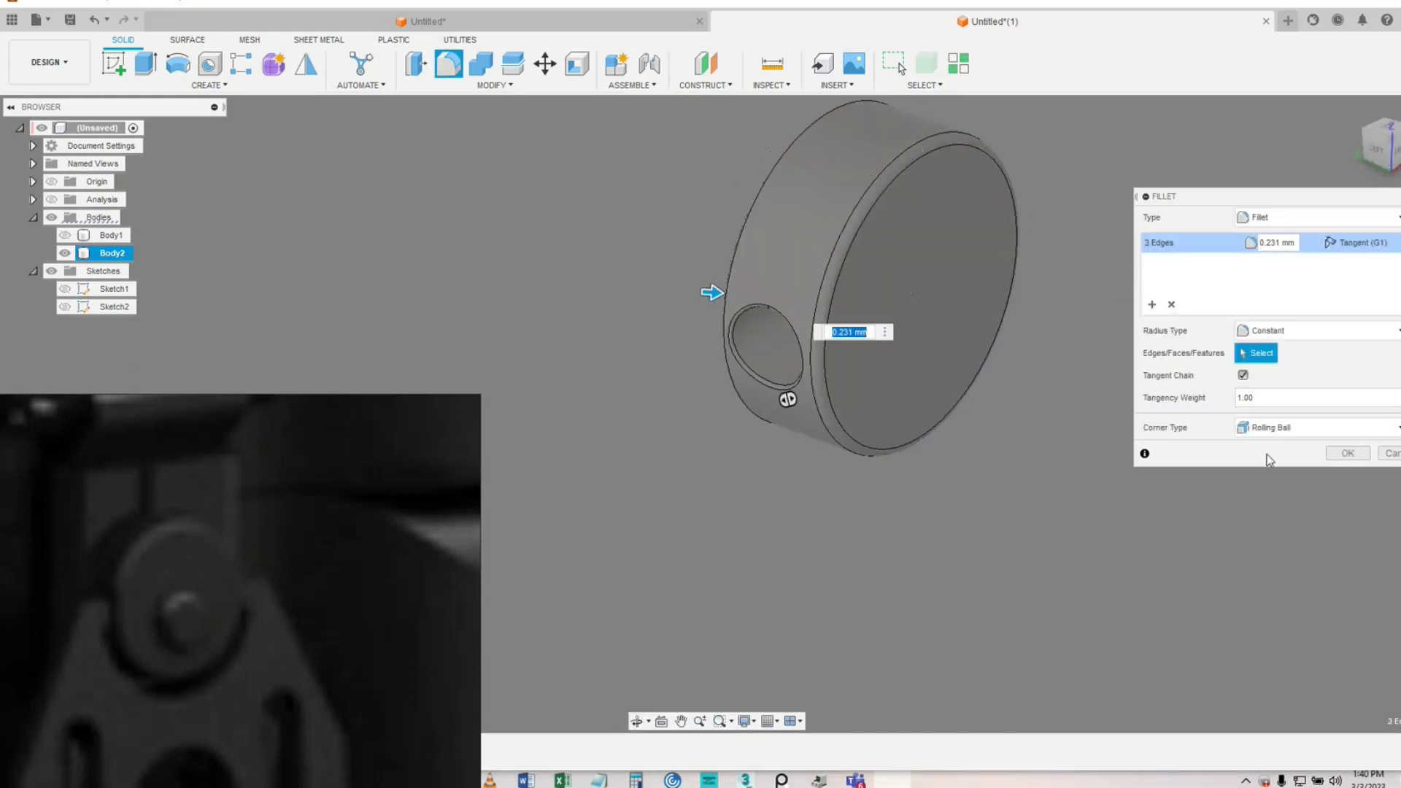
{"action": "middle_click_drag", "start_coordinate": [676, 463], "coordinate": [1242, 473], "text": "shift"}
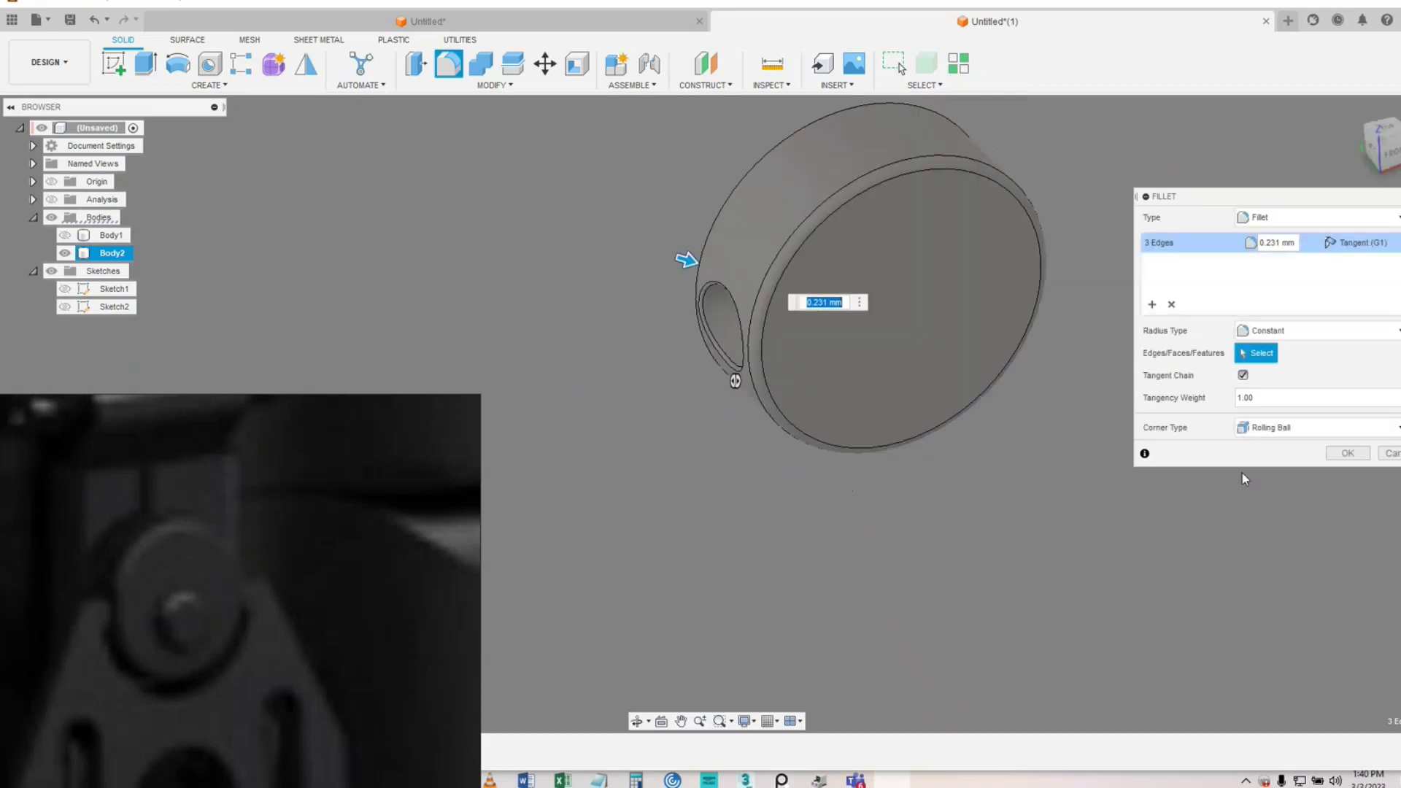
{"action": "left_click", "coordinate": [1348, 453]}
- Show the bracket body again alongside the disc and clear the selection
{"action": "left_click", "coordinate": [111, 235]}
{"action": "left_click", "coordinate": [65, 235]}
{"action": "scroll", "coordinate": [845, 497], "scroll_direction": "down", "scroll_amount": 3}
{"action": "mouse_move", "coordinate": [865, 508]}
{"action": "middle_mouse_down", "text": "shift"}
{"action": "mouse_move", "coordinate": [954, 463]}
{"action": "mouse_move", "coordinate": [960, 476]}
{"action": "mouse_move", "coordinate": [870, 501]}
{"action": "middle_mouse_up", "text": "shift"}
{"action": "key", "text": "Escape"}
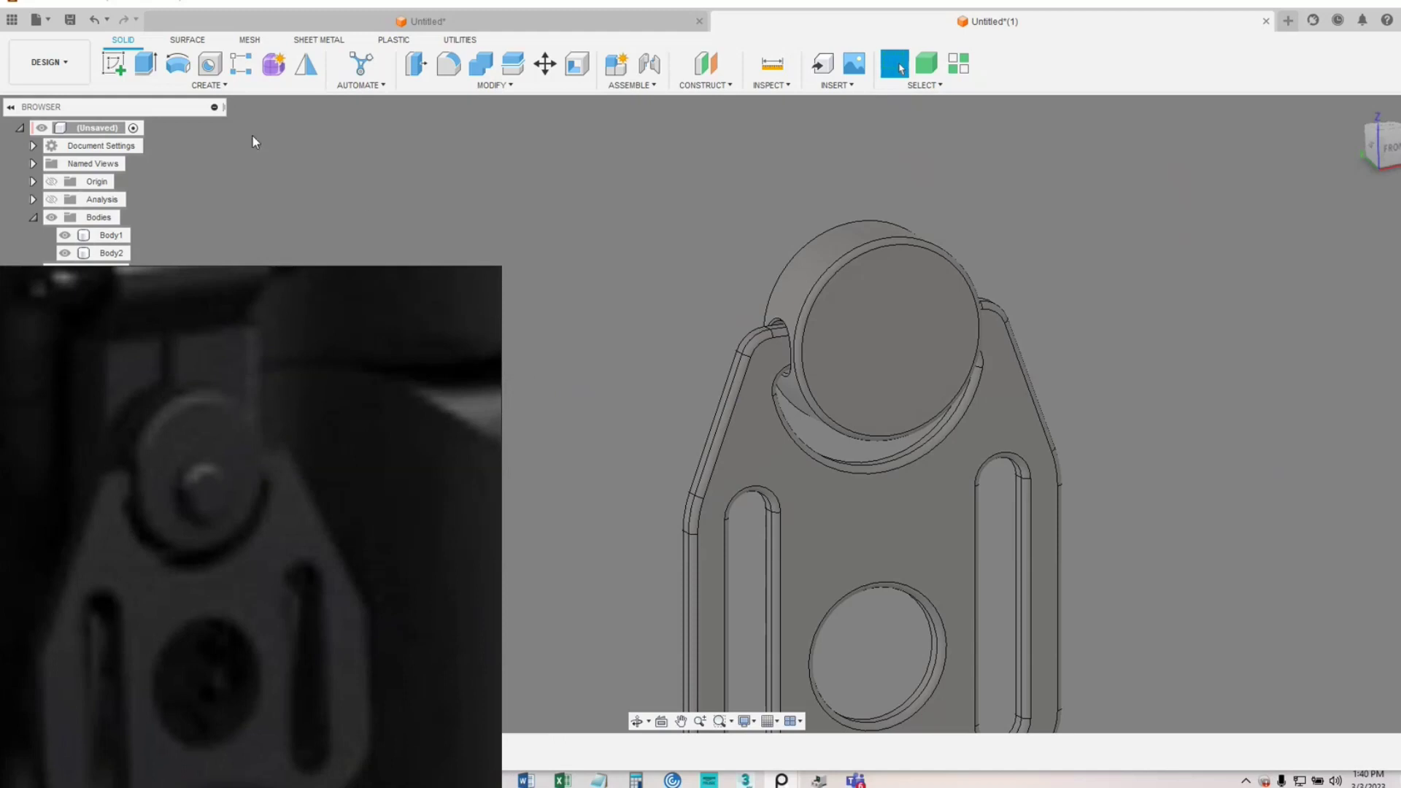
- Start a Cylinder on the disc's front face, centred on the disc, with a diameter of about 8.9 mm
{"action": "left_click", "coordinate": [194, 86]}
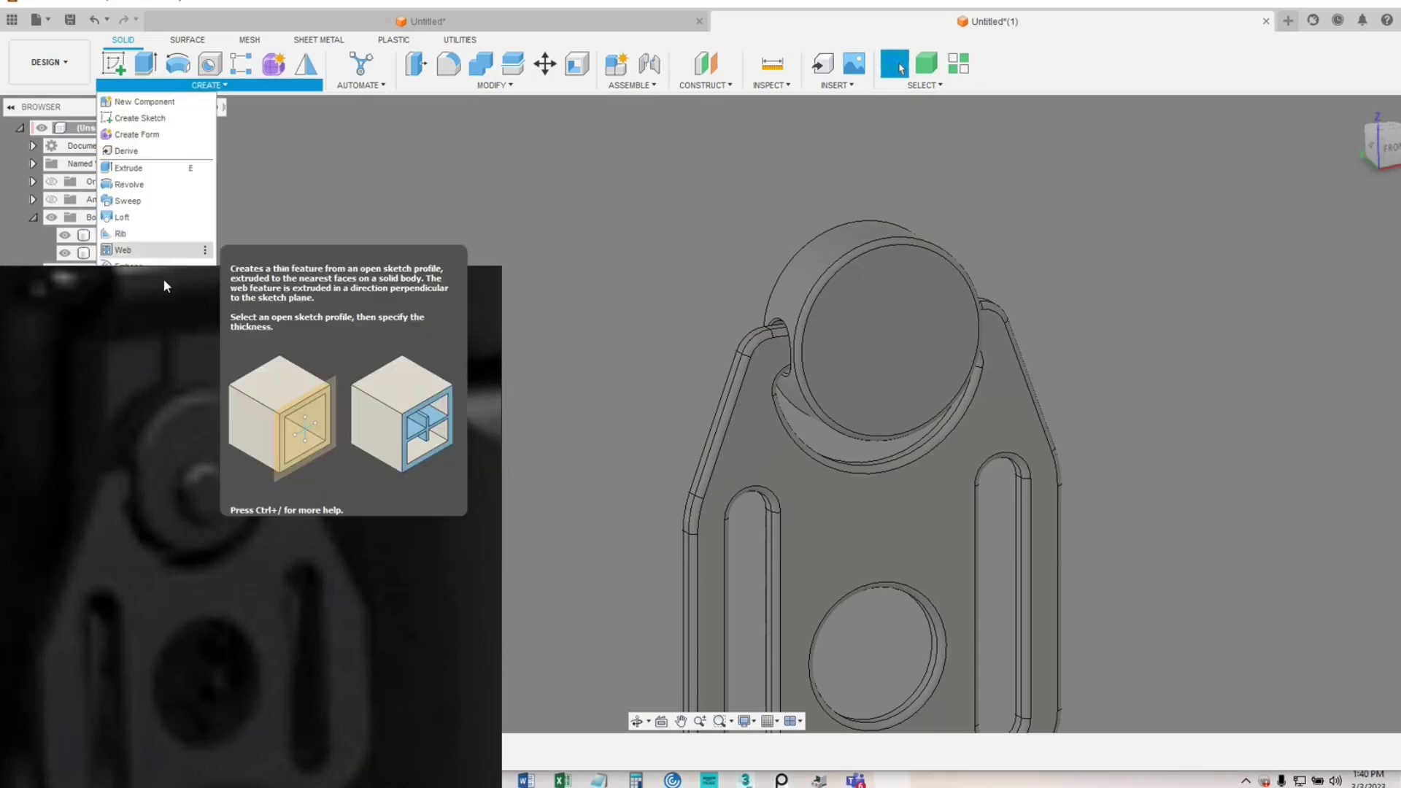
{"action": "left_click", "coordinate": [124, 401]}
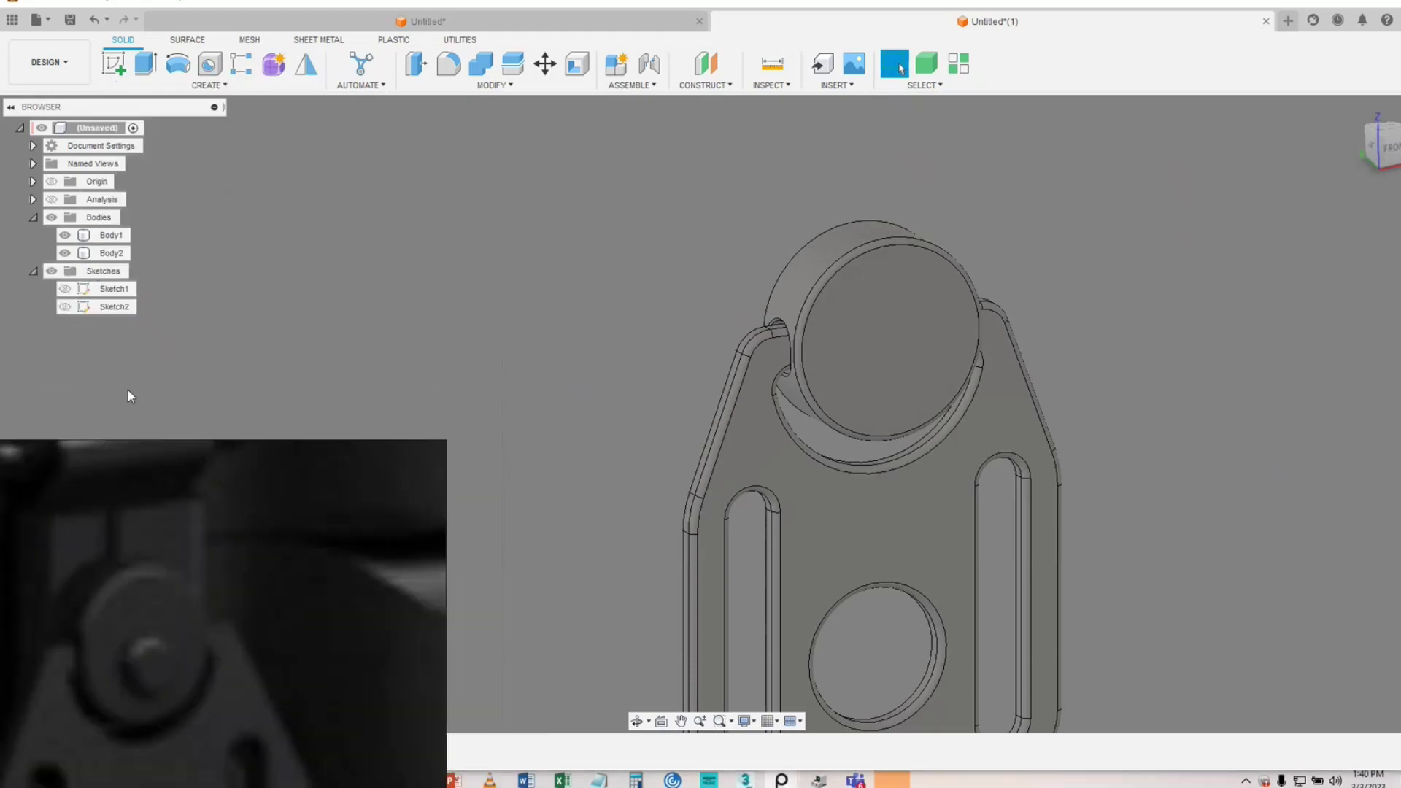
{"action": "left_click", "coordinate": [210, 86]}
{"action": "left_click", "coordinate": [128, 340]}
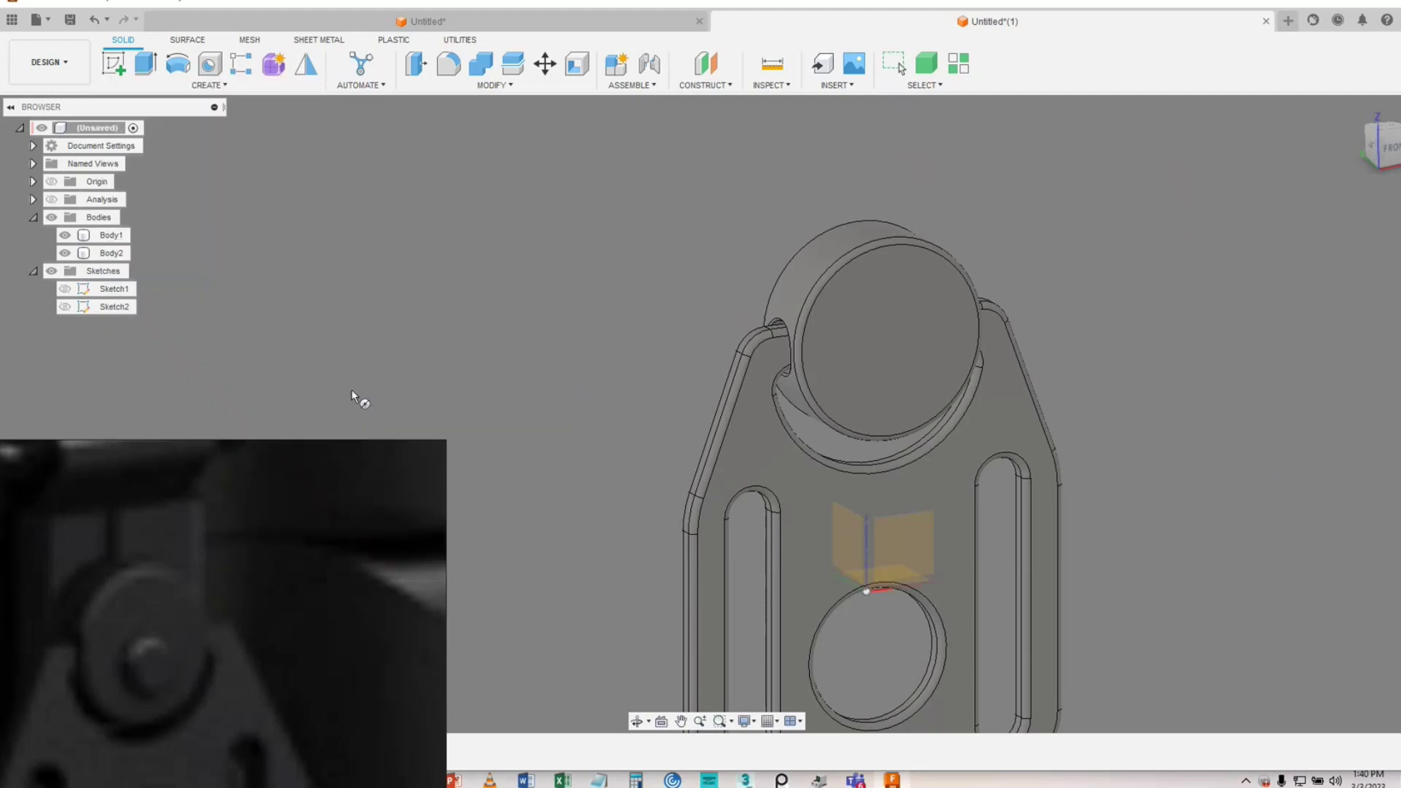
{"action": "left_click", "coordinate": [917, 335]}
{"action": "left_click", "coordinate": [899, 324]}
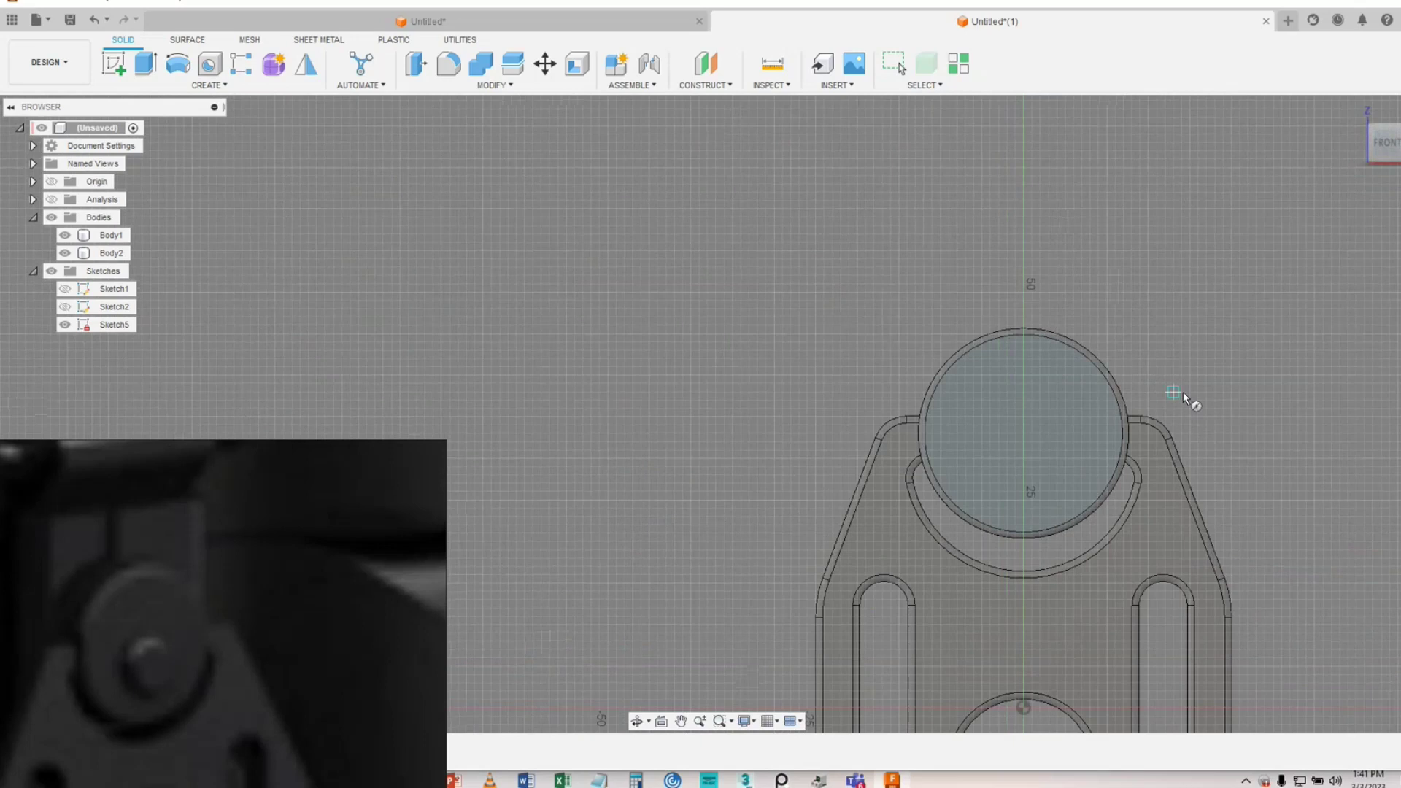
{"action": "left_click", "coordinate": [823, 270]}
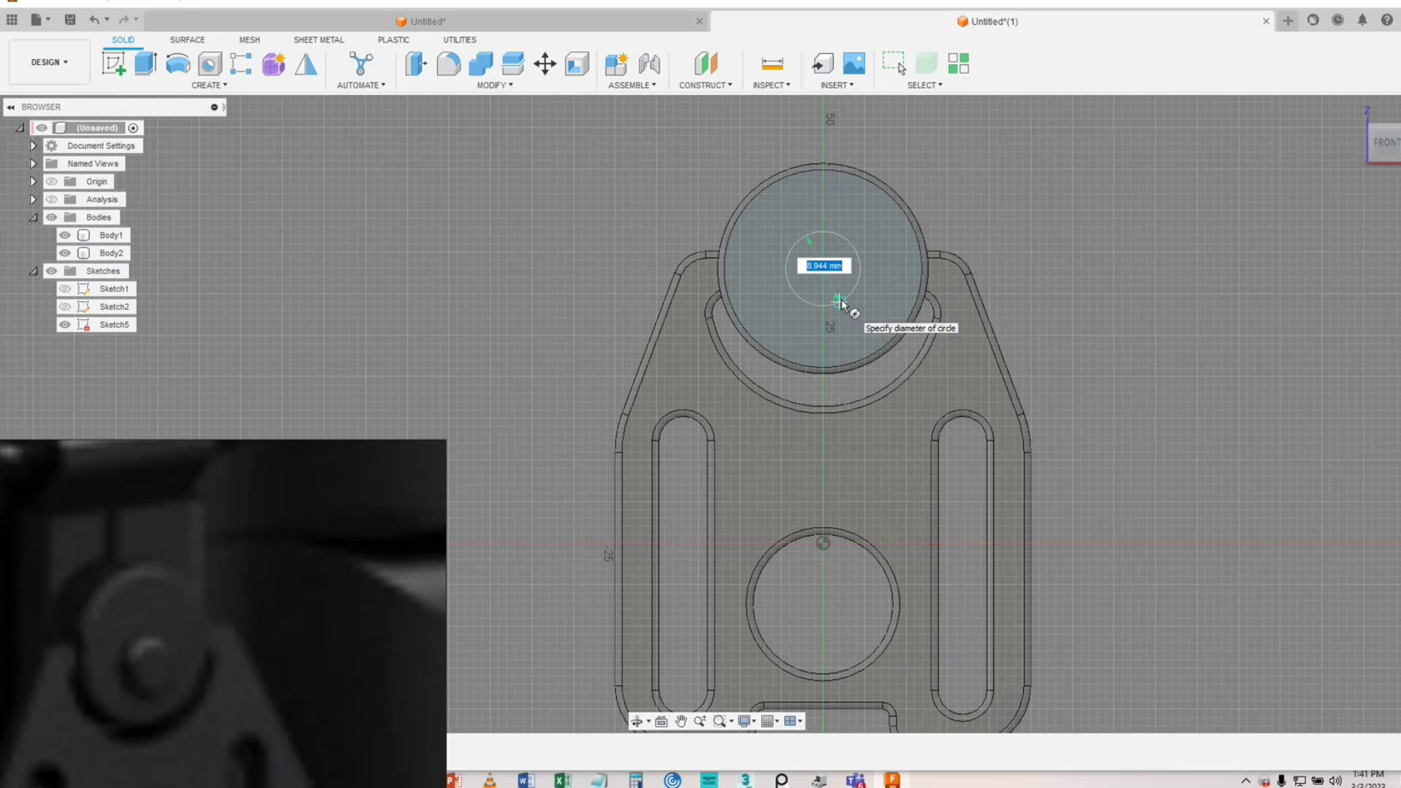
{"action": "left_click", "coordinate": [842, 303]}
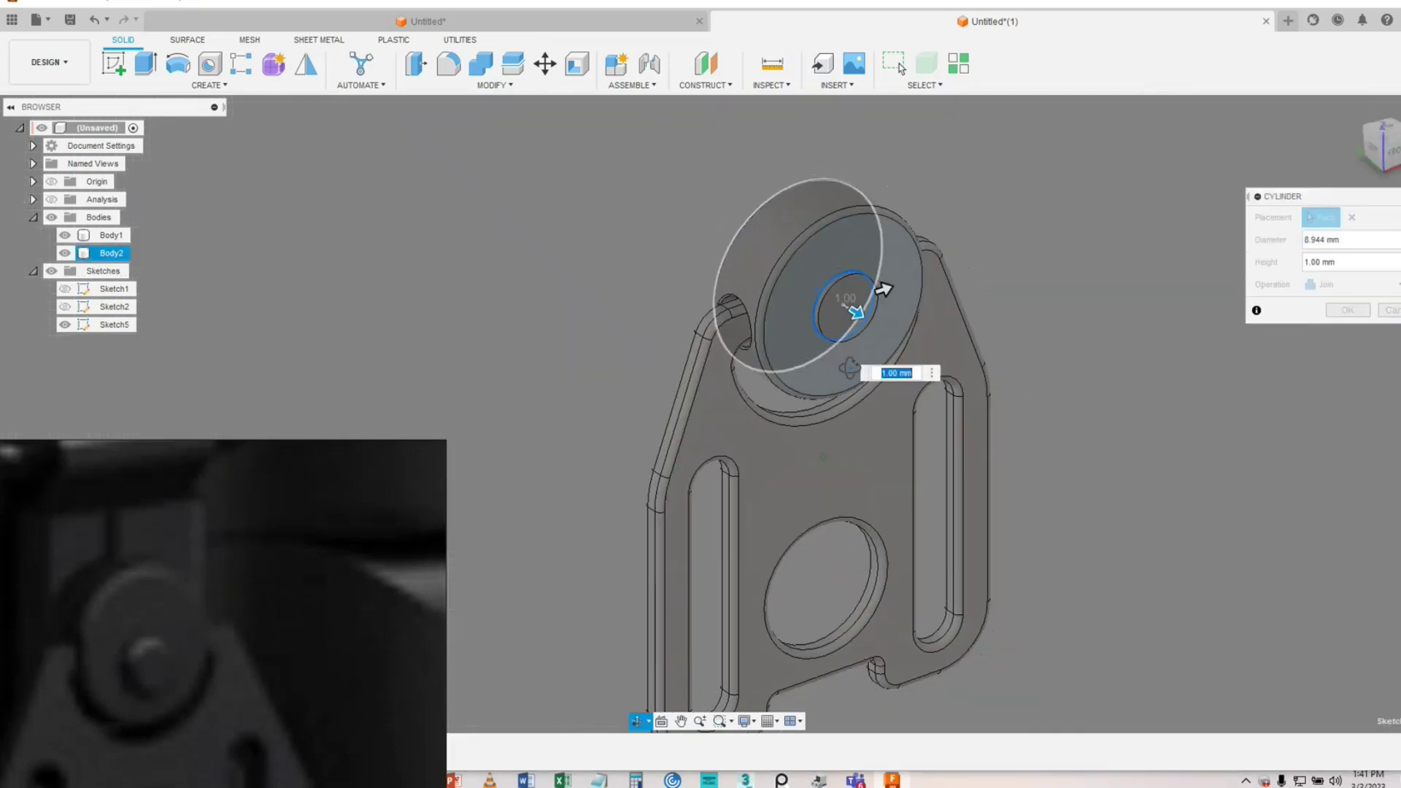
- Give the cylinder a height of about 2.36 mm and create it as a new body
{"action": "middle_click_drag", "start_coordinate": [851, 367], "coordinate": [854, 365], "text": "shift"}
{"action": "left_click_drag", "start_coordinate": [857, 314], "coordinate": [865, 319]}
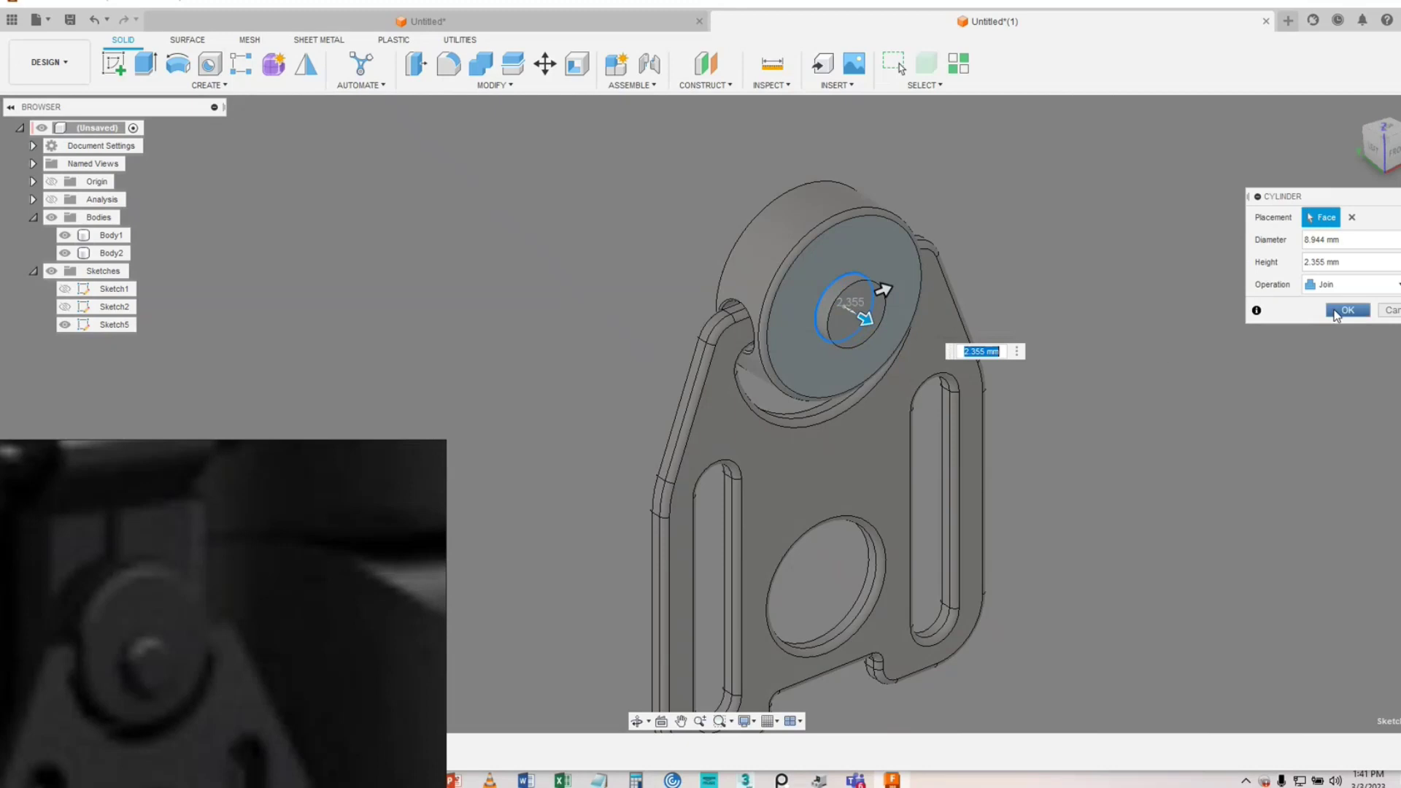
{"action": "left_click", "coordinate": [1350, 285]}
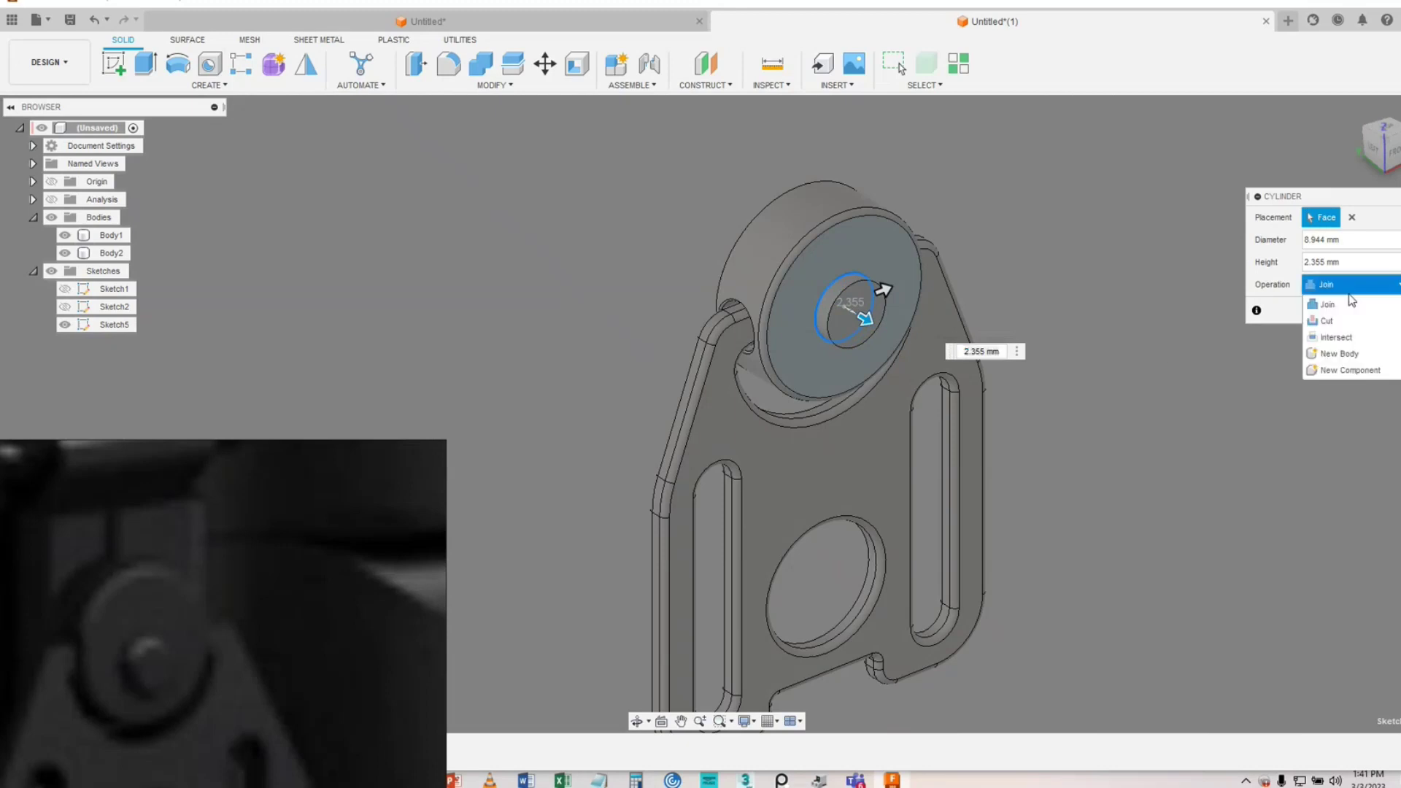
{"action": "left_click", "coordinate": [1342, 355]}
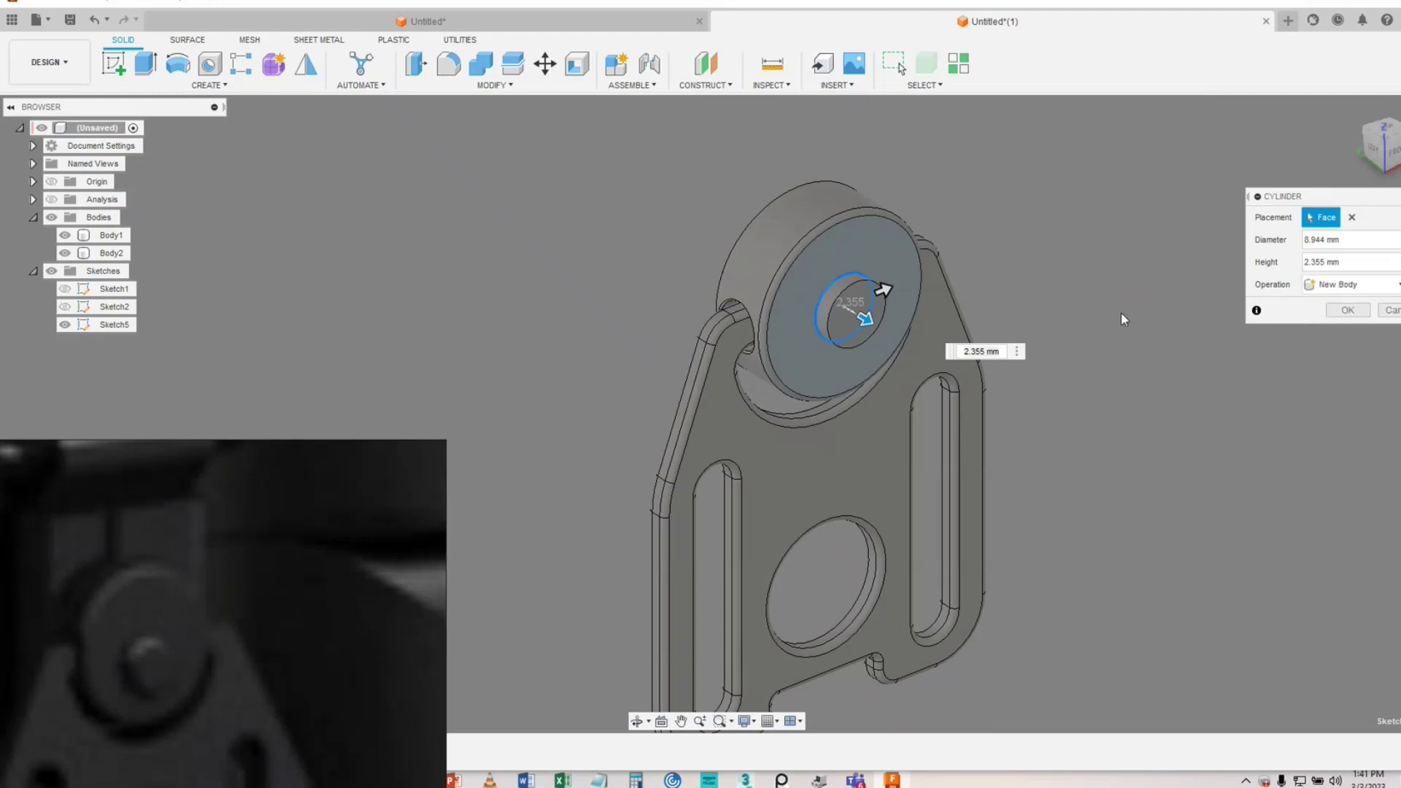
{"action": "left_click", "coordinate": [1052, 247]}
{"action": "left_click", "coordinate": [1334, 312]}
- Fillet the outer front edge of the small cylinder with a radius of about 1.6 mm
{"action": "left_click", "coordinate": [856, 285]}
{"action": "right_click", "coordinate": [857, 286]}
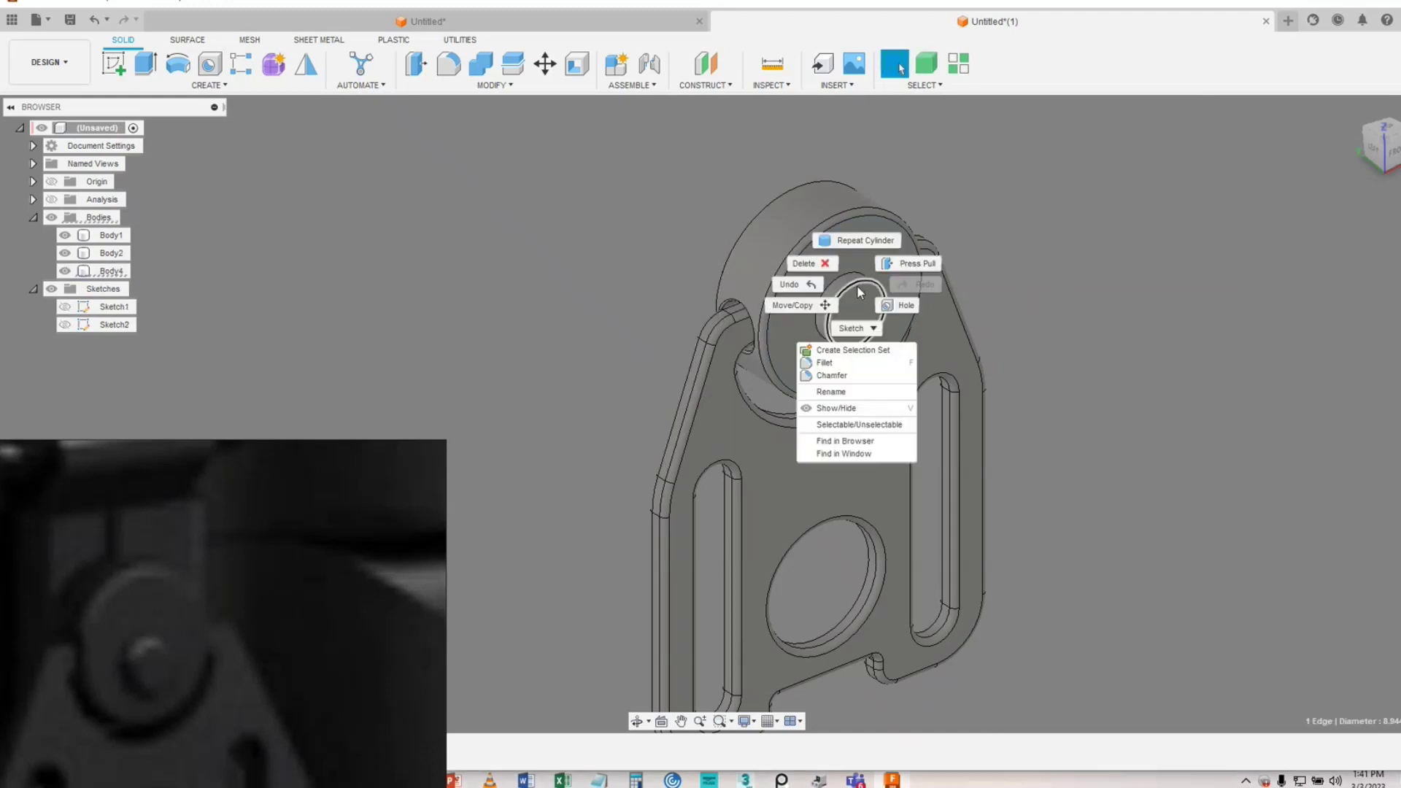
{"action": "left_click", "coordinate": [831, 369]}
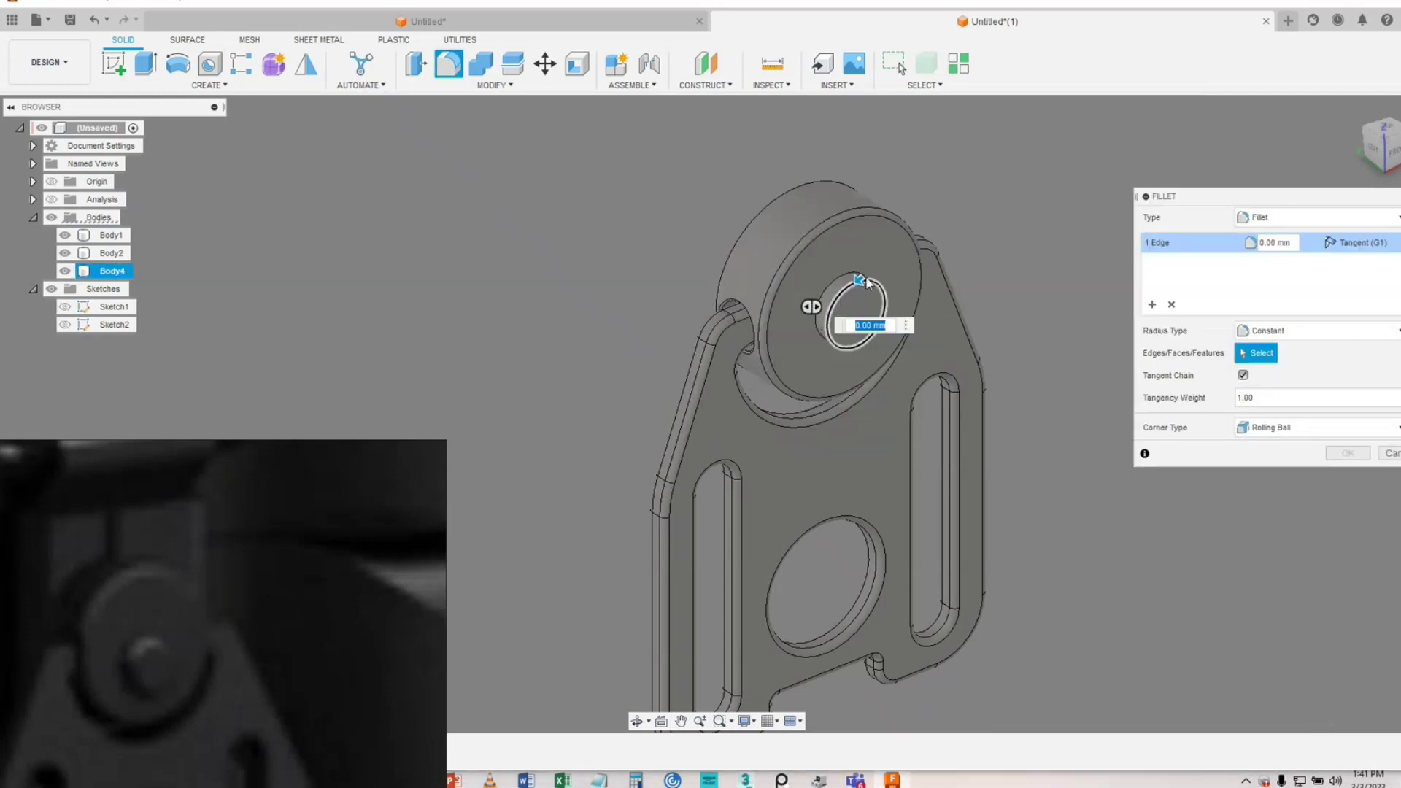
{"action": "left_click_drag", "start_coordinate": [858, 278], "coordinate": [855, 280]}
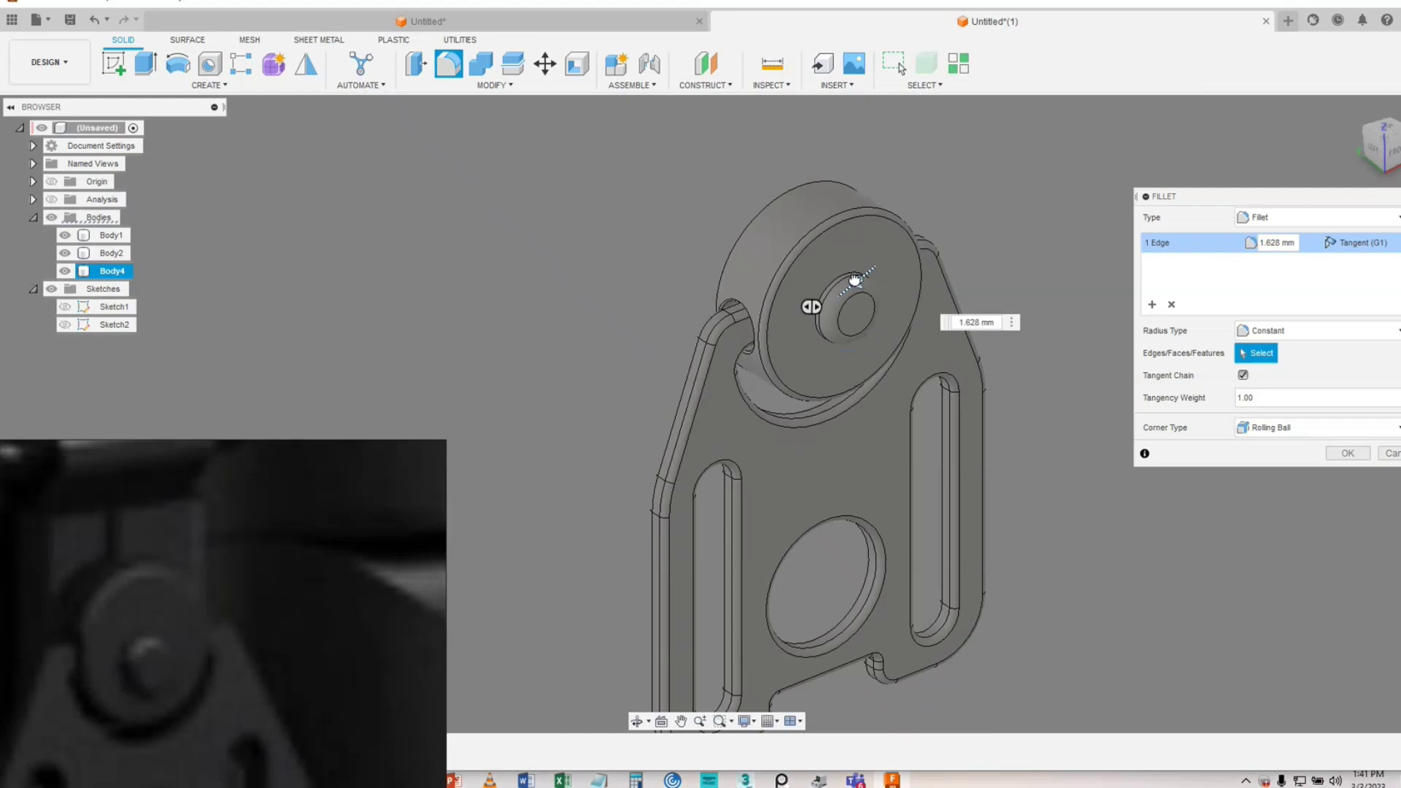
{"action": "left_click", "coordinate": [1347, 453]}
- Bring the whole latch in the reference image into view and create a sketch on the vertical side origin plane, viewed from the left
{"action": "scroll", "coordinate": [829, 477], "scroll_direction": "down", "scroll_amount": 2}
{"action": "middle_click_drag", "start_coordinate": [829, 477], "coordinate": [843, 423]}
{"action": "right_click_drag", "start_coordinate": [303, 468], "coordinate": [451, 233]}
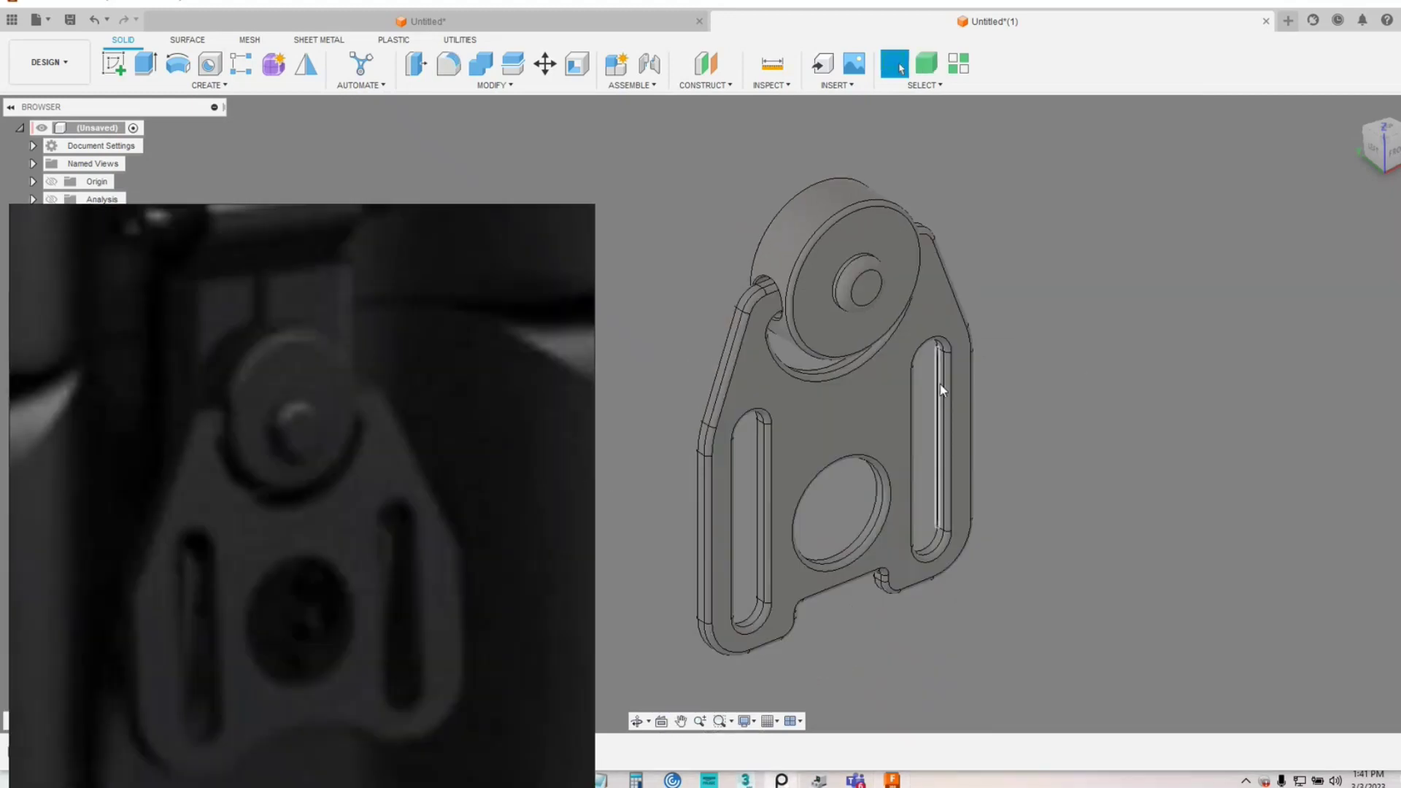
{"action": "scroll", "coordinate": [940, 383], "scroll_direction": "down", "scroll_amount": 2}
{"action": "middle_click_drag", "start_coordinate": [923, 449], "coordinate": [912, 416], "text": "shift"}
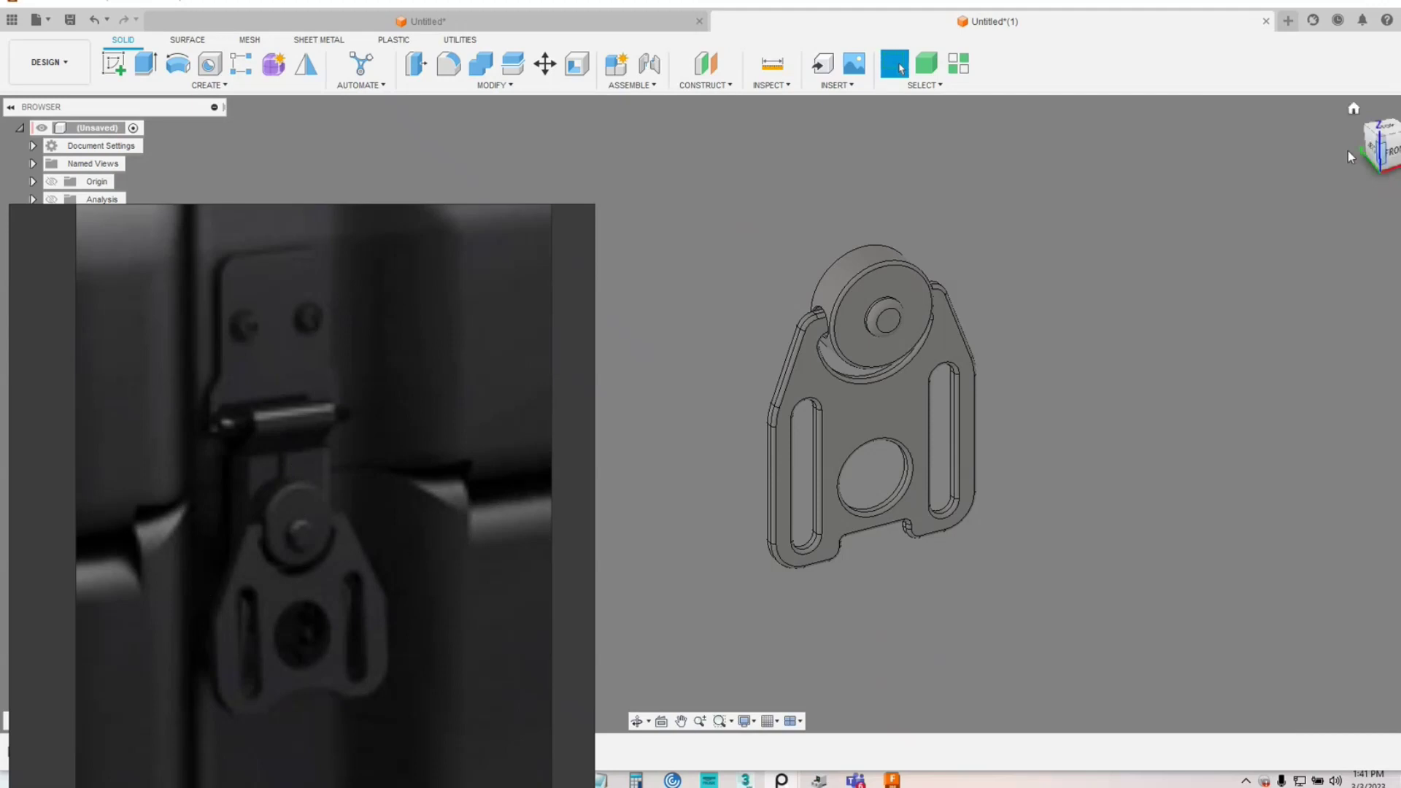
{"action": "left_click", "coordinate": [1371, 145]}
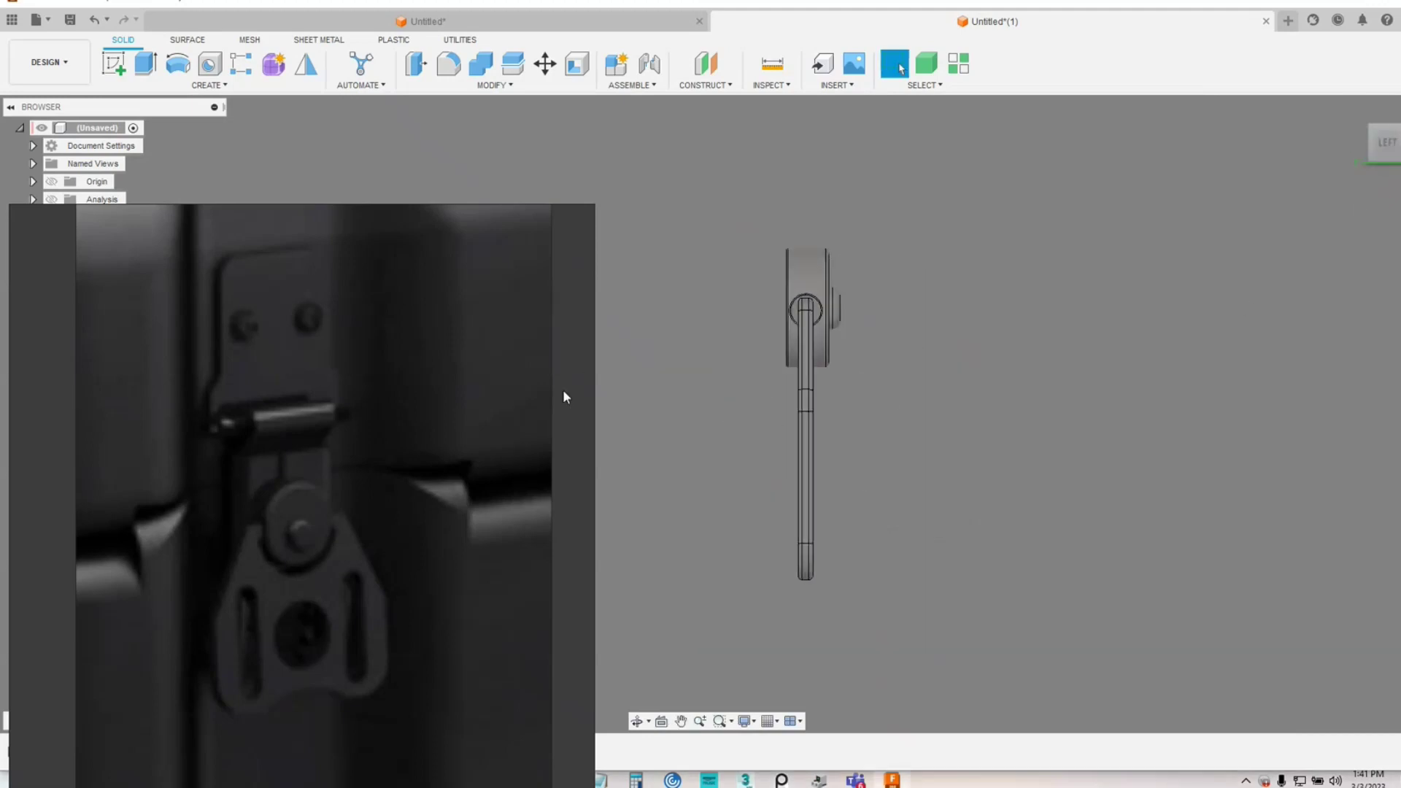
{"action": "left_click", "coordinate": [113, 64]}
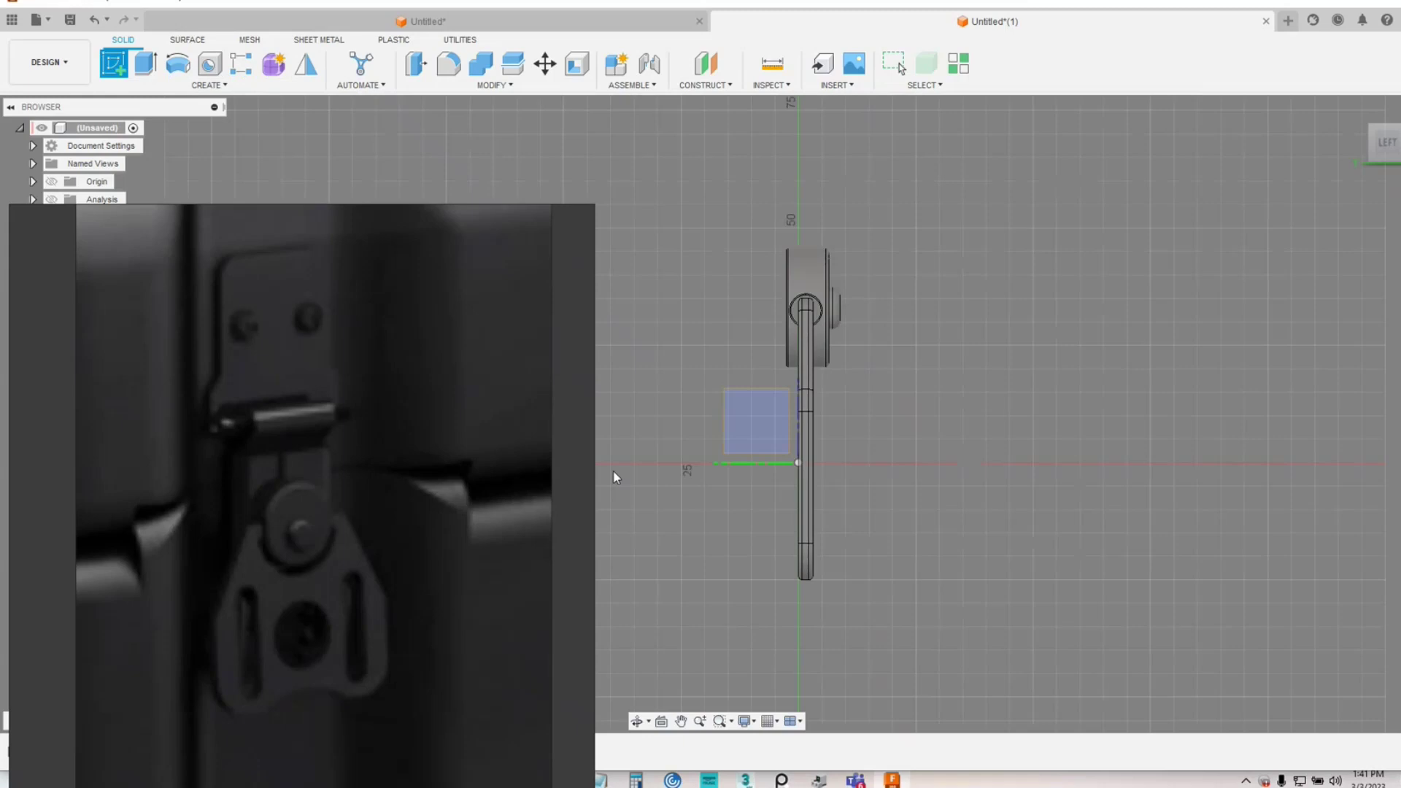
{"action": "left_click", "coordinate": [734, 435]}
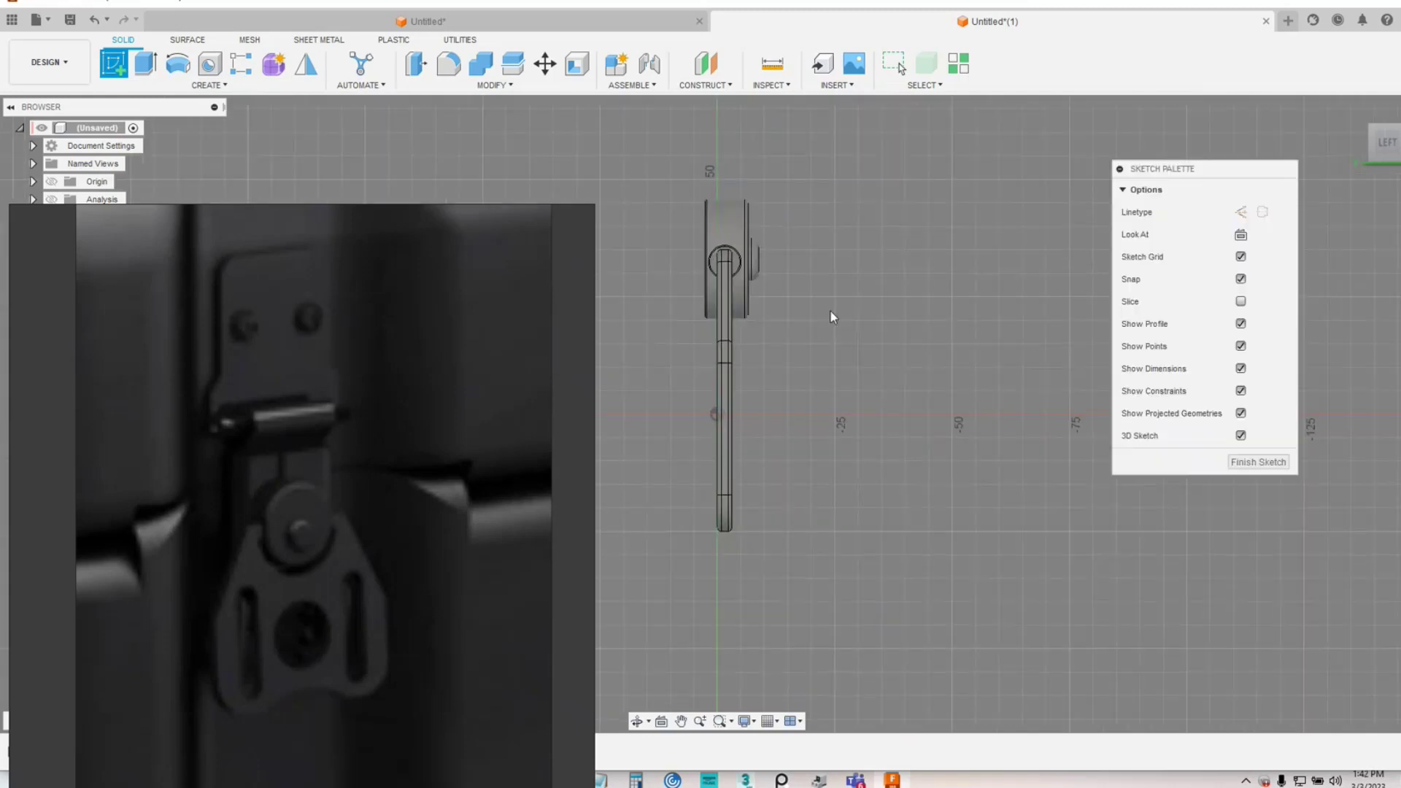
{"action": "middle_click_drag", "start_coordinate": [819, 309], "coordinate": [881, 435]}
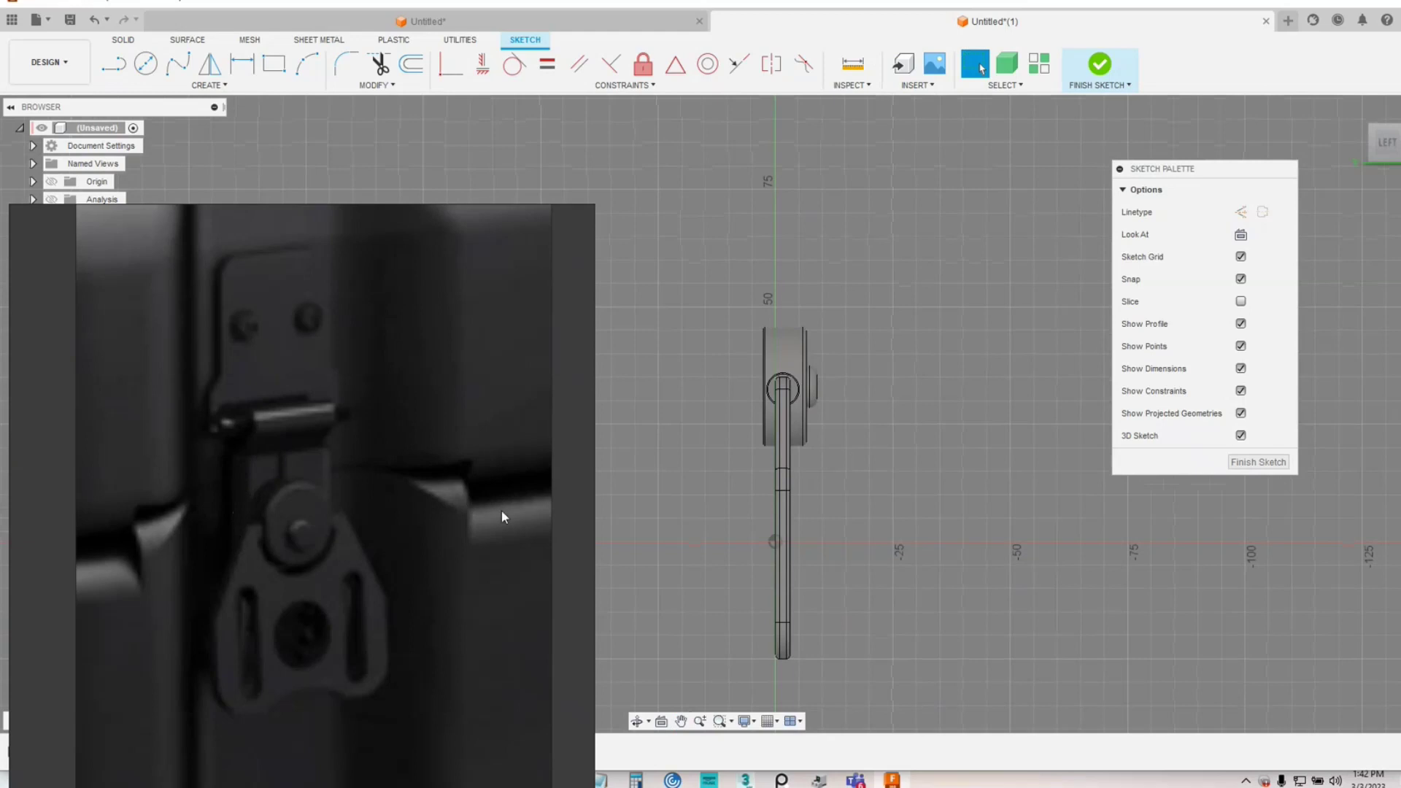
- Sketch a vertical line just behind the disc, running from below the disc to above it, and finish the Line command
{"action": "left_click", "coordinate": [117, 67]}
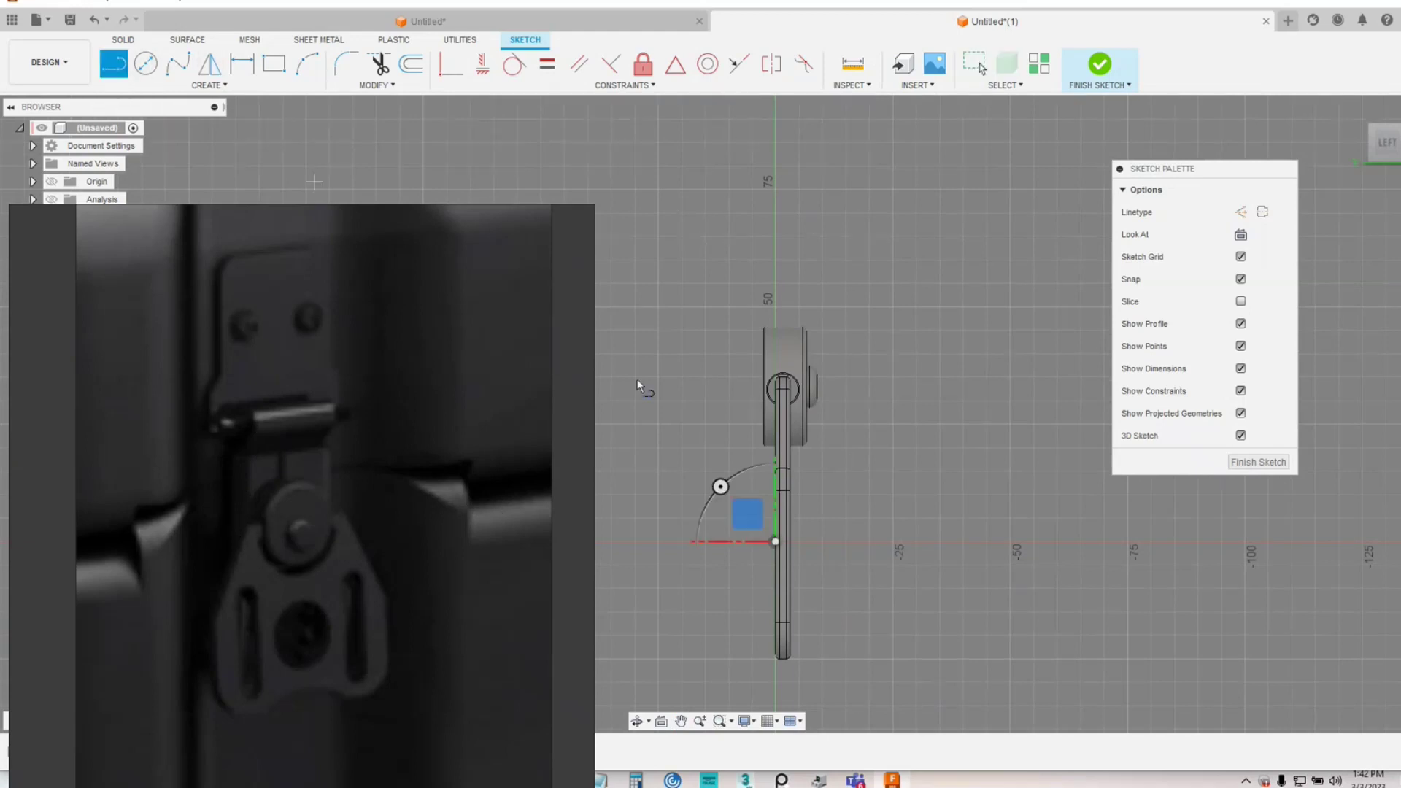
{"action": "left_click", "coordinate": [754, 496]}
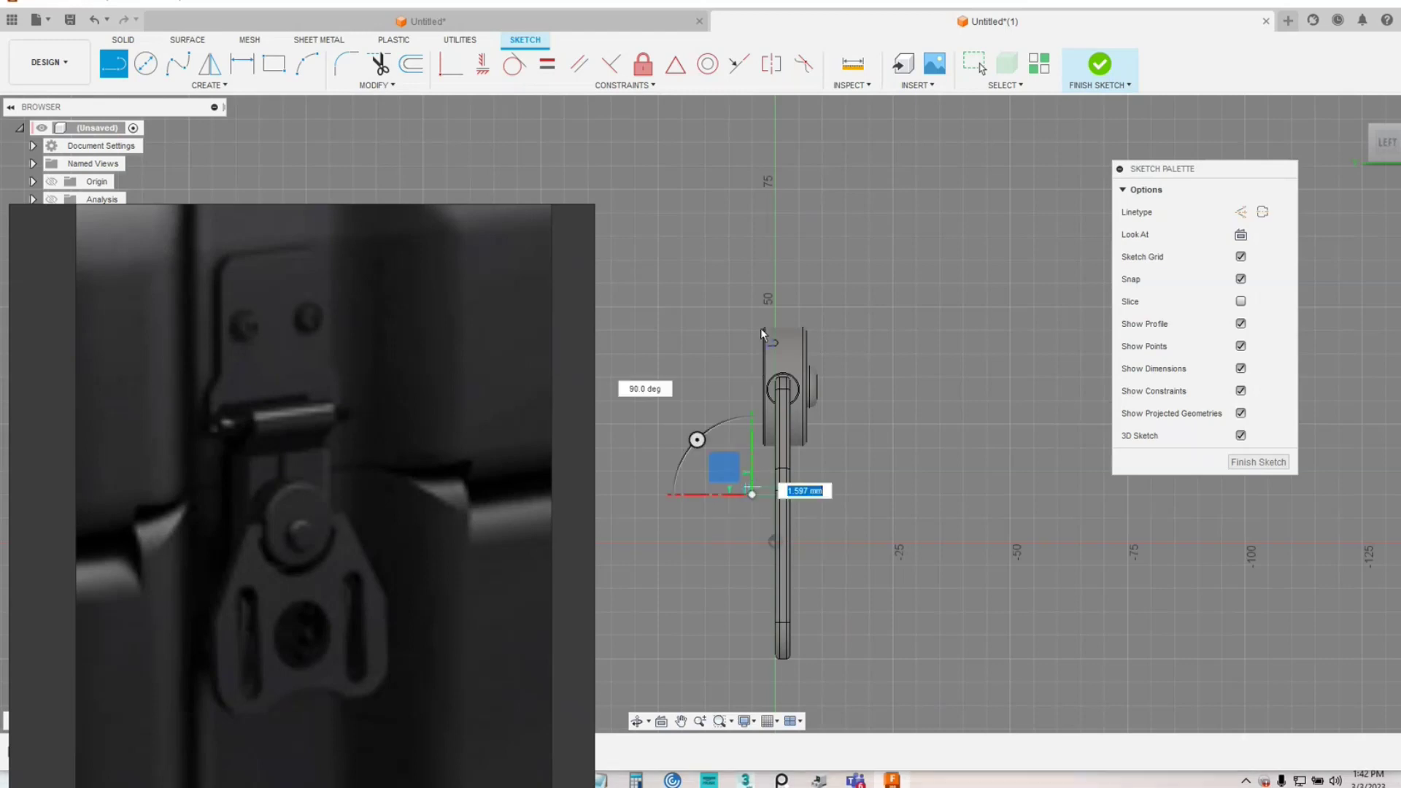
{"action": "left_click", "coordinate": [753, 284]}
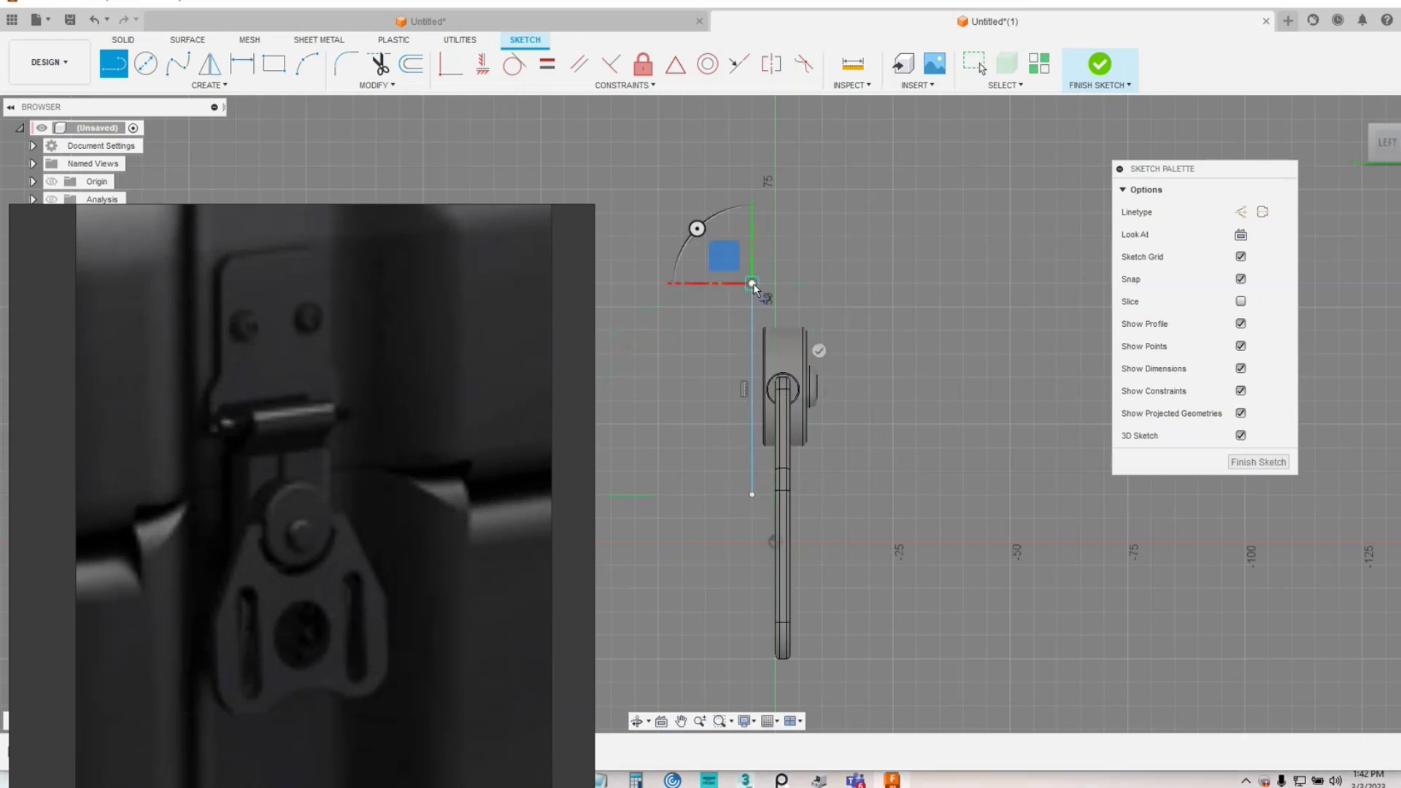
{"action": "right_click", "coordinate": [793, 295]}
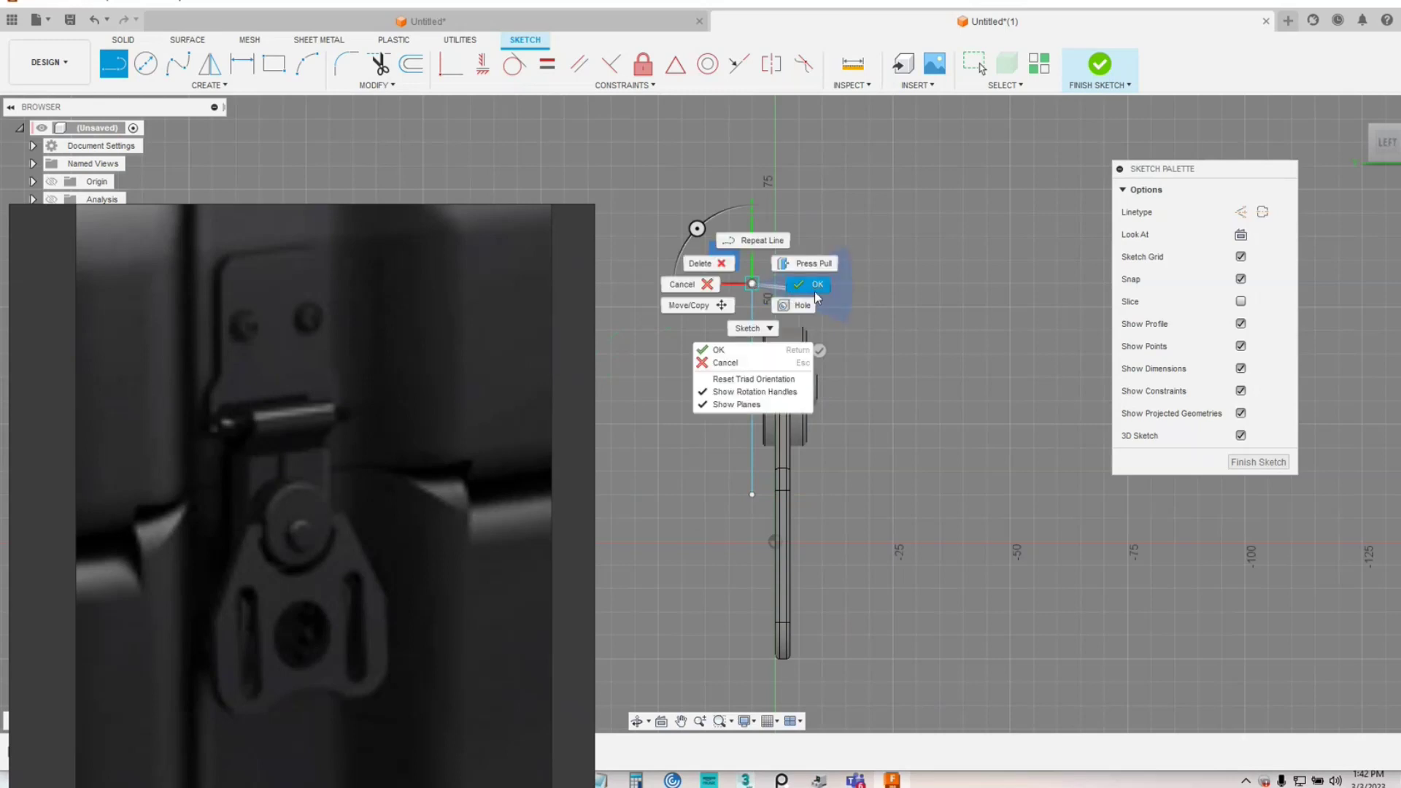
{"action": "left_click", "coordinate": [816, 286]}
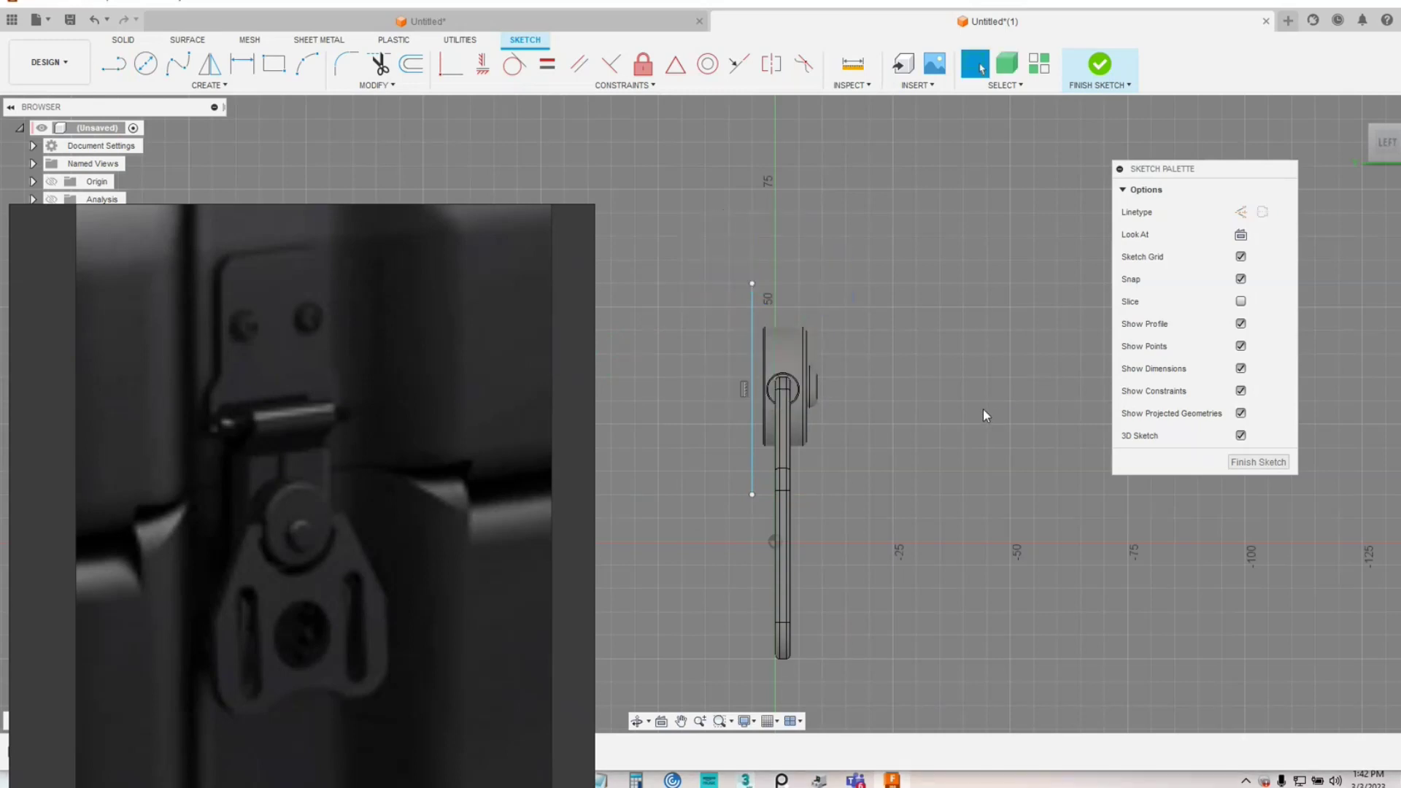
- Draw a centre-diameter circle around the upper end of the vertical line and finish the Circle command
{"action": "left_click", "coordinate": [146, 66]}
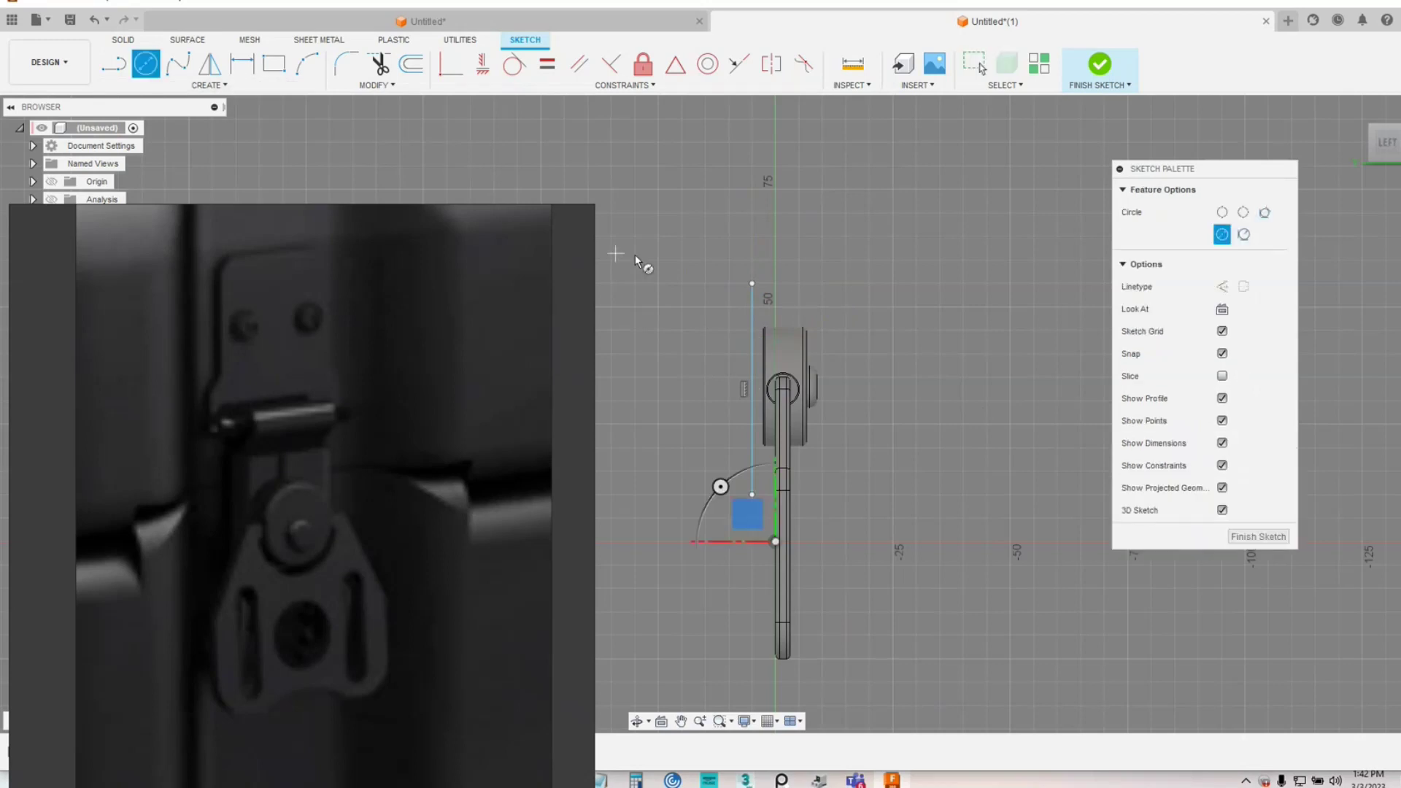
{"action": "left_click", "coordinate": [752, 285]}
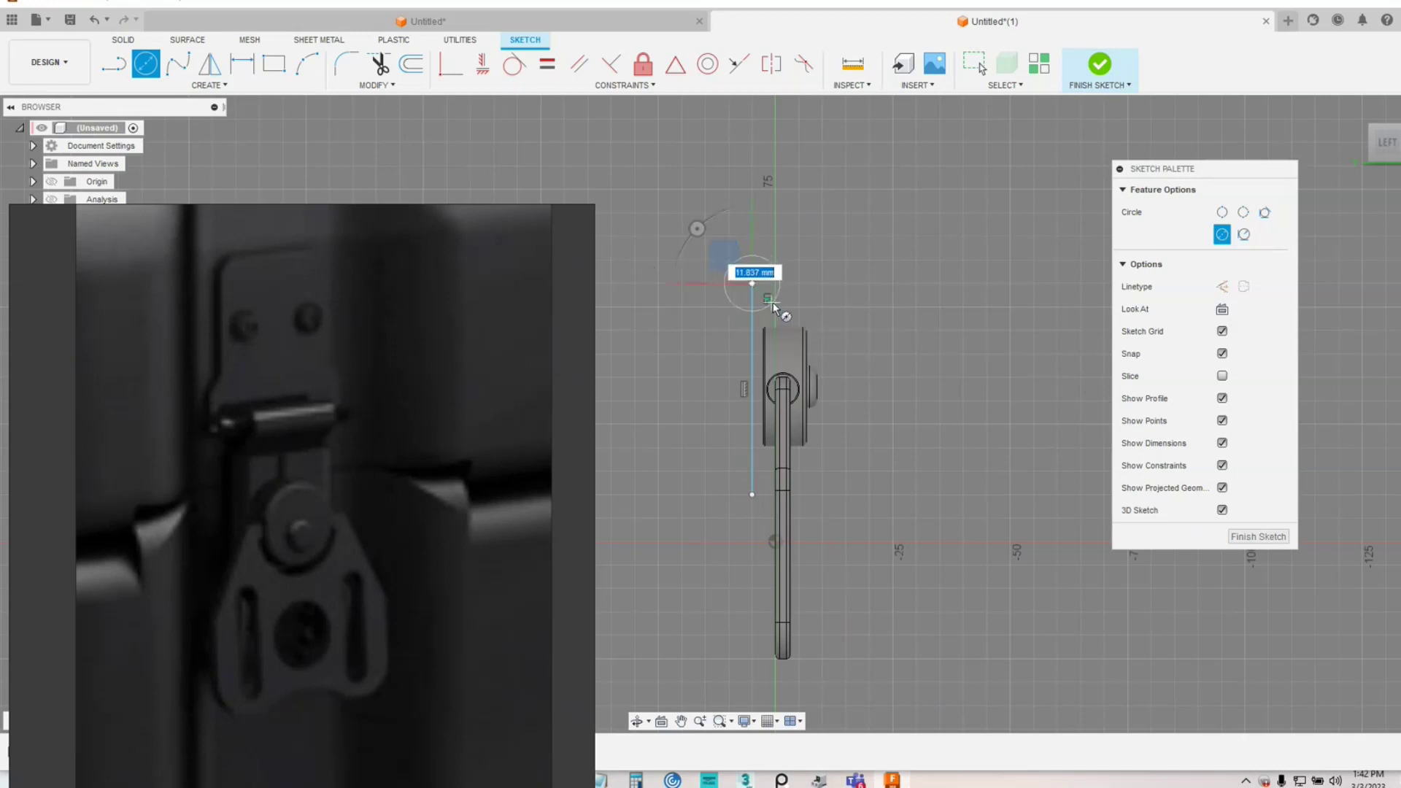
{"action": "left_click", "coordinate": [775, 309]}
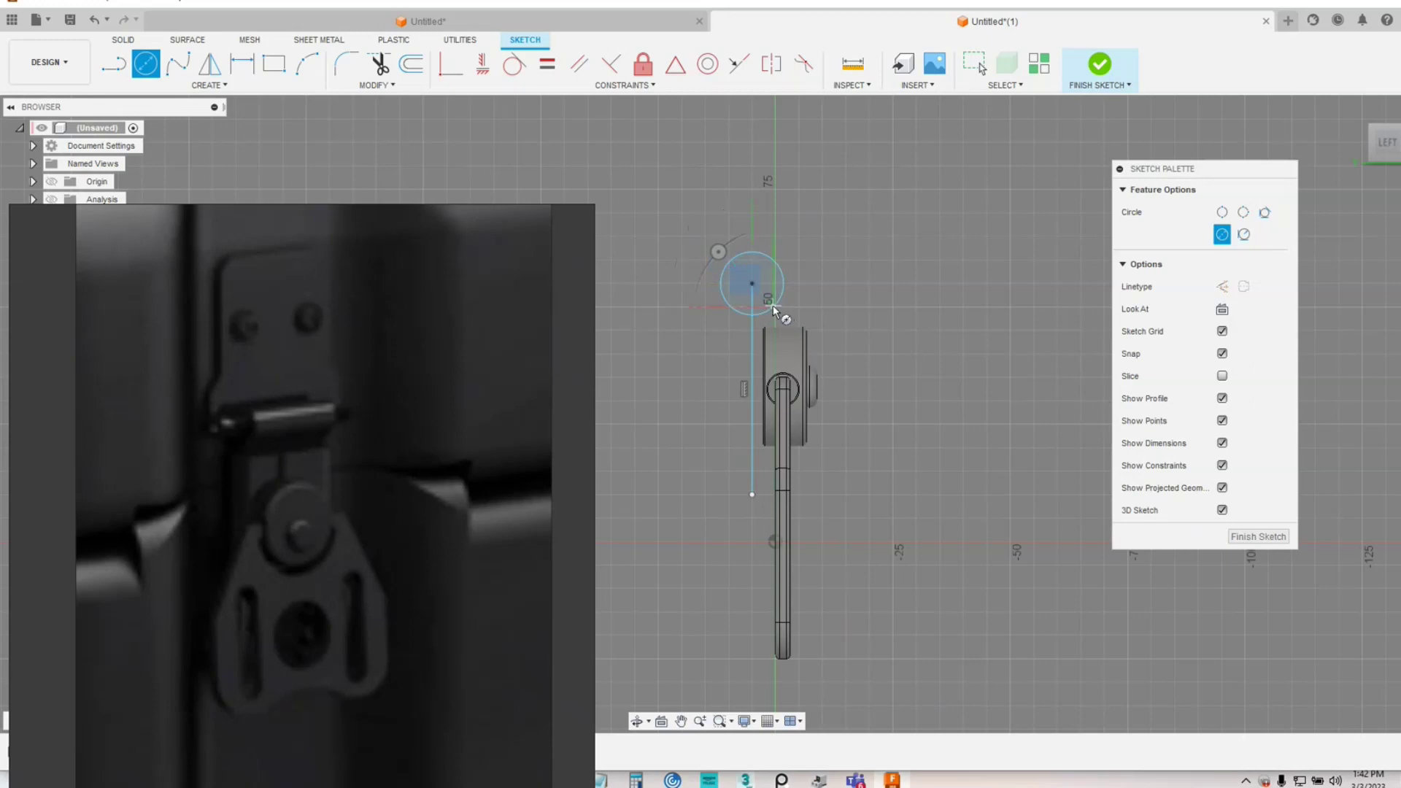
{"action": "right_click", "coordinate": [956, 374]}
{"action": "left_click", "coordinate": [963, 377]}
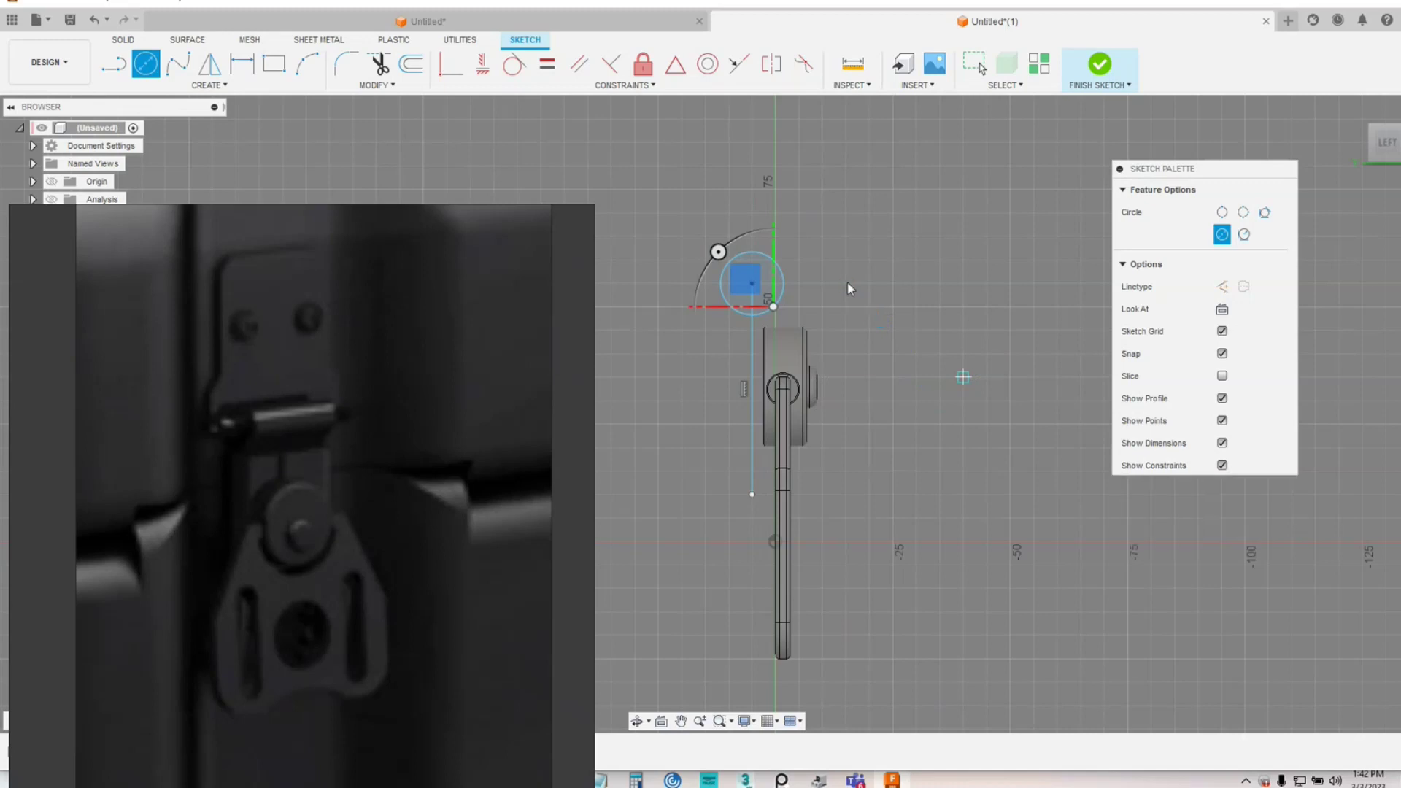
{"action": "key", "text": "Escape"}
{"action": "mouse_move", "coordinate": [825, 300]}
{"action": "middle_mouse_down"}
{"action": "mouse_move", "coordinate": [857, 275]}
{"action": "mouse_move", "coordinate": [843, 262]}
{"action": "middle_mouse_up"}
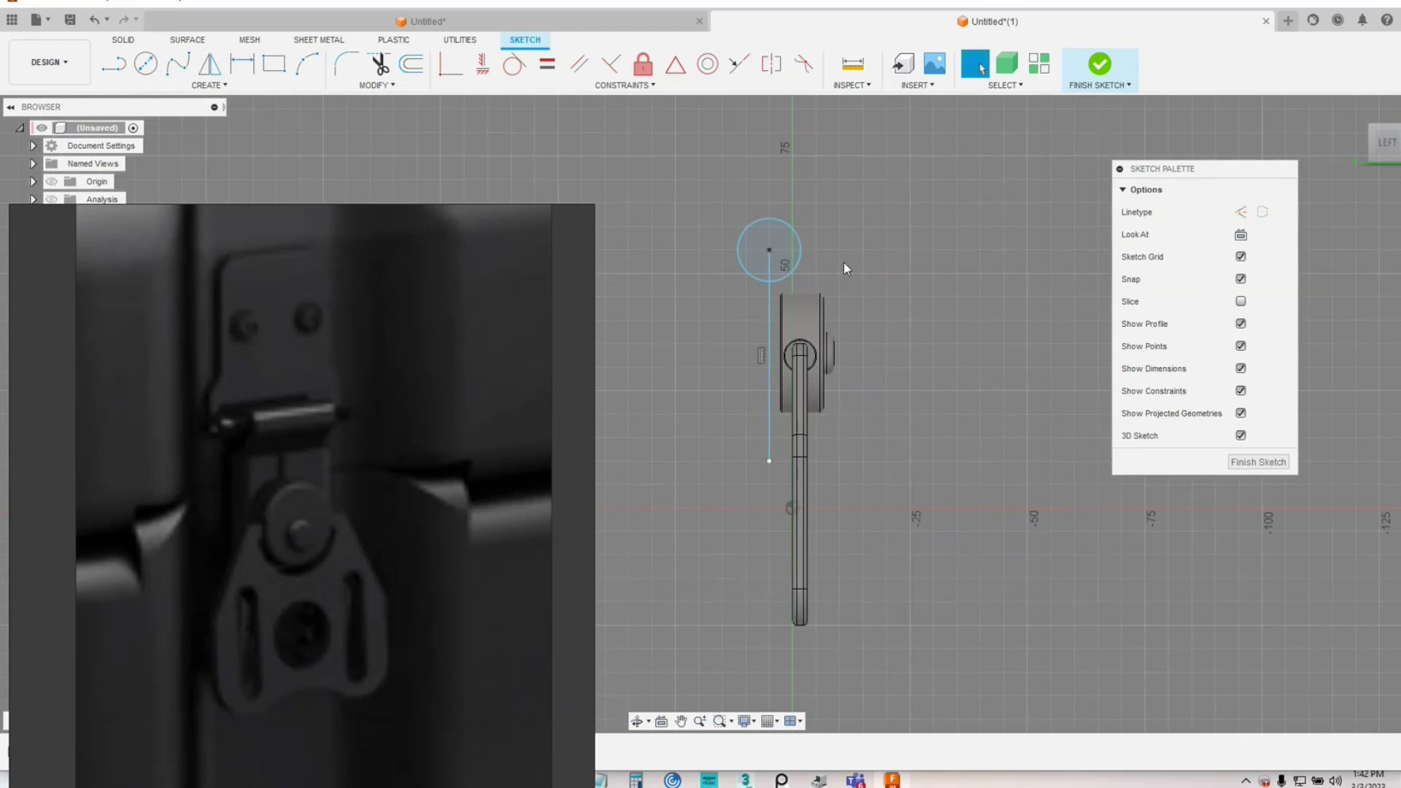
- Offset the vertical line about 2.59 mm to the side facing away from the disc
{"action": "left_click", "coordinate": [413, 65]}
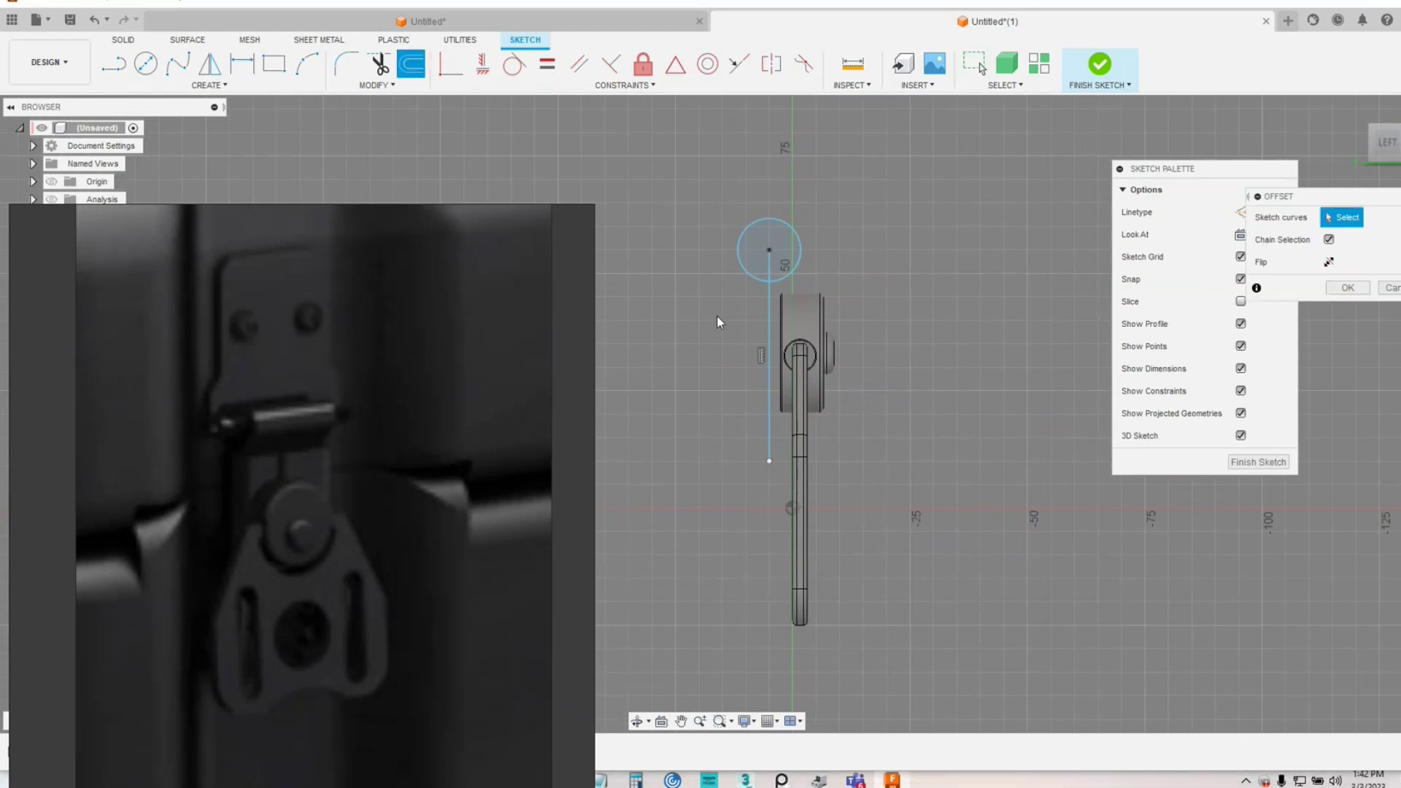
{"action": "left_click", "coordinate": [769, 317]}
{"action": "left_click_drag", "start_coordinate": [763, 316], "coordinate": [752, 317]}
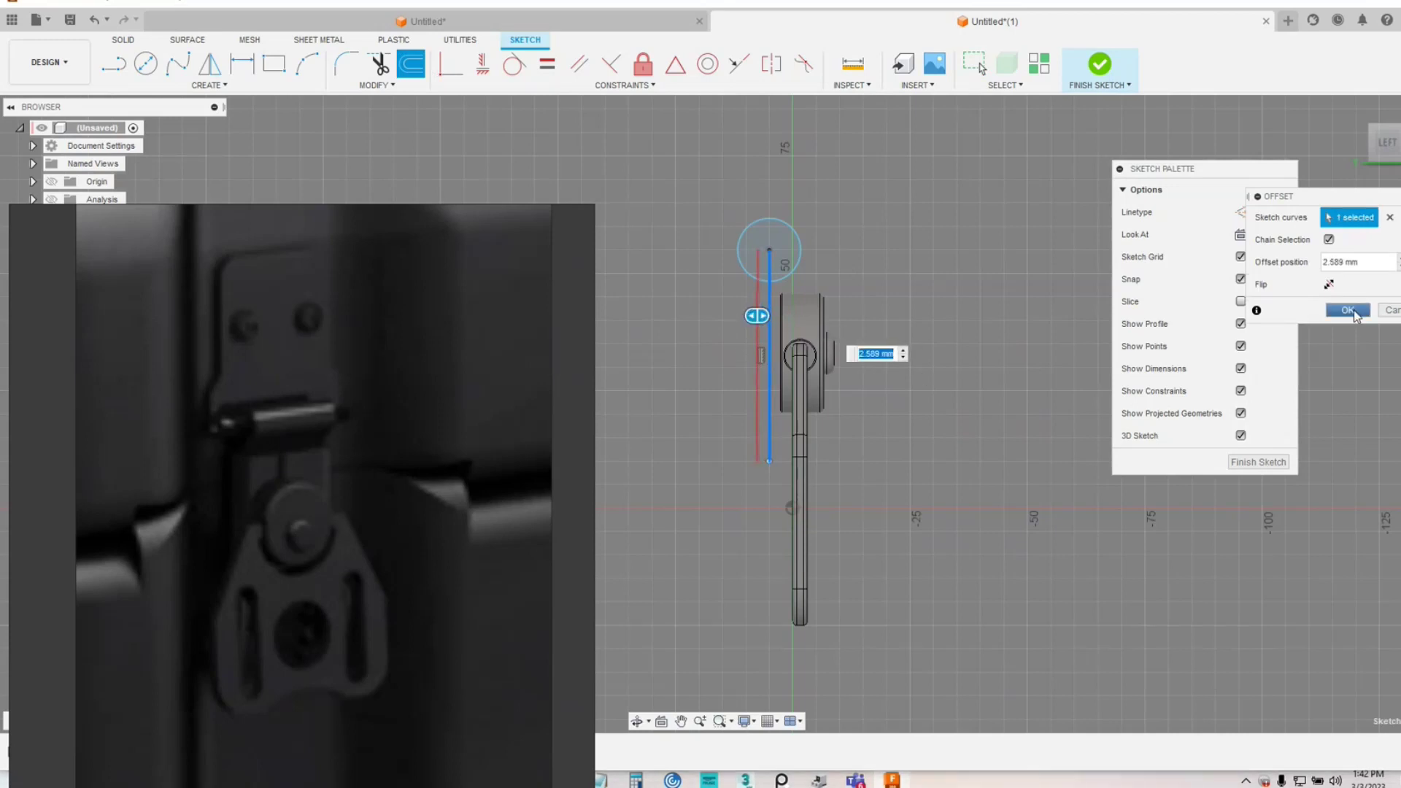
{"action": "left_click", "coordinate": [1354, 313]}
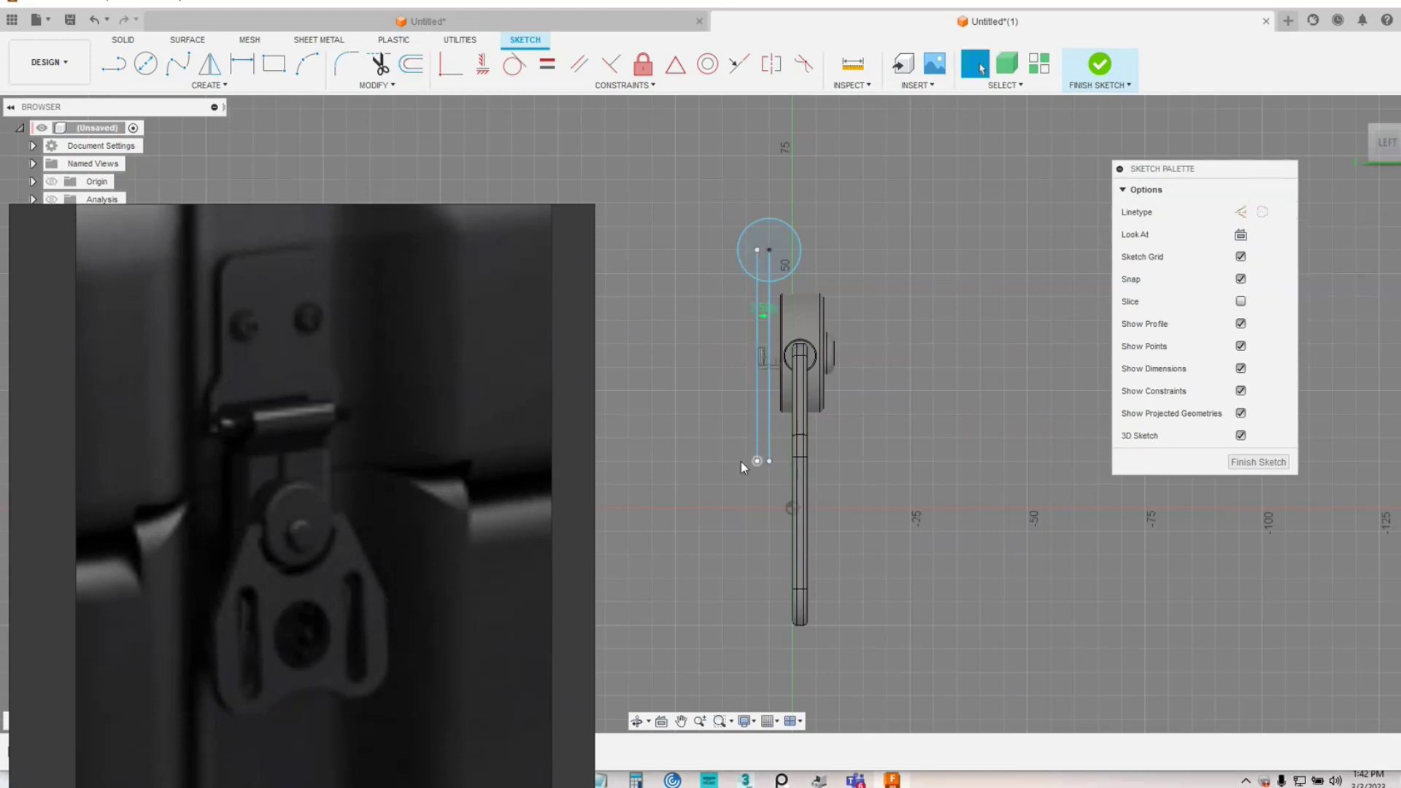
- Trim the portions of both vertical lines that lie inside the circle
{"action": "left_click", "coordinate": [346, 66]}
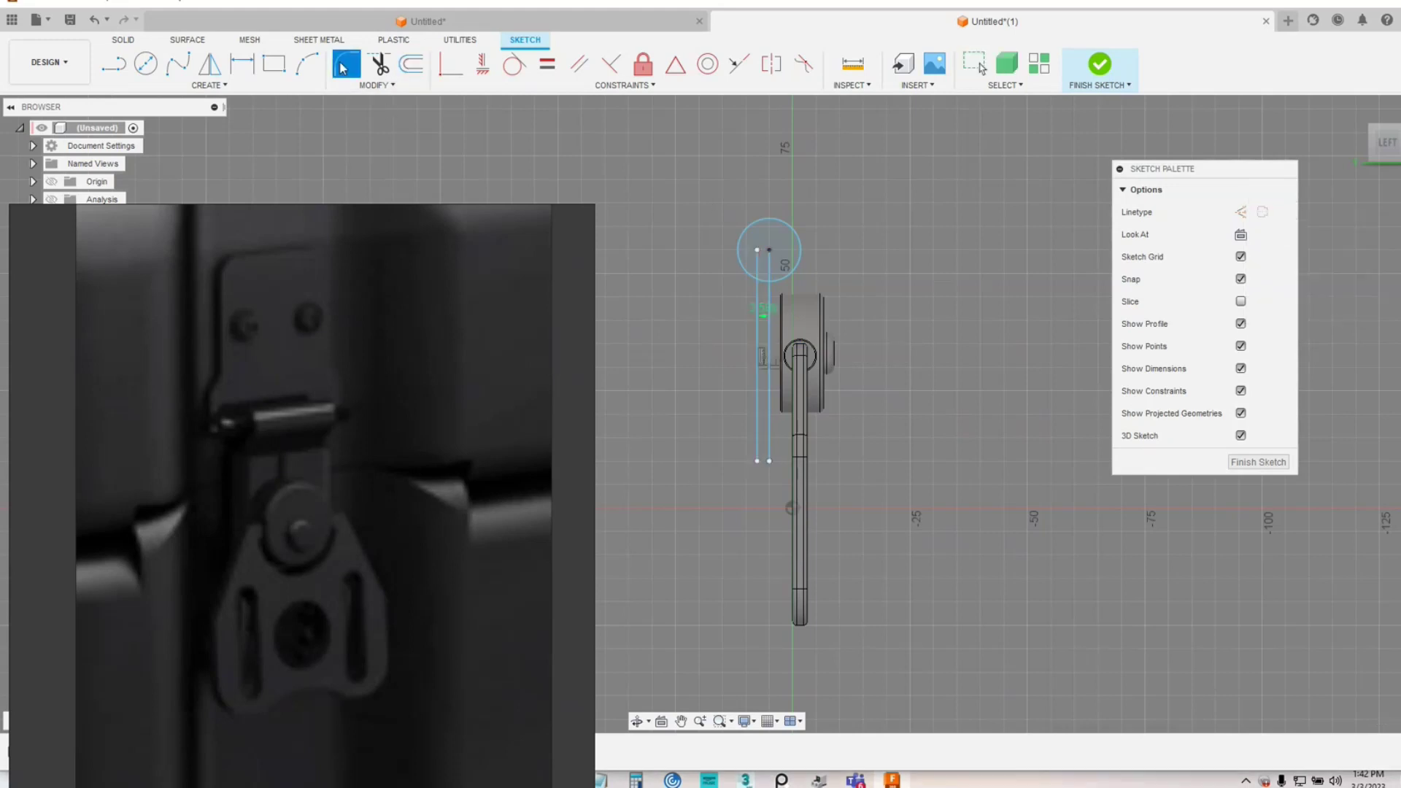
{"action": "left_click", "coordinate": [760, 267]}
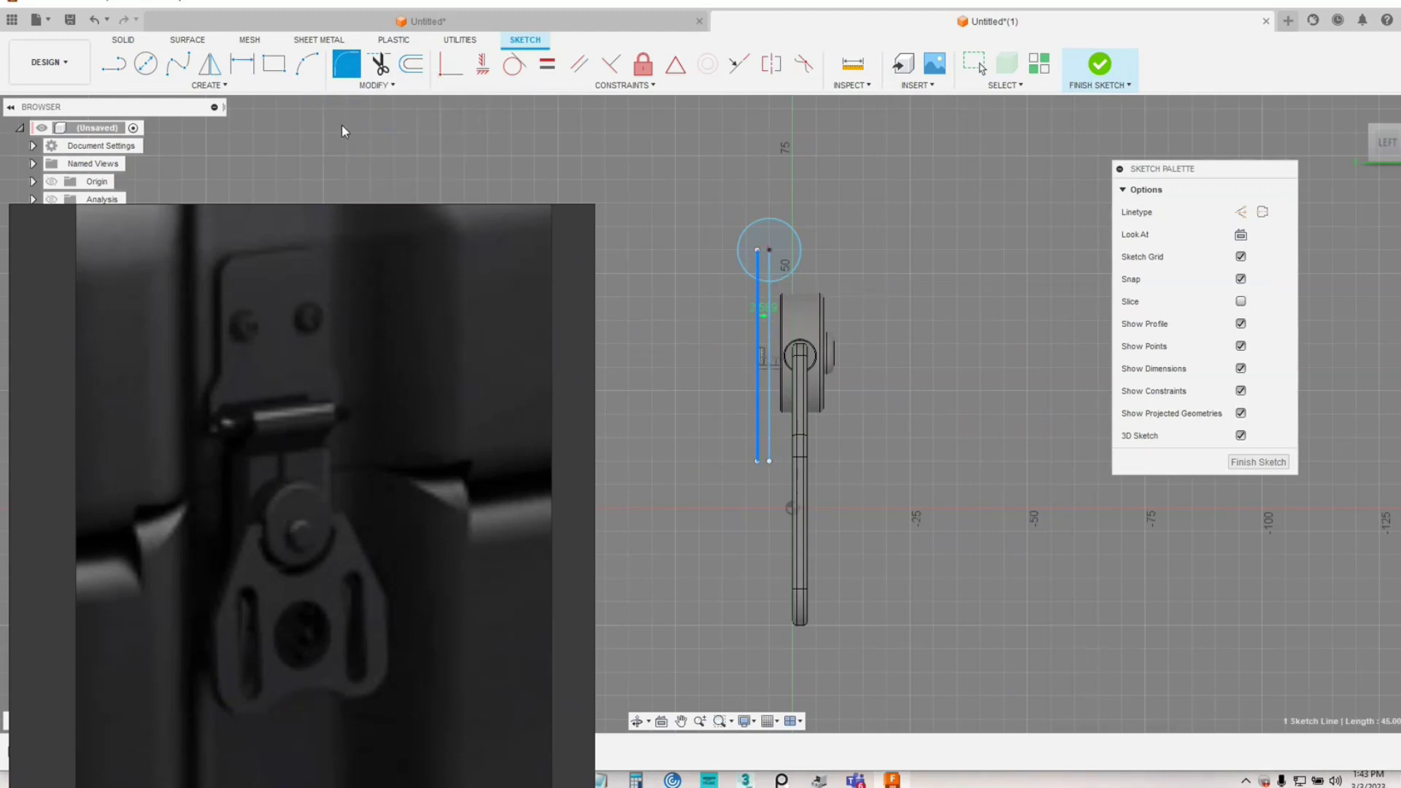
{"action": "left_click", "coordinate": [379, 65]}
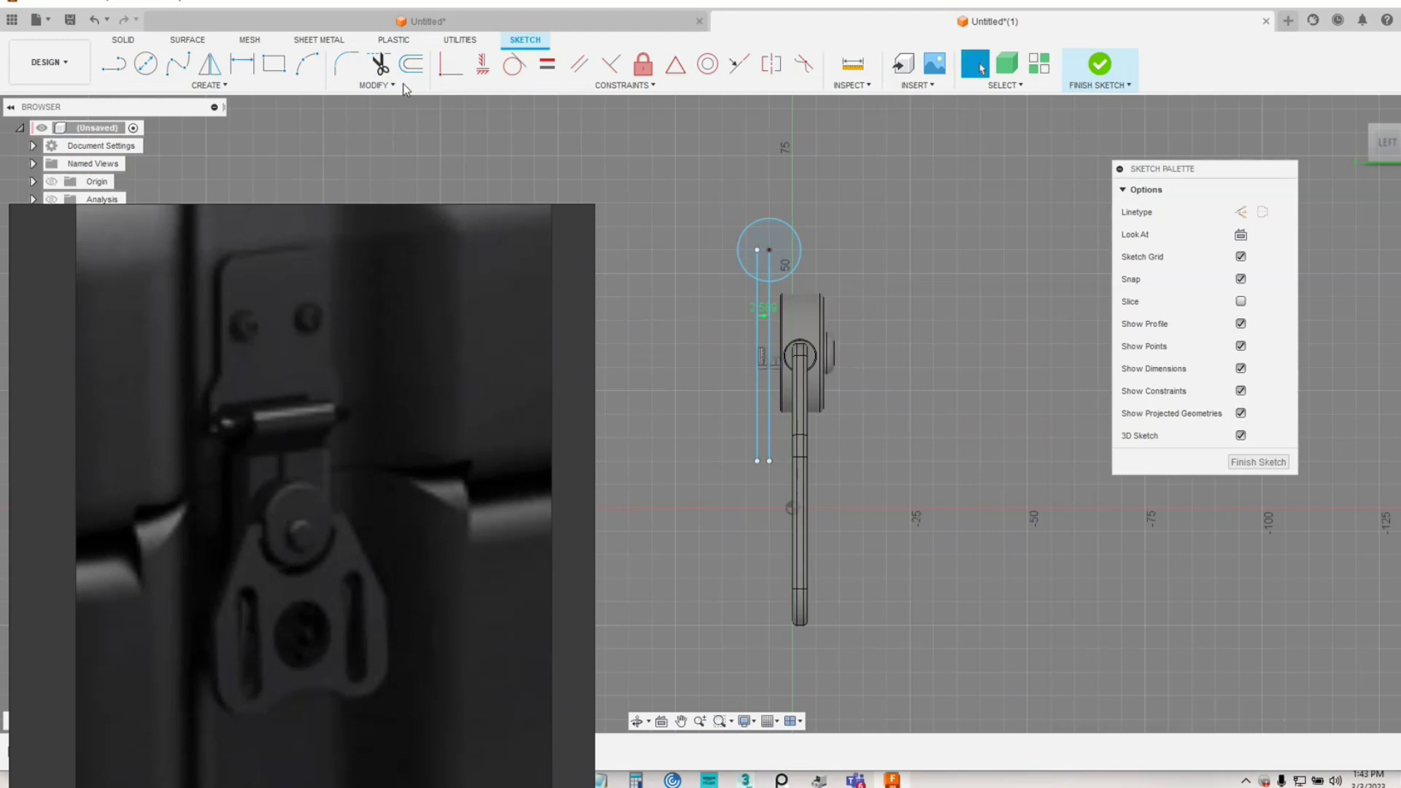
{"action": "left_click", "coordinate": [768, 269]}
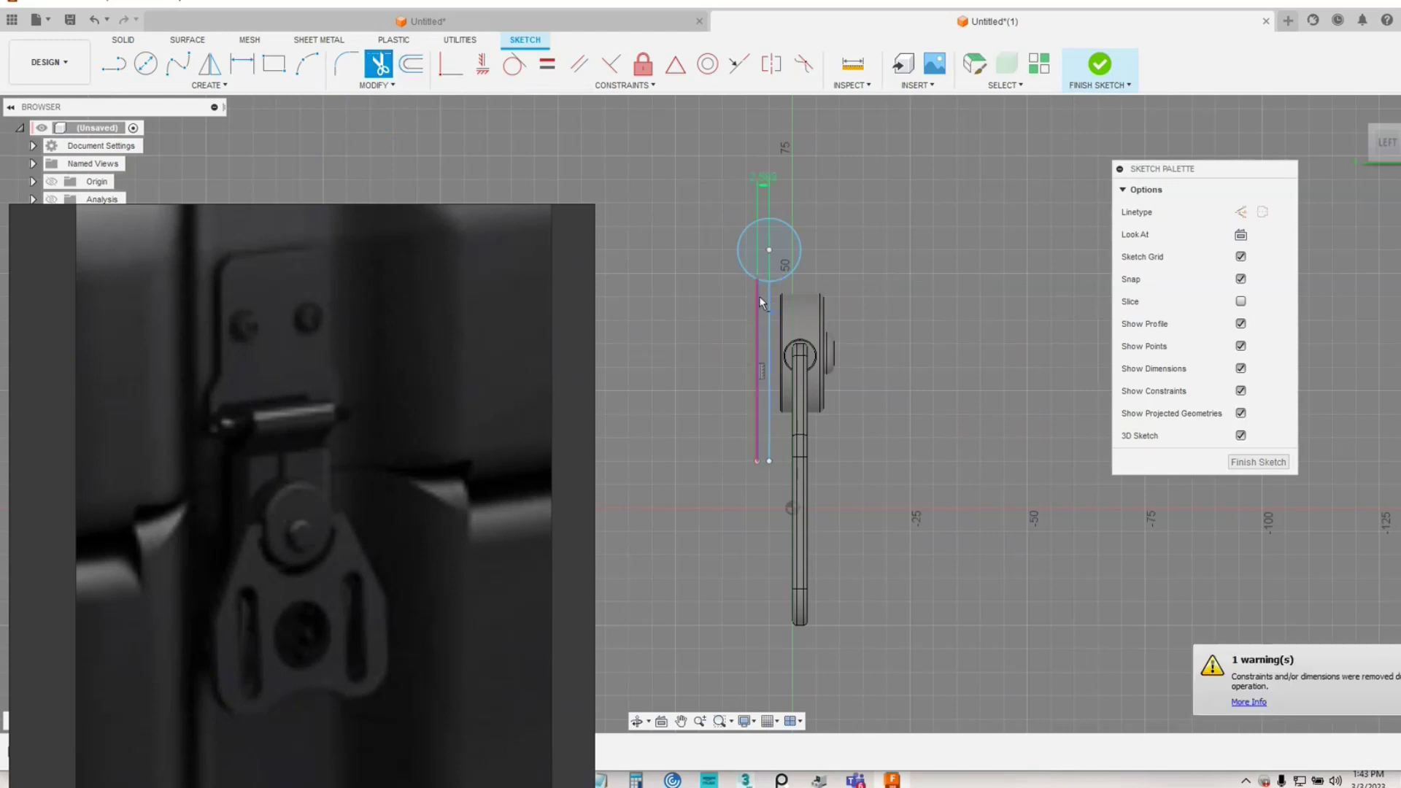
{"action": "left_click", "coordinate": [764, 281]}
- Close the strip by drawing a short line between the lower ends of the two vertical lines
{"action": "left_click", "coordinate": [115, 68]}
{"action": "scroll", "coordinate": [722, 573], "scroll_direction": "up", "scroll_amount": 3}
{"action": "mouse_move", "coordinate": [705, 433]}
{"action": "middle_mouse_down", "text": "shift"}
{"action": "mouse_move", "coordinate": [773, 430]}
{"action": "mouse_move", "coordinate": [726, 476]}
{"action": "middle_mouse_up", "text": "shift"}
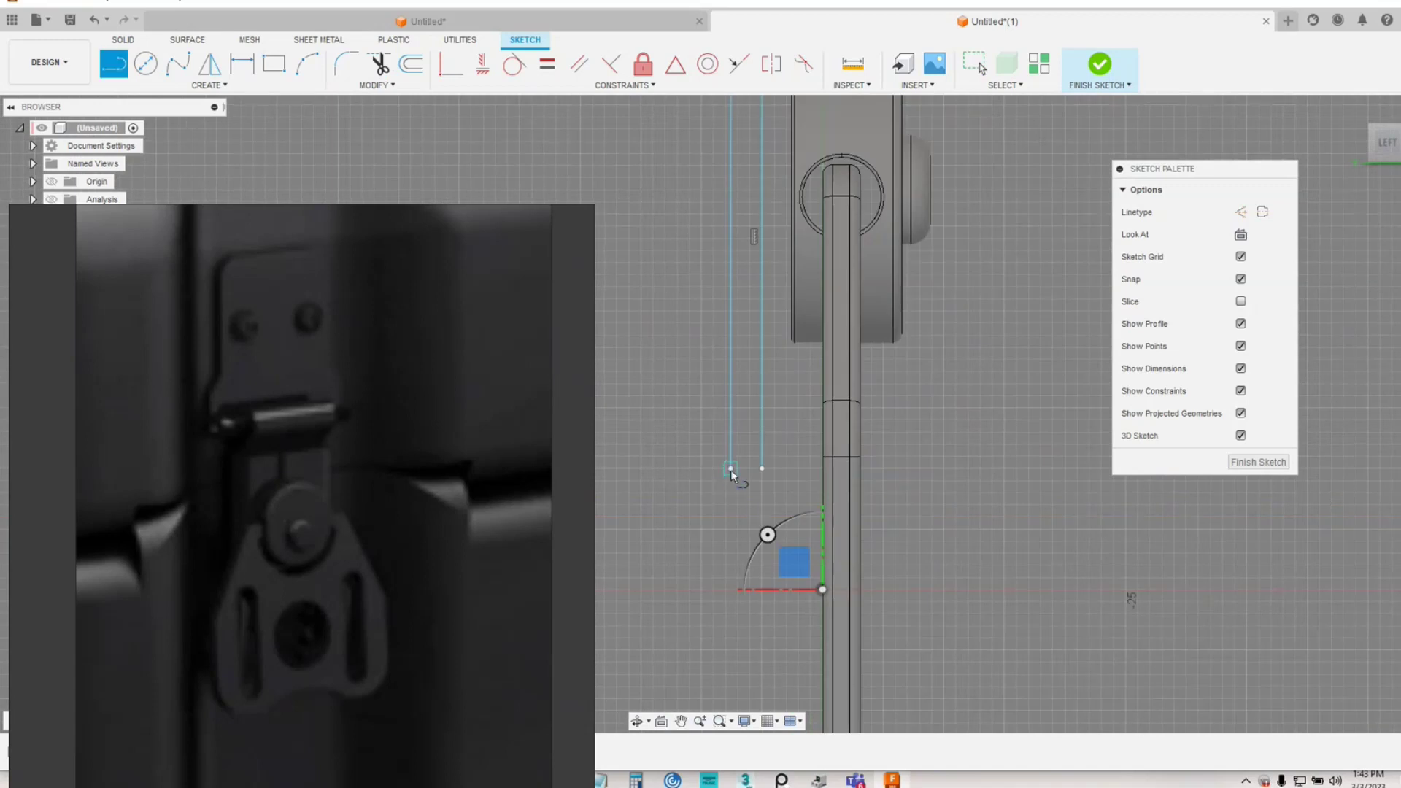
{"action": "left_click_drag", "start_coordinate": [823, 590], "coordinate": [763, 467]}
{"action": "right_click", "coordinate": [710, 545]}
{"action": "left_click", "coordinate": [735, 541]}
{"action": "scroll", "coordinate": [702, 519], "scroll_direction": "down", "scroll_amount": 2}
{"action": "scroll", "coordinate": [708, 513], "scroll_direction": "down", "scroll_amount": 2}
{"action": "middle_click_drag", "start_coordinate": [860, 473], "coordinate": [911, 524]}
{"action": "scroll", "coordinate": [912, 526], "scroll_direction": "down", "scroll_amount": 1}
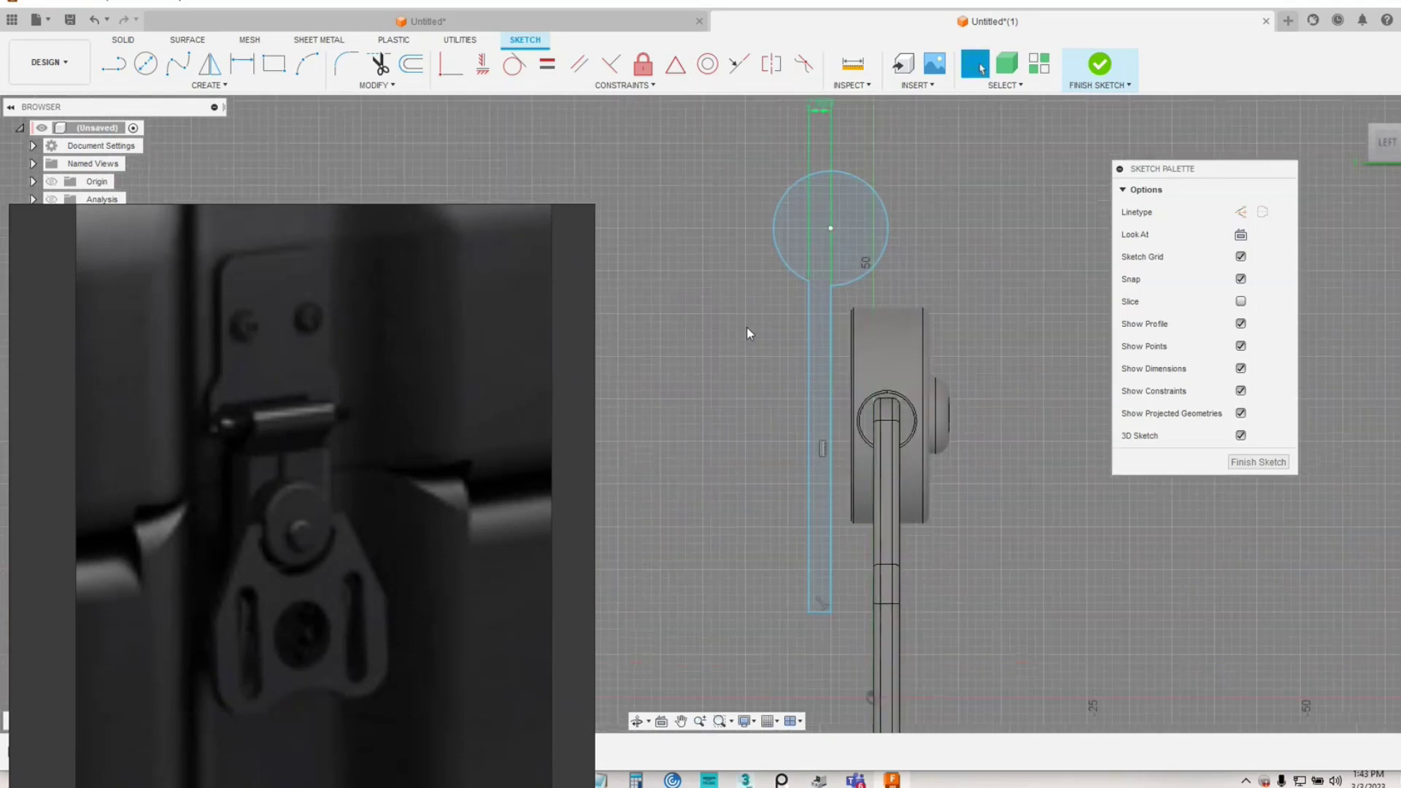
- Draw a 10 mm diameter circle concentric with the existing circle and finish the sketch
{"action": "scroll", "coordinate": [657, 248], "scroll_direction": "up", "scroll_amount": 3}
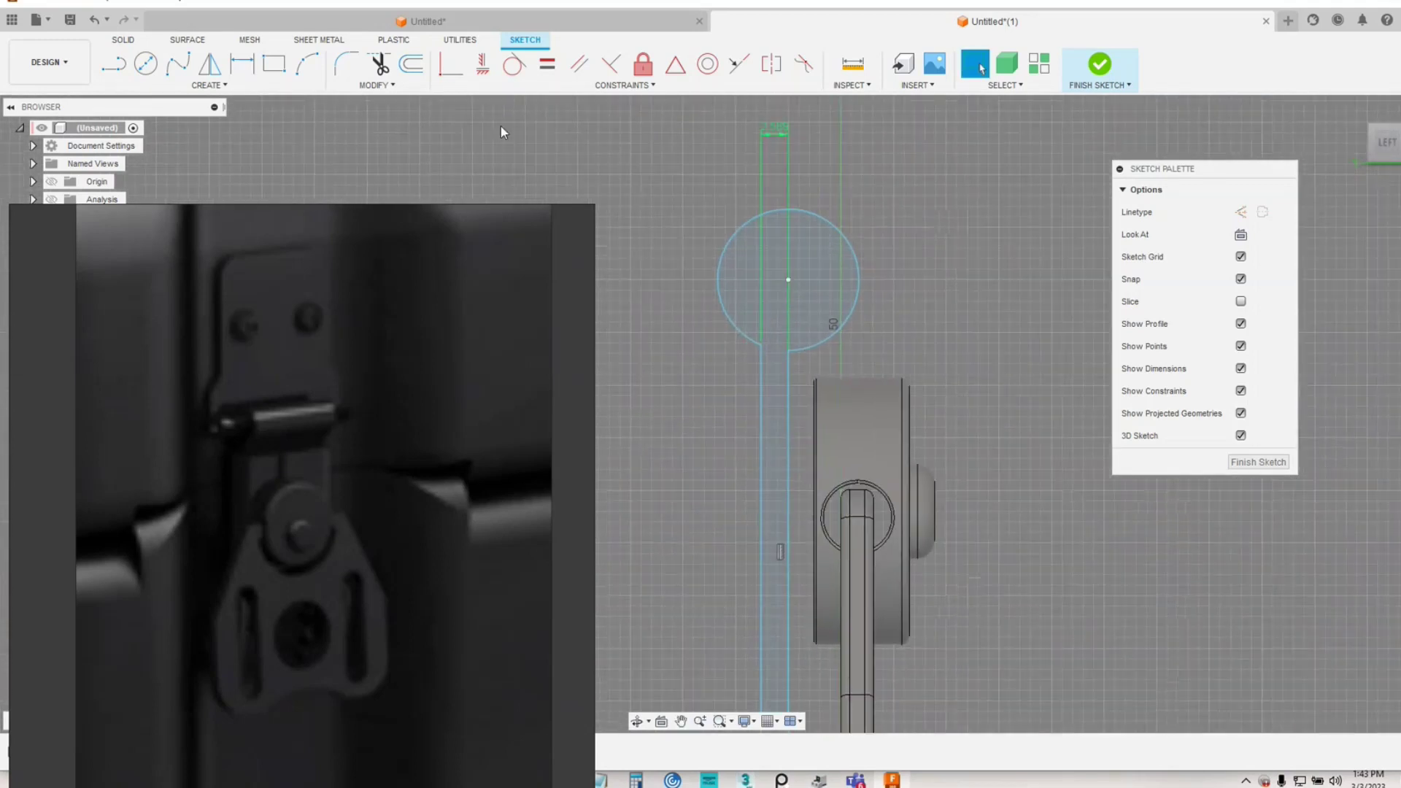
{"action": "left_click", "coordinate": [146, 64]}
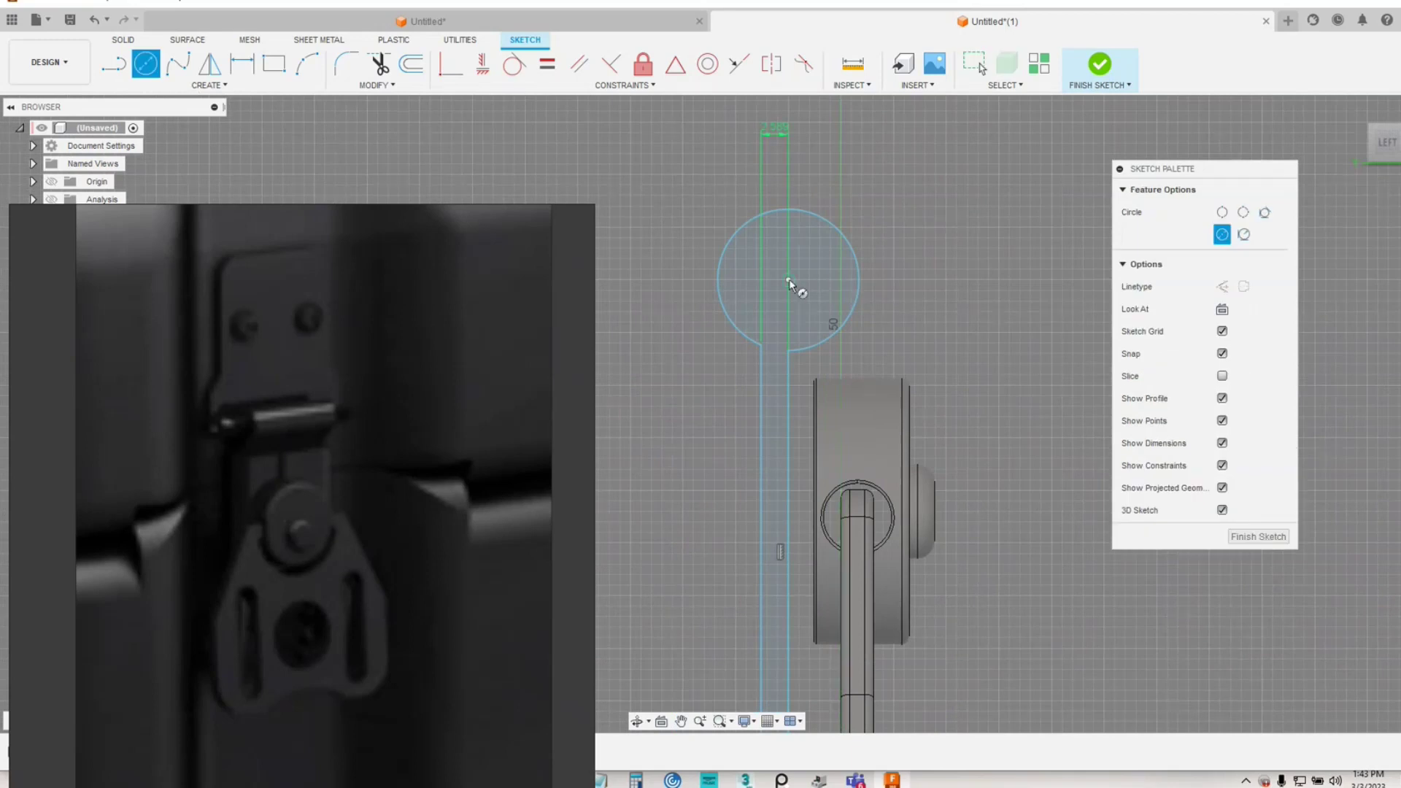
{"action": "left_click", "coordinate": [789, 281]}
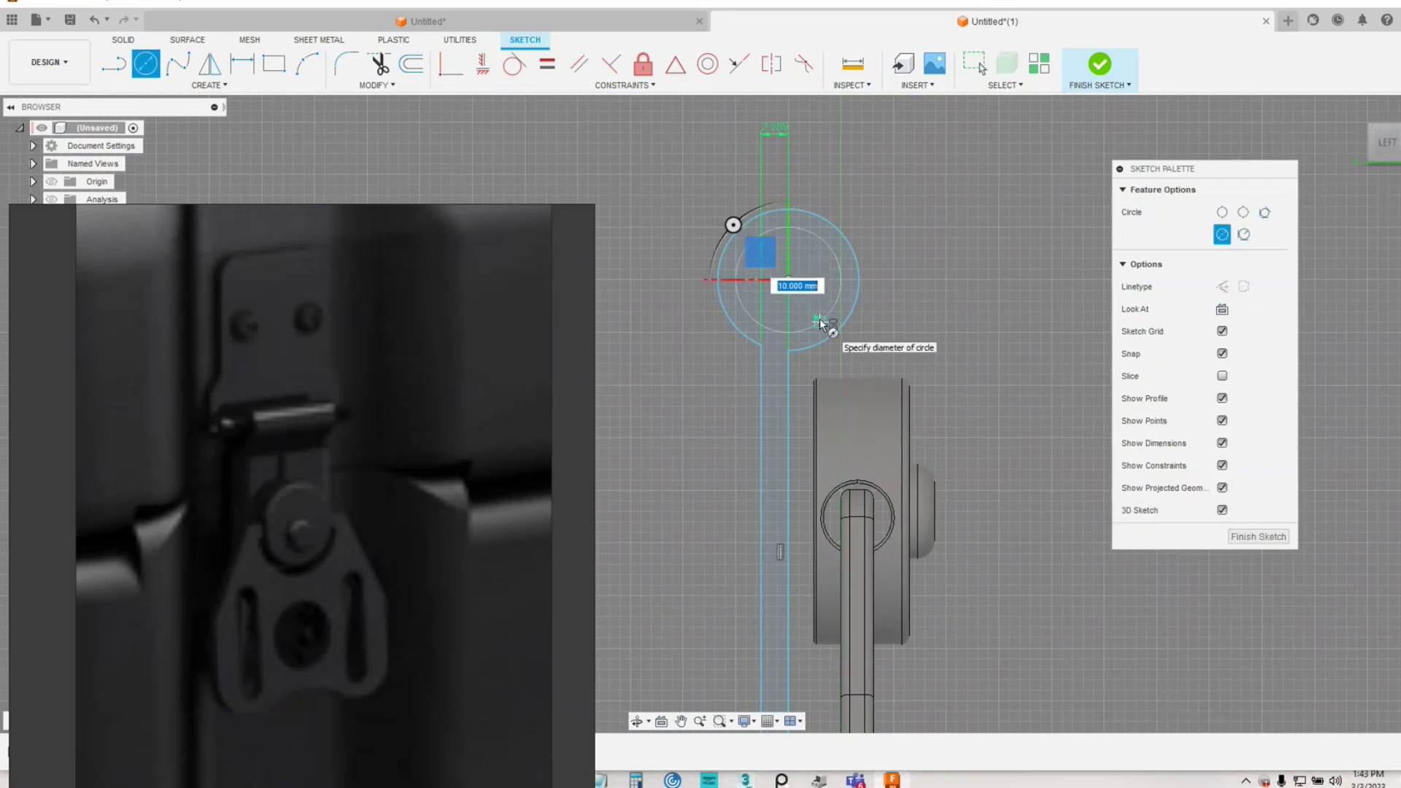
{"action": "left_click", "coordinate": [821, 323]}
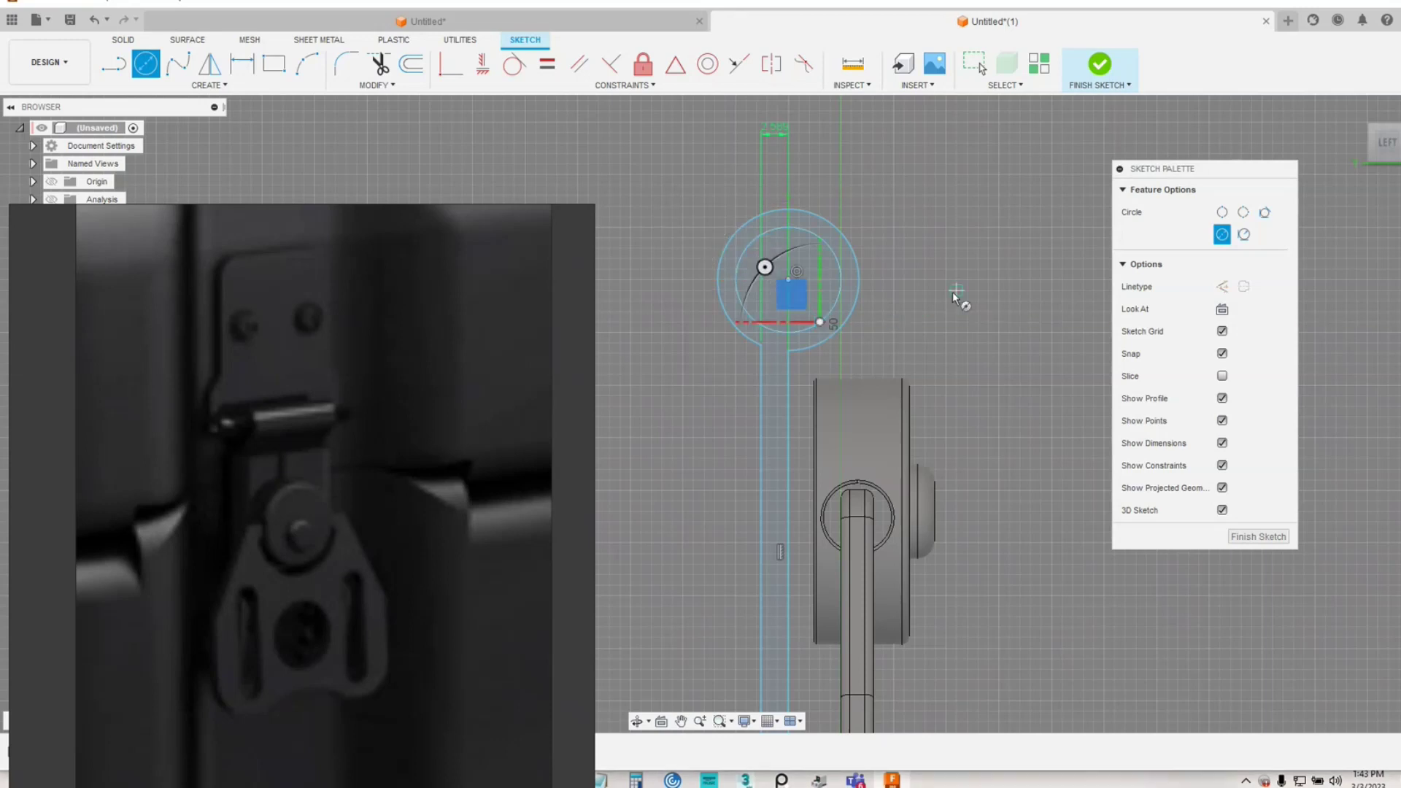
{"action": "right_click", "coordinate": [988, 298]}
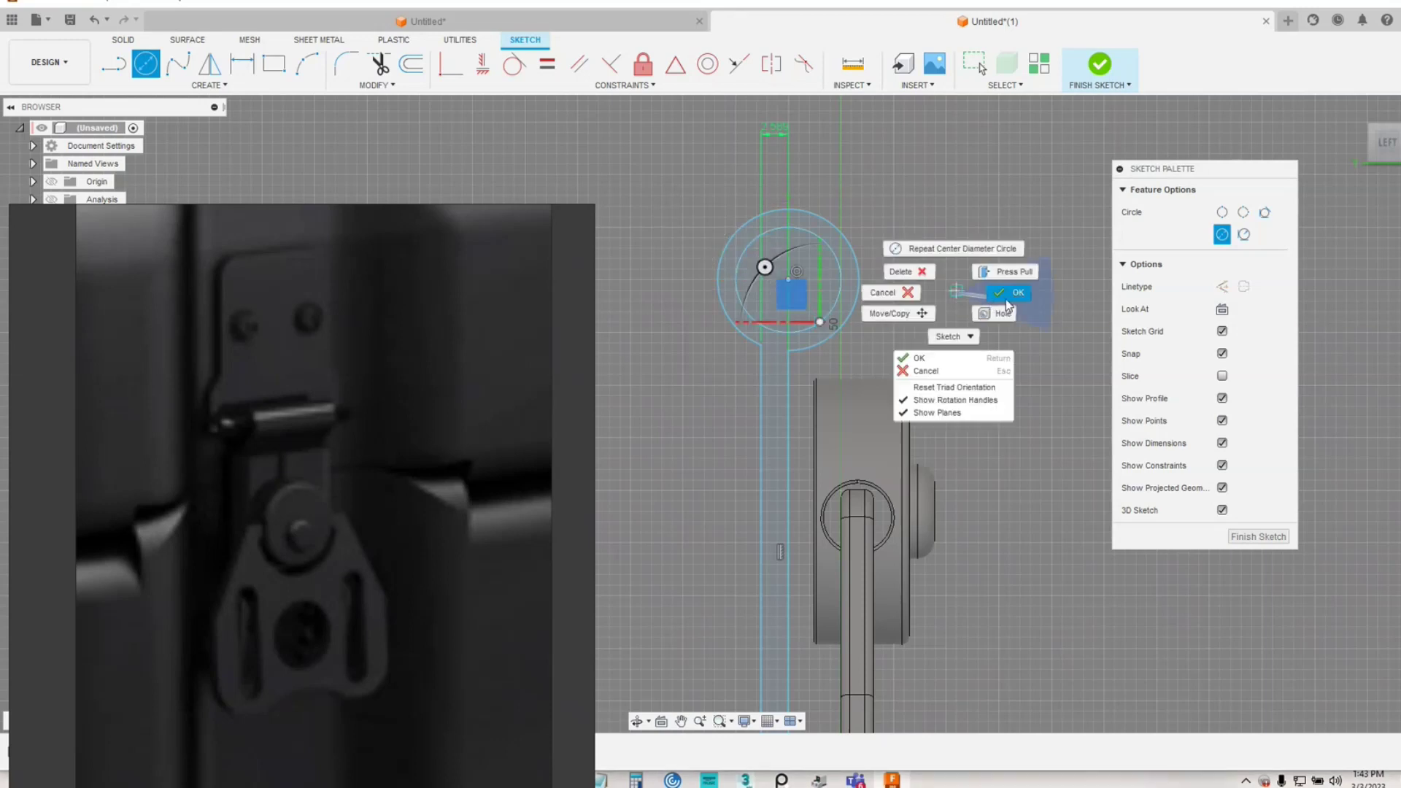
{"action": "left_click", "coordinate": [978, 362]}
{"action": "scroll", "coordinate": [978, 413], "scroll_direction": "down", "scroll_amount": 2}
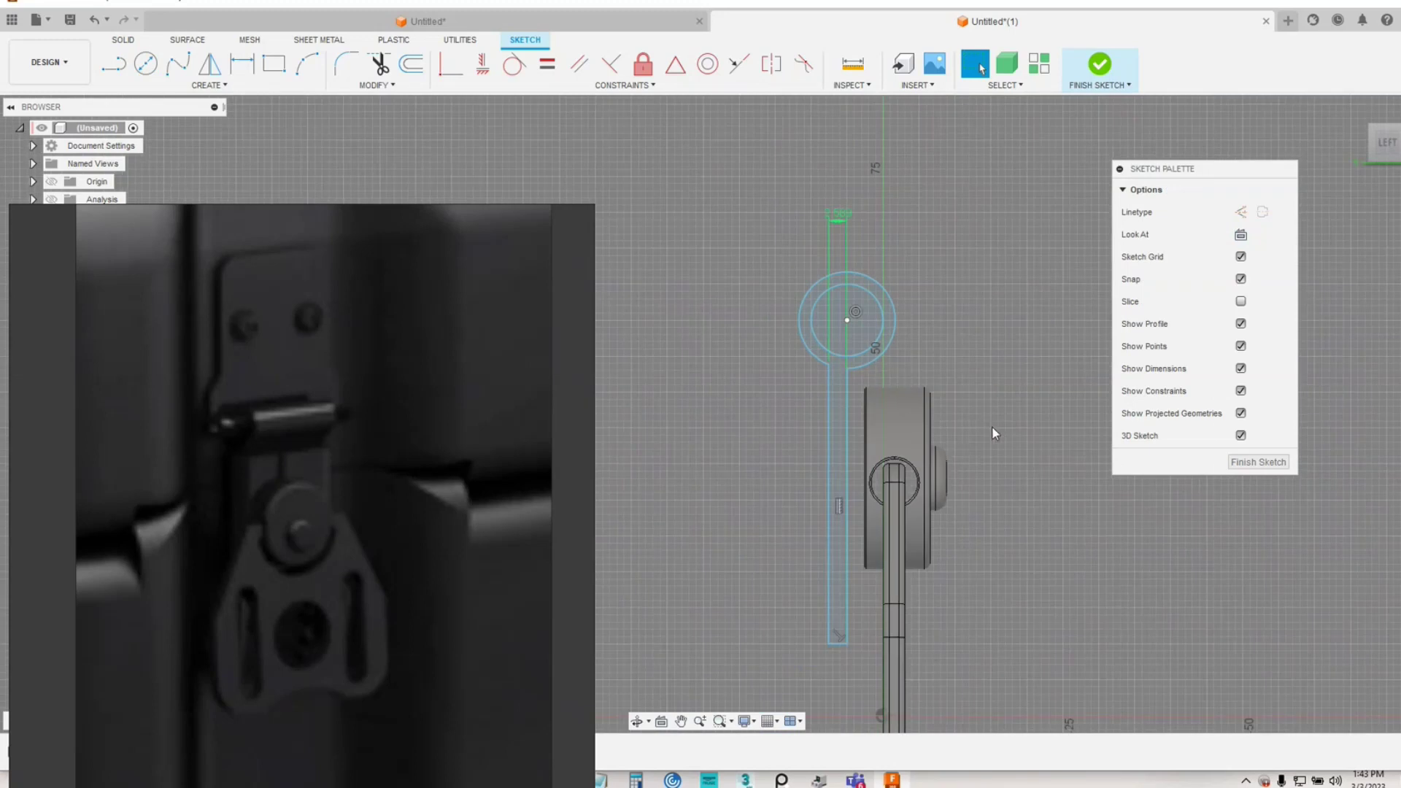
{"action": "middle_click_drag", "start_coordinate": [986, 429], "coordinate": [929, 366]}
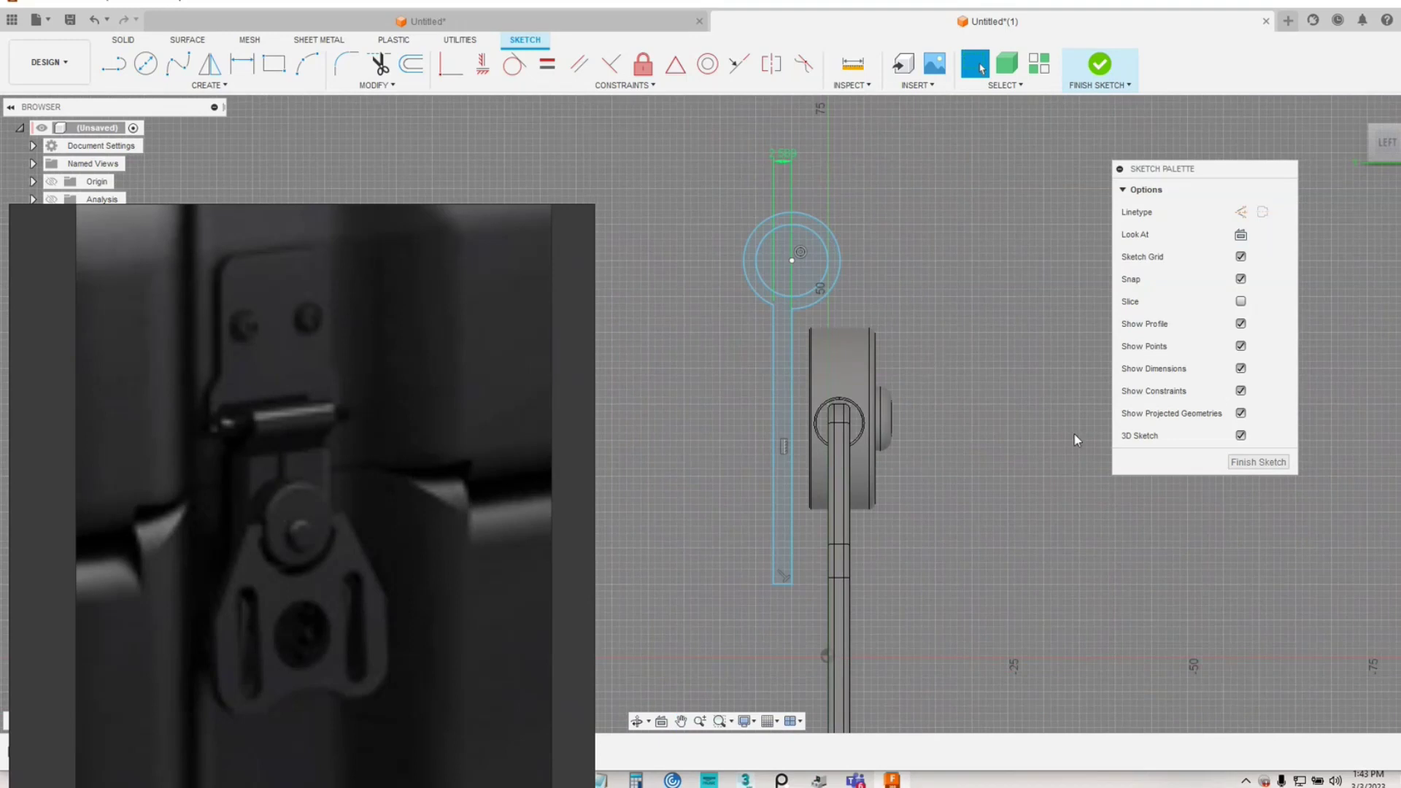
{"action": "left_click", "coordinate": [1258, 462]}
- Start extruding the profile made of the ring and its attached strip, and set the direction to Symmetric
{"action": "mouse_move", "coordinate": [913, 279]}
{"action": "middle_mouse_down", "text": "shift"}
{"action": "mouse_move", "coordinate": [845, 300]}
{"action": "mouse_move", "coordinate": [904, 265]}
{"action": "middle_mouse_up", "text": "shift"}
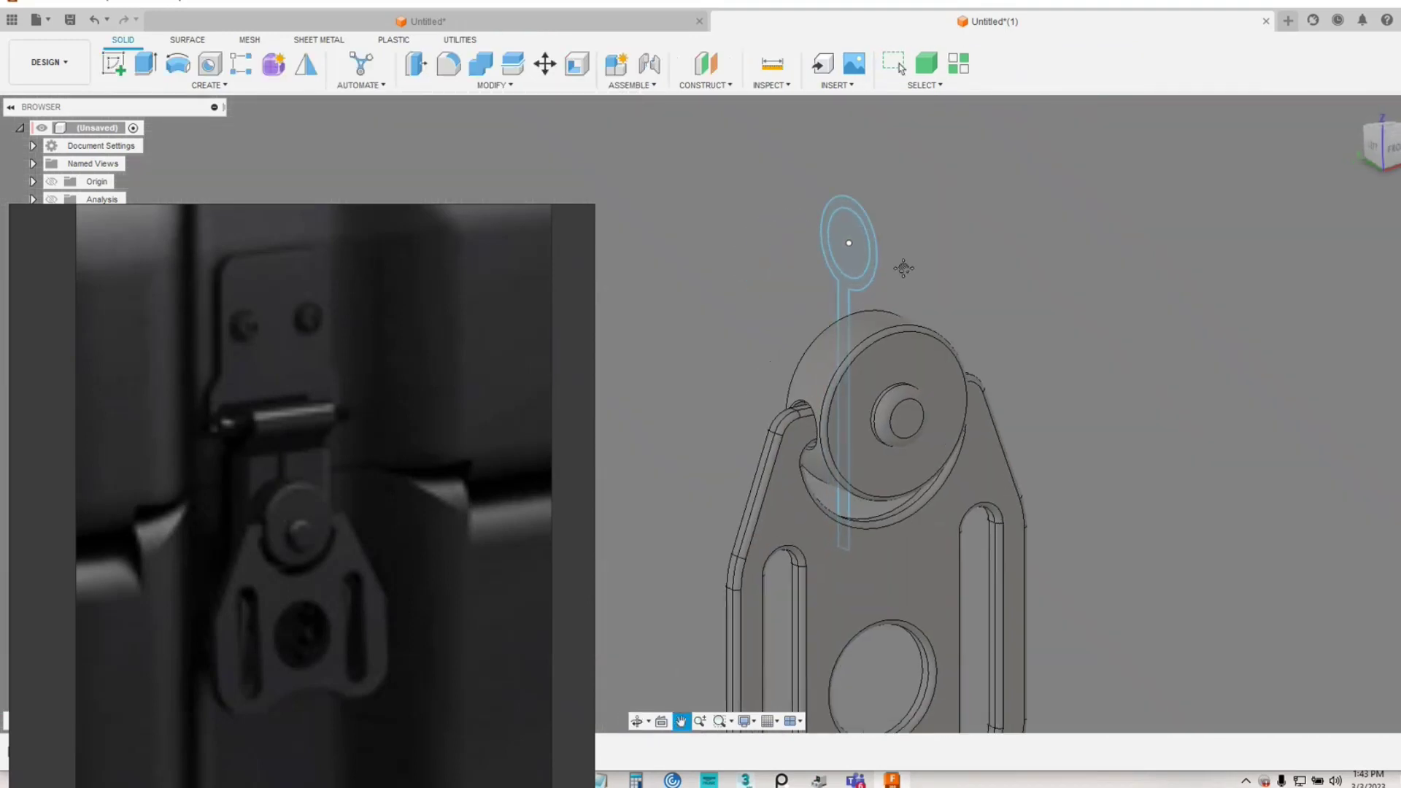
{"action": "left_click", "coordinate": [856, 285]}
{"action": "right_click", "coordinate": [859, 284]}
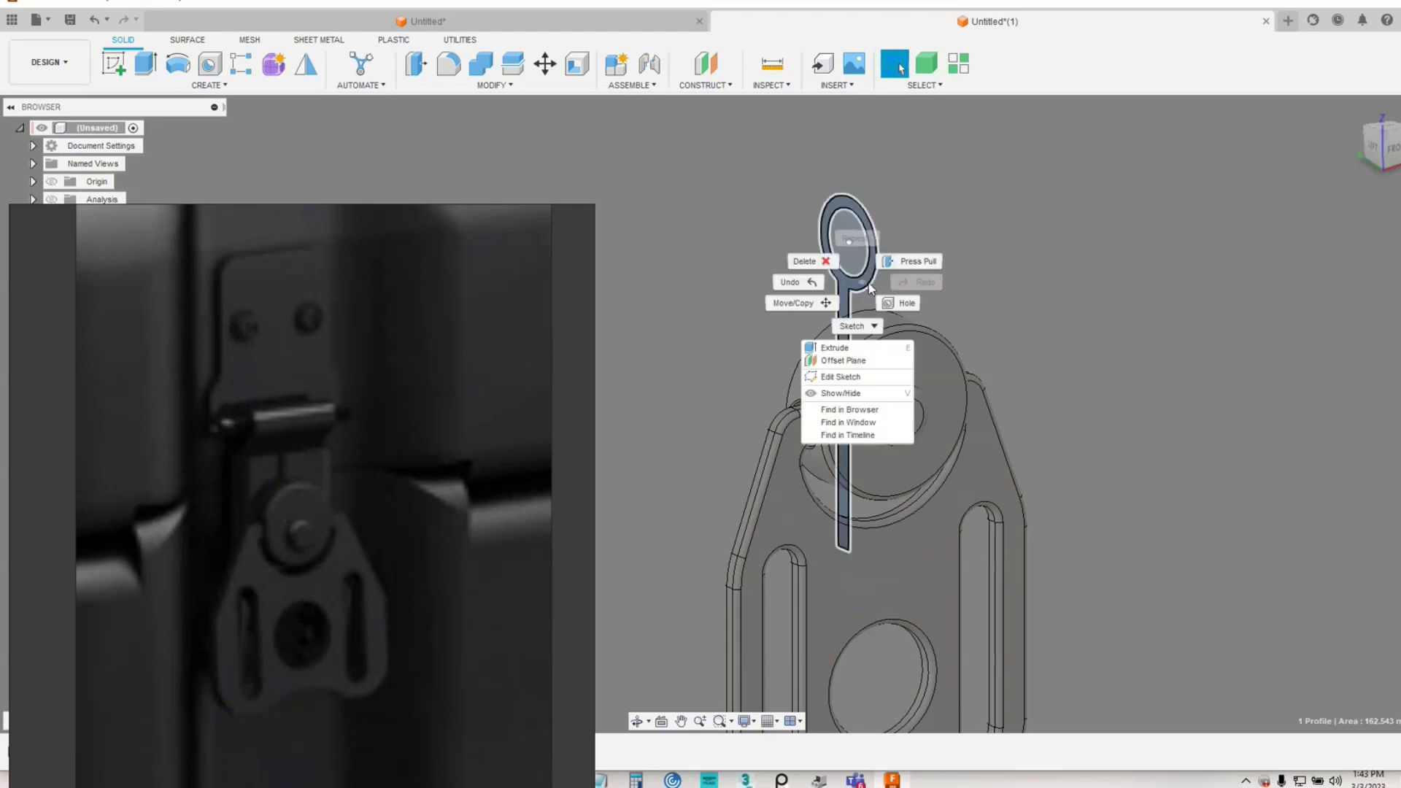
{"action": "left_click", "coordinate": [903, 265]}
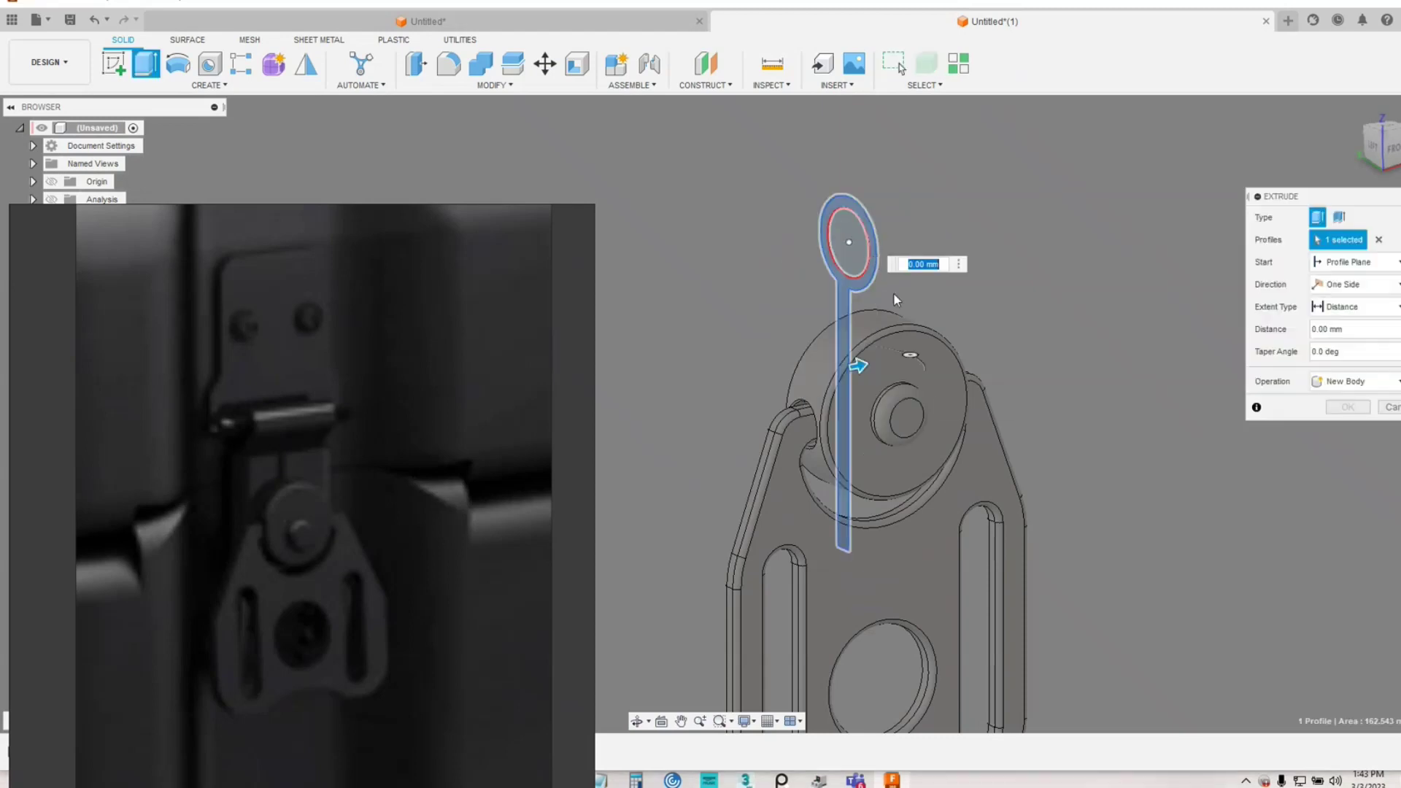
{"action": "left_click_drag", "start_coordinate": [862, 361], "coordinate": [895, 357]}
{"action": "left_click", "coordinate": [1359, 307]}
{"action": "left_click", "coordinate": [1343, 326]}
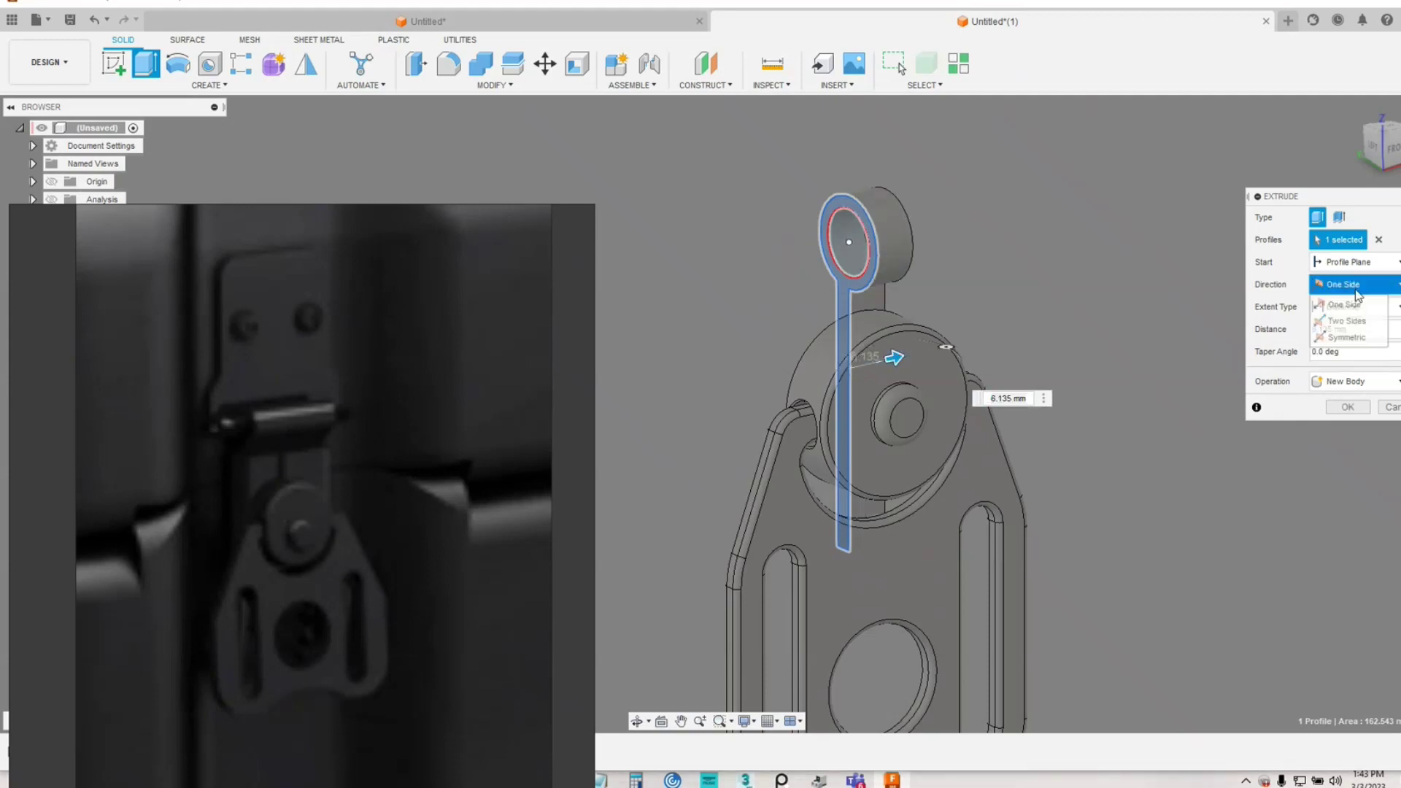
{"action": "left_click", "coordinate": [1356, 284]}
{"action": "left_click", "coordinate": [1346, 338]}
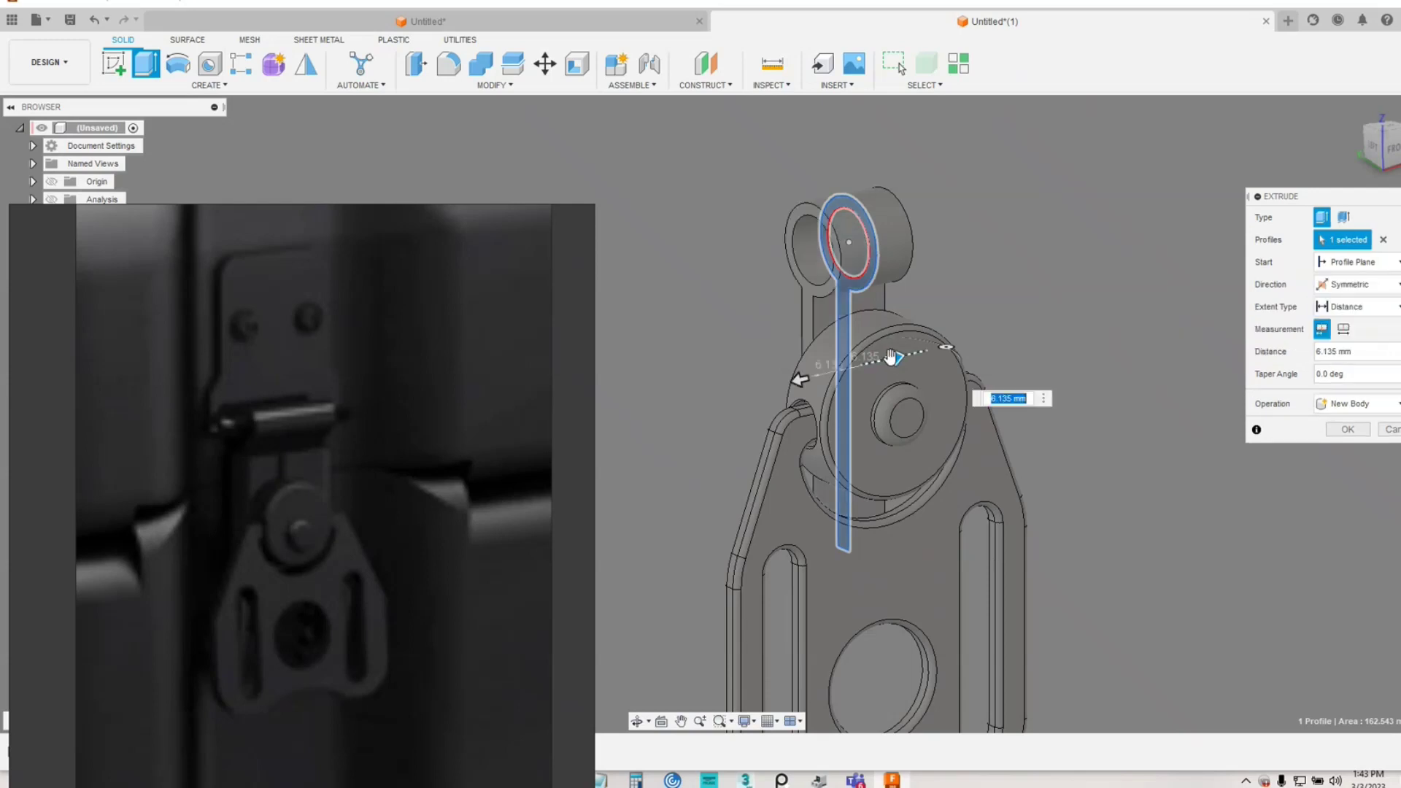
- Set the symmetric extrusion distance to about 14.24 mm per side and create it as a new body
{"action": "left_click_drag", "start_coordinate": [891, 357], "coordinate": [941, 366]}
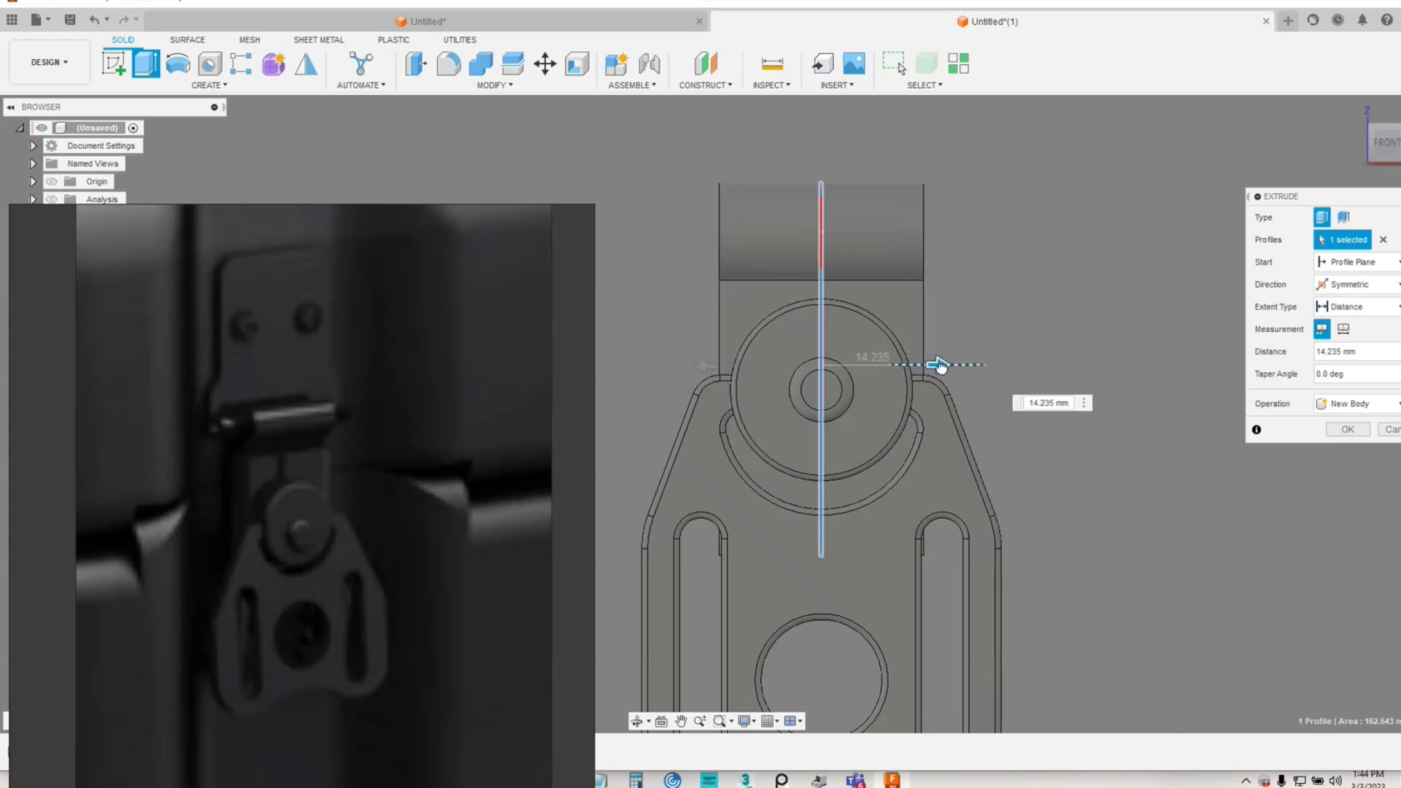
{"action": "left_click_drag", "start_coordinate": [942, 367], "coordinate": [940, 365]}
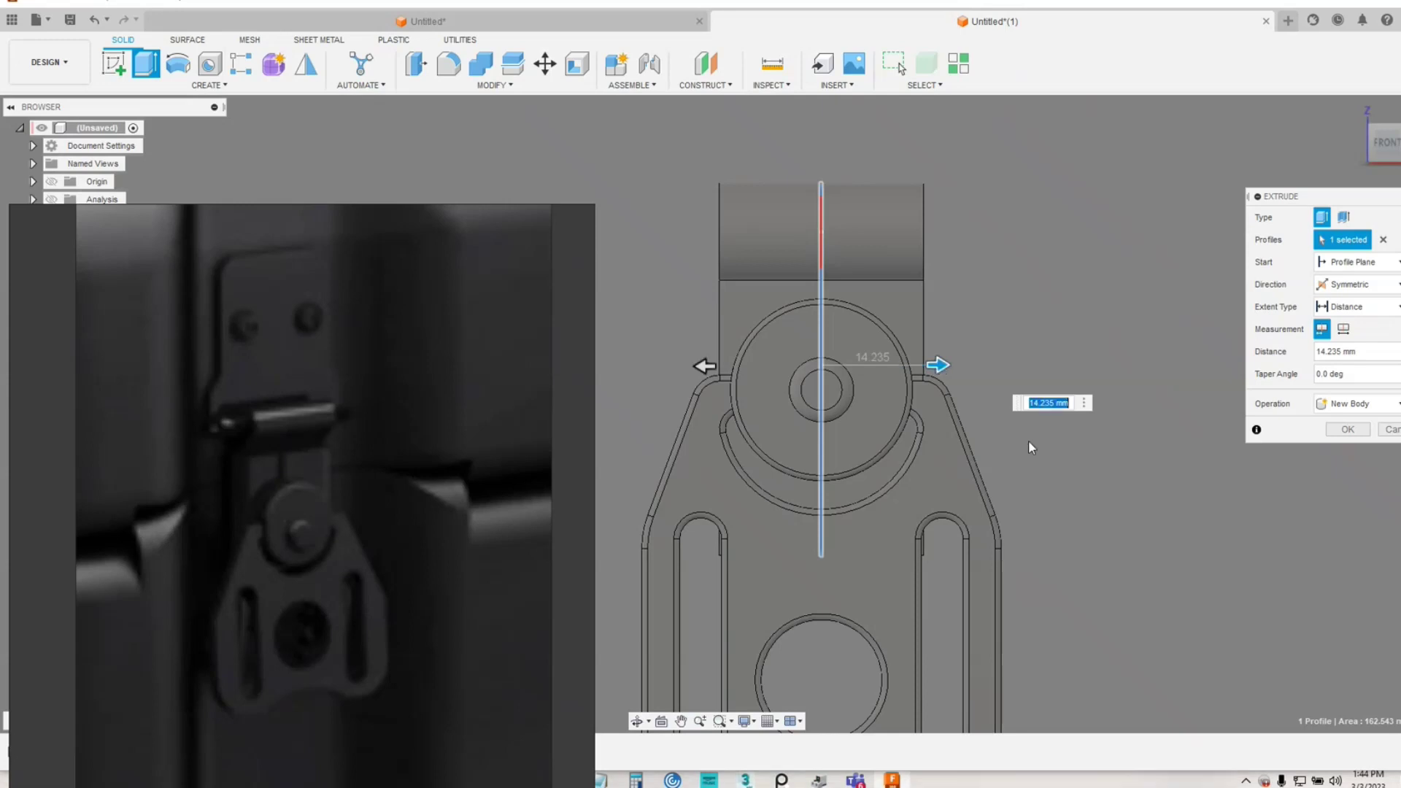
{"action": "left_click", "coordinate": [1345, 436]}
- Create a sketch on the front origin plane, containing a narrow vertical rectangle from just above the disc to just above the bracket's round hole
{"action": "middle_click_drag", "start_coordinate": [782, 410], "coordinate": [907, 401], "text": "shift"}
{"action": "left_click", "coordinate": [1387, 153]}
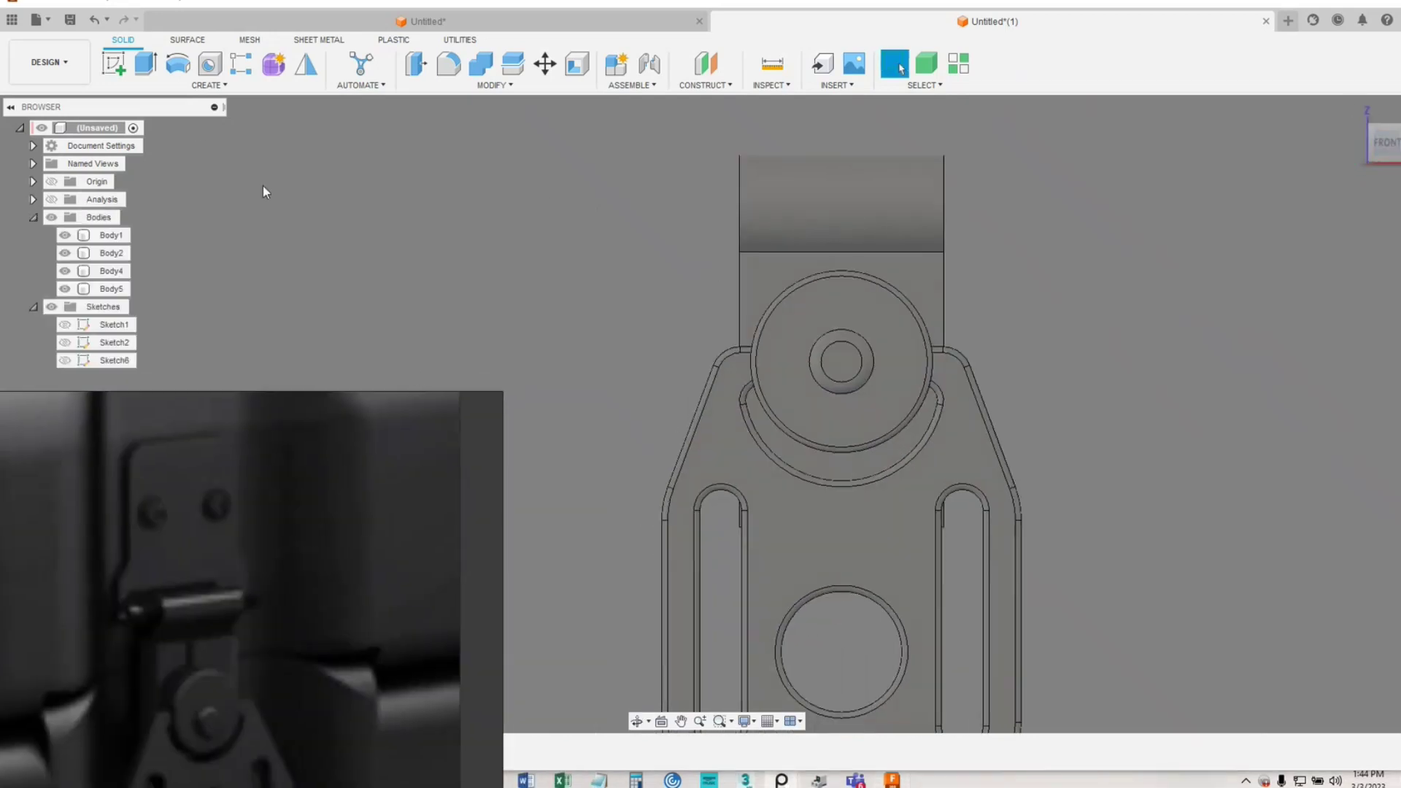
{"action": "left_click", "coordinate": [113, 65]}
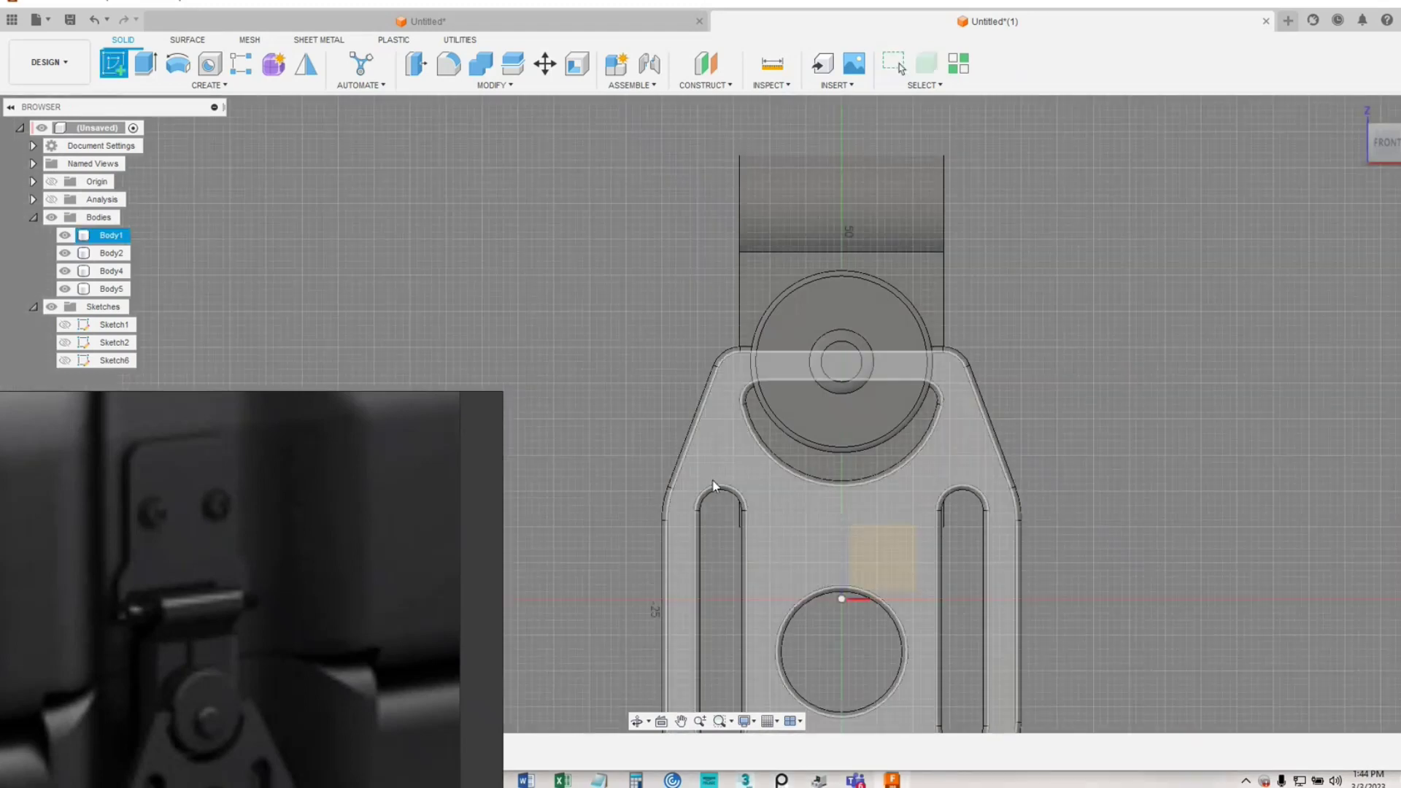
{"action": "left_click", "coordinate": [885, 547]}
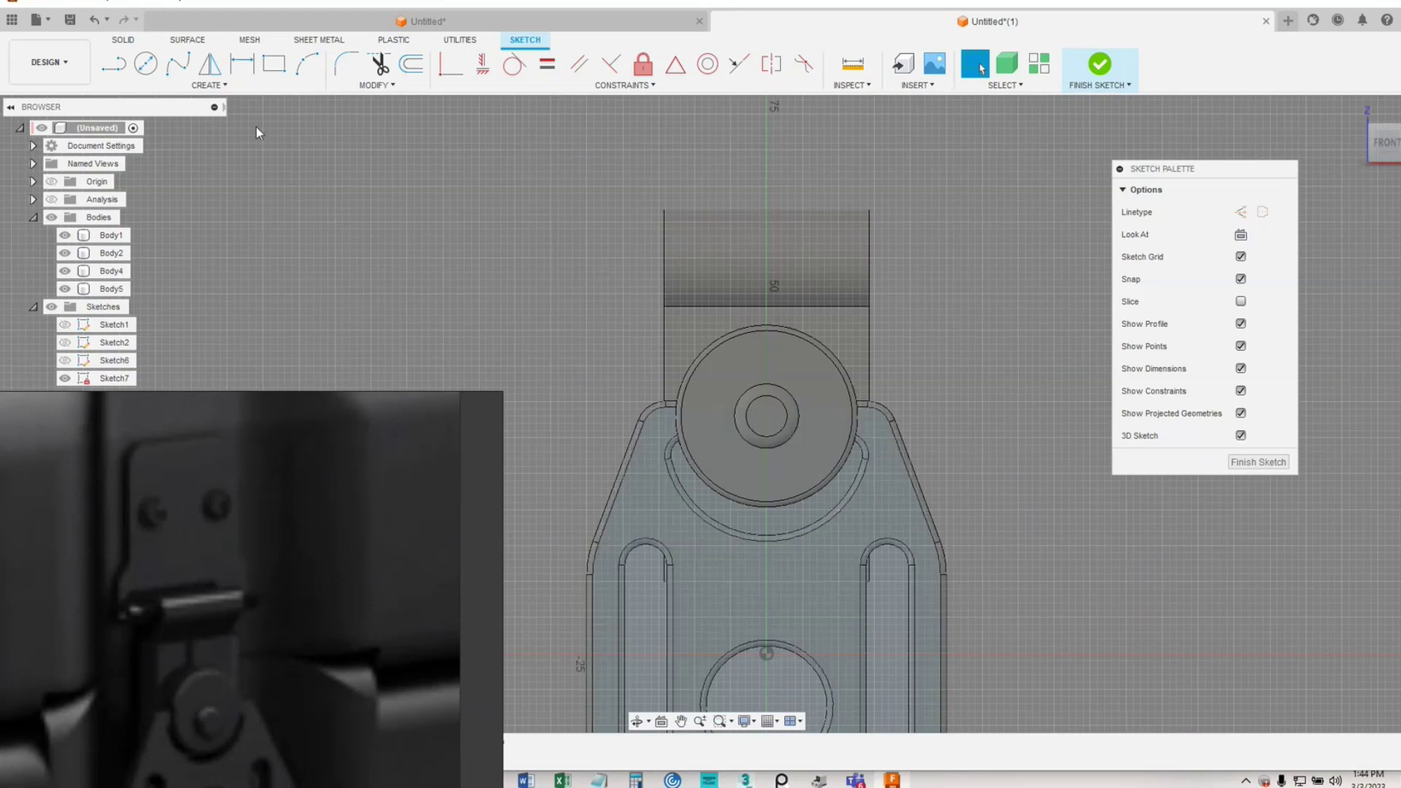
{"action": "left_click", "coordinate": [274, 63]}
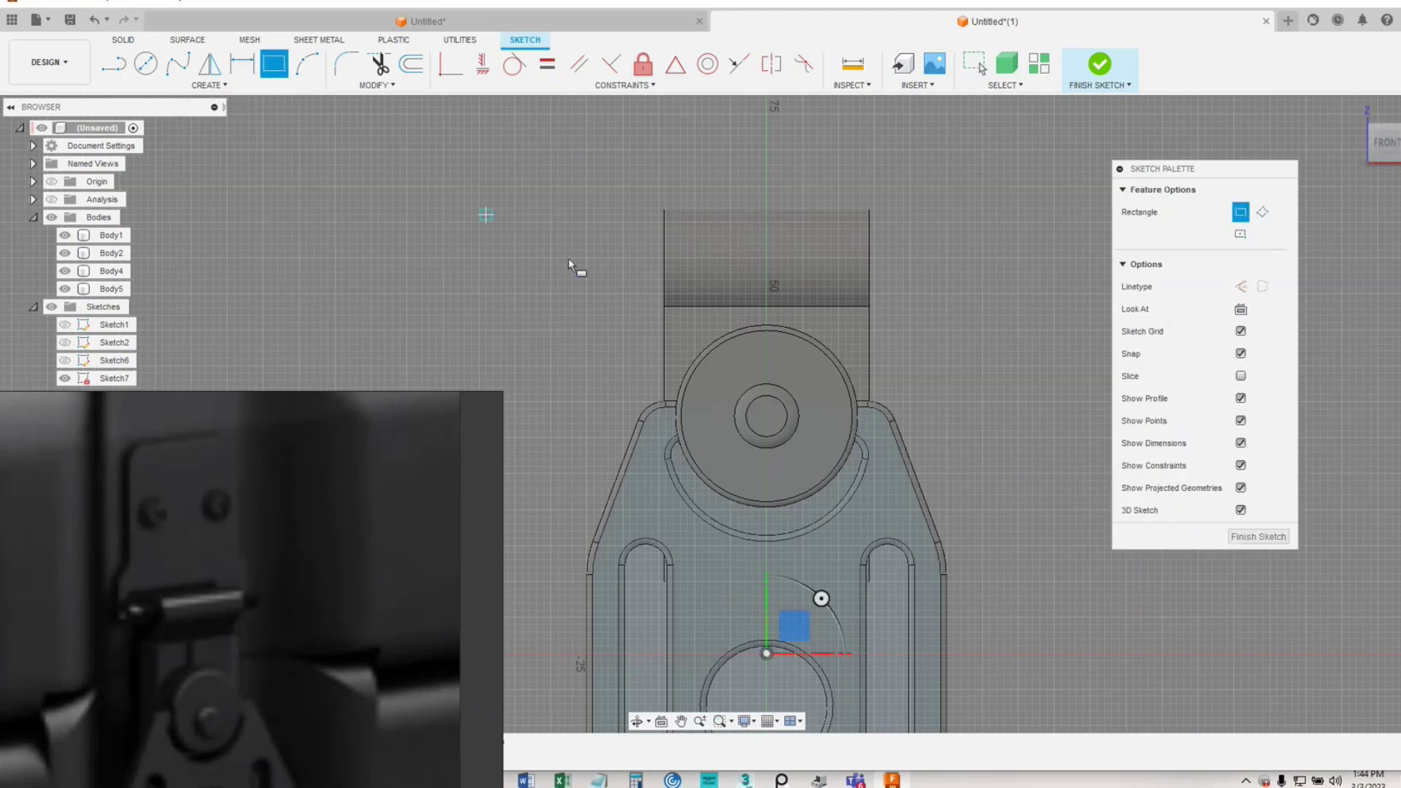
{"action": "left_click", "coordinate": [745, 316]}
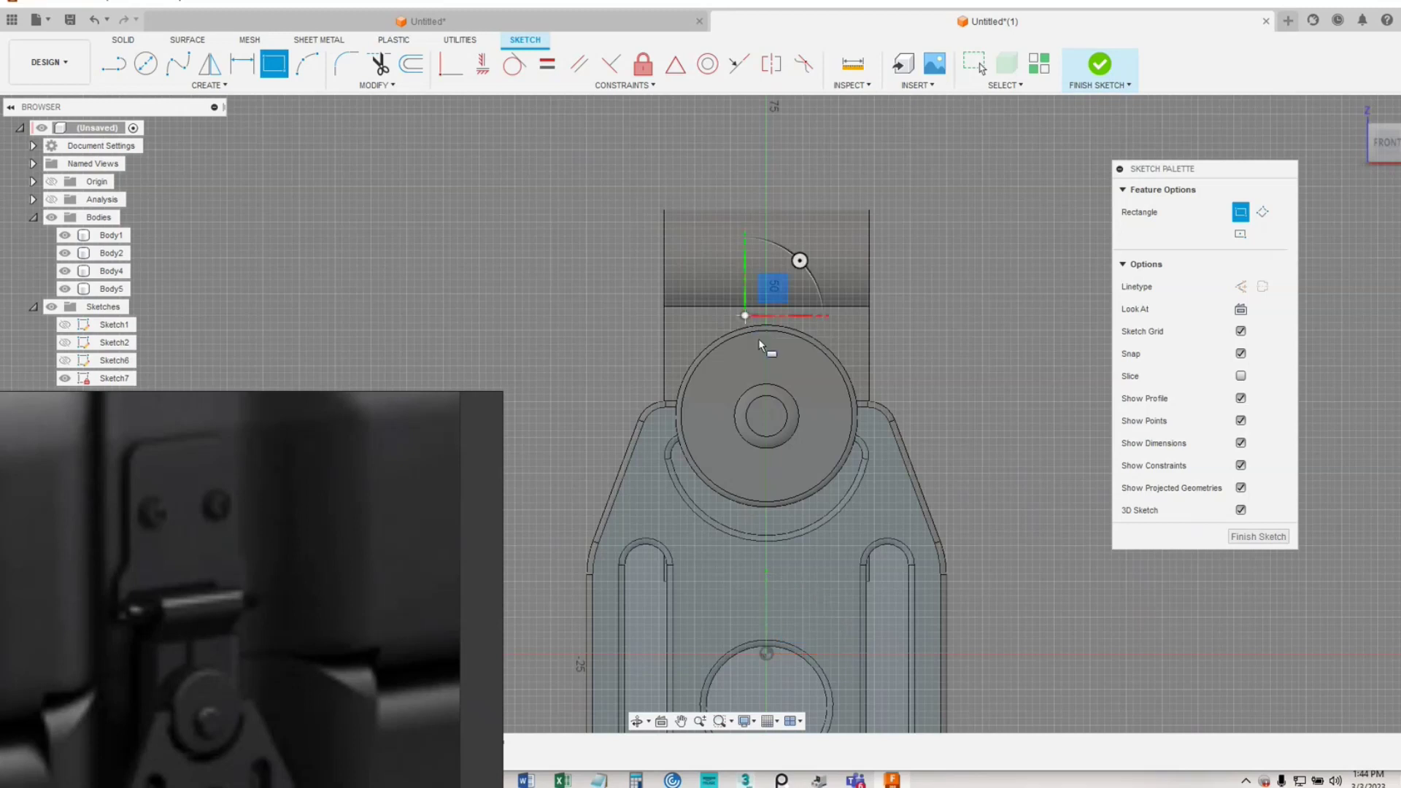
{"action": "left_click", "coordinate": [789, 632]}
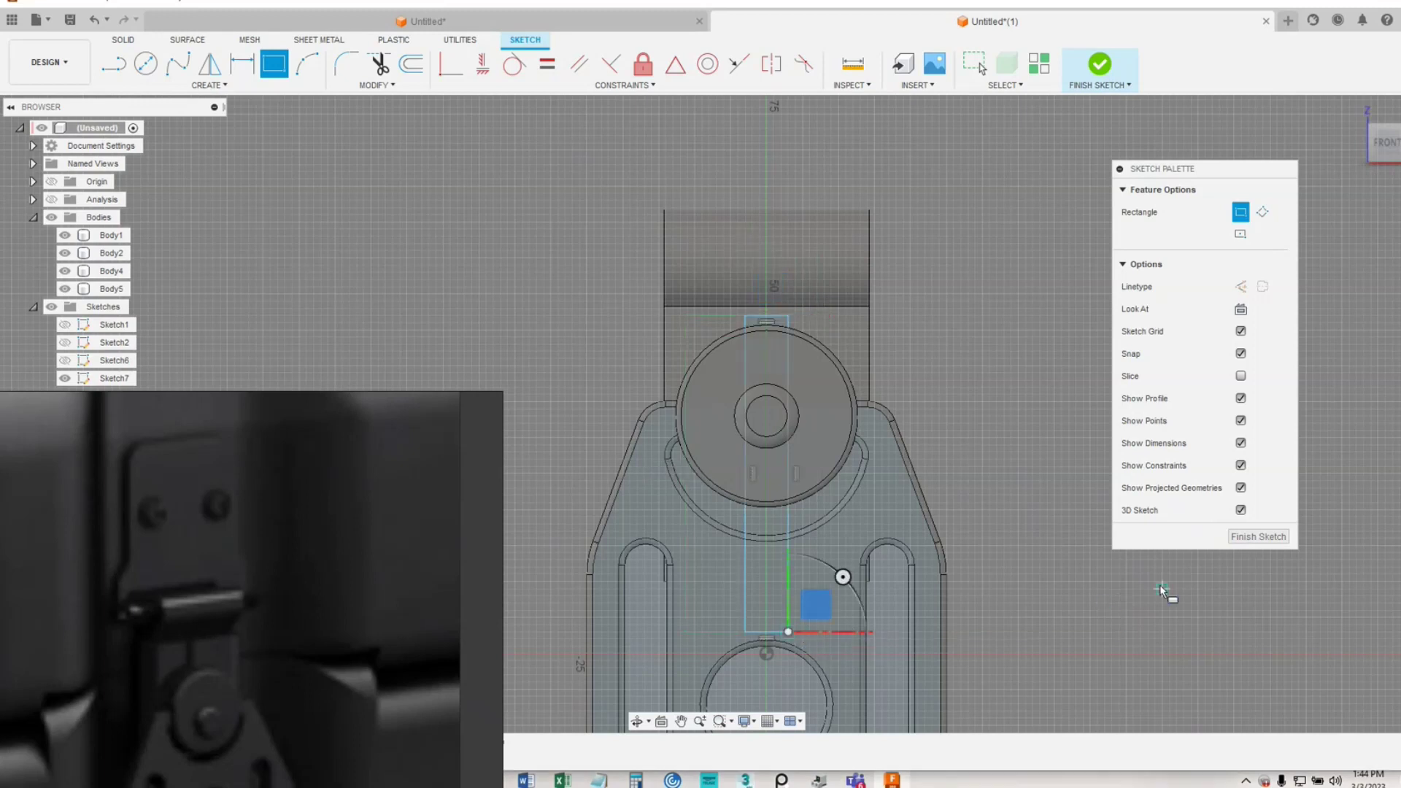
{"action": "left_click", "coordinate": [1259, 536]}
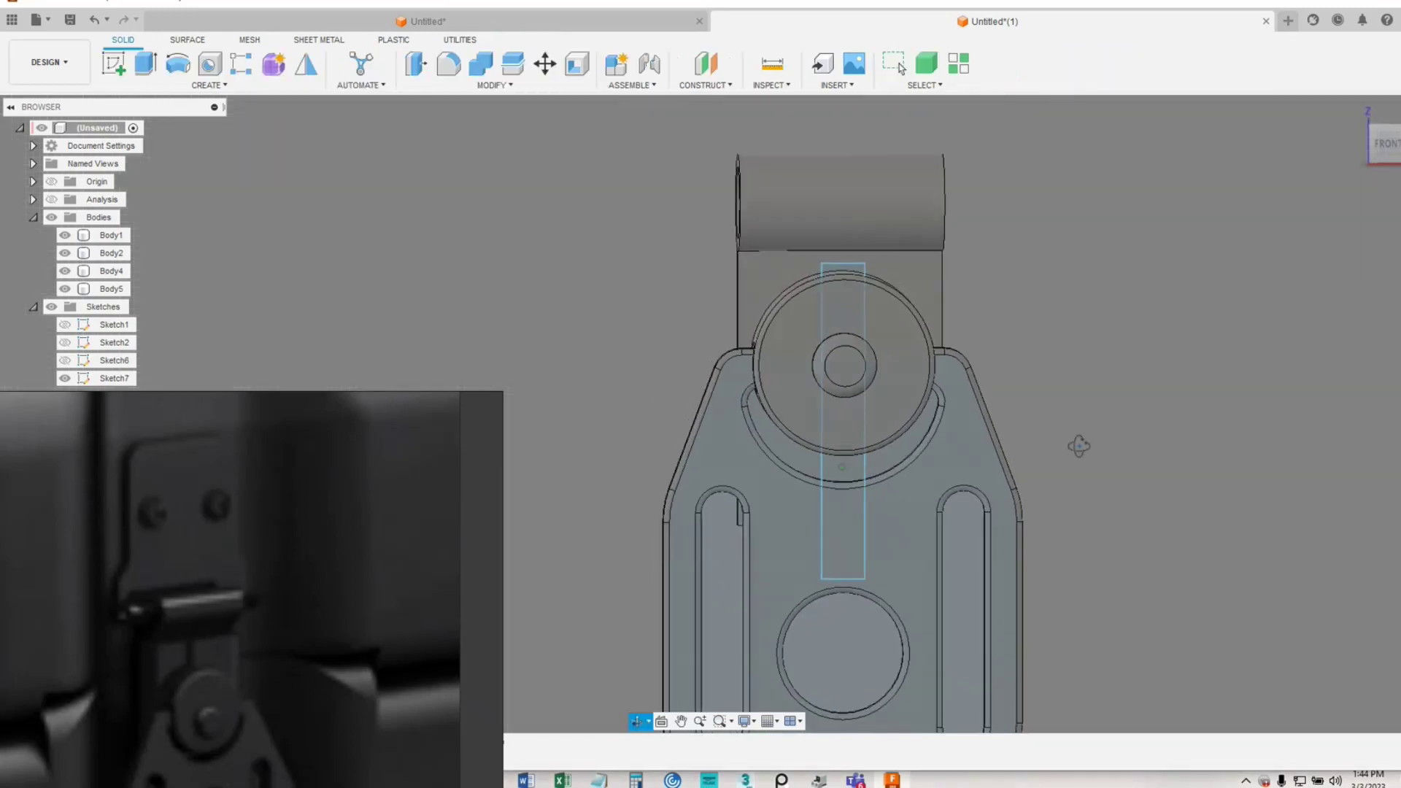
- Hide the bracket, disc and boss bodies so only the hinge knuckle and plate remain visible with the rectangle sketch
{"action": "middle_click_drag", "start_coordinate": [1118, 469], "coordinate": [1135, 464], "text": "shift"}
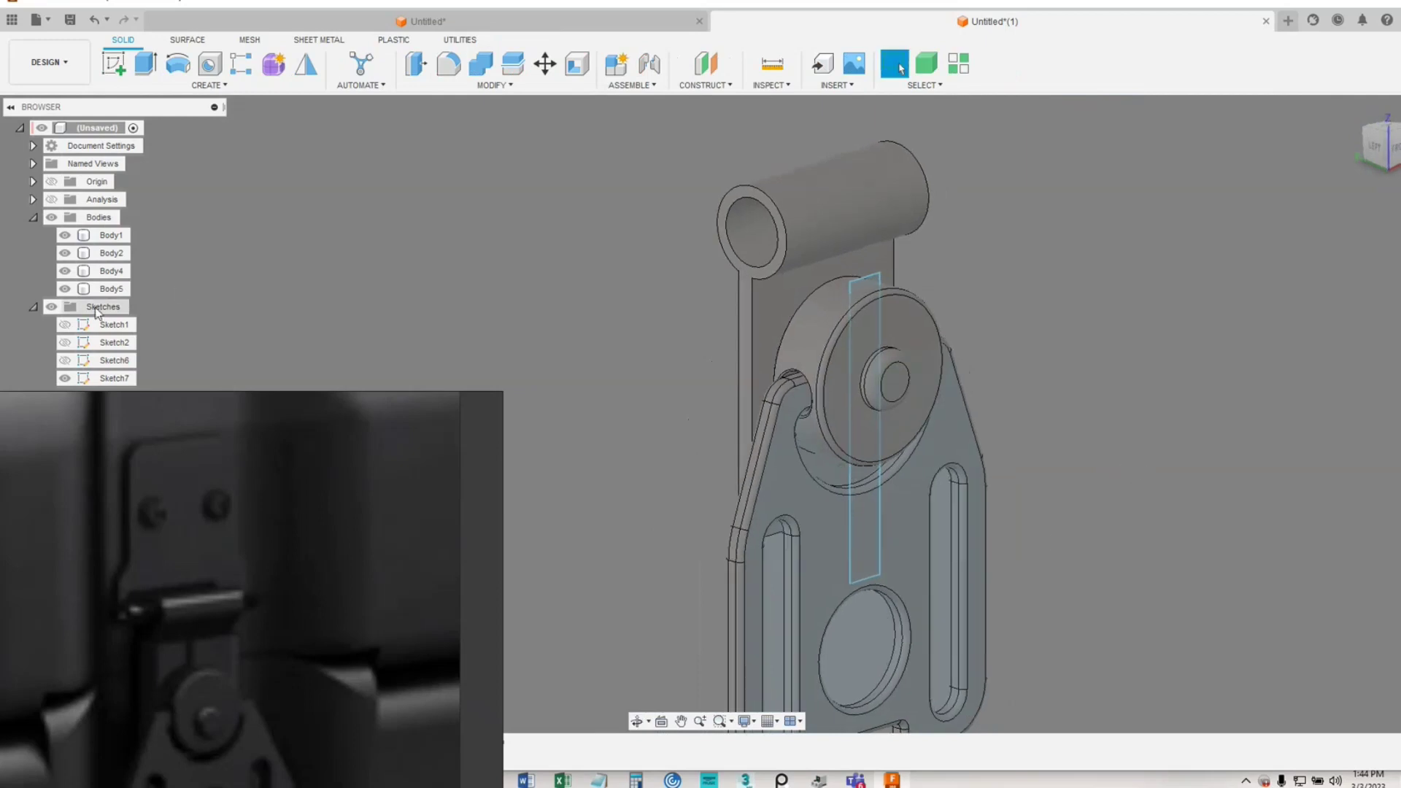
{"action": "left_click", "coordinate": [65, 270]}
{"action": "left_click", "coordinate": [67, 269]}
{"action": "left_click", "coordinate": [64, 253]}
{"action": "left_click", "coordinate": [65, 235]}
{"action": "left_click", "coordinate": [65, 270]}
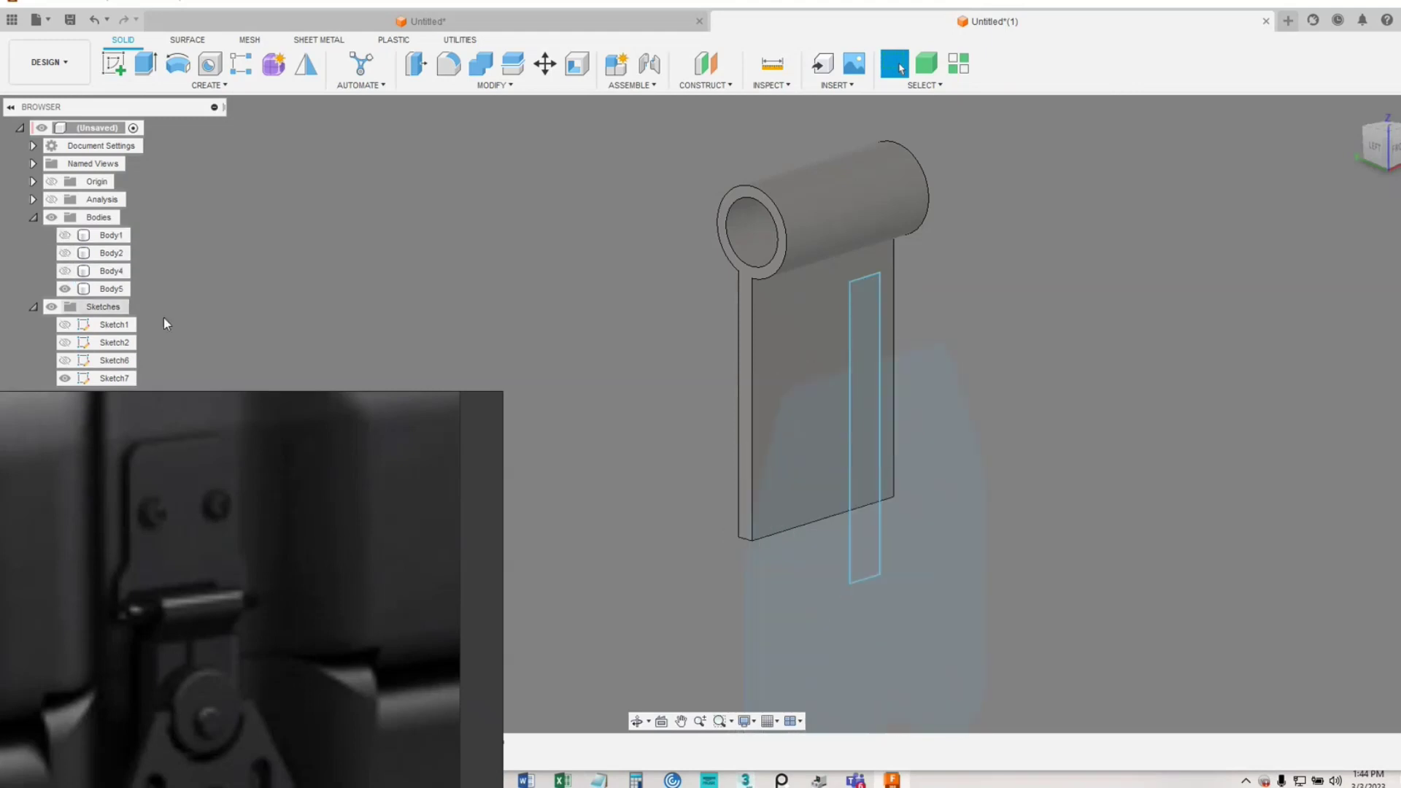
- Extrude all regions of the narrow rectangle about -22 mm as a cut, making an open slot through the hinge plate
{"action": "left_click", "coordinate": [869, 350]}
{"action": "right_click", "coordinate": [869, 351]}
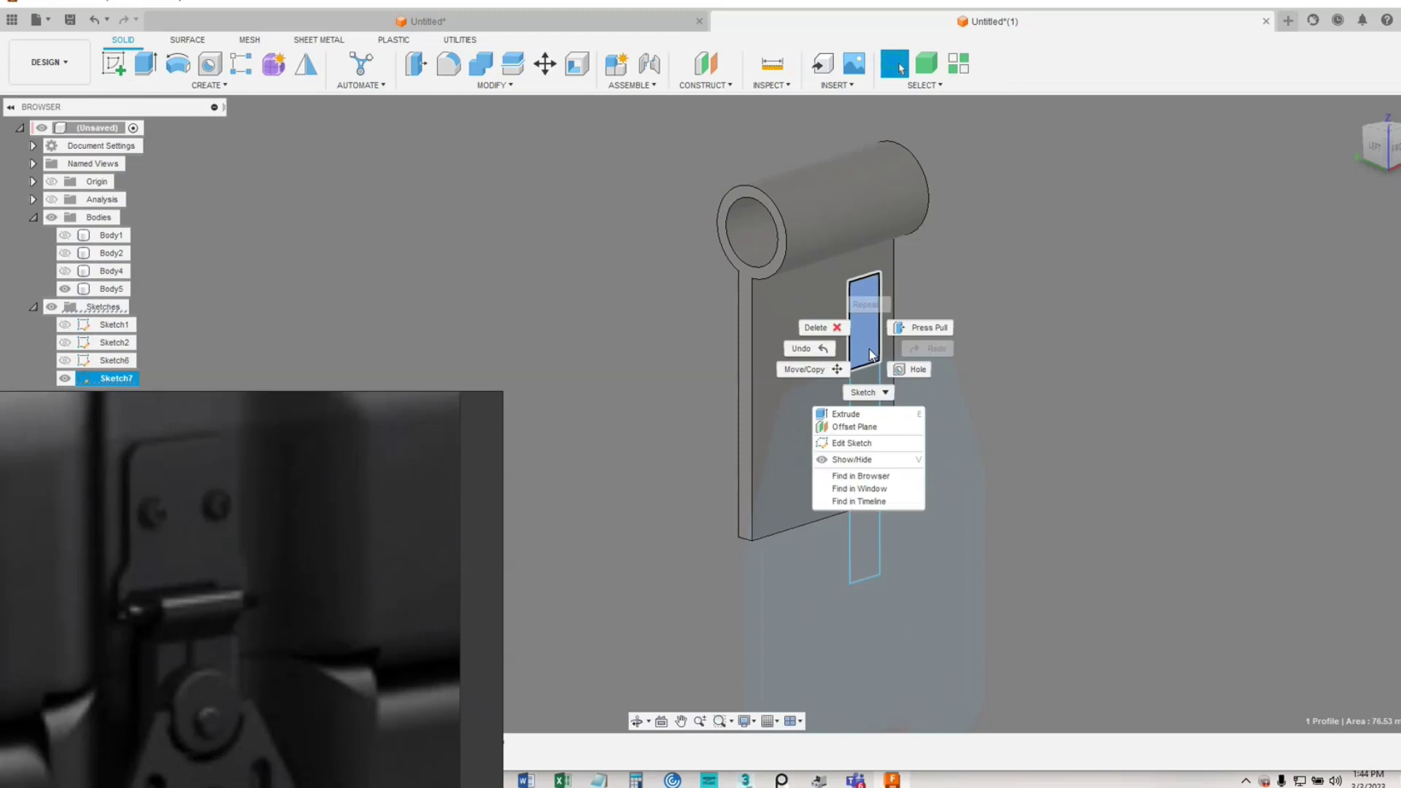
{"action": "left_click", "coordinate": [906, 329]}
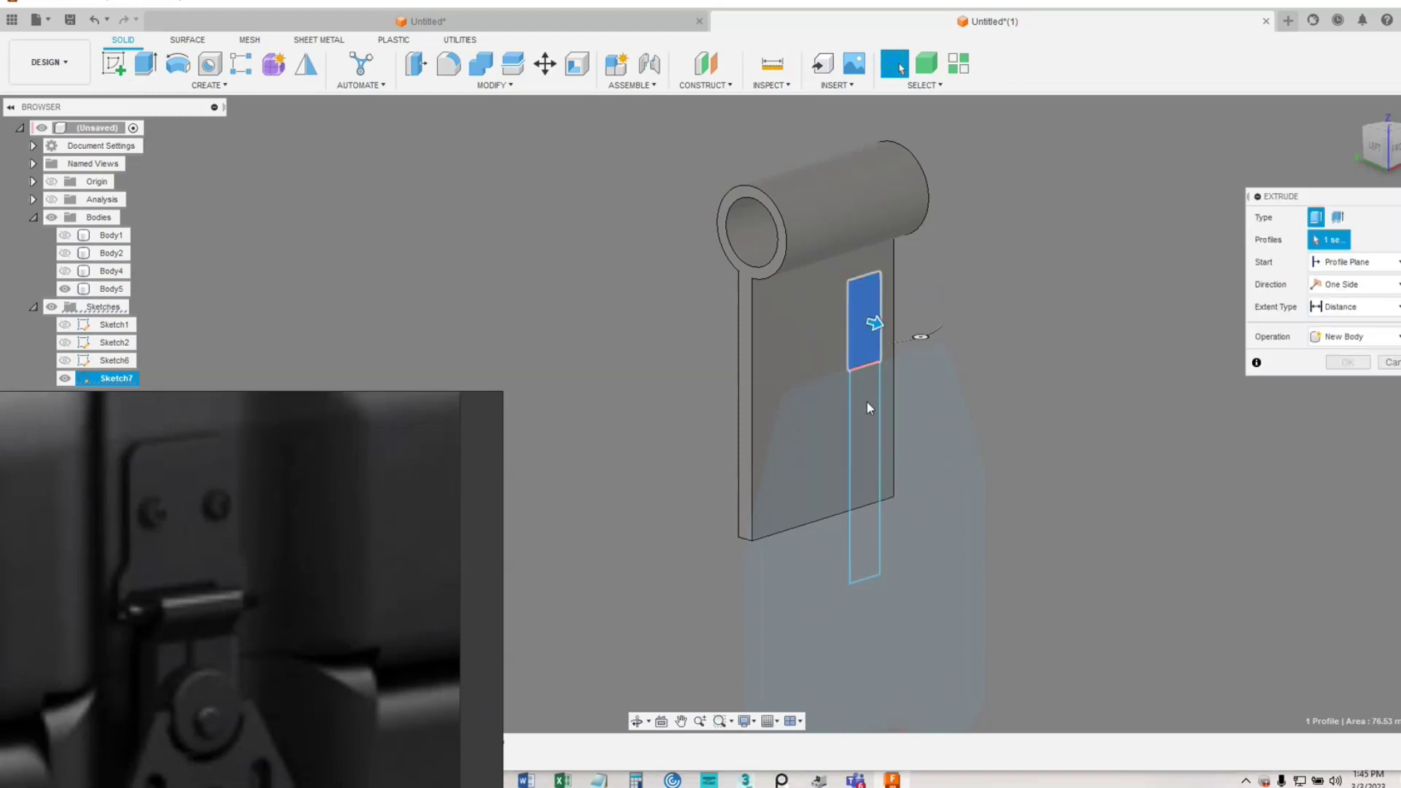
{"action": "left_click", "coordinate": [870, 405]}
{"action": "left_click", "coordinate": [868, 379]}
{"action": "left_click", "coordinate": [874, 519]}
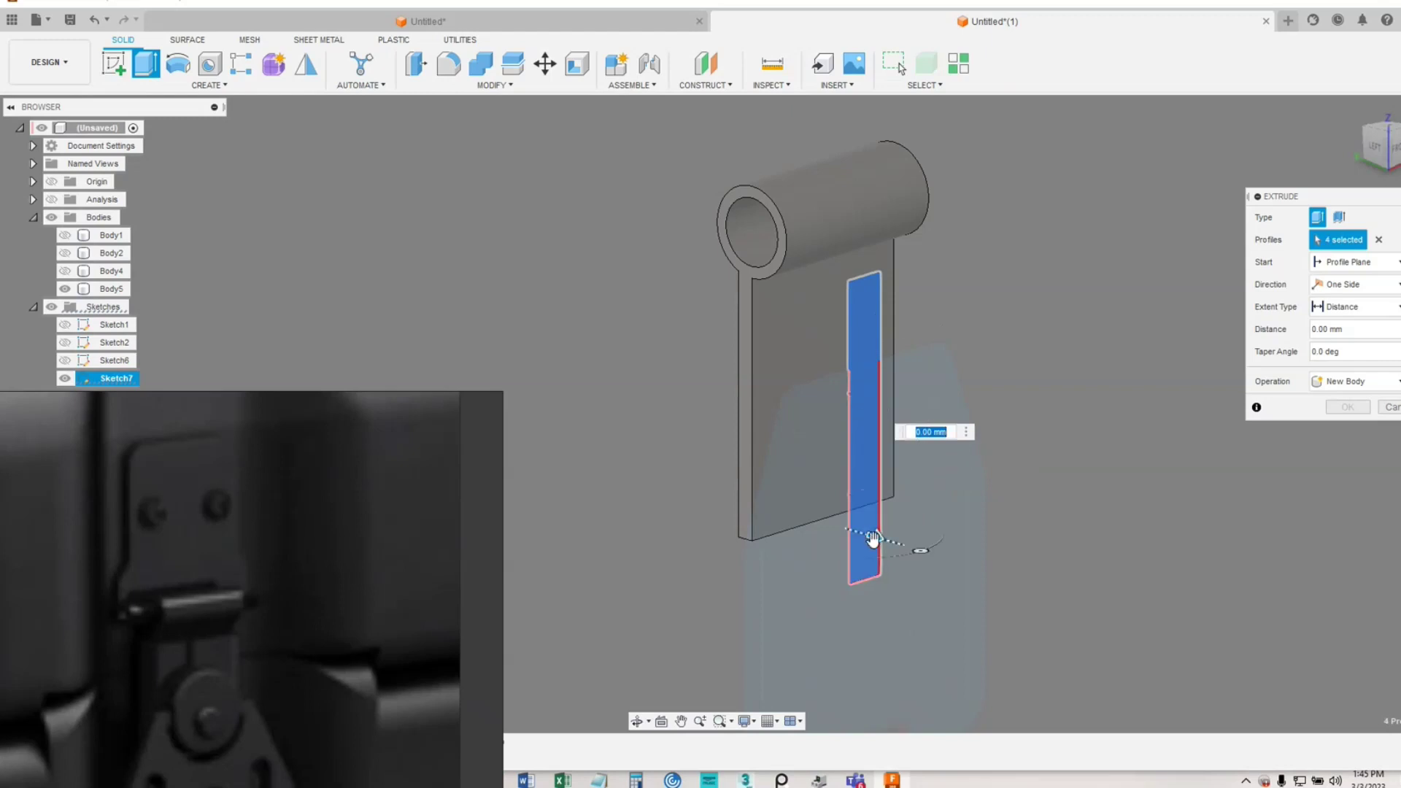
{"action": "left_click_drag", "start_coordinate": [874, 538], "coordinate": [755, 525]}
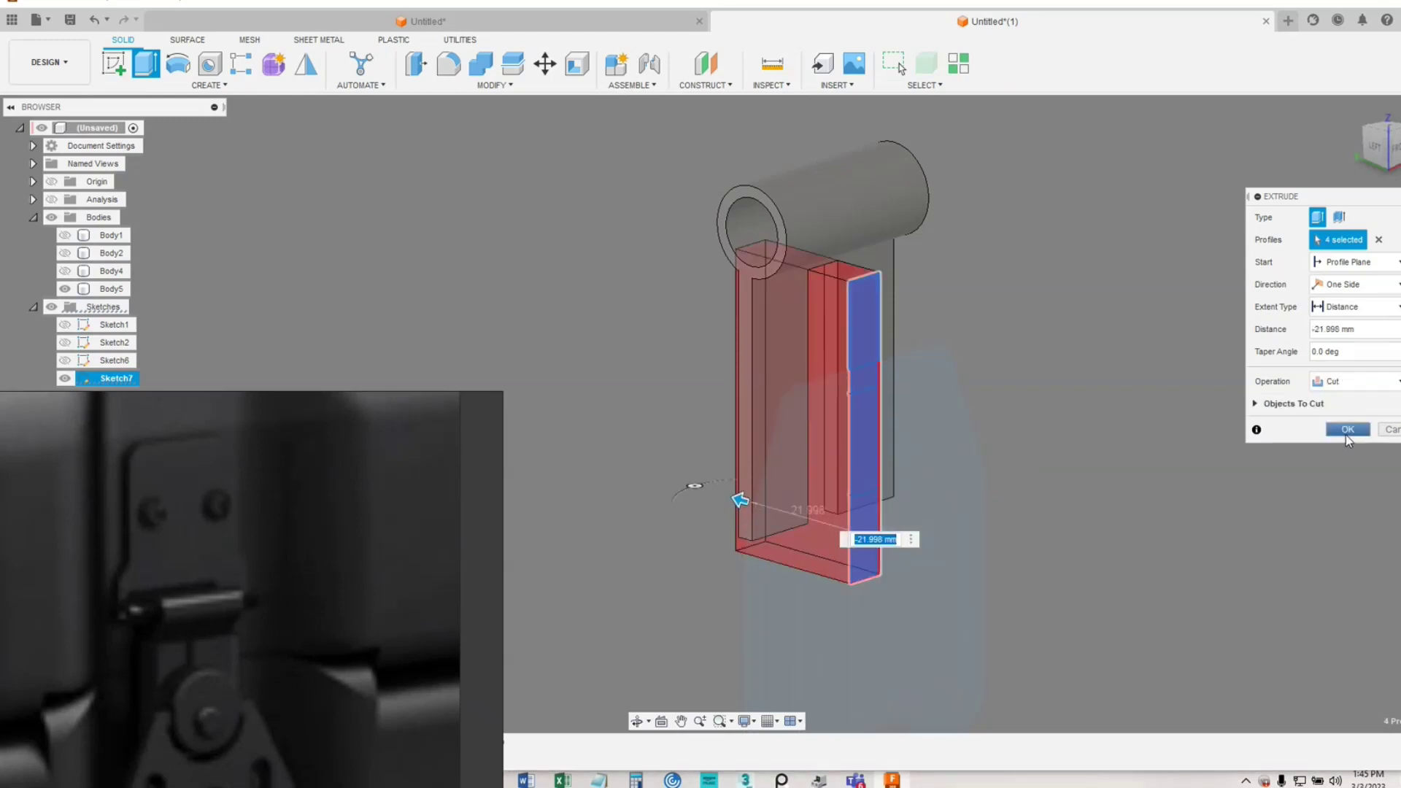
{"action": "key", "text": "Return"}
- Fillet the two inner corner edges at the slot's closed end with a radius of about 0.66 mm
{"action": "middle_click_drag", "start_coordinate": [844, 564], "coordinate": [581, 400], "text": "shift"}
{"action": "scroll", "coordinate": [785, 287], "scroll_direction": "up", "scroll_amount": 5}
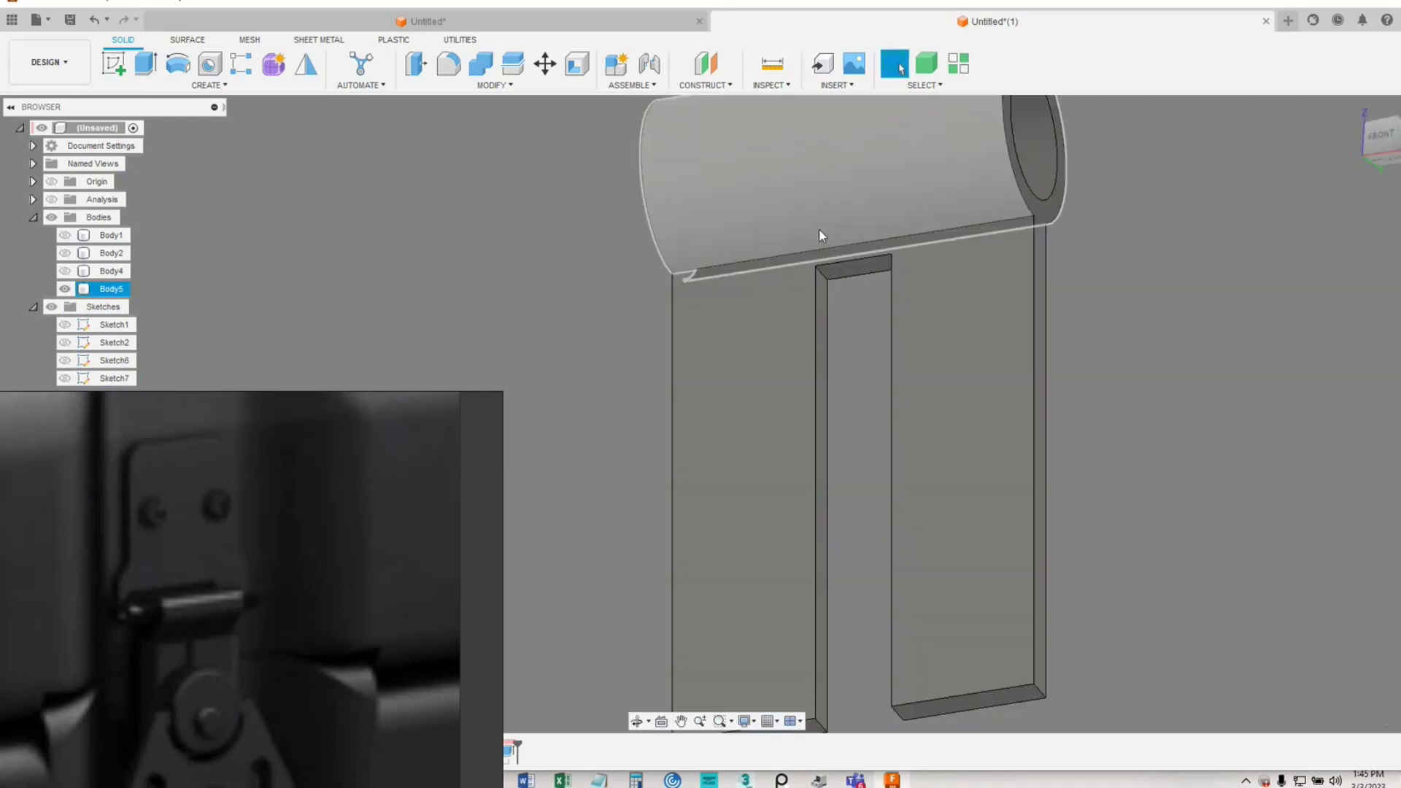
{"action": "scroll", "coordinate": [832, 322], "scroll_direction": "up", "scroll_amount": 5}
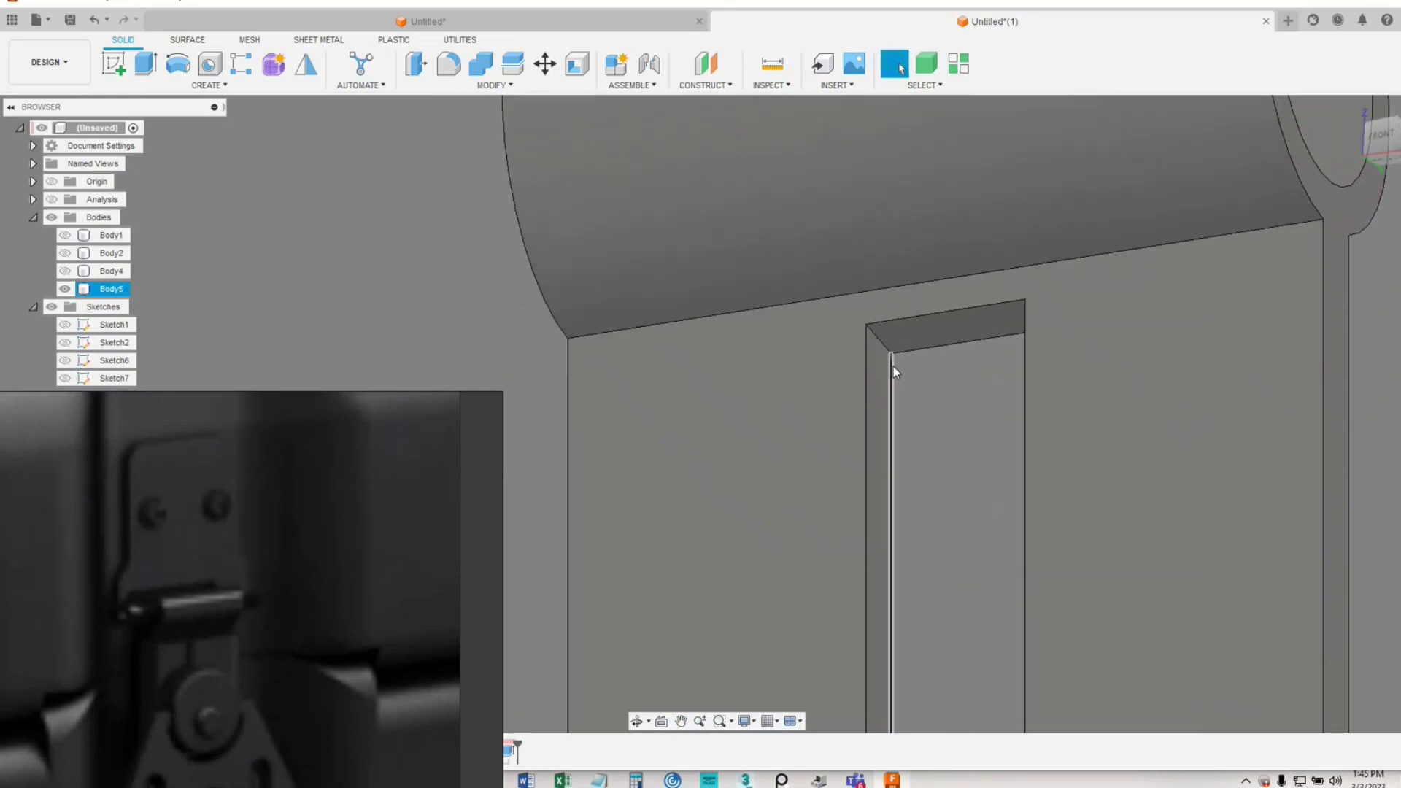
{"action": "left_click", "coordinate": [884, 347]}
{"action": "right_click", "coordinate": [884, 348]}
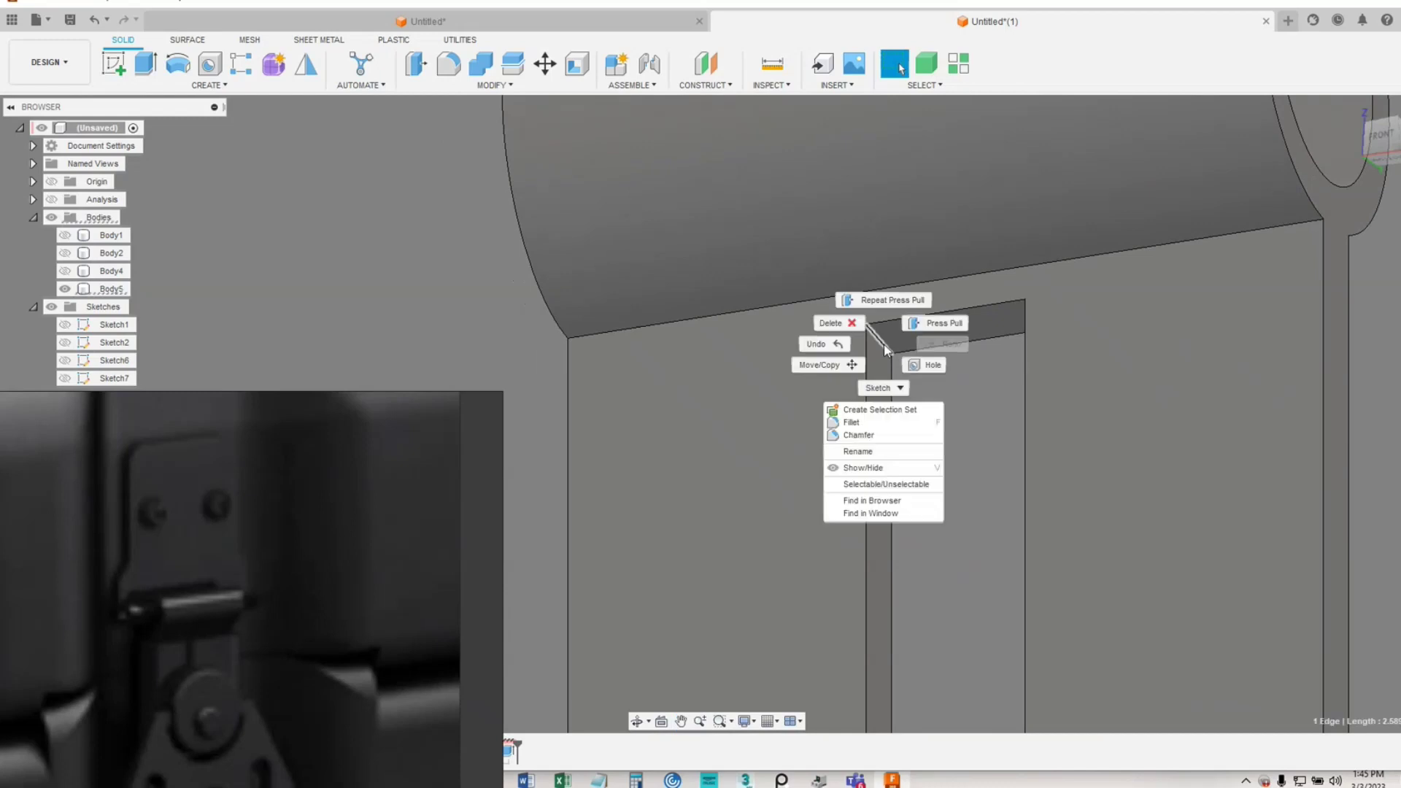
{"action": "left_click", "coordinate": [848, 422]}
{"action": "middle_click_drag", "start_coordinate": [951, 398], "coordinate": [1004, 391], "text": "shift"}
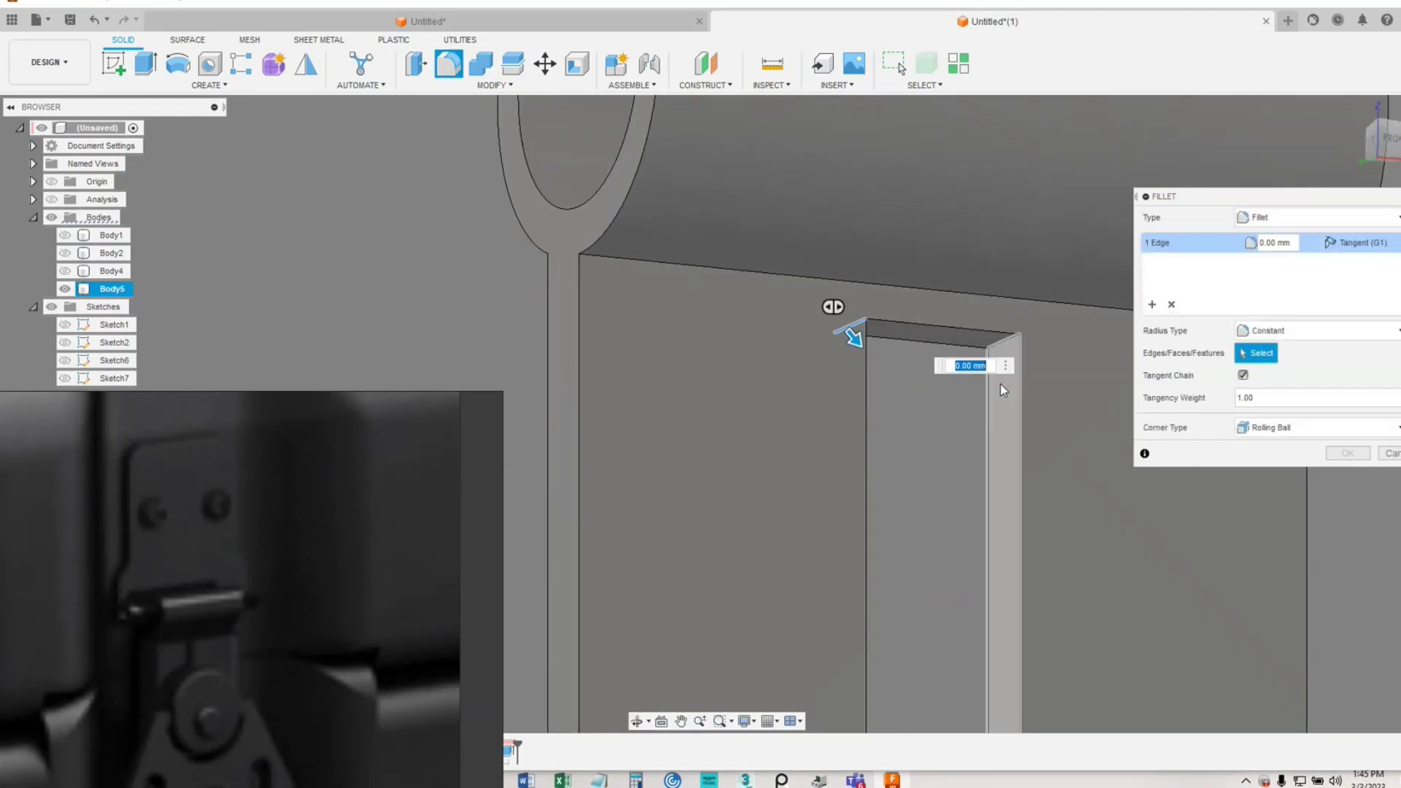
{"action": "left_click", "coordinate": [985, 356]}
{"action": "middle_click_drag", "start_coordinate": [910, 378], "coordinate": [936, 360], "text": "shift"}
{"action": "left_click_drag", "start_coordinate": [1025, 322], "coordinate": [1016, 328]}
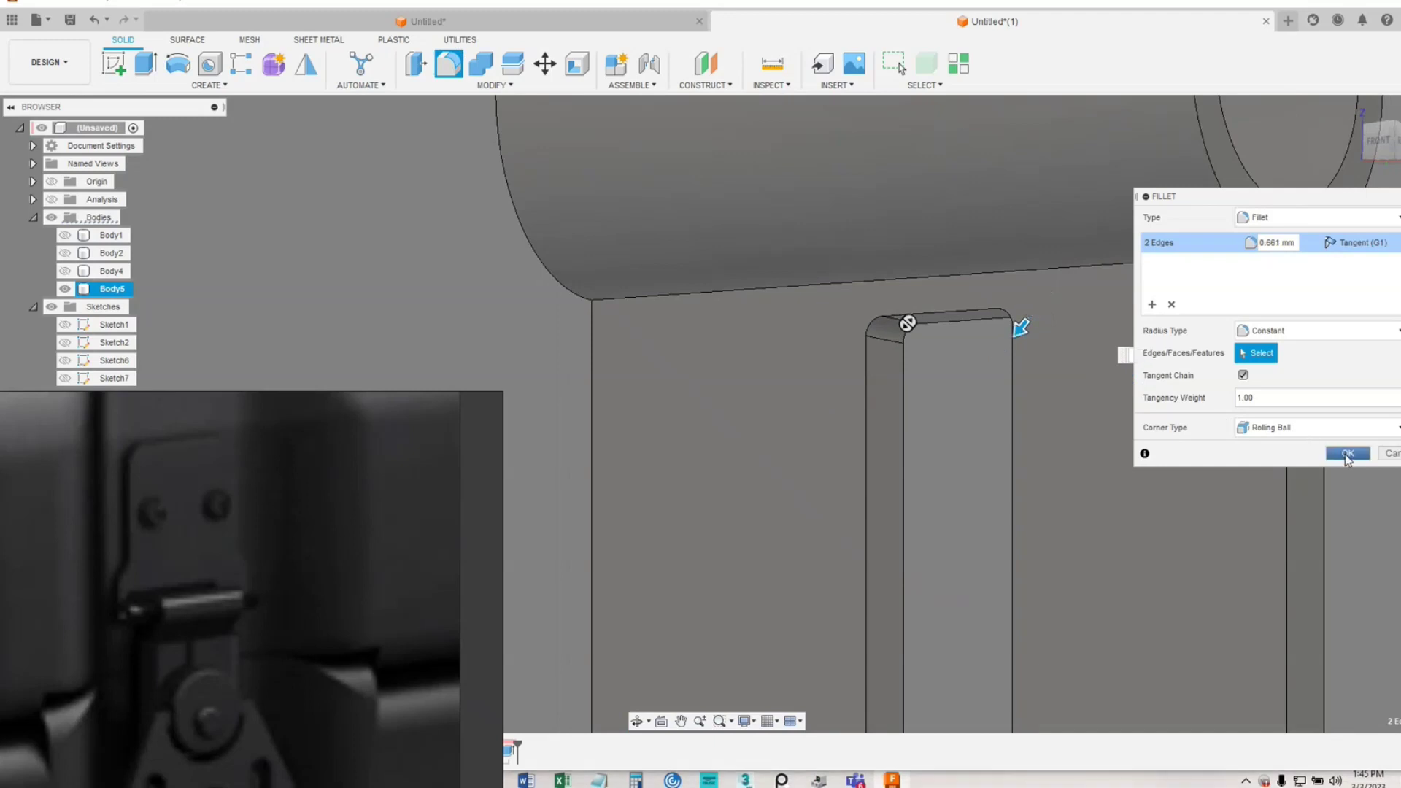
{"action": "left_click", "coordinate": [1347, 454]}
- Edit the slot corner fillet to add the four lower corner edges of the plate's two legs
{"action": "scroll", "coordinate": [936, 376], "scroll_direction": "down", "scroll_amount": 5}
{"action": "scroll", "coordinate": [789, 376], "scroll_direction": "down", "scroll_amount": 3}
{"action": "scroll", "coordinate": [782, 572], "scroll_direction": "up", "scroll_amount": 6}
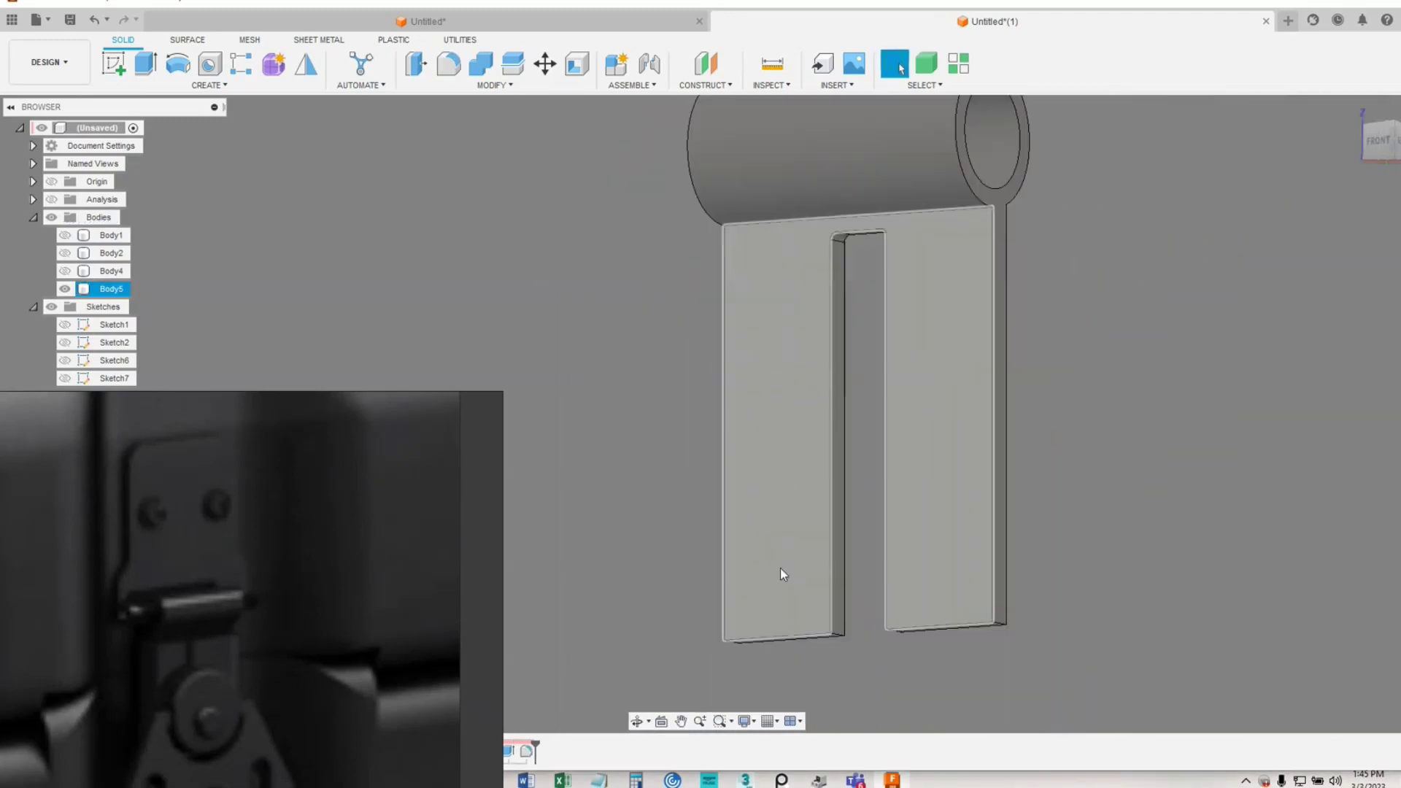
{"action": "scroll", "coordinate": [741, 501], "scroll_direction": "down", "scroll_amount": 4}
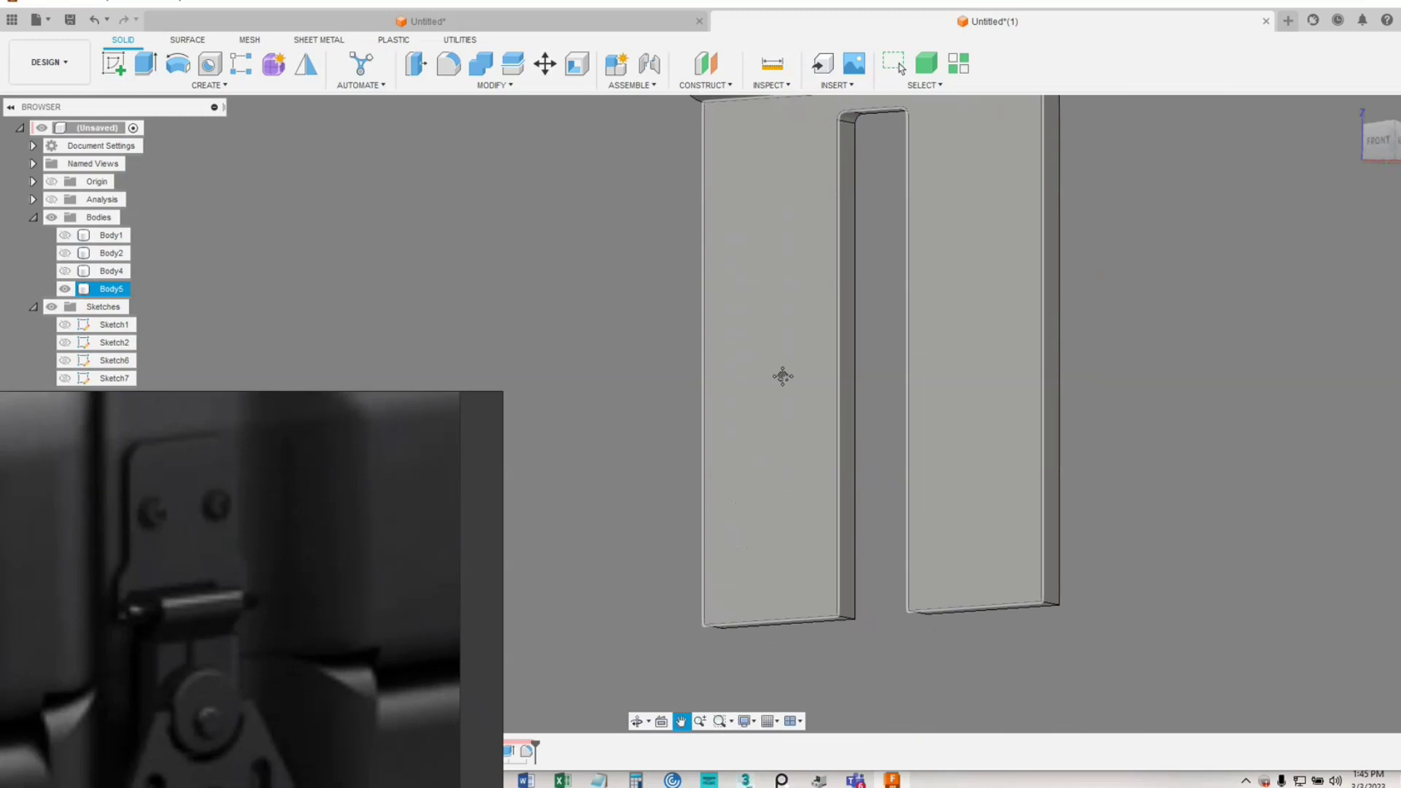
{"action": "scroll", "coordinate": [792, 406], "scroll_direction": "up", "scroll_amount": 2}
{"action": "scroll", "coordinate": [811, 381], "scroll_direction": "down", "scroll_amount": 1}
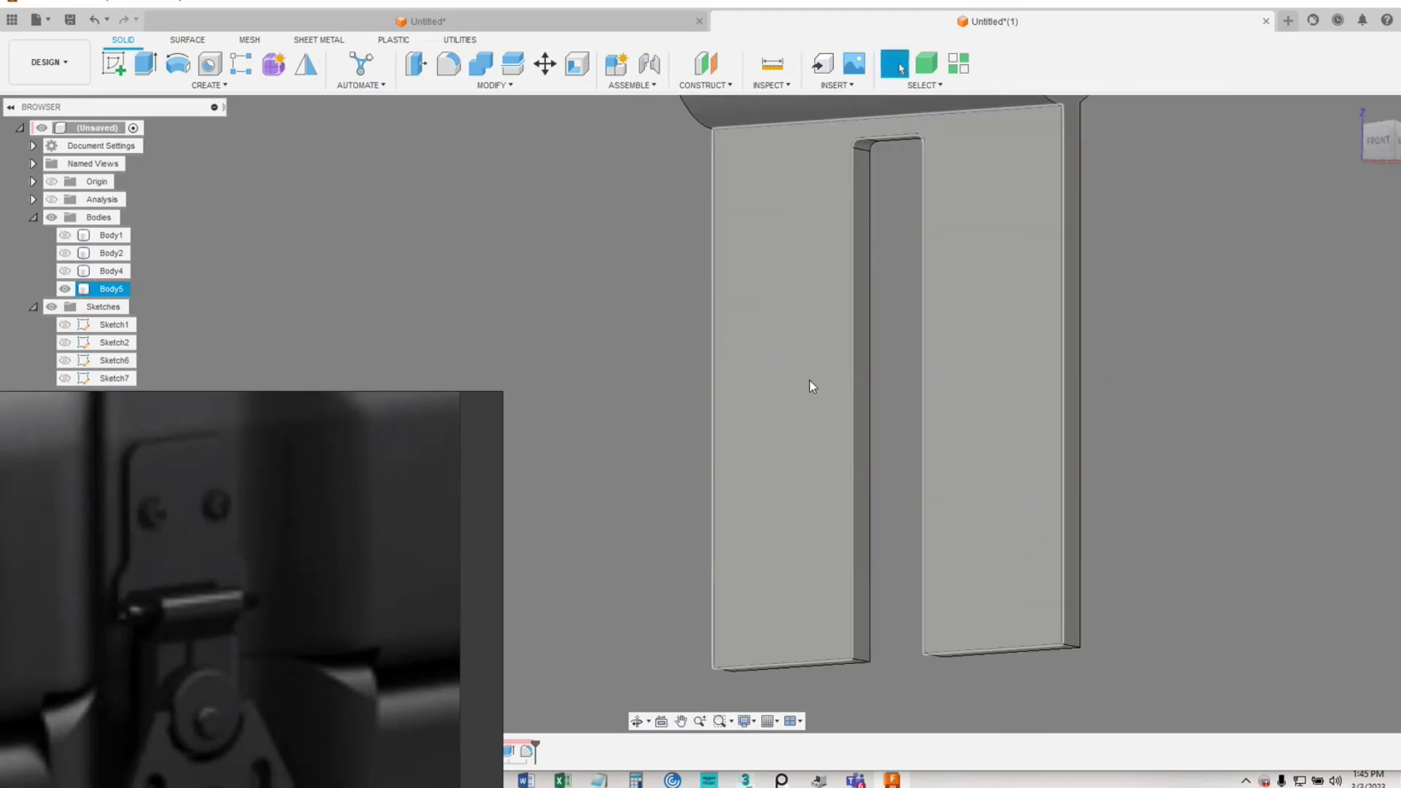
{"action": "right_click_drag", "start_coordinate": [321, 422], "coordinate": [268, 380]}
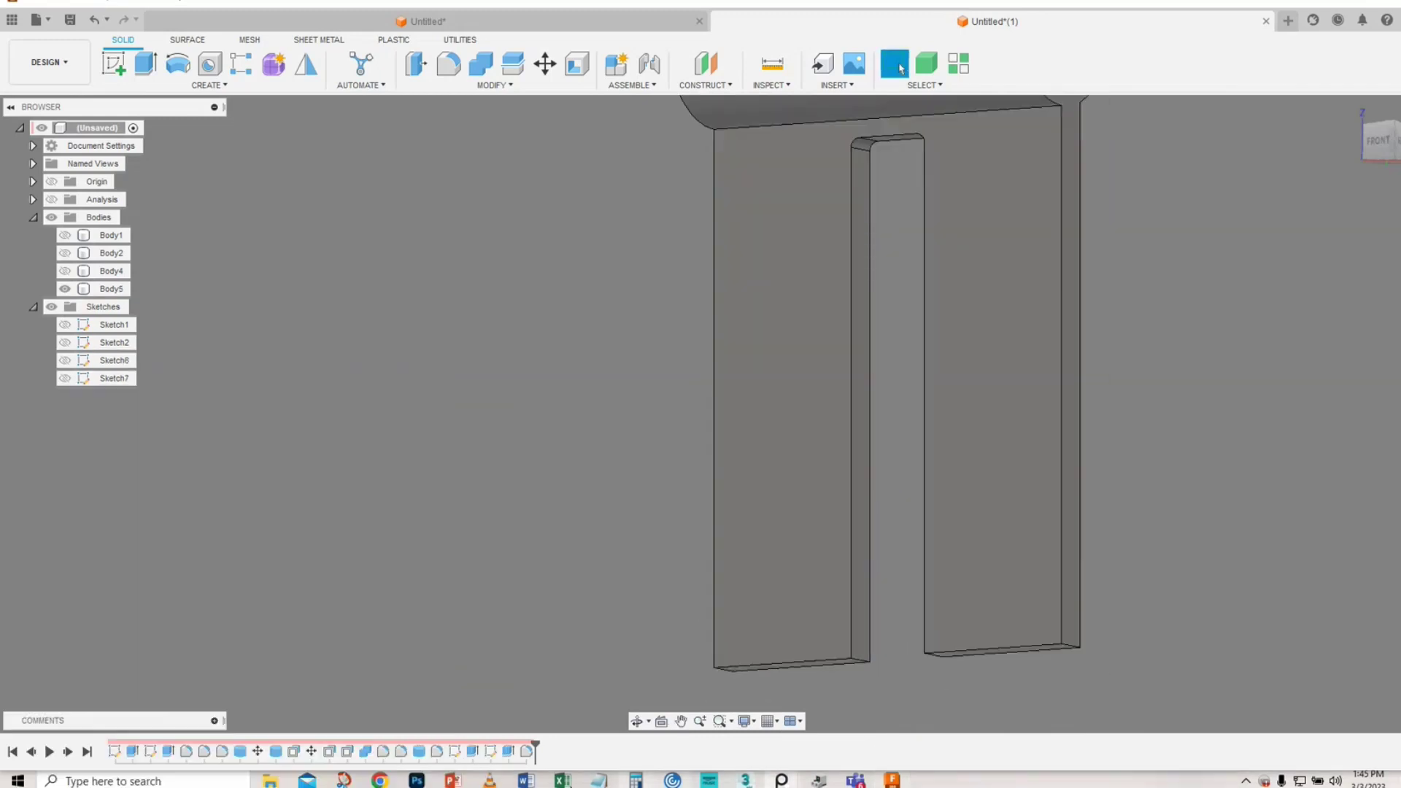
{"action": "right_click", "coordinate": [527, 754]}
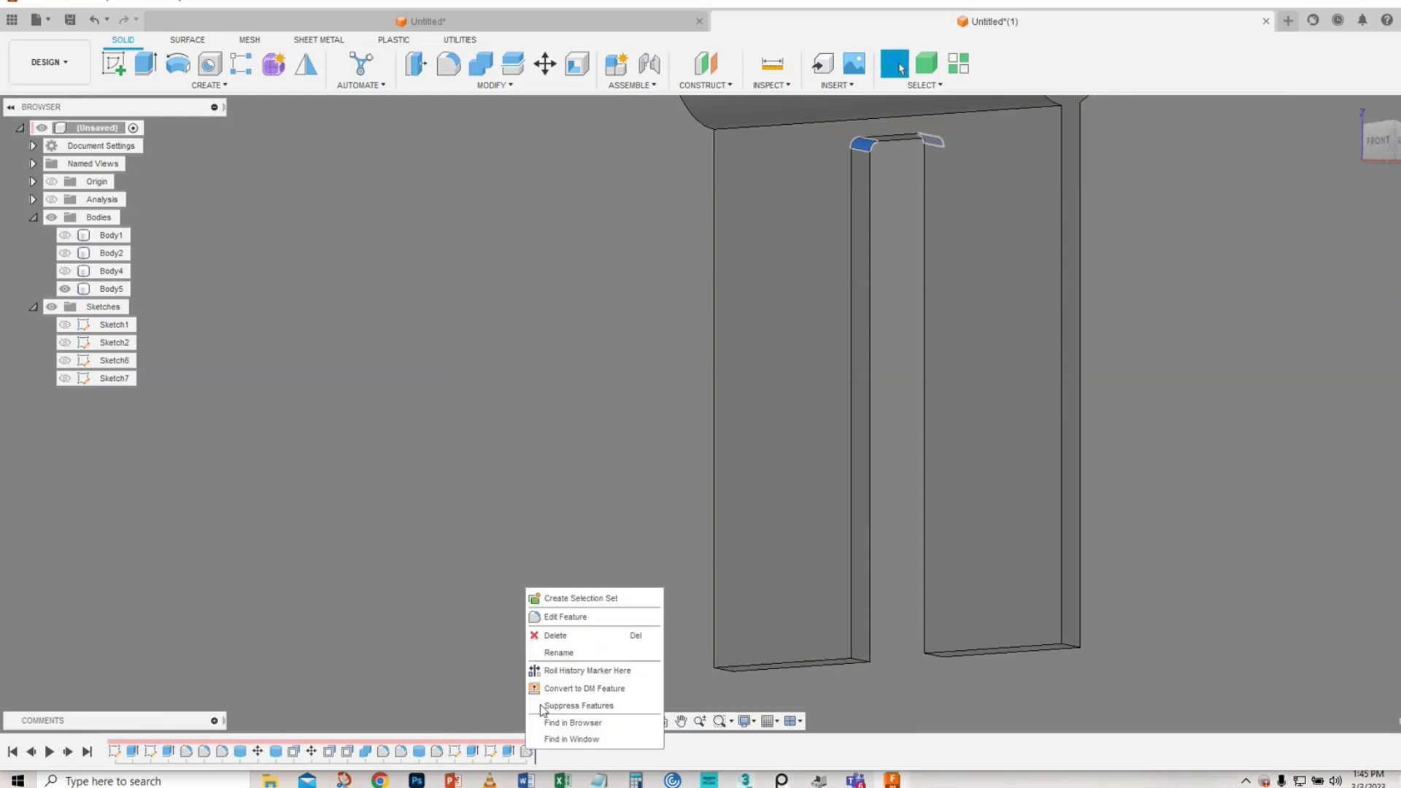
{"action": "left_click", "coordinate": [571, 621]}
{"action": "scroll", "coordinate": [873, 680], "scroll_direction": "up", "scroll_amount": 3}
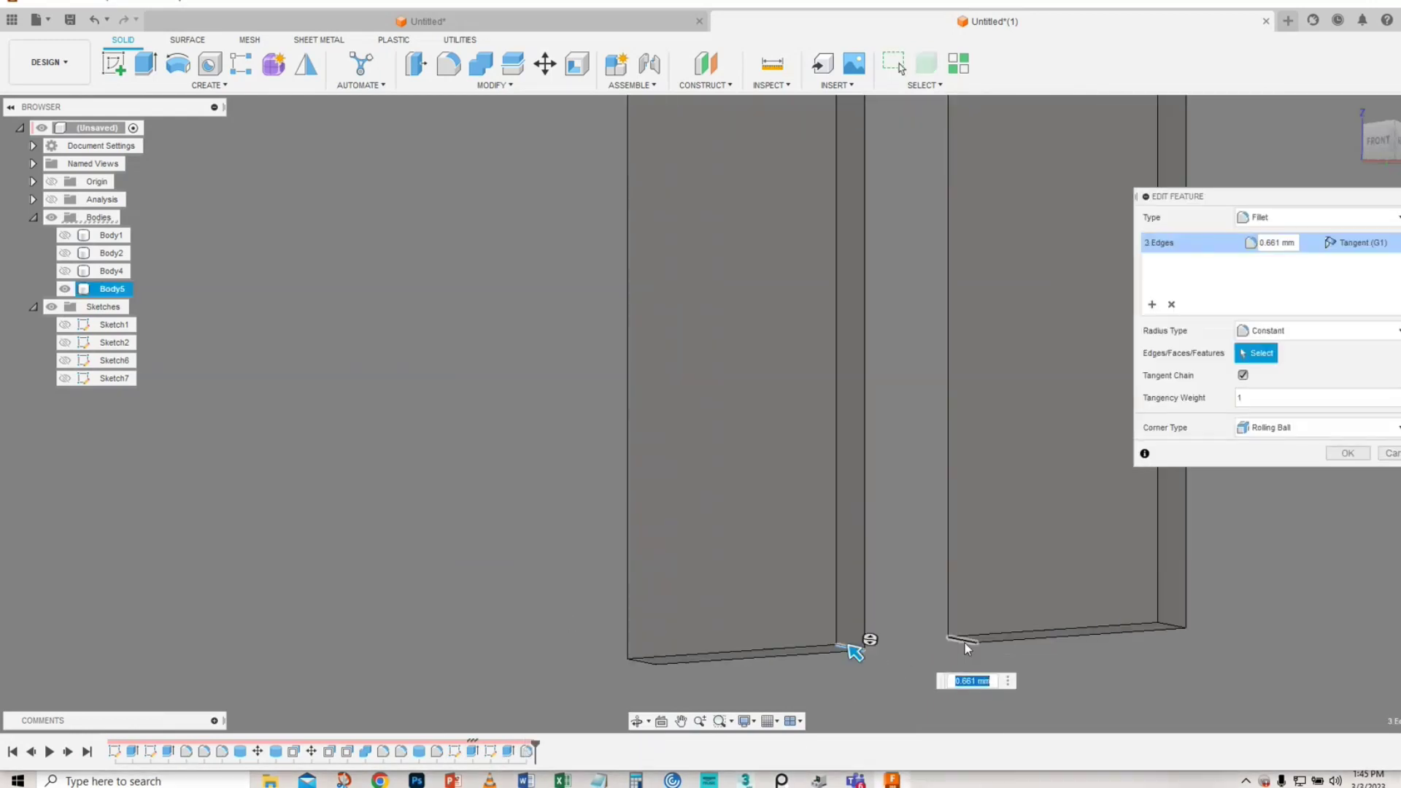
{"action": "left_click", "coordinate": [965, 641]}
{"action": "left_click", "coordinate": [1176, 631]}
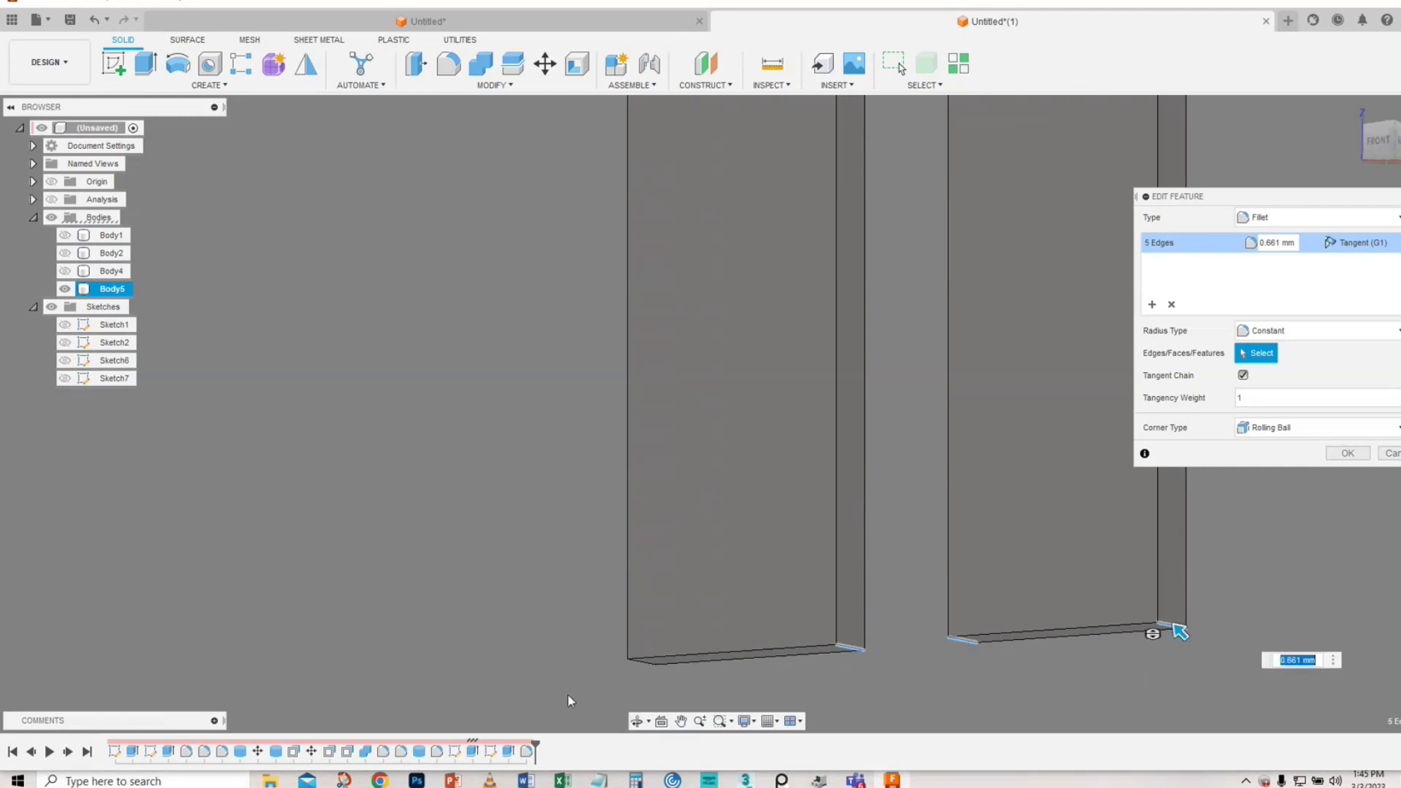
{"action": "left_click", "coordinate": [637, 663]}
{"action": "scroll", "coordinate": [563, 482], "scroll_direction": "down", "scroll_amount": 2}
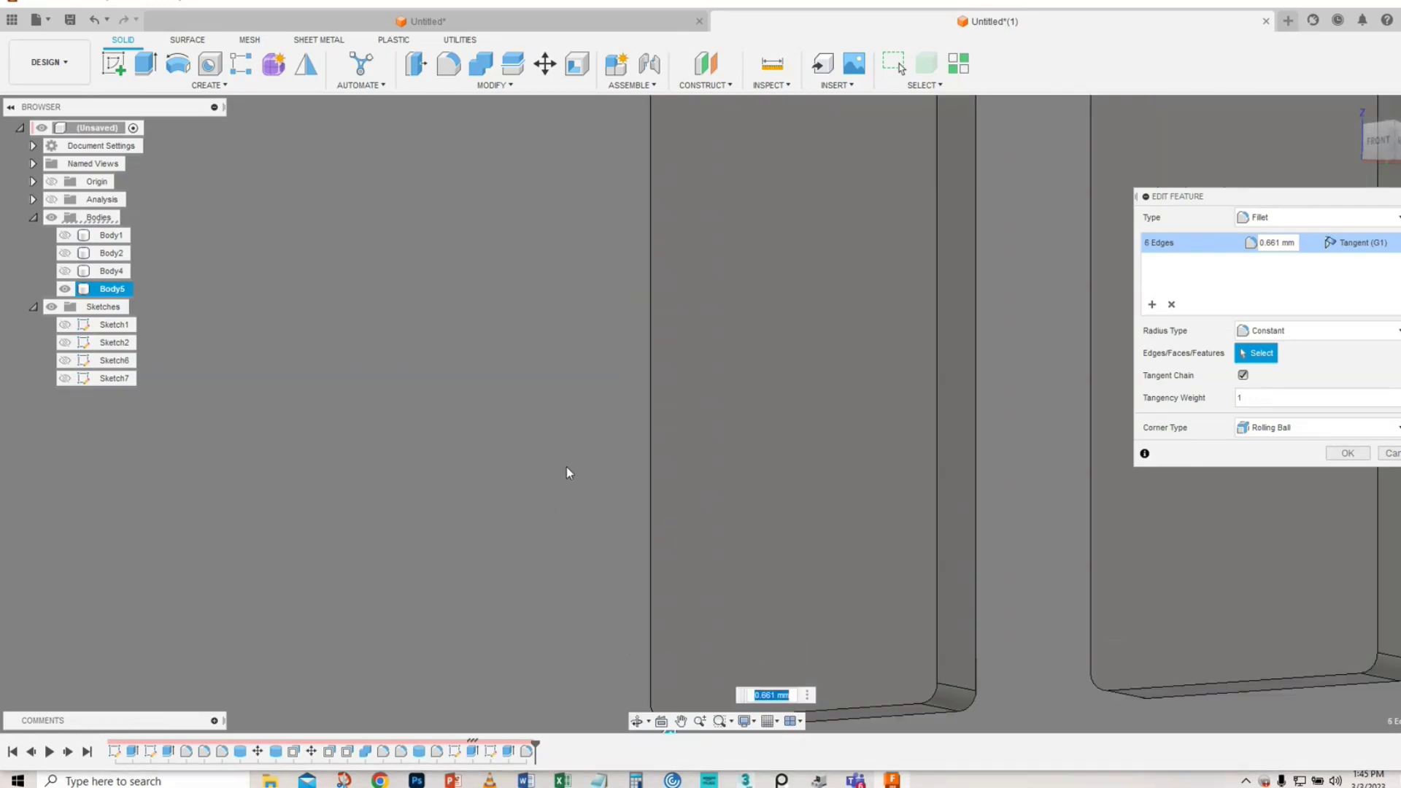
{"action": "scroll", "coordinate": [786, 435], "scroll_direction": "down", "scroll_amount": 3}
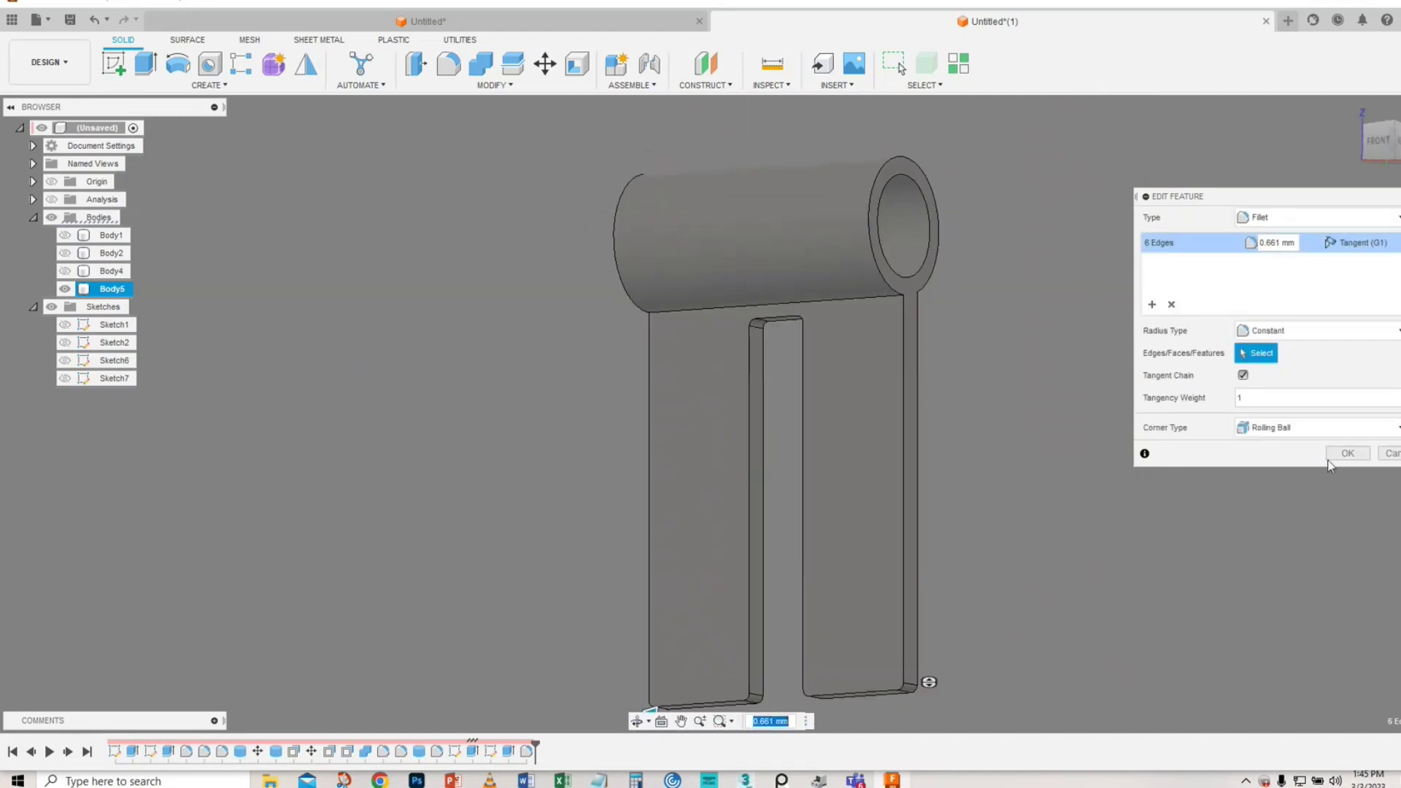
{"action": "left_click", "coordinate": [1347, 454]}
- Fillet the edge where the hinge knuckle meets the front face of the plate with a radius of about 0.93 mm
{"action": "middle_click_drag", "start_coordinate": [524, 390], "coordinate": [572, 385], "text": "shift"}
{"action": "scroll", "coordinate": [635, 217], "scroll_direction": "up", "scroll_amount": 3}
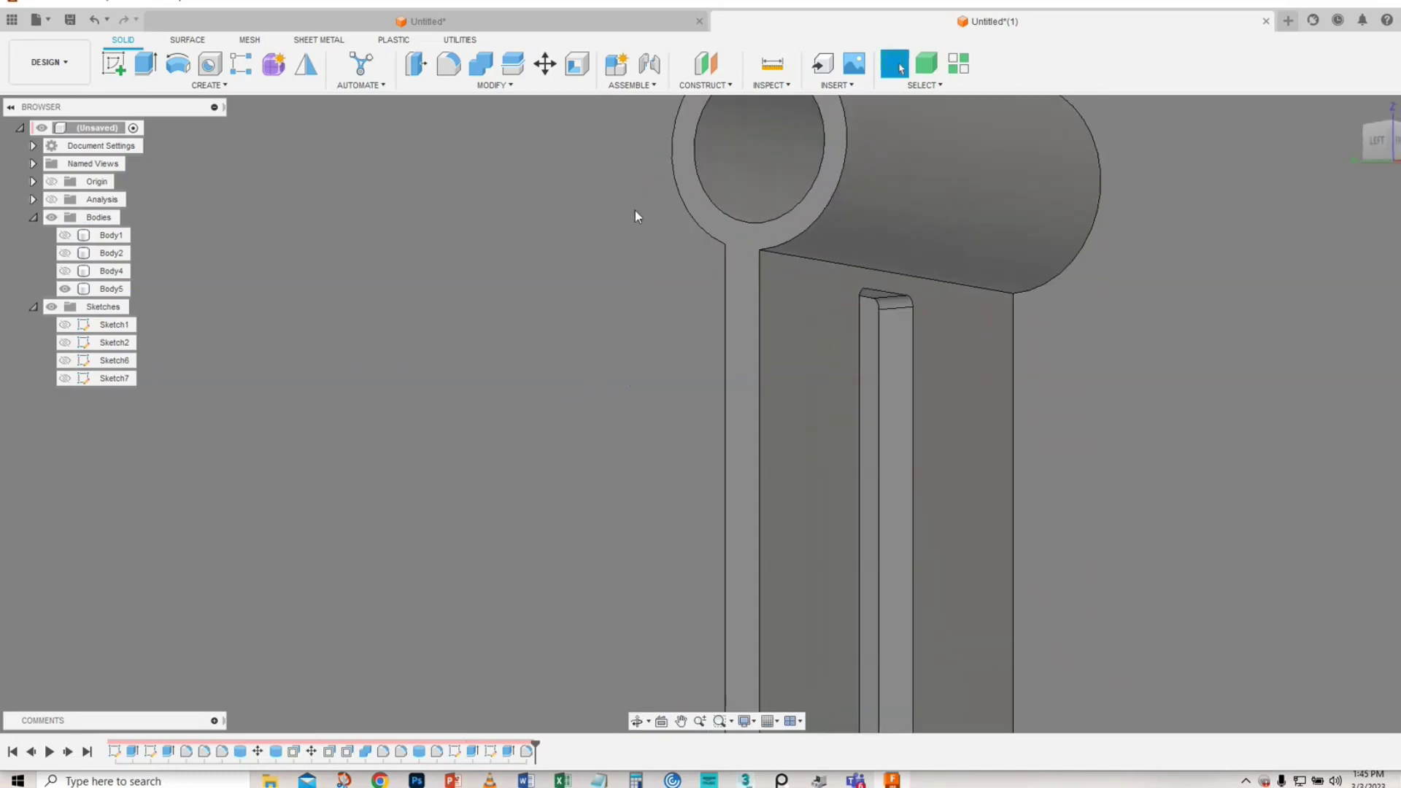
{"action": "left_click", "coordinate": [786, 255]}
{"action": "right_click", "coordinate": [787, 256]}
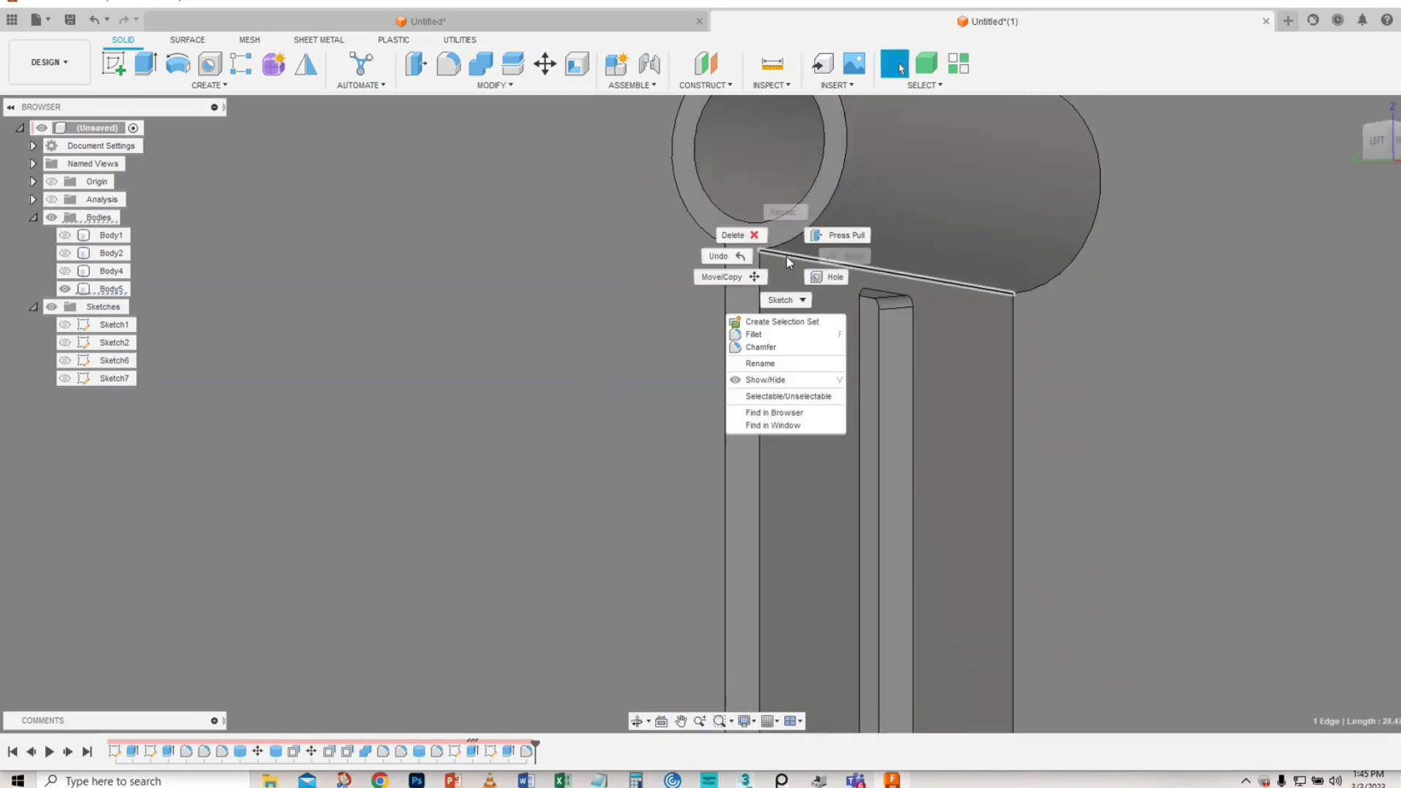
{"action": "left_click", "coordinate": [755, 334]}
{"action": "left_click_drag", "start_coordinate": [796, 264], "coordinate": [800, 270]}
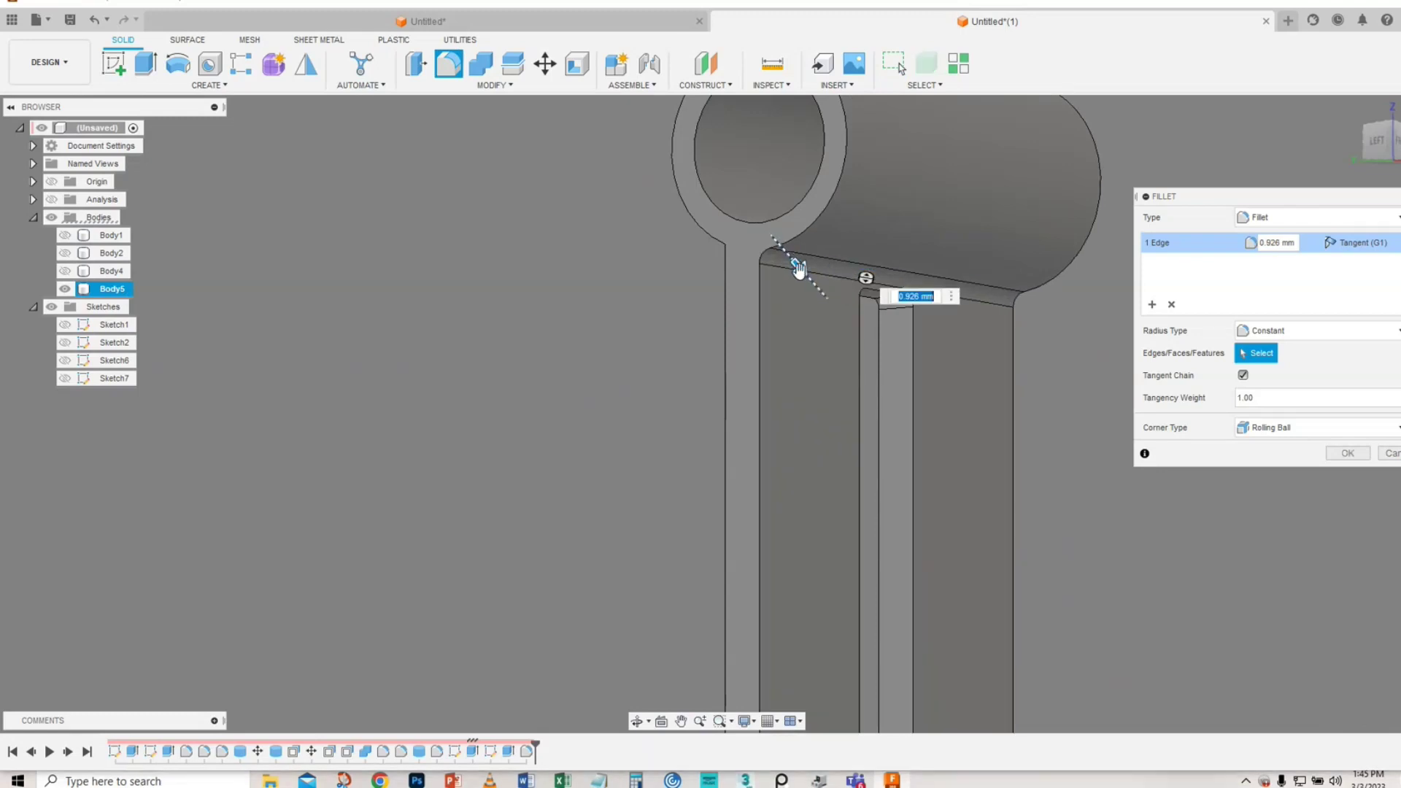
{"action": "left_click", "coordinate": [1336, 452]}
- Reopen the knuckle-to-plate fillet for editing, check the joint from its other side, and accept the feature
{"action": "mouse_move", "coordinate": [576, 379]}
{"action": "middle_mouse_down", "text": "shift"}
{"action": "mouse_move", "coordinate": [600, 370]}
{"action": "mouse_move", "coordinate": [581, 382]}
{"action": "middle_mouse_up", "text": "shift"}
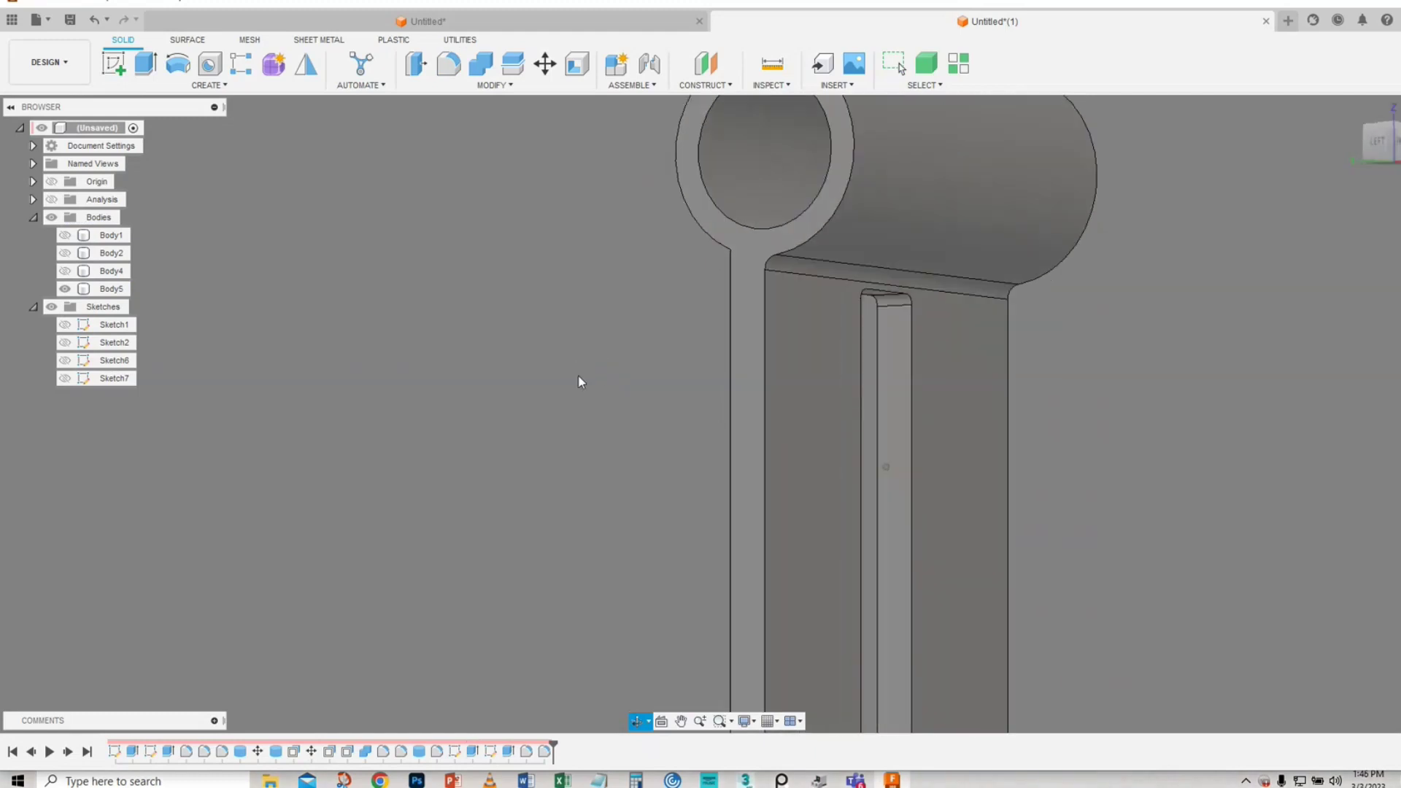
{"action": "left_click", "coordinate": [790, 269]}
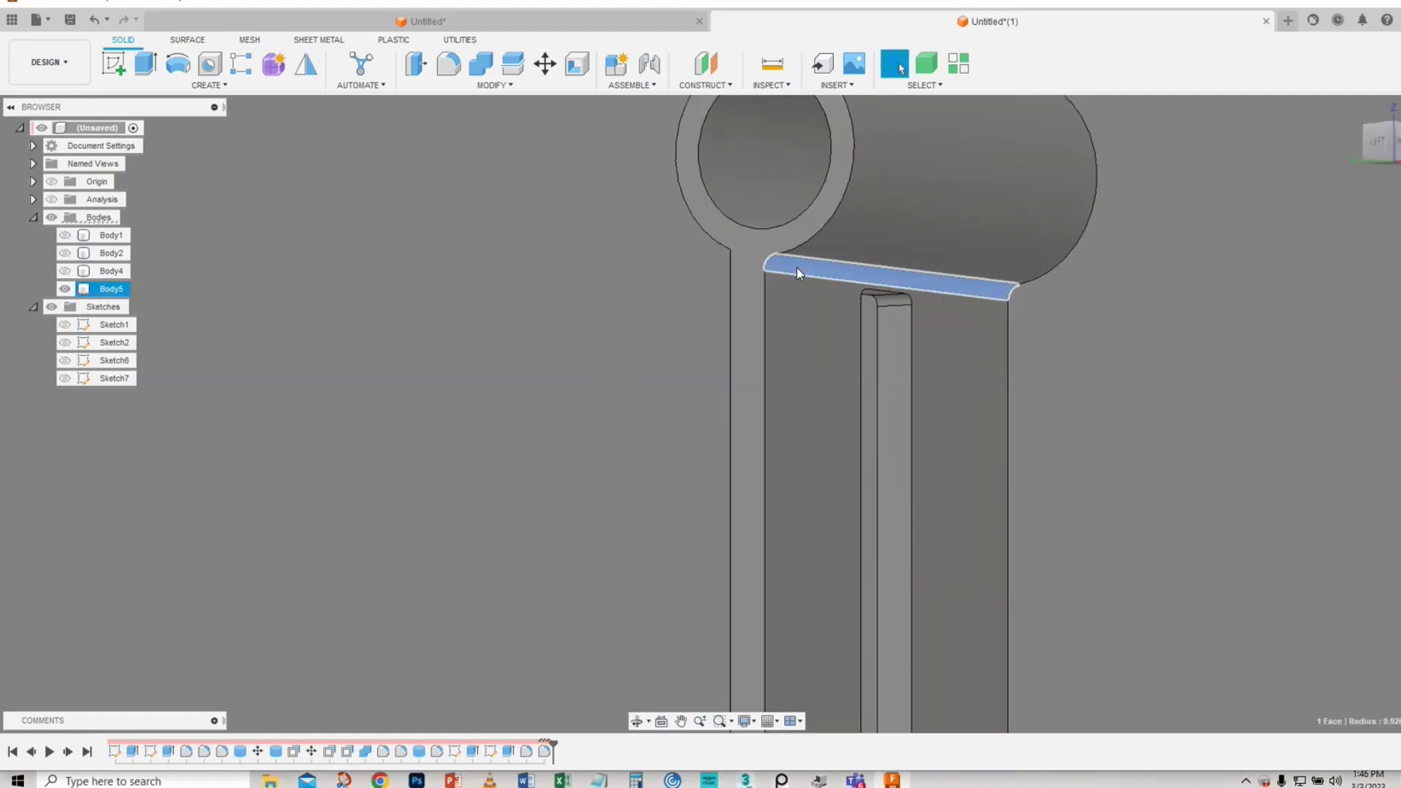
{"action": "right_click", "coordinate": [803, 268]}
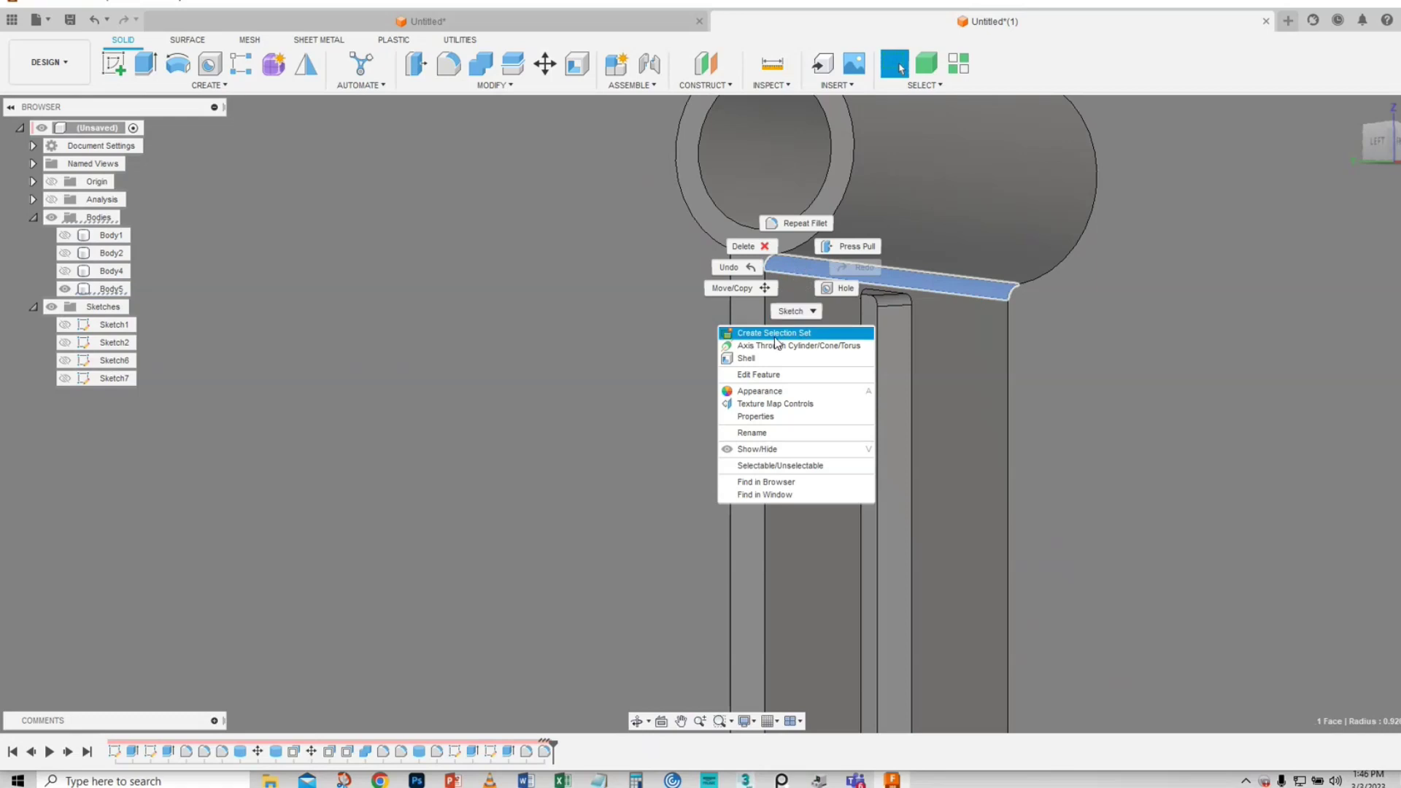
{"action": "left_click", "coordinate": [759, 375]}
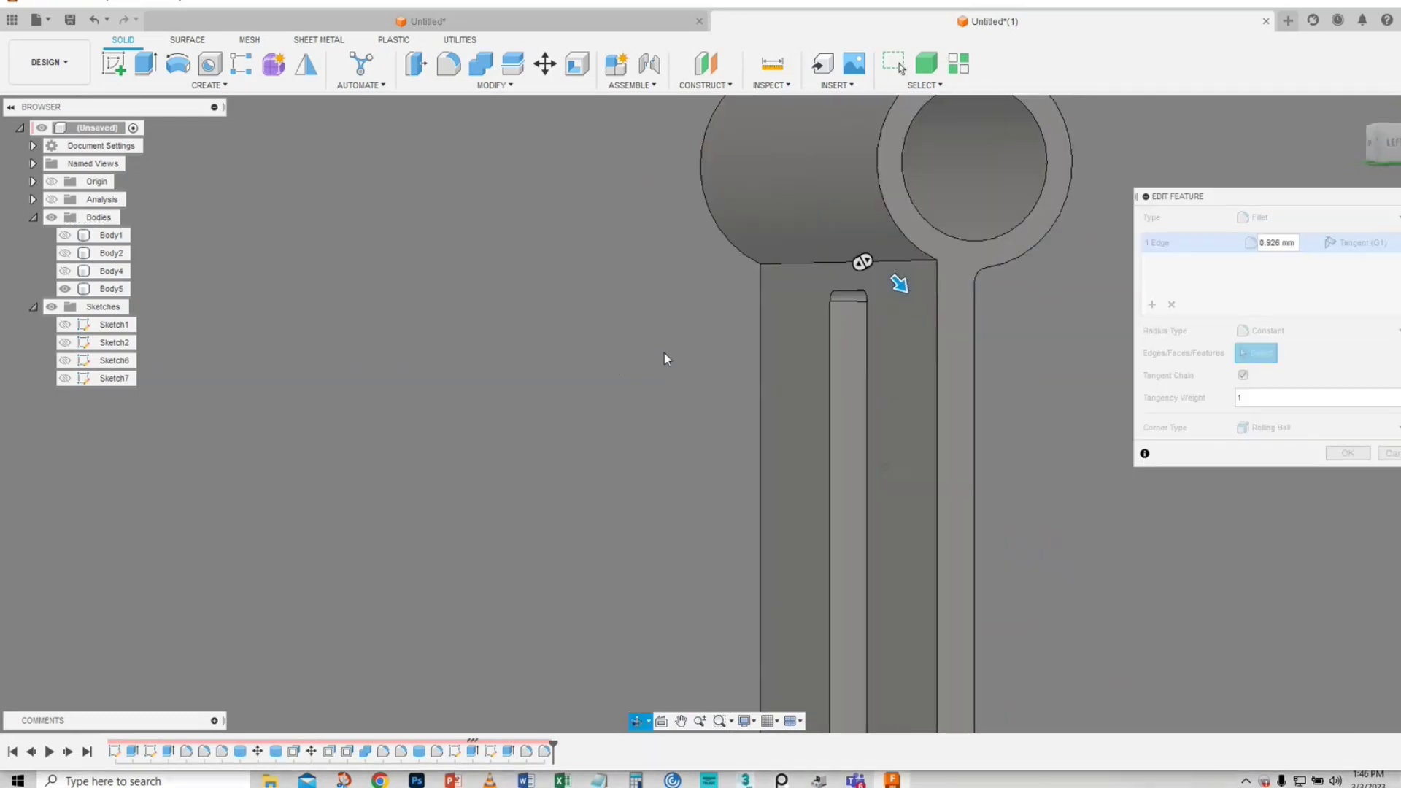
{"action": "middle_click_drag", "start_coordinate": [658, 347], "coordinate": [563, 350], "text": "shift"}
{"action": "left_click", "coordinate": [1338, 455]}
- Select the whole hinge body and apply a small fillet to its edges
{"action": "scroll", "coordinate": [1145, 473], "scroll_direction": "down", "scroll_amount": 5}
{"action": "middle_click_drag", "start_coordinate": [1075, 457], "coordinate": [944, 412]}
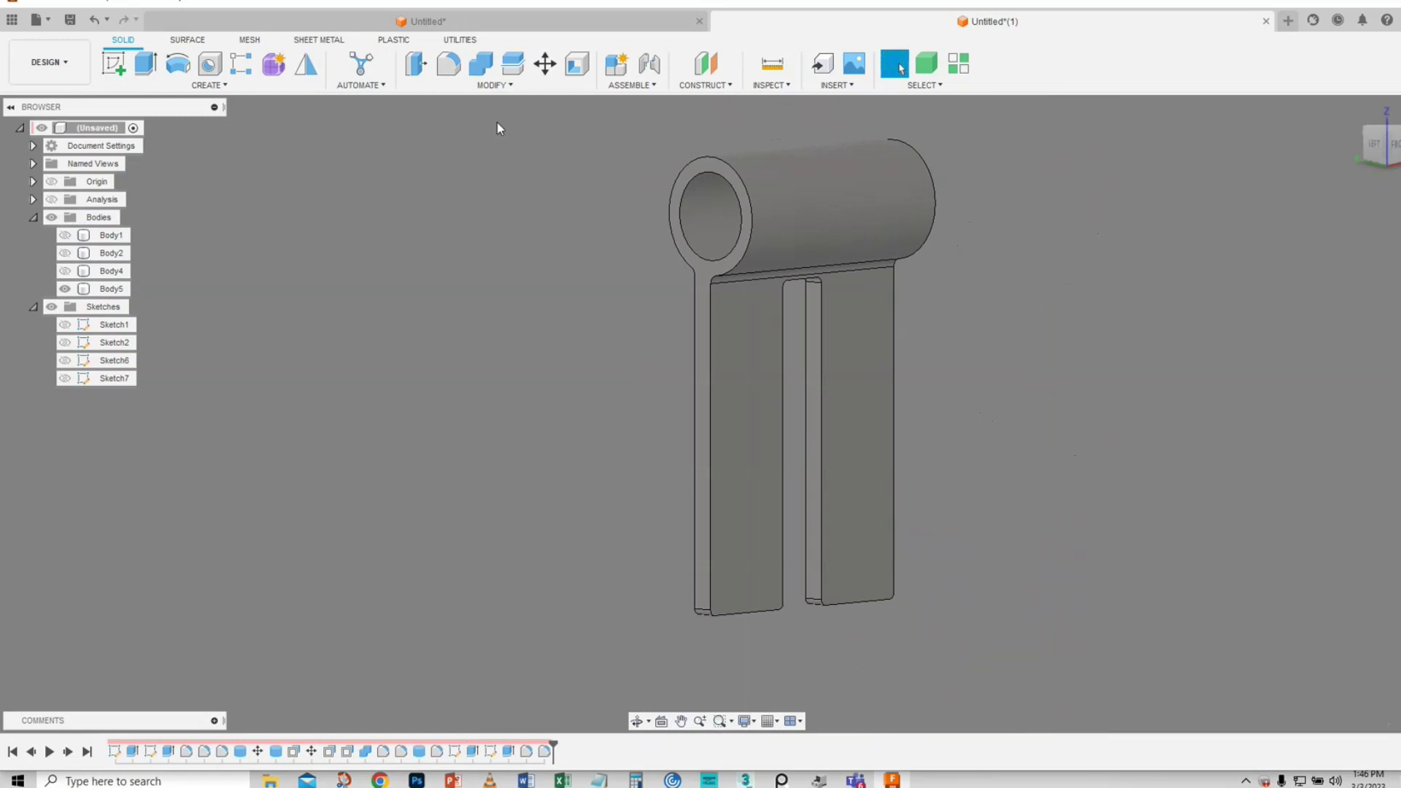
{"action": "left_click_drag", "start_coordinate": [606, 132], "coordinate": [1045, 647]}
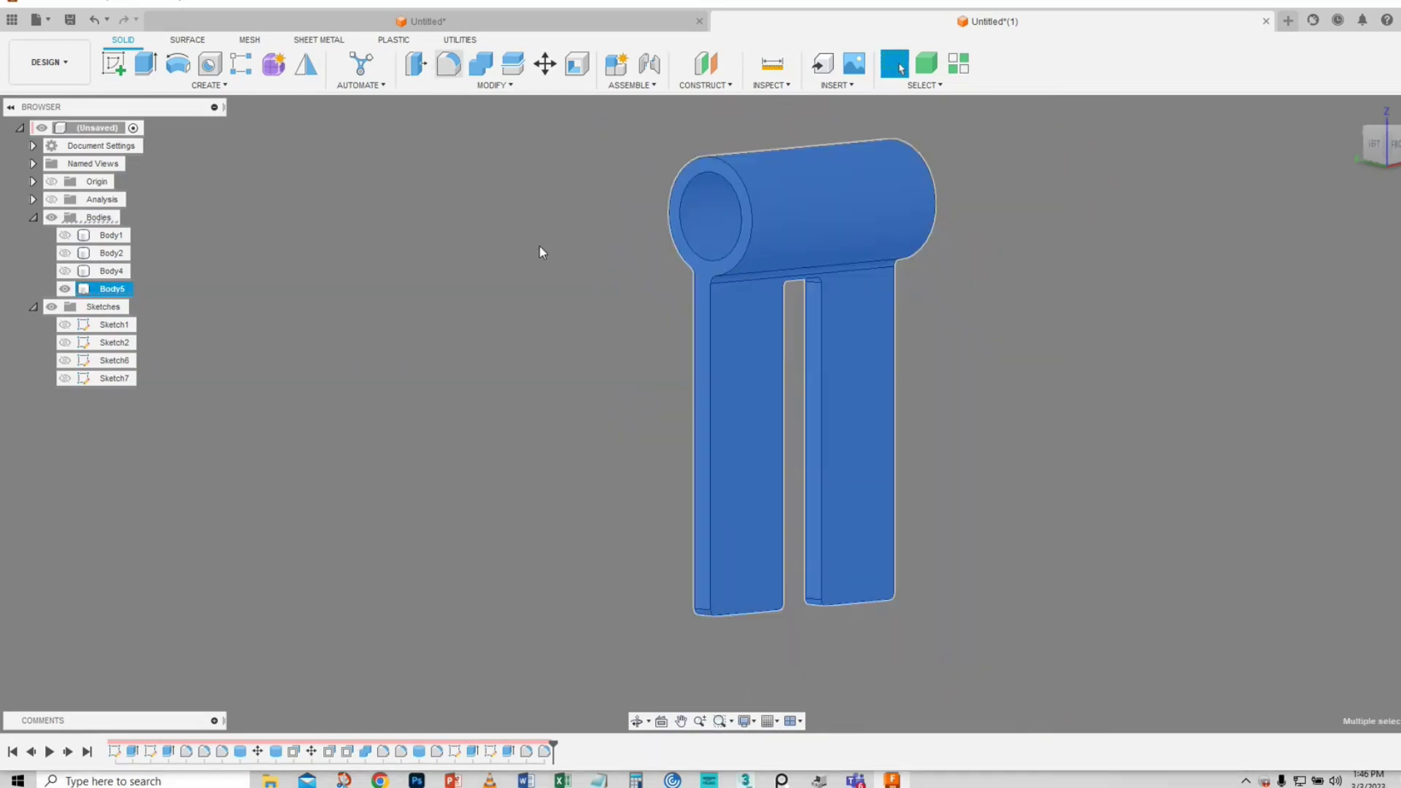
{"action": "key", "text": "f"}
{"action": "middle_click_drag", "start_coordinate": [930, 435], "coordinate": [942, 441], "text": "shift"}
{"action": "left_click_drag", "start_coordinate": [939, 439], "coordinate": [940, 440]}
{"action": "left_click", "coordinate": [1346, 454]}
{"action": "middle_click_drag", "start_coordinate": [545, 467], "coordinate": [632, 423], "text": "shift"}
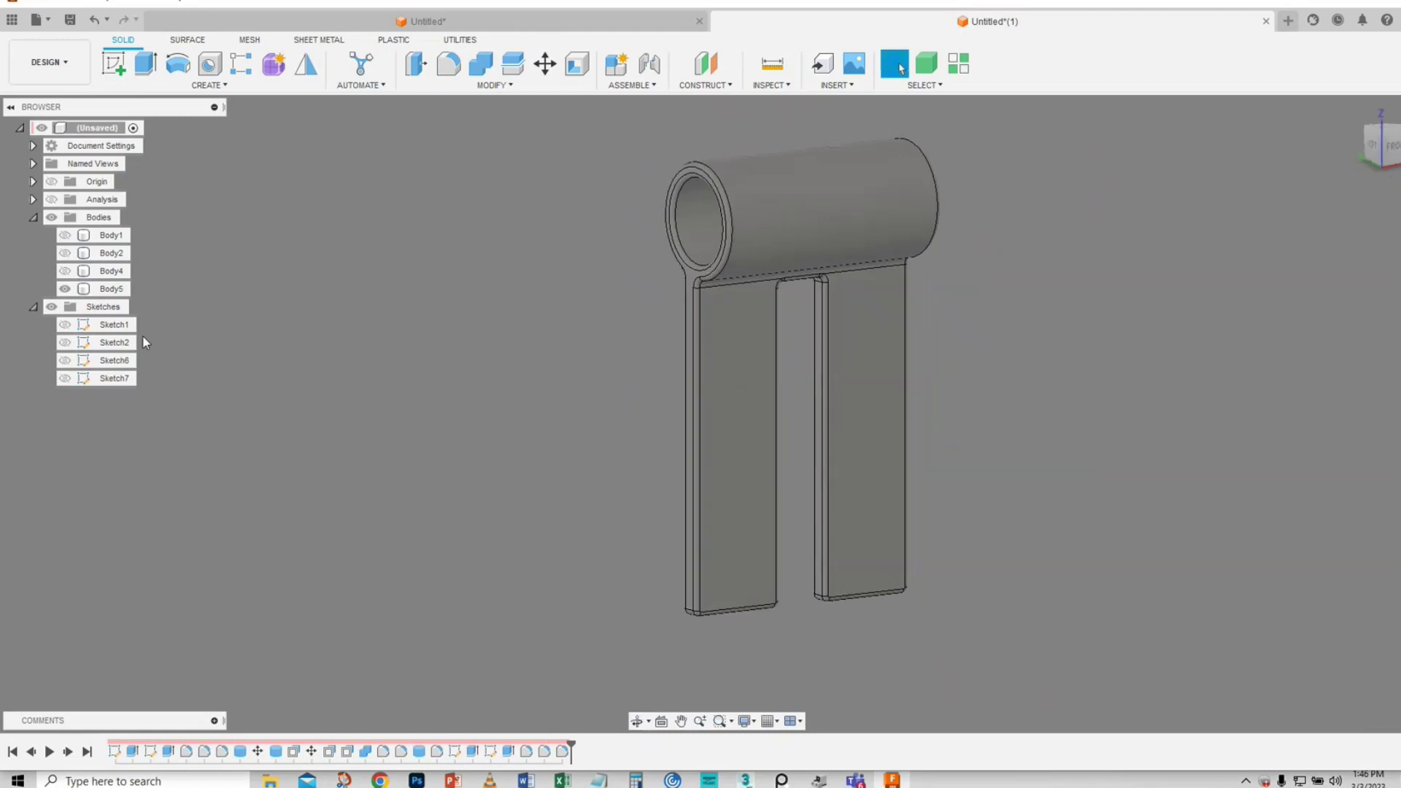
- Show the boss, disc and bracket bodies again together with the hinge
{"action": "left_click", "coordinate": [65, 271]}
{"action": "left_click", "coordinate": [65, 252]}
{"action": "left_click", "coordinate": [65, 235]}
{"action": "middle_click_drag", "start_coordinate": [537, 472], "coordinate": [448, 501]}
{"action": "scroll", "coordinate": [527, 478], "scroll_direction": "down", "scroll_amount": 3}
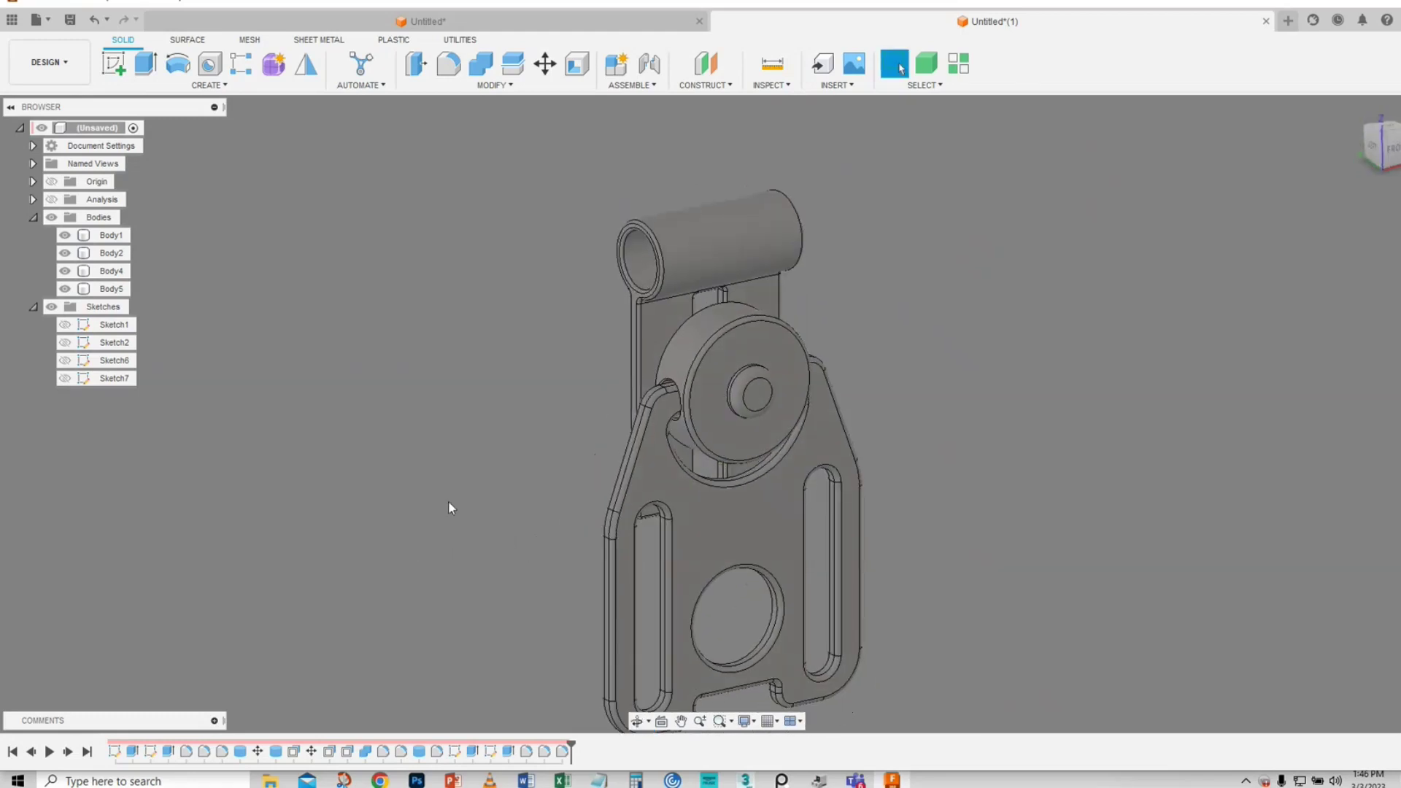
- Identify the bodies by toggling their visibility, then hide the disc and inspect the boss in front of the slotted plate
{"action": "left_click", "coordinate": [63, 290]}
{"action": "left_click", "coordinate": [63, 290]}
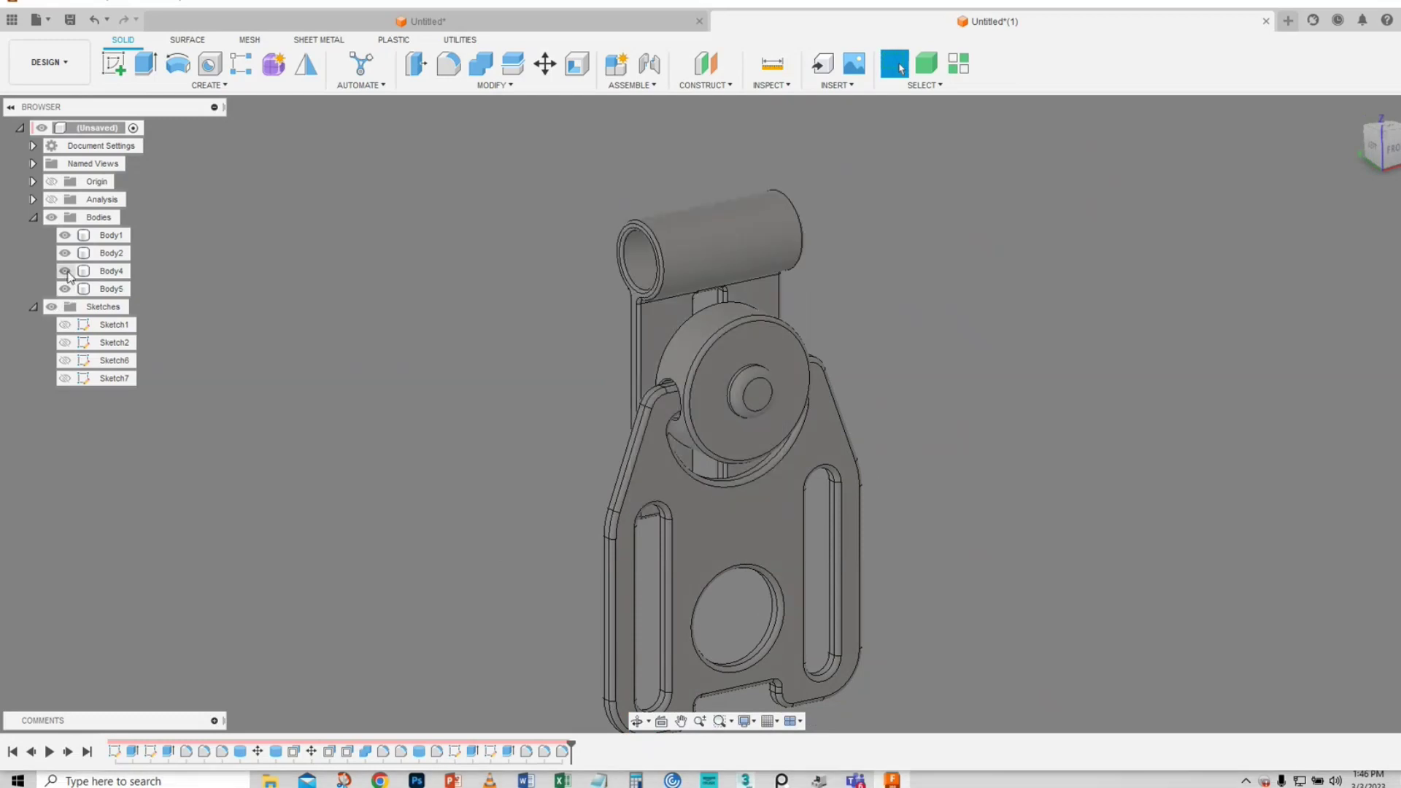
{"action": "left_click", "coordinate": [65, 272]}
{"action": "left_click", "coordinate": [65, 272]}
{"action": "left_click", "coordinate": [65, 254]}
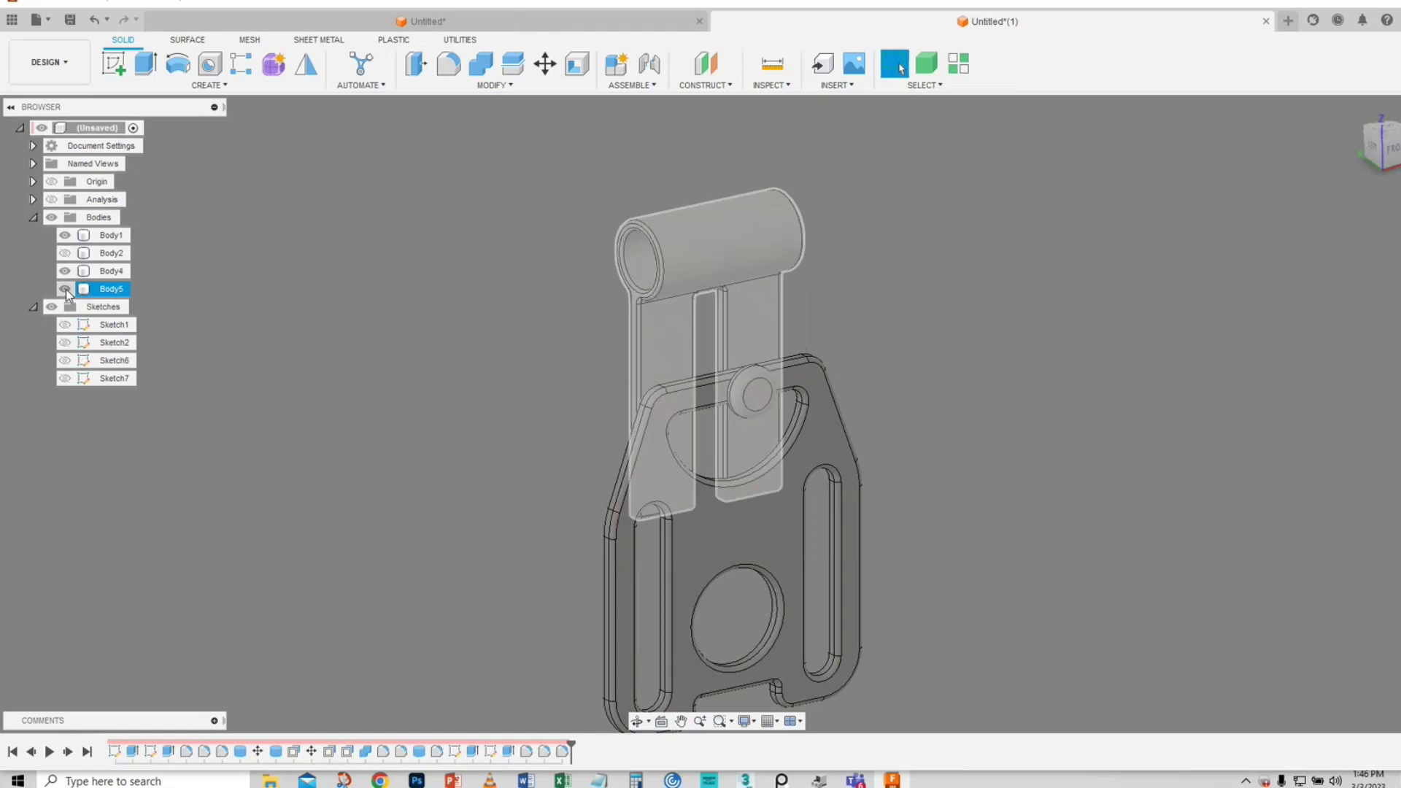
{"action": "left_click", "coordinate": [715, 398]}
{"action": "scroll", "coordinate": [716, 394], "scroll_direction": "up", "scroll_amount": 1}
{"action": "left_click", "coordinate": [757, 394]}
{"action": "mouse_move", "coordinate": [758, 394]}
{"action": "middle_mouse_down", "text": "shift"}
{"action": "mouse_move", "coordinate": [851, 417]}
{"action": "mouse_move", "coordinate": [894, 410]}
{"action": "mouse_move", "coordinate": [835, 418]}
{"action": "mouse_move", "coordinate": [920, 403]}
{"action": "mouse_move", "coordinate": [854, 347]}
{"action": "mouse_move", "coordinate": [740, 392]}
{"action": "middle_mouse_up", "text": "shift"}
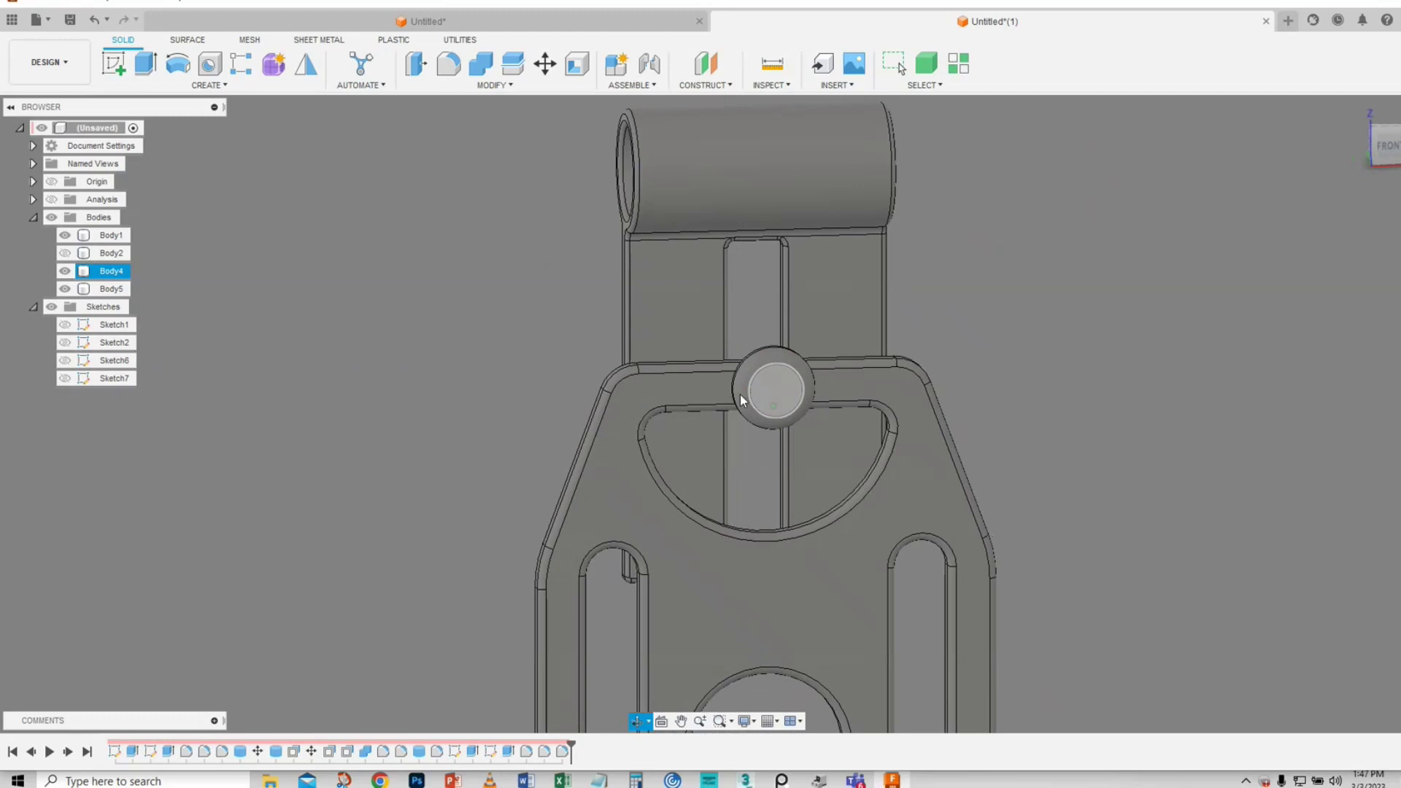
{"action": "key", "text": "Escape"}
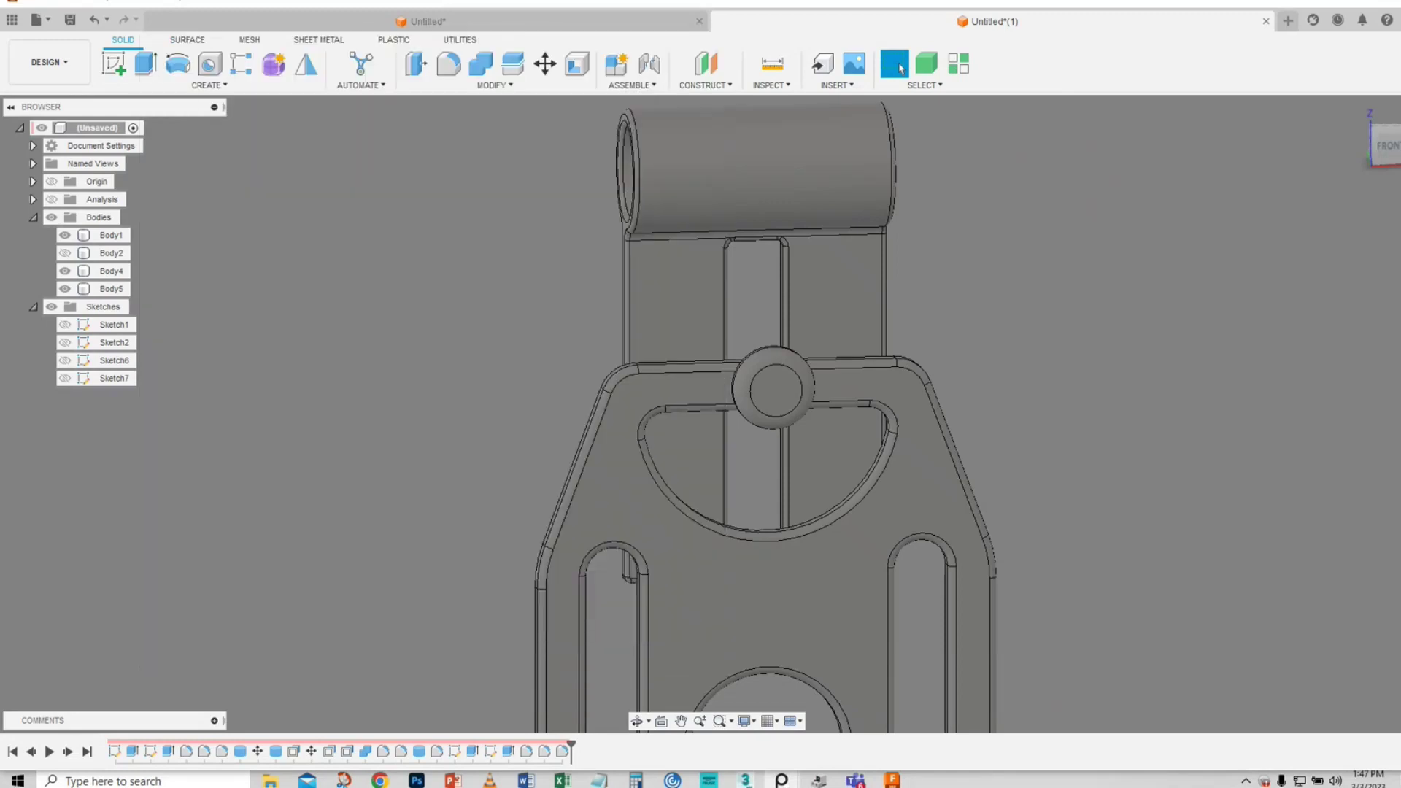
{"action": "mouse_move", "coordinate": [386, 407]}
{"action": "middle_mouse_down", "text": "shift"}
{"action": "mouse_move", "coordinate": [447, 410]}
{"action": "mouse_move", "coordinate": [407, 401]}
{"action": "mouse_move", "coordinate": [398, 431]}
{"action": "middle_mouse_up", "text": "shift"}
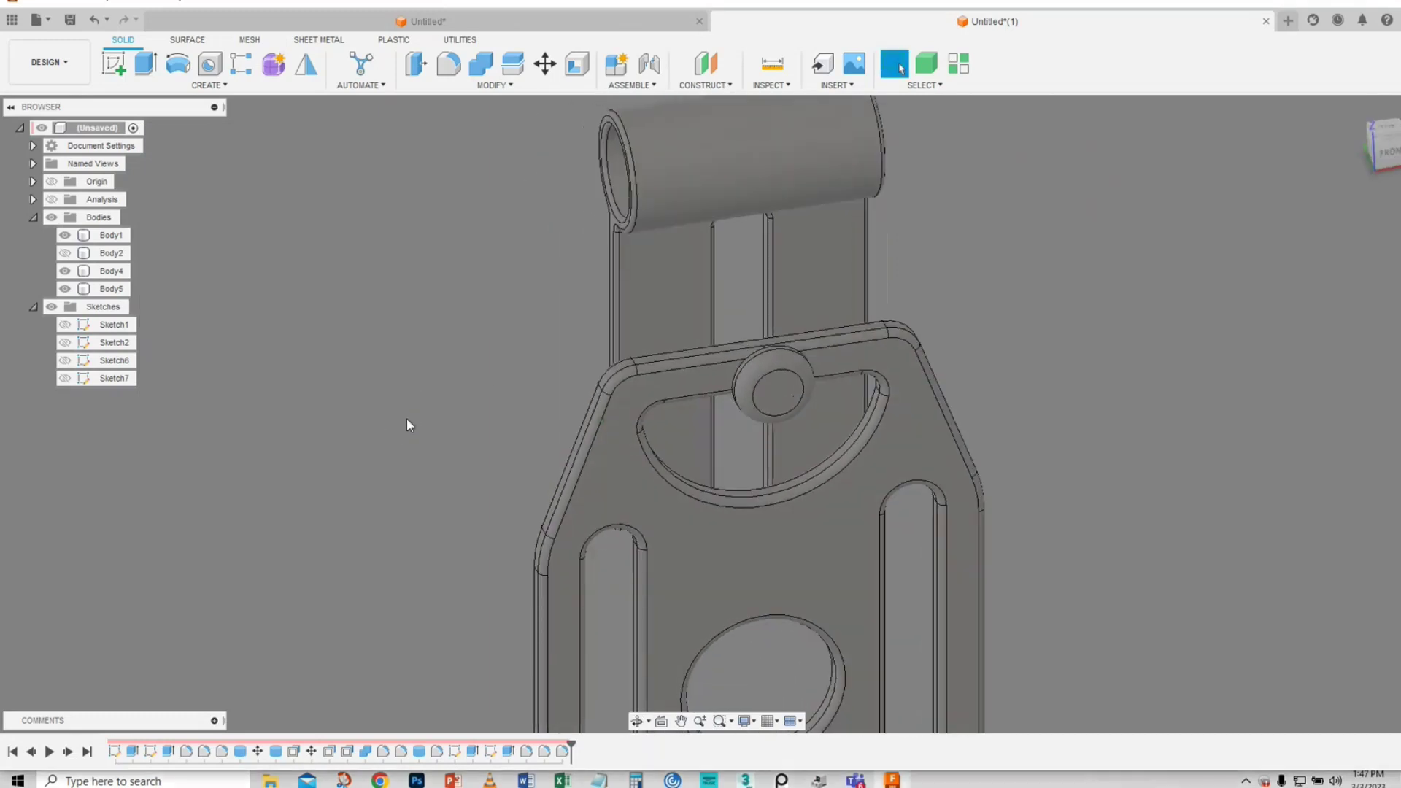
{"action": "left_click", "coordinate": [204, 86]}
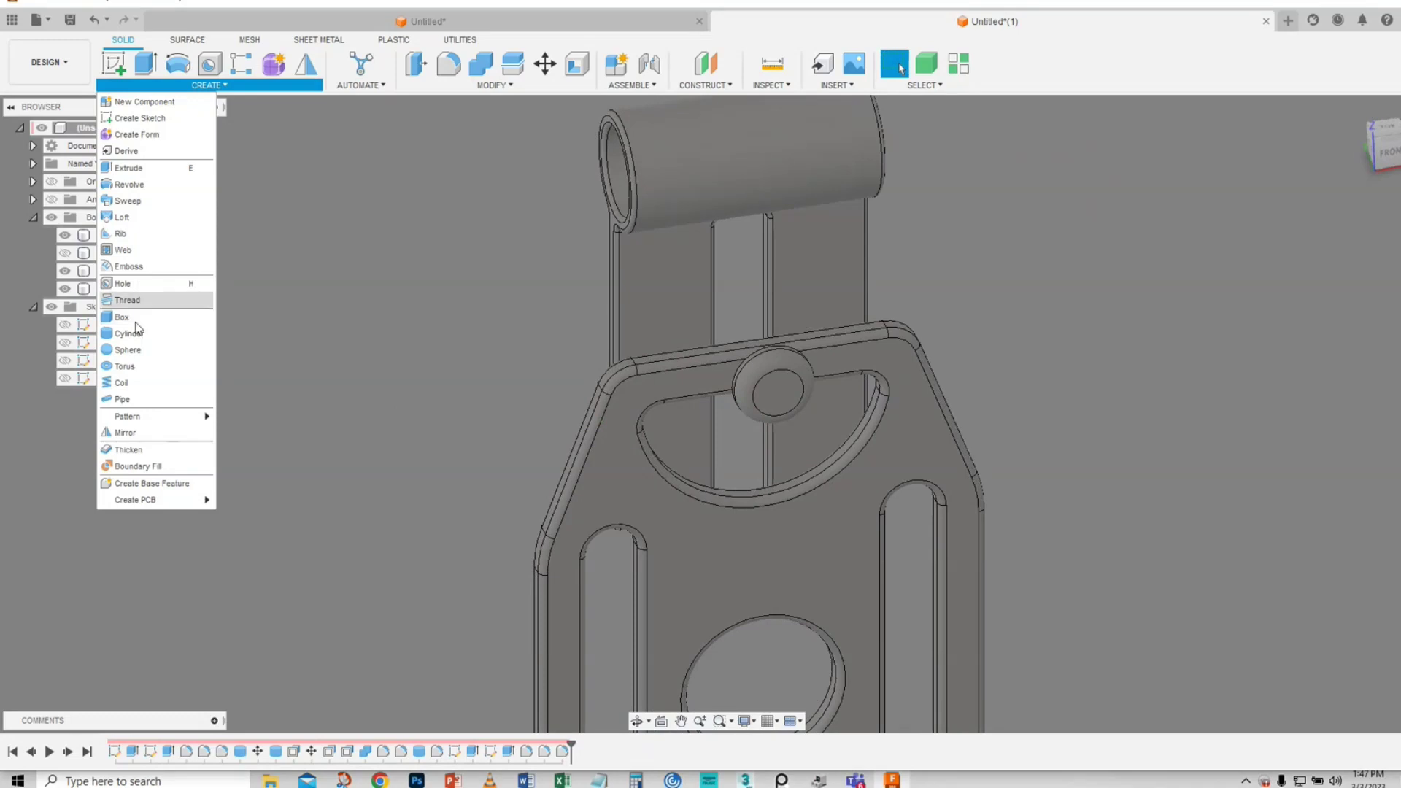
{"action": "left_click", "coordinate": [780, 392]}
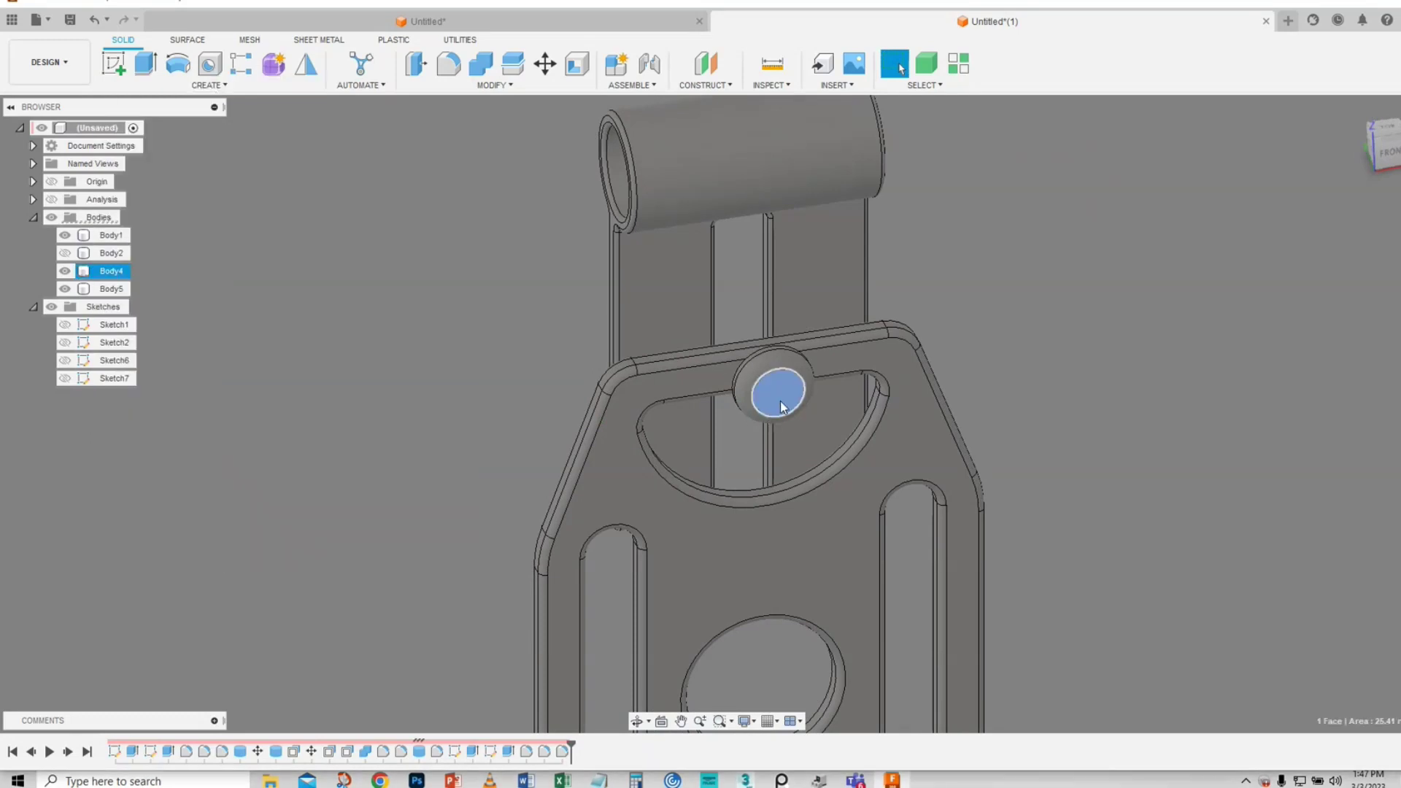
{"action": "left_click", "coordinate": [204, 86]}
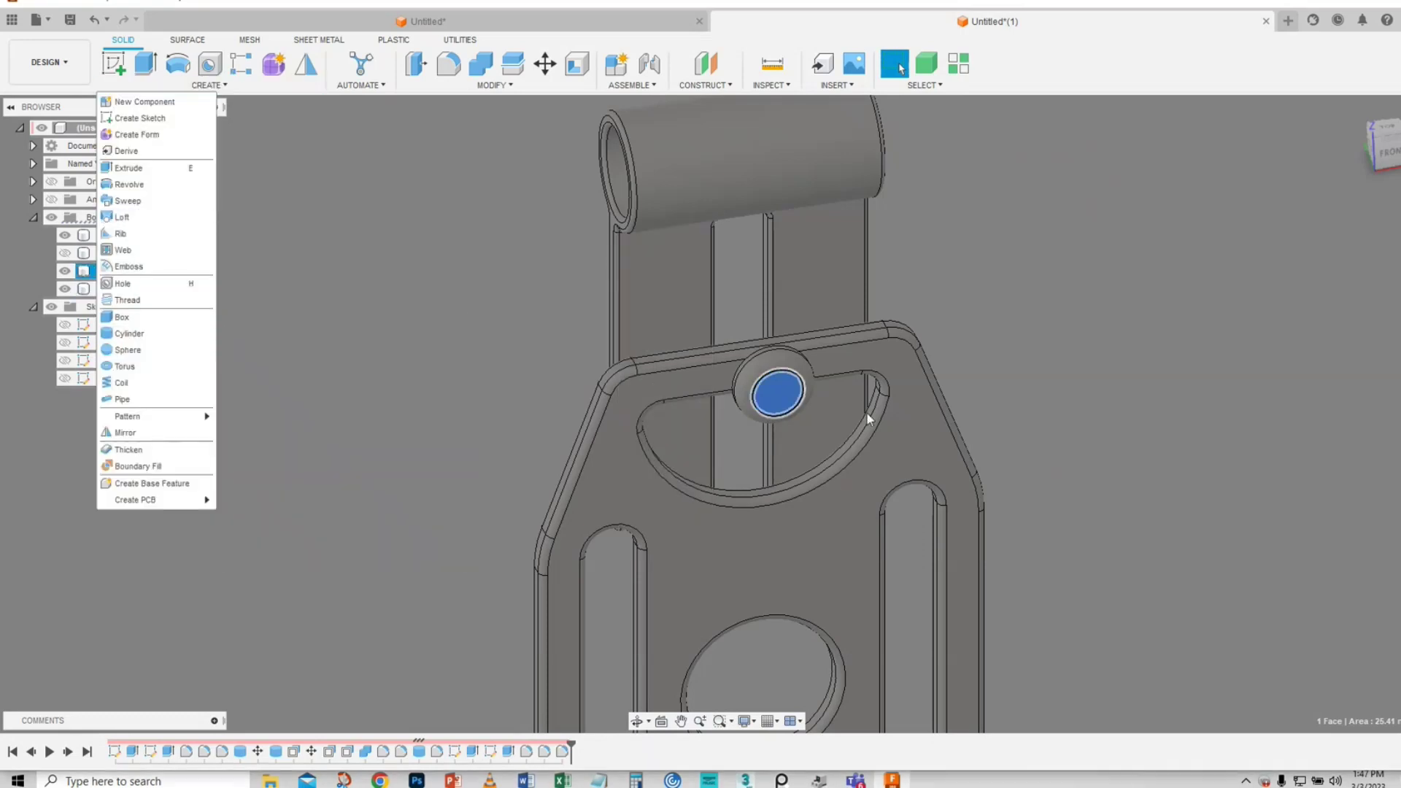
{"action": "left_click", "coordinate": [780, 404]}
{"action": "middle_click_drag", "start_coordinate": [980, 392], "coordinate": [866, 353], "text": "shift"}
{"action": "scroll", "coordinate": [1018, 420], "scroll_direction": "down", "scroll_amount": 2}
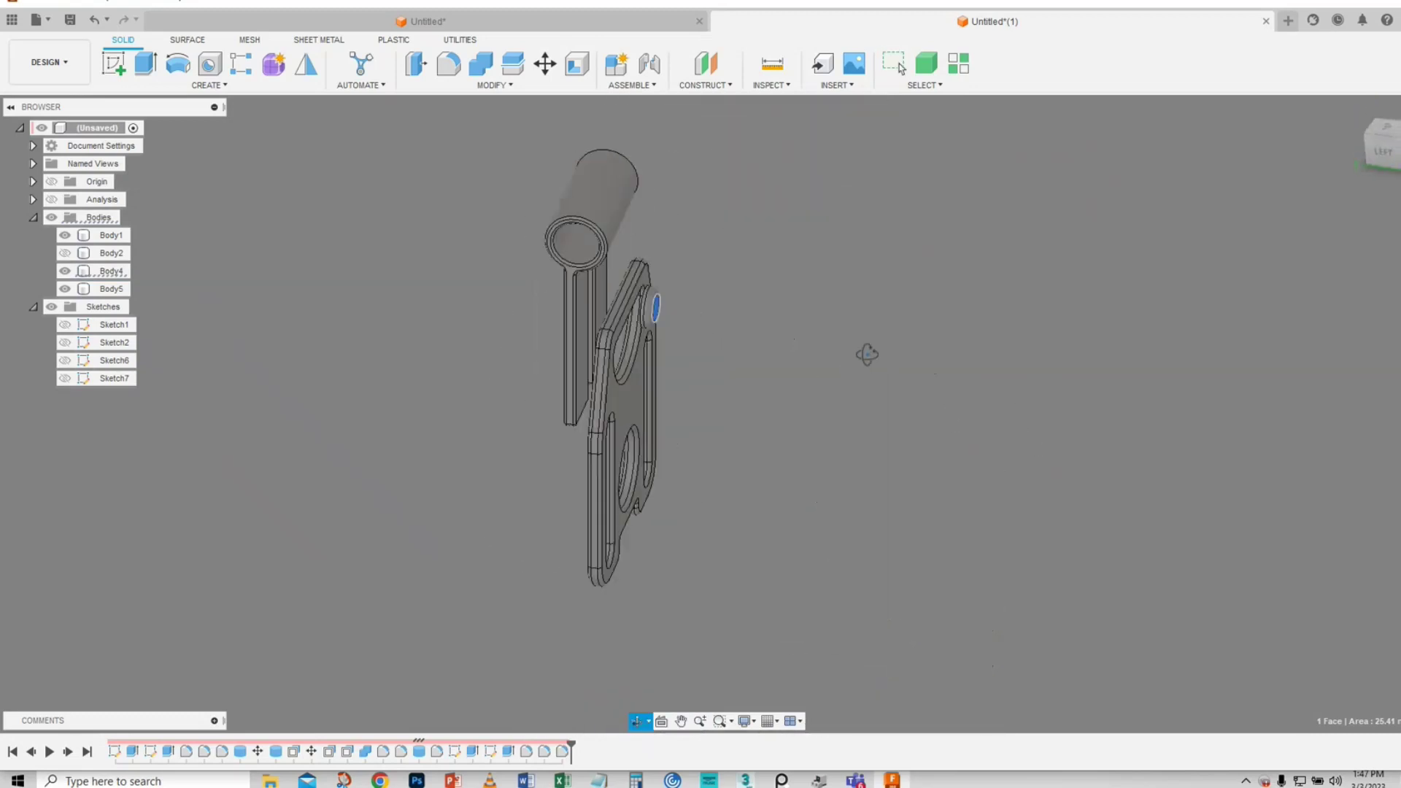
{"action": "right_click", "coordinate": [859, 485]}
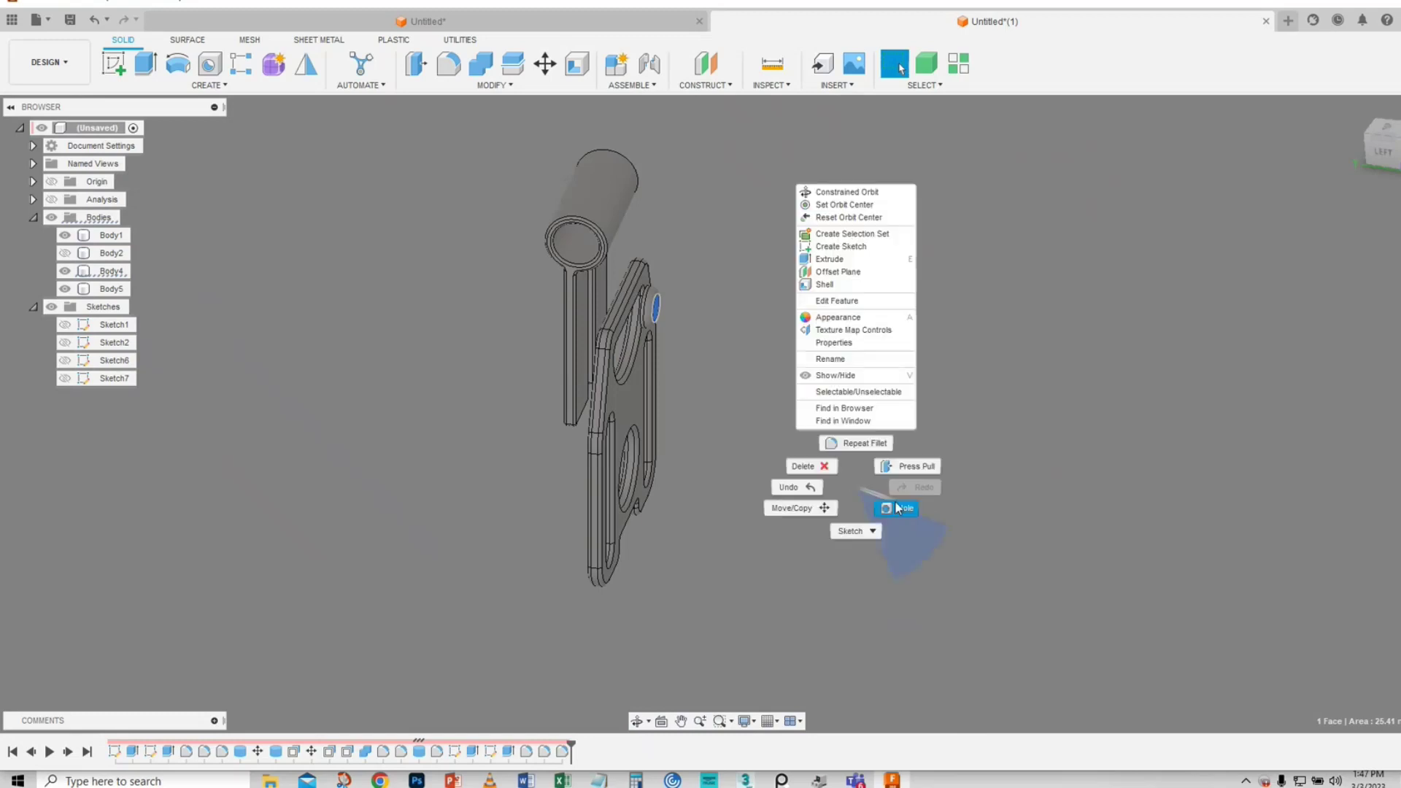
{"action": "left_click", "coordinate": [768, 441]}
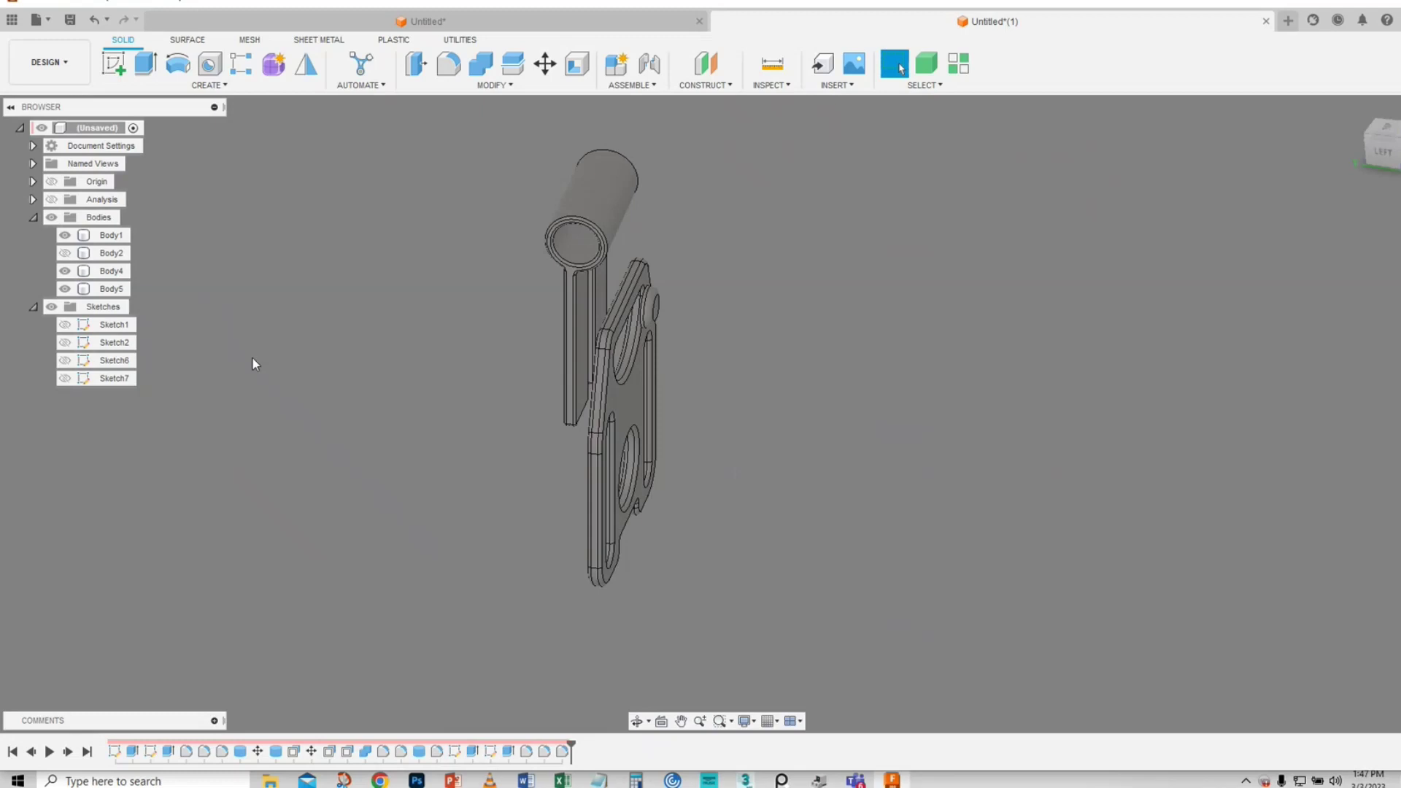
- Start a Cylinder centred on the boss's front face with a base diameter of about 4.47 mm
{"action": "left_click", "coordinate": [205, 88]}
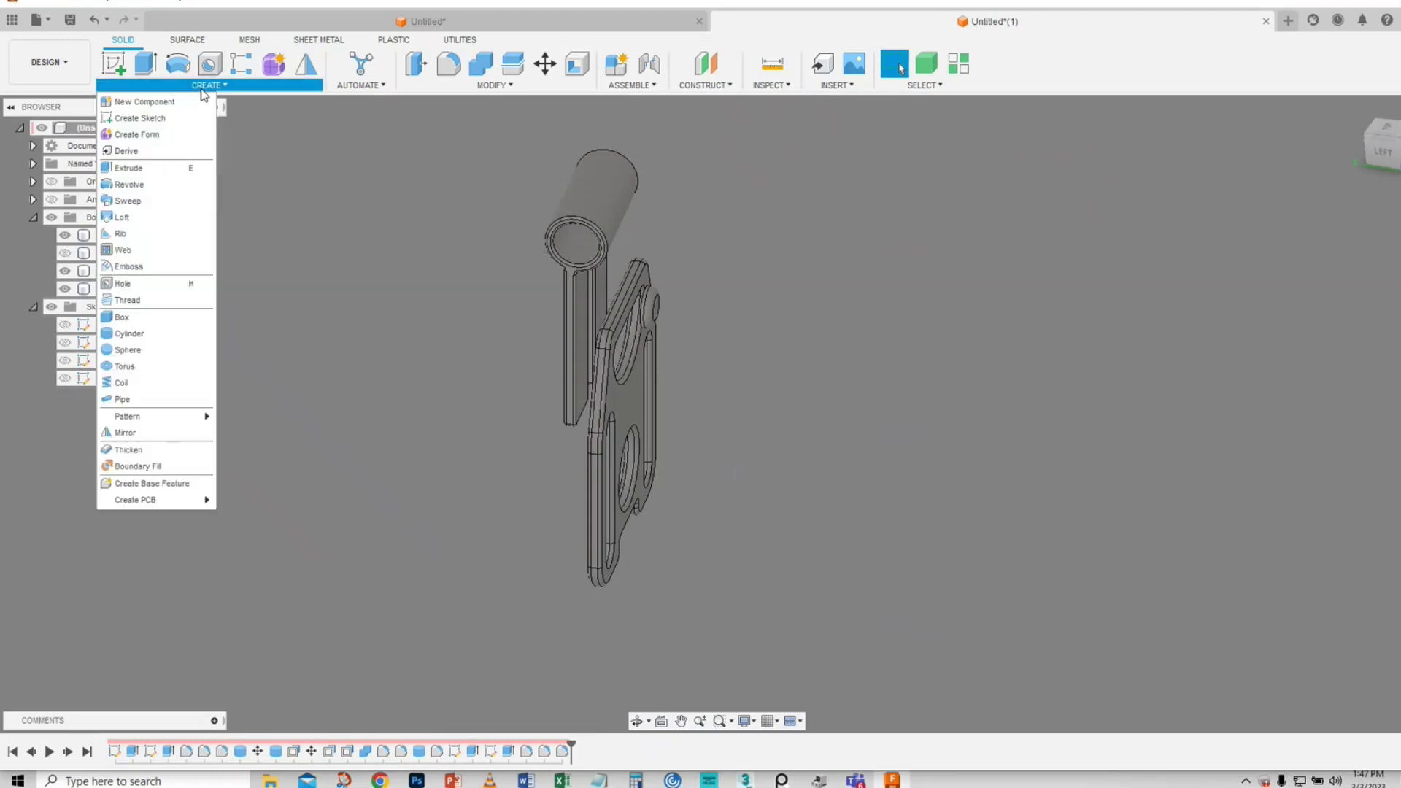
{"action": "left_click", "coordinate": [129, 334]}
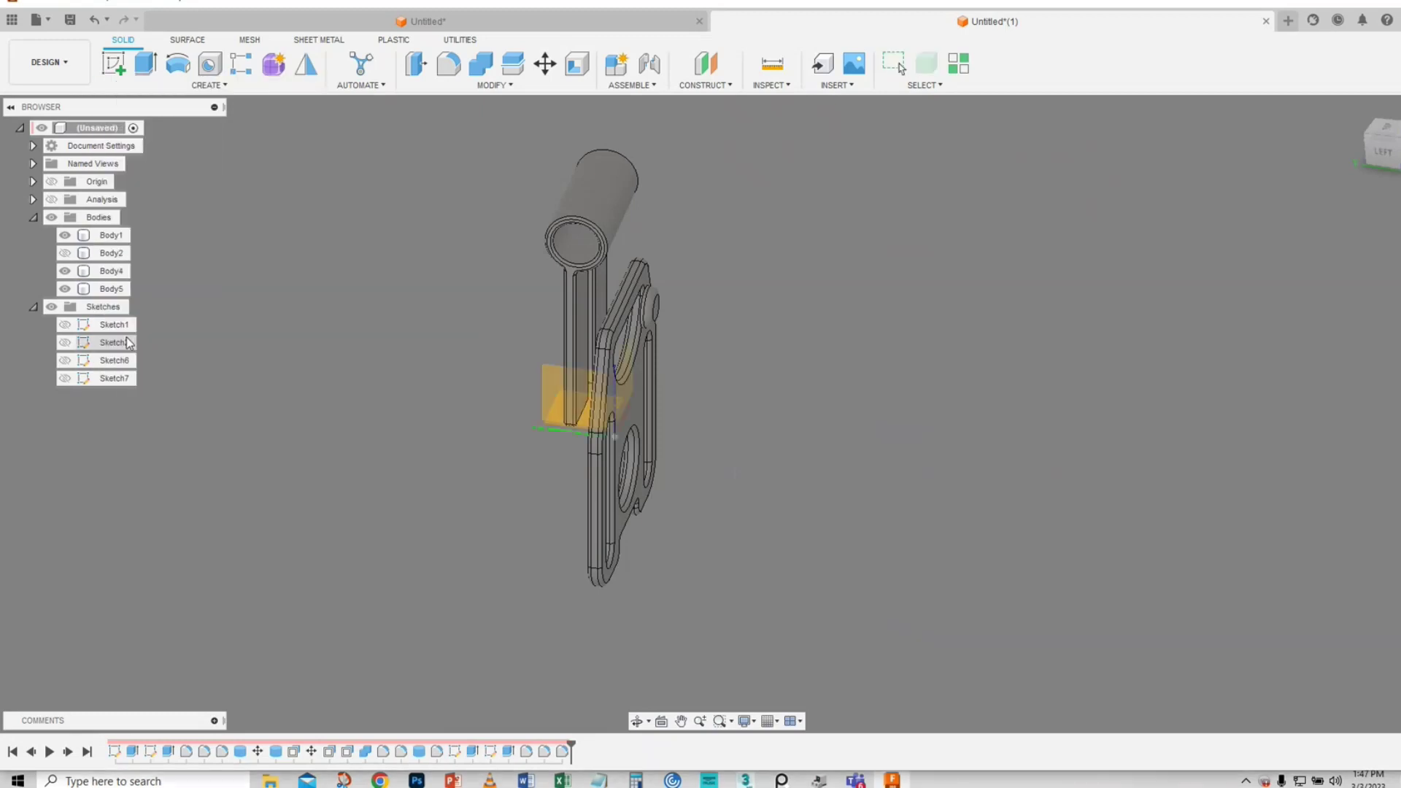
{"action": "middle_click_drag", "start_coordinate": [739, 360], "coordinate": [635, 334], "text": "shift"}
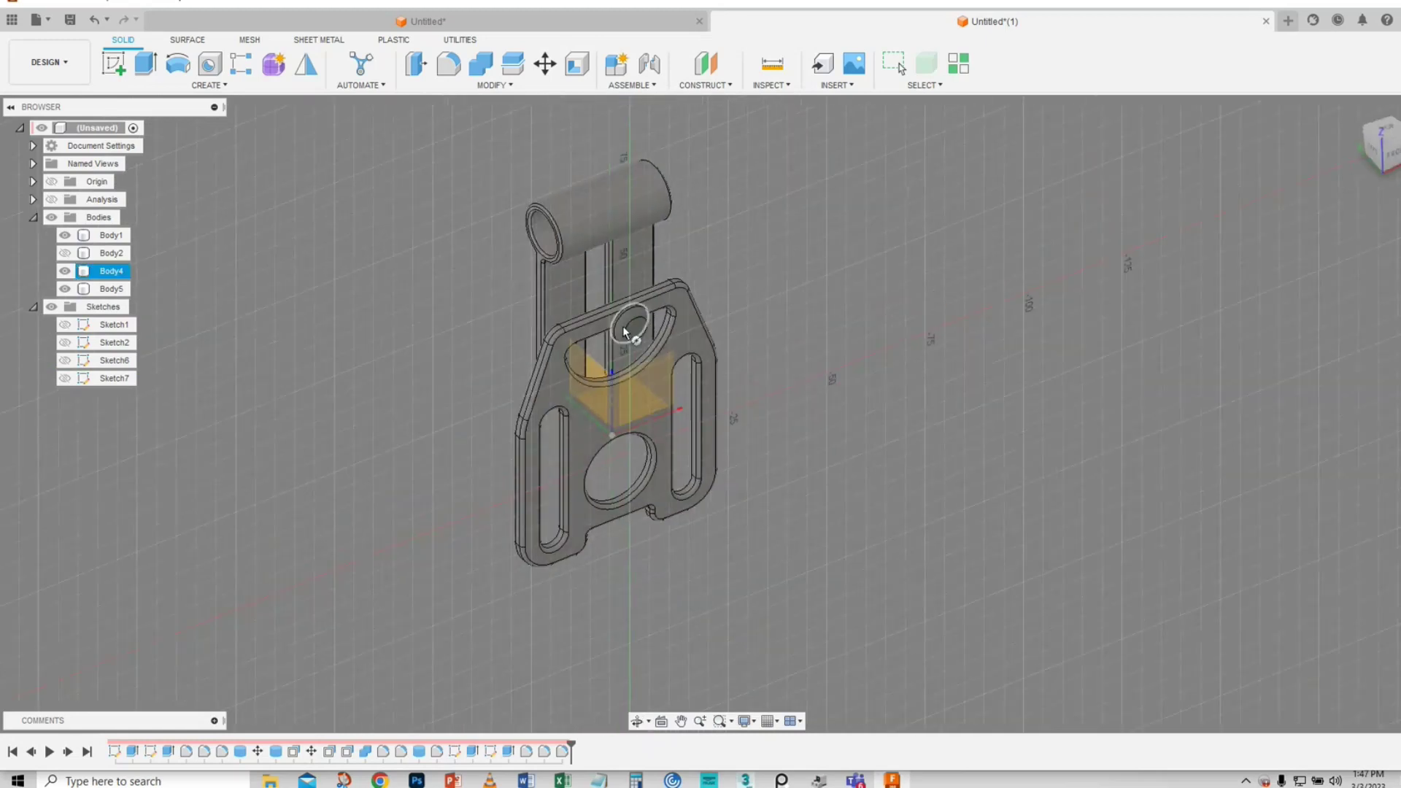
{"action": "left_click", "coordinate": [635, 332]}
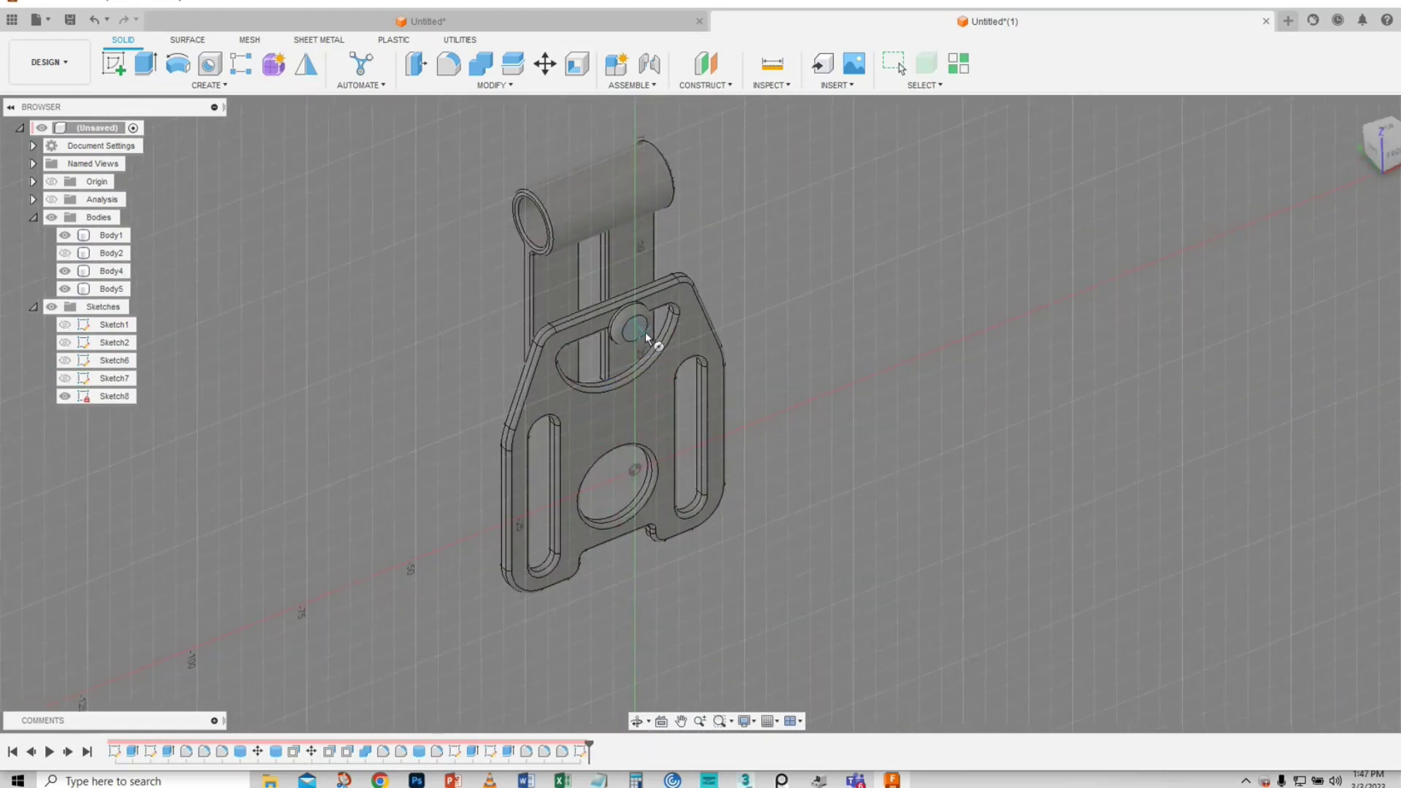
{"action": "scroll", "coordinate": [641, 325], "scroll_direction": "up", "scroll_amount": 4}
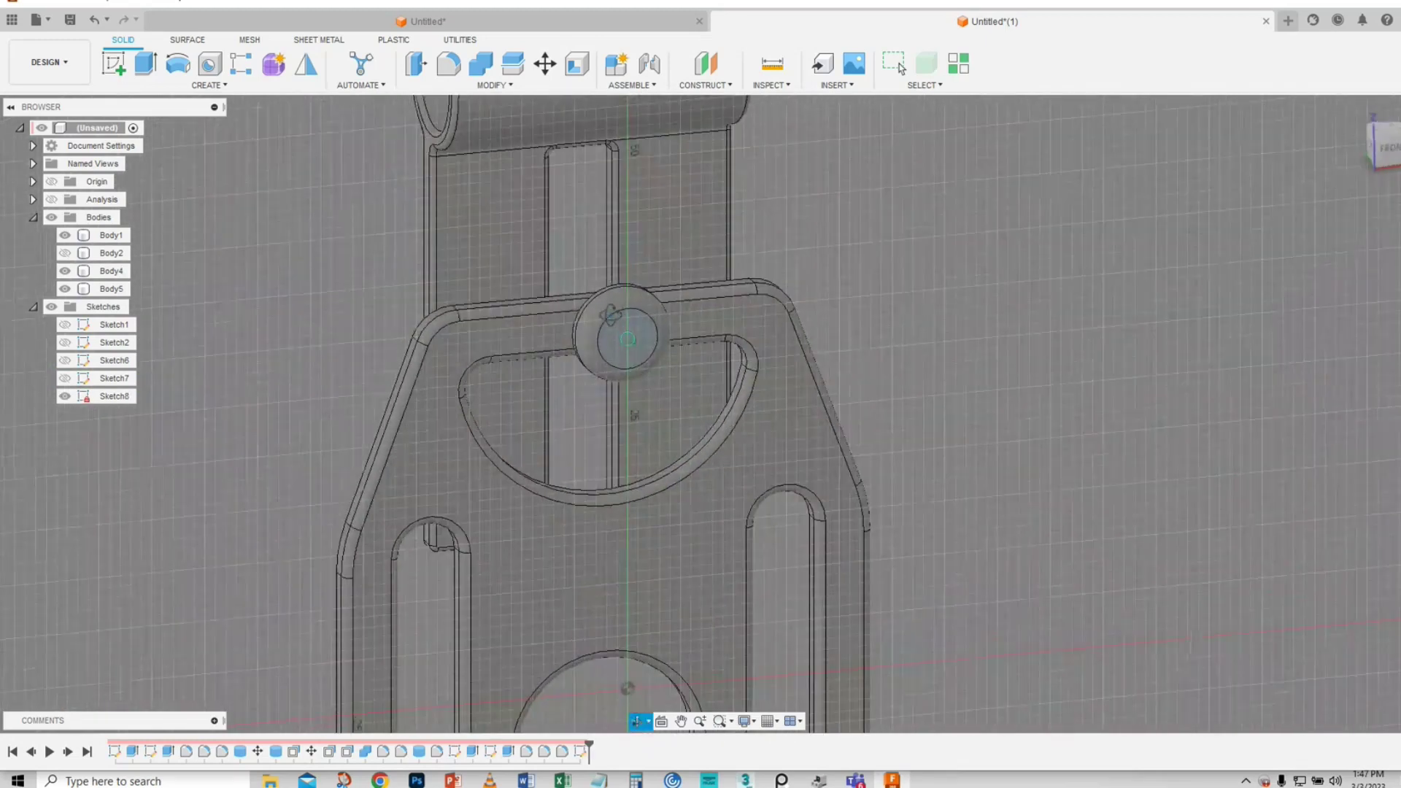
{"action": "left_click", "coordinate": [627, 344]}
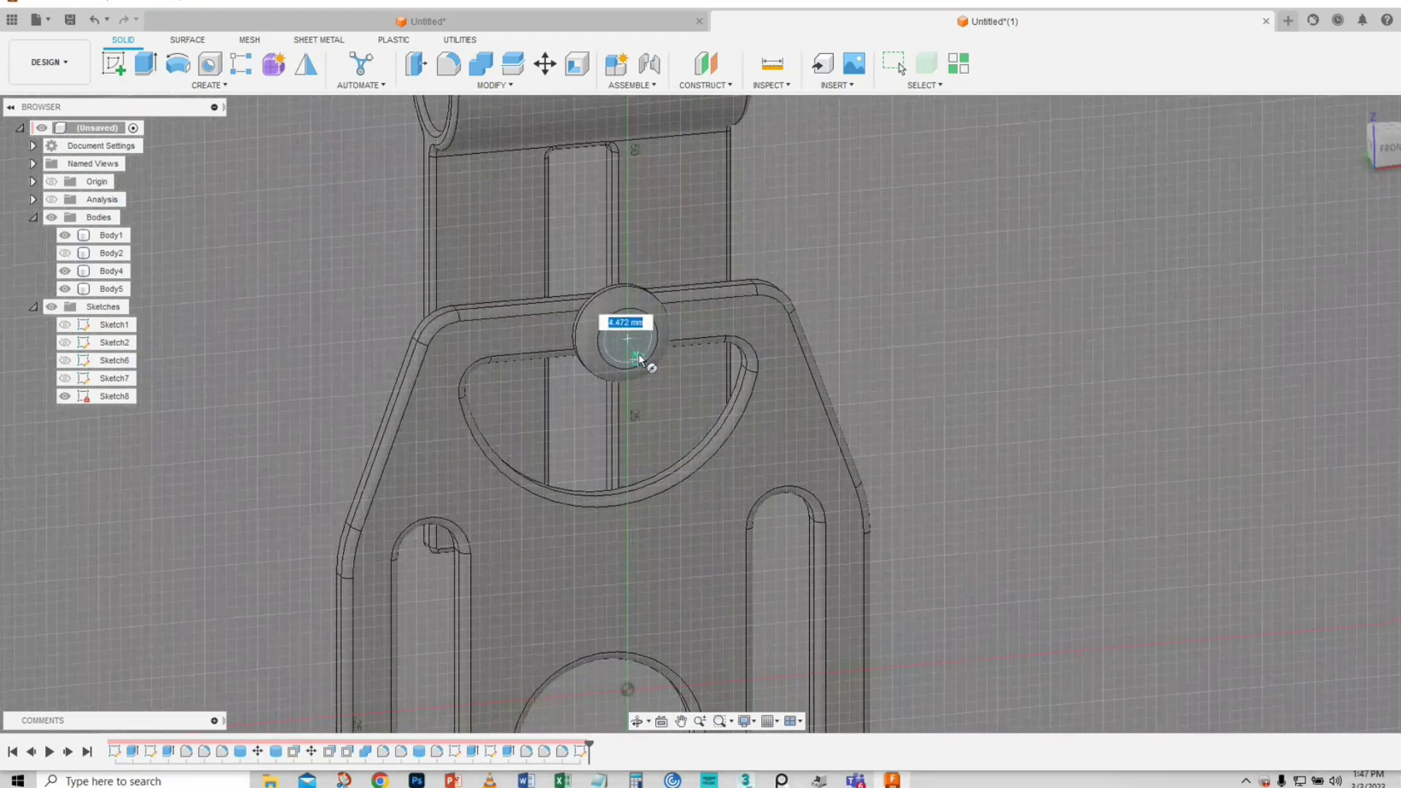
{"action": "key", "text": "Return"}
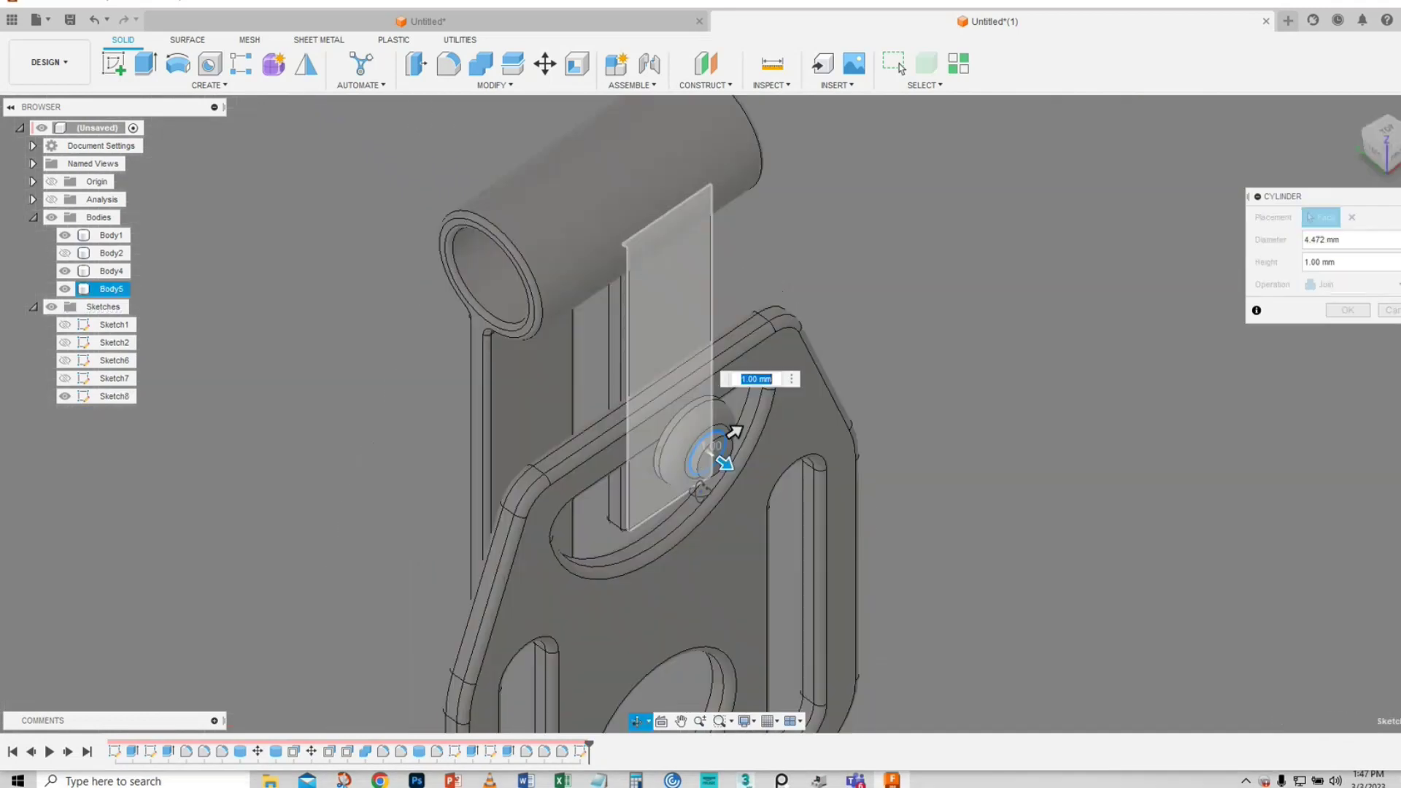
- Extend the cylinder about 27.3 mm backward through the bracket and hinge plate and create it as a New Body
{"action": "left_click_drag", "start_coordinate": [789, 453], "coordinate": [478, 348]}
{"action": "left_click", "coordinate": [1358, 284]}
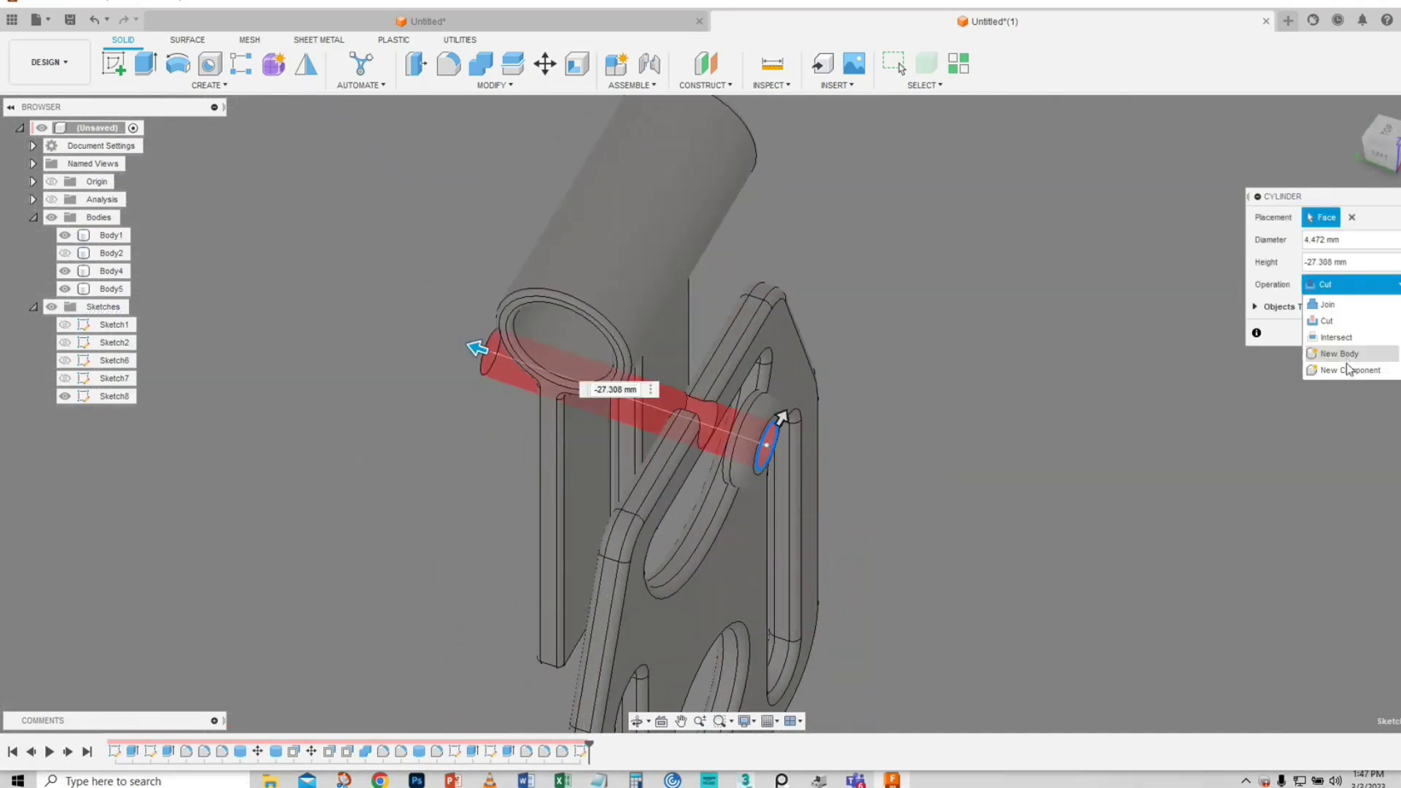
{"action": "left_click", "coordinate": [1347, 358]}
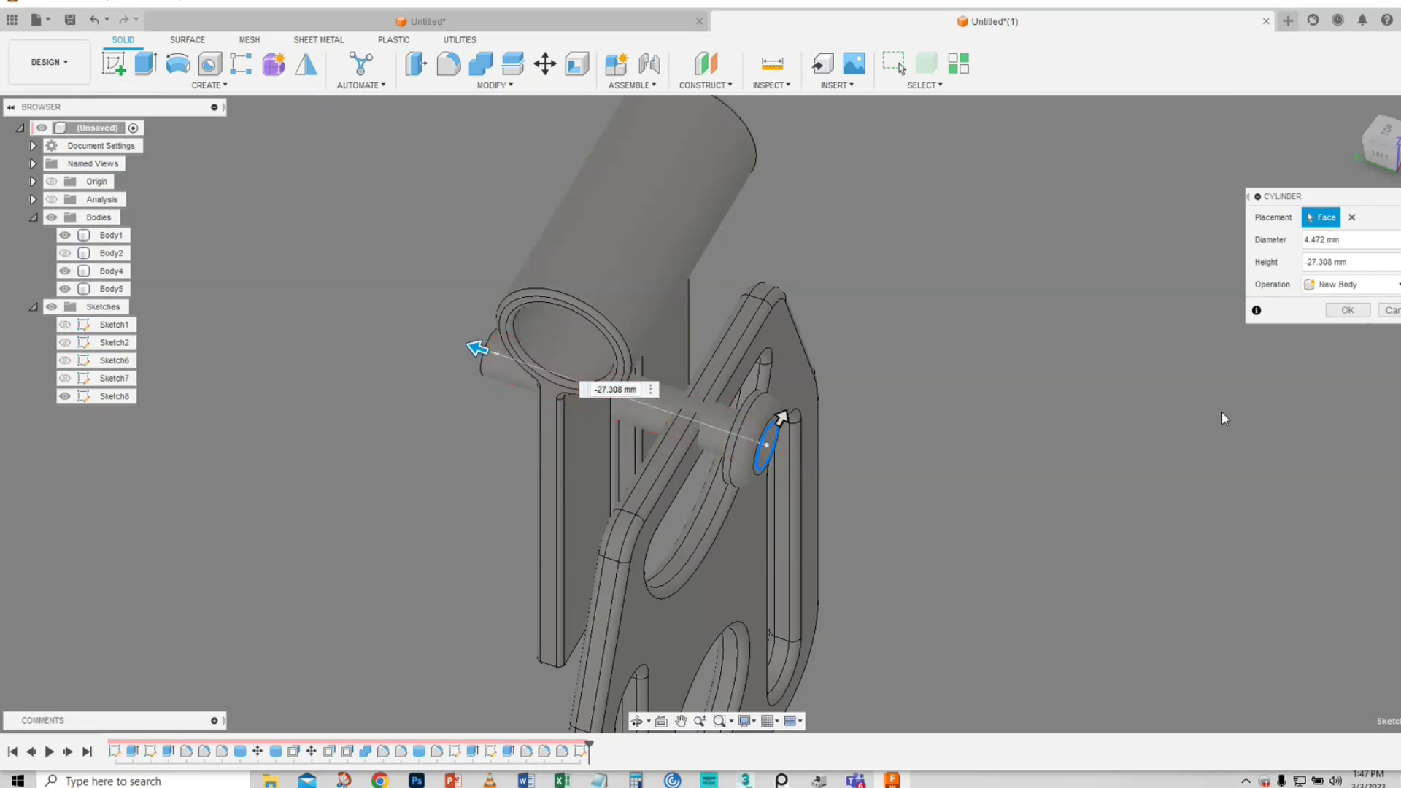
{"action": "left_click", "coordinate": [1340, 313]}
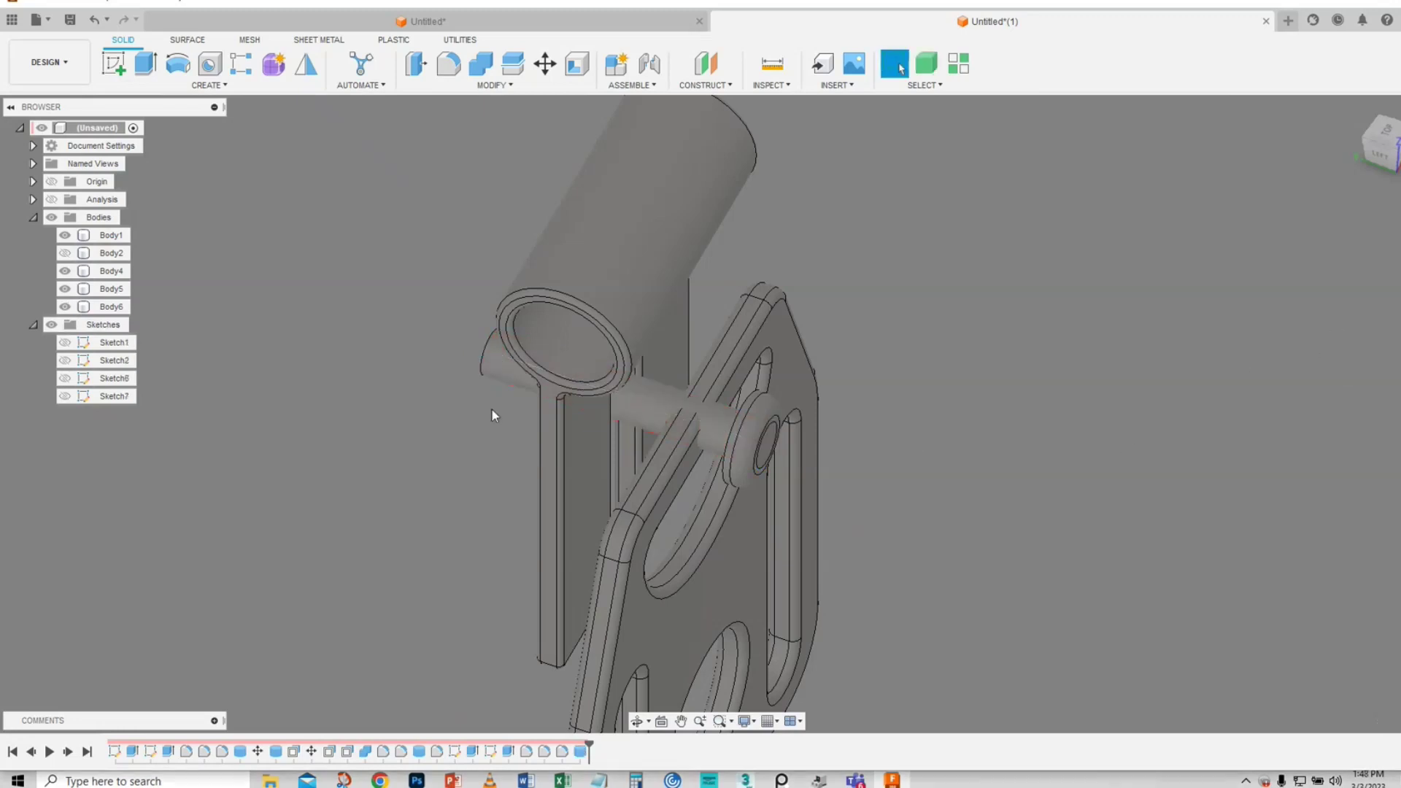
- Move the cylindrical pin body 2.032 mm along Y, toward the back of the hinge
{"action": "right_click", "coordinate": [461, 404]}
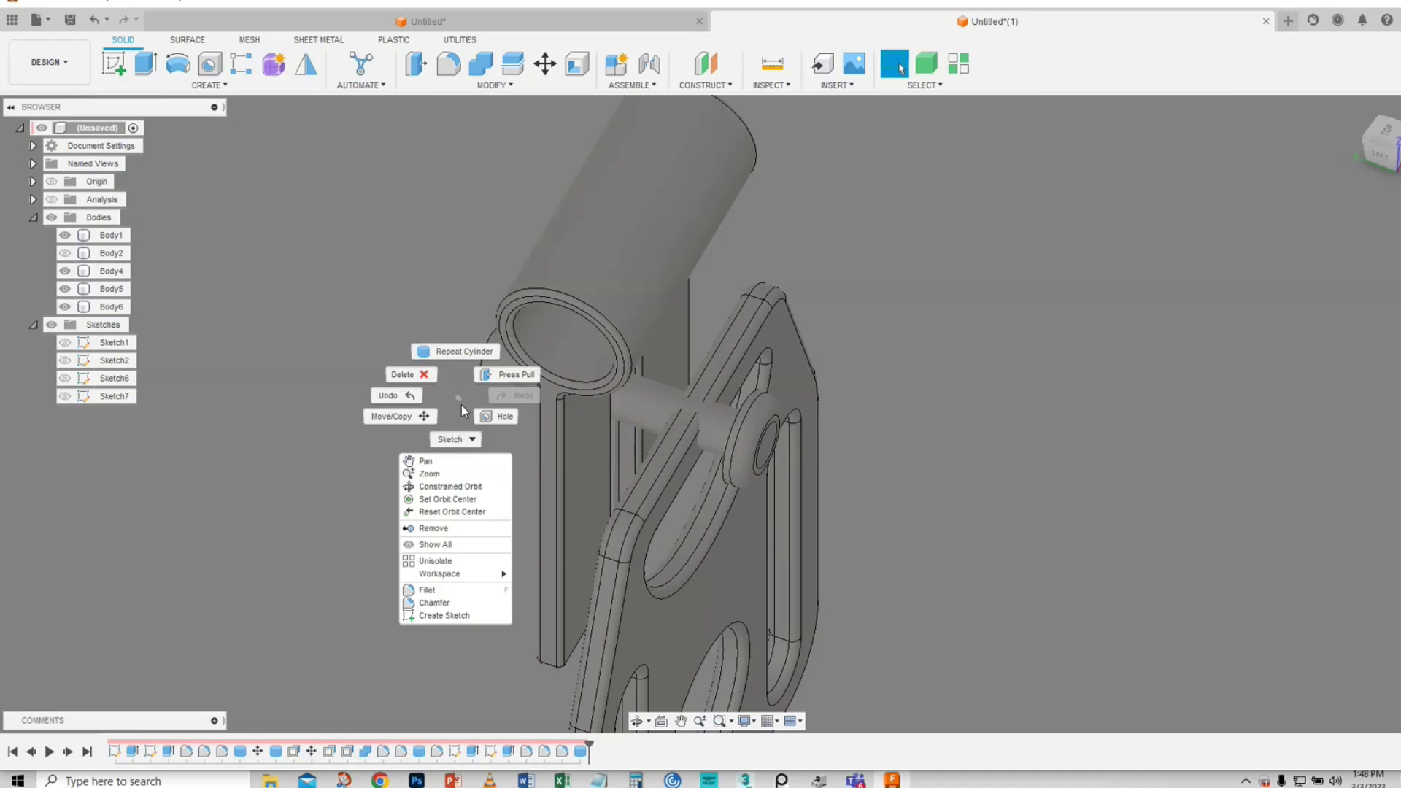
{"action": "left_click", "coordinate": [384, 415]}
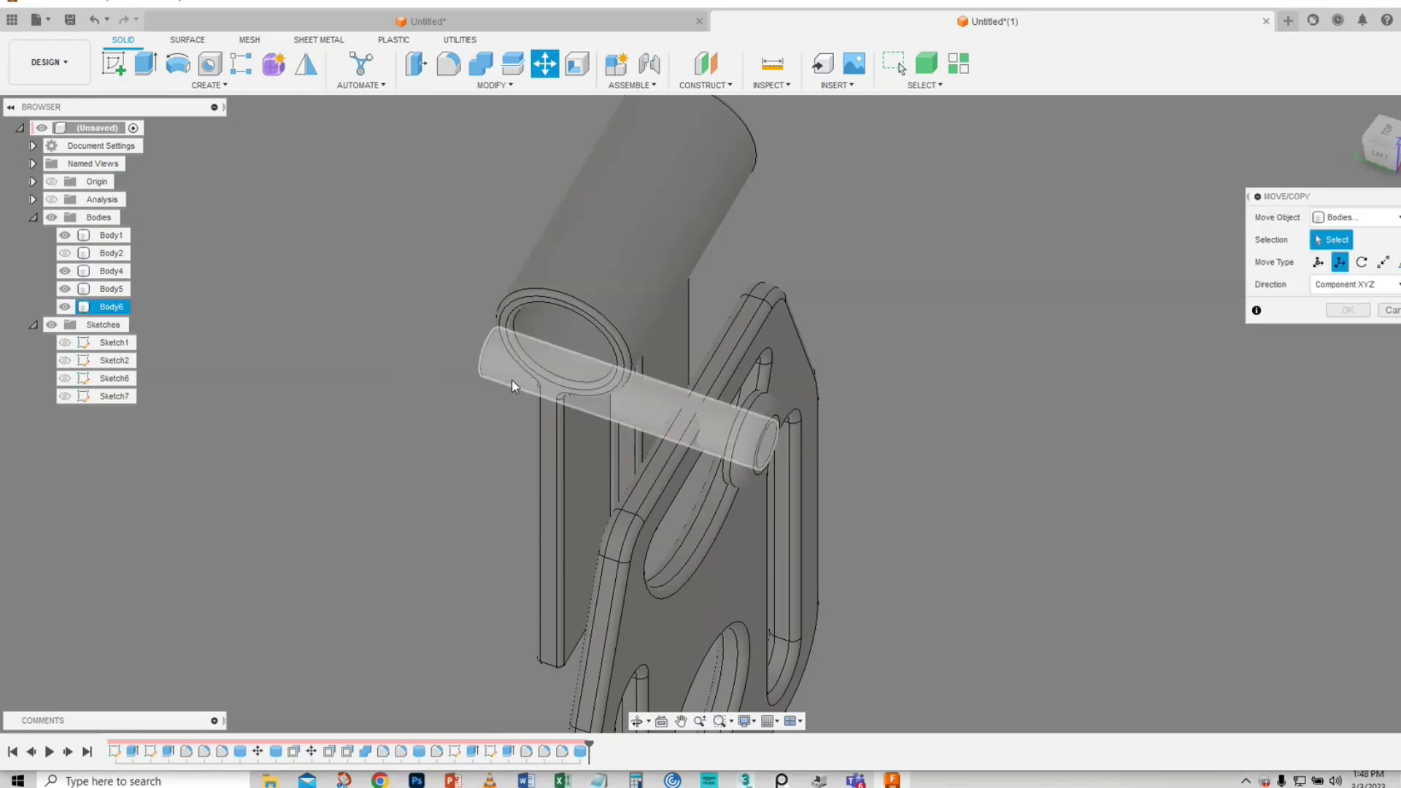
{"action": "left_click", "coordinate": [512, 382]}
{"action": "right_click", "coordinate": [1032, 431]}
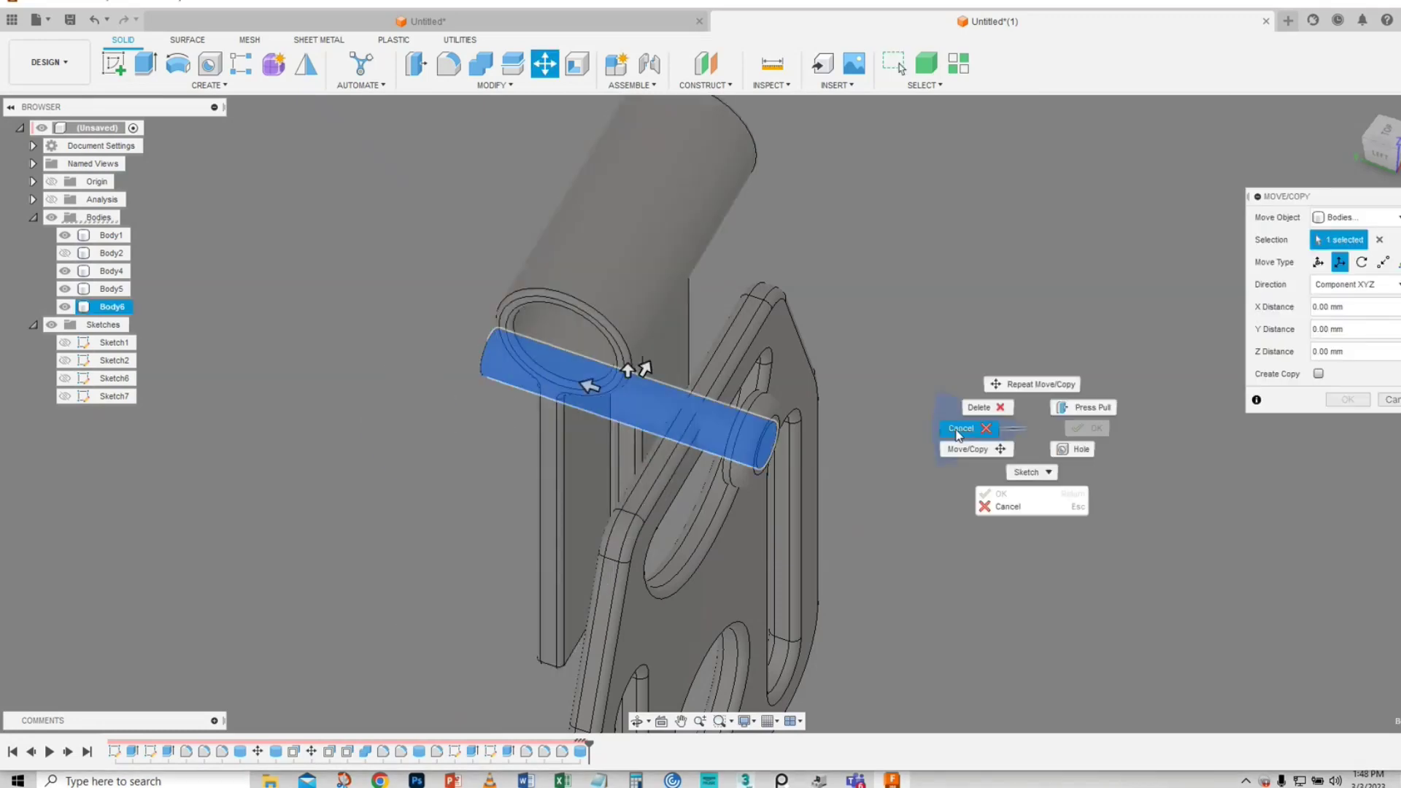
{"action": "left_click", "coordinate": [273, 386]}
{"action": "left_click_drag", "start_coordinate": [588, 382], "coordinate": [566, 378]}
{"action": "mouse_move", "coordinate": [475, 491]}
{"action": "middle_mouse_down", "text": "shift"}
{"action": "mouse_move", "coordinate": [483, 478]}
{"action": "mouse_move", "coordinate": [463, 489]}
{"action": "middle_mouse_up", "text": "shift"}
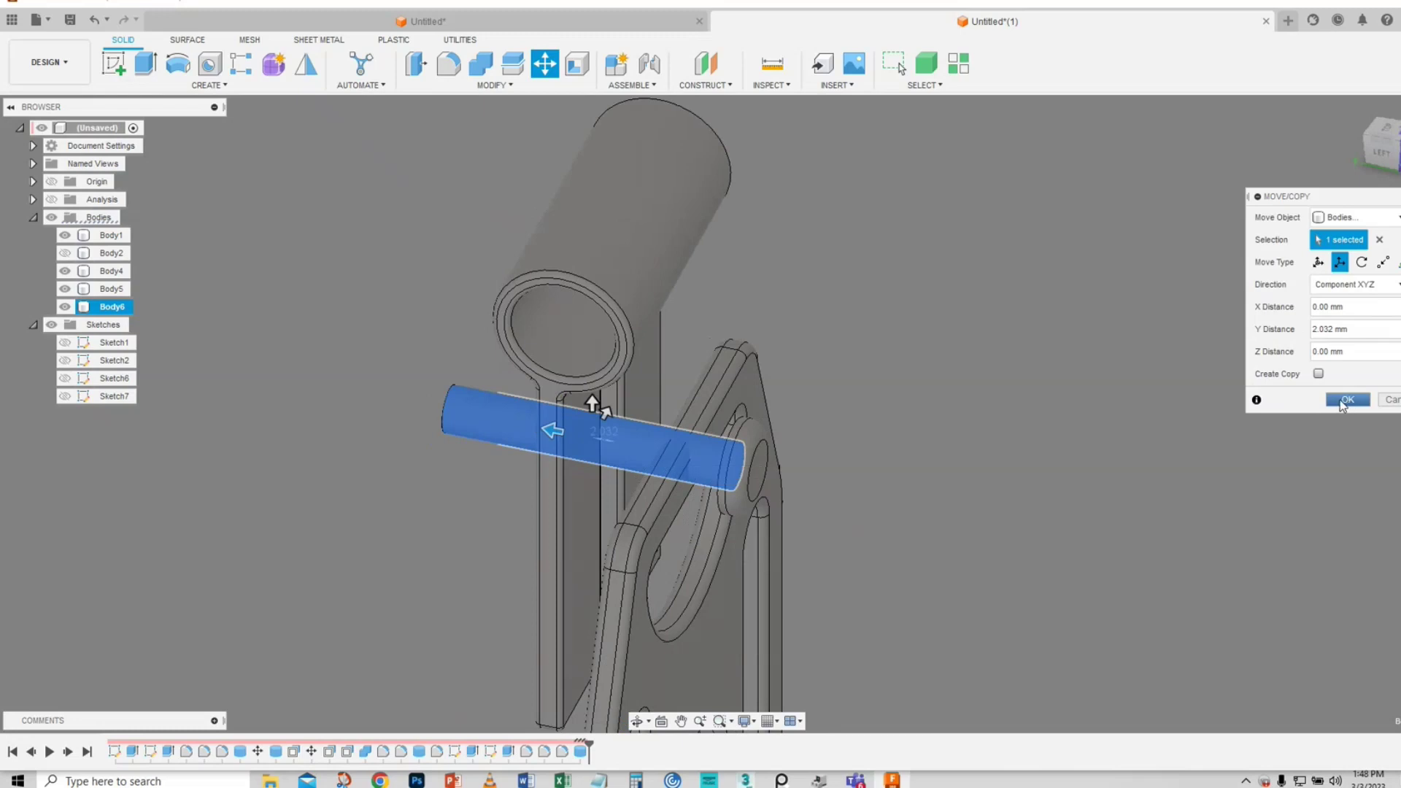
{"action": "left_click", "coordinate": [1348, 400]}
{"action": "middle_click_drag", "start_coordinate": [876, 479], "coordinate": [940, 418]}
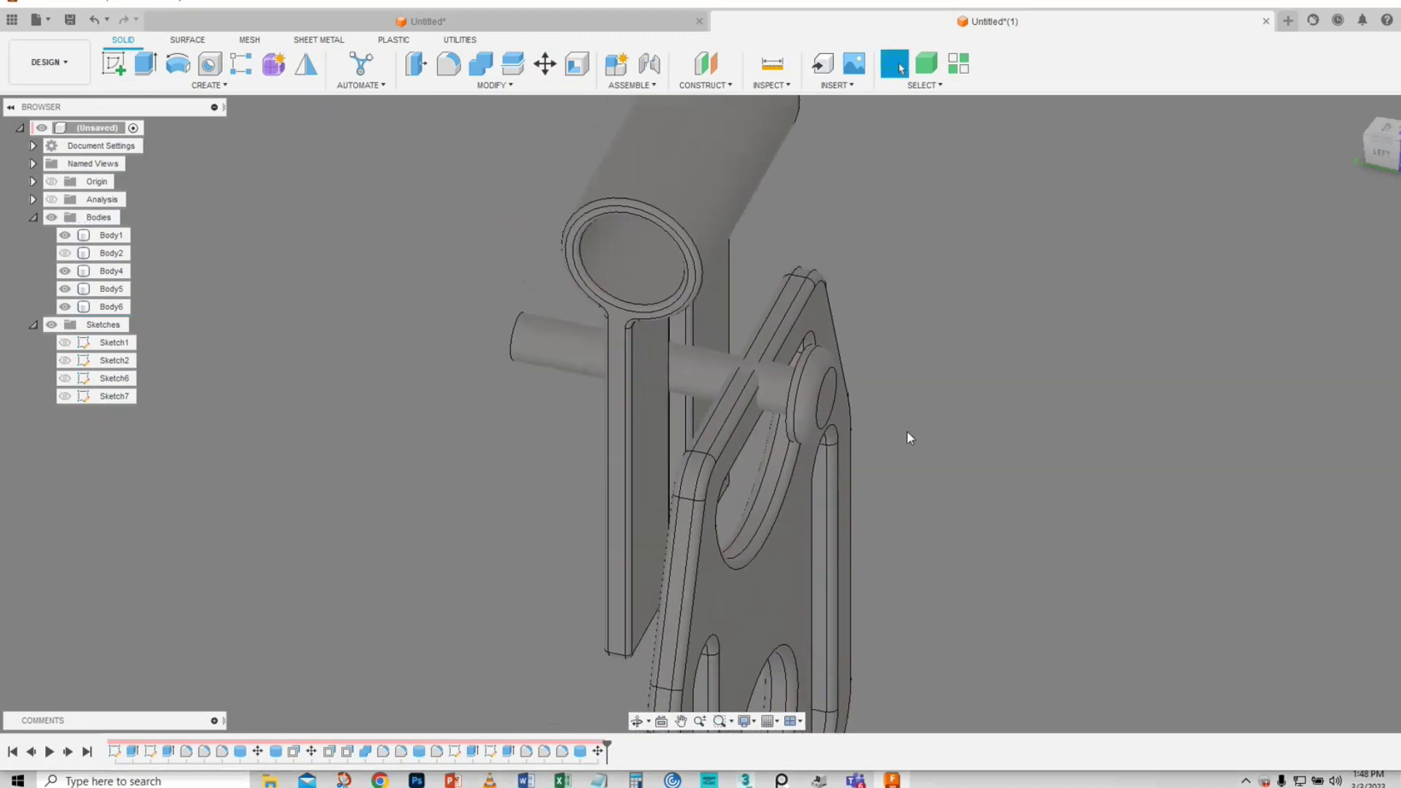
- Mirror the boss body across the origin XZ plane as a New Body around the pin
{"action": "middle_click_drag", "start_coordinate": [828, 380], "coordinate": [917, 435], "text": "shift"}
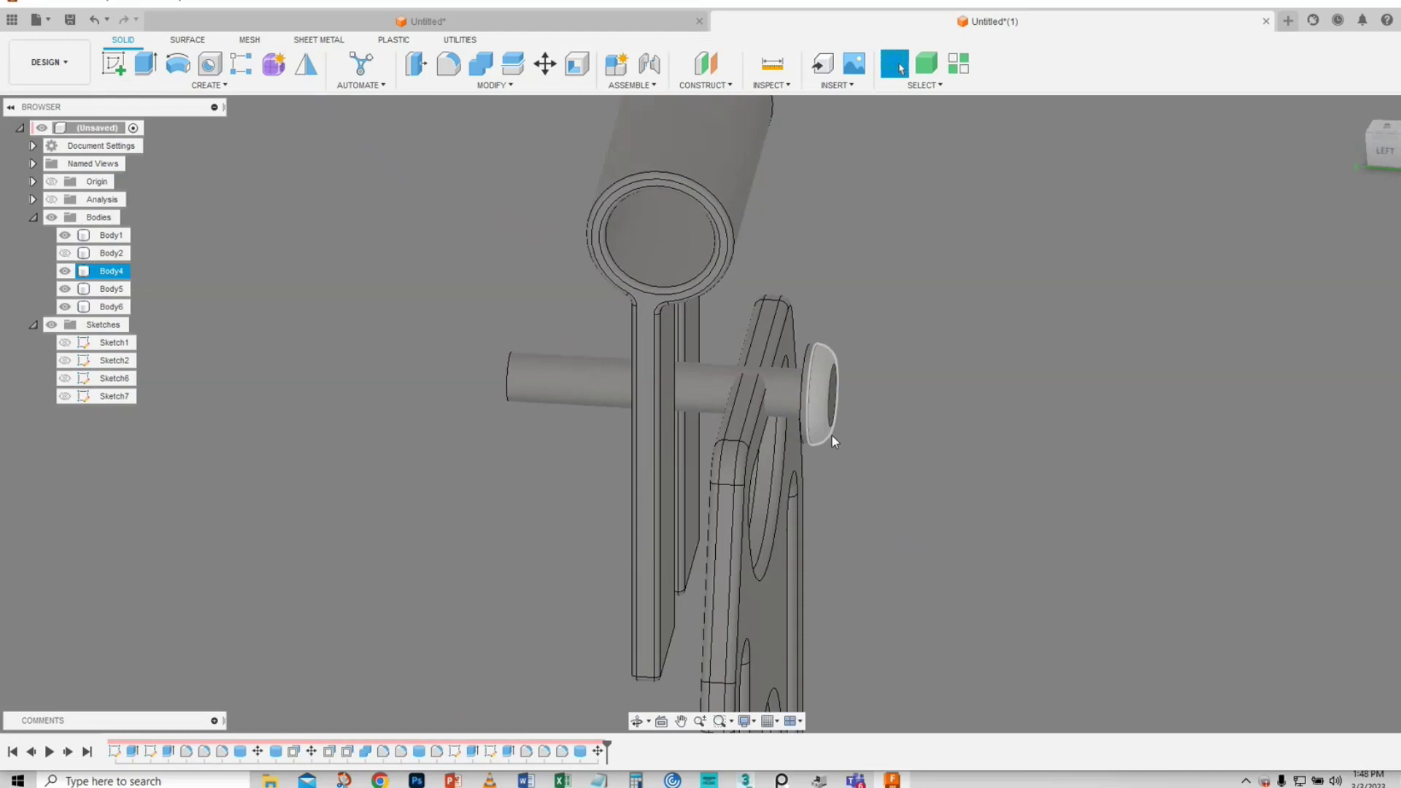
{"action": "scroll", "coordinate": [540, 436], "scroll_direction": "down", "scroll_amount": 5}
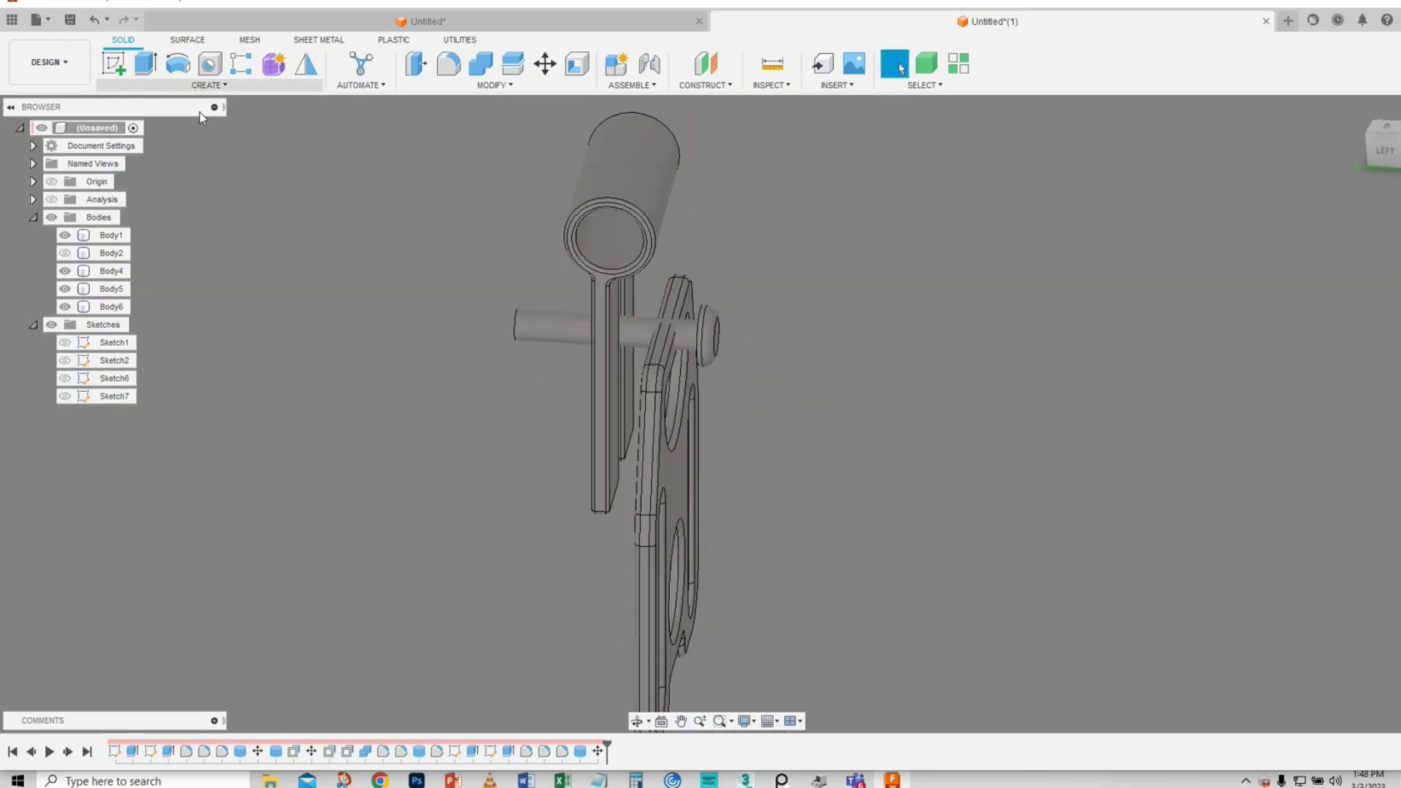
{"action": "left_click", "coordinate": [207, 86]}
{"action": "left_click", "coordinate": [149, 437]}
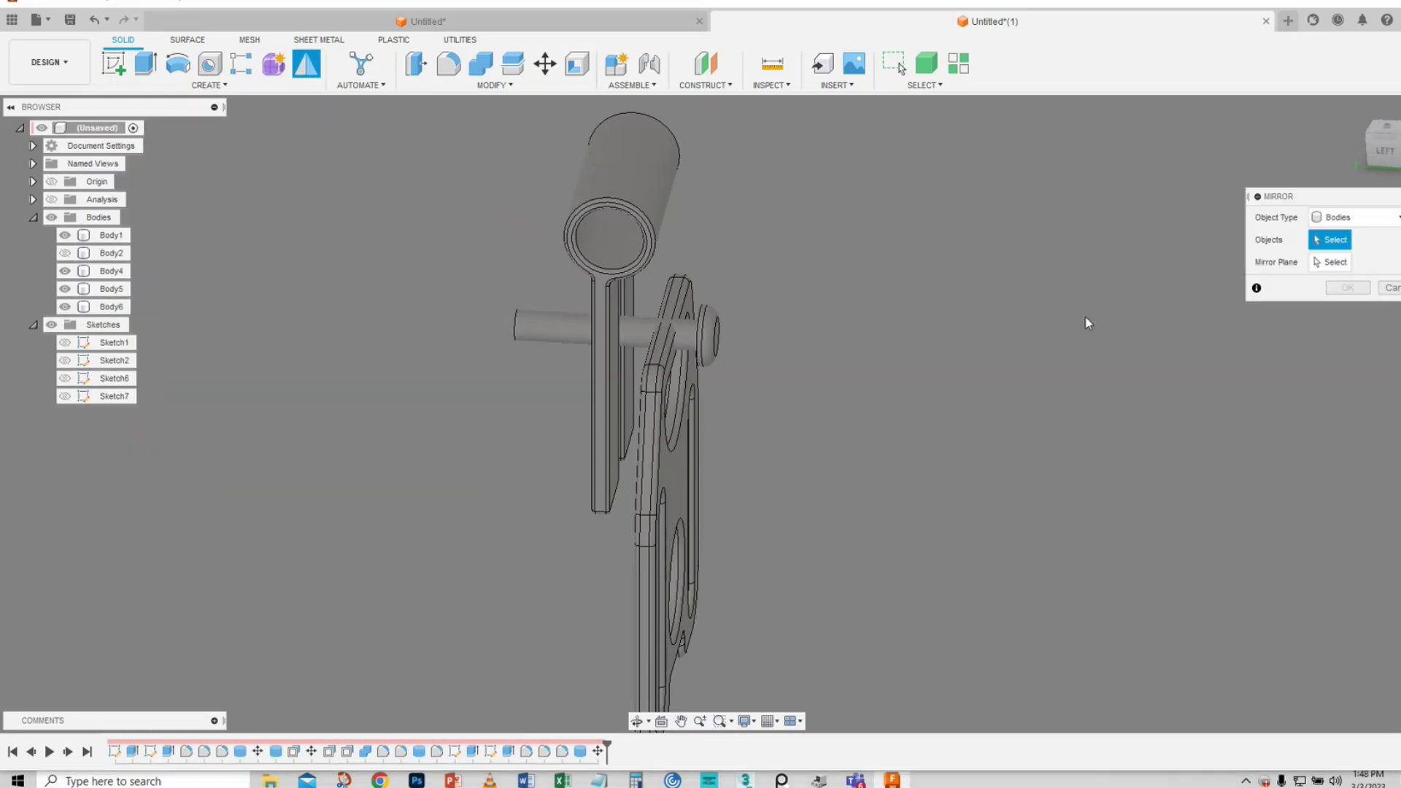
{"action": "left_click", "coordinate": [1350, 217]}
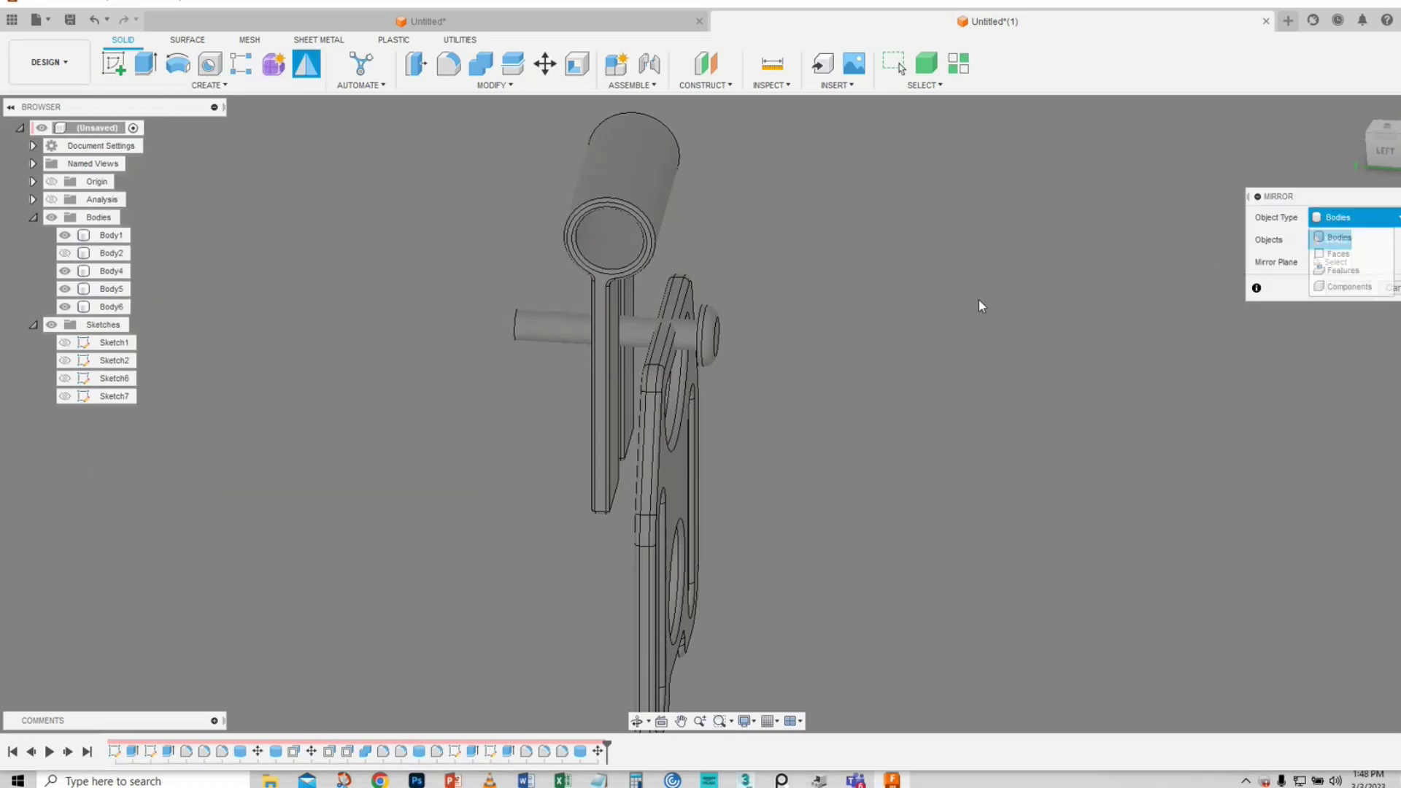
{"action": "left_click", "coordinate": [705, 332]}
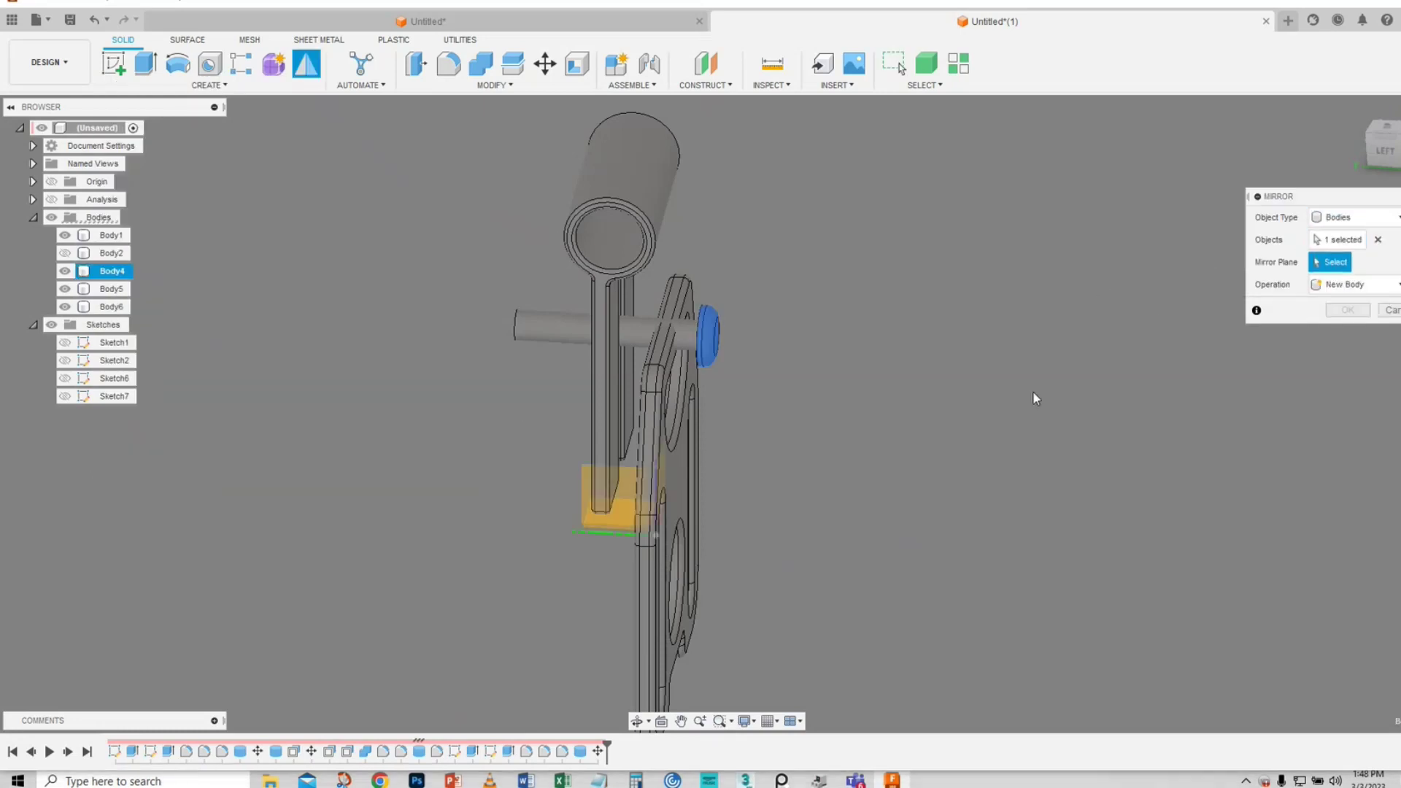
{"action": "middle_click_drag", "start_coordinate": [499, 546], "coordinate": [556, 546], "text": "shift"}
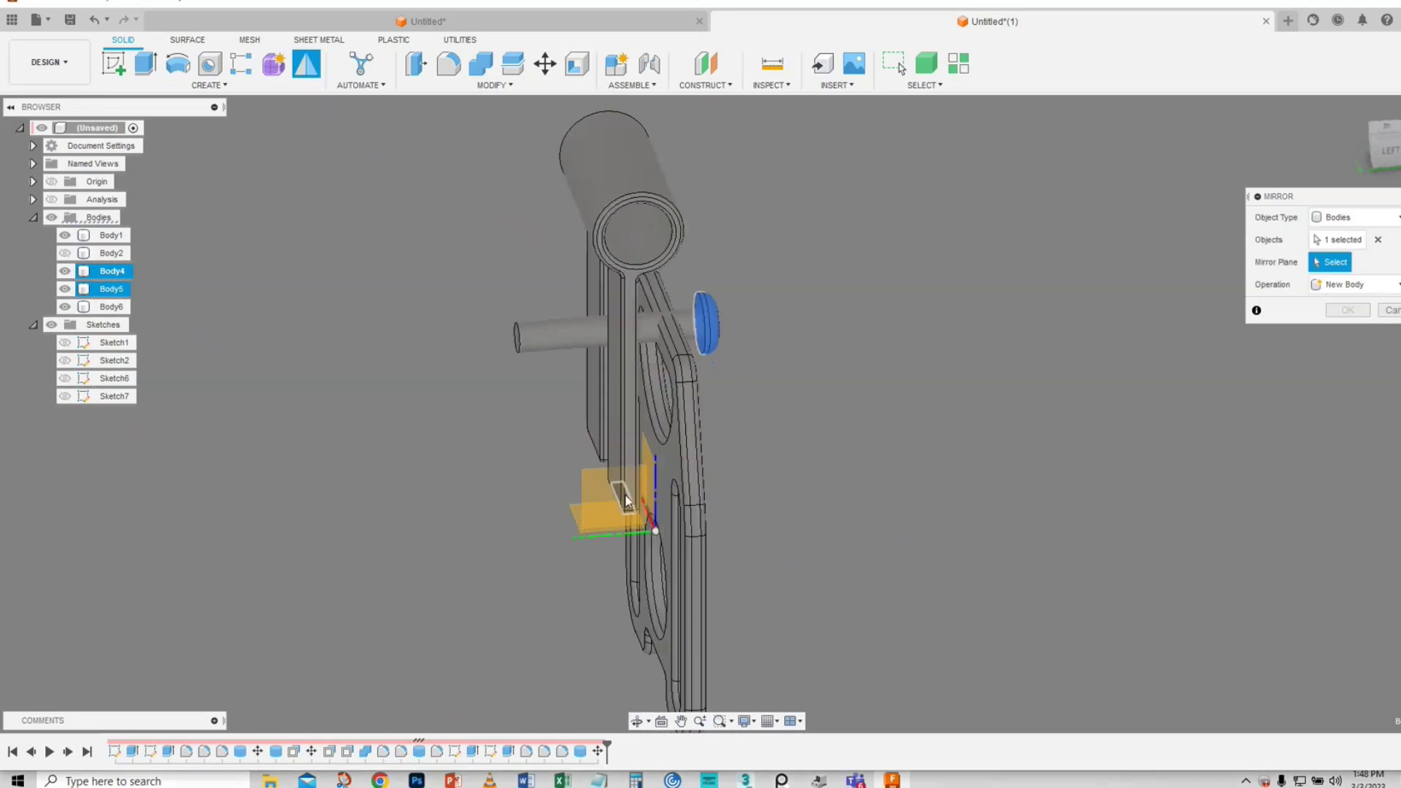
{"action": "left_click", "coordinate": [650, 466]}
{"action": "middle_click_drag", "start_coordinate": [472, 471], "coordinate": [416, 497], "text": "shift"}
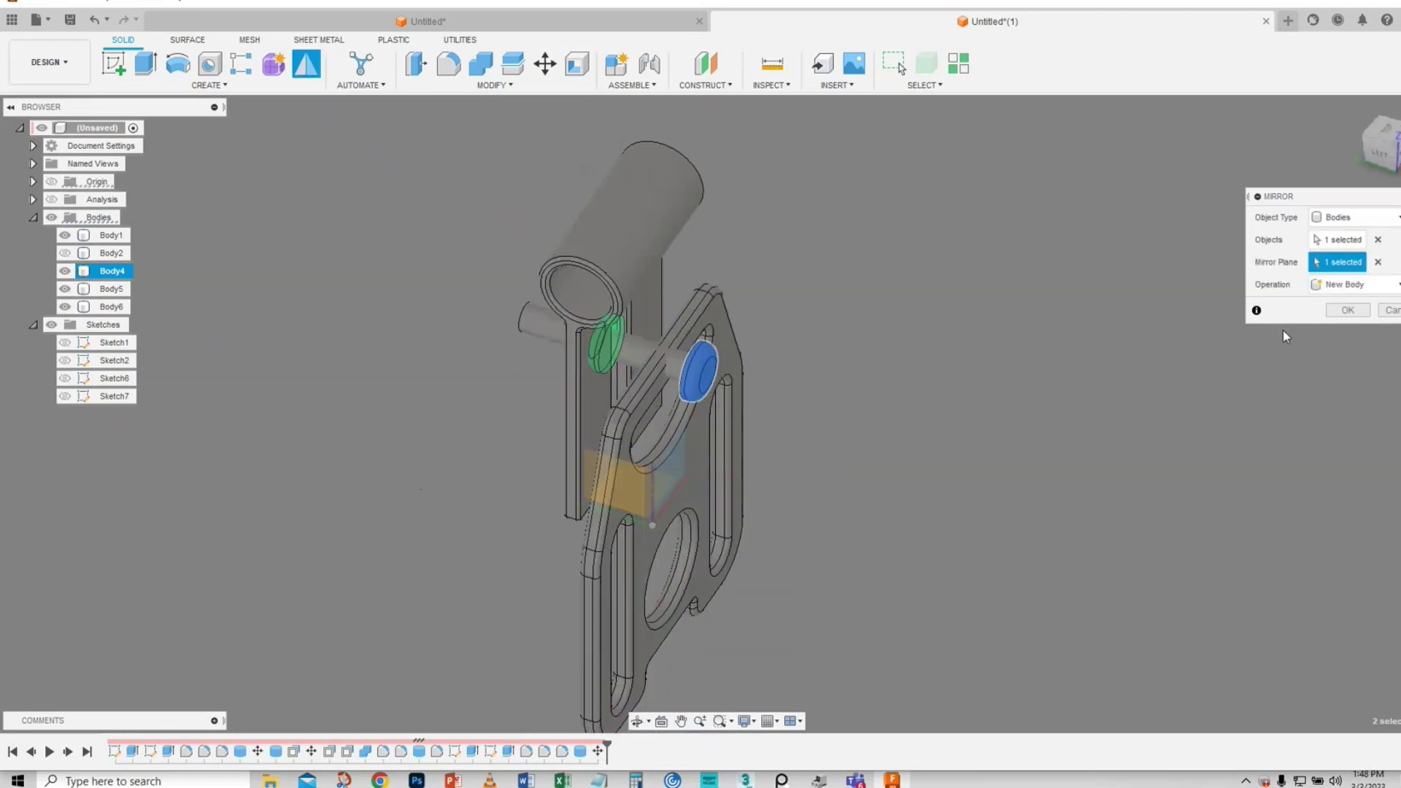
{"action": "left_click", "coordinate": [1348, 310]}
- Move the mirrored boss 1.56 mm along Y so it sits behind the hinge plate on the pin
{"action": "scroll", "coordinate": [364, 425], "scroll_direction": "up", "scroll_amount": 2}
{"action": "middle_click_drag", "start_coordinate": [365, 425], "coordinate": [373, 510], "text": "shift"}
{"action": "scroll", "coordinate": [373, 496], "scroll_direction": "up", "scroll_amount": 2}
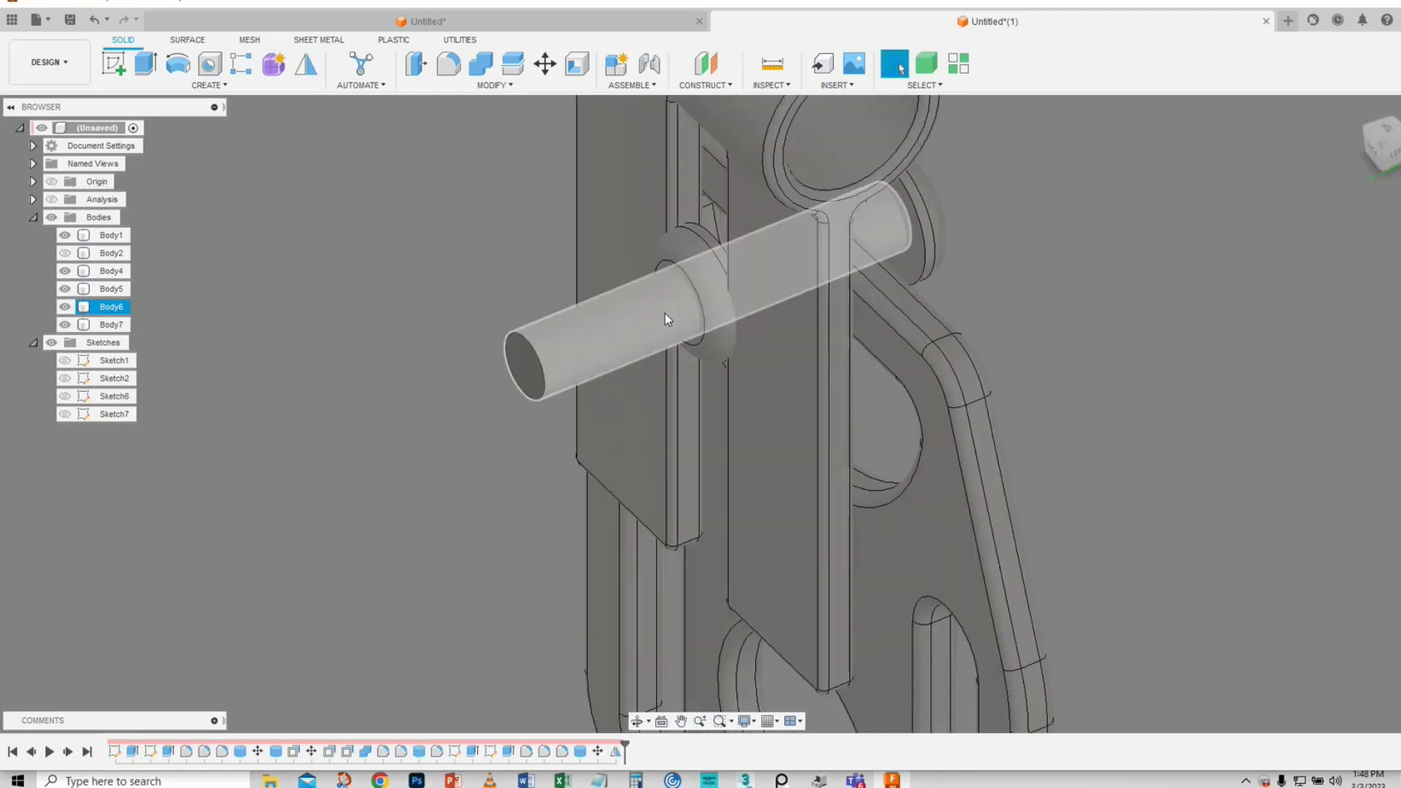
{"action": "right_click", "coordinate": [372, 306]}
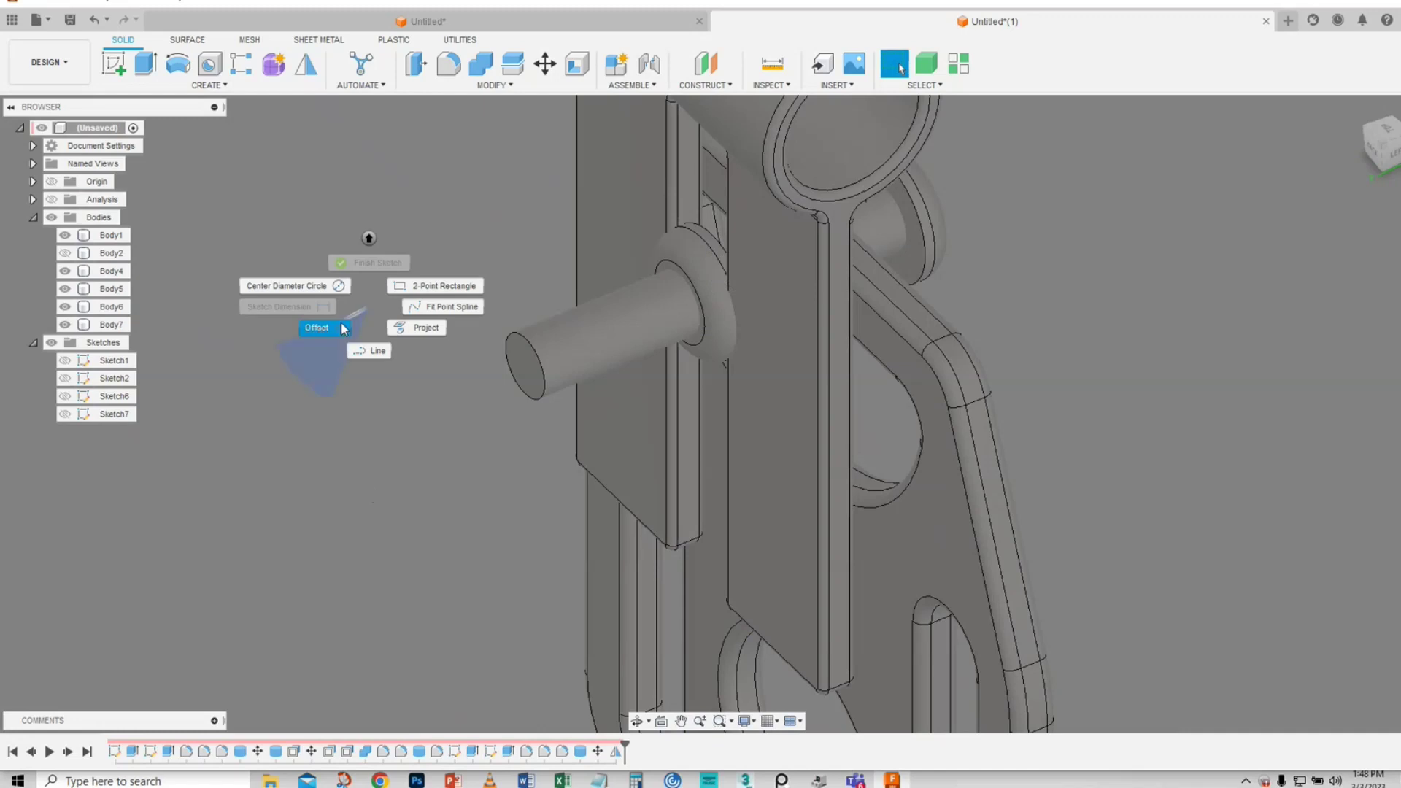
{"action": "left_click", "coordinate": [267, 448]}
{"action": "right_click", "coordinate": [274, 424]}
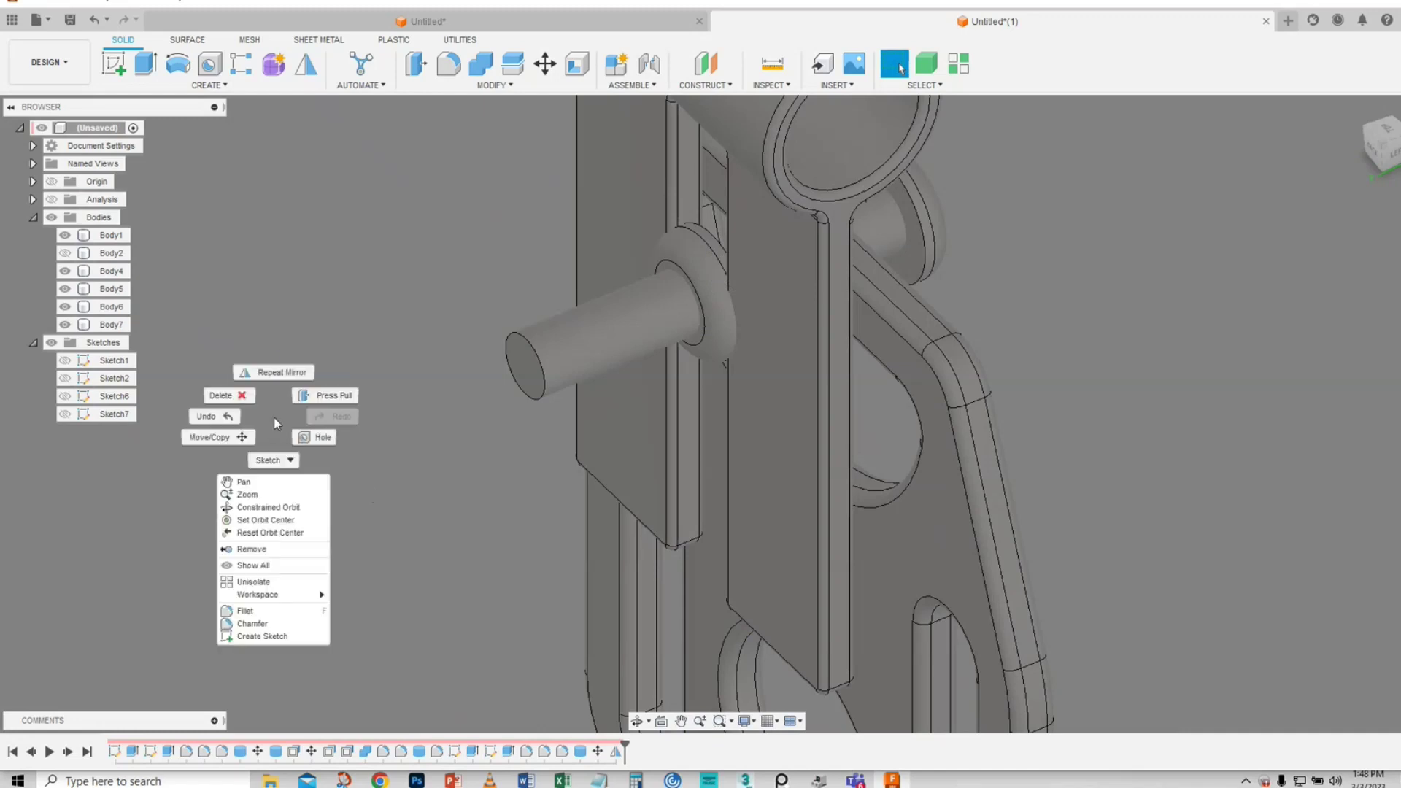
{"action": "left_click", "coordinate": [215, 438]}
{"action": "left_click", "coordinate": [712, 262]}
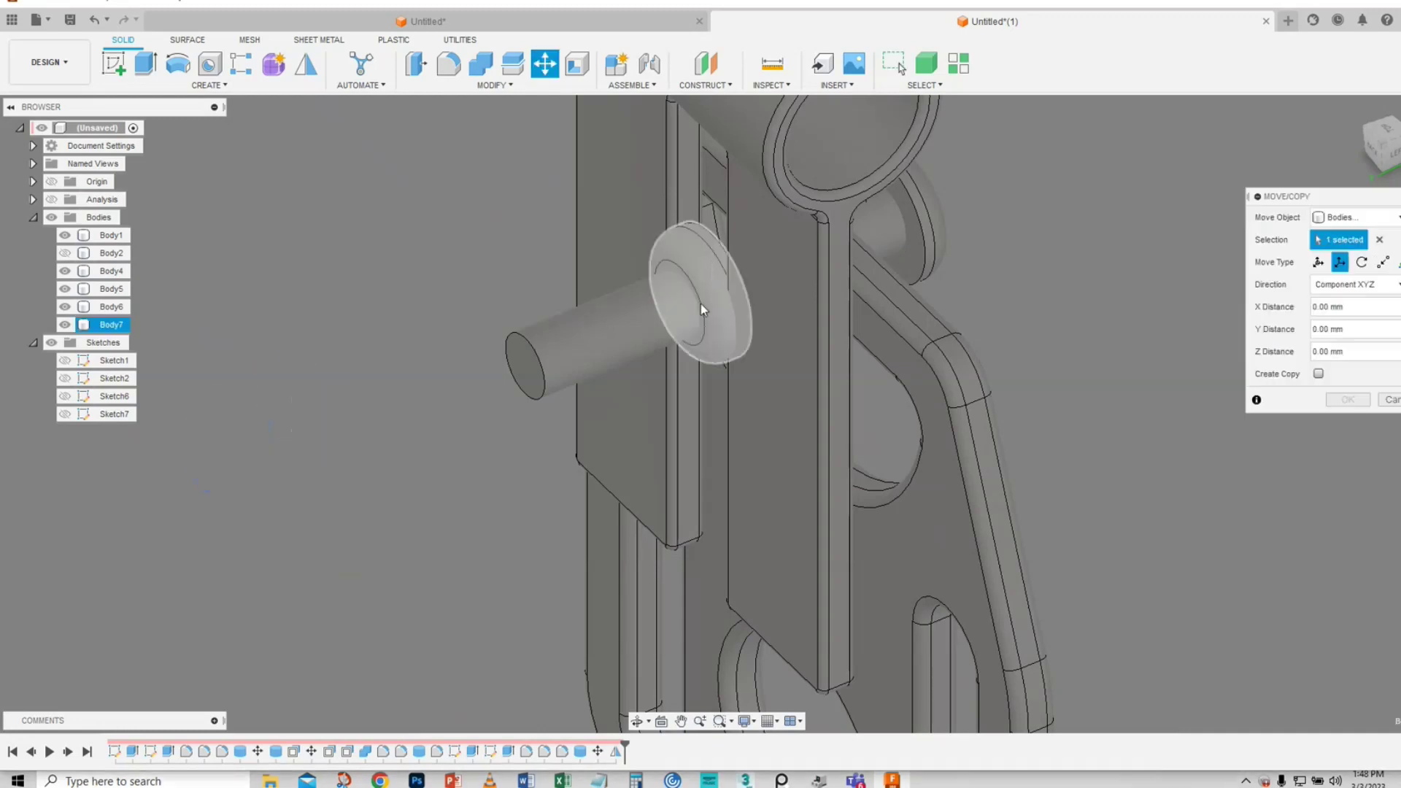
{"action": "left_click_drag", "start_coordinate": [658, 313], "coordinate": [636, 319]}
{"action": "middle_click_drag", "start_coordinate": [636, 319], "coordinate": [634, 243], "text": "shift"}
{"action": "middle_click_drag", "start_coordinate": [642, 377], "coordinate": [653, 400], "text": "shift"}
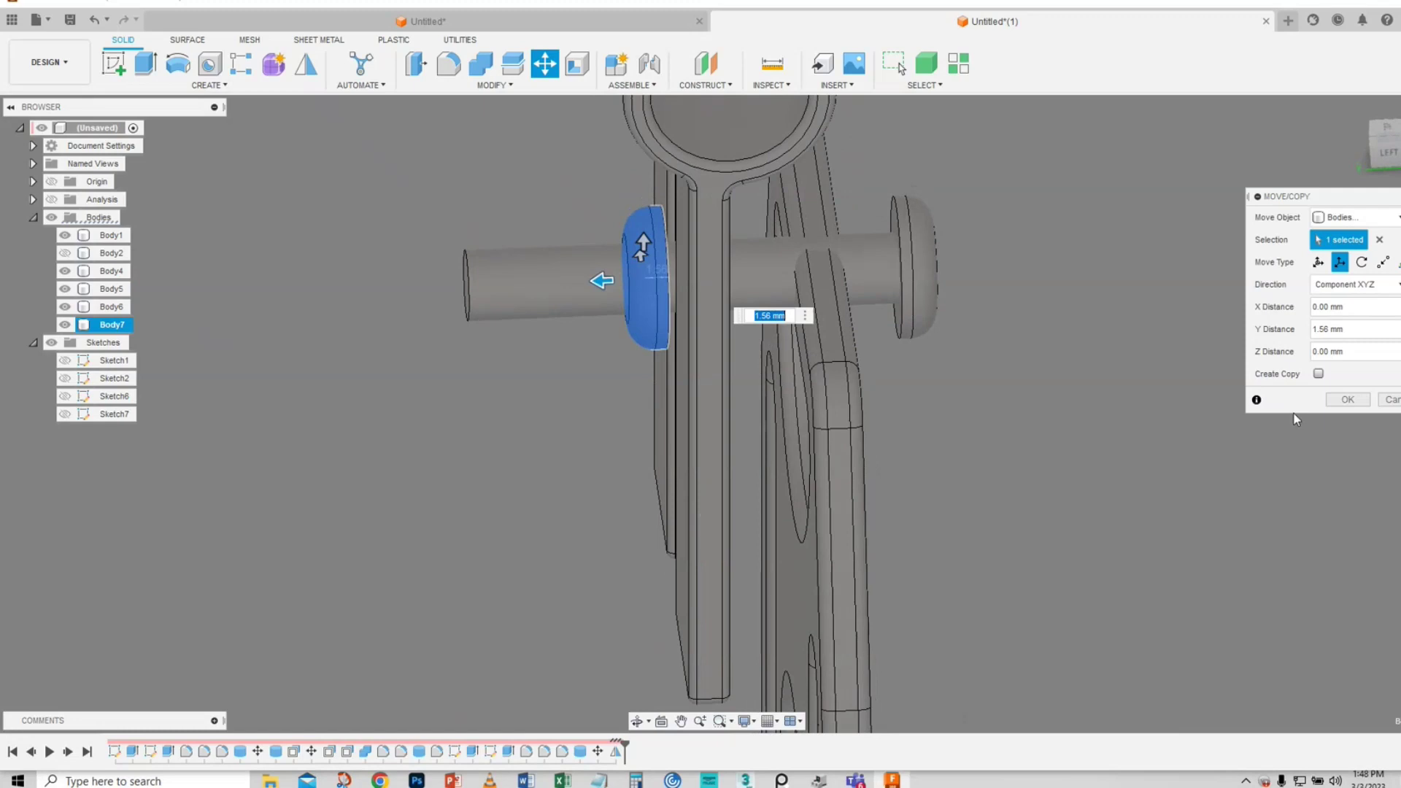
{"action": "key", "text": "Return"}
{"action": "middle_click_drag", "start_coordinate": [419, 384], "coordinate": [431, 465]}
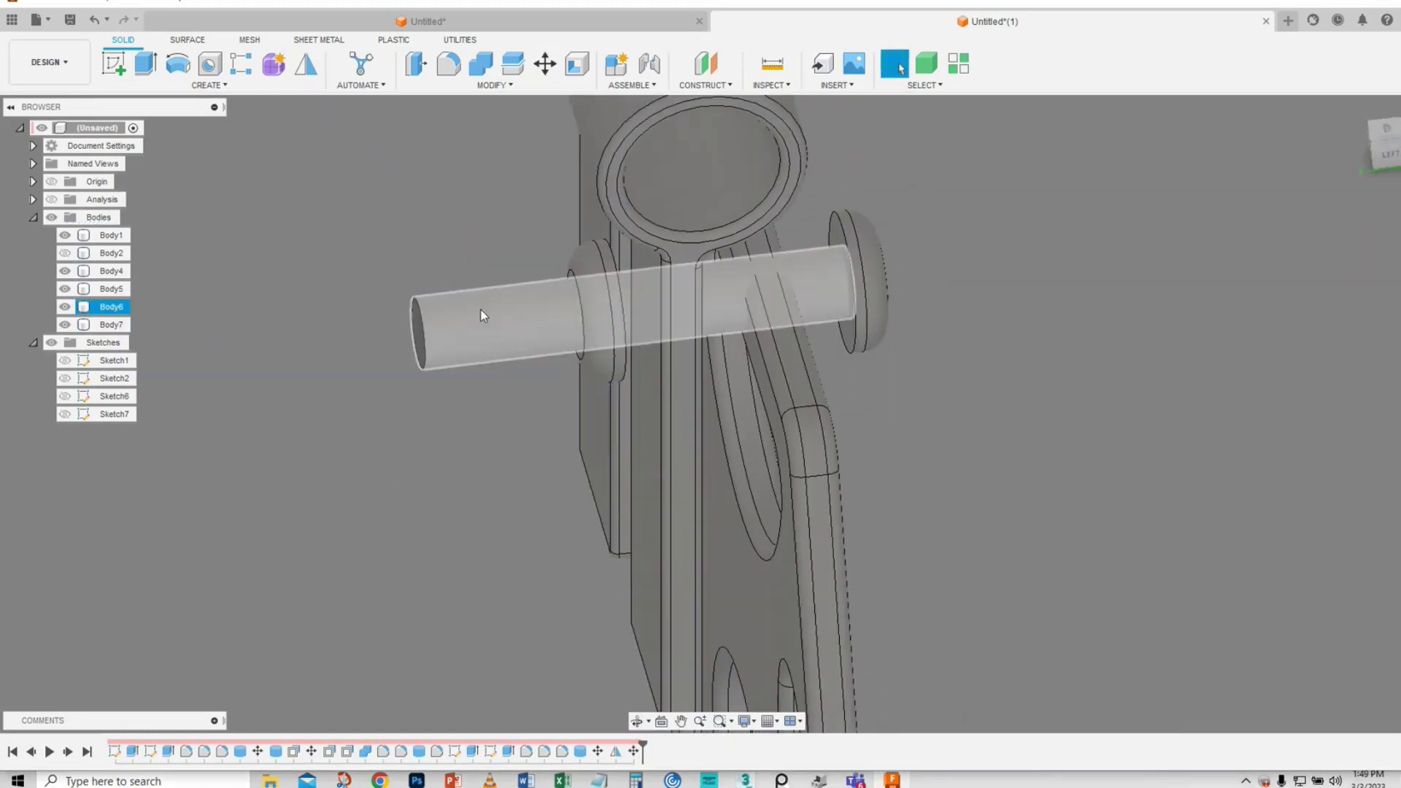
- Split the pin body at the inner flat face of the rear boss, hiding the hinge body to reach that face
{"action": "left_click", "coordinate": [513, 66]}
{"action": "left_click", "coordinate": [503, 340]}
{"action": "middle_click_drag", "start_coordinate": [475, 485], "coordinate": [473, 483], "text": "shift"}
{"action": "left_click", "coordinate": [1369, 239]}
{"action": "scroll", "coordinate": [551, 401], "scroll_direction": "up", "scroll_amount": 3}
{"action": "scroll", "coordinate": [546, 403], "scroll_direction": "up", "scroll_amount": 1}
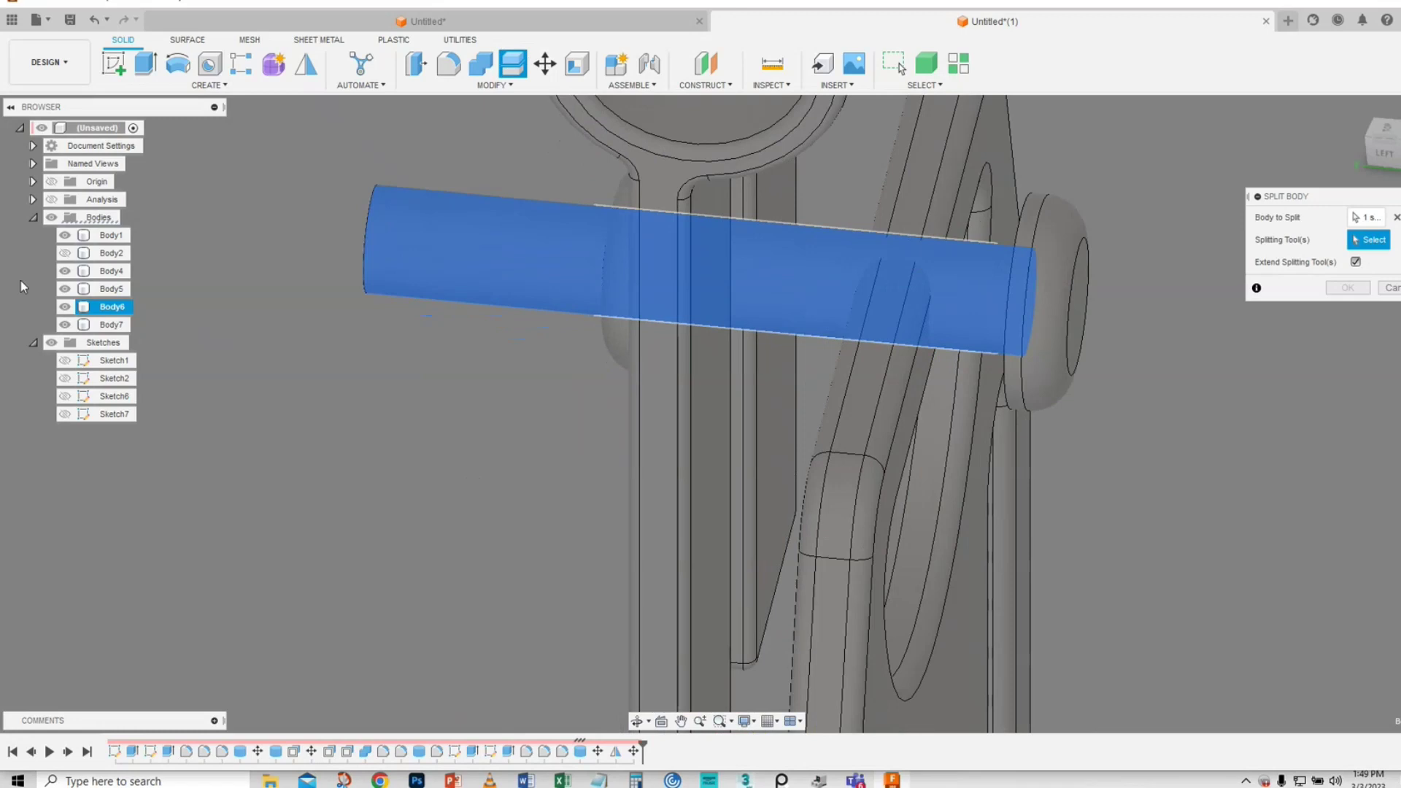
{"action": "left_click", "coordinate": [64, 289]}
{"action": "middle_click_drag", "start_coordinate": [467, 440], "coordinate": [524, 431], "text": "shift"}
{"action": "left_click", "coordinate": [724, 203]}
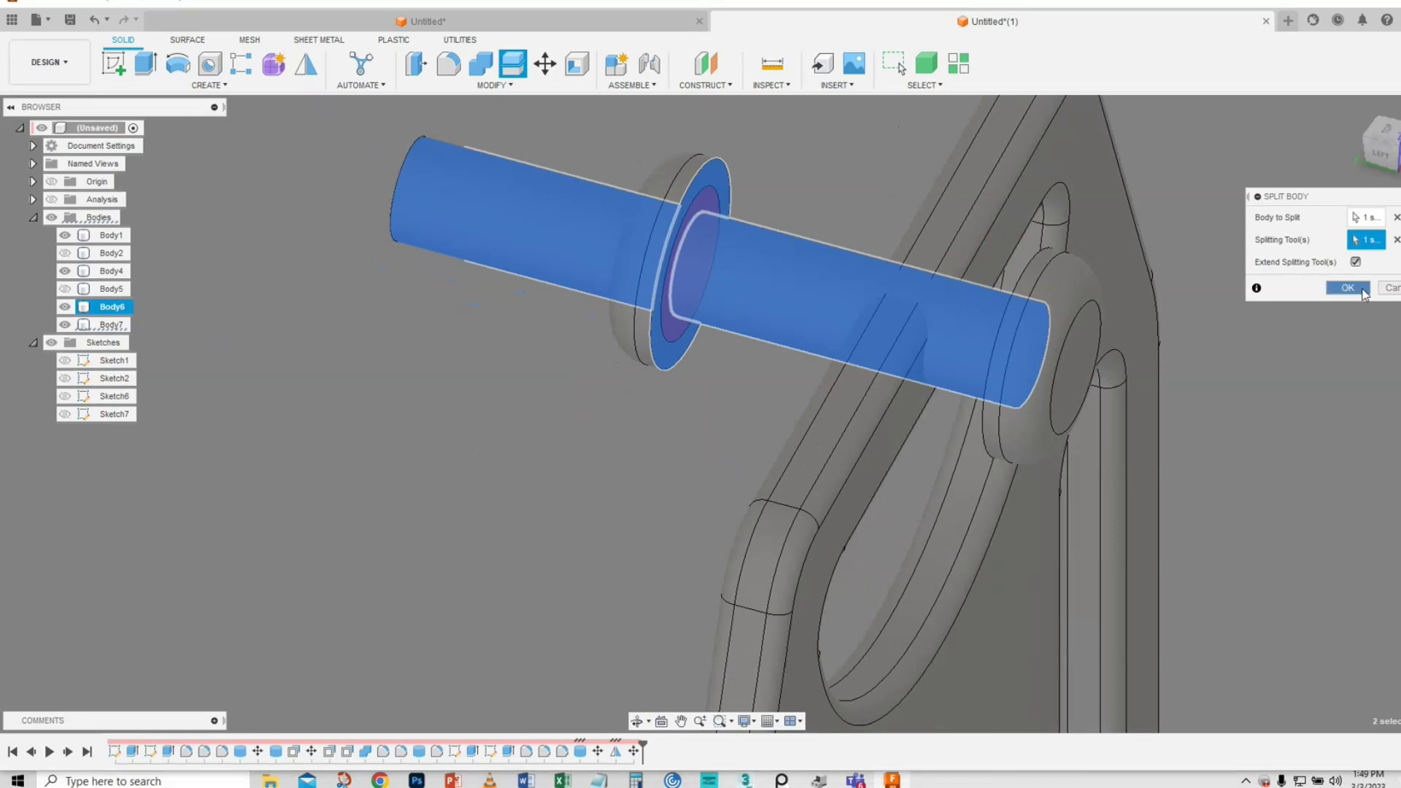
{"action": "left_click", "coordinate": [1364, 288]}
- Remove the surplus pin piece extending behind the rear boss face and show the hinge body again
{"action": "left_click", "coordinate": [477, 231]}
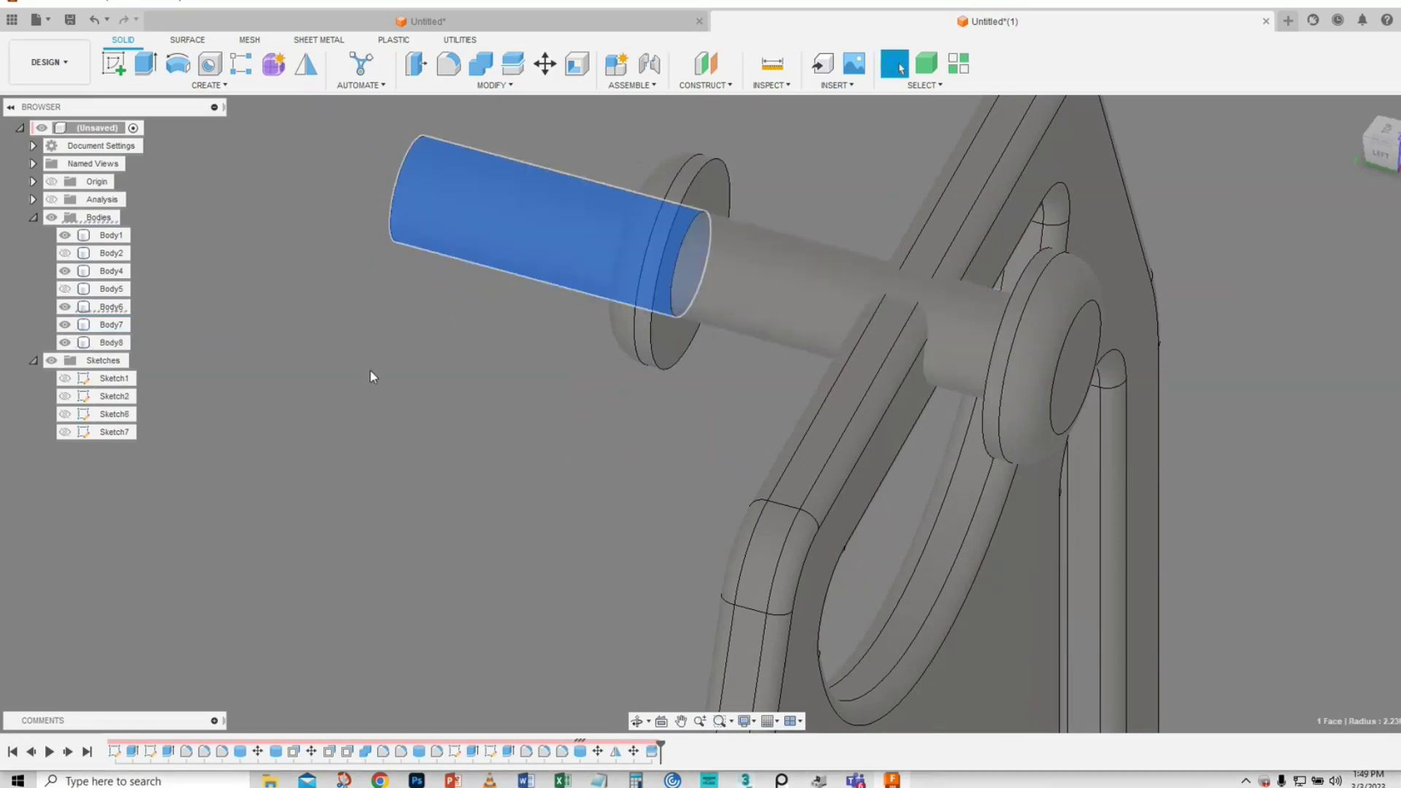
{"action": "right_click", "coordinate": [112, 309]}
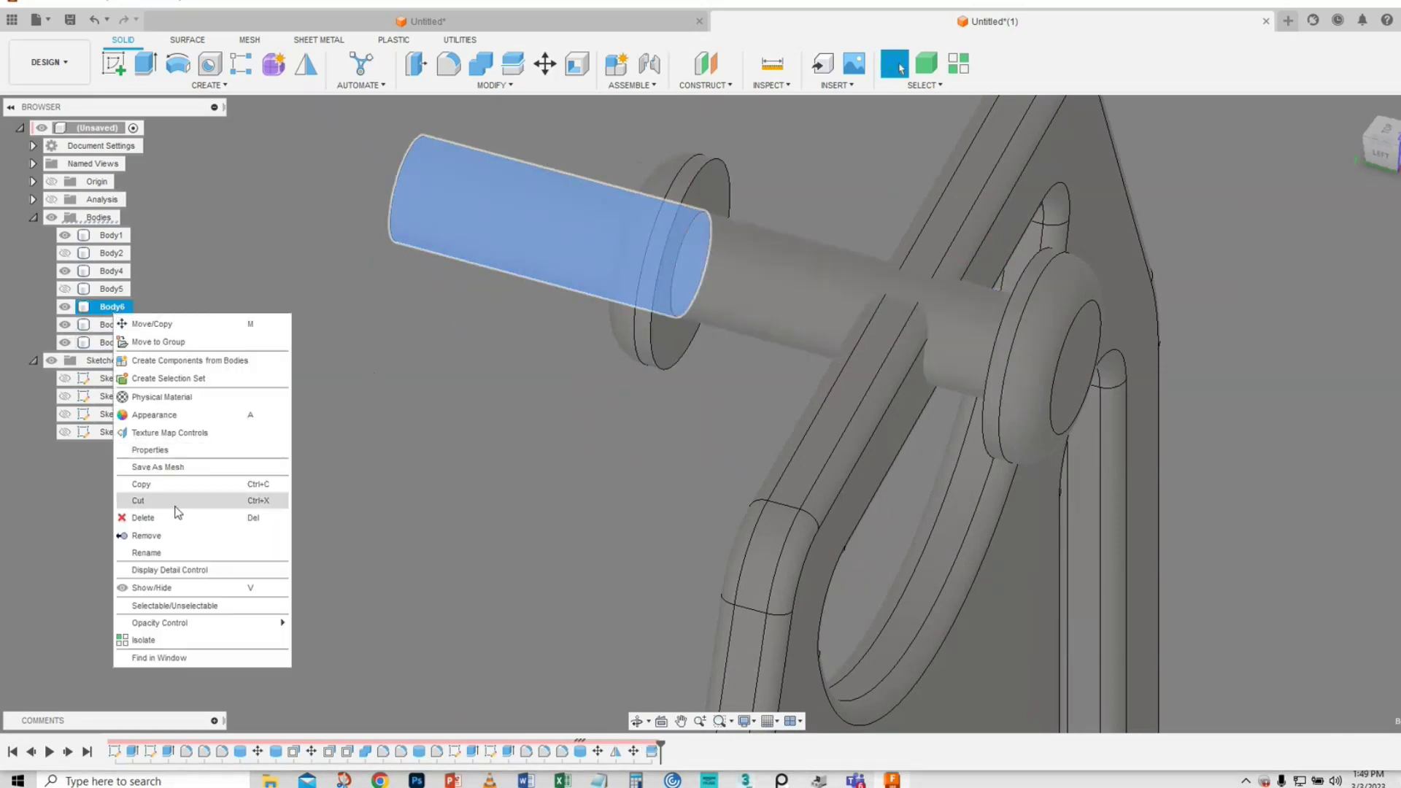
{"action": "left_click", "coordinate": [168, 533]}
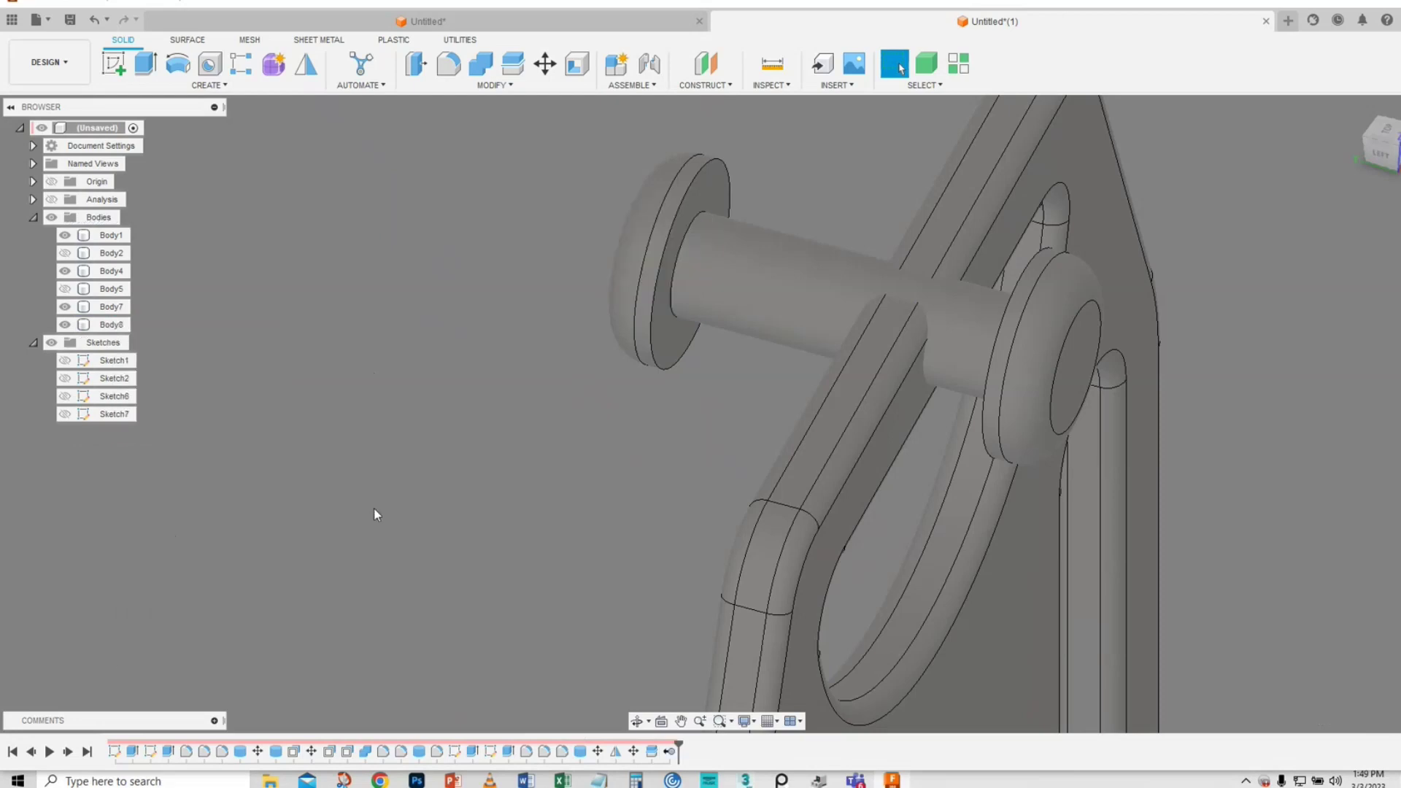
{"action": "left_click", "coordinate": [65, 289]}
{"action": "mouse_move", "coordinate": [303, 407]}
{"action": "middle_mouse_down", "text": "shift"}
{"action": "mouse_move", "coordinate": [288, 429]}
{"action": "mouse_move", "coordinate": [372, 409]}
{"action": "mouse_move", "coordinate": [308, 424]}
{"action": "middle_mouse_up", "text": "shift"}
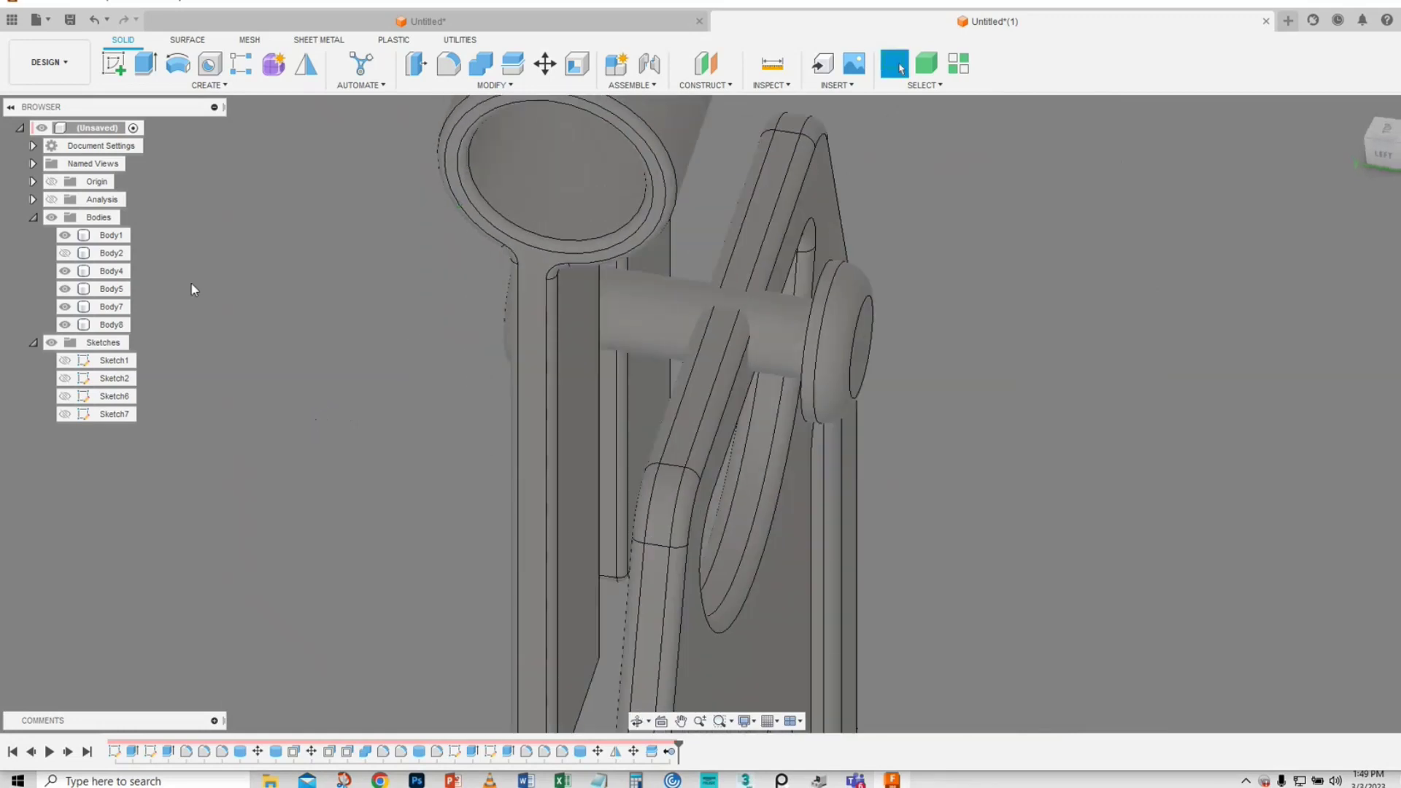
- Show the disc body and offset its back face 3.501 mm toward the hinge plate
{"action": "left_click", "coordinate": [65, 254]}
{"action": "scroll", "coordinate": [370, 463], "scroll_direction": "down", "scroll_amount": 2}
{"action": "middle_click_drag", "start_coordinate": [370, 463], "coordinate": [1085, 519], "text": "shift"}
{"action": "scroll", "coordinate": [378, 470], "scroll_direction": "up", "scroll_amount": 3}
{"action": "left_click", "coordinate": [788, 354]}
{"action": "left_click", "coordinate": [740, 314]}
{"action": "right_click", "coordinate": [741, 314]}
{"action": "left_click", "coordinate": [780, 295]}
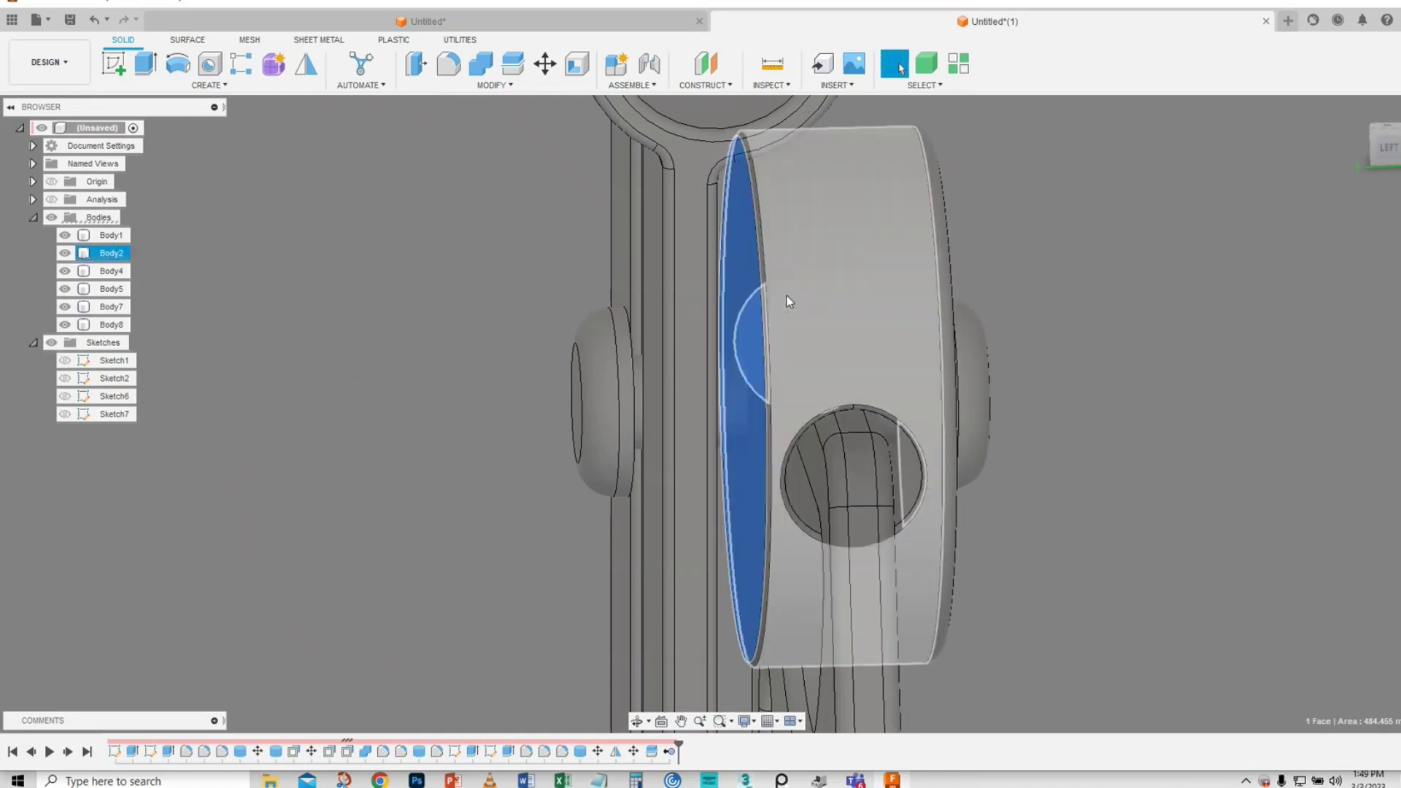
{"action": "left_click_drag", "start_coordinate": [726, 314], "coordinate": [682, 326]}
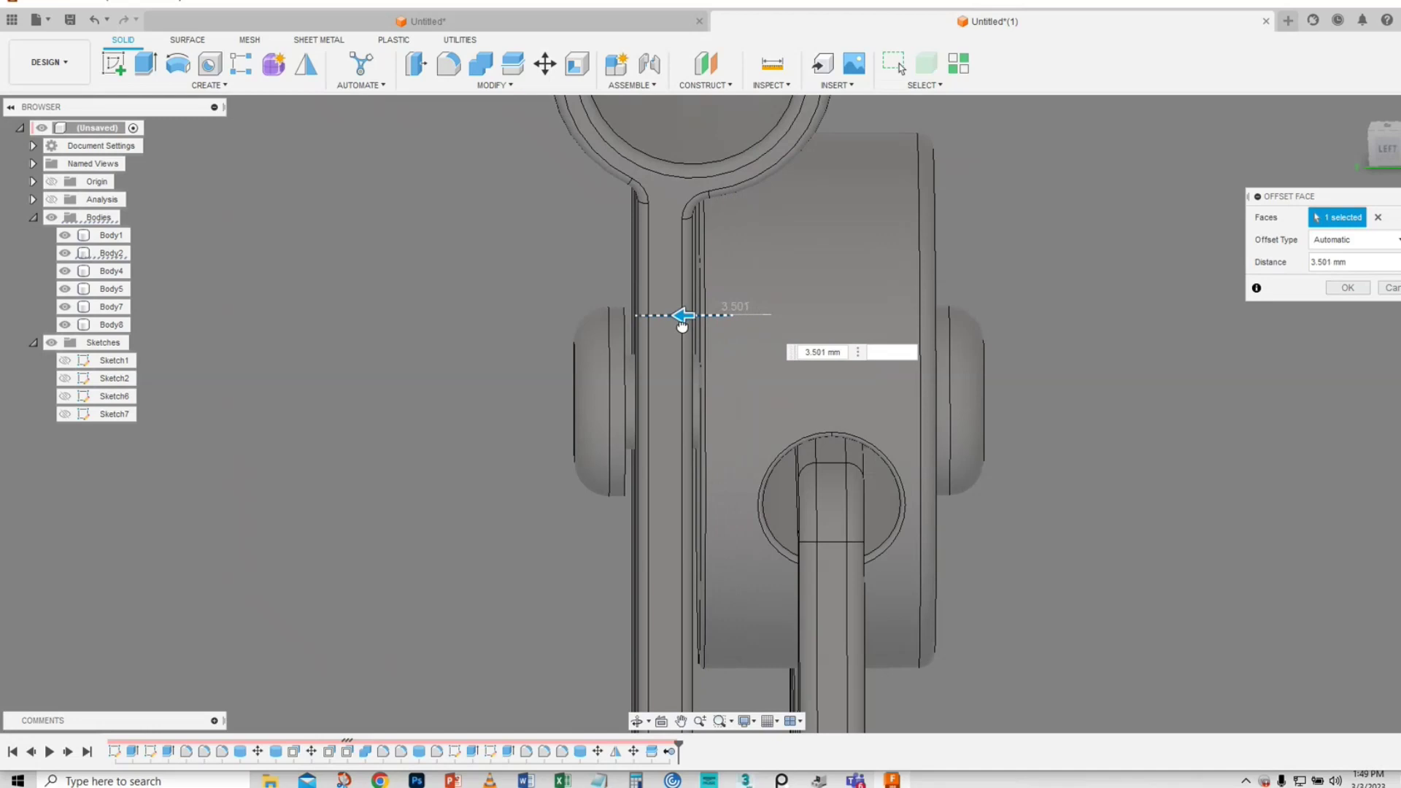
{"action": "left_click", "coordinate": [1348, 288]}
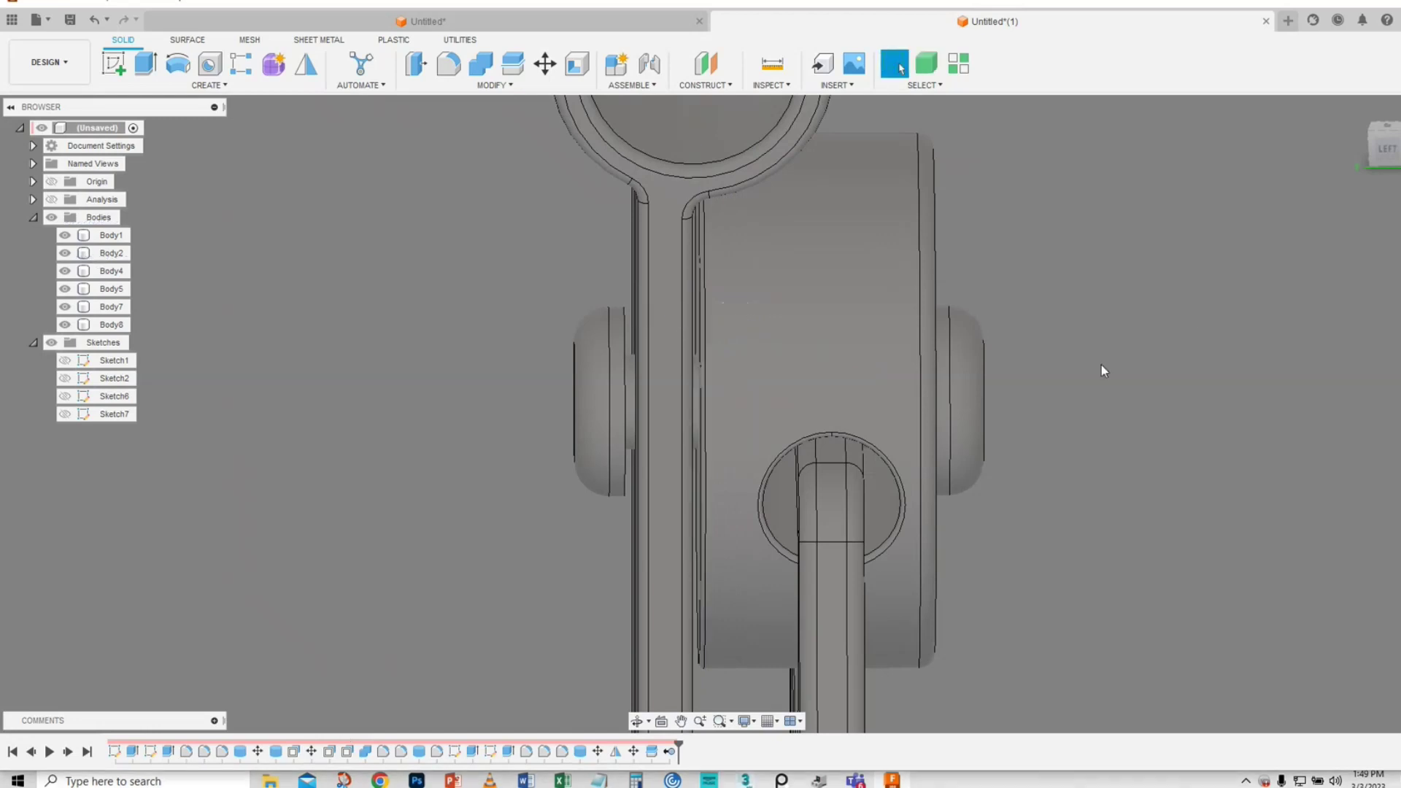
- Hide the hinge, pin and both boss bodies, leaving only the slotted bracket and the disc shown
{"action": "scroll", "coordinate": [1073, 405], "scroll_direction": "down", "scroll_amount": 2}
{"action": "middle_click_drag", "start_coordinate": [1029, 440], "coordinate": [1170, 272], "text": "shift"}
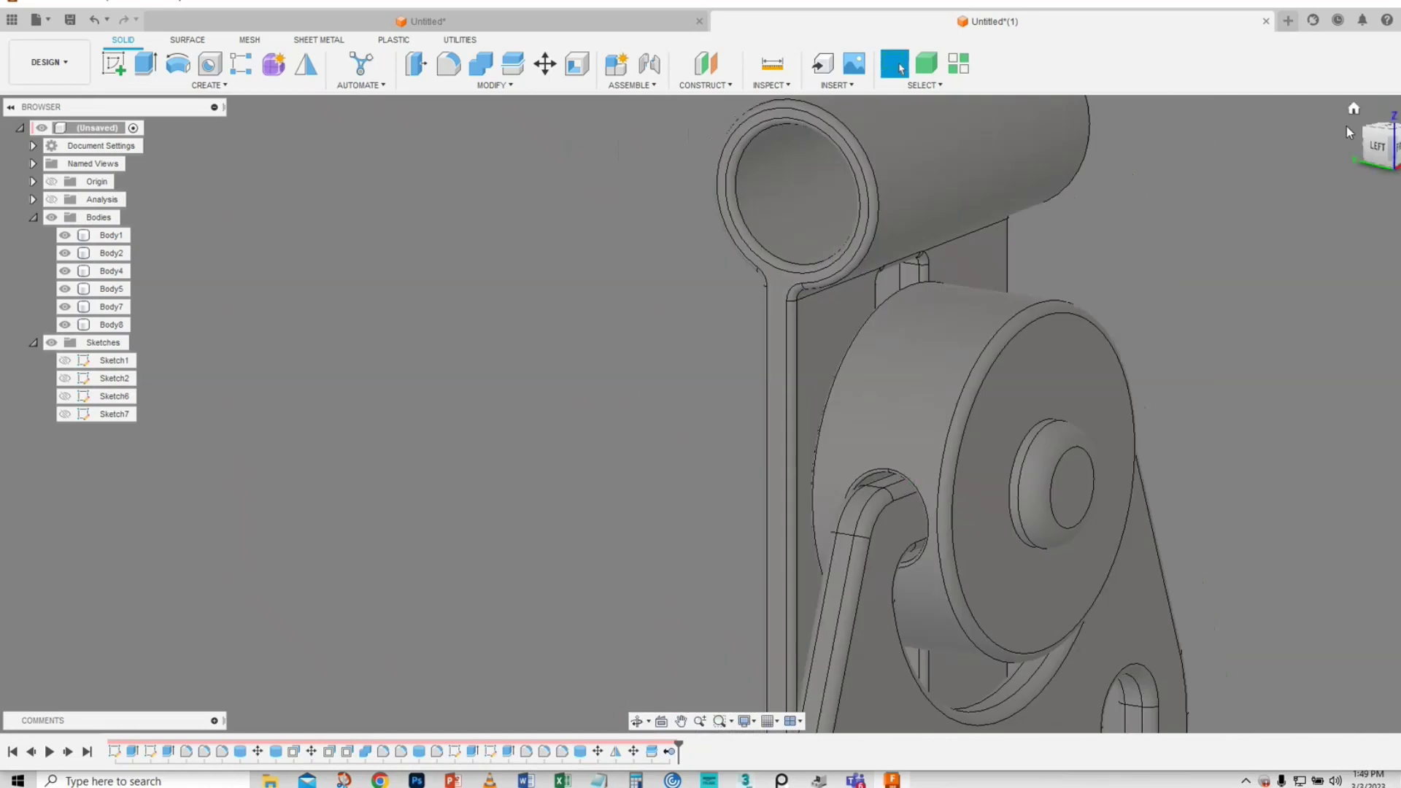
{"action": "left_click", "coordinate": [1354, 109]}
{"action": "middle_click_drag", "start_coordinate": [878, 521], "coordinate": [874, 442]}
{"action": "middle_click_drag", "start_coordinate": [594, 505], "coordinate": [730, 409], "text": "shift"}
{"action": "left_click", "coordinate": [786, 361]}
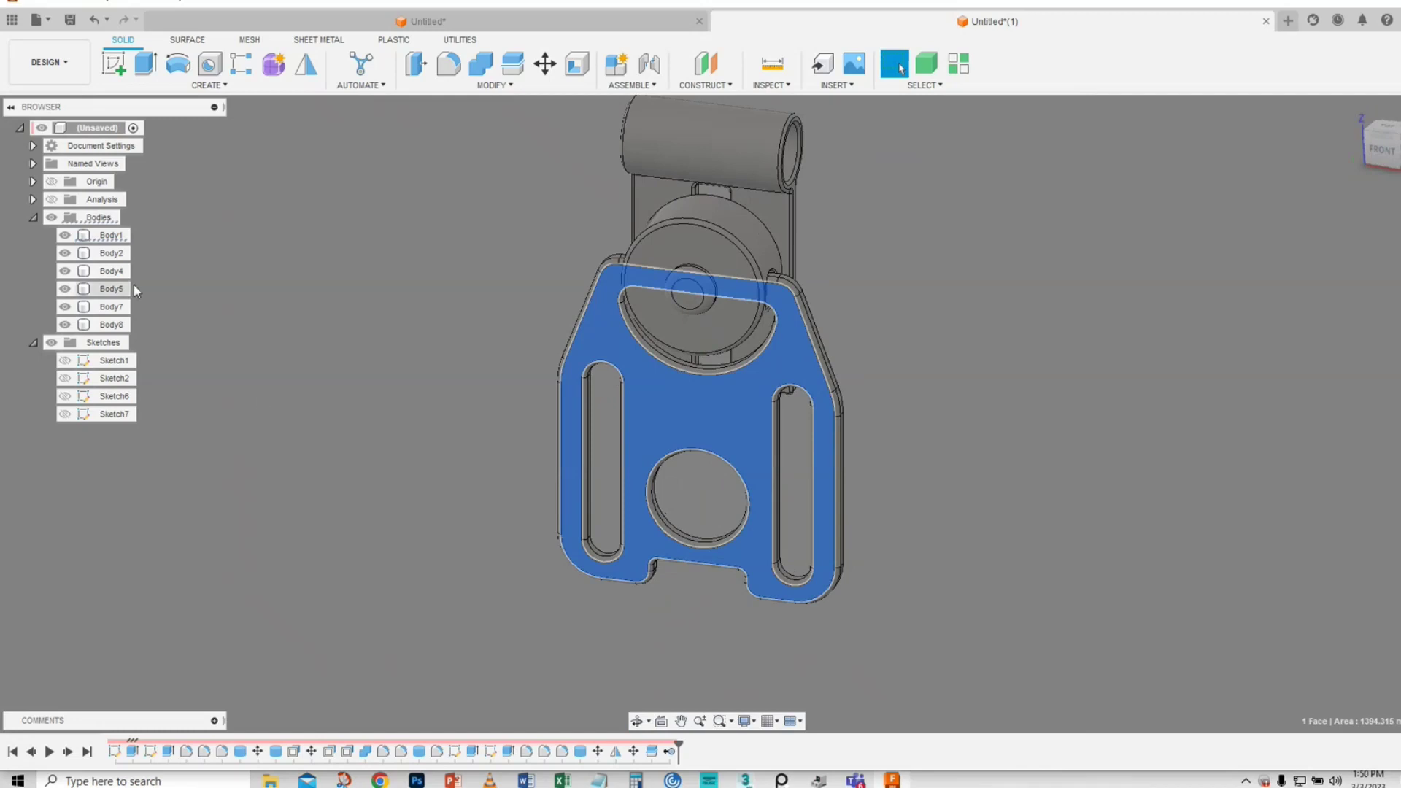
{"action": "left_click", "coordinate": [65, 254]}
{"action": "left_click", "coordinate": [65, 235]}
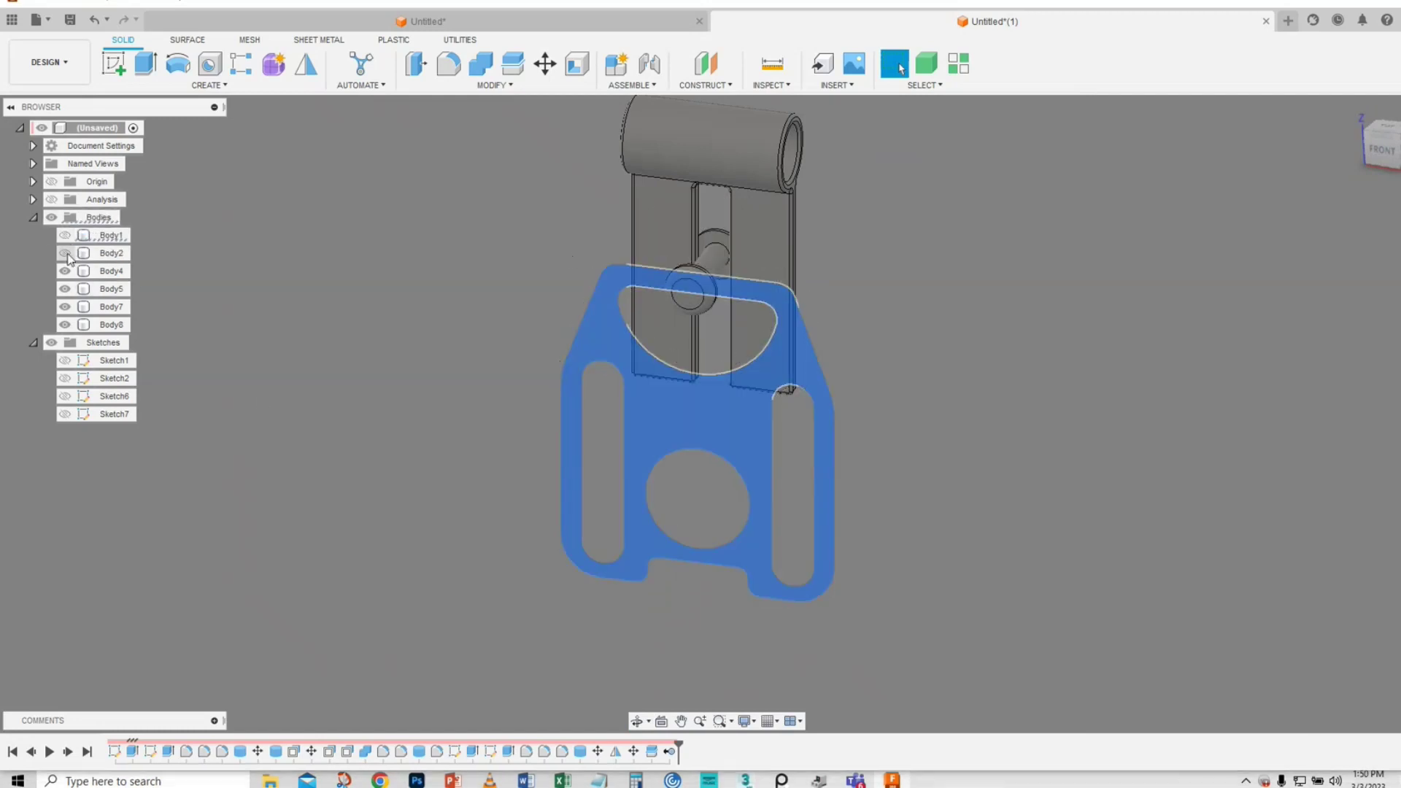
{"action": "left_click", "coordinate": [65, 290]}
{"action": "left_click", "coordinate": [65, 308]}
{"action": "left_click", "coordinate": [65, 325]}
{"action": "left_click", "coordinate": [65, 254]}
{"action": "left_click", "coordinate": [65, 235]}
{"action": "middle_click_drag", "start_coordinate": [759, 369], "coordinate": [892, 305], "text": "shift"}
{"action": "left_click", "coordinate": [900, 343]}
{"action": "middle_click_drag", "start_coordinate": [904, 372], "coordinate": [949, 371]}
{"action": "scroll", "coordinate": [922, 403], "scroll_direction": "down", "scroll_amount": 1}
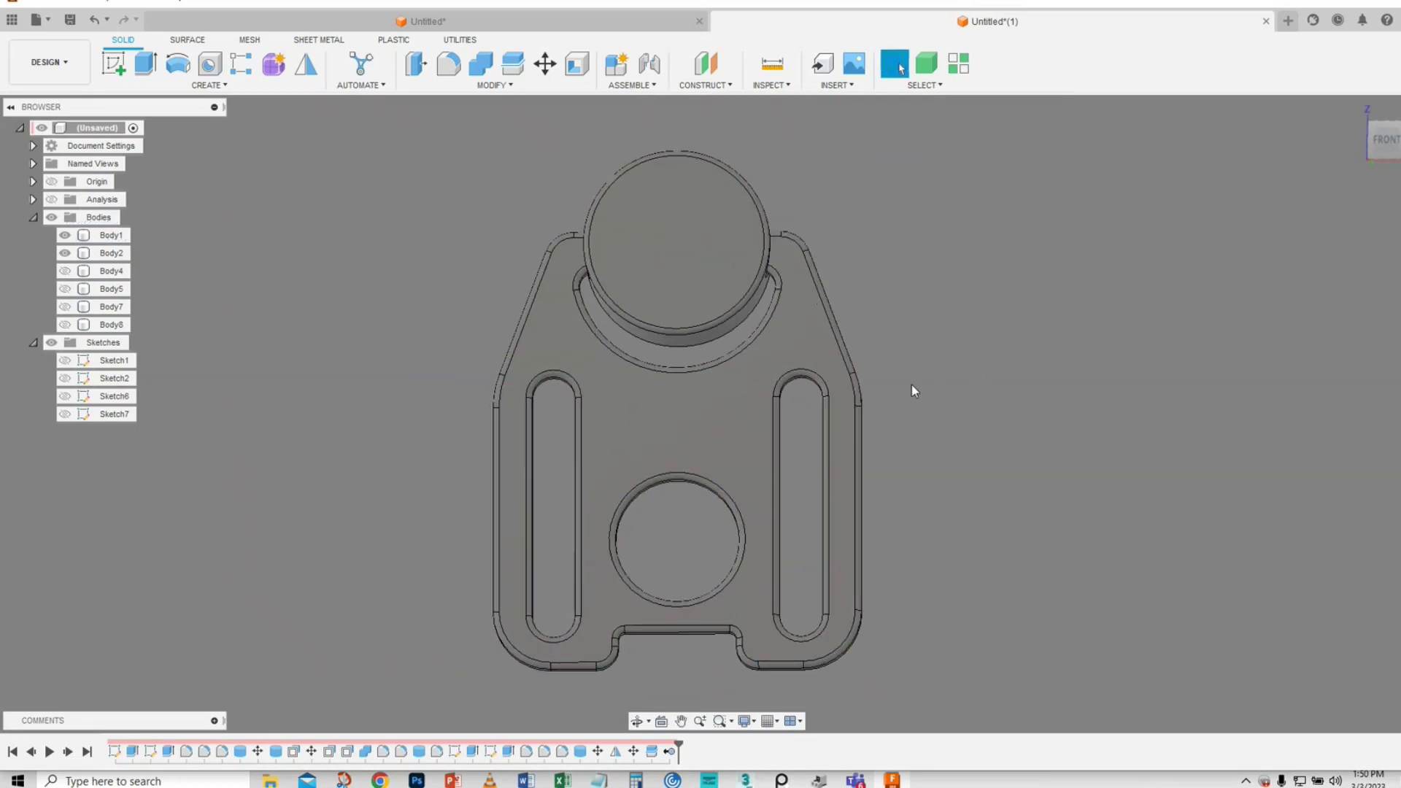
- Show the front boss body again at the disc's centre, keeping the hinge body hidden
{"action": "left_click", "coordinate": [65, 289]}
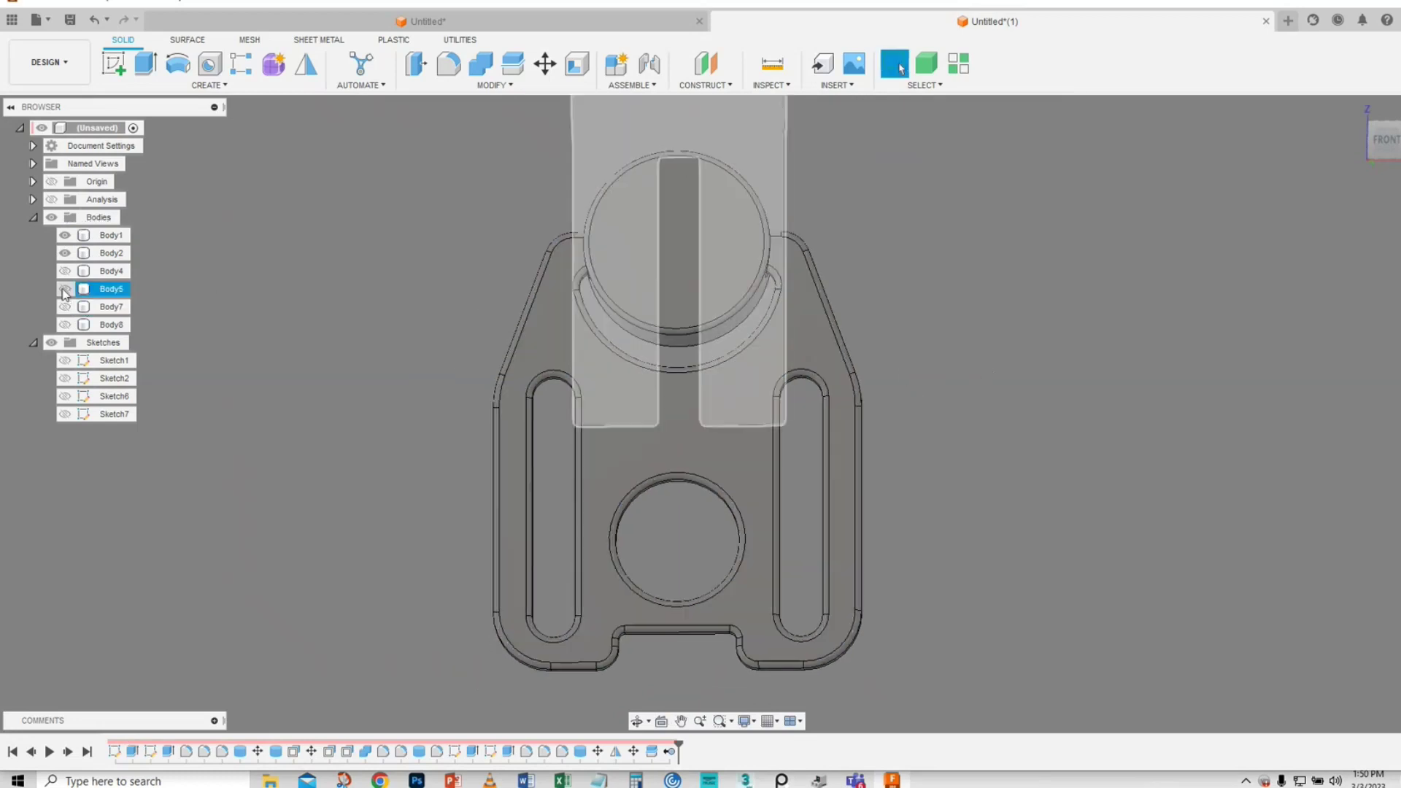
{"action": "left_click", "coordinate": [66, 294]}
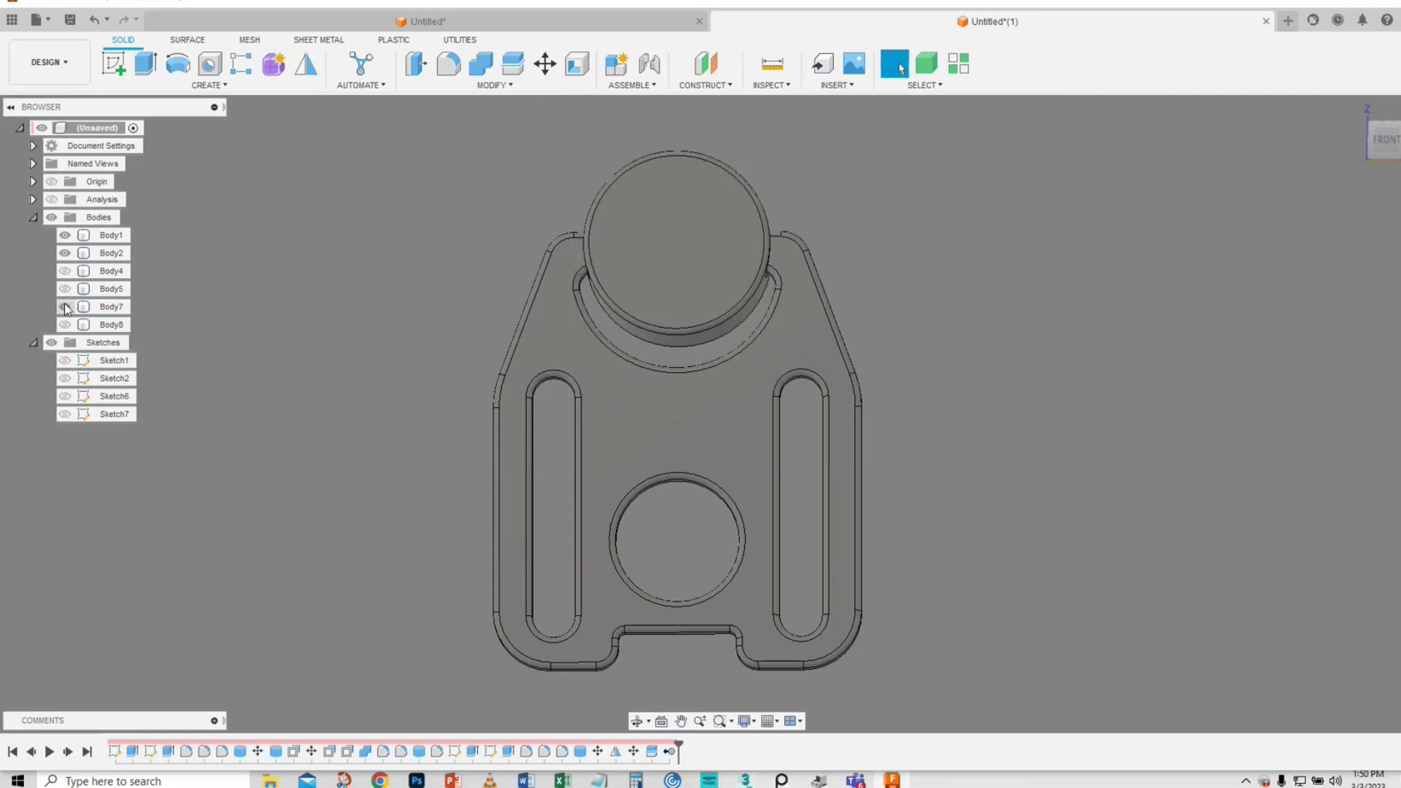
{"action": "left_click", "coordinate": [65, 271]}
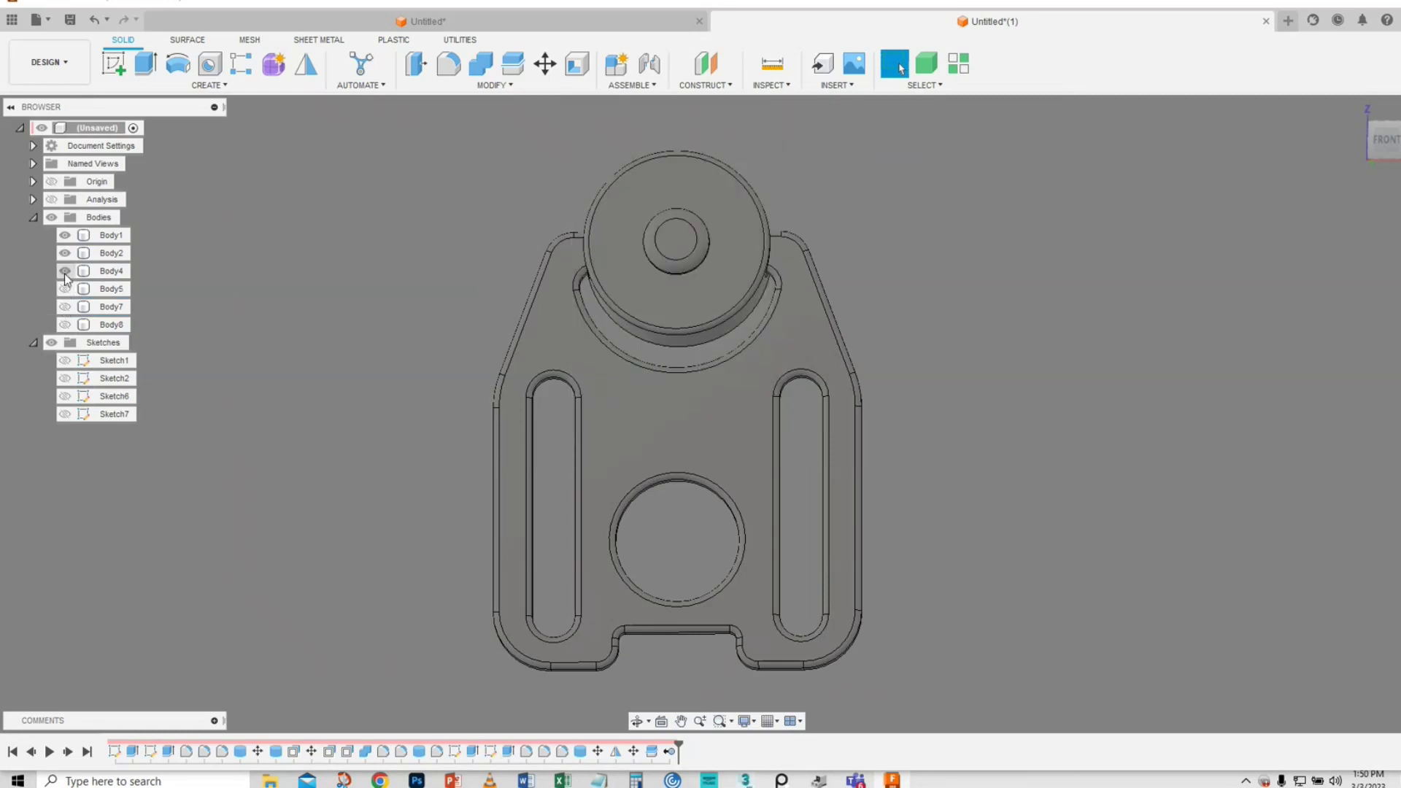
{"action": "middle_click_drag", "start_coordinate": [195, 338], "coordinate": [195, 344], "text": "shift"}
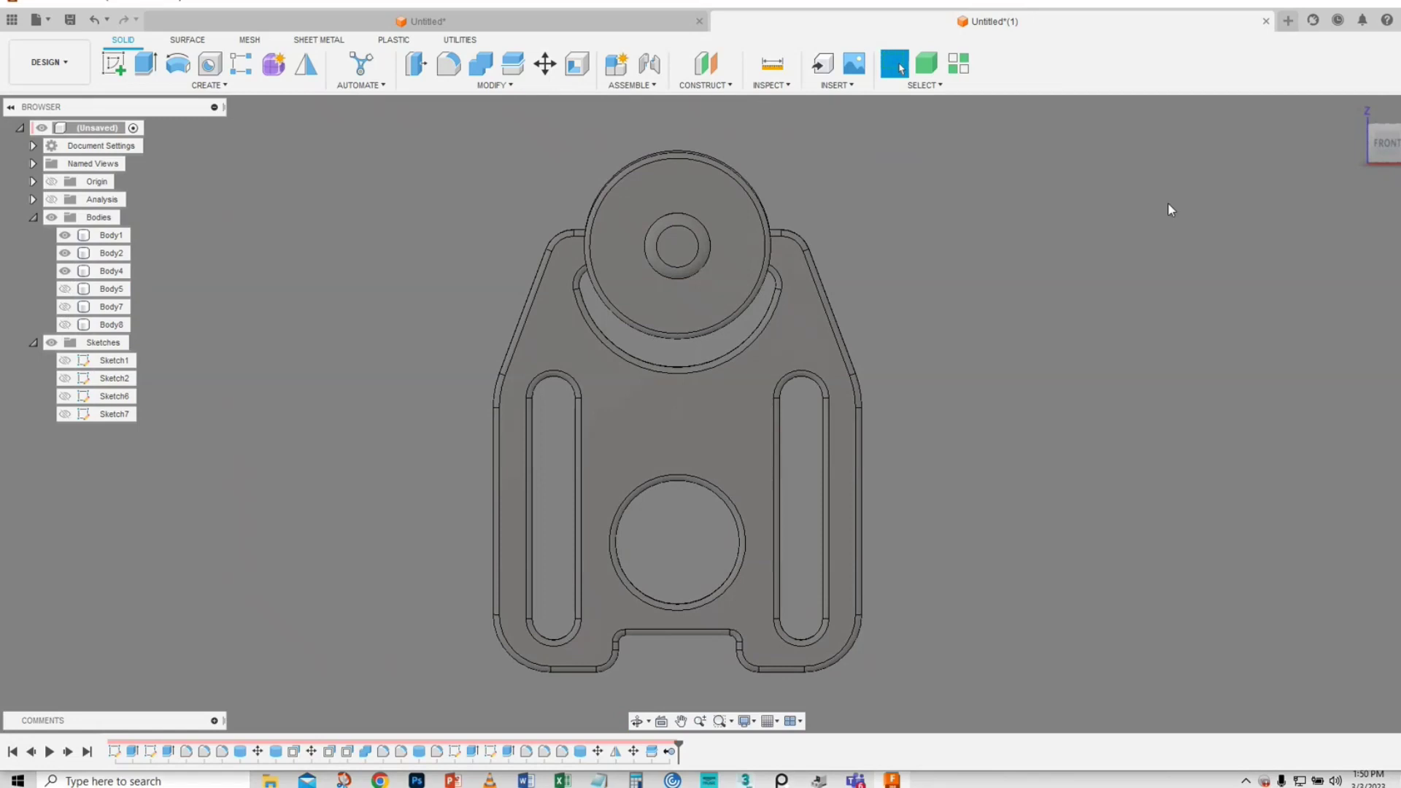
{"action": "left_click", "coordinate": [1385, 142]}
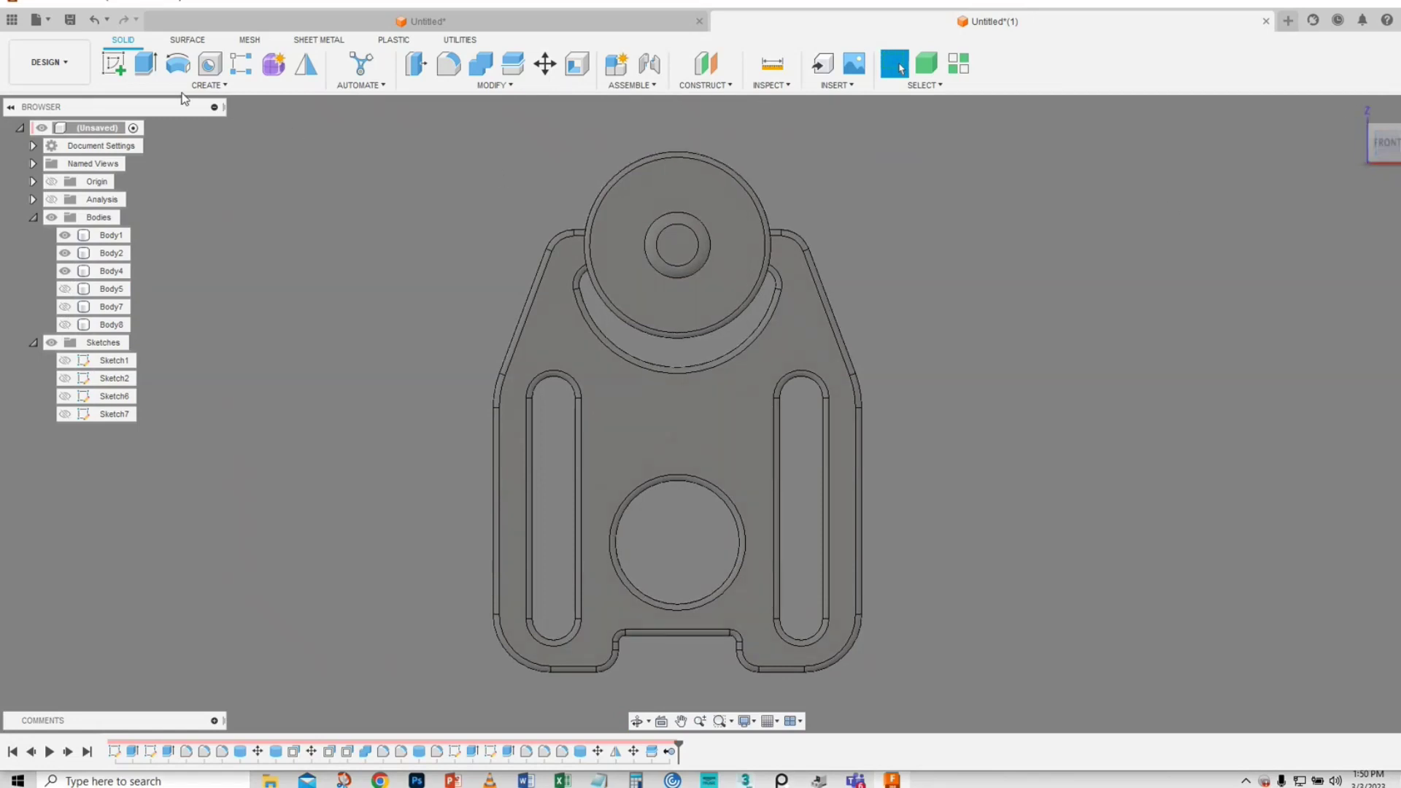
- Sketch a 14 mm by 25 mm rectangle on the bracket's front face, centred on the disc and crossing the bracket's upper bar
{"action": "left_click", "coordinate": [125, 68]}
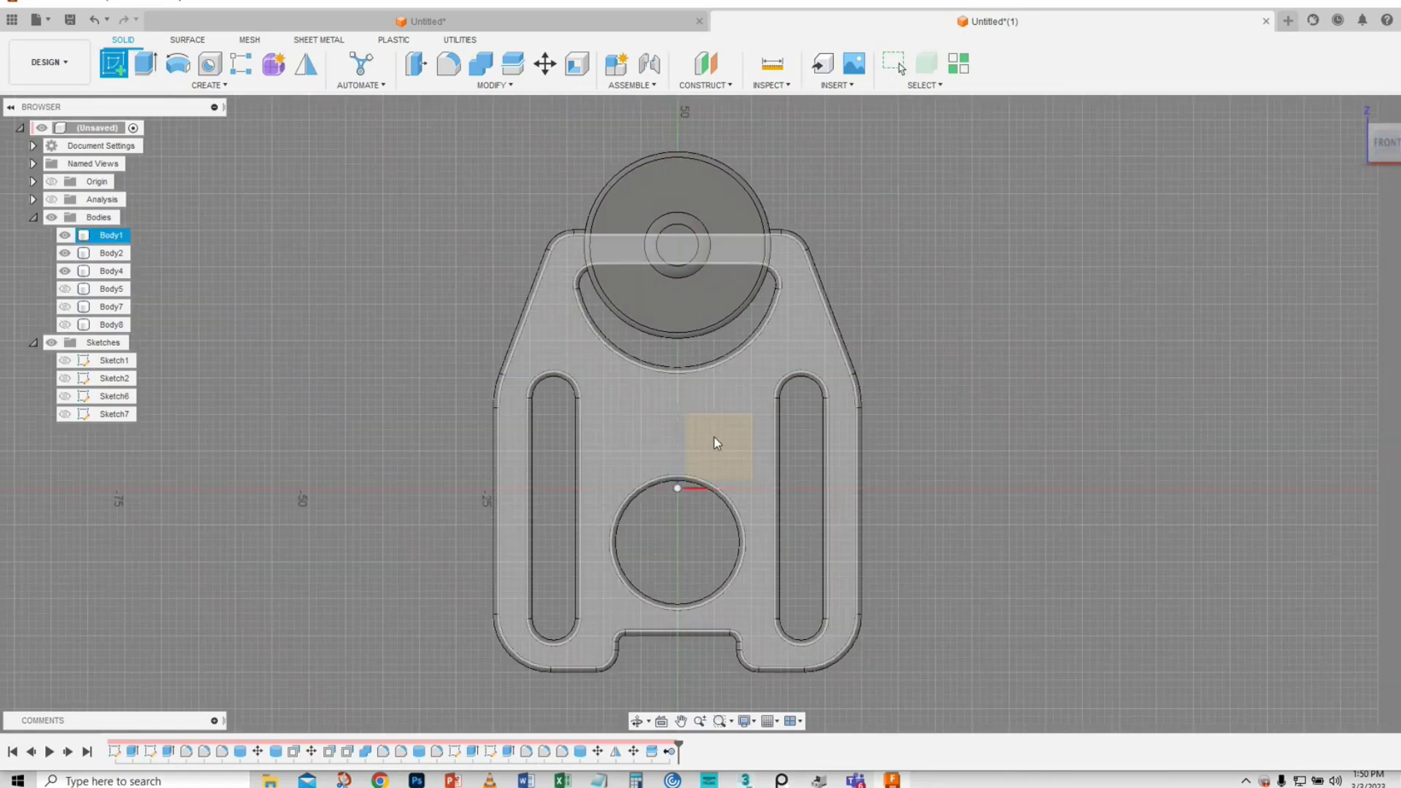
{"action": "left_click", "coordinate": [768, 365]}
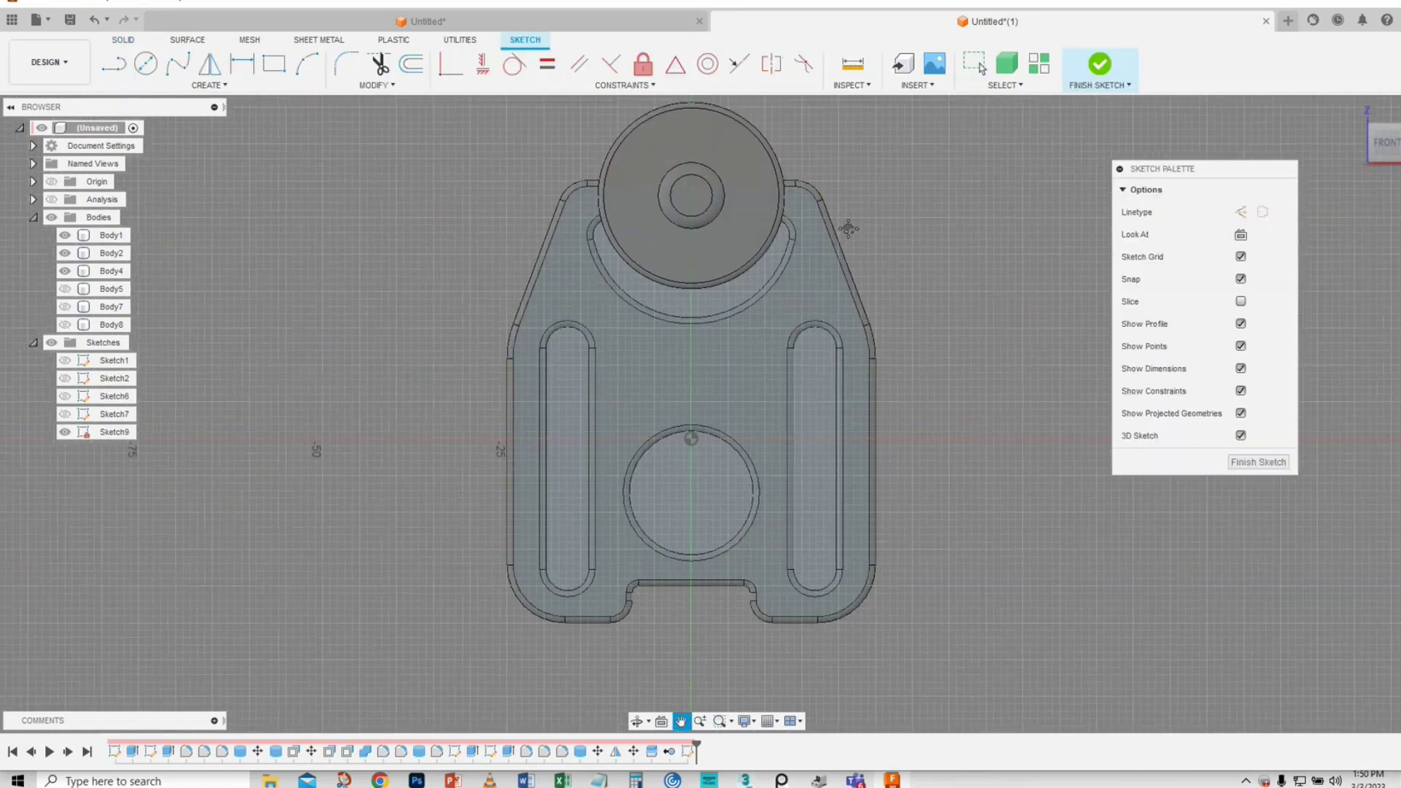
{"action": "key", "text": "d"}
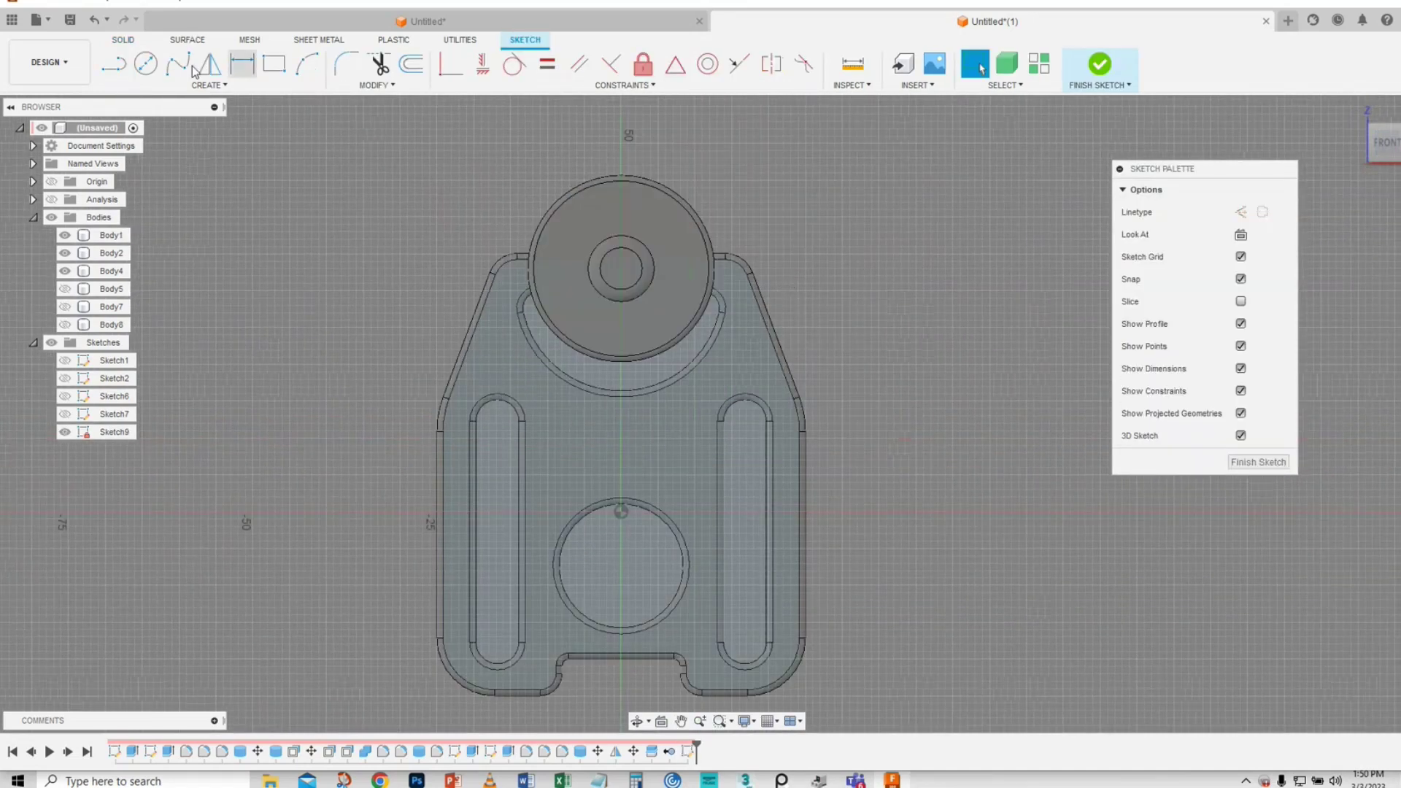
{"action": "left_click", "coordinate": [272, 65]}
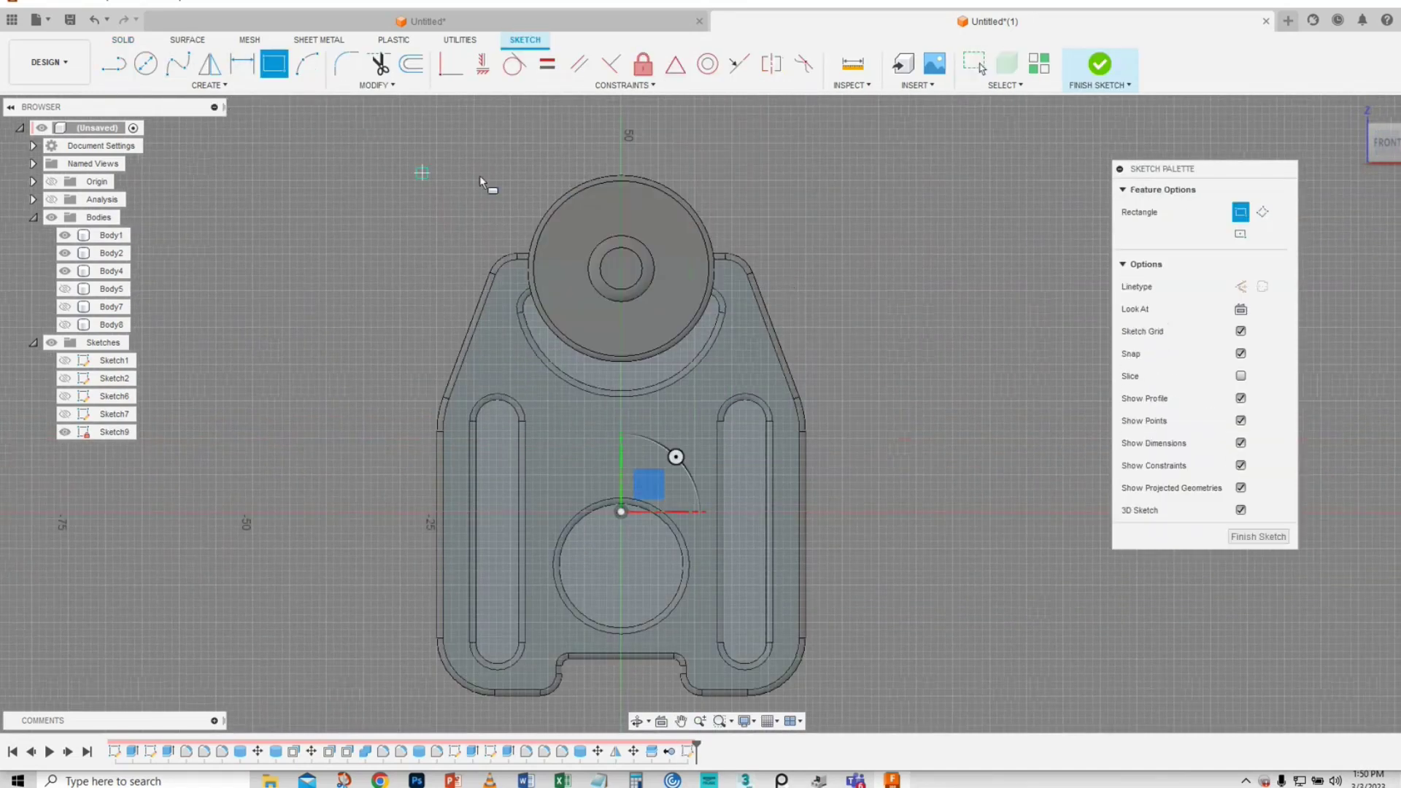
{"action": "left_click", "coordinate": [570, 181]}
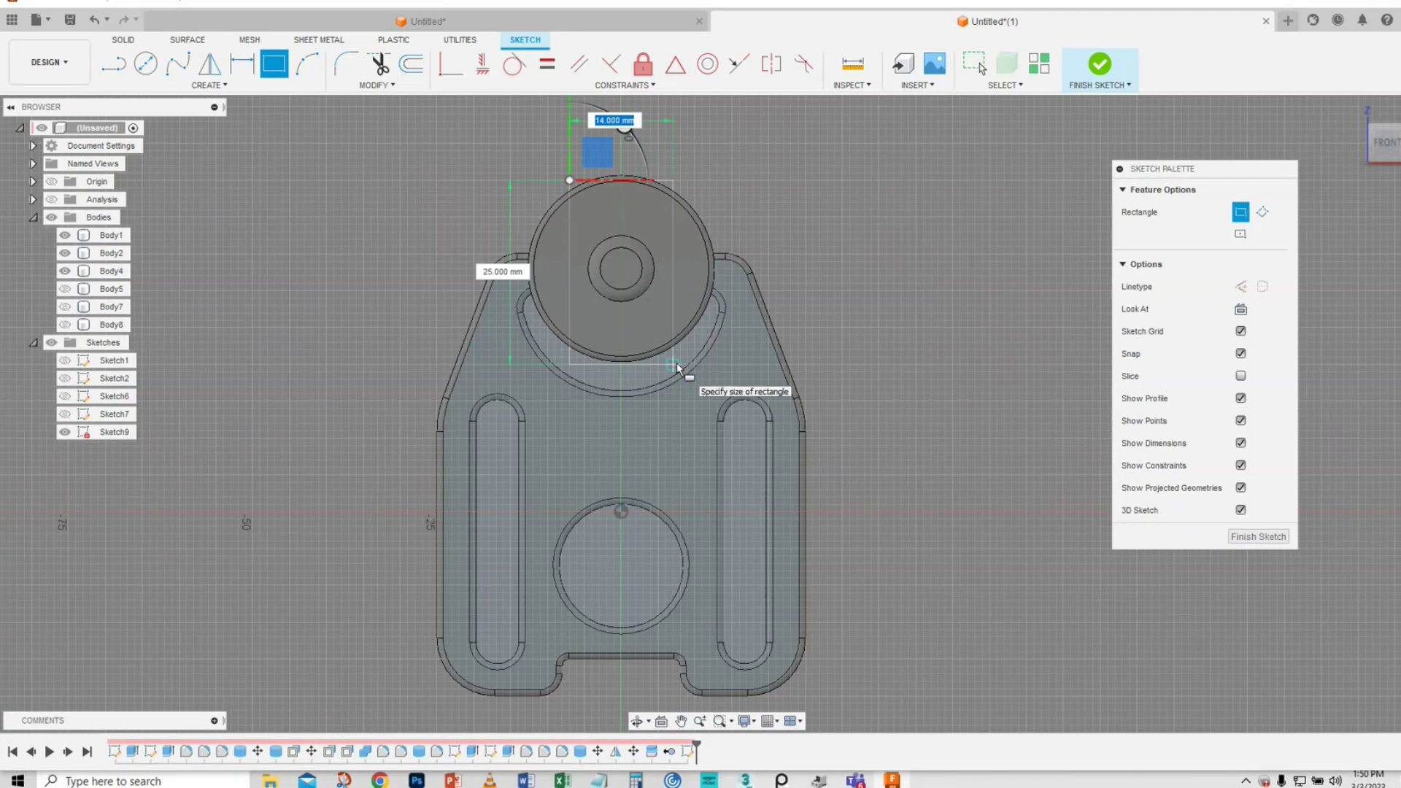
{"action": "left_click", "coordinate": [676, 365]}
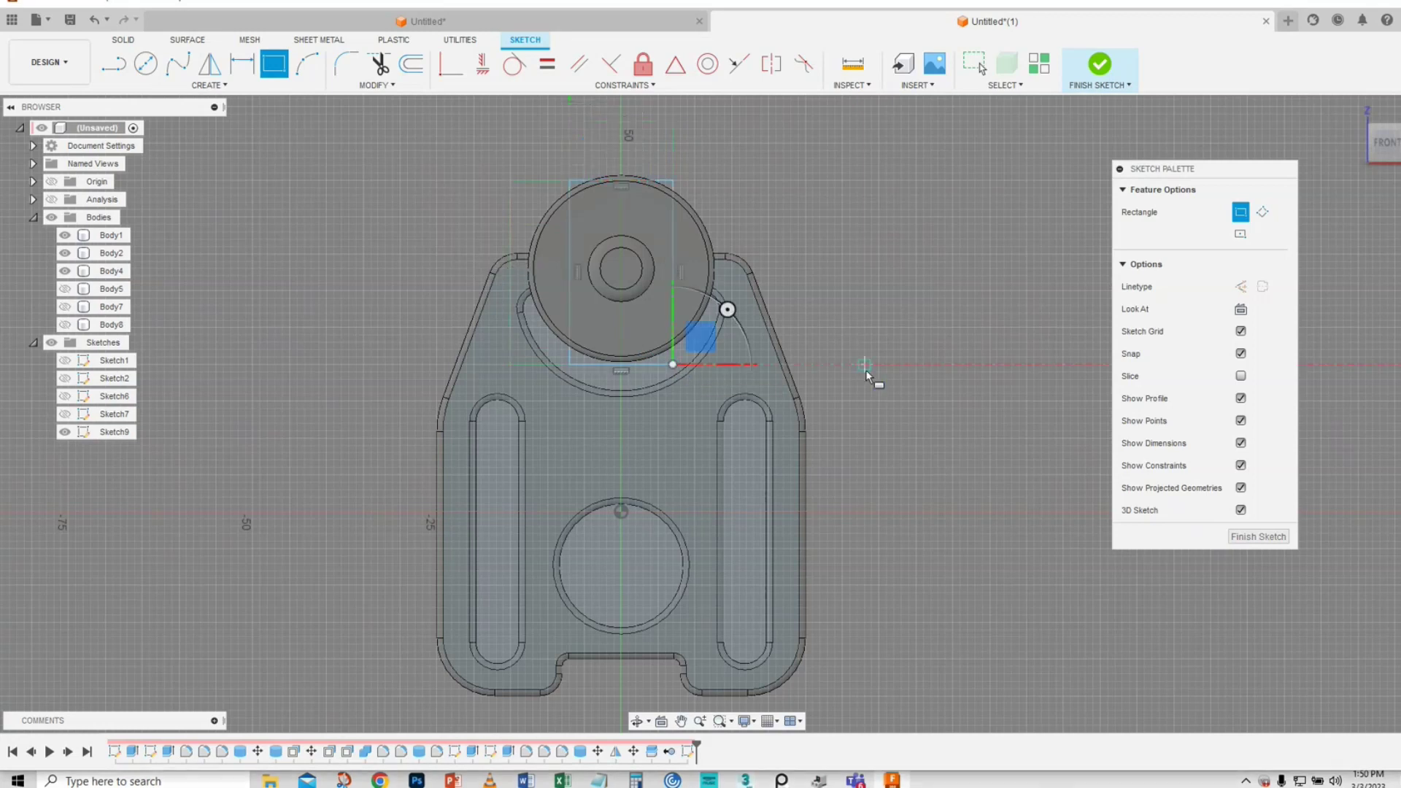
{"action": "middle_click_drag", "start_coordinate": [860, 312], "coordinate": [909, 352], "text": "shift"}
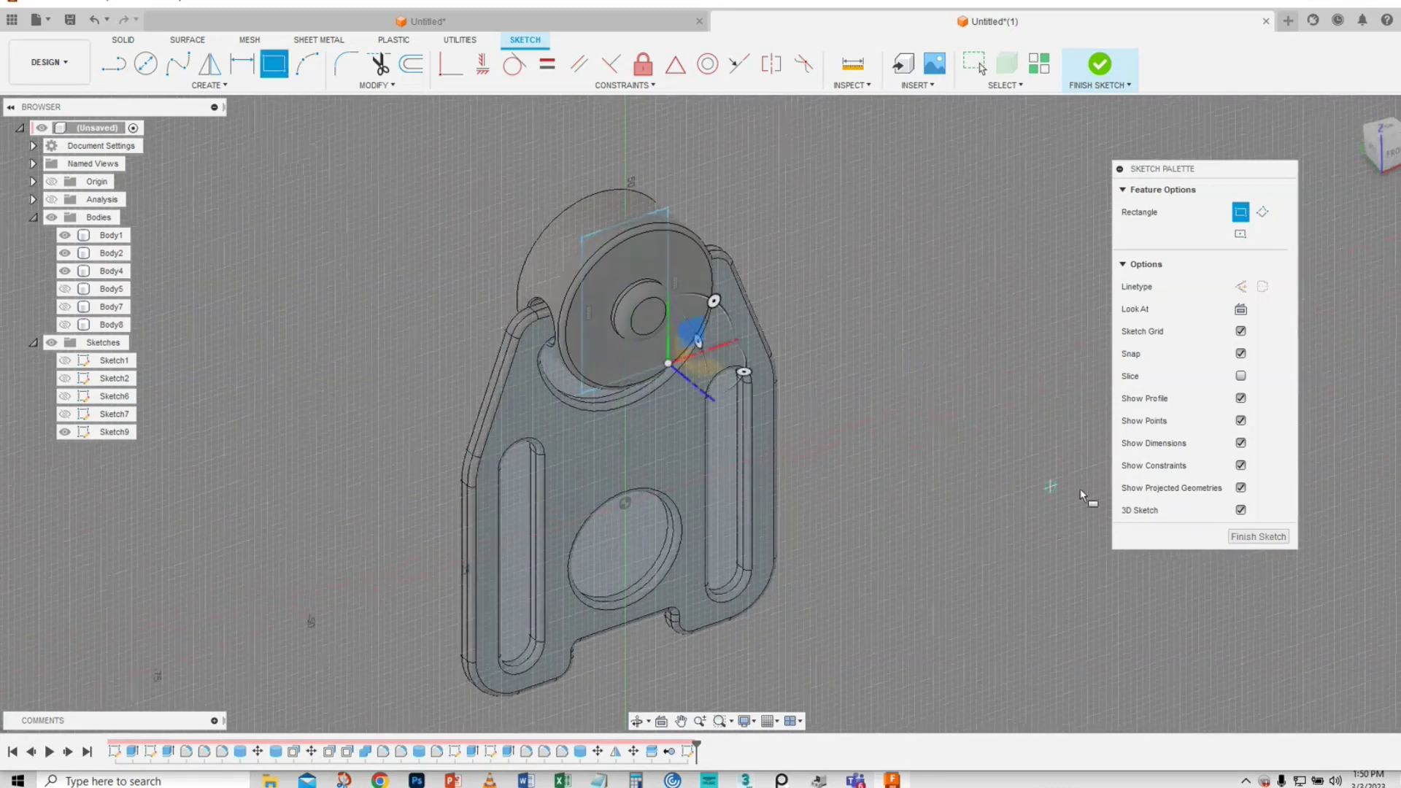
{"action": "left_click", "coordinate": [1258, 537]}
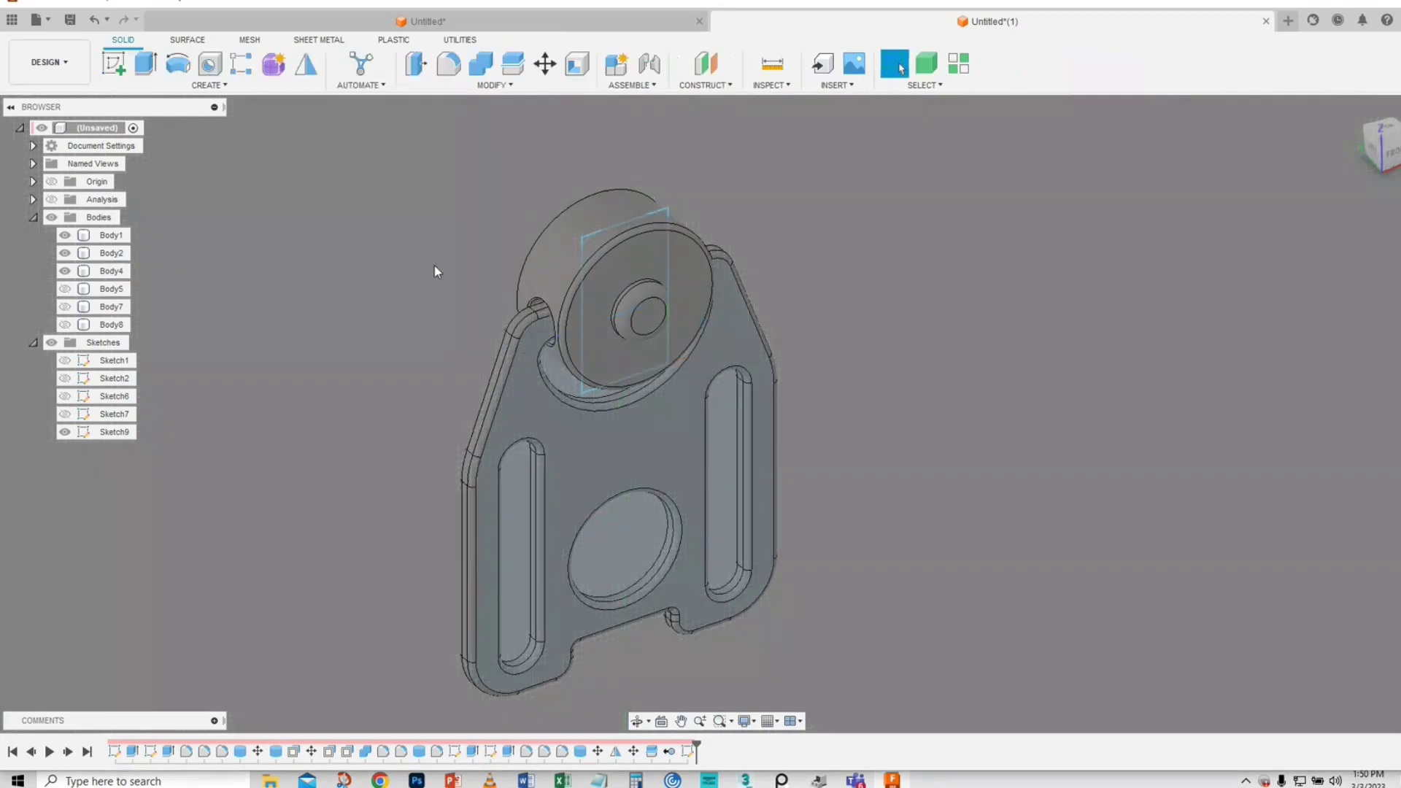
- Cut all three rectangle profiles -13.439 mm through the bracket's upper bar, with the disc and front boss hidden
{"action": "right_click", "coordinate": [397, 187]}
{"action": "left_click", "coordinate": [436, 173]}
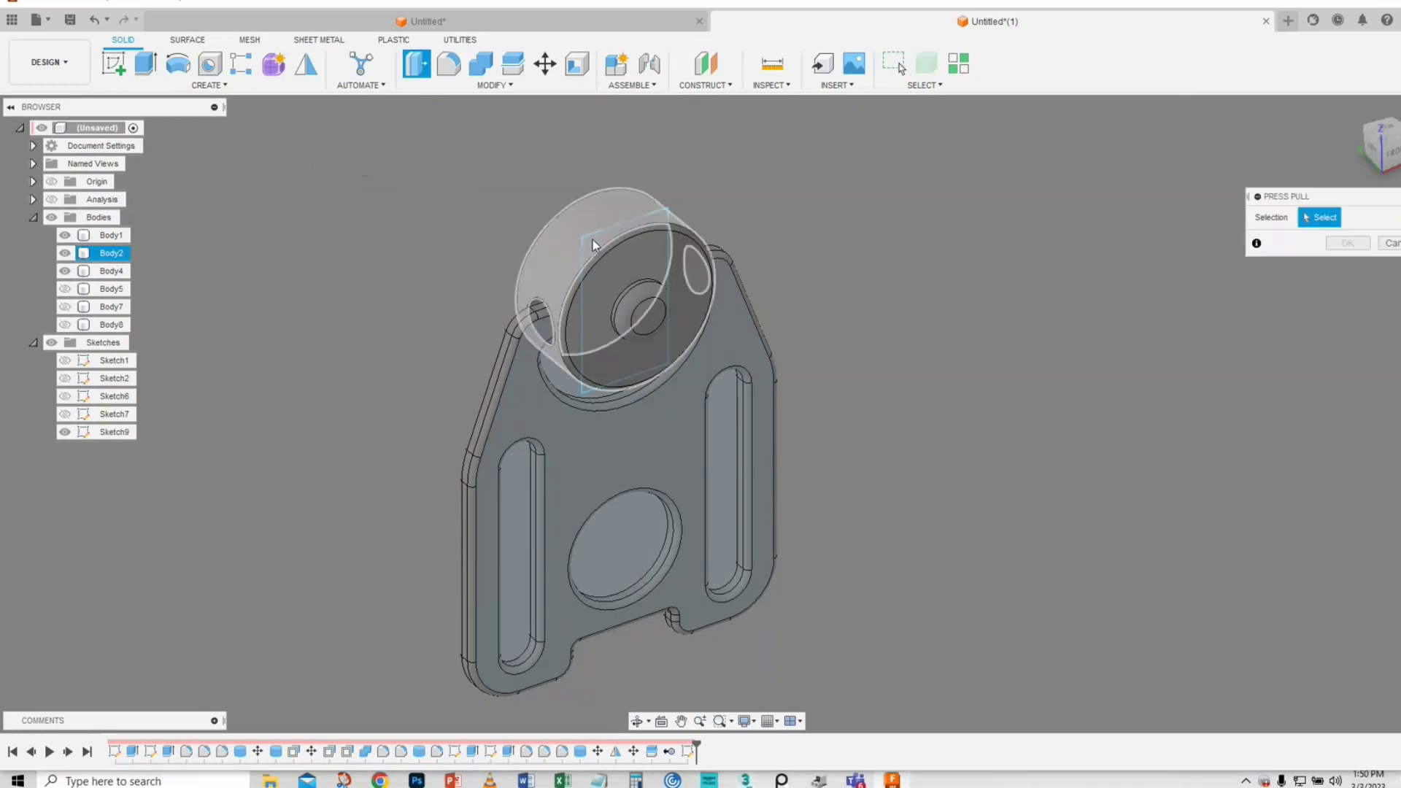
{"action": "left_click", "coordinate": [65, 235]}
{"action": "left_click", "coordinate": [65, 252]}
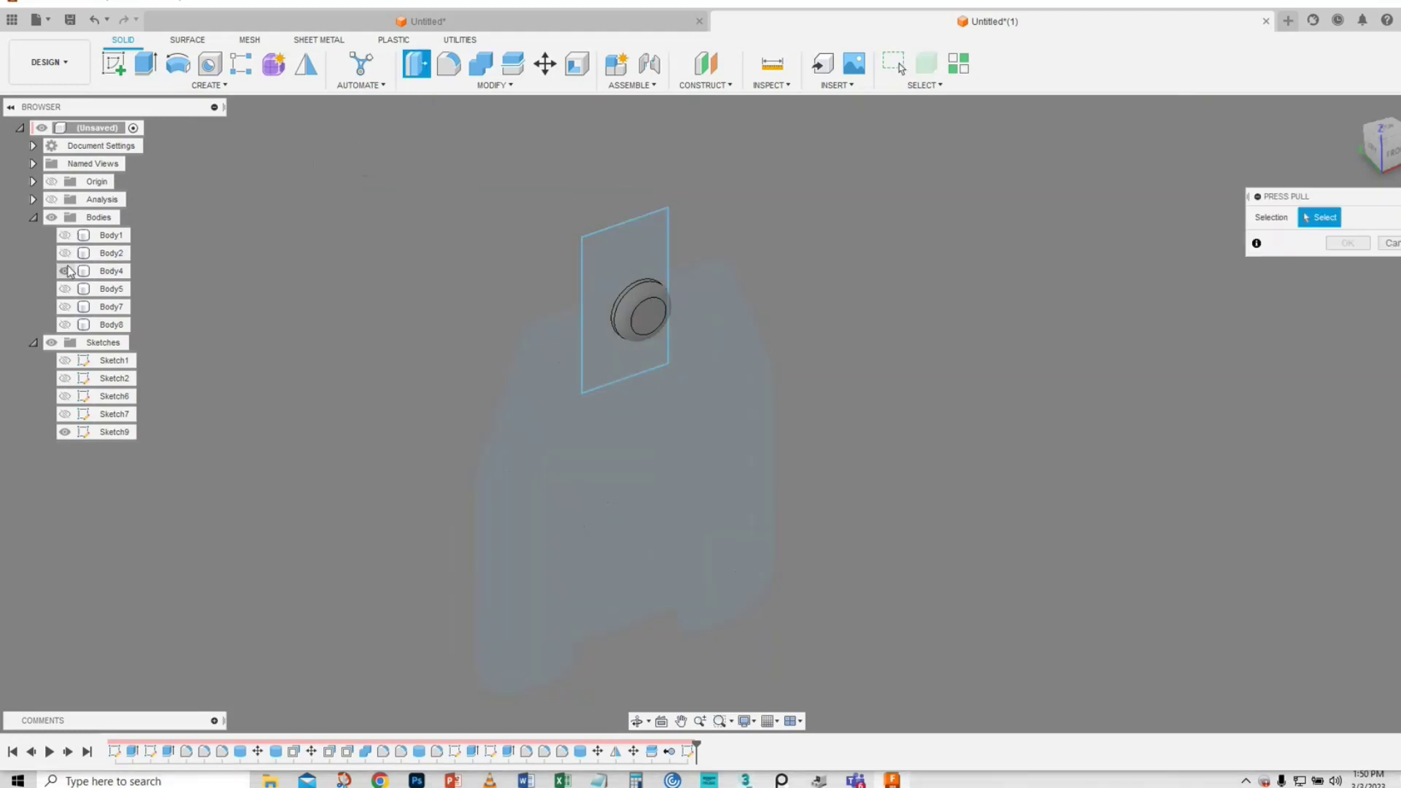
{"action": "left_click", "coordinate": [65, 270]}
{"action": "left_click", "coordinate": [605, 260]}
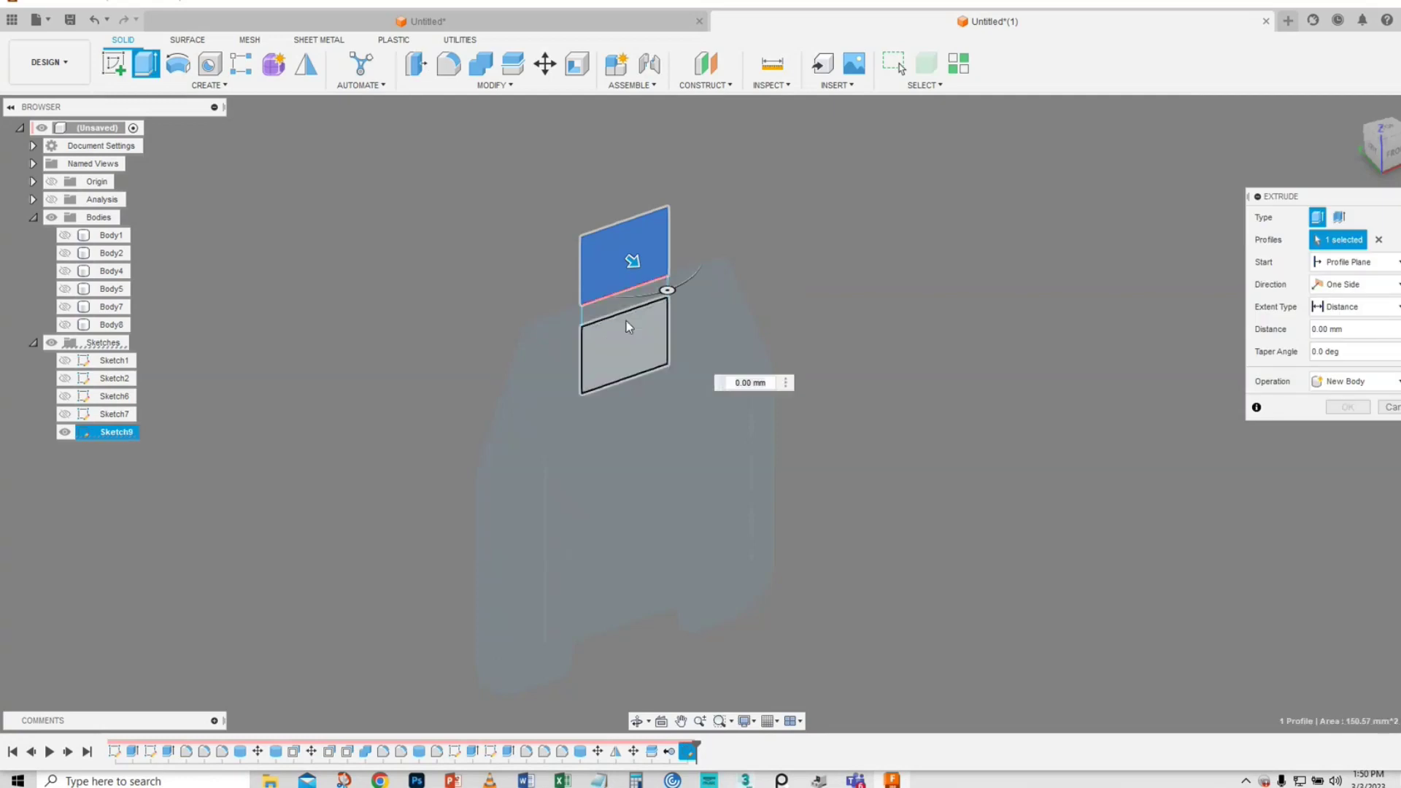
{"action": "left_click", "coordinate": [627, 326]}
{"action": "left_click", "coordinate": [619, 315]}
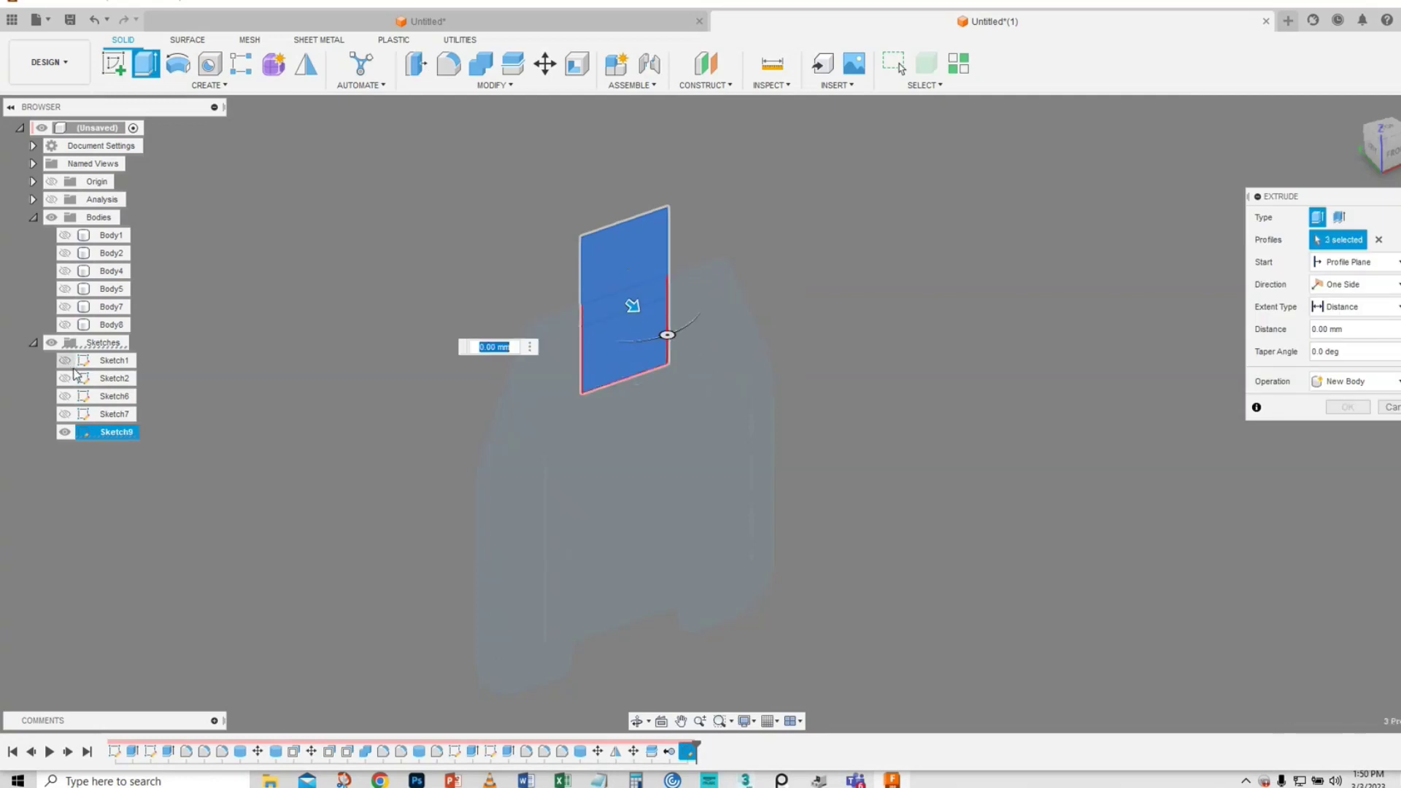
{"action": "left_click", "coordinate": [66, 254]}
{"action": "left_click", "coordinate": [66, 253]}
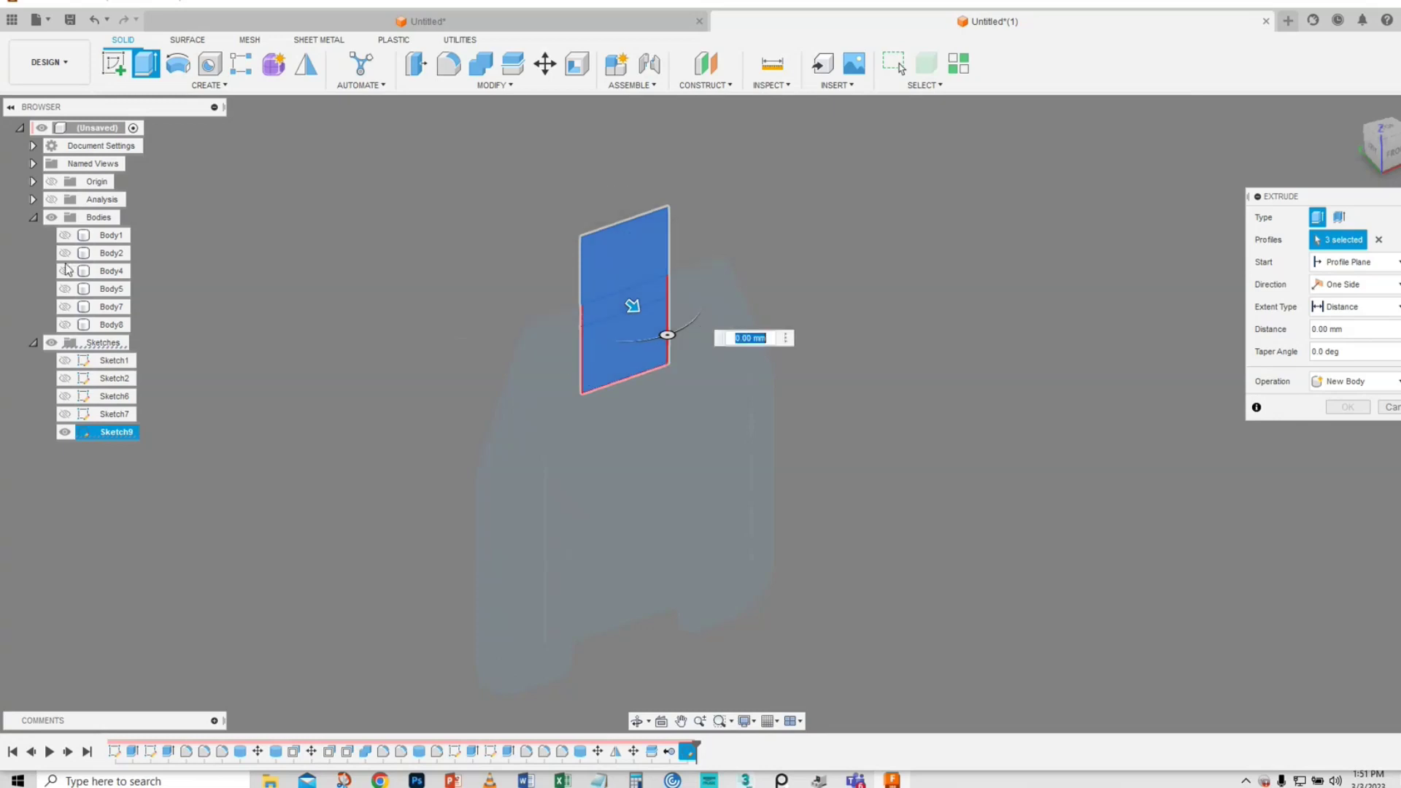
{"action": "left_click", "coordinate": [65, 235]}
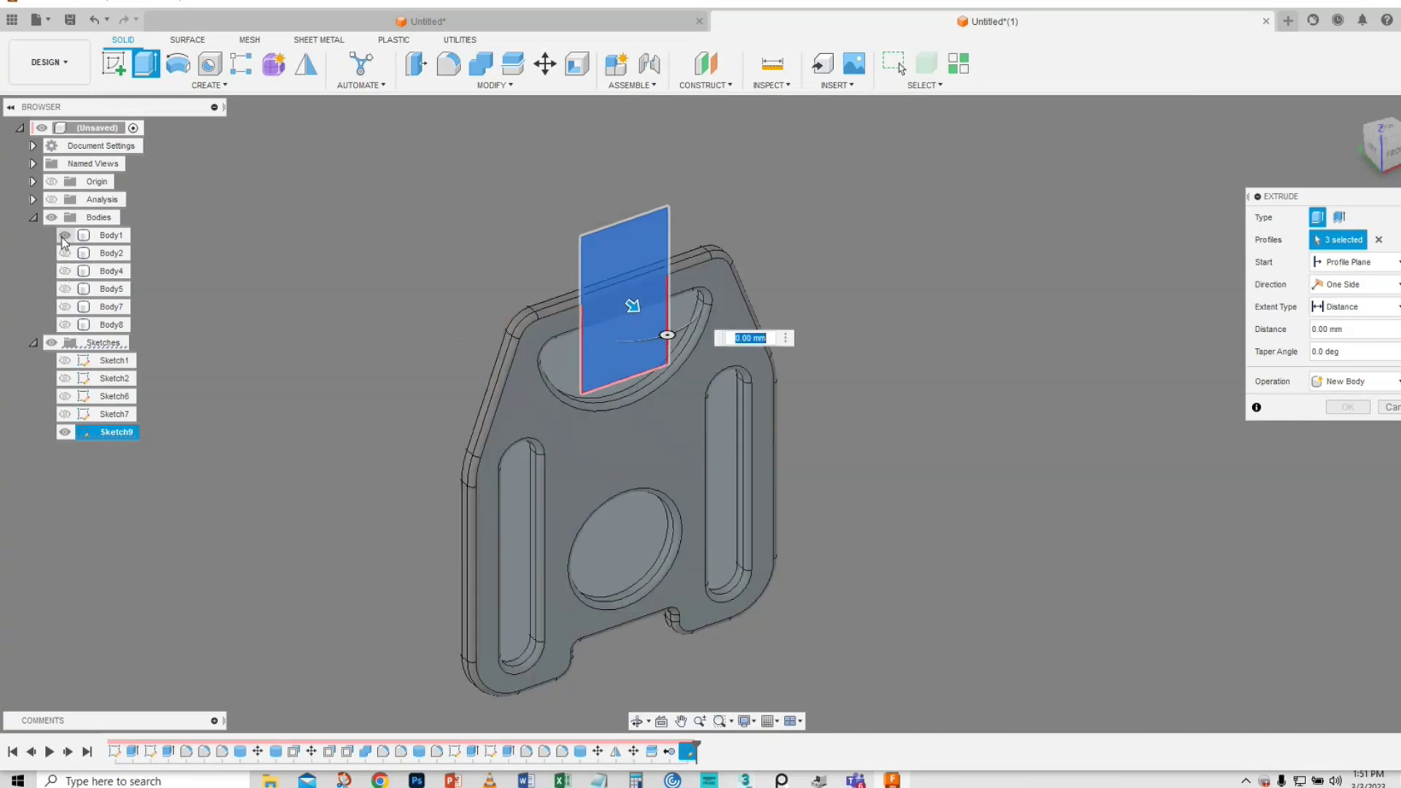
{"action": "left_click_drag", "start_coordinate": [632, 305], "coordinate": [562, 251]}
{"action": "middle_click_drag", "start_coordinate": [724, 375], "coordinate": [847, 397], "text": "shift"}
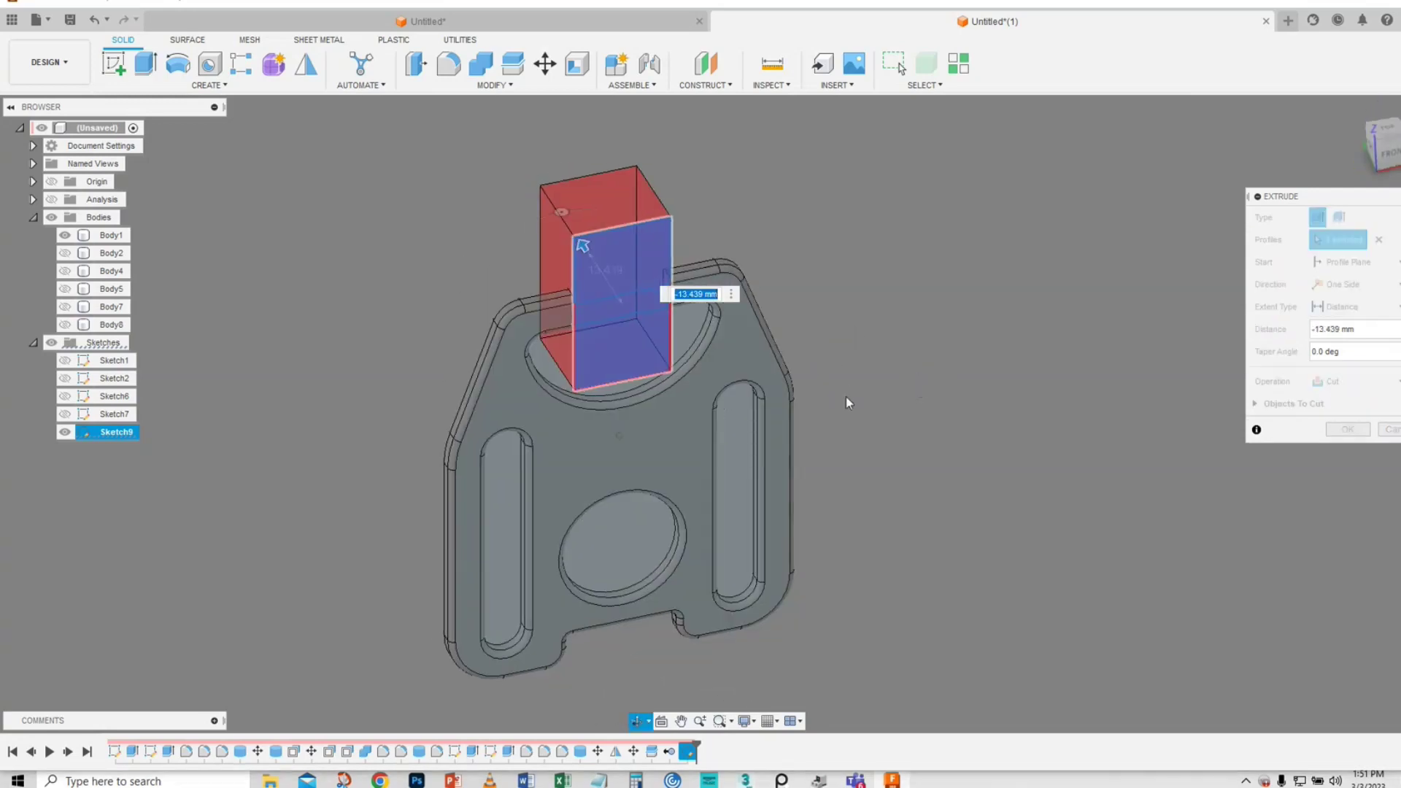
{"action": "left_click", "coordinate": [1348, 429]}
- Fillet the two end faces at the gap in the bracket's upper bar with a 1.001 mm radius
{"action": "middle_click_drag", "start_coordinate": [826, 339], "coordinate": [598, 300], "text": "shift"}
{"action": "scroll", "coordinate": [598, 277], "scroll_direction": "up", "scroll_amount": 3}
{"action": "left_click", "coordinate": [573, 273]}
{"action": "middle_click_drag", "start_coordinate": [620, 360], "coordinate": [708, 371], "text": "shift"}
{"action": "left_click", "coordinate": [669, 343], "text": "ctrl"}
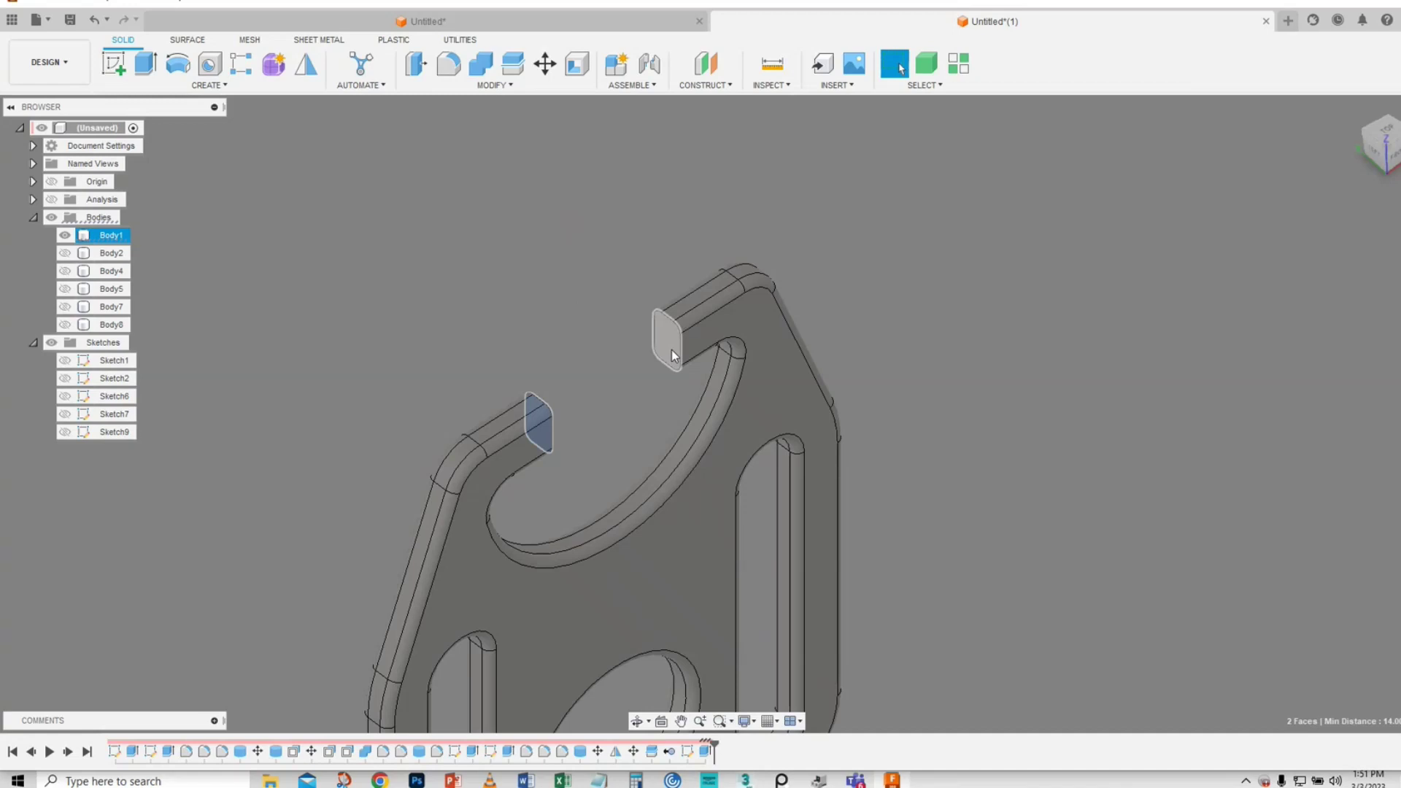
{"action": "left_click", "coordinate": [449, 70]}
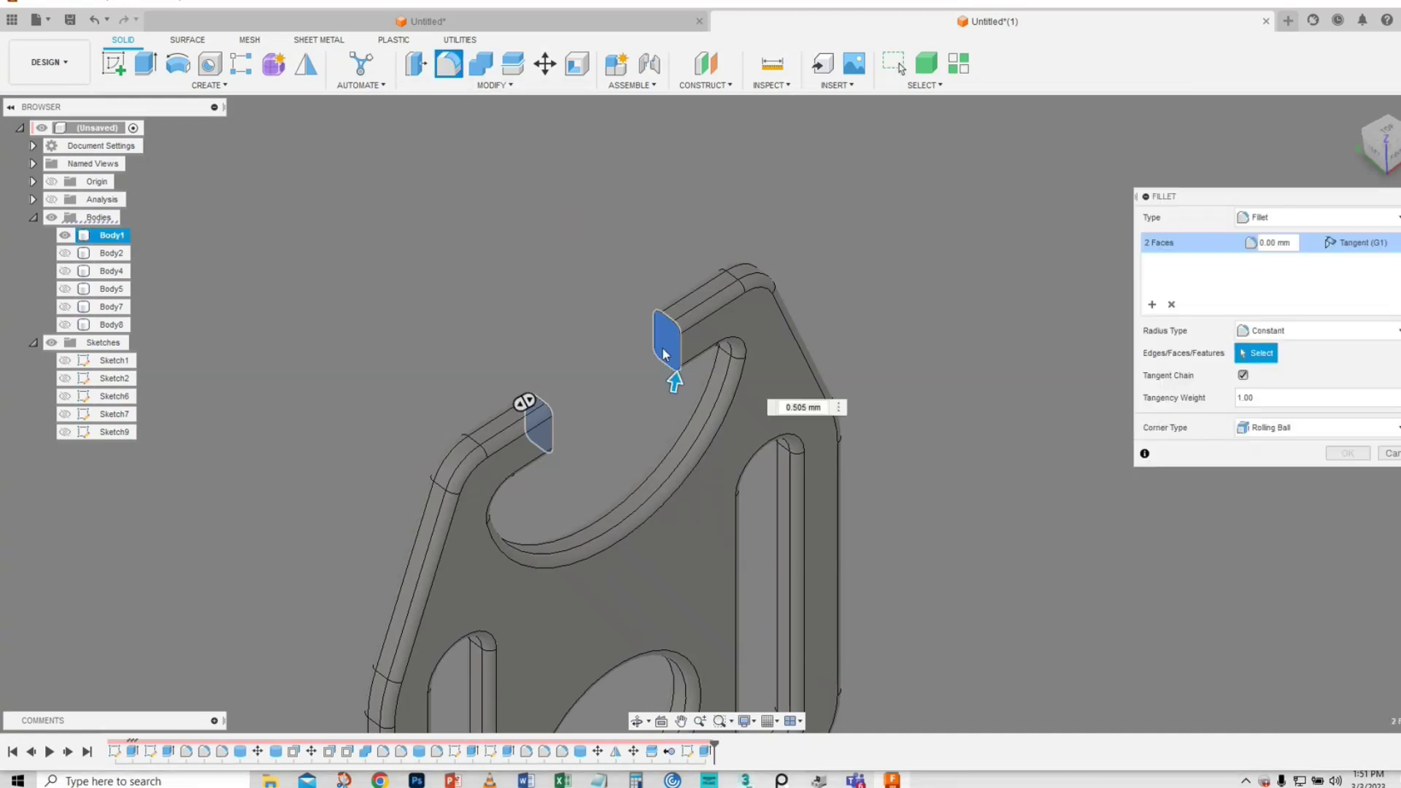
{"action": "left_click_drag", "start_coordinate": [675, 378], "coordinate": [675, 377]}
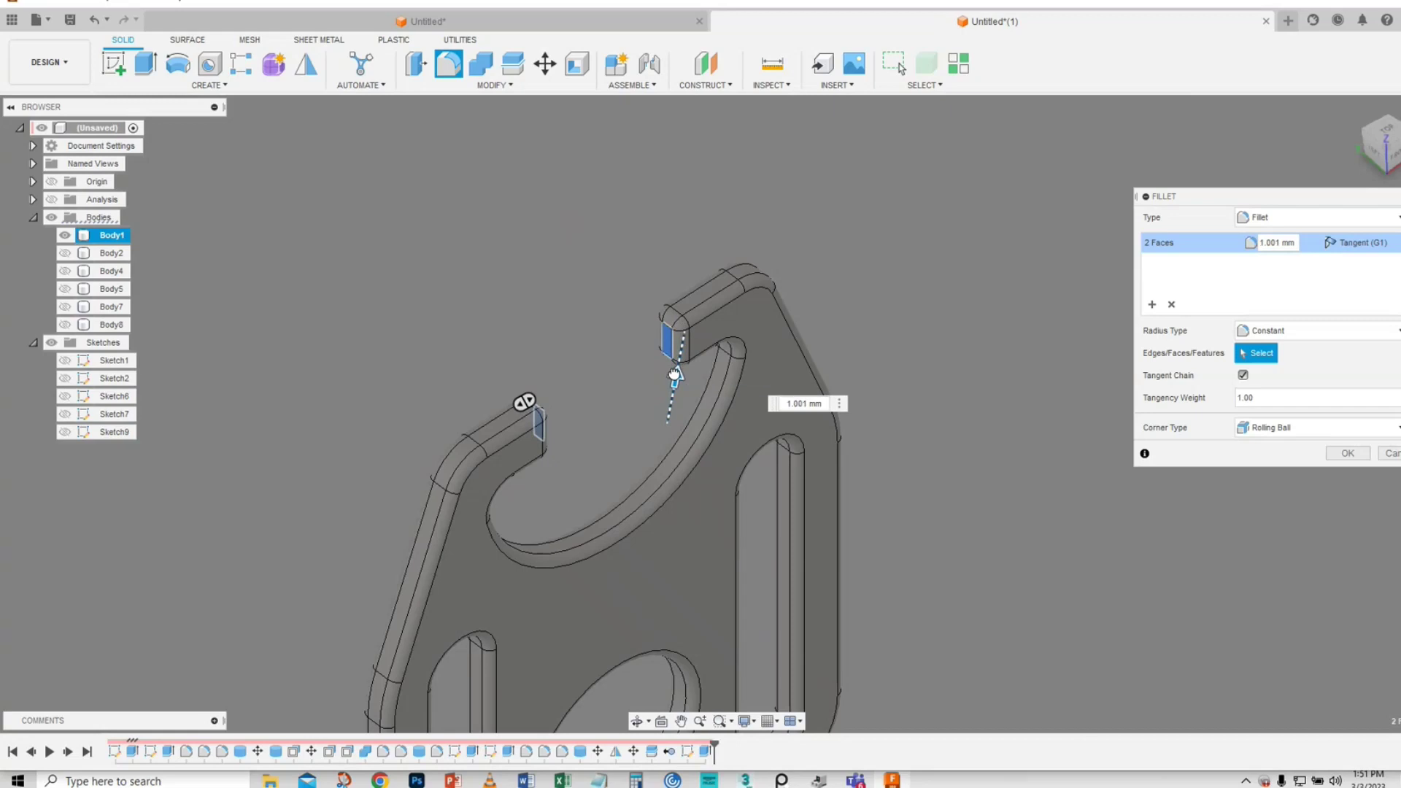
{"action": "left_click", "coordinate": [1347, 454]}
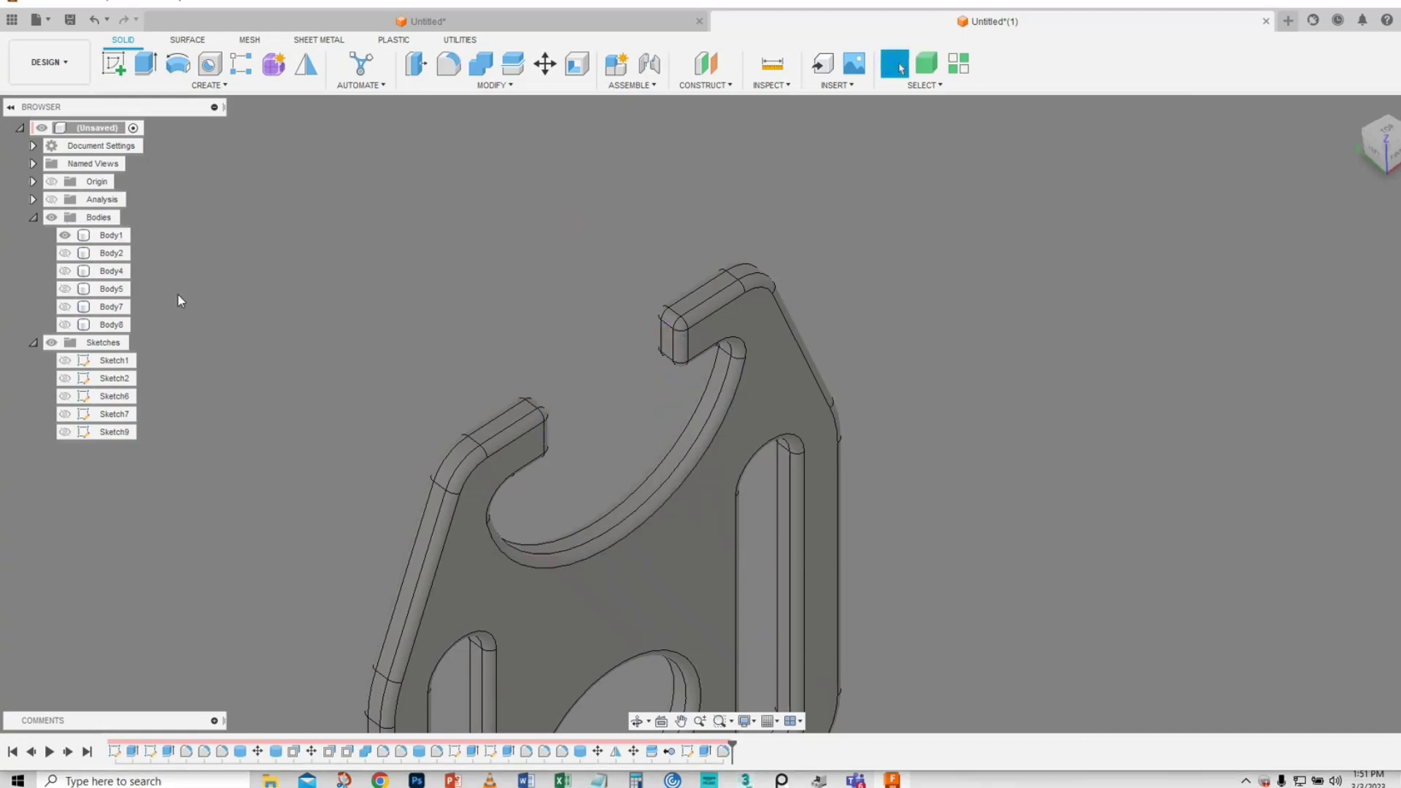
- Show the disc, pin, hinge and both boss bodies again alongside the slotted bracket
{"action": "left_click", "coordinate": [65, 254]}
{"action": "middle_click_drag", "start_coordinate": [190, 410], "coordinate": [489, 384], "text": "shift"}
{"action": "key", "text": "Escape"}
{"action": "left_click", "coordinate": [65, 271]}
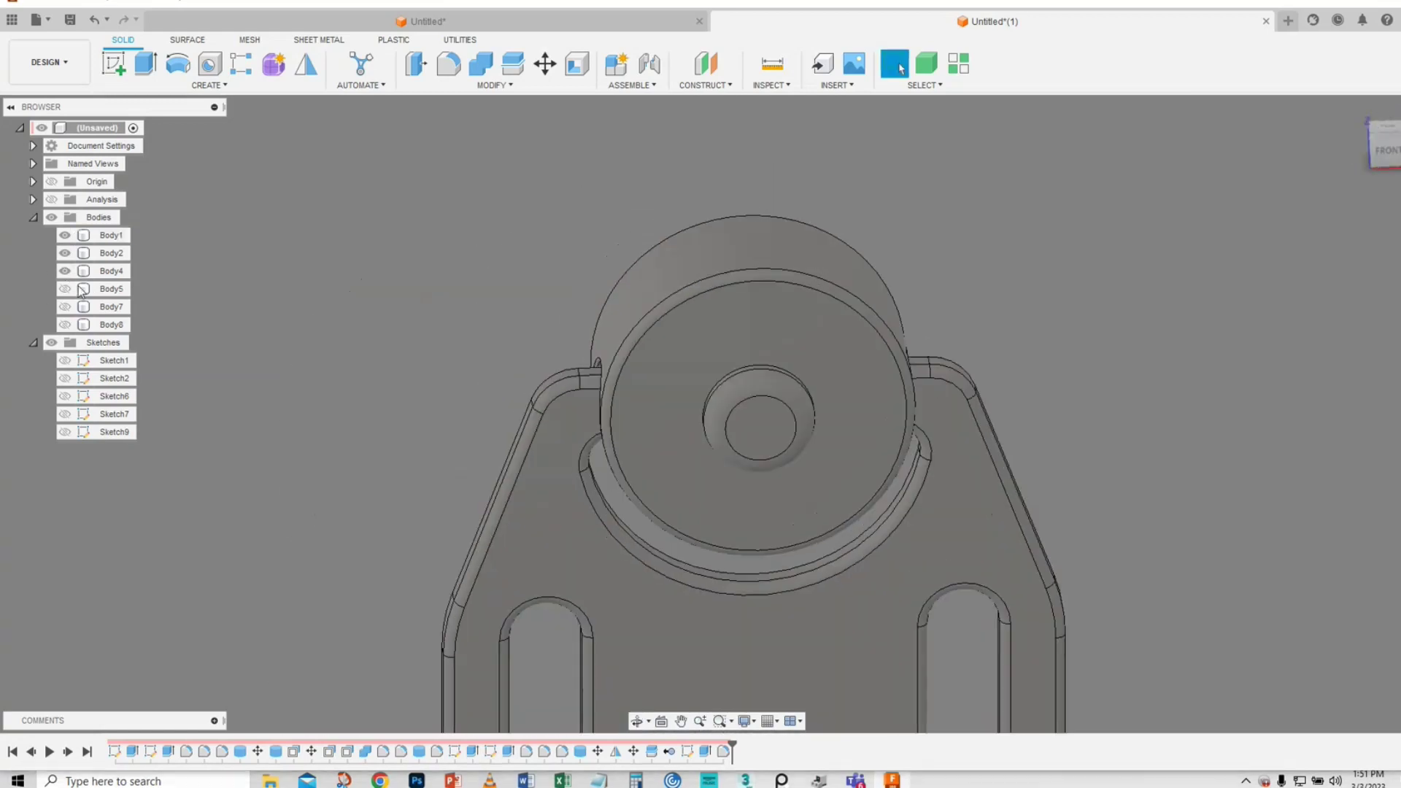
{"action": "left_click", "coordinate": [65, 289]}
{"action": "left_click", "coordinate": [65, 307]}
{"action": "left_click", "coordinate": [65, 324]}
{"action": "scroll", "coordinate": [488, 348], "scroll_direction": "down", "scroll_amount": 5}
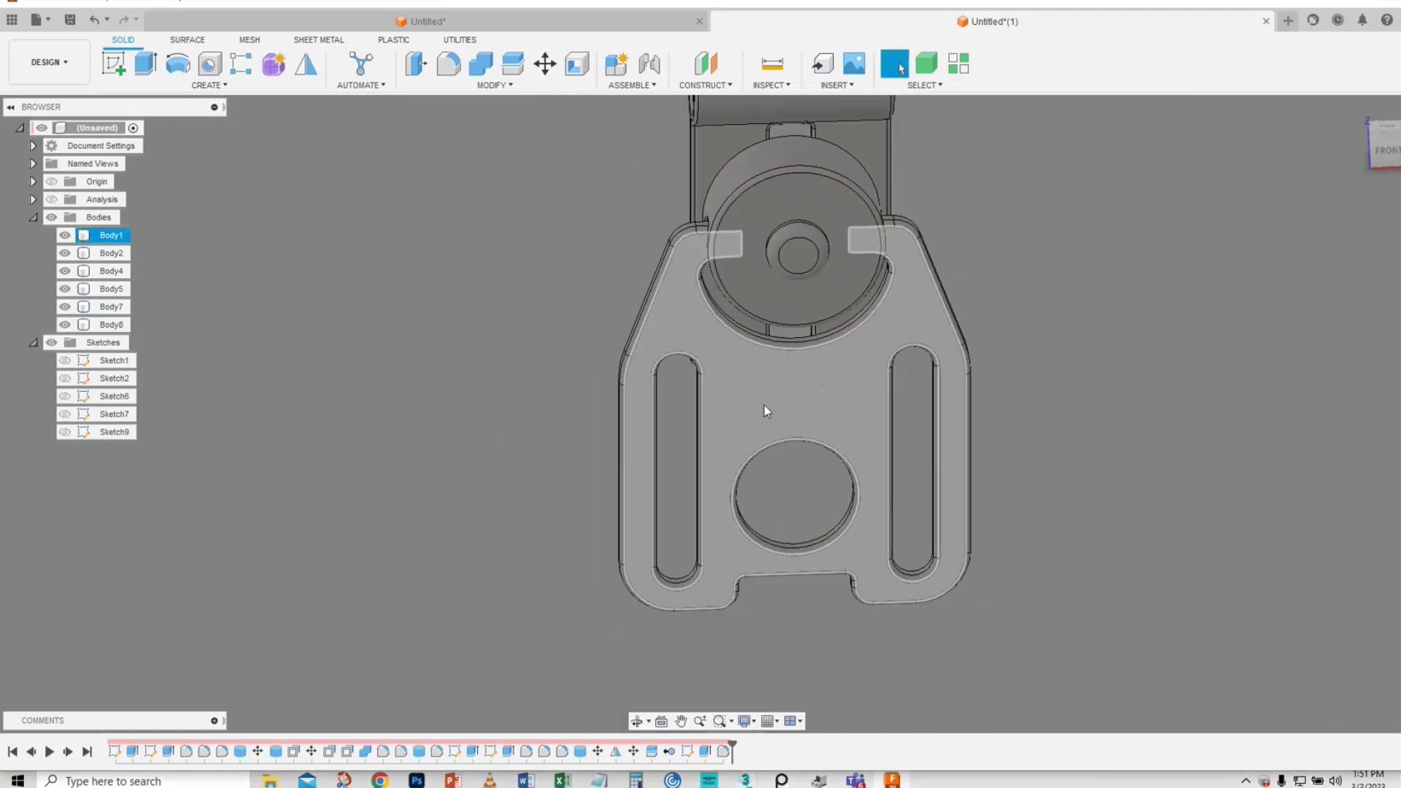
- Rename the slotted bracket body as Toggle
{"action": "left_click", "coordinate": [899, 417]}
{"action": "double_click", "coordinate": [112, 235]}
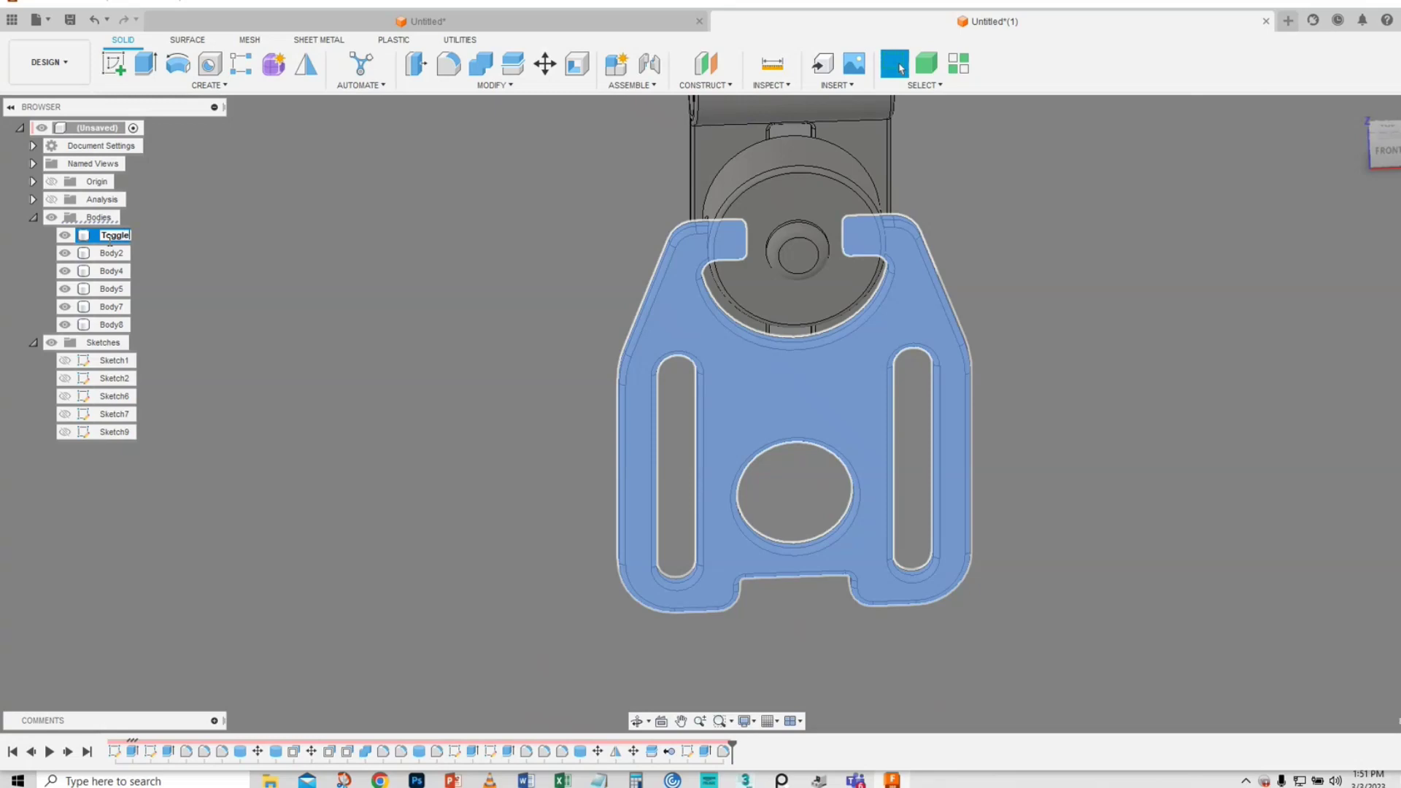
{"action": "type", "text": "Toggle"}
{"action": "key", "text": "Return"}
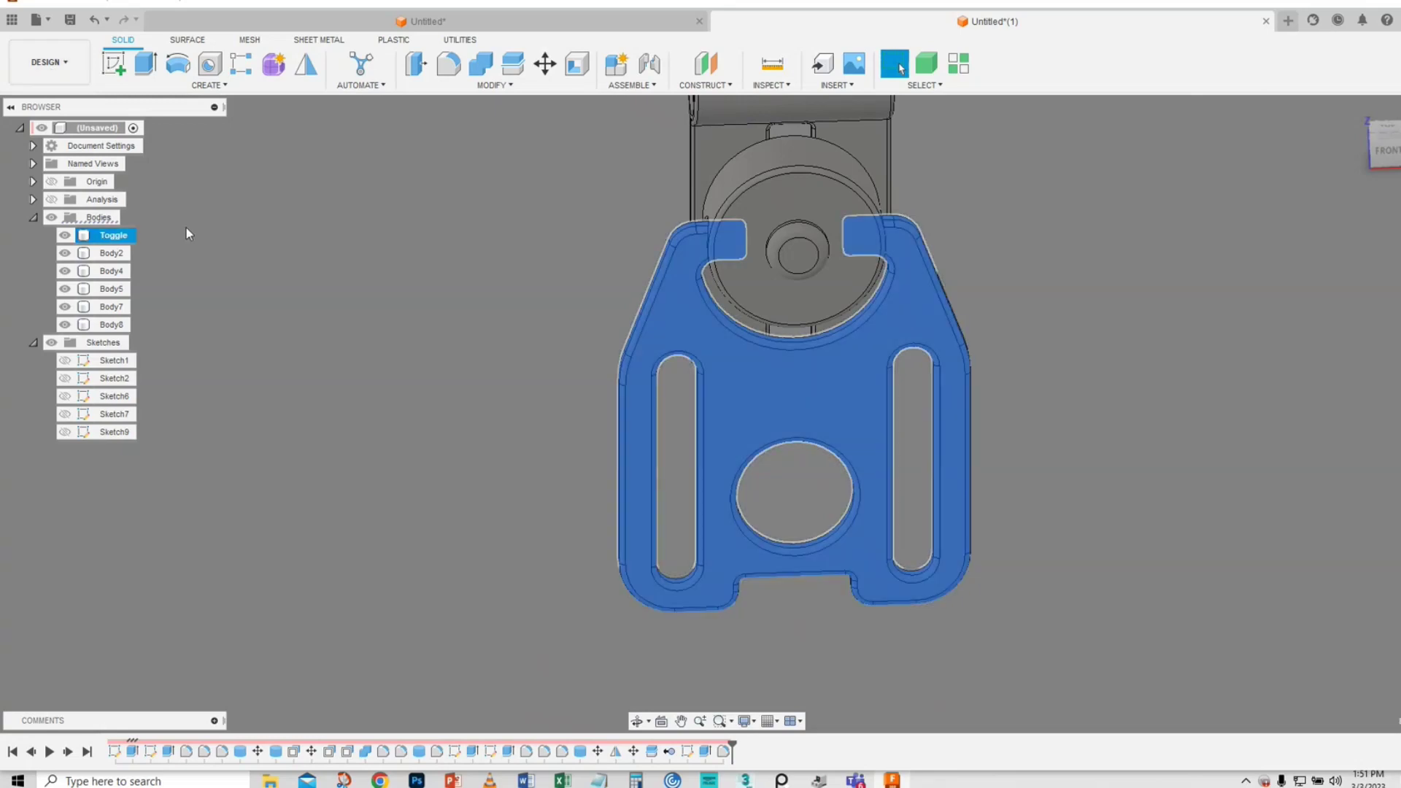
- Rename the hinge knuckle and plate body as Back Brace Slider
{"action": "middle_click_drag", "start_coordinate": [542, 274], "coordinate": [479, 401]}
{"action": "left_click", "coordinate": [776, 213]}
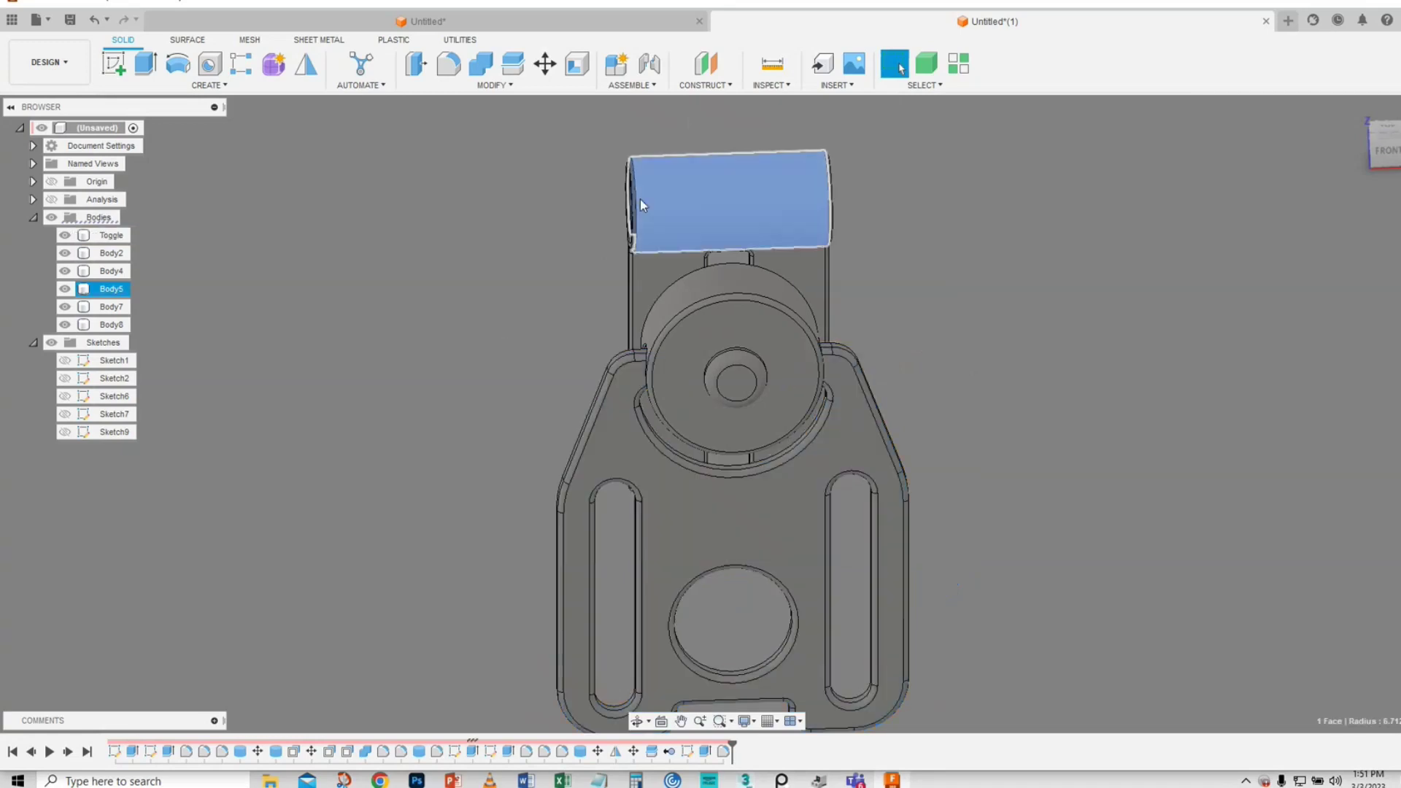
{"action": "left_click", "coordinate": [111, 291]}
{"action": "double_click", "coordinate": [112, 292]}
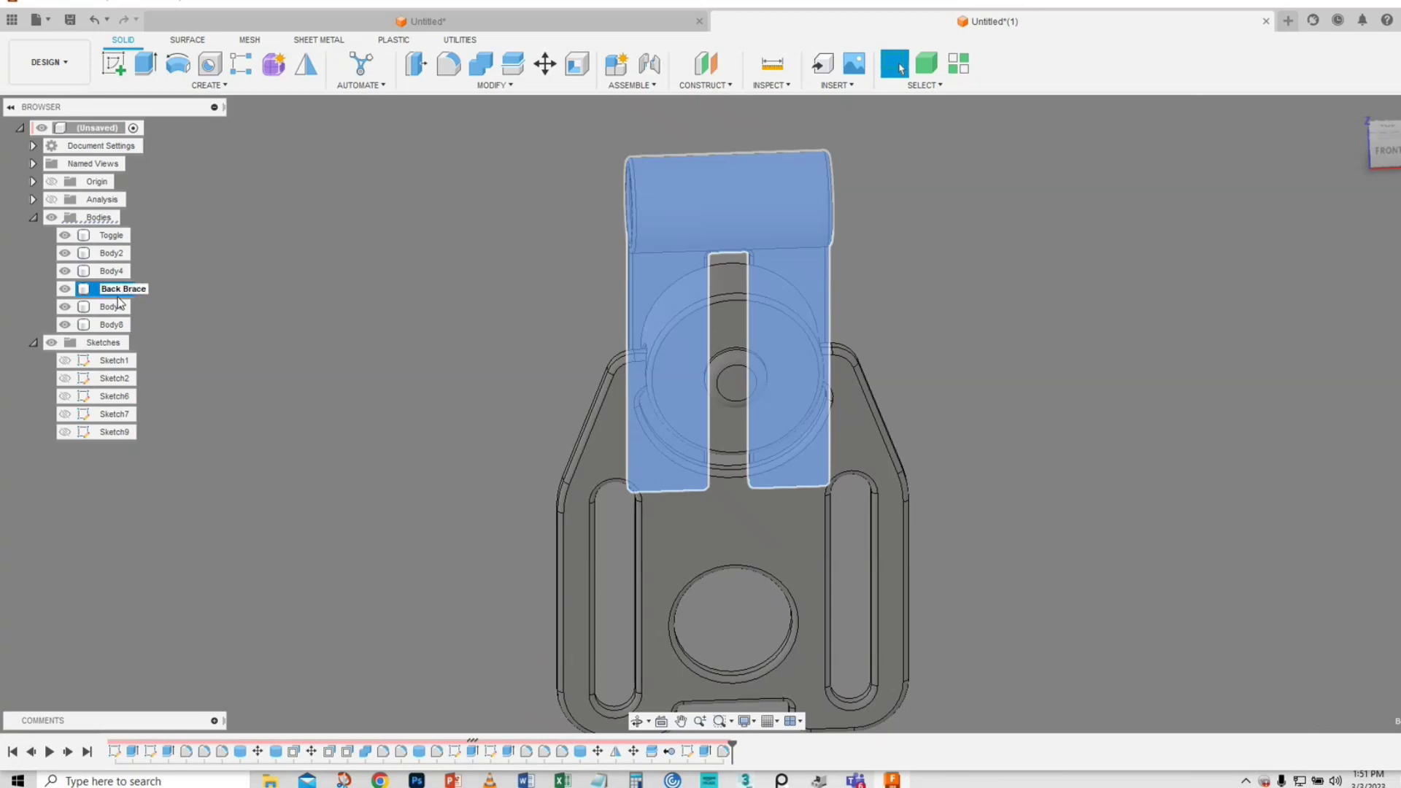
{"action": "key", "text": "Return"}
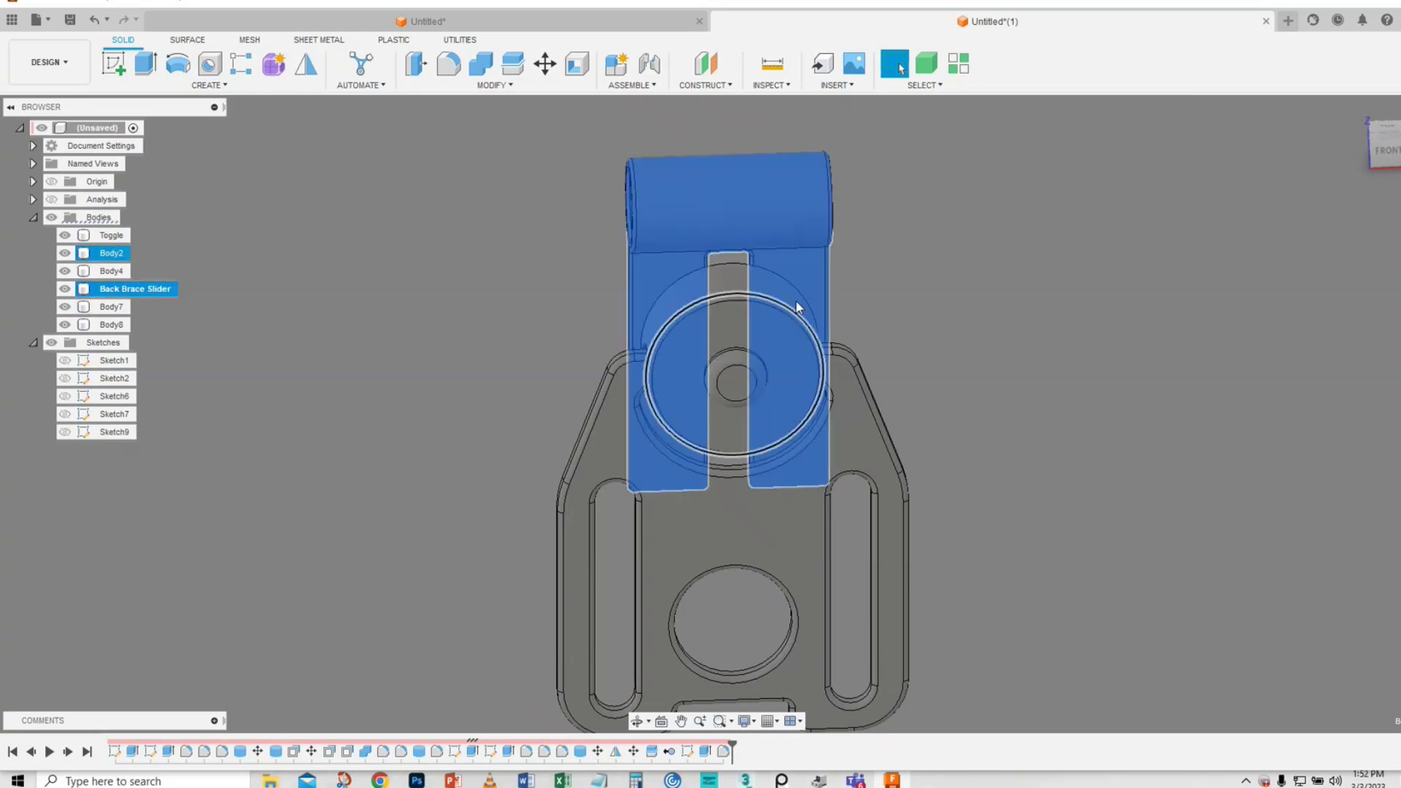
- Rename the disc body as Rotation Pin
{"action": "middle_click_drag", "start_coordinate": [1088, 378], "coordinate": [908, 375], "text": "shift"}
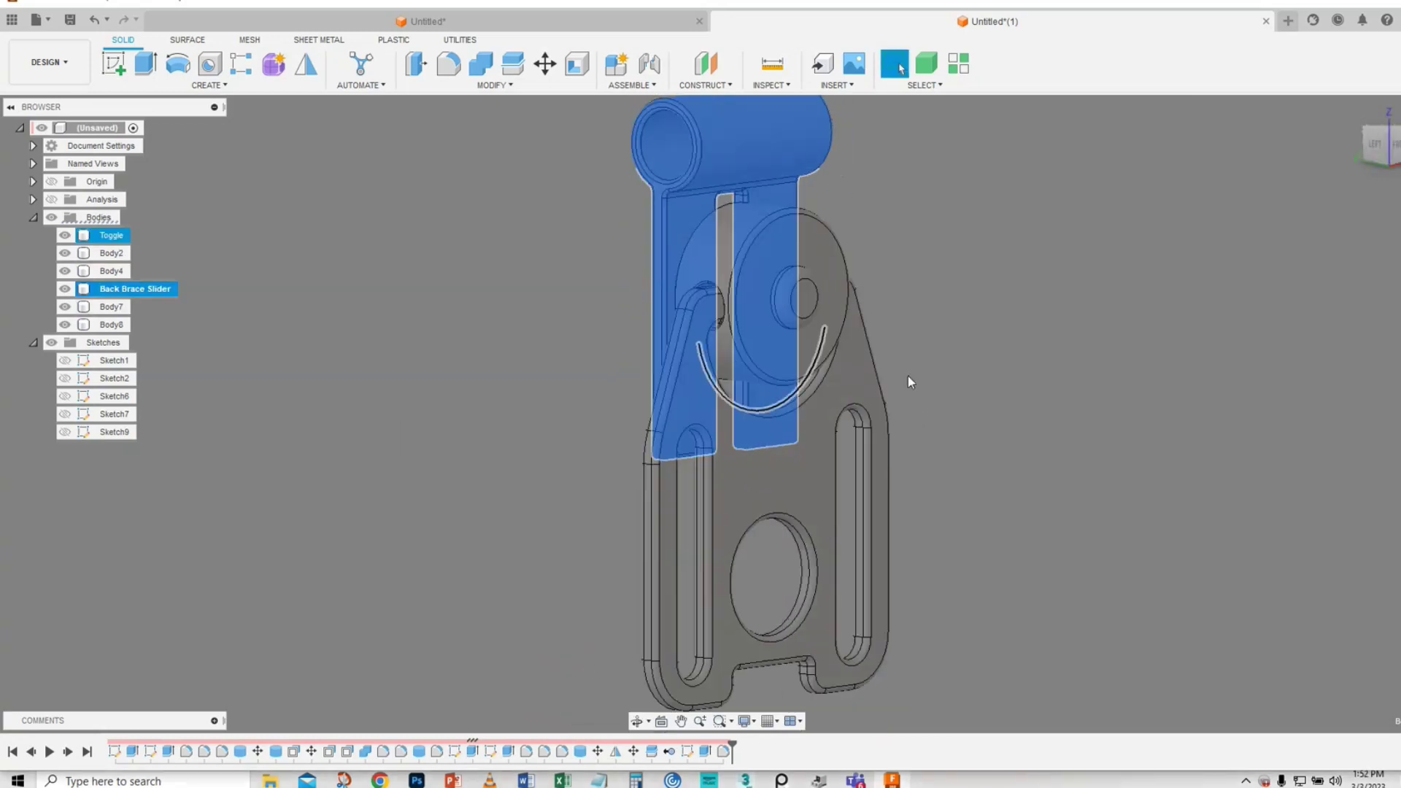
{"action": "left_click", "coordinate": [764, 304]}
{"action": "double_click", "coordinate": [127, 253]}
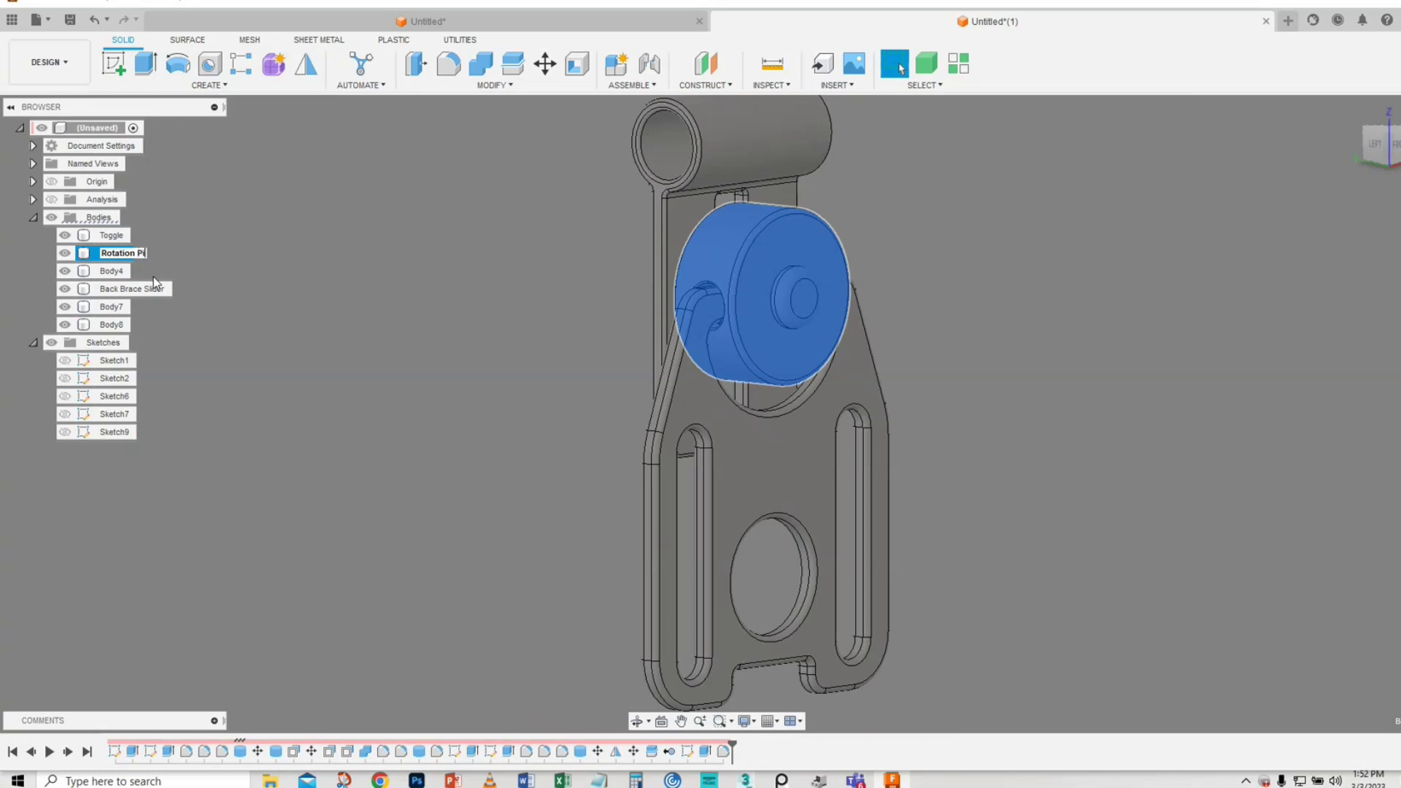
{"action": "type", "text": "n"}
{"action": "key", "text": "Return"}
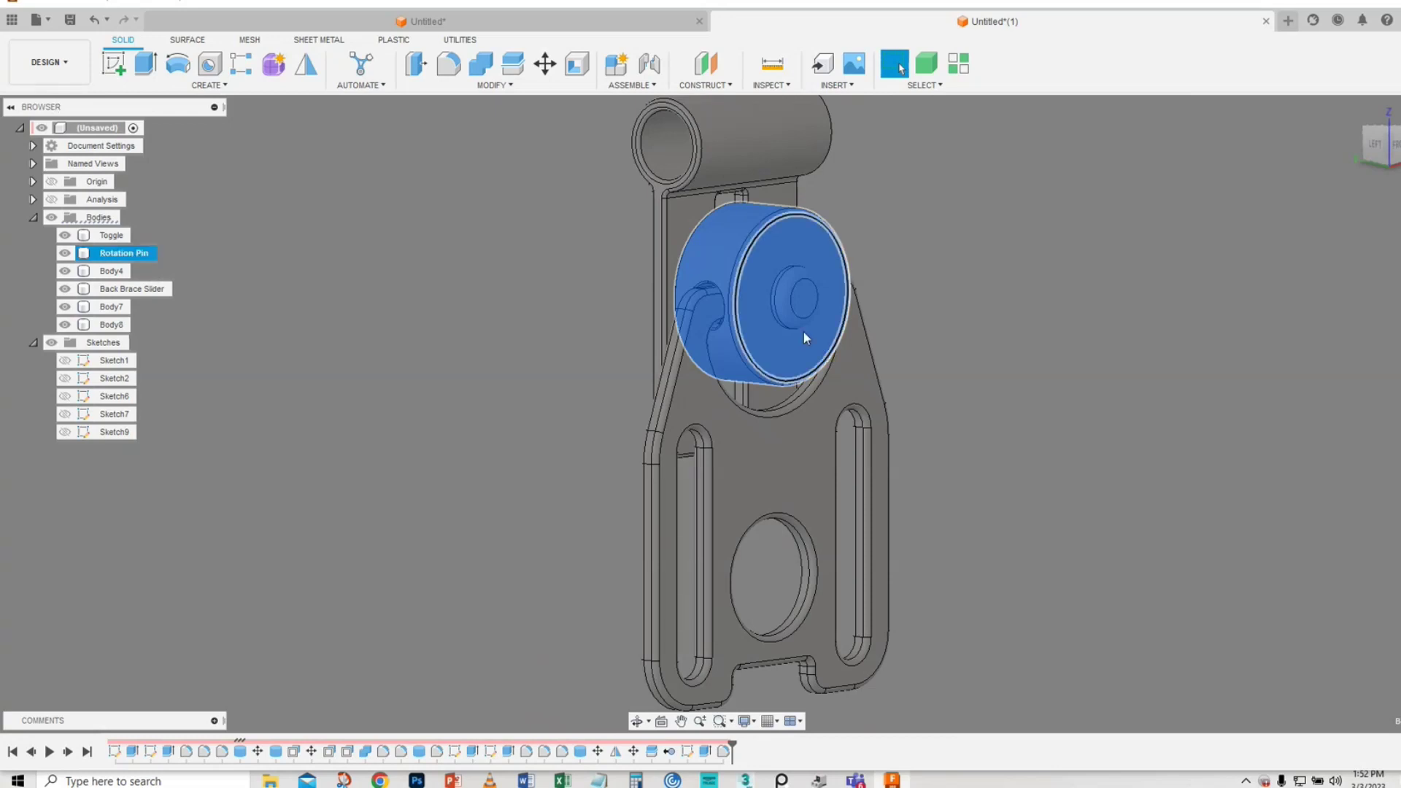
- Hide the Toggle, Rotation Pin and Back Brace Slider bodies, leaving only the joining pin and its bosses shown
{"action": "left_click", "coordinate": [65, 235]}
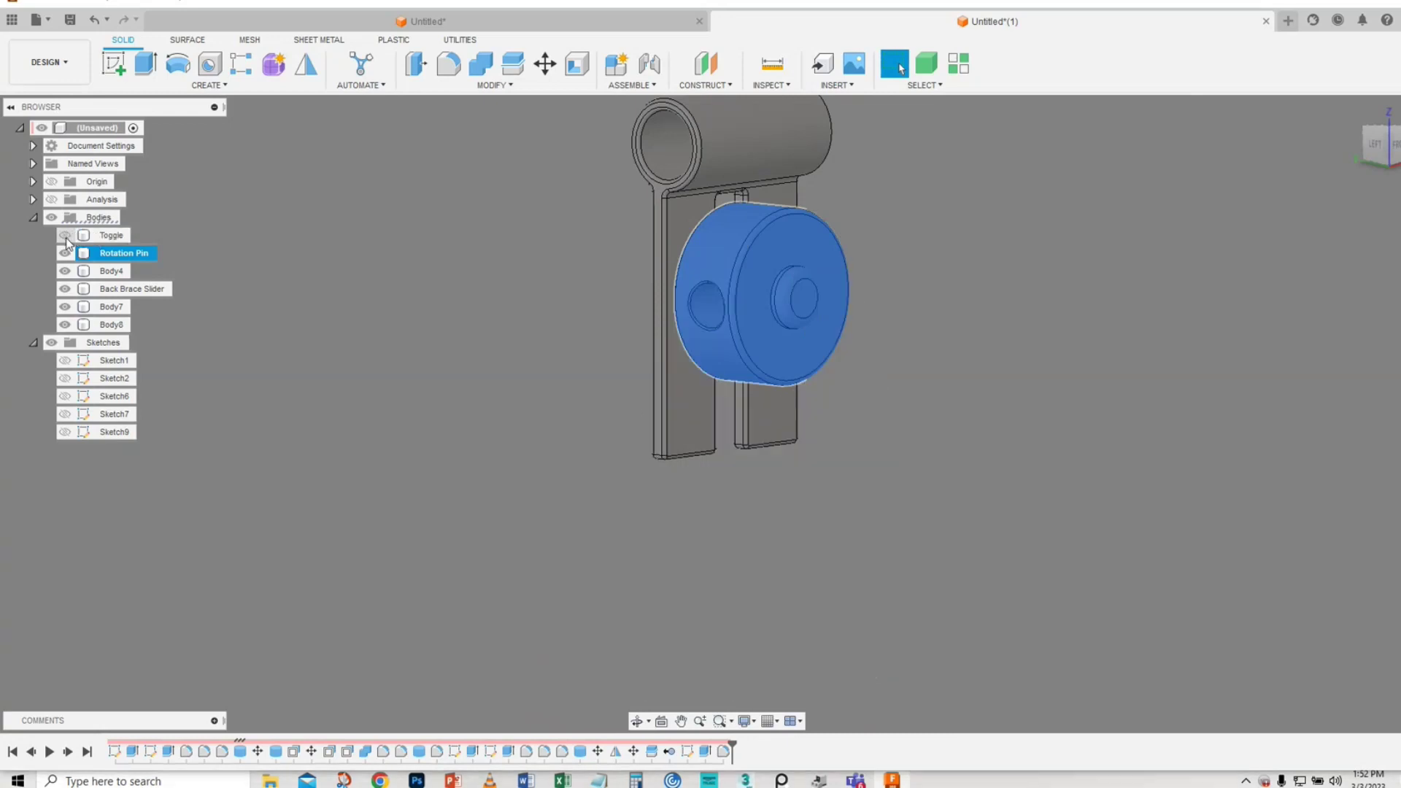
{"action": "left_click", "coordinate": [65, 254]}
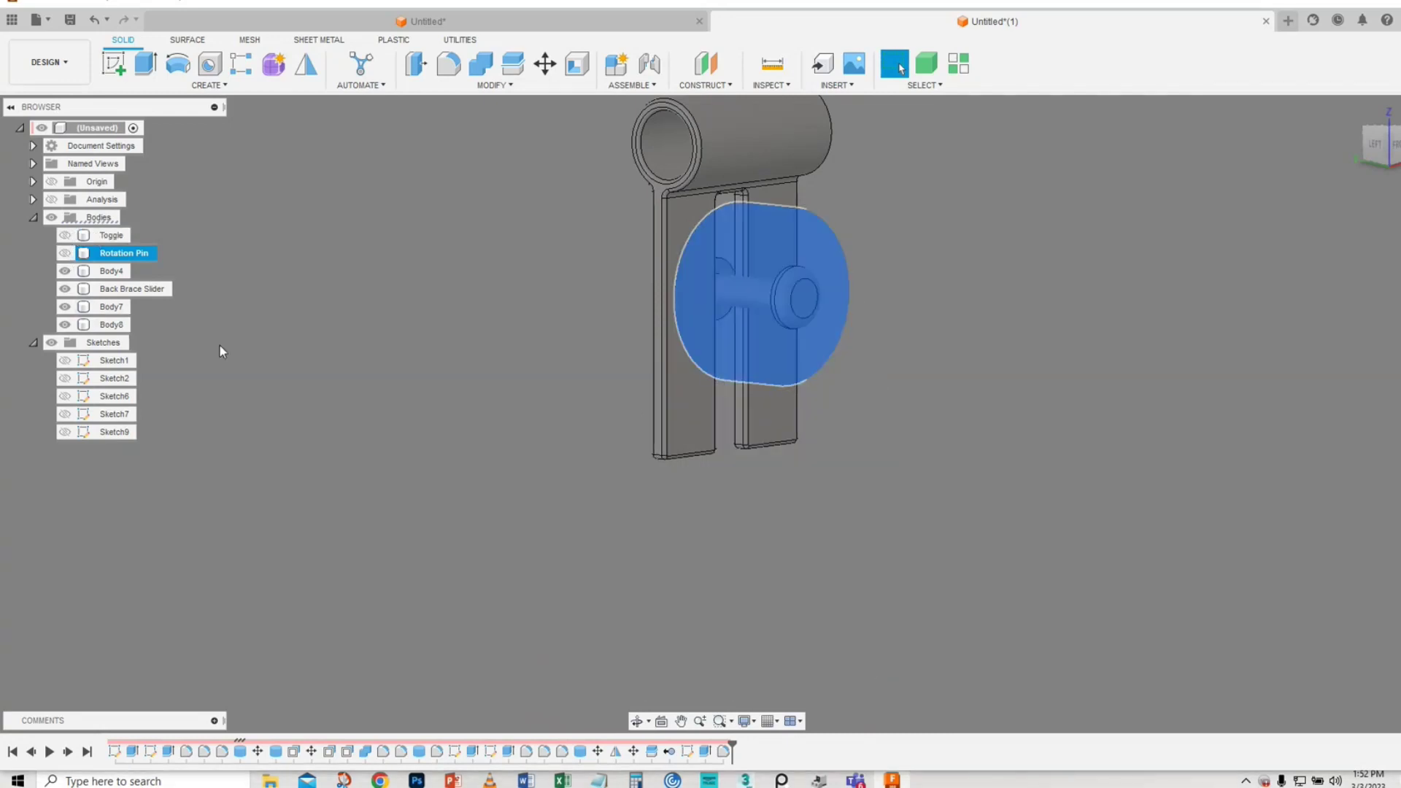
{"action": "left_click", "coordinate": [65, 289]}
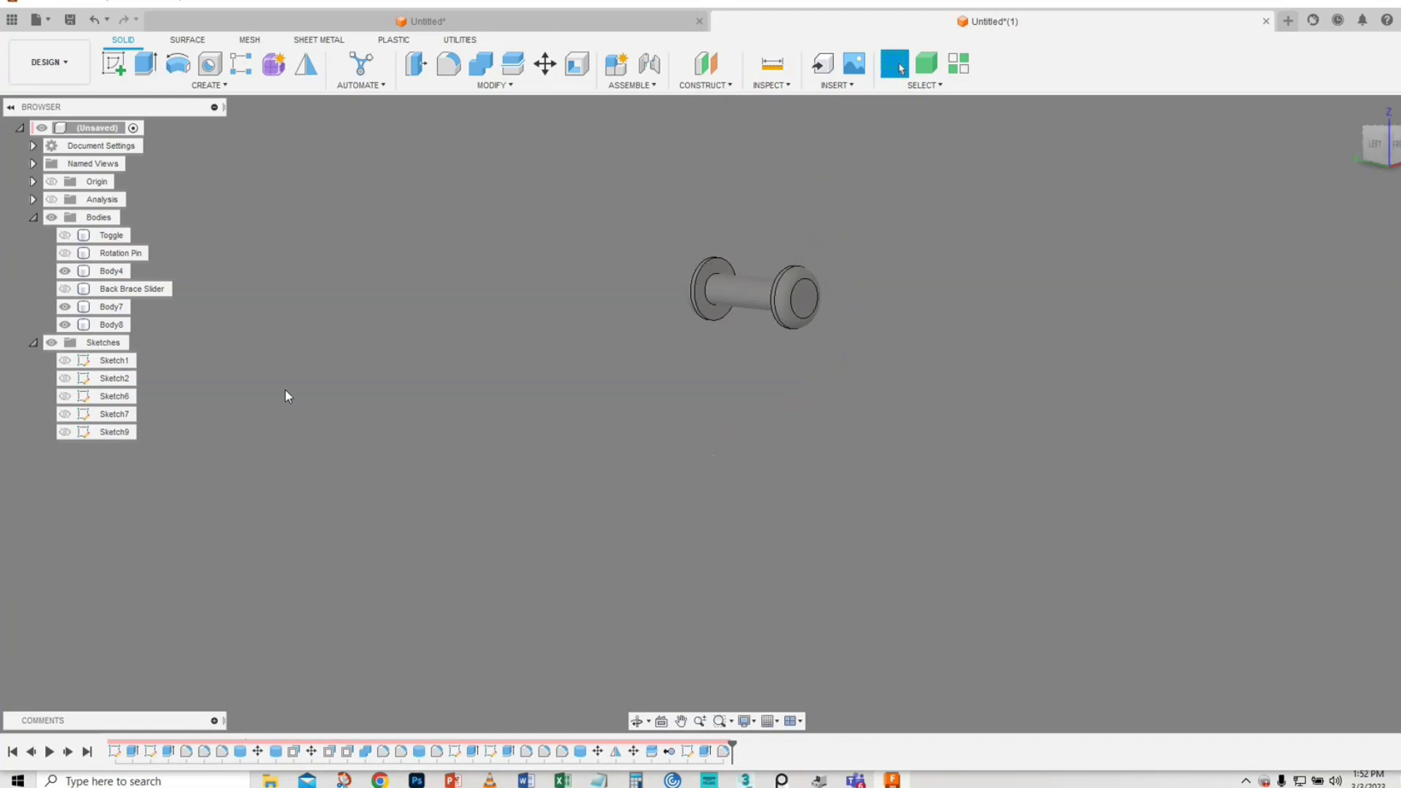
{"action": "middle_click_drag", "start_coordinate": [754, 360], "coordinate": [769, 331], "text": "shift"}
{"action": "left_click", "coordinate": [771, 265]}
{"action": "left_click", "coordinate": [765, 233]}
{"action": "scroll", "coordinate": [765, 225], "scroll_direction": "up", "scroll_amount": 3}
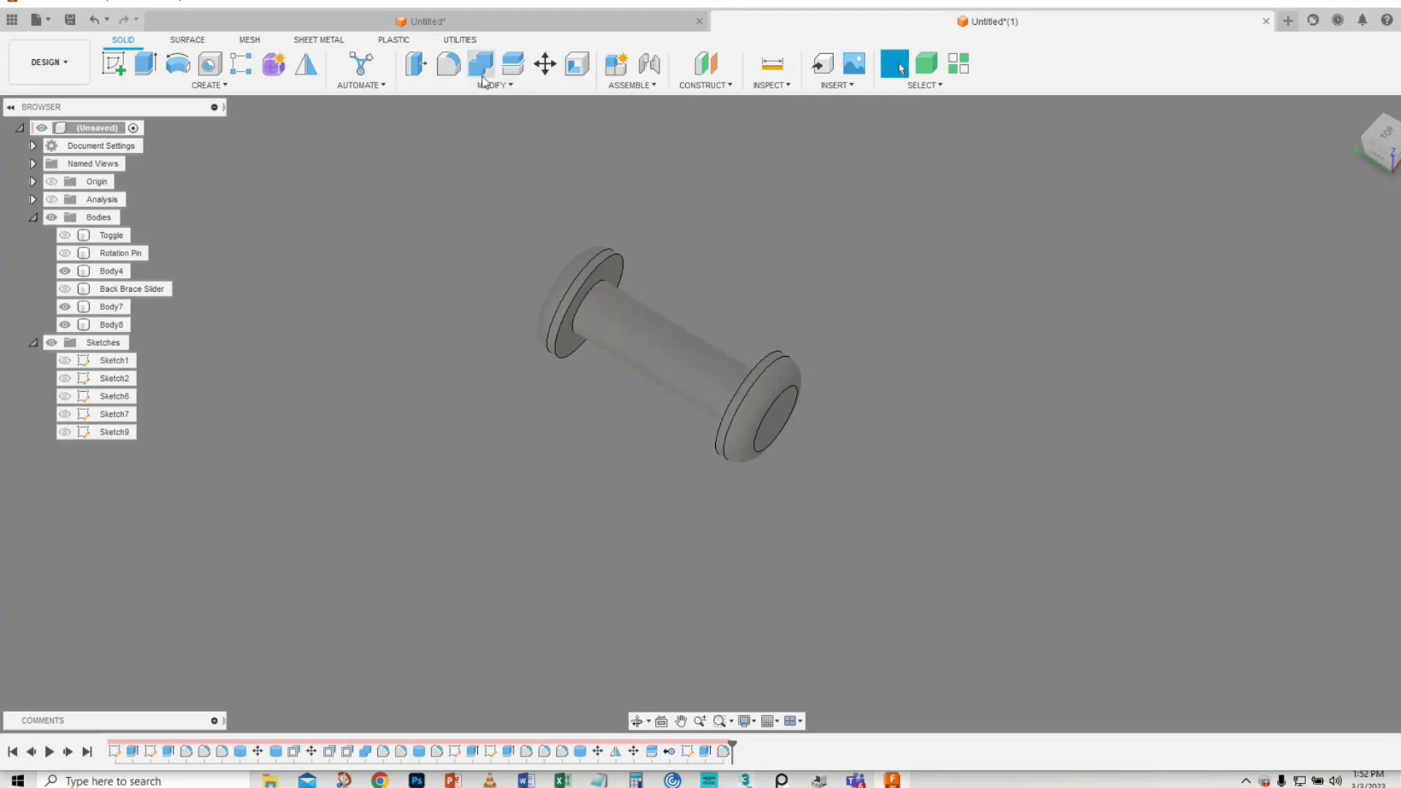
{"action": "left_click", "coordinate": [450, 67]}
{"action": "left_click", "coordinate": [665, 339]}
{"action": "left_click", "coordinate": [761, 344]}
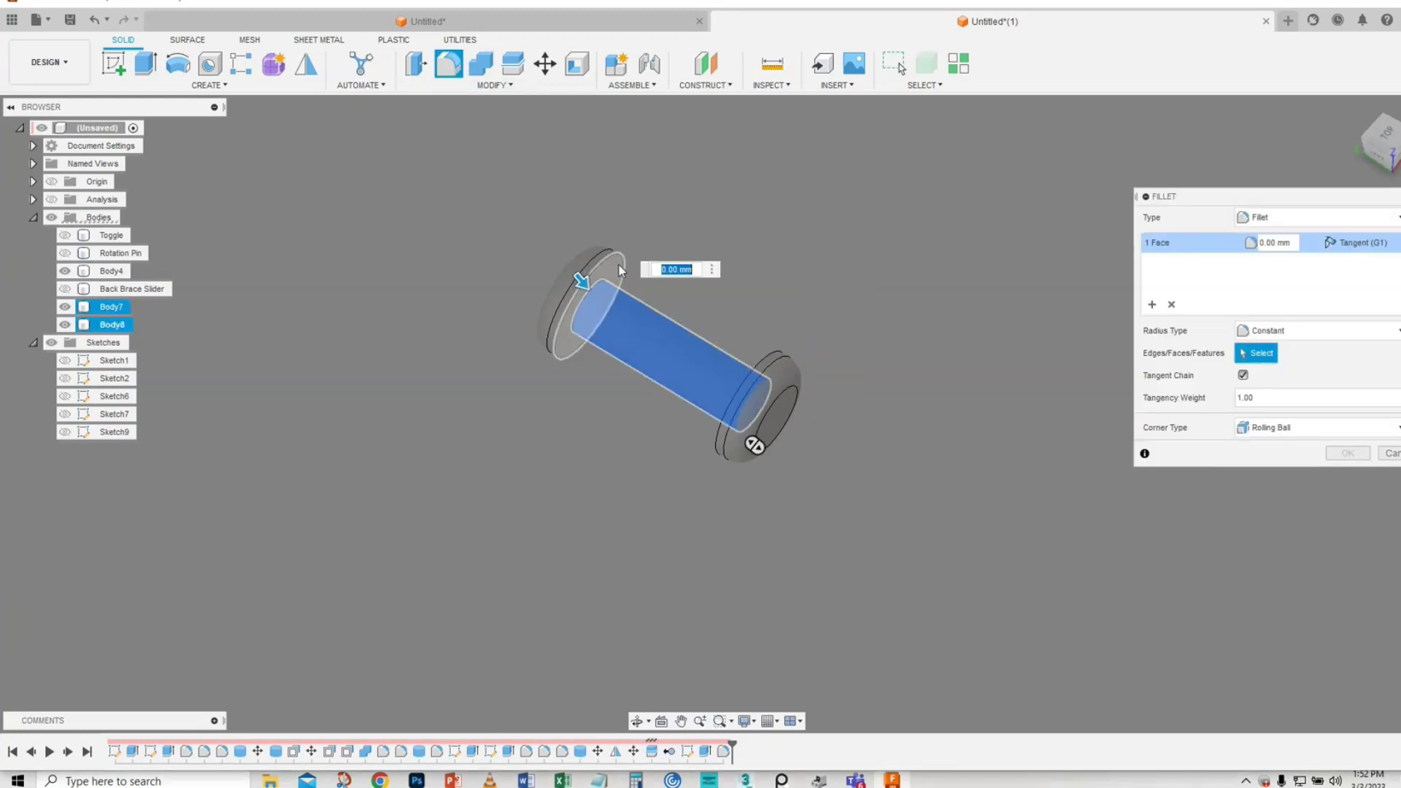
{"action": "left_click", "coordinate": [1285, 218]}
{"action": "left_click", "coordinate": [1271, 254]}
{"action": "key", "text": "Escape"}
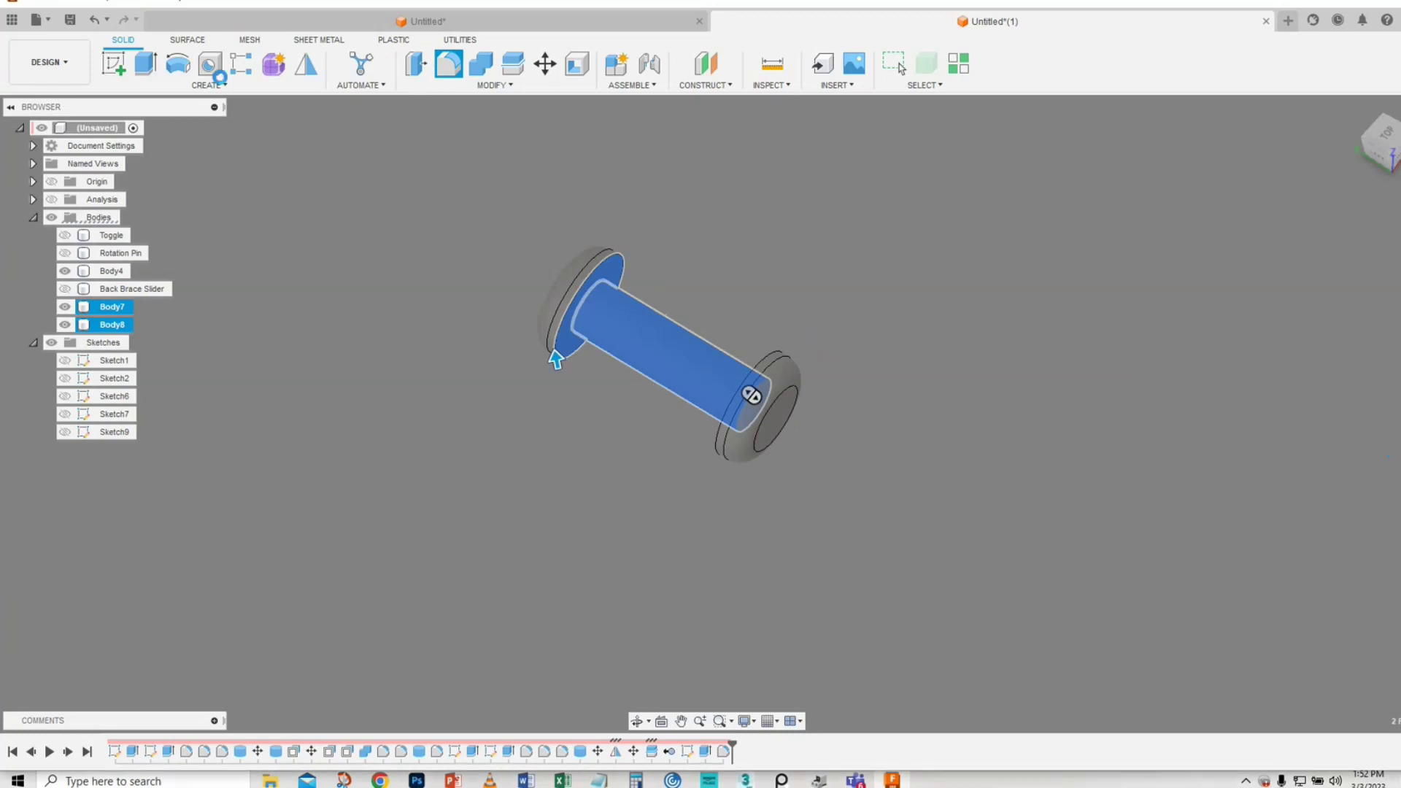
- Combine the cylindrical pin with both end bosses into one body using the Join operation
{"action": "left_click", "coordinate": [481, 65]}
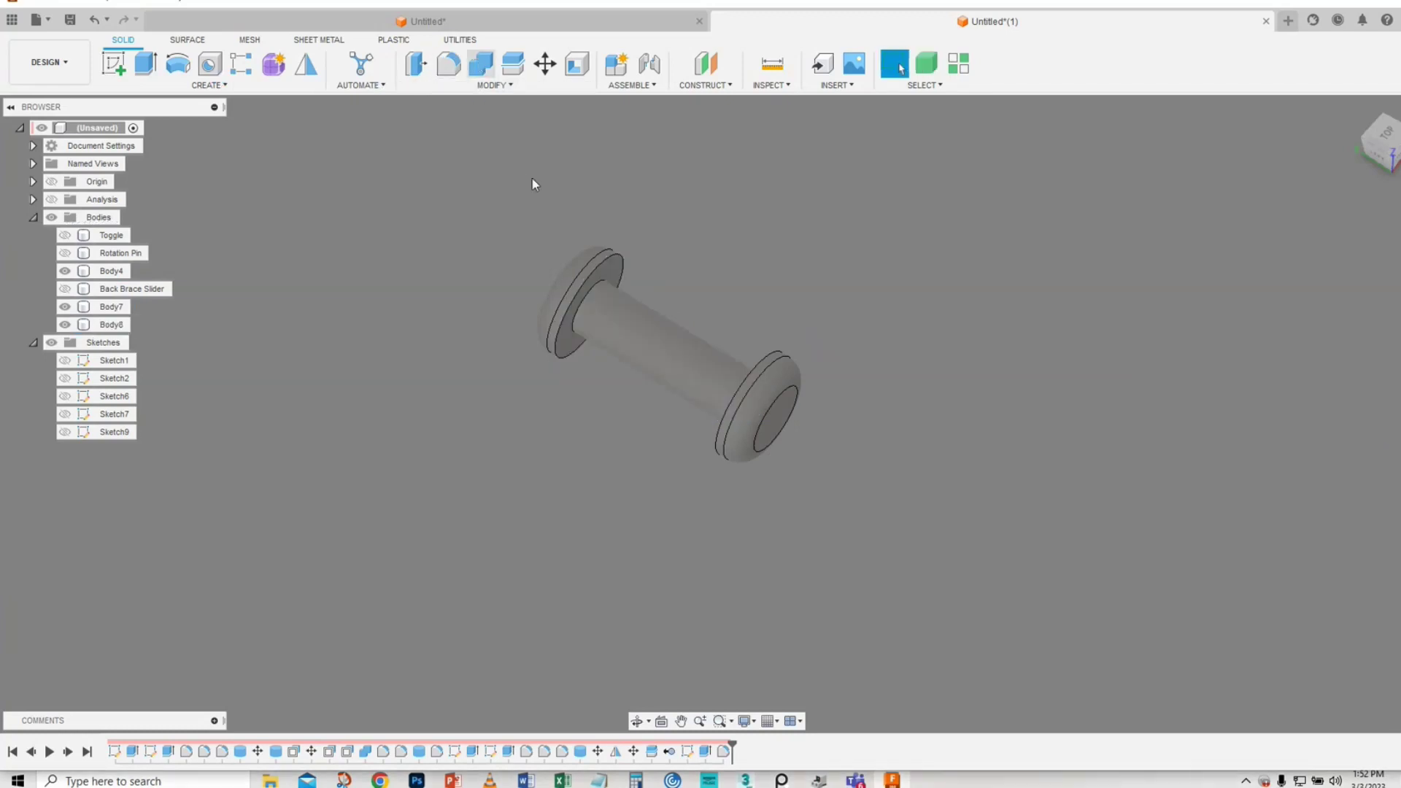
{"action": "left_click", "coordinate": [629, 306]}
{"action": "left_click", "coordinate": [608, 270]}
{"action": "left_click", "coordinate": [791, 375]}
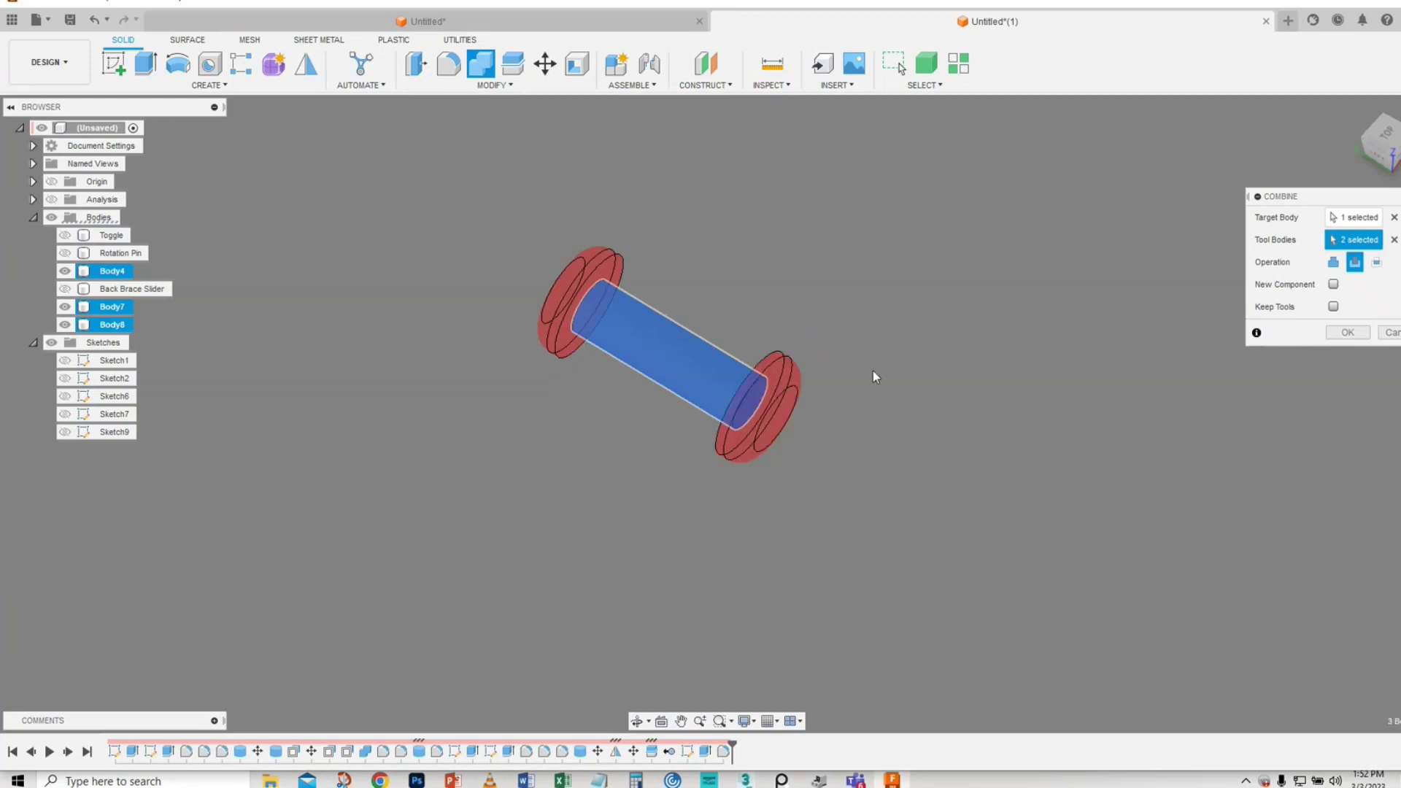
{"action": "left_click", "coordinate": [1334, 262]}
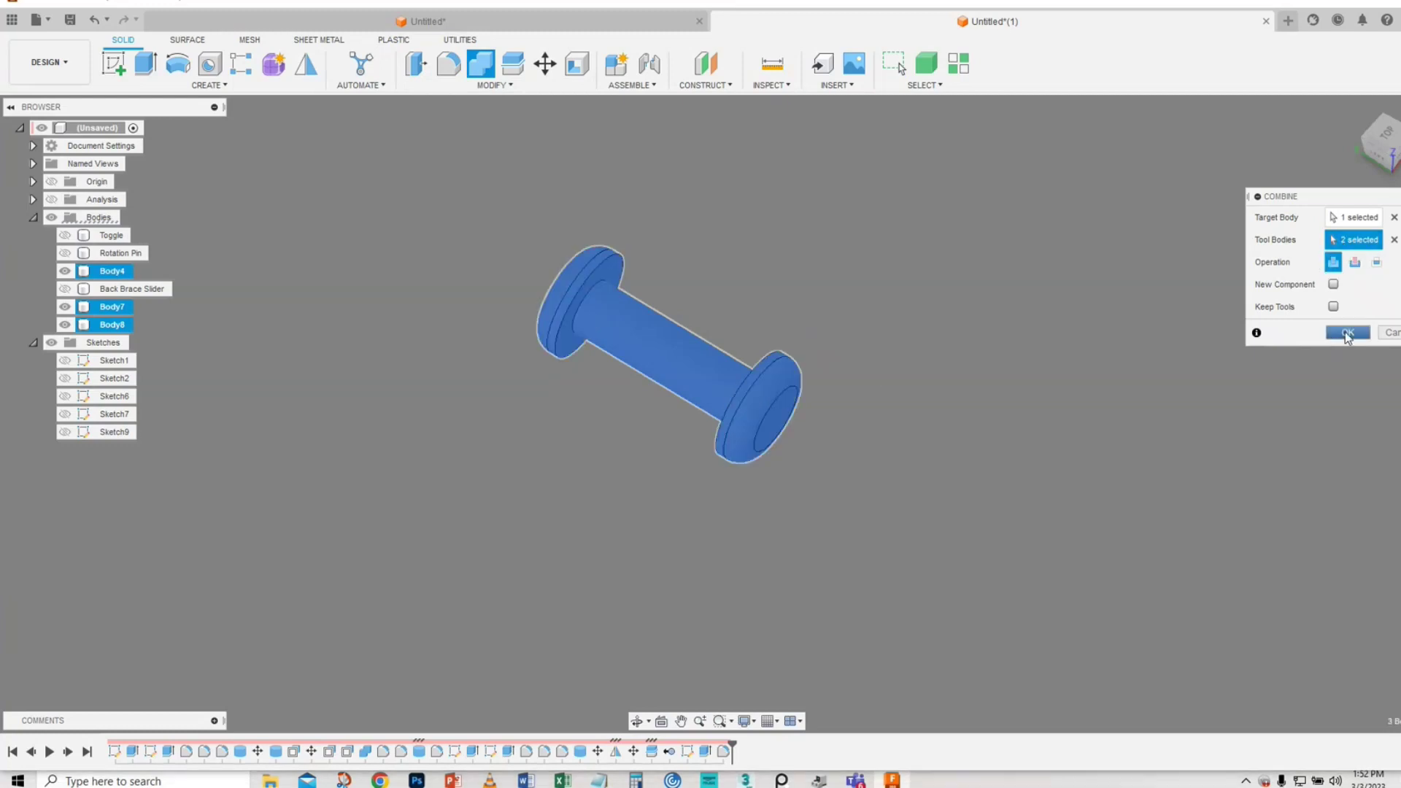
{"action": "left_click", "coordinate": [1348, 332]}
- Fillet four edges of the joined pin, at the shaft junctions and the inner rims of both heads, with a 0.17 mm radius
{"action": "left_click", "coordinate": [454, 68]}
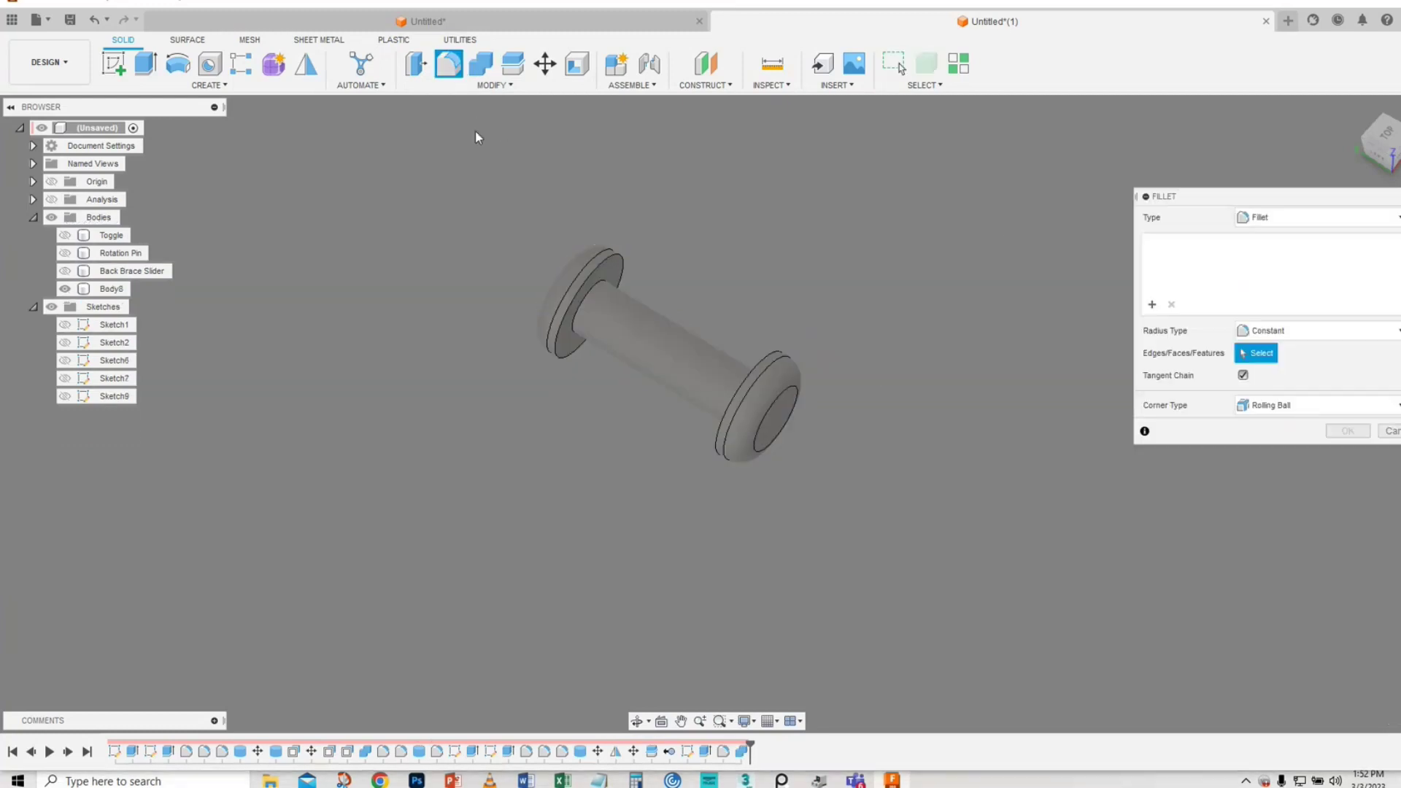
{"action": "left_click", "coordinate": [1389, 429]}
{"action": "left_click", "coordinate": [759, 356]}
{"action": "scroll", "coordinate": [616, 291], "scroll_direction": "up", "scroll_amount": 4}
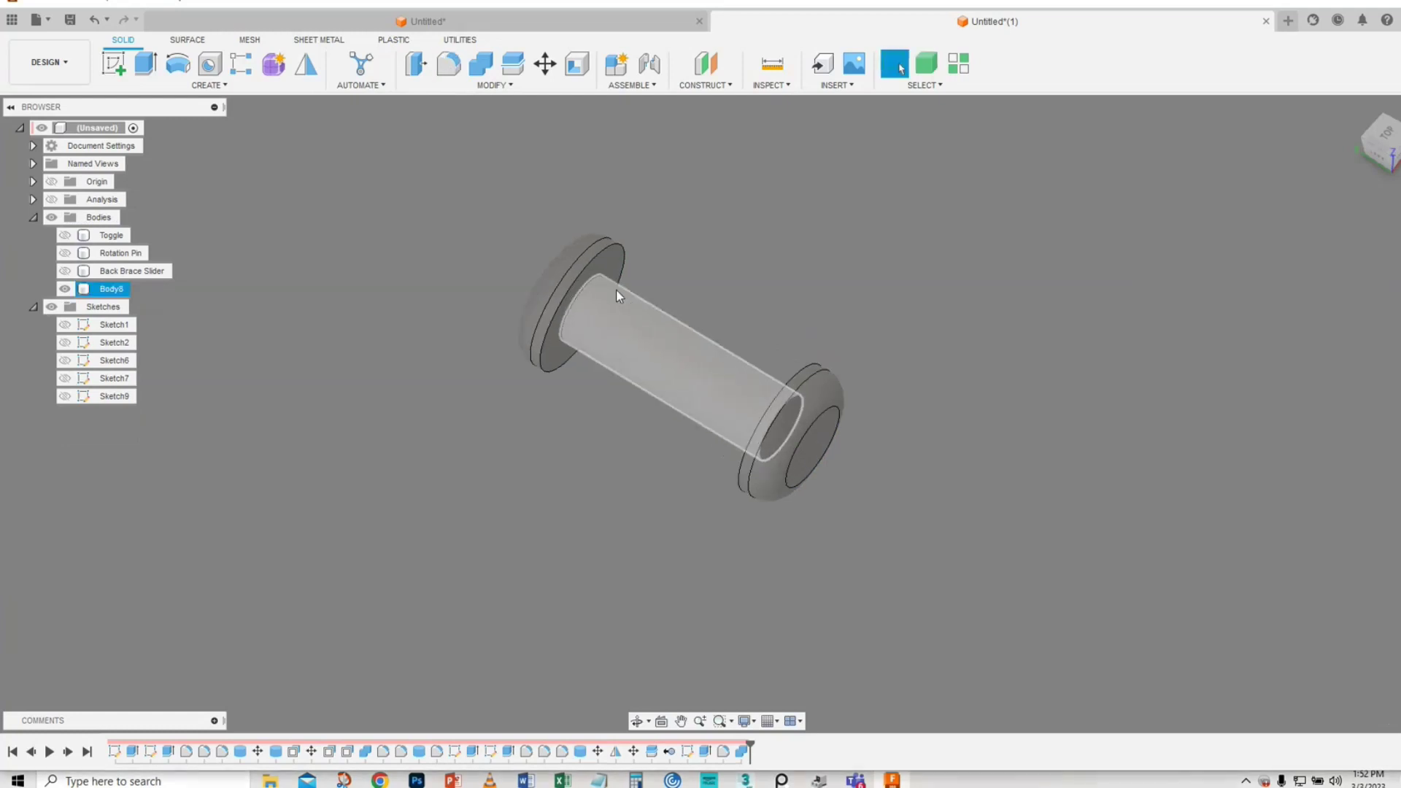
{"action": "middle_click_drag", "start_coordinate": [708, 407], "coordinate": [843, 259], "text": "shift"}
{"action": "left_click", "coordinate": [832, 273]}
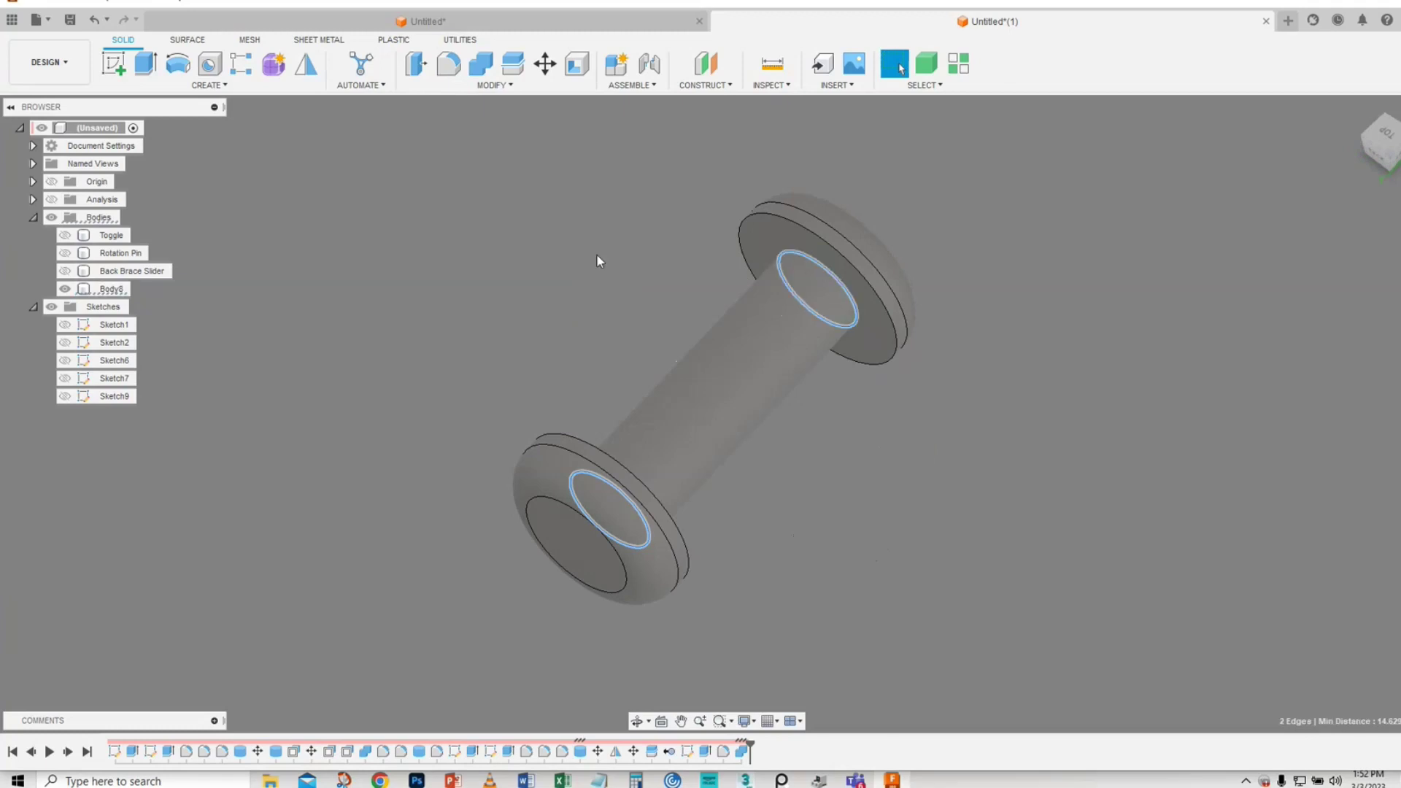
{"action": "right_click", "coordinate": [597, 262]}
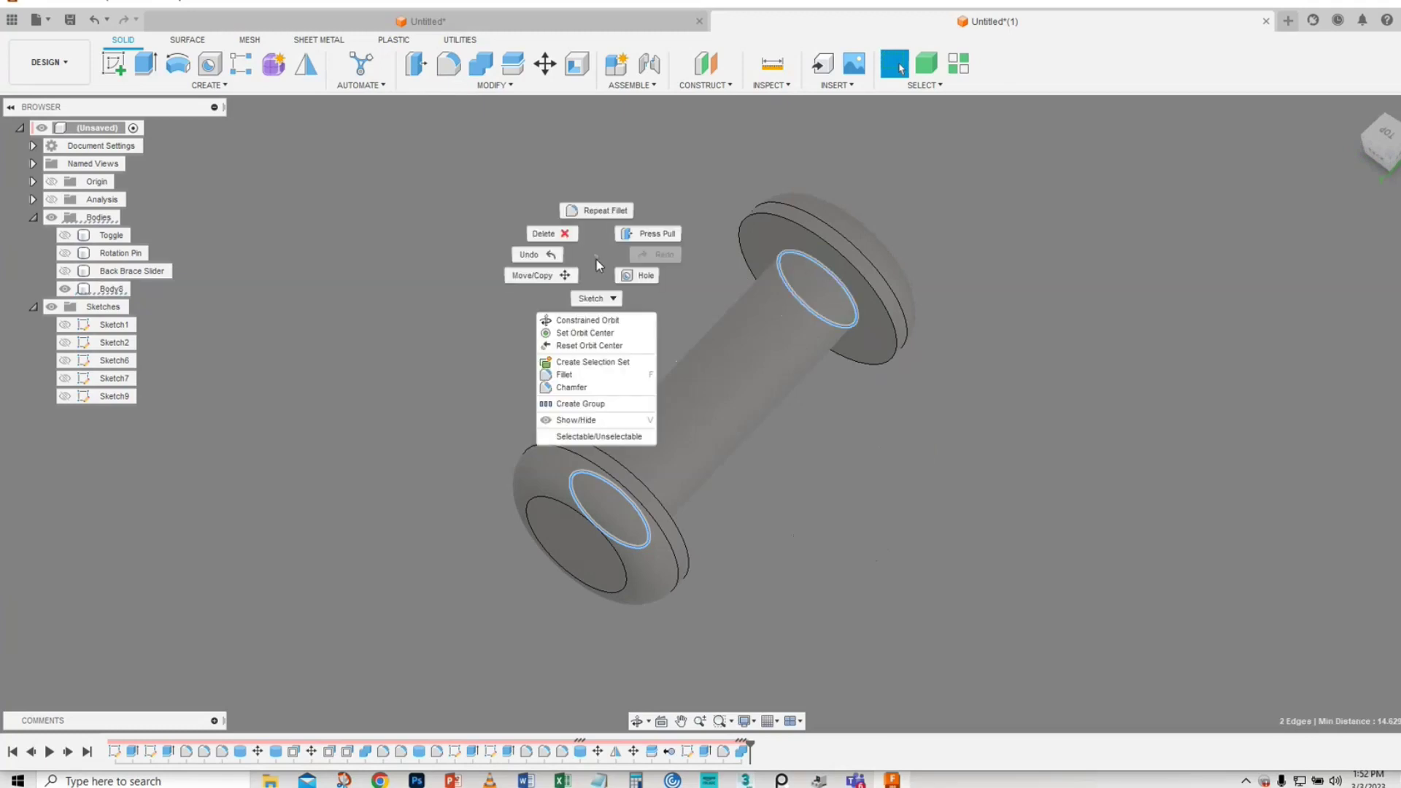
{"action": "left_click", "coordinate": [613, 374]}
{"action": "left_click_drag", "start_coordinate": [766, 271], "coordinate": [762, 272]}
{"action": "left_click", "coordinate": [761, 272]}
{"action": "left_click", "coordinate": [590, 439]}
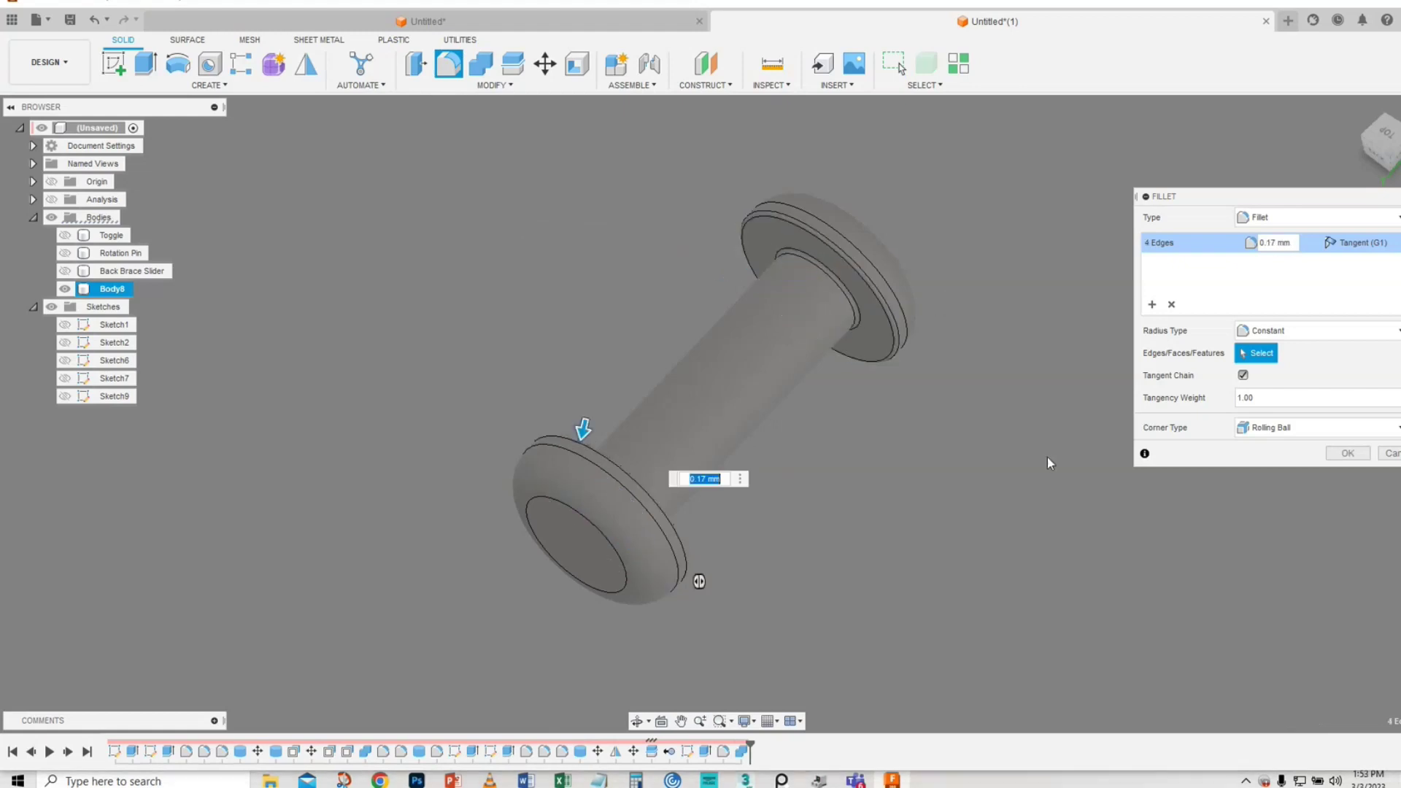
{"action": "left_click", "coordinate": [1348, 453]}
- Rename the joined pin body as Pin
{"action": "middle_click_drag", "start_coordinate": [734, 451], "coordinate": [690, 421], "text": "shift"}
{"action": "double_click", "coordinate": [117, 289]}
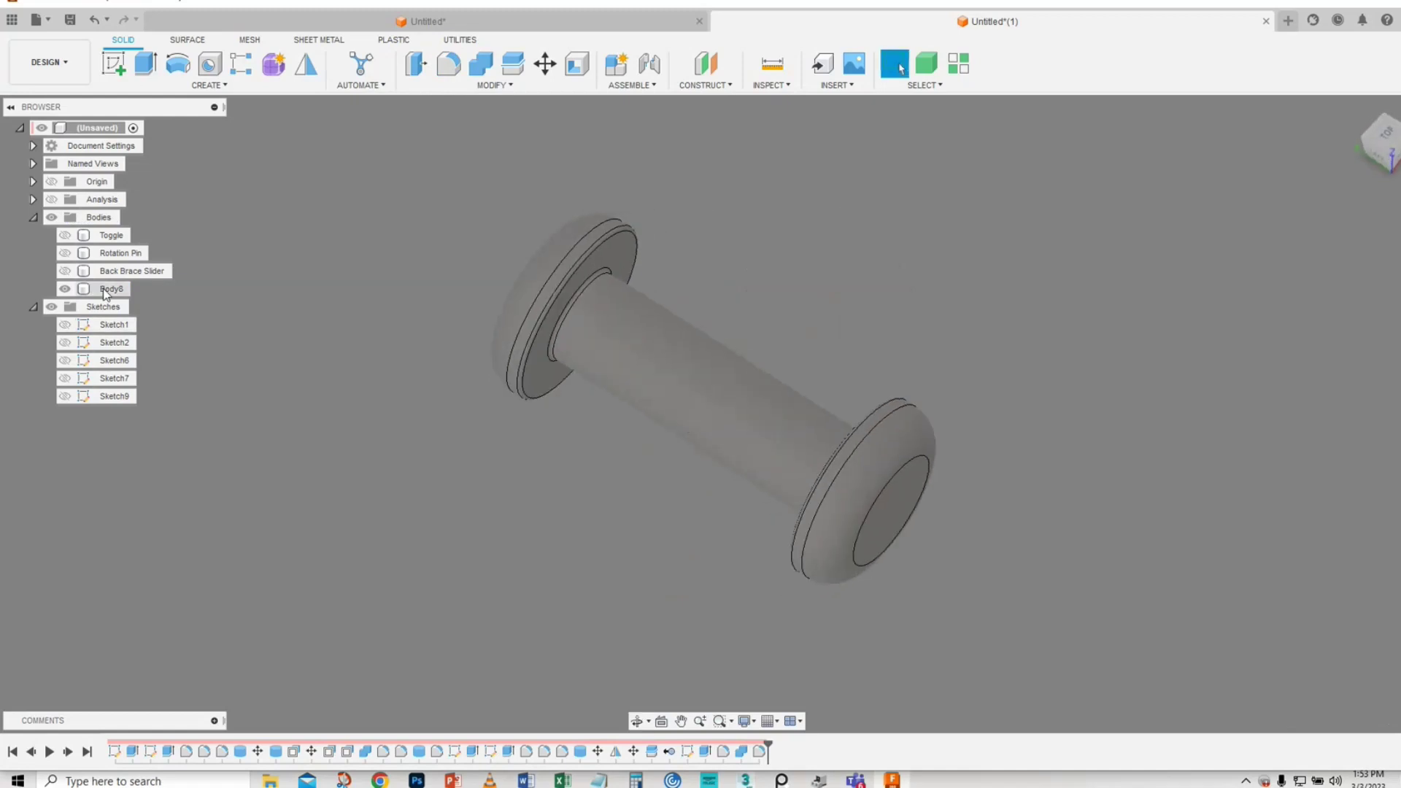
{"action": "type", "text": "Pin"}
{"action": "key", "text": "Return"}
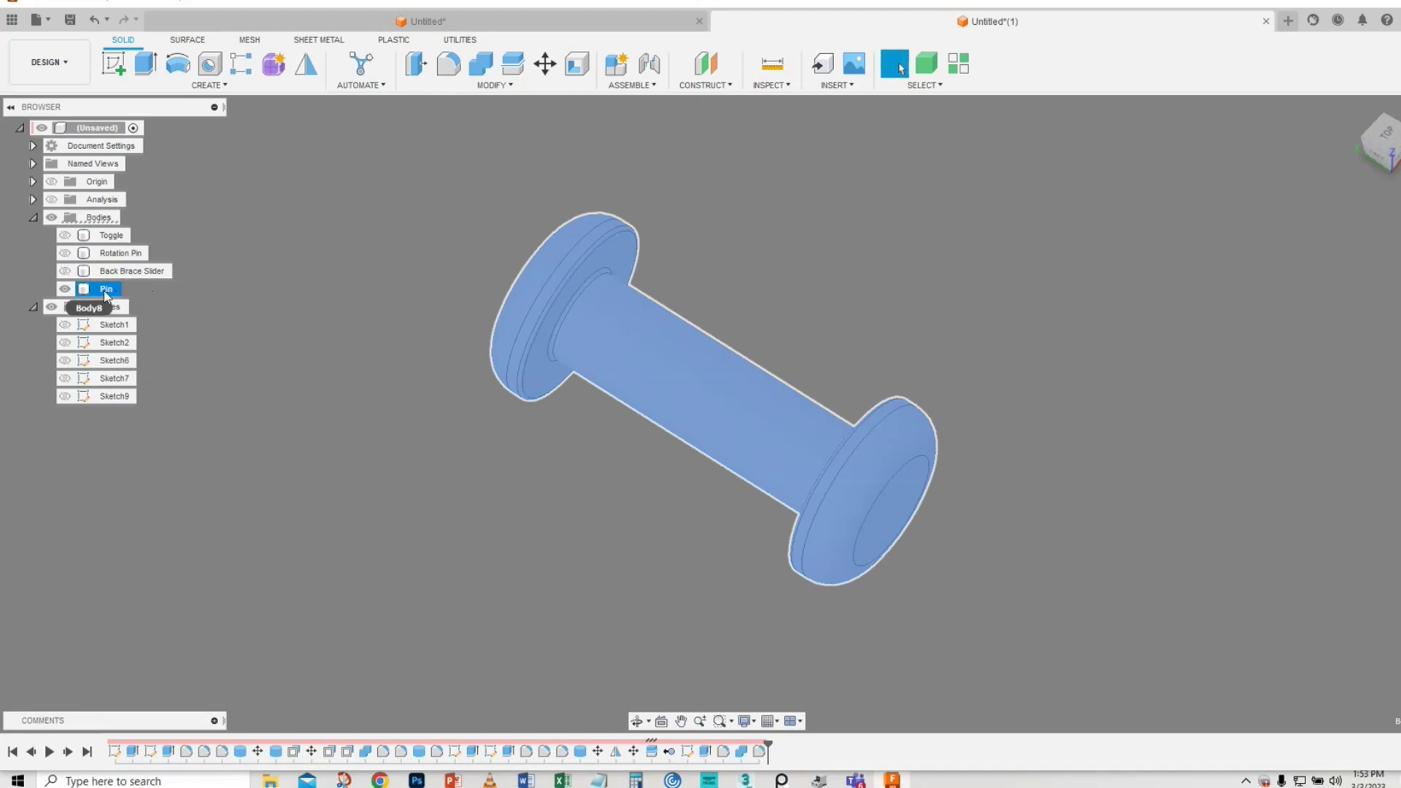
- Show the hidden Back Brace Slider, Rotation Pin and Toggle bodies so the whole assembly is displayed
{"action": "left_click", "coordinate": [65, 270]}
{"action": "left_click", "coordinate": [65, 252]}
{"action": "left_click", "coordinate": [65, 235]}
{"action": "middle_click_drag", "start_coordinate": [438, 329], "coordinate": [803, 441], "text": "shift"}
{"action": "scroll", "coordinate": [909, 560], "scroll_direction": "down", "scroll_amount": 1}
{"action": "middle_click_drag", "start_coordinate": [694, 542], "coordinate": [672, 497]}
{"action": "left_click", "coordinate": [1153, 564]}
{"action": "scroll", "coordinate": [872, 528], "scroll_direction": "down", "scroll_amount": 3}
{"action": "middle_click_drag", "start_coordinate": [801, 444], "coordinate": [799, 664], "text": "shift"}
{"action": "key", "text": "Escape"}
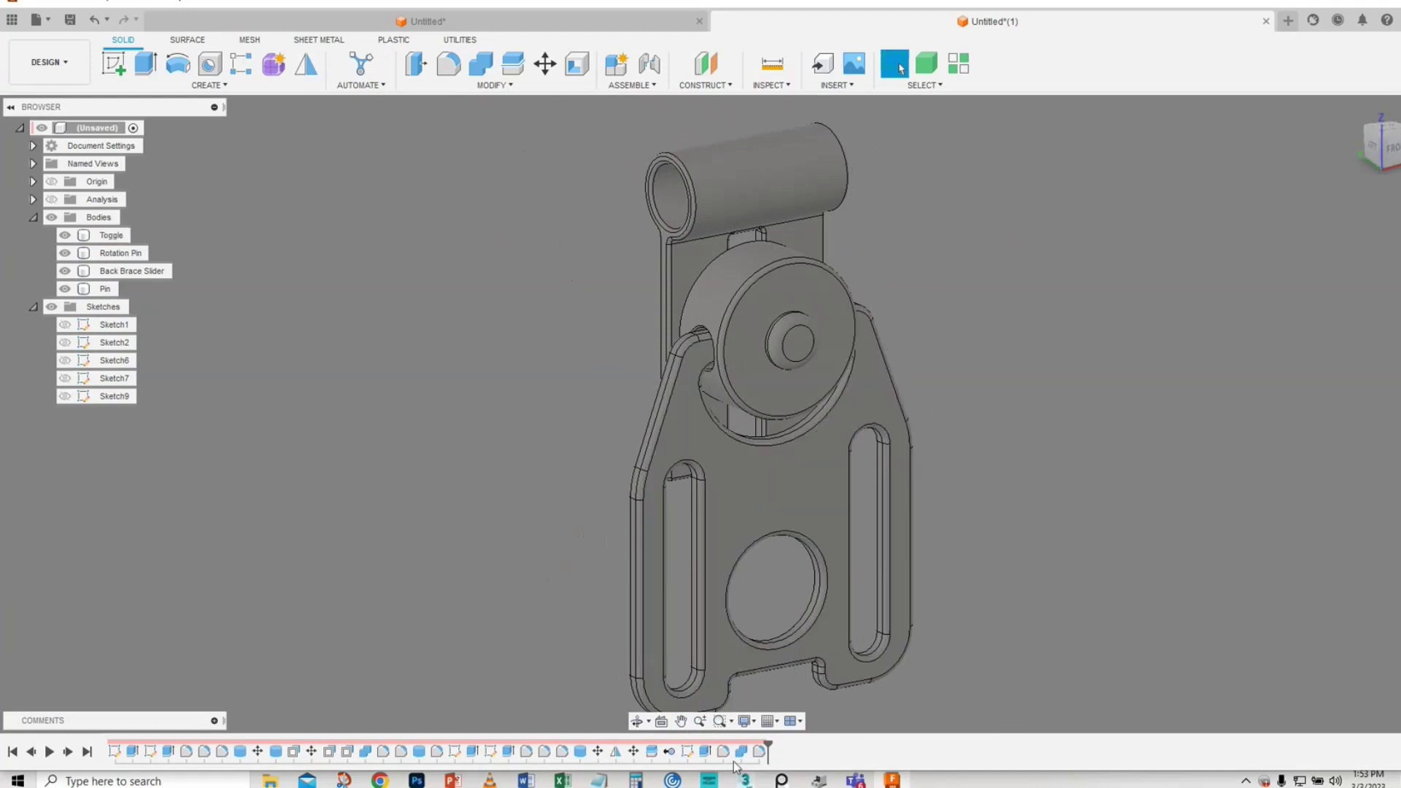
- Switch the camera projection to Perspective
{"action": "left_click", "coordinate": [745, 721]}
{"action": "mouse_move", "coordinate": [760, 673]}
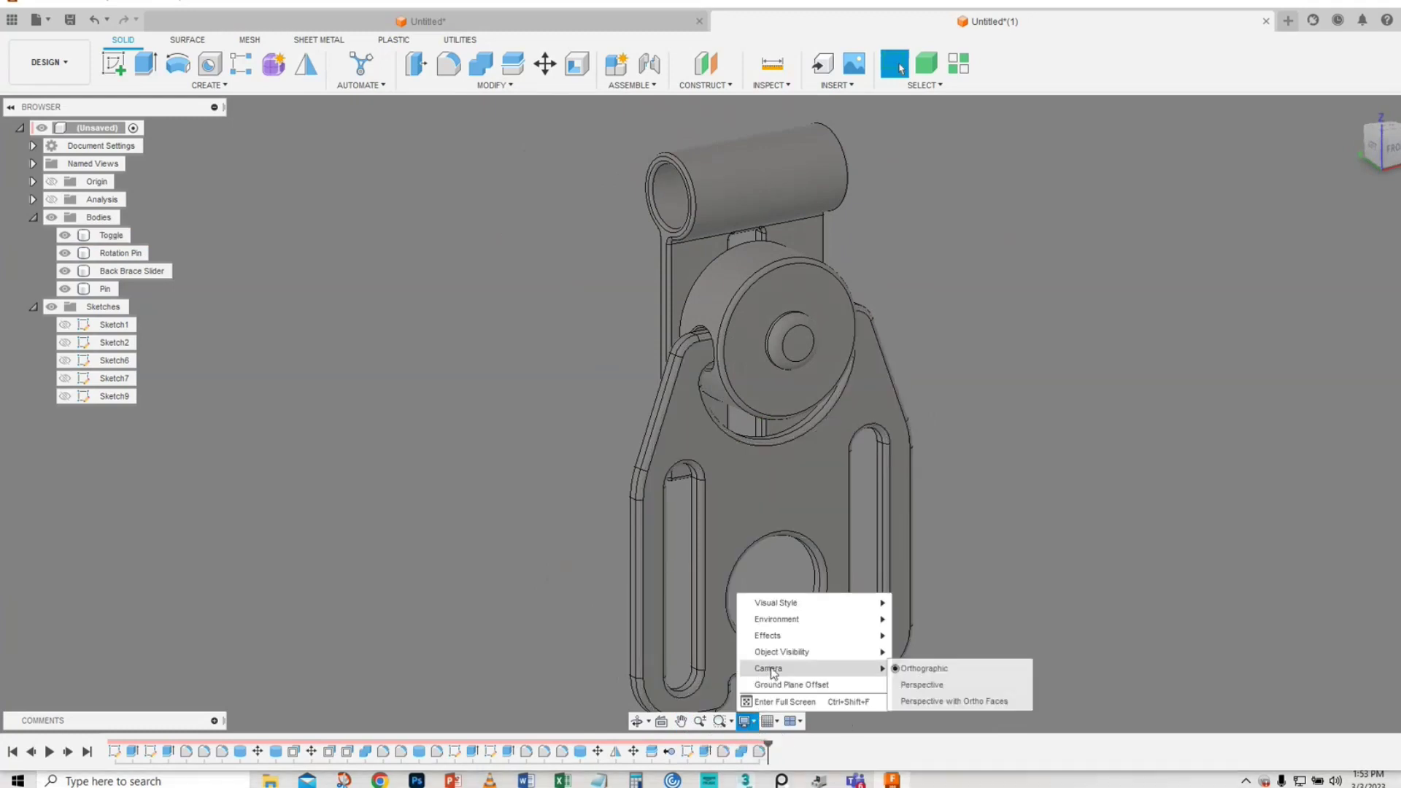
{"action": "left_click", "coordinate": [954, 677]}
{"action": "middle_click_drag", "start_coordinate": [971, 438], "coordinate": [752, 448]}
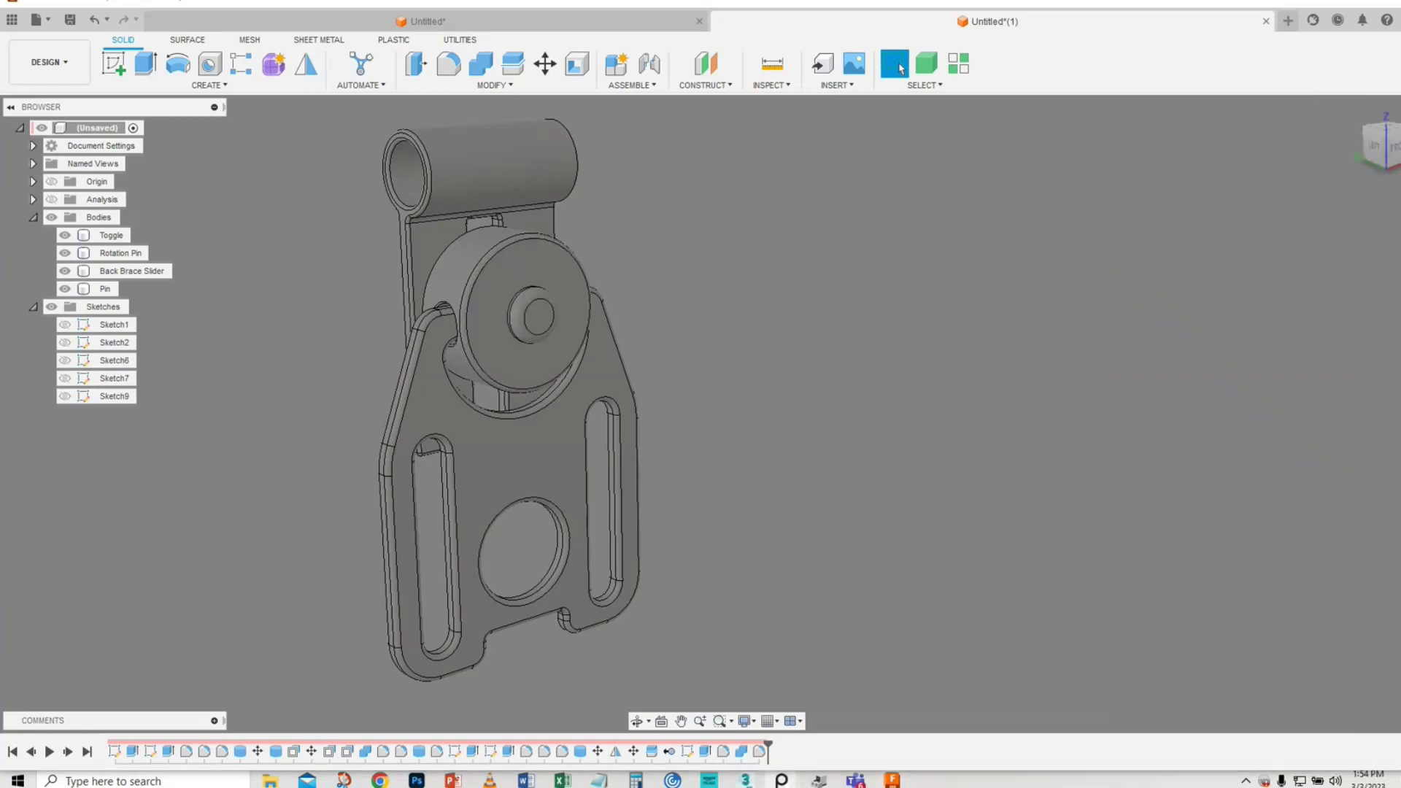
- View the assembly from the left side and set the camera projection to Orthographic
{"action": "left_click", "coordinate": [1375, 146]}
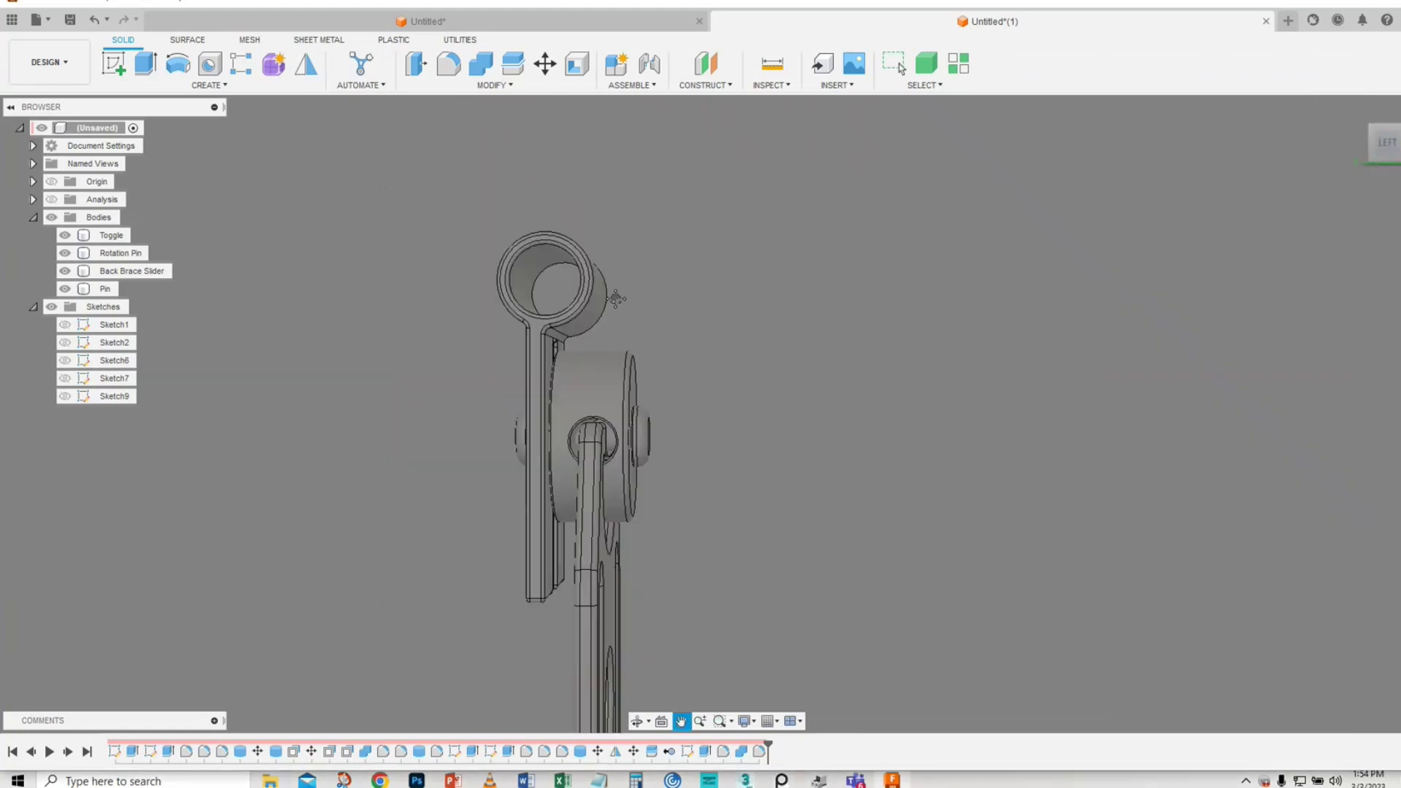
{"action": "left_click", "coordinate": [754, 722]}
{"action": "left_click", "coordinate": [754, 722]}
{"action": "left_click", "coordinate": [754, 722]}
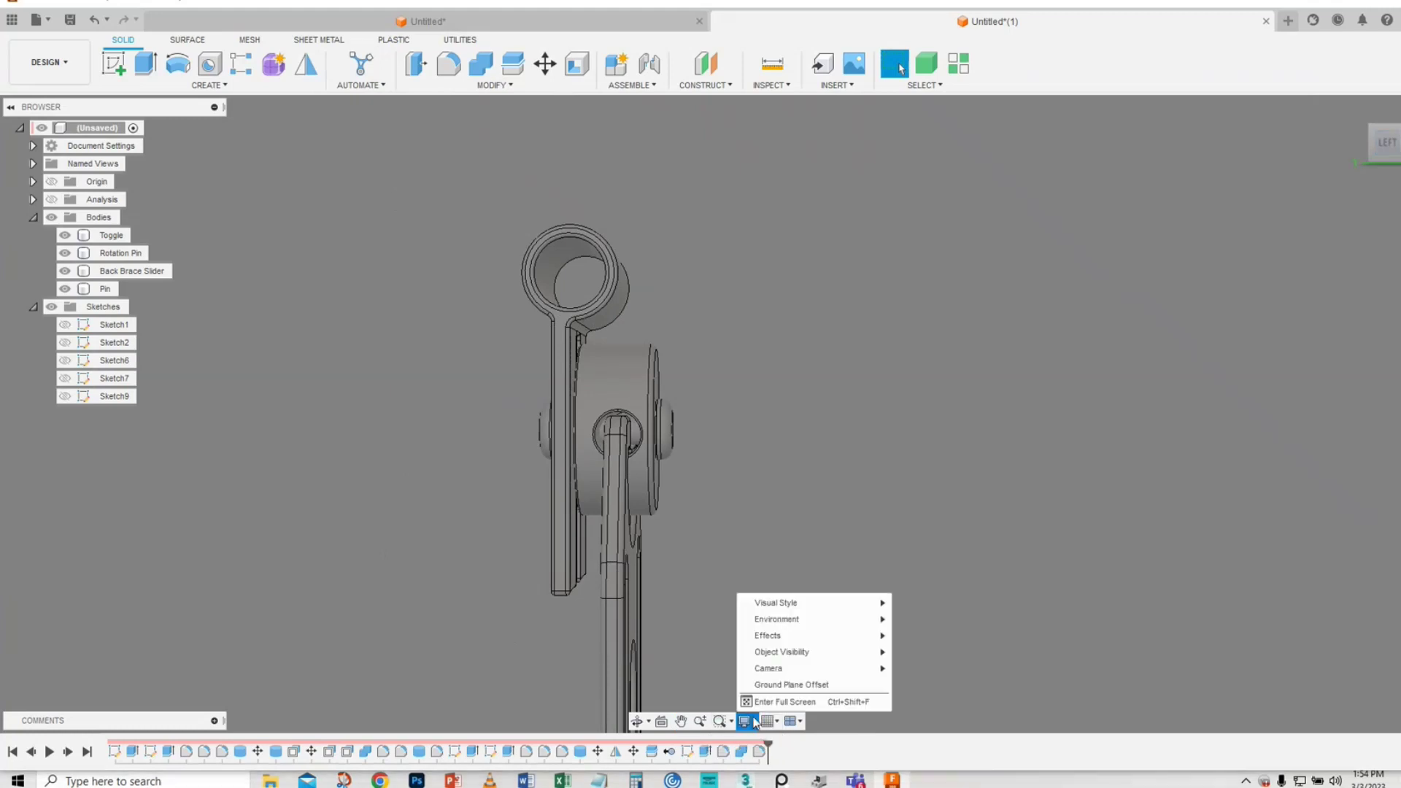
{"action": "mouse_move", "coordinate": [770, 673]}
{"action": "left_click", "coordinate": [921, 668]}
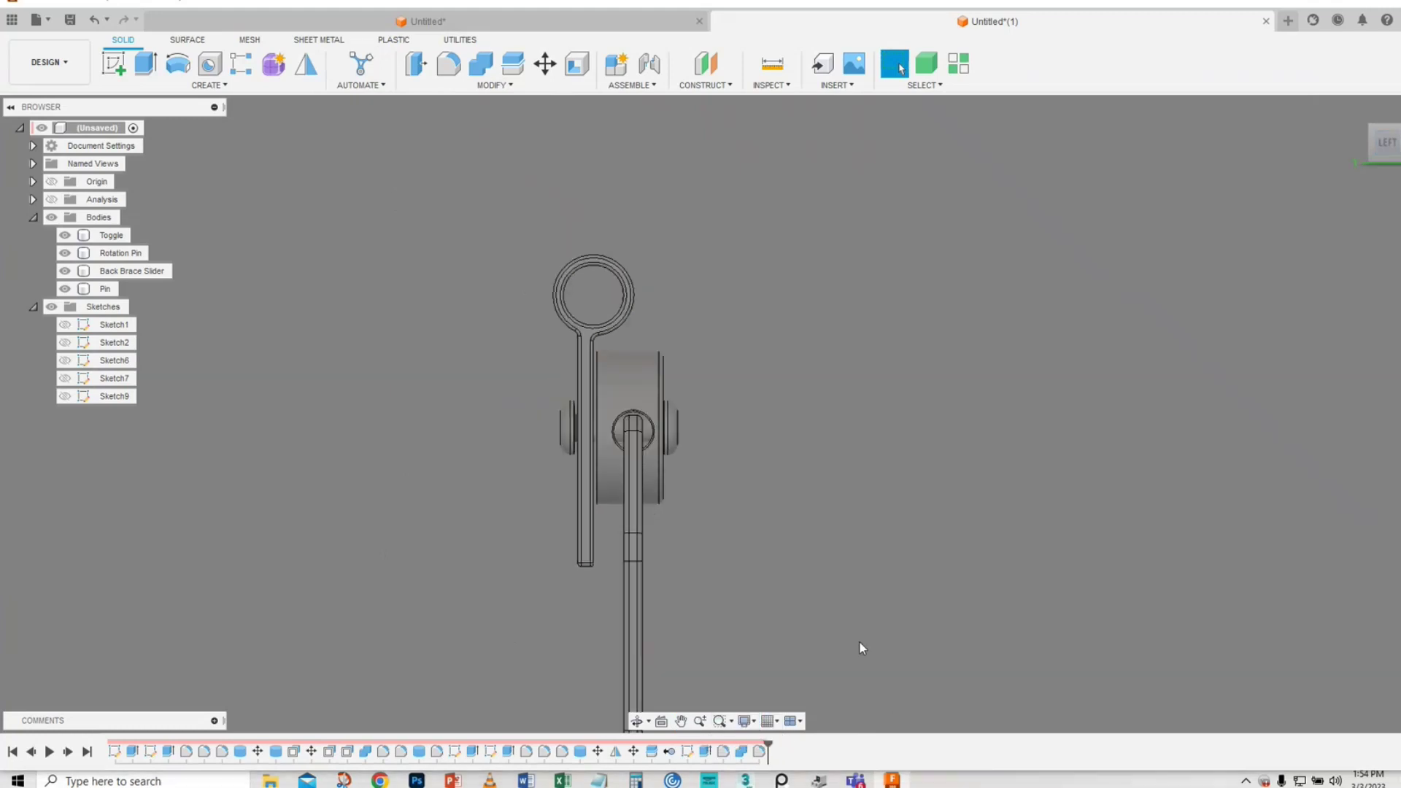
- Start a new sketch on the origin plane that faces the left view
{"action": "middle_click_drag", "start_coordinate": [752, 476], "coordinate": [751, 446]}
{"action": "scroll", "coordinate": [642, 309], "scroll_direction": "up", "scroll_amount": 2}
{"action": "middle_click_drag", "start_coordinate": [642, 309], "coordinate": [666, 409]}
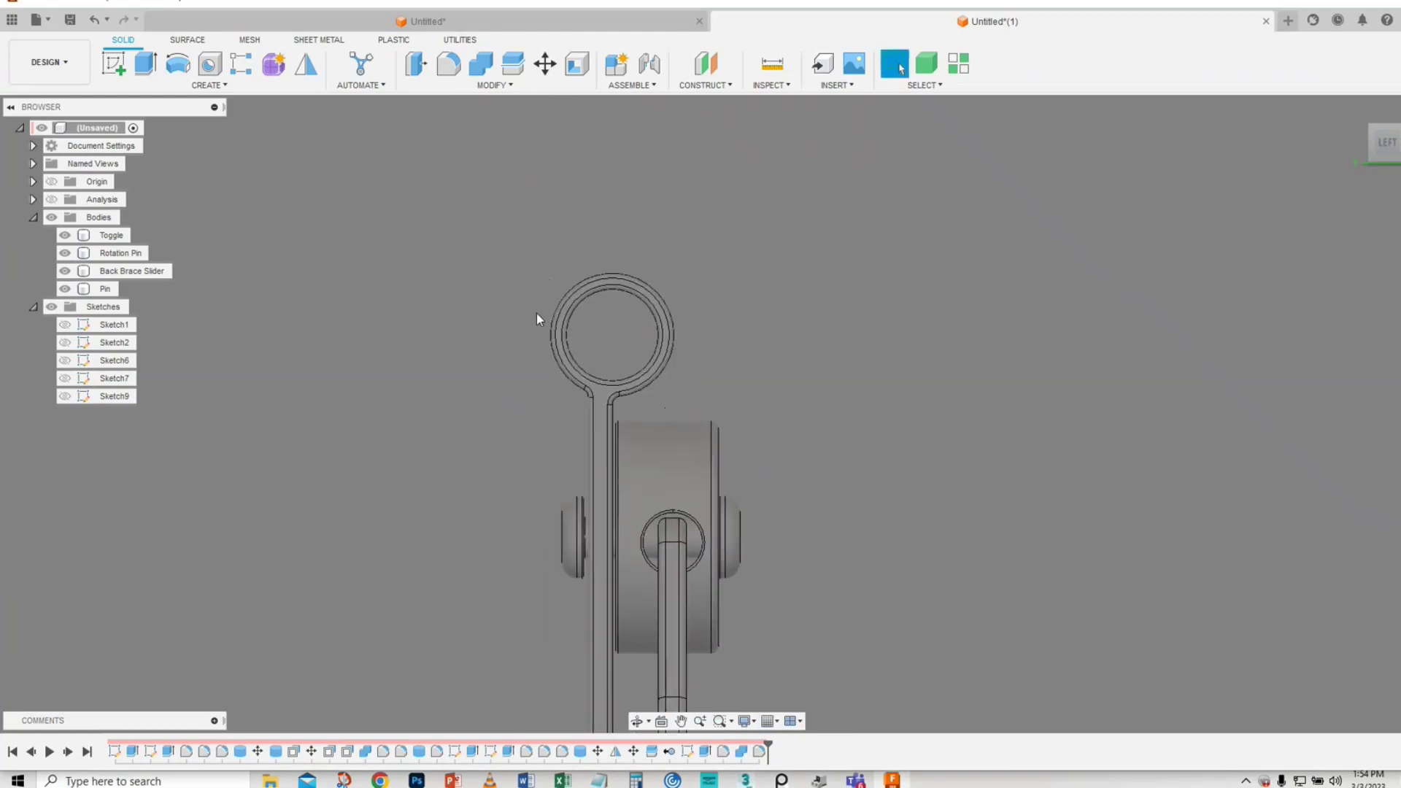
{"action": "left_click", "coordinate": [113, 64]}
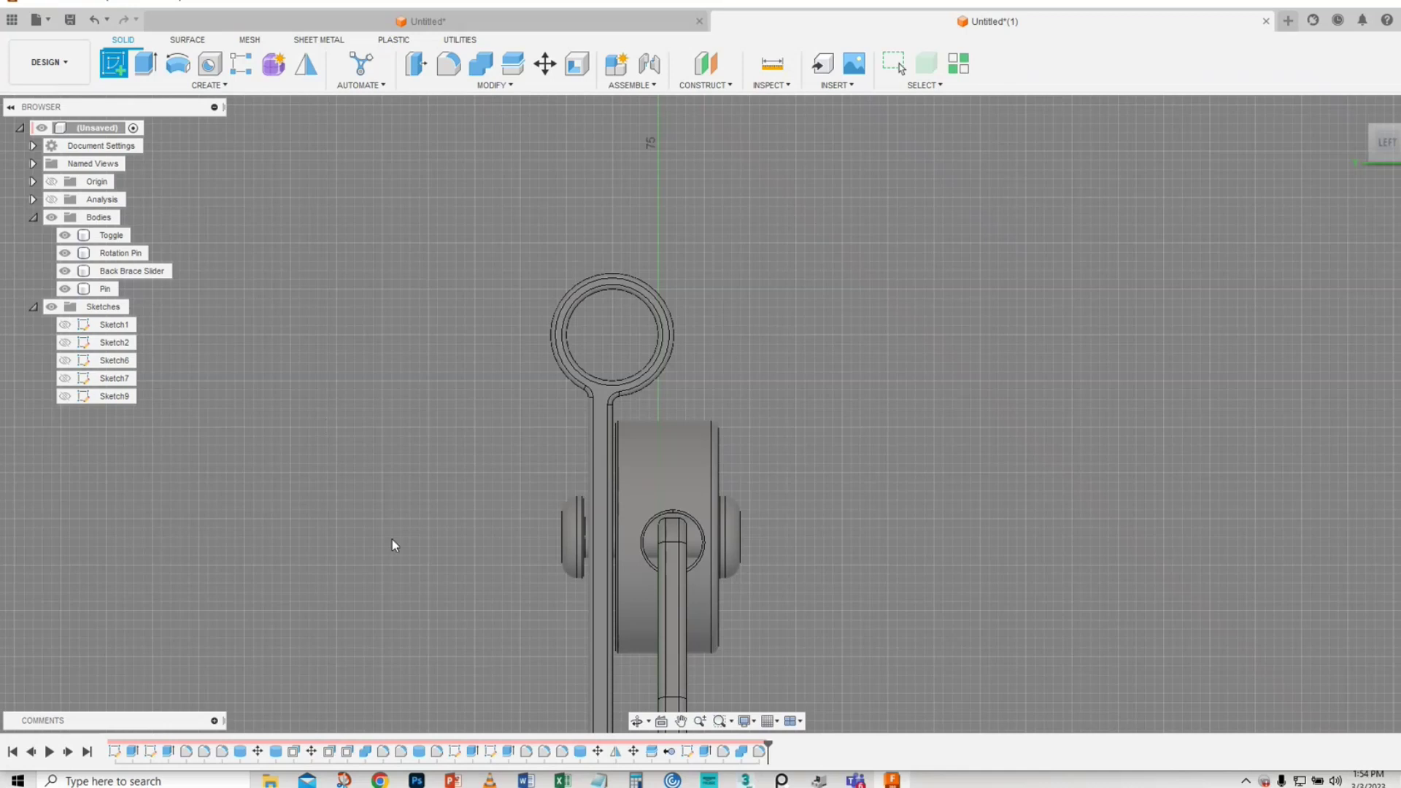
{"action": "middle_click_drag", "start_coordinate": [392, 540], "coordinate": [375, 332]}
{"action": "left_click", "coordinate": [603, 593]}
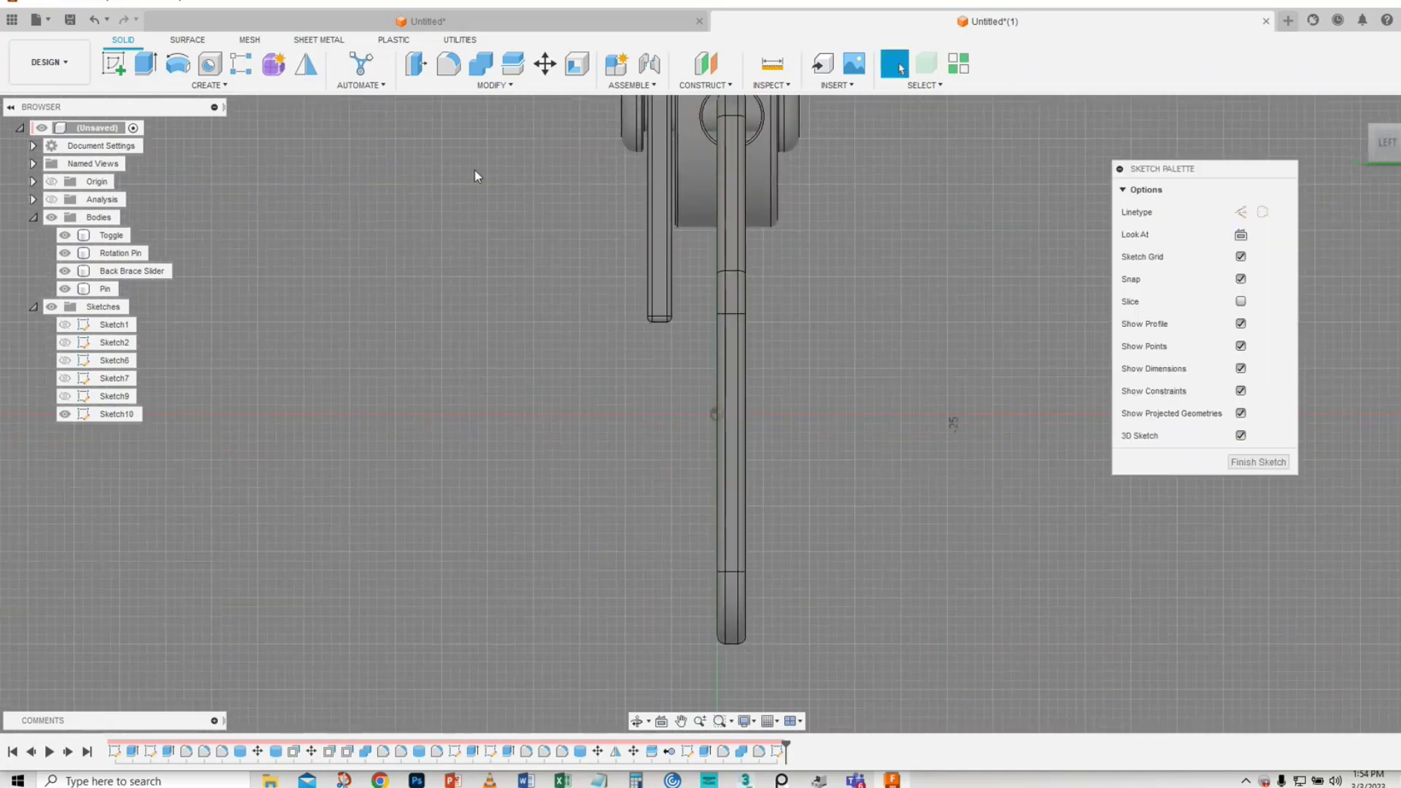
{"action": "middle_click_drag", "start_coordinate": [500, 130], "coordinate": [491, 530]}
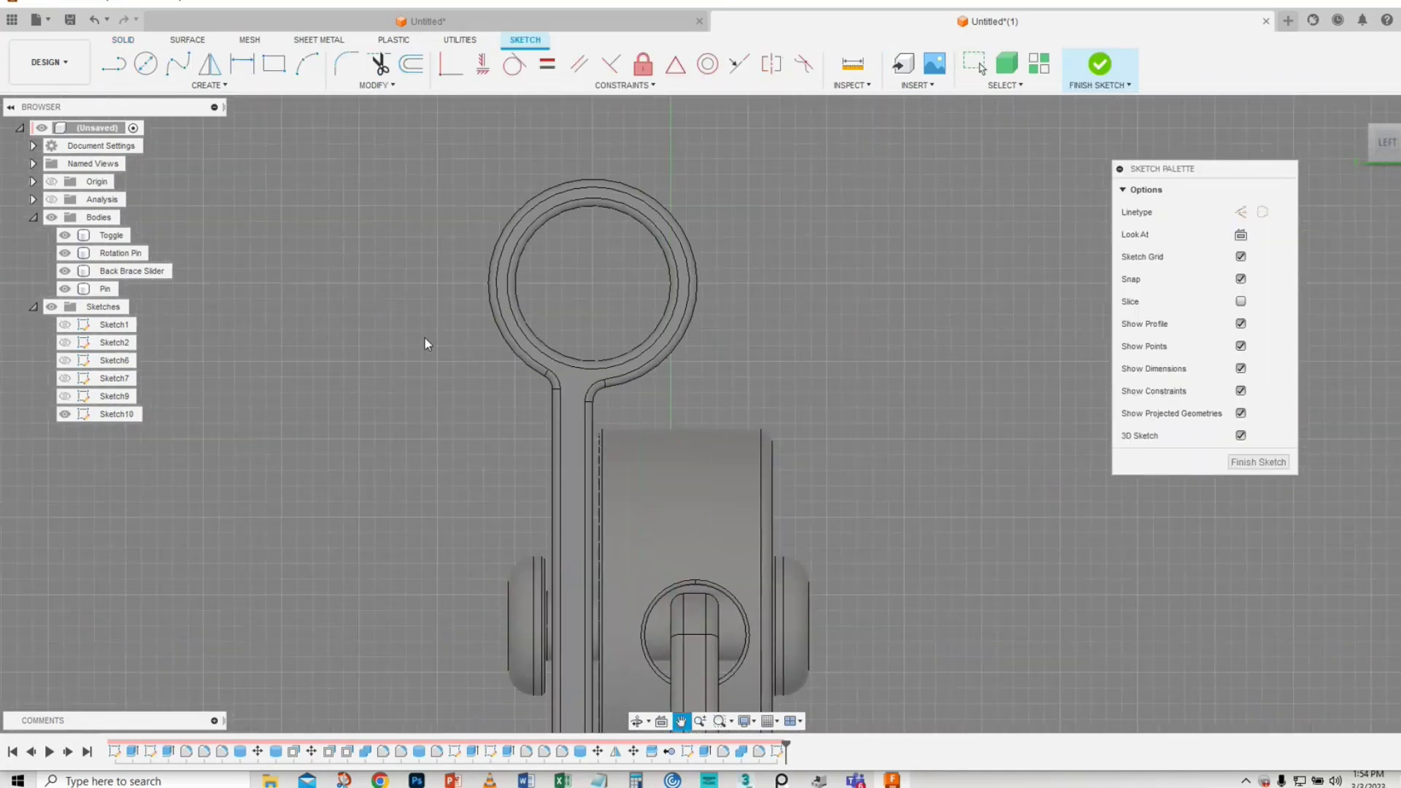
{"action": "left_click", "coordinate": [278, 67]}
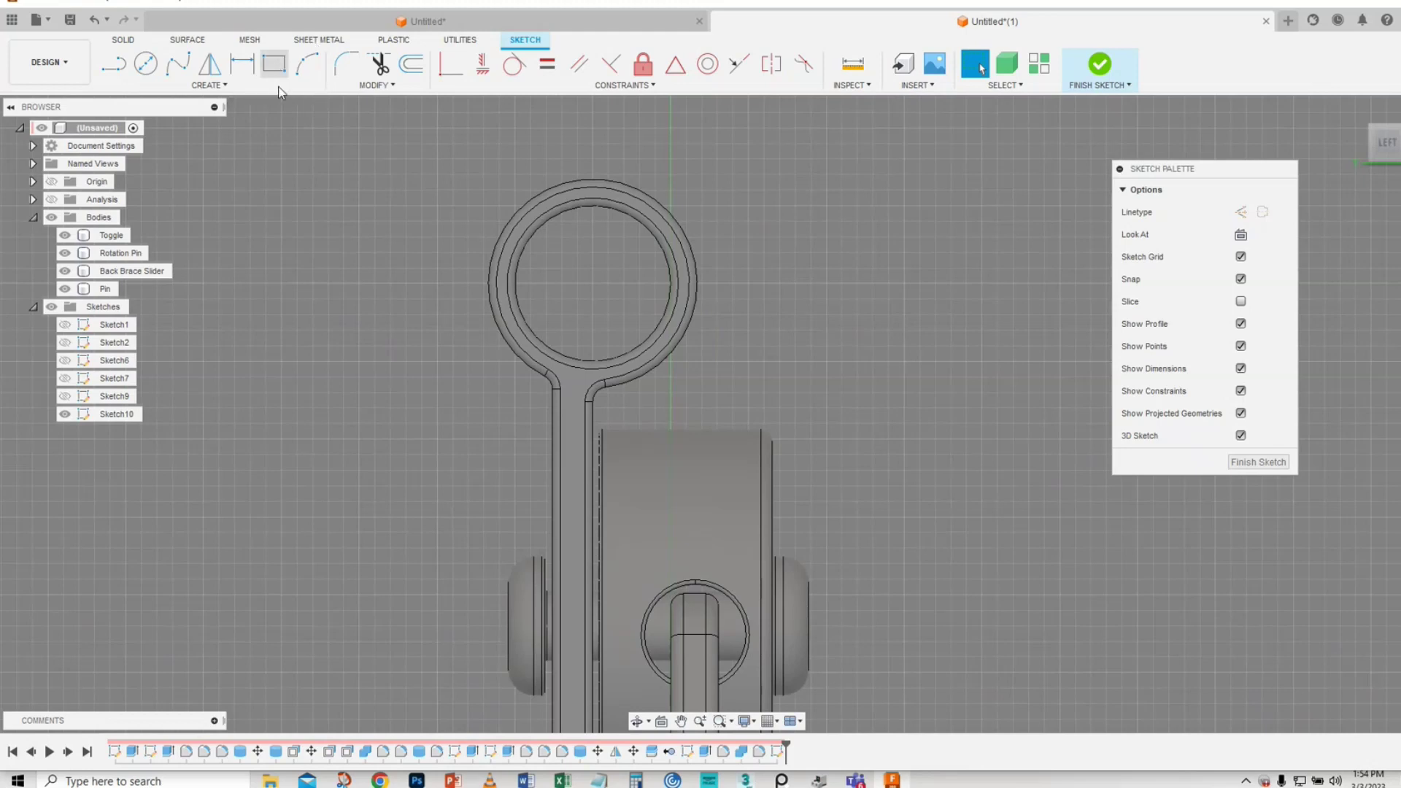
{"action": "left_click", "coordinate": [592, 268]}
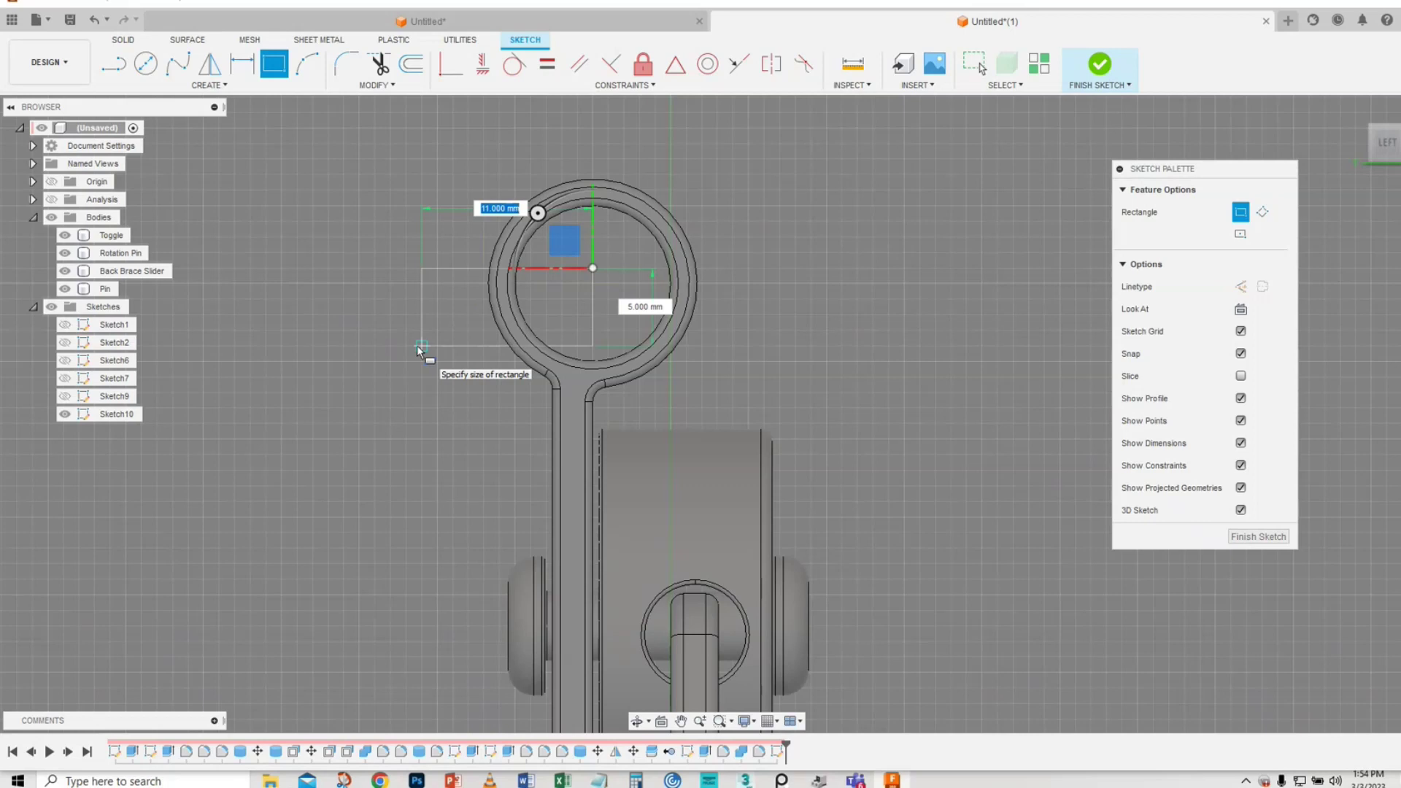
{"action": "right_click", "coordinate": [420, 346]}
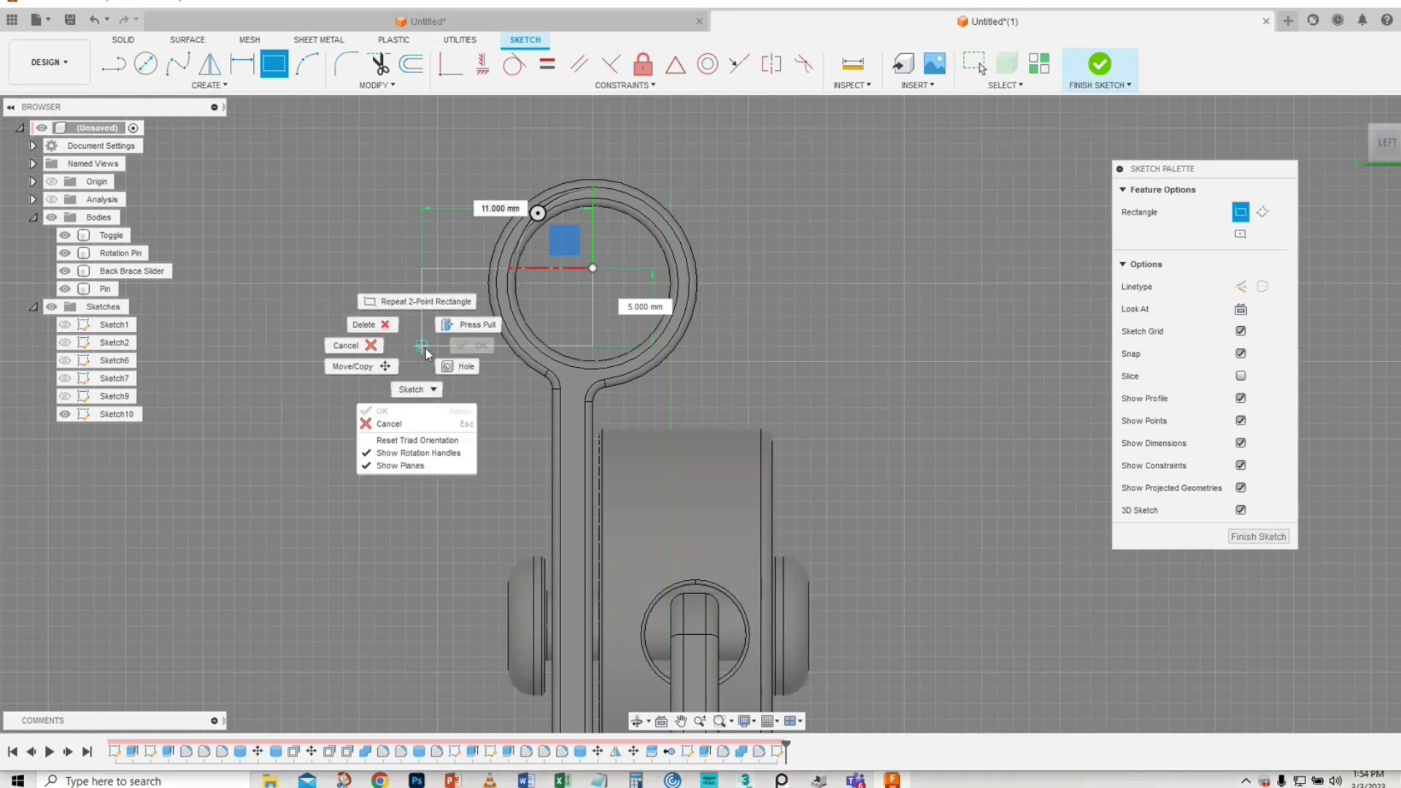
{"action": "key", "text": "Escape"}
{"action": "key", "text": "Escape"}
- Sketch a horizontal line from the centre of the slider's tube outward past its left wall
{"action": "key", "text": "l"}
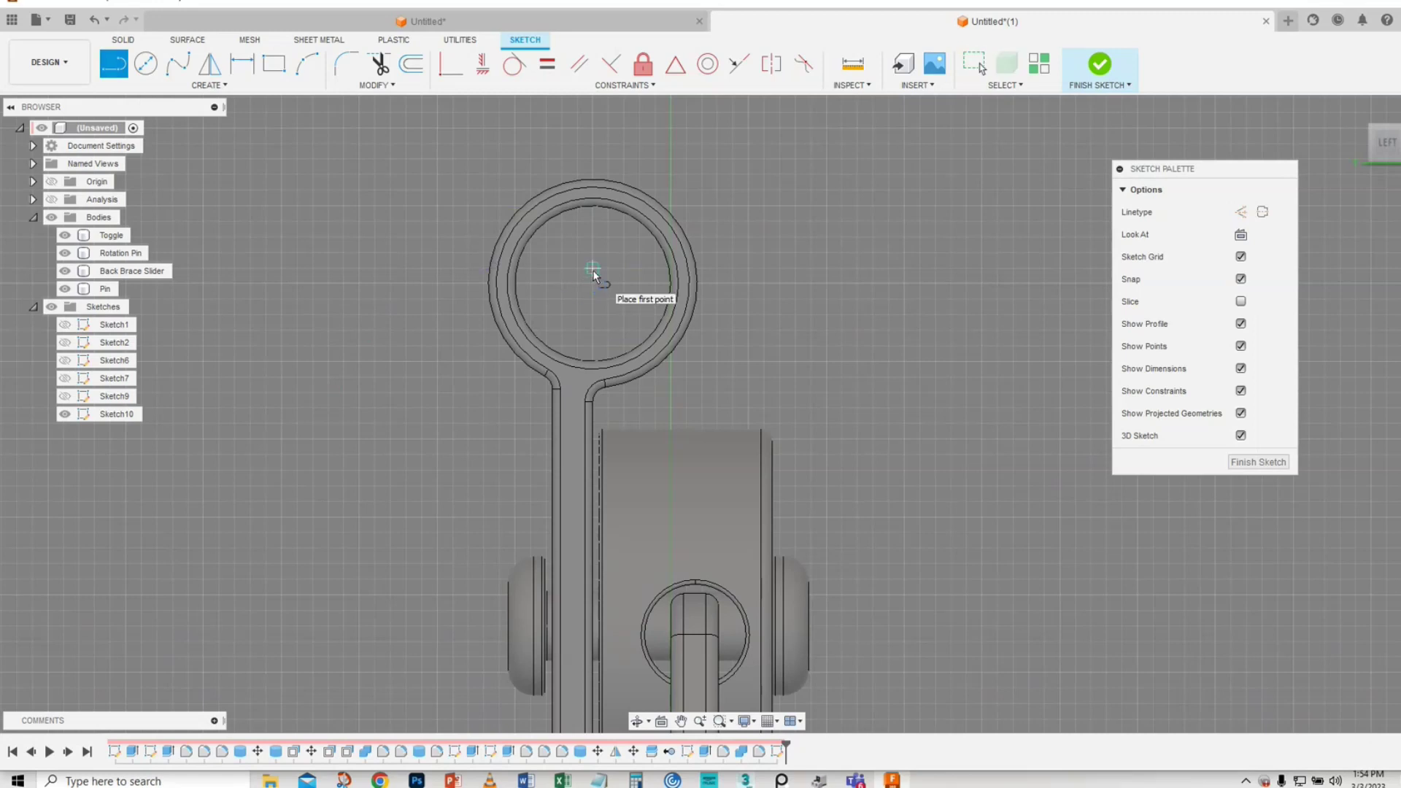
{"action": "left_click", "coordinate": [593, 283]}
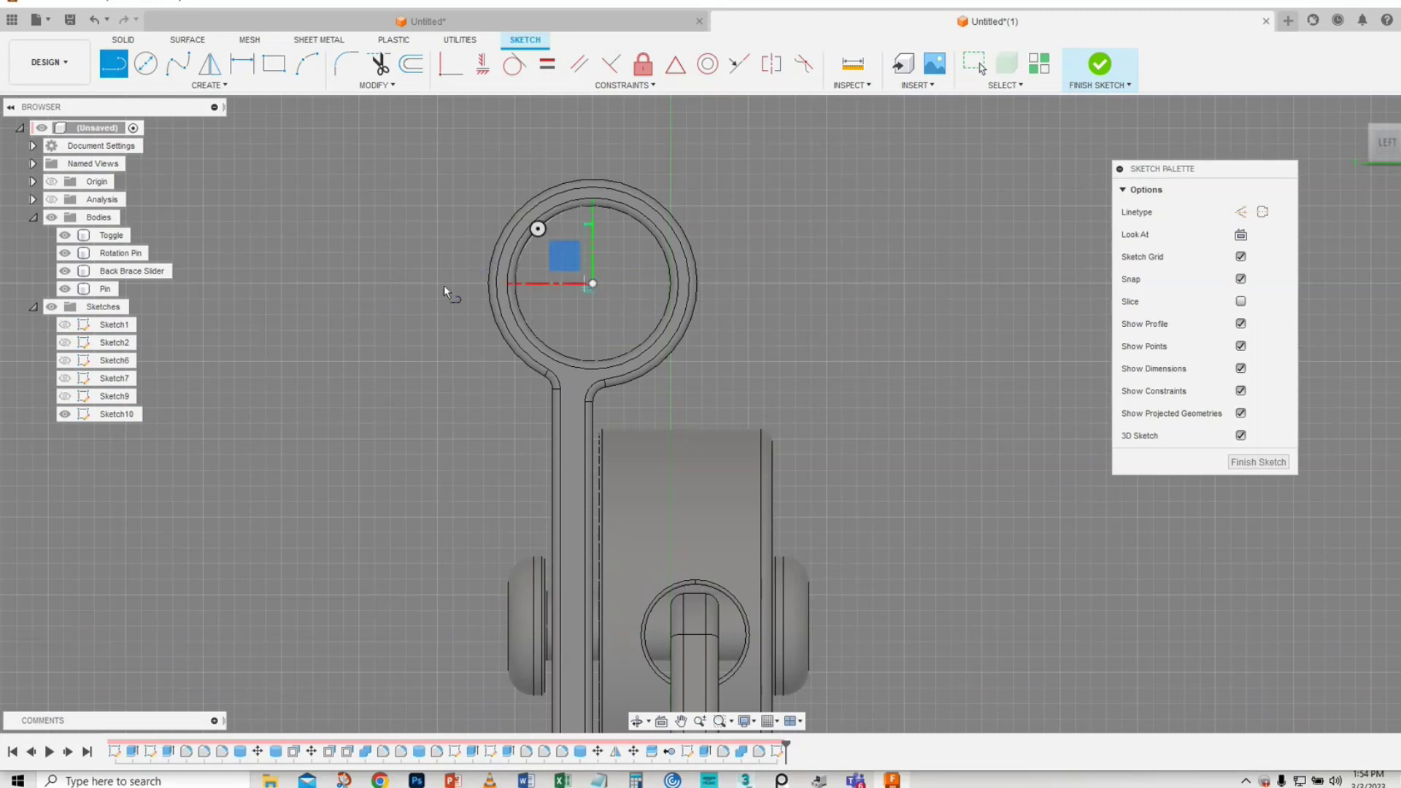
{"action": "left_click", "coordinate": [404, 283]}
{"action": "right_click", "coordinate": [406, 284]}
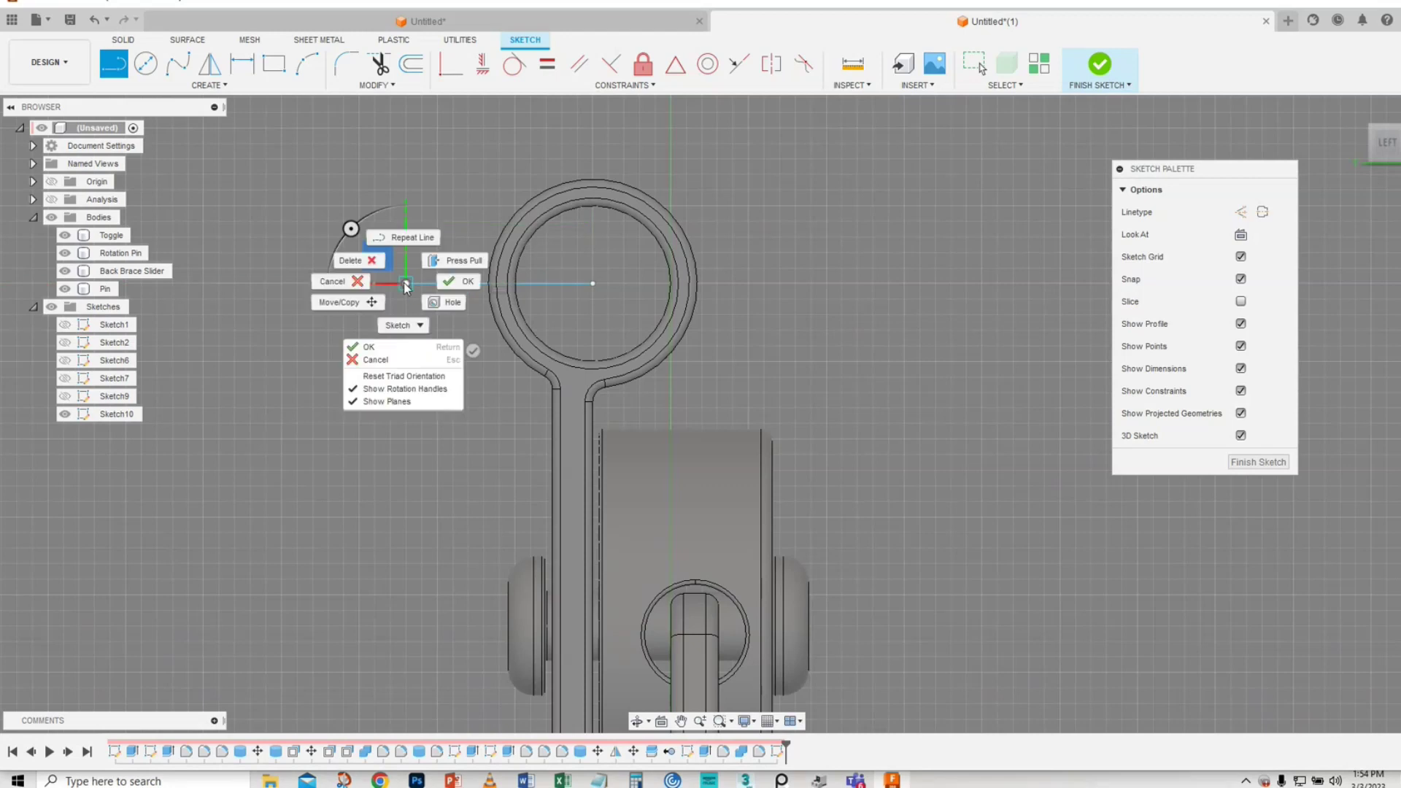
{"action": "left_click", "coordinate": [465, 287]}
- Sketch a diagonal line from a point outside the tube's lower-left wall to the tube centre, and finish the sketch
{"action": "right_click", "coordinate": [403, 226]}
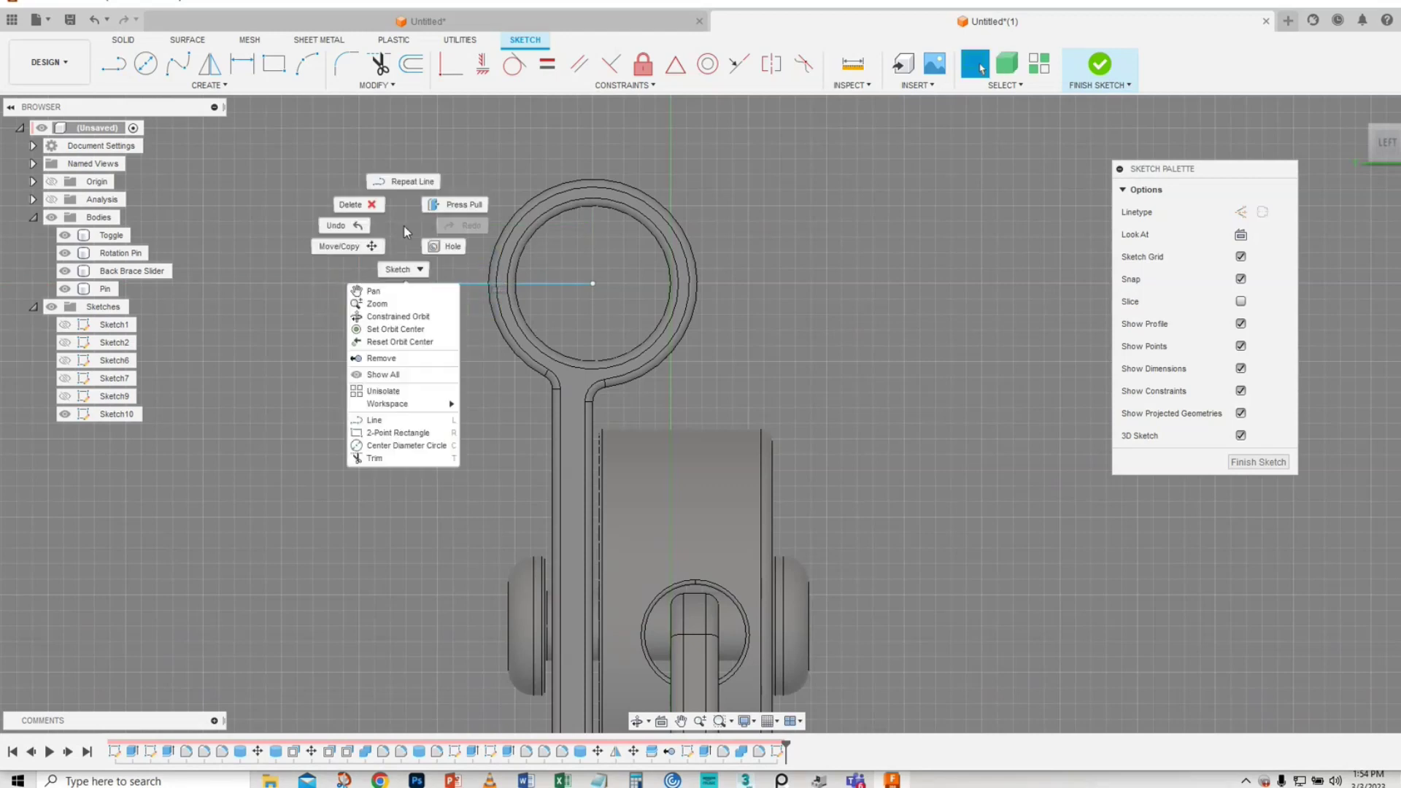
{"action": "left_click", "coordinate": [407, 187]}
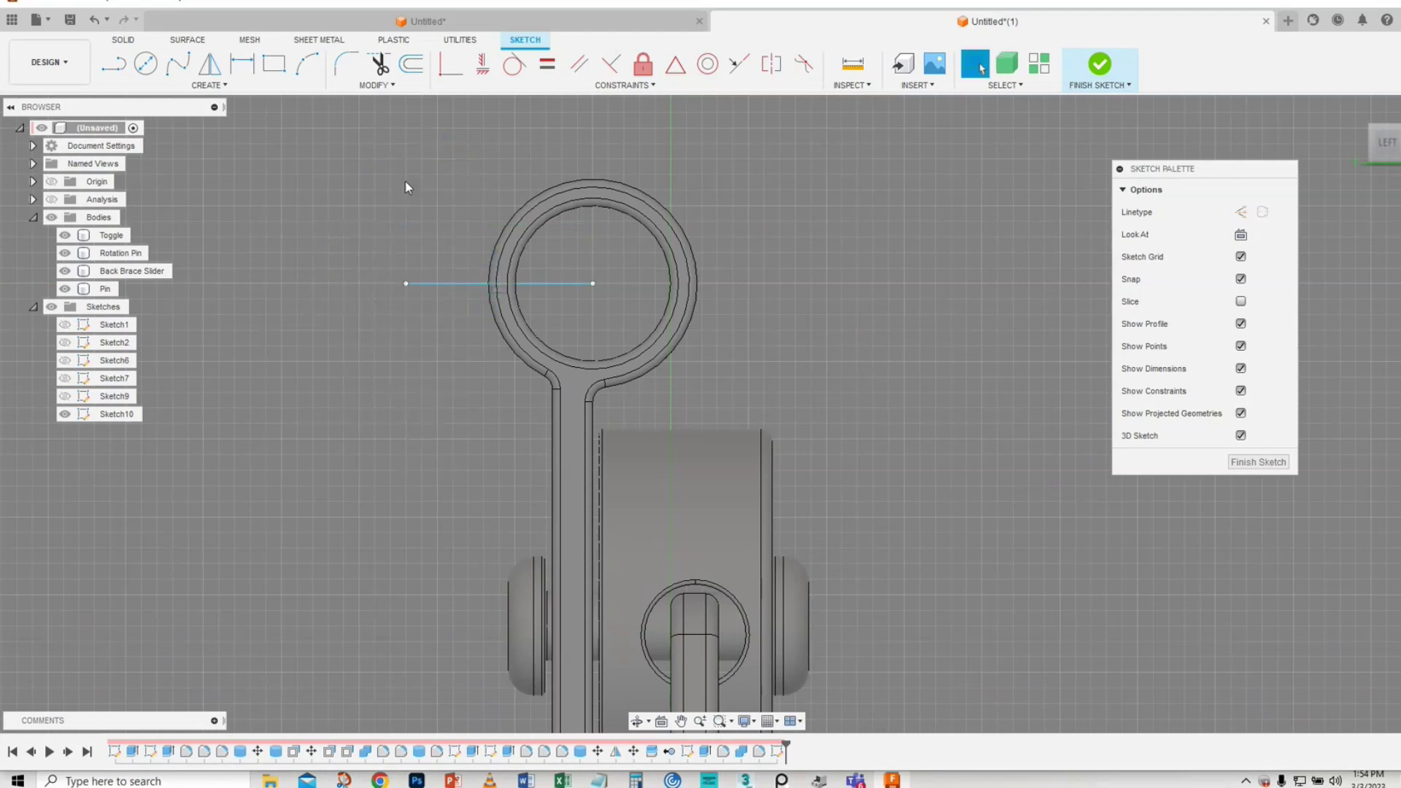
{"action": "left_click", "coordinate": [516, 392]}
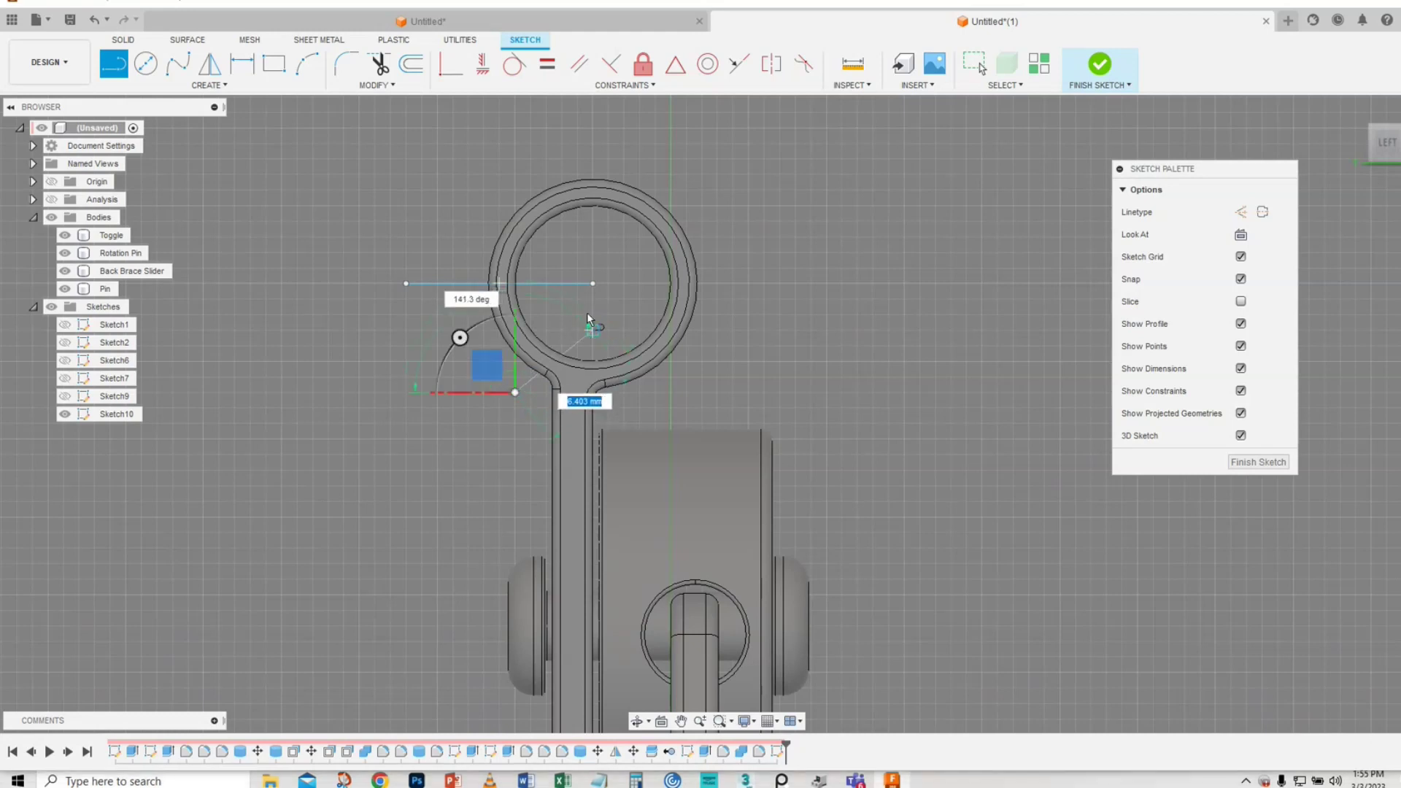
{"action": "left_click", "coordinate": [593, 285]}
{"action": "right_click", "coordinate": [592, 285]}
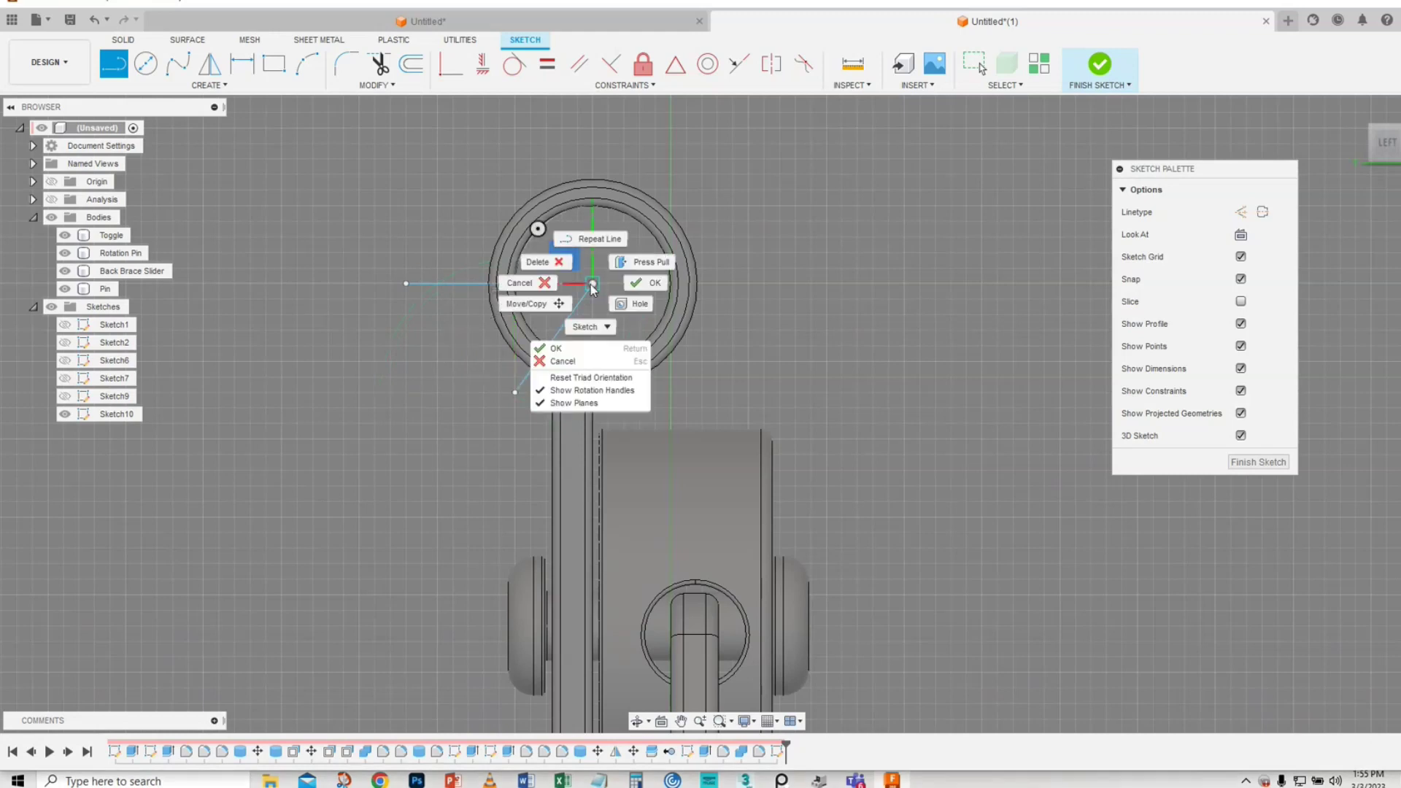
{"action": "left_click", "coordinate": [634, 286]}
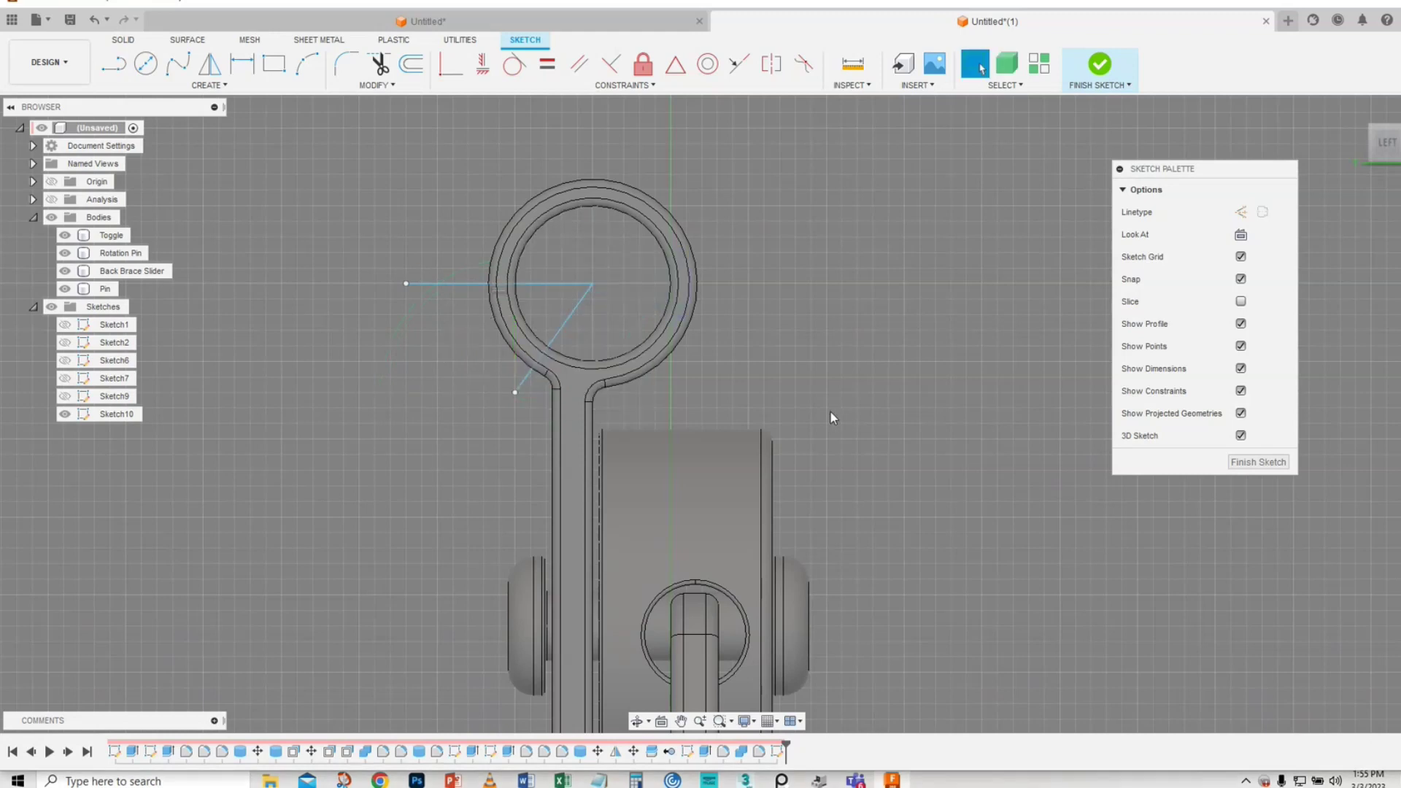
{"action": "mouse_move", "coordinate": [810, 354]}
{"action": "middle_mouse_down", "text": "shift"}
{"action": "mouse_move", "coordinate": [776, 379]}
{"action": "mouse_move", "coordinate": [917, 381]}
{"action": "middle_mouse_up", "text": "shift"}
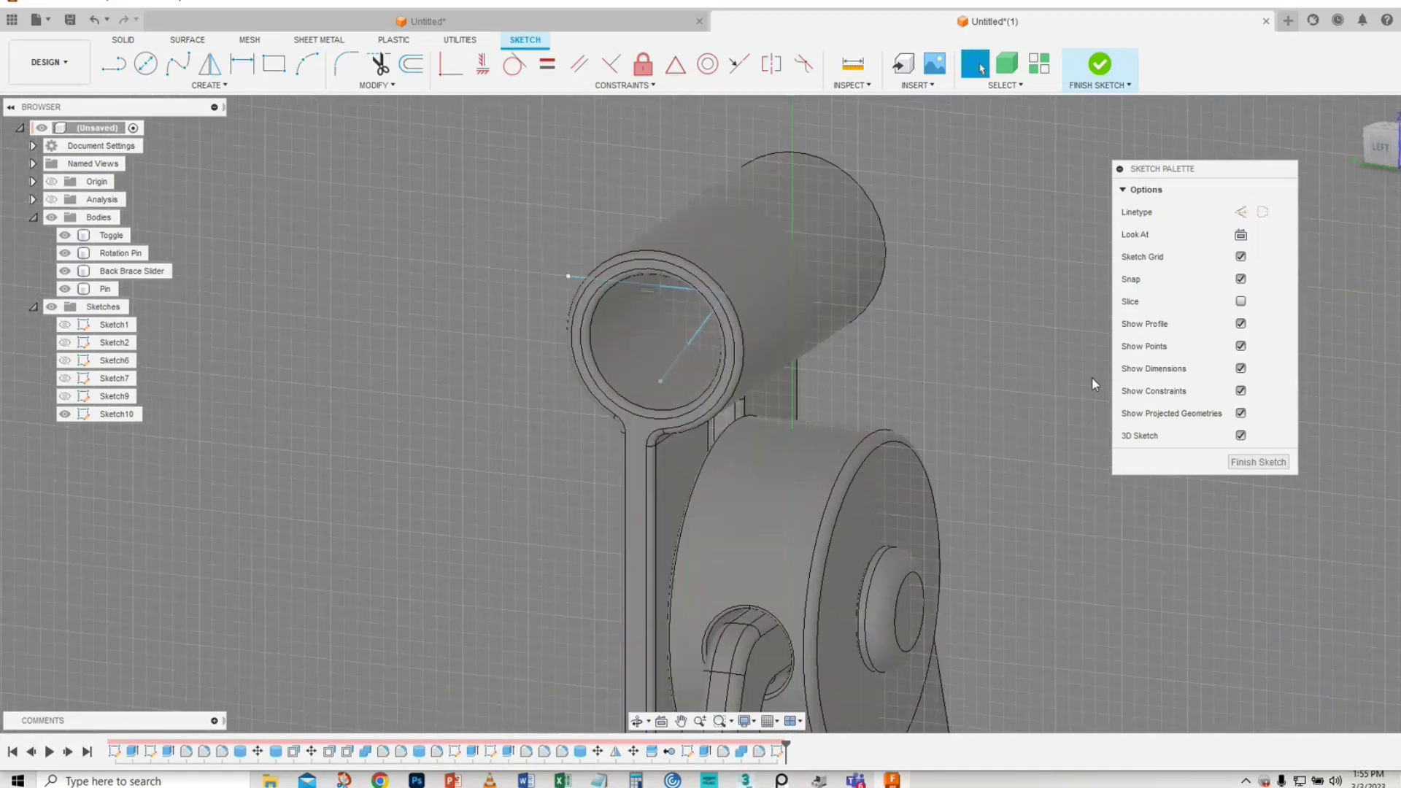
{"action": "left_click", "coordinate": [1259, 462]}
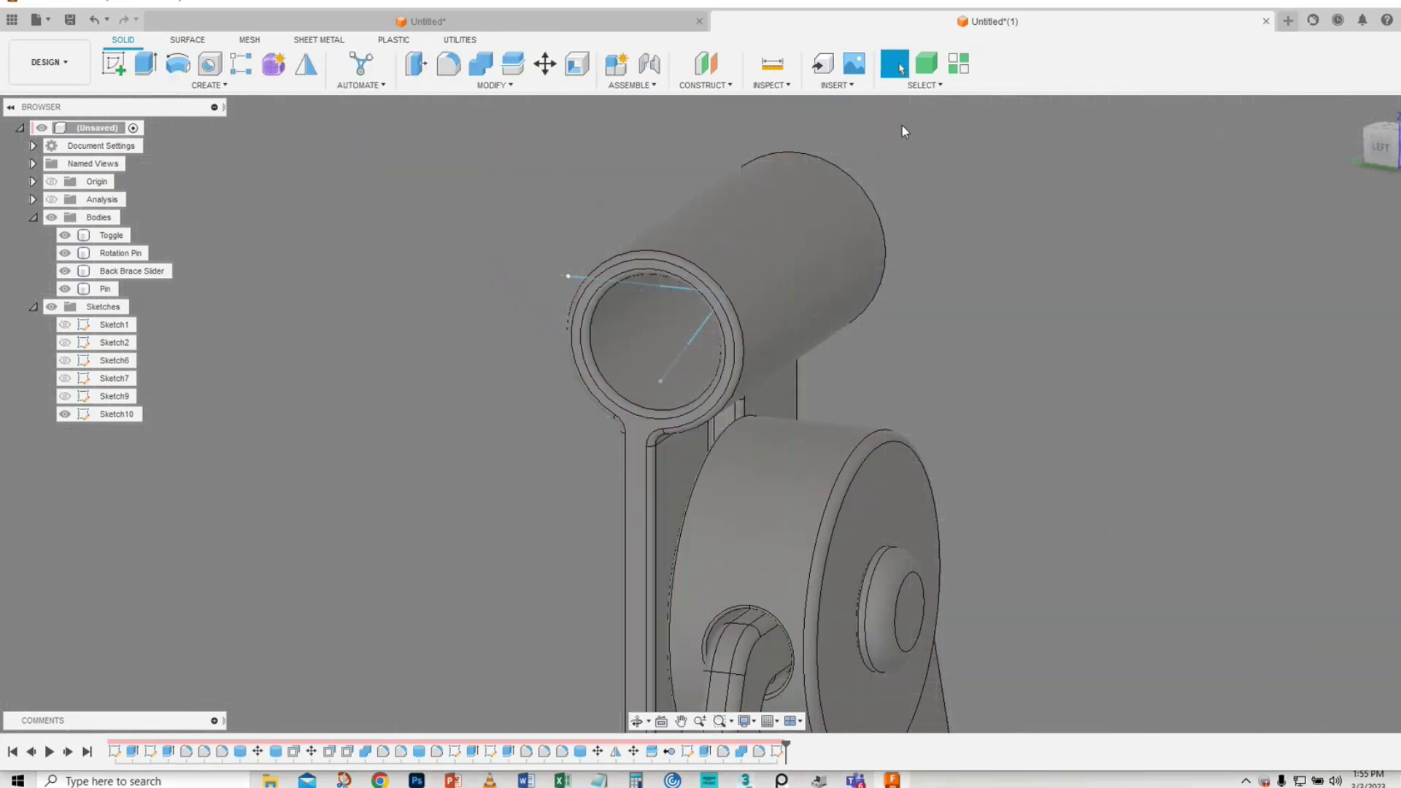
- Split the Back Brace Slider body using the two sketched lines as extended splitting tools
{"action": "left_click", "coordinate": [512, 63]}
{"action": "left_click", "coordinate": [703, 247]}
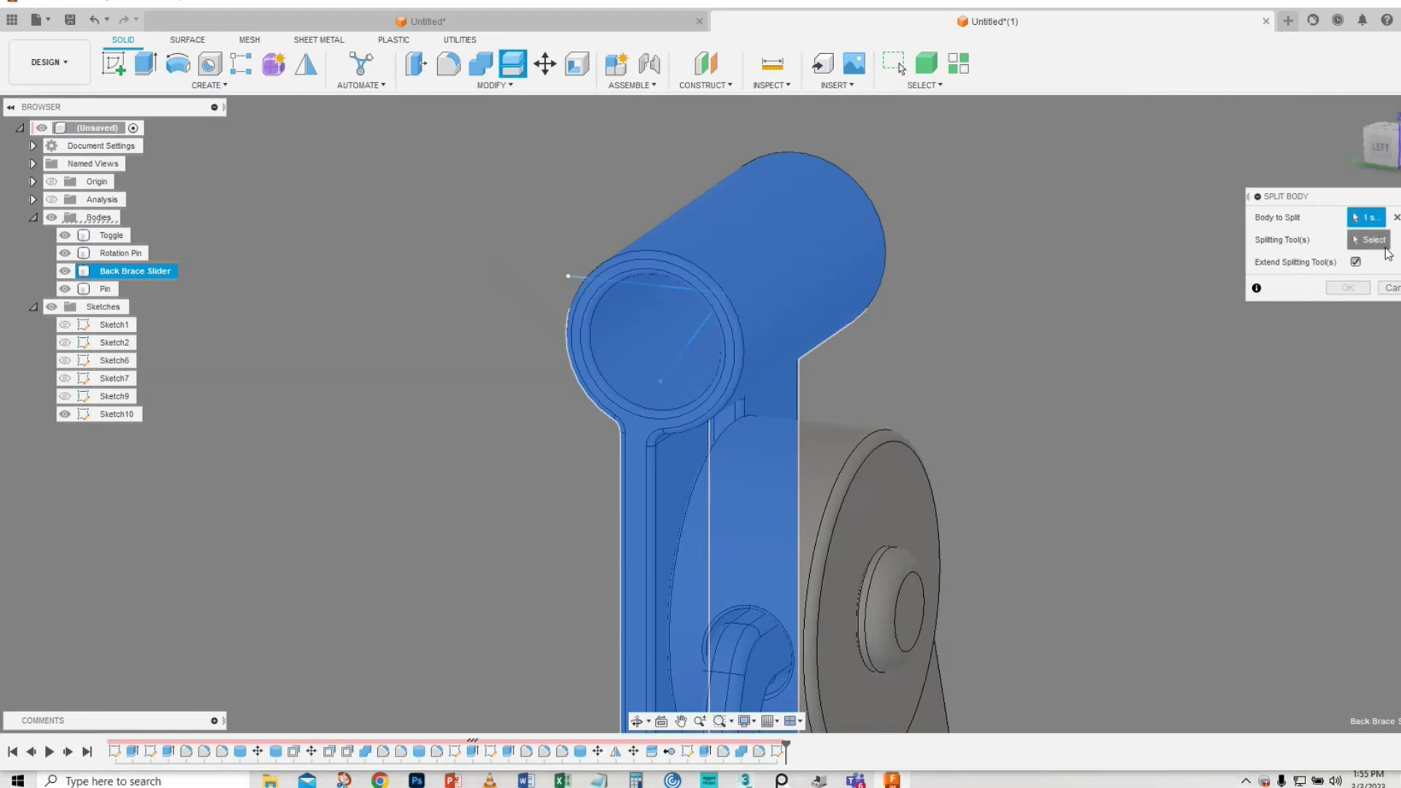
{"action": "left_click", "coordinate": [572, 276]}
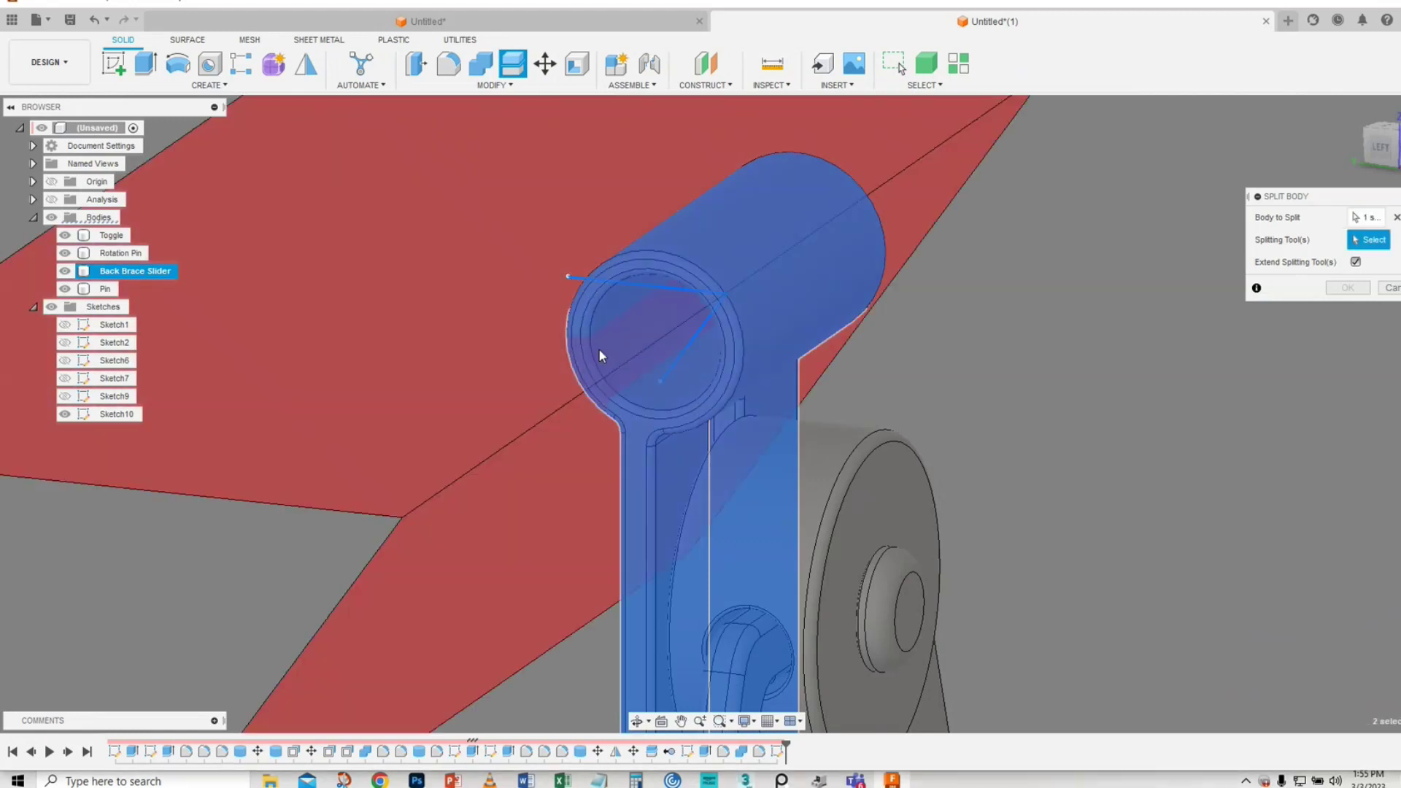
{"action": "left_click", "coordinate": [668, 370]}
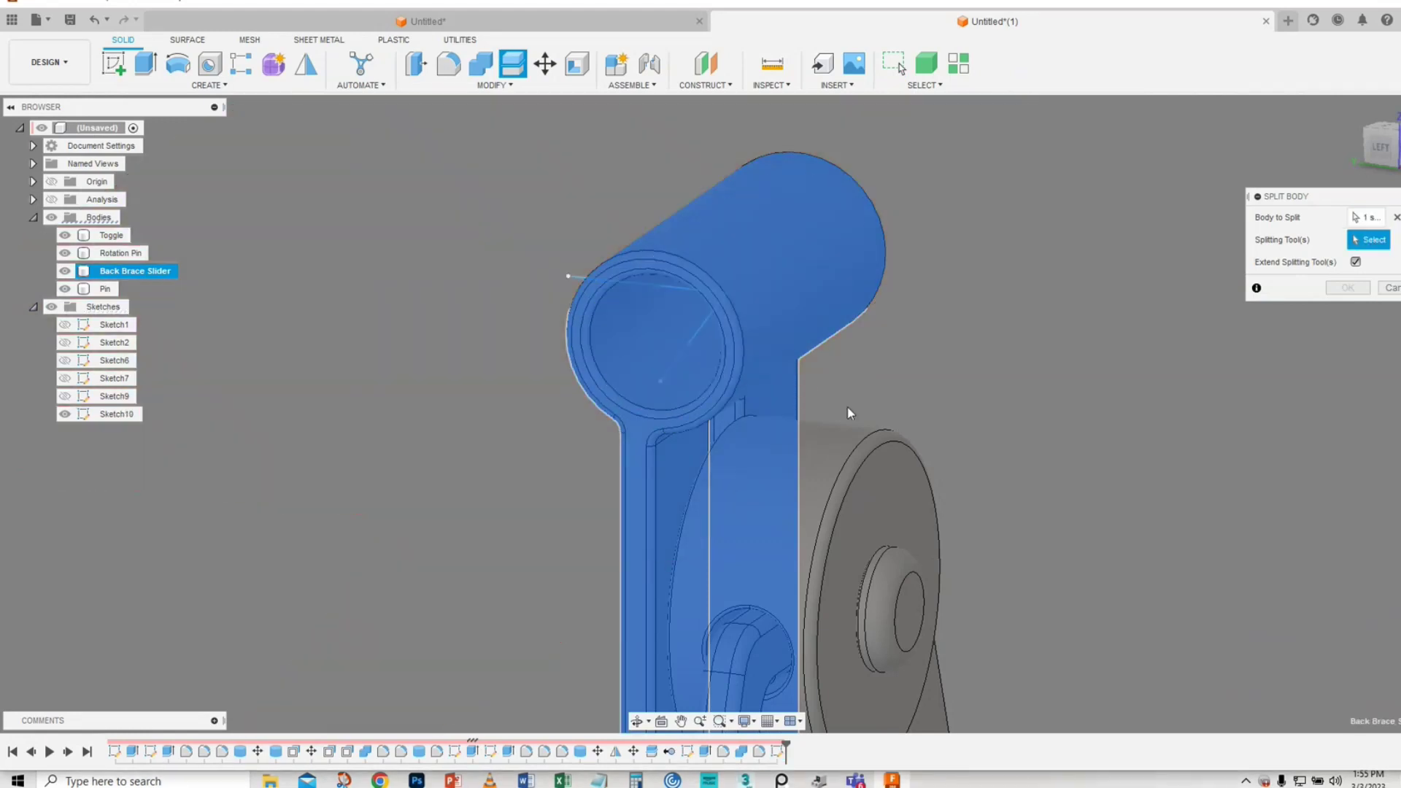
{"action": "left_click", "coordinate": [569, 277]}
{"action": "middle_click_drag", "start_coordinate": [576, 285], "coordinate": [803, 314], "text": "shift"}
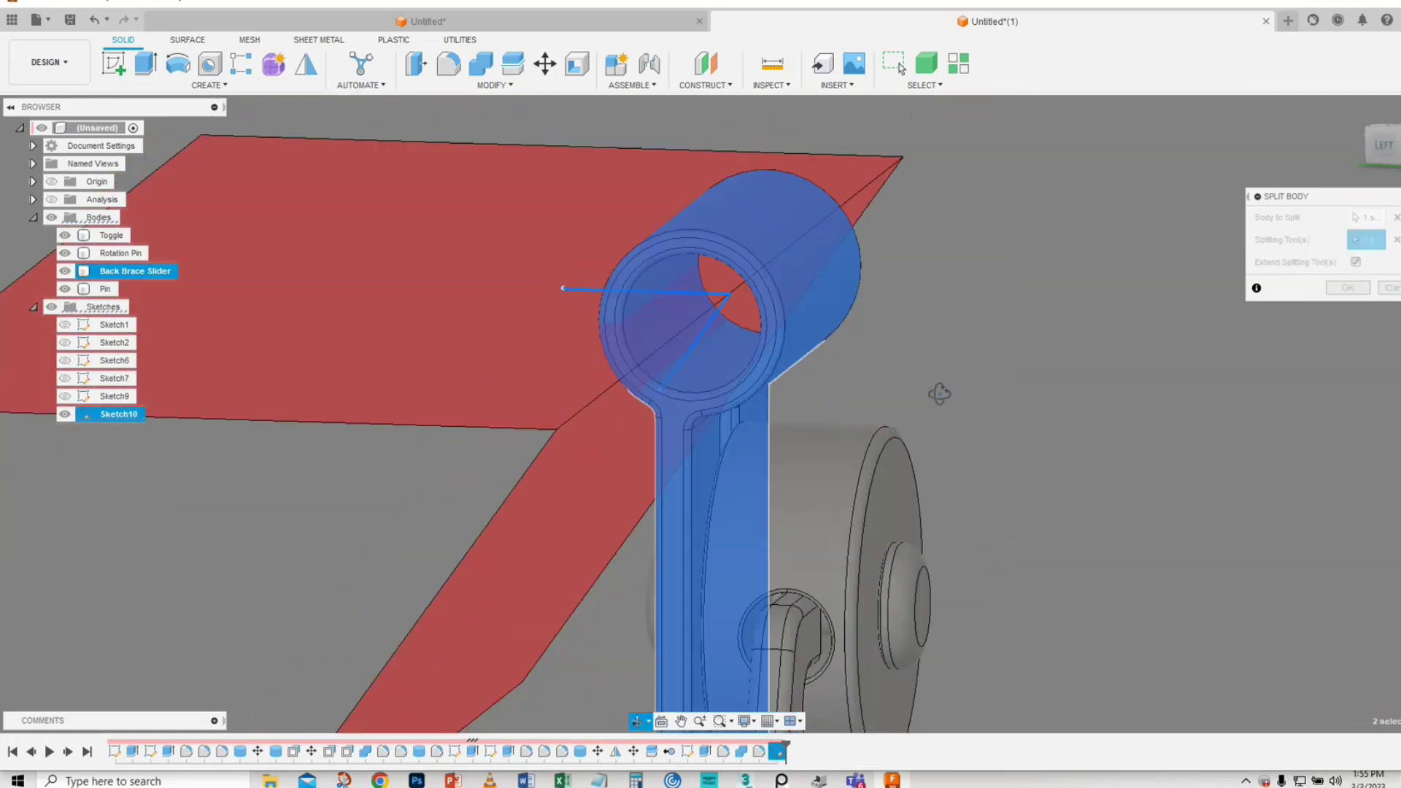
{"action": "left_click", "coordinate": [1347, 289]}
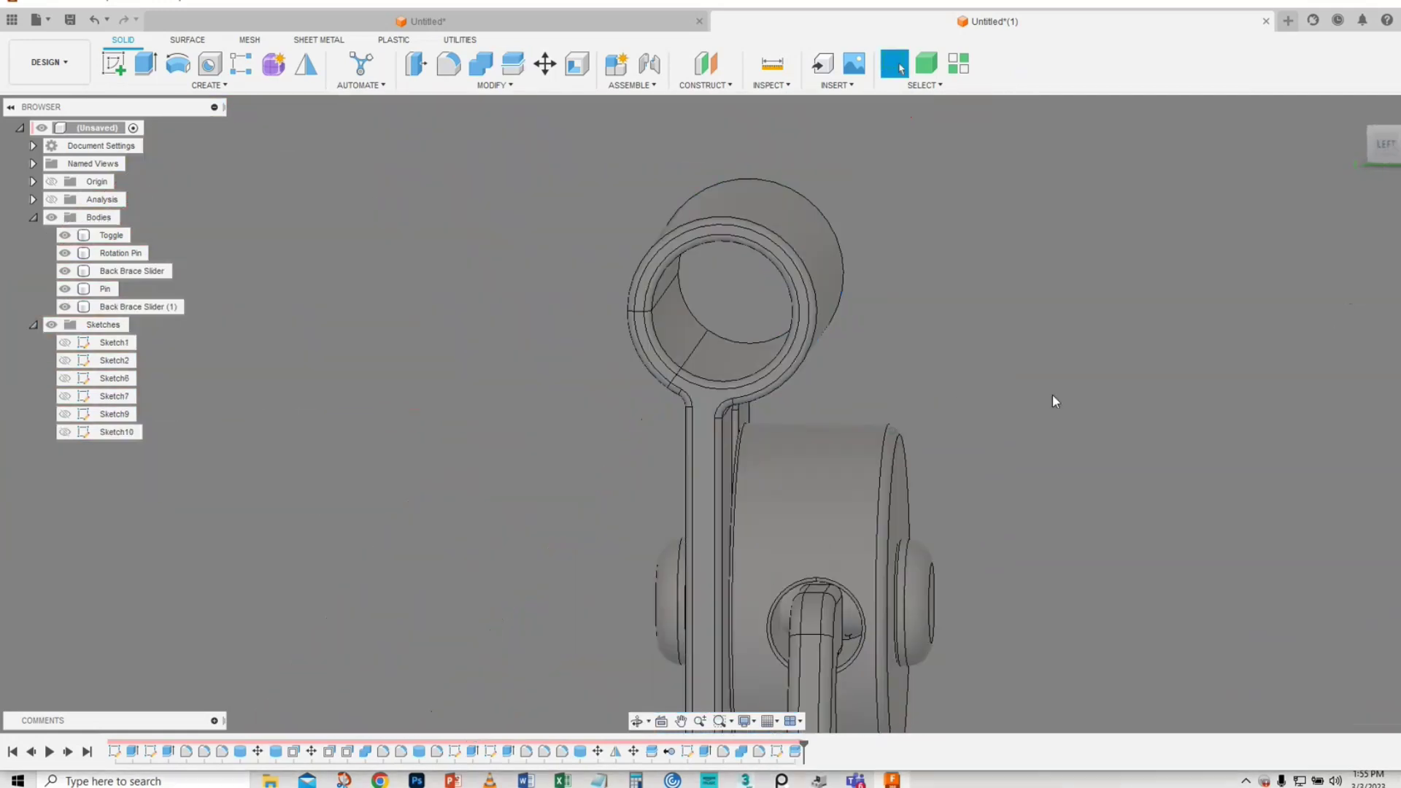
- Identify the split pieces by toggling their visibility, and remove the wedge body cut from the tube wall
{"action": "left_click", "coordinate": [65, 306]}
{"action": "left_click", "coordinate": [65, 306]}
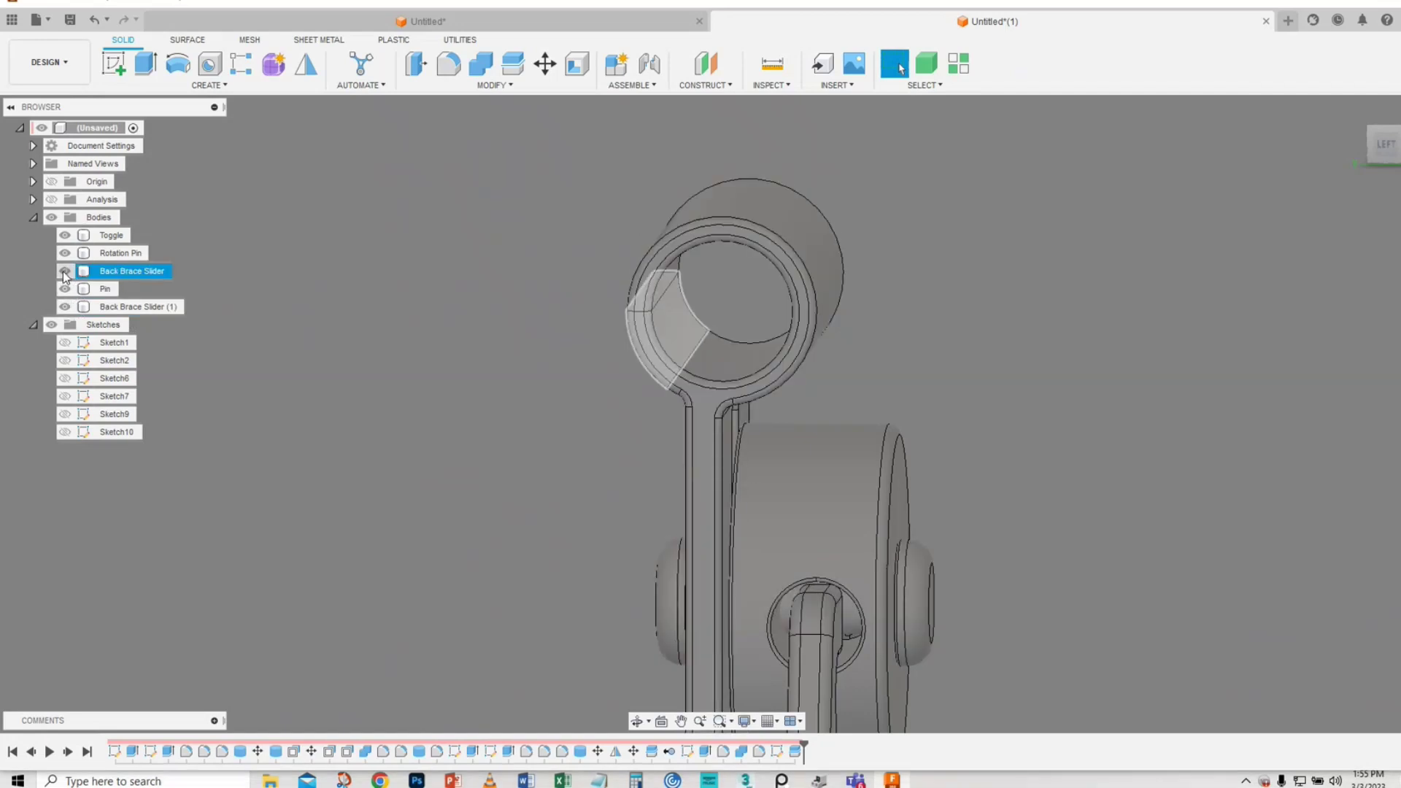
{"action": "left_click", "coordinate": [65, 273]}
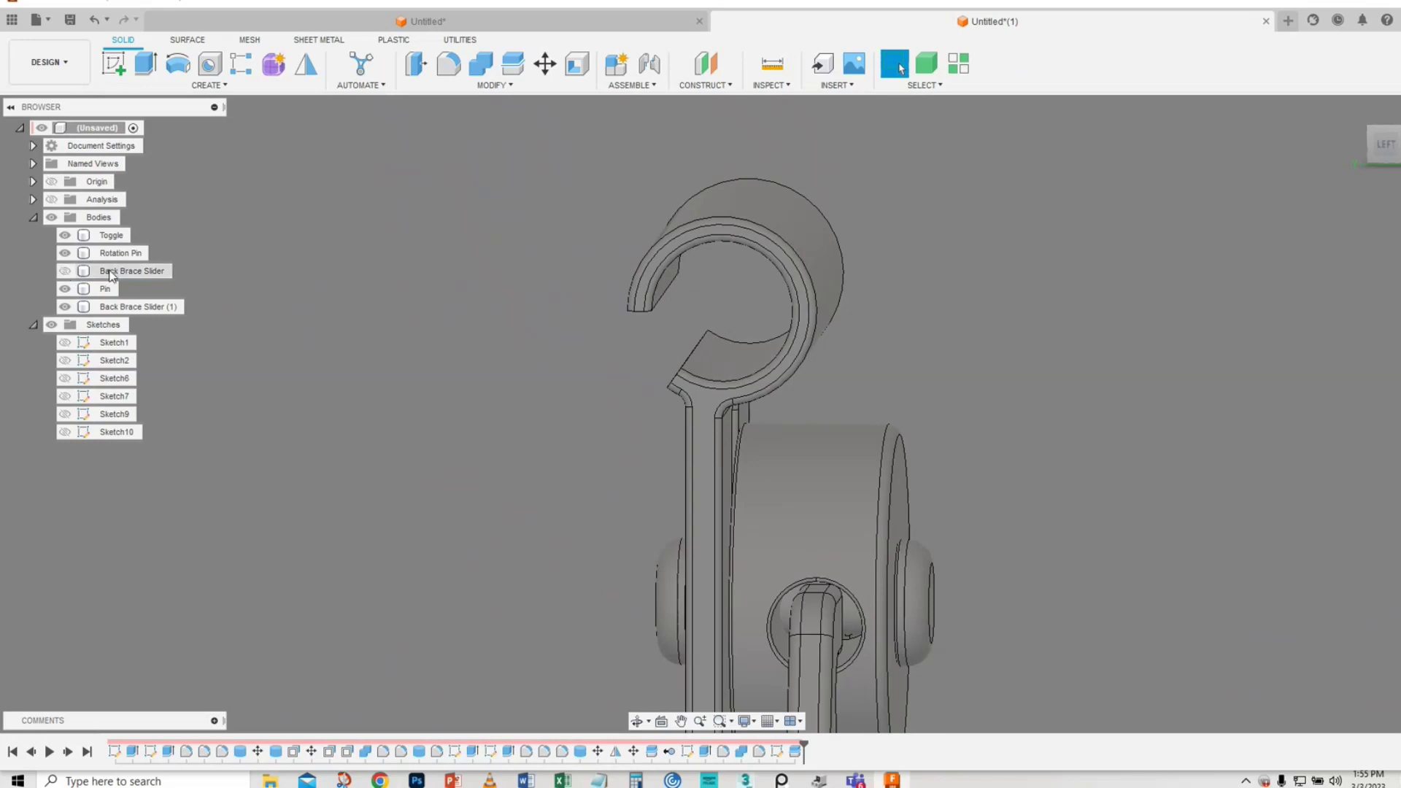
{"action": "left_click", "coordinate": [65, 273]}
{"action": "right_click", "coordinate": [117, 272]}
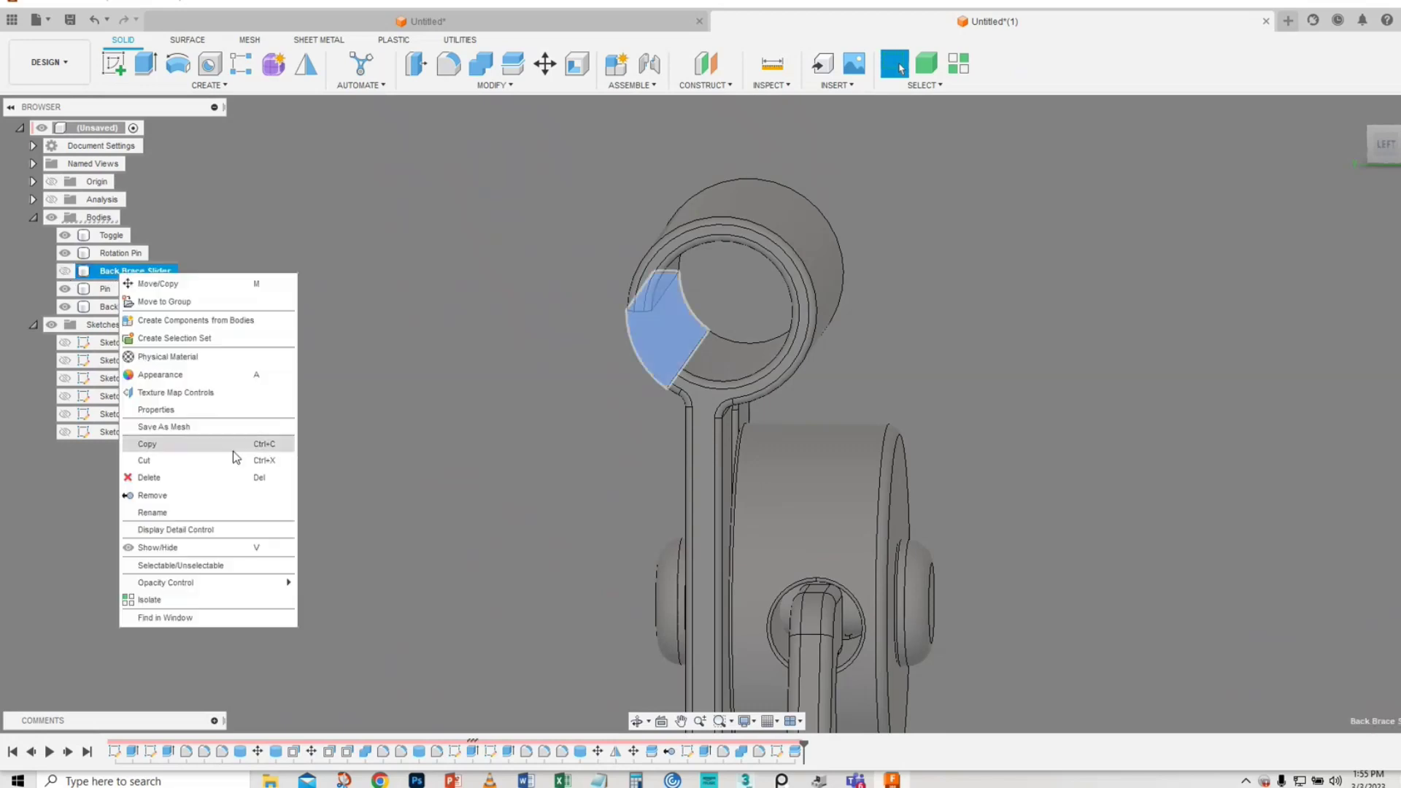
{"action": "left_click", "coordinate": [197, 495]}
- Fillet the edges of both cut faces along the tube opening with a radius of 0.331 mm
{"action": "middle_click_drag", "start_coordinate": [595, 356], "coordinate": [562, 349], "text": "shift"}
{"action": "left_click", "coordinate": [406, 441]}
{"action": "middle_click_drag", "start_coordinate": [405, 441], "coordinate": [483, 548], "text": "shift"}
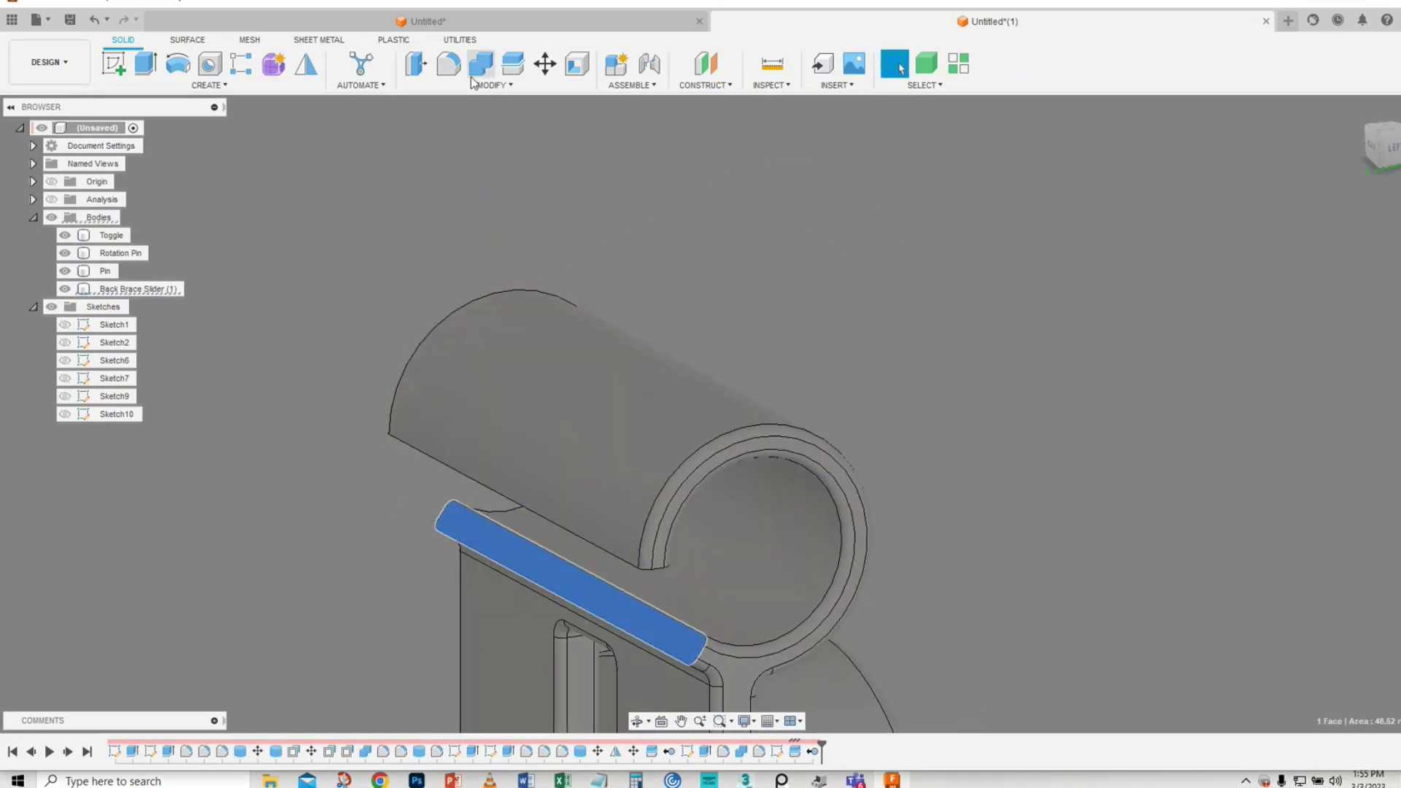
{"action": "left_click", "coordinate": [449, 64]}
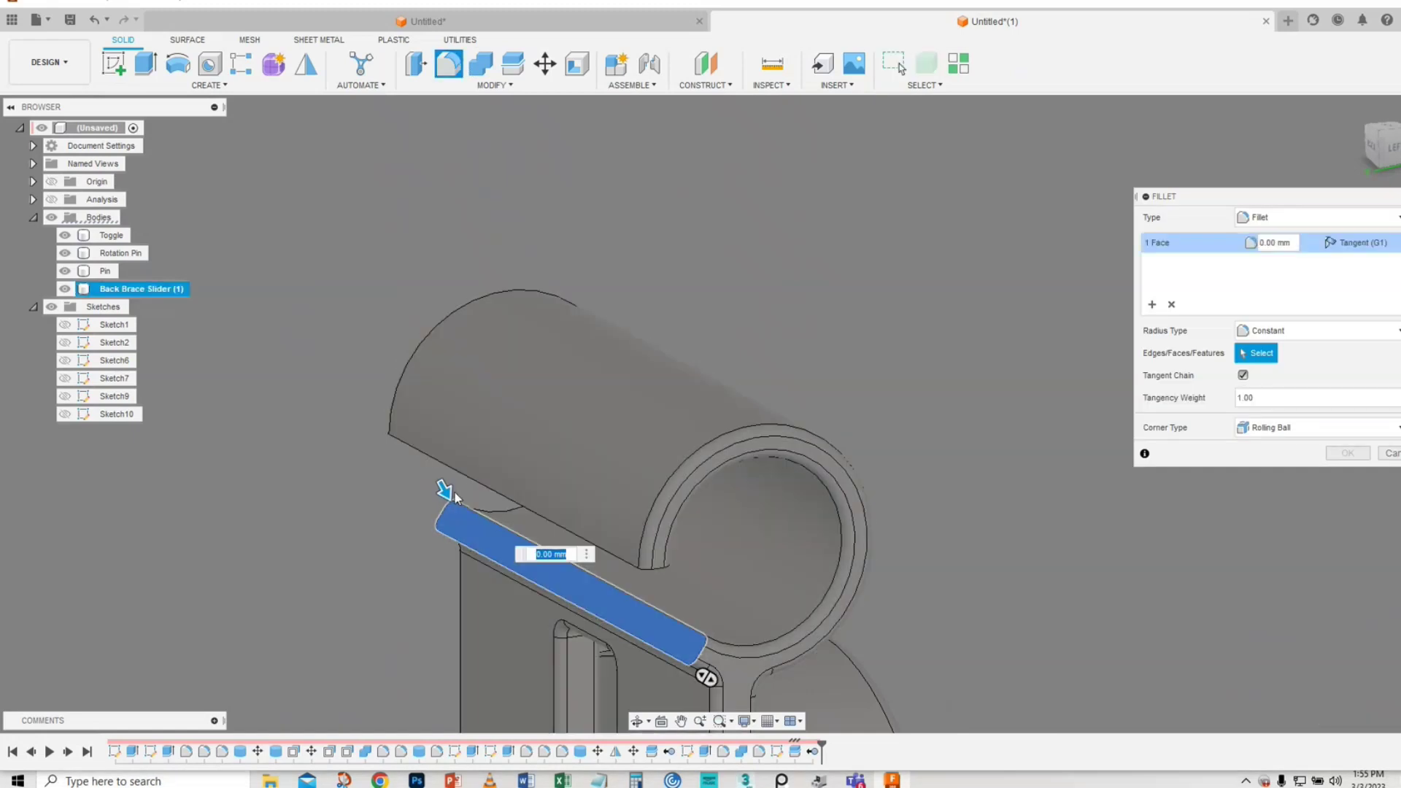
{"action": "left_click_drag", "start_coordinate": [455, 498], "coordinate": [458, 504]}
{"action": "middle_click_drag", "start_coordinate": [459, 504], "coordinate": [309, 481], "text": "shift"}
{"action": "left_click", "coordinate": [466, 509]}
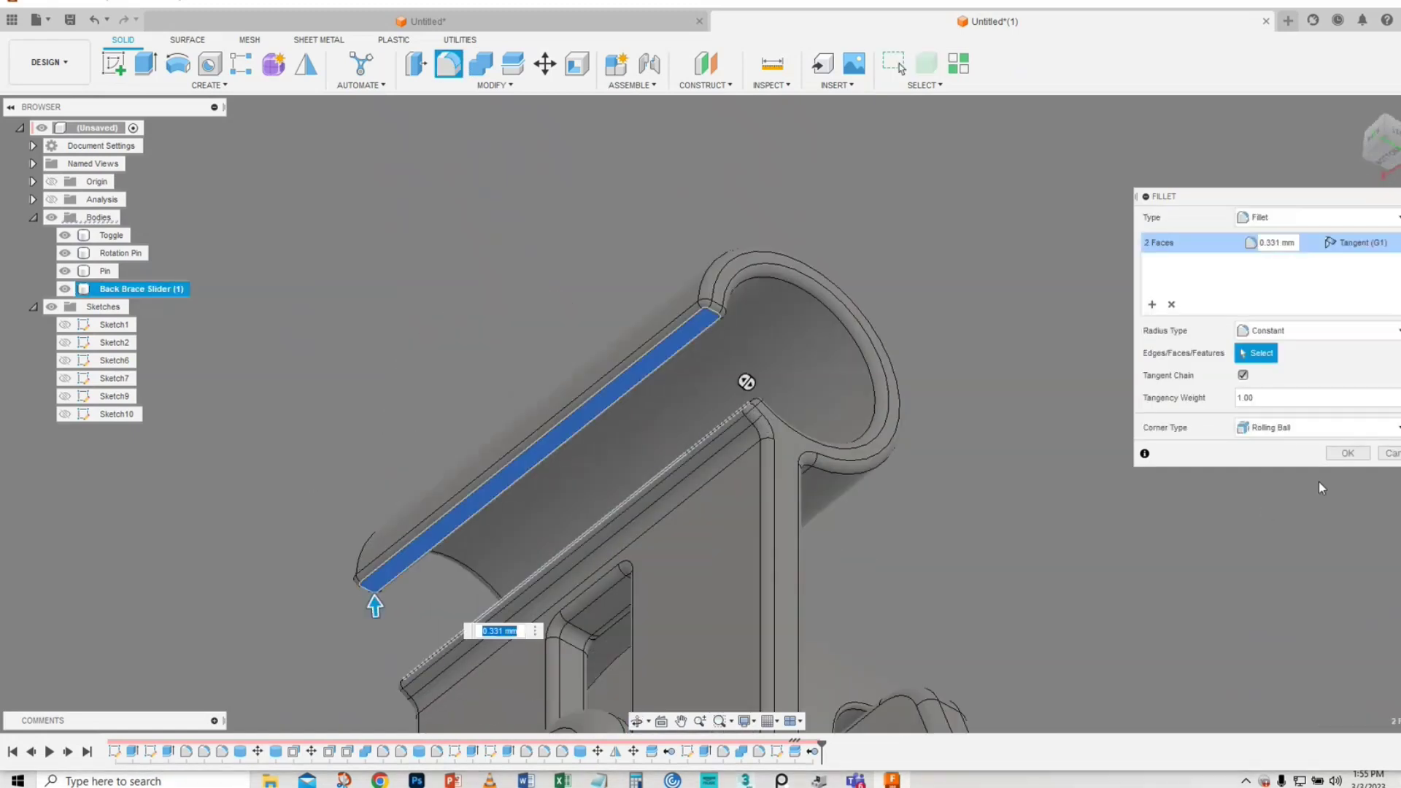
{"action": "left_click", "coordinate": [1348, 454]}
{"action": "middle_click_drag", "start_coordinate": [960, 550], "coordinate": [716, 488], "text": "shift"}
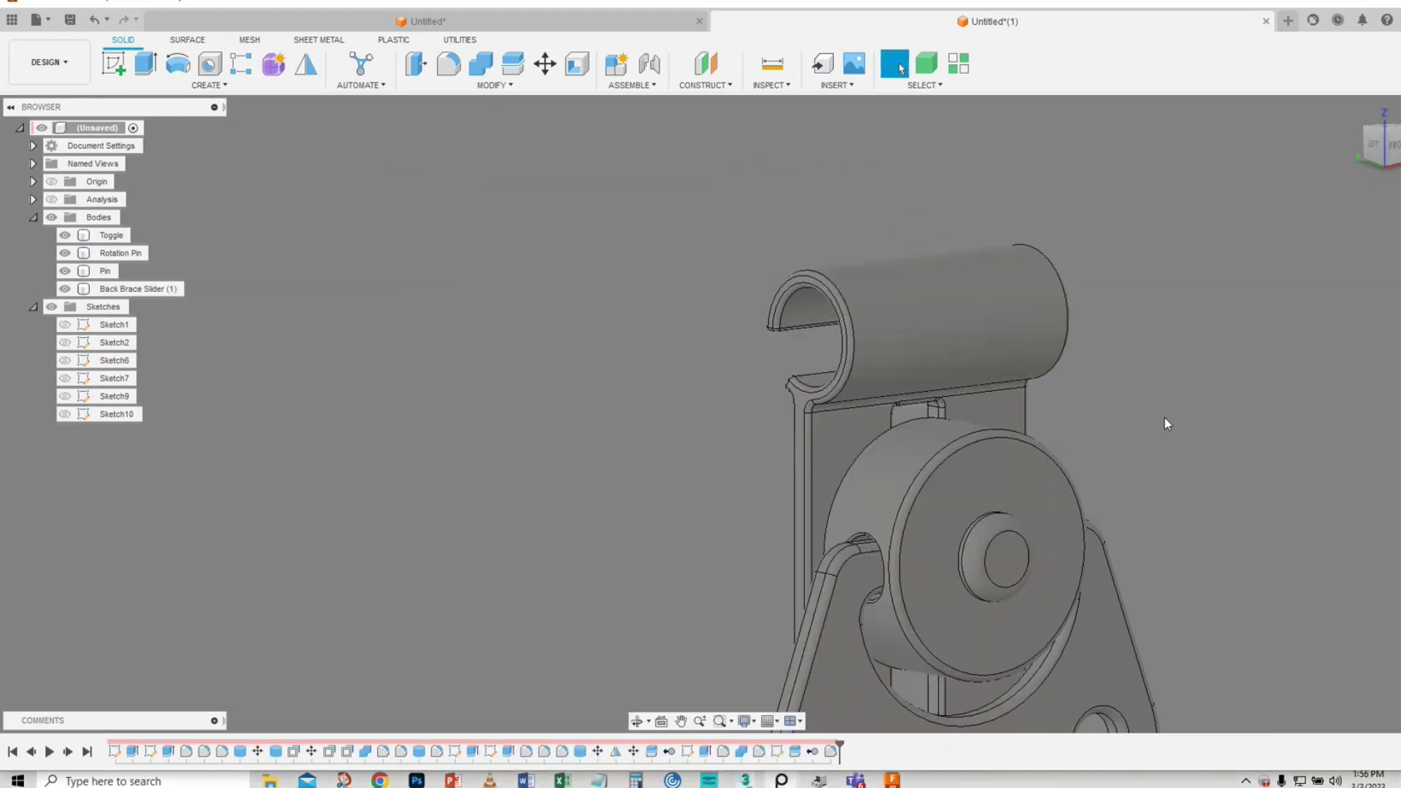
- Start a new sketch on the vertical origin plane seen in the left view, beside the open tube
{"action": "middle_click_drag", "start_coordinate": [1164, 416], "coordinate": [987, 375], "text": "shift"}
{"action": "scroll", "coordinate": [989, 379], "scroll_direction": "down", "scroll_amount": 4}
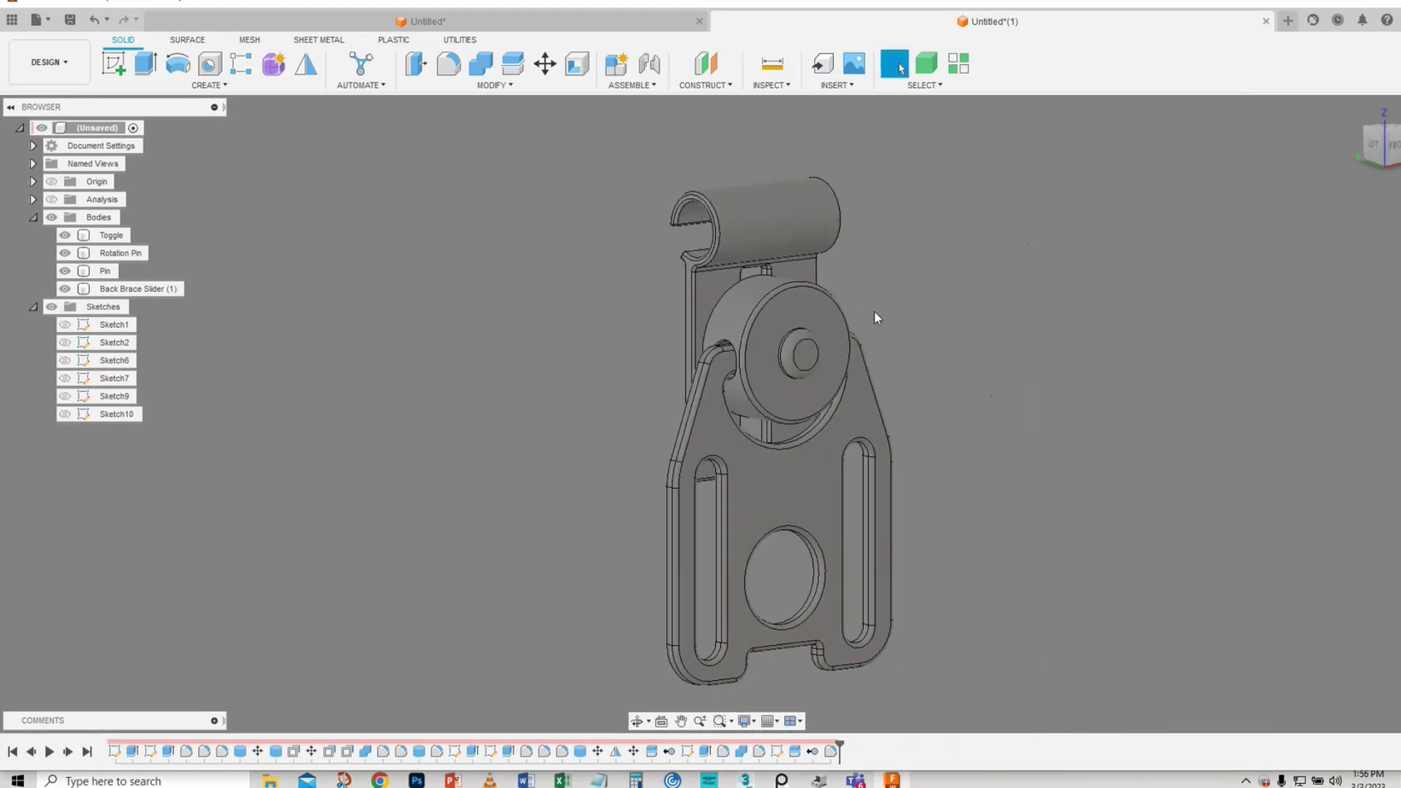
{"action": "middle_click_drag", "start_coordinate": [874, 313], "coordinate": [729, 356], "text": "shift"}
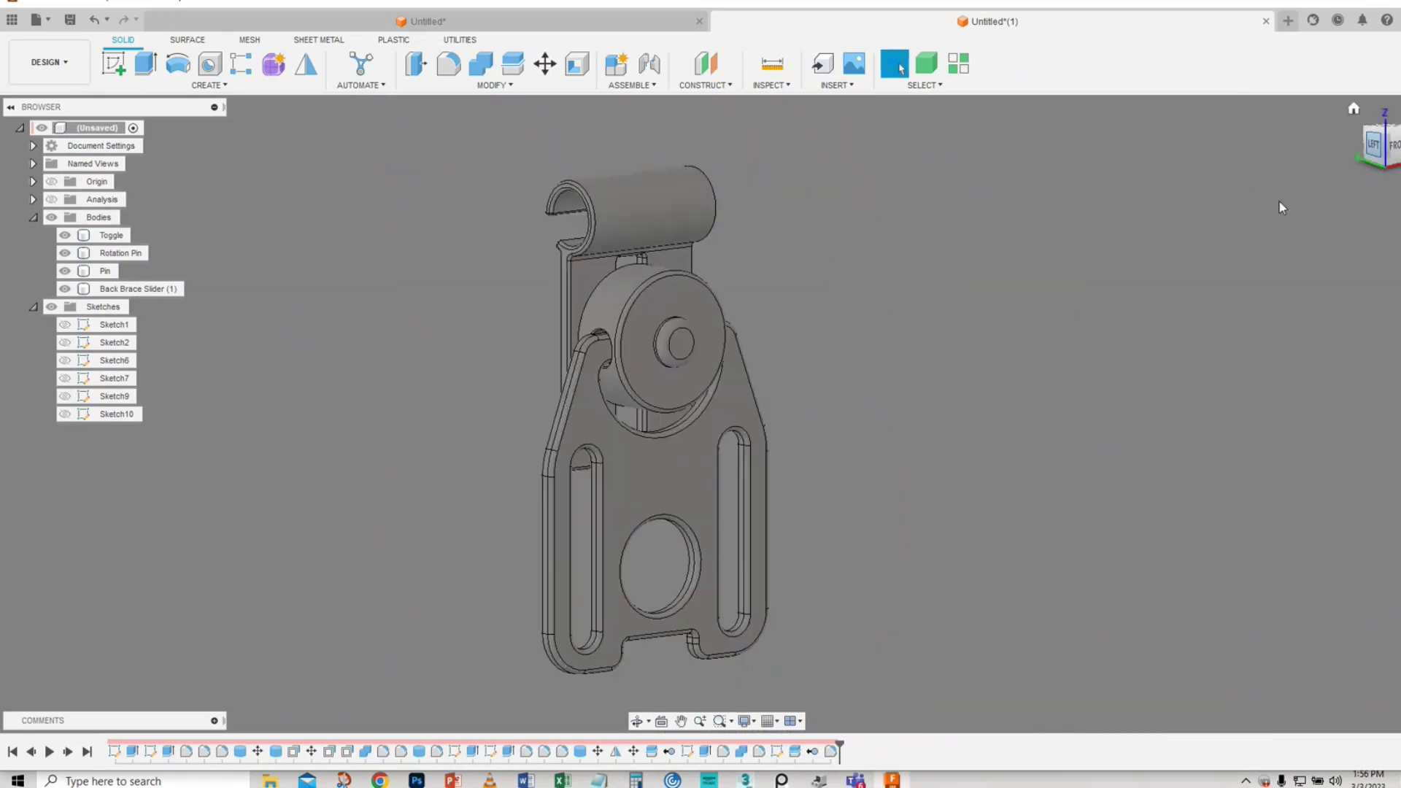
{"action": "left_click", "coordinate": [1374, 143]}
{"action": "mouse_move", "coordinate": [905, 376]}
{"action": "middle_mouse_down"}
{"action": "mouse_move", "coordinate": [887, 344]}
{"action": "mouse_move", "coordinate": [807, 388]}
{"action": "middle_mouse_up"}
{"action": "left_click", "coordinate": [114, 64]}
{"action": "left_click", "coordinate": [594, 545]}
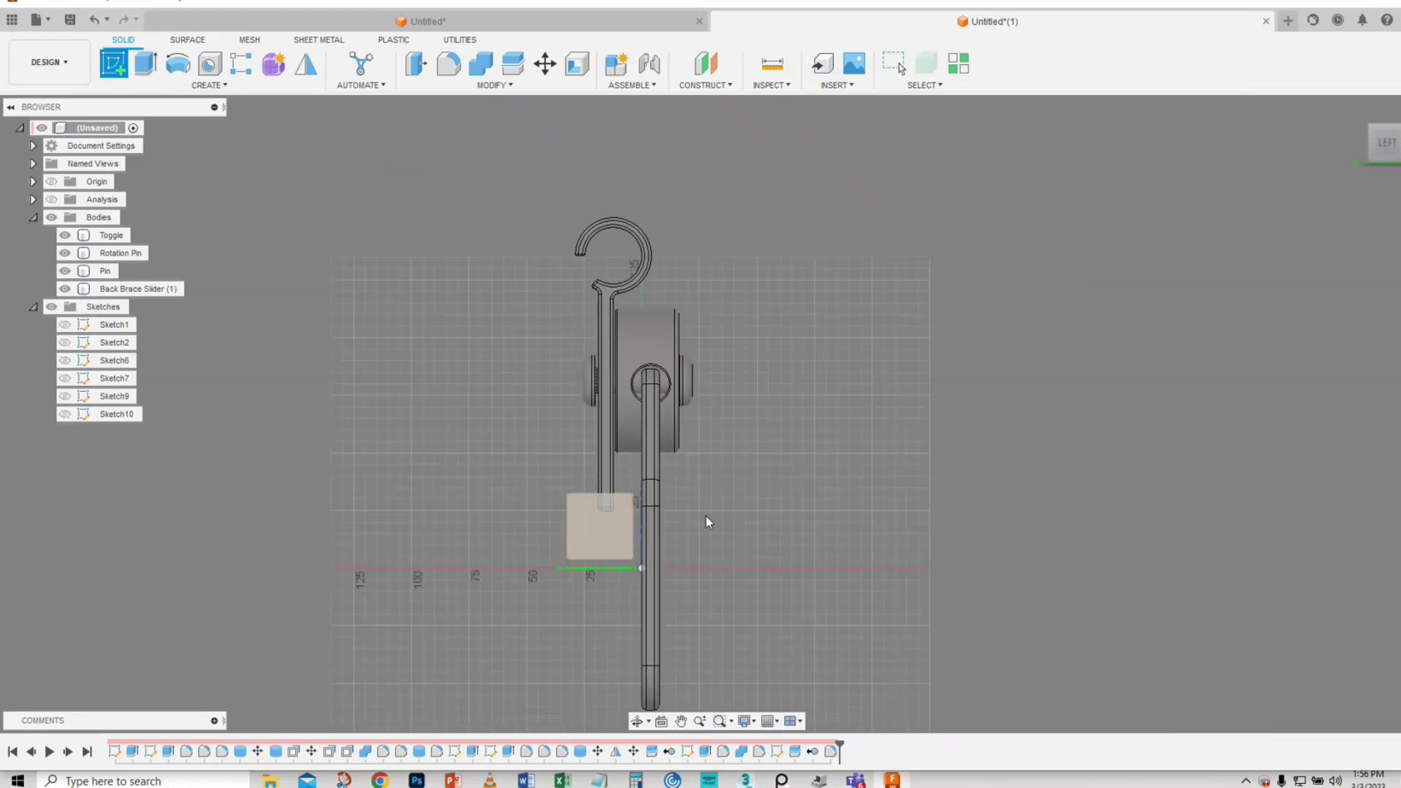
{"action": "middle_click_drag", "start_coordinate": [931, 398], "coordinate": [934, 462]}
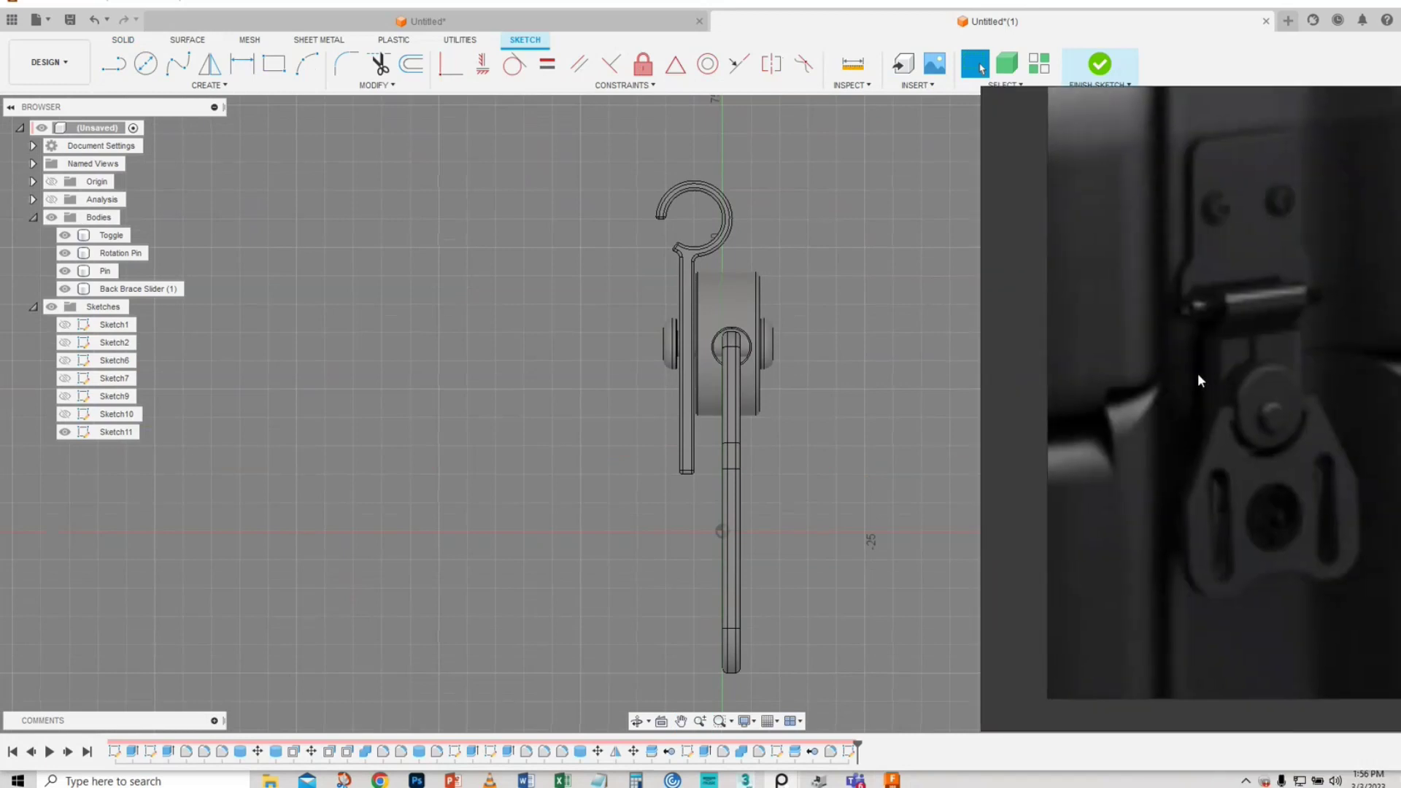
{"action": "scroll", "coordinate": [610, 263], "scroll_direction": "up", "scroll_amount": 3}
{"action": "middle_click_drag", "start_coordinate": [629, 238], "coordinate": [518, 335]}
{"action": "scroll", "coordinate": [519, 337], "scroll_direction": "up", "scroll_amount": 1}
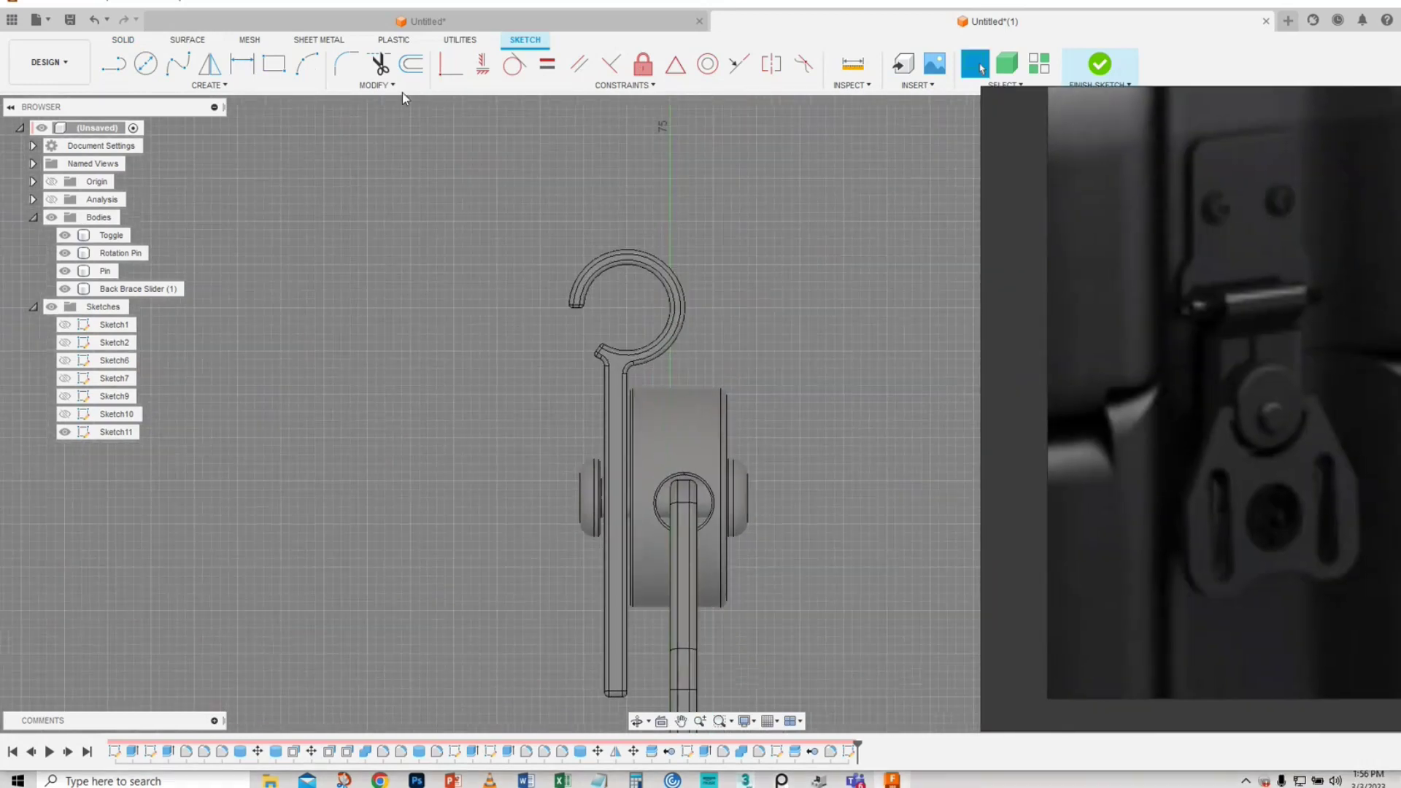
{"action": "left_click", "coordinate": [146, 66]}
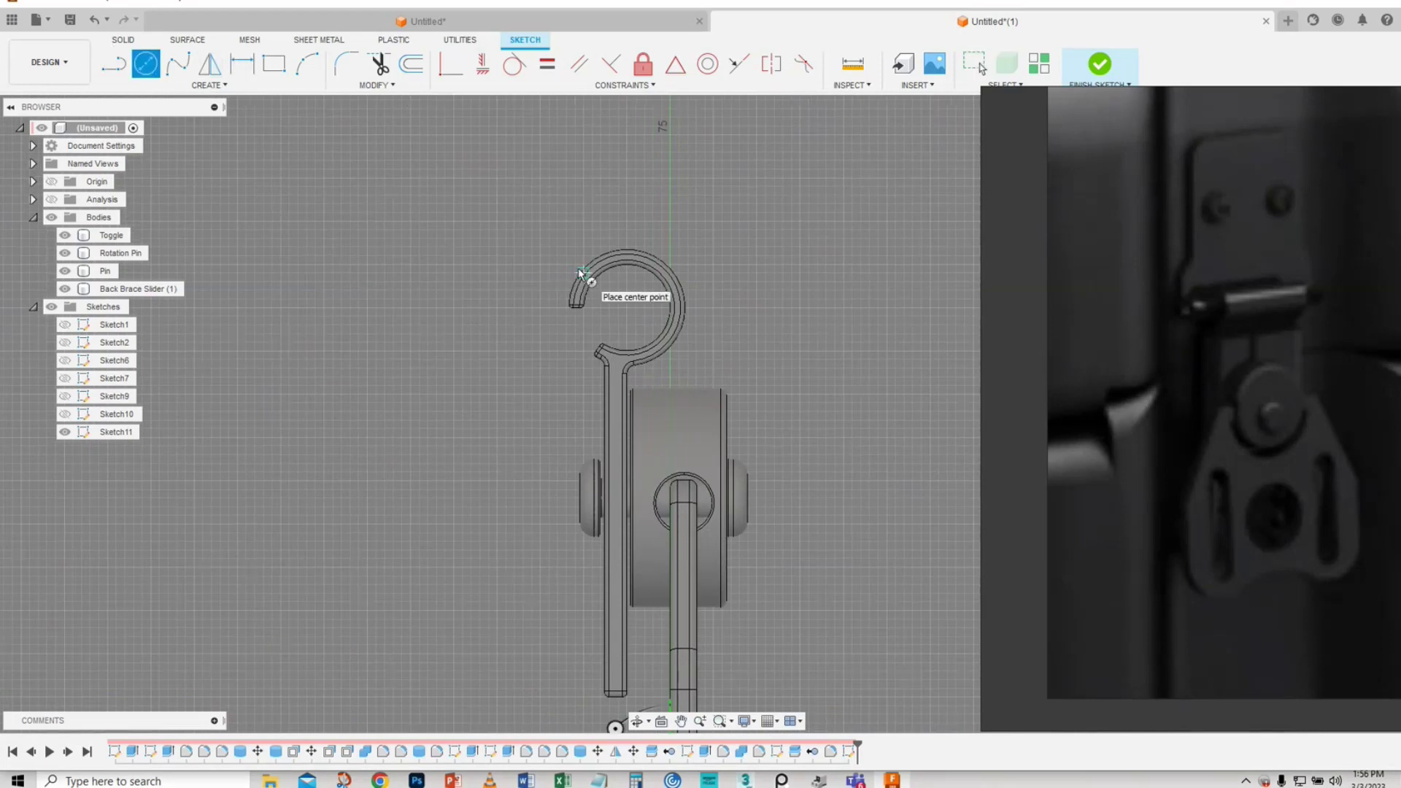
{"action": "left_click", "coordinate": [198, 92]}
{"action": "mouse_move", "coordinate": [178, 156]}
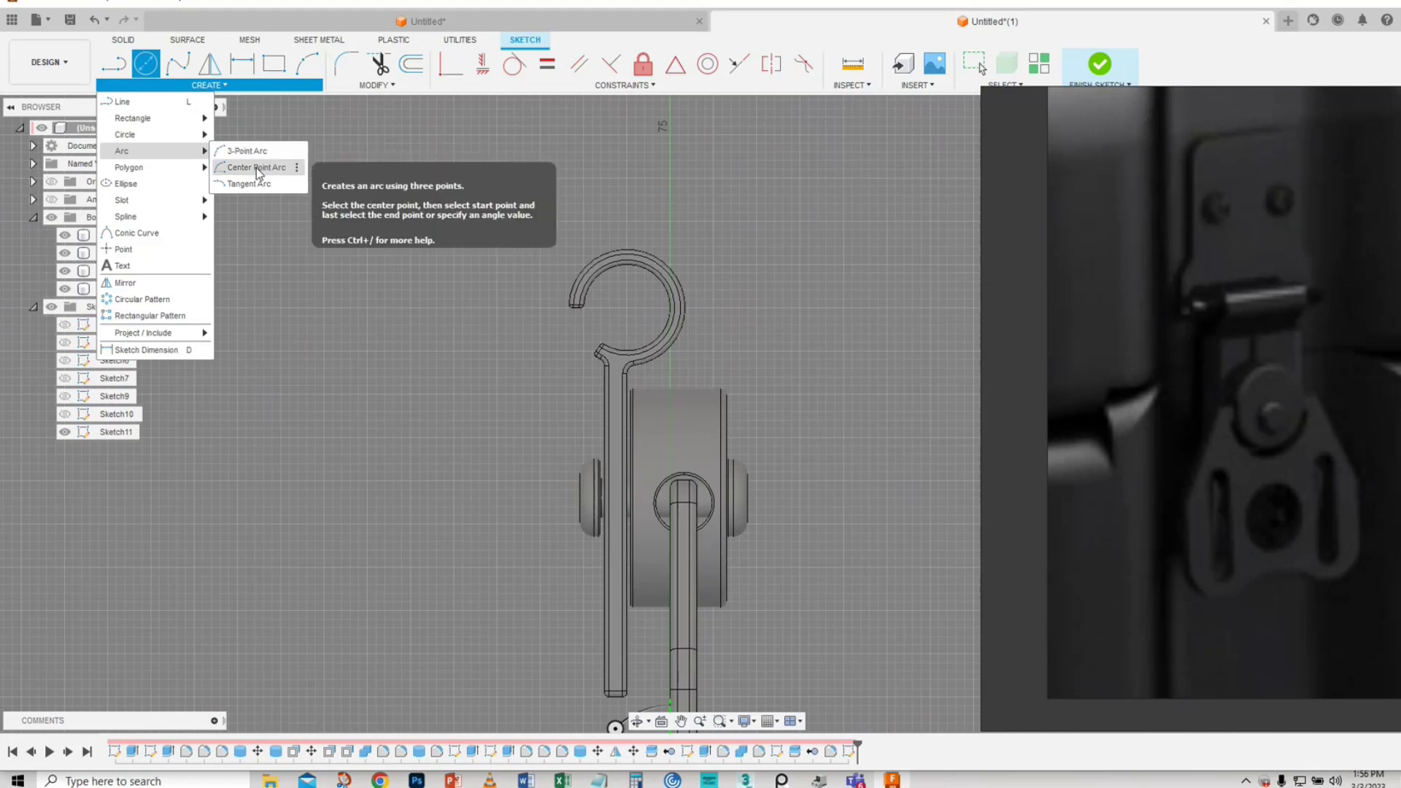
{"action": "left_click", "coordinate": [257, 168]}
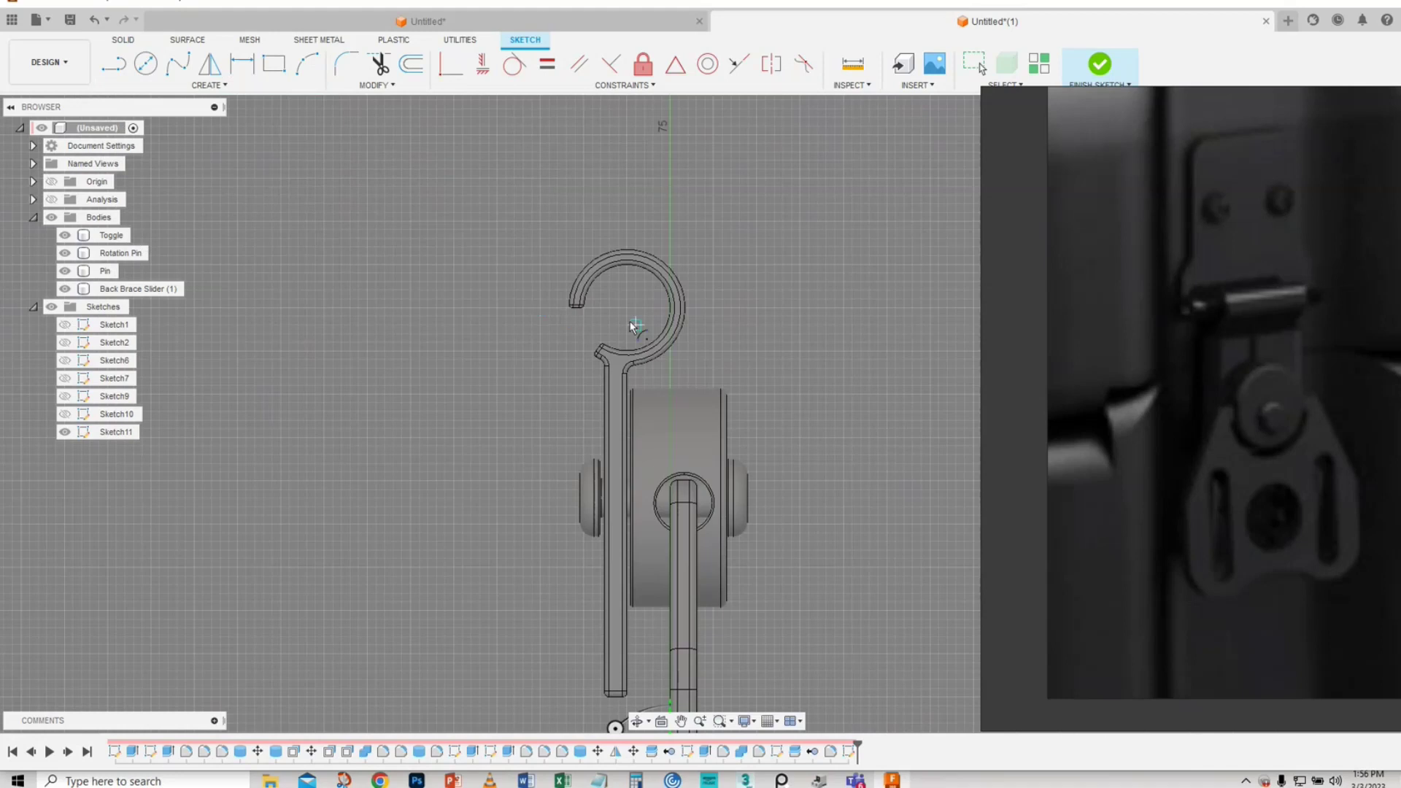
{"action": "left_click", "coordinate": [584, 308]}
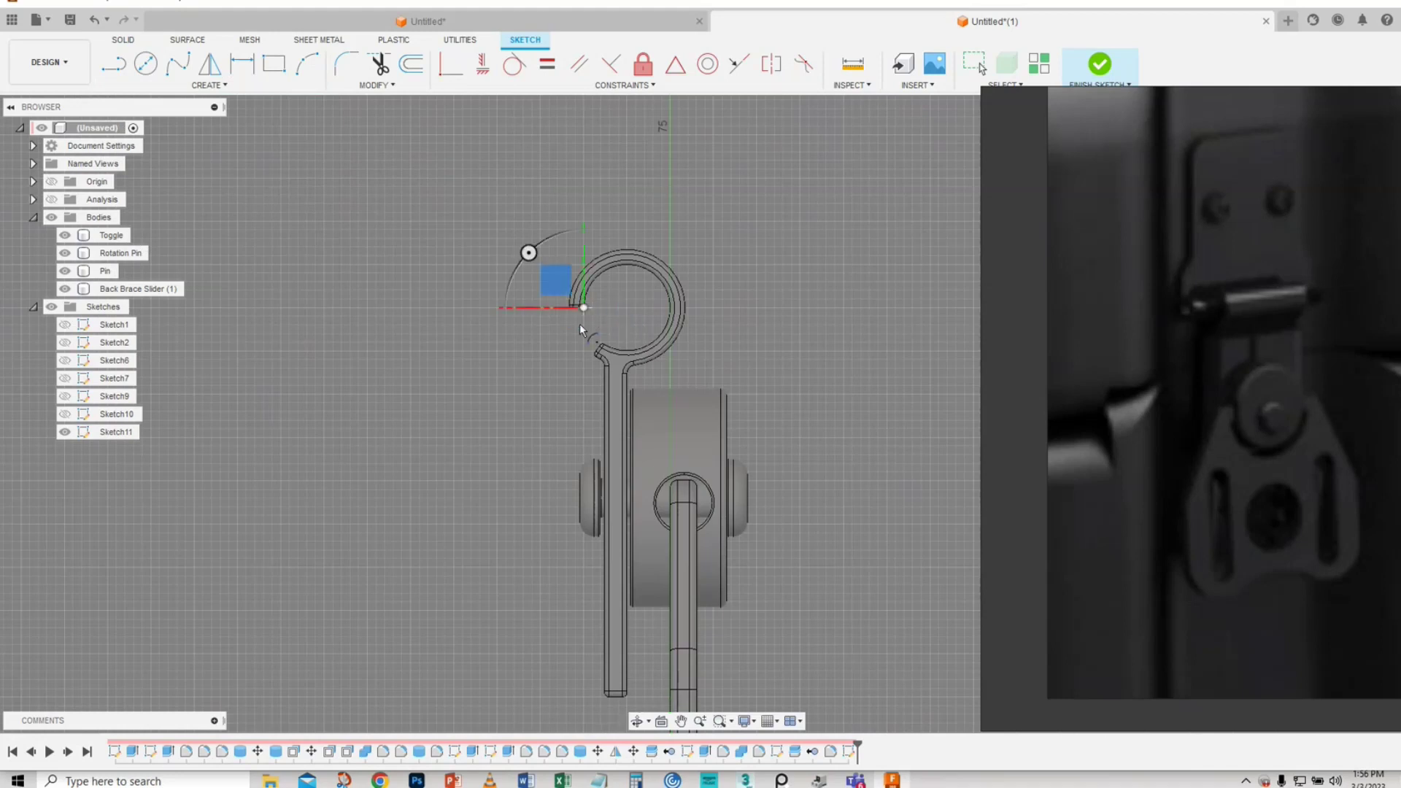
{"action": "left_click", "coordinate": [497, 307]}
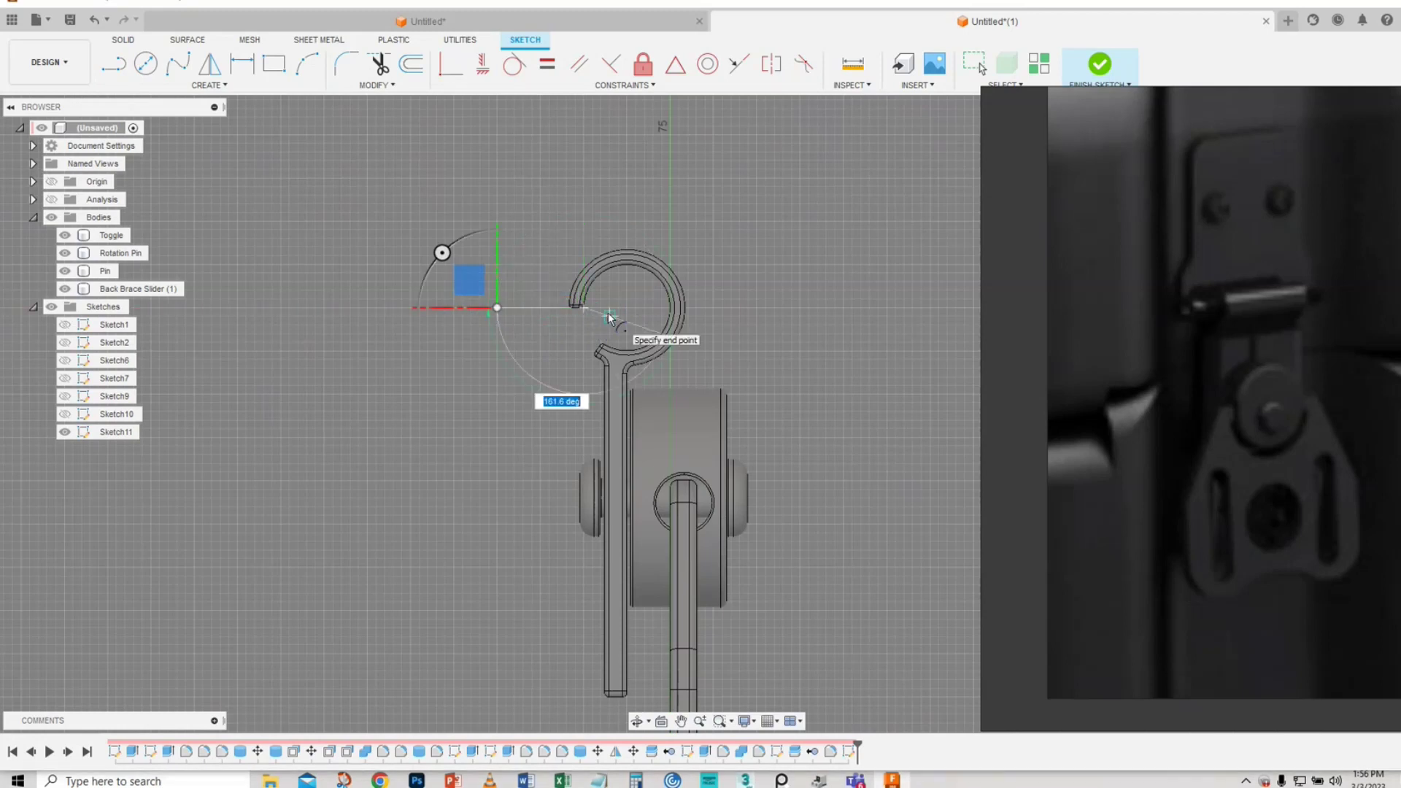
{"action": "right_click", "coordinate": [600, 316]}
{"action": "left_click", "coordinate": [576, 304]}
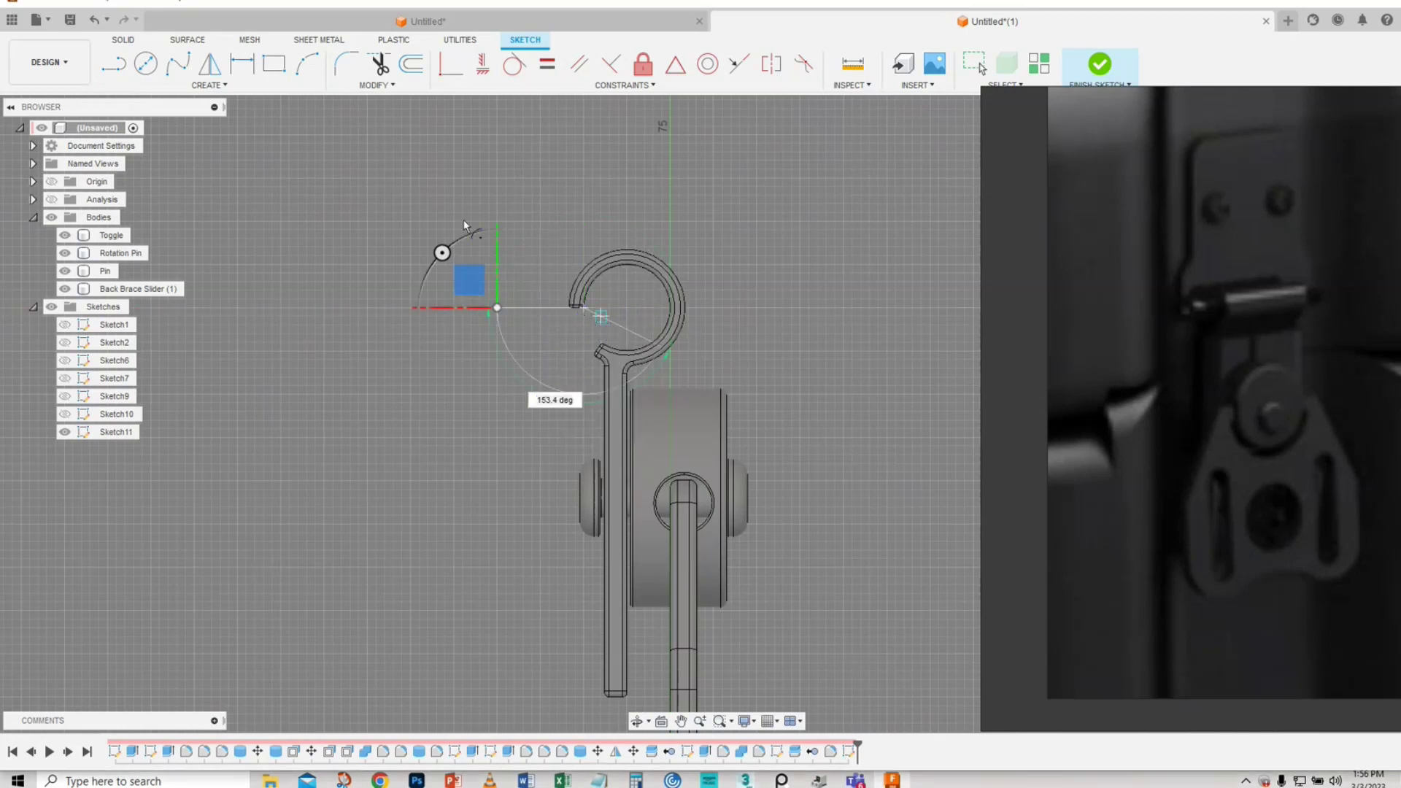
{"action": "key", "text": "Escape"}
- Draw a centre-diameter circle at the tube's centre, slightly smaller than the tube's inner wall
{"action": "key", "text": "c"}
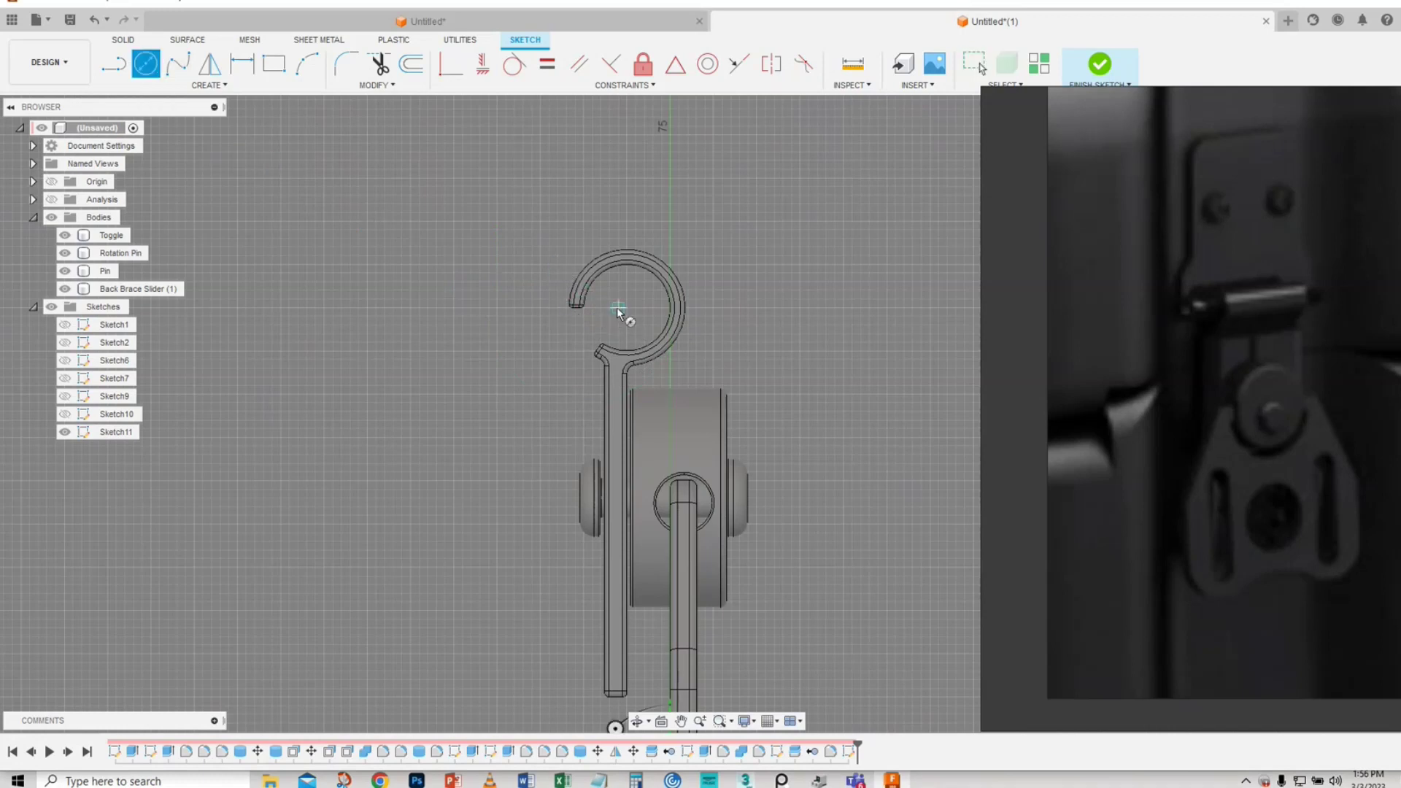
{"action": "left_click", "coordinate": [597, 307]}
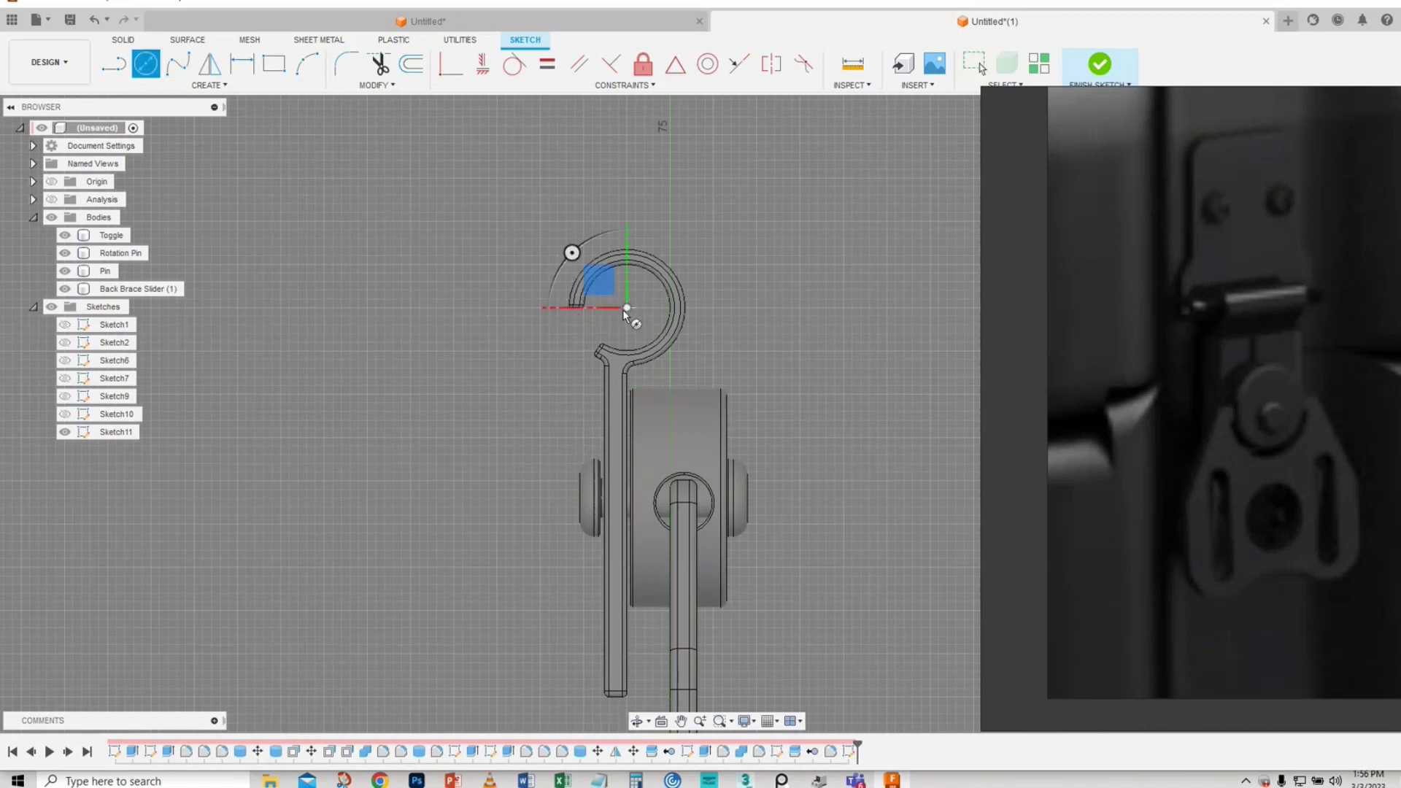
{"action": "left_click", "coordinate": [643, 343]}
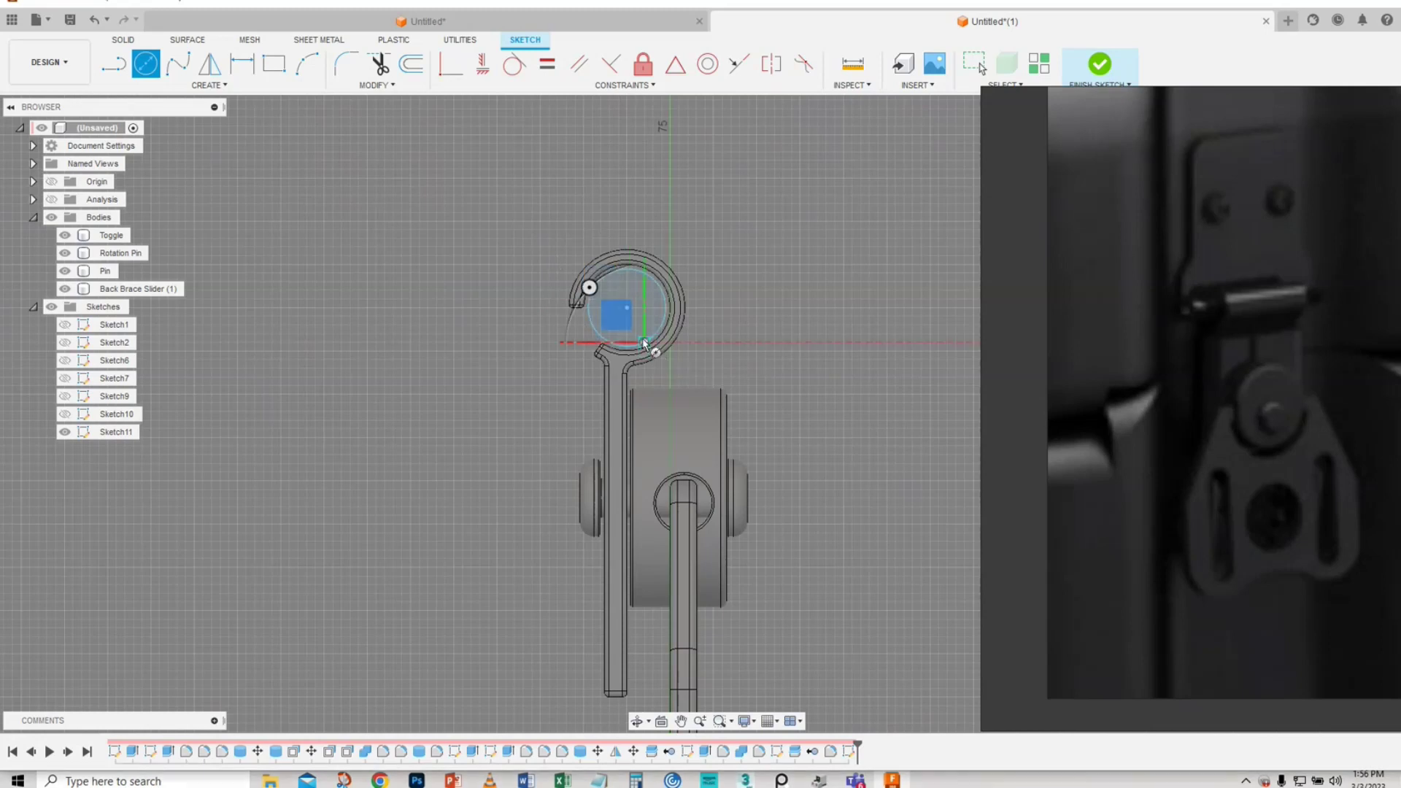
{"action": "right_click", "coordinate": [715, 301]}
{"action": "left_click", "coordinate": [756, 298]}
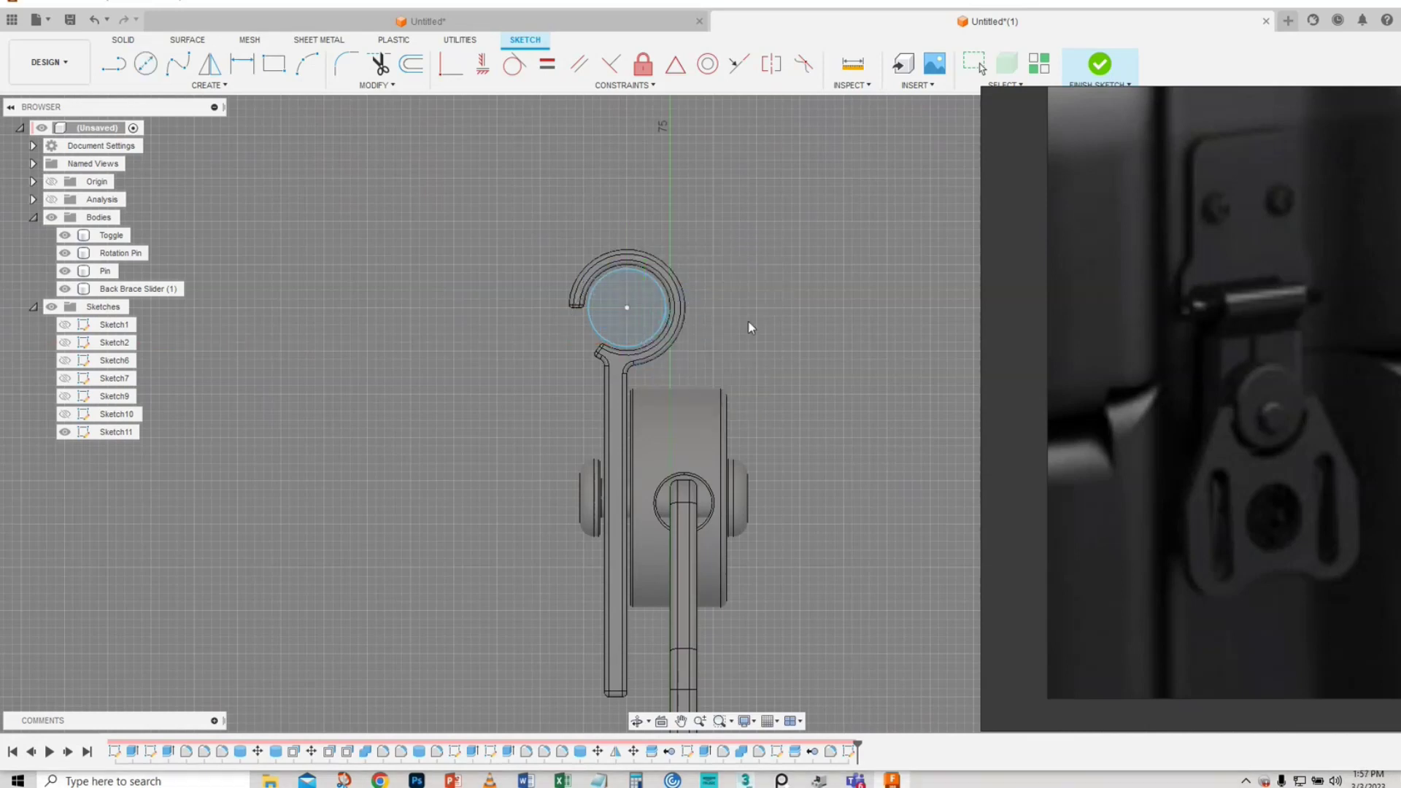
- Move the circle out of the tube so its centre lies just above the end of the tube's upper lip
{"action": "left_click", "coordinate": [597, 286]}
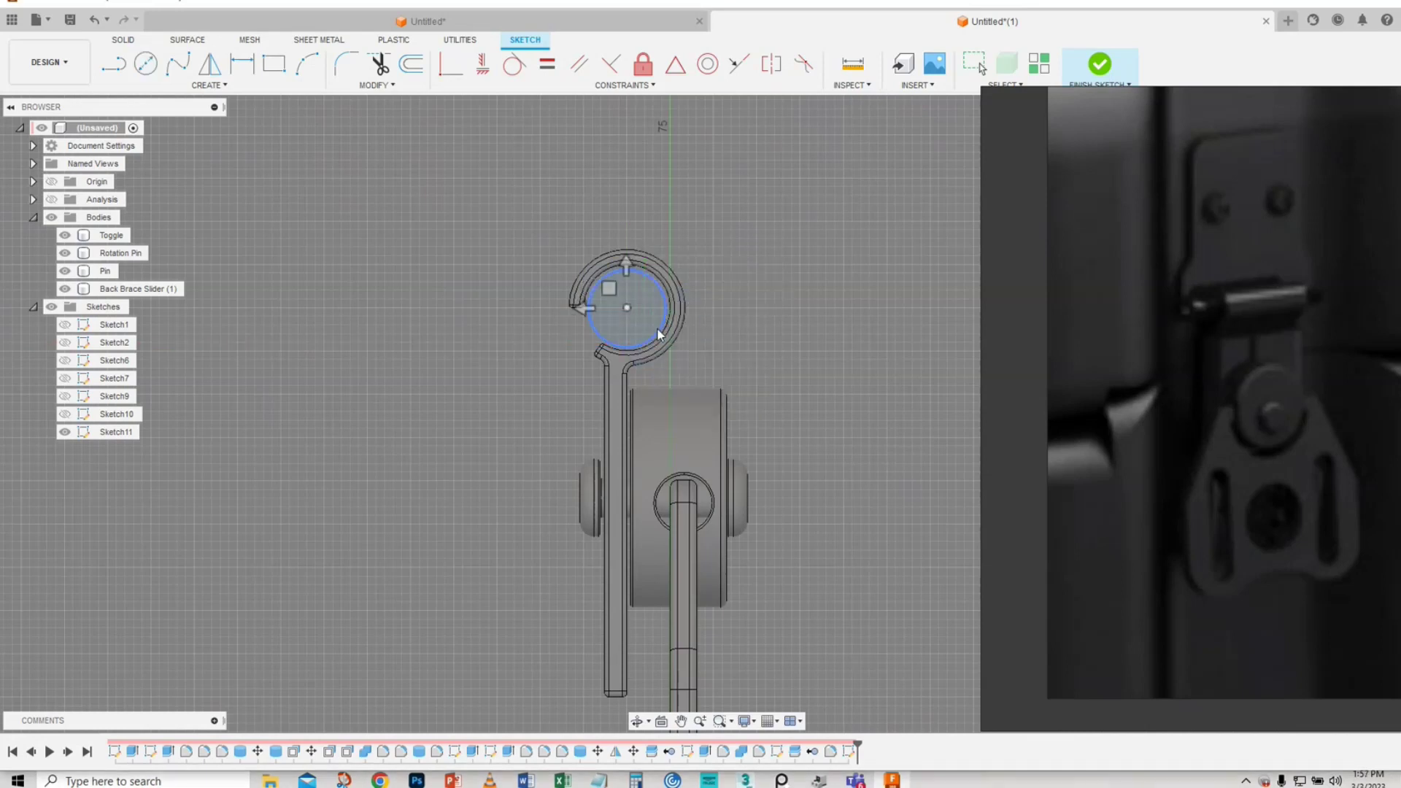
{"action": "left_click_drag", "start_coordinate": [586, 307], "coordinate": [524, 307]}
{"action": "left_click_drag", "start_coordinate": [567, 261], "coordinate": [532, 289]}
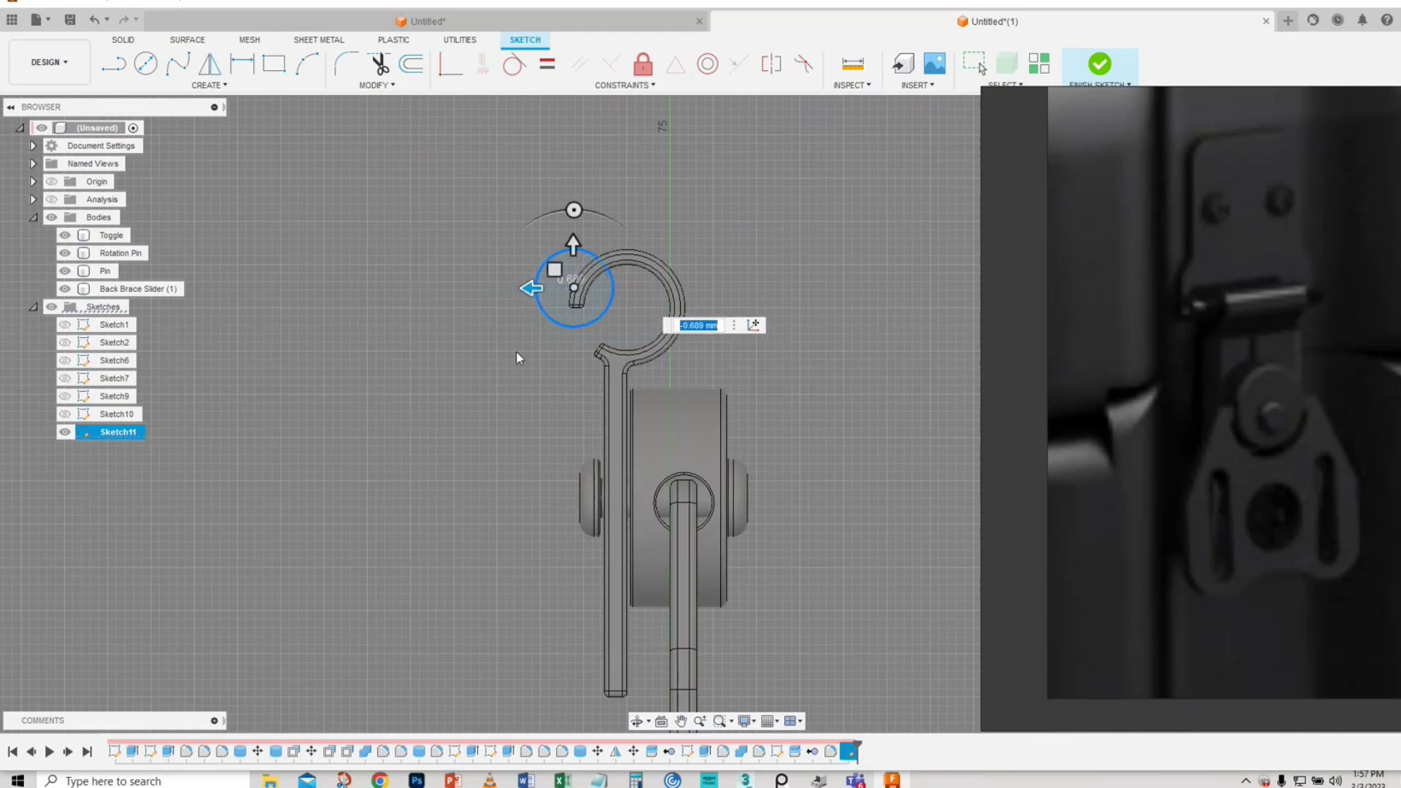
{"action": "left_click_drag", "start_coordinate": [572, 245], "coordinate": [572, 242]}
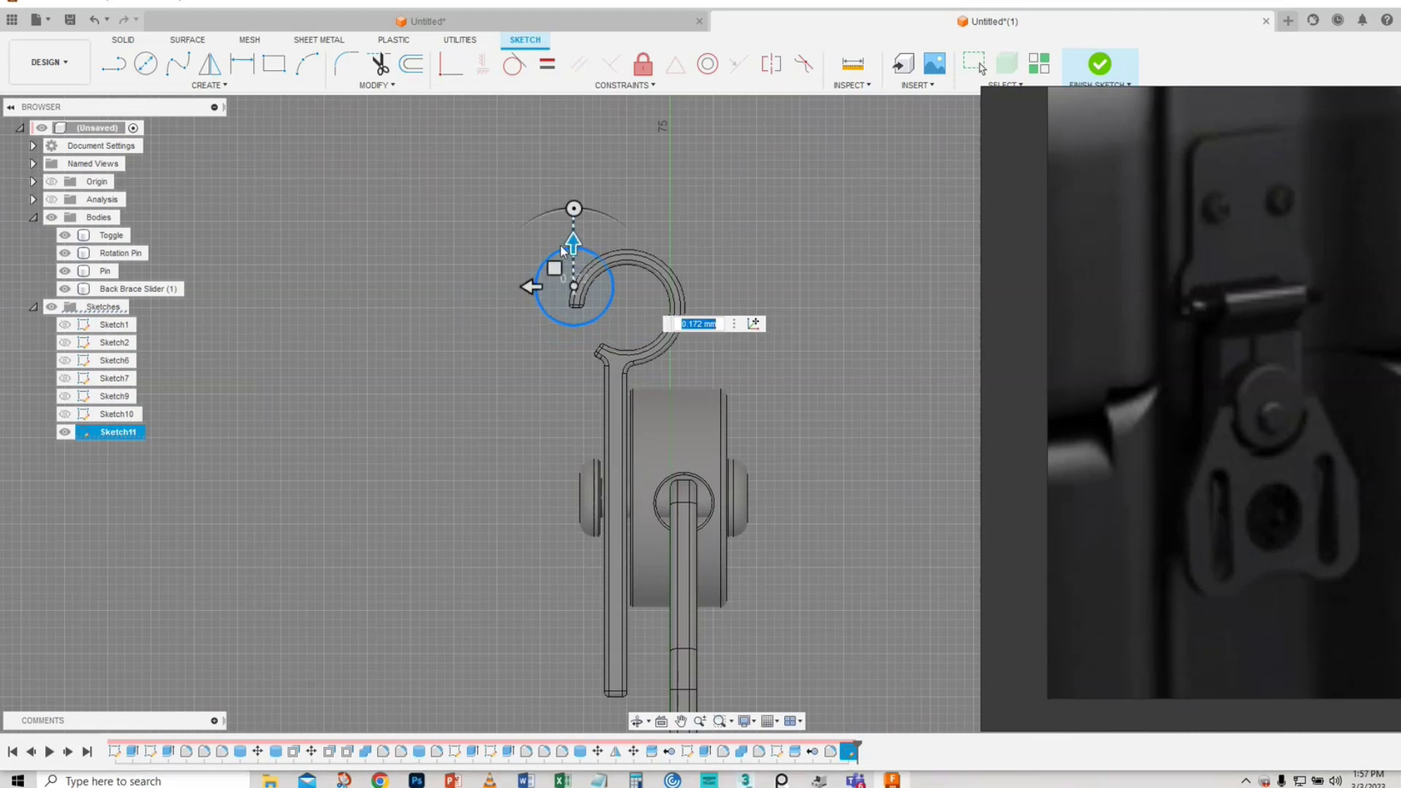
{"action": "key", "text": "Return"}
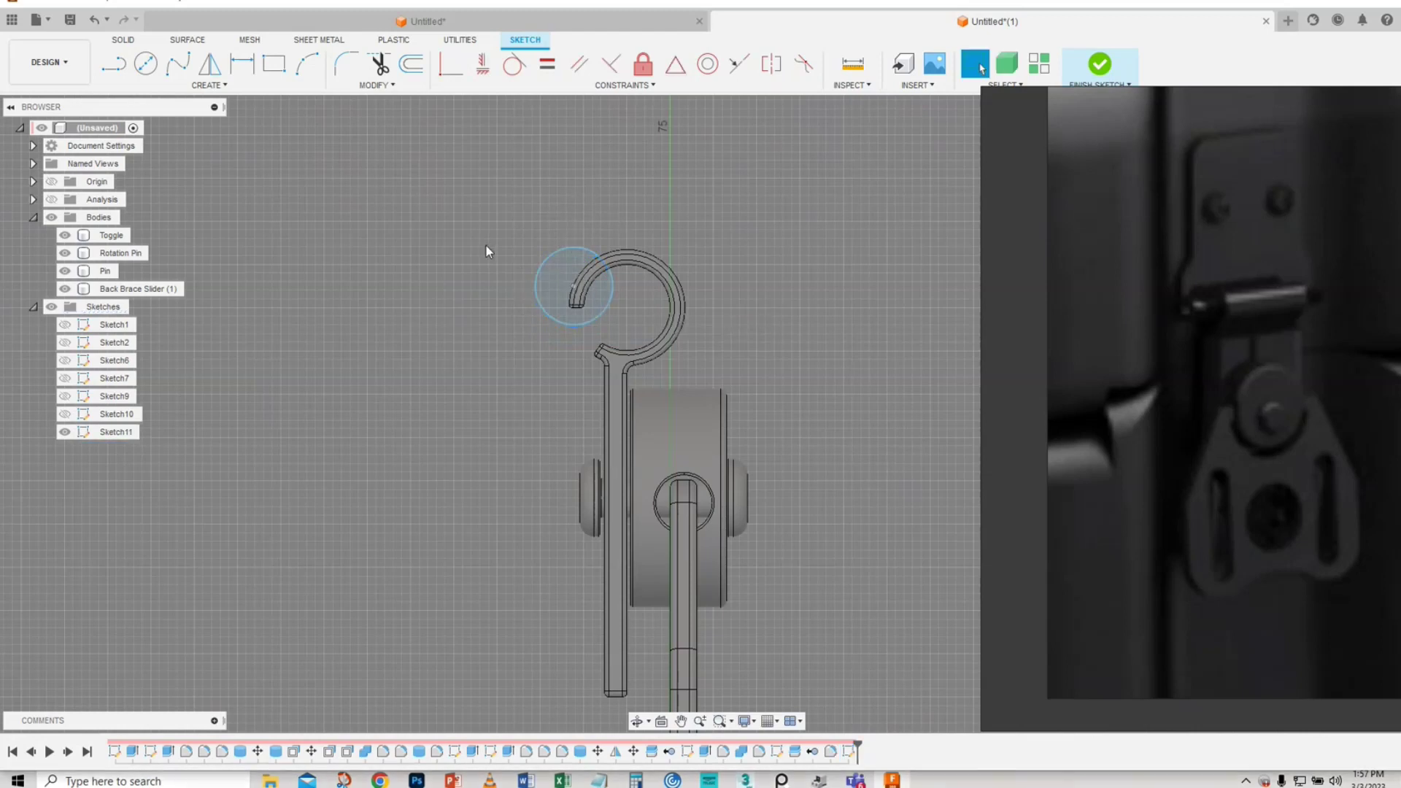
- Offset the circle outward to create a larger concentric circle around it
{"action": "left_click", "coordinate": [411, 65]}
{"action": "left_click", "coordinate": [555, 321]}
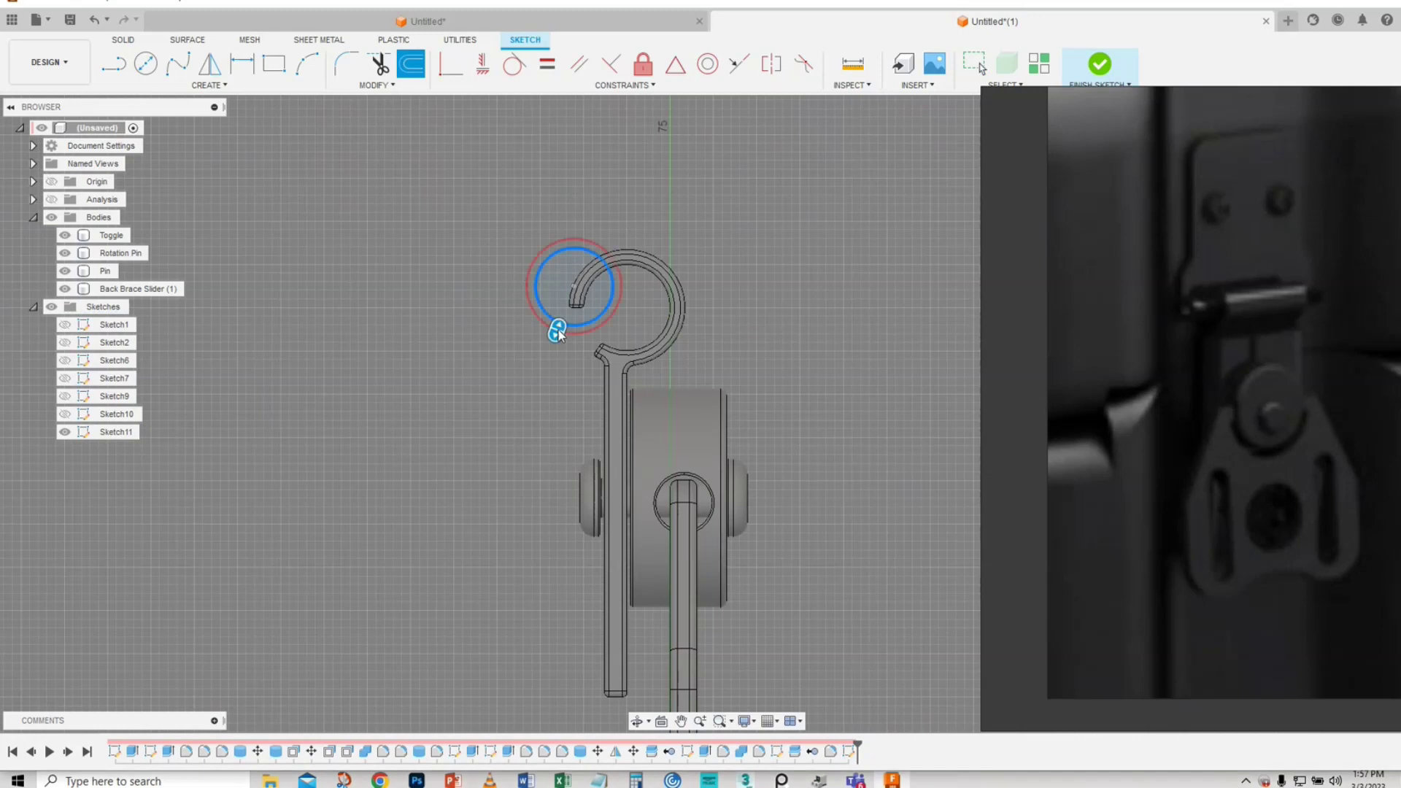
{"action": "left_click_drag", "start_coordinate": [557, 334], "coordinate": [555, 347]}
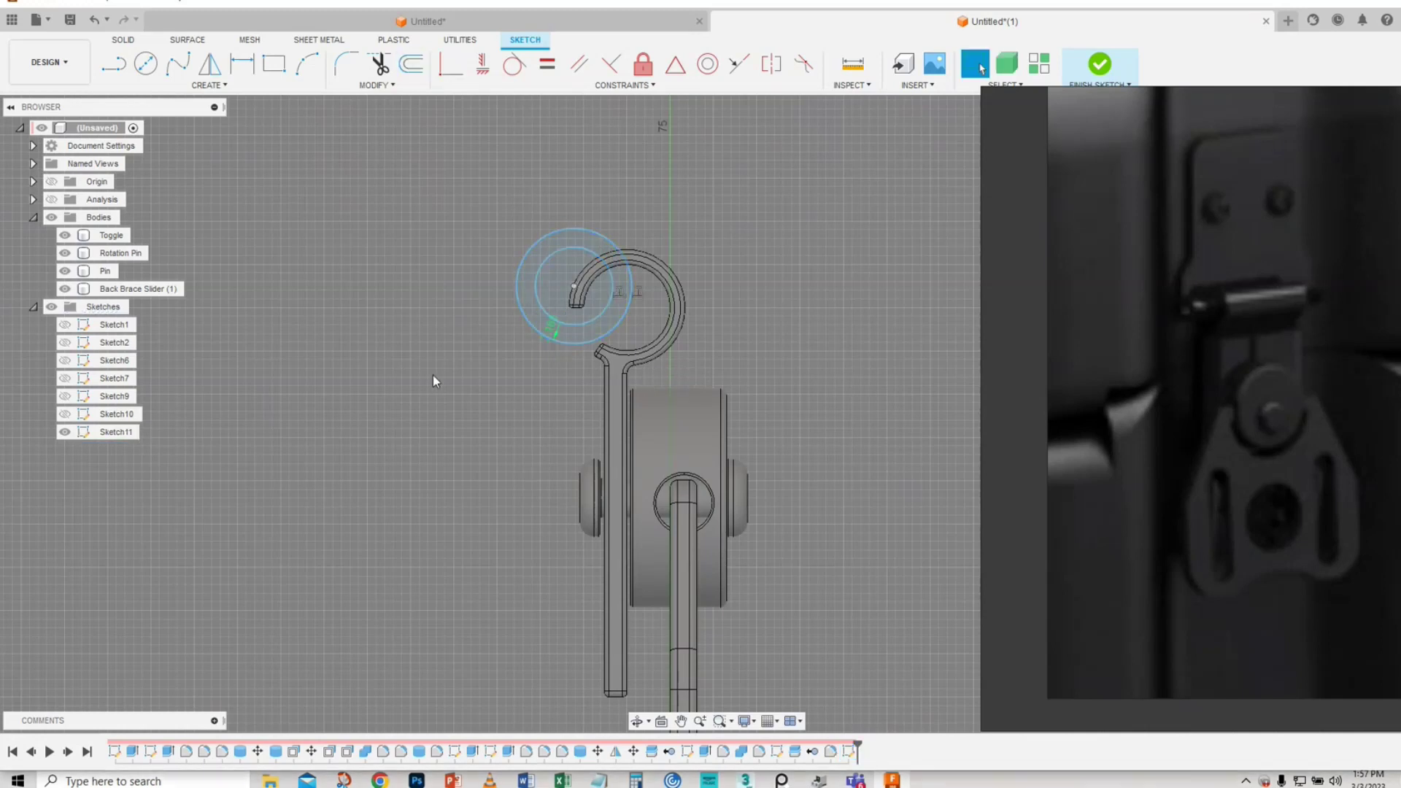
- Move the two concentric circles up by about 0.69 mm relative to the tube's upper lip
{"action": "left_click", "coordinate": [554, 255]}
{"action": "left_click", "coordinate": [843, 248]}
{"action": "right_click", "coordinate": [845, 257]}
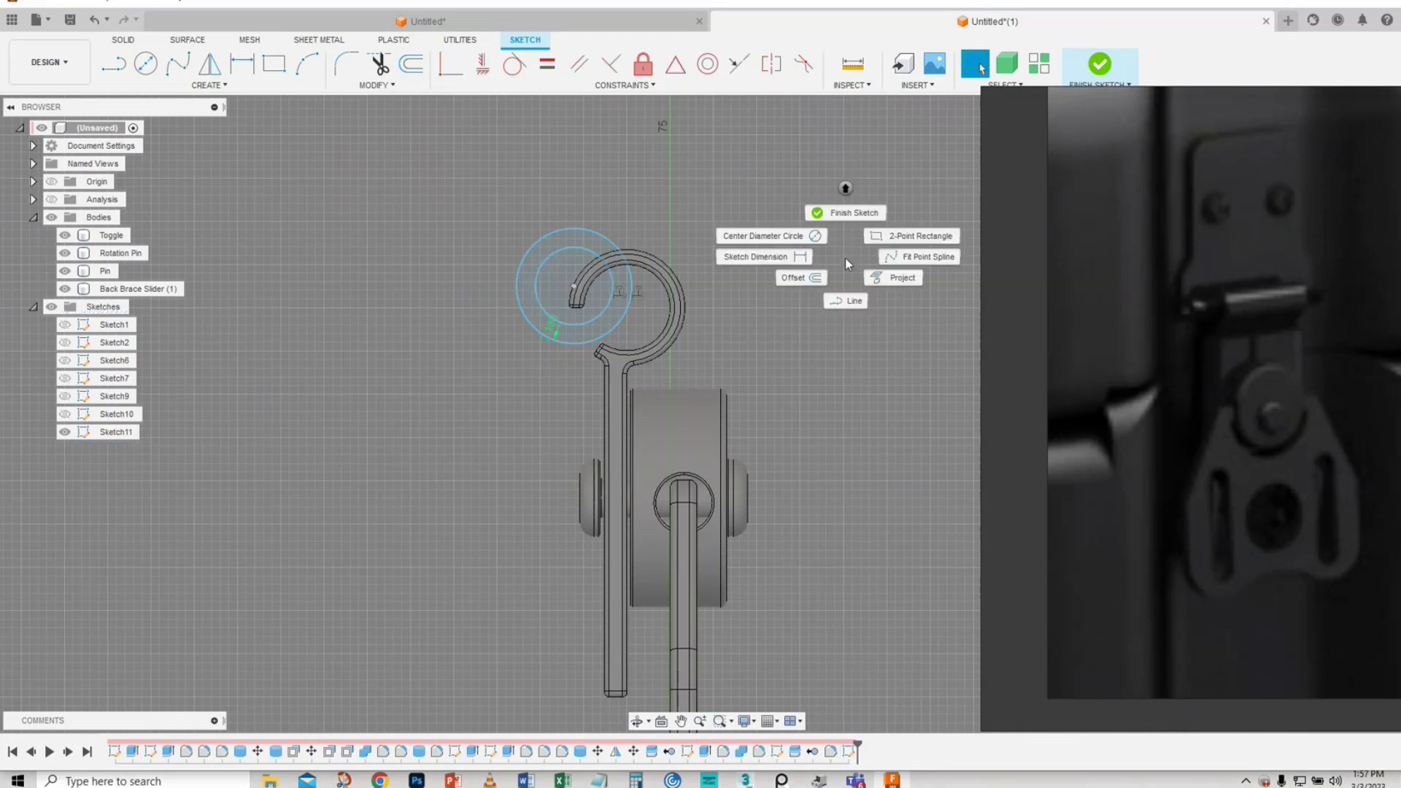
{"action": "right_click", "coordinate": [813, 345]}
{"action": "left_click", "coordinate": [772, 360]}
{"action": "left_click", "coordinate": [598, 237]}
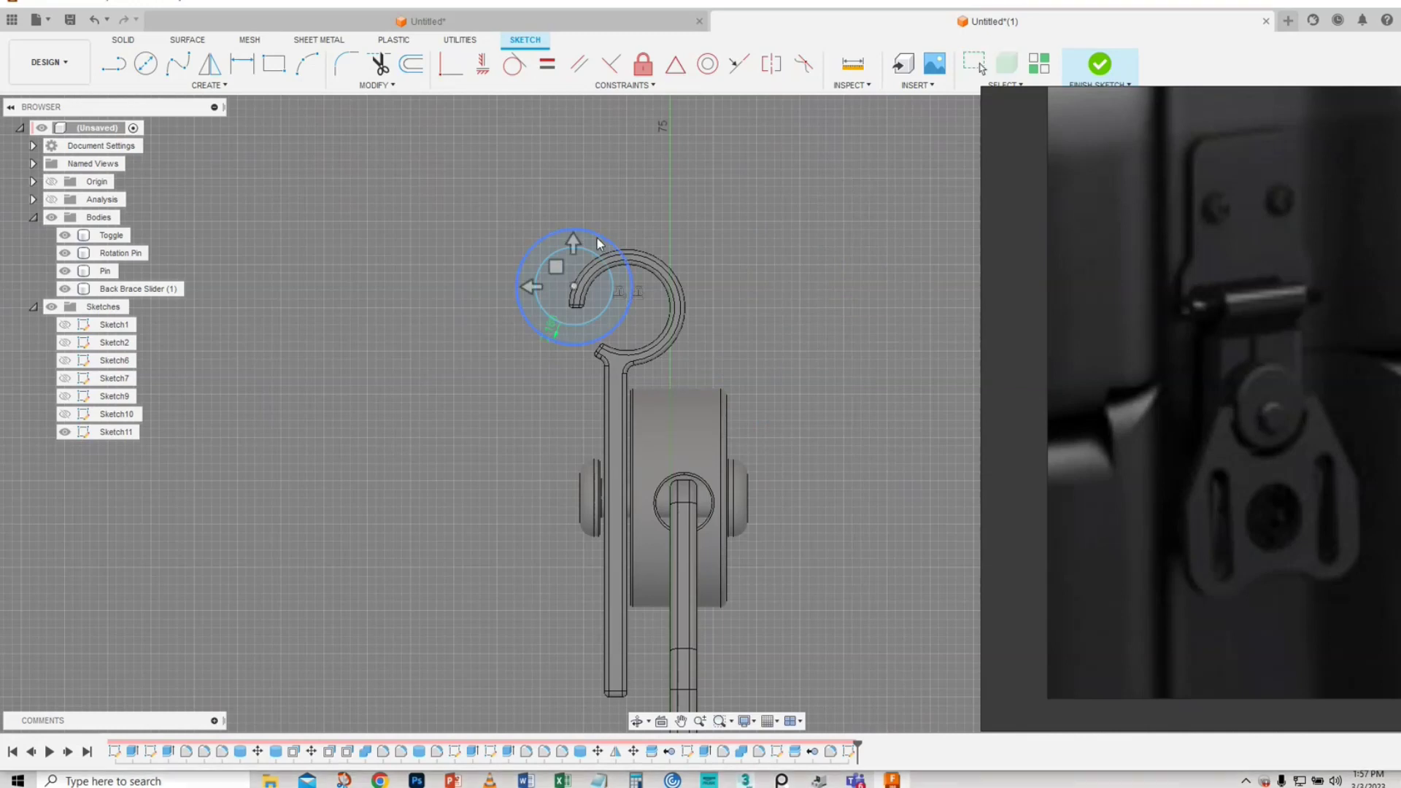
{"action": "left_click", "coordinate": [573, 242]}
{"action": "left_click_drag", "start_coordinate": [572, 243], "coordinate": [570, 235]}
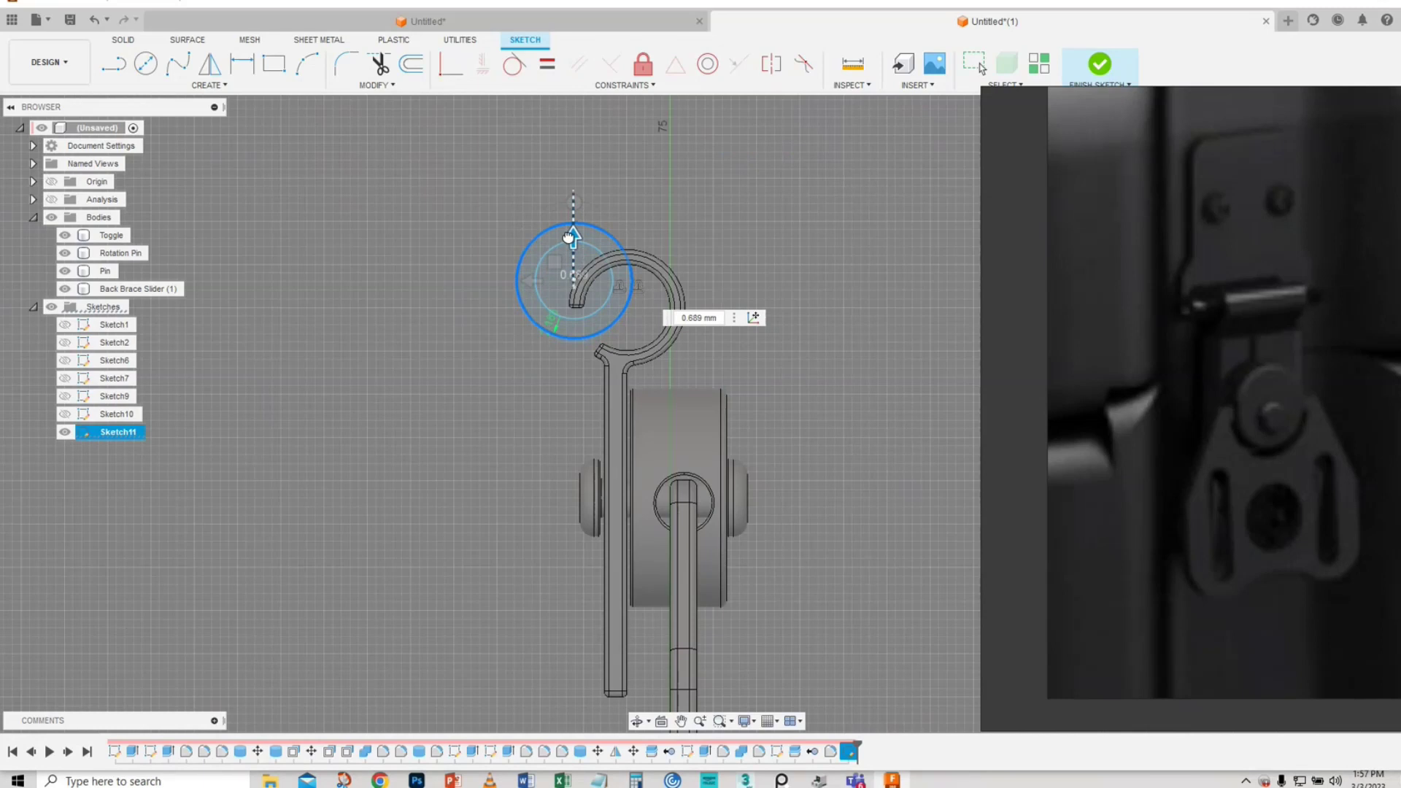
{"action": "key", "text": "Return"}
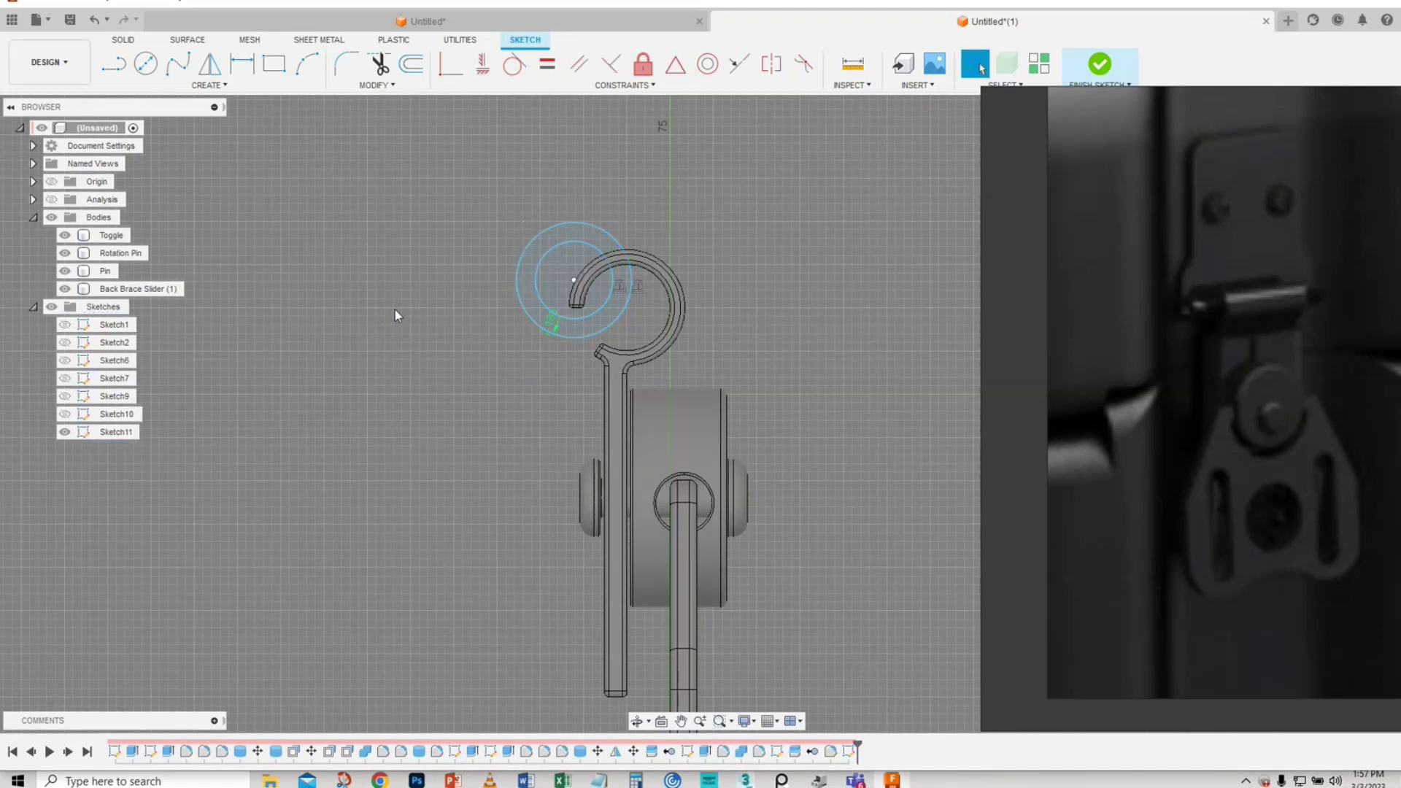
- Draw a vertical line about 32 mm long upward from the outer circle's outermost point on the side away from the tube
{"action": "middle_click_drag", "start_coordinate": [409, 248], "coordinate": [341, 418]}
{"action": "scroll", "coordinate": [311, 433], "scroll_direction": "down", "scroll_amount": 5}
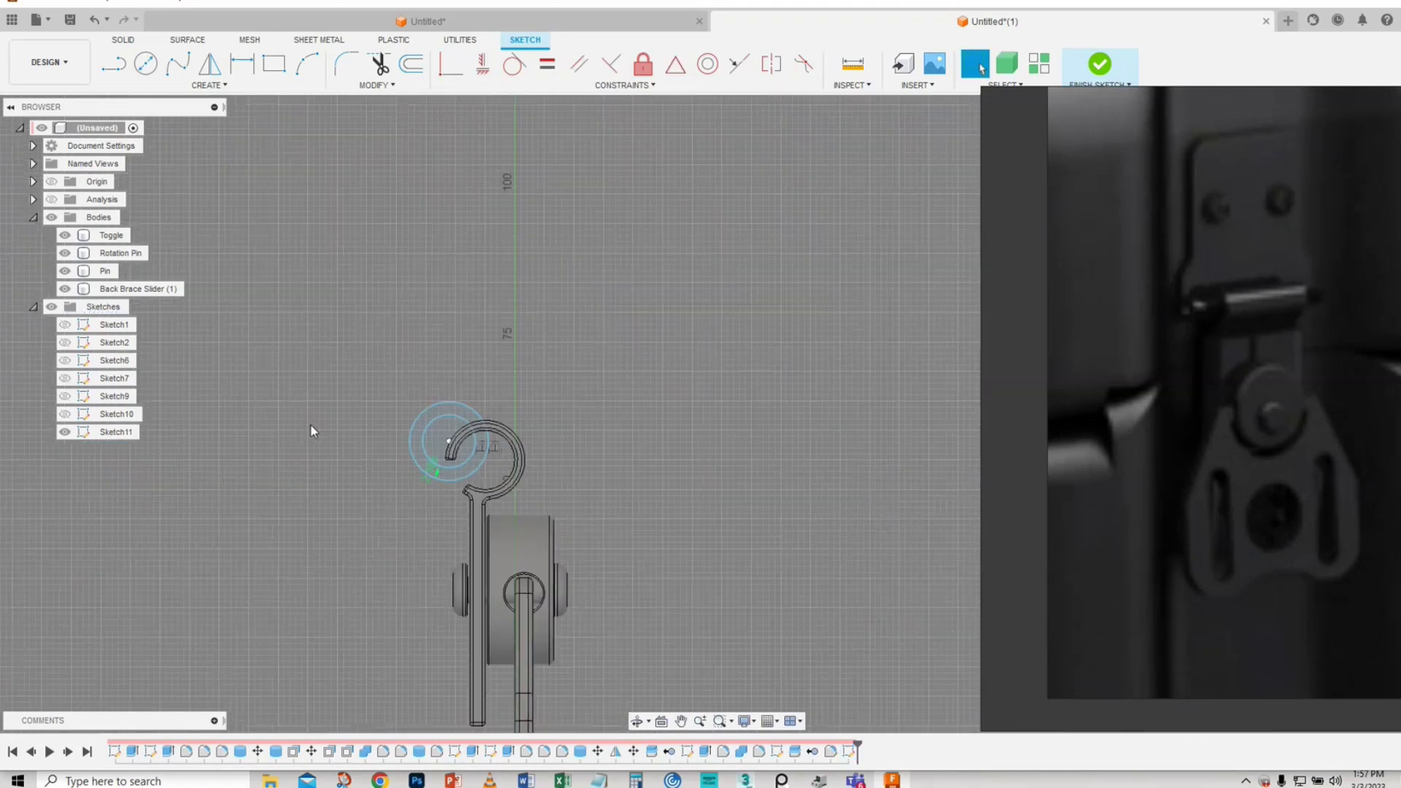
{"action": "scroll", "coordinate": [344, 448], "scroll_direction": "up", "scroll_amount": 3}
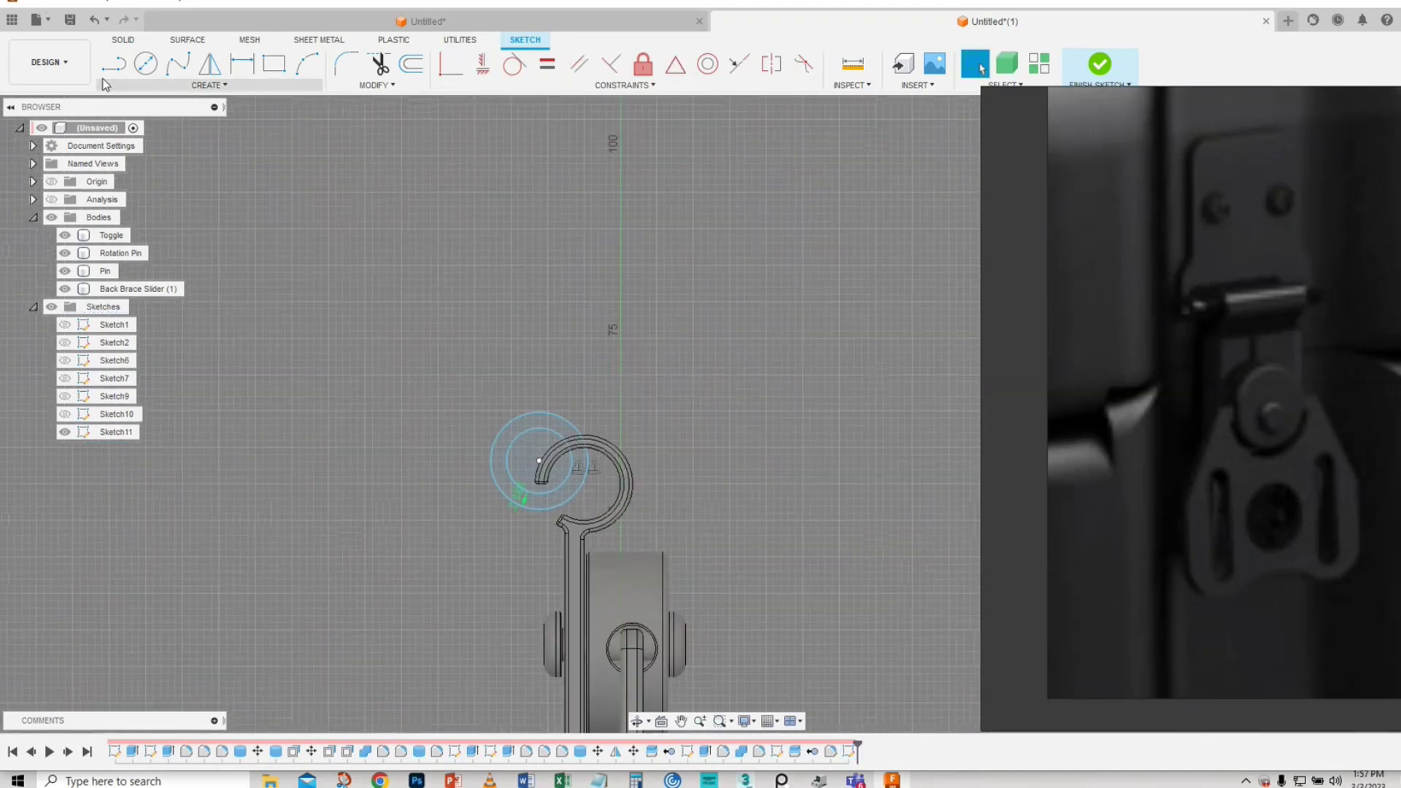
{"action": "key", "text": "l"}
{"action": "scroll", "coordinate": [343, 361], "scroll_direction": "up", "scroll_amount": 2}
{"action": "scroll", "coordinate": [446, 511], "scroll_direction": "up", "scroll_amount": 1}
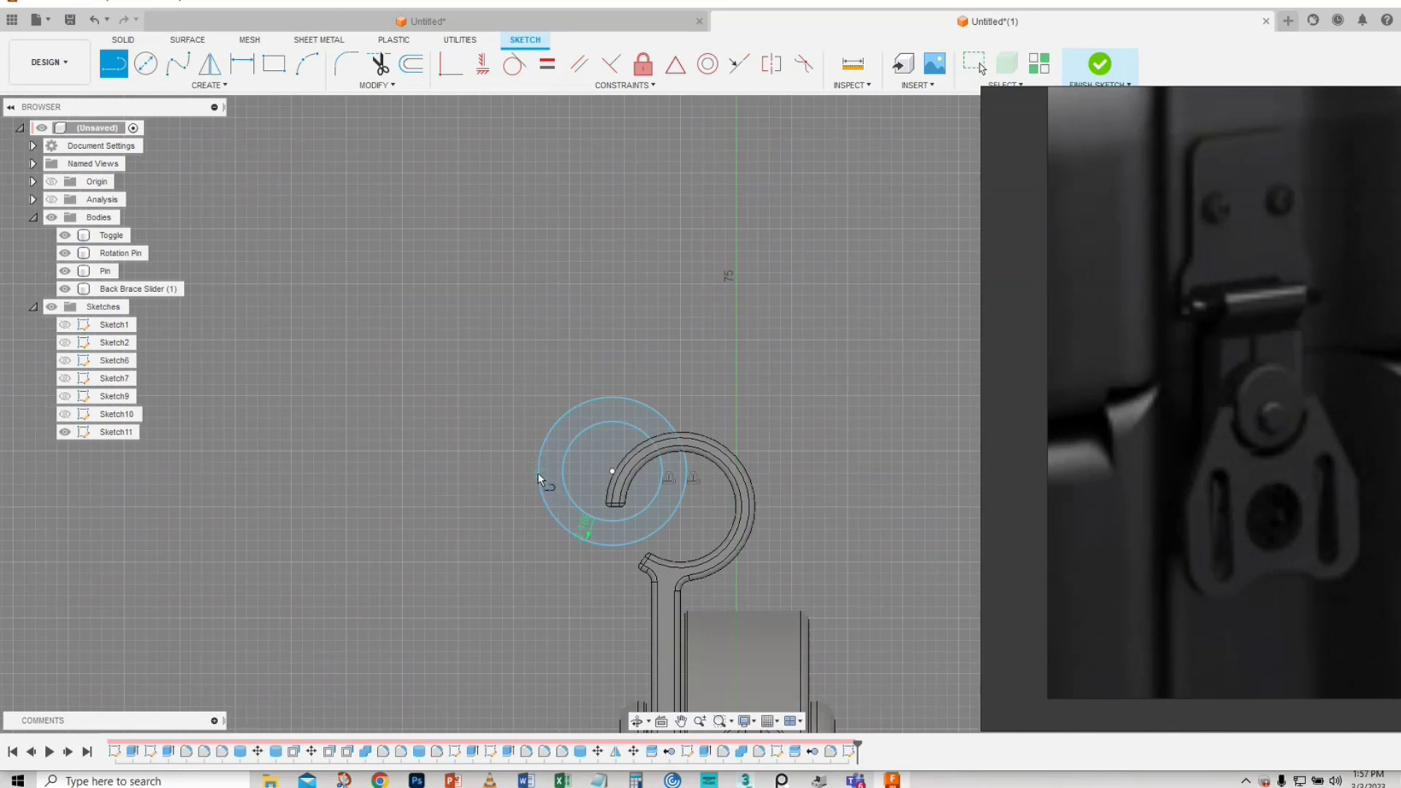
{"action": "left_click", "coordinate": [538, 473]}
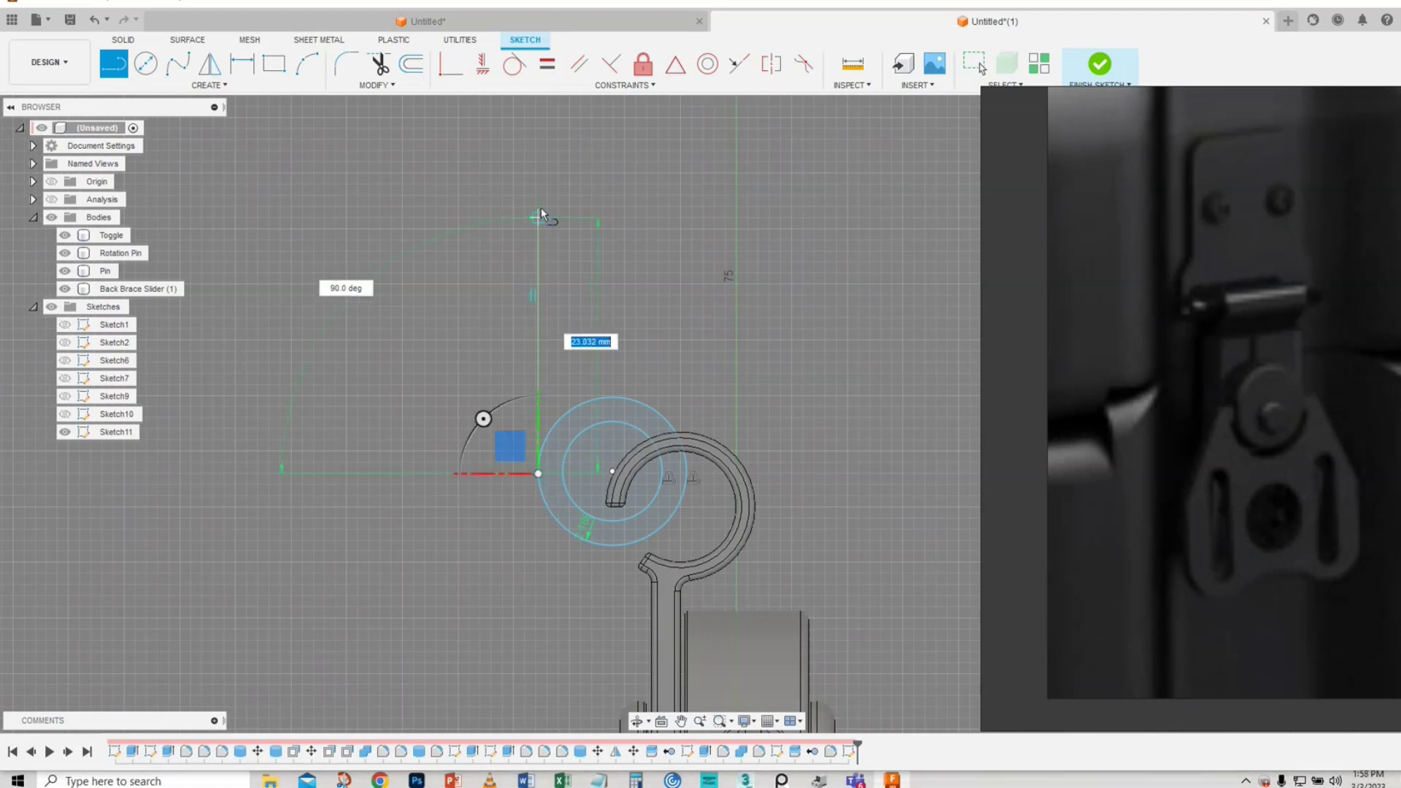
{"action": "scroll", "coordinate": [540, 197], "scroll_direction": "down", "scroll_amount": 3}
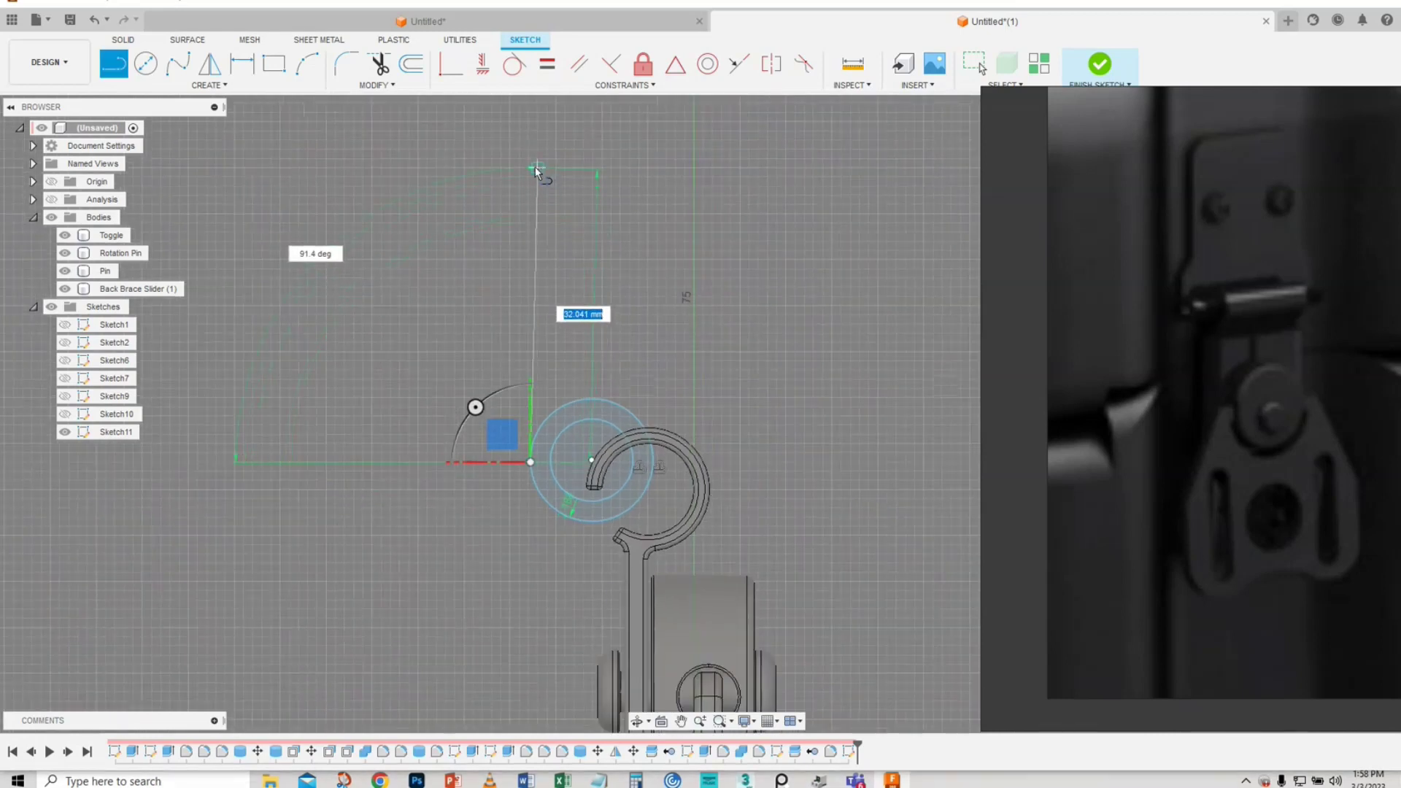
{"action": "left_click", "coordinate": [531, 169]}
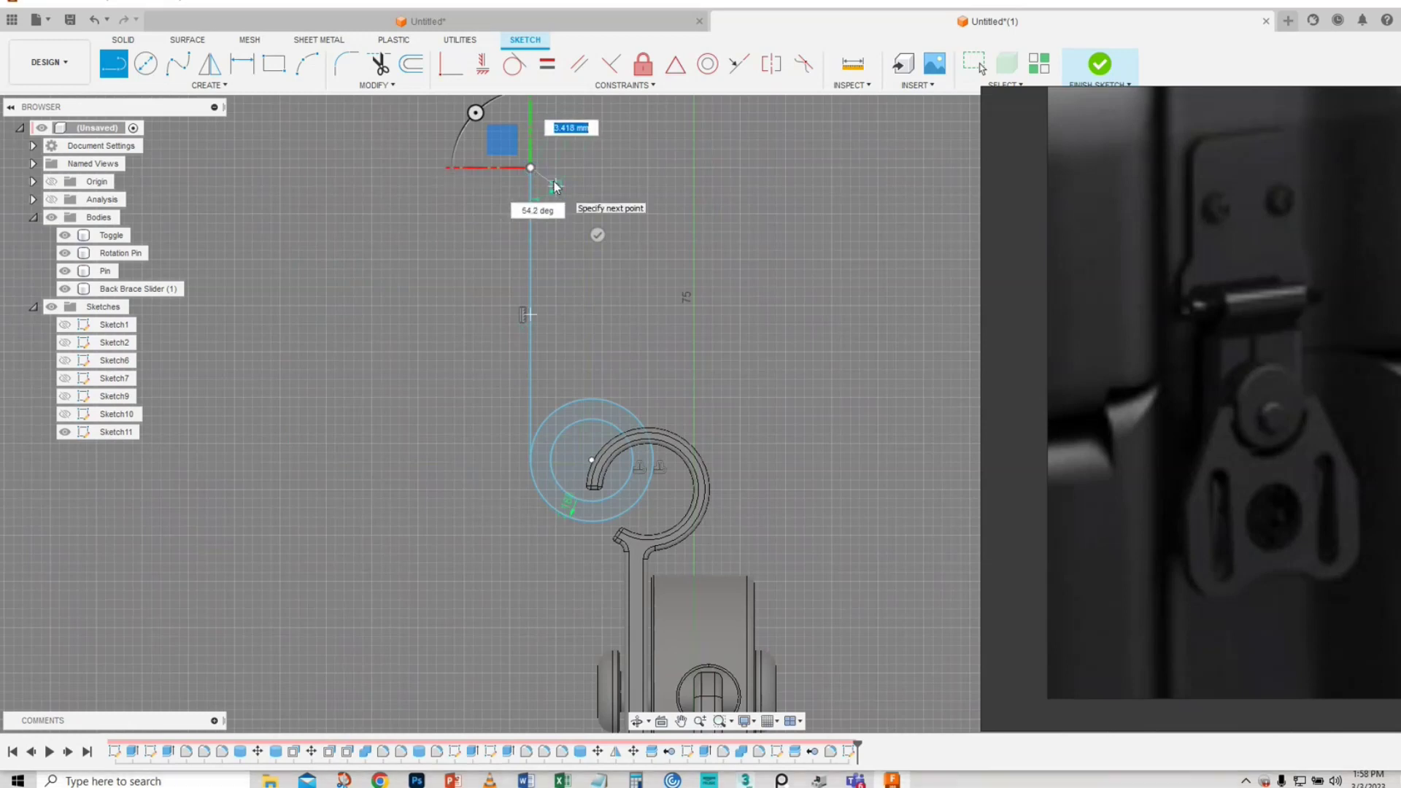
{"action": "key", "text": "Escape"}
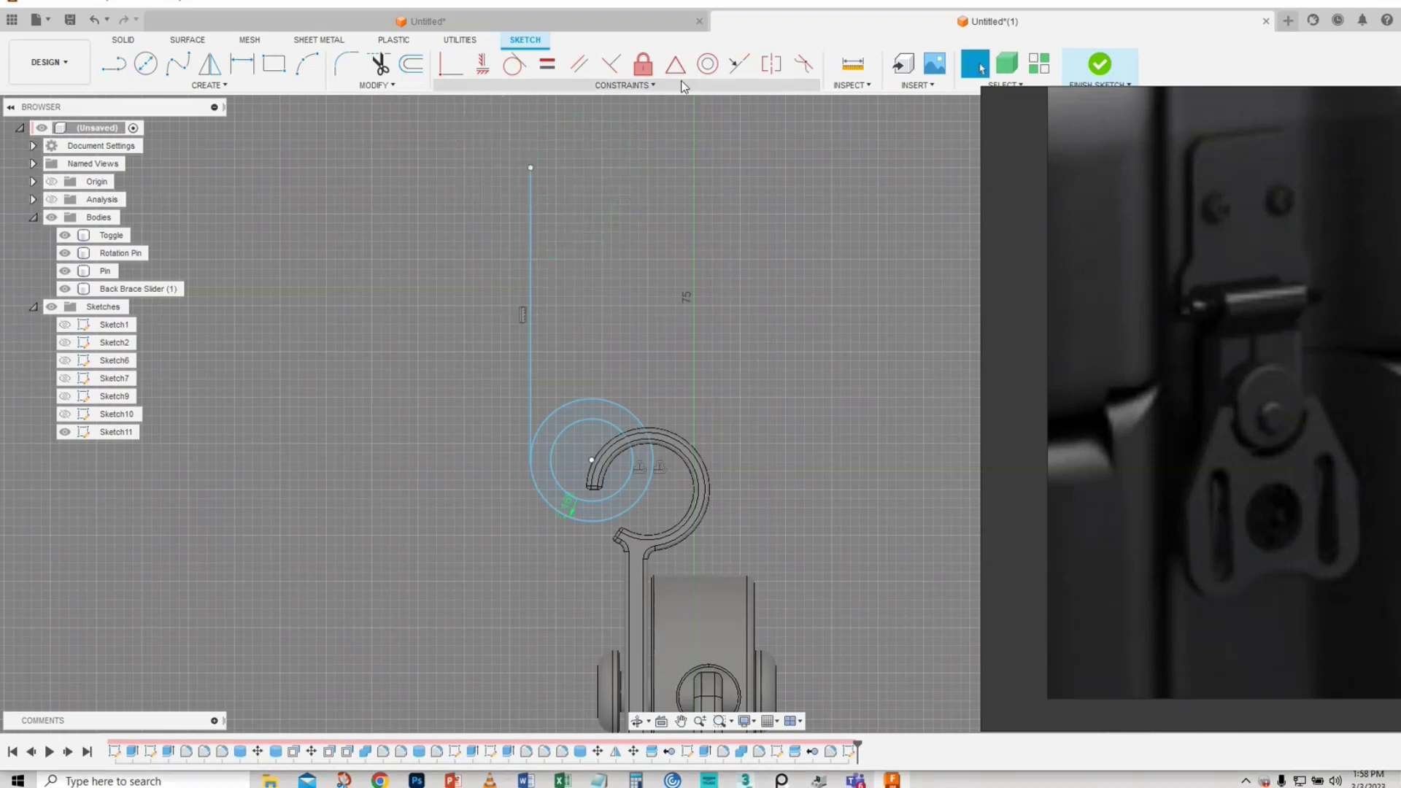
- Apply a tangent constraint between the vertical line and the outer circle
{"action": "left_click", "coordinate": [514, 69]}
{"action": "left_click", "coordinate": [532, 391]}
{"action": "left_click", "coordinate": [535, 478]}
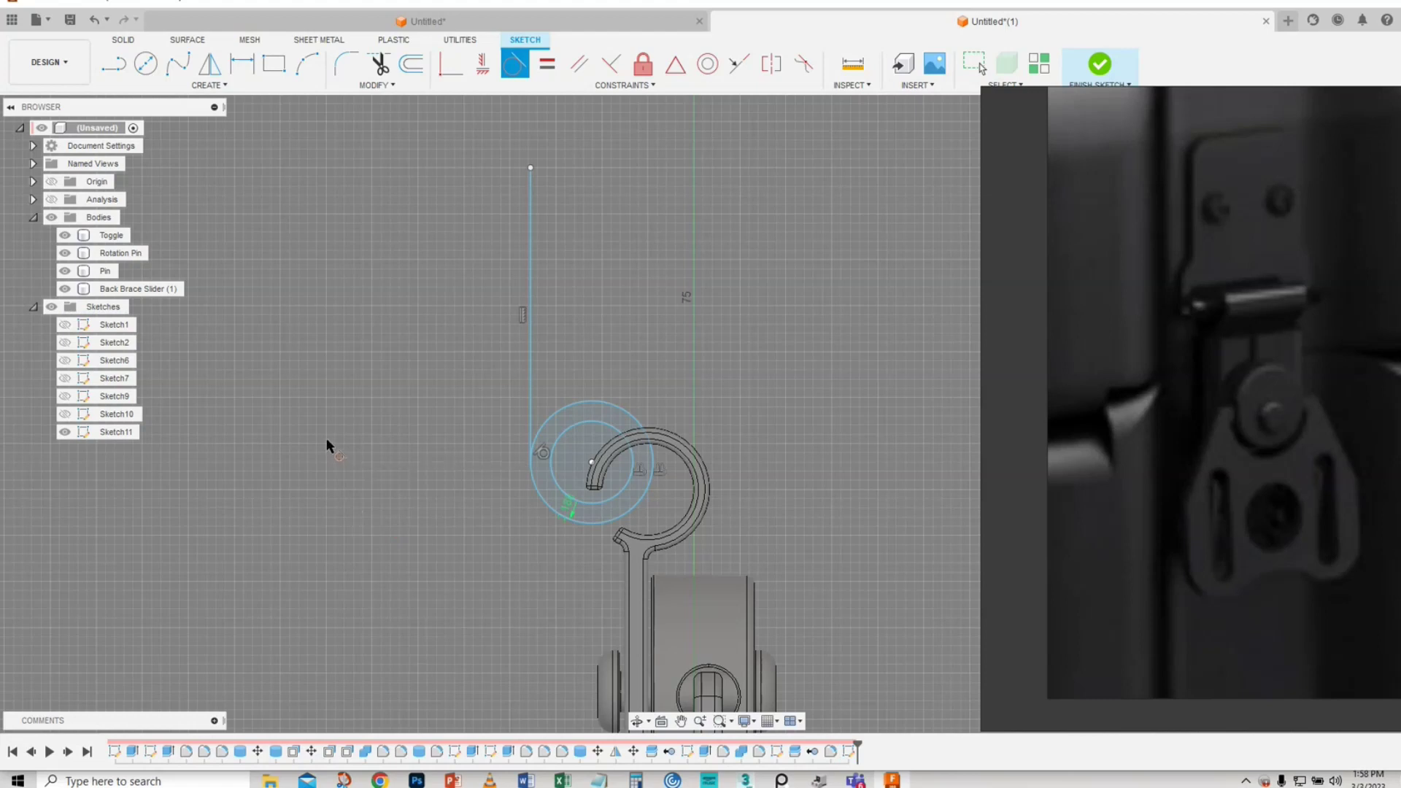
- Offset the vertical line by about 2.16 mm toward the tube so it meets the side of the inner circle
{"action": "left_click", "coordinate": [413, 73]}
{"action": "left_click", "coordinate": [531, 278]}
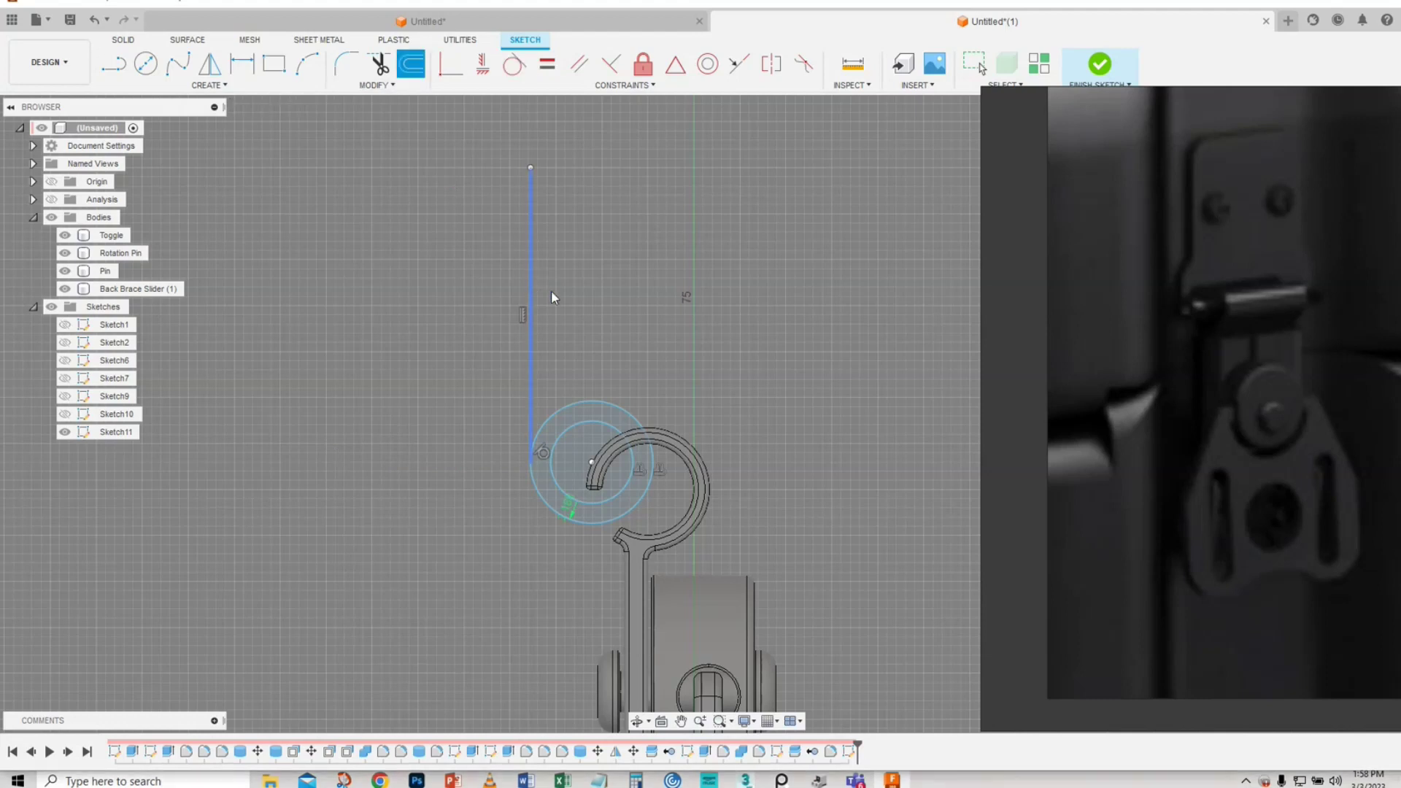
{"action": "left_click_drag", "start_coordinate": [523, 278], "coordinate": [550, 276]}
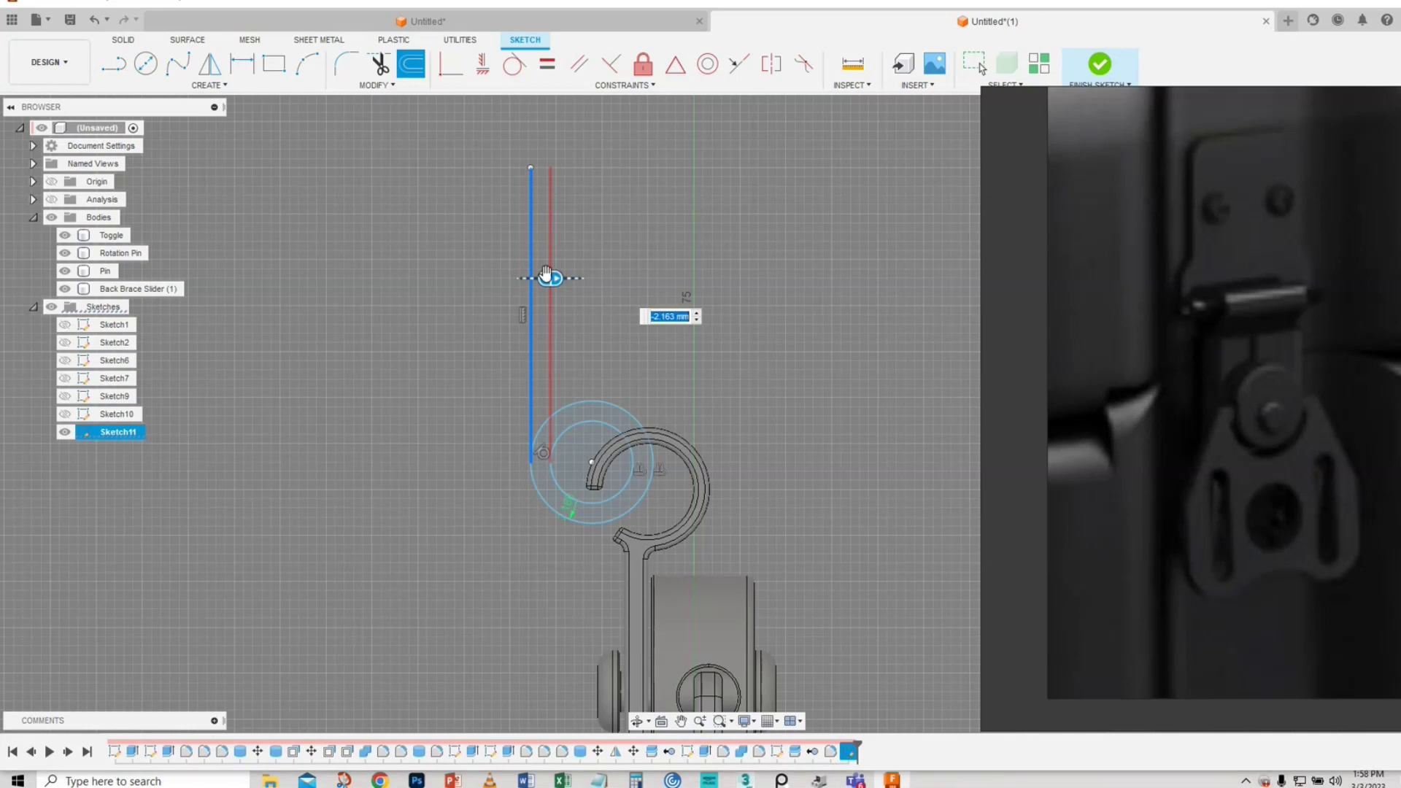
{"action": "key", "text": "Return"}
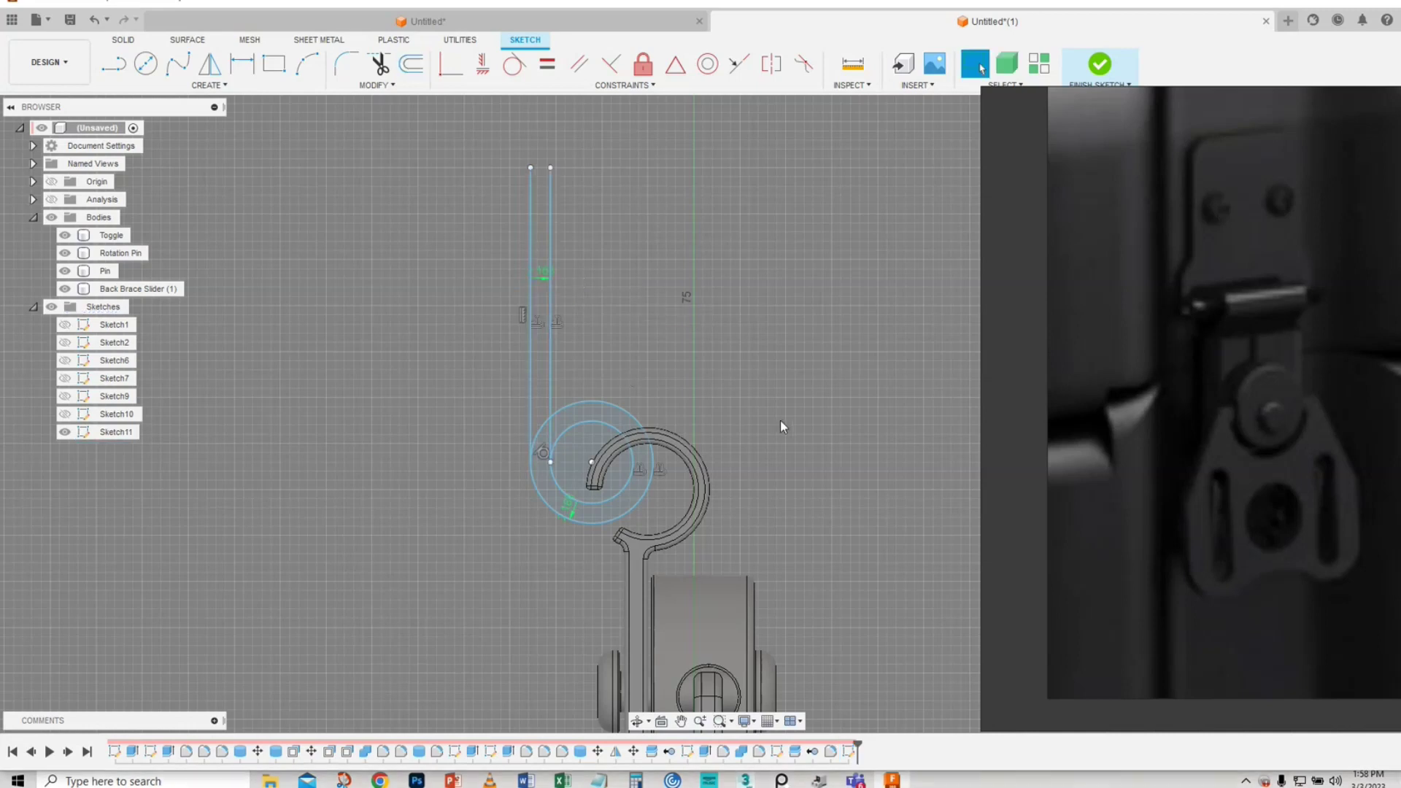
- Trim the offset line's end inside the outer circle and the outer circle's arc between the two vertical lines
{"action": "scroll", "coordinate": [750, 451], "scroll_direction": "up", "scroll_amount": 3}
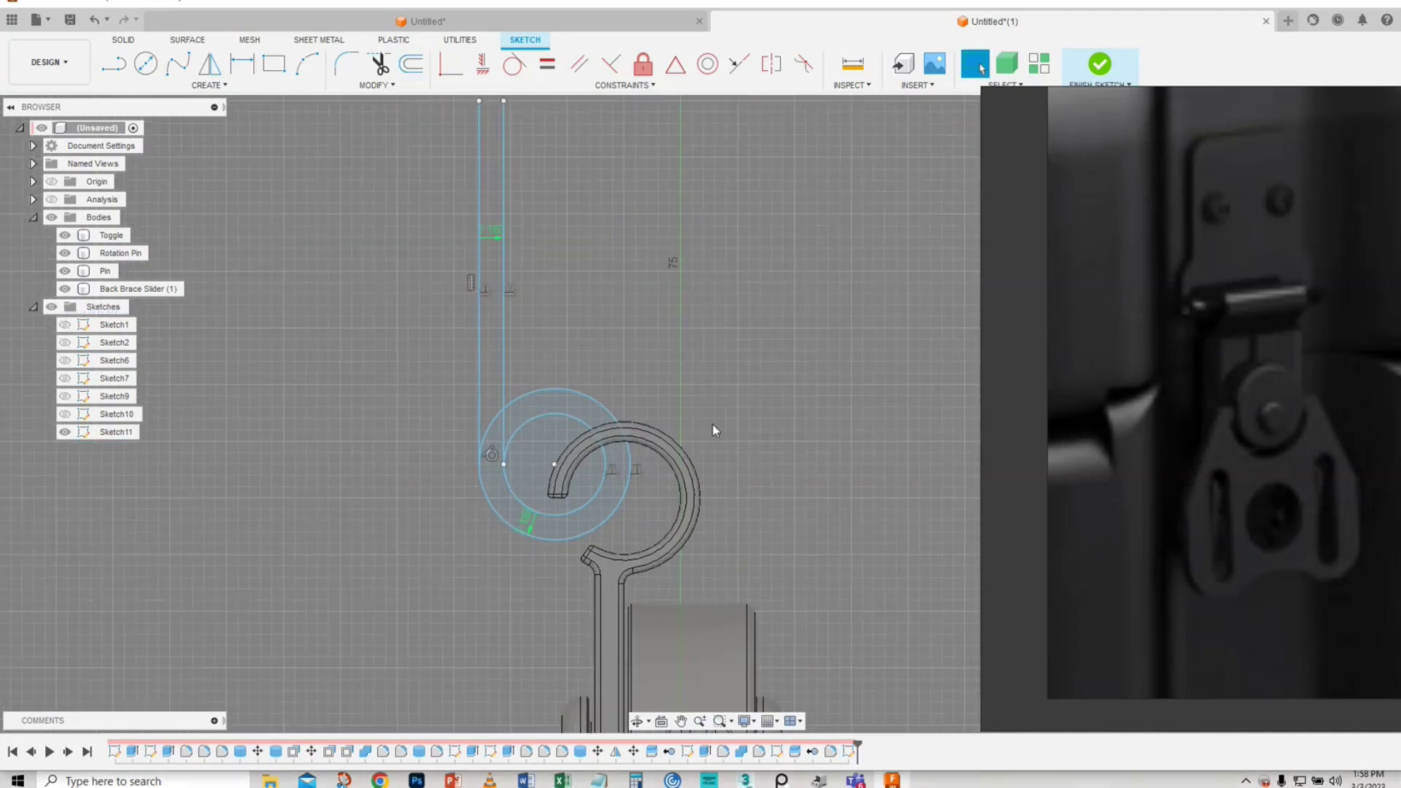
{"action": "left_click", "coordinate": [385, 71]}
{"action": "left_click", "coordinate": [439, 373]}
{"action": "left_click", "coordinate": [422, 375]}
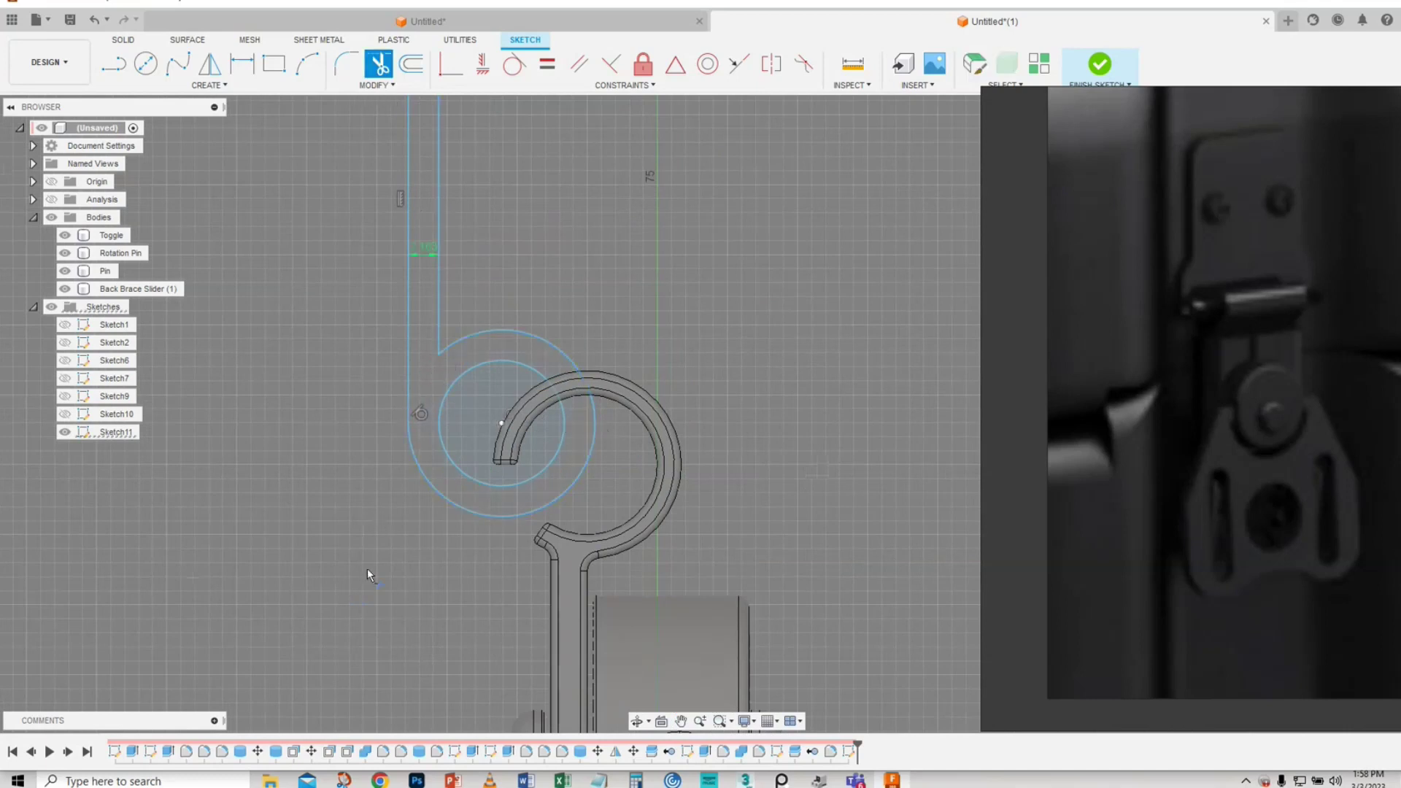
{"action": "scroll", "coordinate": [361, 563], "scroll_direction": "up", "scroll_amount": 1}
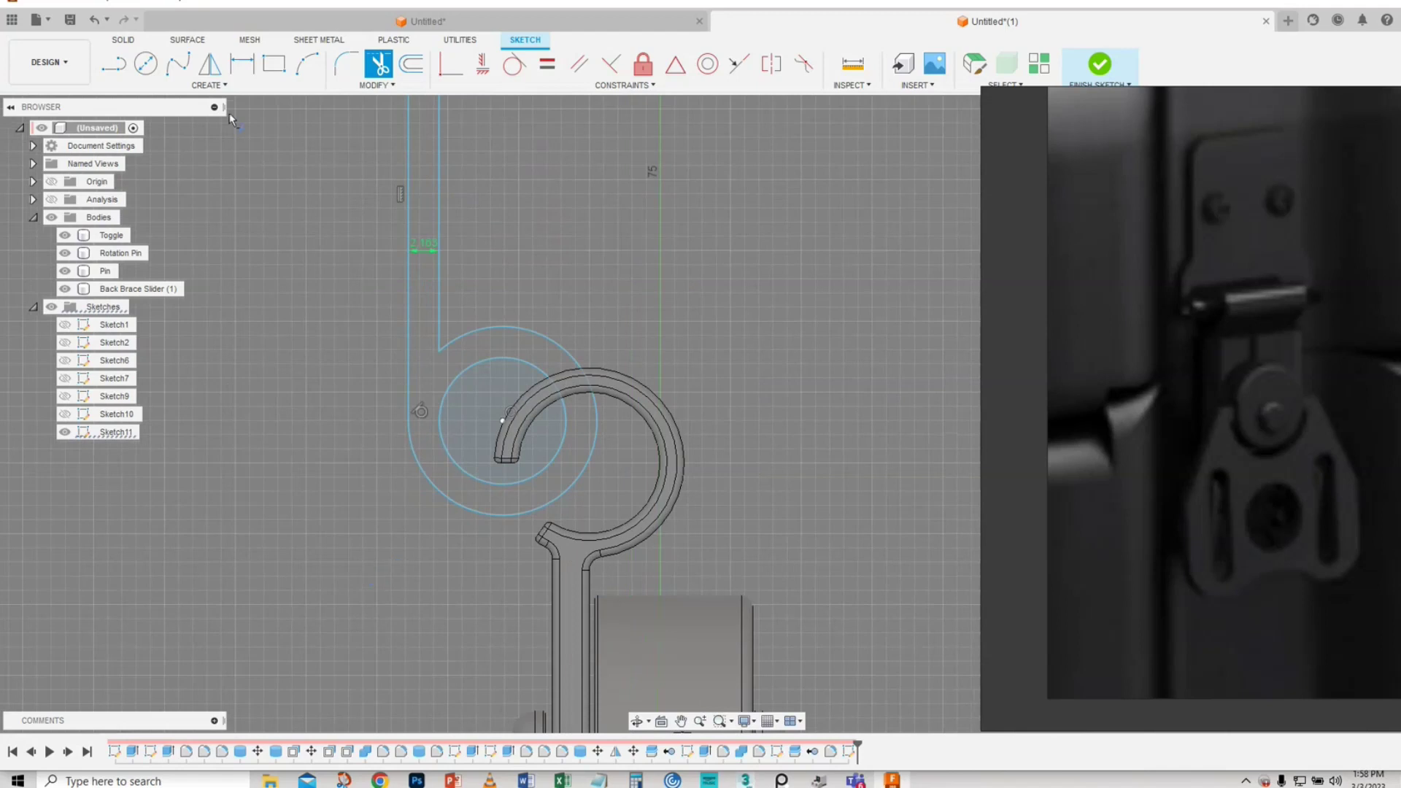
{"action": "right_click", "coordinate": [275, 248]}
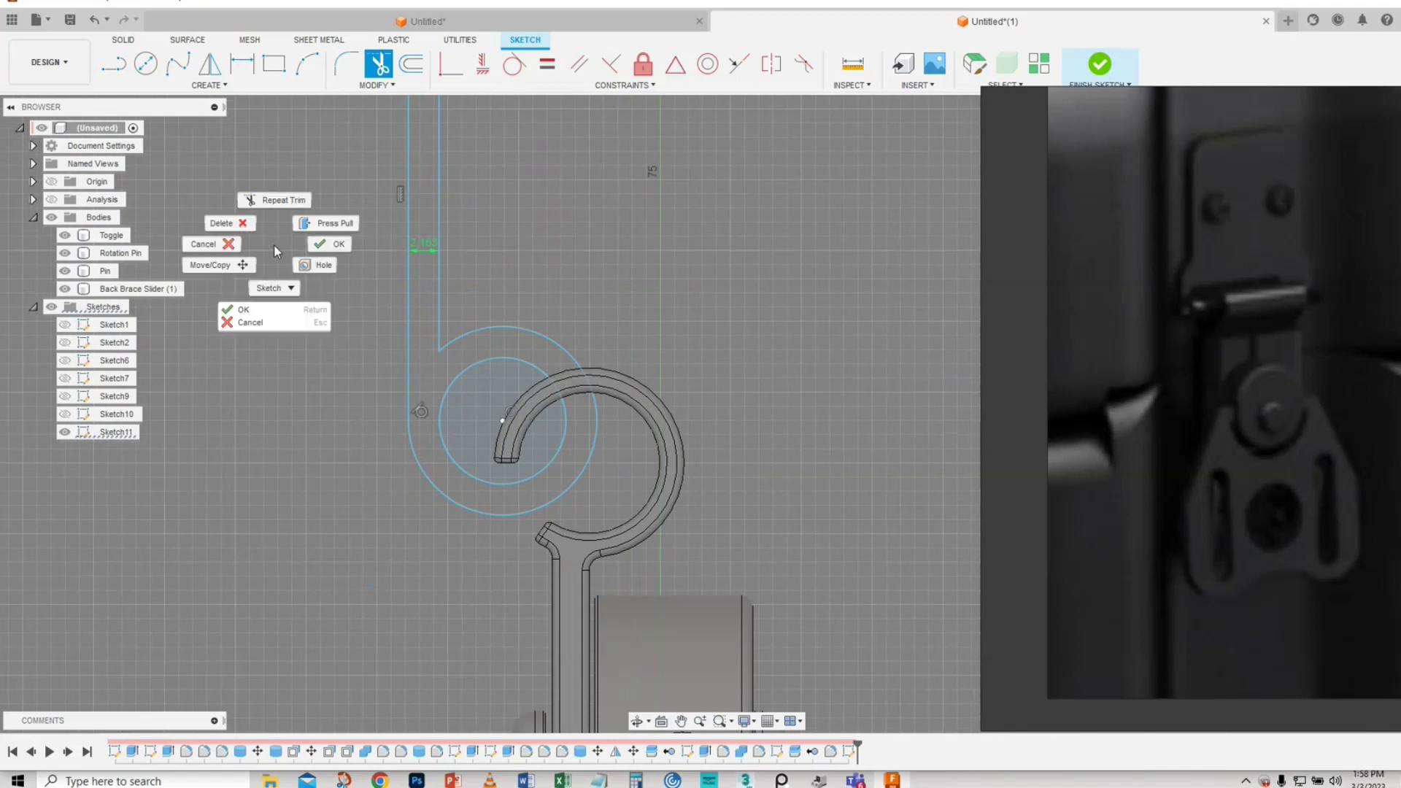
{"action": "left_click", "coordinate": [339, 223]}
{"action": "left_click", "coordinate": [114, 67]}
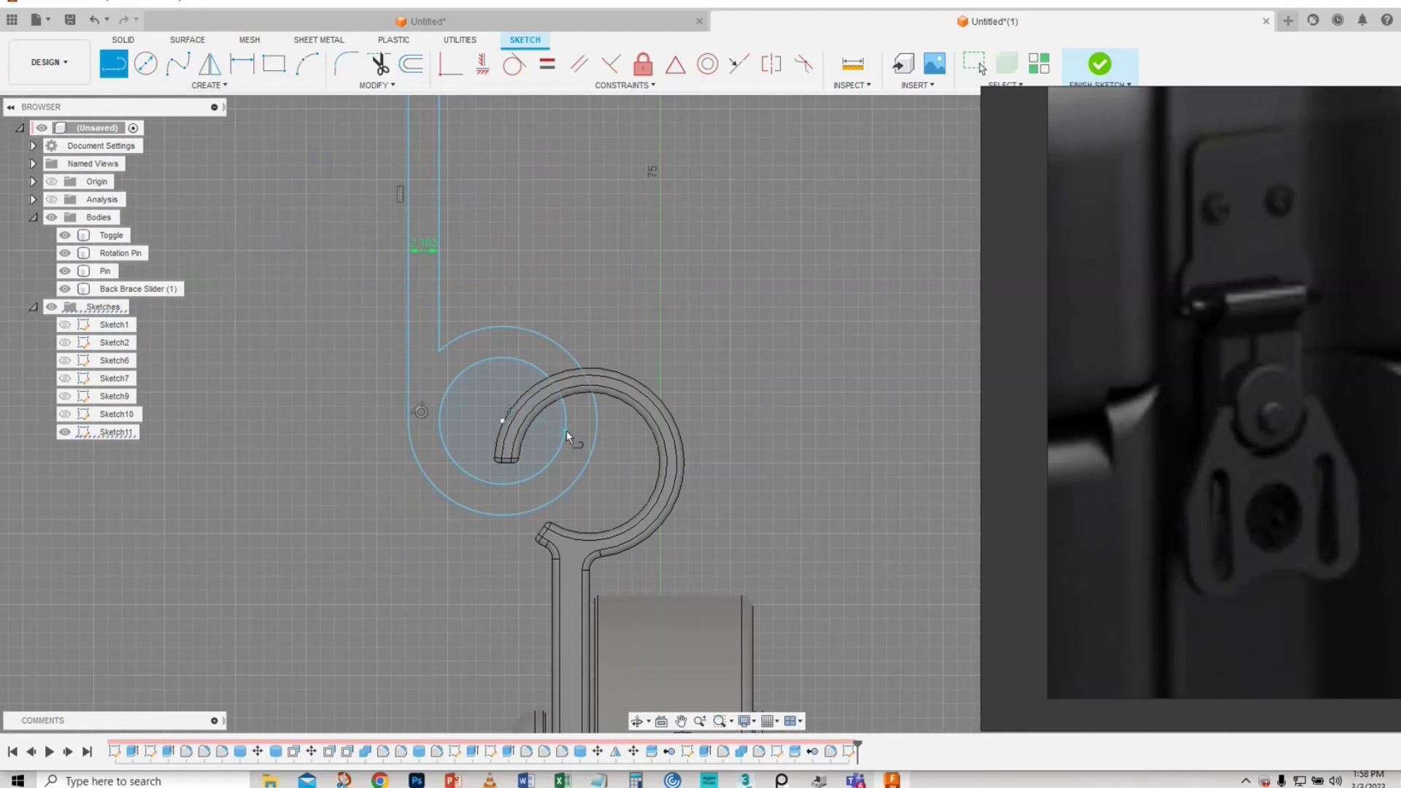
{"action": "left_click", "coordinate": [546, 421]}
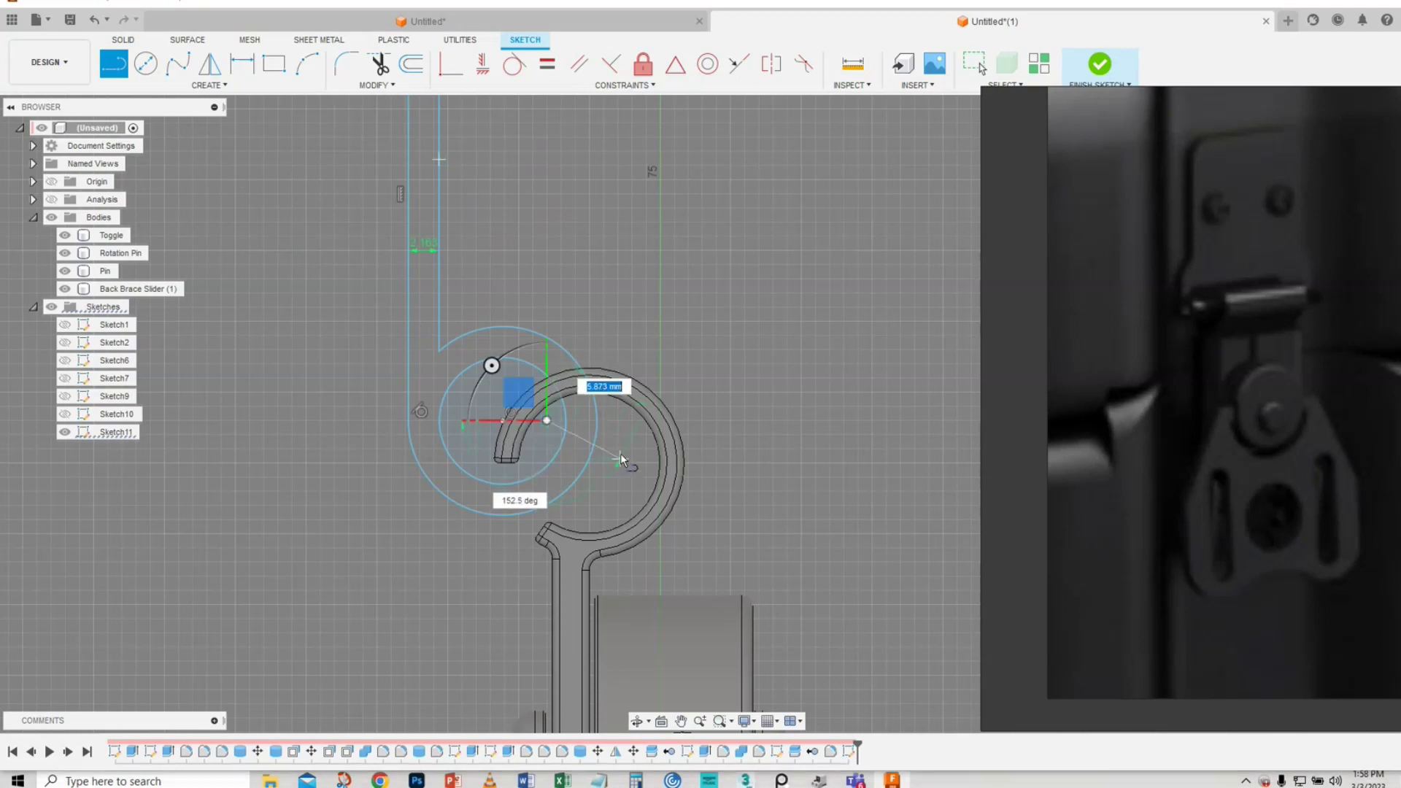
{"action": "key", "text": "Escape"}
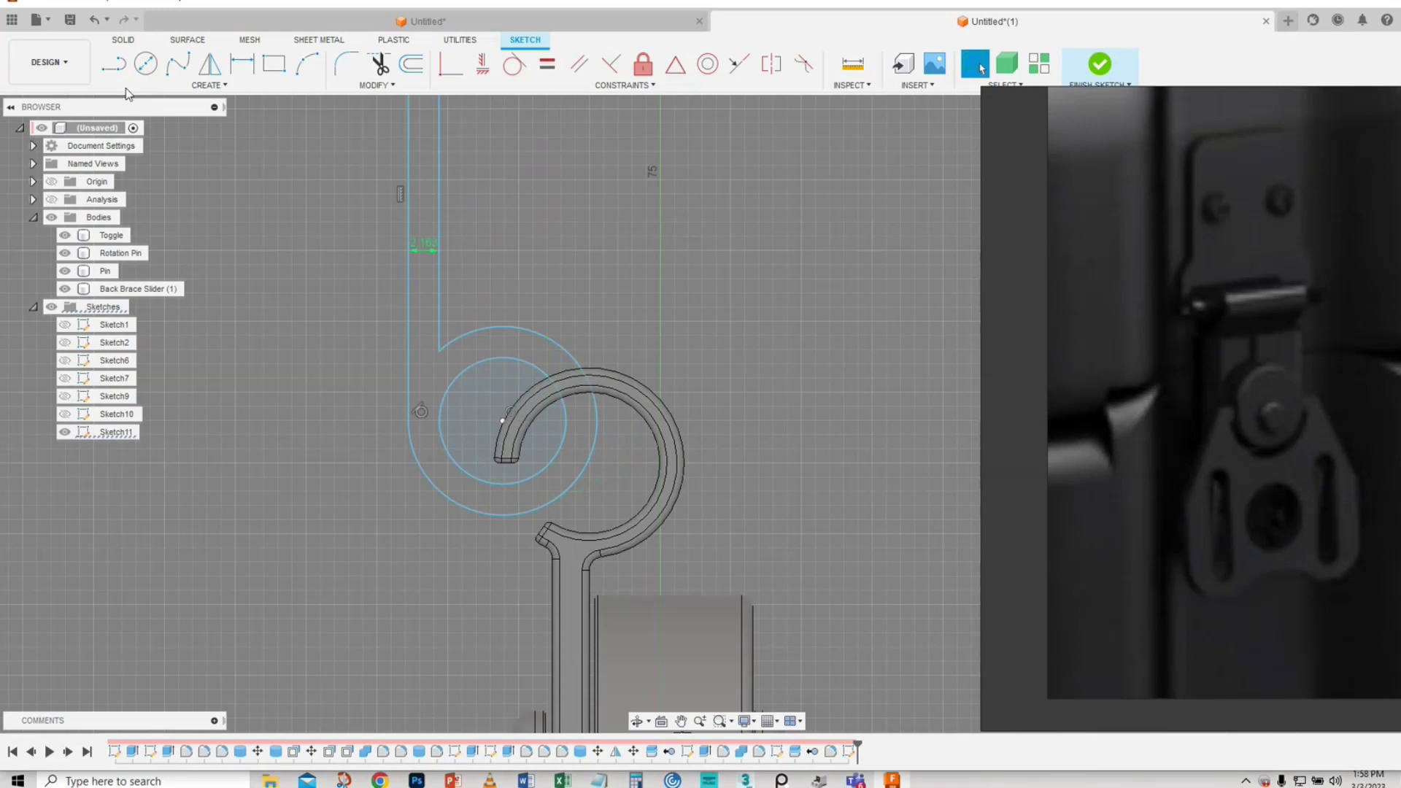
- Try a short slanted line across the two circles on the tube side, then undo it
{"action": "key", "text": "l"}
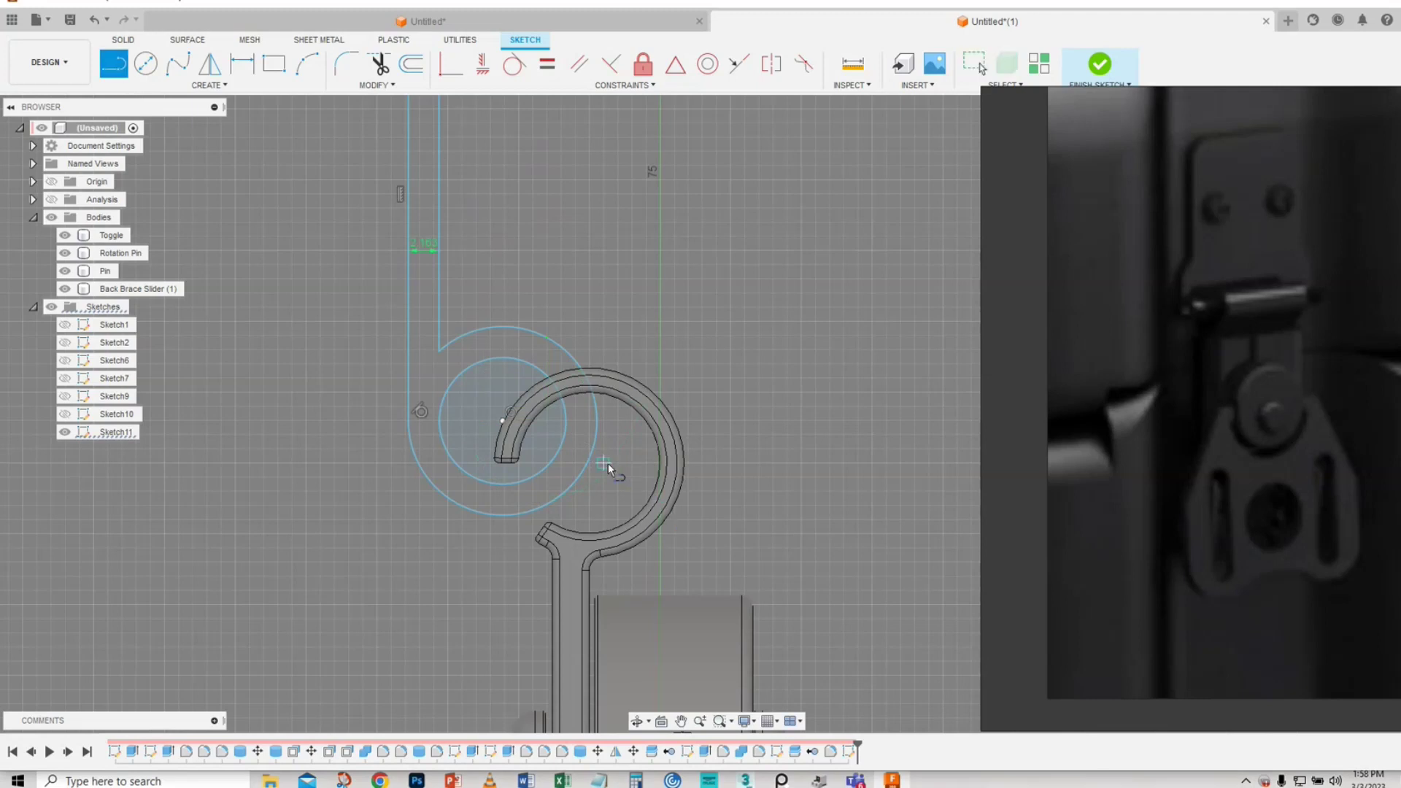
{"action": "left_click", "coordinate": [603, 462]}
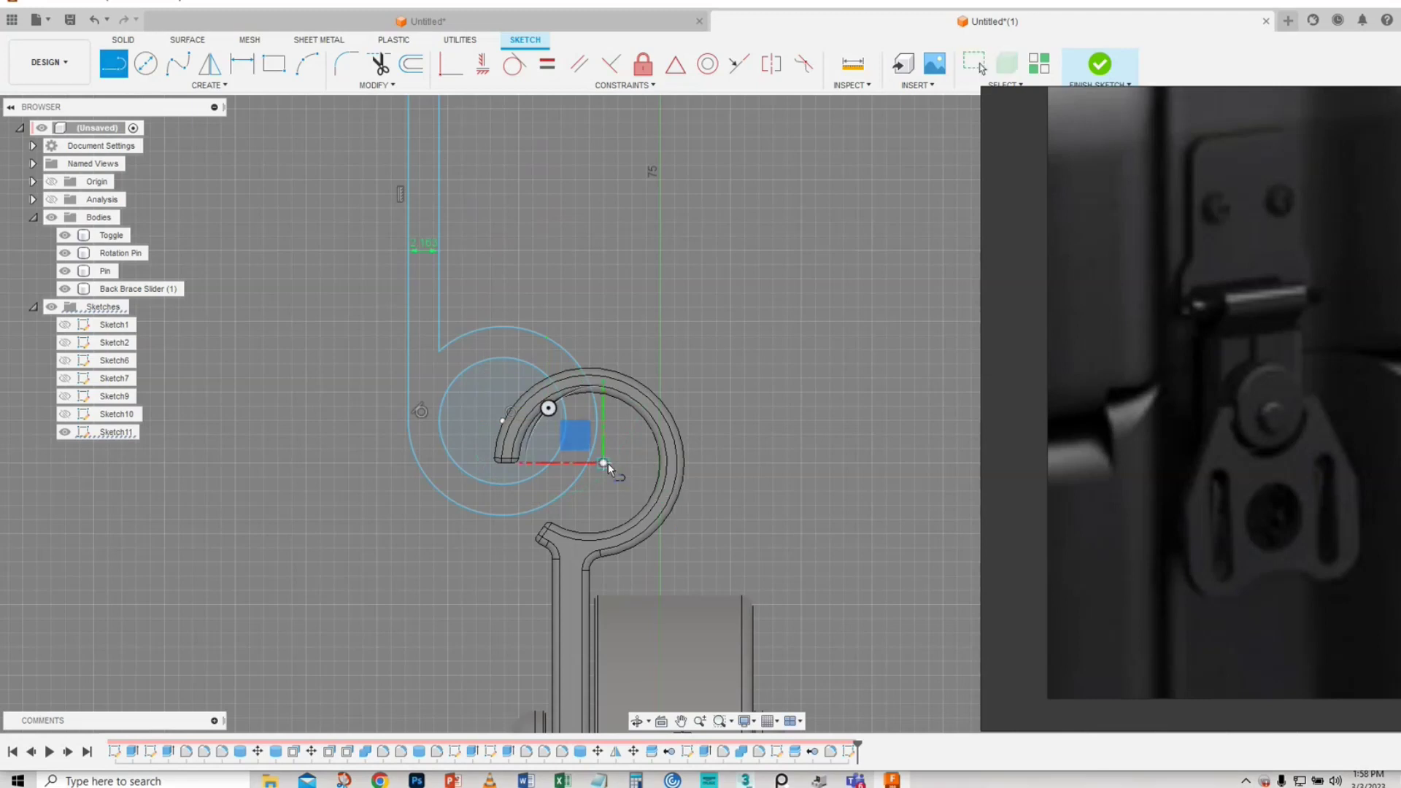
{"action": "left_click", "coordinate": [547, 440]}
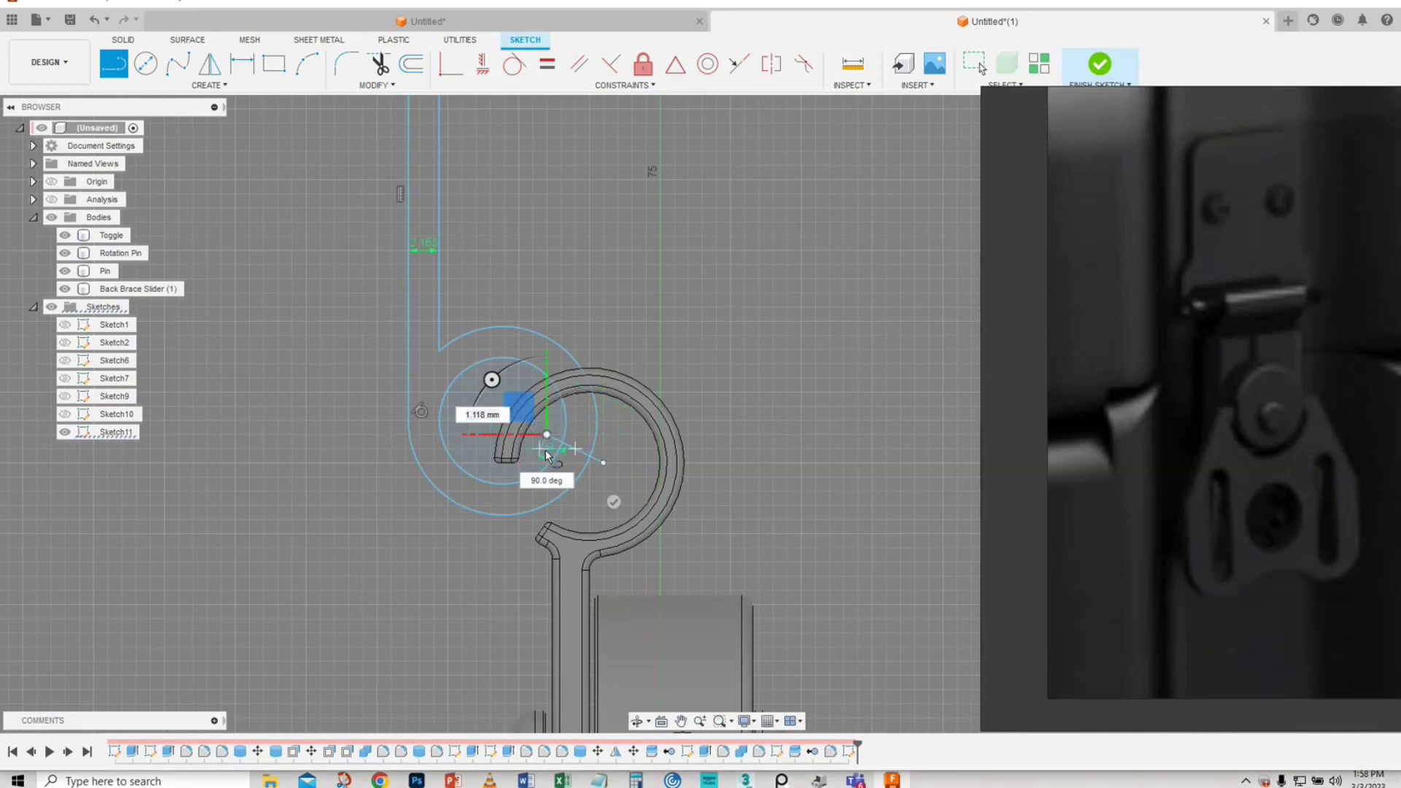
{"action": "right_click", "coordinate": [544, 450]}
{"action": "left_click", "coordinate": [605, 450]}
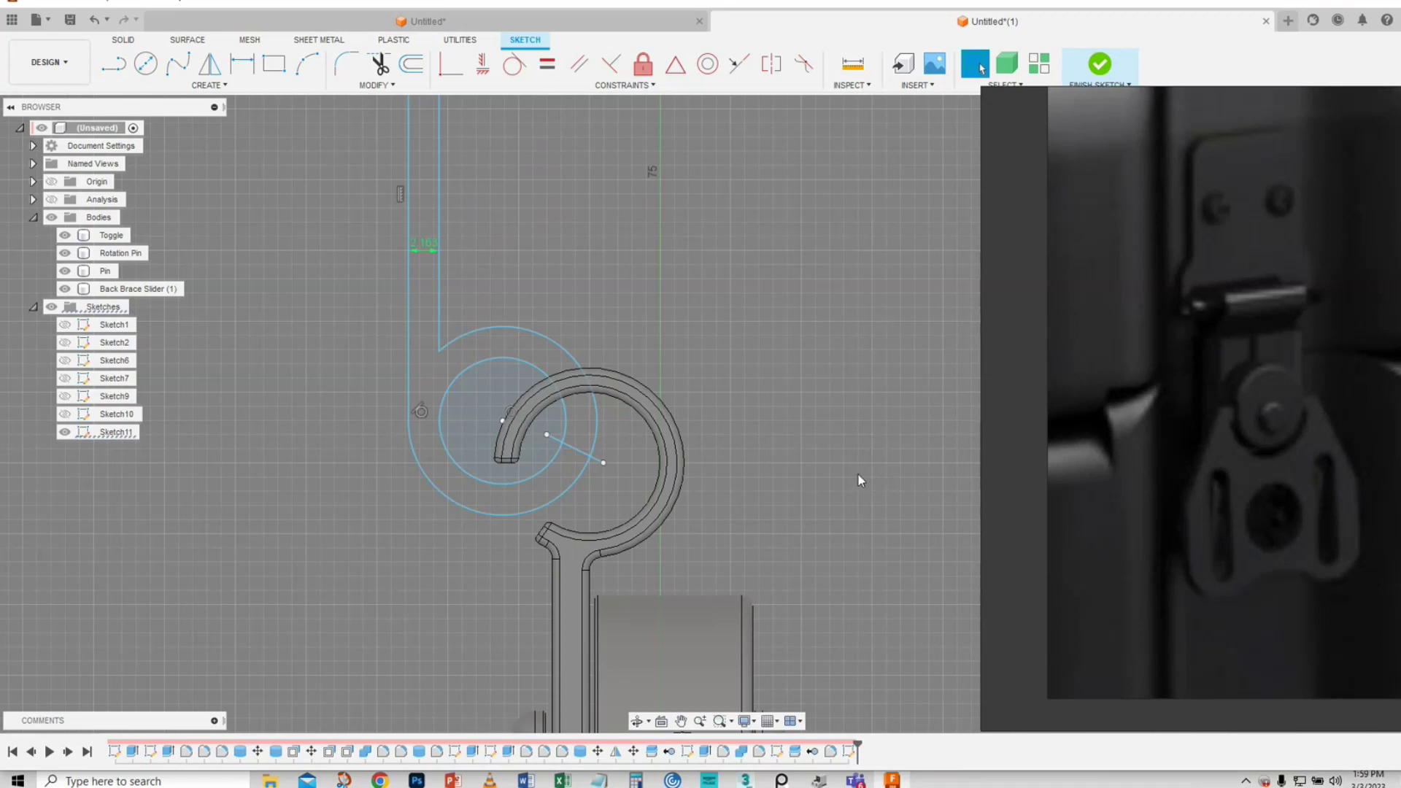
{"action": "key", "text": "ctrl+z"}
- Draw a short, slightly rising line from inside the inner circle past the outer circle on the tube side
{"action": "key", "text": "l"}
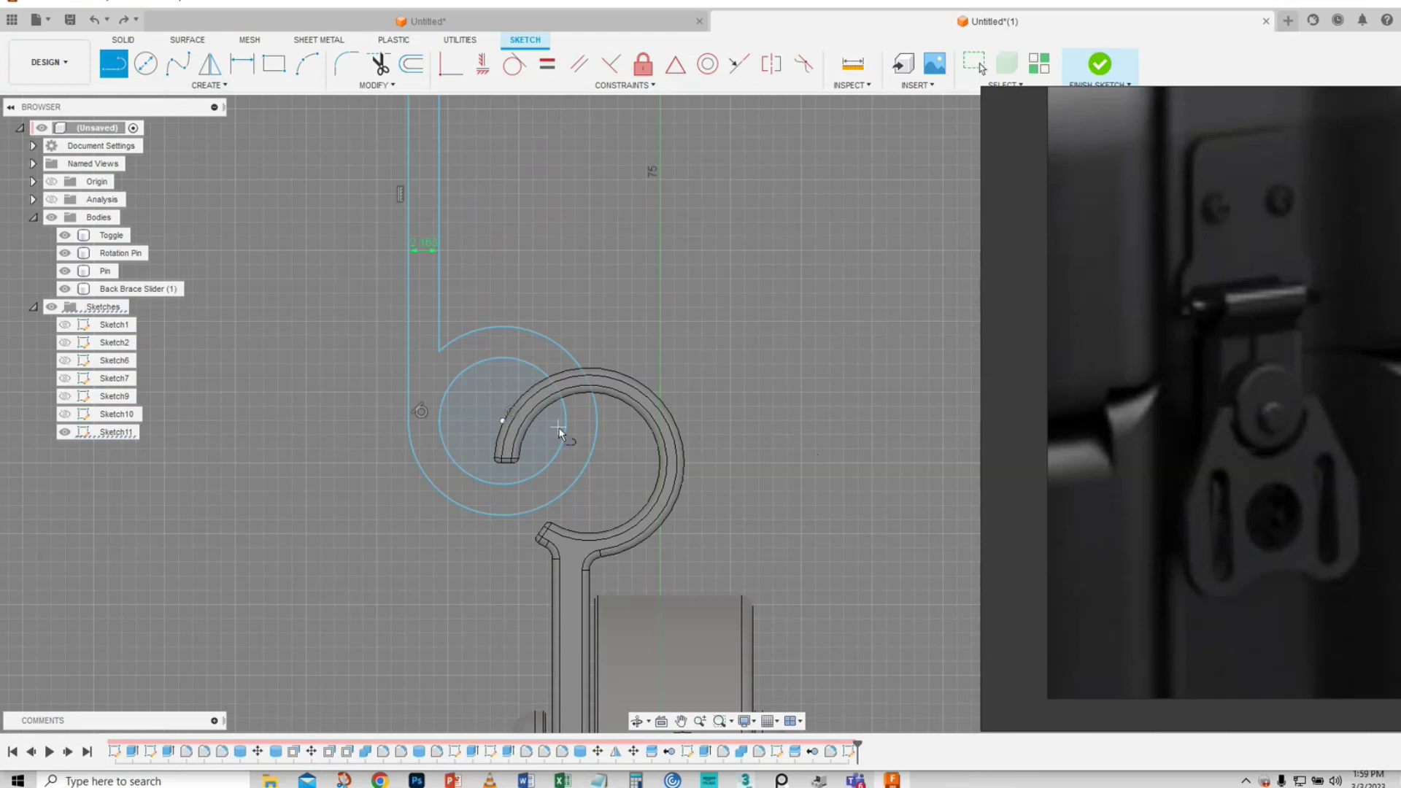
{"action": "left_click", "coordinate": [547, 433]}
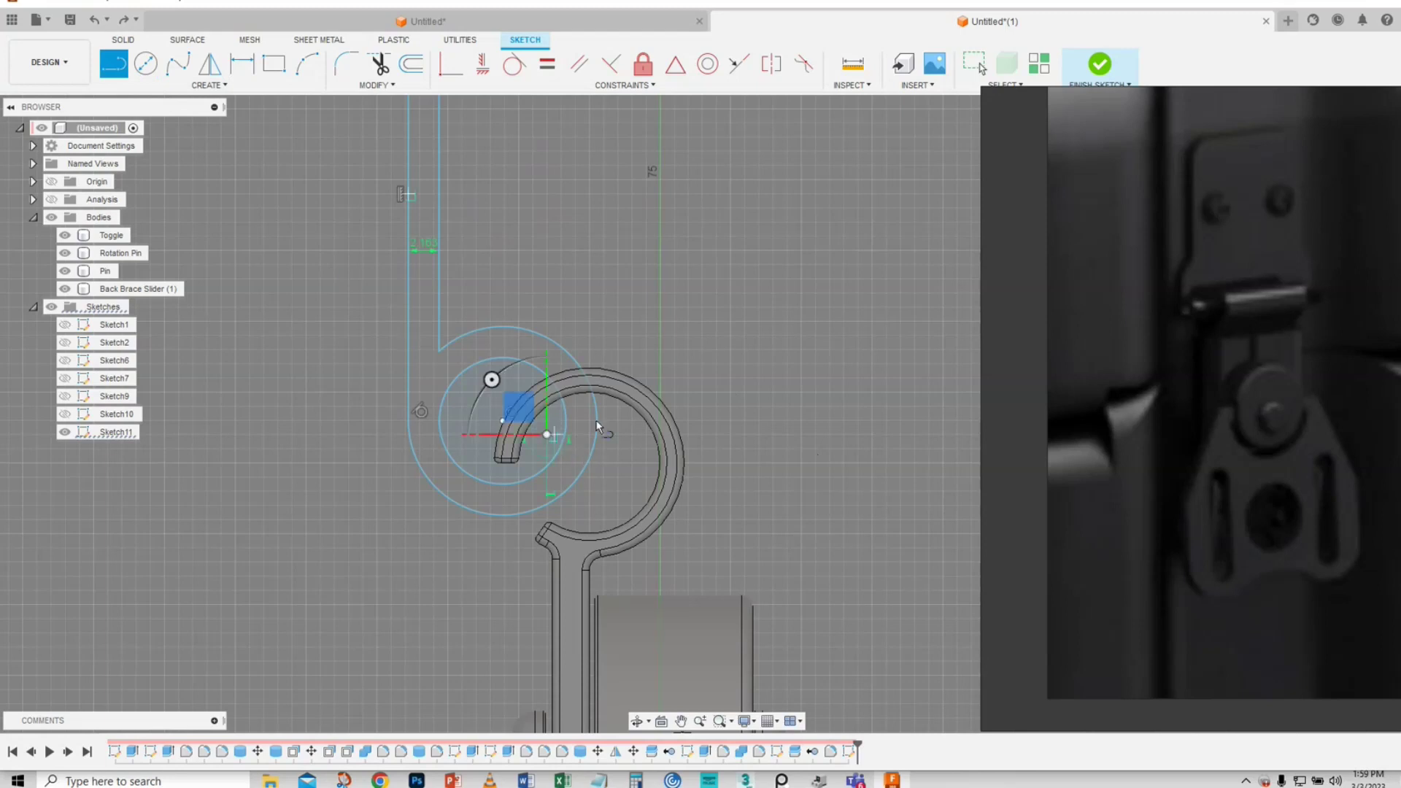
{"action": "left_click", "coordinate": [615, 420]}
{"action": "right_click", "coordinate": [620, 420]}
{"action": "left_click", "coordinate": [808, 442]}
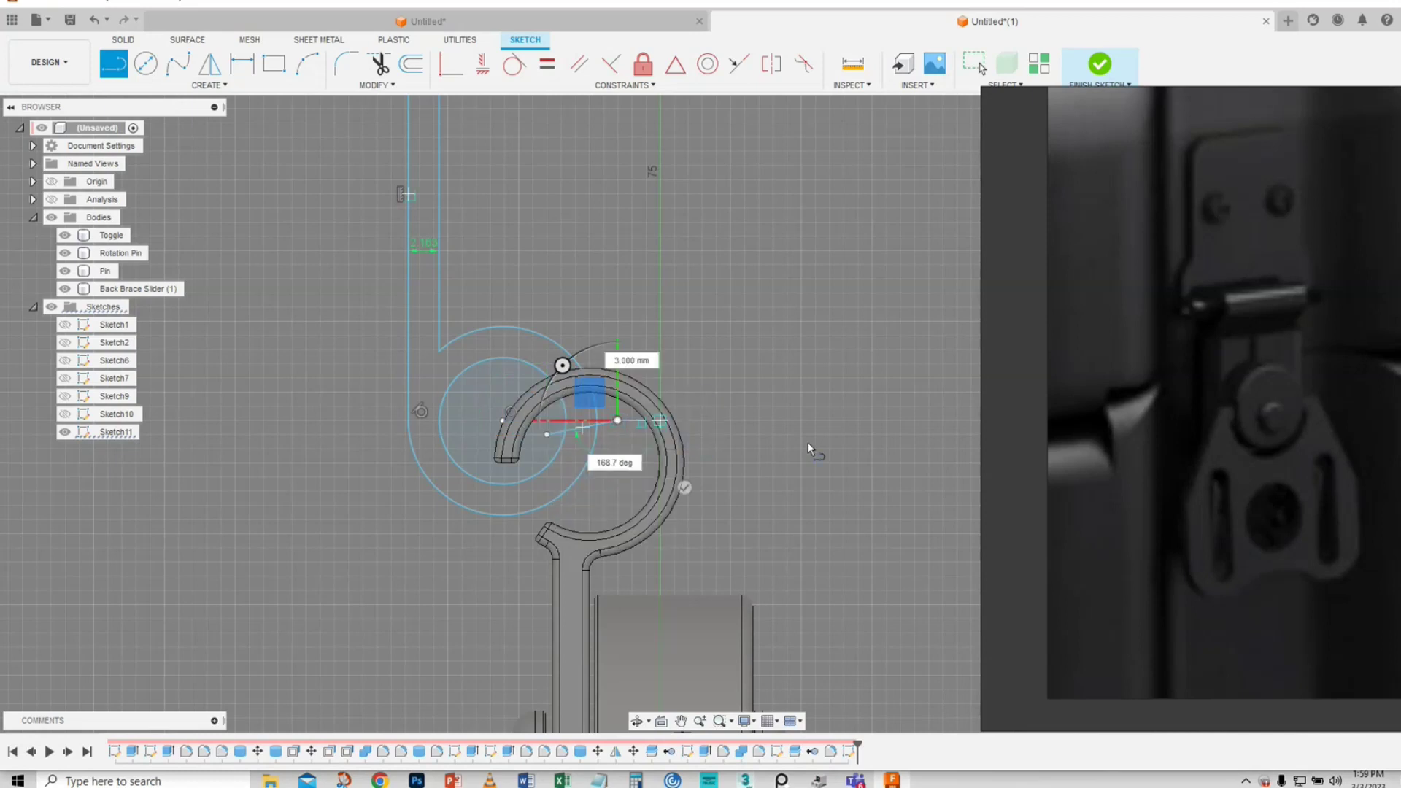
{"action": "key", "text": "Escape"}
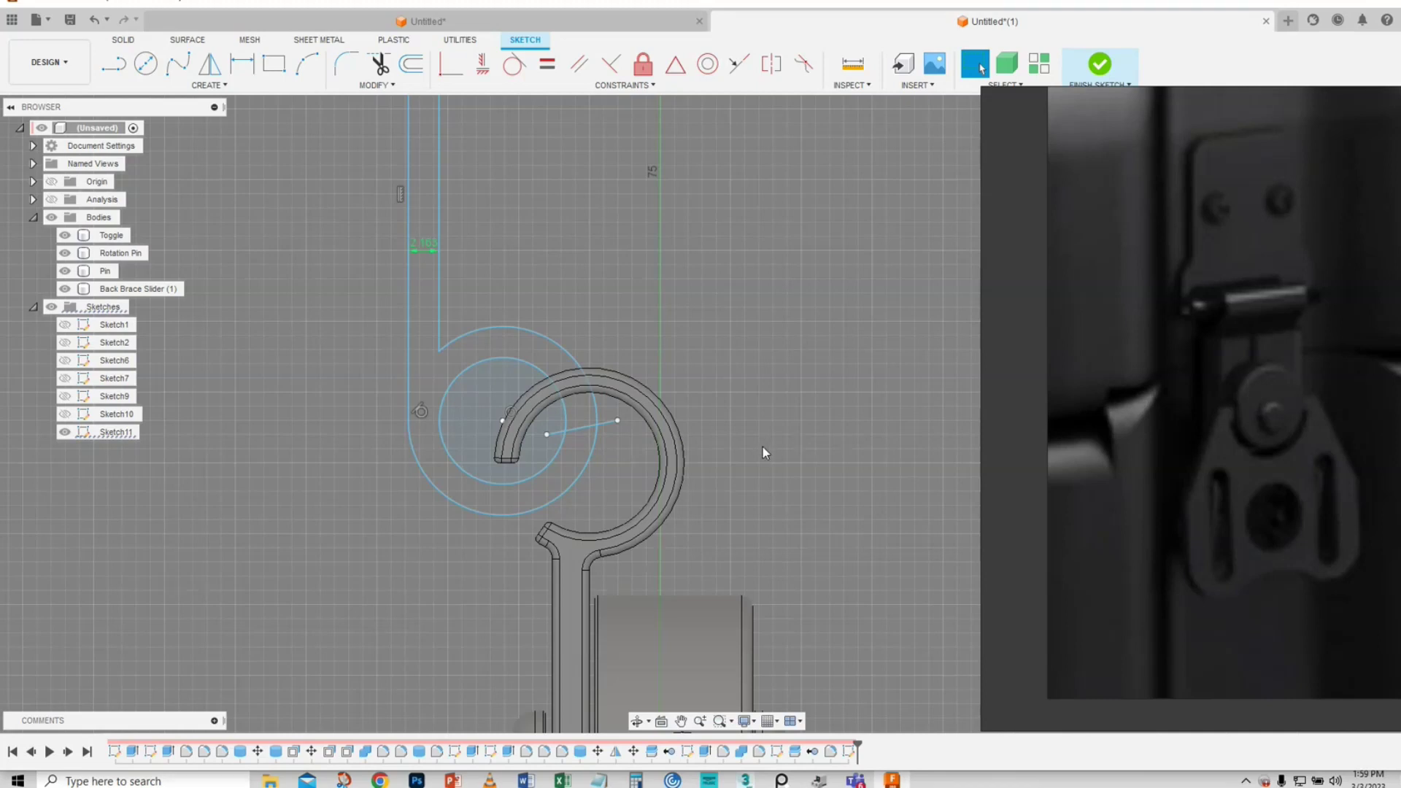
- Delete the inner vertical line and offset the connected outer line and arc inward by 2.16 mm
{"action": "left_click", "coordinate": [440, 221]}
{"action": "key", "text": "Delete"}
{"action": "left_click", "coordinate": [411, 64]}
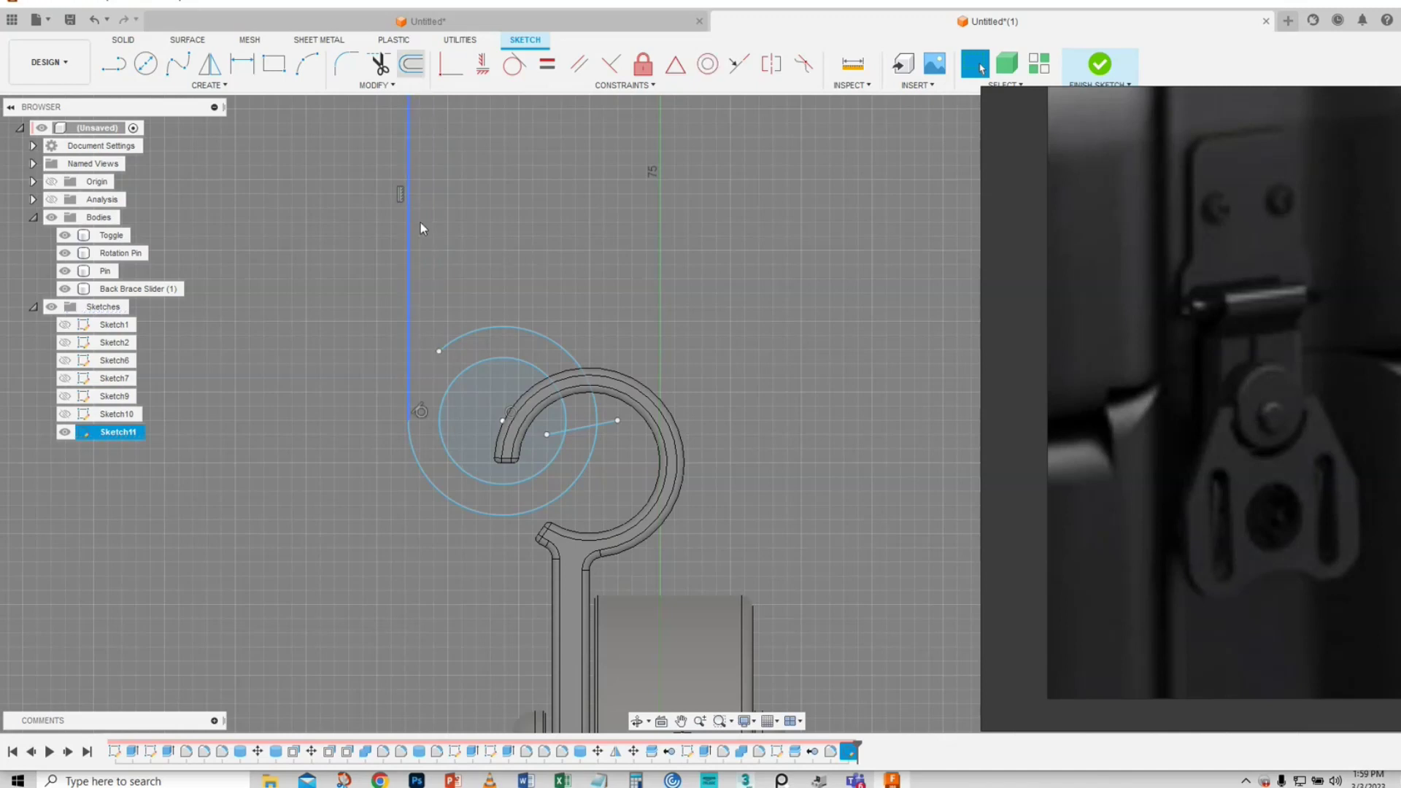
{"action": "left_click", "coordinate": [411, 244]}
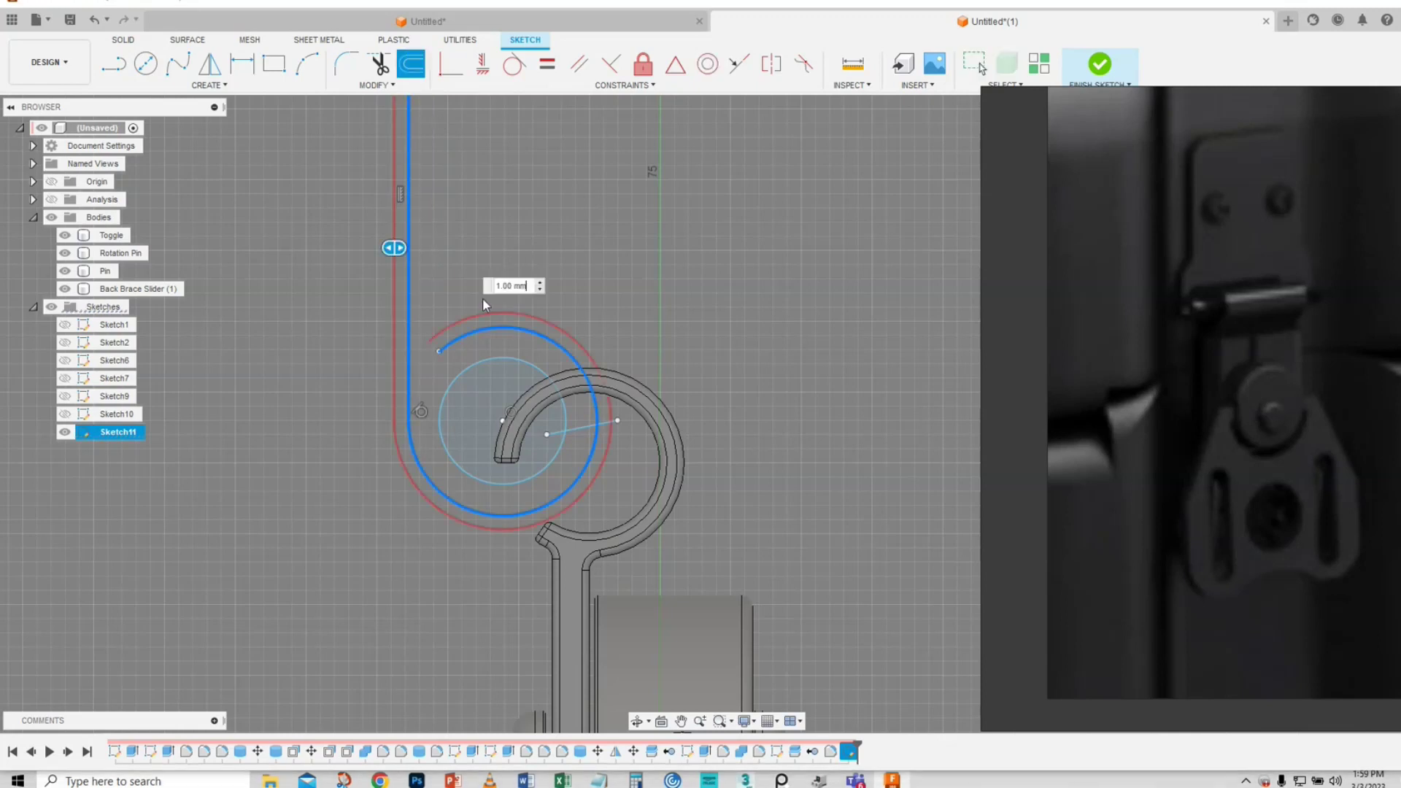
{"action": "left_click_drag", "start_coordinate": [392, 249], "coordinate": [436, 252]}
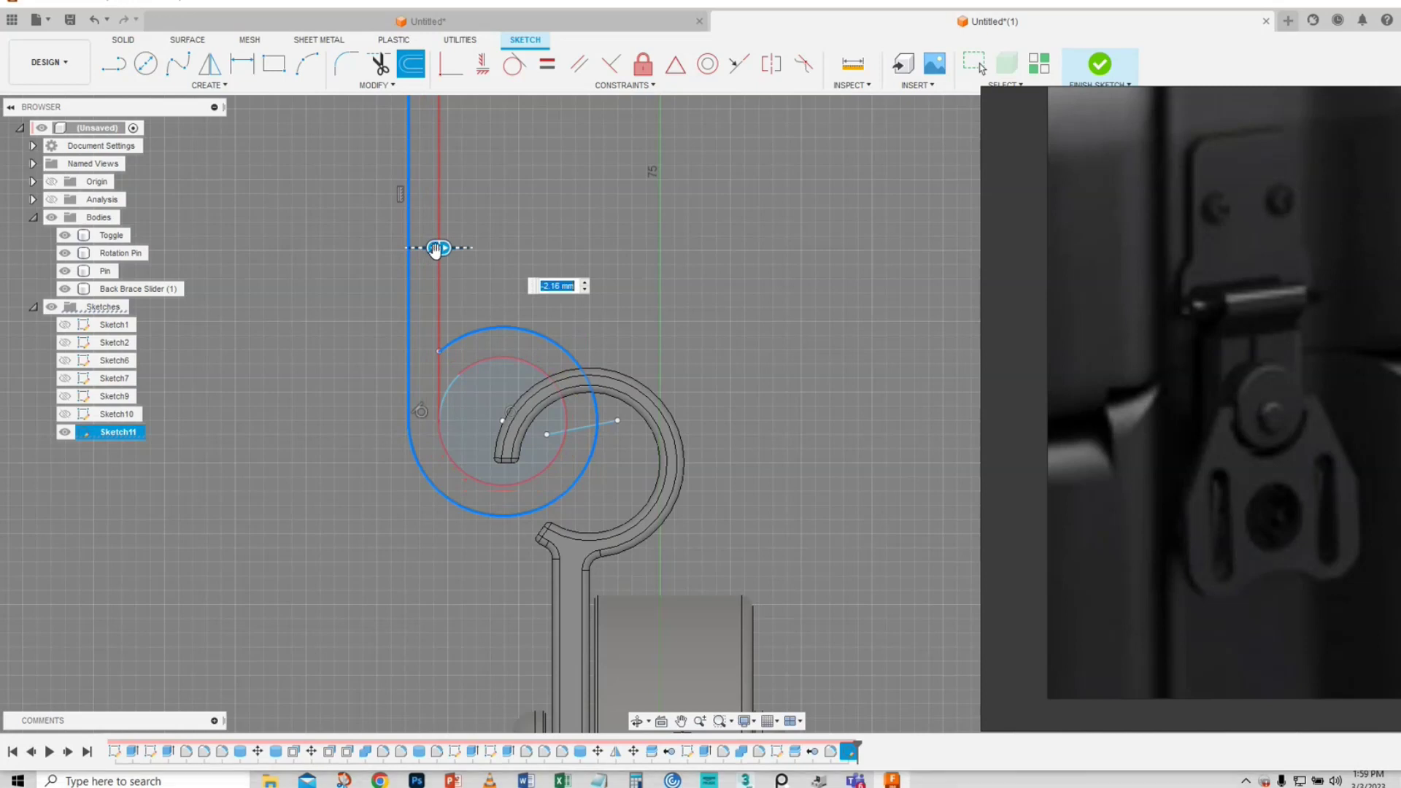
{"action": "key", "text": "Return"}
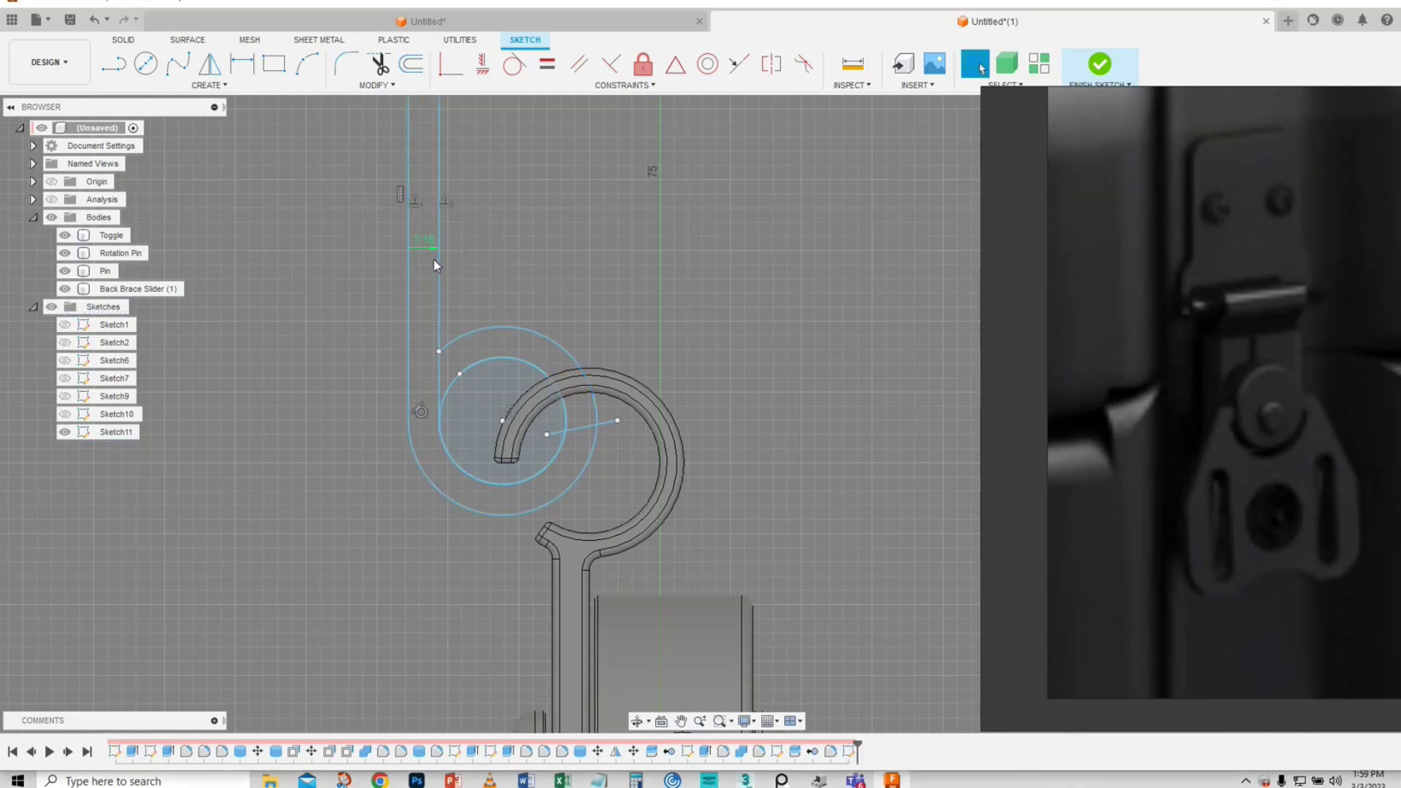
- Try to trim the lower end of the offset vertical line inside the outer arc
{"action": "left_click", "coordinate": [379, 63]}
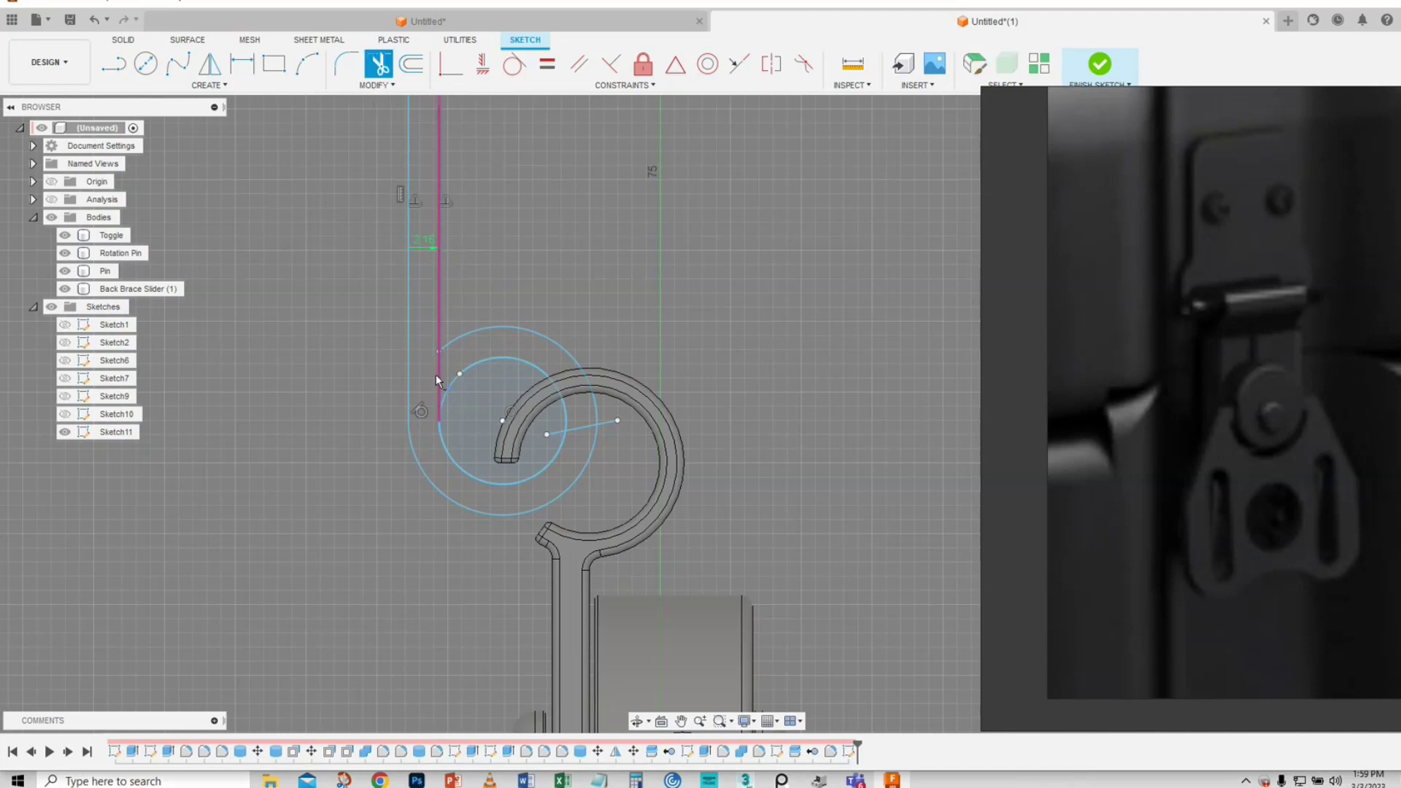
{"action": "left_click", "coordinate": [435, 375]}
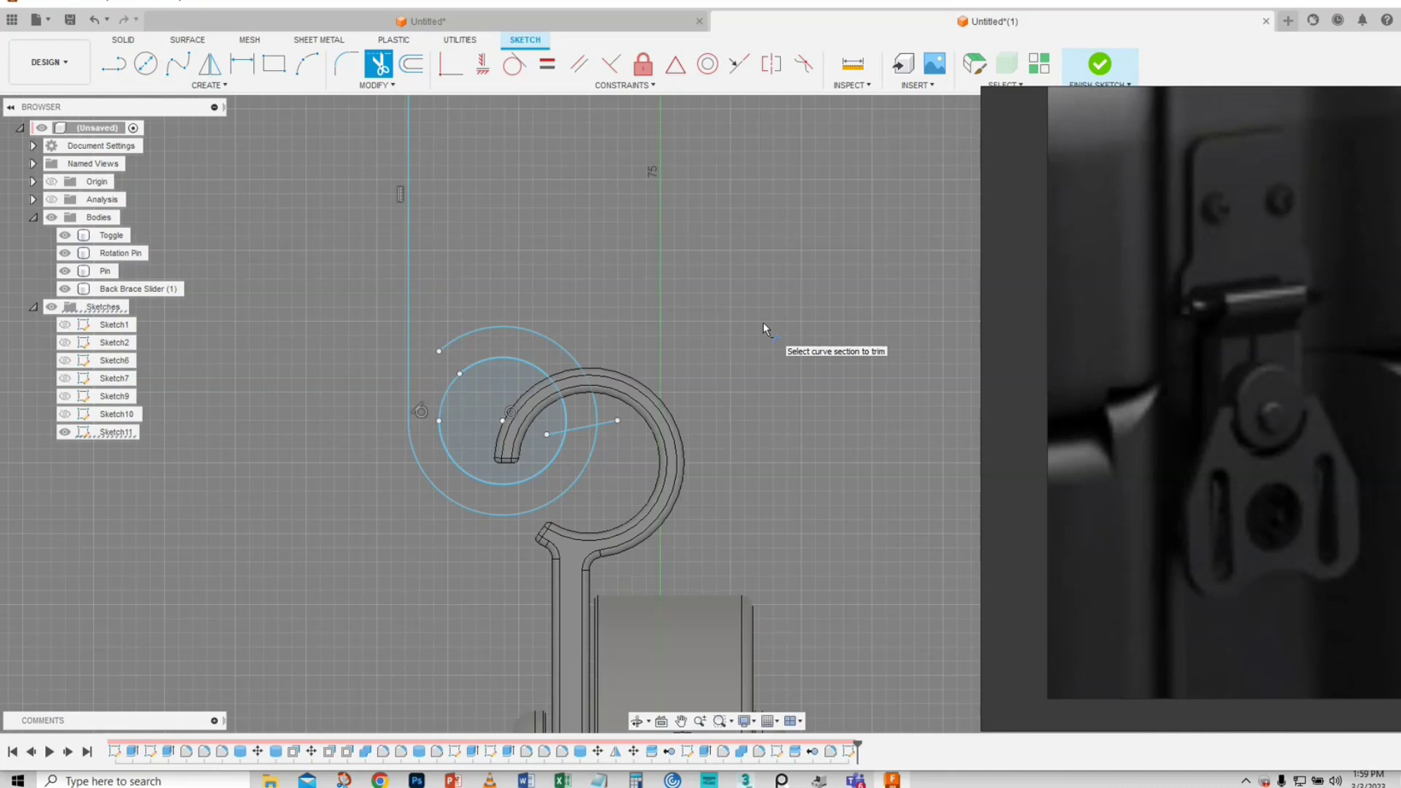
{"action": "key", "text": "Escape"}
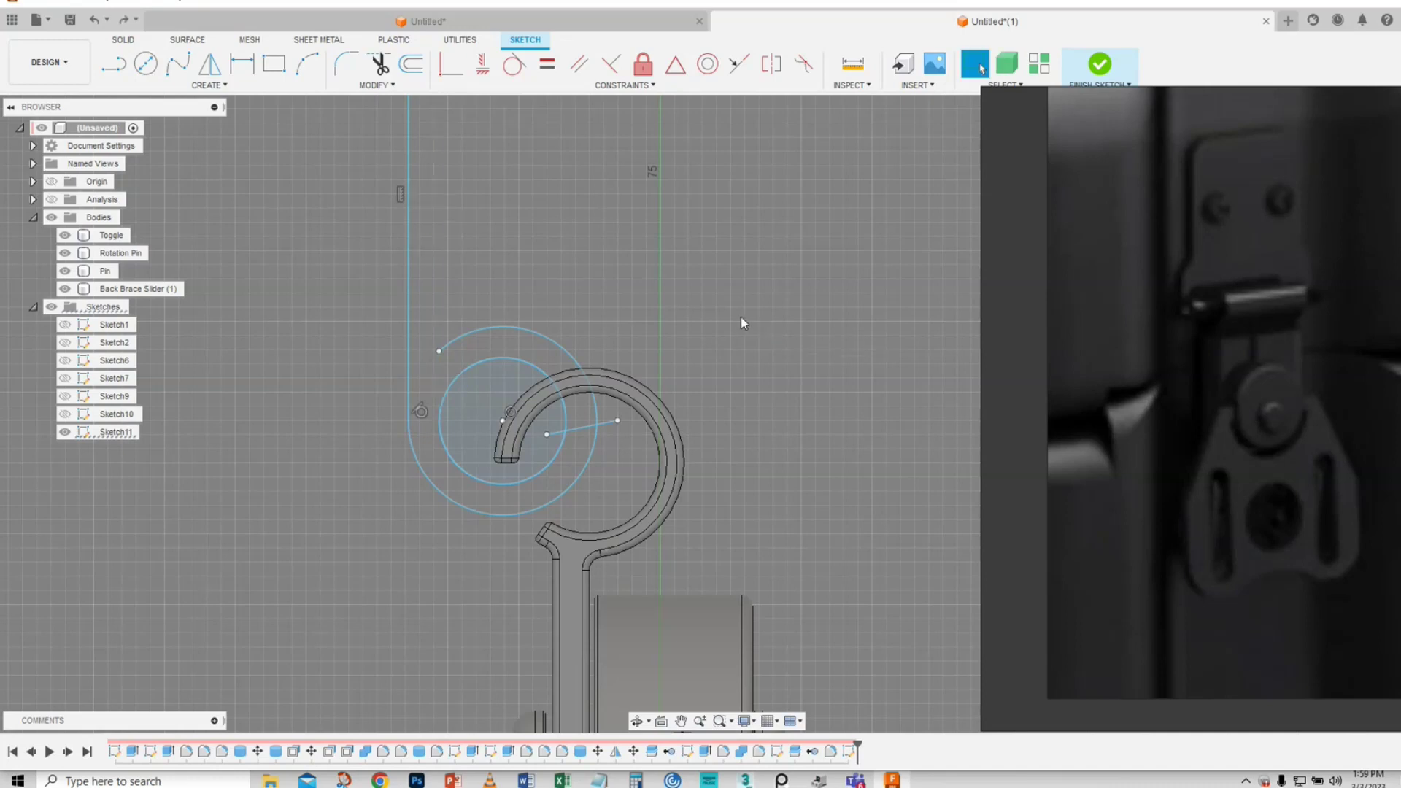
- Trim the outer circle's upper arc back to the short slanted line
{"action": "middle_click_drag", "start_coordinate": [576, 253], "coordinate": [559, 335]}
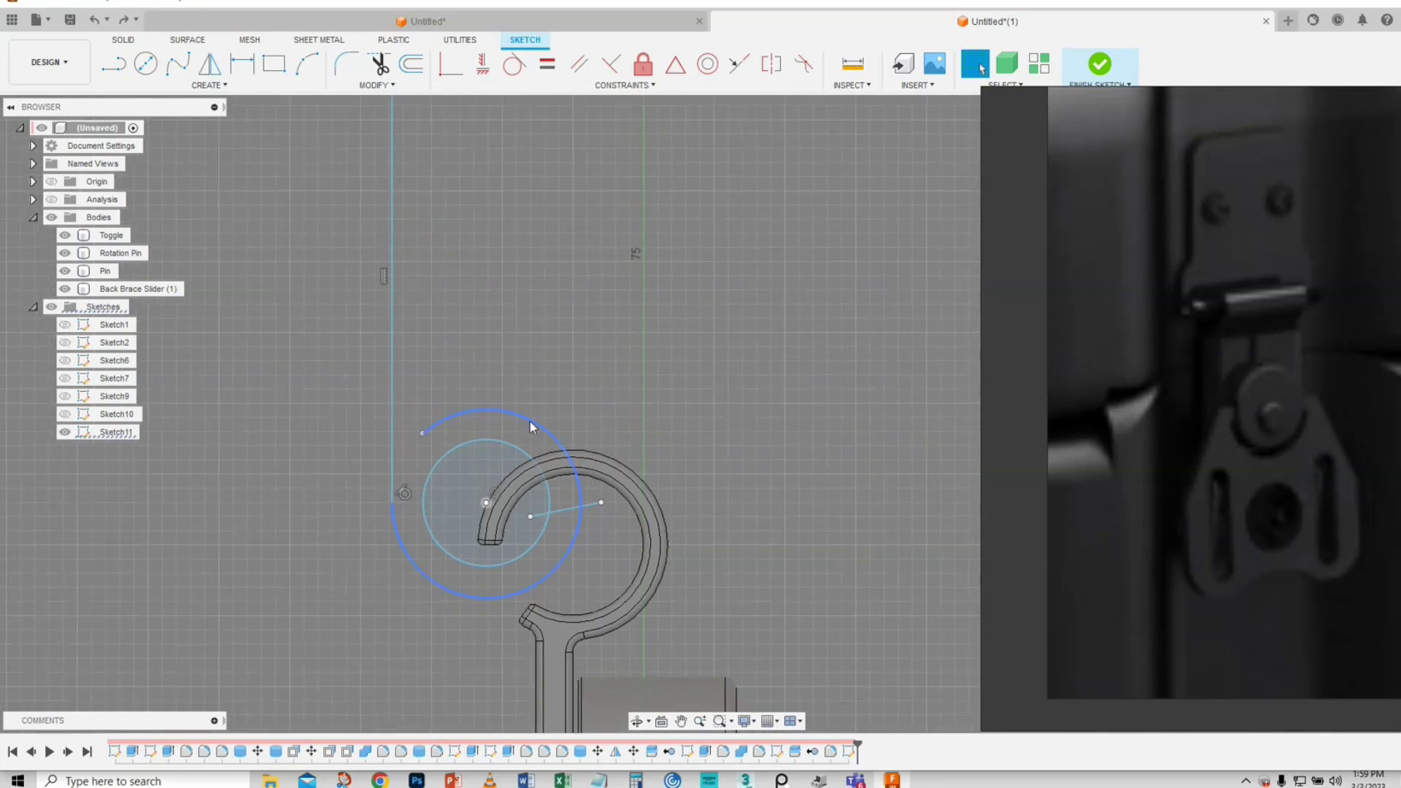
{"action": "left_click", "coordinate": [380, 66]}
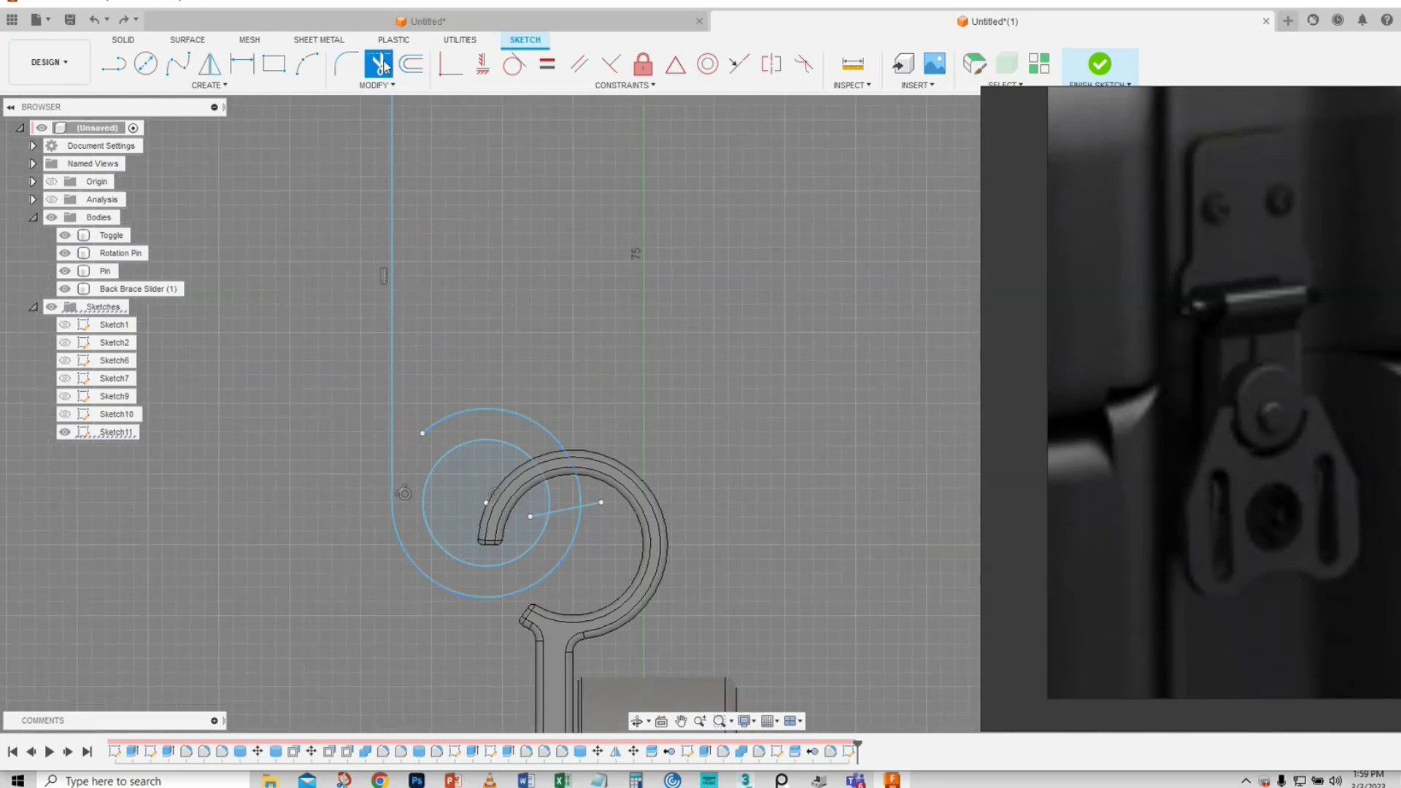
{"action": "left_click", "coordinate": [536, 425]}
- Draw a vertical line from the inner circle's outermost point away from the tube up to the outer line's top level
{"action": "key", "text": "l"}
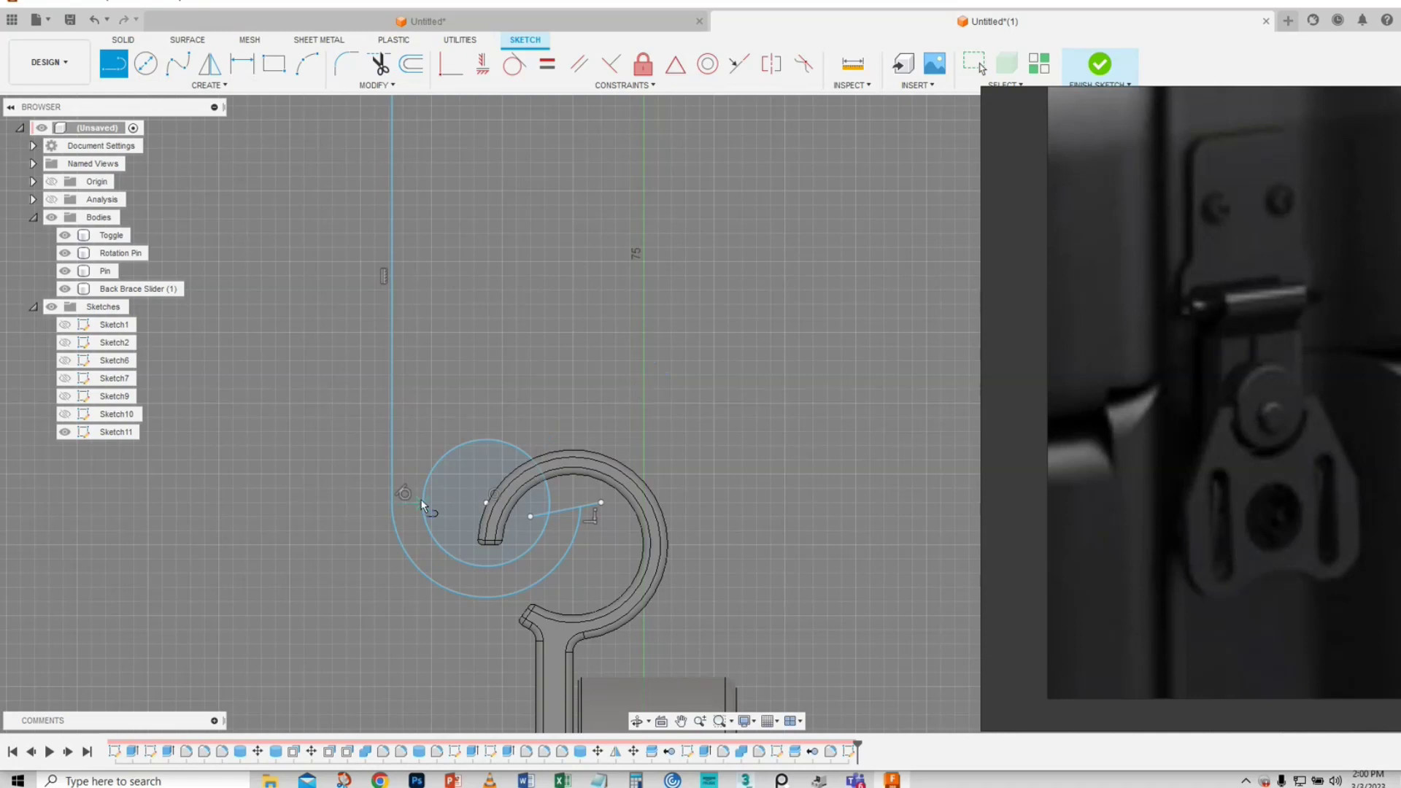
{"action": "left_click", "coordinate": [422, 503]}
{"action": "middle_click_drag", "start_coordinate": [423, 131], "coordinate": [442, 371]}
{"action": "left_click", "coordinate": [440, 302]}
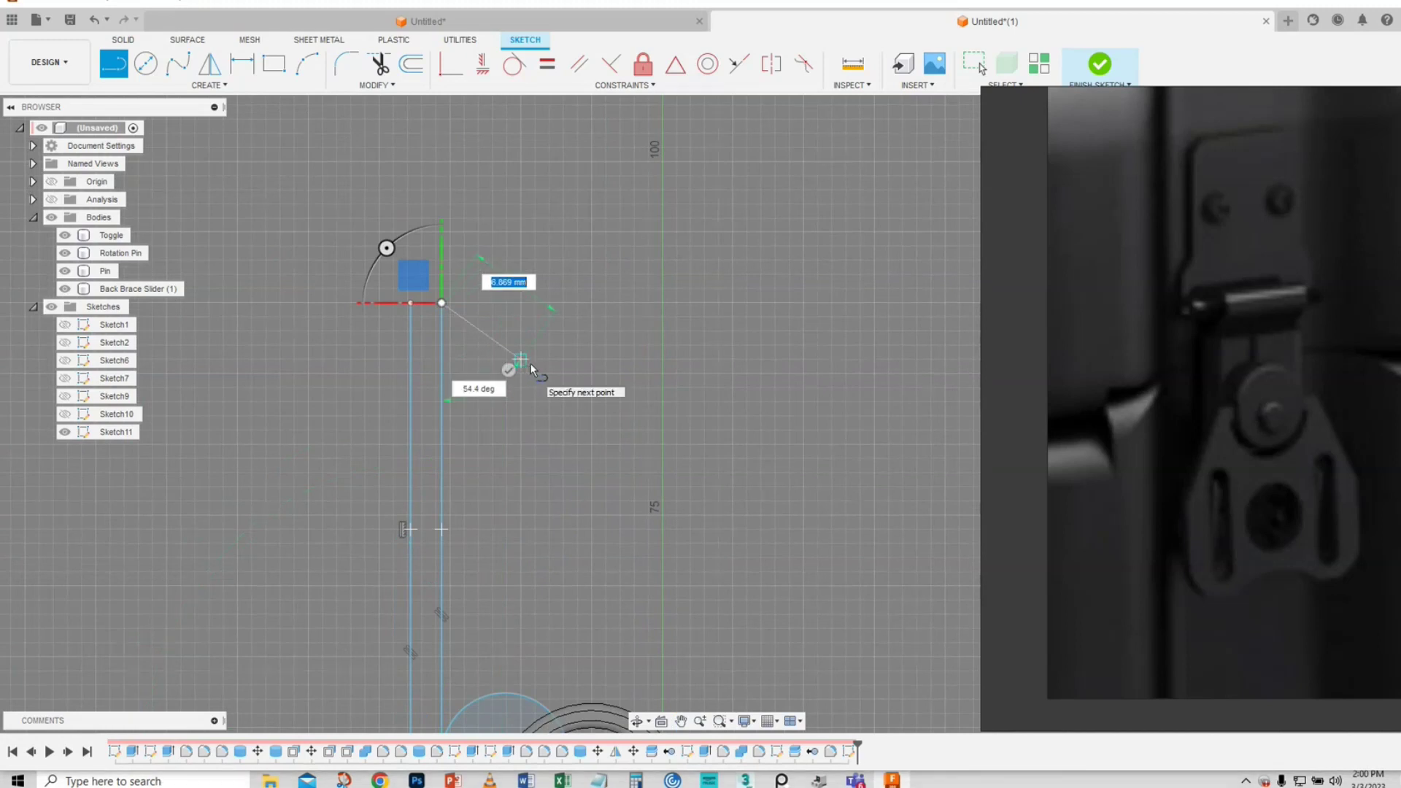
{"action": "right_click", "coordinate": [606, 332]}
{"action": "left_click", "coordinate": [646, 337]}
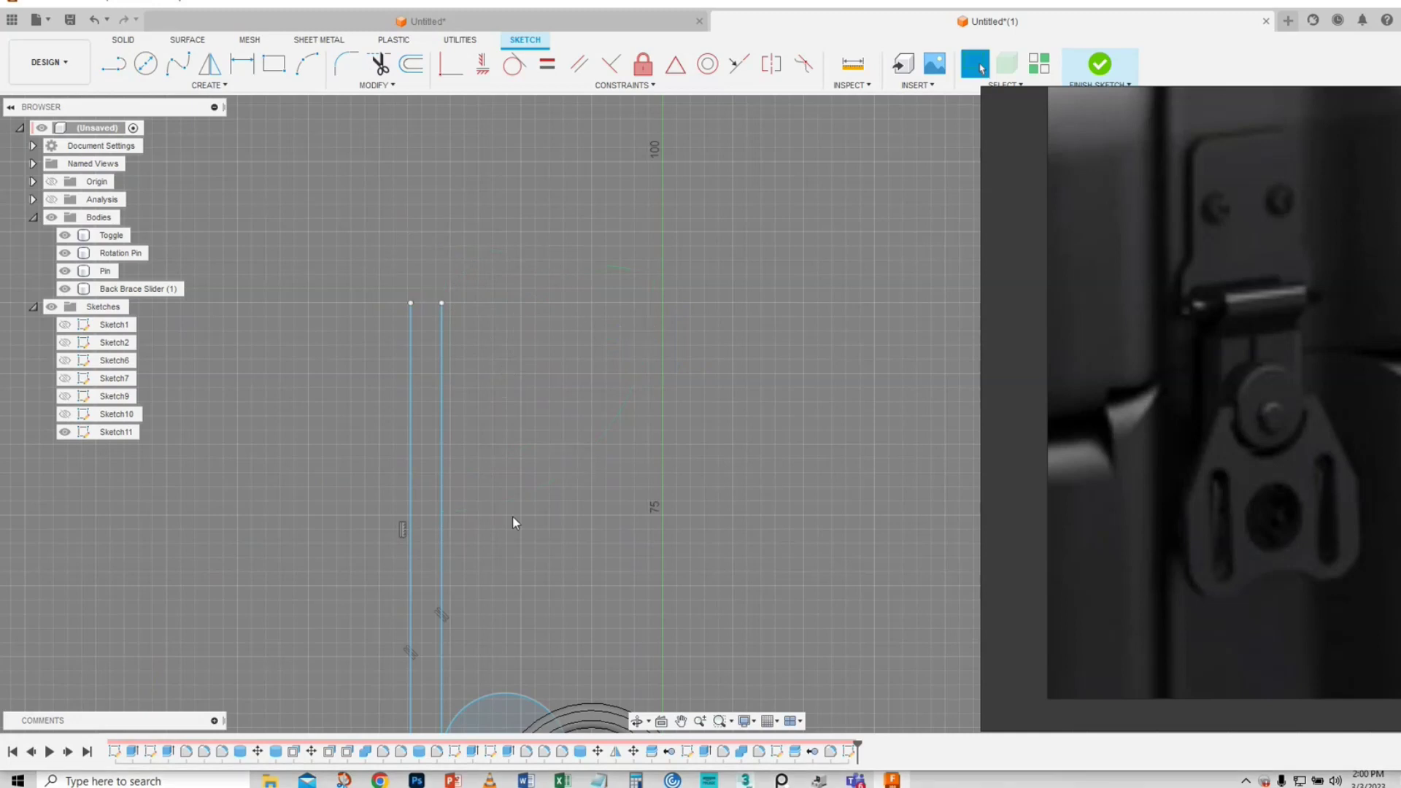
- Trim the inner circle's upper arc between the inner vertical line and the short slanted line
{"action": "middle_click_drag", "start_coordinate": [510, 494], "coordinate": [277, 408]}
{"action": "scroll", "coordinate": [270, 398], "scroll_direction": "up", "scroll_amount": 3}
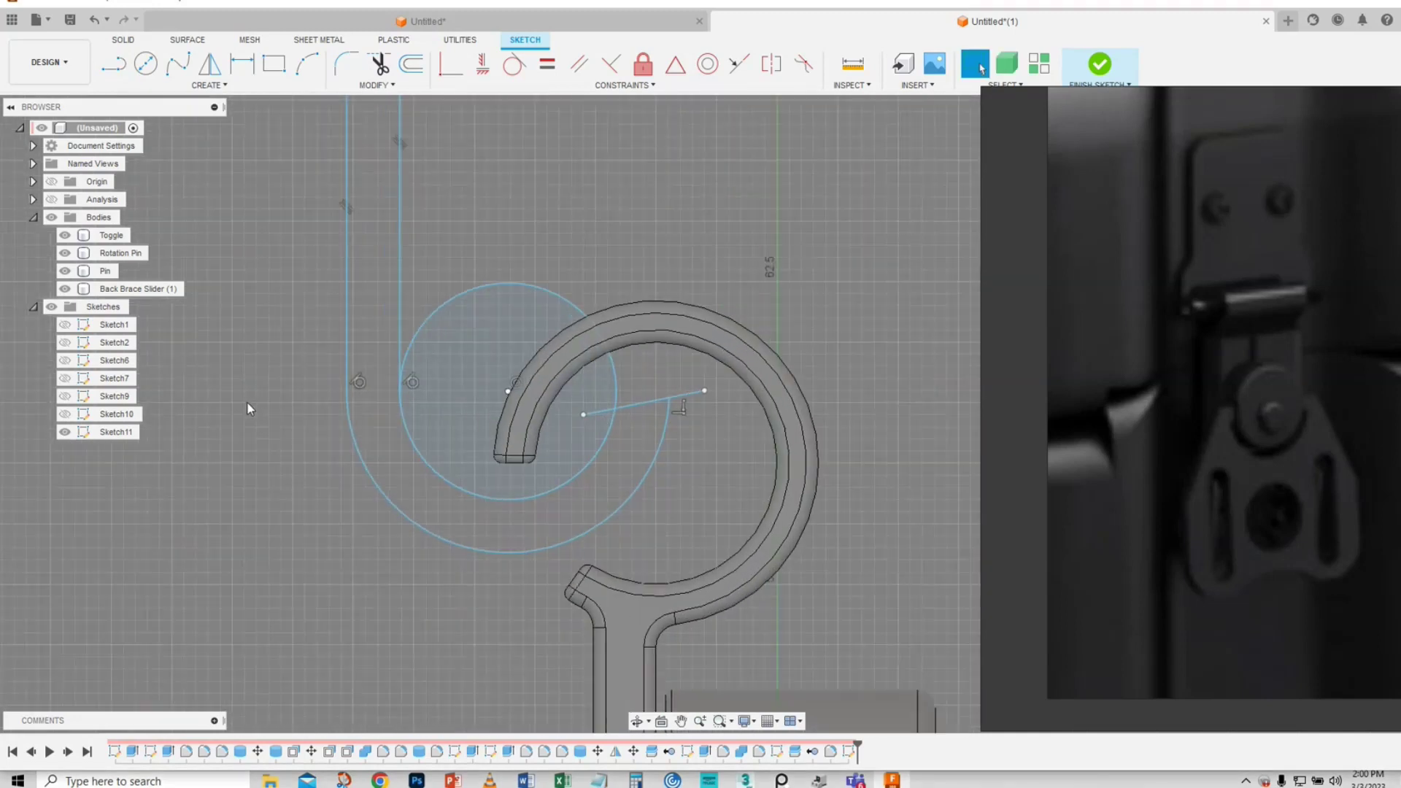
{"action": "scroll", "coordinate": [247, 403], "scroll_direction": "up", "scroll_amount": 1}
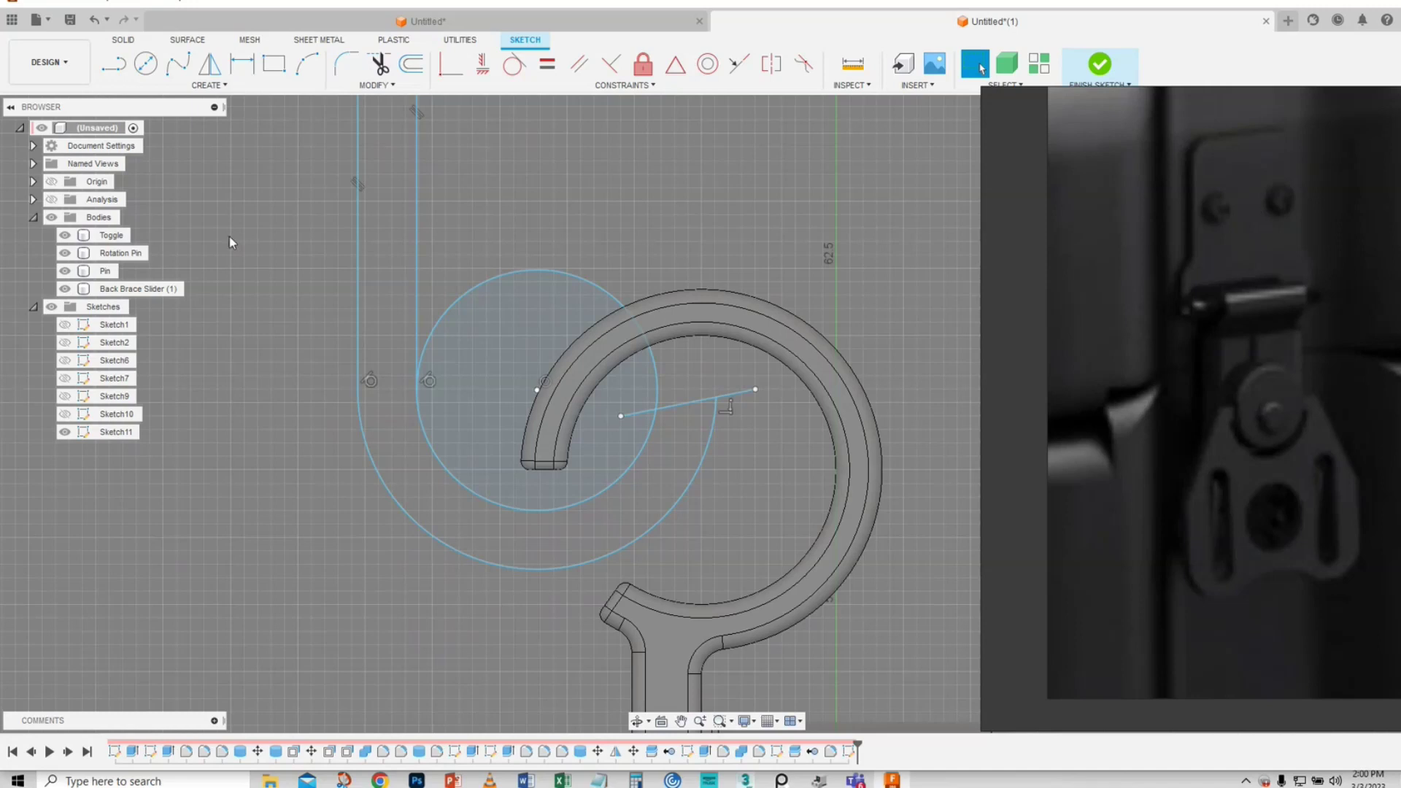
{"action": "scroll", "coordinate": [460, 307], "scroll_direction": "down", "scroll_amount": 2}
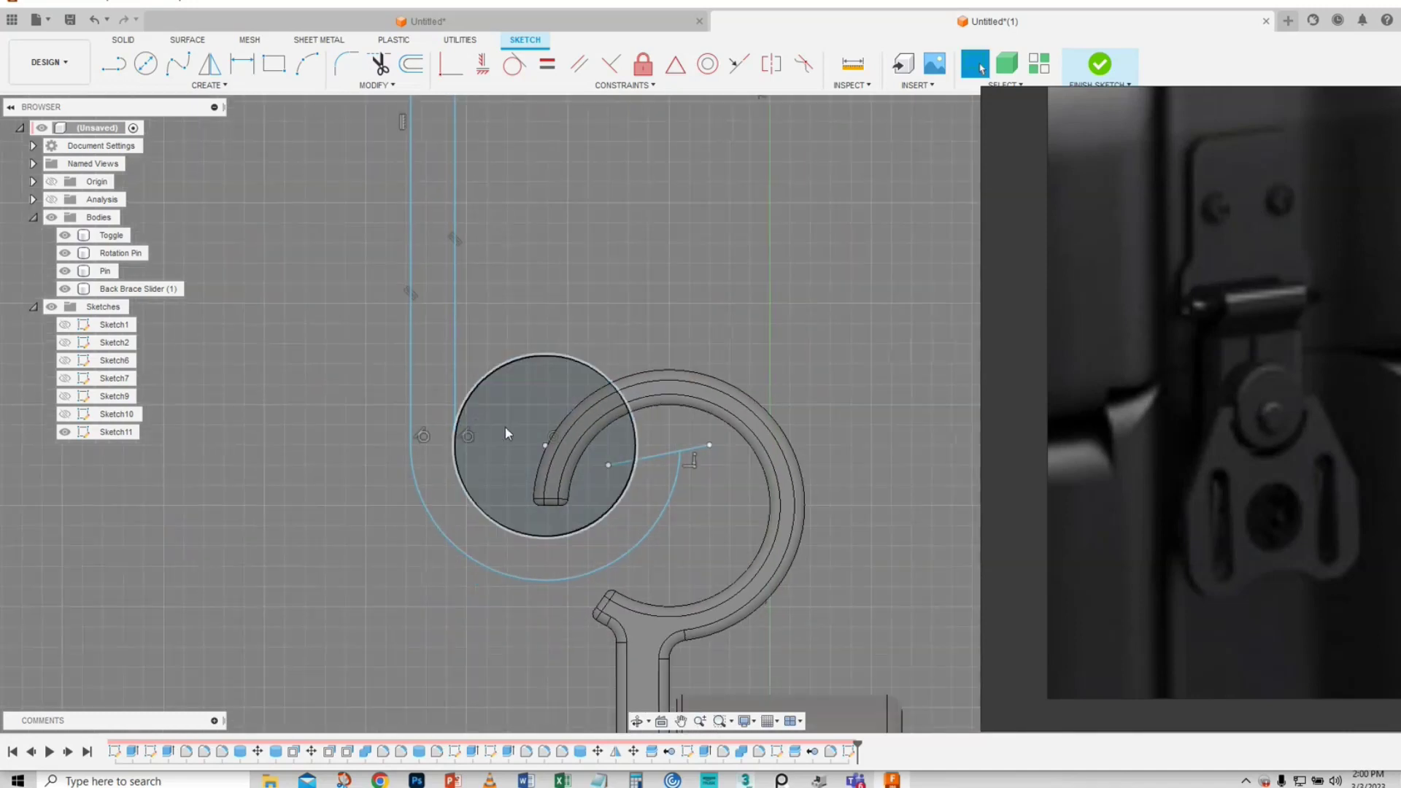
{"action": "scroll", "coordinate": [504, 416], "scroll_direction": "up", "scroll_amount": 2}
{"action": "left_click", "coordinate": [379, 64]}
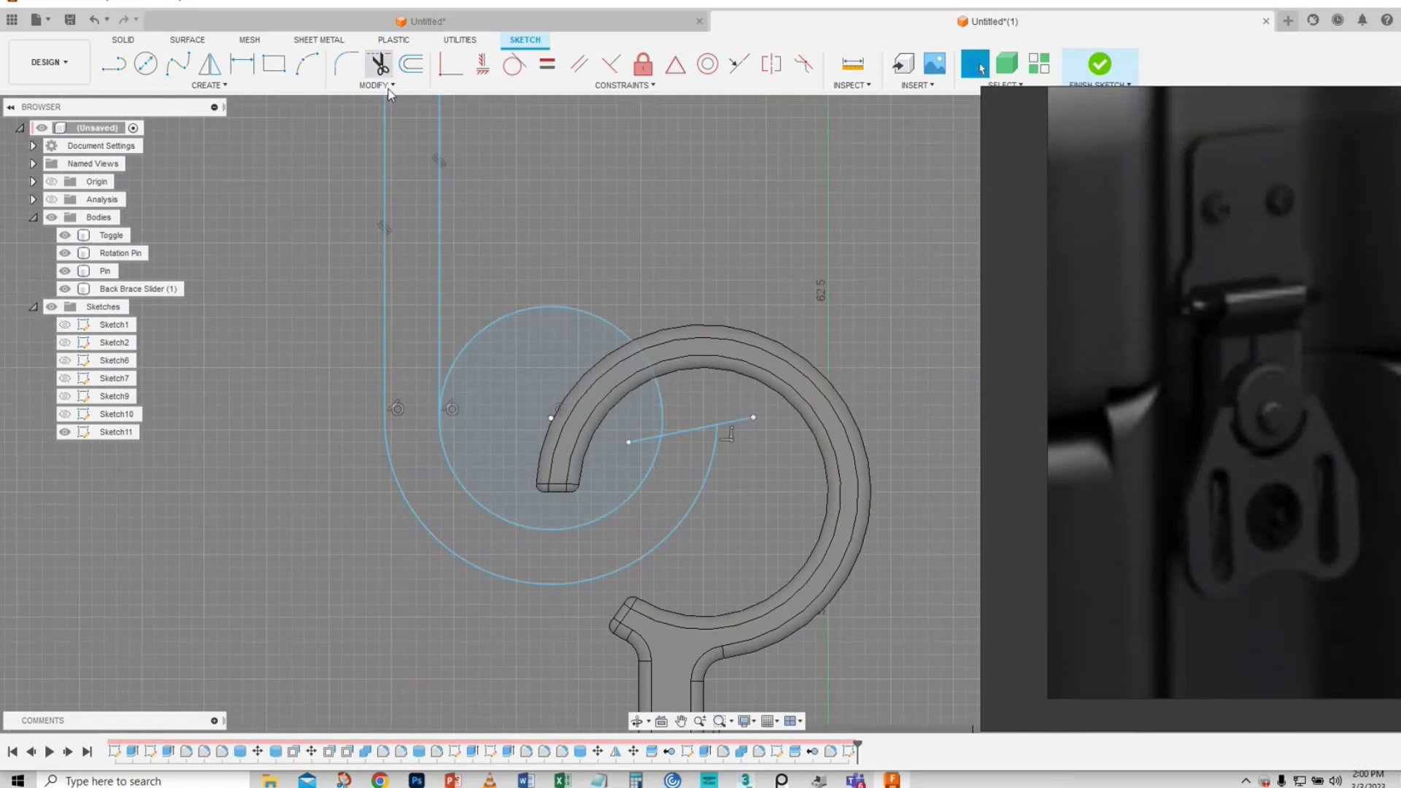
{"action": "left_click", "coordinate": [556, 307]}
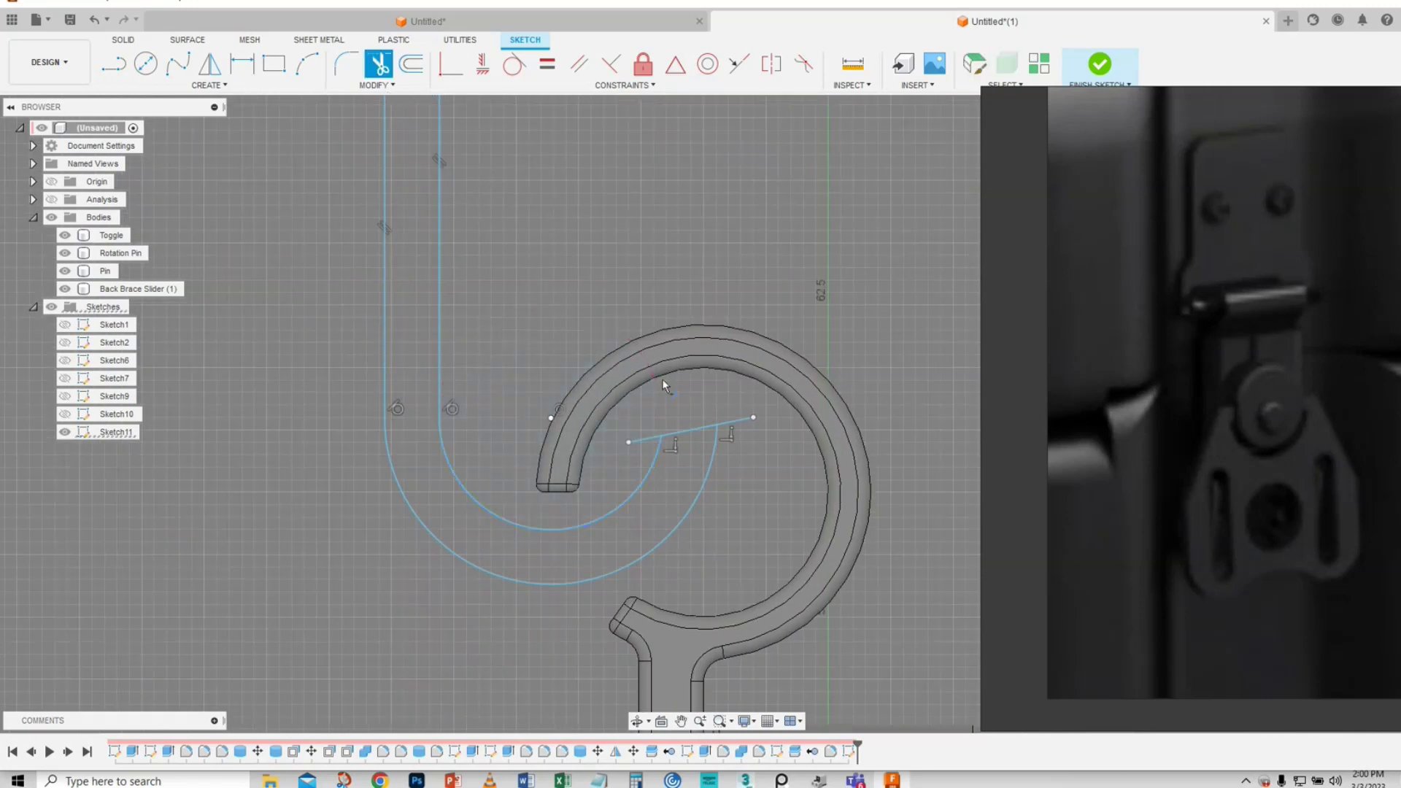
- Trim both overhanging ends of the short slanted line and round the hook tip's corners with 0.50 mm fillets
{"action": "left_click", "coordinate": [643, 440]}
{"action": "left_click", "coordinate": [735, 423]}
{"action": "scroll", "coordinate": [506, 405], "scroll_direction": "up", "scroll_amount": 2}
{"action": "left_click", "coordinate": [347, 64]}
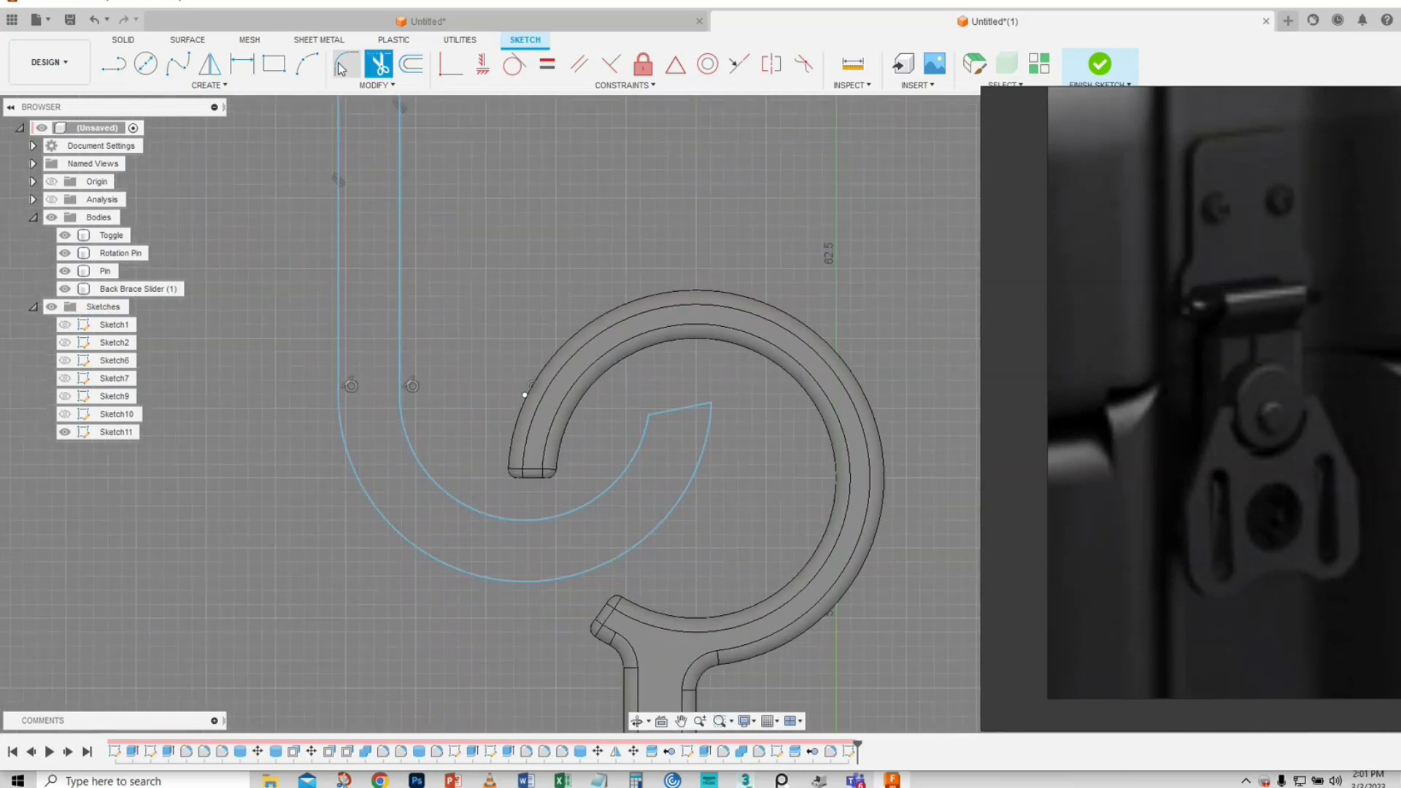
{"action": "left_click", "coordinate": [651, 417]}
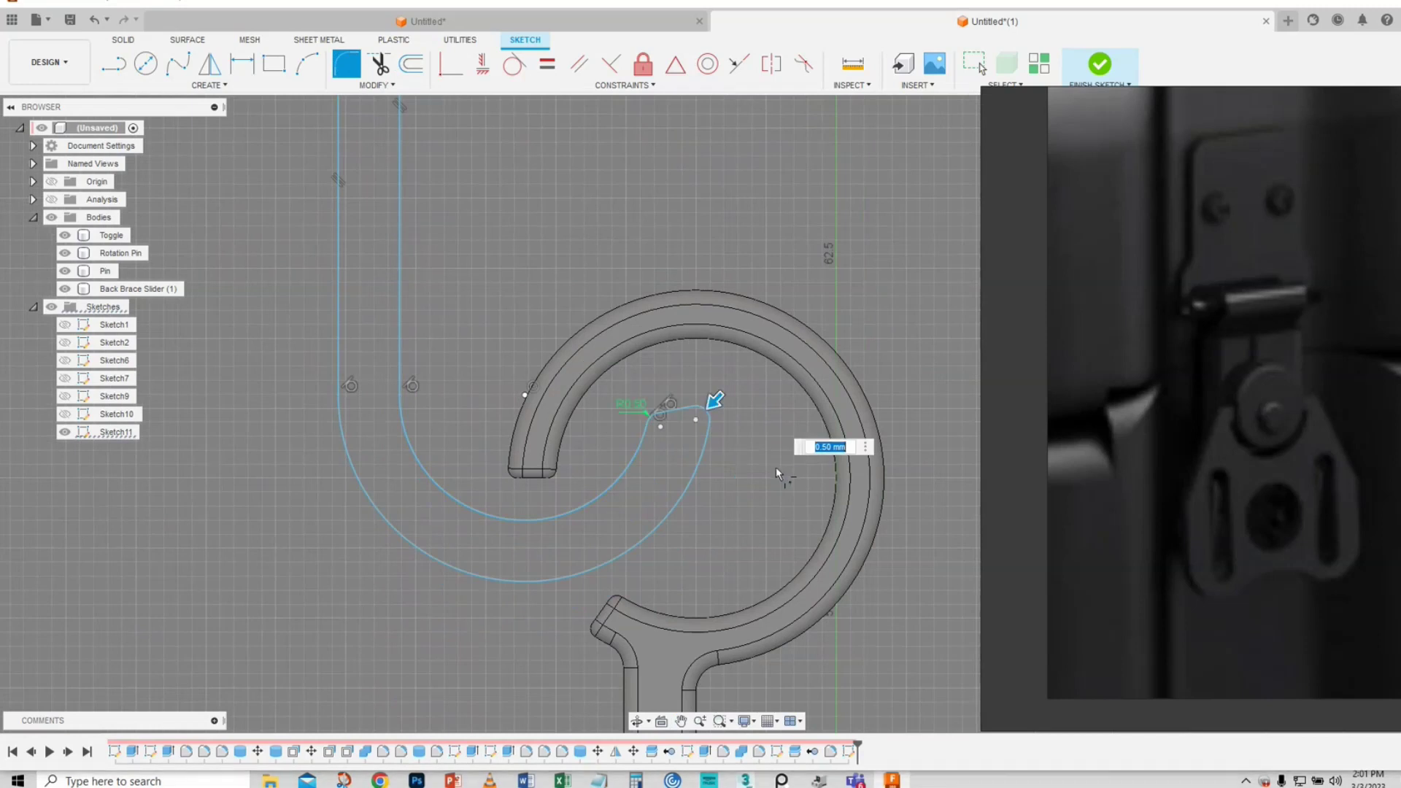
{"action": "key", "text": "Return"}
- Close the plate profile with a short horizontal line joining the upper ends of the two vertical lines
{"action": "scroll", "coordinate": [432, 341], "scroll_direction": "down", "scroll_amount": 2}
{"action": "scroll", "coordinate": [467, 406], "scroll_direction": "down", "scroll_amount": 2}
{"action": "mouse_move", "coordinate": [520, 248]}
{"action": "middle_mouse_down"}
{"action": "mouse_move", "coordinate": [604, 532]}
{"action": "mouse_move", "coordinate": [594, 591]}
{"action": "middle_mouse_up"}
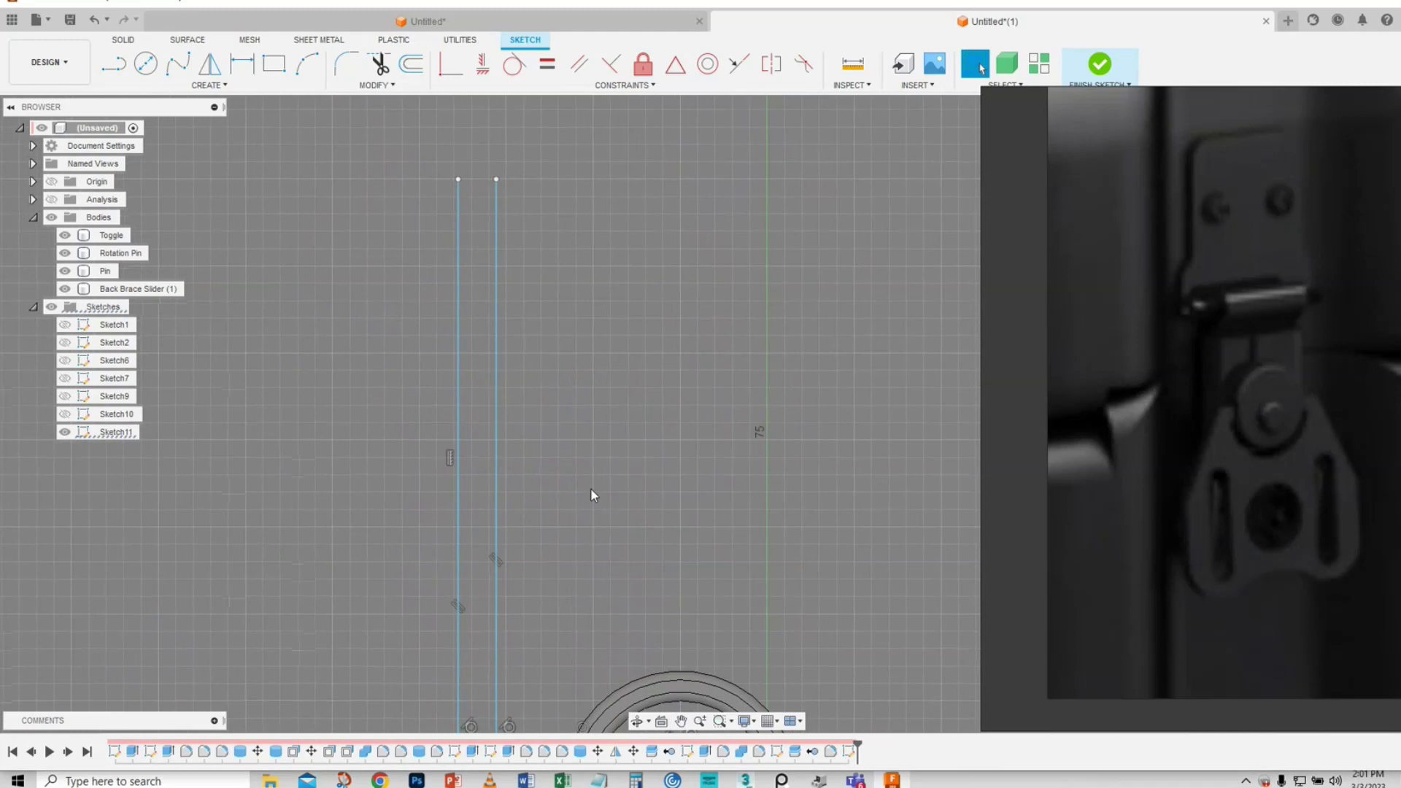
{"action": "left_click", "coordinate": [113, 63]}
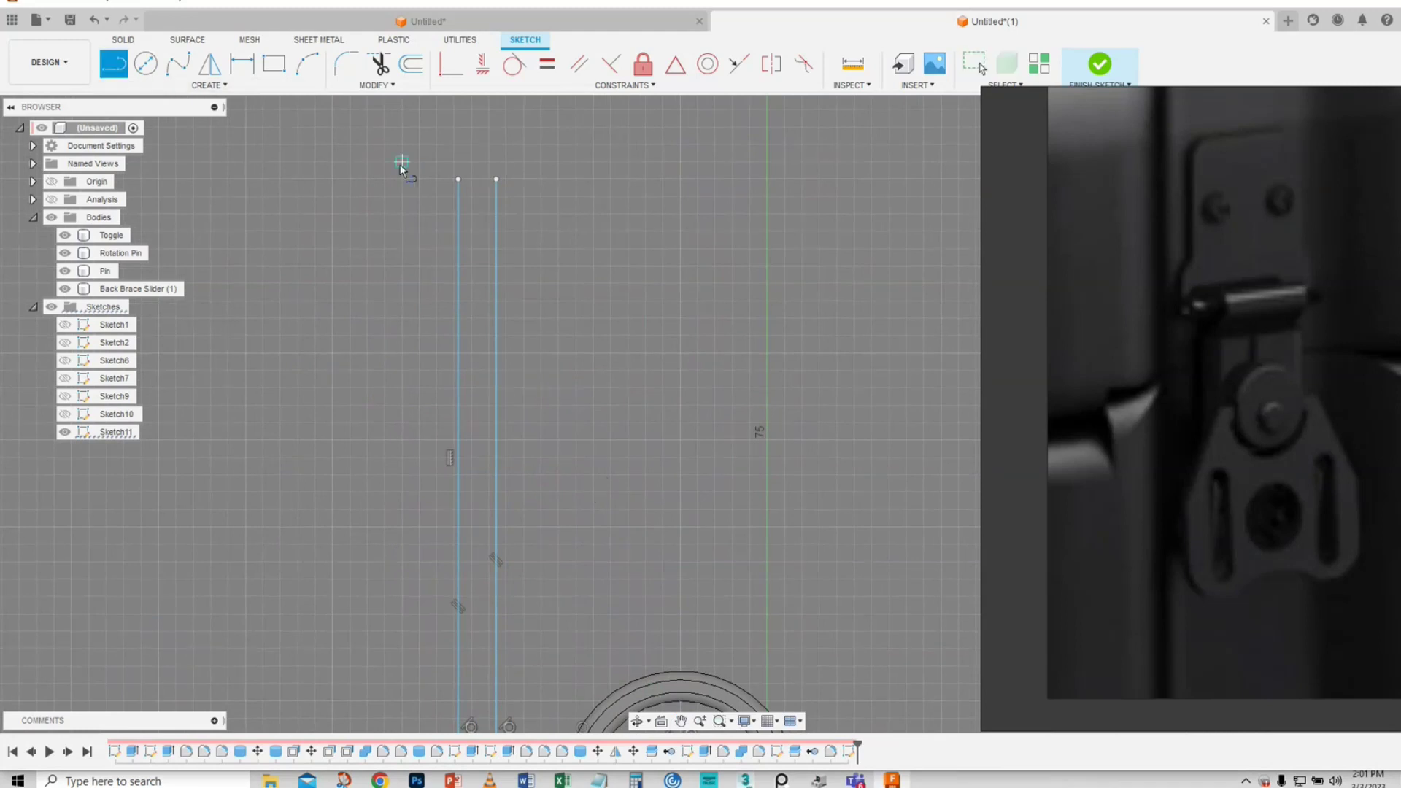
{"action": "left_click", "coordinate": [458, 180]}
{"action": "left_click", "coordinate": [496, 179]}
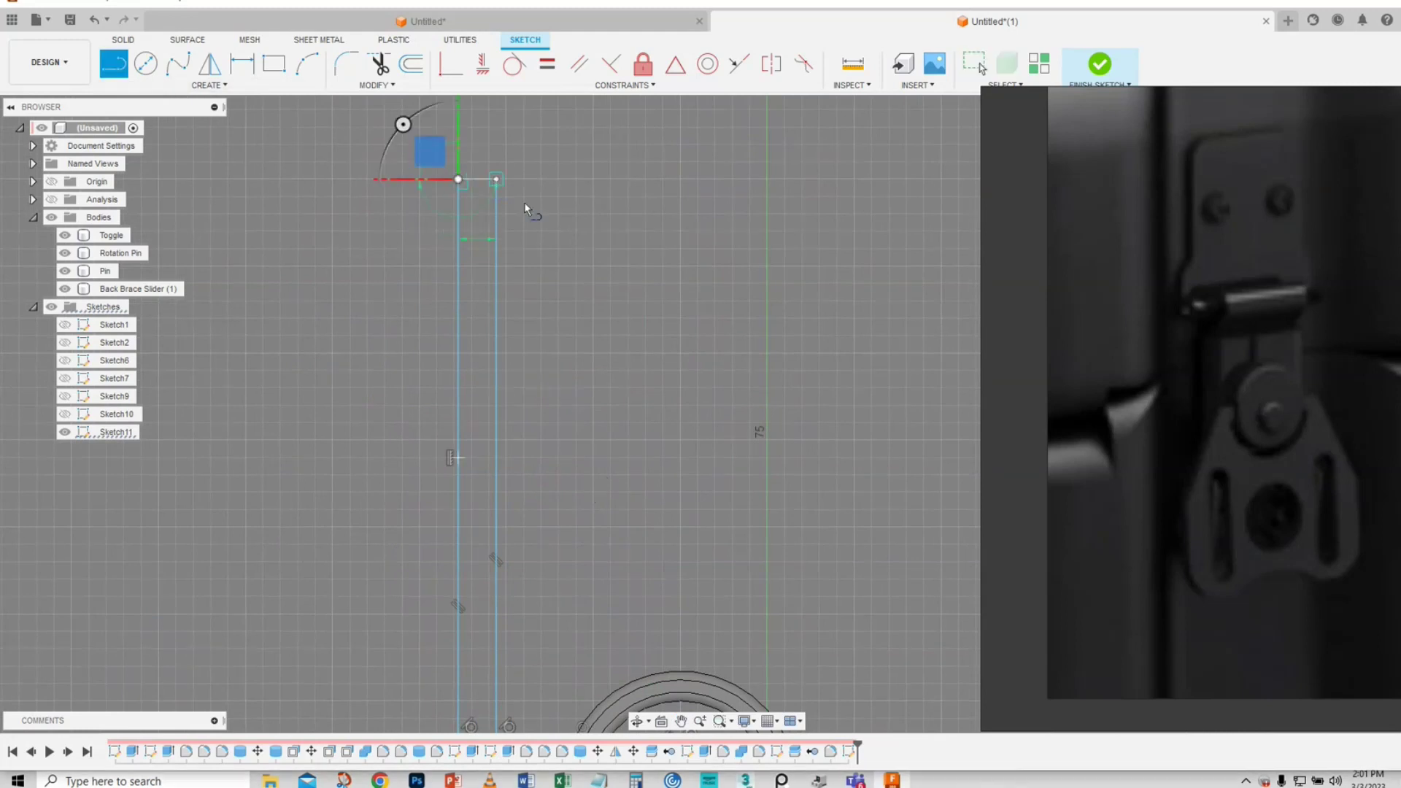
- Extrude the closed hook profile symmetrically as a new body, about 17.3 mm to each side
{"action": "scroll", "coordinate": [630, 394], "scroll_direction": "down", "scroll_amount": 3}
{"action": "middle_click_drag", "start_coordinate": [642, 397], "coordinate": [469, 354], "text": "shift"}
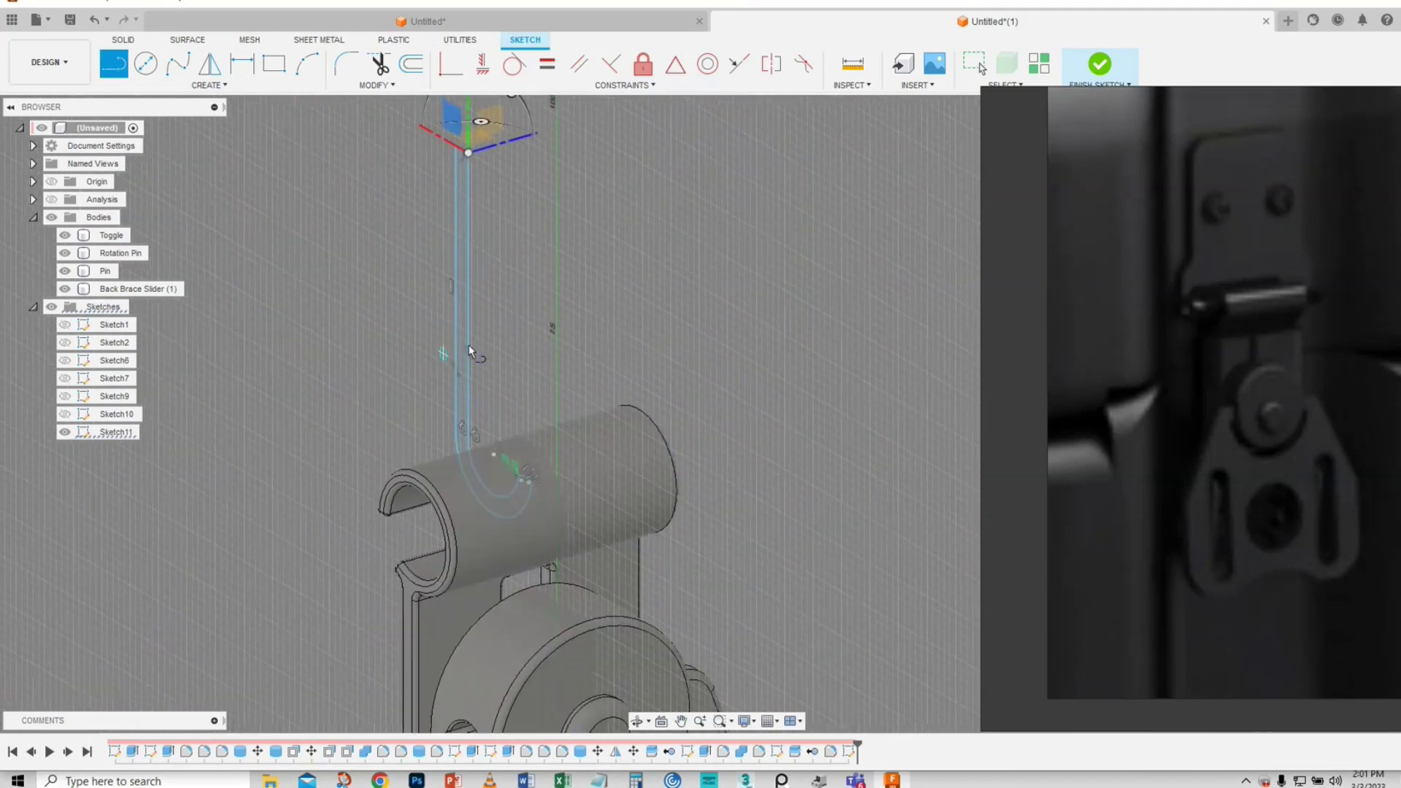
{"action": "right_click", "coordinate": [584, 305]}
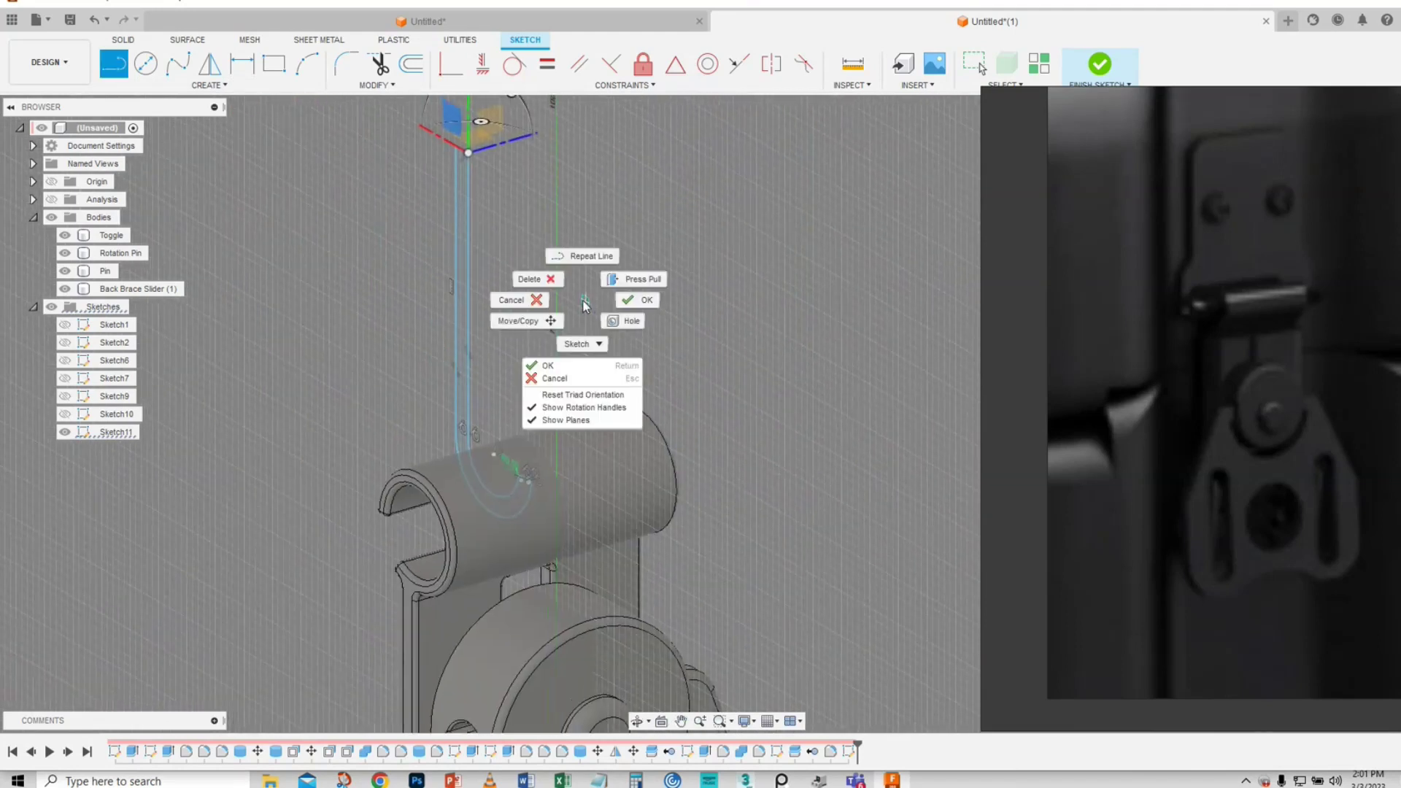
{"action": "left_click", "coordinate": [637, 283]}
{"action": "left_click", "coordinate": [463, 314]}
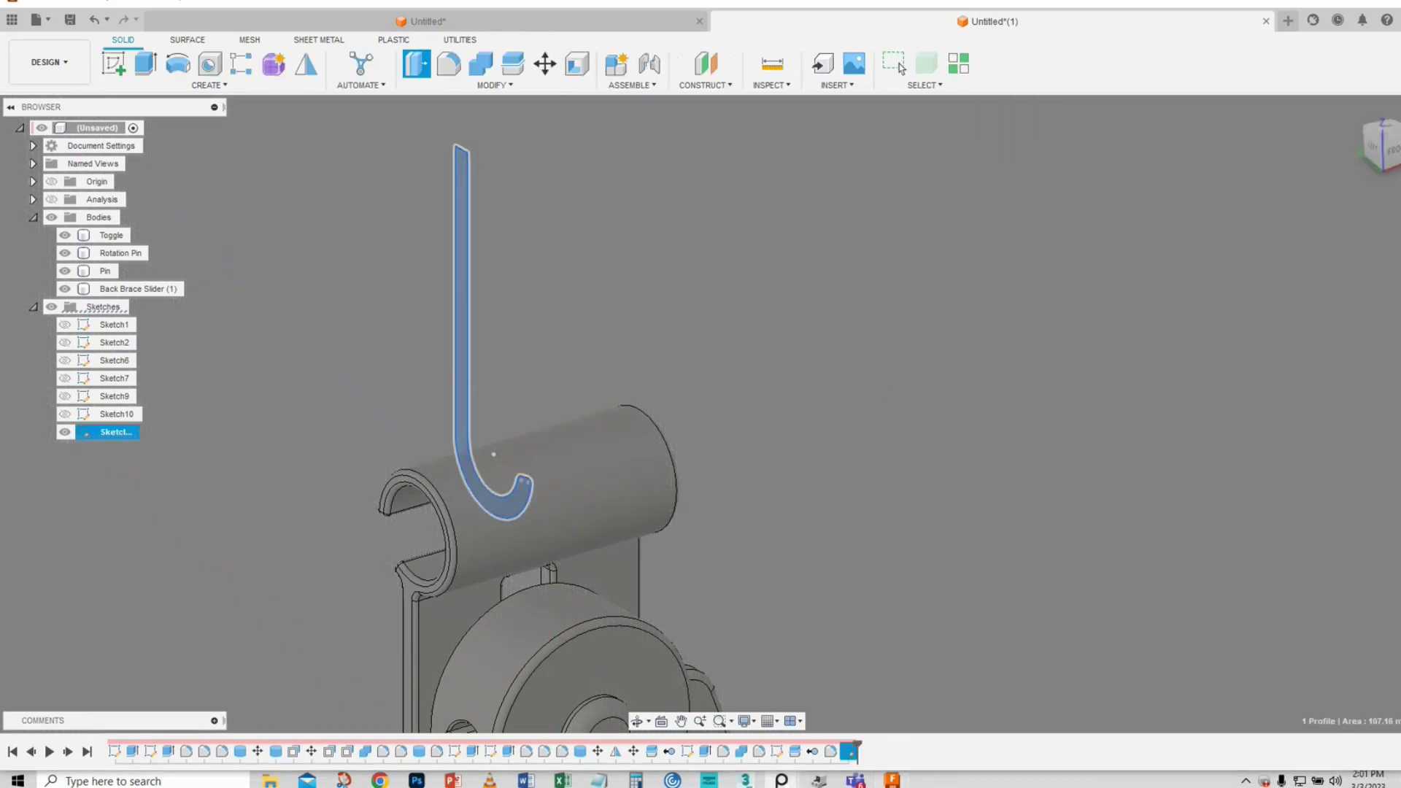
{"action": "key", "text": "e"}
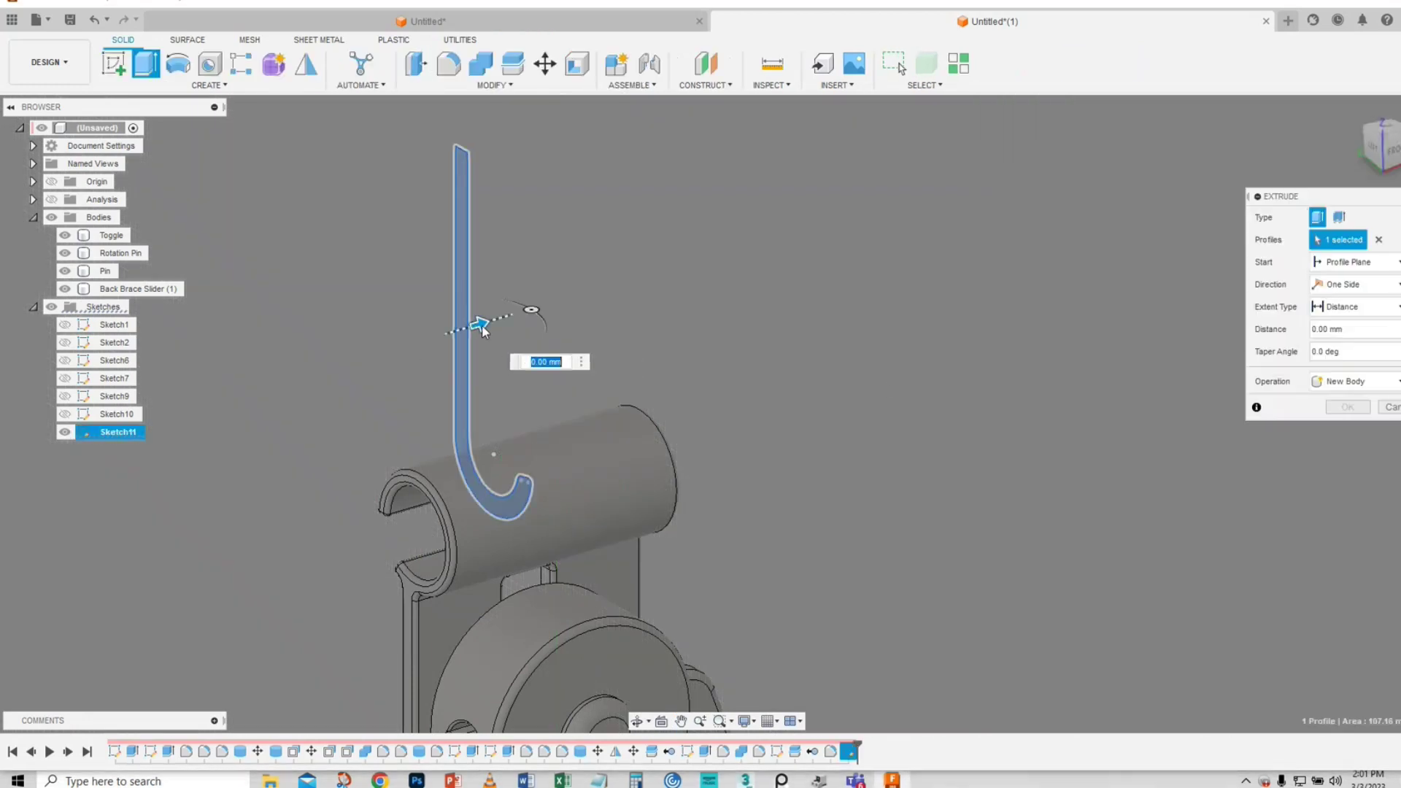
{"action": "left_click_drag", "start_coordinate": [479, 326], "coordinate": [749, 309]}
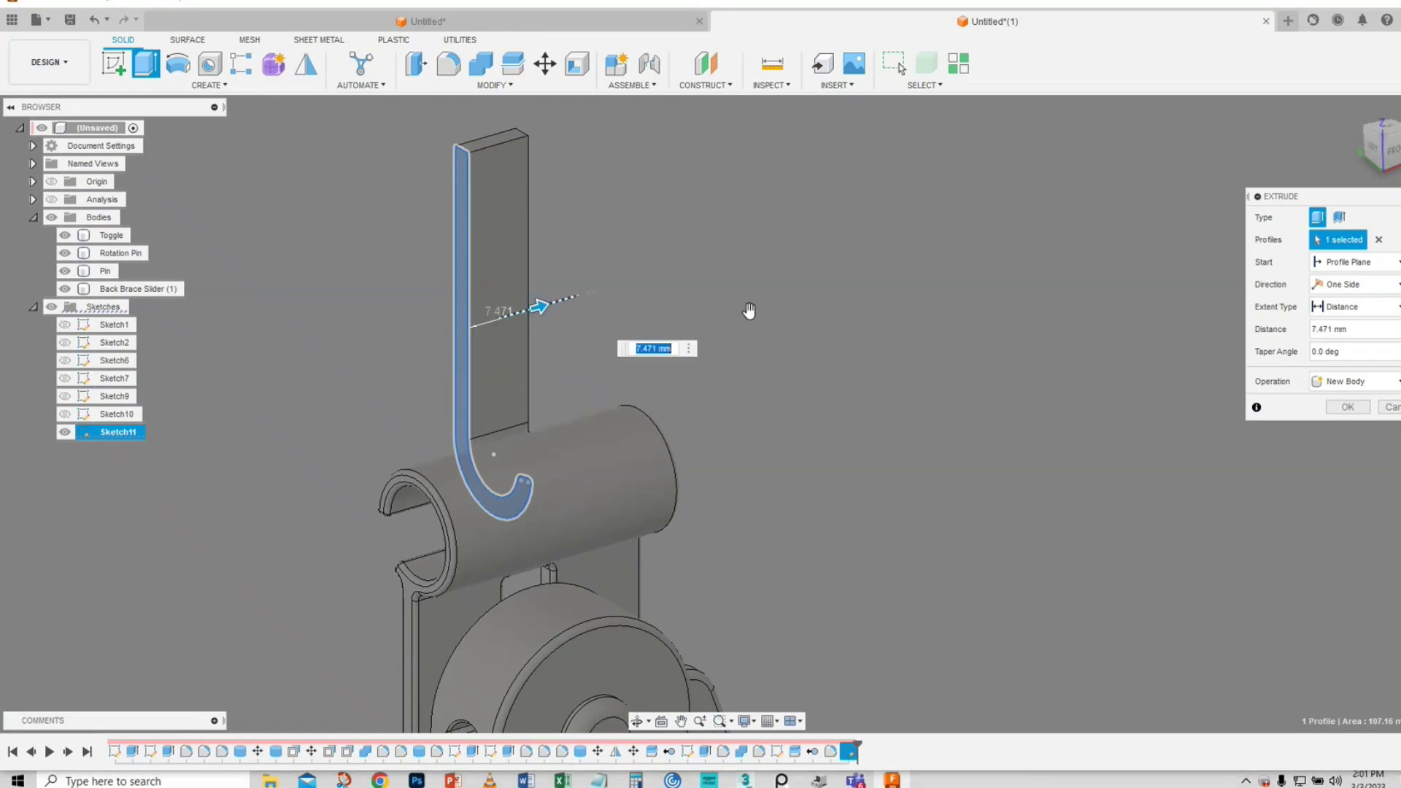
{"action": "left_click", "coordinate": [1363, 289]}
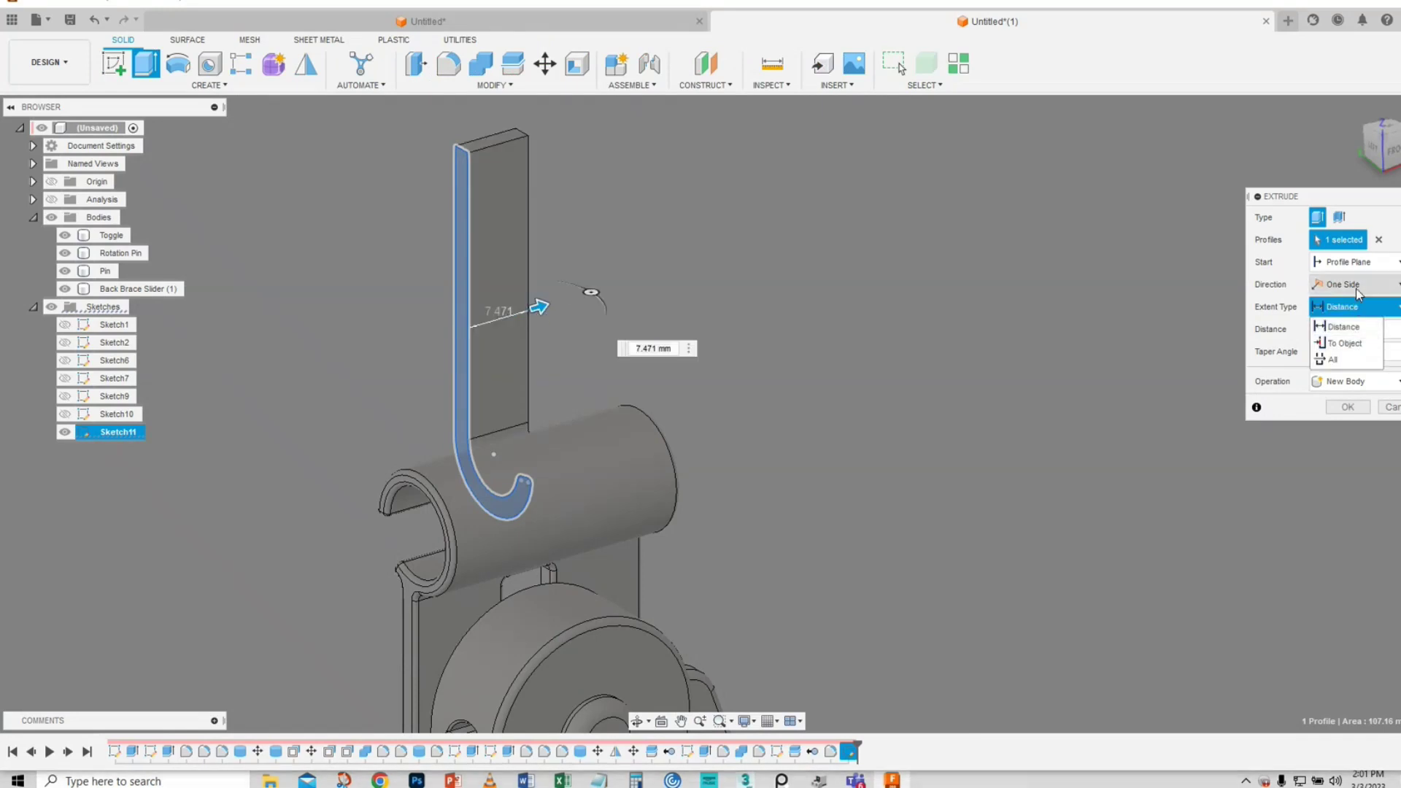
{"action": "left_click", "coordinate": [1347, 338]}
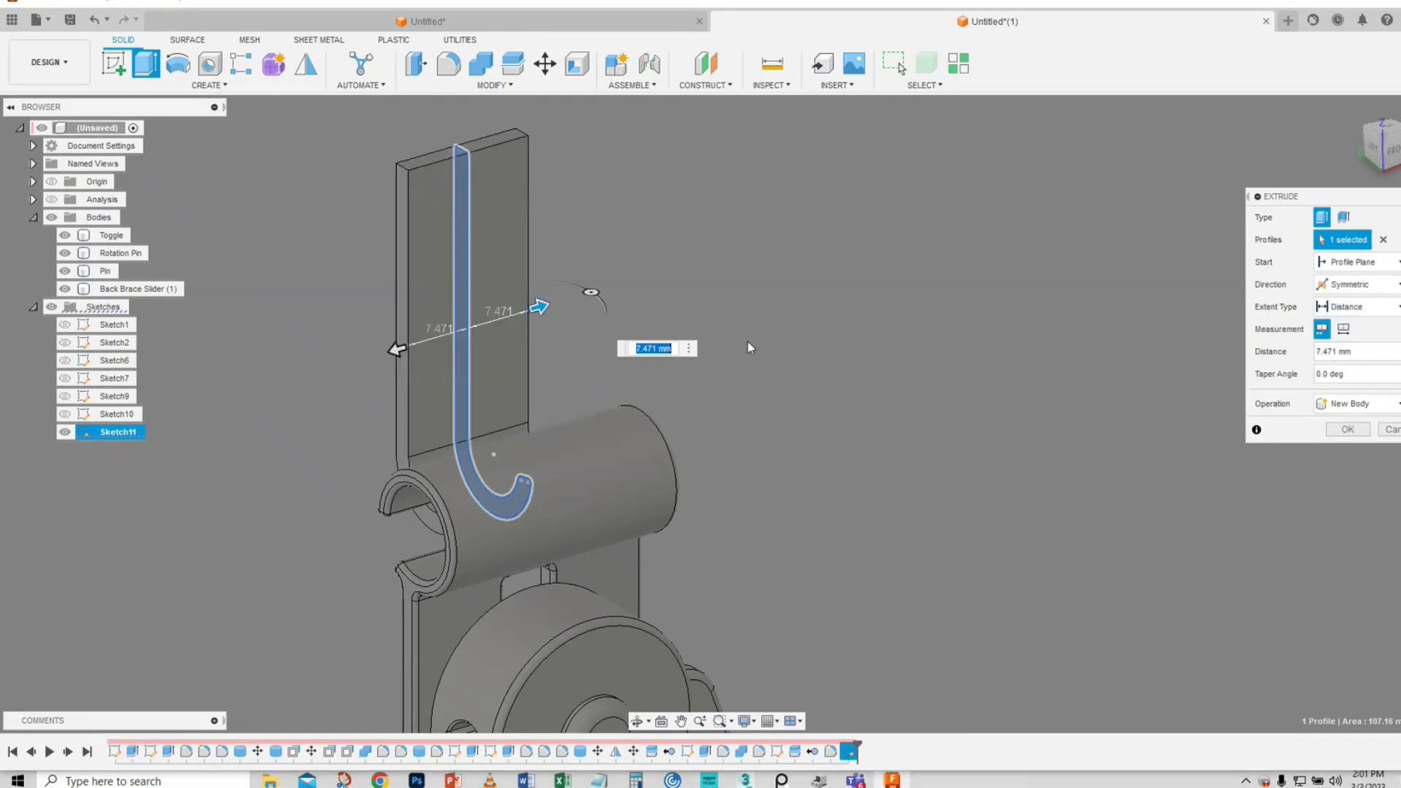
{"action": "left_click", "coordinate": [1392, 151]}
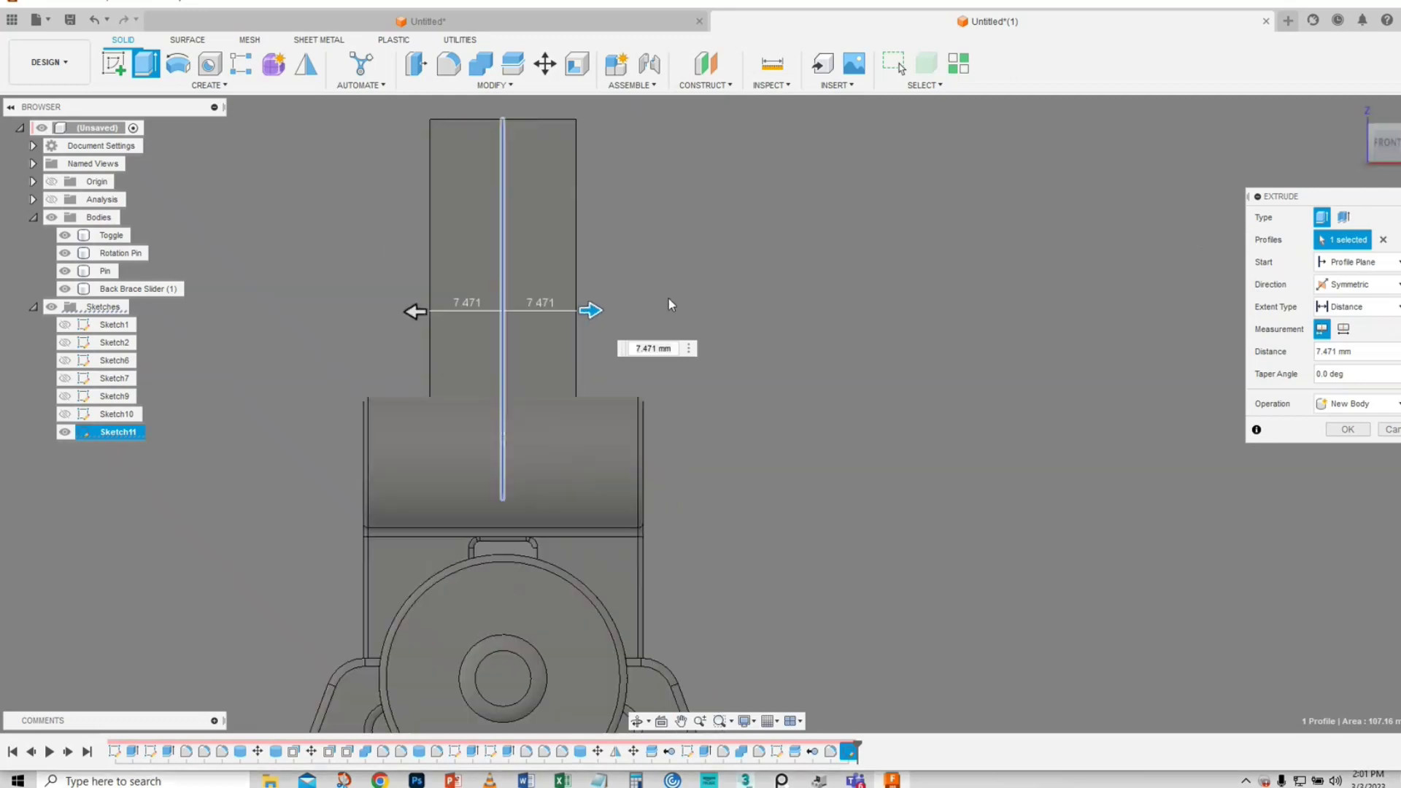
{"action": "left_click_drag", "start_coordinate": [586, 310], "coordinate": [686, 310]}
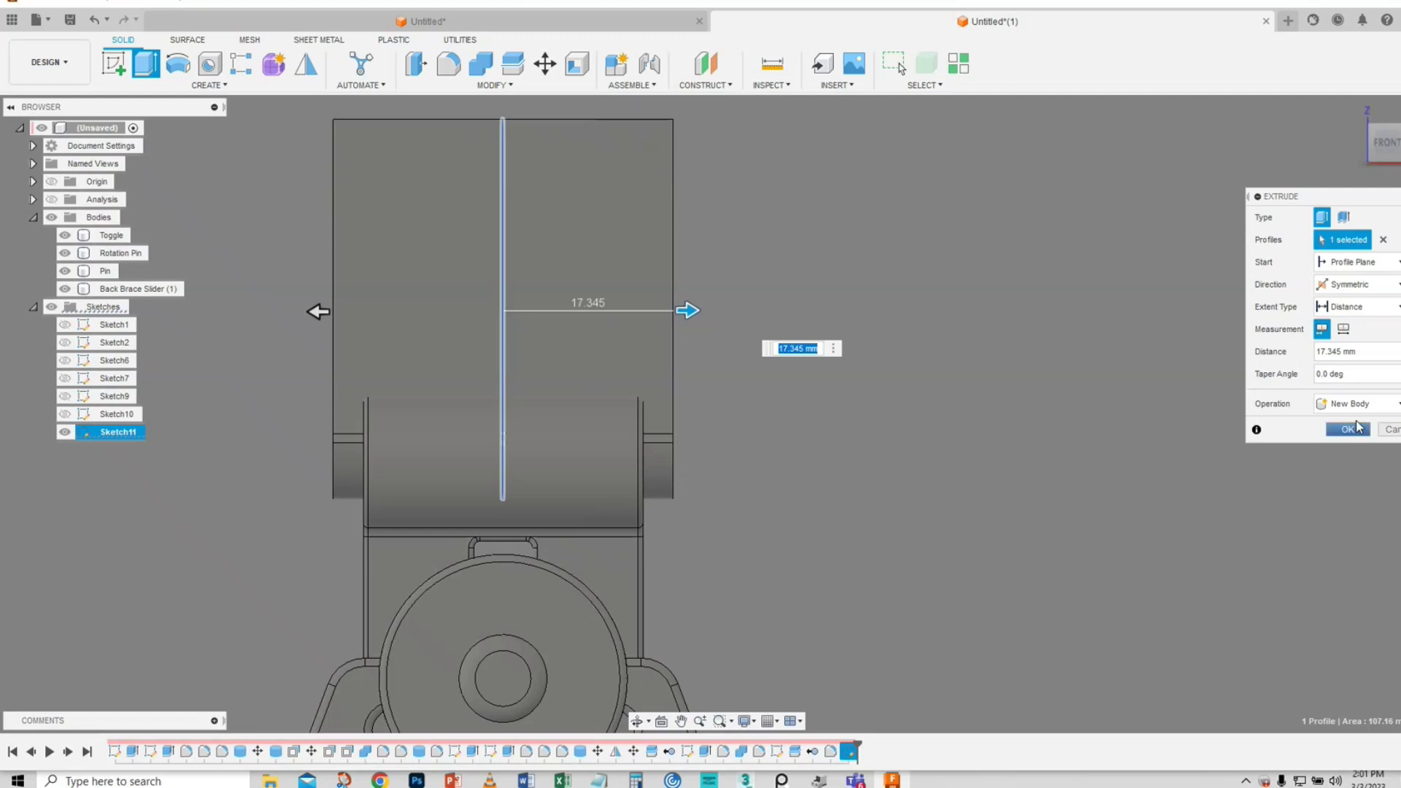
{"action": "key", "text": "Return"}
- Start a new sketch on the toggle's front face for trimming the upper mounting plate
{"action": "mouse_move", "coordinate": [754, 422]}
{"action": "middle_mouse_down"}
{"action": "mouse_move", "coordinate": [820, 423]}
{"action": "mouse_move", "coordinate": [792, 443]}
{"action": "mouse_move", "coordinate": [816, 431]}
{"action": "mouse_move", "coordinate": [823, 409]}
{"action": "mouse_move", "coordinate": [776, 410]}
{"action": "mouse_move", "coordinate": [783, 400]}
{"action": "middle_mouse_up"}
{"action": "scroll", "coordinate": [820, 423], "scroll_direction": "down", "scroll_amount": 1}
{"action": "scroll", "coordinate": [782, 400], "scroll_direction": "down", "scroll_amount": 1}
{"action": "middle_click_drag", "start_coordinate": [776, 401], "coordinate": [746, 398]}
{"action": "scroll", "coordinate": [250, 438], "scroll_direction": "down", "scroll_amount": 2}
{"action": "middle_click_drag", "start_coordinate": [252, 474], "coordinate": [350, 456]}
{"action": "scroll", "coordinate": [338, 381], "scroll_direction": "down", "scroll_amount": 1}
{"action": "scroll", "coordinate": [338, 384], "scroll_direction": "down", "scroll_amount": 1}
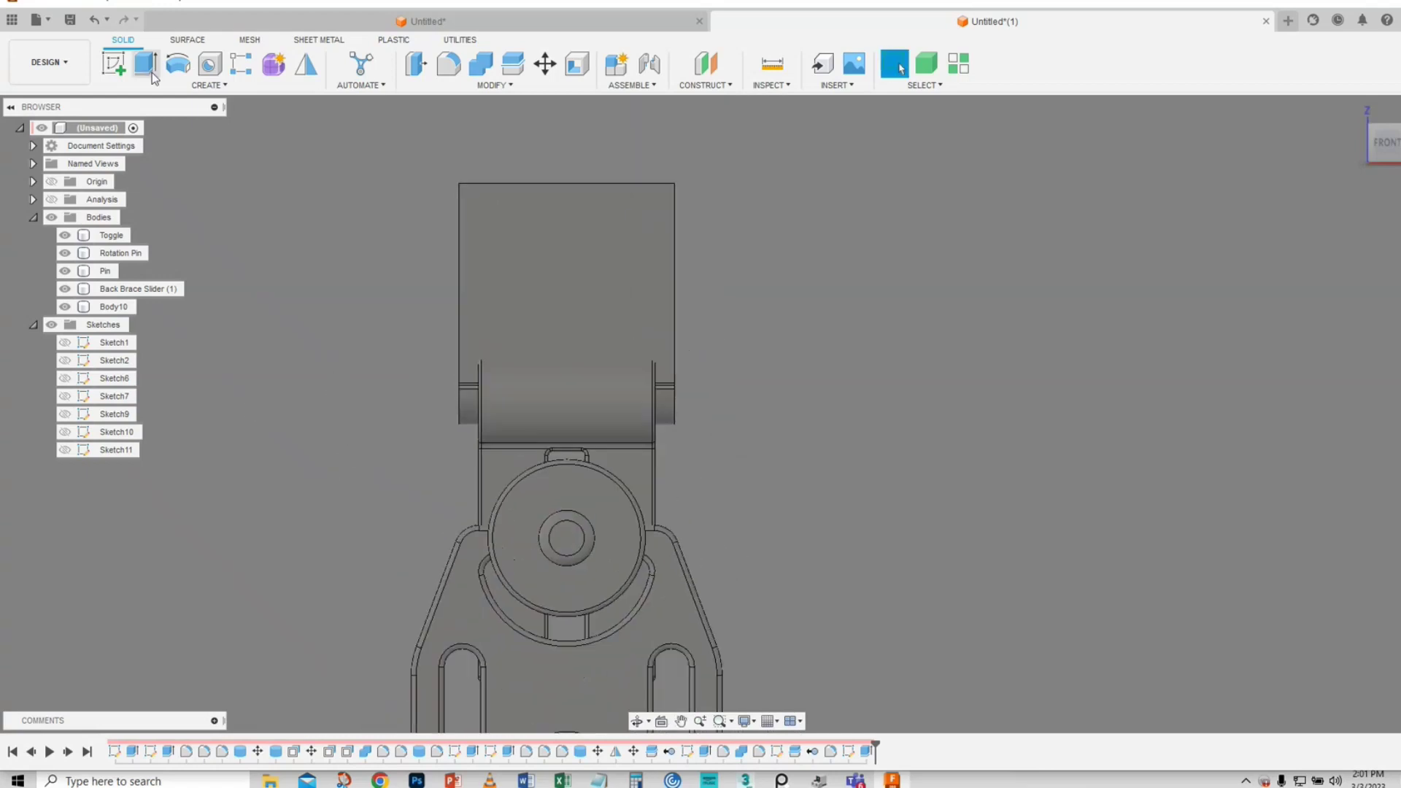
{"action": "left_click", "coordinate": [113, 63]}
{"action": "left_click", "coordinate": [281, 301]}
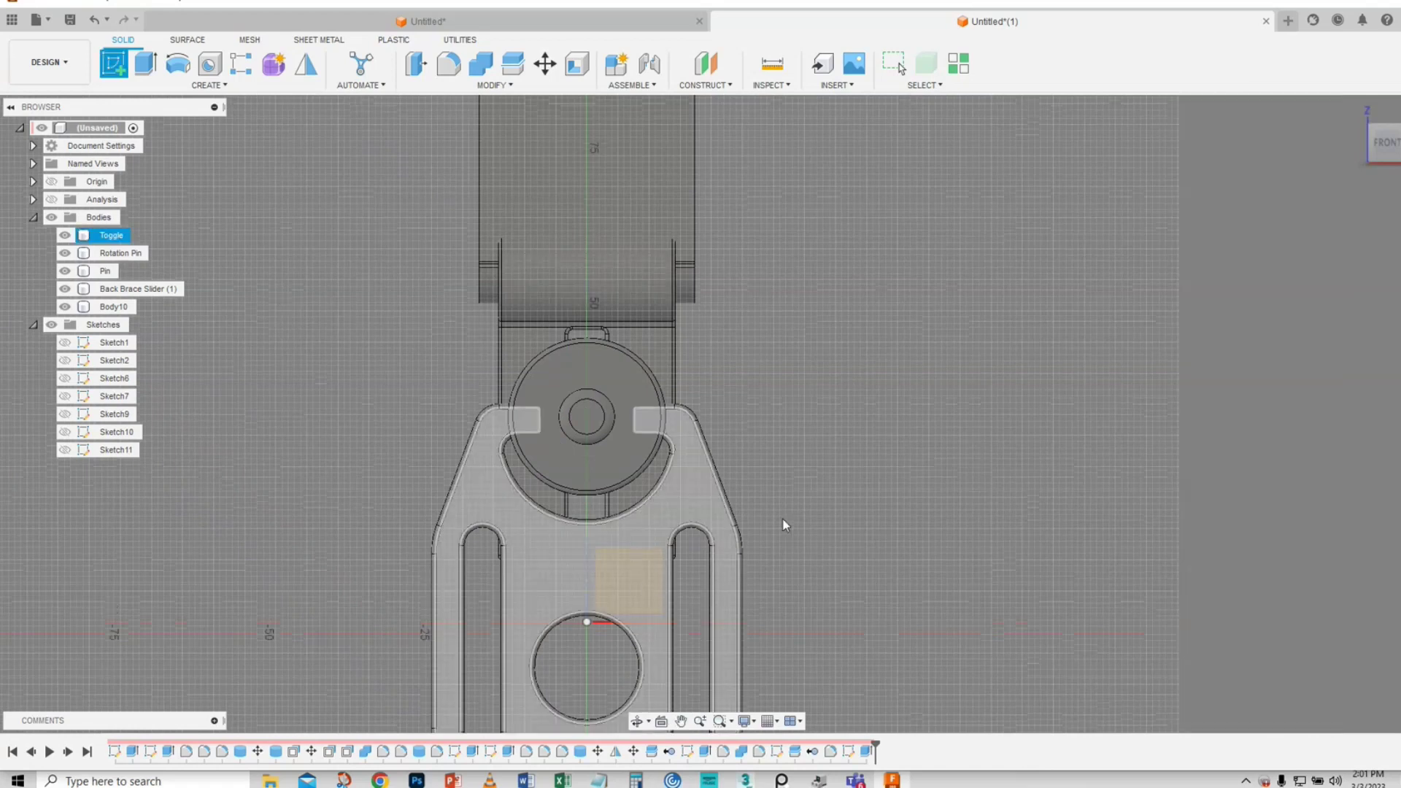
{"action": "left_click", "coordinate": [816, 261]}
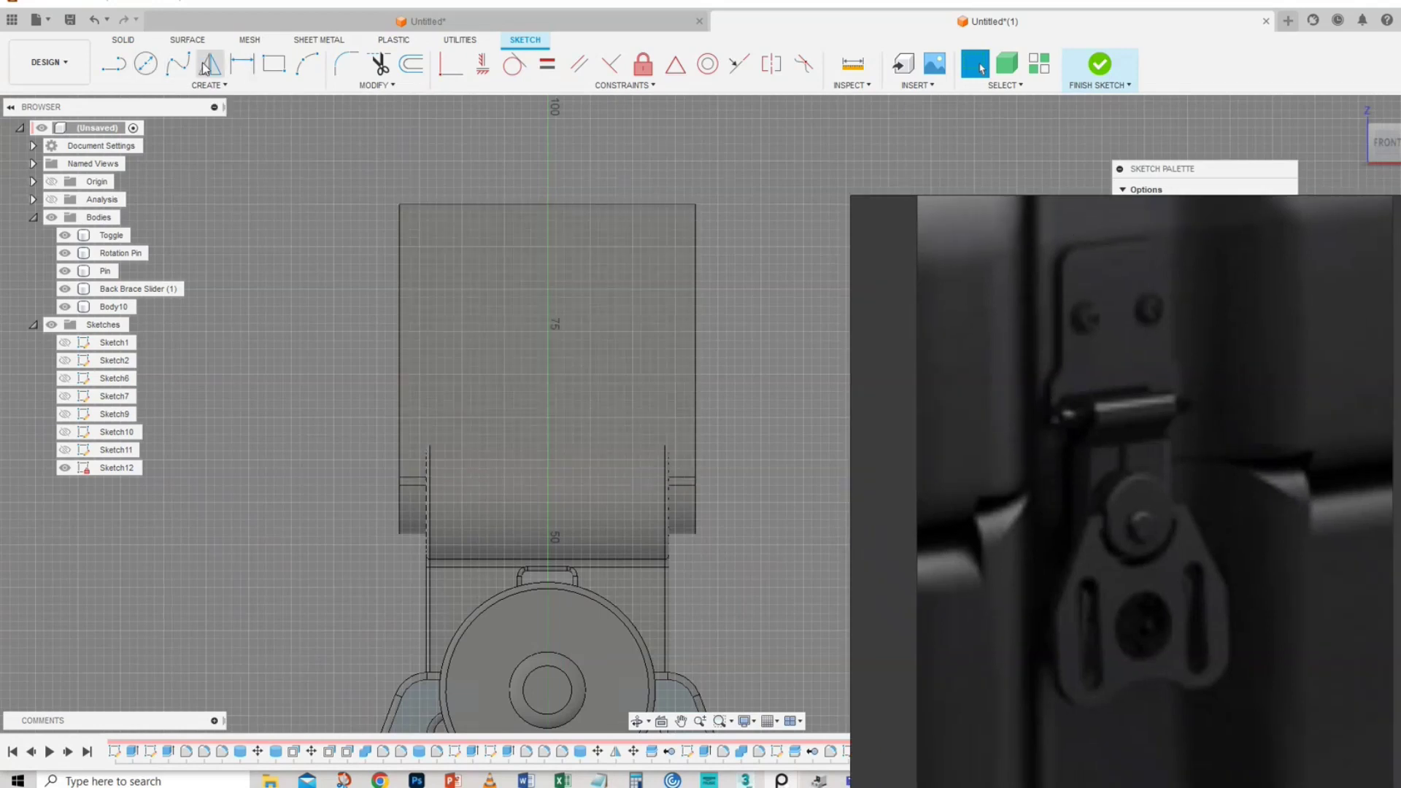
- Draw a narrow upright rectangle overlapping the upper part of the plate's right edge and finish the sketch
{"action": "left_click", "coordinate": [271, 64]}
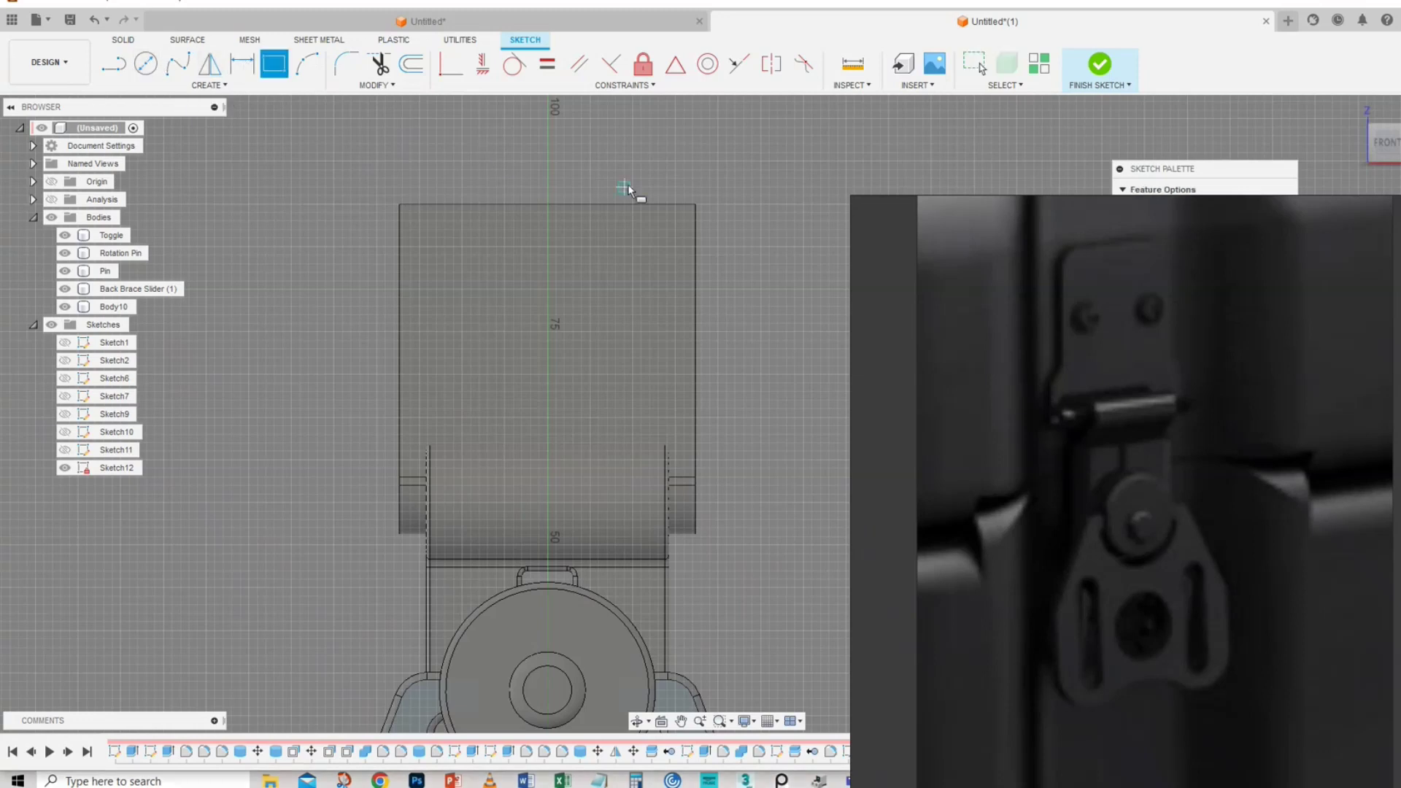
{"action": "left_click", "coordinate": [660, 195]}
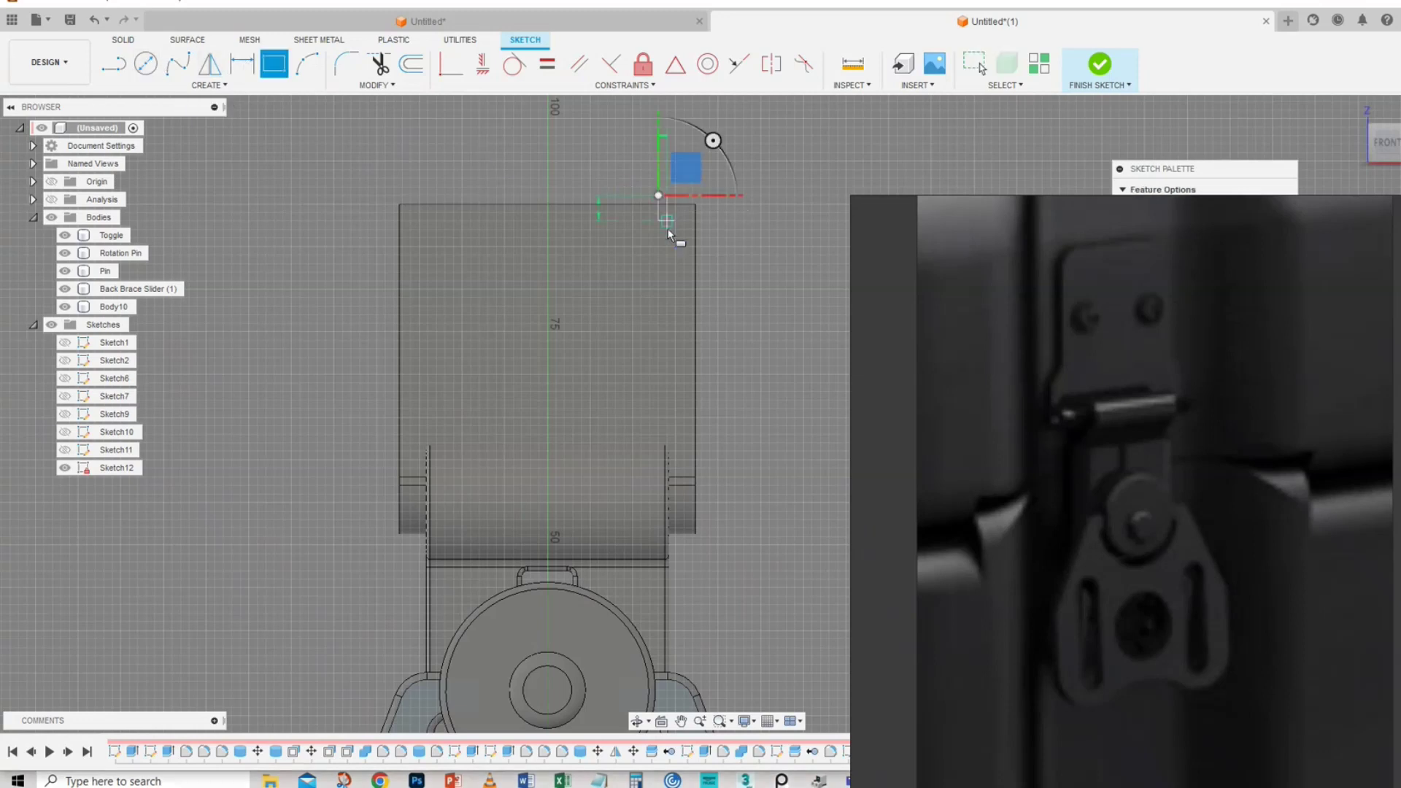
{"action": "left_click", "coordinate": [710, 401]}
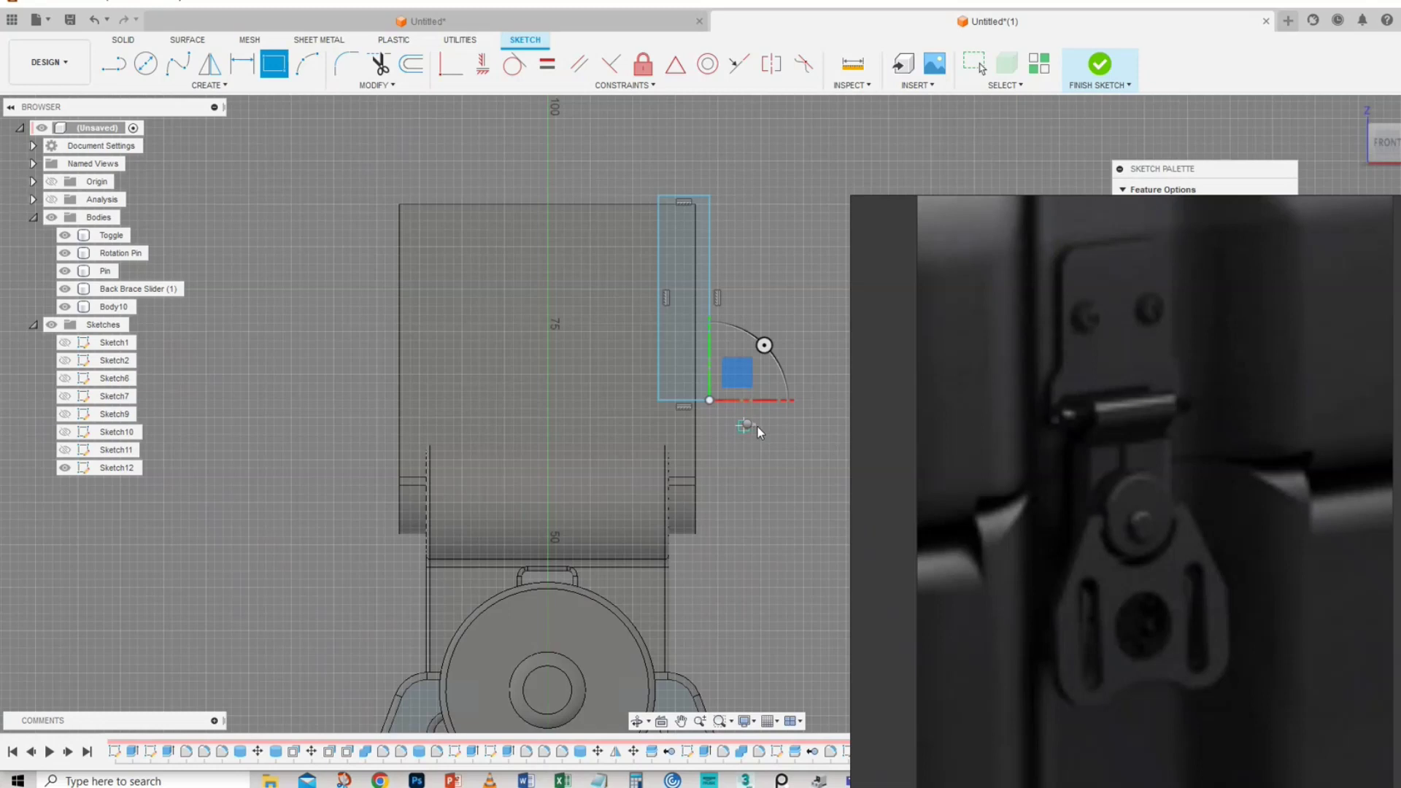
{"action": "right_click", "coordinate": [759, 432]}
{"action": "left_click", "coordinate": [795, 436]}
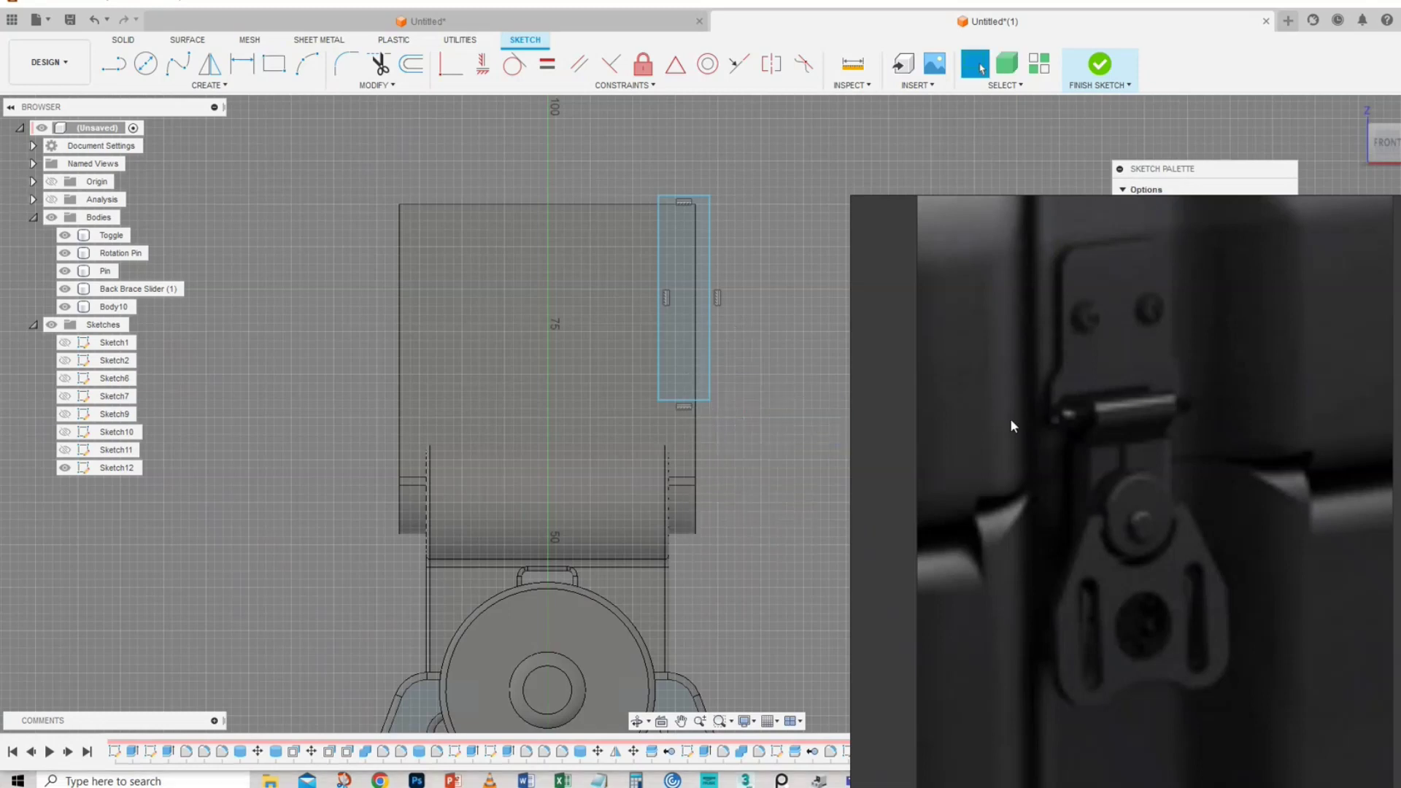
{"action": "middle_click_drag", "start_coordinate": [766, 438], "coordinate": [818, 425], "text": "shift"}
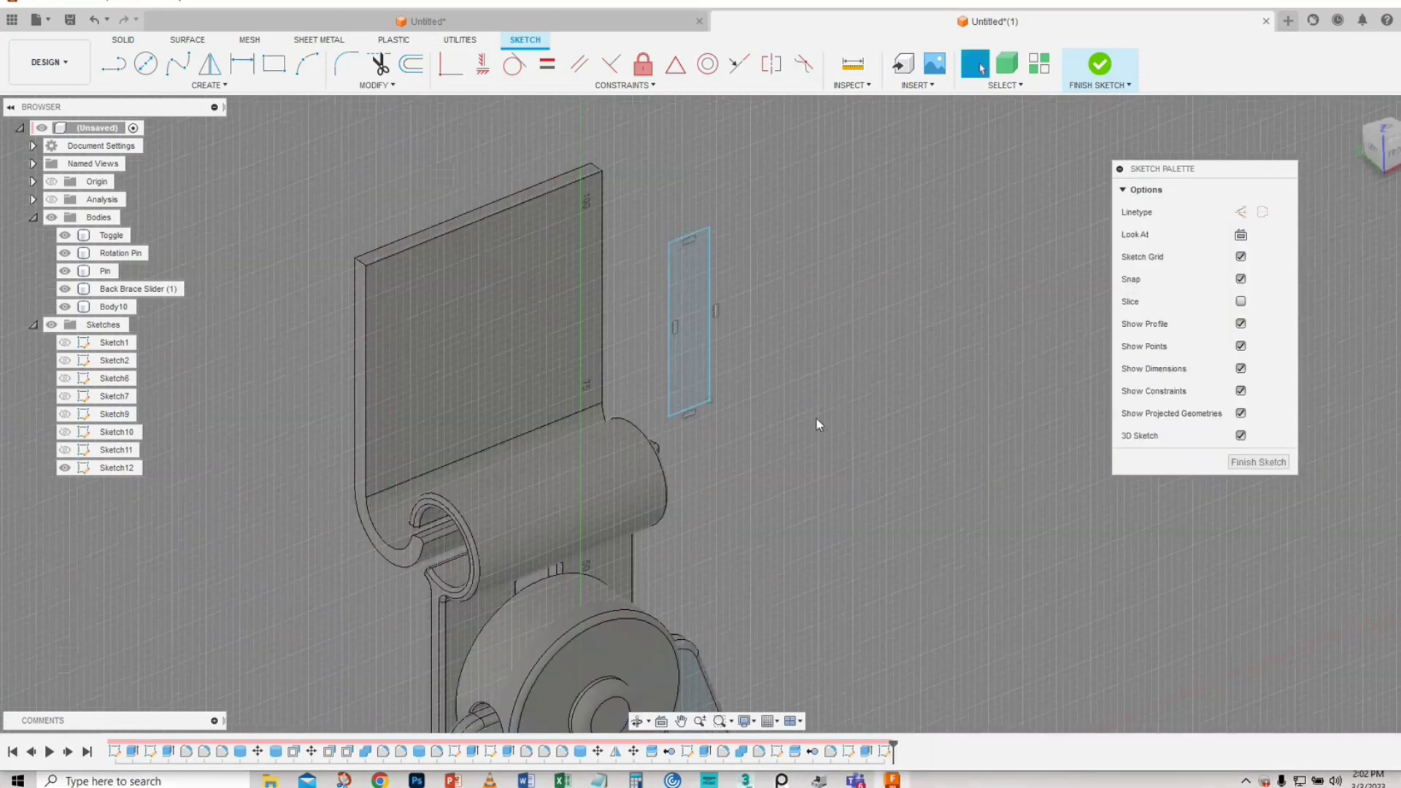
{"action": "left_click", "coordinate": [1258, 462]}
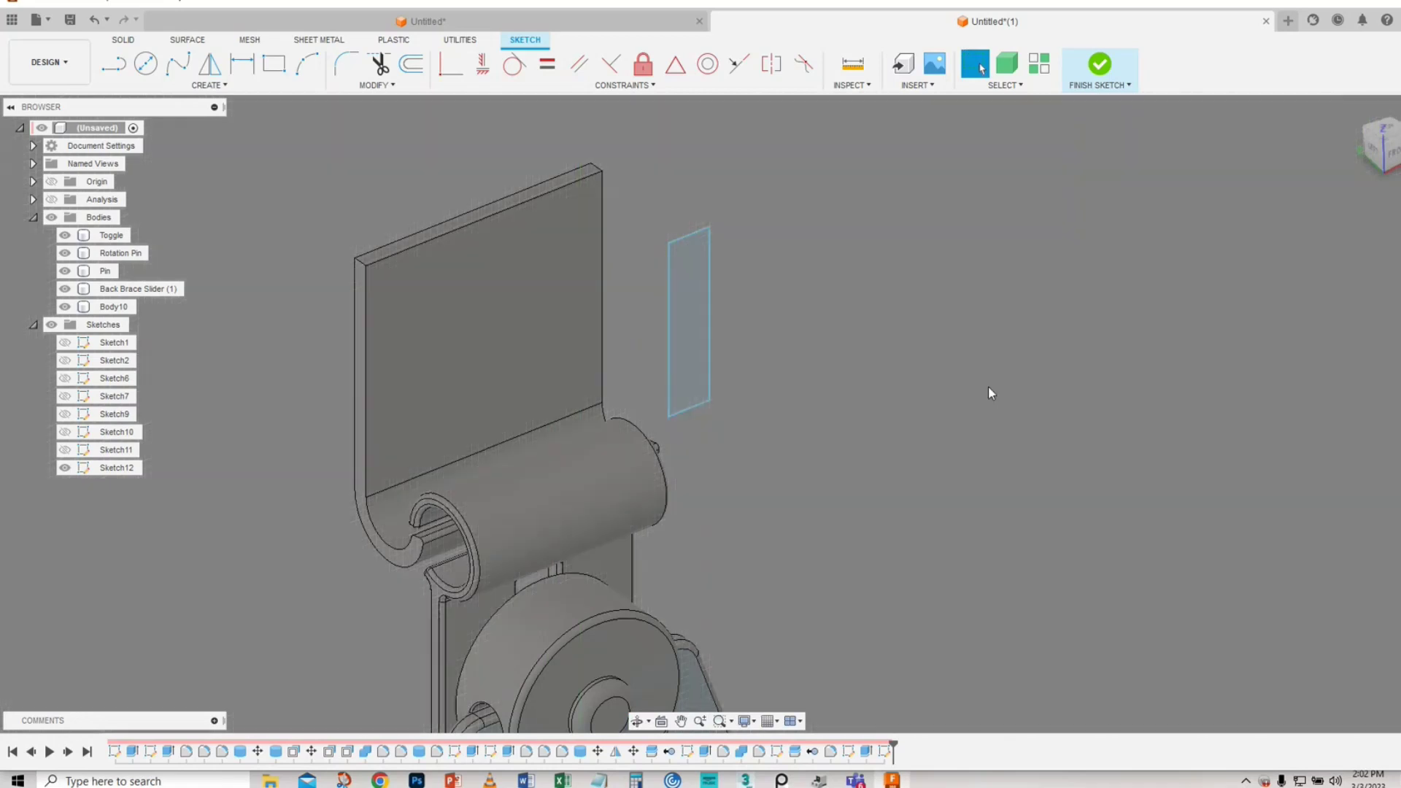
- Extrude the rectangle about 32.5 mm back through the plate as a cut, notching its upper side
{"action": "left_click", "coordinate": [678, 304]}
{"action": "right_click", "coordinate": [679, 304]}
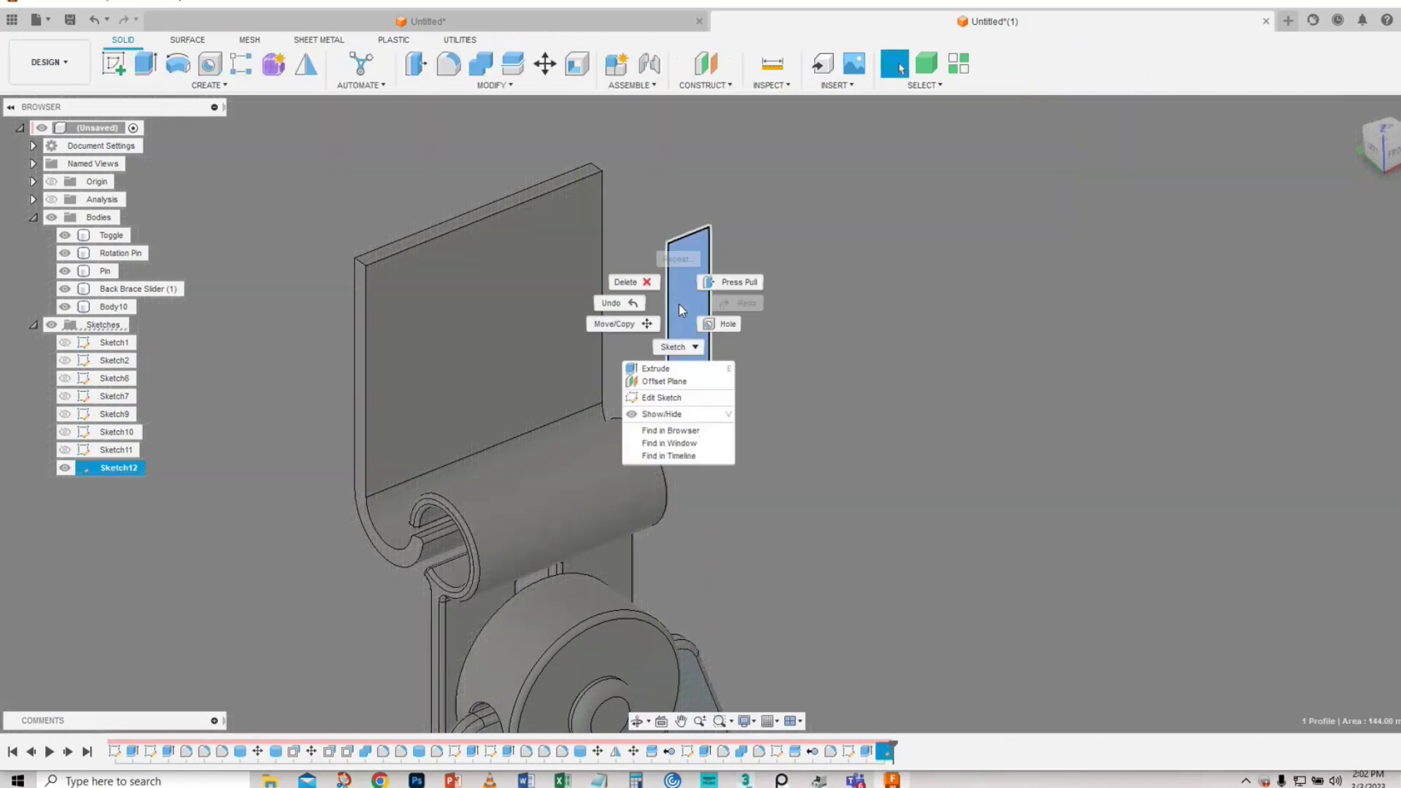
{"action": "key", "text": "Escape"}
{"action": "key", "text": "e"}
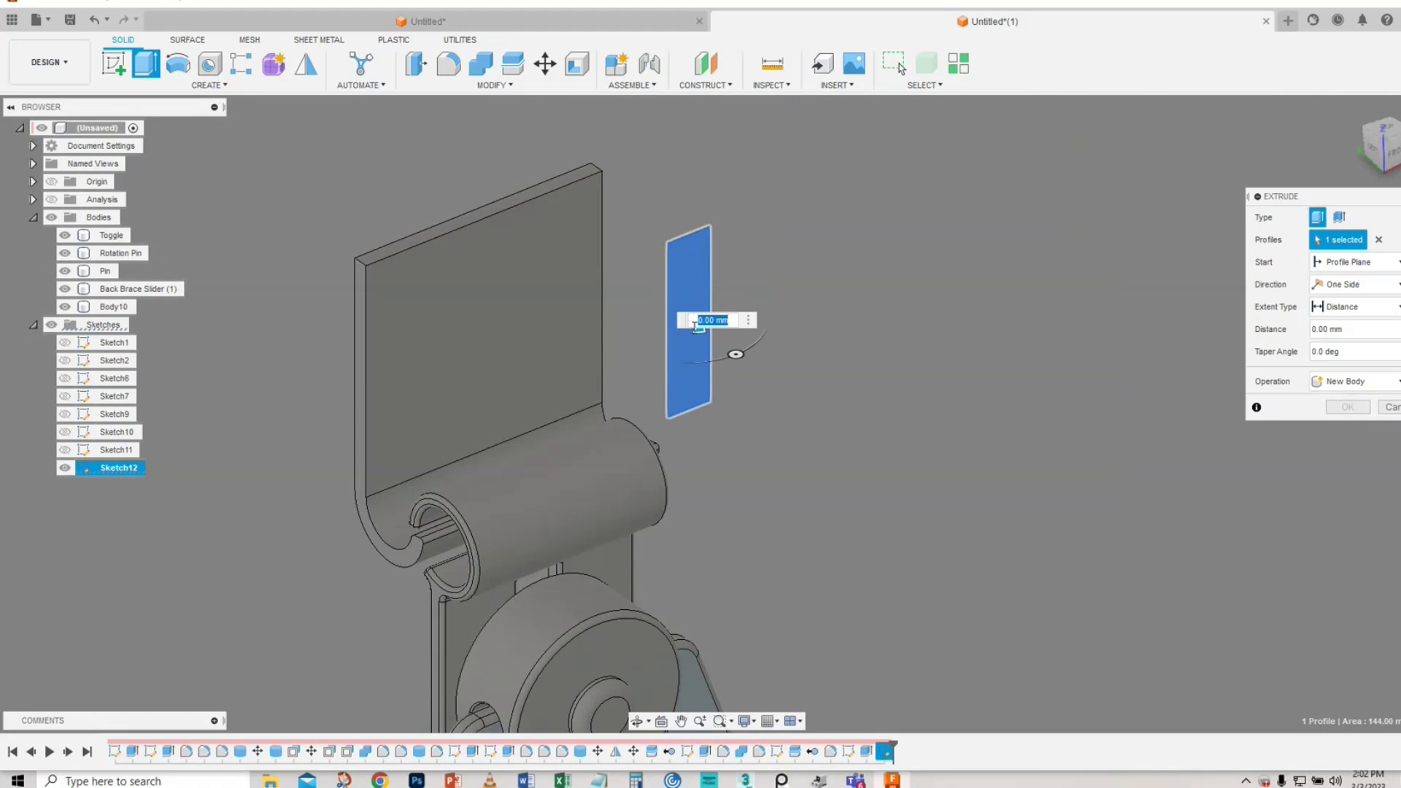
{"action": "left_click_drag", "start_coordinate": [697, 326], "coordinate": [513, 199]}
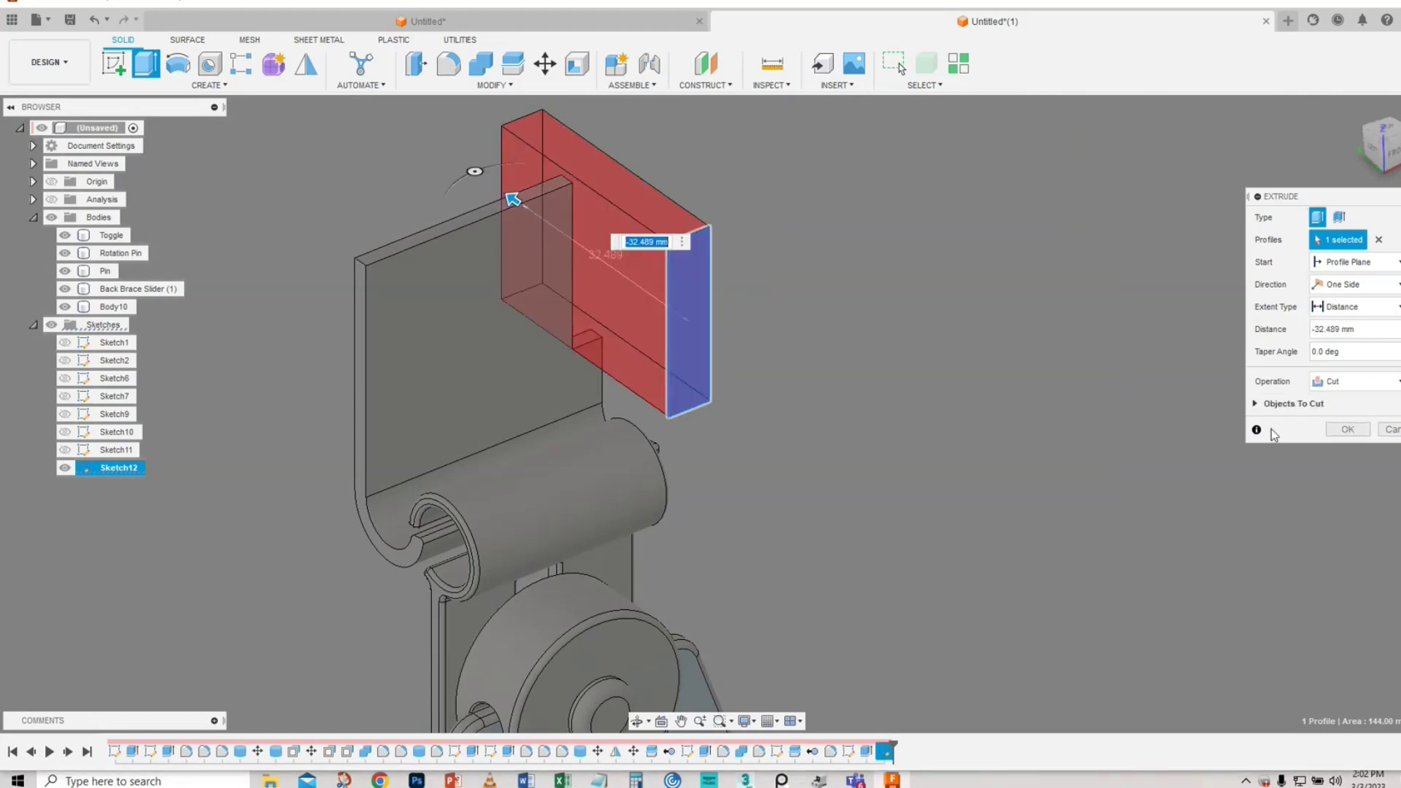
{"action": "left_click", "coordinate": [1347, 430]}
- Fillet the inner corner edge of the plate's side notch with a radius of about 3.1 mm
{"action": "middle_click_drag", "start_coordinate": [736, 391], "coordinate": [674, 343], "text": "shift"}
{"action": "scroll", "coordinate": [683, 365], "scroll_direction": "up", "scroll_amount": 3}
{"action": "scroll", "coordinate": [676, 344], "scroll_direction": "up", "scroll_amount": 5}
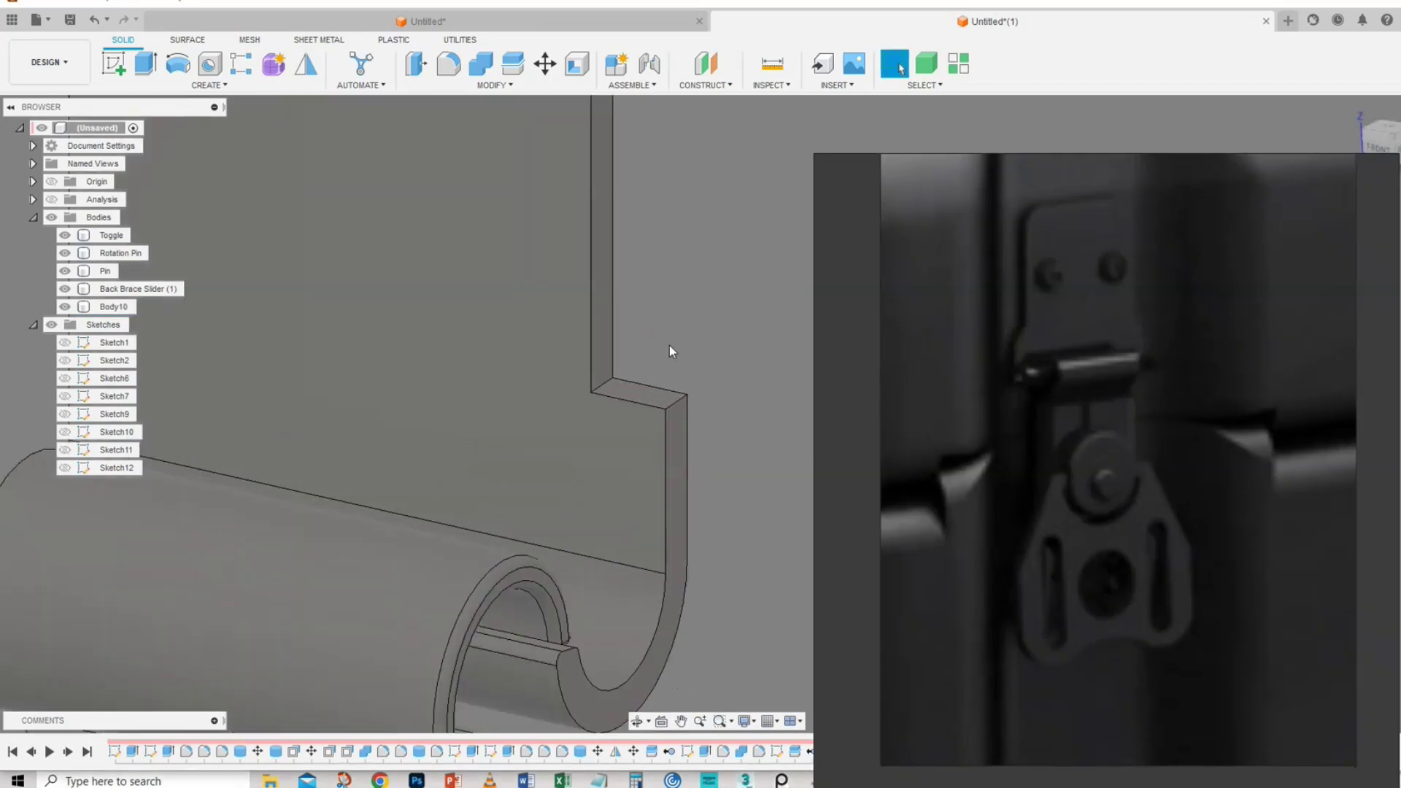
{"action": "right_click", "coordinate": [598, 393]}
{"action": "left_click", "coordinate": [567, 458]}
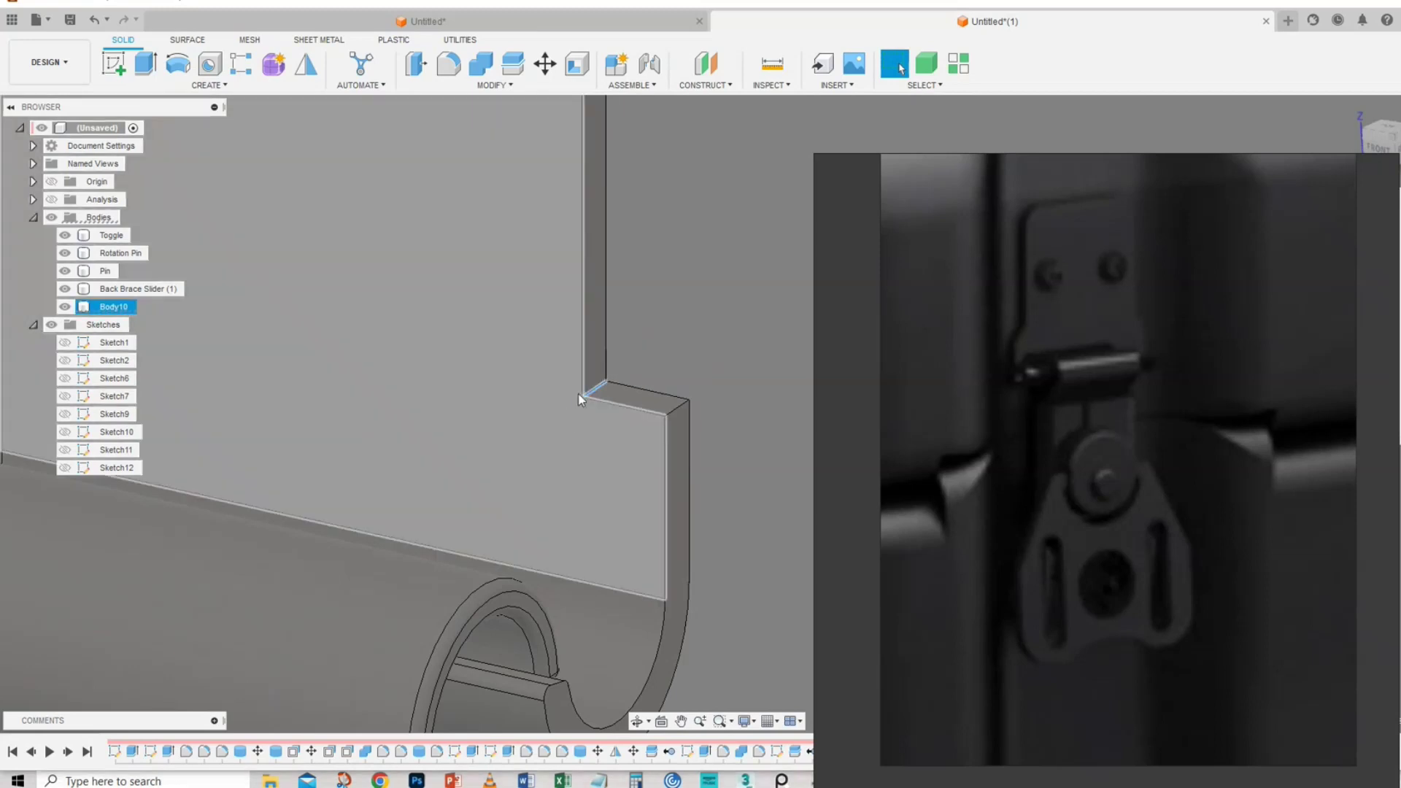
{"action": "left_click_drag", "start_coordinate": [611, 384], "coordinate": [616, 369]}
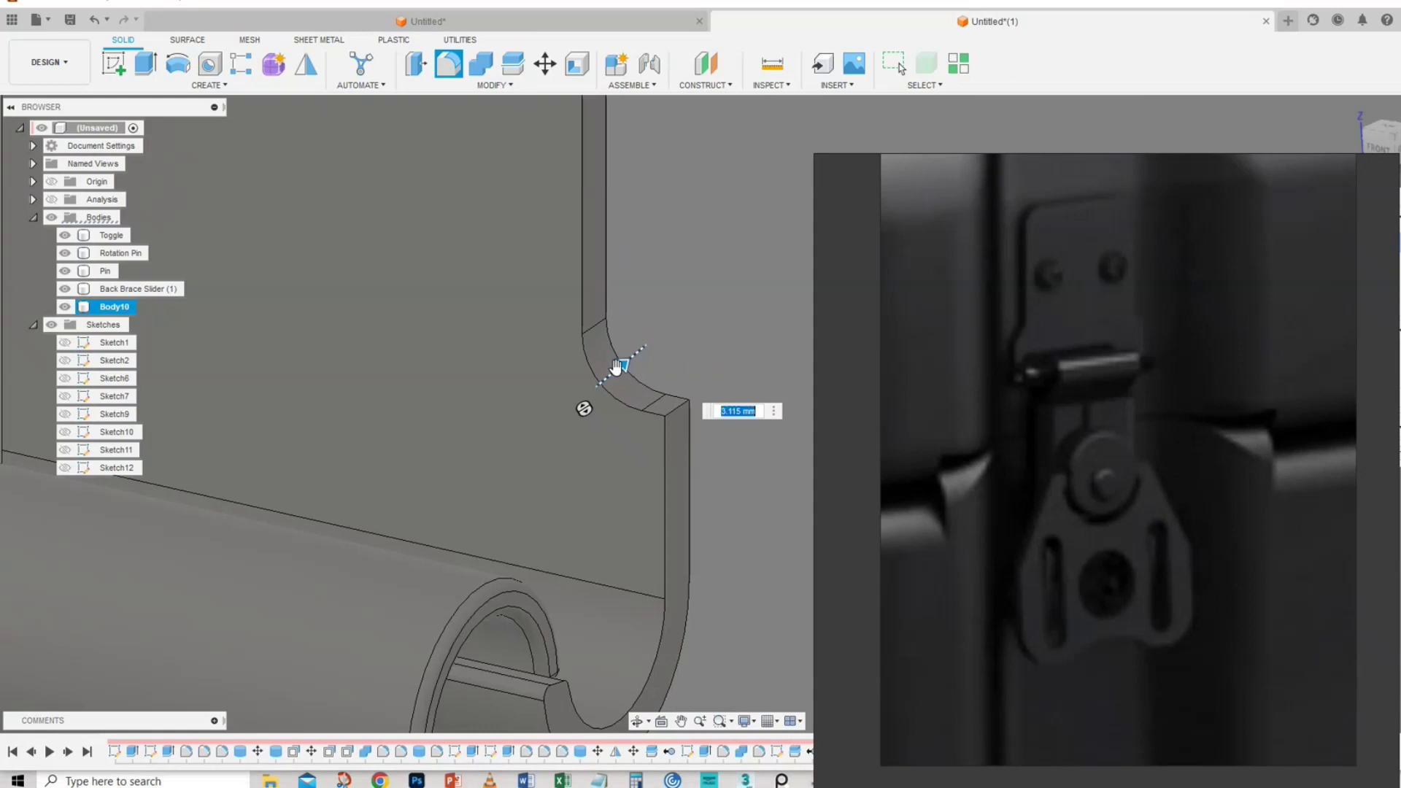
{"action": "right_click", "coordinate": [619, 367]}
{"action": "left_click", "coordinate": [674, 368]}
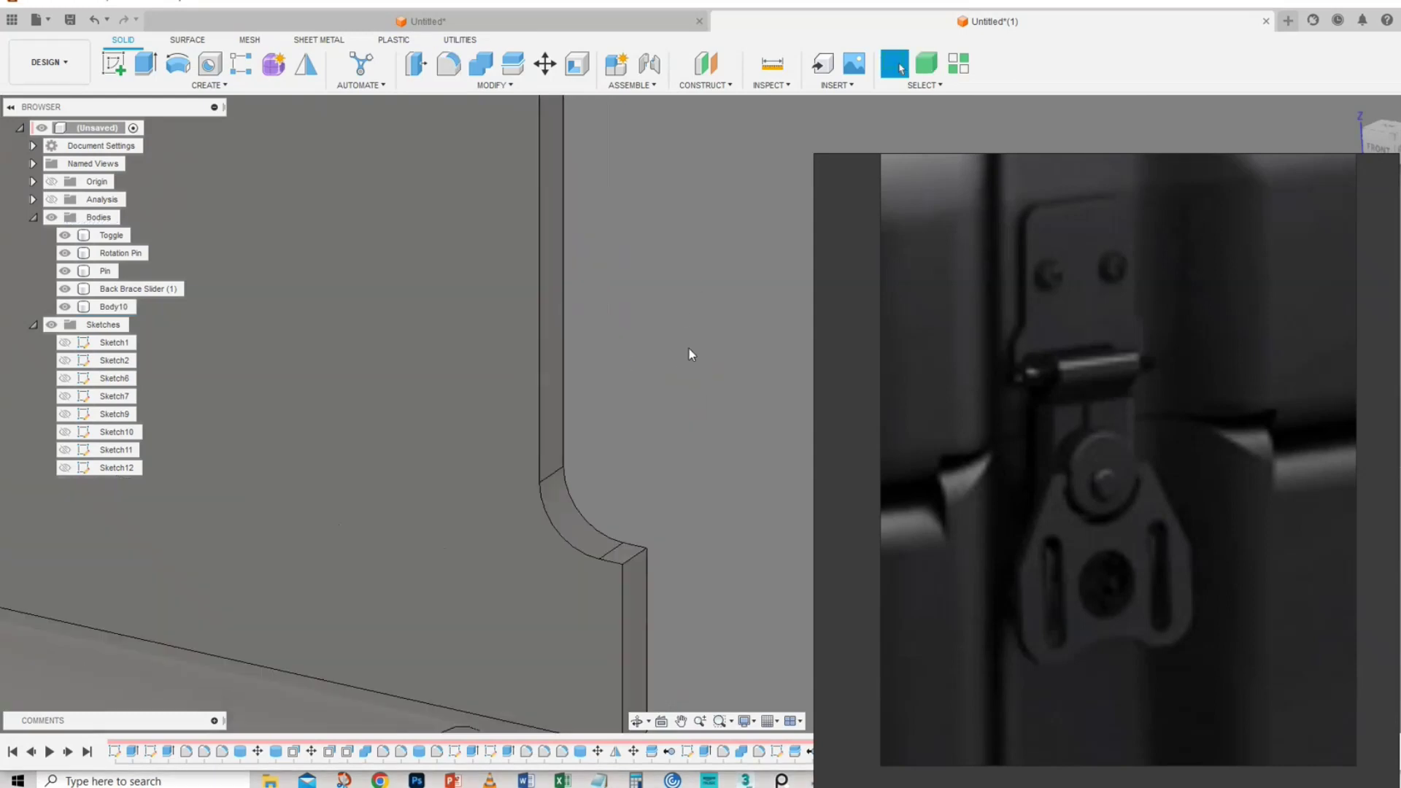
- Edit the notch fillet to include the plate's top corner on the same side at the same 3.115 mm radius
{"action": "left_click", "coordinate": [576, 488]}
{"action": "right_click", "coordinate": [576, 488]}
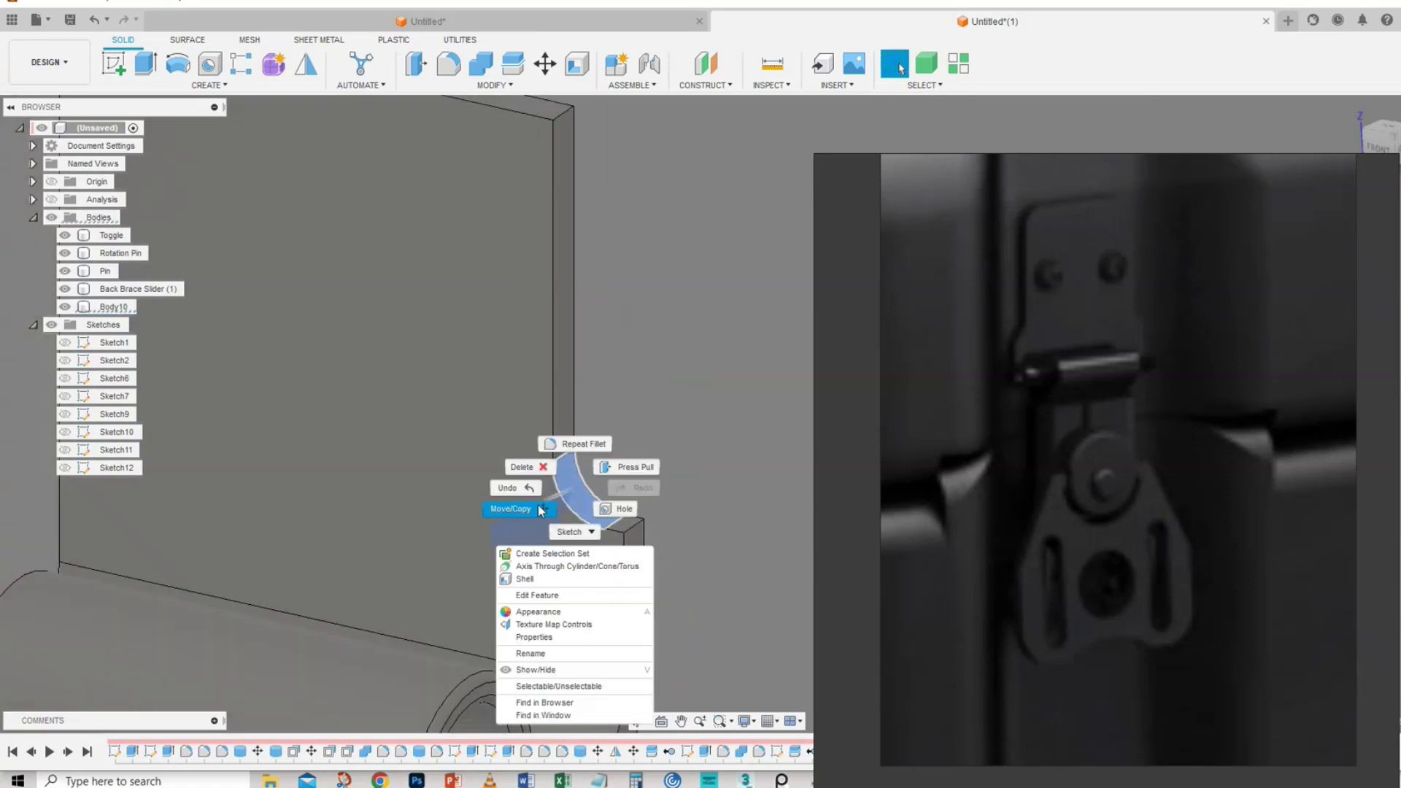
{"action": "left_click", "coordinate": [534, 595]}
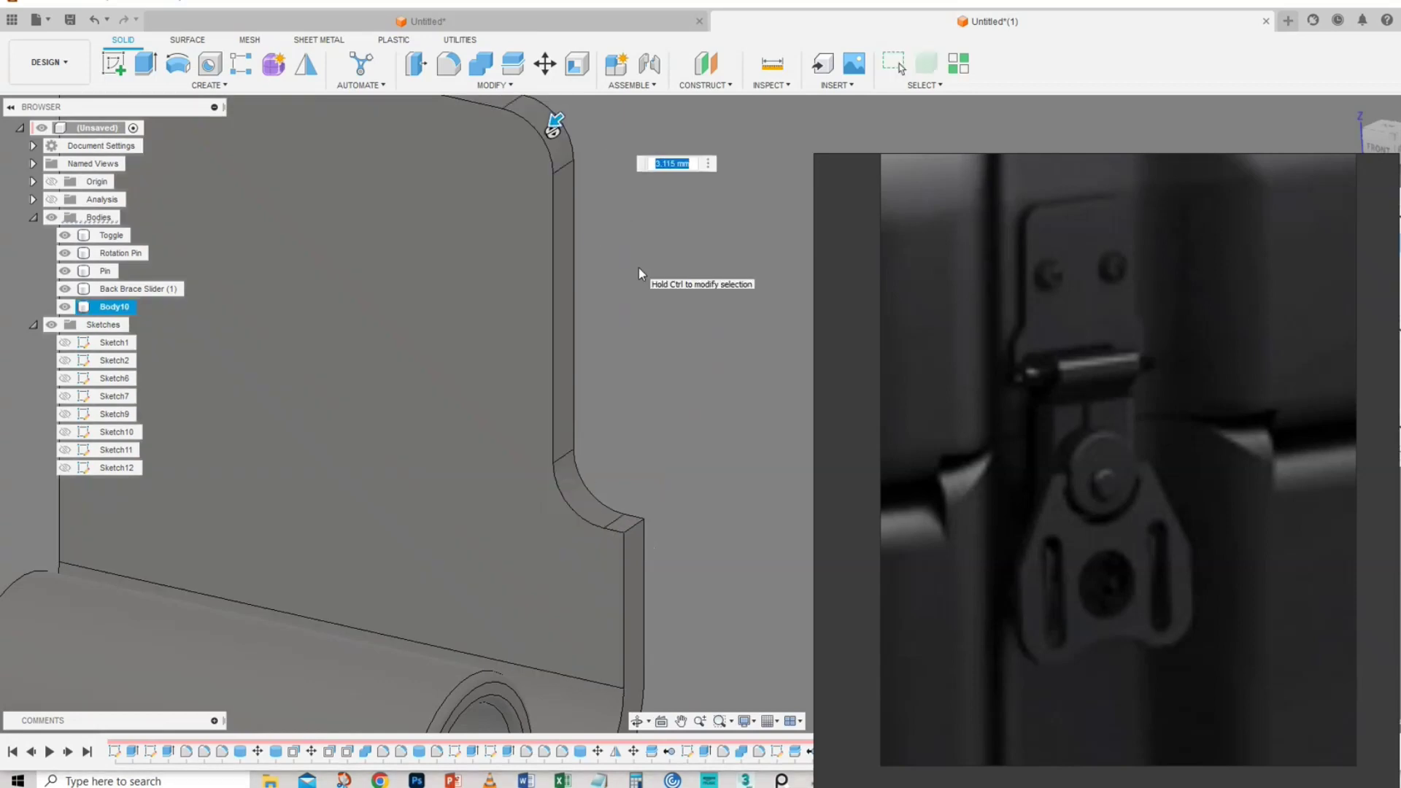
{"action": "key", "text": "Escape"}
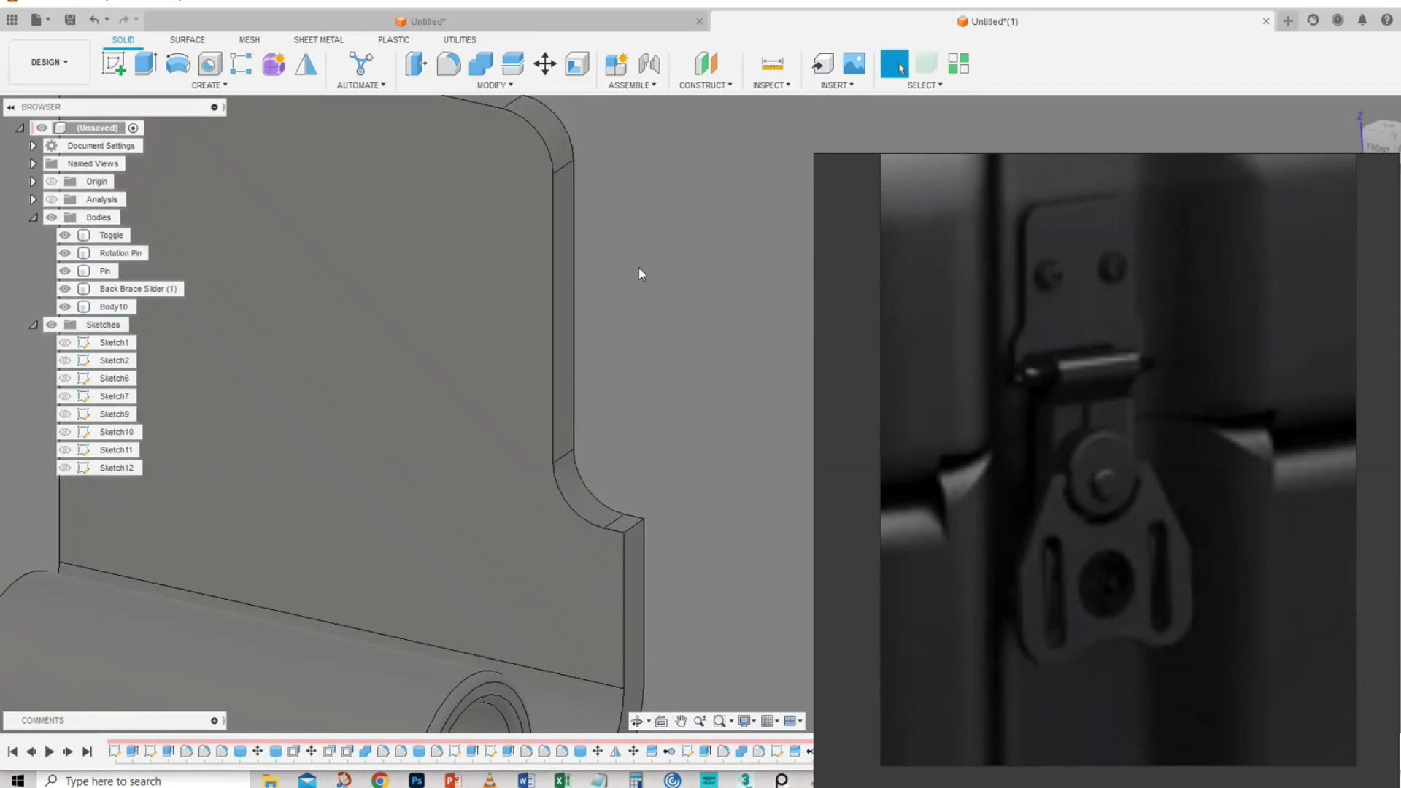
- Fillet the outer corner edge of the ledge below the plate's side notch with a radius of about 0.907 mm
{"action": "right_click", "coordinate": [633, 527]}
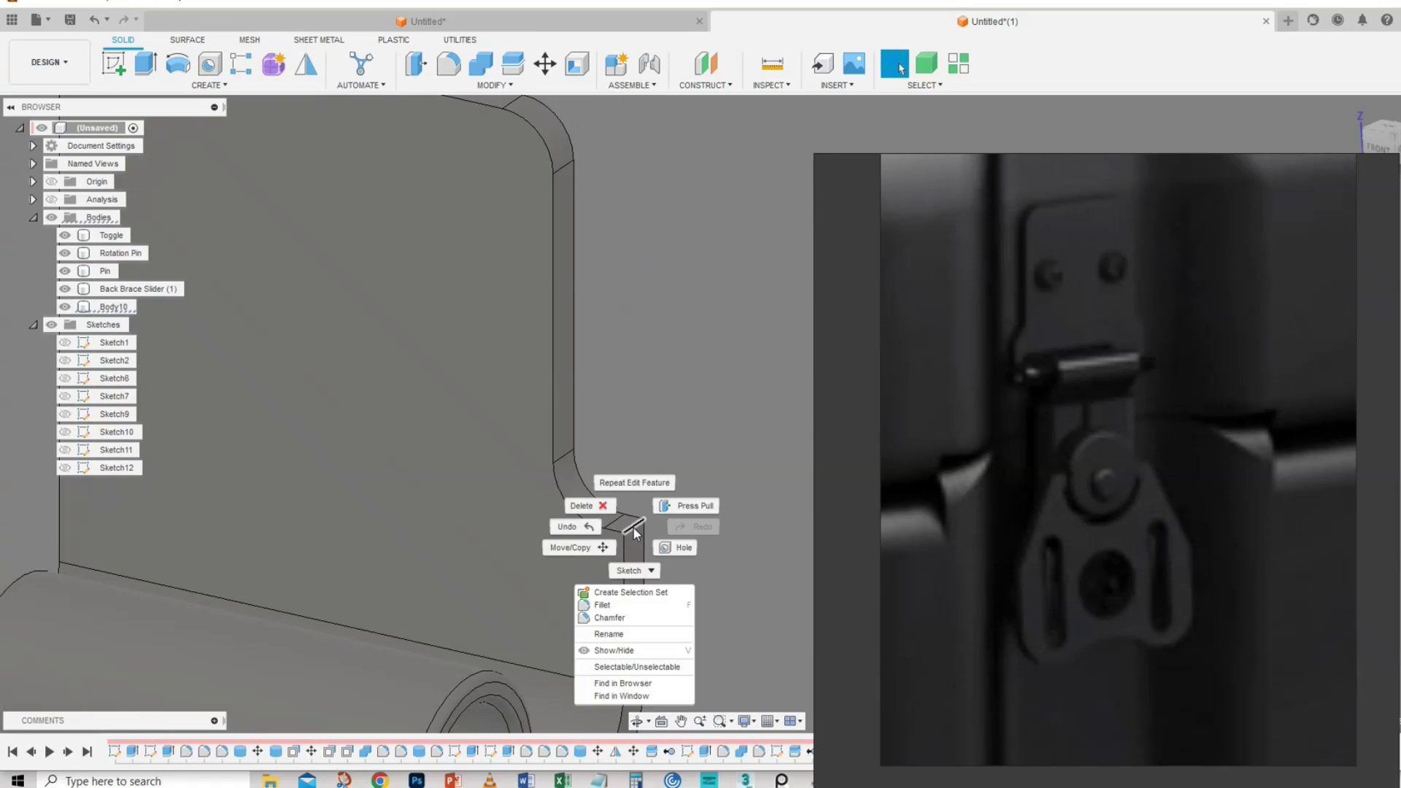
{"action": "left_click", "coordinate": [606, 605]}
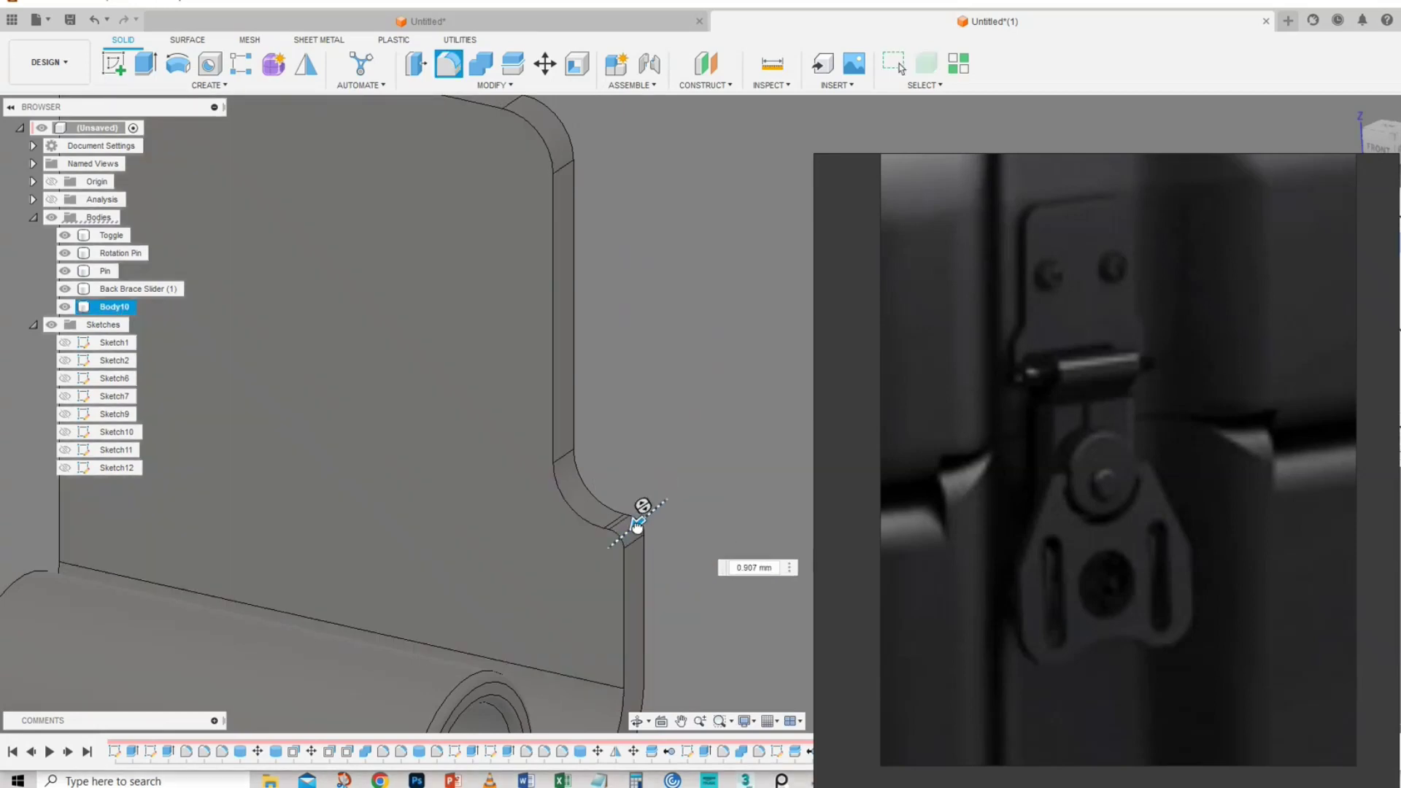
{"action": "key", "text": "Return"}
{"action": "scroll", "coordinate": [705, 466], "scroll_direction": "down", "scroll_amount": 6}
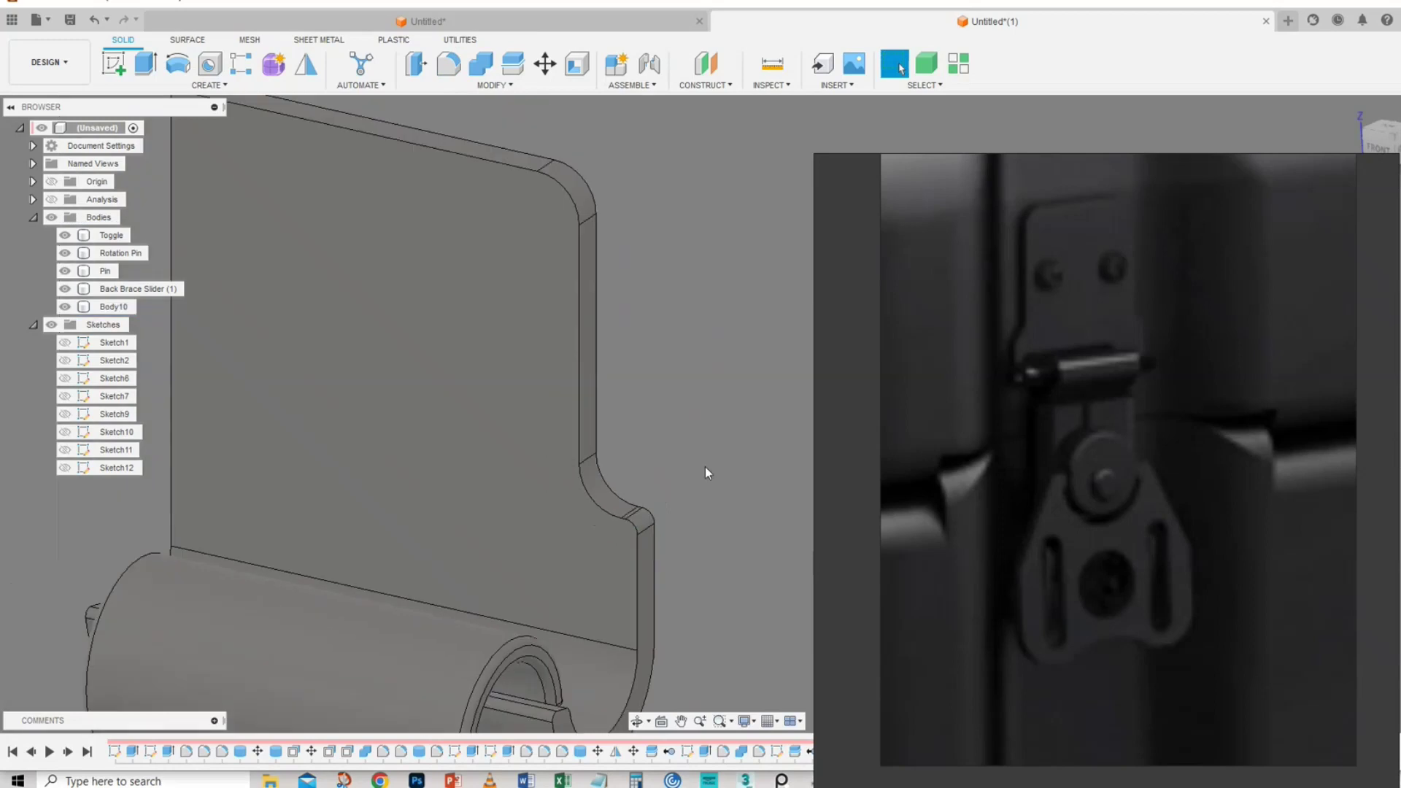
{"action": "middle_click_drag", "start_coordinate": [668, 603], "coordinate": [634, 454]}
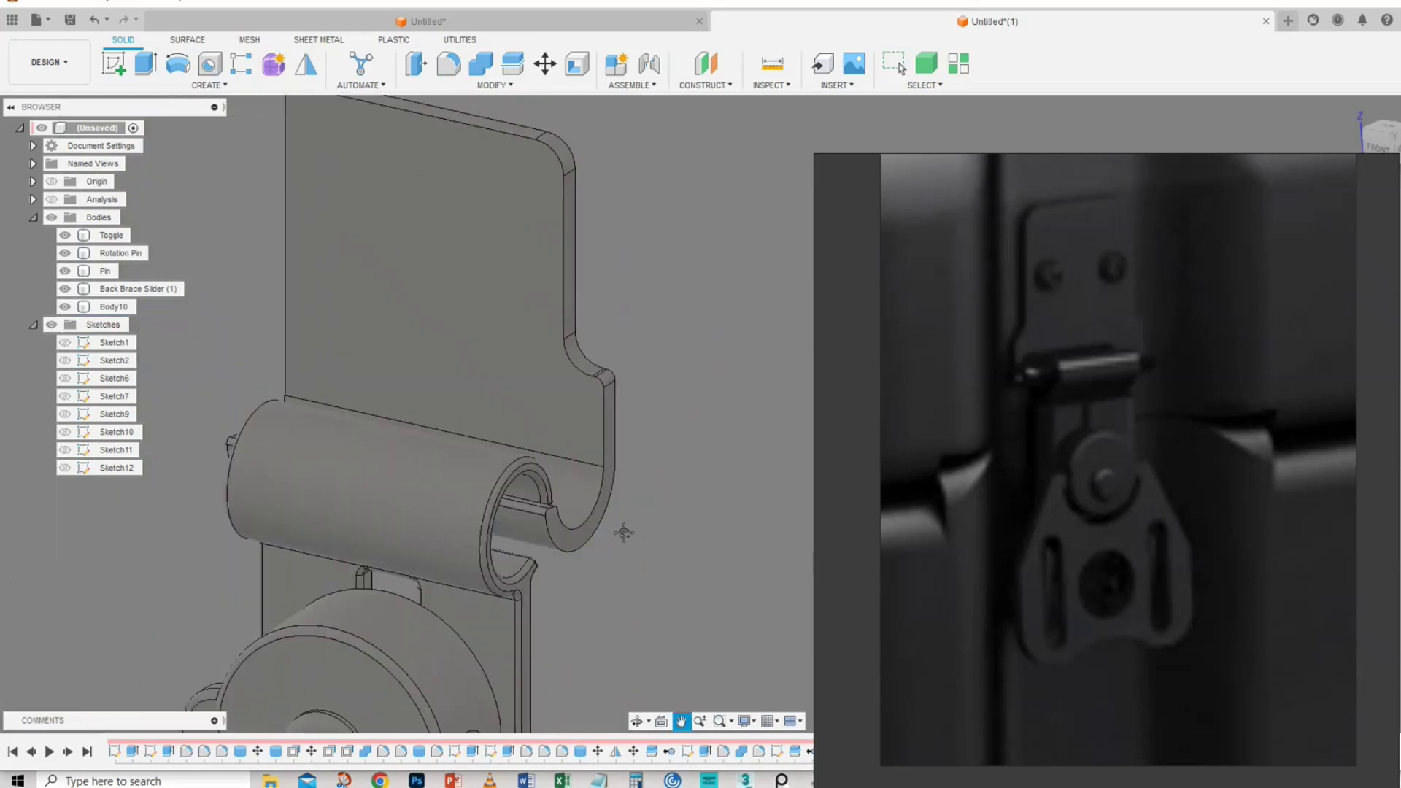
{"action": "middle_click_drag", "start_coordinate": [617, 549], "coordinate": [654, 528]}
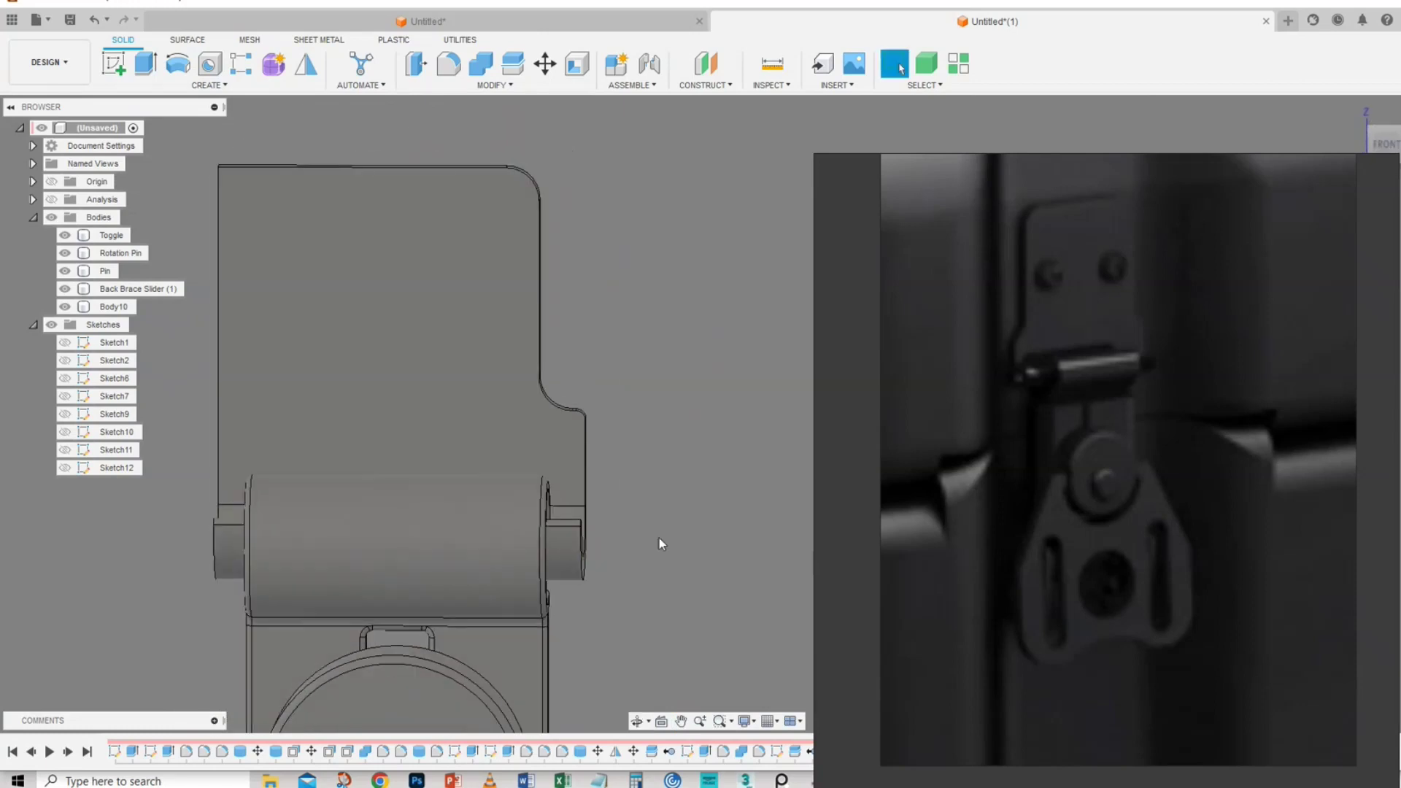
- Try to mirror the whole hooked plate body across the central YZ plane using the Join operation, with the Toggle body hidden
{"action": "left_click", "coordinate": [678, 436]}
{"action": "scroll", "coordinate": [676, 439], "scroll_direction": "down", "scroll_amount": 3}
{"action": "middle_click_drag", "start_coordinate": [690, 635], "coordinate": [826, 369]}
{"action": "scroll", "coordinate": [835, 447], "scroll_direction": "down", "scroll_amount": 2}
{"action": "scroll", "coordinate": [803, 365], "scroll_direction": "down", "scroll_amount": 2}
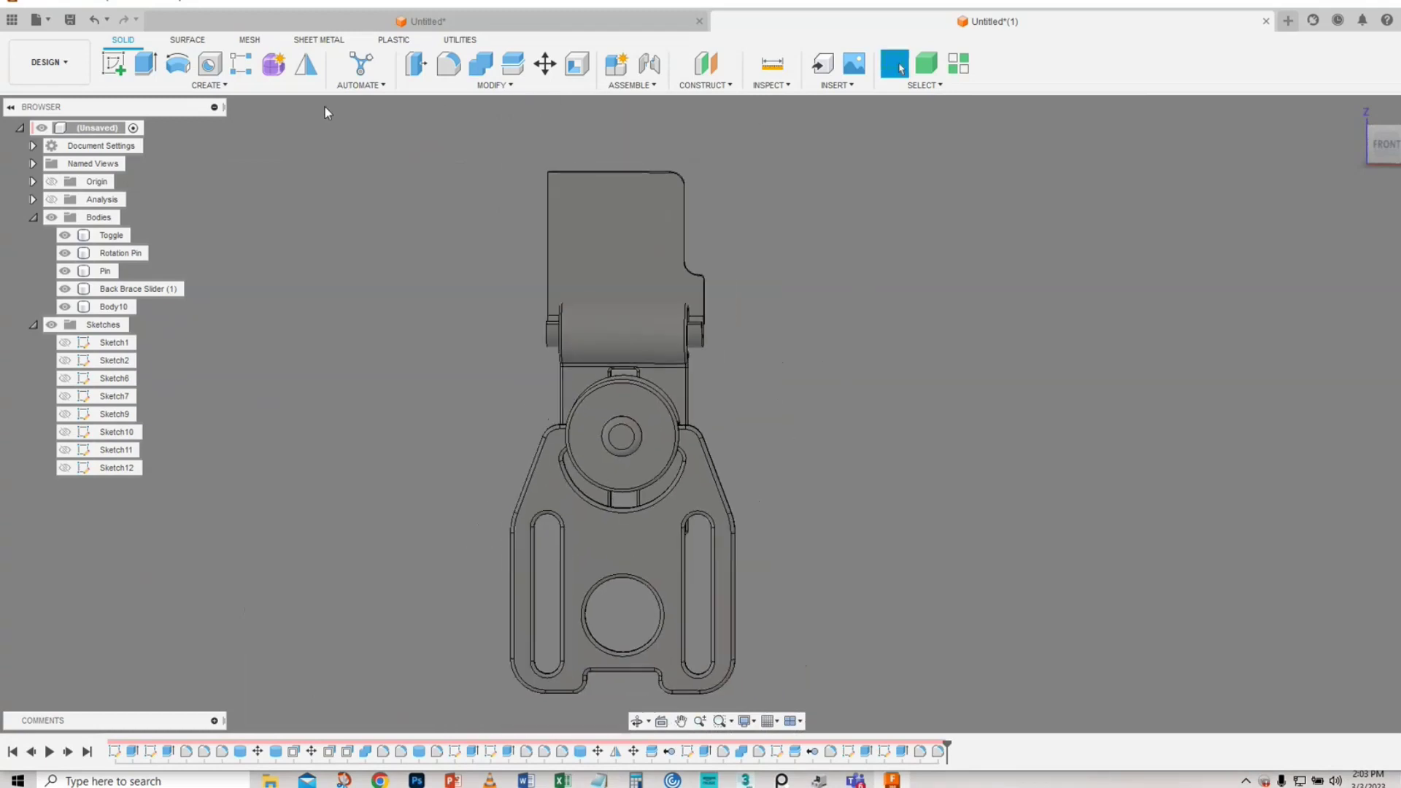
{"action": "left_click", "coordinate": [210, 84]}
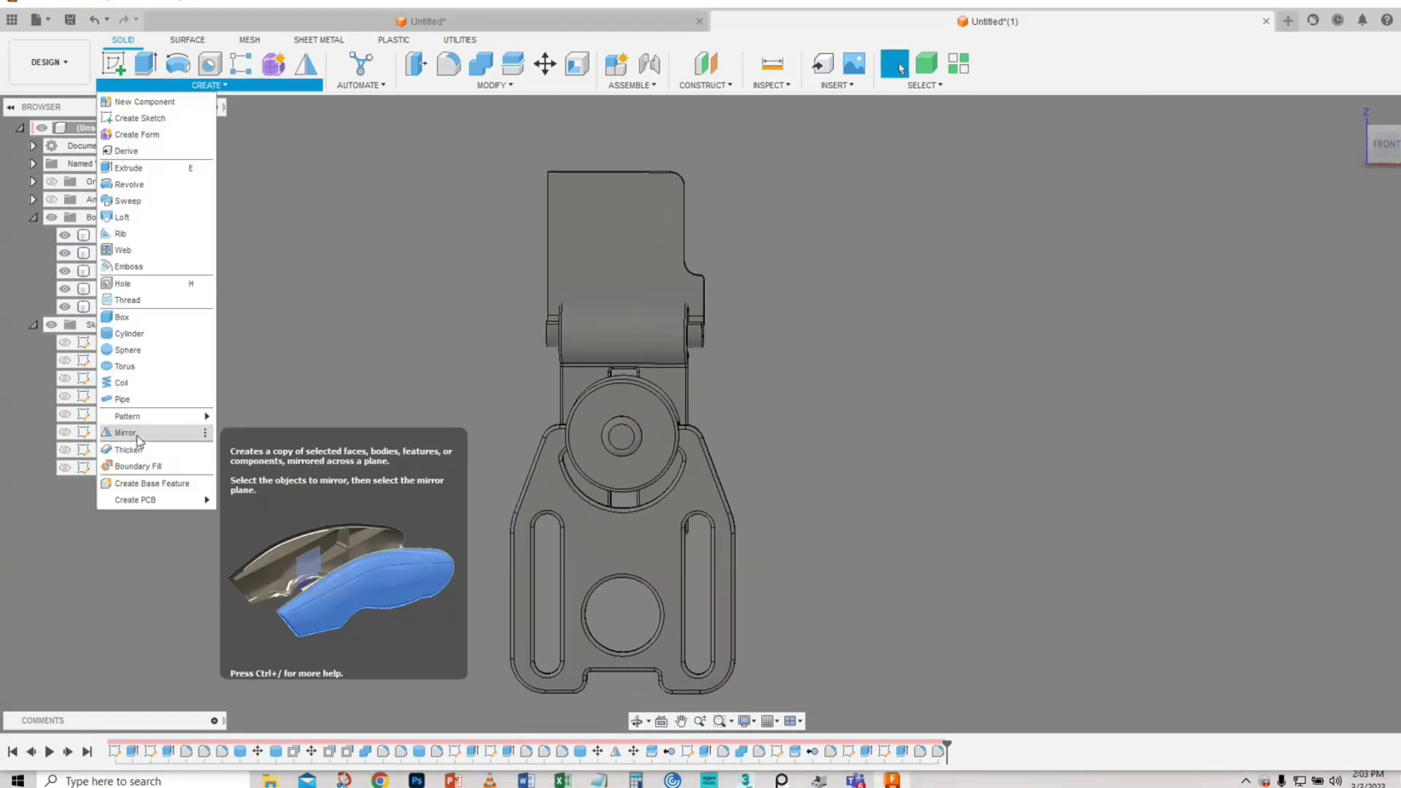
{"action": "left_click", "coordinate": [139, 439]}
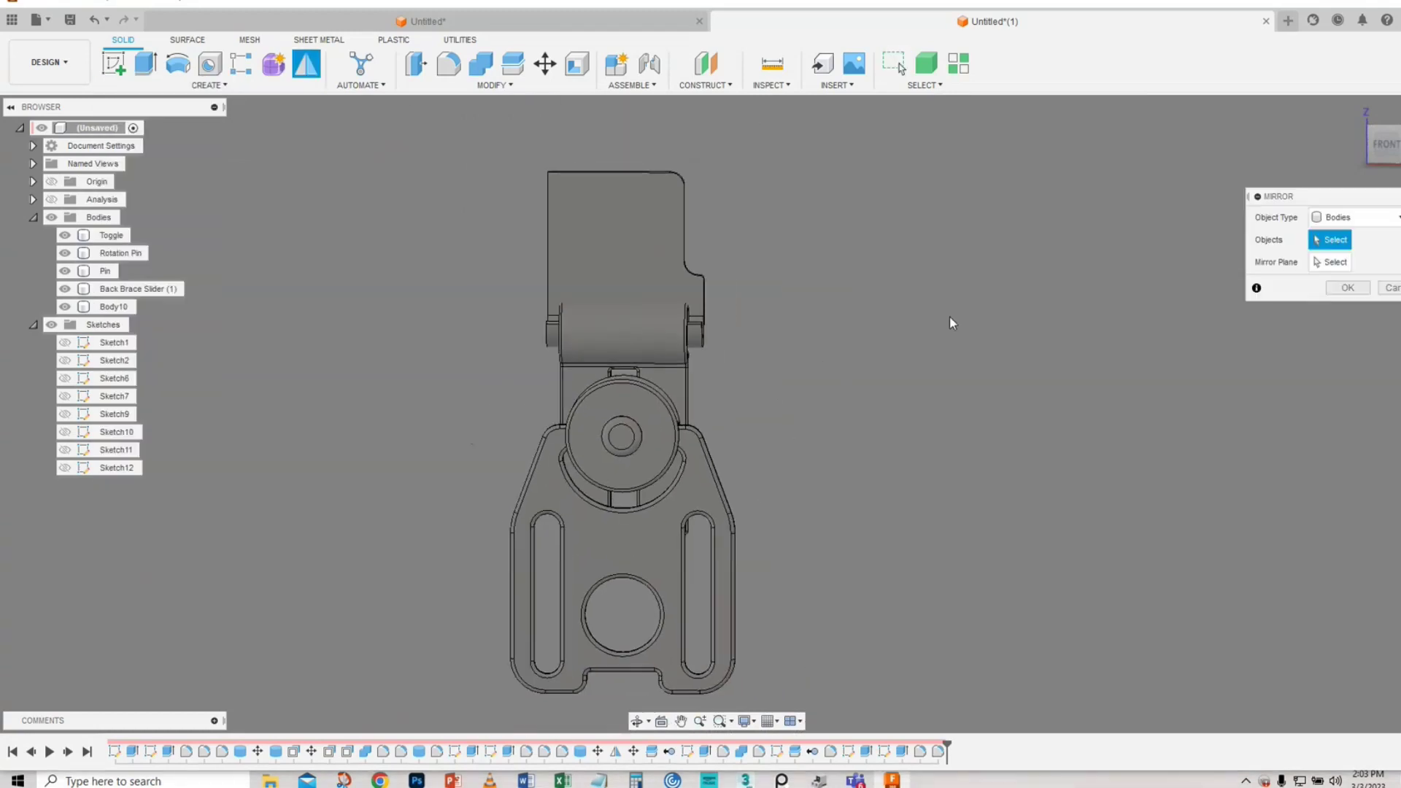
{"action": "left_click", "coordinate": [650, 219]}
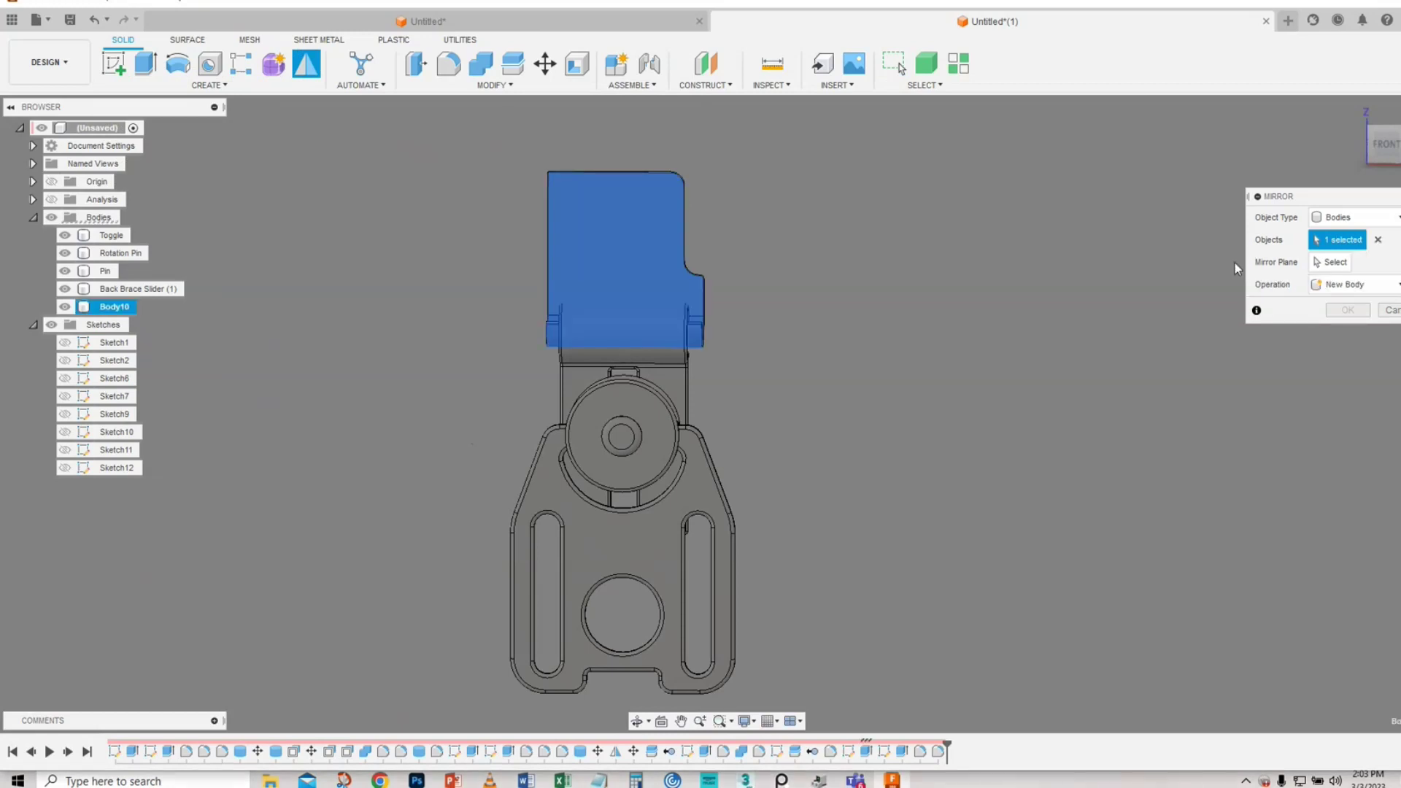
{"action": "left_click", "coordinate": [1336, 261]}
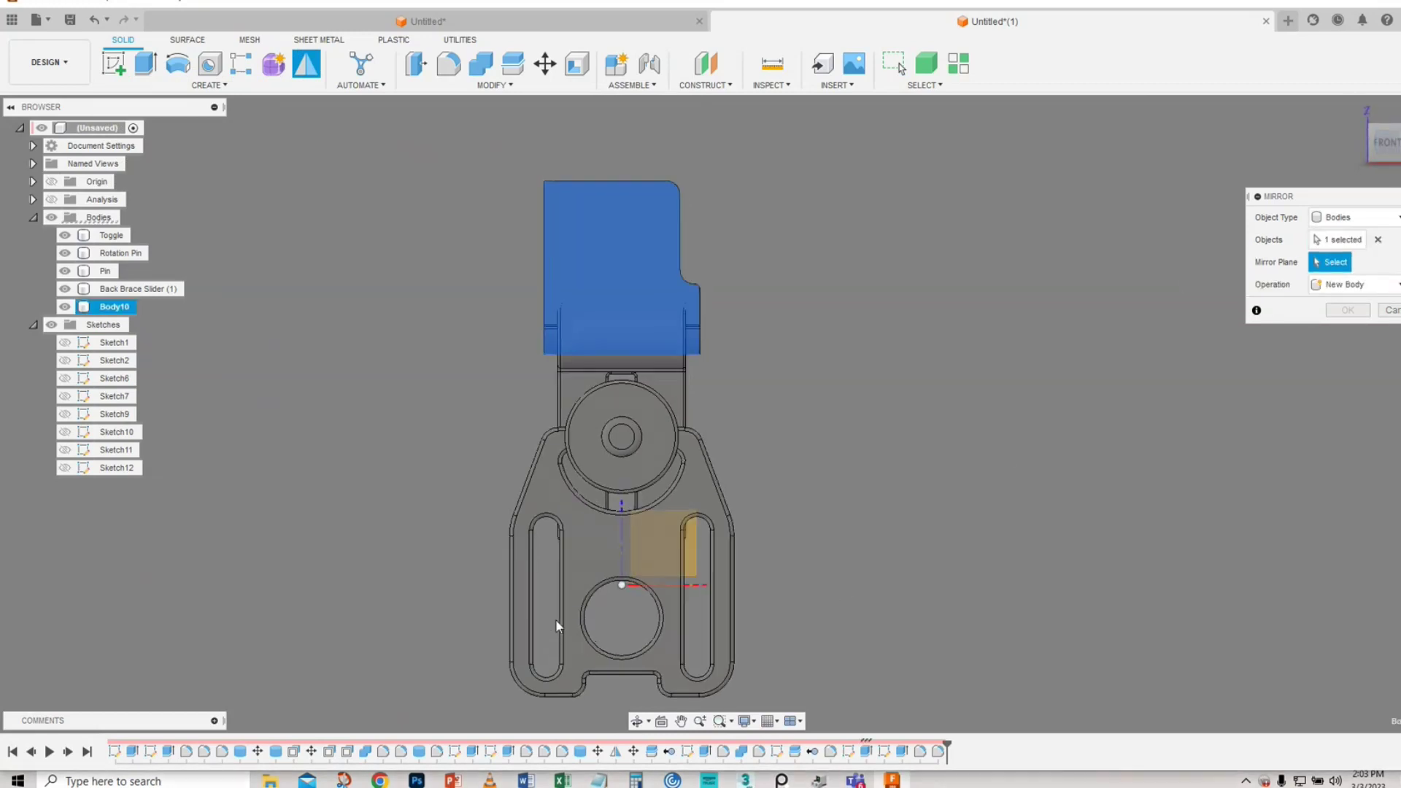
{"action": "middle_click_drag", "start_coordinate": [594, 626], "coordinate": [602, 555], "text": "shift"}
{"action": "scroll", "coordinate": [552, 480], "scroll_direction": "up", "scroll_amount": 3}
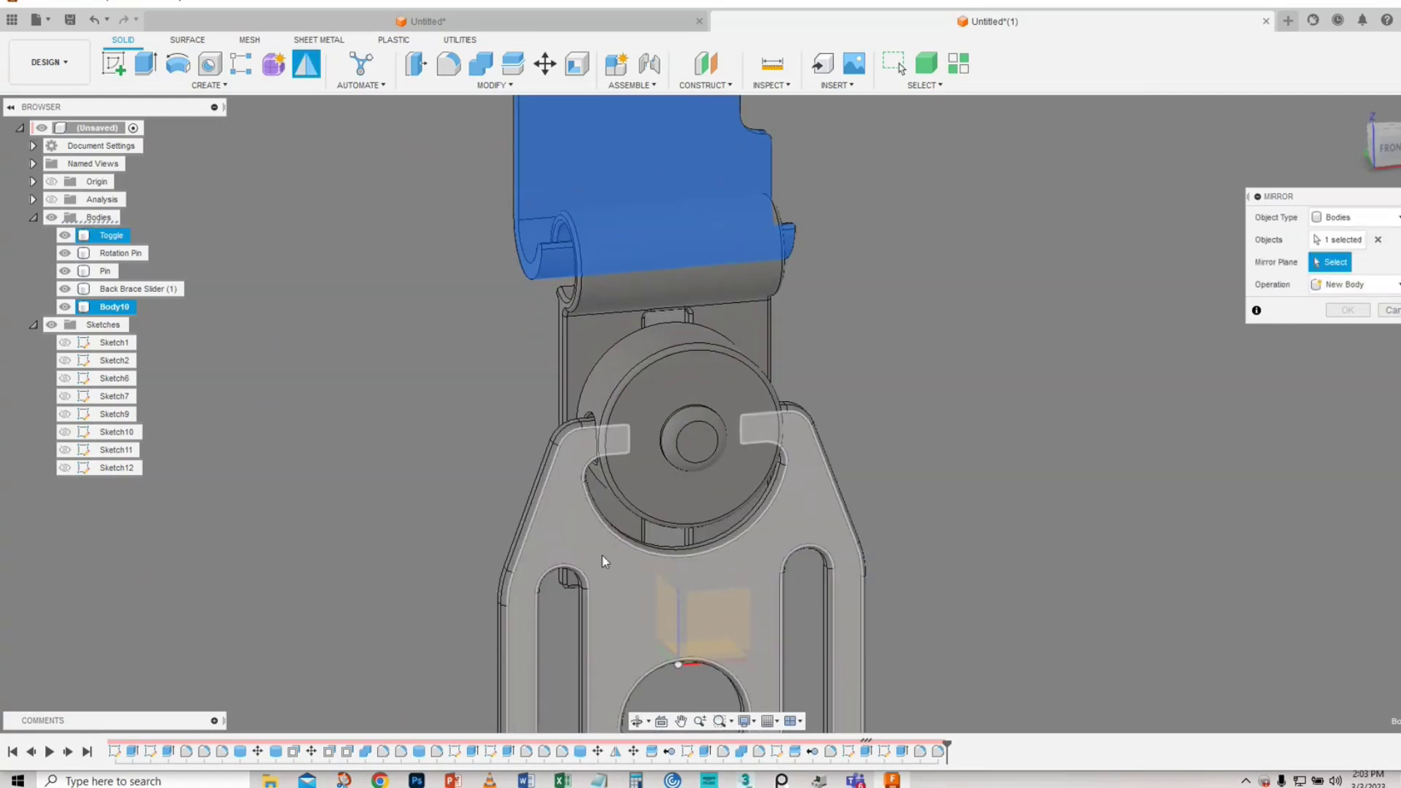
{"action": "left_click", "coordinate": [66, 236]}
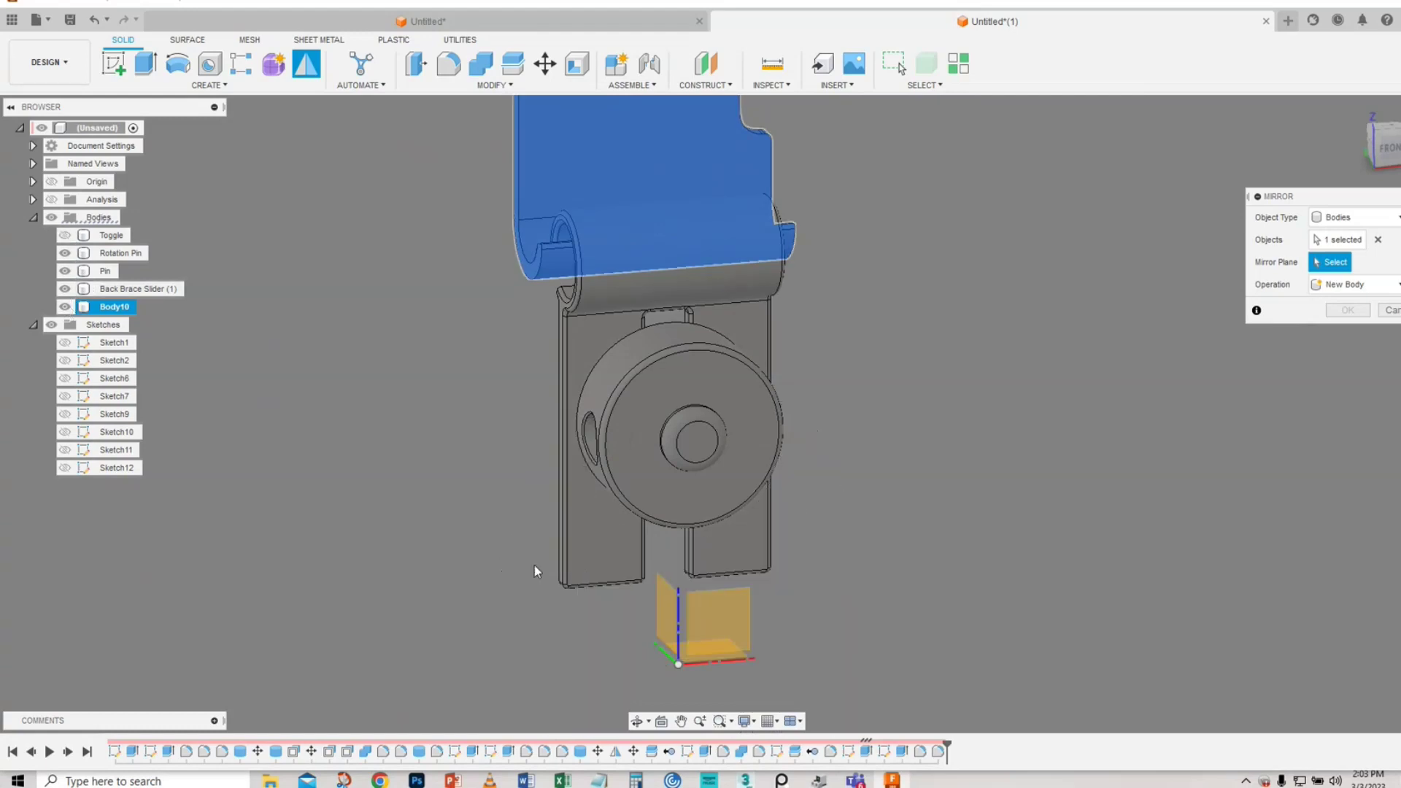
{"action": "left_click", "coordinate": [664, 603]}
{"action": "middle_click_drag", "start_coordinate": [415, 402], "coordinate": [422, 476], "text": "shift"}
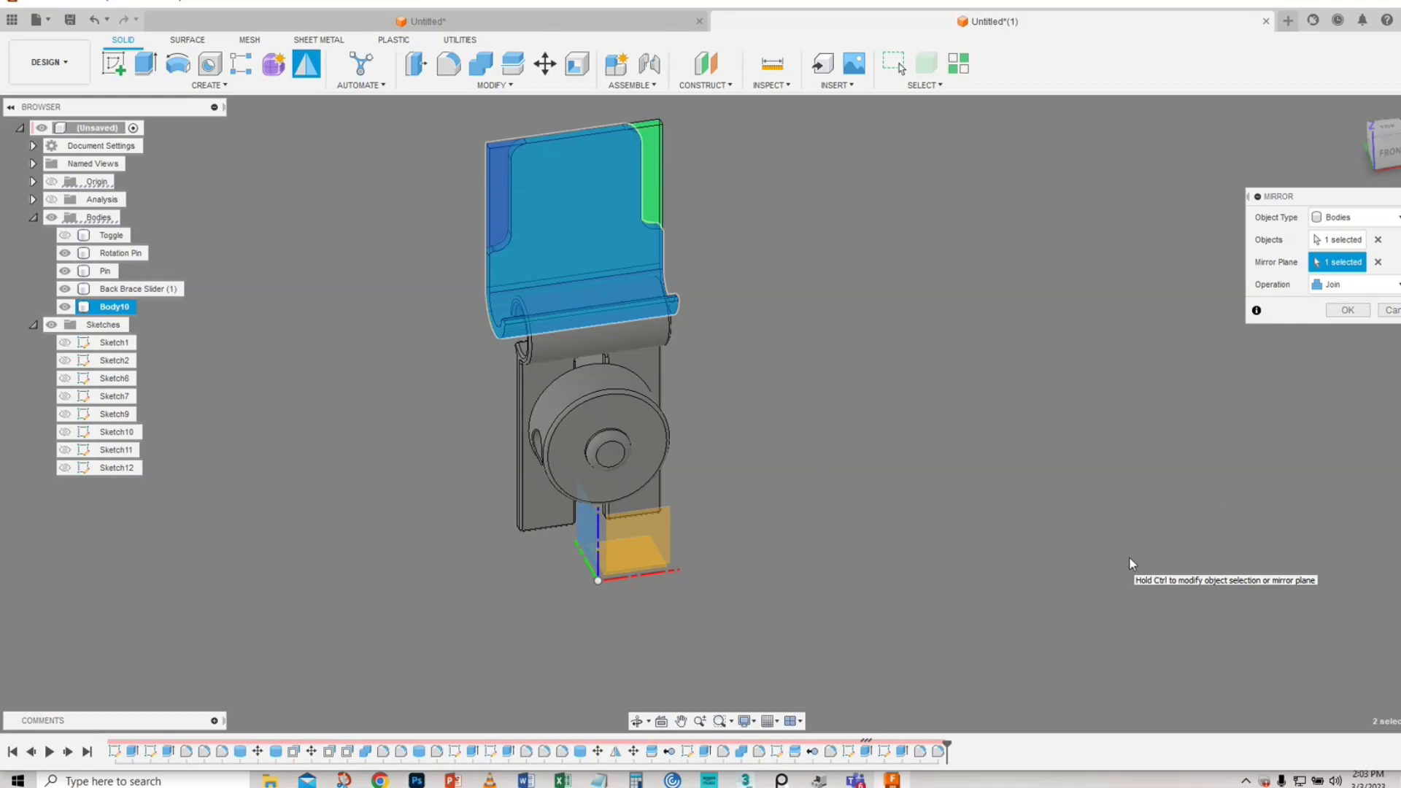
{"action": "middle_click_drag", "start_coordinate": [925, 474], "coordinate": [788, 469], "text": "shift"}
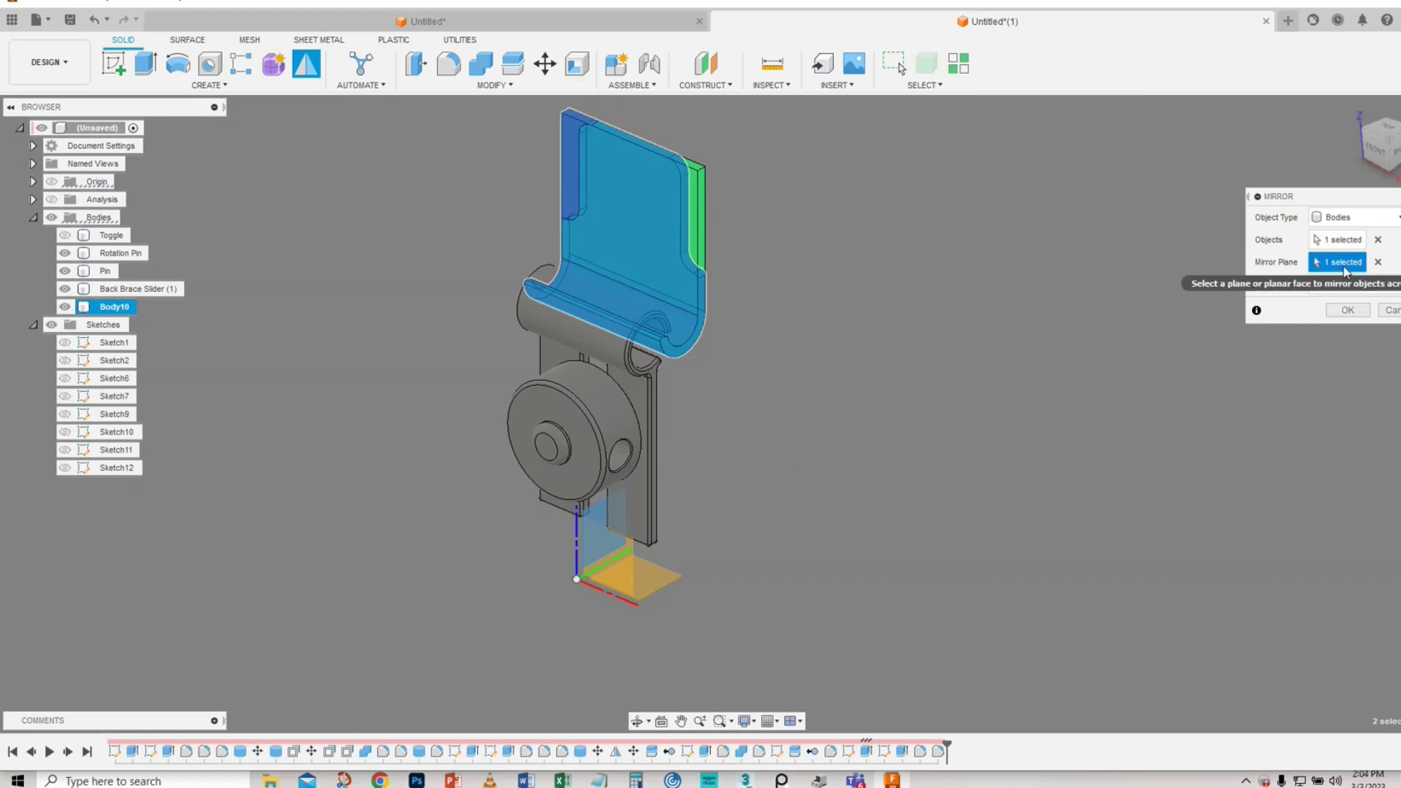
{"action": "left_click", "coordinate": [1348, 310]}
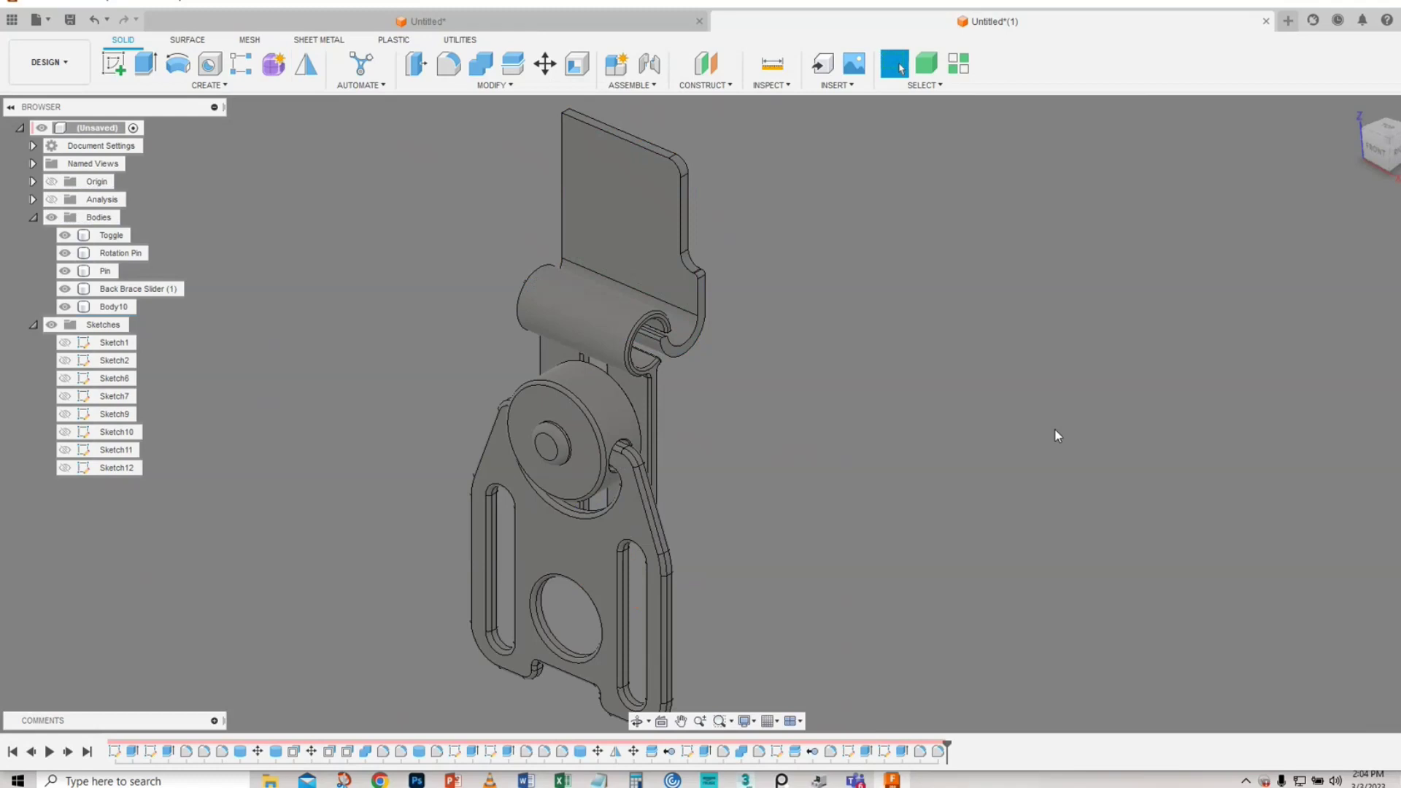
- Split the hooked plate body down the middle using the YZ origin plane as the splitting tool
{"action": "middle_click_drag", "start_coordinate": [900, 515], "coordinate": [885, 407], "text": "shift"}
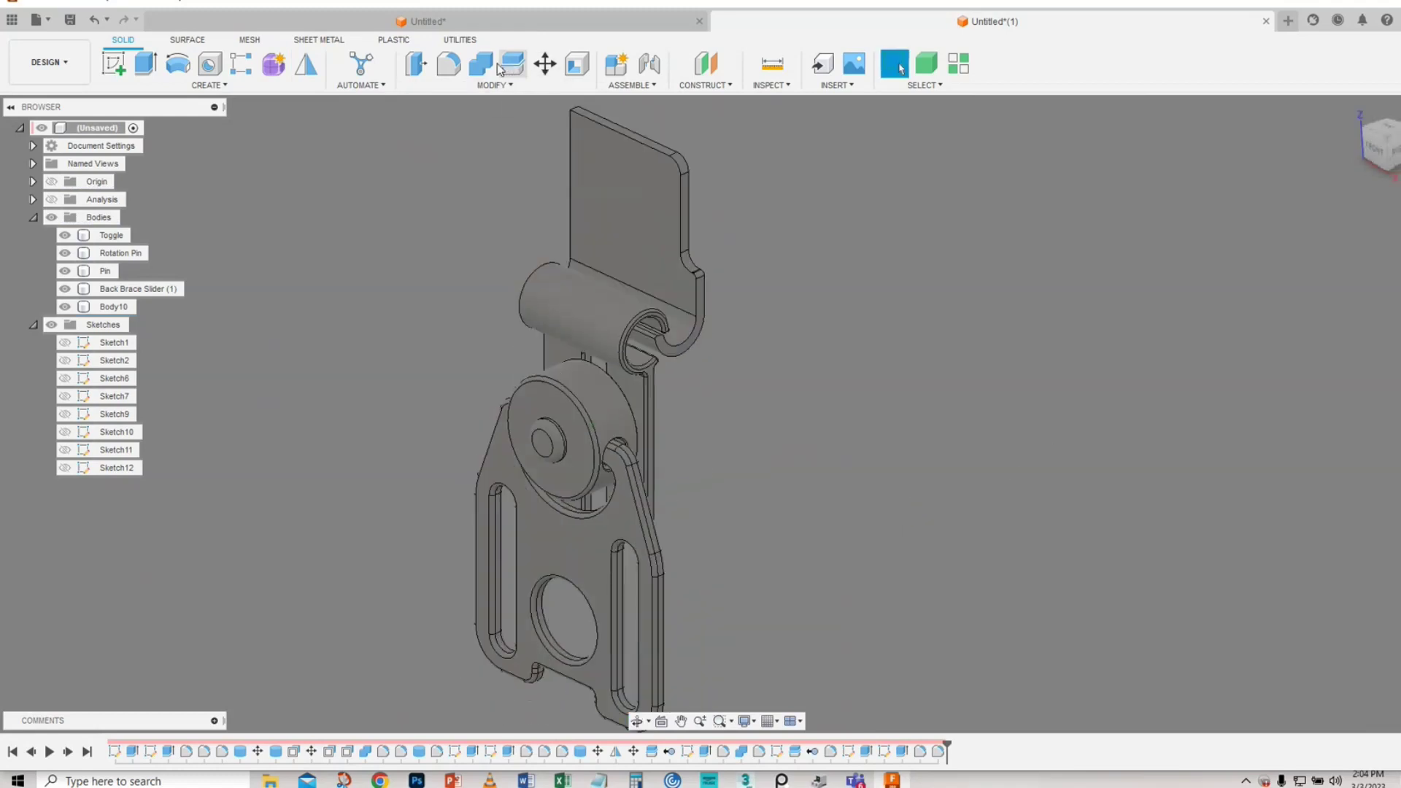
{"action": "left_click", "coordinate": [520, 77]}
{"action": "left_click", "coordinate": [620, 195]}
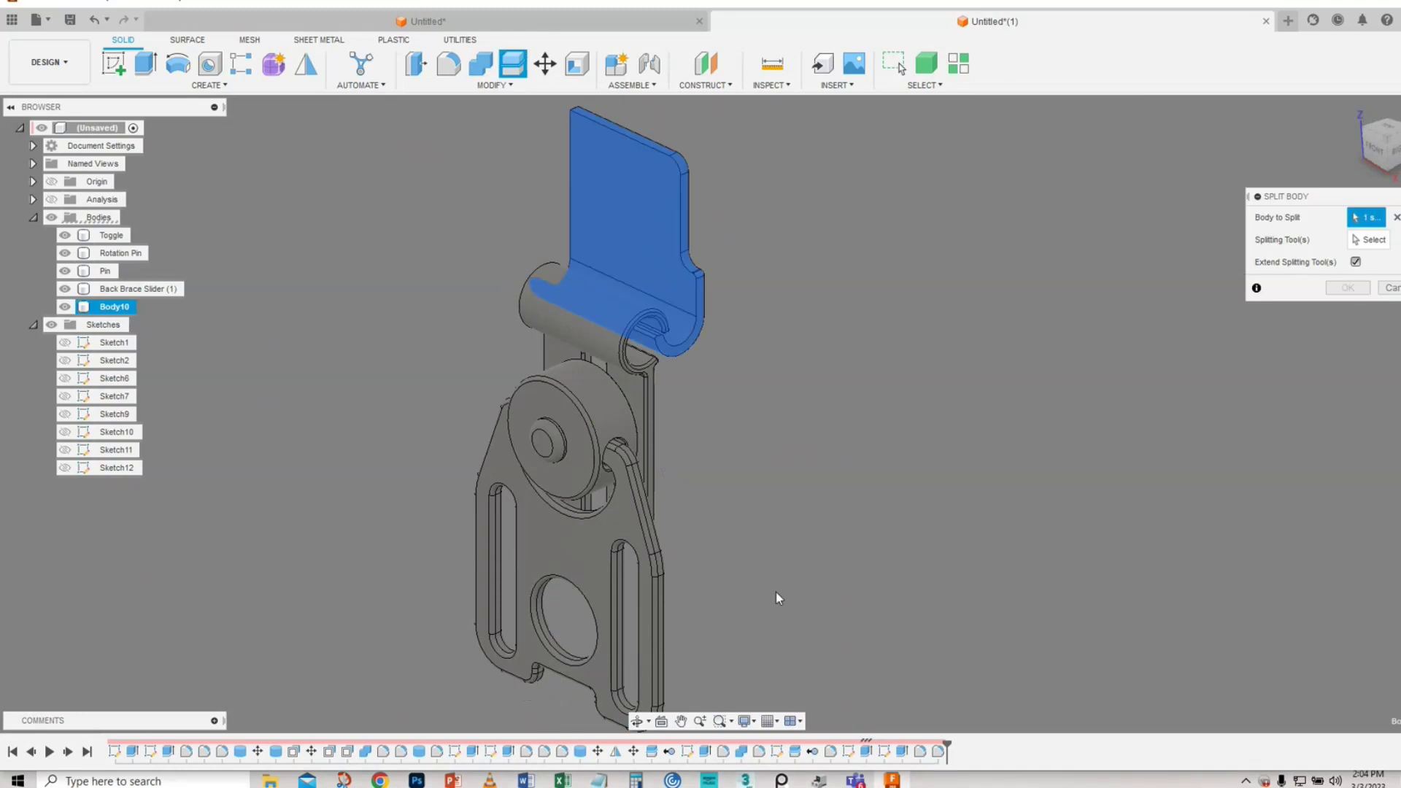
{"action": "middle_click_drag", "start_coordinate": [777, 592], "coordinate": [791, 483]}
{"action": "left_click", "coordinate": [1373, 241]}
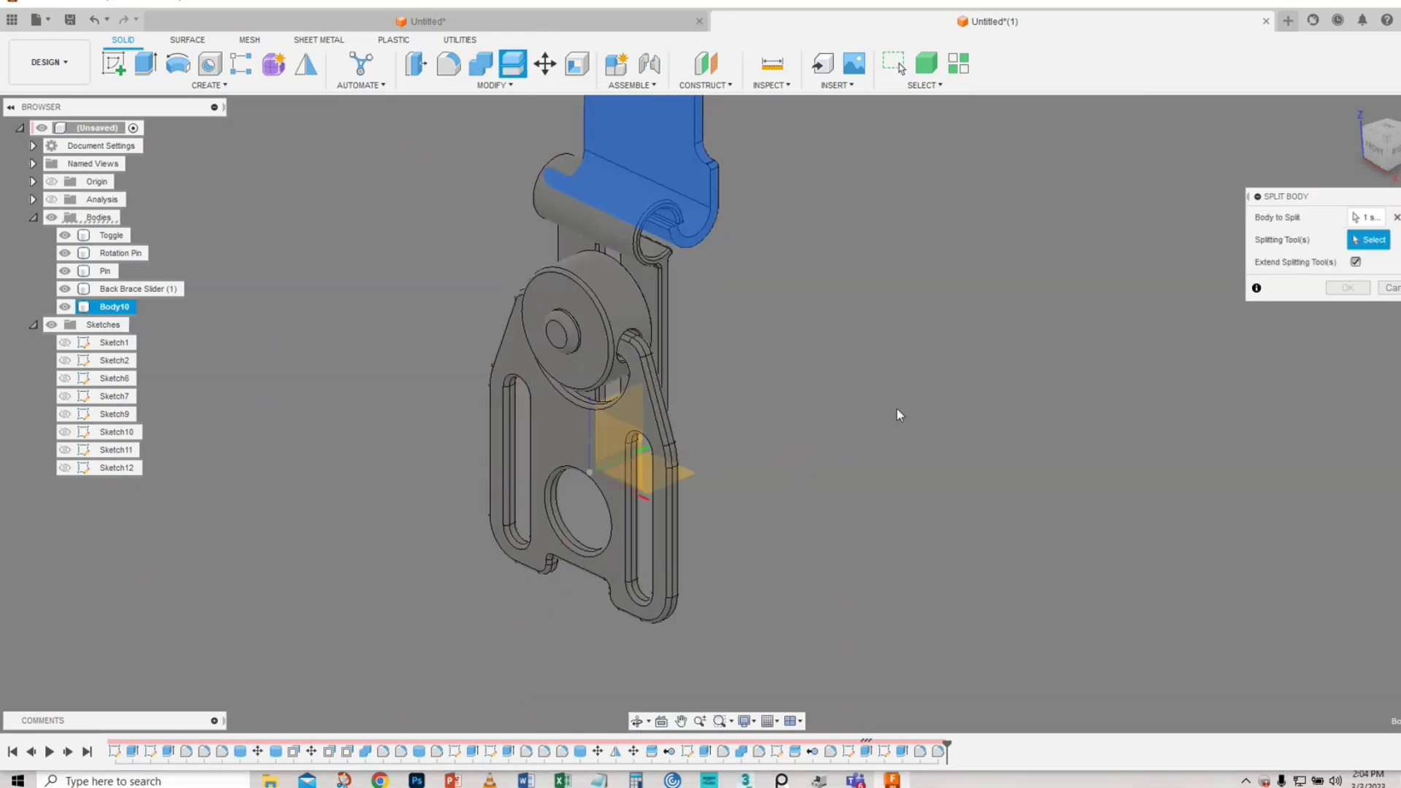
{"action": "middle_click_drag", "start_coordinate": [759, 471], "coordinate": [706, 432], "text": "shift"}
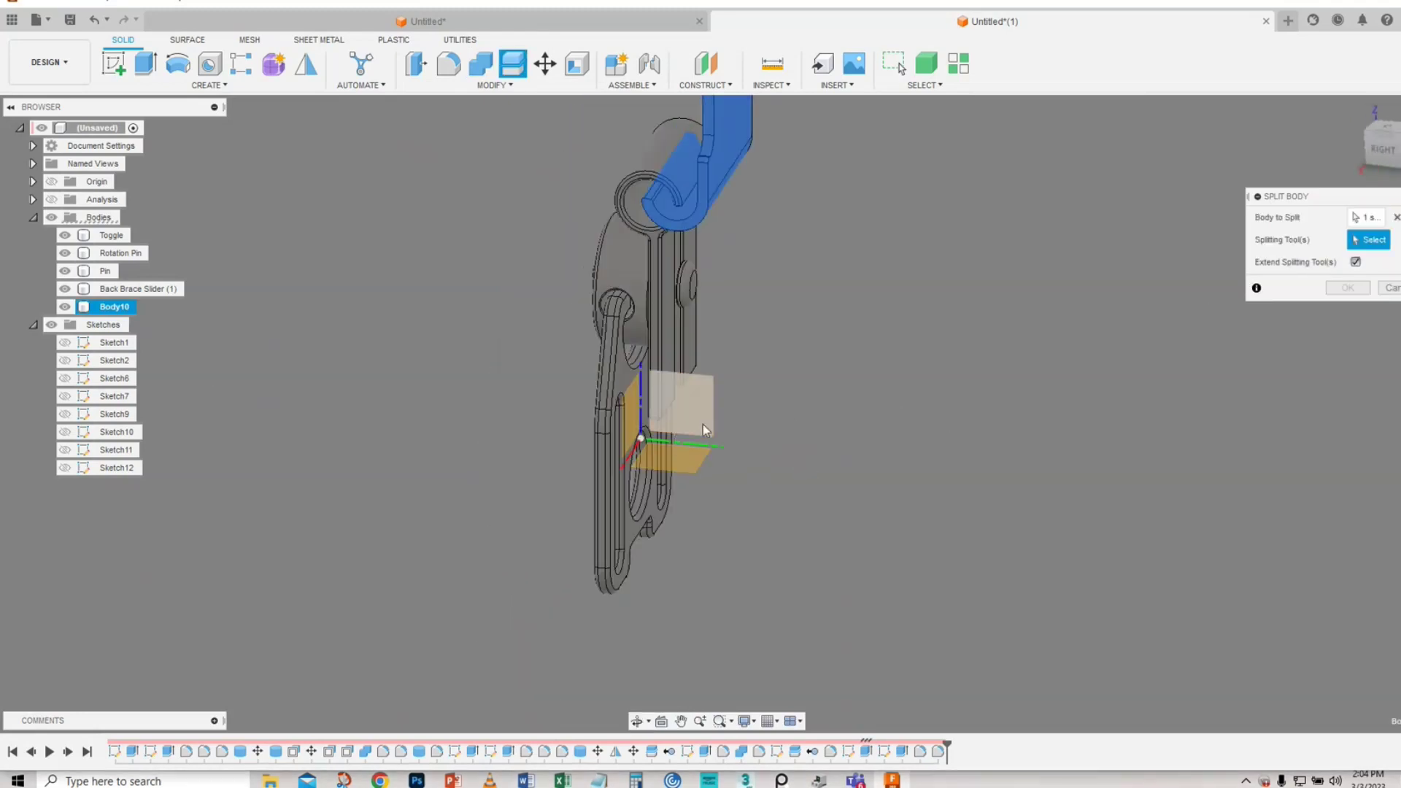
{"action": "left_click", "coordinate": [703, 424]}
{"action": "middle_click_drag", "start_coordinate": [467, 453], "coordinate": [516, 401], "text": "shift"}
{"action": "middle_click_drag", "start_coordinate": [710, 259], "coordinate": [883, 520]}
{"action": "left_click", "coordinate": [1347, 266]}
- Remove the un-notched half of the split plate, Body10
{"action": "middle_click_drag", "start_coordinate": [435, 394], "coordinate": [447, 313]}
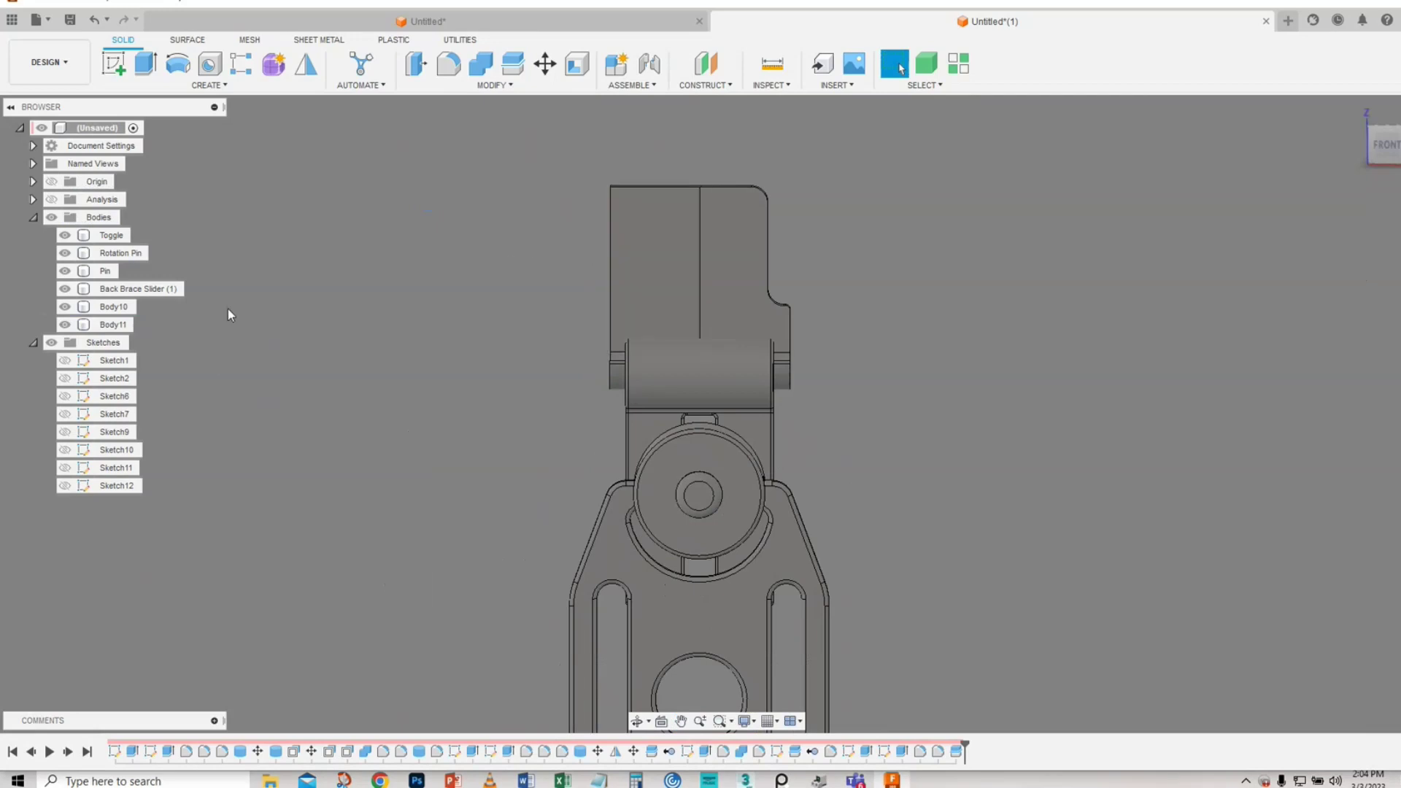
{"action": "left_click", "coordinate": [631, 251]}
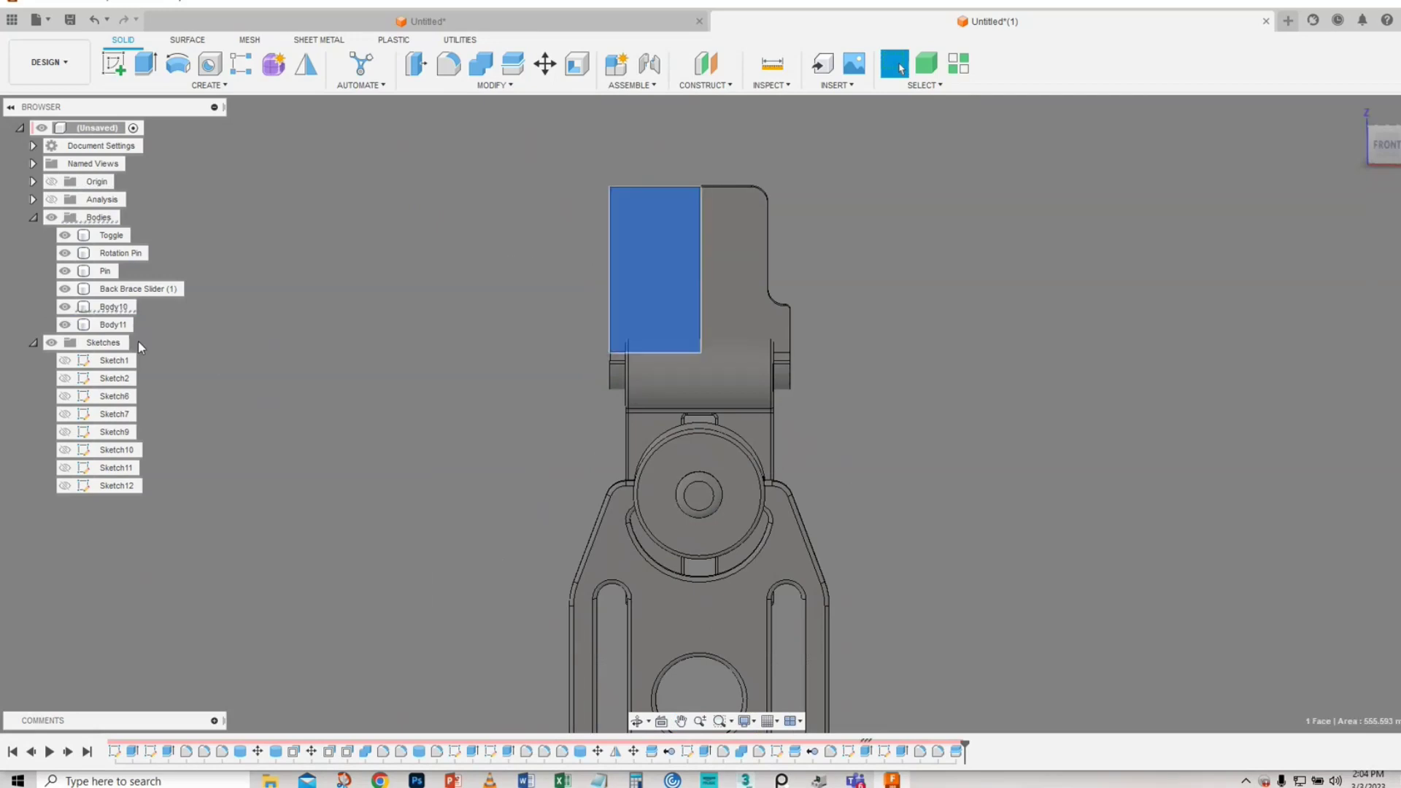
{"action": "right_click", "coordinate": [115, 307]}
{"action": "left_click", "coordinate": [149, 532]}
{"action": "middle_click_drag", "start_coordinate": [282, 516], "coordinate": [363, 322], "text": "shift"}
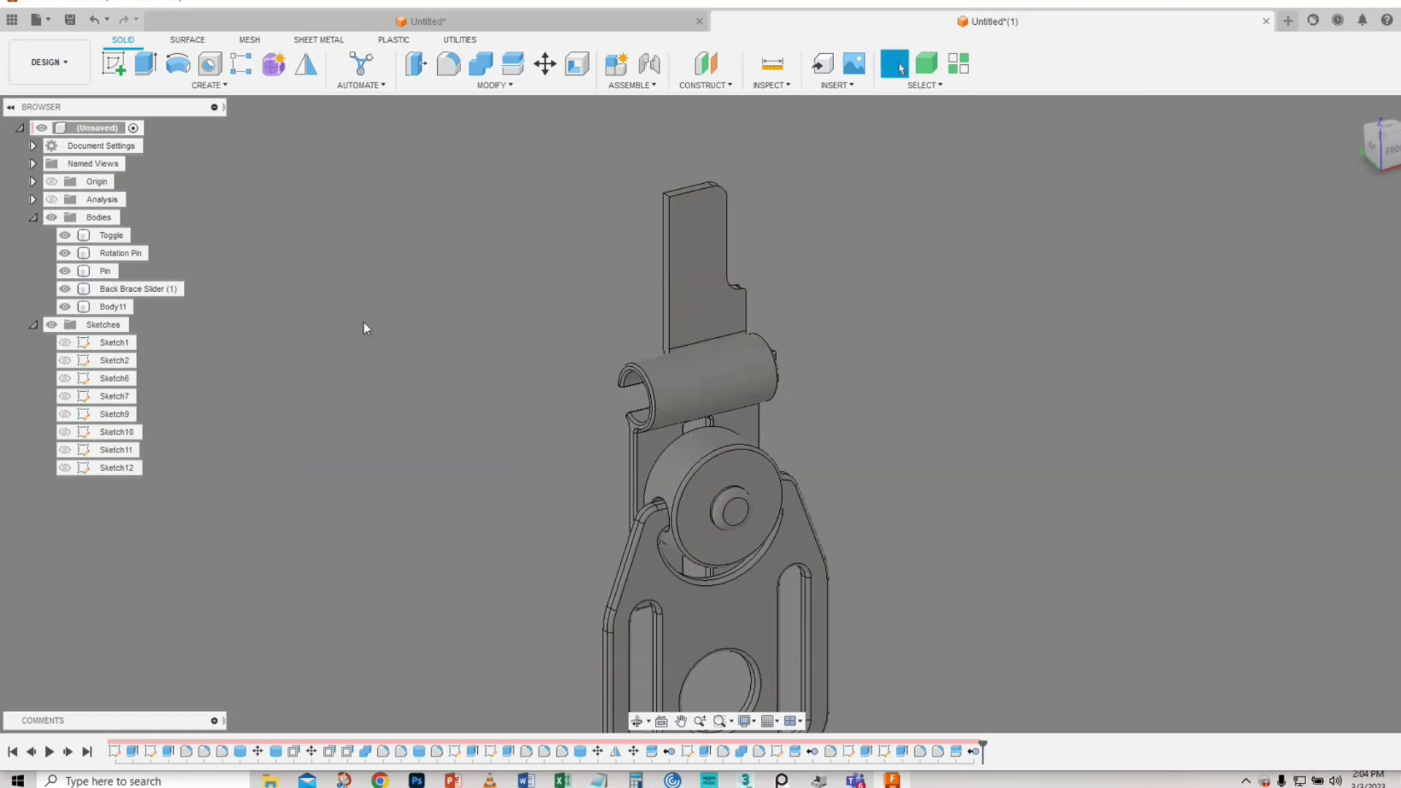
- Mirror the remaining notched plate half across its flat cut face so both halves join into one symmetrical body
{"action": "left_click", "coordinate": [228, 86]}
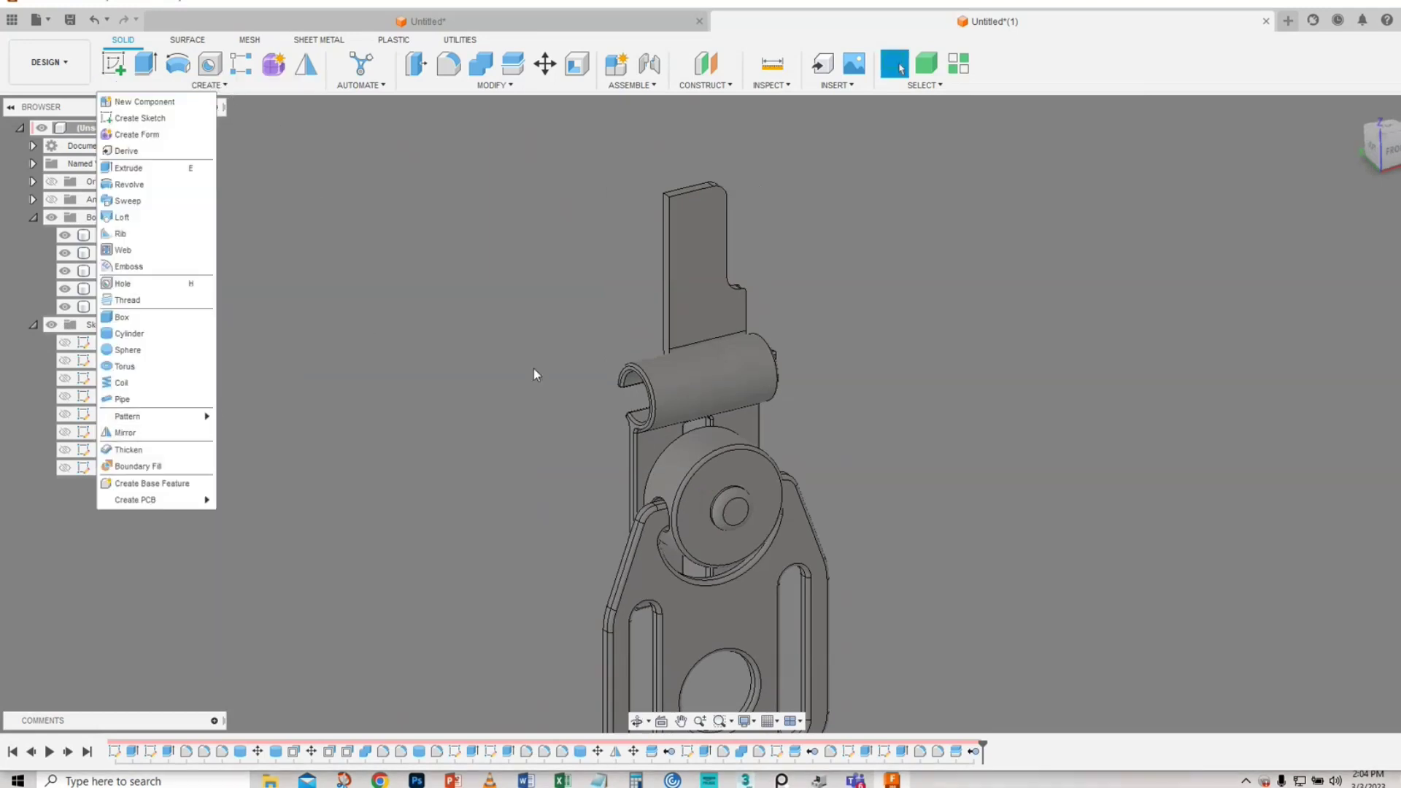
{"action": "left_click", "coordinate": [695, 269]}
{"action": "left_click", "coordinate": [300, 443]}
{"action": "left_click", "coordinate": [209, 86]}
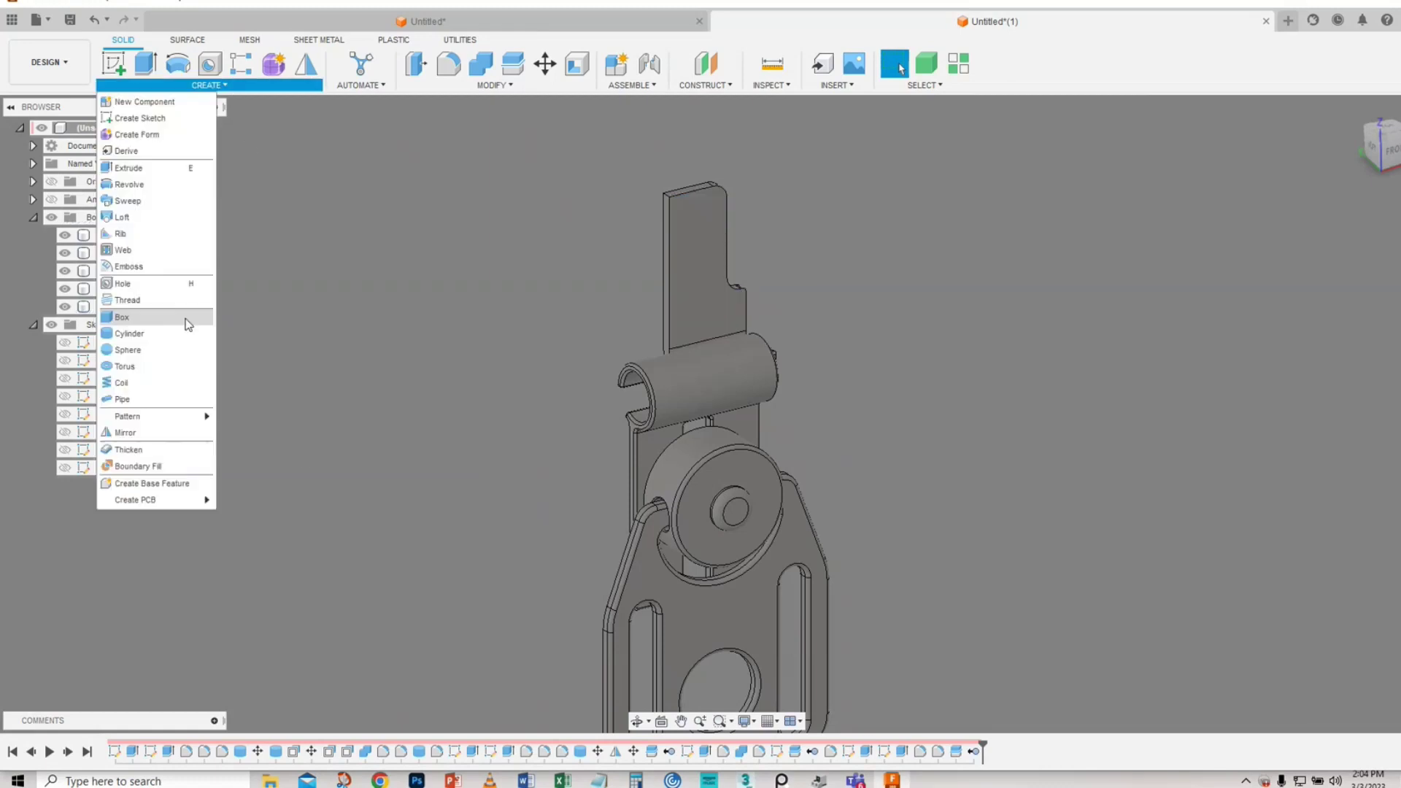
{"action": "left_click", "coordinate": [125, 433]}
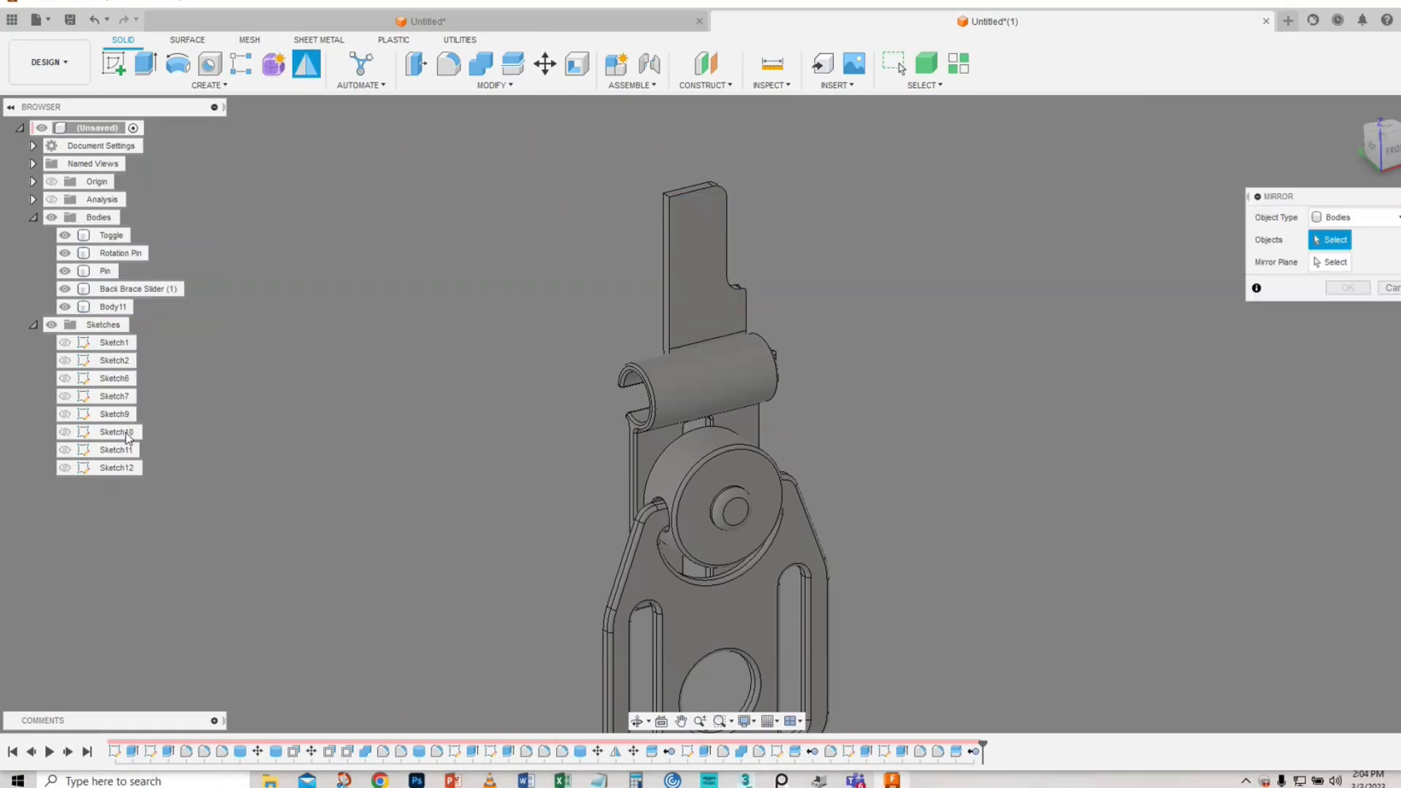
{"action": "left_click", "coordinate": [685, 234]}
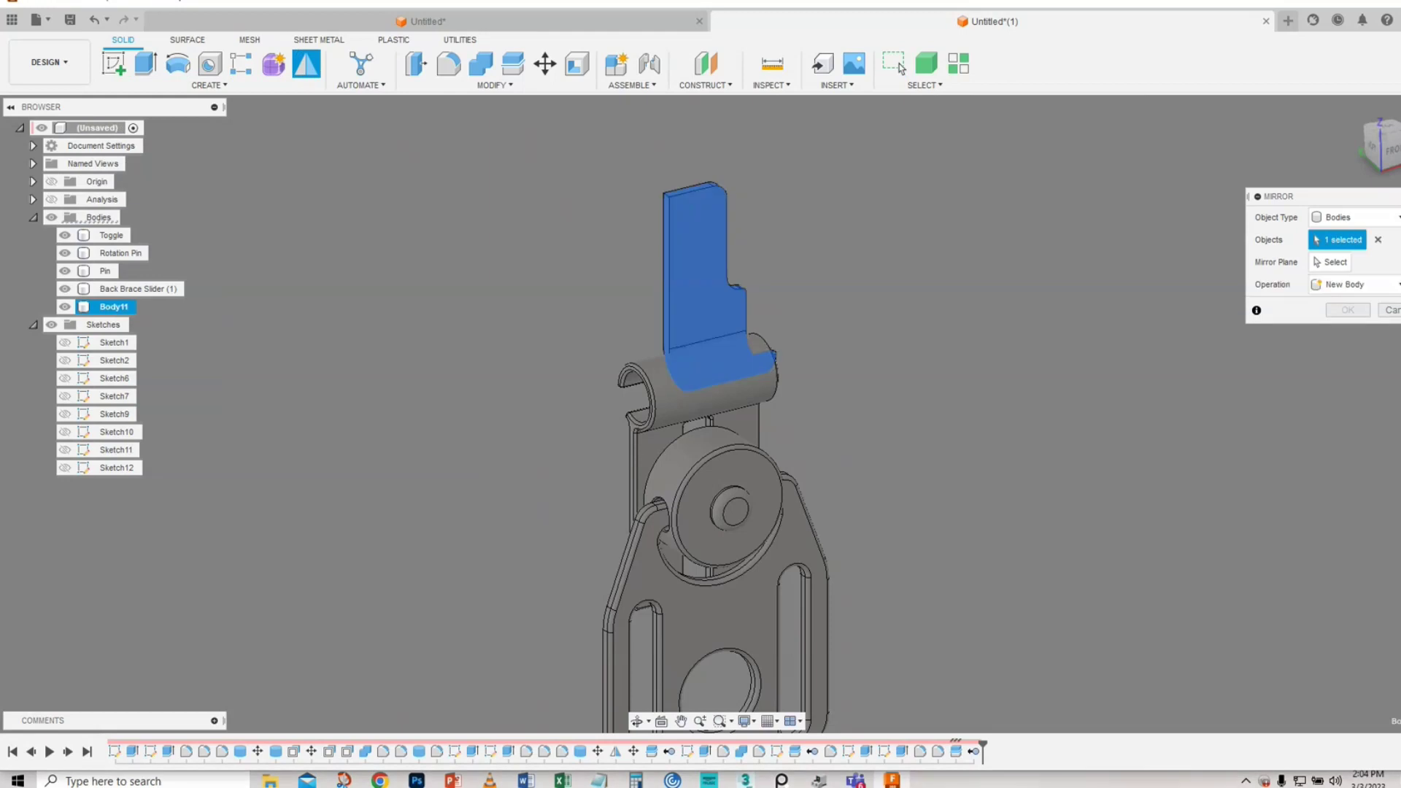
{"action": "left_click", "coordinate": [1332, 262]}
{"action": "left_click", "coordinate": [664, 288]}
{"action": "left_click", "coordinate": [1348, 310]}
{"action": "middle_click_drag", "start_coordinate": [1095, 423], "coordinate": [225, 406], "text": "shift"}
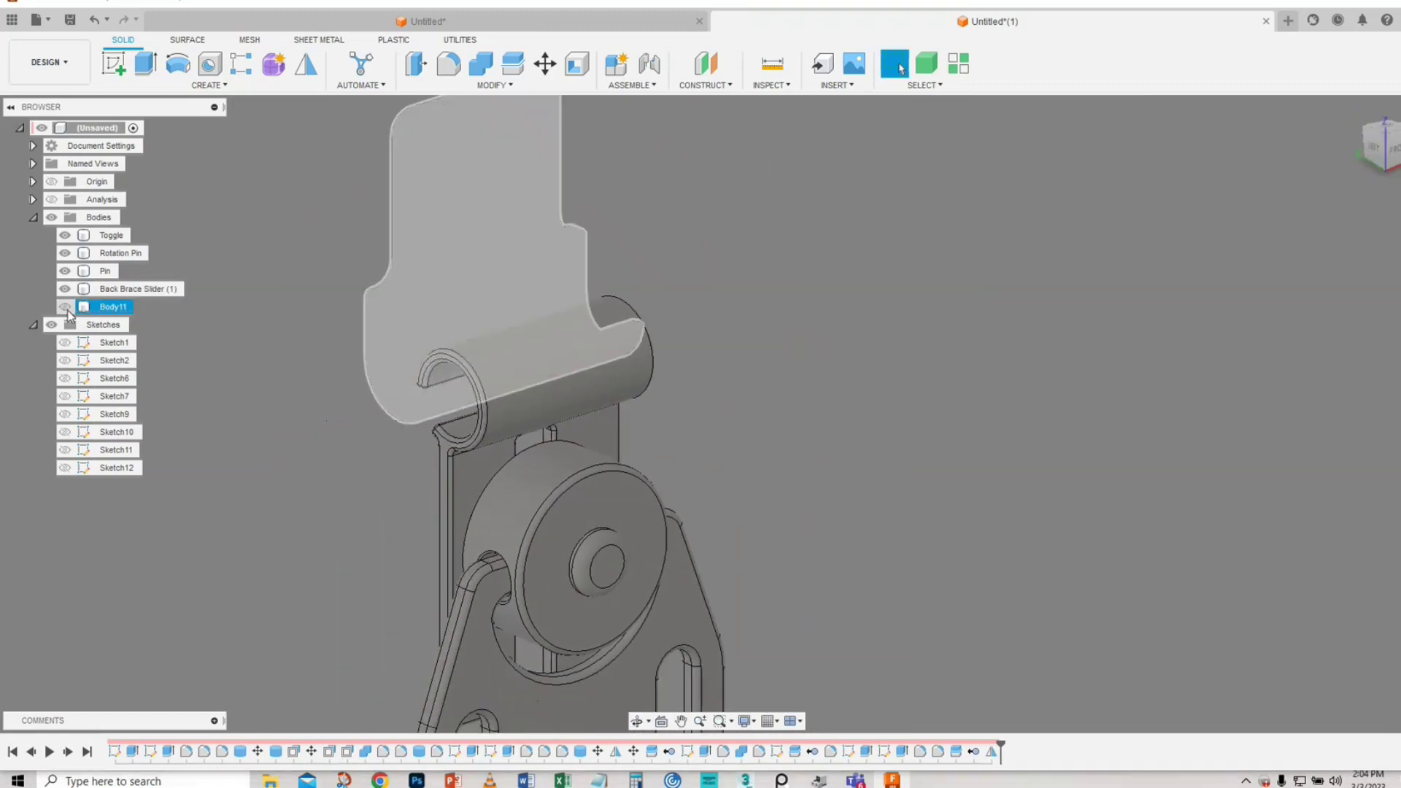
- Rename the mirrored plate body as Clasp
{"action": "left_click", "coordinate": [113, 310]}
{"action": "double_click", "coordinate": [114, 310]}
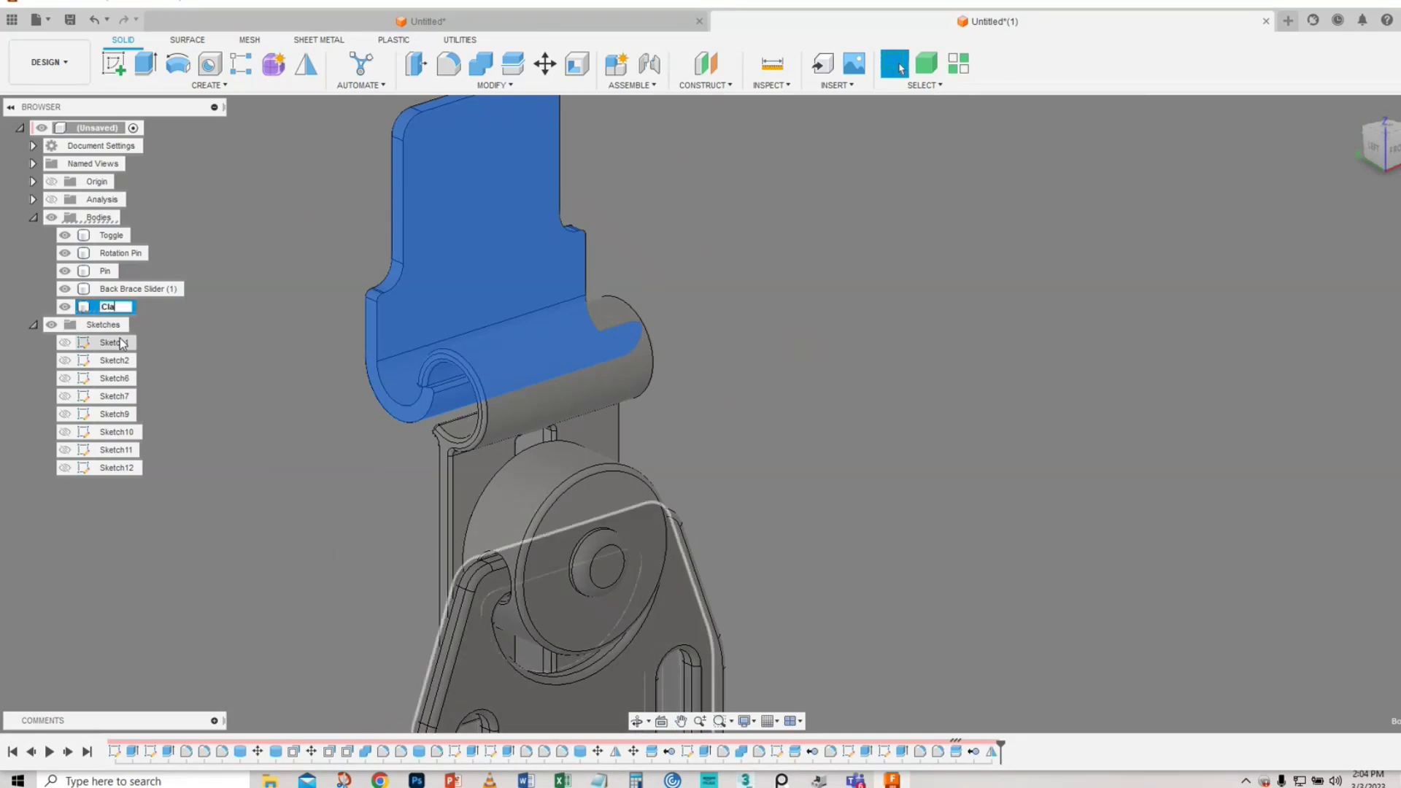
{"action": "key", "text": "Return"}
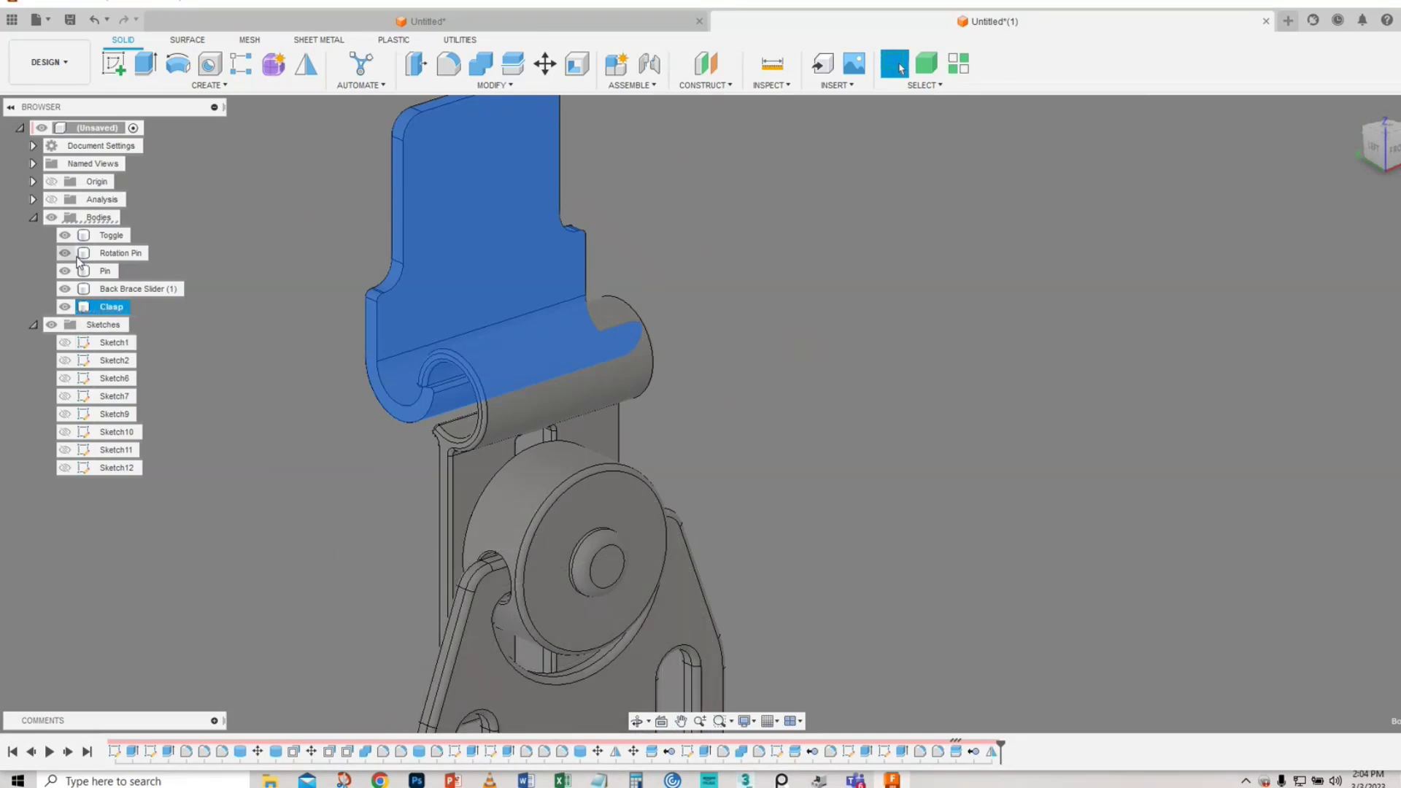
- Start a fillet and hide the Back Brace Slider, Pin, Rotation Pin and Toggle bodies so only the clasp shows
{"action": "middle_click_drag", "start_coordinate": [312, 252], "coordinate": [343, 345]}
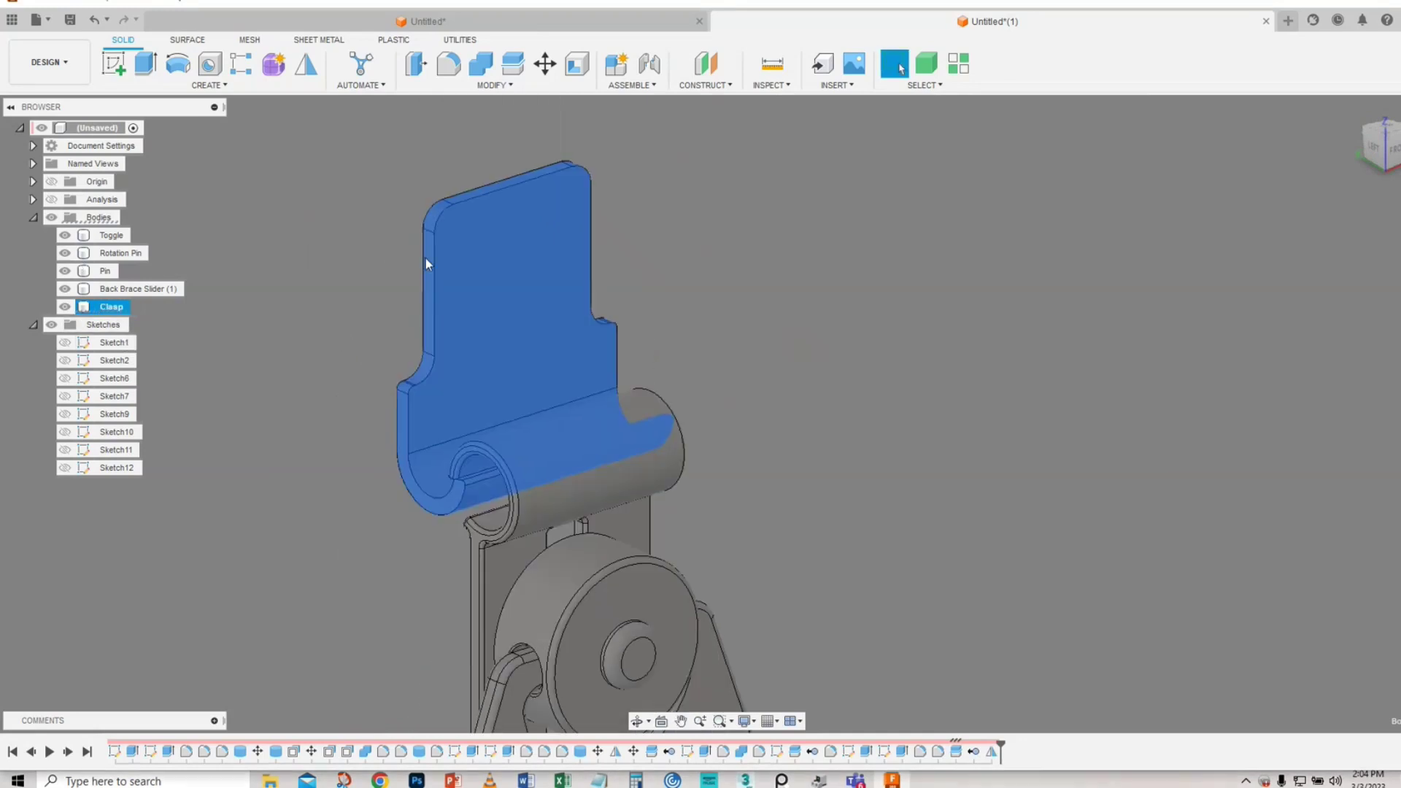
{"action": "left_click", "coordinate": [450, 65]}
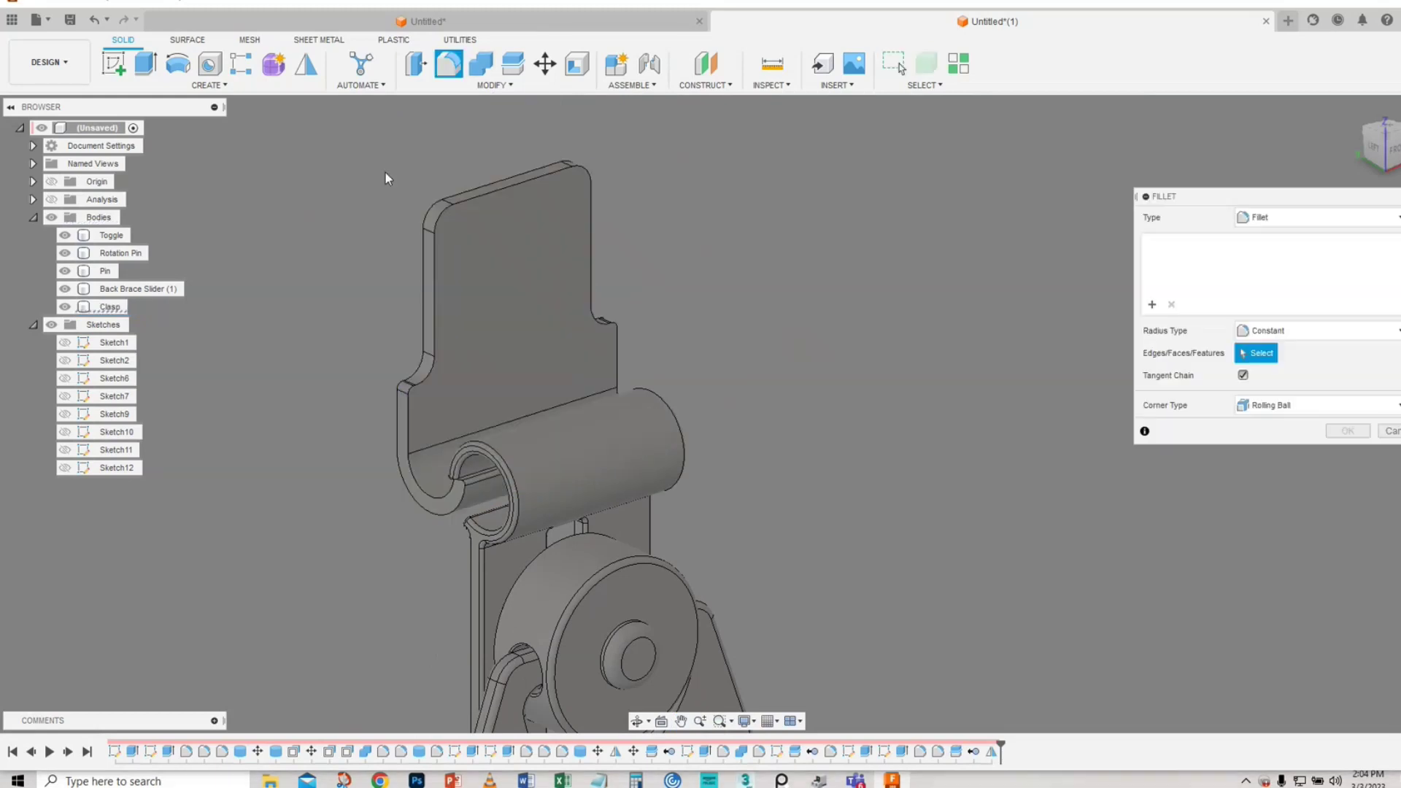
{"action": "left_click", "coordinate": [65, 289]}
{"action": "left_click", "coordinate": [65, 271]}
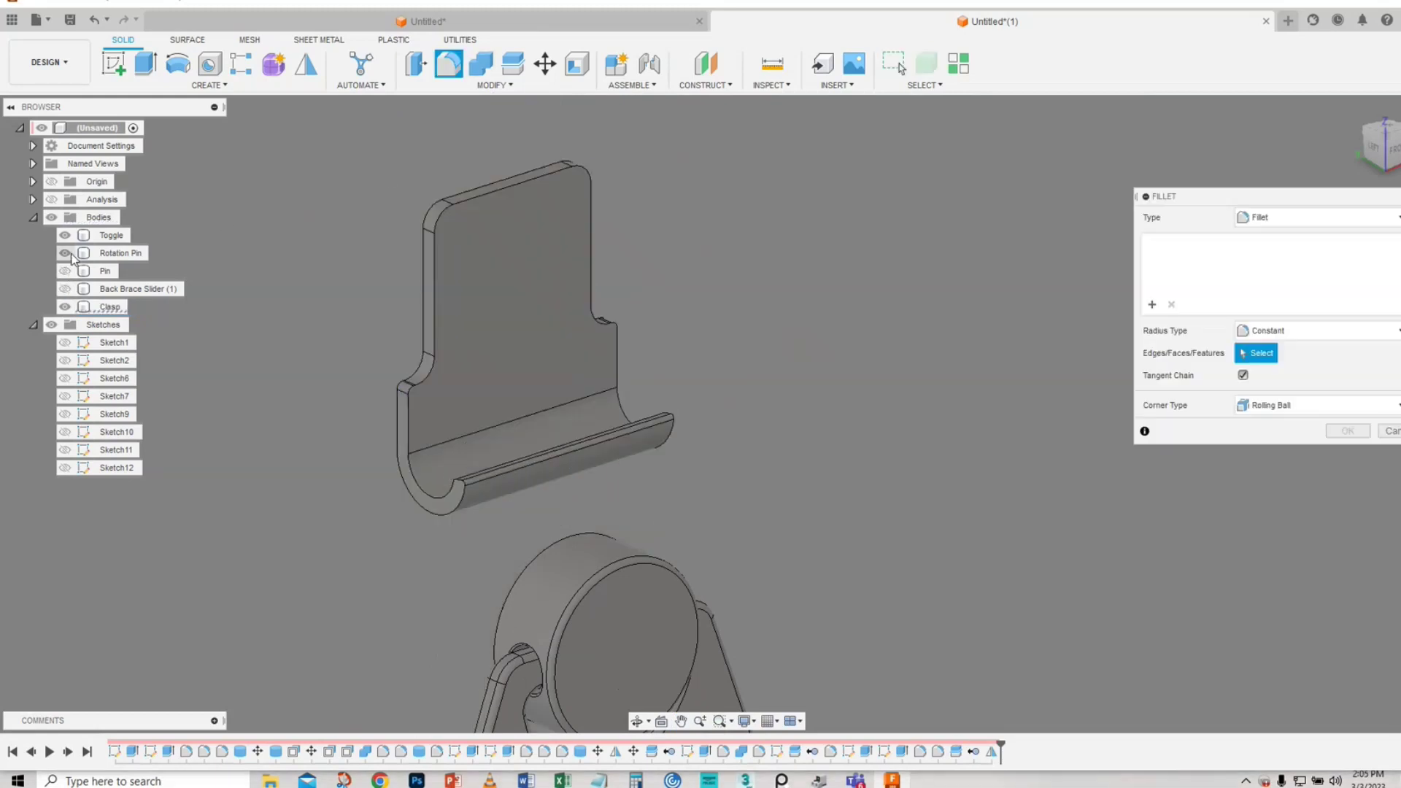
{"action": "left_click", "coordinate": [65, 252]}
{"action": "left_click", "coordinate": [64, 235]}
- Fillet all edges of the clasp body with a radius of about 0.43 mm
{"action": "left_click_drag", "start_coordinate": [323, 140], "coordinate": [873, 629]}
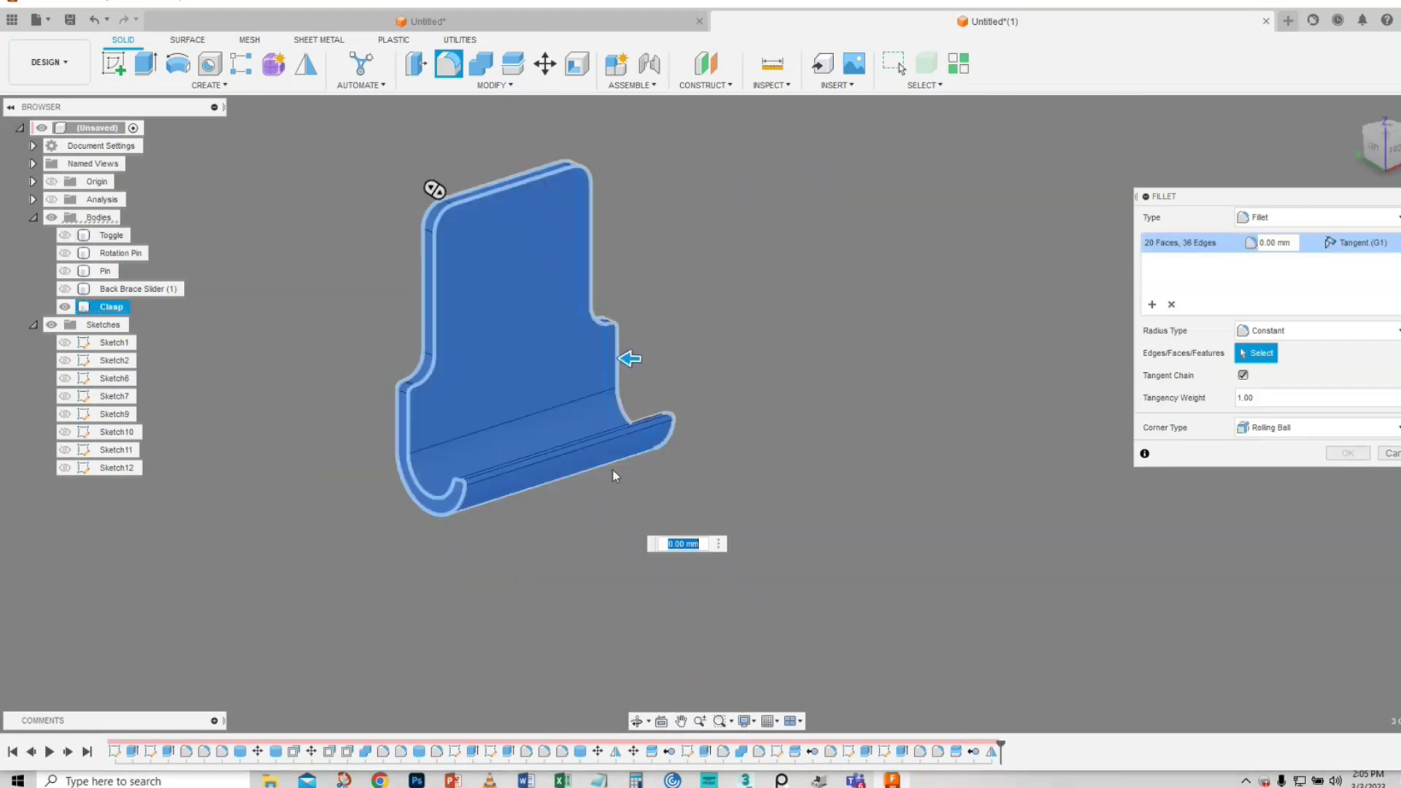
{"action": "scroll", "coordinate": [659, 382], "scroll_direction": "up", "scroll_amount": 4}
{"action": "middle_click_drag", "start_coordinate": [669, 382], "coordinate": [706, 369]}
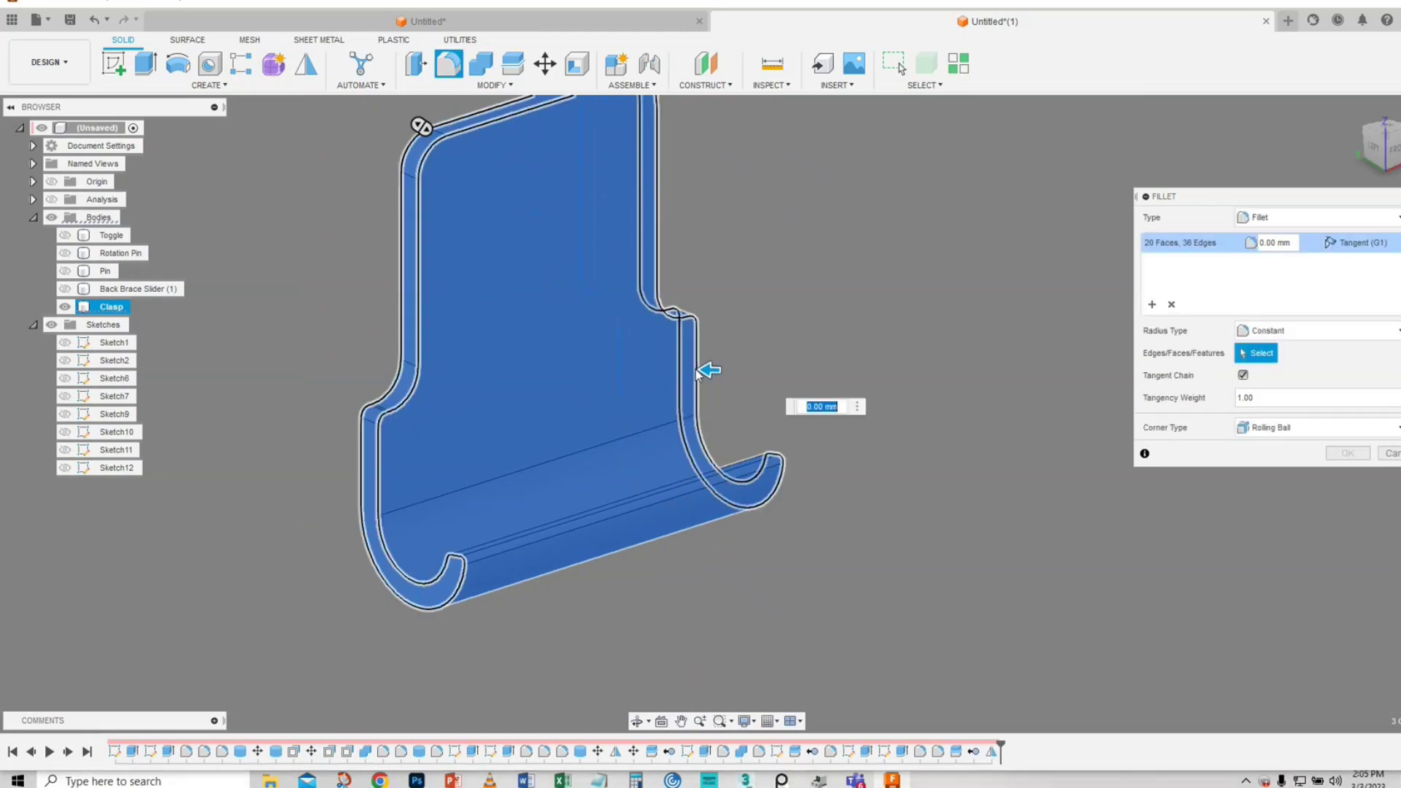
{"action": "left_click_drag", "start_coordinate": [704, 370], "coordinate": [700, 370]}
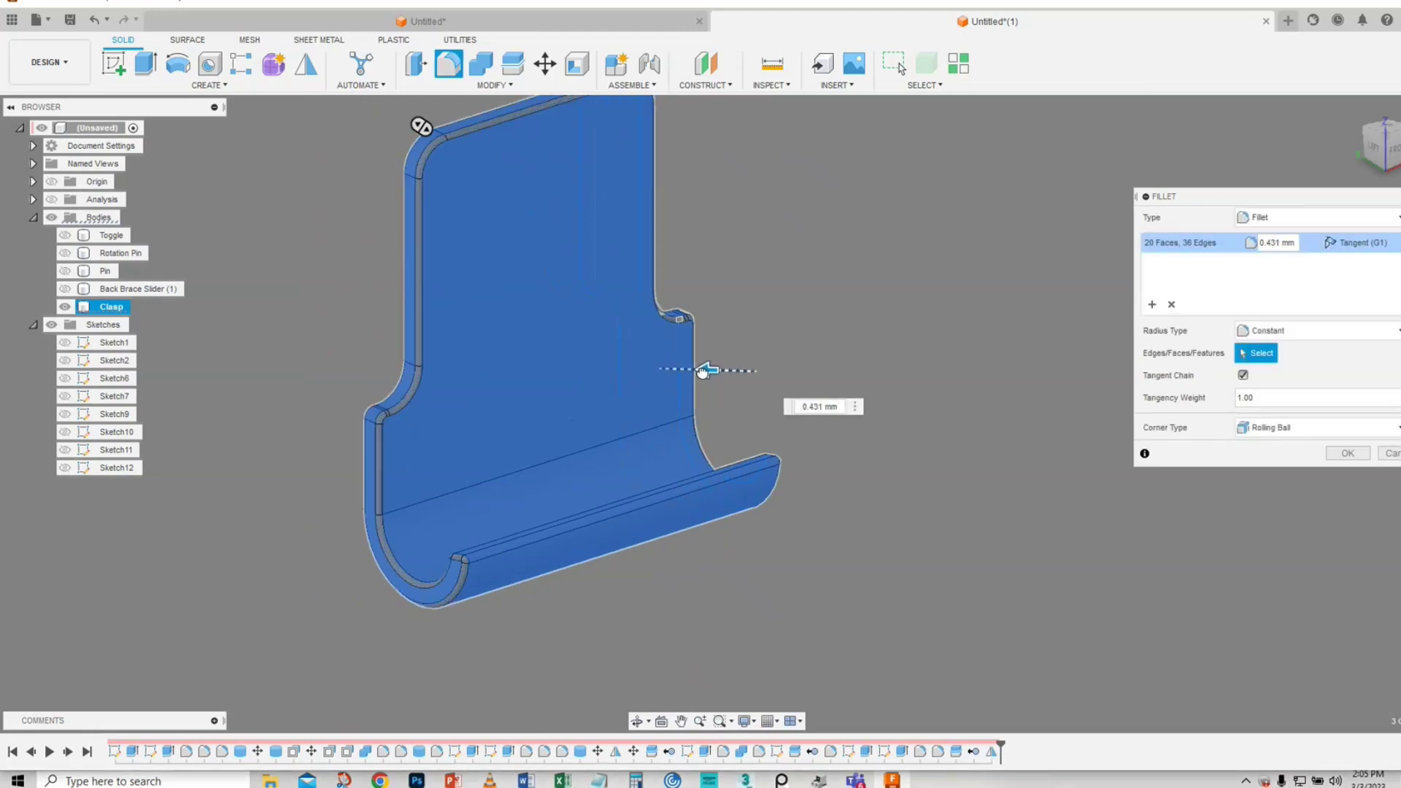
{"action": "left_click", "coordinate": [1329, 454]}
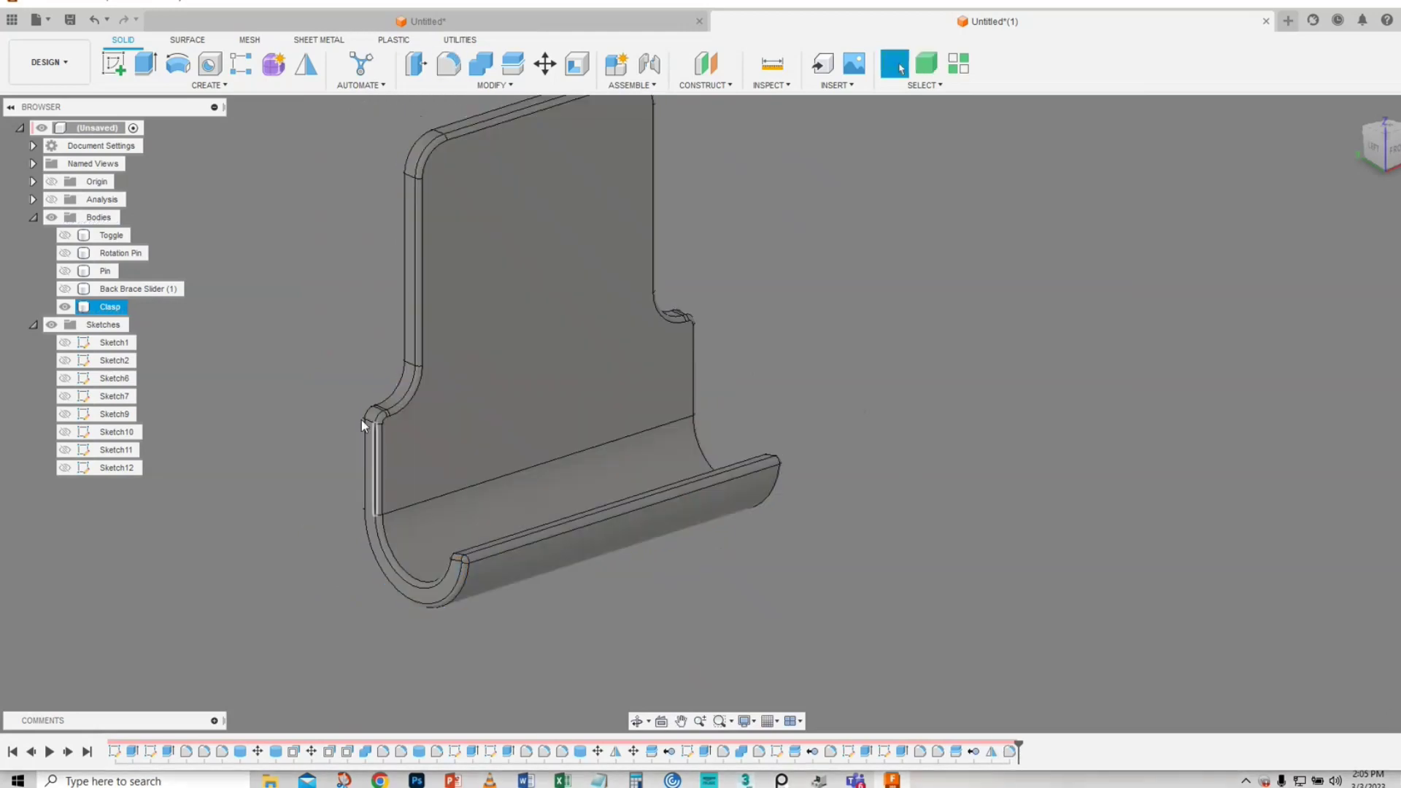
- Show the Back Brace Slider, Pin, Rotation Pin and Toggle bodies again to compare the full latch with the reference photo
{"action": "left_click", "coordinate": [65, 289]}
{"action": "left_click", "coordinate": [65, 271]}
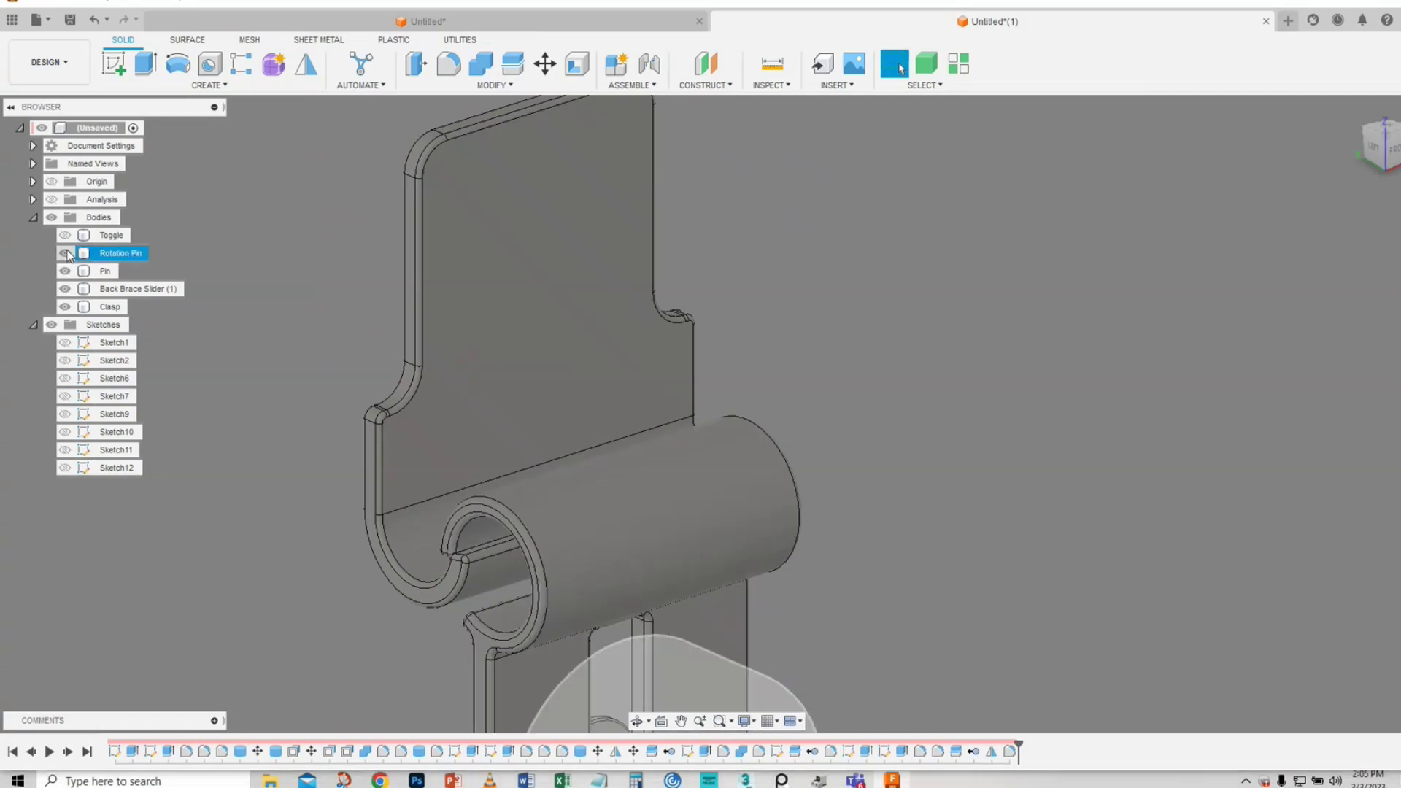
{"action": "scroll", "coordinate": [1094, 547], "scroll_direction": "down", "scroll_amount": 2}
{"action": "middle_click_drag", "start_coordinate": [1122, 532], "coordinate": [877, 472], "text": "shift"}
{"action": "left_click", "coordinate": [838, 506]}
{"action": "left_click", "coordinate": [877, 472]}
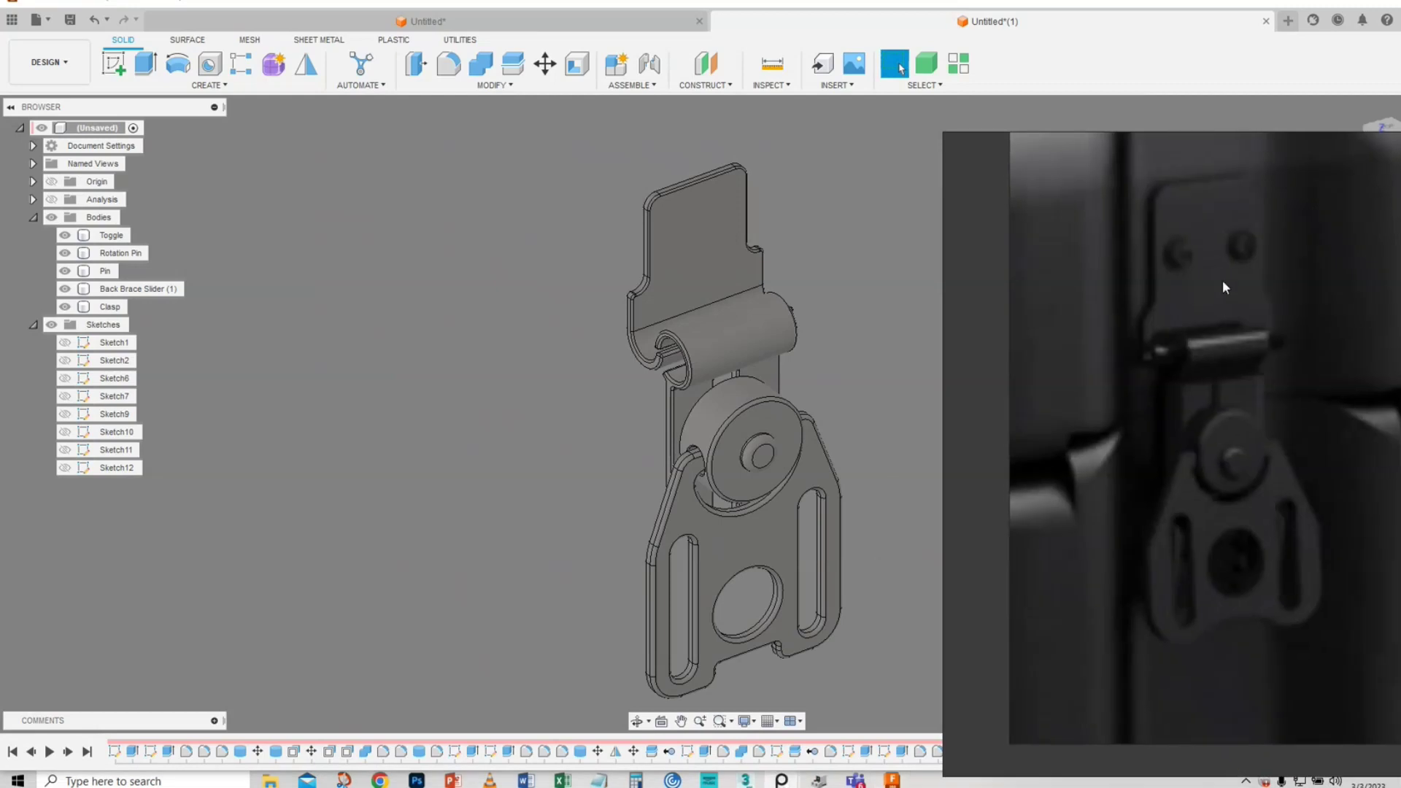
{"action": "middle_click_drag", "start_coordinate": [834, 410], "coordinate": [937, 410], "text": "shift"}
{"action": "middle_click_drag", "start_coordinate": [1001, 512], "coordinate": [724, 475]}
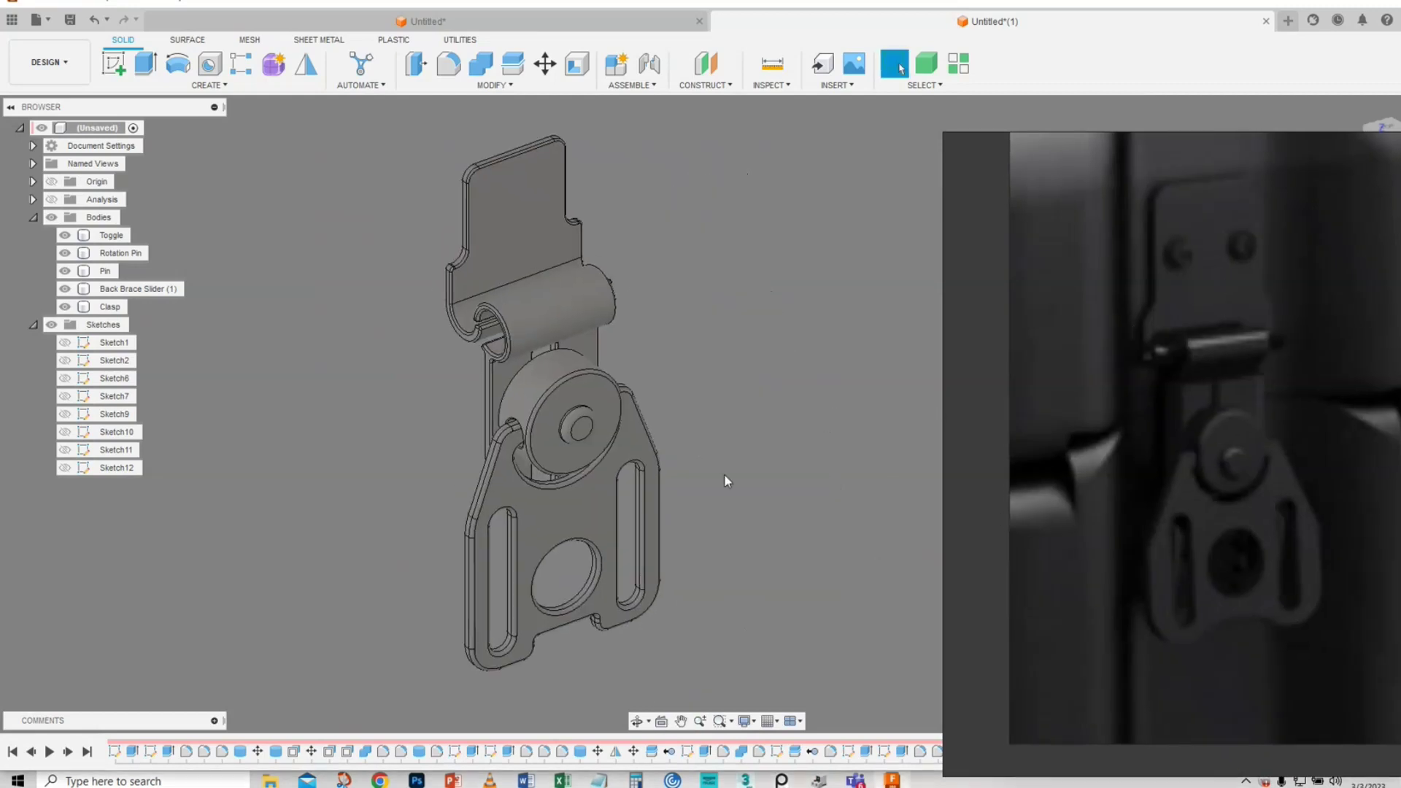
- Set the camera to perspective and match the latch's viewing angle to the reference photo
{"action": "left_click", "coordinate": [748, 723]}
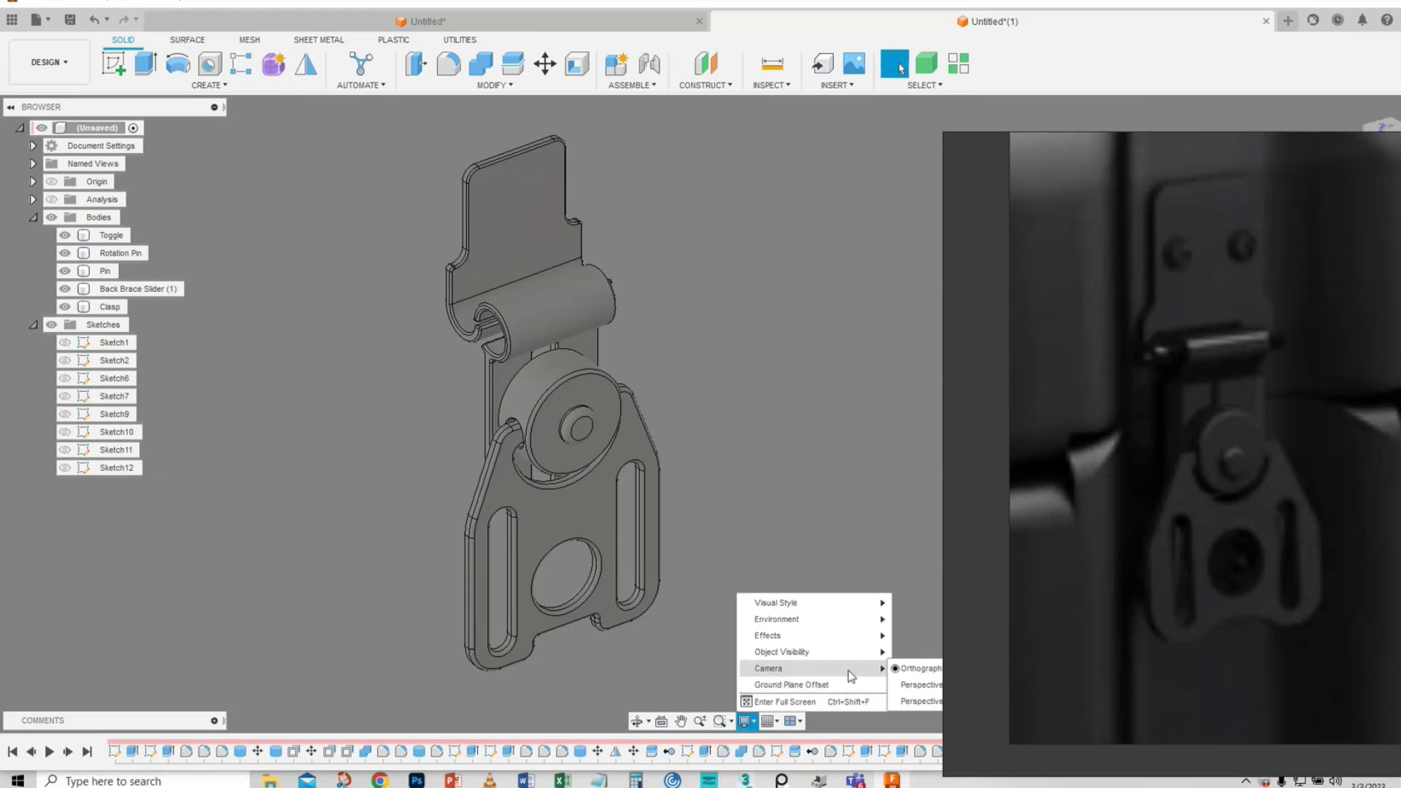
{"action": "left_click", "coordinate": [898, 669]}
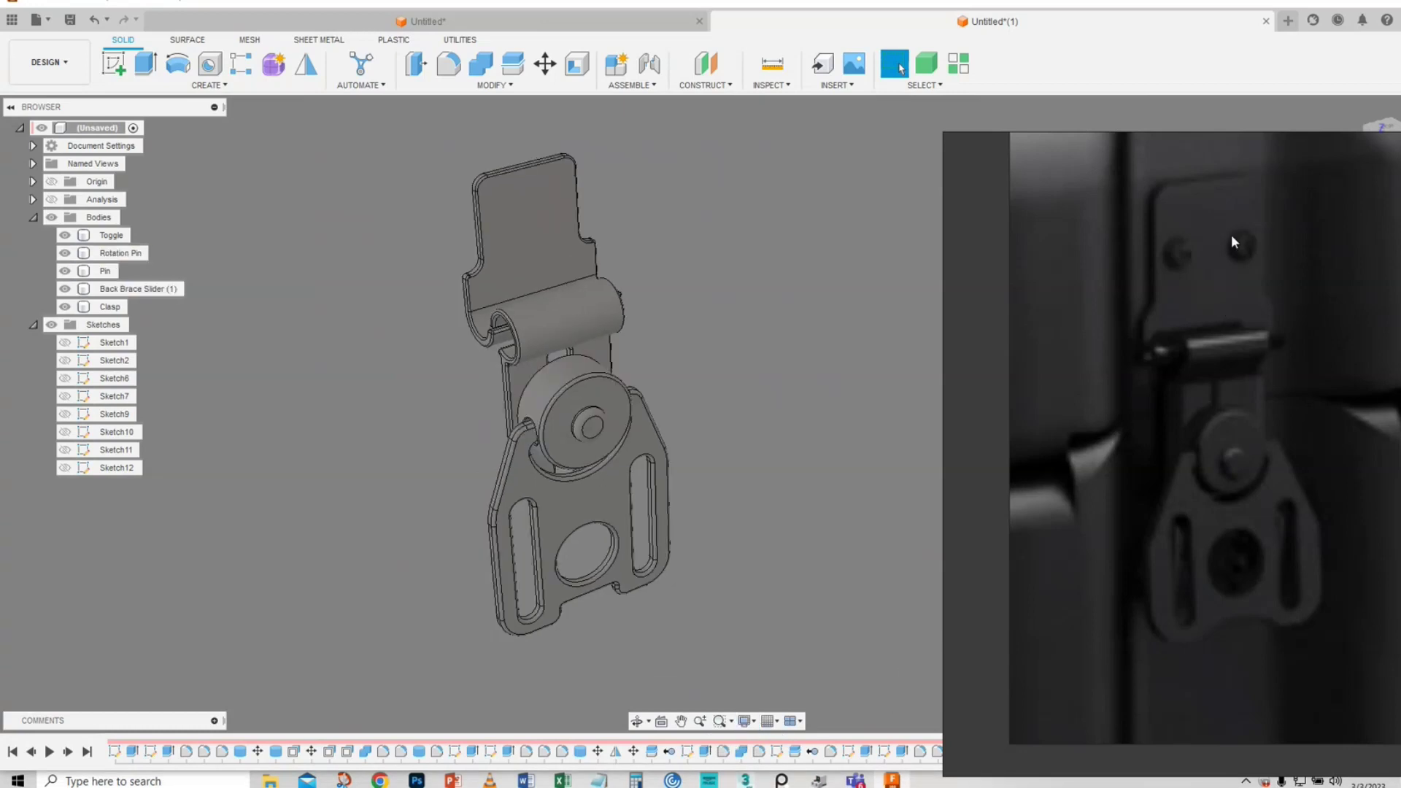
{"action": "left_click", "coordinate": [571, 243]}
{"action": "left_click", "coordinate": [831, 359]}
{"action": "scroll", "coordinate": [713, 415], "scroll_direction": "up", "scroll_amount": 1}
{"action": "middle_click_drag", "start_coordinate": [692, 449], "coordinate": [731, 410], "text": "shift"}
{"action": "middle_click_drag", "start_coordinate": [803, 418], "coordinate": [701, 432], "text": "shift"}
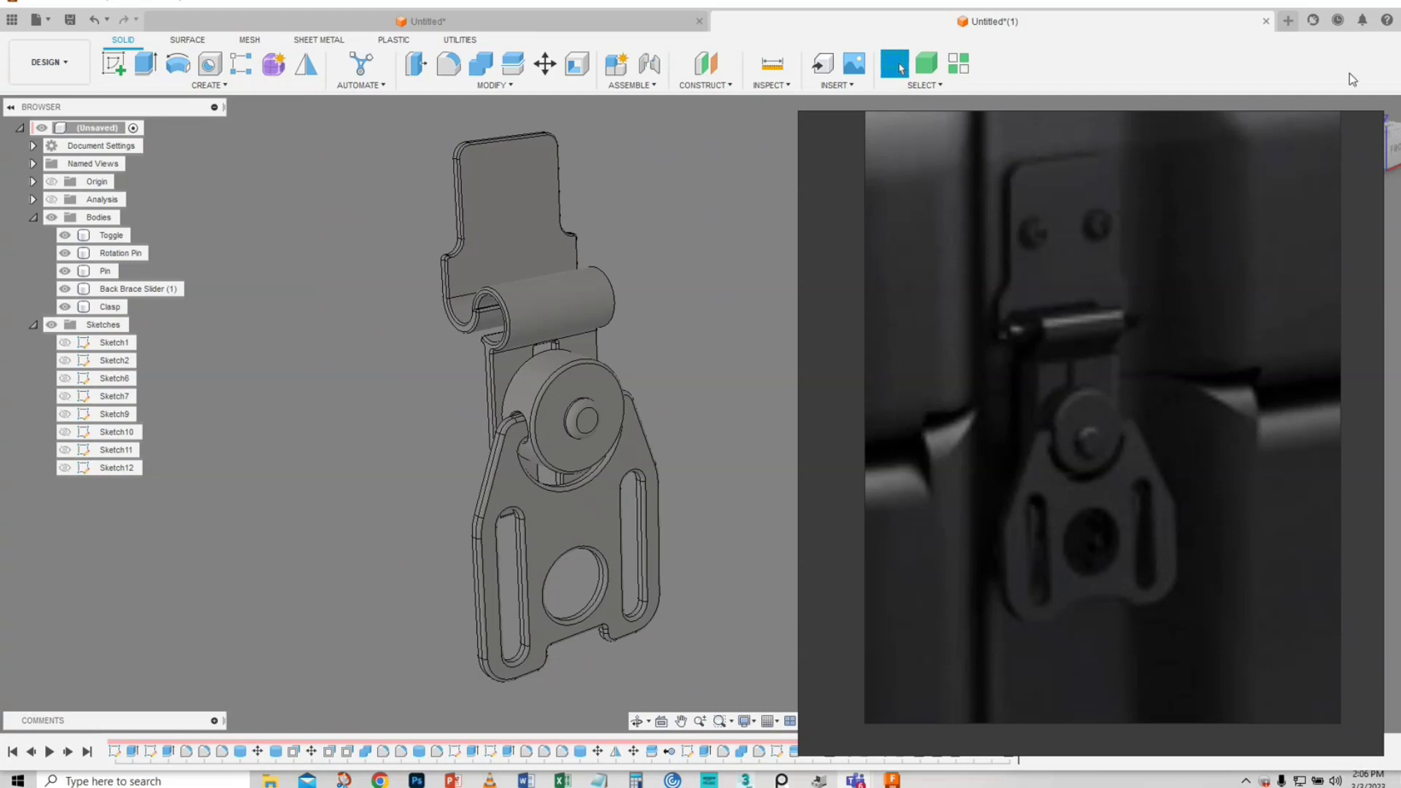
- Switch to the web browser and open the Module 2: Rifle Scope course content
{"action": "left_click", "coordinate": [1347, 2]}
{"action": "right_click_drag", "start_coordinate": [1061, 413], "coordinate": [1400, 476]}
{"action": "scroll", "coordinate": [1032, 581], "scroll_direction": "down", "scroll_amount": 4}
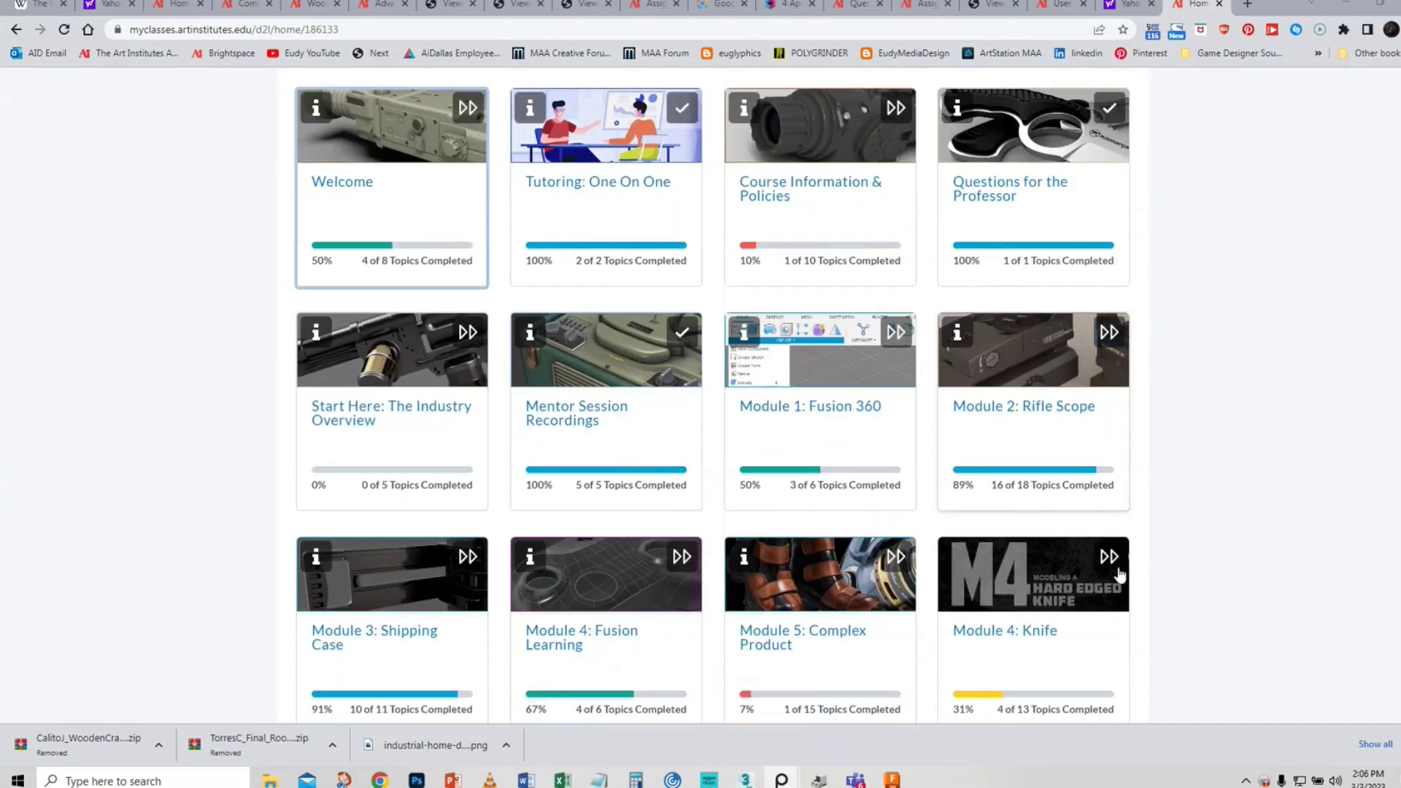
{"action": "left_click", "coordinate": [1067, 407]}
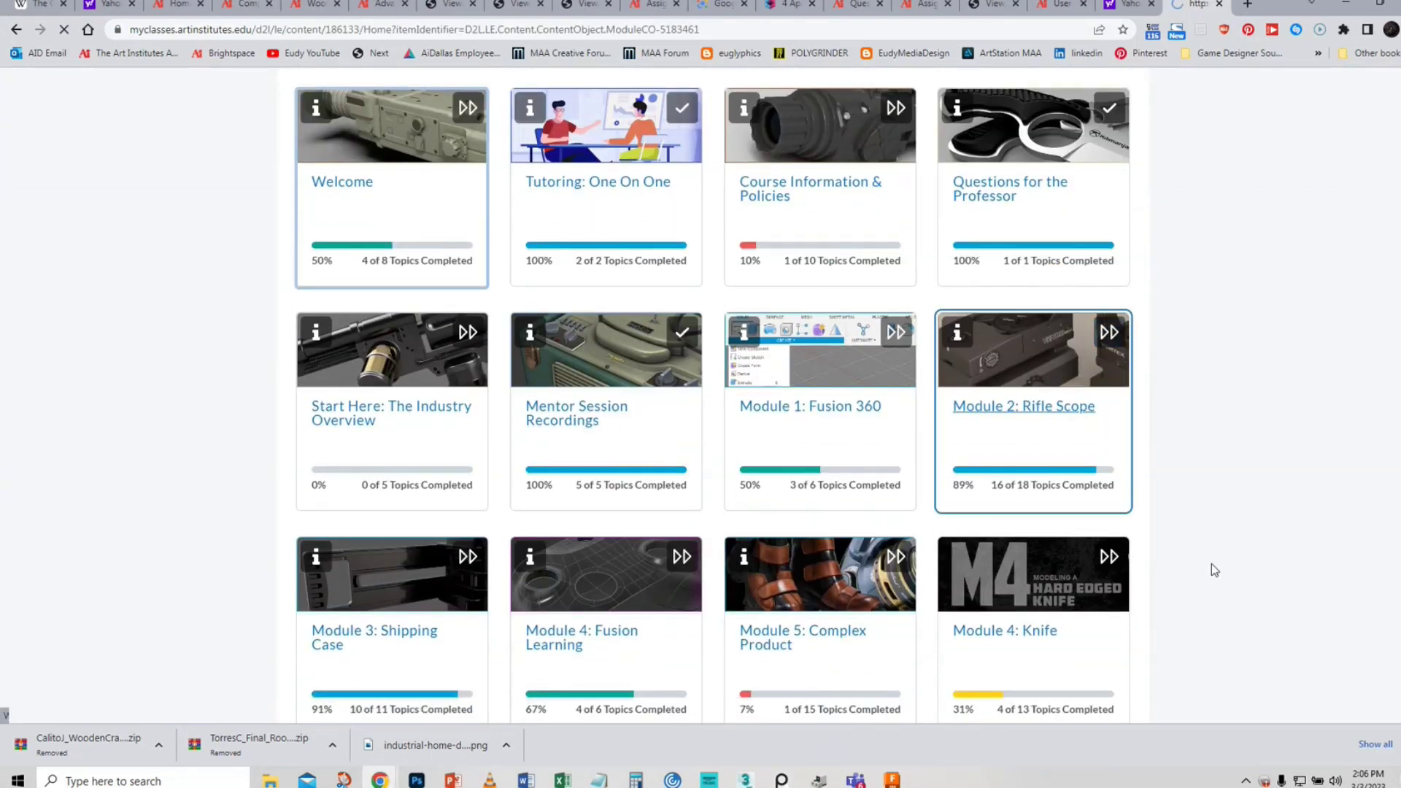
- Open the Post Your Scope Render discussion and order its posts by Newest First
{"action": "scroll", "coordinate": [1206, 561], "scroll_direction": "down", "scroll_amount": 3}
{"action": "scroll", "coordinate": [1202, 559], "scroll_direction": "down", "scroll_amount": 18}
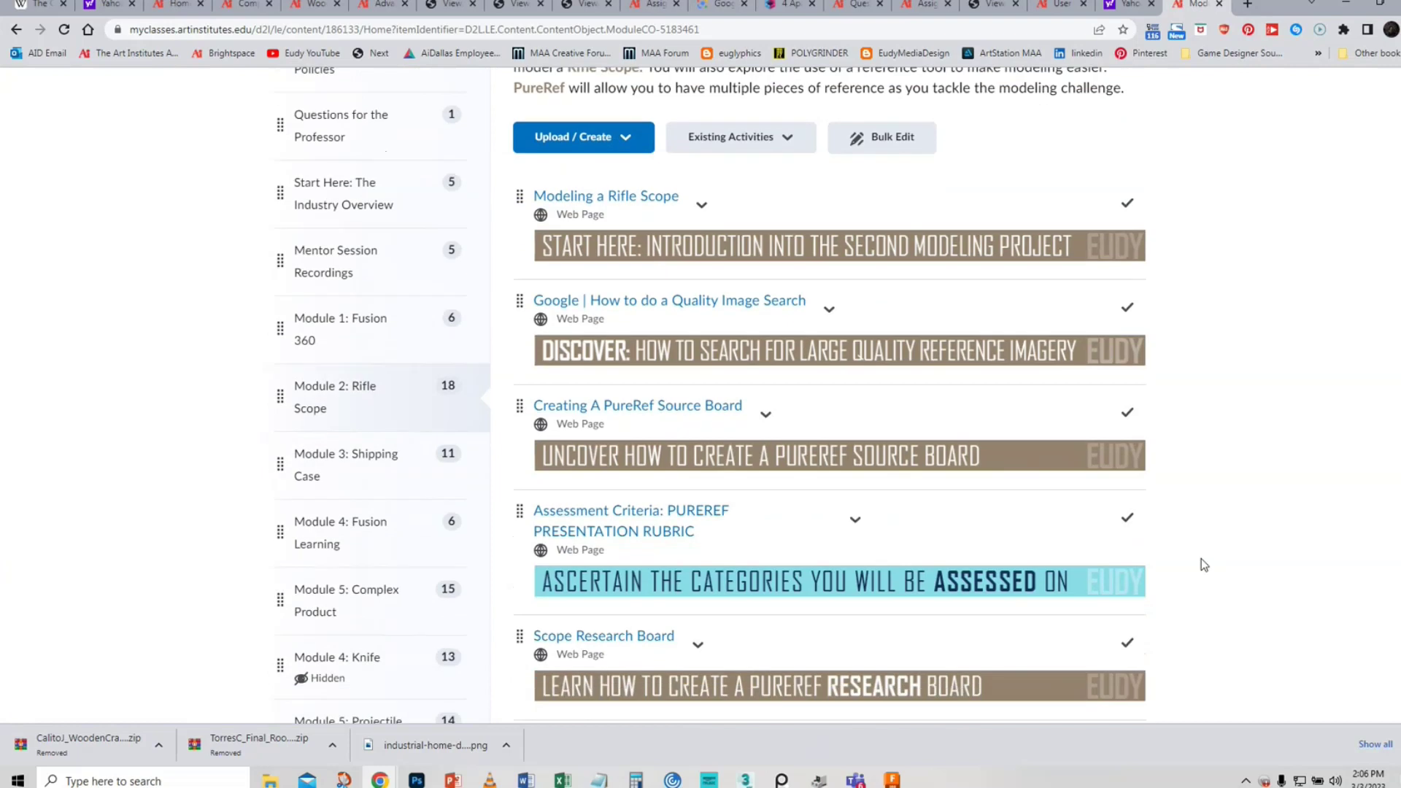
{"action": "scroll", "coordinate": [1194, 571], "scroll_direction": "down", "scroll_amount": 7}
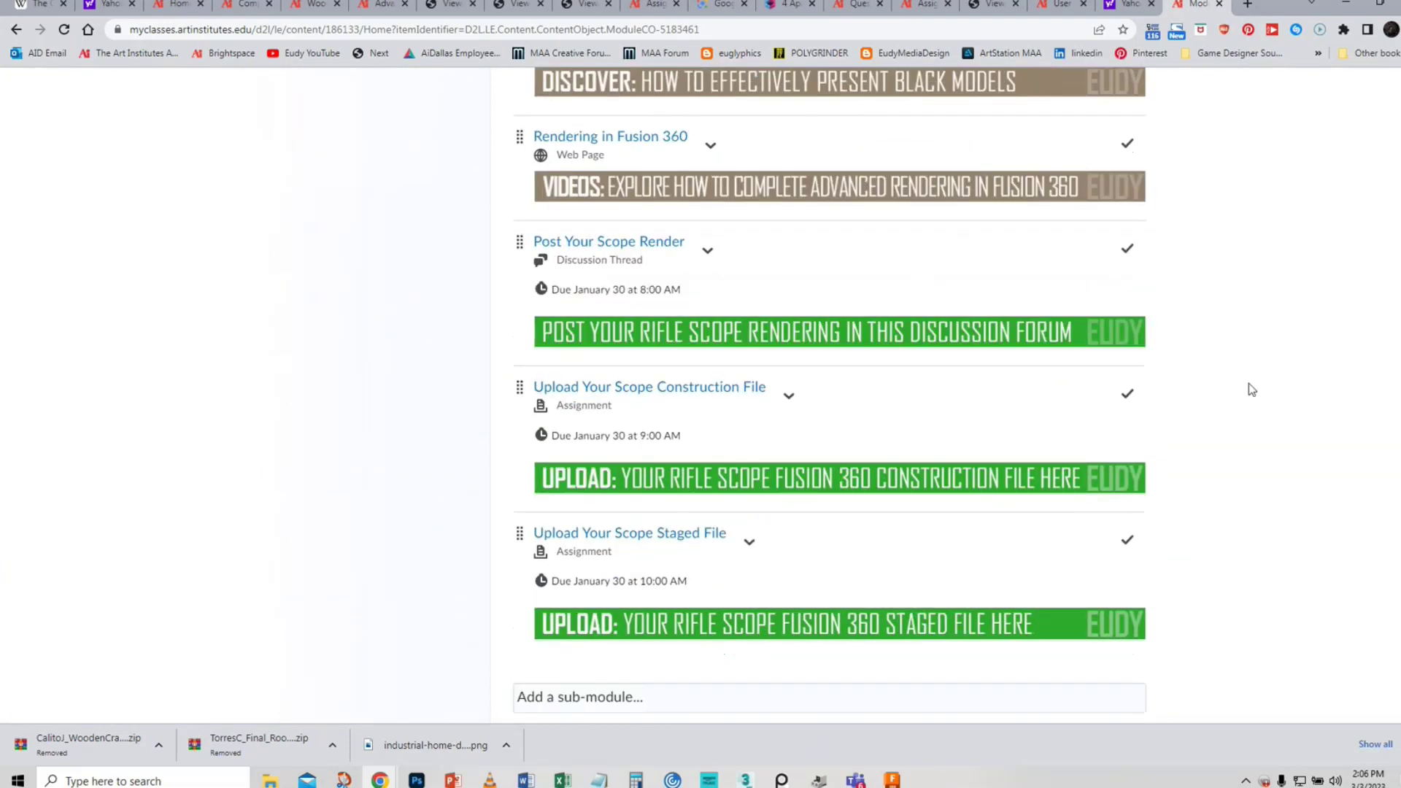
{"action": "left_click", "coordinate": [650, 249]}
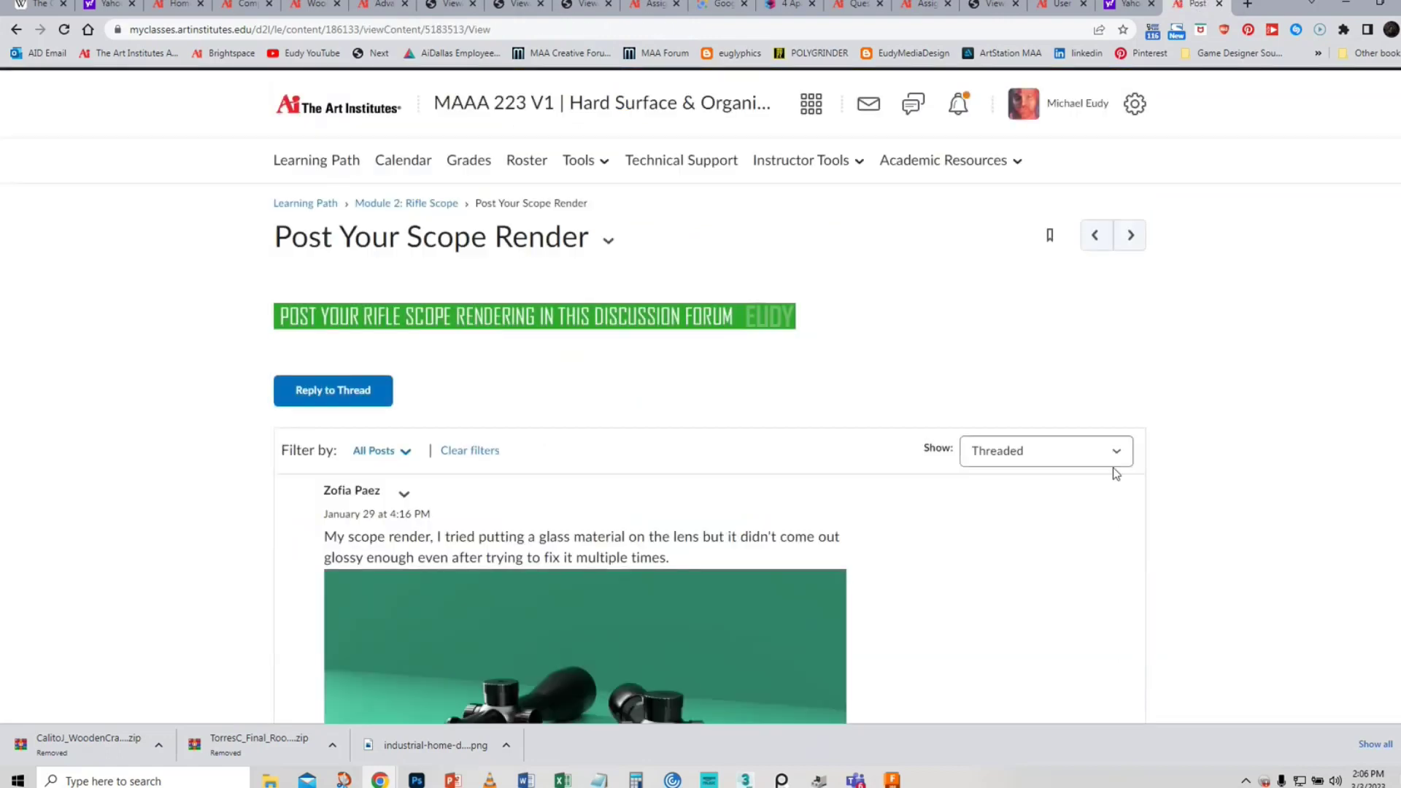
{"action": "left_click", "coordinate": [1048, 457]}
{"action": "left_click", "coordinate": [991, 458]}
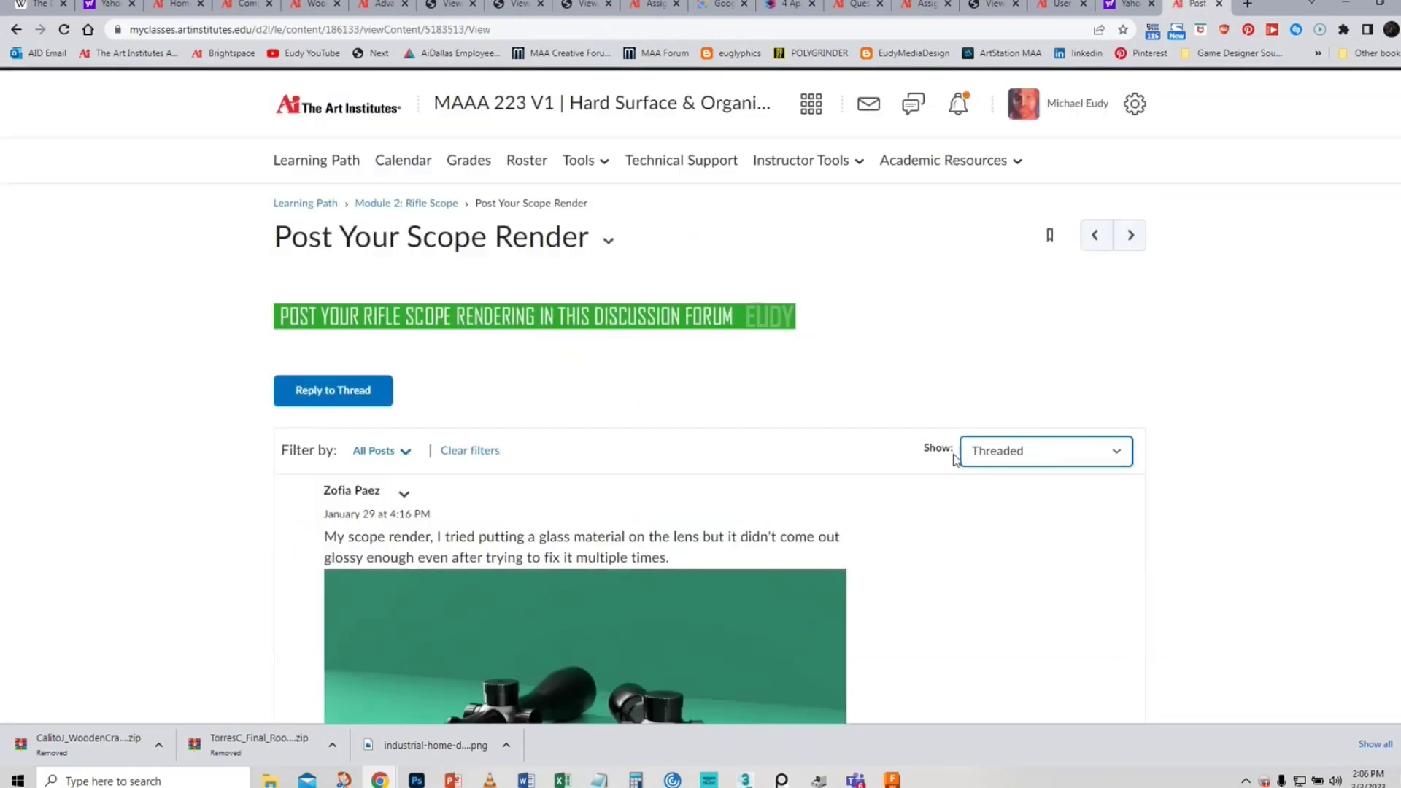
{"action": "left_click", "coordinate": [991, 458]}
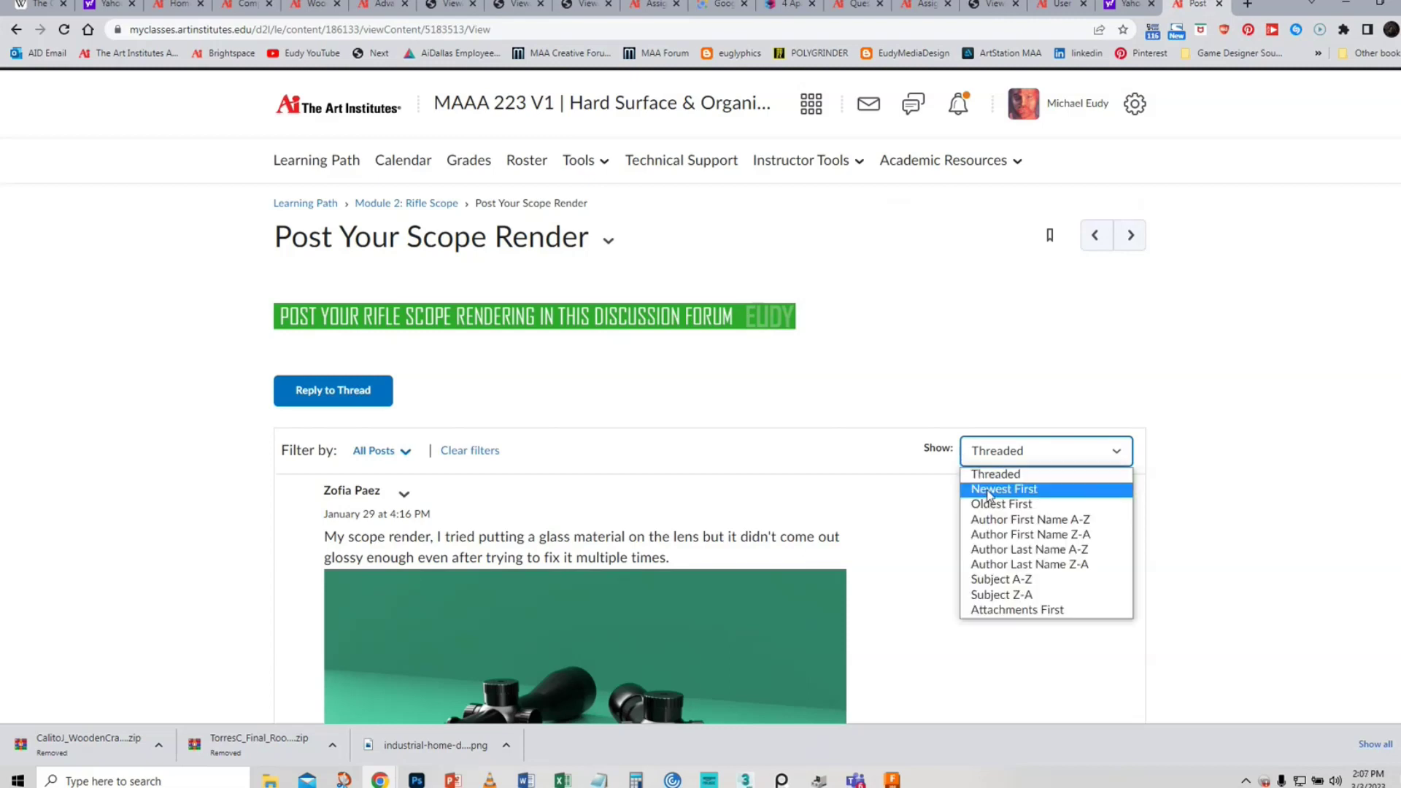
{"action": "left_click", "coordinate": [990, 495]}
- Find the black HAMR scope render among the posts and view its image in a new browser tab
{"action": "scroll", "coordinate": [803, 450], "scroll_direction": "down", "scroll_amount": 4}
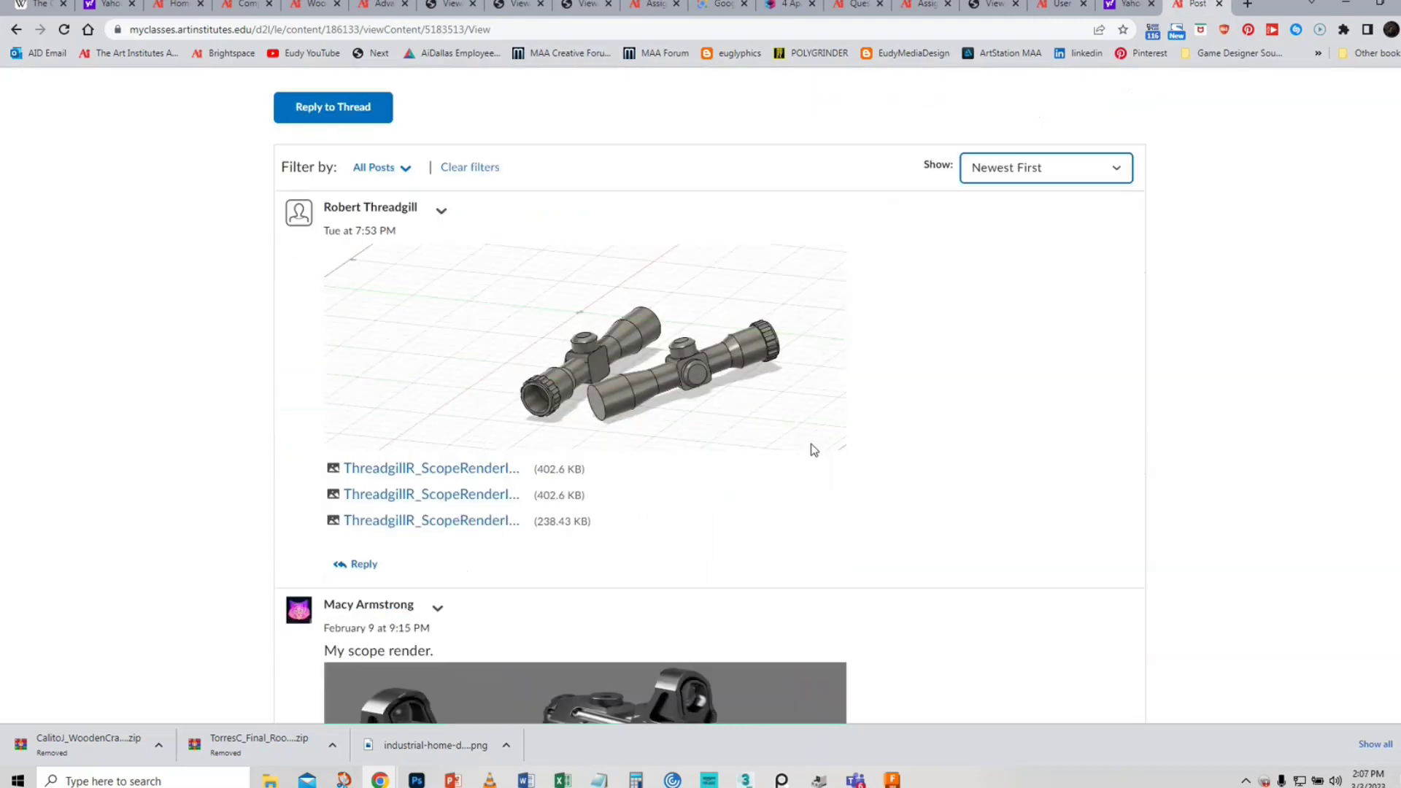
{"action": "scroll", "coordinate": [812, 448], "scroll_direction": "down", "scroll_amount": 1}
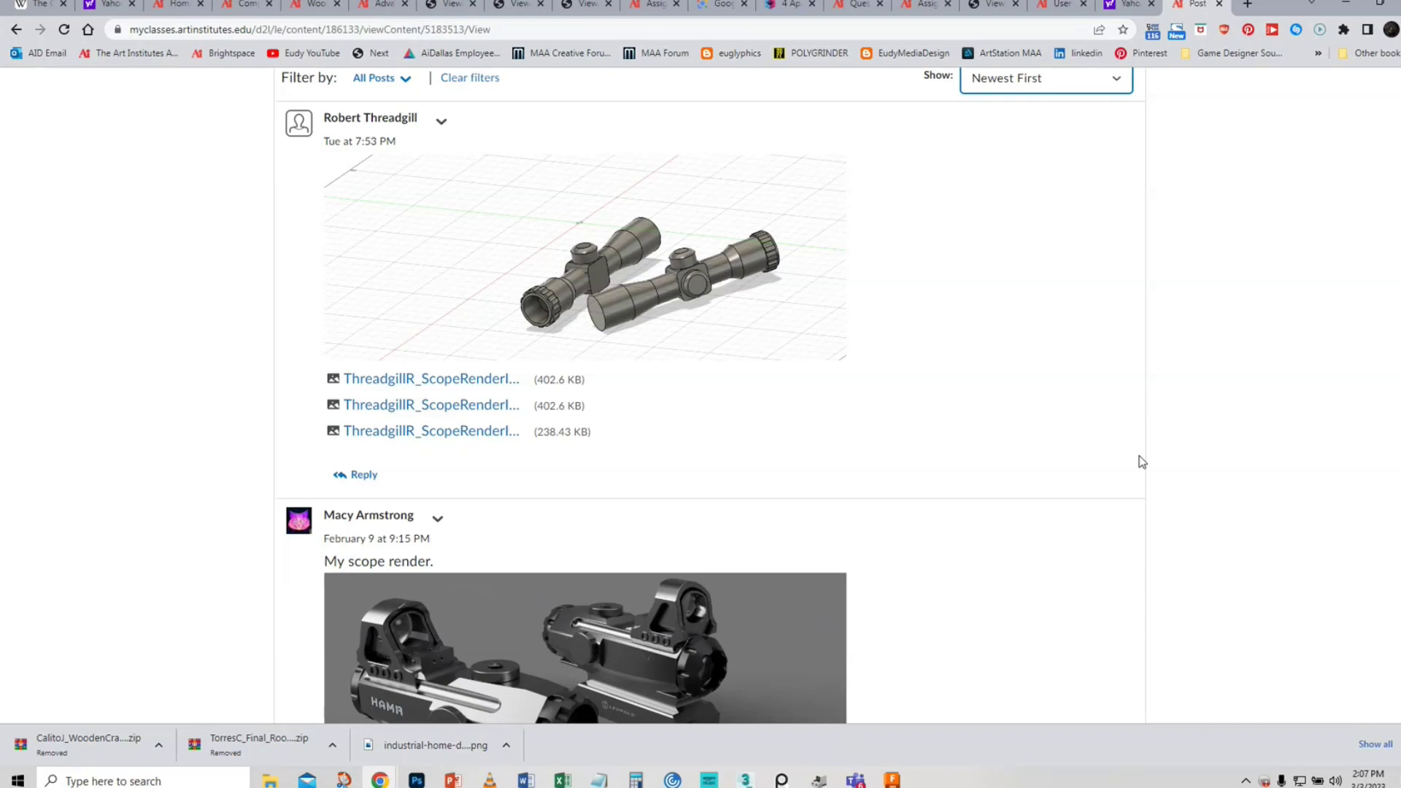
{"action": "scroll", "coordinate": [1103, 555], "scroll_direction": "down", "scroll_amount": 4}
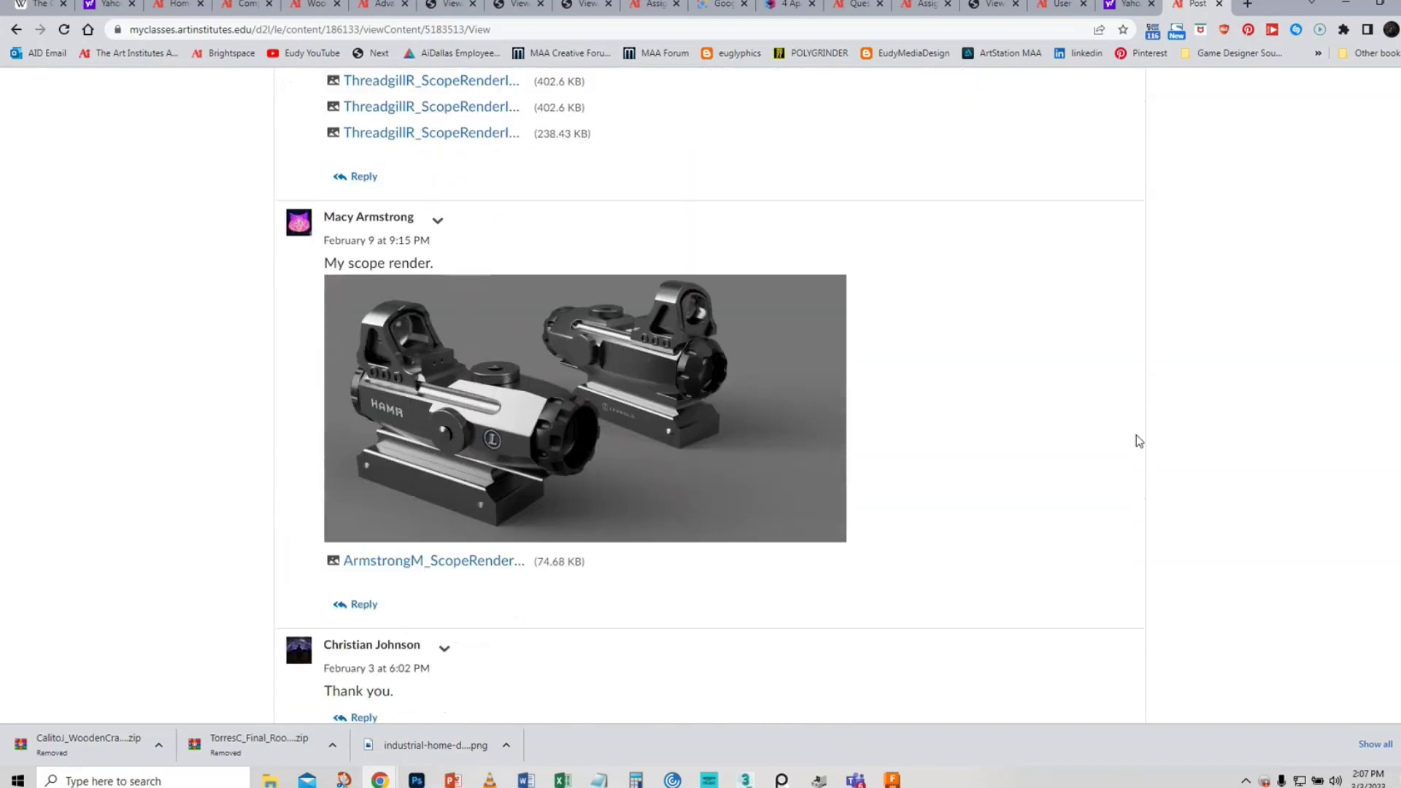
{"action": "right_click", "coordinate": [462, 353]}
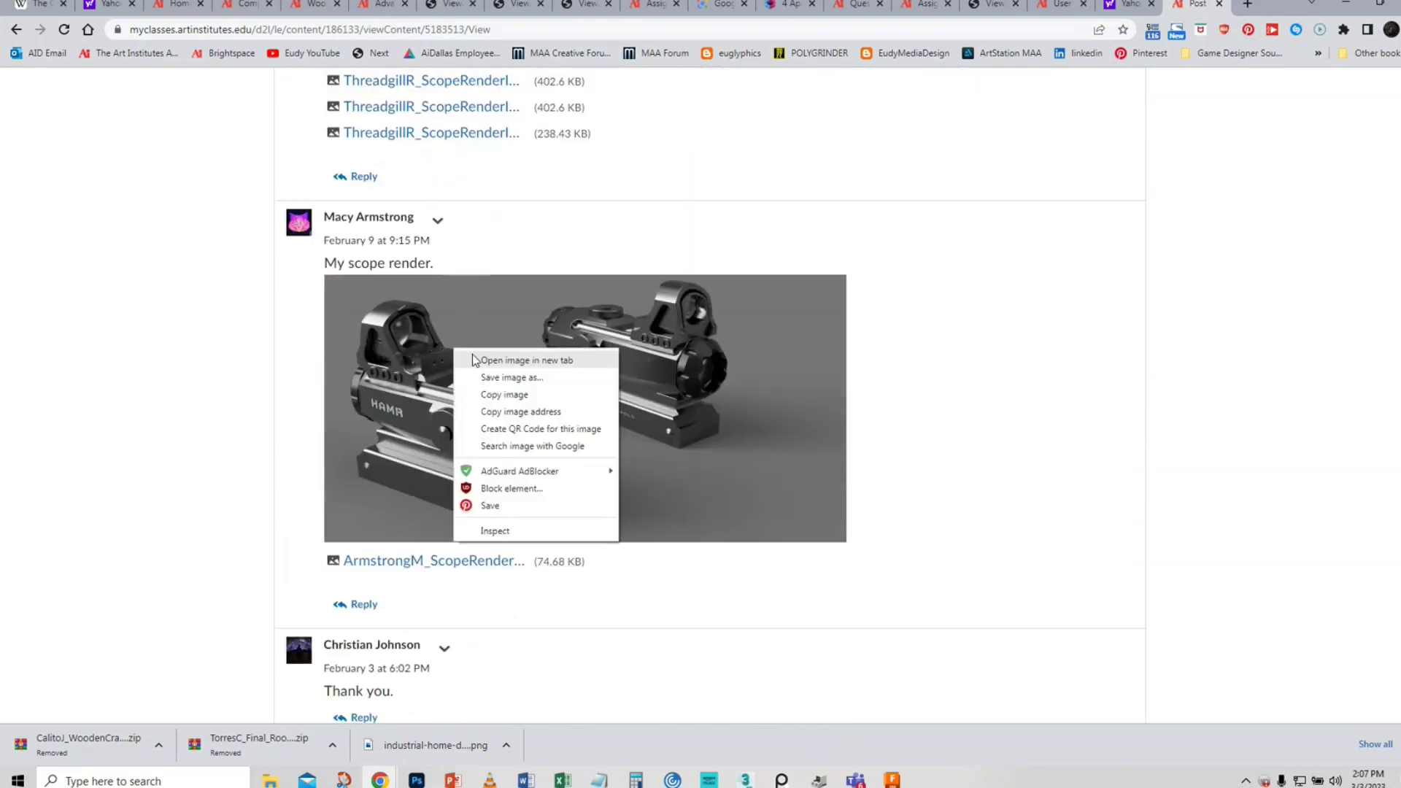
{"action": "left_click", "coordinate": [489, 363]}
{"action": "left_click", "coordinate": [1197, 4]}
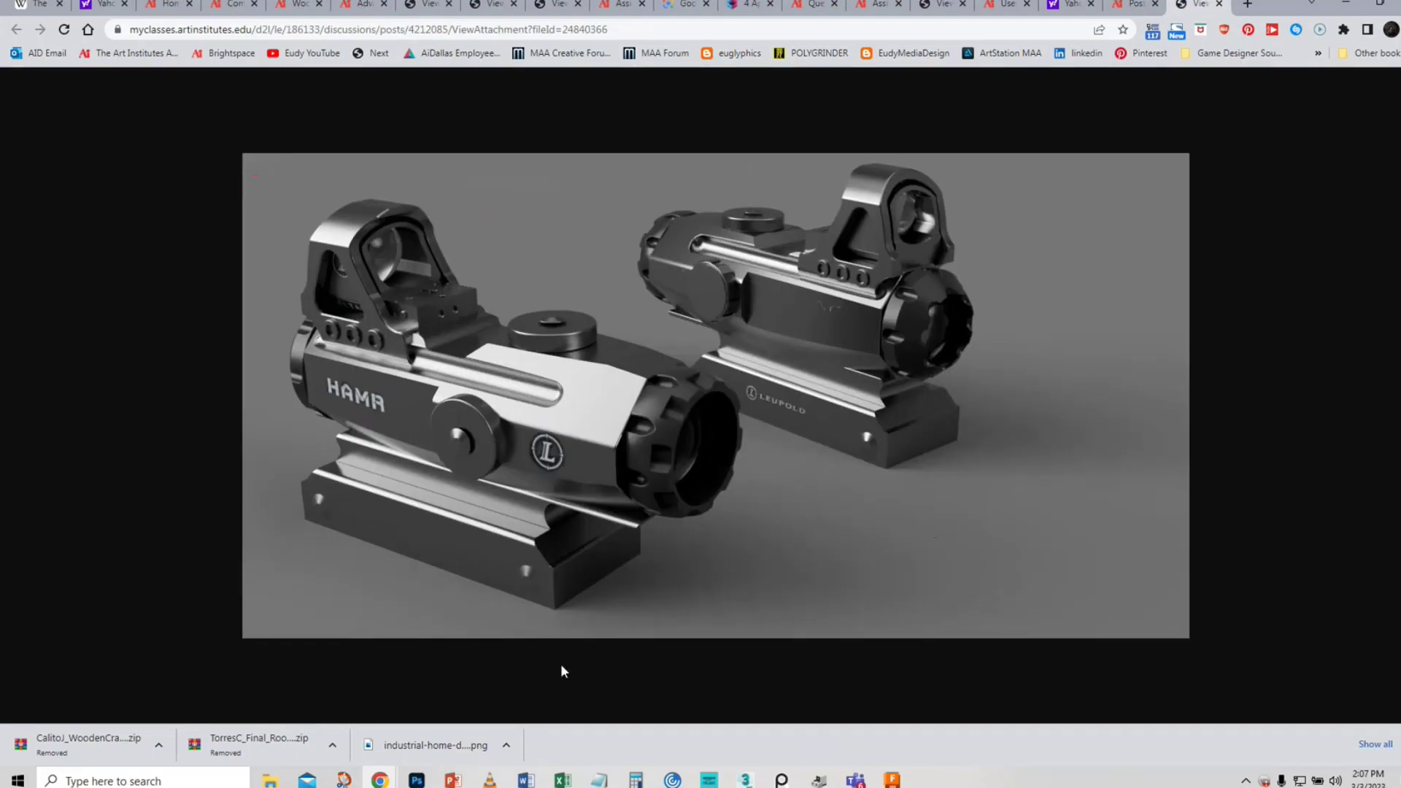
- Switch back to Fusion 360 and change from the Design to the Render workspace
{"action": "left_click", "coordinate": [892, 781]}
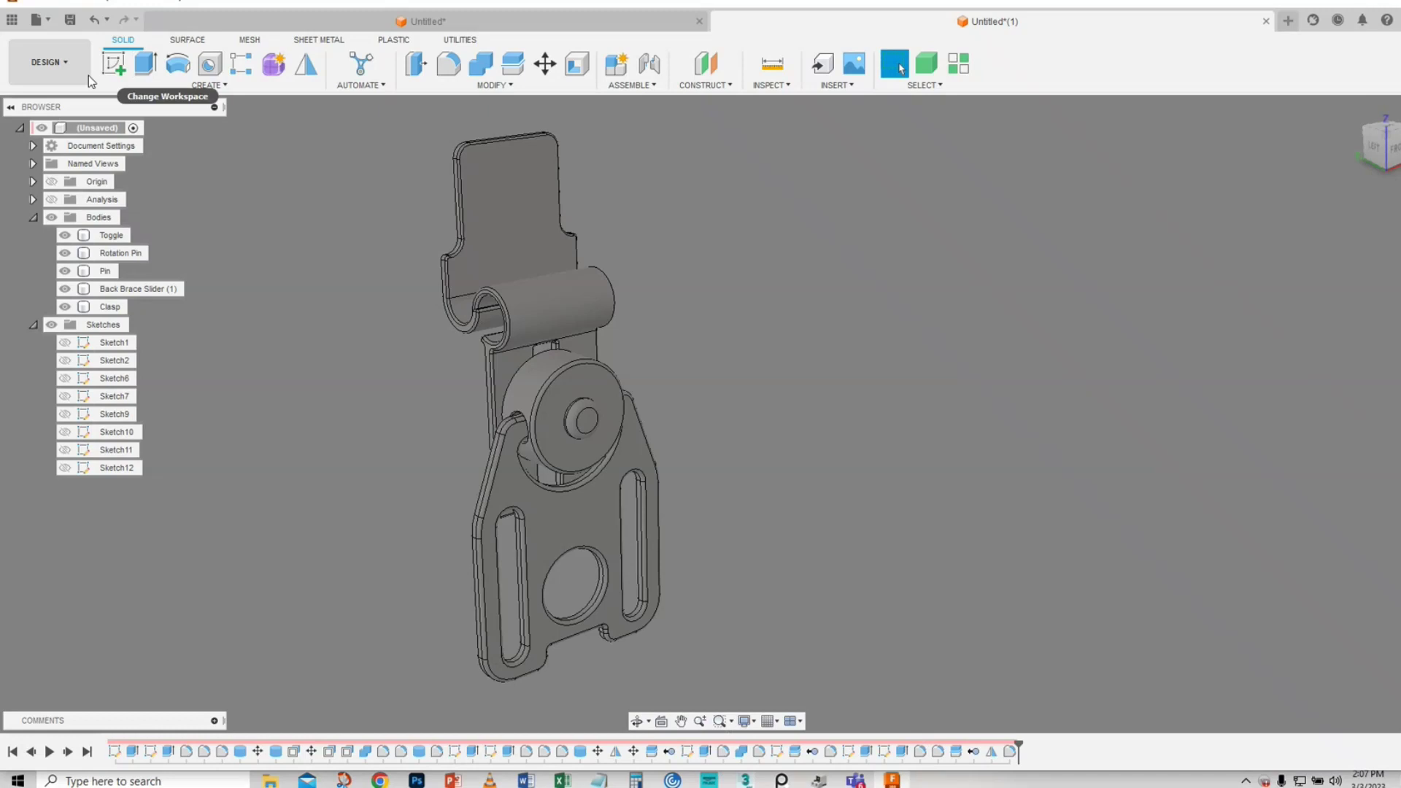
{"action": "middle_click_drag", "start_coordinate": [825, 409], "coordinate": [917, 435]}
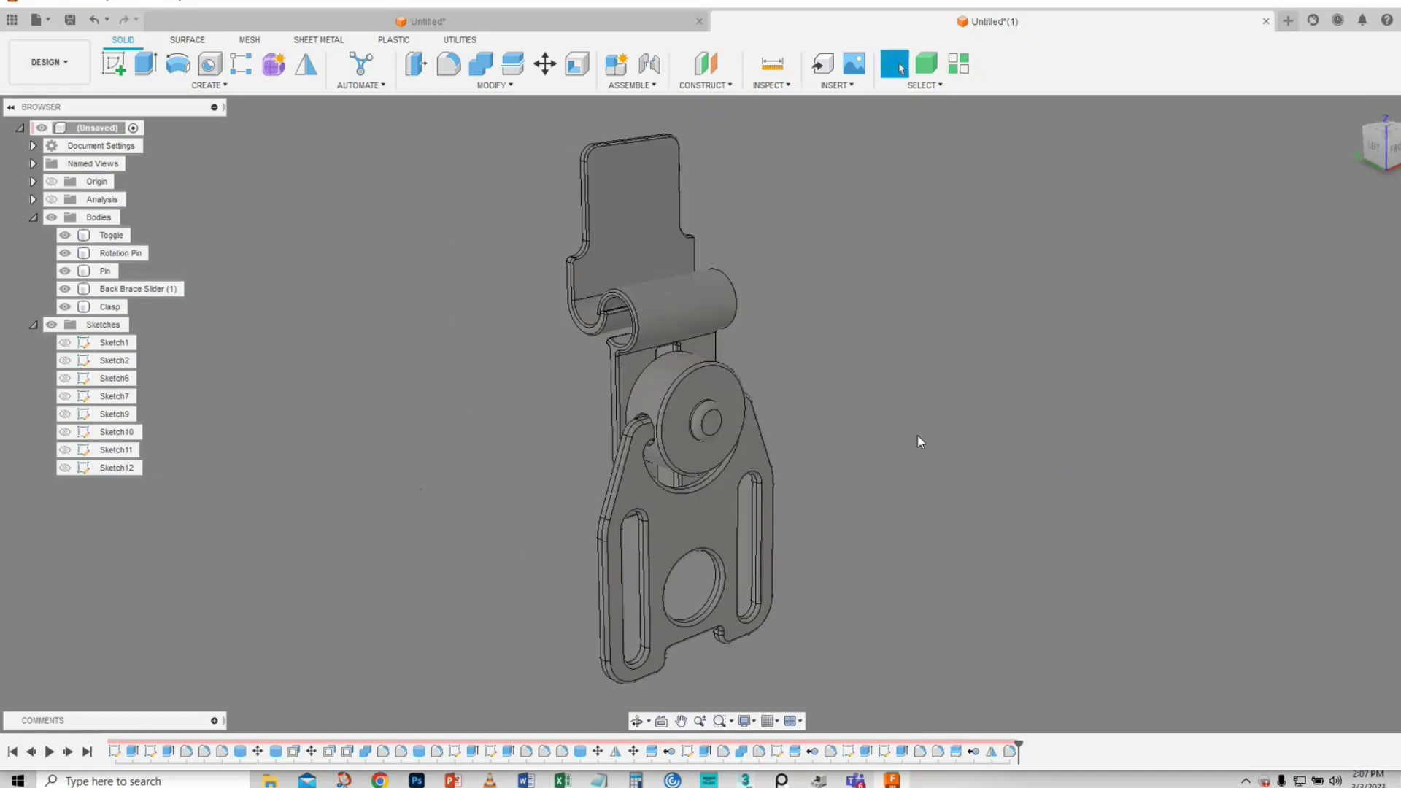
{"action": "scroll", "coordinate": [983, 387], "scroll_direction": "down", "scroll_amount": 5}
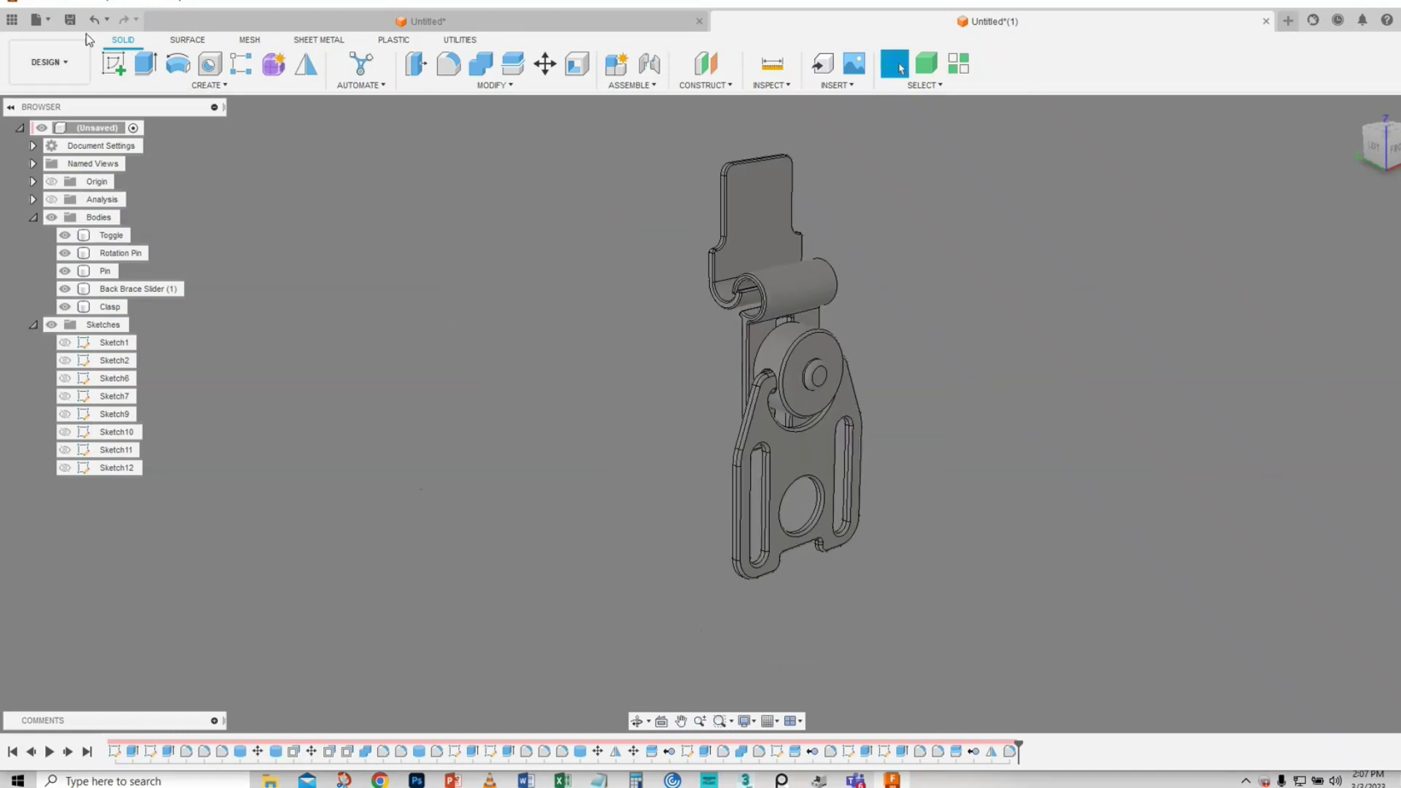
{"action": "left_click", "coordinate": [69, 63]}
{"action": "left_click", "coordinate": [46, 155]}
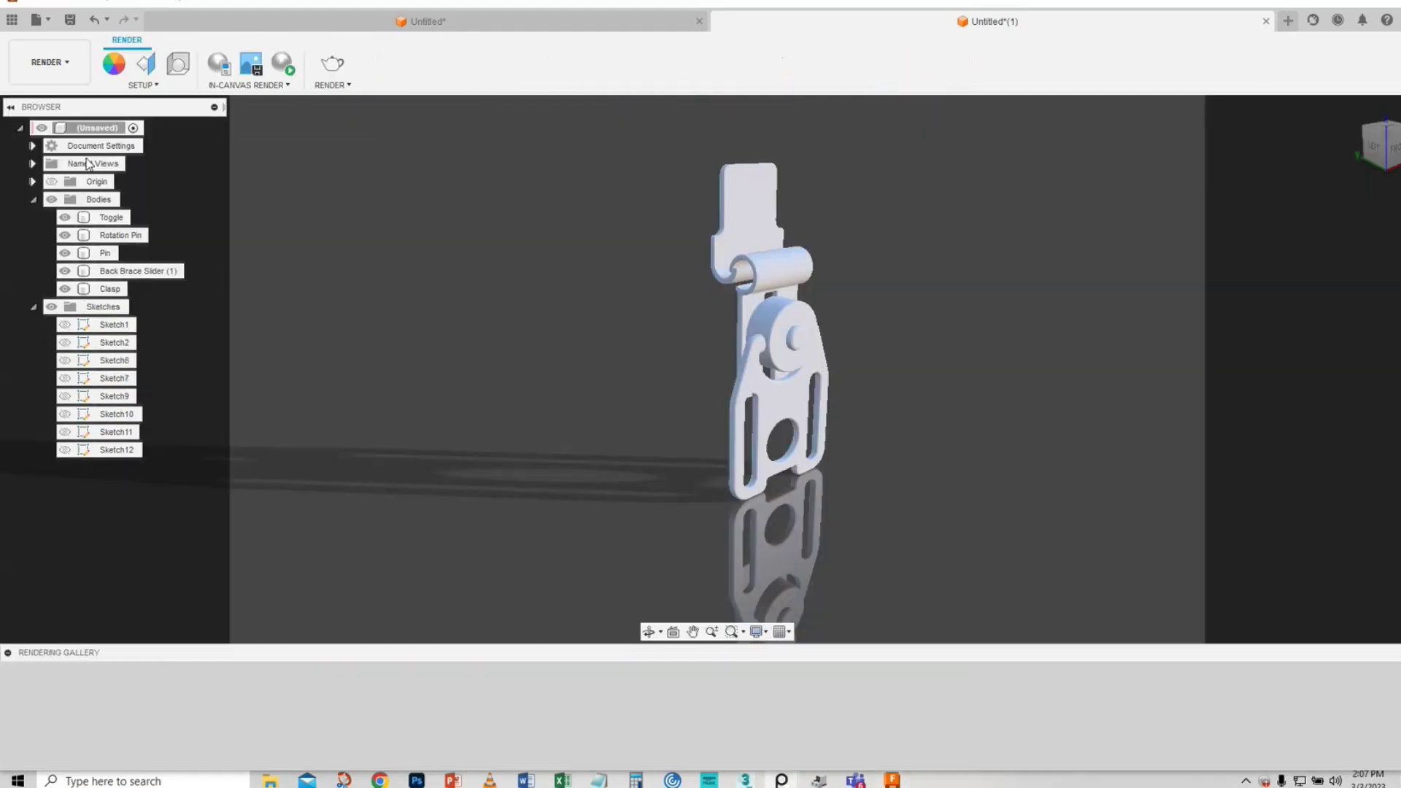
- Save the design under the name Clasp
{"action": "left_click", "coordinate": [71, 21]}
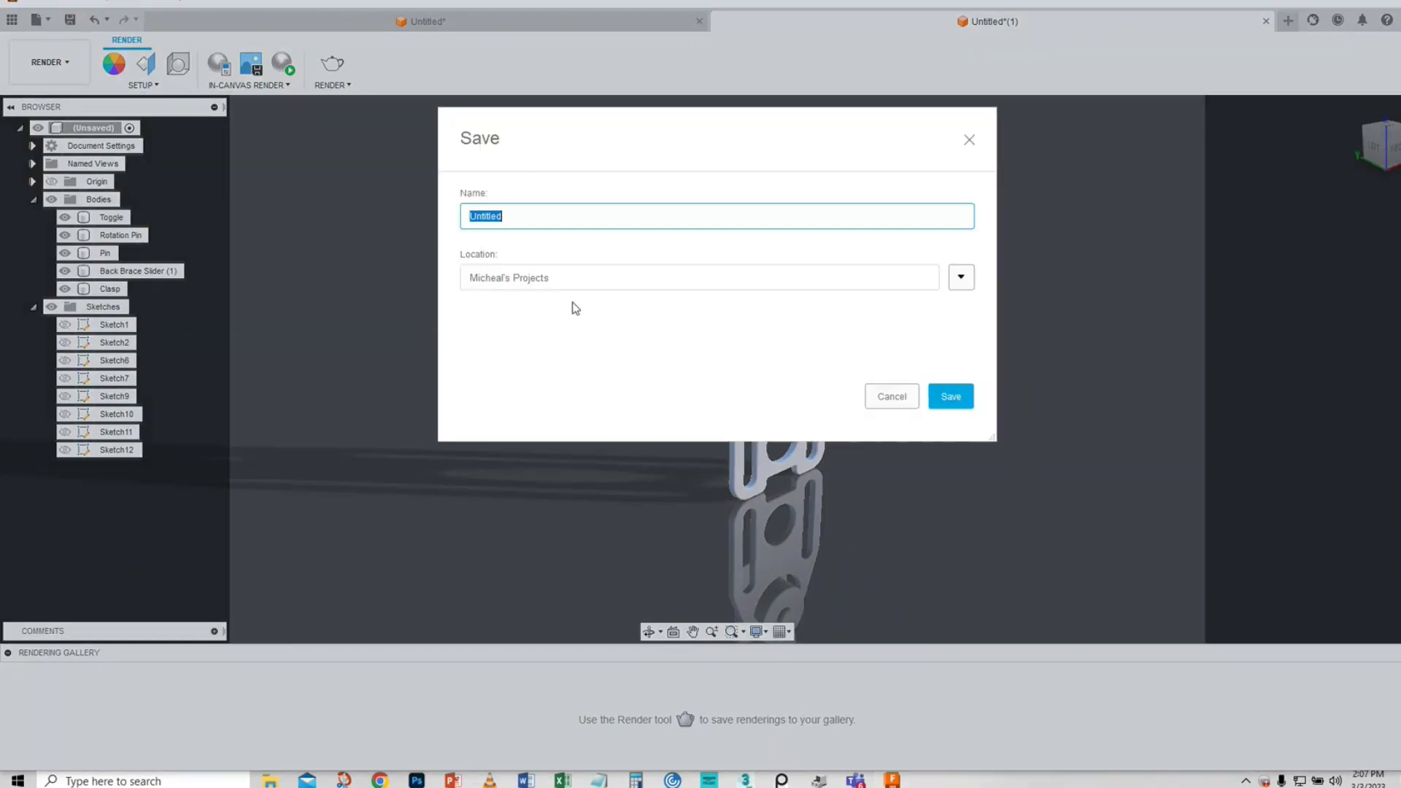
{"action": "type", "text": "Clasp"}
{"action": "left_click", "coordinate": [968, 398]}
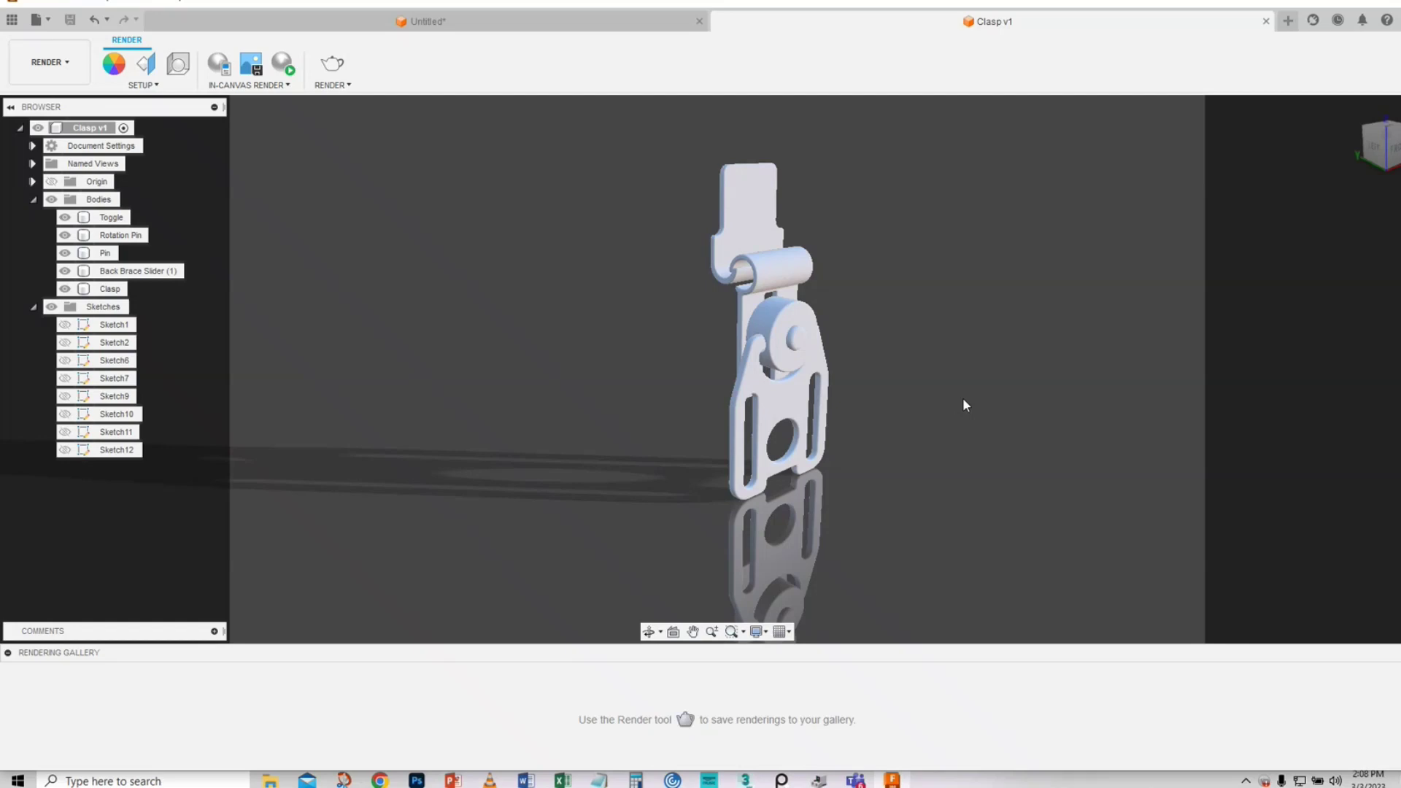
- Apply the Coating - Black Oxide metal appearance to the latch's upper clasp body
{"action": "scroll", "coordinate": [894, 374], "scroll_direction": "up", "scroll_amount": 2}
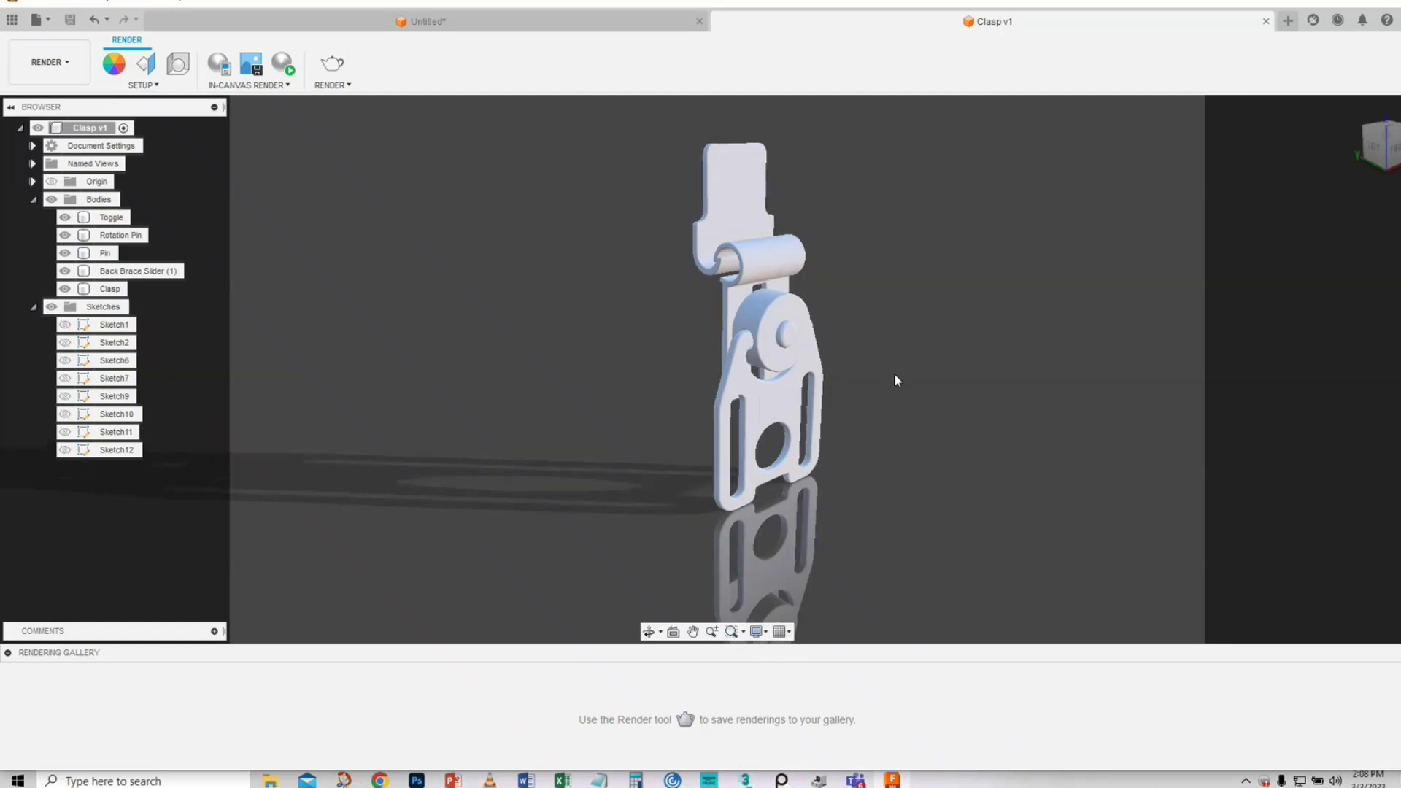
{"action": "middle_click_drag", "start_coordinate": [917, 356], "coordinate": [897, 373]}
{"action": "scroll", "coordinate": [898, 374], "scroll_direction": "up", "scroll_amount": 1}
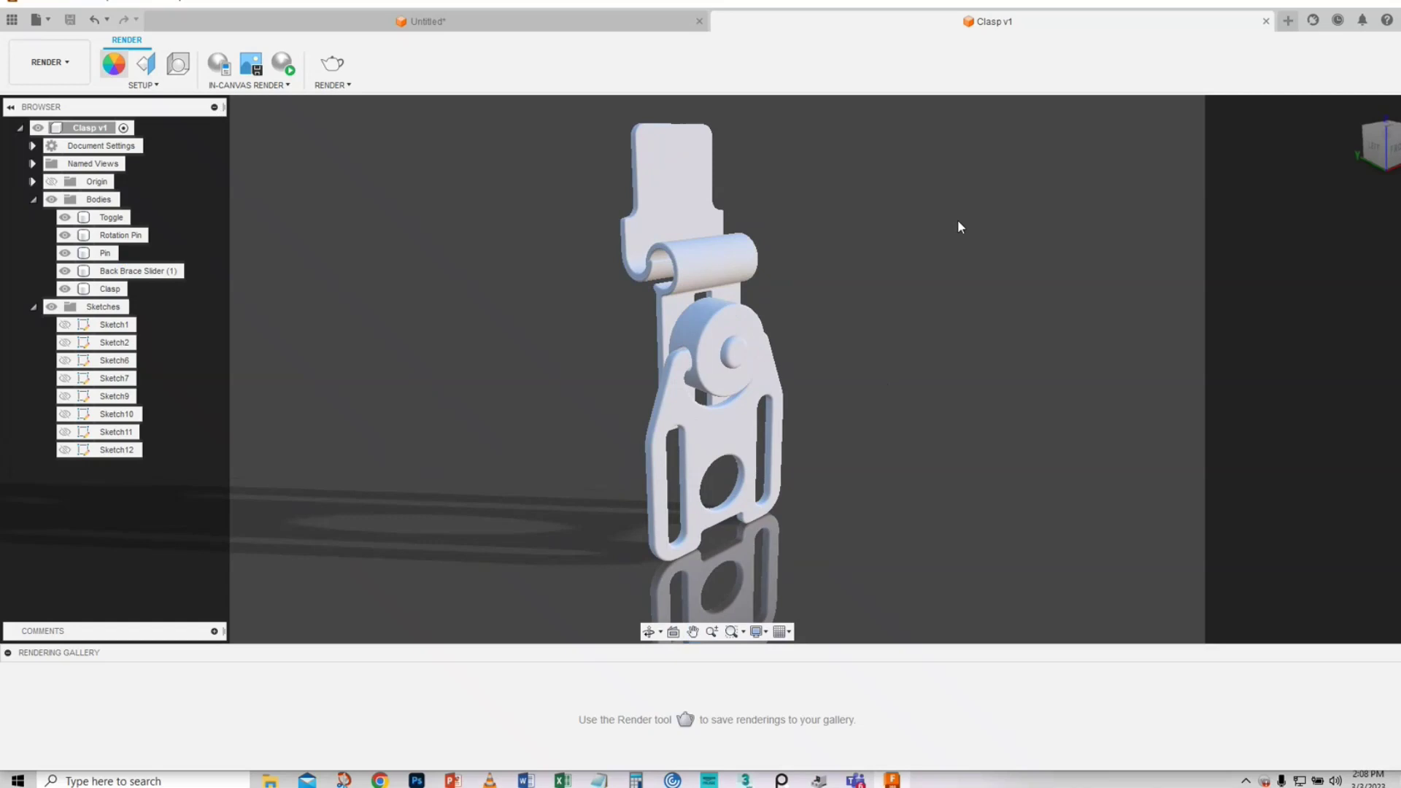
{"action": "key", "text": "a"}
{"action": "left_click_drag", "start_coordinate": [1180, 193], "coordinate": [992, 75]}
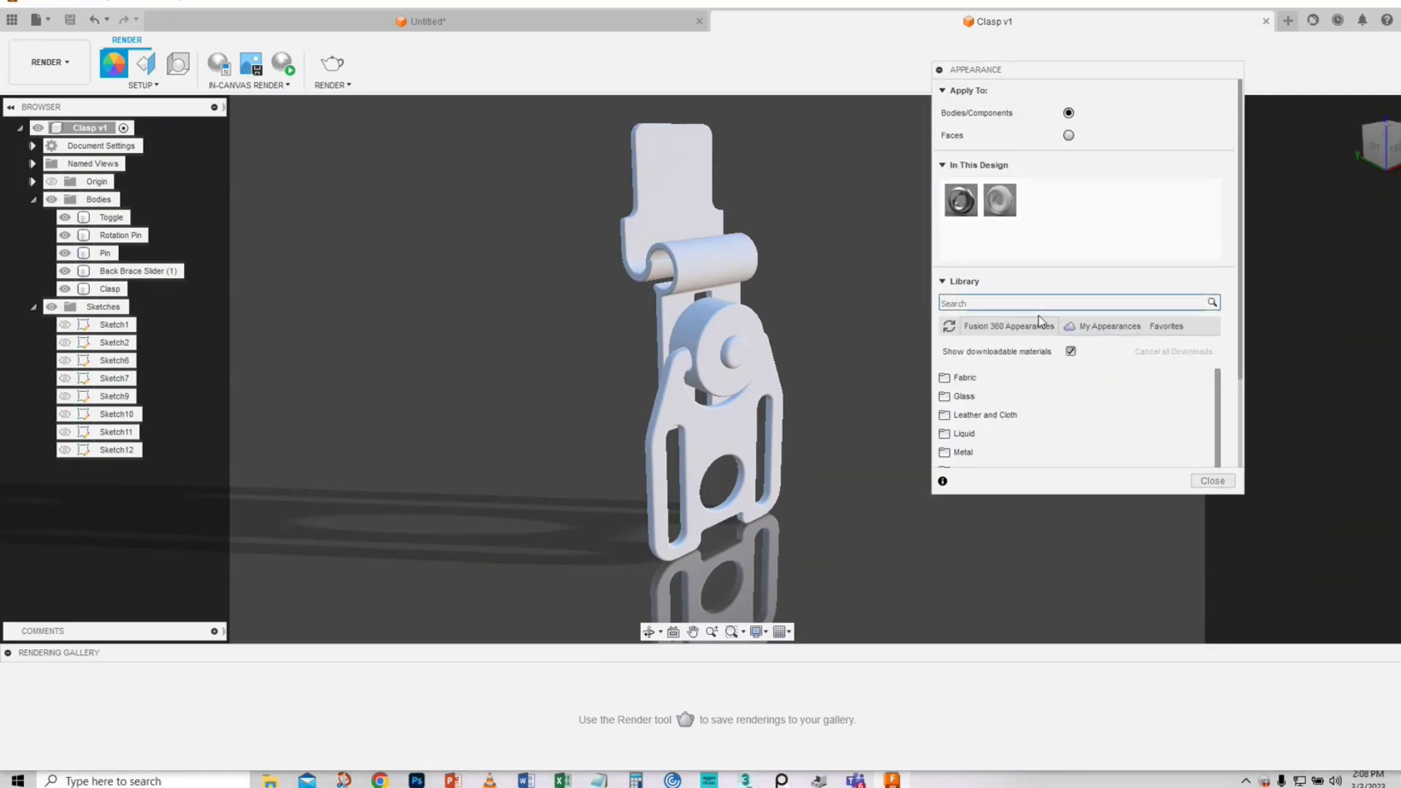
{"action": "scroll", "coordinate": [1087, 386], "scroll_direction": "down", "scroll_amount": 5}
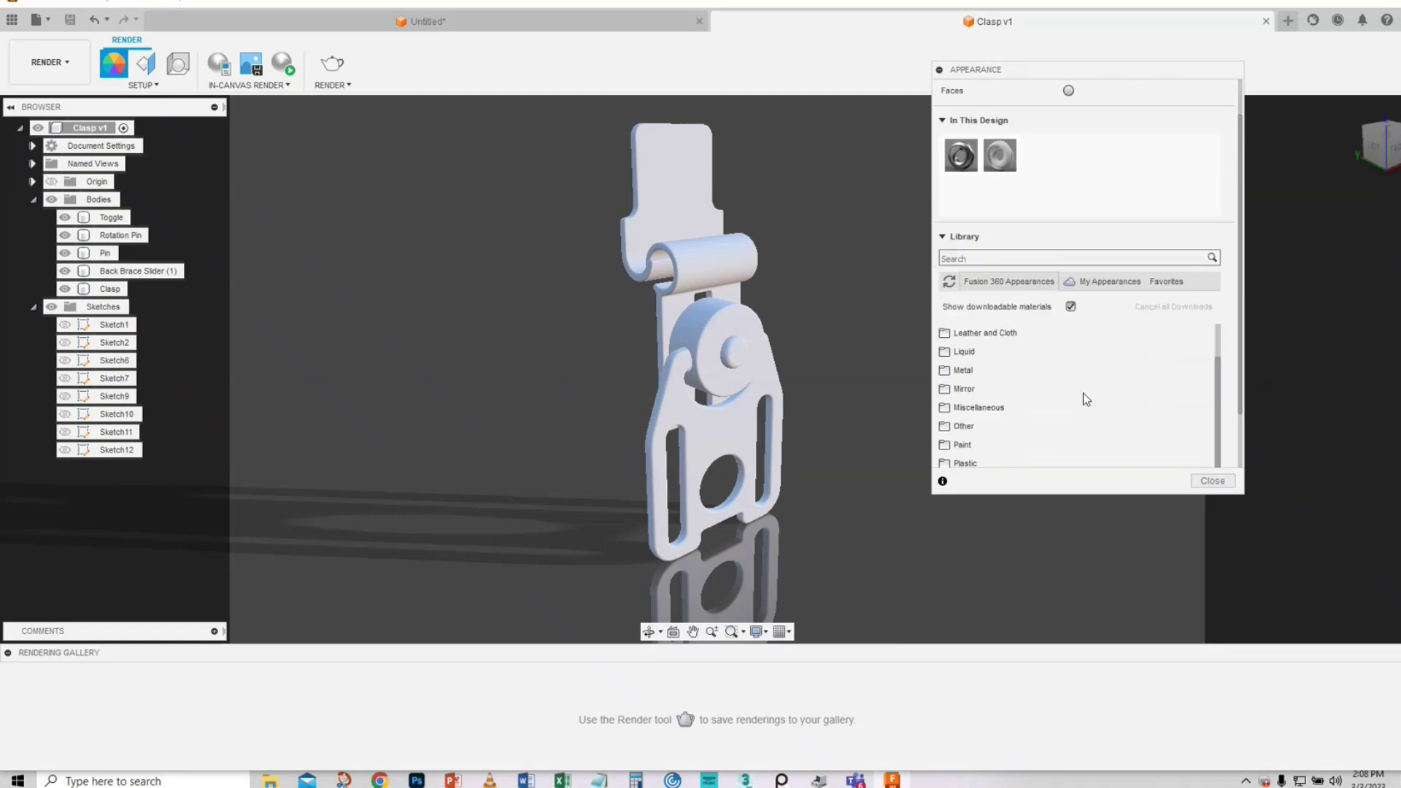
{"action": "left_click", "coordinate": [962, 325]}
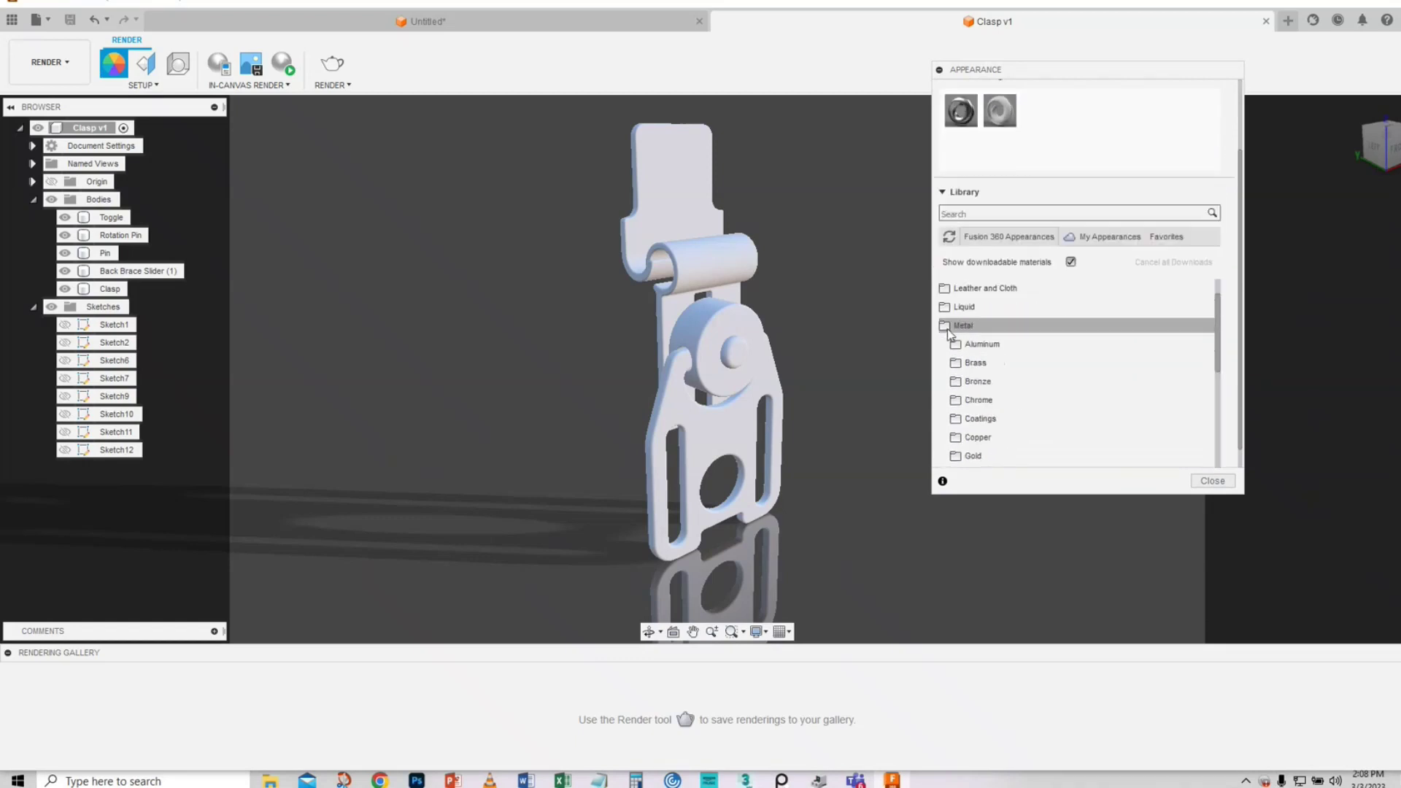
{"action": "scroll", "coordinate": [1038, 370], "scroll_direction": "down", "scroll_amount": 1}
{"action": "left_click", "coordinate": [1043, 365]}
{"action": "scroll", "coordinate": [1053, 372], "scroll_direction": "down", "scroll_amount": 1}
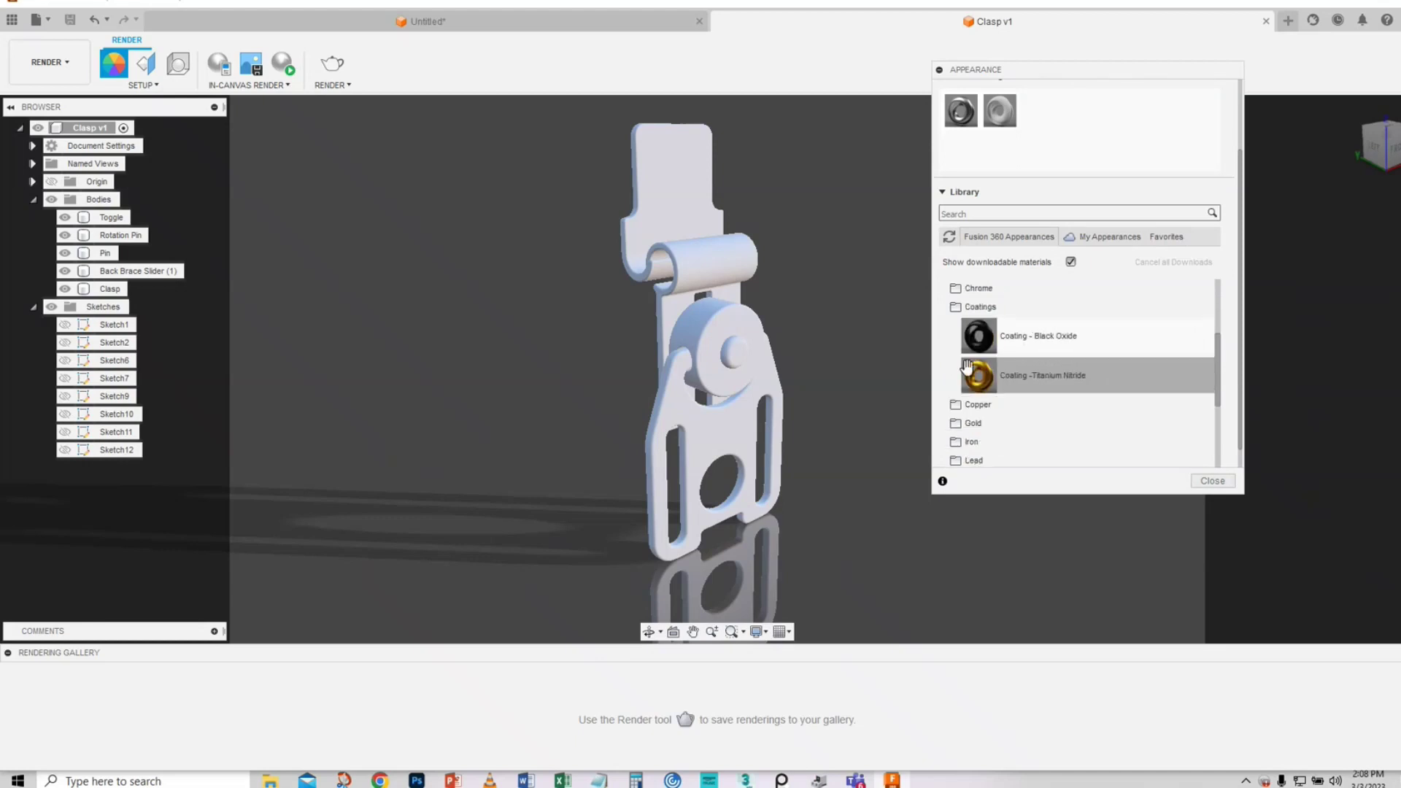
{"action": "left_click_drag", "start_coordinate": [978, 338], "coordinate": [664, 219]}
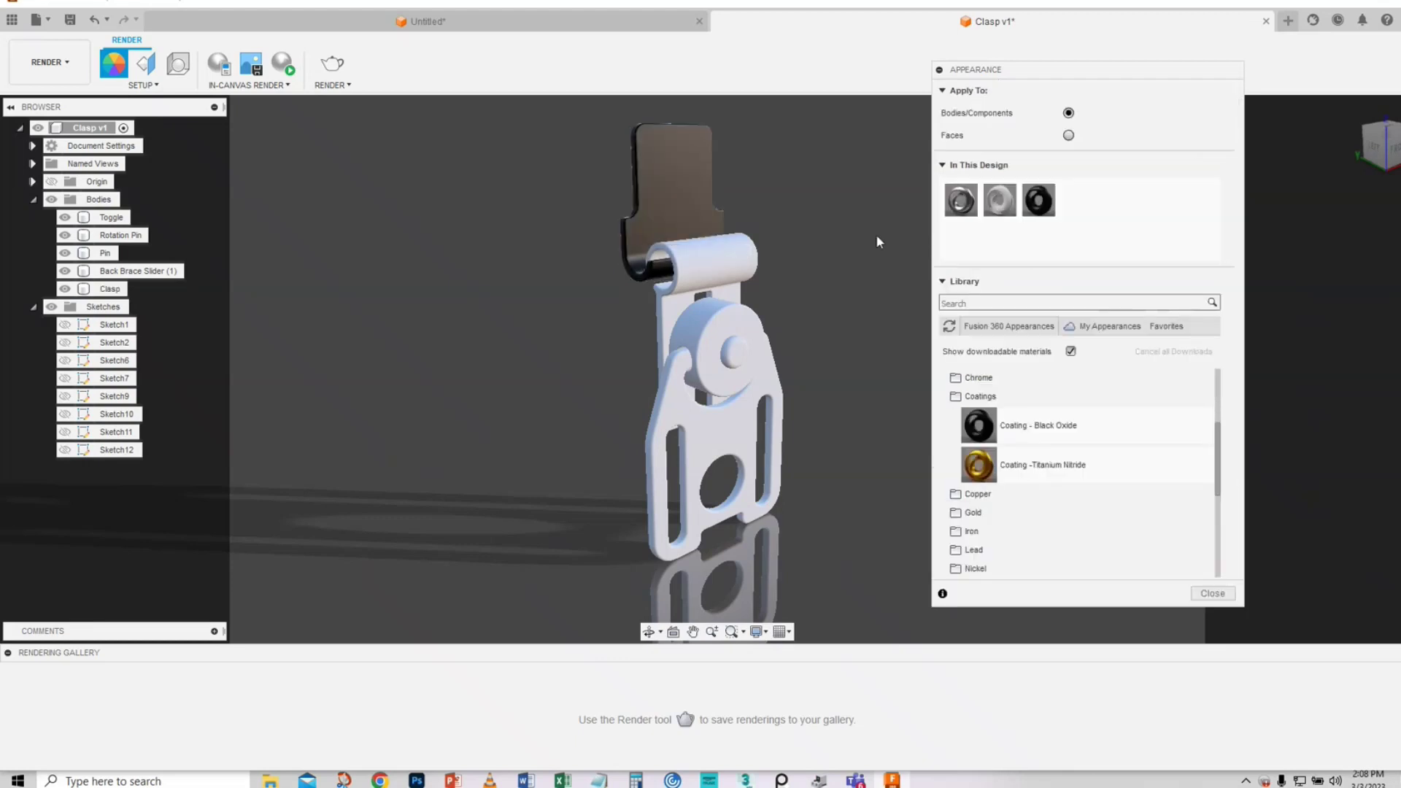
- Apply the Coating - Black Oxide appearance to the remaining white bodies of the latch
{"action": "left_click_drag", "start_coordinate": [1039, 200], "coordinate": [737, 277]}
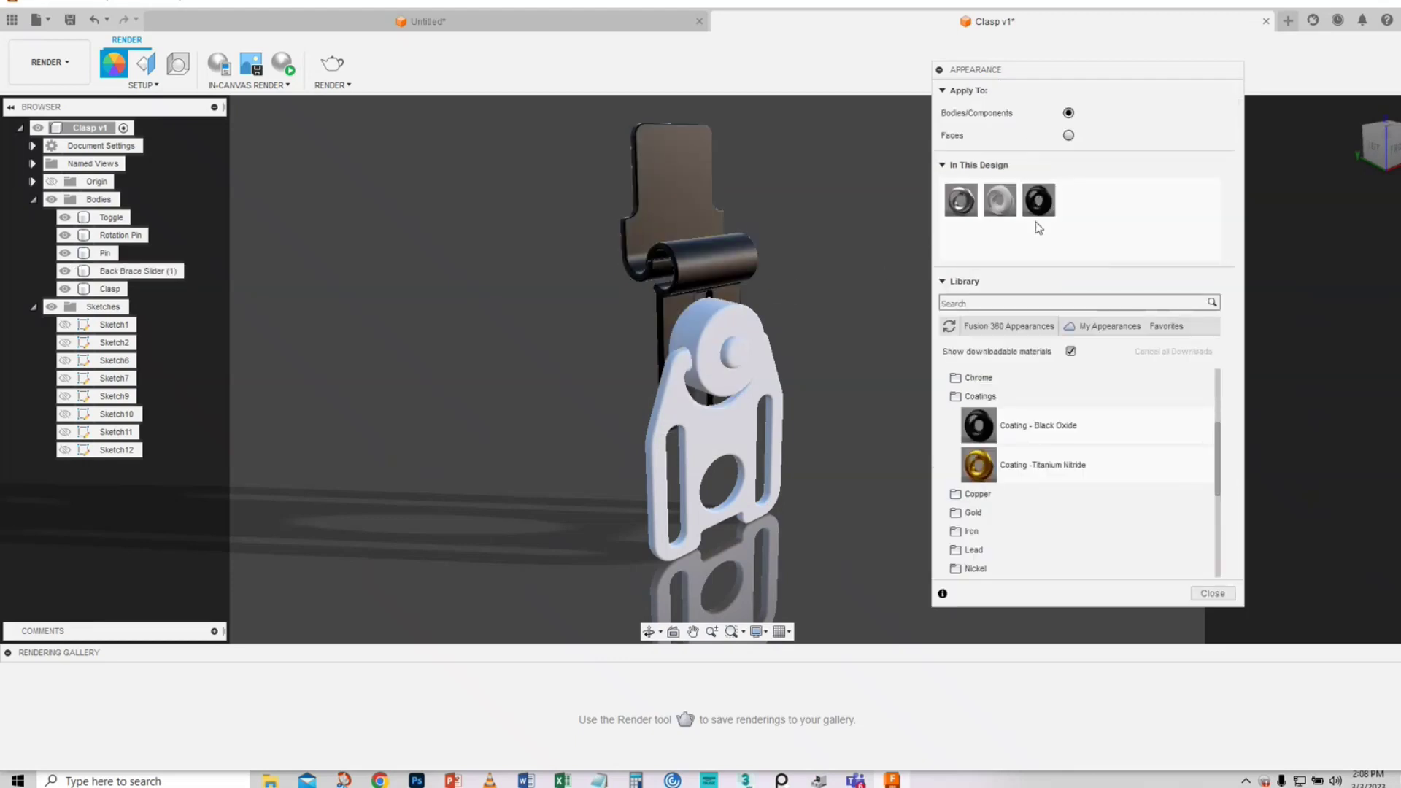
{"action": "left_click_drag", "start_coordinate": [1039, 200], "coordinate": [982, 244]}
{"action": "left_click_drag", "start_coordinate": [1039, 200], "coordinate": [724, 427]}
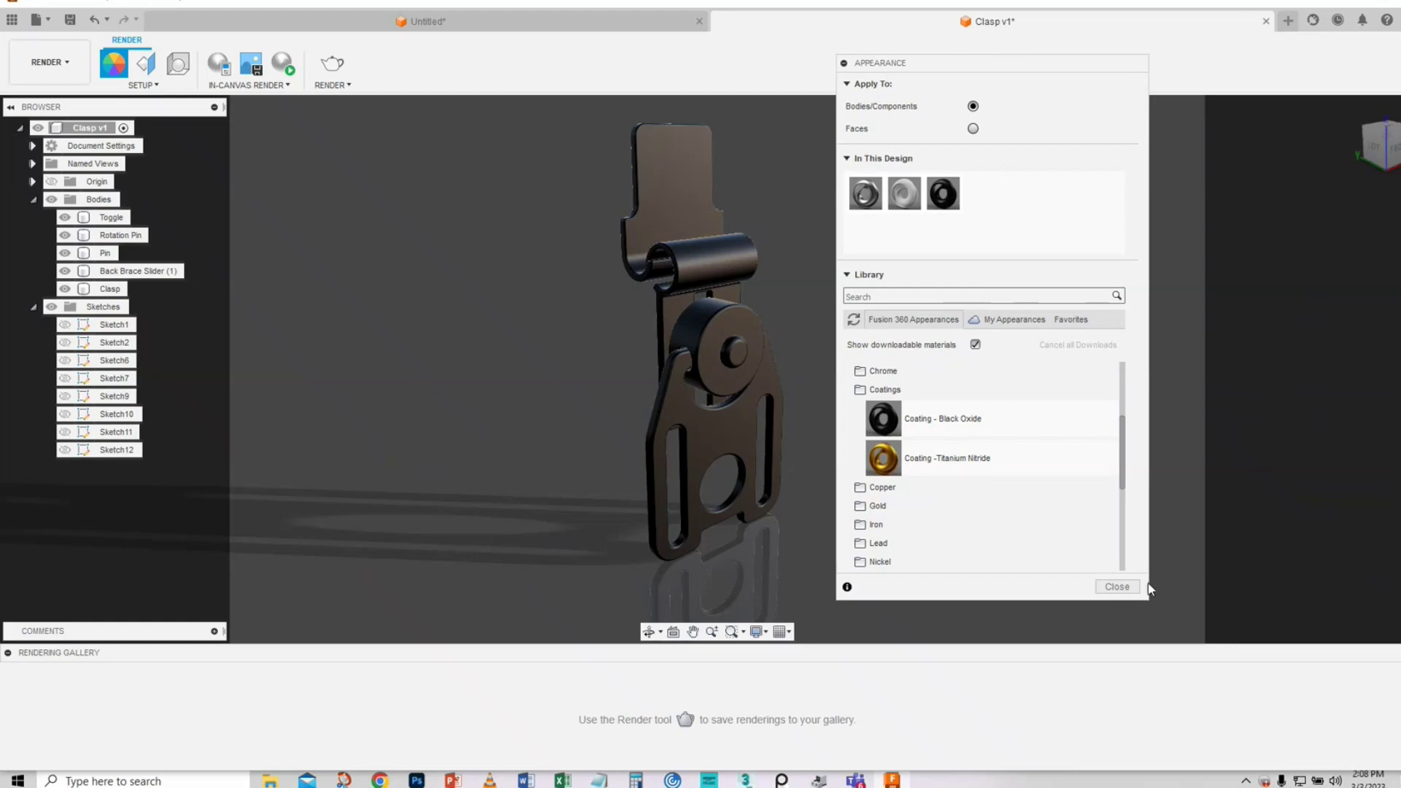
{"action": "left_click", "coordinate": [1130, 588]}
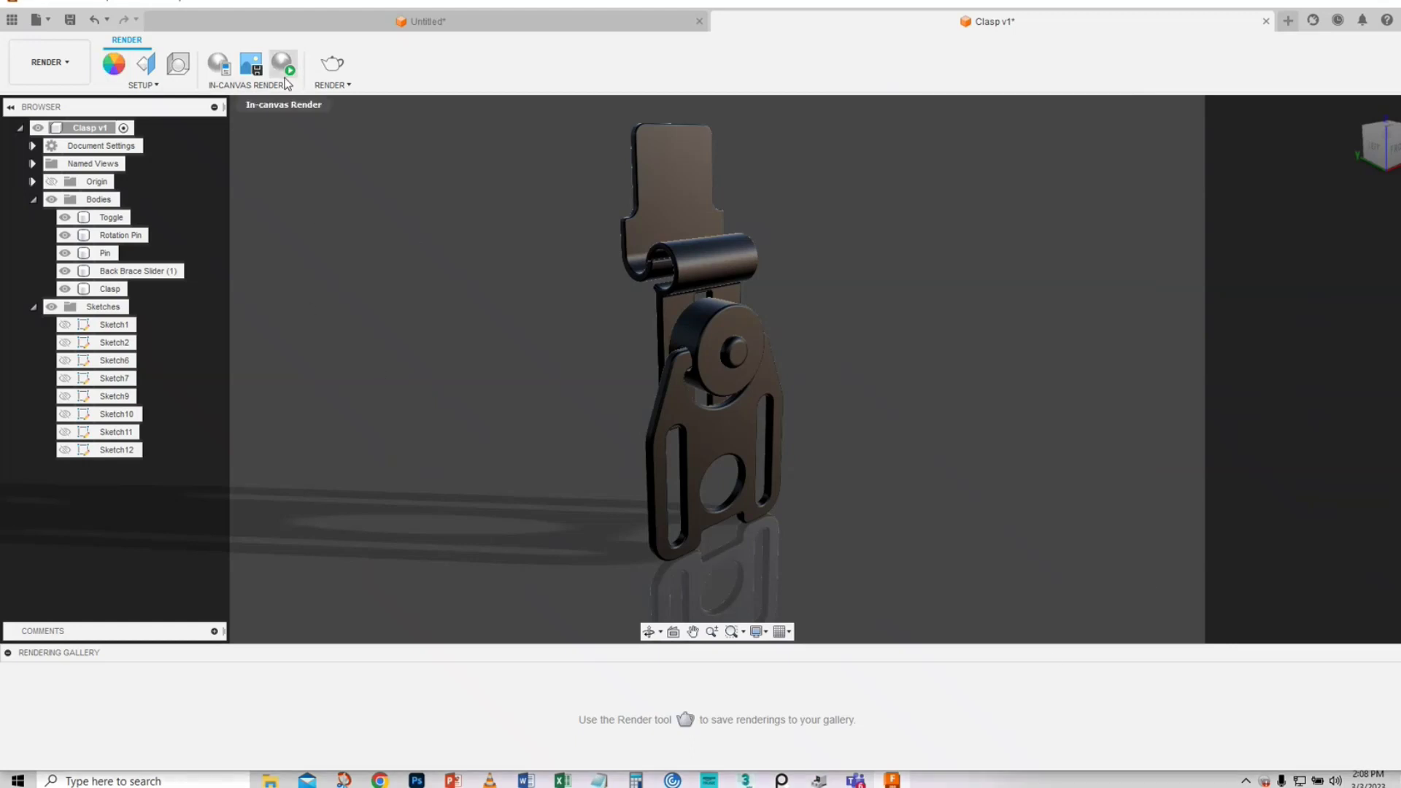
- Set the scene camera to a custom aspect ratio with a width of 400 and a height of 600
{"action": "left_click", "coordinate": [177, 70]}
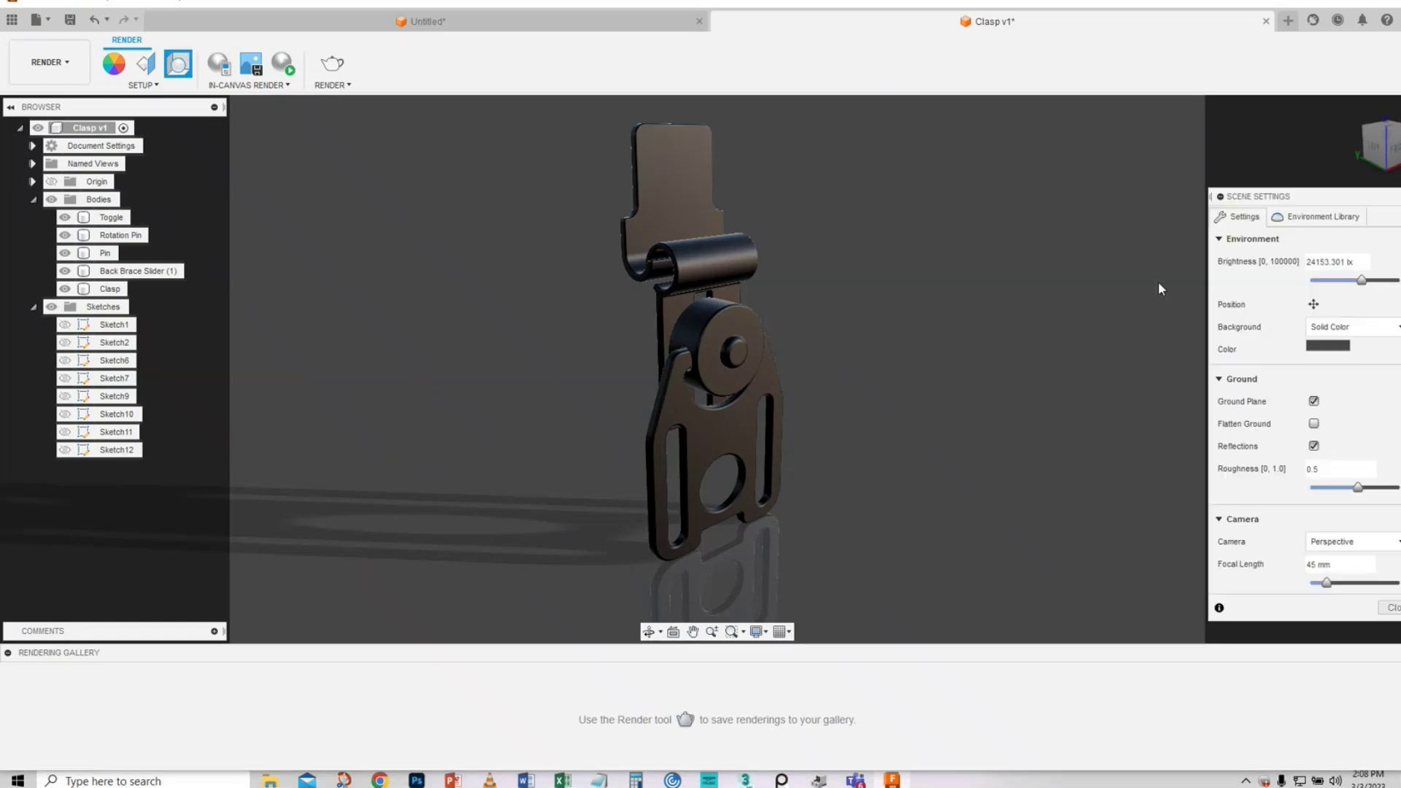
{"action": "left_click_drag", "start_coordinate": [1282, 198], "coordinate": [1078, 130]}
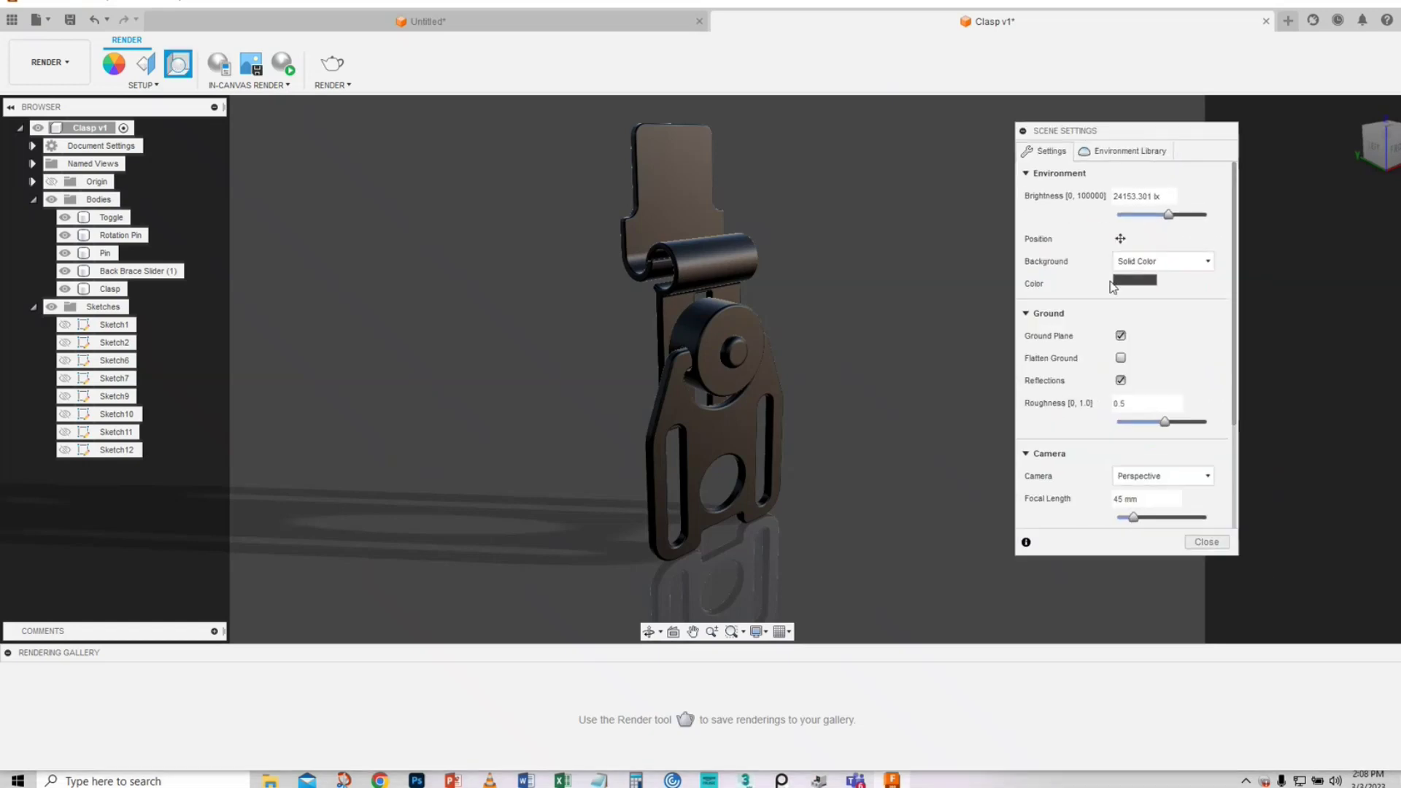
{"action": "scroll", "coordinate": [1236, 391], "scroll_direction": "down", "scroll_amount": 3}
{"action": "left_click", "coordinate": [1171, 465]}
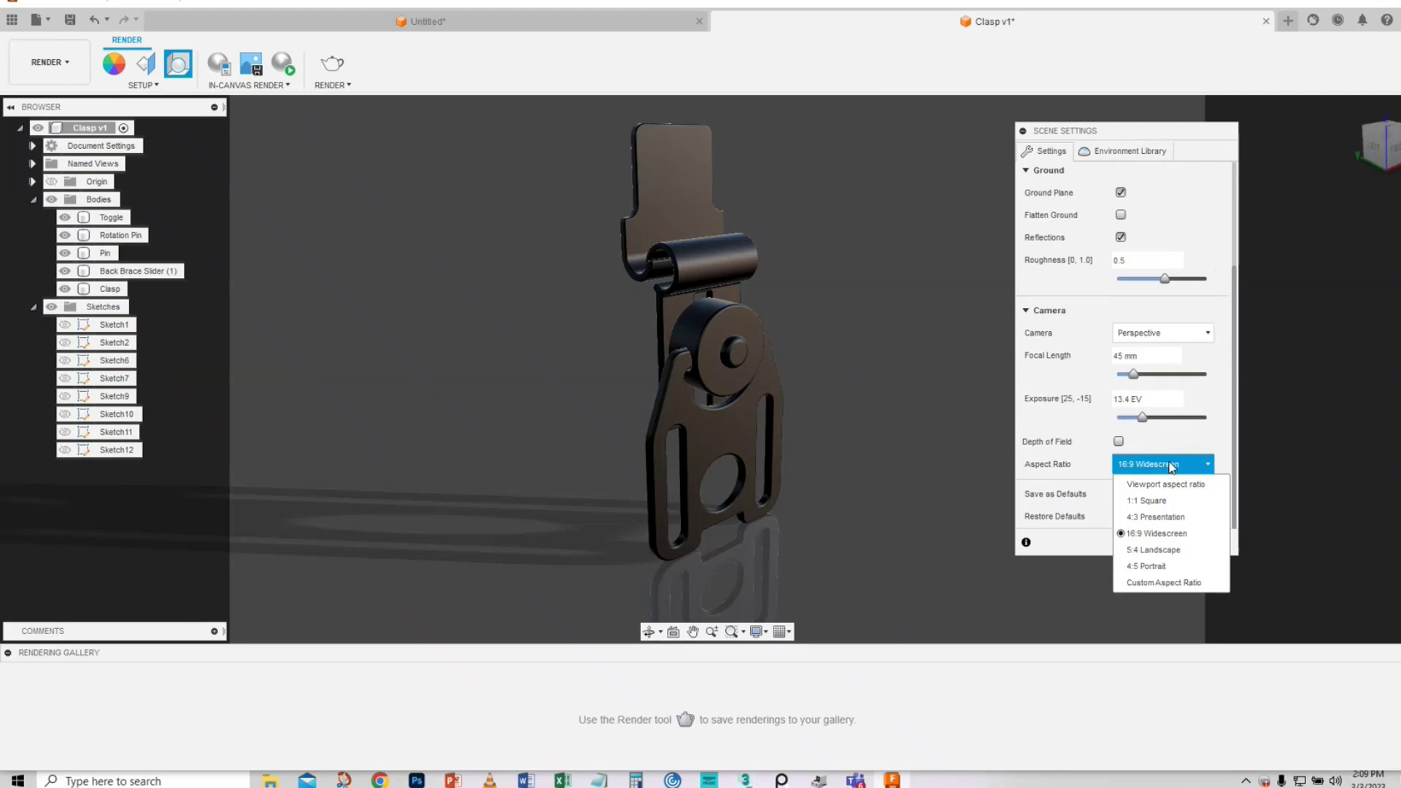
{"action": "left_click", "coordinate": [1136, 165]}
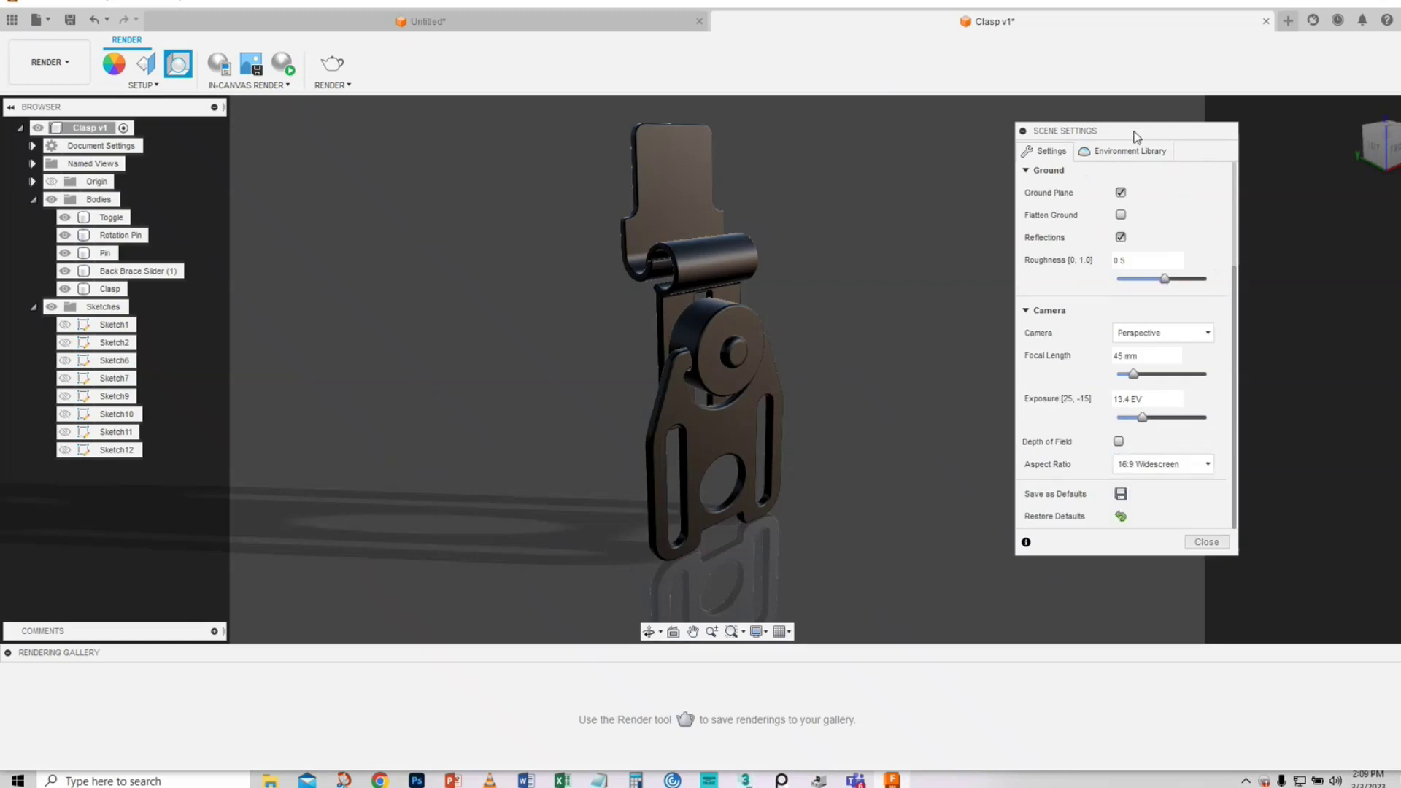
{"action": "left_click", "coordinate": [1220, 155]}
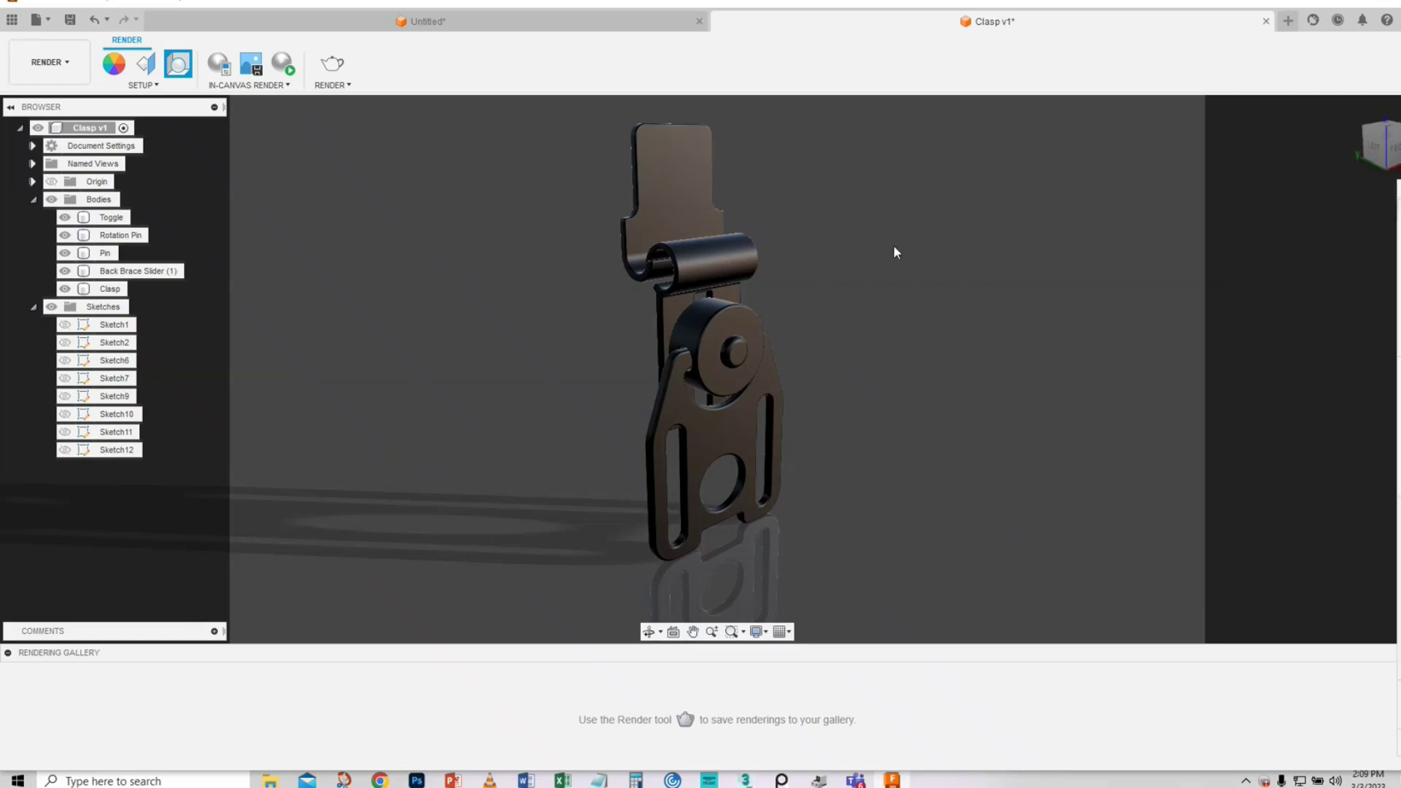
{"action": "left_click", "coordinate": [146, 64]}
{"action": "left_click", "coordinate": [1096, 574]}
{"action": "left_click", "coordinate": [1098, 690]}
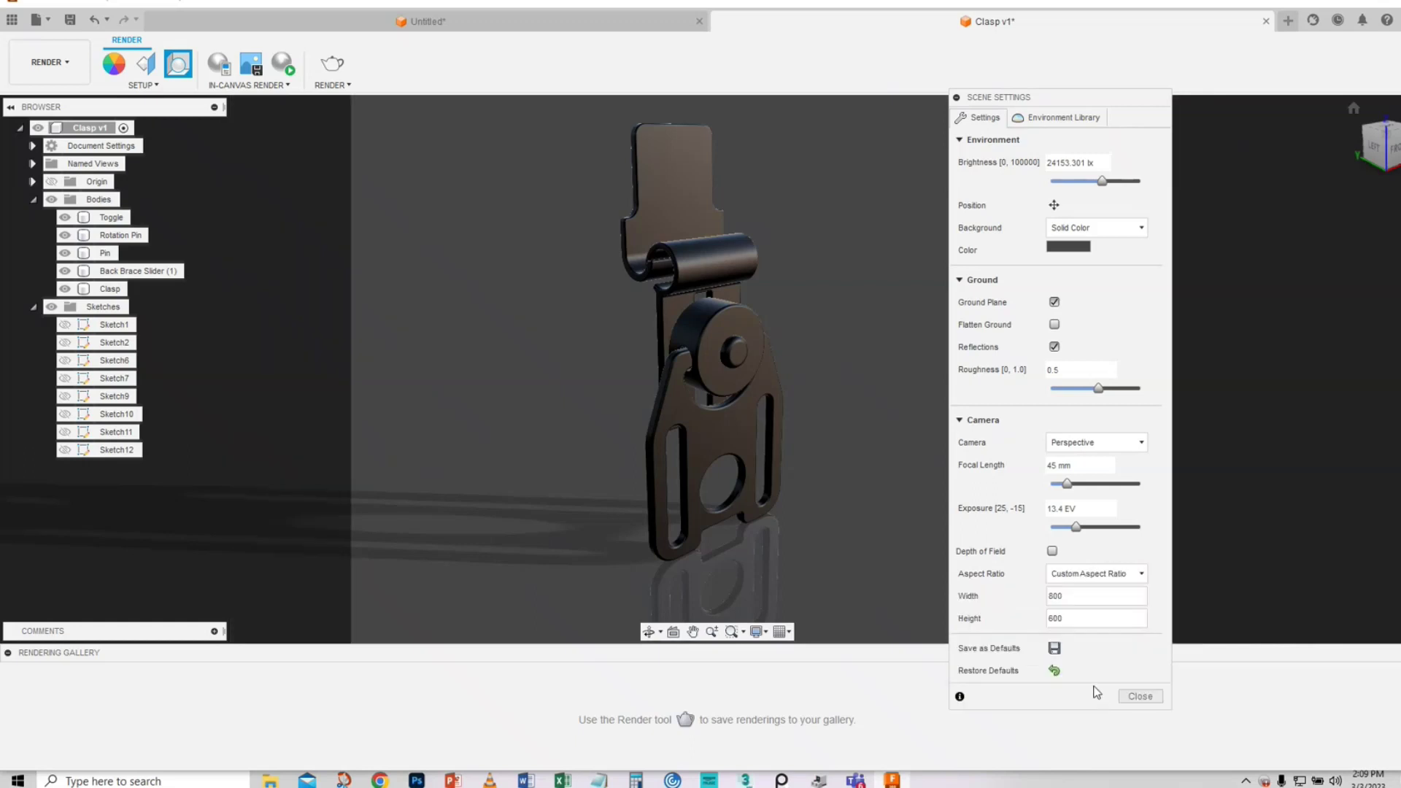
{"action": "double_click", "coordinate": [1065, 597]}
{"action": "type", "text": "400"}
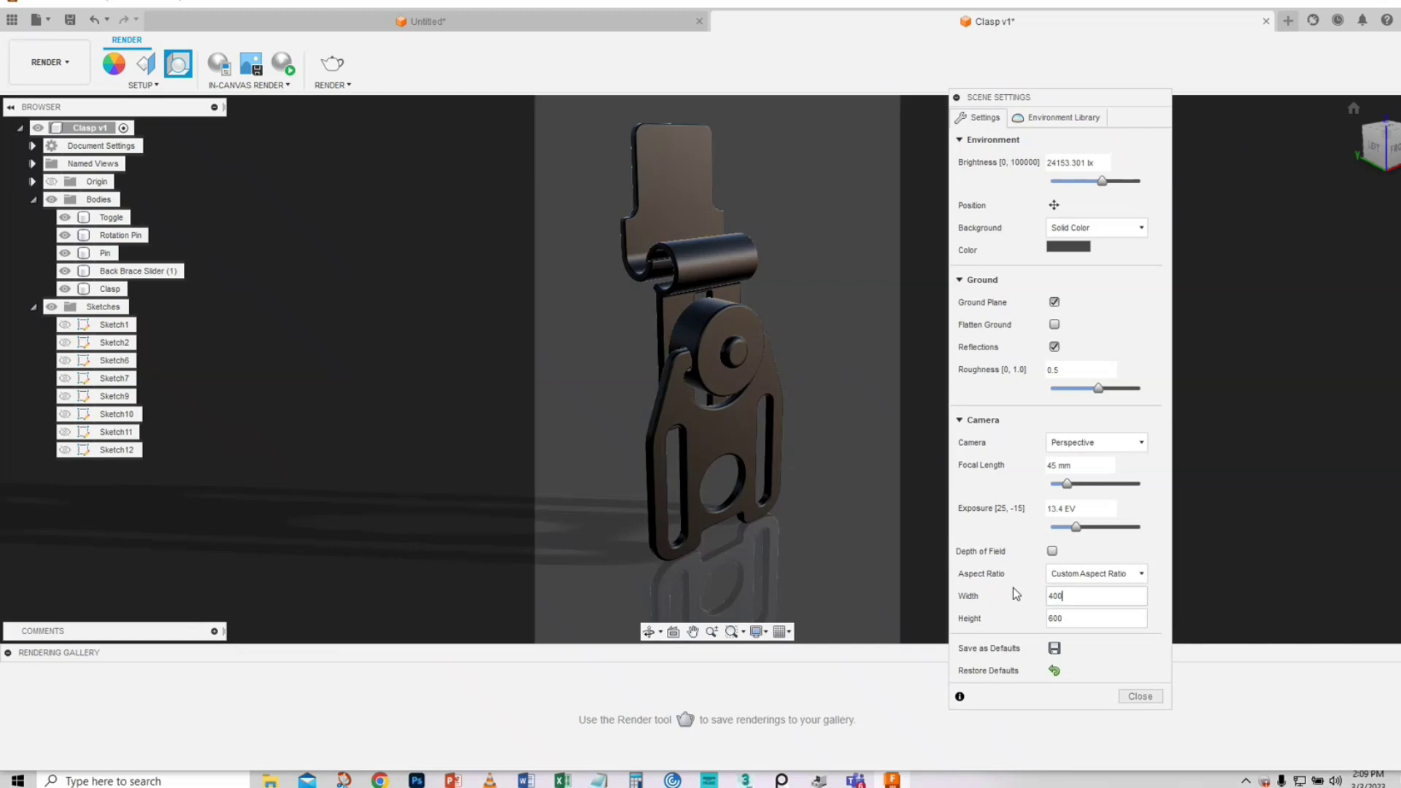
- Centre the latch within the narrow portrait frame and start the in-canvas render
{"action": "left_click_drag", "start_coordinate": [1033, 98], "coordinate": [1136, 68]}
{"action": "middle_click_drag", "start_coordinate": [796, 337], "coordinate": [820, 353]}
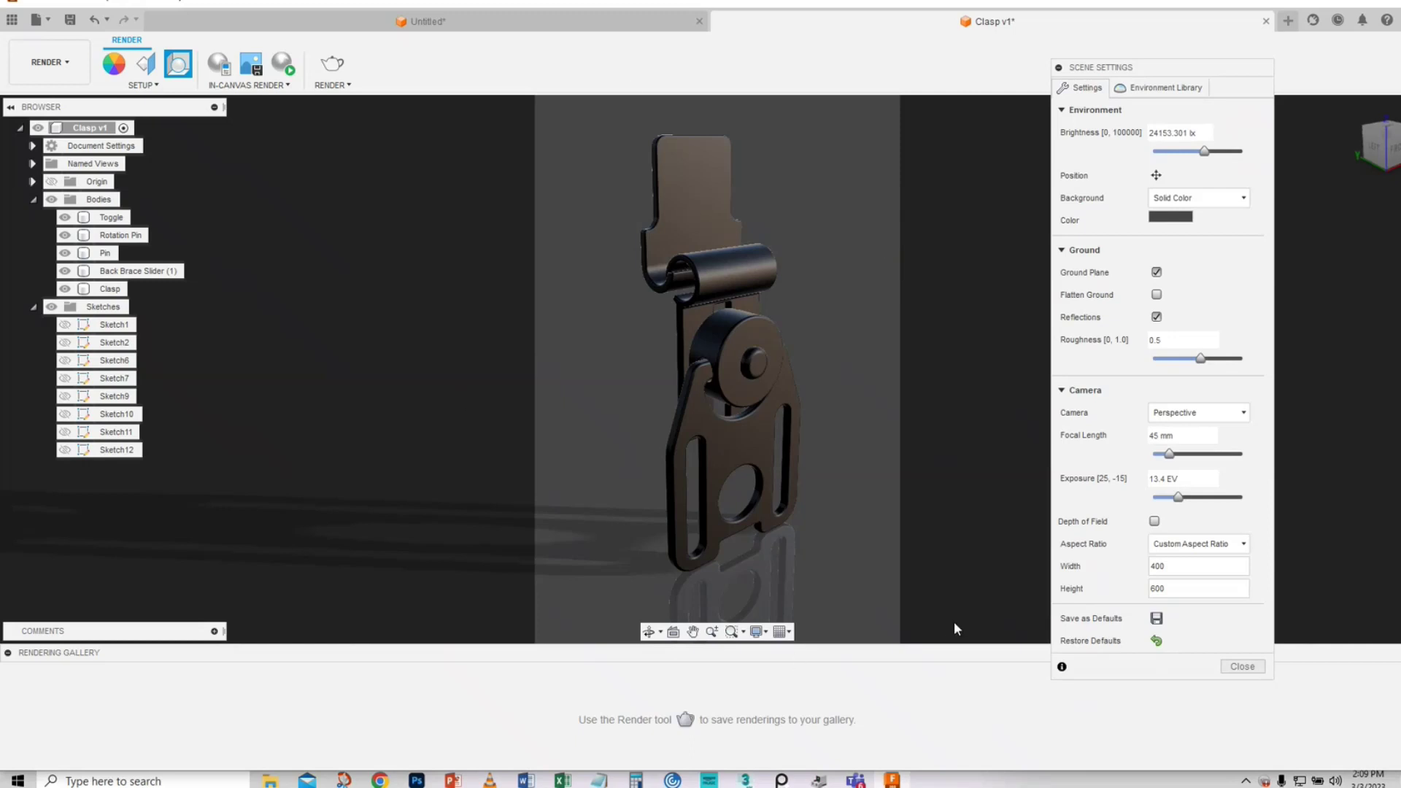
{"action": "left_click", "coordinate": [1243, 667]}
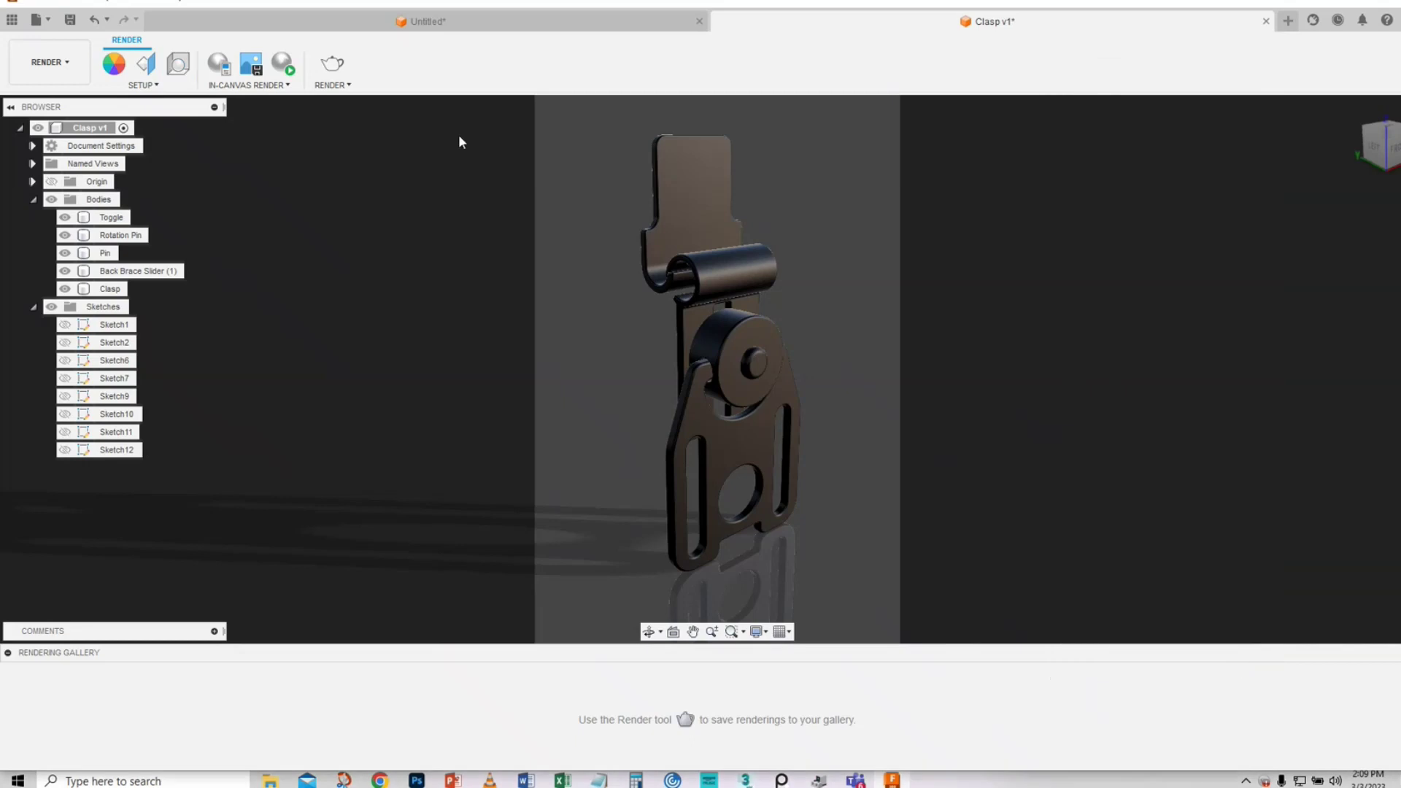
{"action": "left_click", "coordinate": [284, 66]}
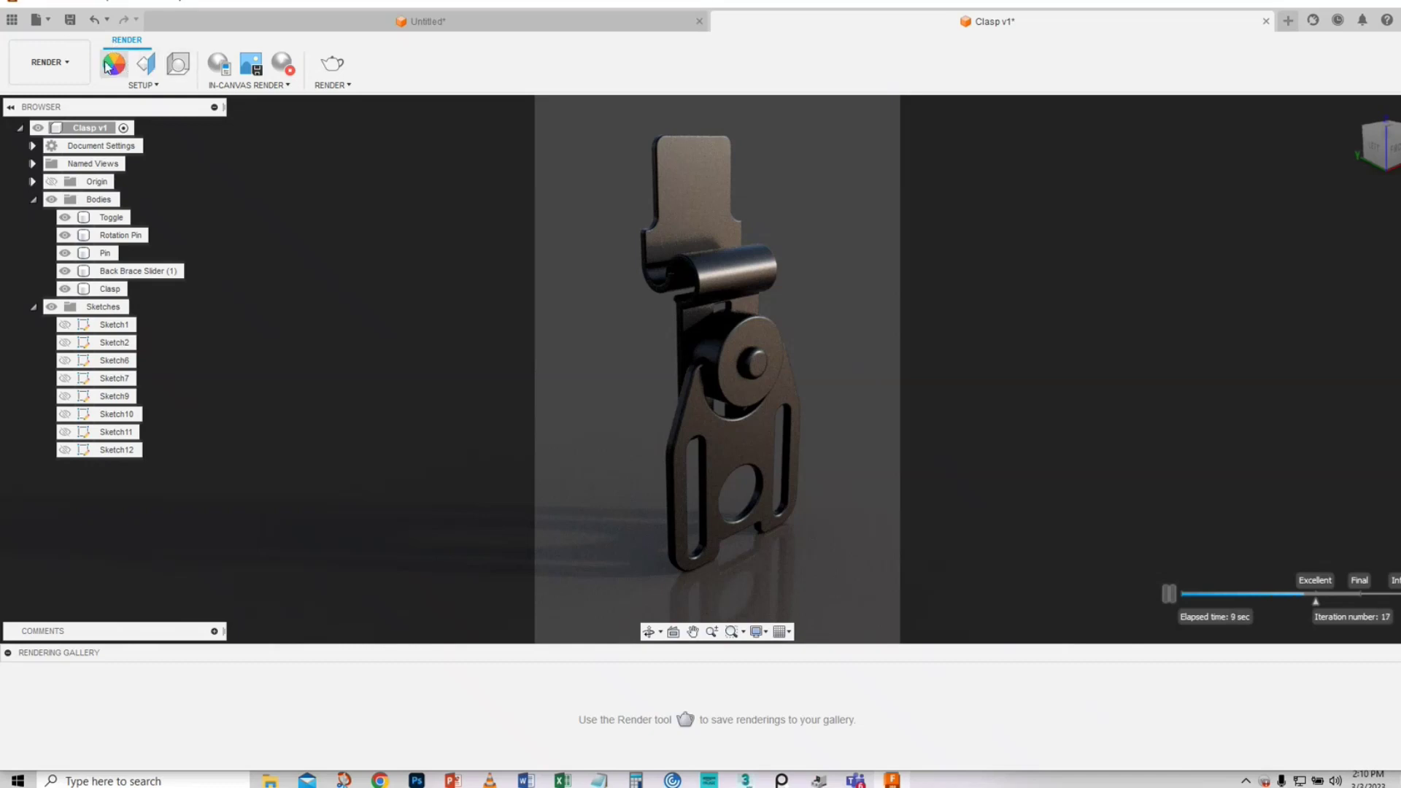
- Set the scene's solid background color to light gray, RGB 181, 180, 180, and restart the in-canvas render
{"action": "left_click", "coordinate": [177, 64]}
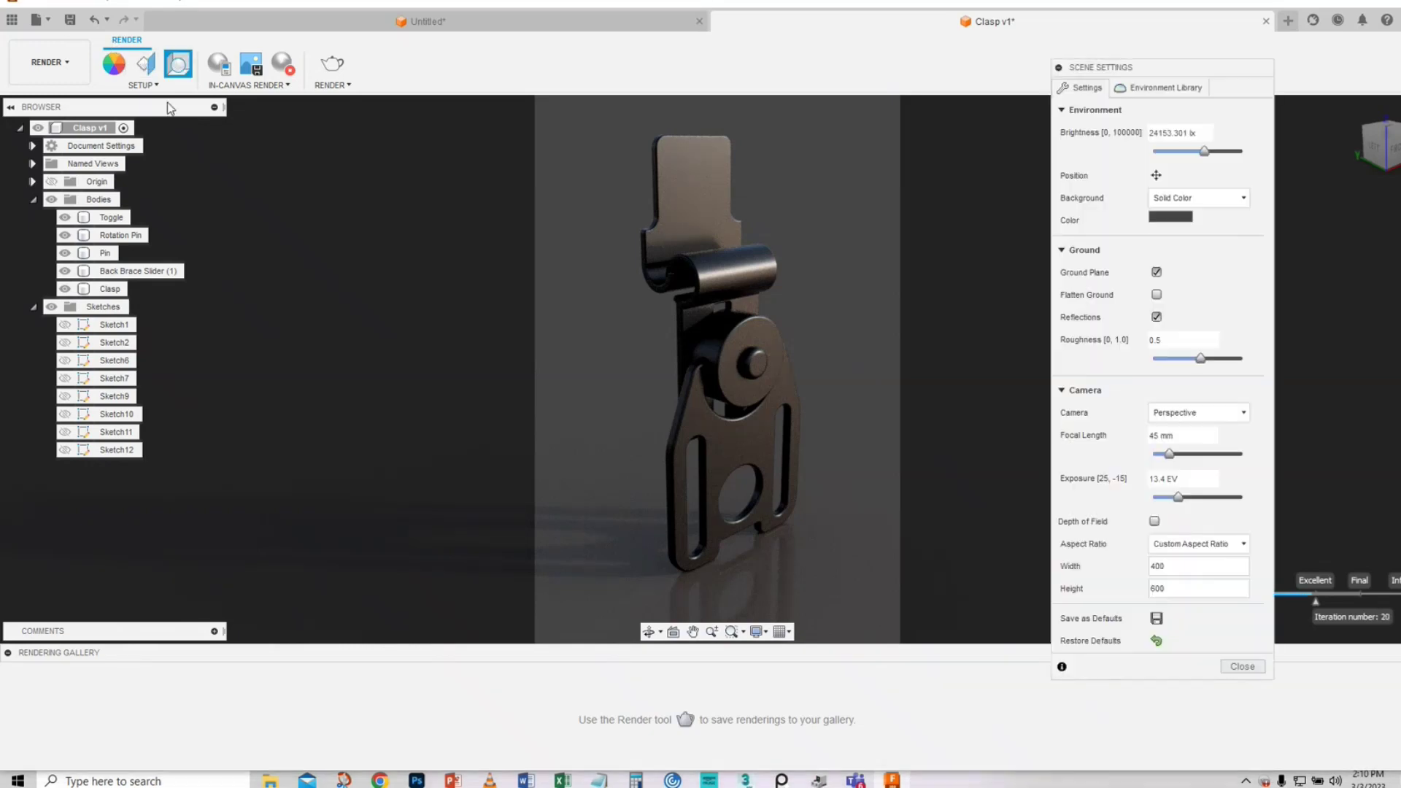
{"action": "left_click_drag", "start_coordinate": [1136, 69], "coordinate": [1224, 59]}
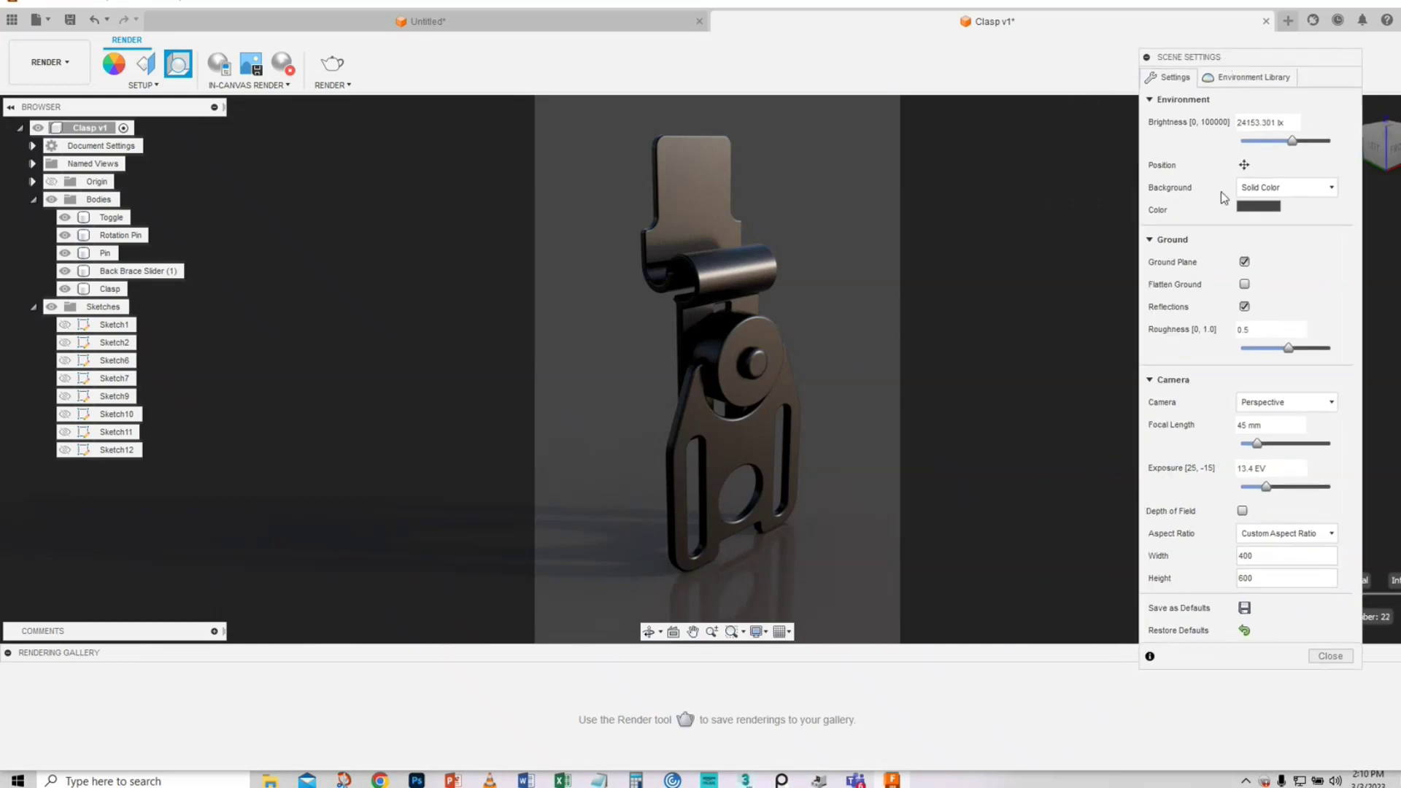
{"action": "left_click", "coordinate": [1260, 210]}
{"action": "left_click_drag", "start_coordinate": [1130, 136], "coordinate": [1125, 104]}
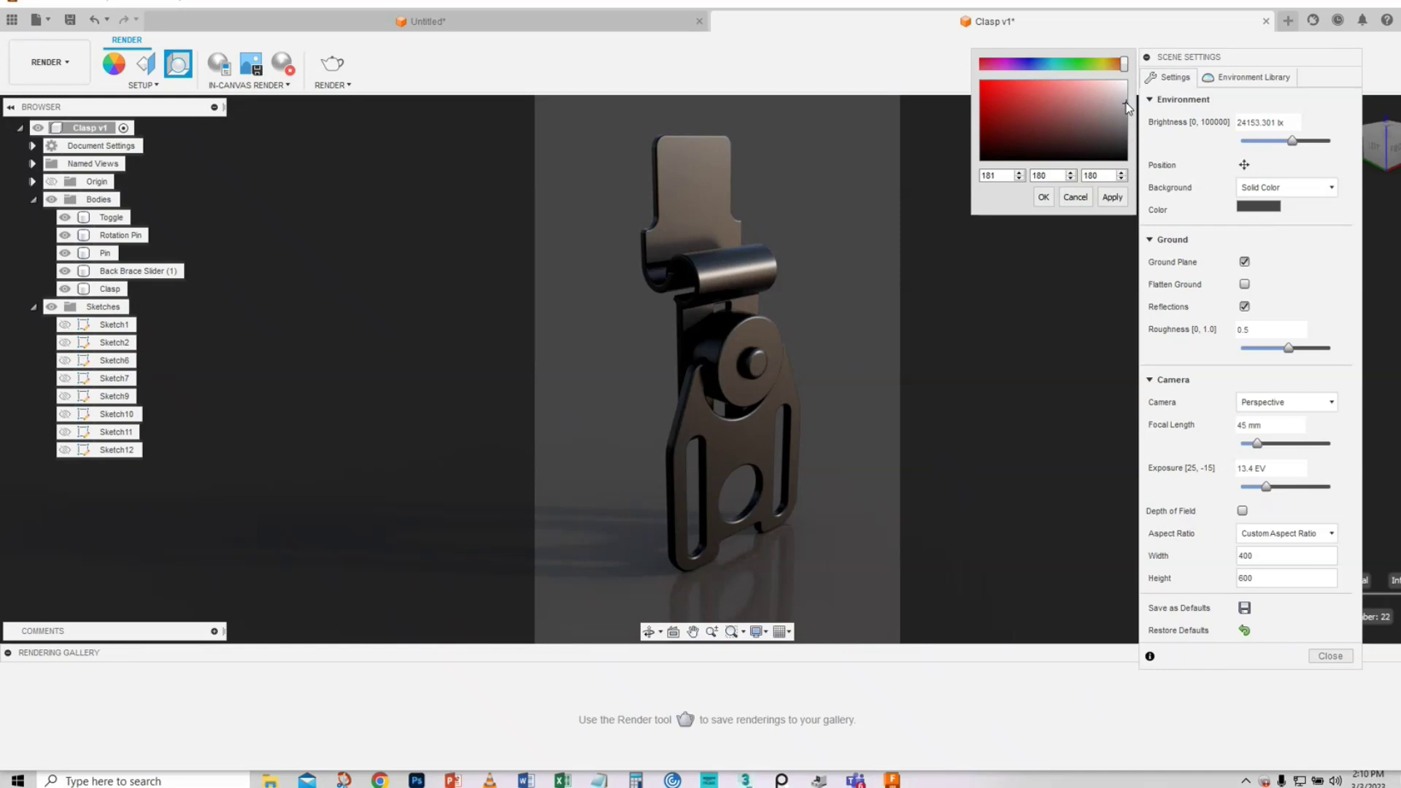
{"action": "left_click", "coordinate": [1044, 198]}
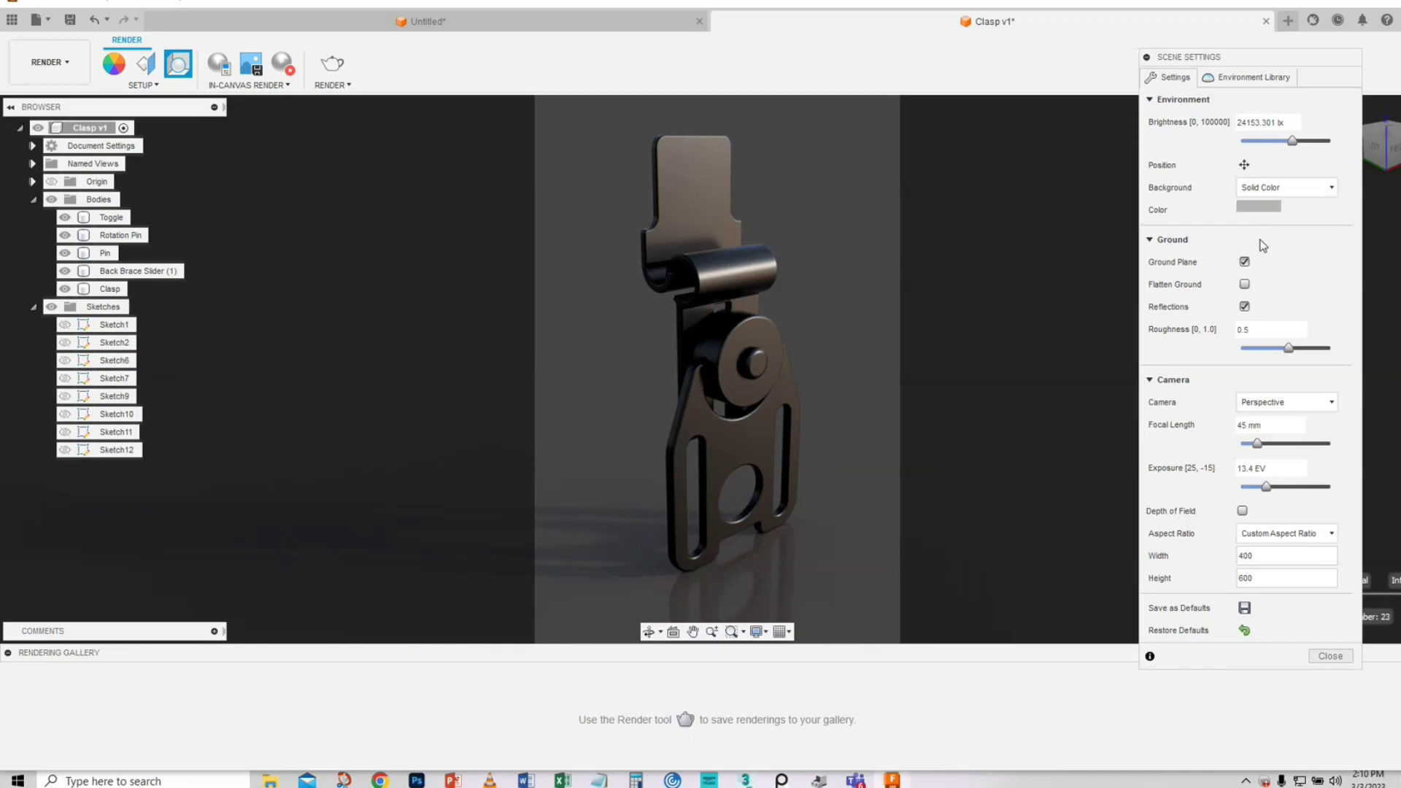
{"action": "left_click_drag", "start_coordinate": [1266, 62], "coordinate": [1075, 268]}
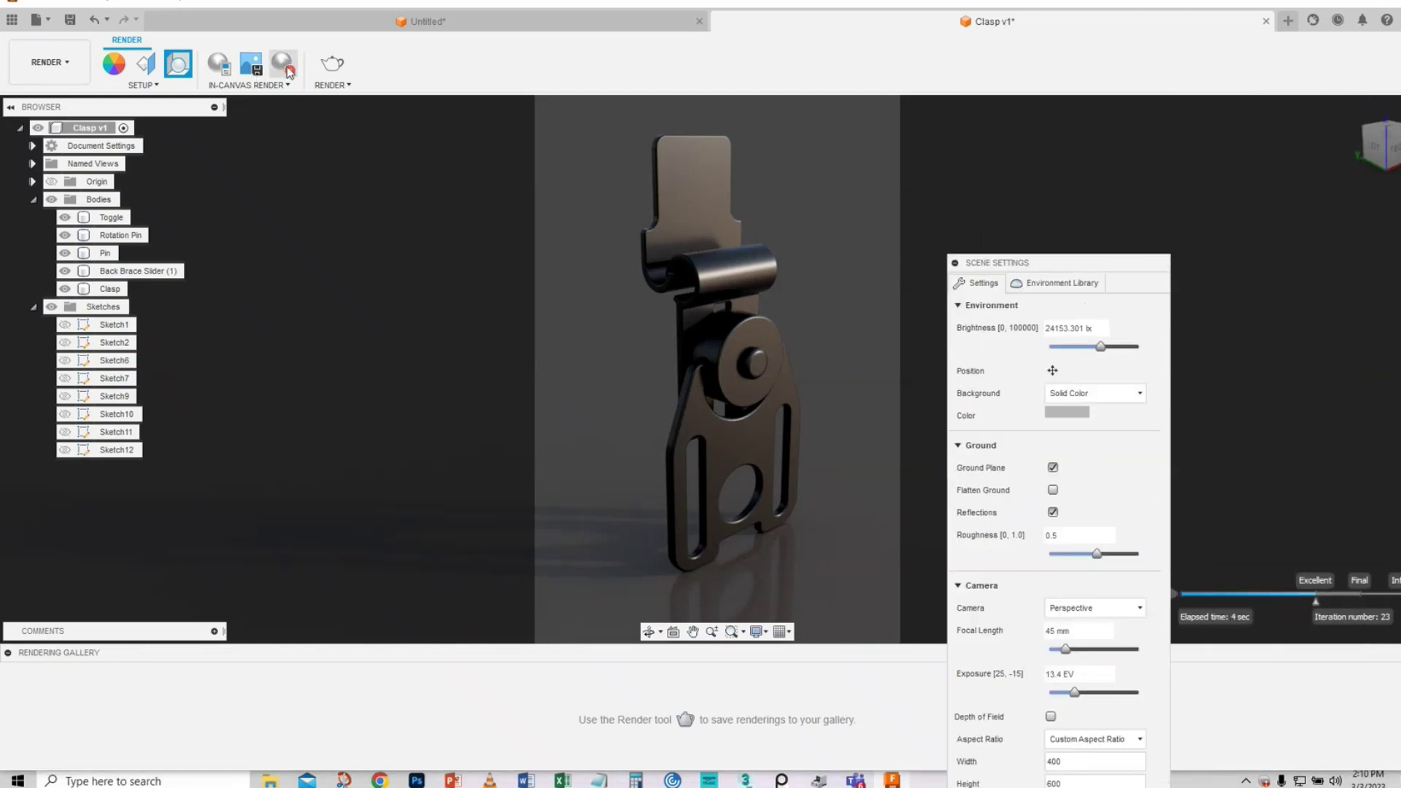
{"action": "left_click", "coordinate": [290, 71]}
{"action": "left_click", "coordinate": [285, 73]}
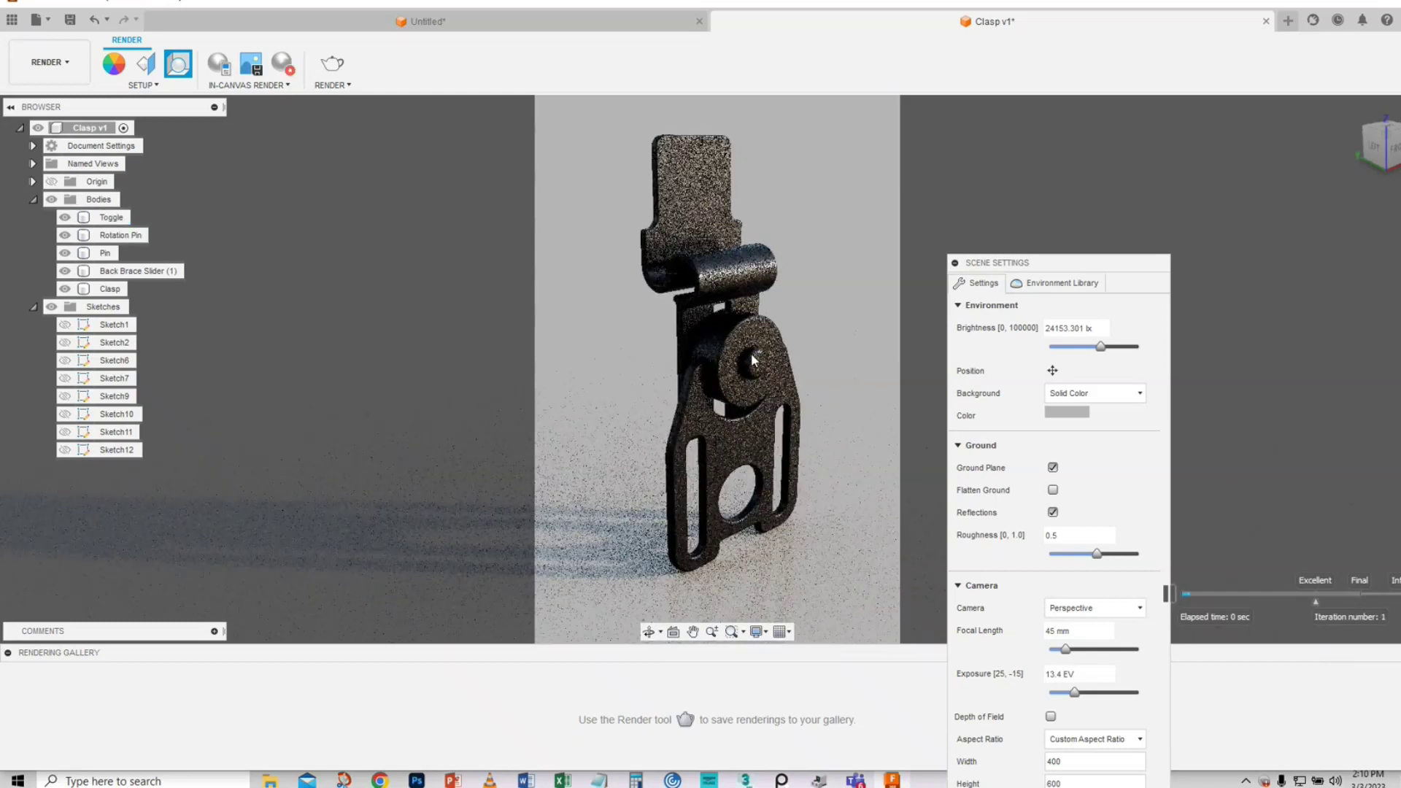
- Change the scene's solid background color to a dark gray
{"action": "left_click_drag", "start_coordinate": [1107, 260], "coordinate": [1148, 145]}
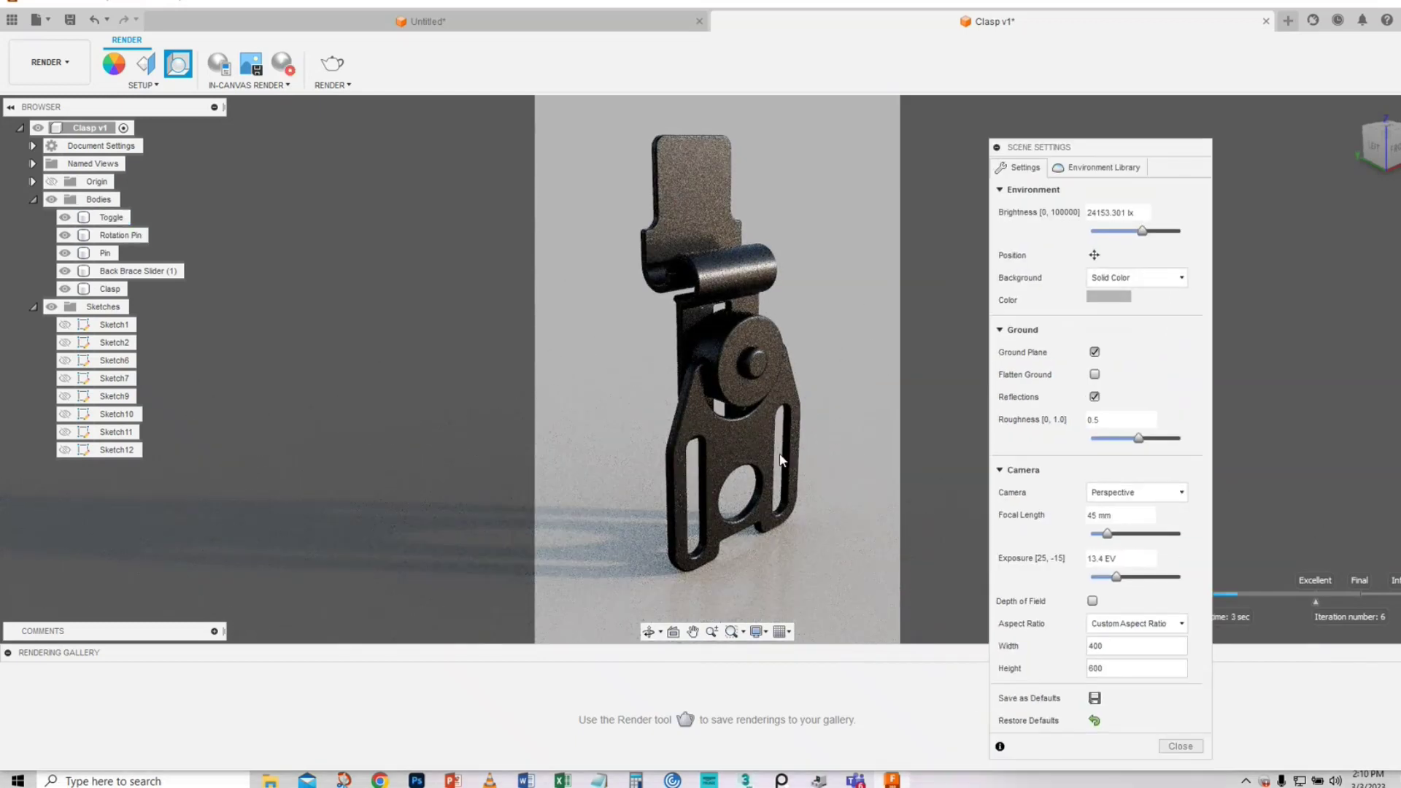
{"action": "left_click", "coordinate": [1108, 298]}
{"action": "left_click", "coordinate": [977, 226]}
{"action": "left_click", "coordinate": [893, 288]}
- Try the Sharp Highlights lighting environment from the Fusion 360 library on the scene
{"action": "left_click_drag", "start_coordinate": [1087, 150], "coordinate": [1077, 117]}
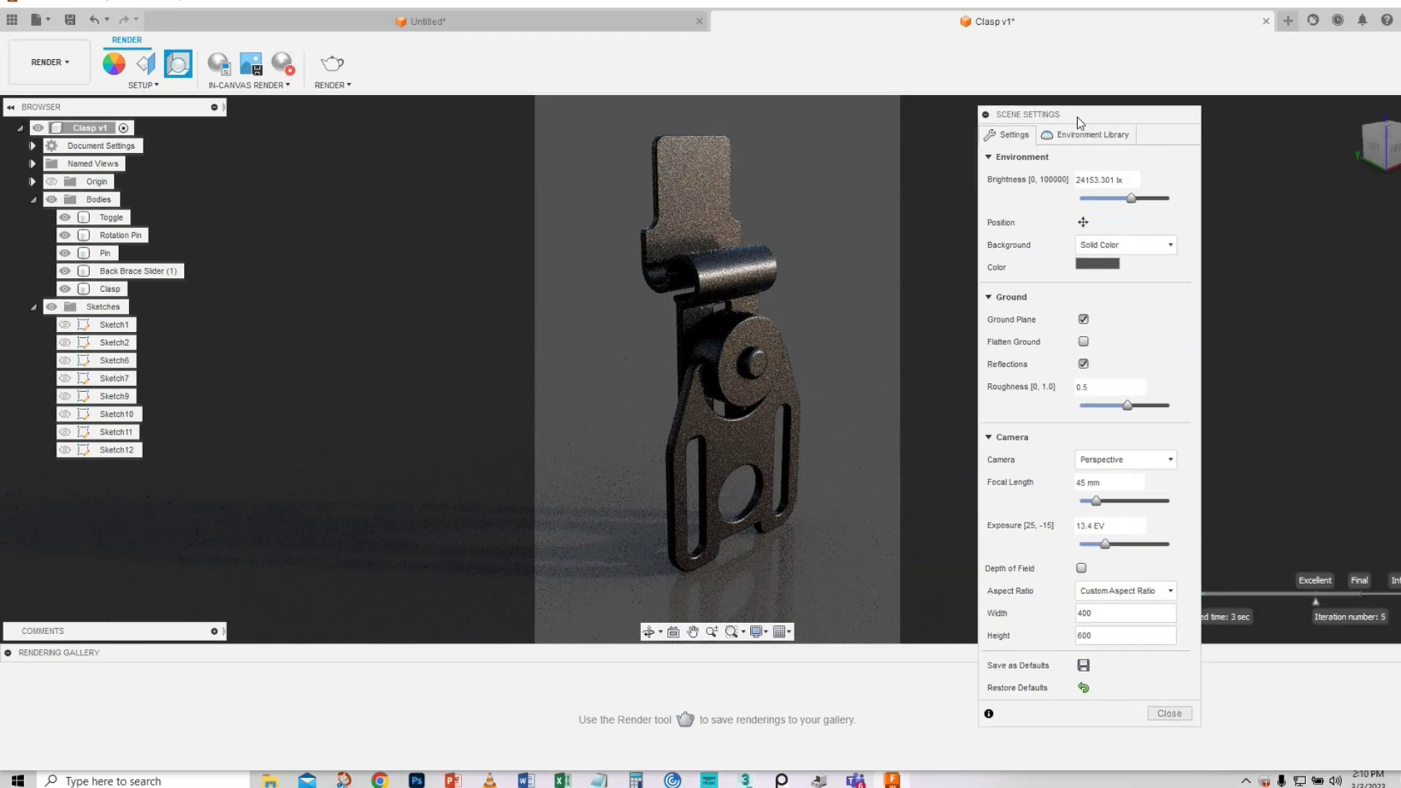
{"action": "left_click", "coordinate": [1077, 137]}
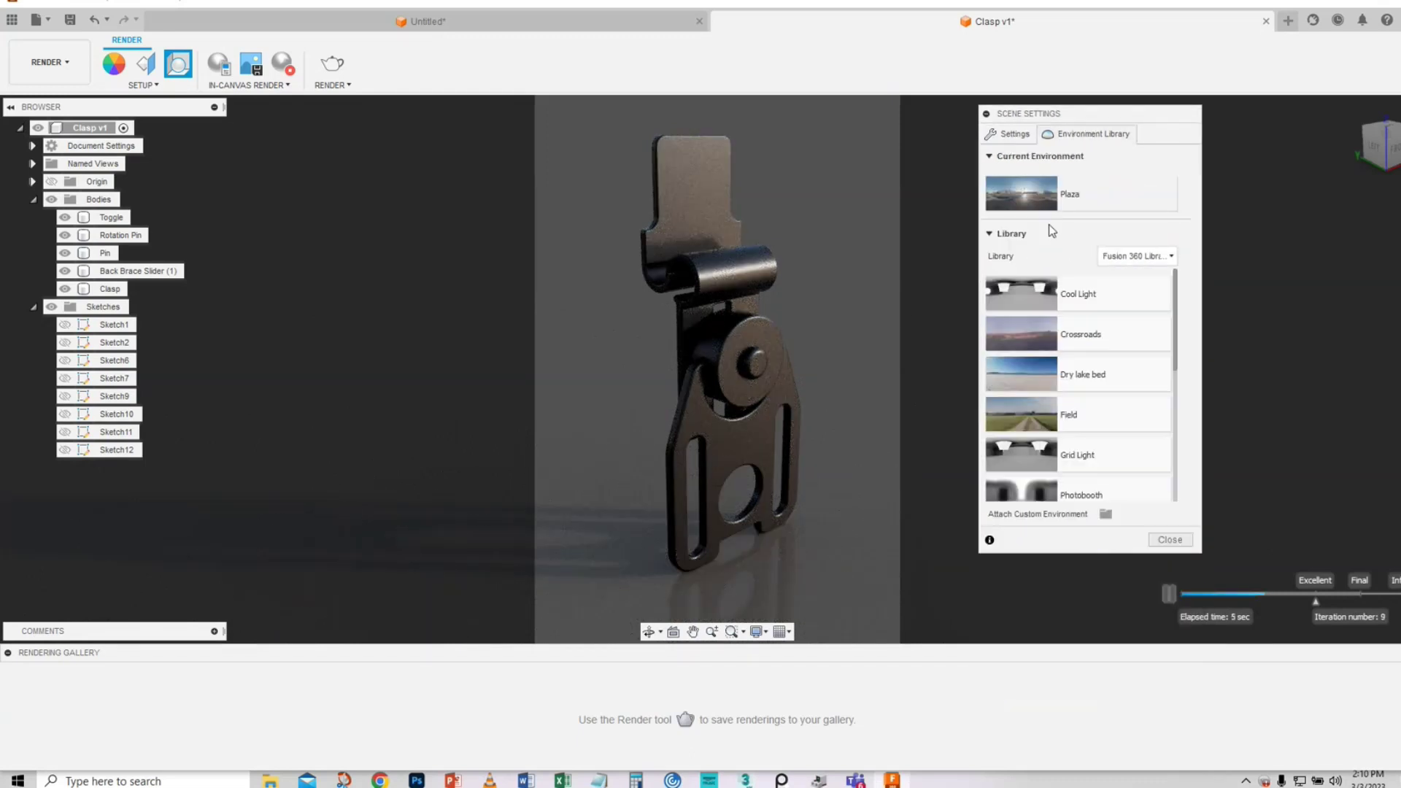
{"action": "scroll", "coordinate": [1161, 468], "scroll_direction": "down", "scroll_amount": 5}
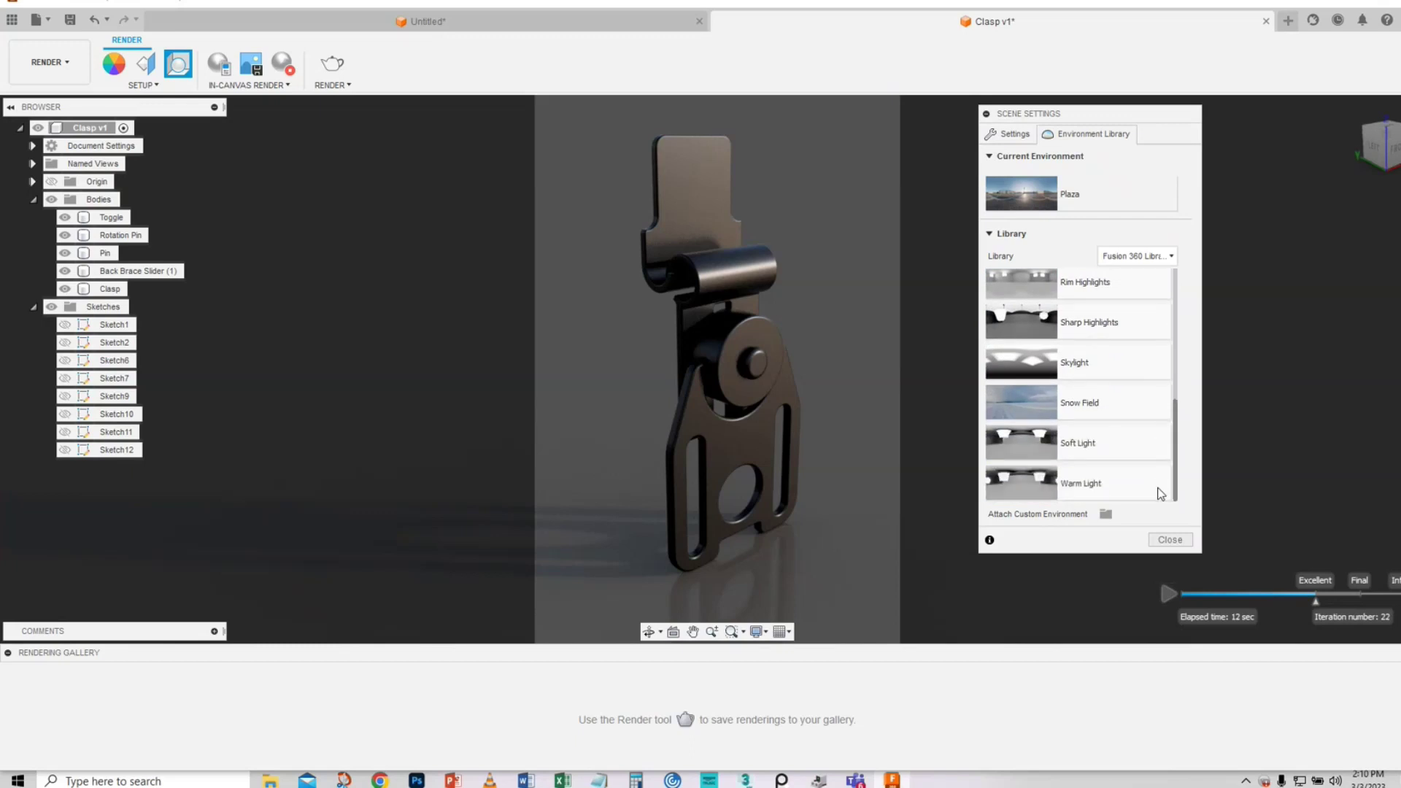
{"action": "left_click_drag", "start_coordinate": [1011, 322], "coordinate": [1024, 208]}
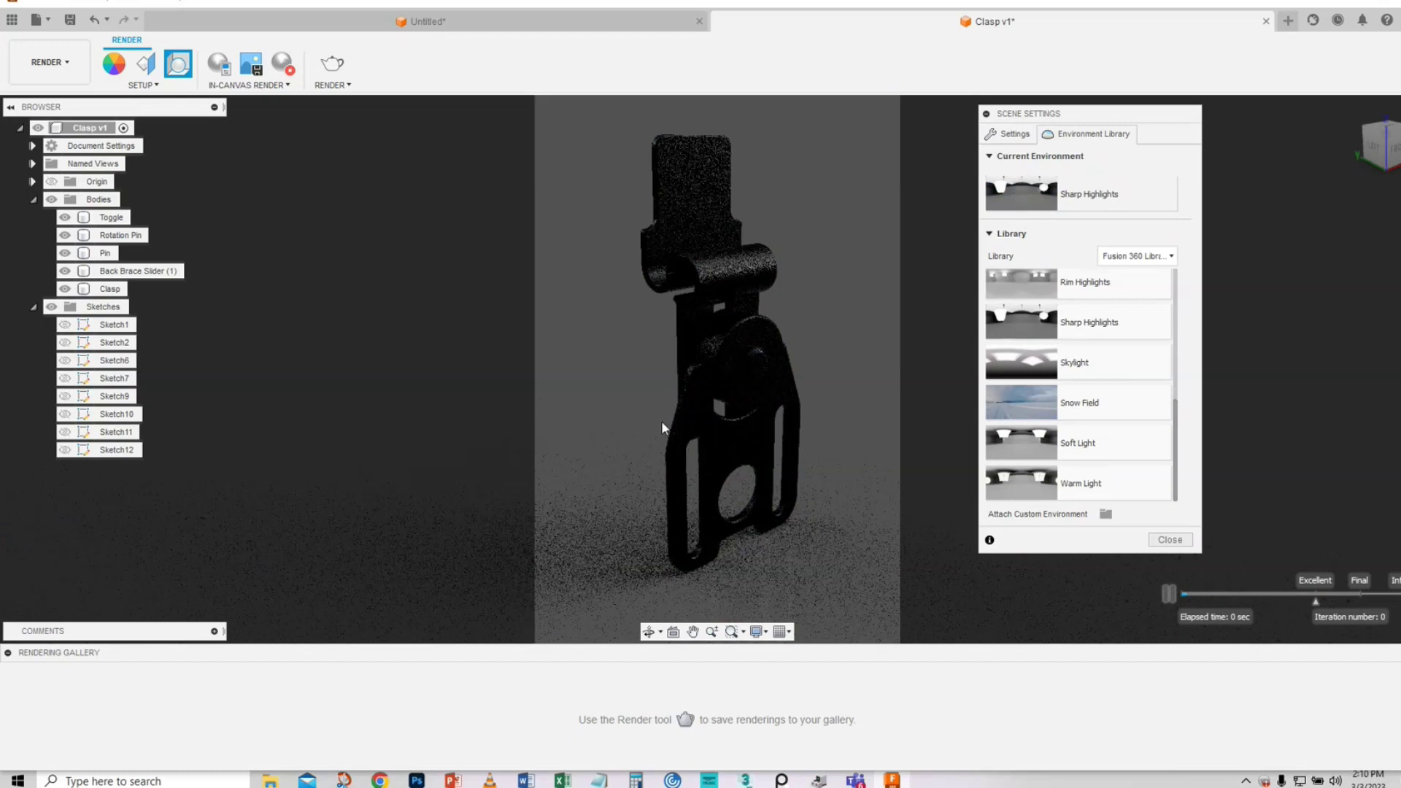
{"action": "left_click_drag", "start_coordinate": [1059, 113], "coordinate": [1125, 122]}
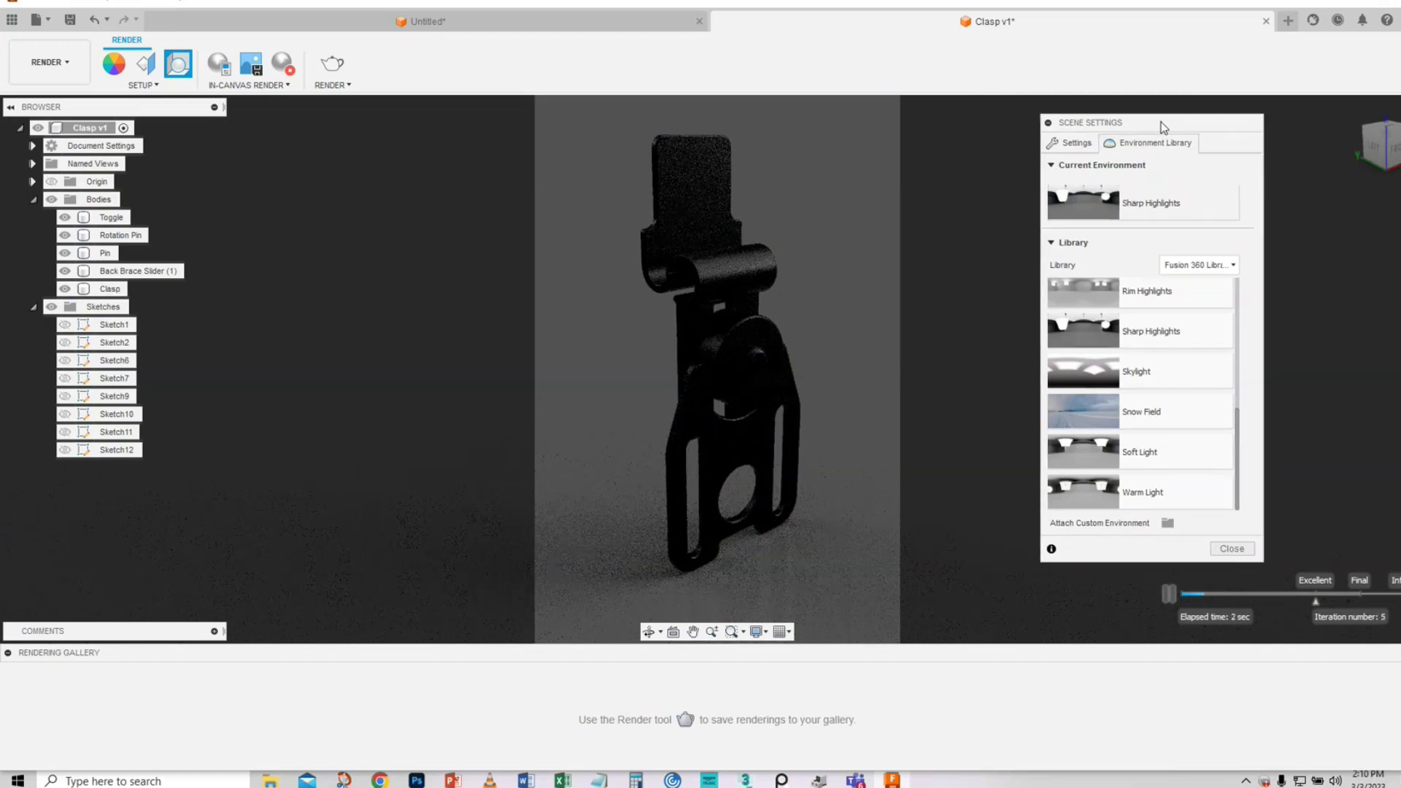
- Rotate the Sharp Highlights environment to -6.3 degrees and raise its brightness to about 2500 lx
{"action": "left_click", "coordinate": [1084, 143]}
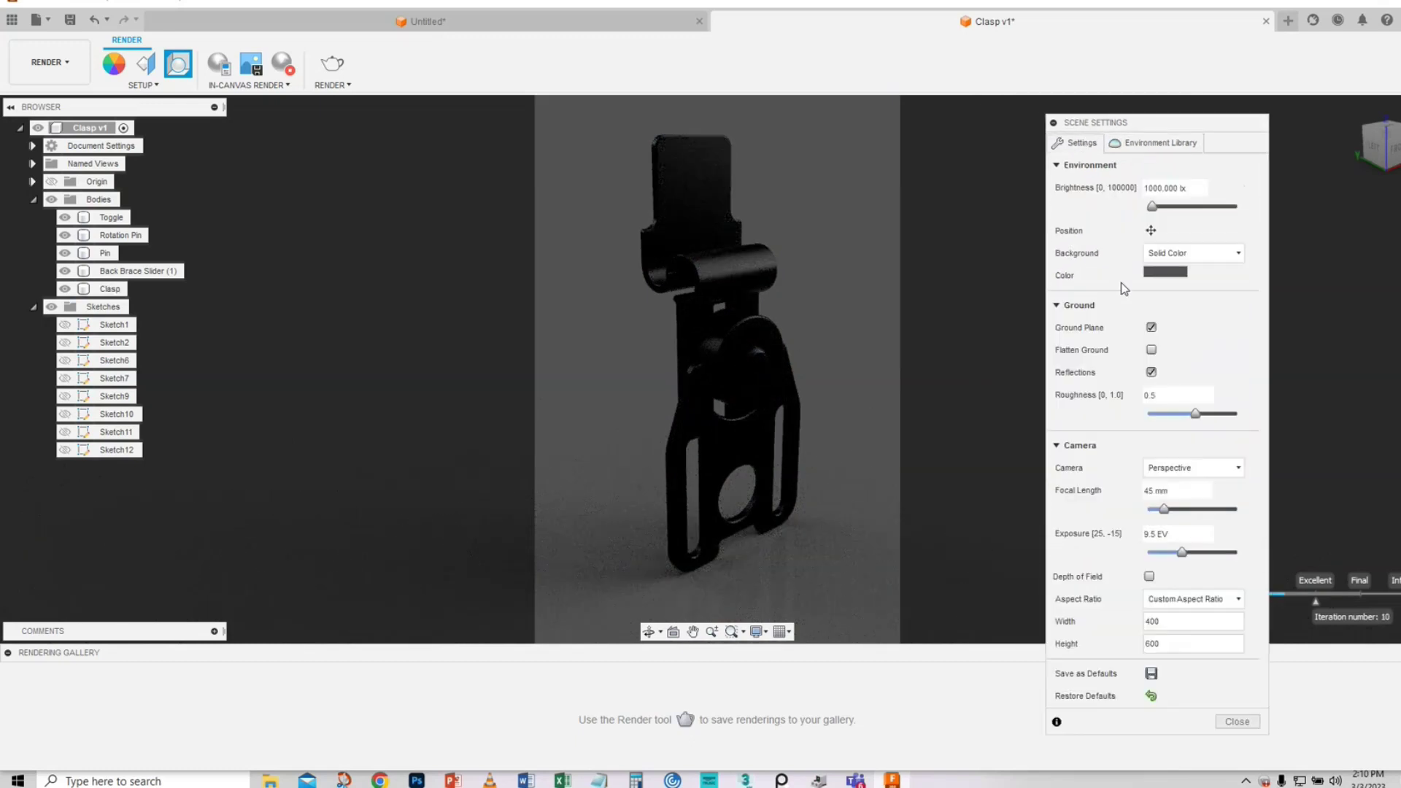
{"action": "left_click", "coordinate": [1151, 232]}
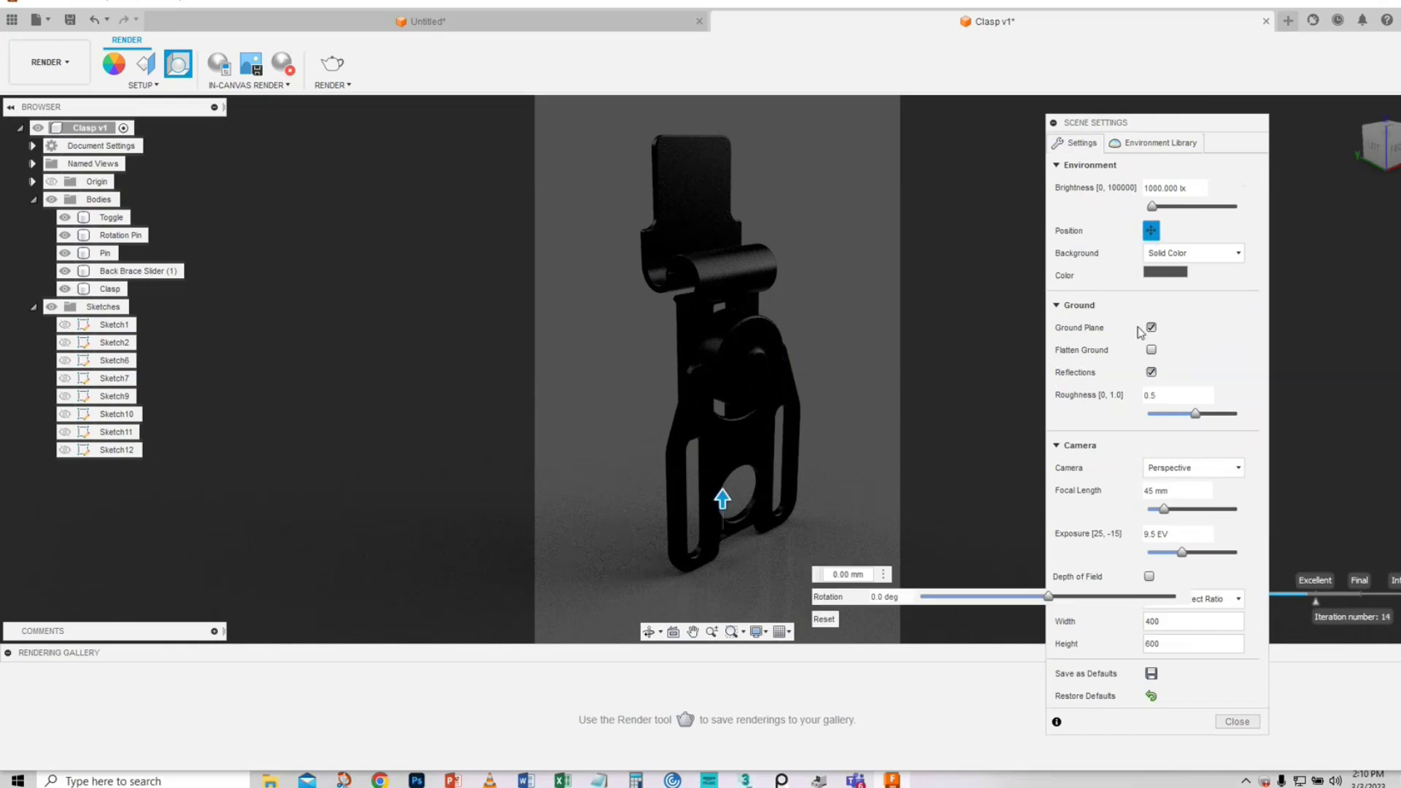
{"action": "mouse_move", "coordinate": [1049, 597]}
{"action": "left_mouse_down"}
{"action": "mouse_move", "coordinate": [959, 601]}
{"action": "mouse_move", "coordinate": [1058, 601]}
{"action": "mouse_move", "coordinate": [1044, 599]}
{"action": "left_mouse_up"}
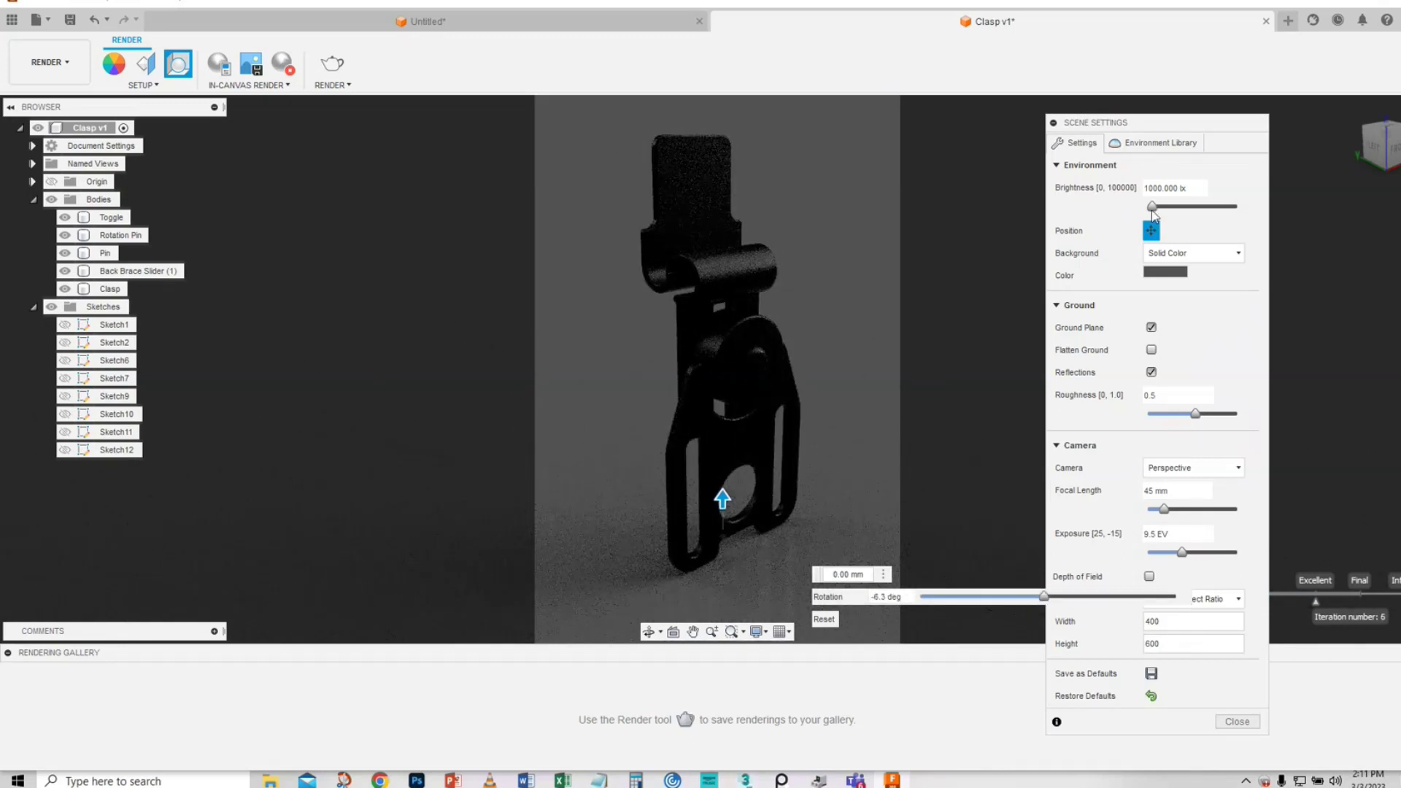
{"action": "left_click_drag", "start_coordinate": [1152, 208], "coordinate": [1161, 211]}
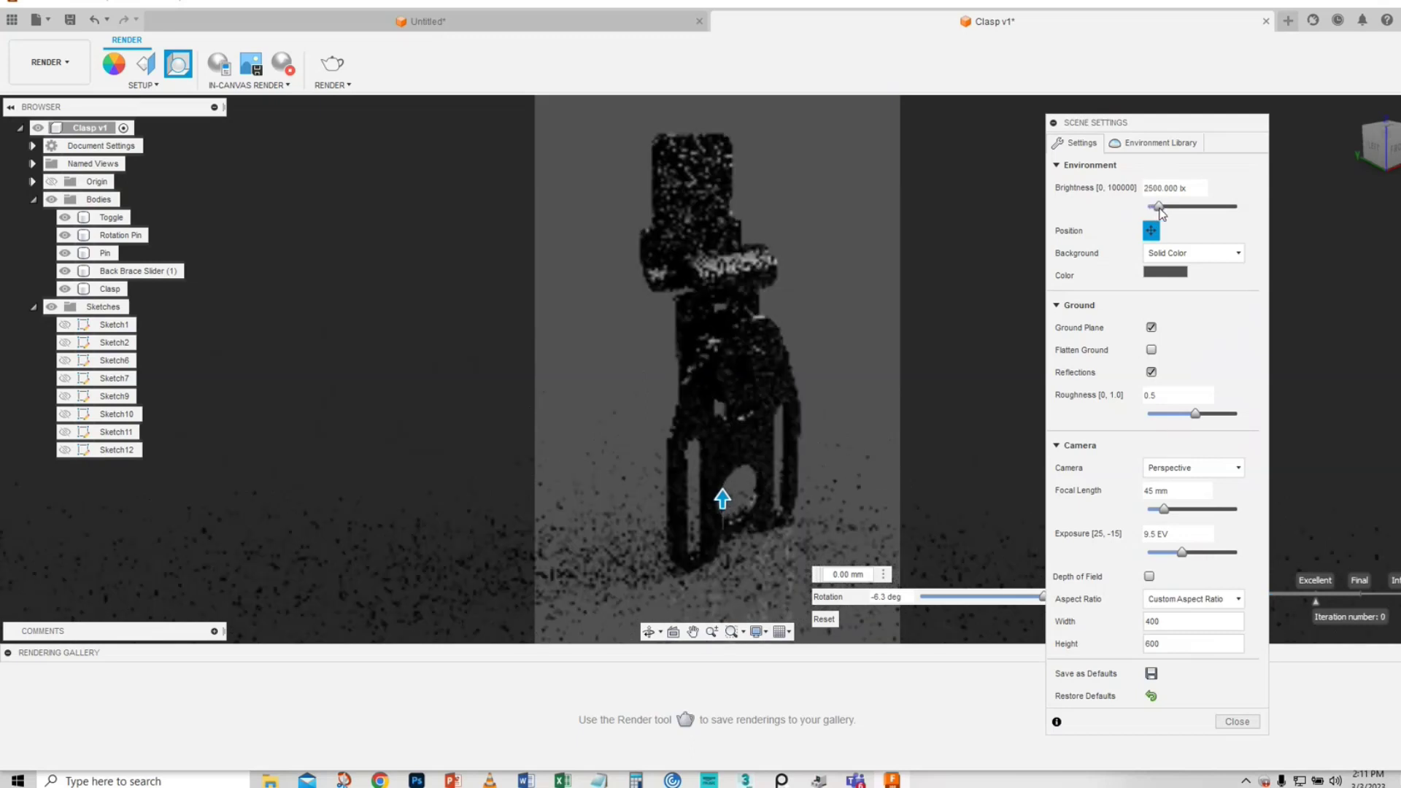
- Try the Skylight and Grid Light environments on the latch render
{"action": "left_click", "coordinate": [1136, 144]}
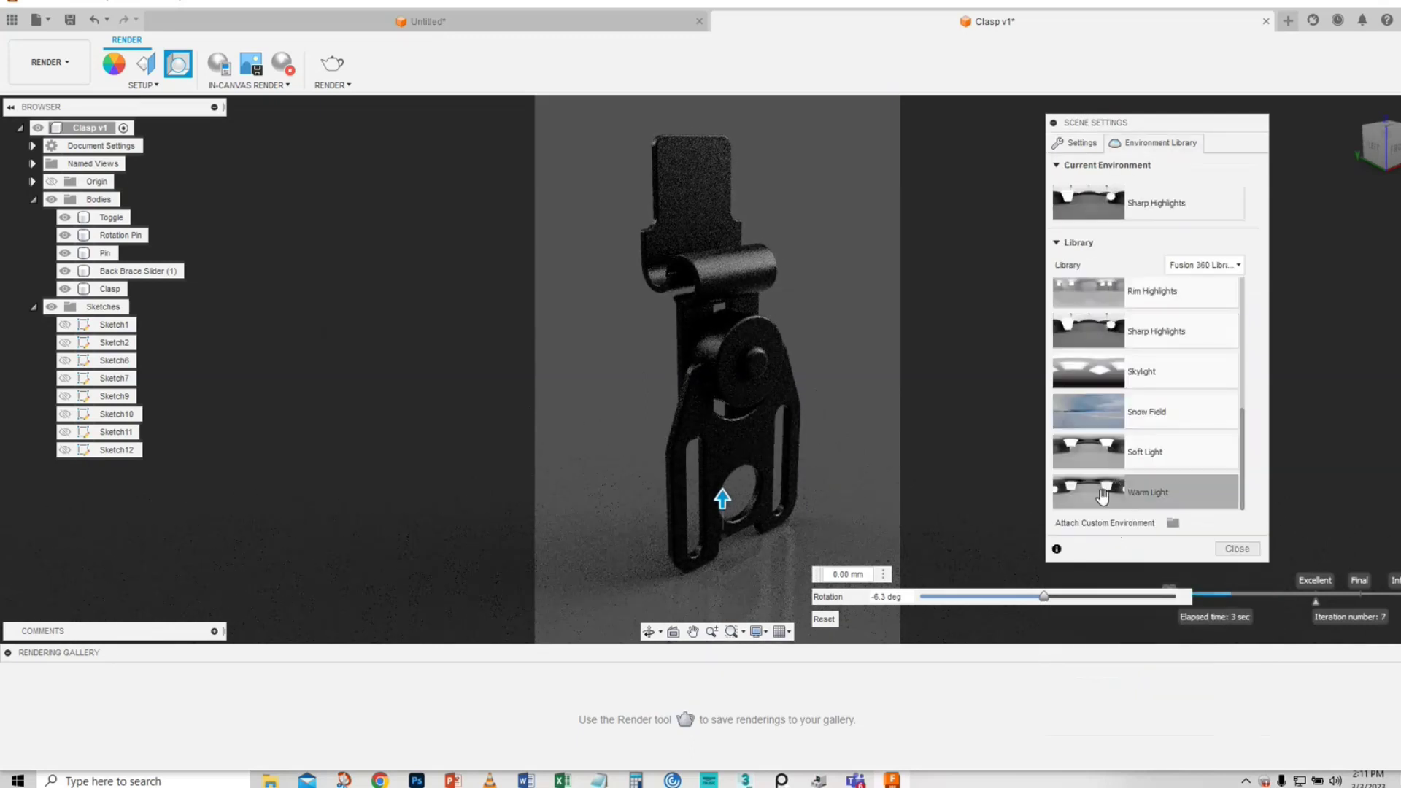
{"action": "left_click_drag", "start_coordinate": [1083, 417], "coordinate": [1082, 423]}
{"action": "left_click_drag", "start_coordinate": [1176, 380], "coordinate": [1107, 211]}
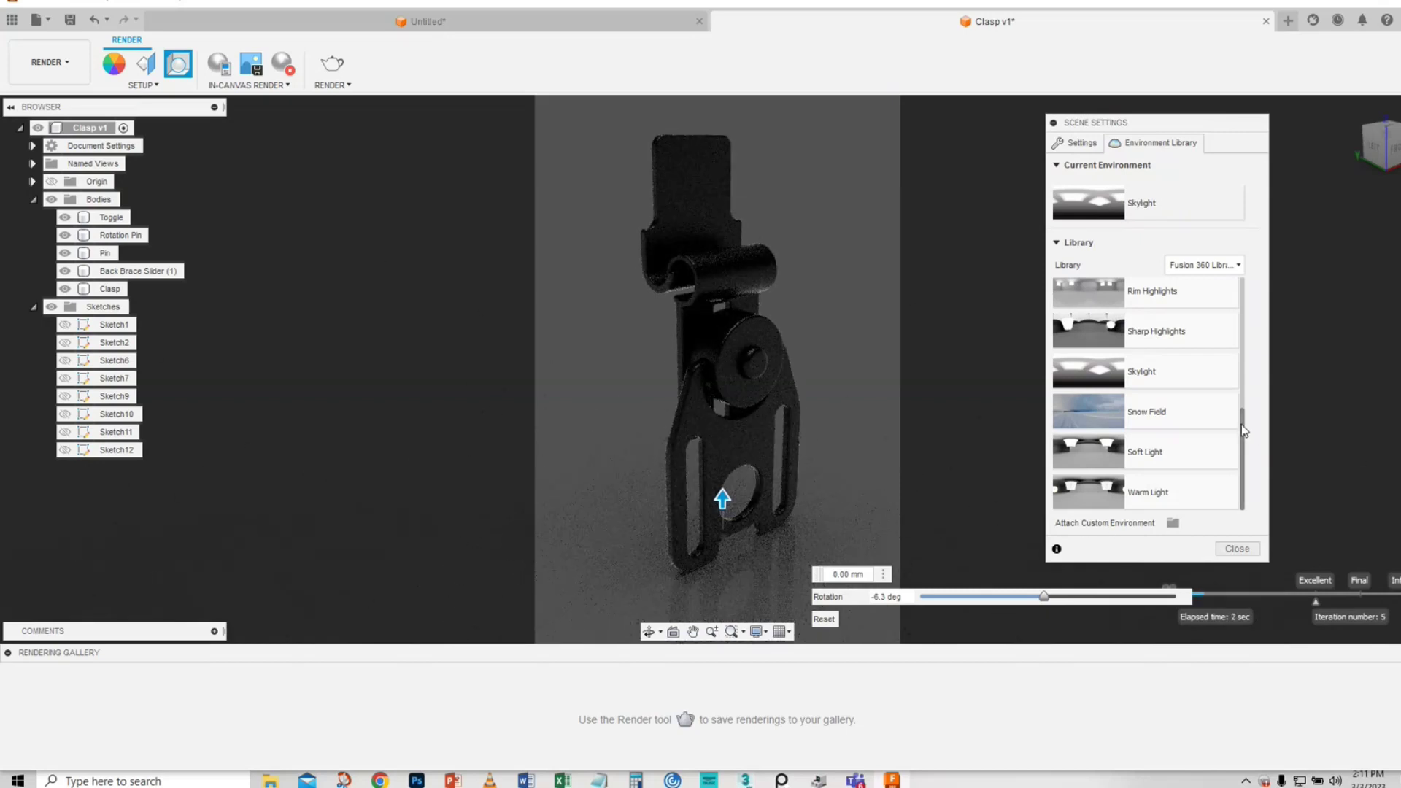
{"action": "left_click_drag", "start_coordinate": [1246, 428], "coordinate": [1245, 342]}
{"action": "left_click_drag", "start_coordinate": [1079, 363], "coordinate": [1102, 206]}
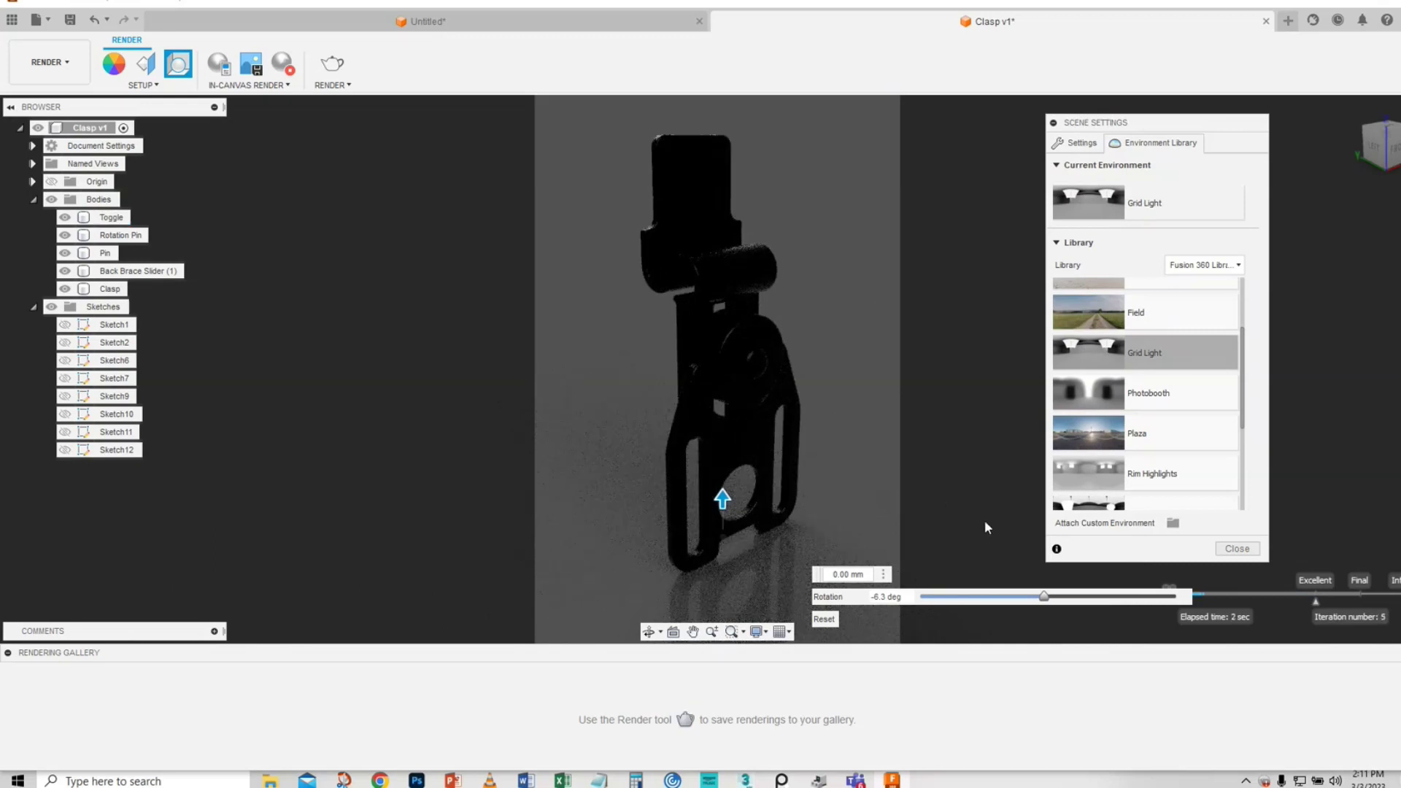
- Apply the Plaza environment to the scene and rotate it to about -60.7 degrees
{"action": "left_click_drag", "start_coordinate": [1113, 434], "coordinate": [1102, 208]}
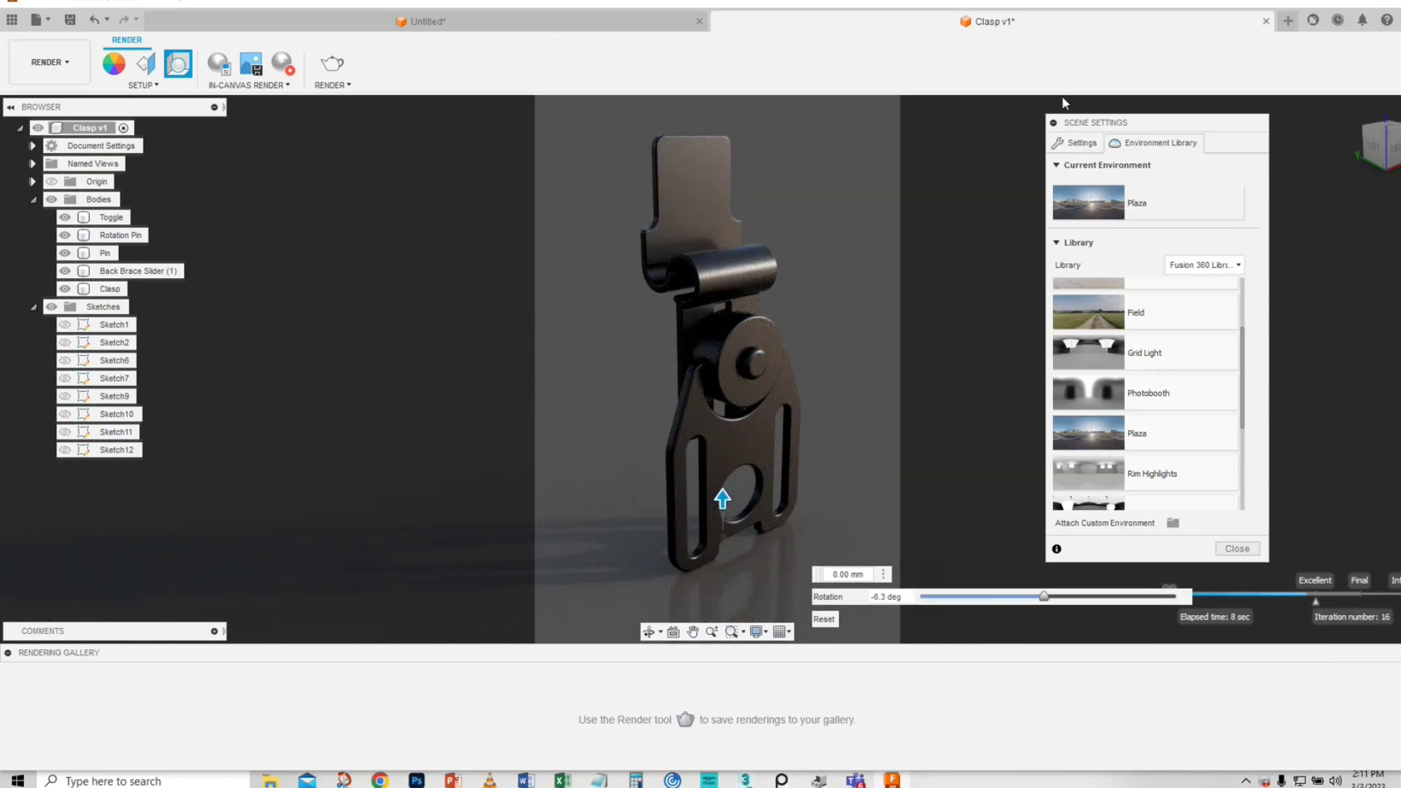
{"action": "left_click_drag", "start_coordinate": [1100, 122], "coordinate": [112, 237]}
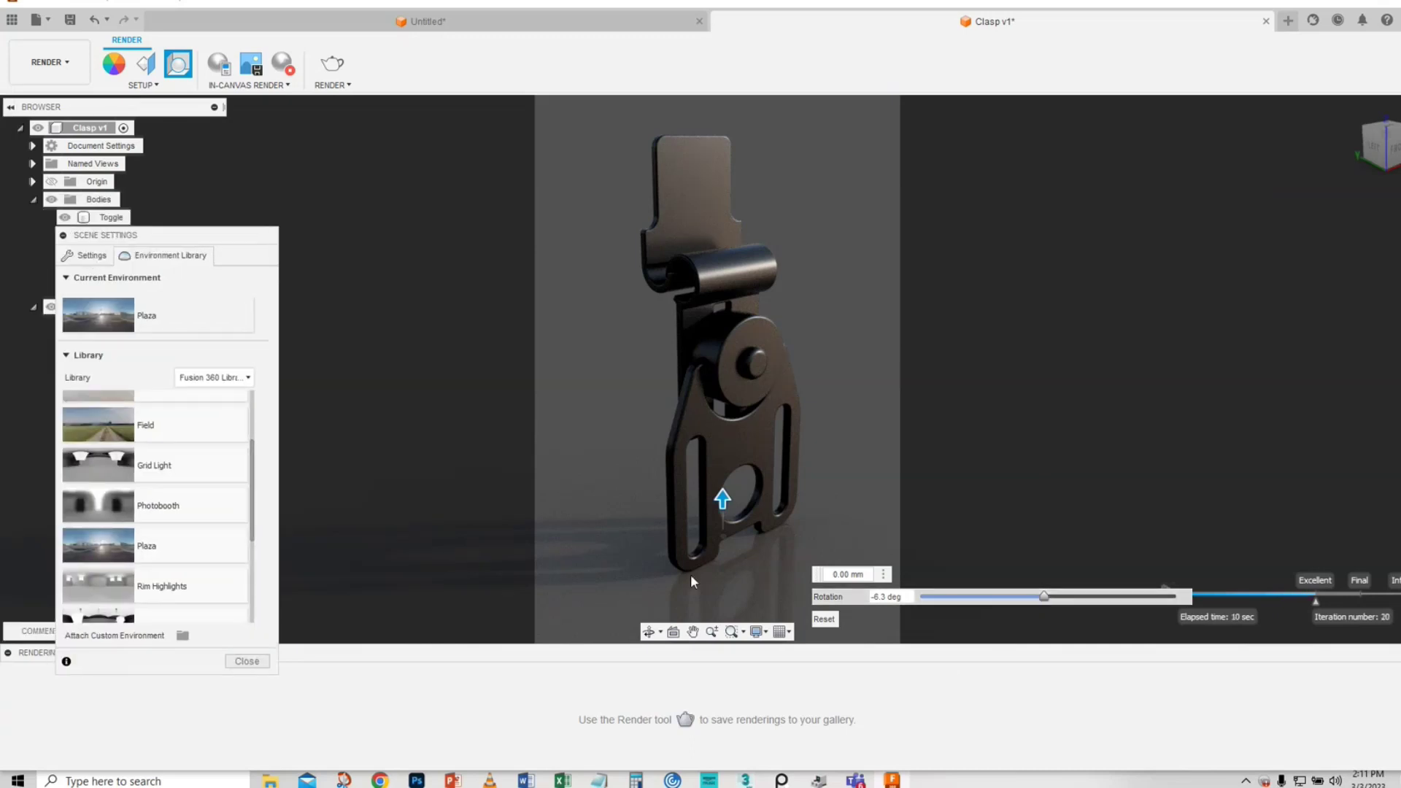
{"action": "left_click_drag", "start_coordinate": [1043, 602], "coordinate": [1005, 597]}
{"action": "left_click", "coordinate": [742, 281]}
{"action": "left_click", "coordinate": [754, 192]}
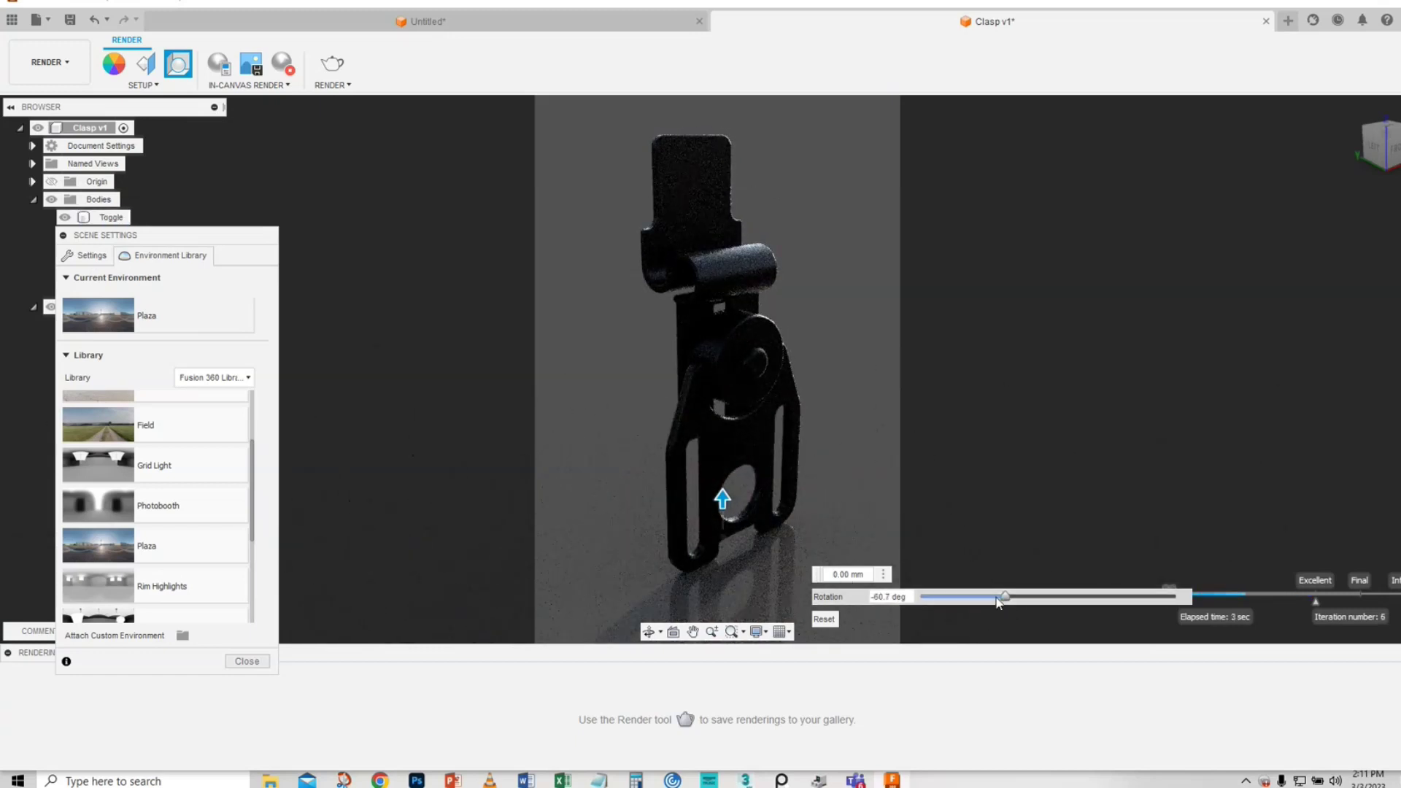
- Rotate the Plaza environment to 15.7 degrees and collapse the rendering gallery to enlarge the canvas
{"action": "left_click_drag", "start_coordinate": [1005, 600], "coordinate": [1059, 606]}
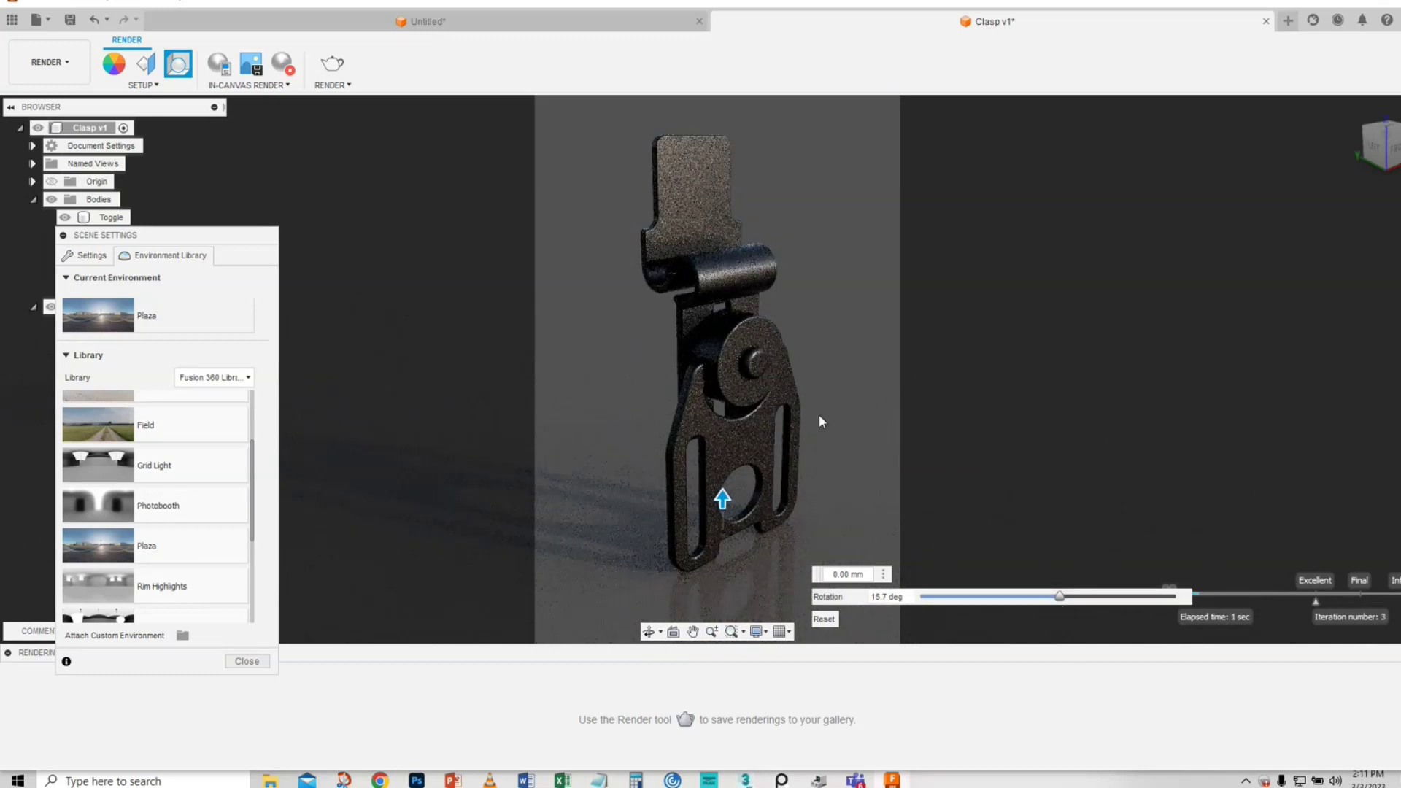
{"action": "left_click_drag", "start_coordinate": [212, 235], "coordinate": [357, 145]}
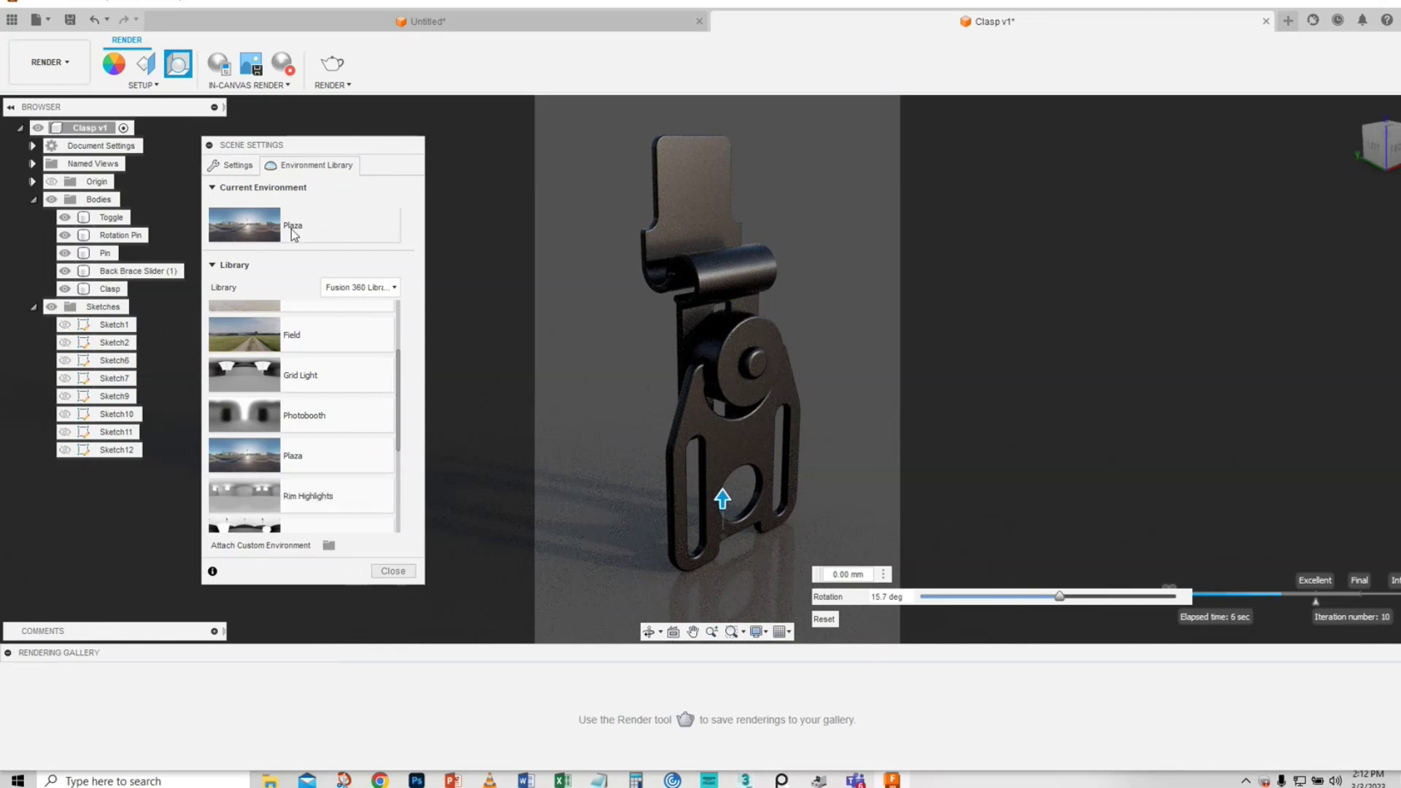
{"action": "left_click", "coordinate": [246, 167]}
{"action": "left_click", "coordinate": [307, 254]}
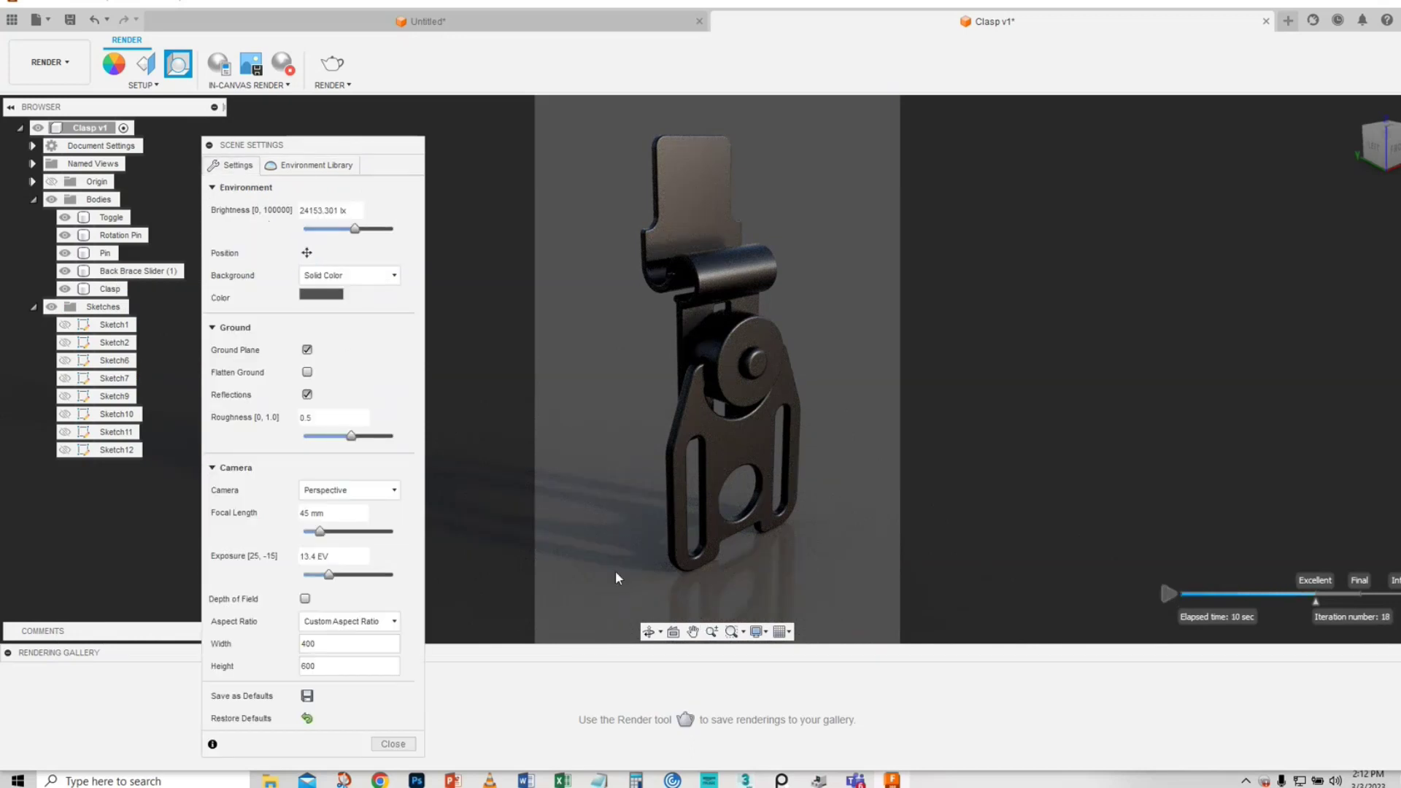
{"action": "left_click", "coordinate": [9, 653]}
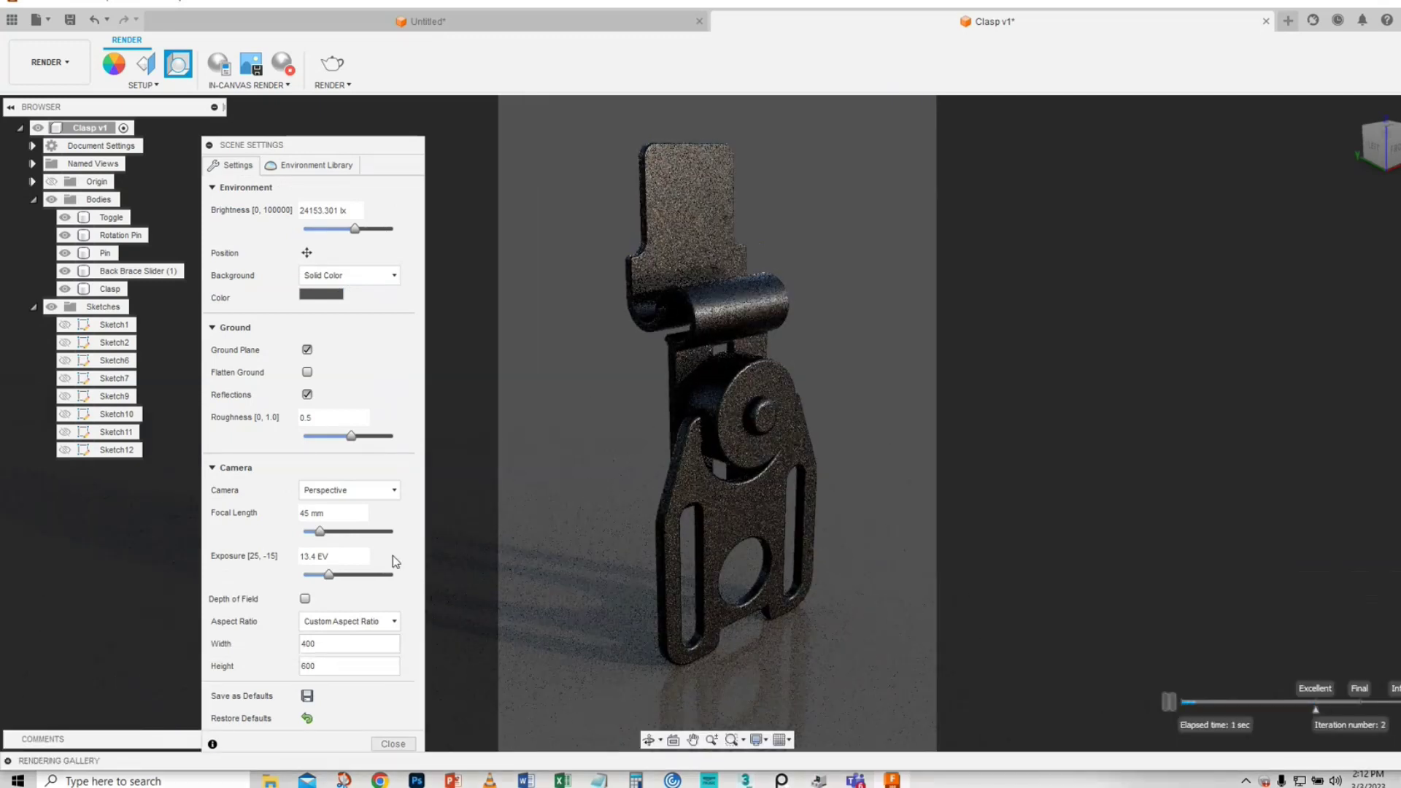
- Try the scene without the ground plane and without ground reflections, restoring each setting after comparing
{"action": "left_click", "coordinate": [308, 351]}
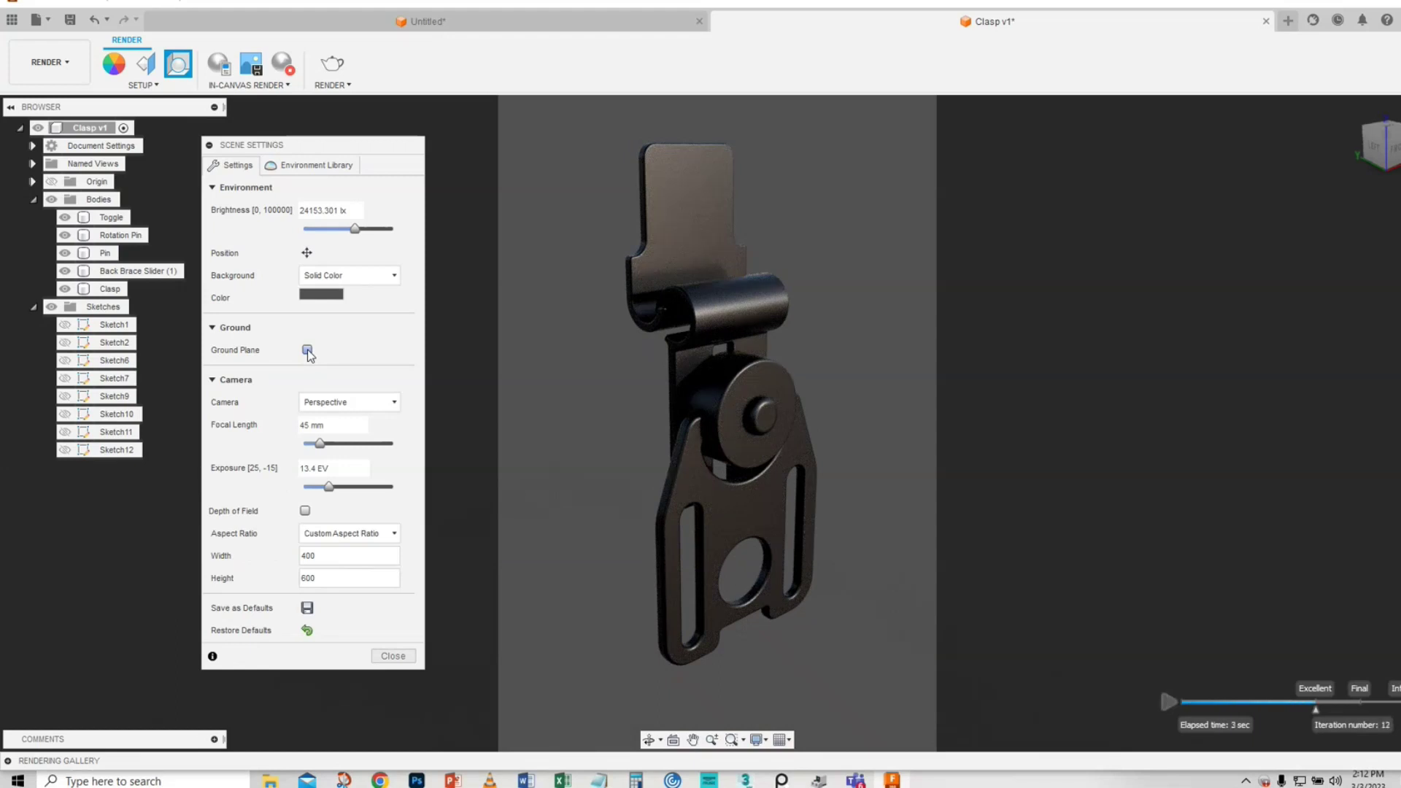
{"action": "left_click", "coordinate": [307, 351]}
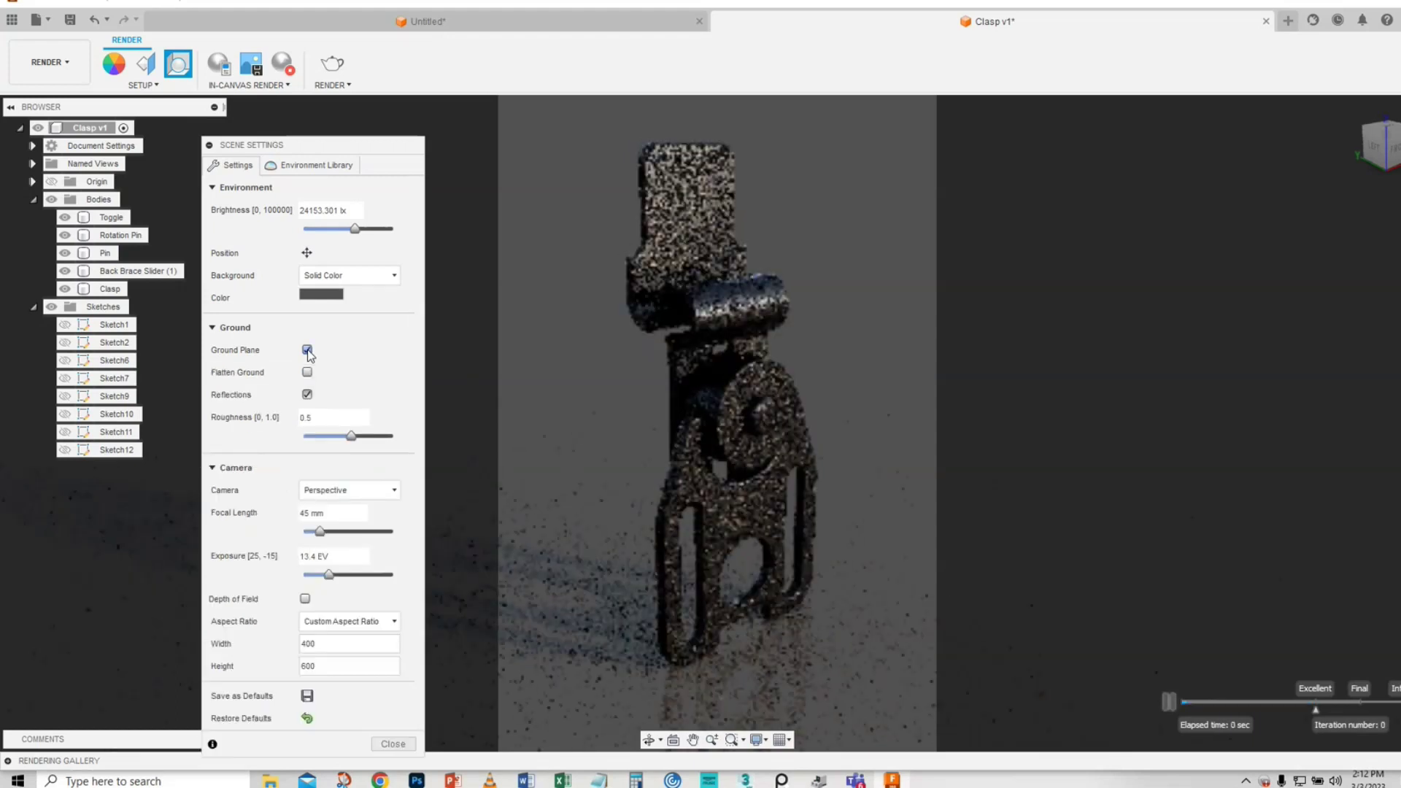
{"action": "left_click", "coordinate": [307, 395]}
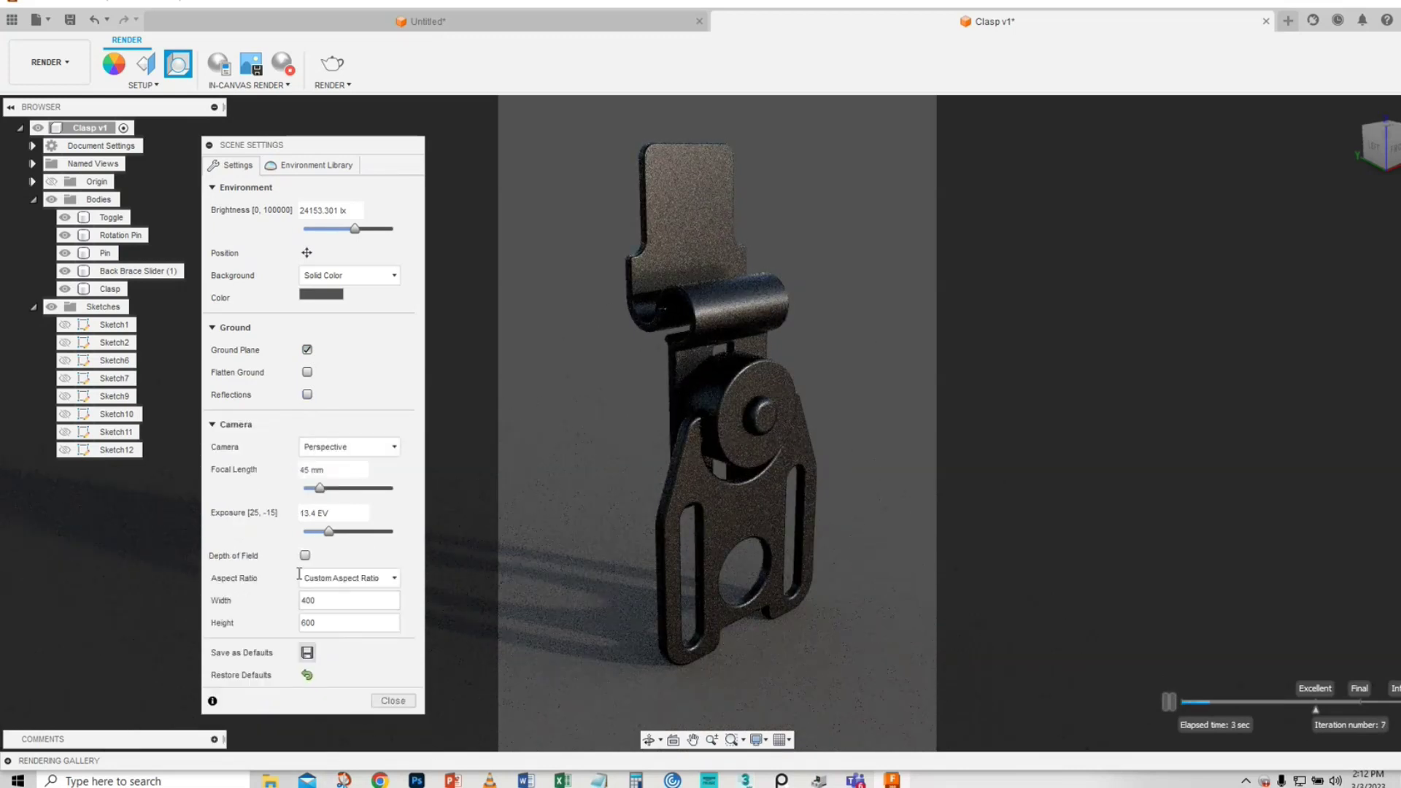
{"action": "left_click", "coordinate": [307, 395]}
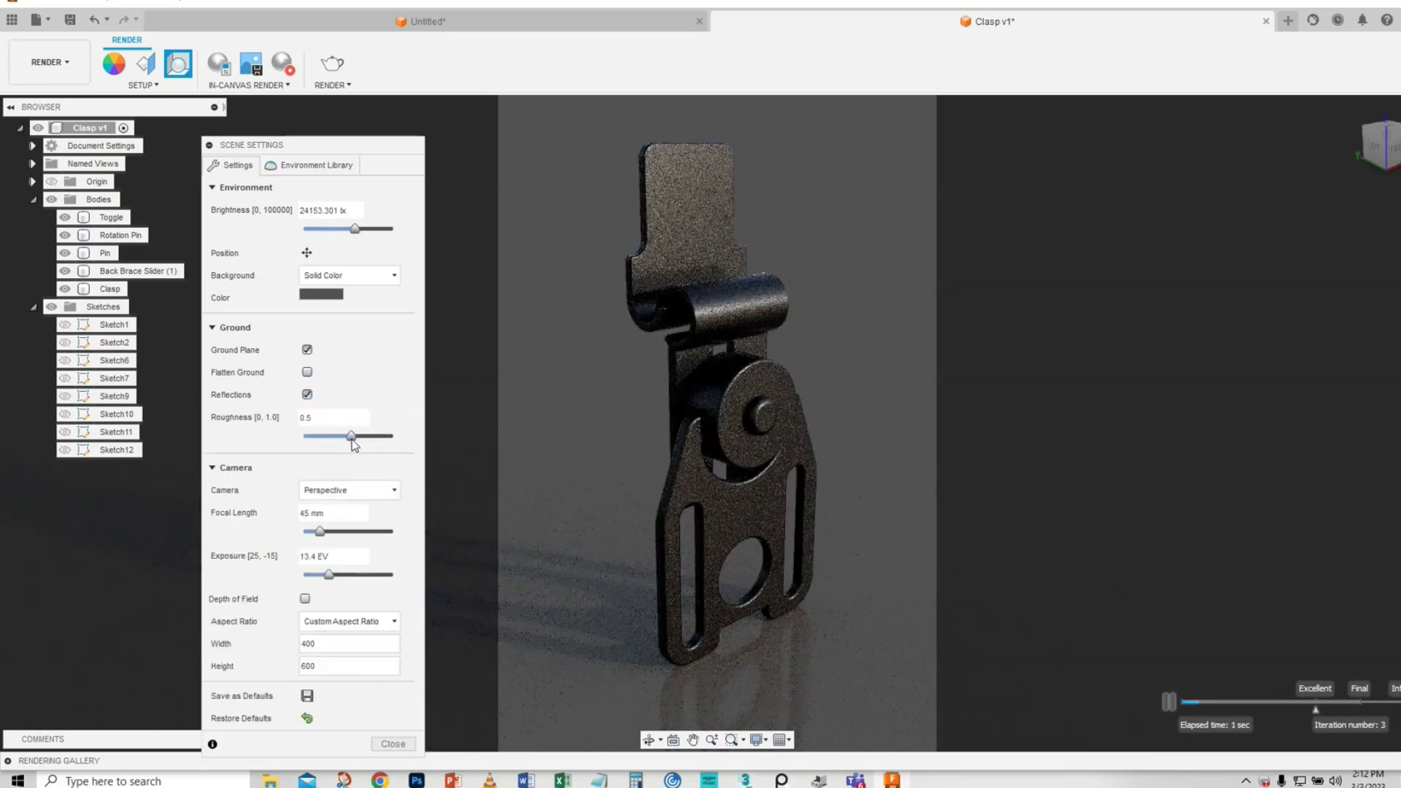
- Set the ground reflection roughness to 0.2 and close the scene settings
{"action": "left_click_drag", "start_coordinate": [353, 438], "coordinate": [319, 436]}
{"action": "left_click_drag", "start_coordinate": [318, 441], "coordinate": [352, 447]}
{"action": "left_click_drag", "start_coordinate": [351, 438], "coordinate": [326, 438]}
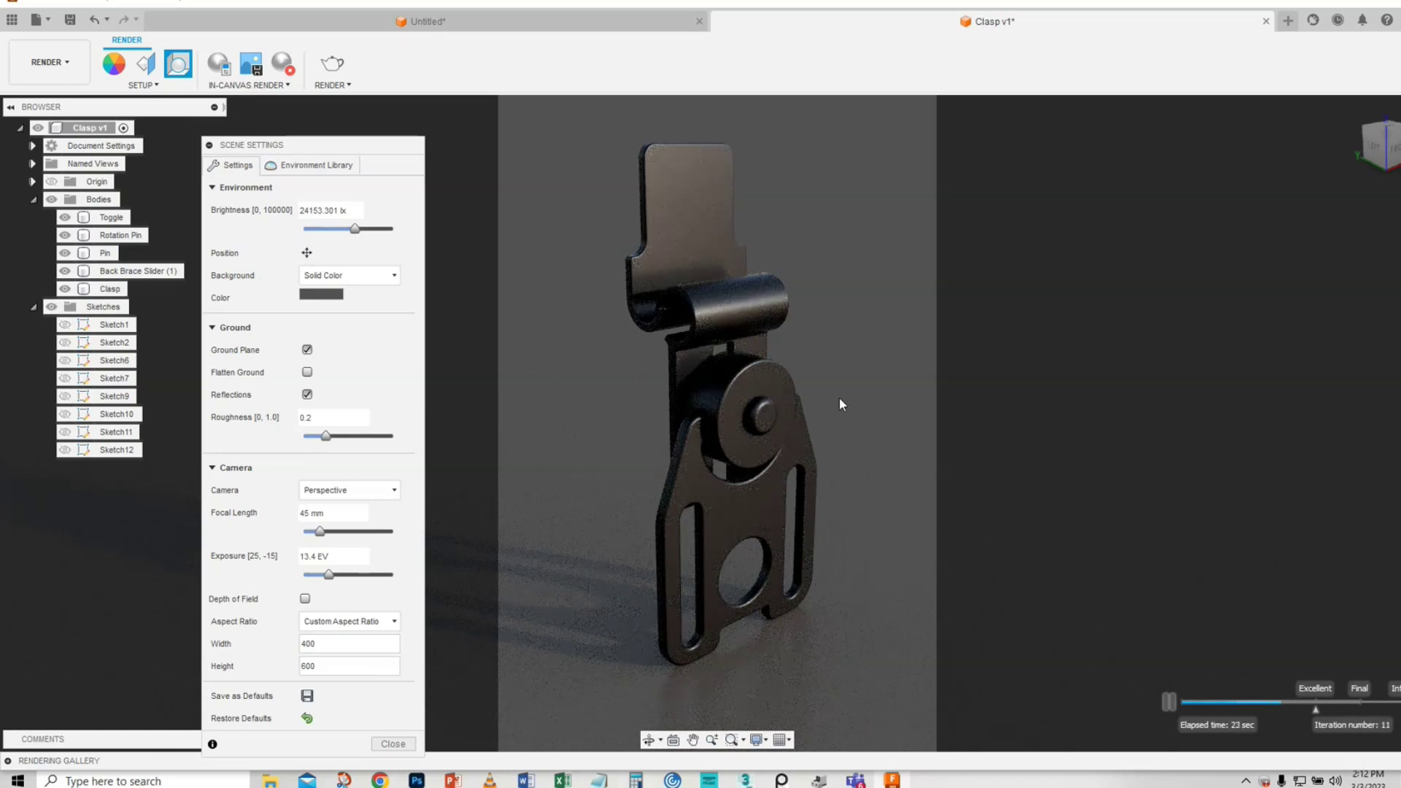
{"action": "left_click", "coordinate": [702, 641]}
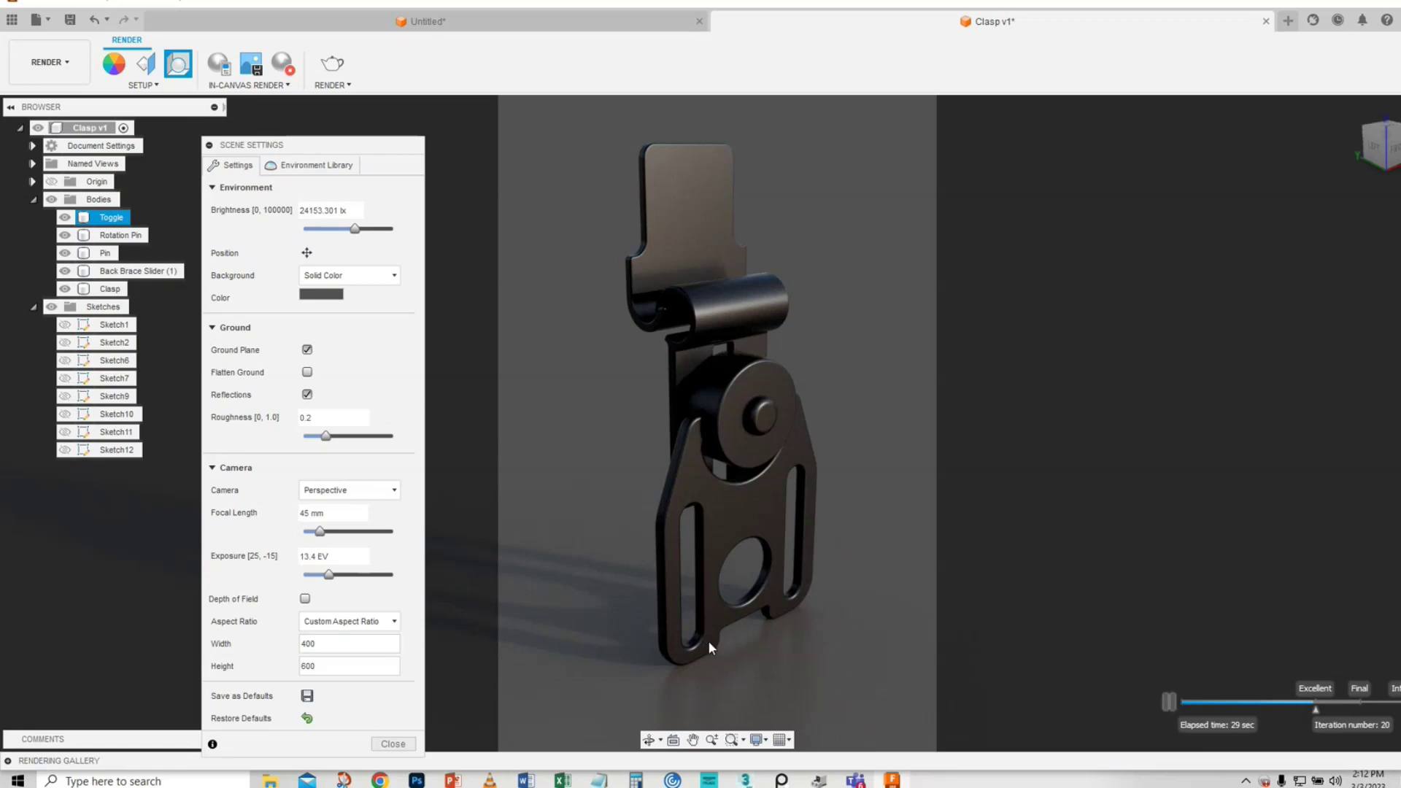
{"action": "left_click", "coordinate": [708, 641]}
{"action": "left_click", "coordinate": [742, 551]}
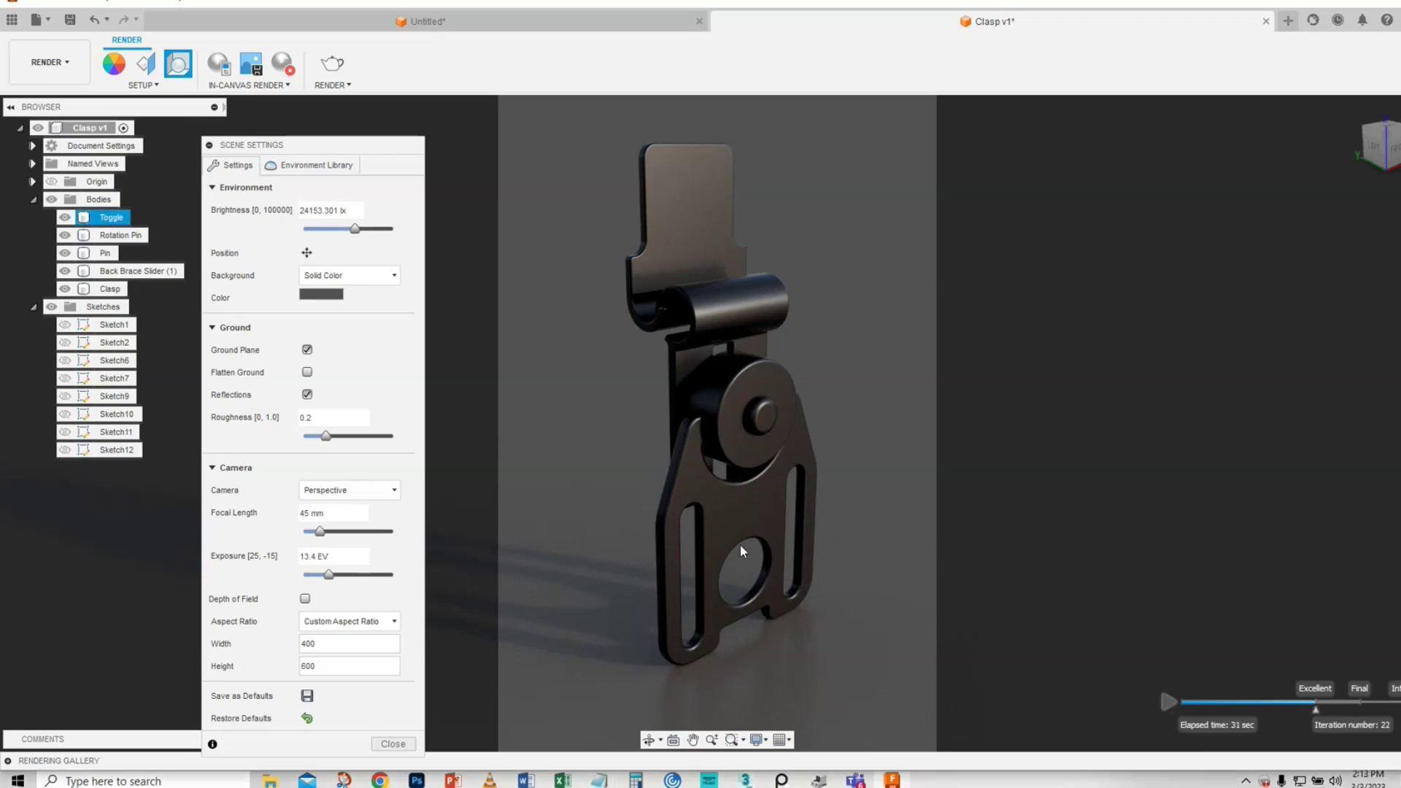
{"action": "left_click", "coordinate": [576, 667]}
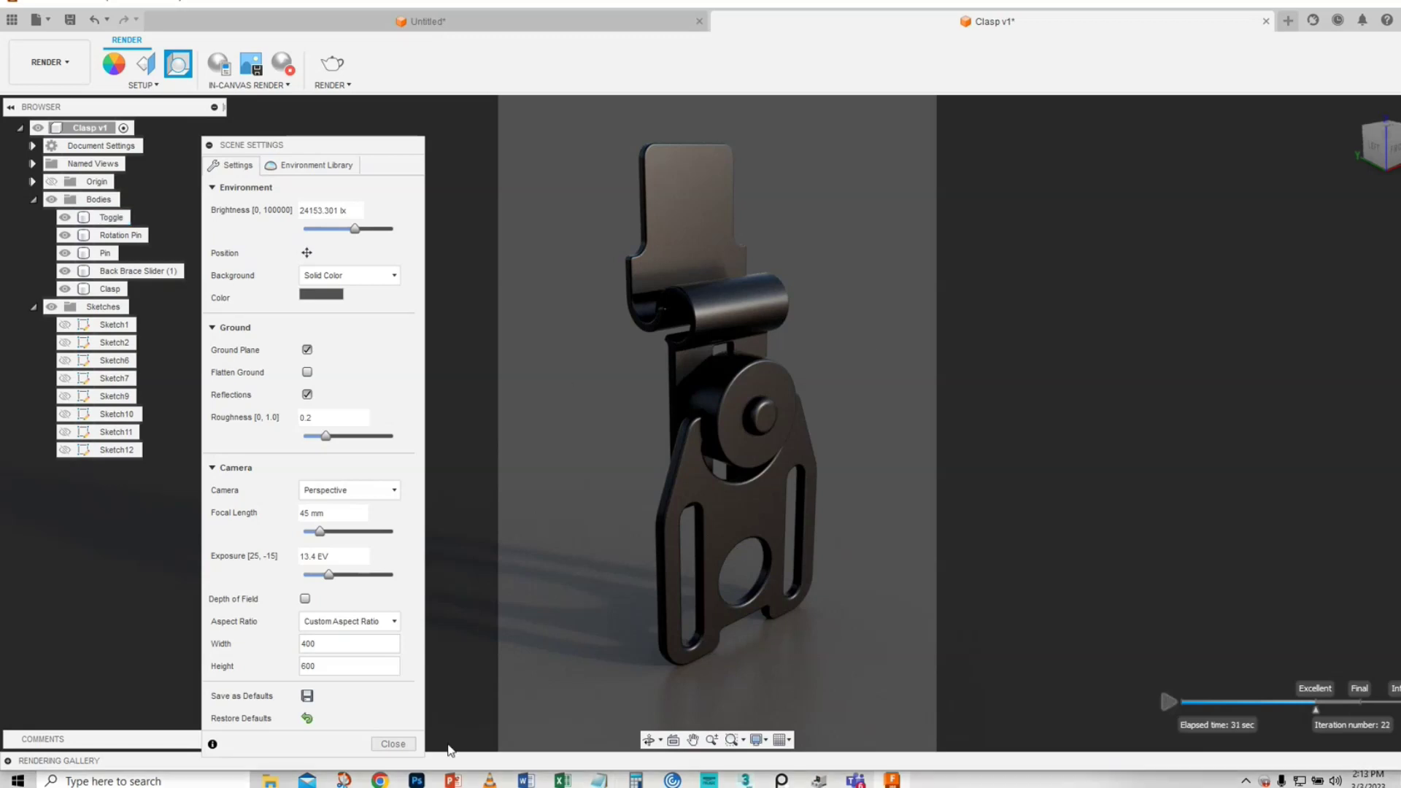
{"action": "left_click", "coordinate": [393, 744]}
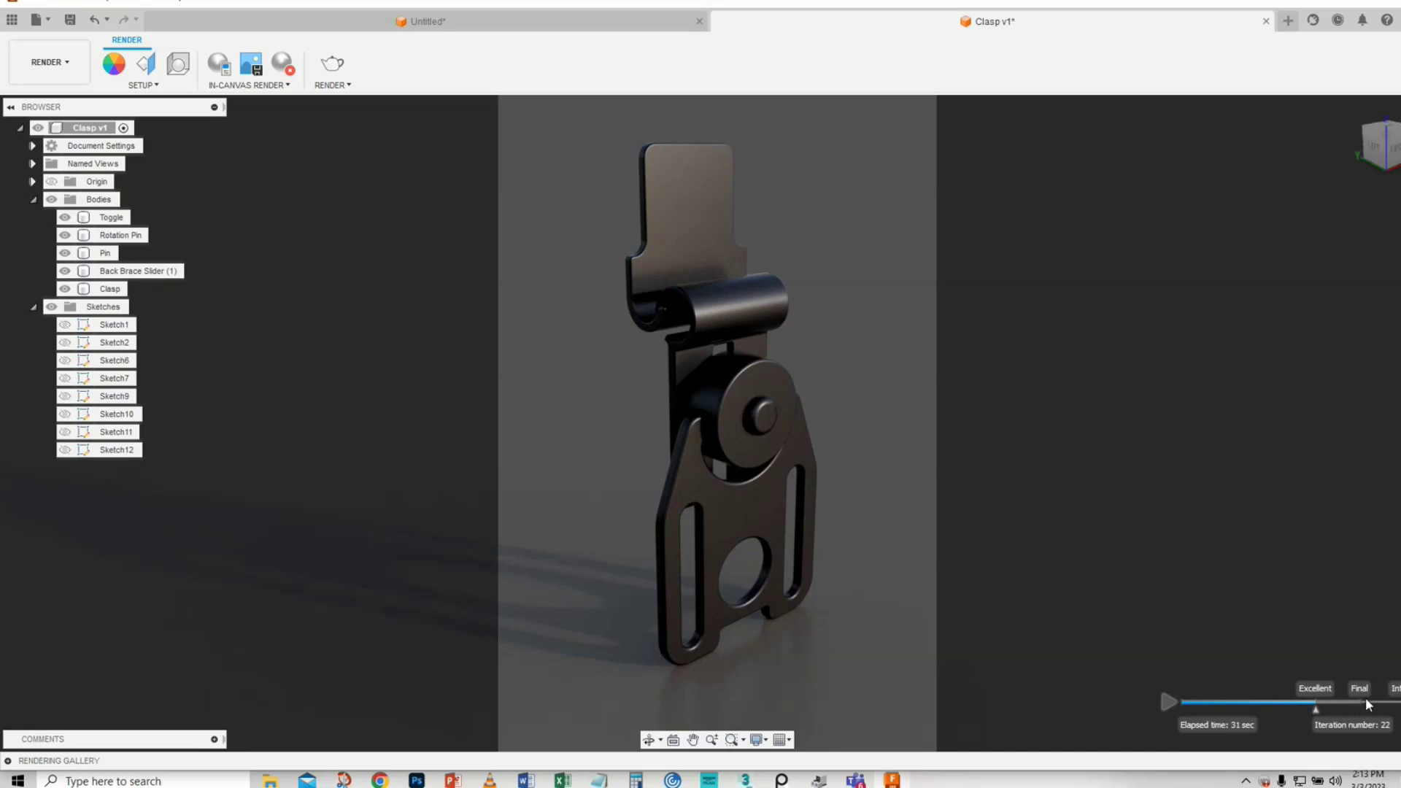
- Stop the in-canvas render, expand the rendering gallery again and check the image proportions in the scene settings
{"action": "left_click", "coordinate": [286, 72]}
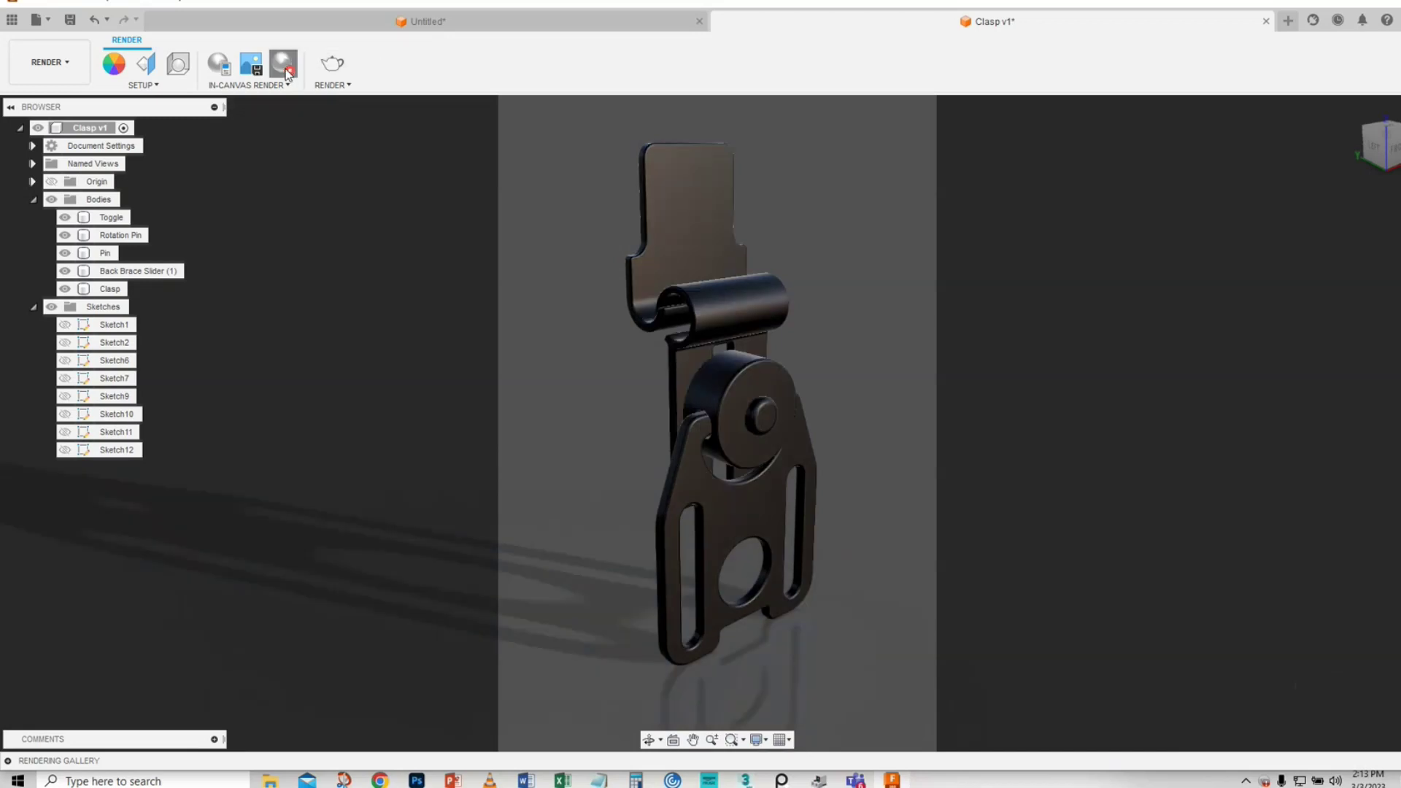
{"action": "left_click", "coordinate": [58, 760]}
{"action": "left_click", "coordinate": [177, 66]}
{"action": "left_click_drag", "start_coordinate": [327, 150], "coordinate": [1046, 71]}
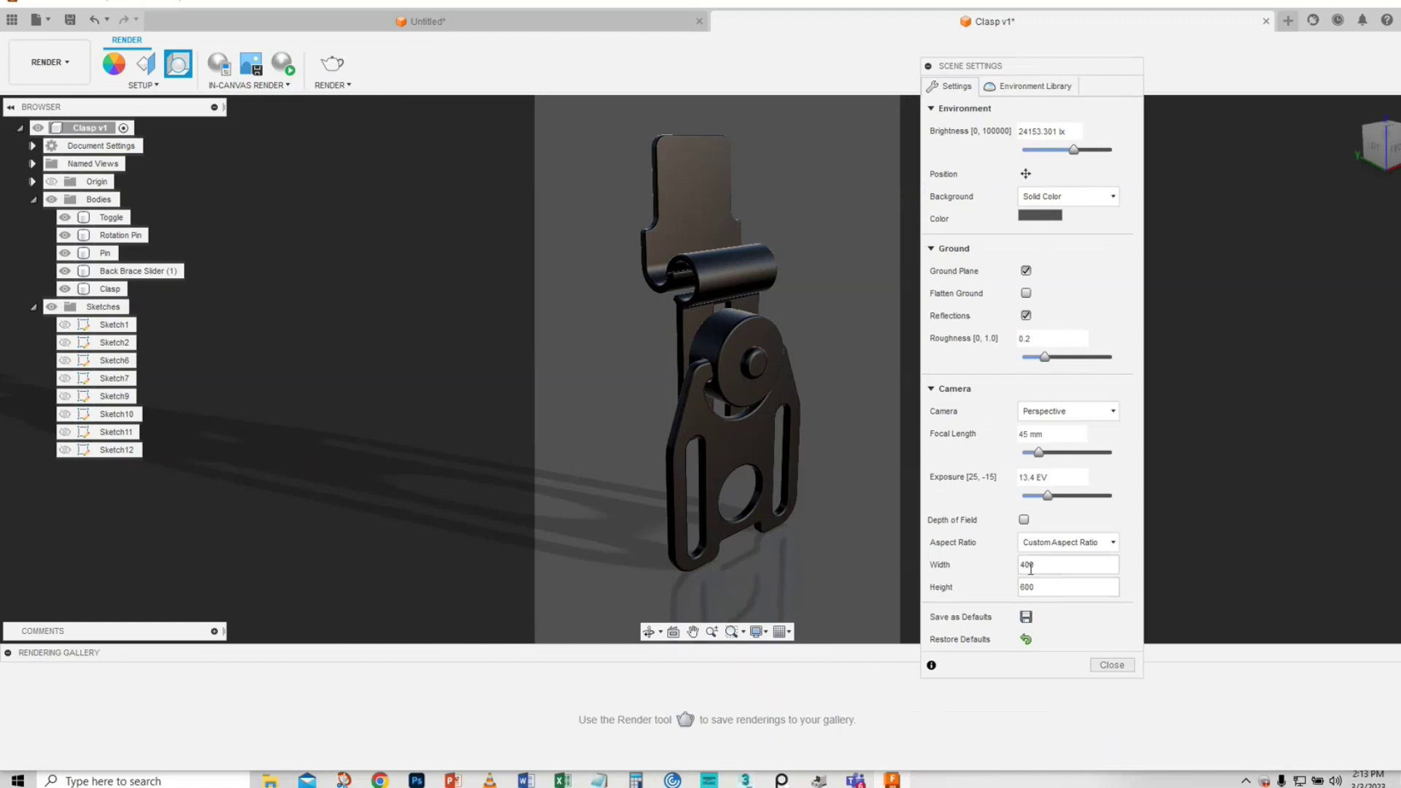
{"action": "left_click", "coordinate": [1111, 665]}
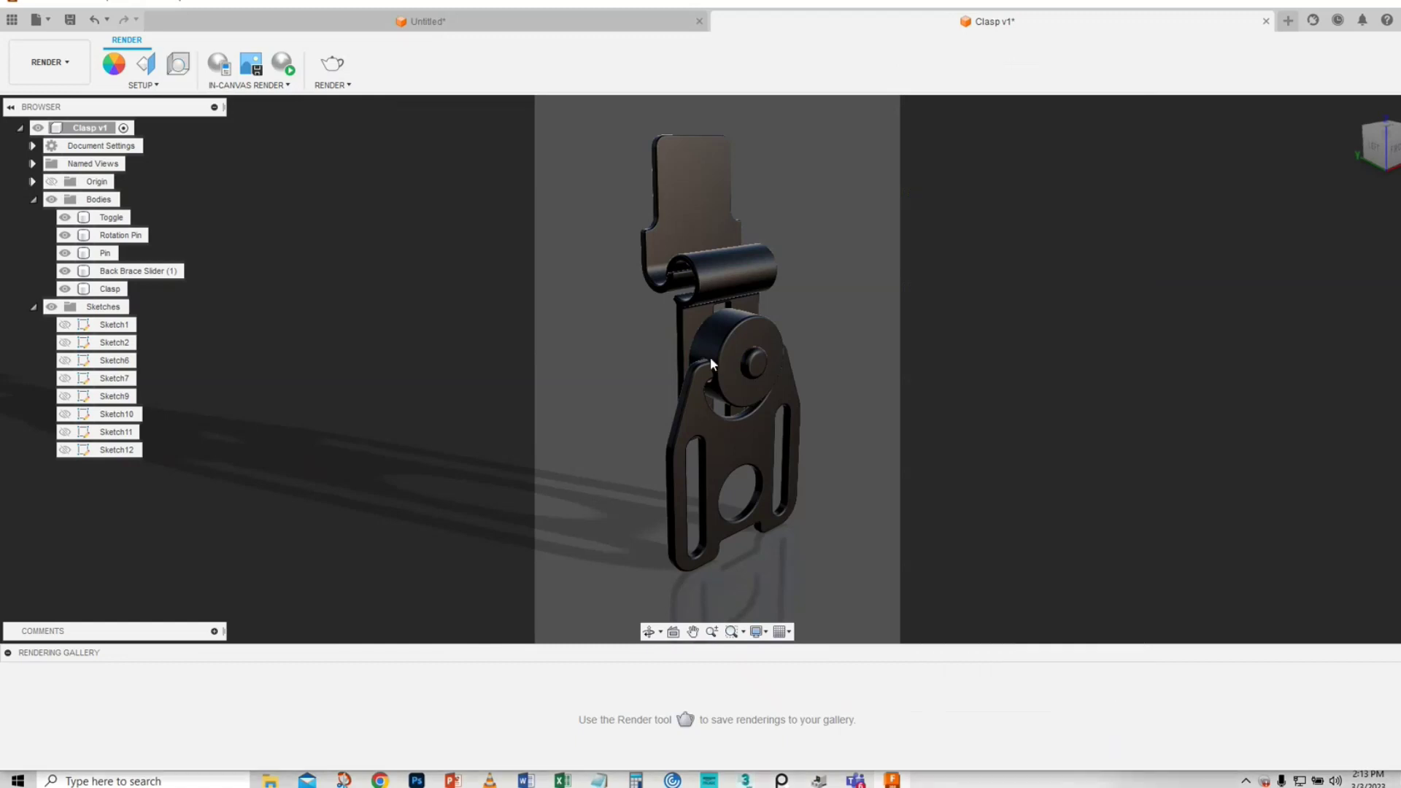
- Set up a new rendering of the latch to use the local renderer
{"action": "left_click", "coordinate": [332, 65]}
{"action": "left_click_drag", "start_coordinate": [655, 278], "coordinate": [911, 295]}
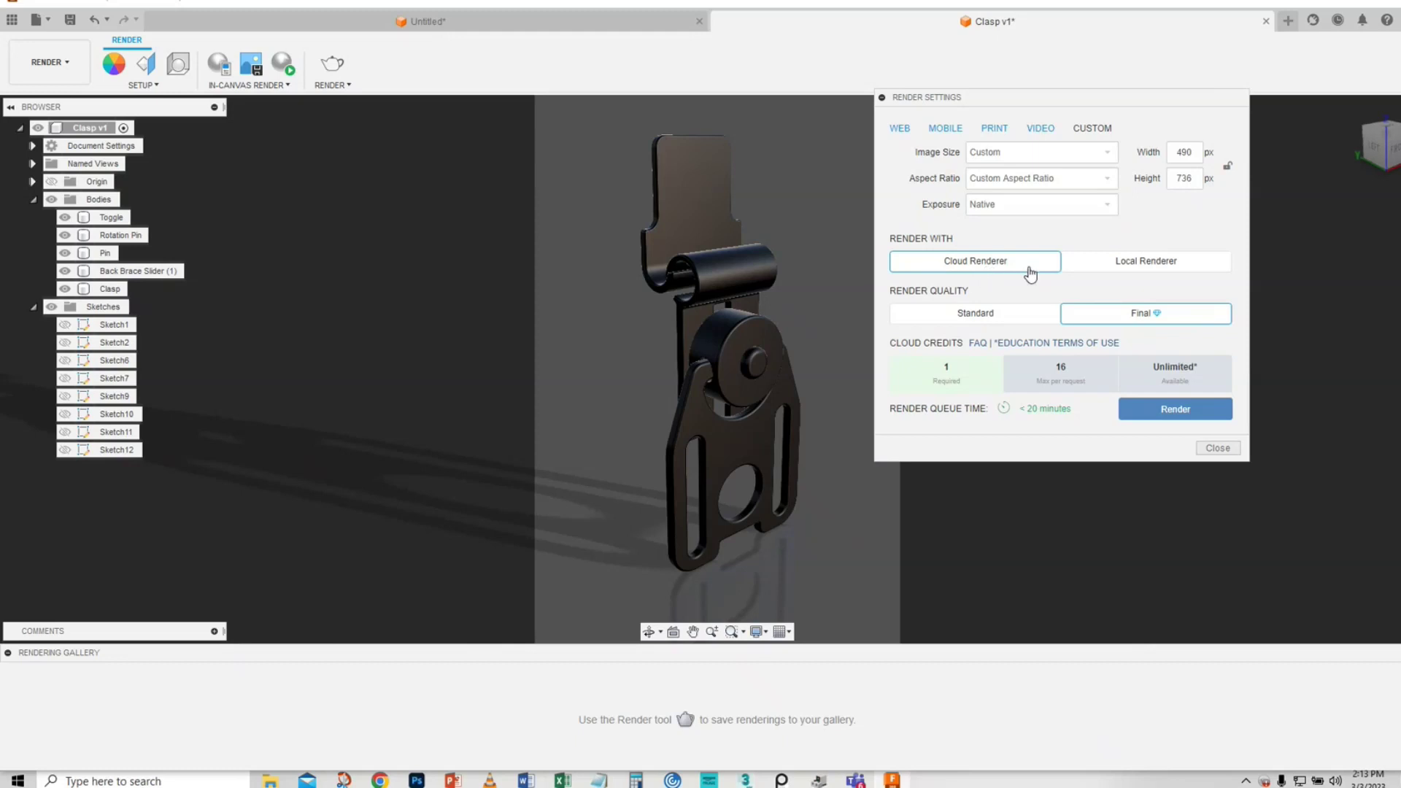
{"action": "left_click", "coordinate": [1134, 270]}
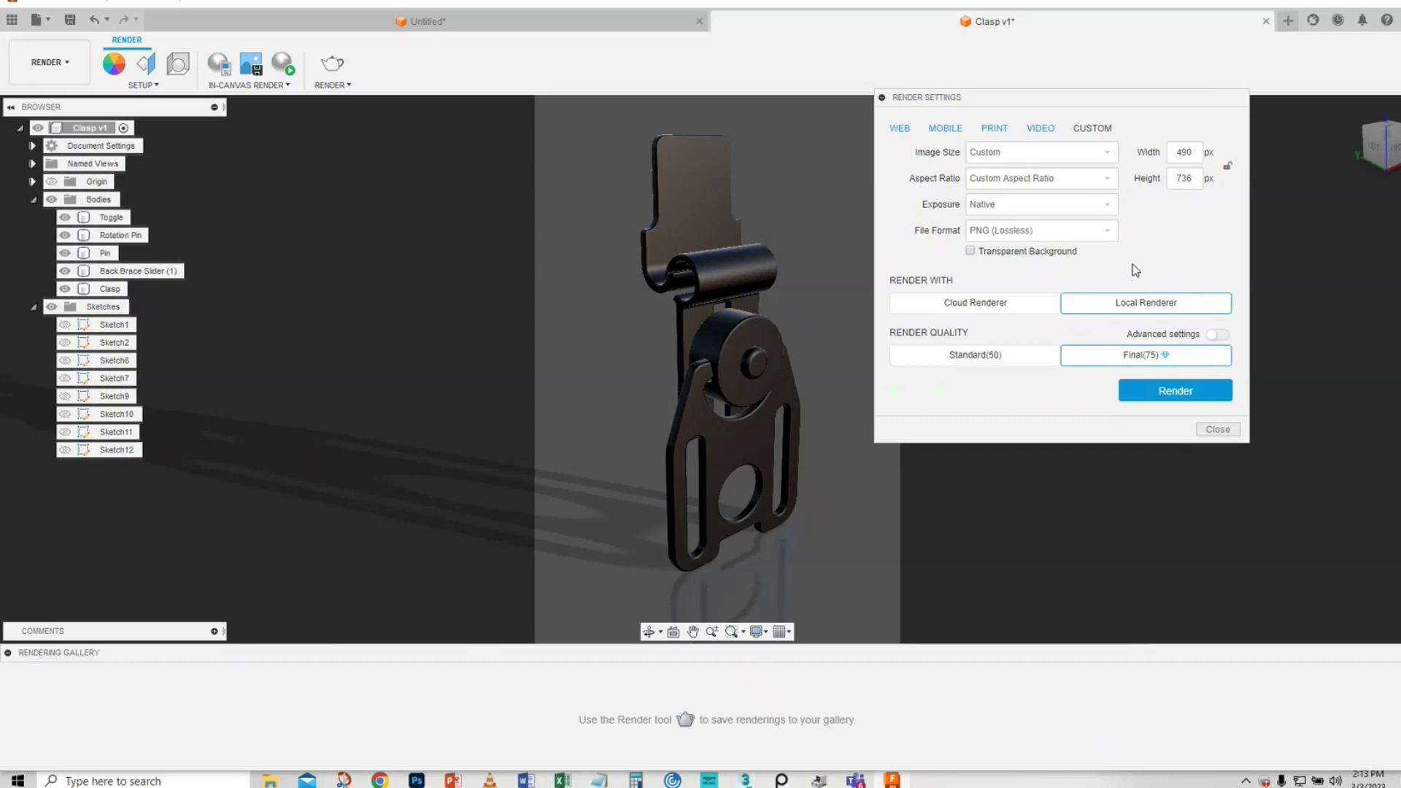
- Unlock the custom image proportions, set the image height to 1200 px and start the local rendering
{"action": "double_click", "coordinate": [1178, 153]}
{"action": "type", "text": "100"}
{"action": "key", "text": "Tab"}
{"action": "type", "text": "800"}
{"action": "left_click", "coordinate": [1227, 168]}
{"action": "double_click", "coordinate": [1176, 178]}
{"action": "type", "text": "1200"}
{"action": "left_click", "coordinate": [1174, 392]}
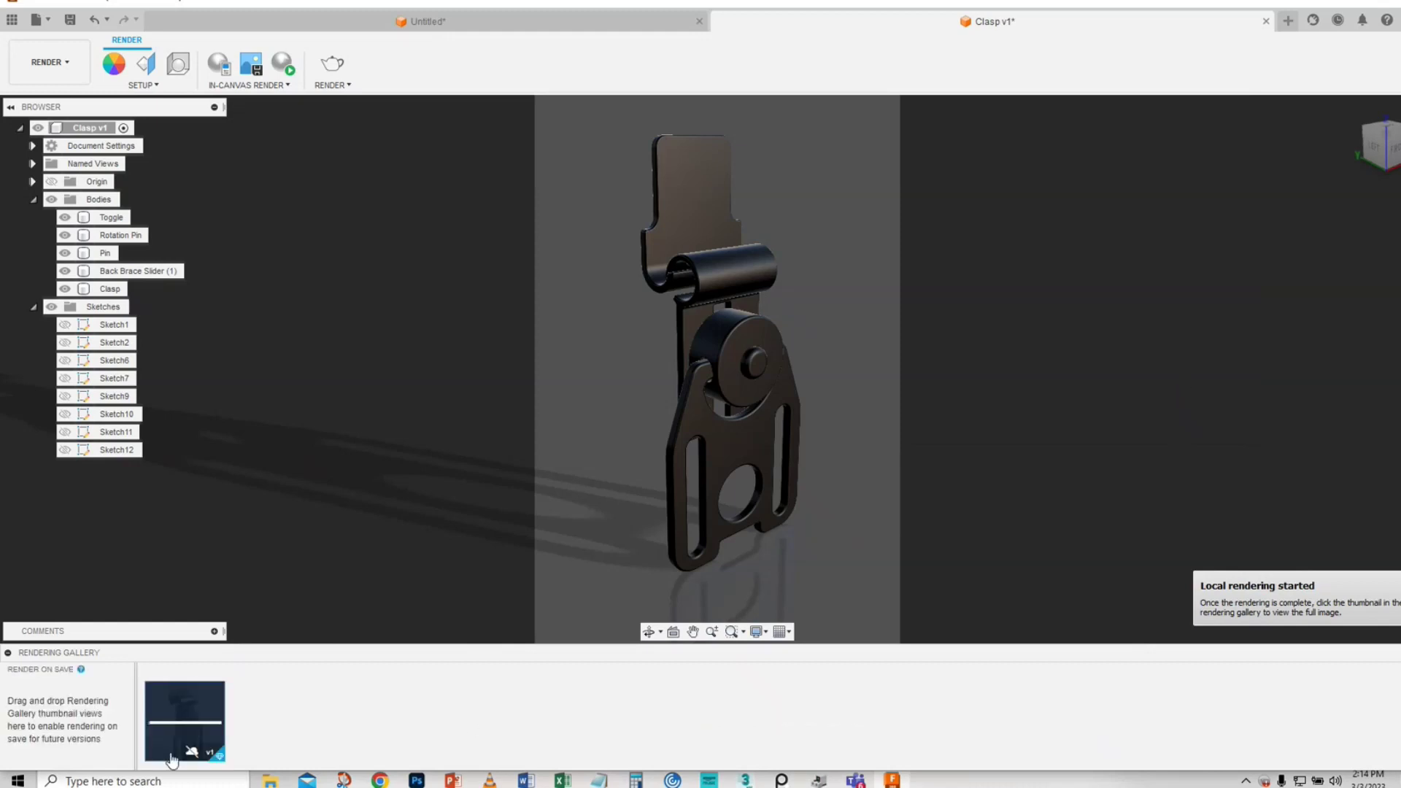
- Open the finished rendering from the gallery and download it as Clasp.PNG into the Trash folder
{"action": "mouse_move", "coordinate": [175, 719]}
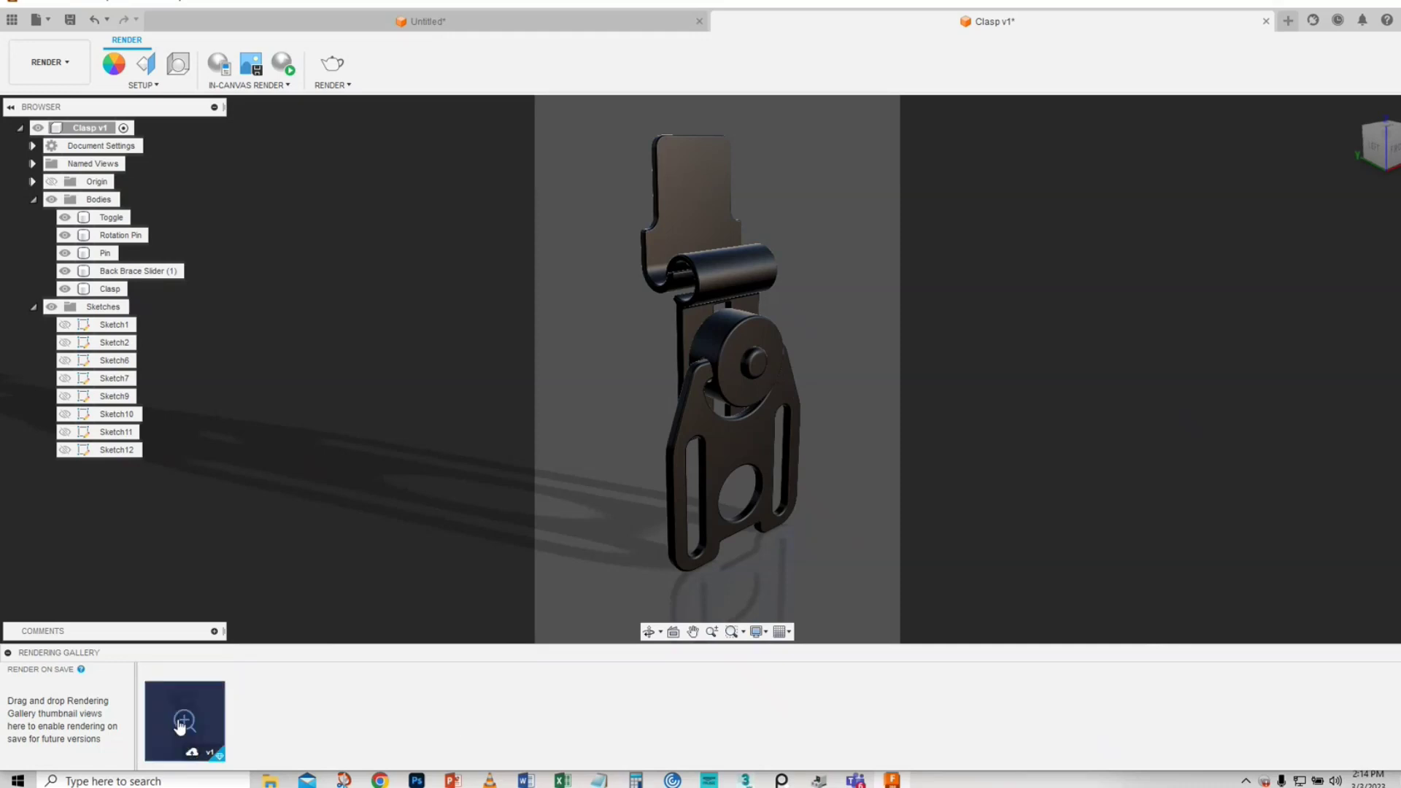
{"action": "left_click", "coordinate": [201, 711]}
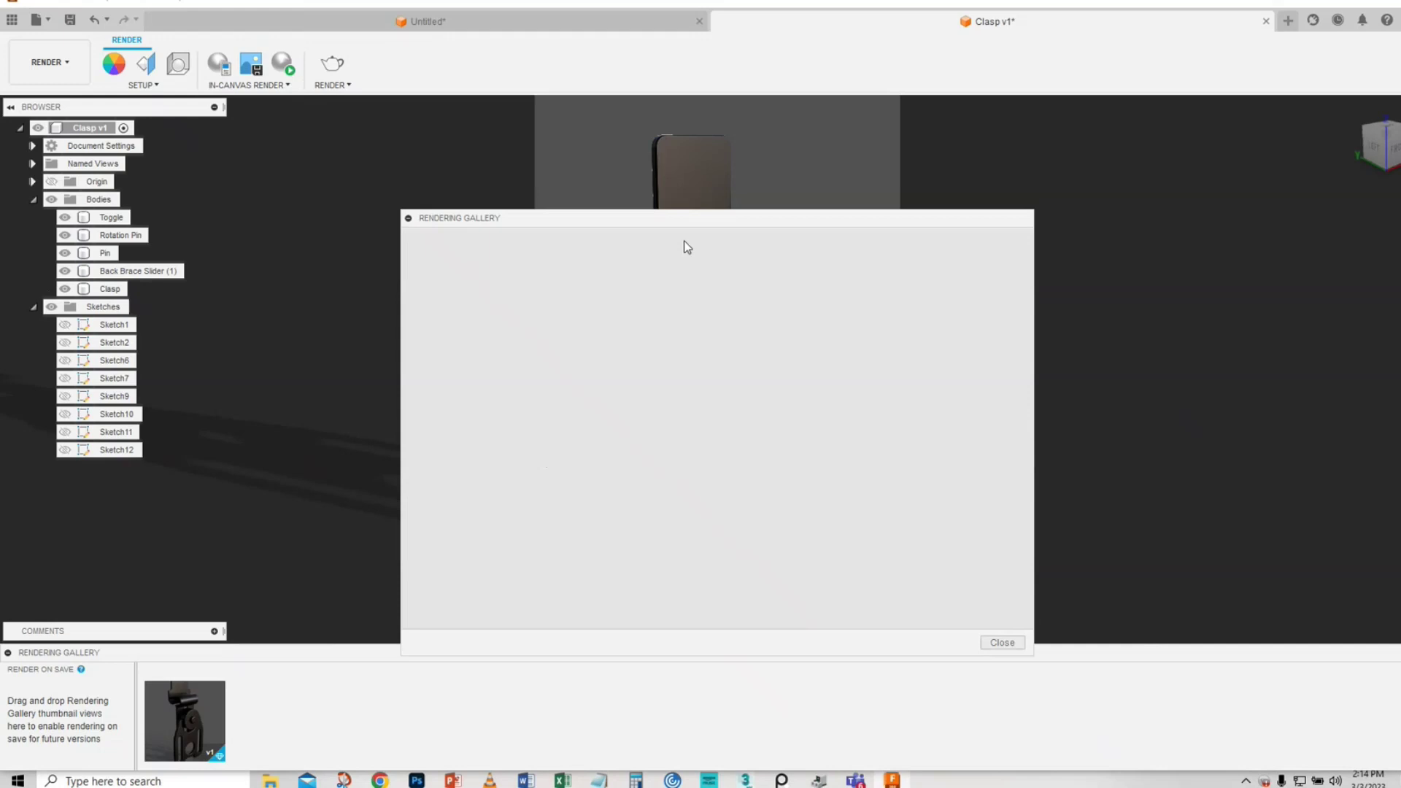
{"action": "left_click_drag", "start_coordinate": [705, 218], "coordinate": [730, 77]}
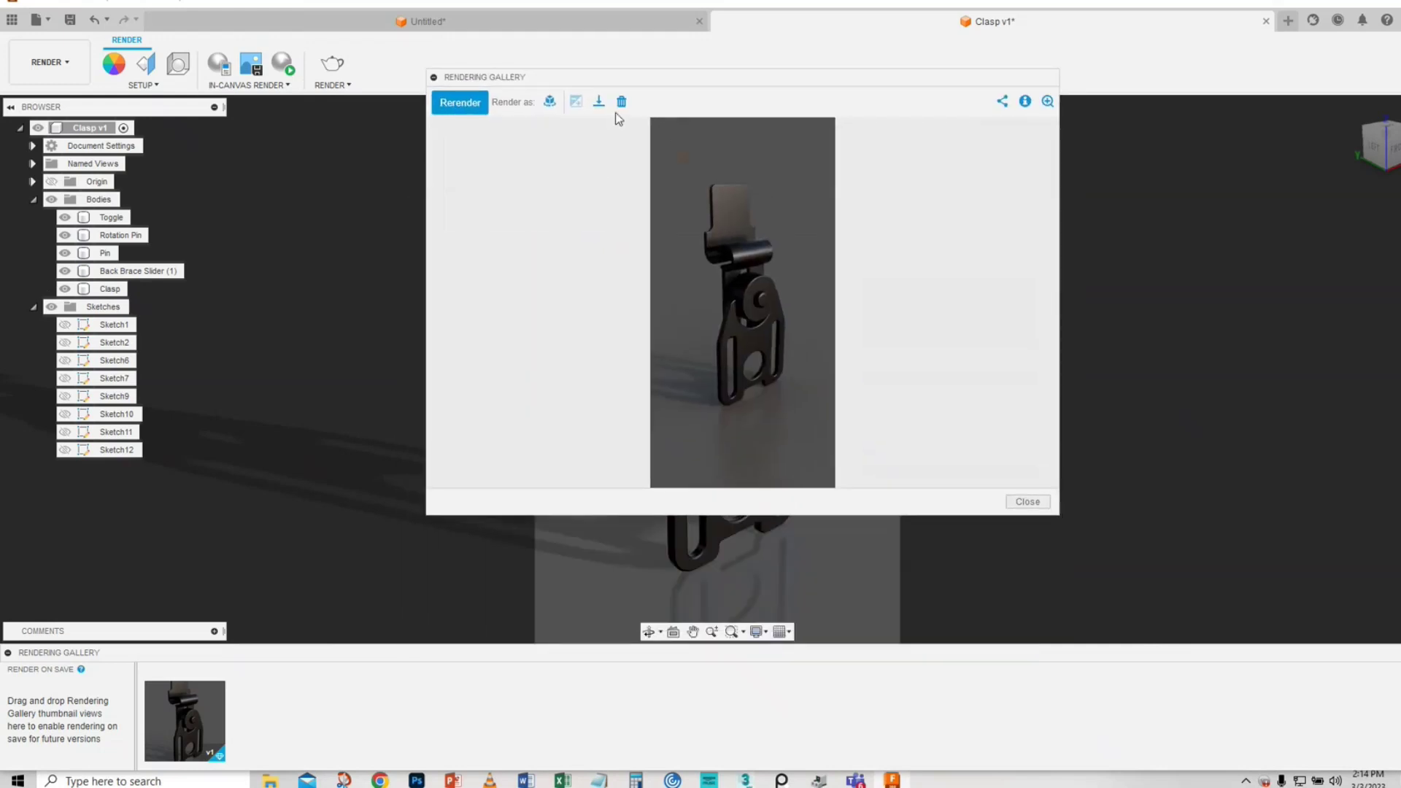
{"action": "left_click", "coordinate": [599, 103]}
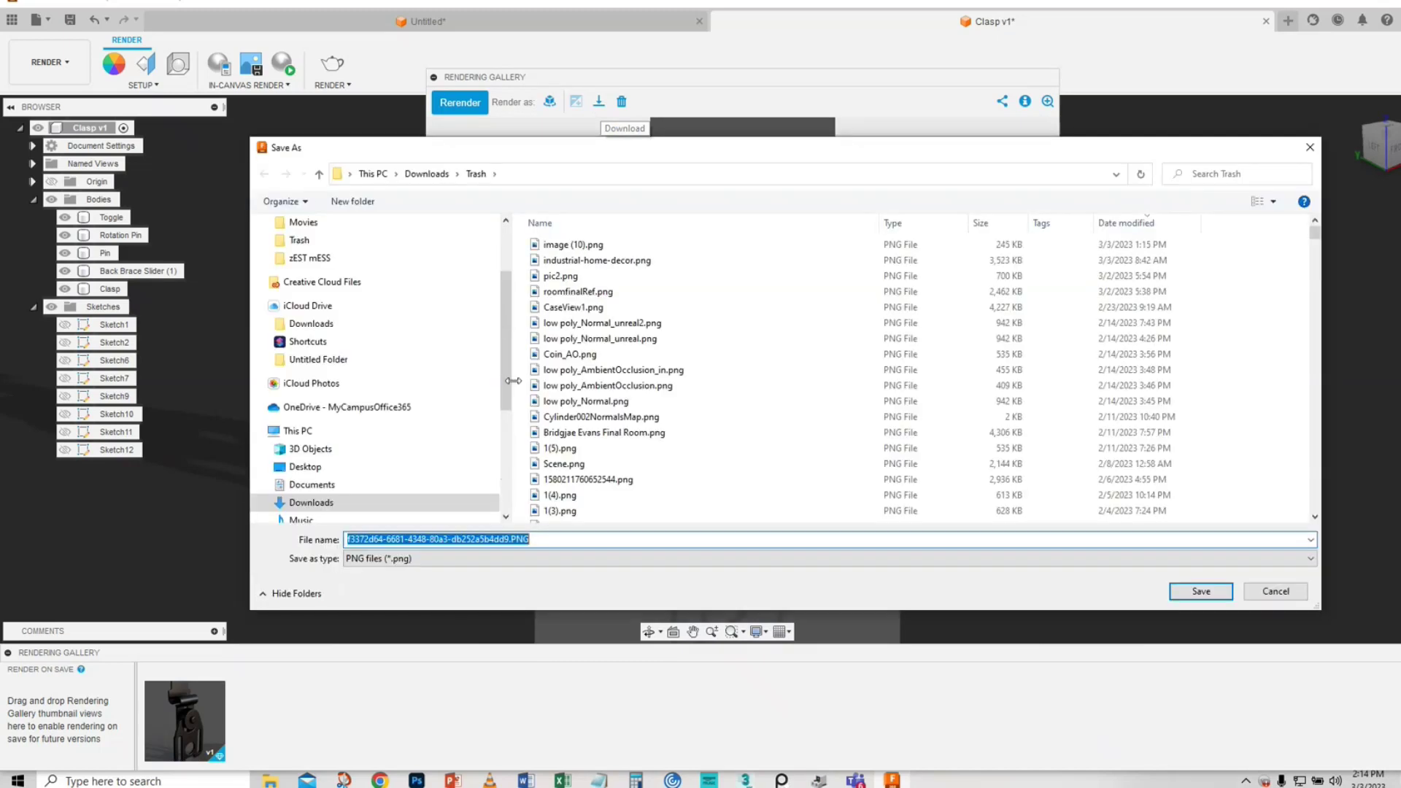
{"action": "left_click", "coordinate": [507, 540]}
{"action": "left_click_drag", "start_coordinate": [507, 540], "coordinate": [322, 544]}
{"action": "type", "text": "Clasp"}
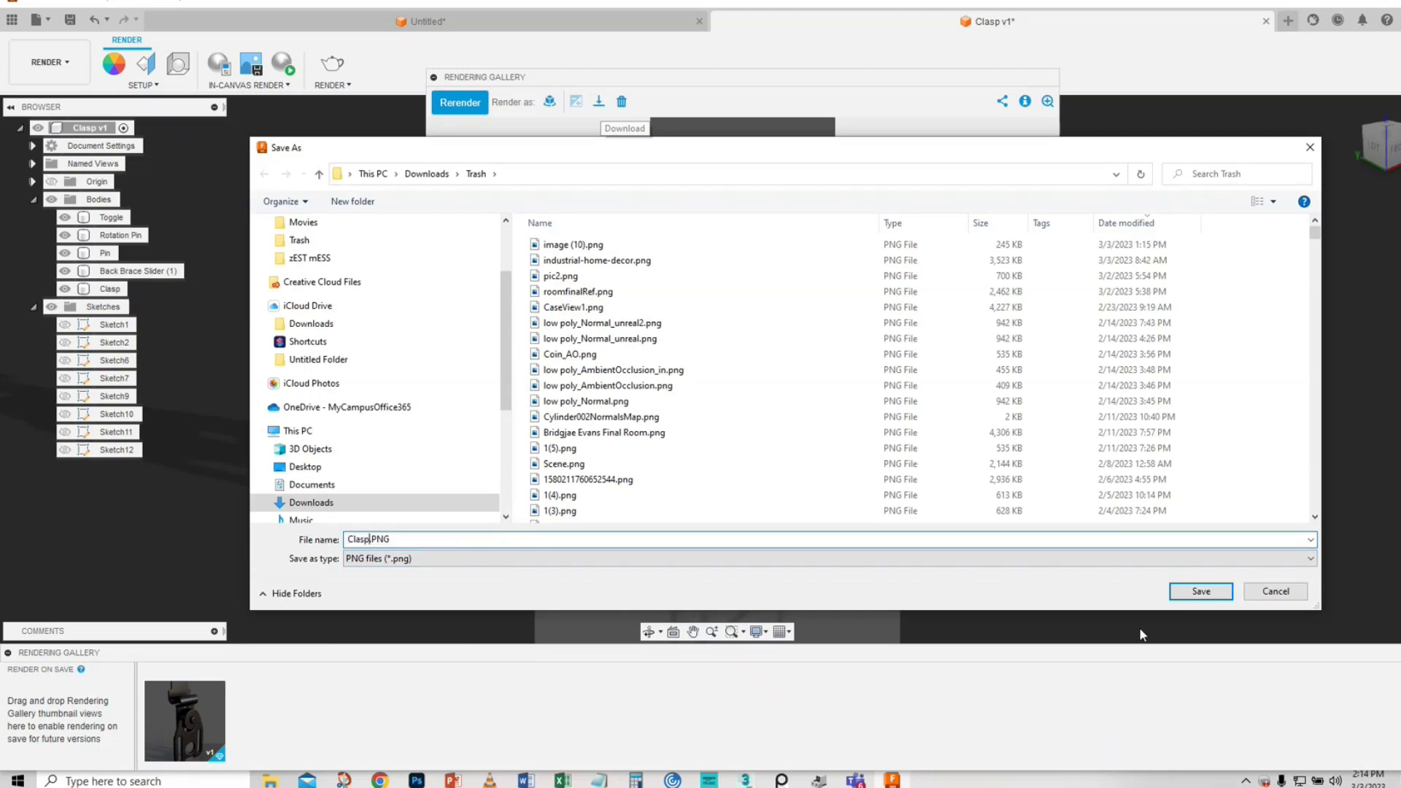
{"action": "left_click", "coordinate": [1203, 592]}
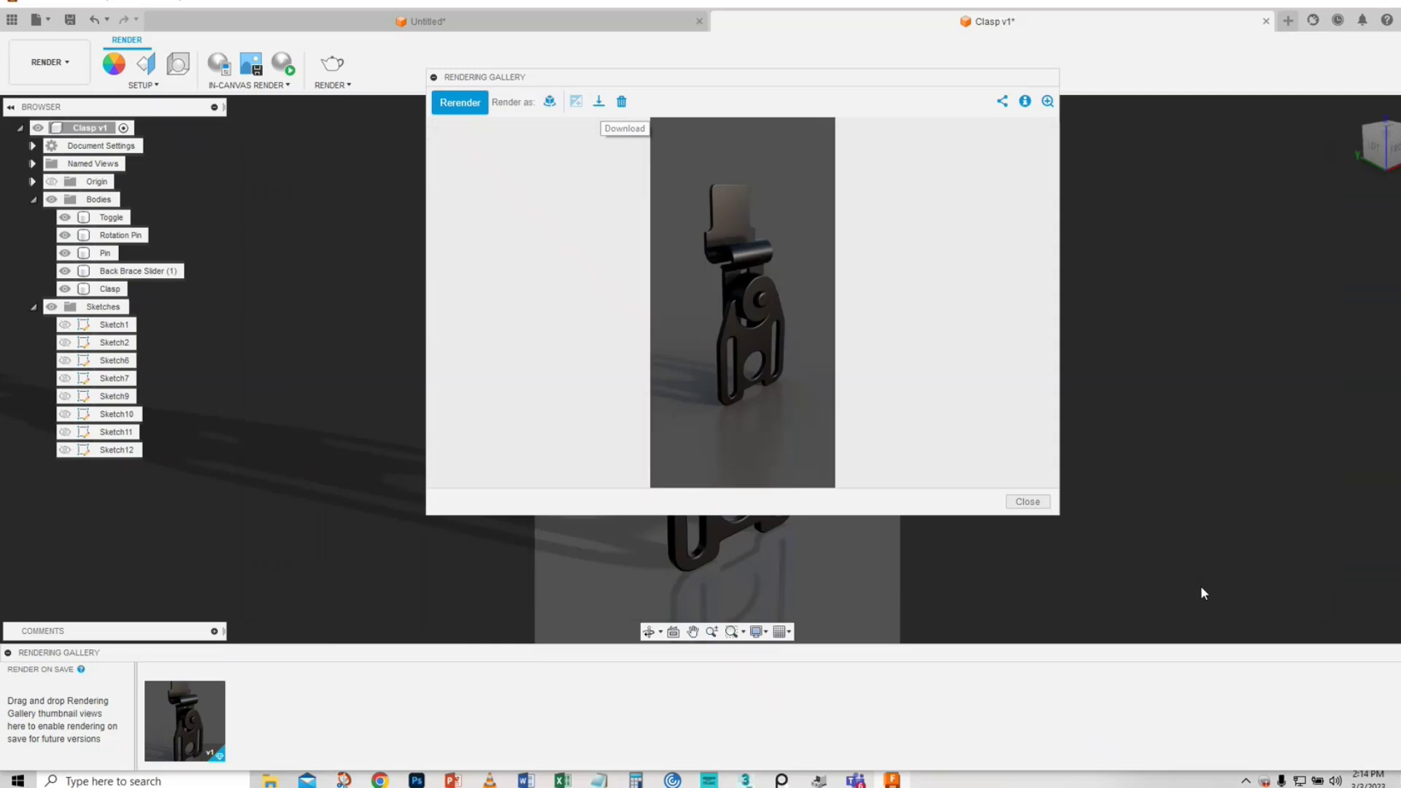
{"action": "left_click", "coordinate": [1028, 501]}
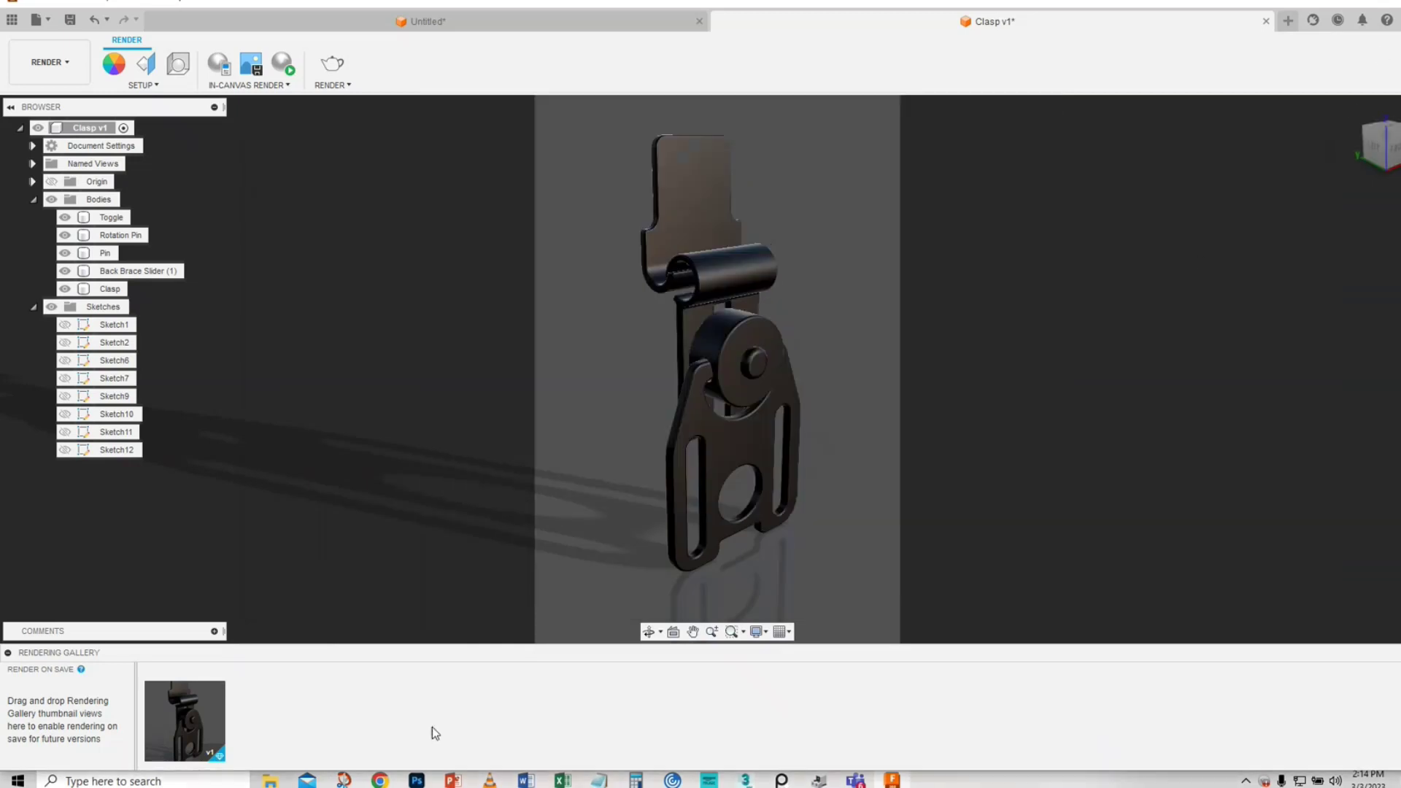
- Open the saved Clasp.PNG in the image viewer and examine the latch's rendered details, shadows and reflections up close
{"action": "mouse_move", "coordinate": [271, 783]}
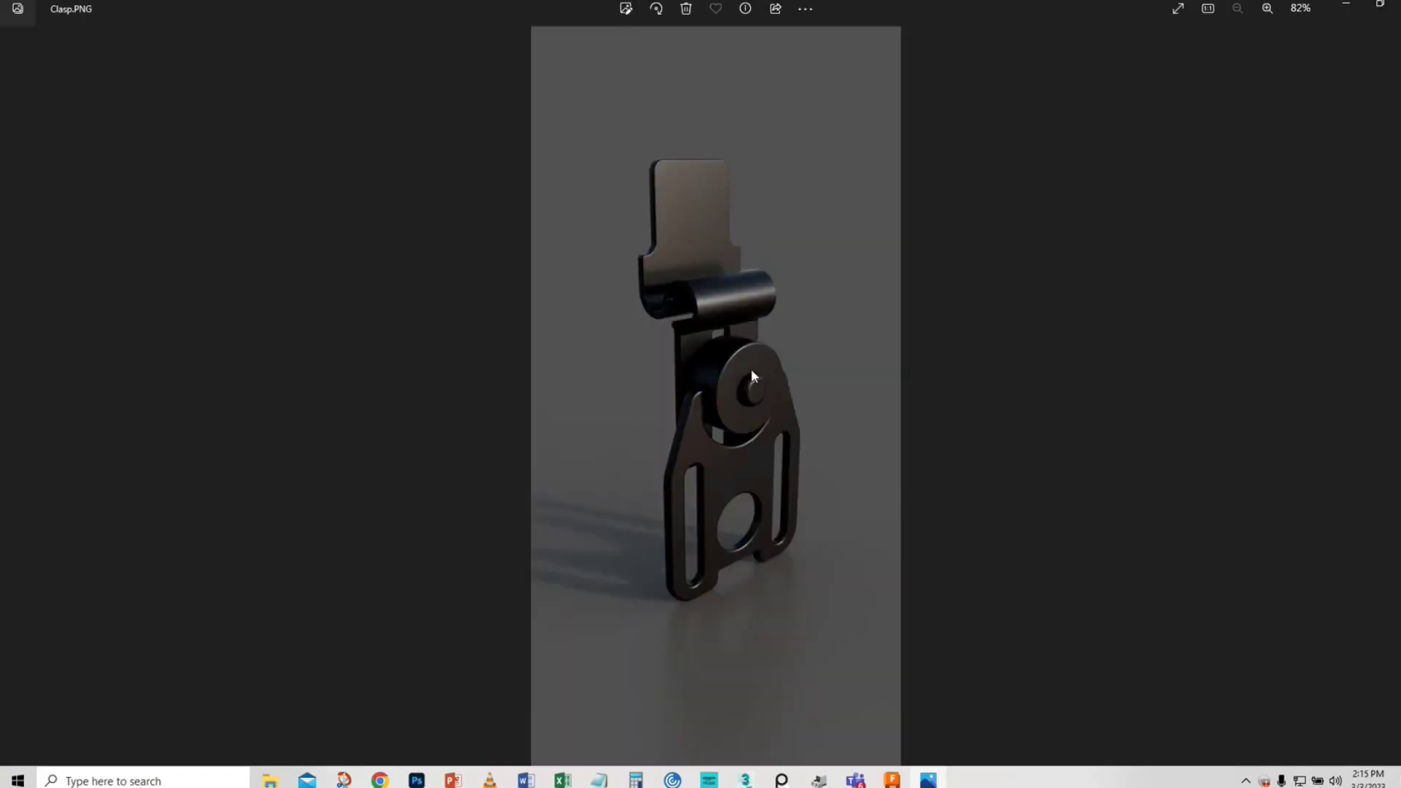
{"action": "scroll", "coordinate": [754, 380], "scroll_direction": "up", "scroll_amount": 4}
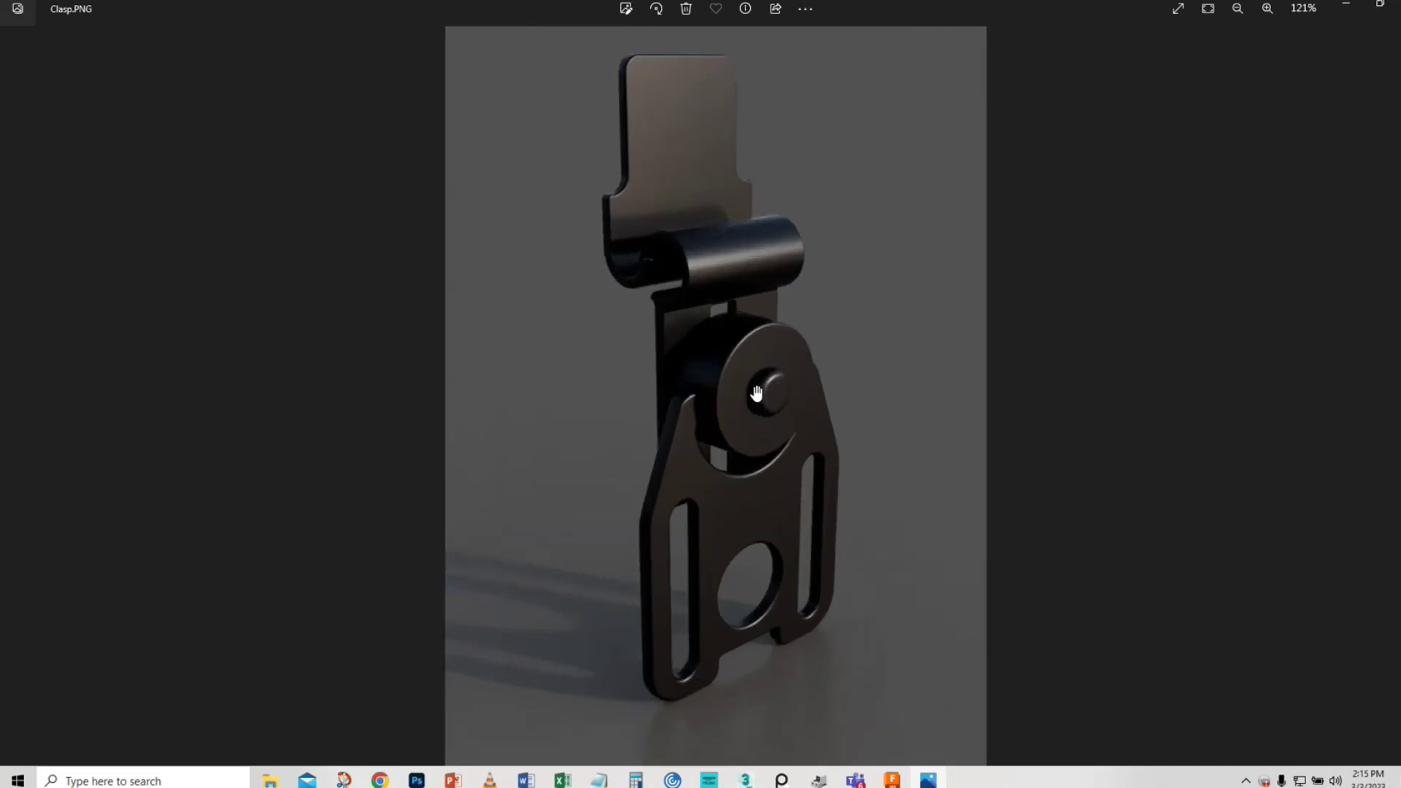
{"action": "scroll", "coordinate": [756, 394], "scroll_direction": "up", "scroll_amount": 2}
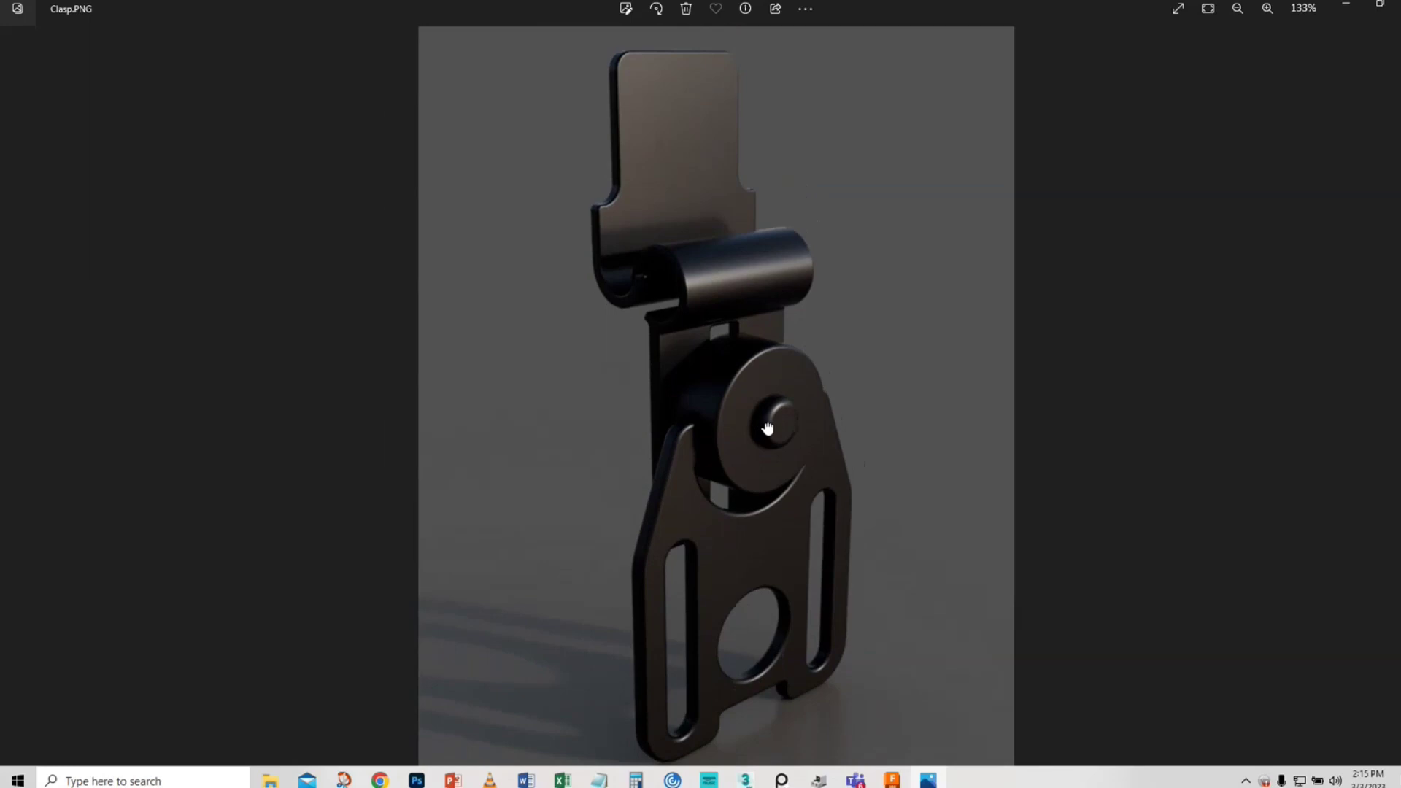
{"action": "scroll", "coordinate": [873, 505], "scroll_direction": "down", "scroll_amount": 1}
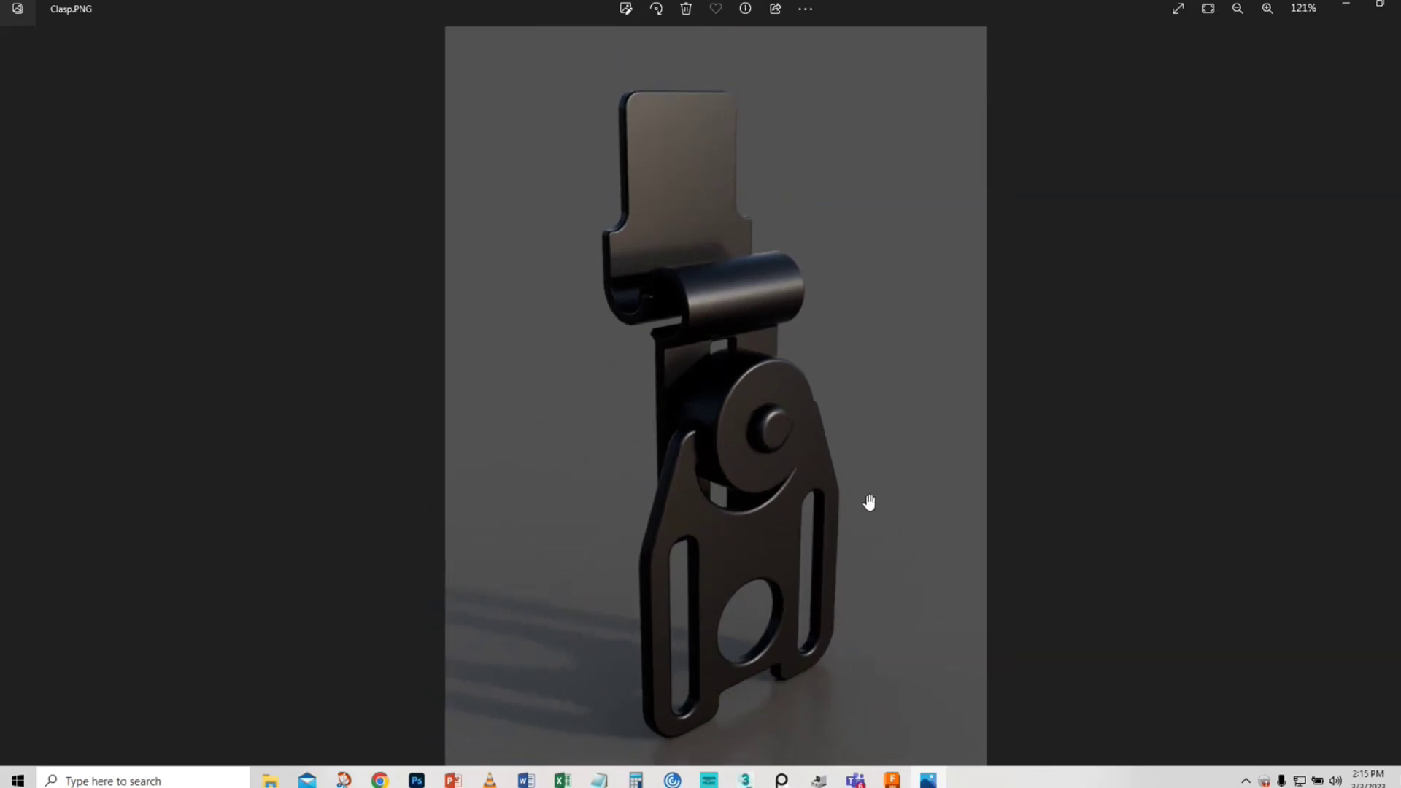